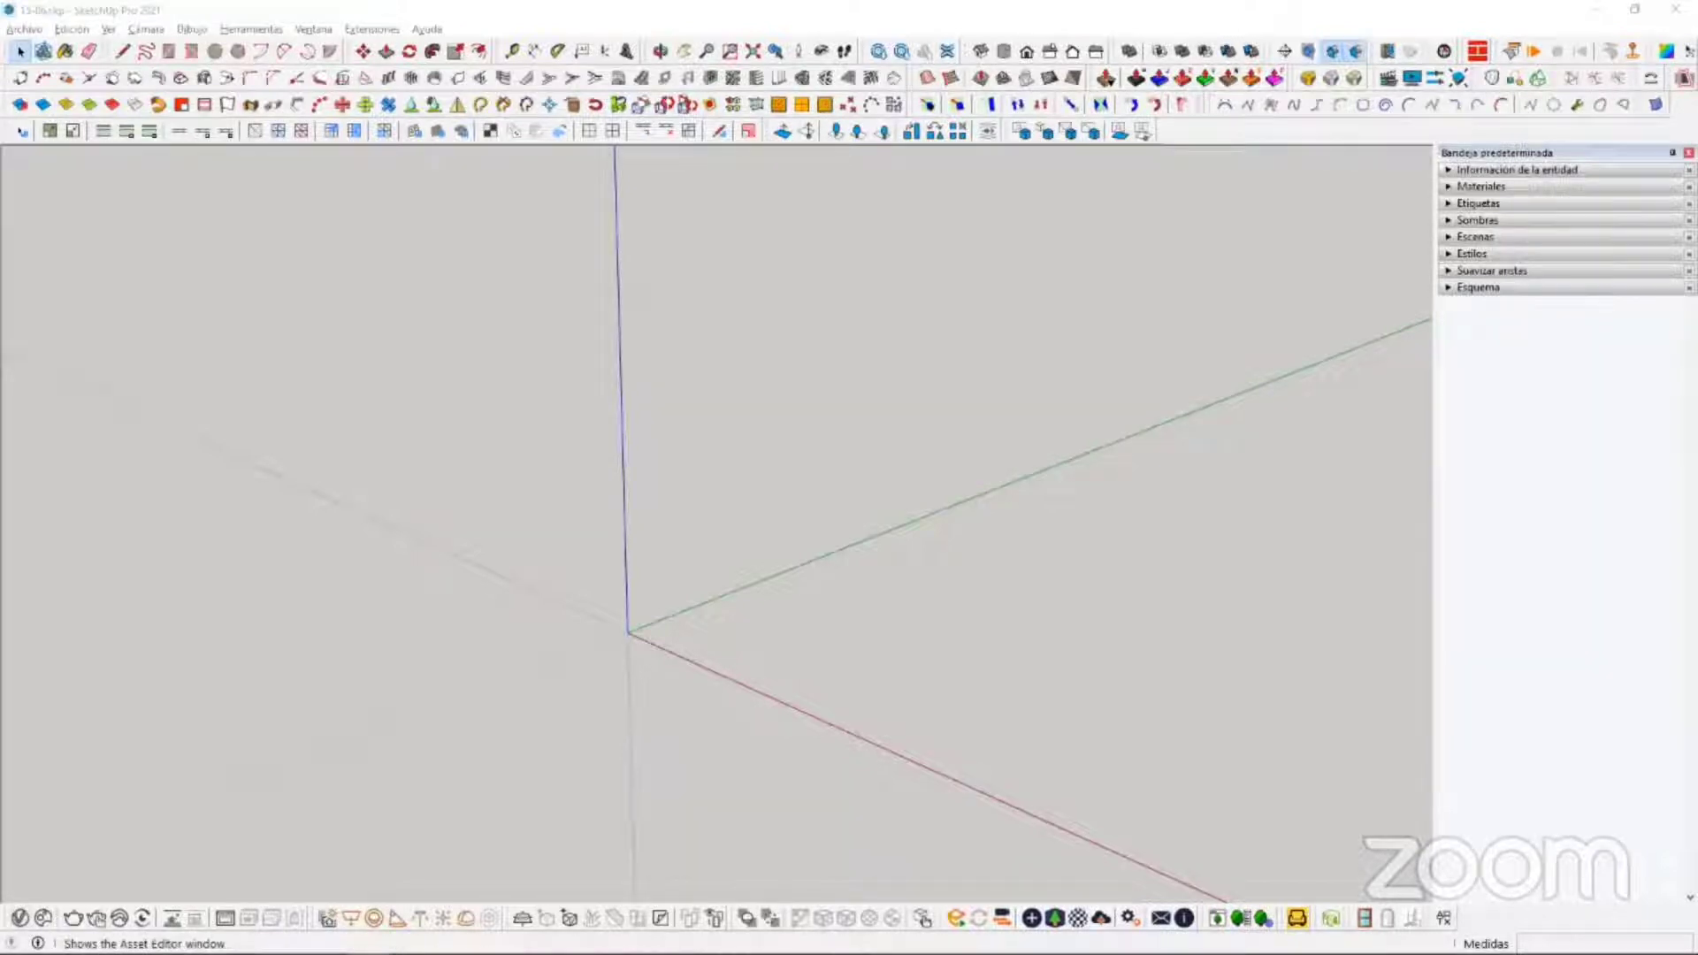
# Step: Open the V-Ray Asset Editor and create a new Generic material
pyautogui.click(18, 919)
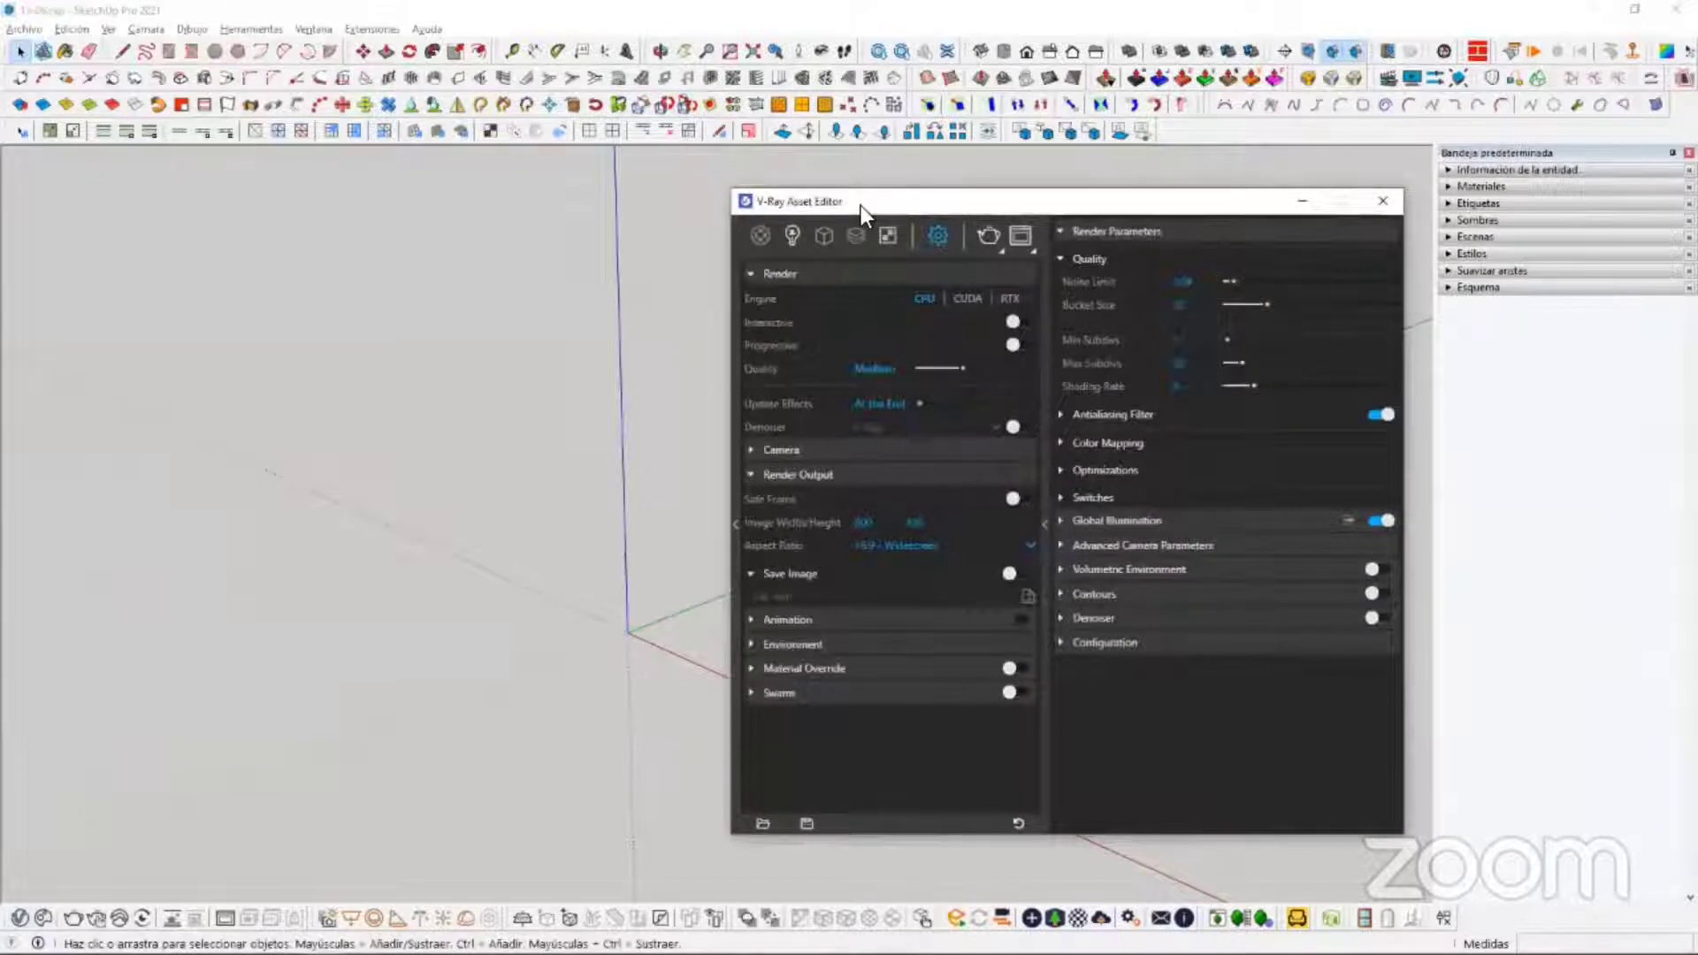
pyautogui.moveTo(861, 205); pyautogui.dragTo(592, 234)
pyautogui.moveTo(699, 237); pyautogui.dragTo(598, 205)
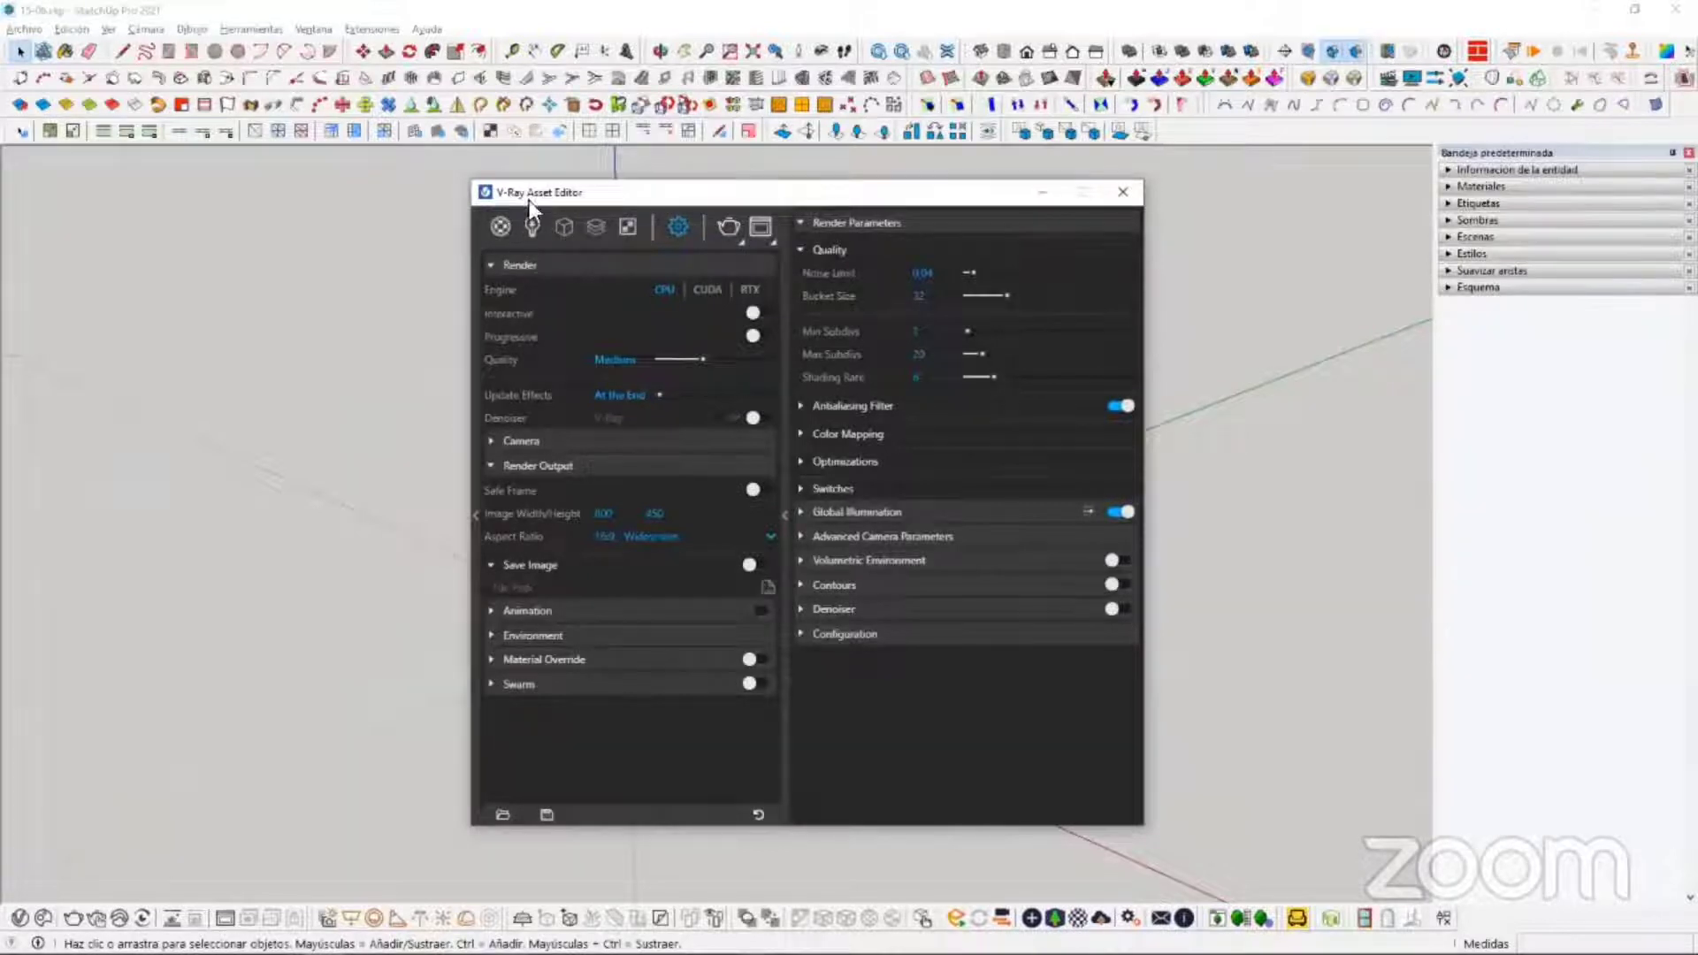
pyautogui.moveTo(598, 195); pyautogui.dragTo(566, 213)
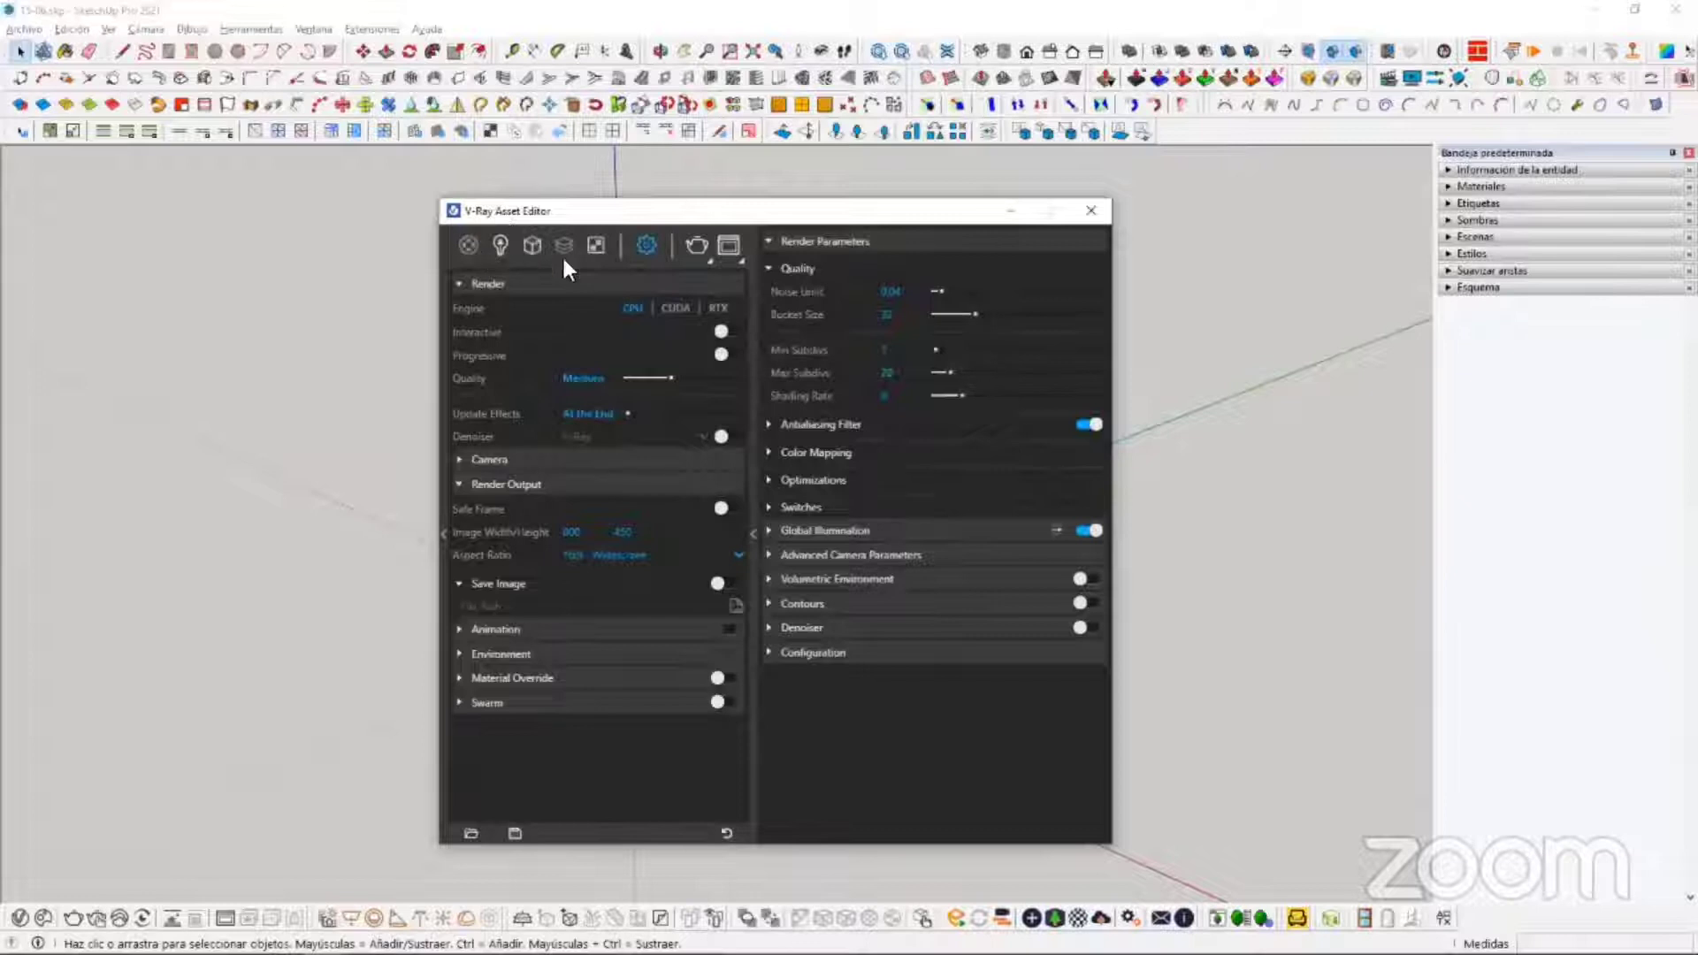
pyautogui.click(466, 246)
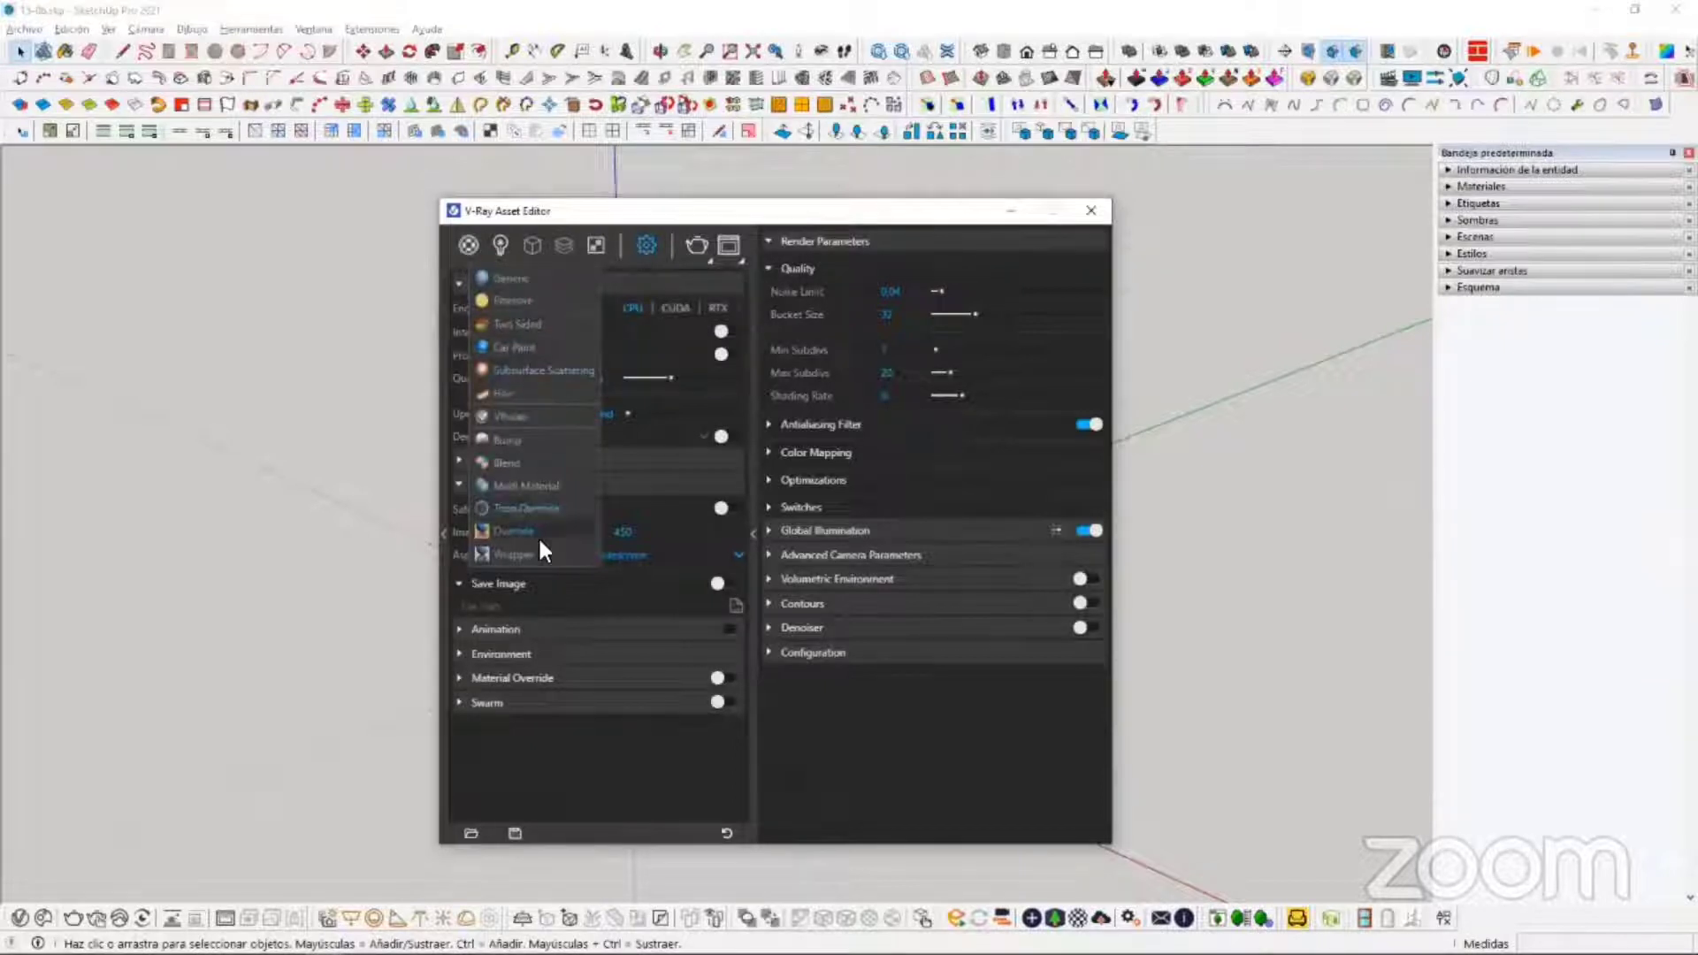
pyautogui.click(506, 279)
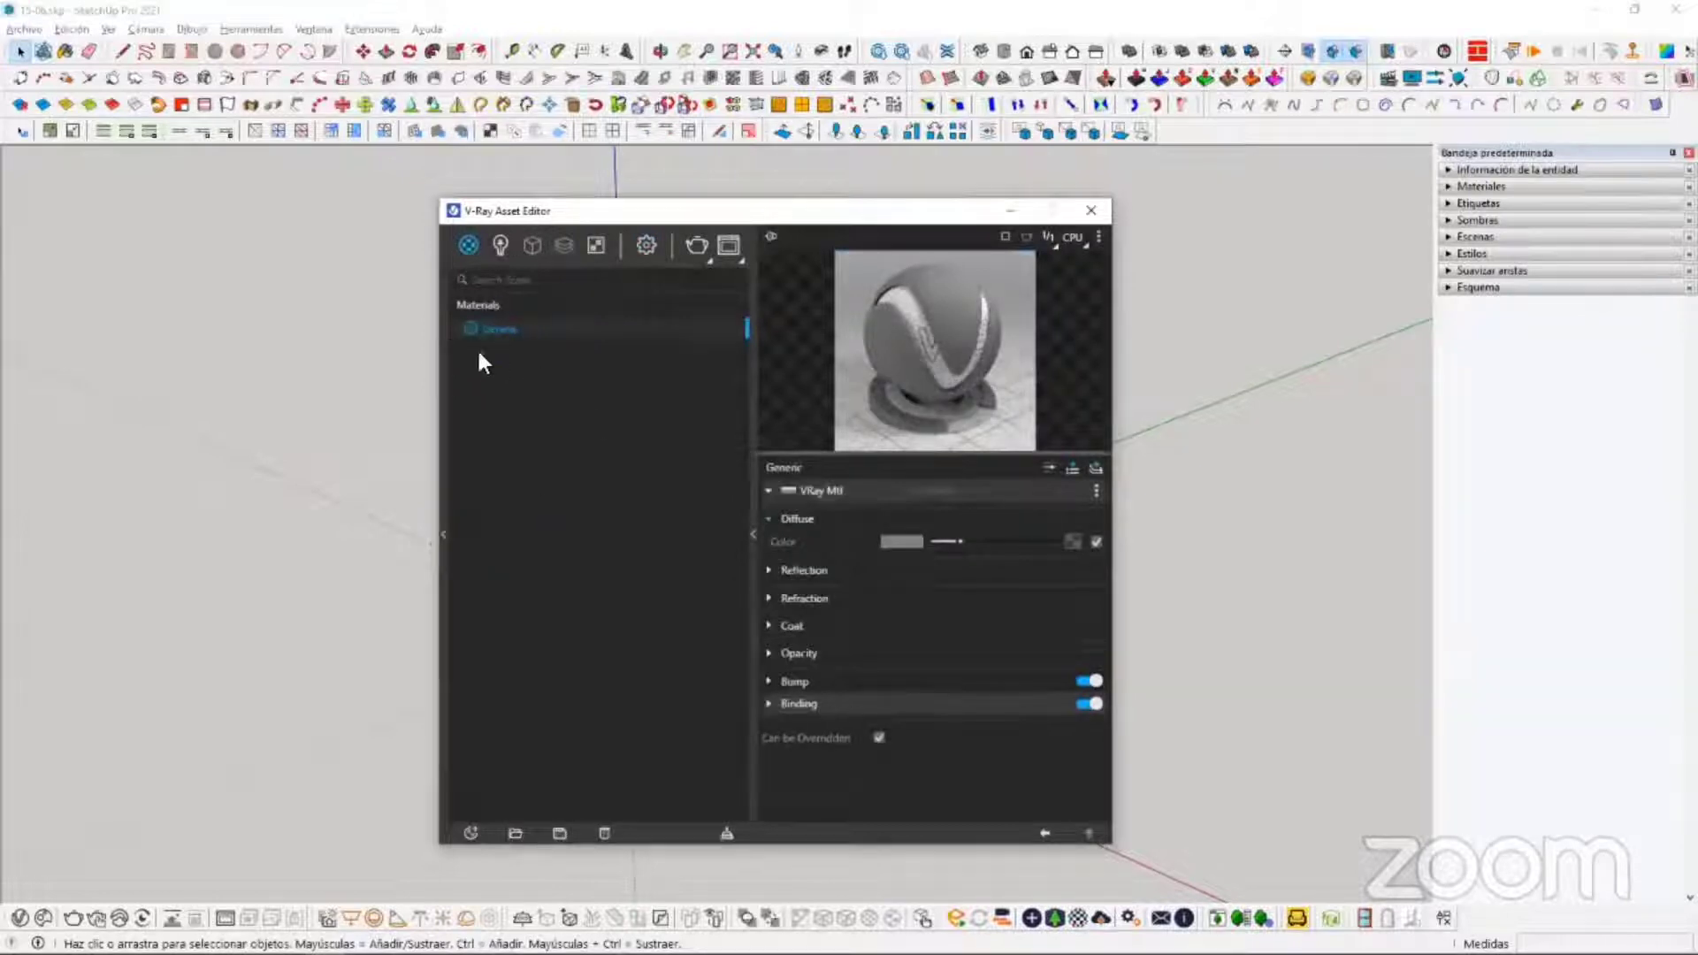
# Step: Rename the new generic material as "Material" in the materials list
pyautogui.moveTo(588, 210); pyautogui.dragTo(628, 177)
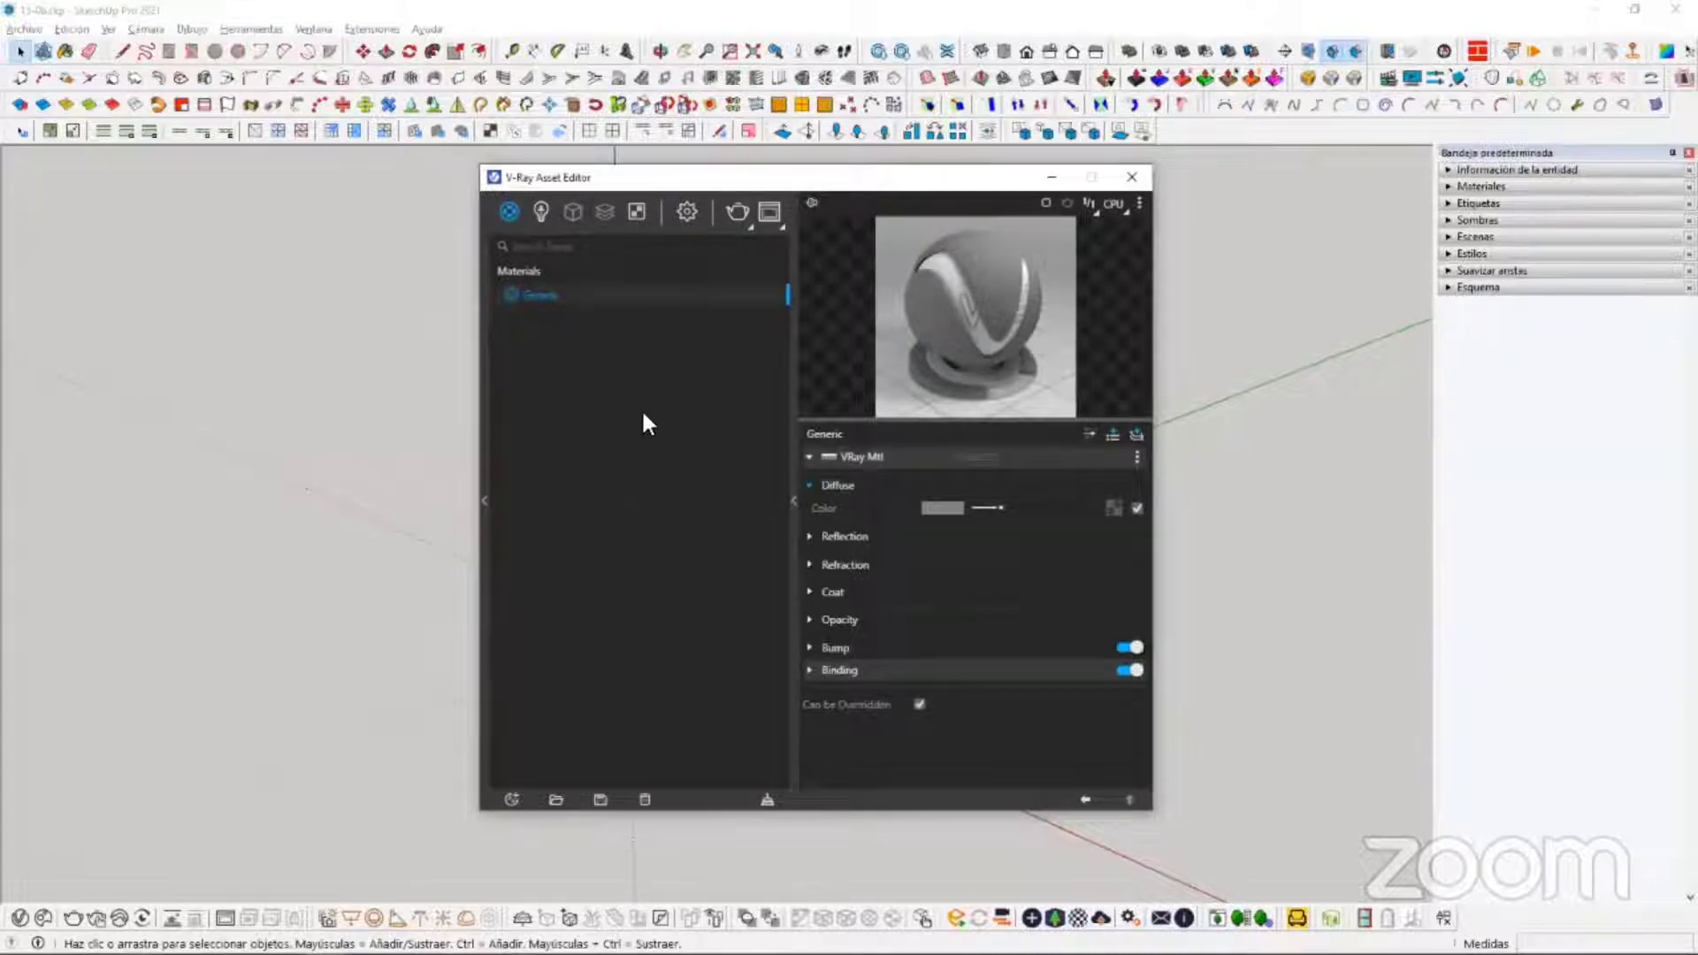
pyautogui.moveTo(638, 184); pyautogui.dragTo(613, 225)
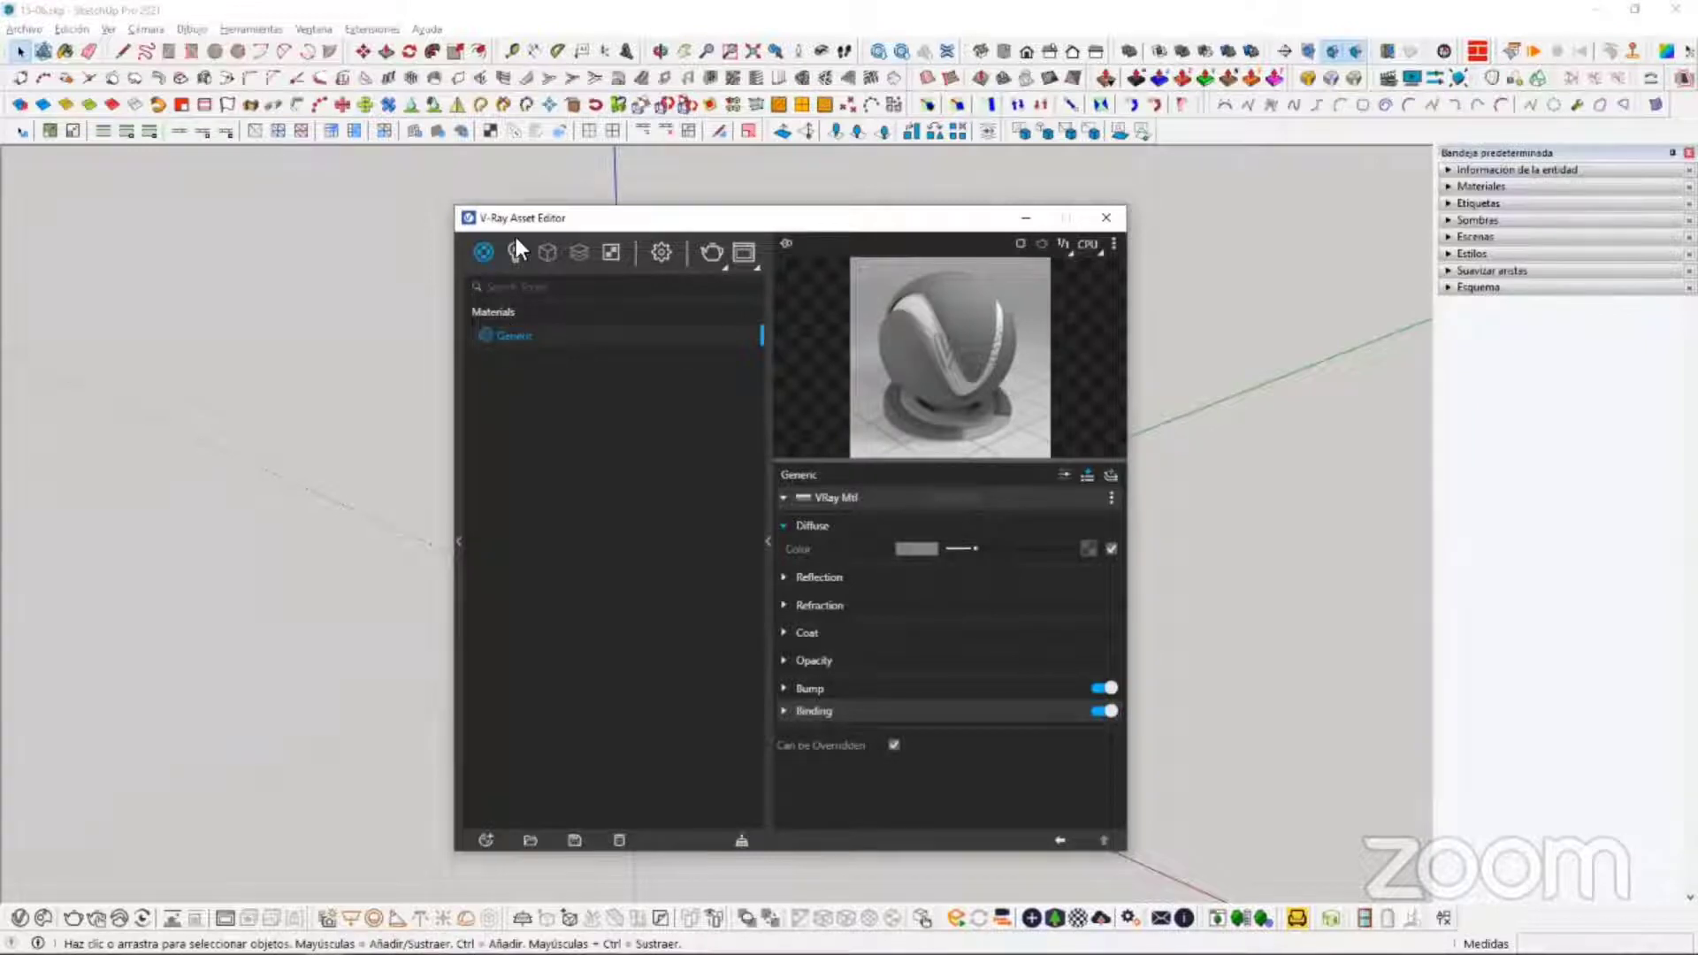
pyautogui.moveTo(542, 217); pyautogui.dragTo(513, 195)
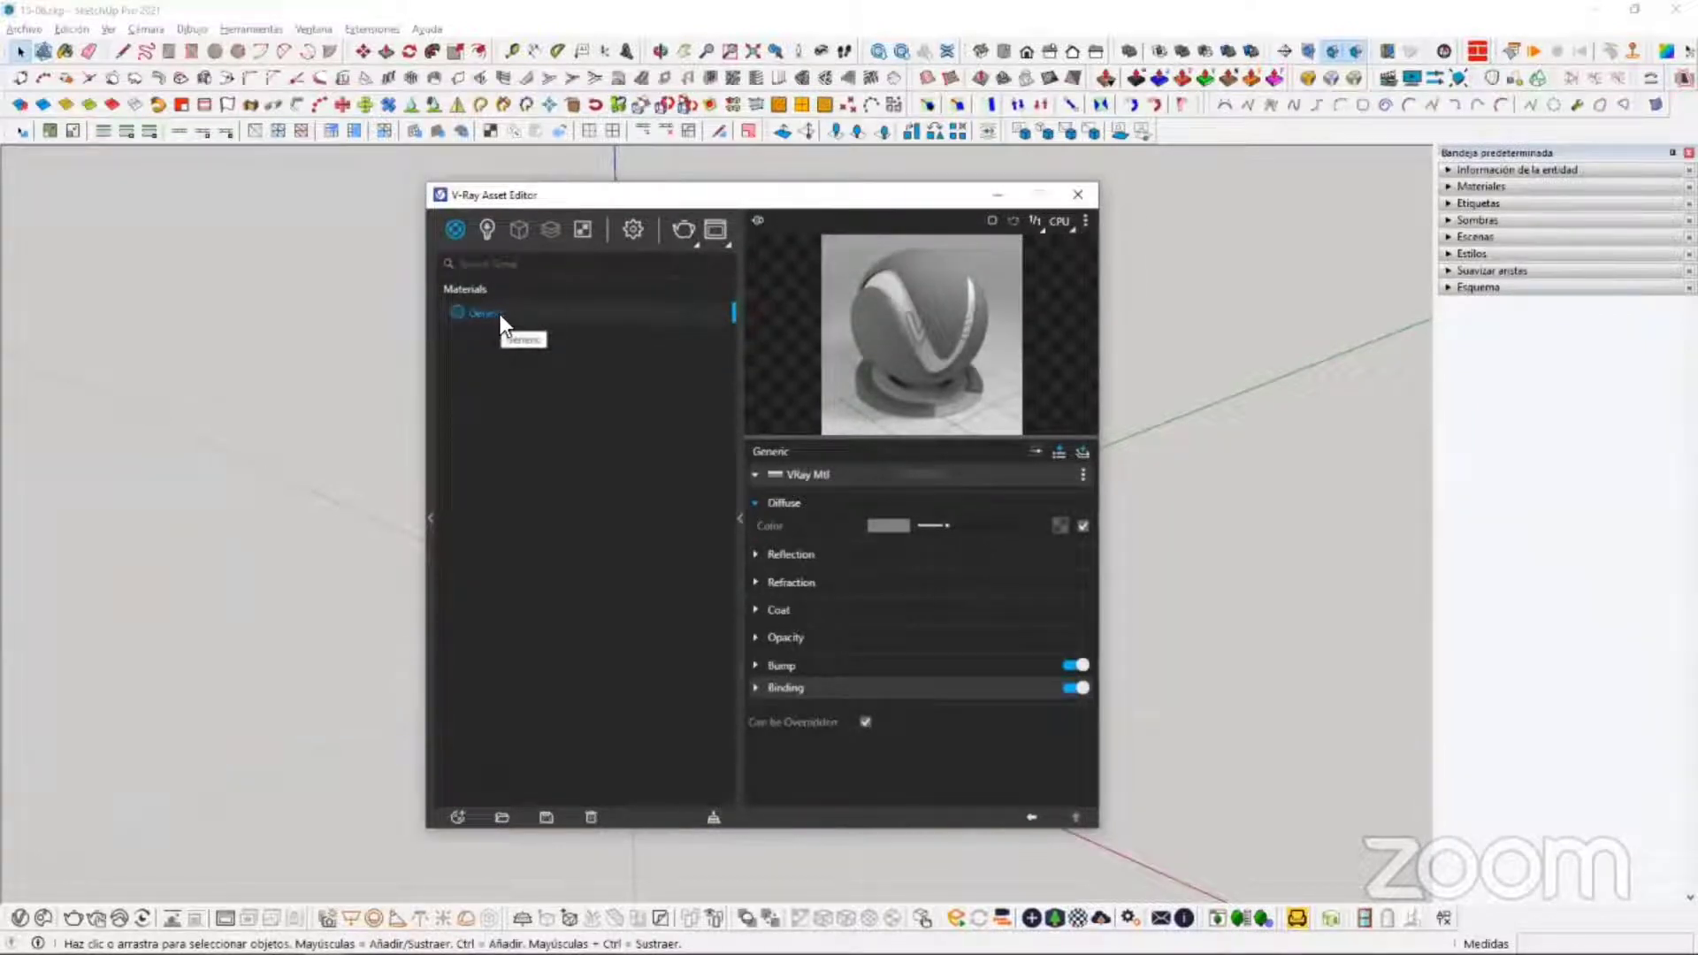
pyautogui.doubleClick(504, 314)
pyautogui.write('Material')
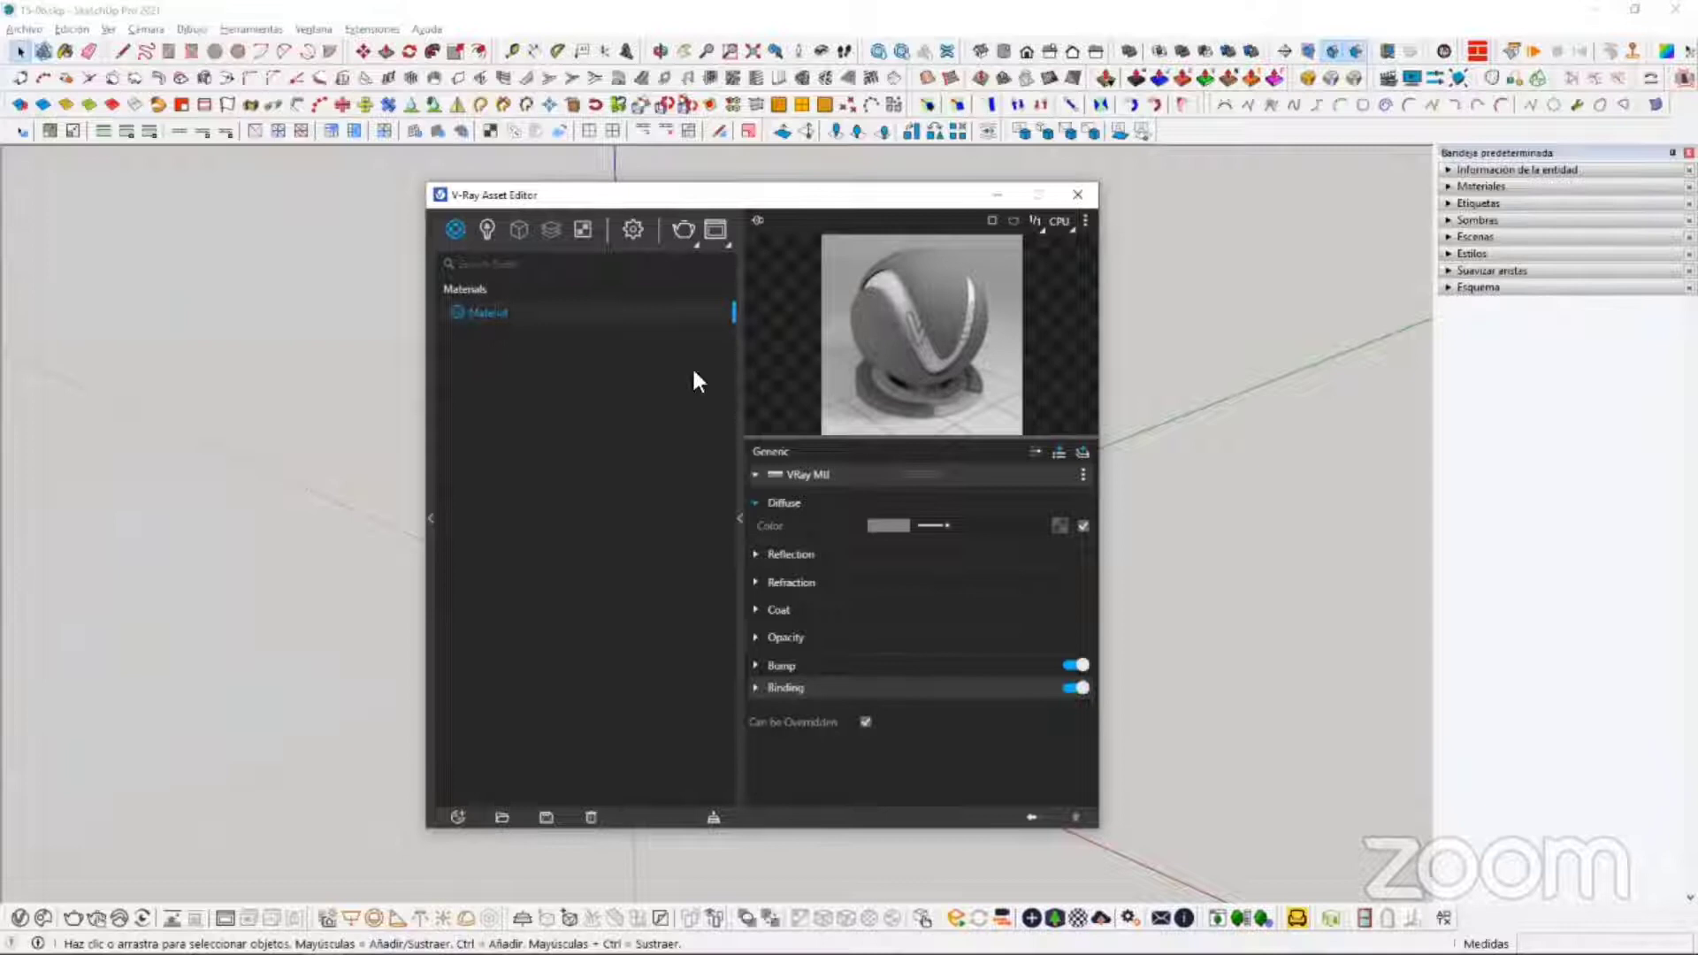
pyautogui.click(741, 410)
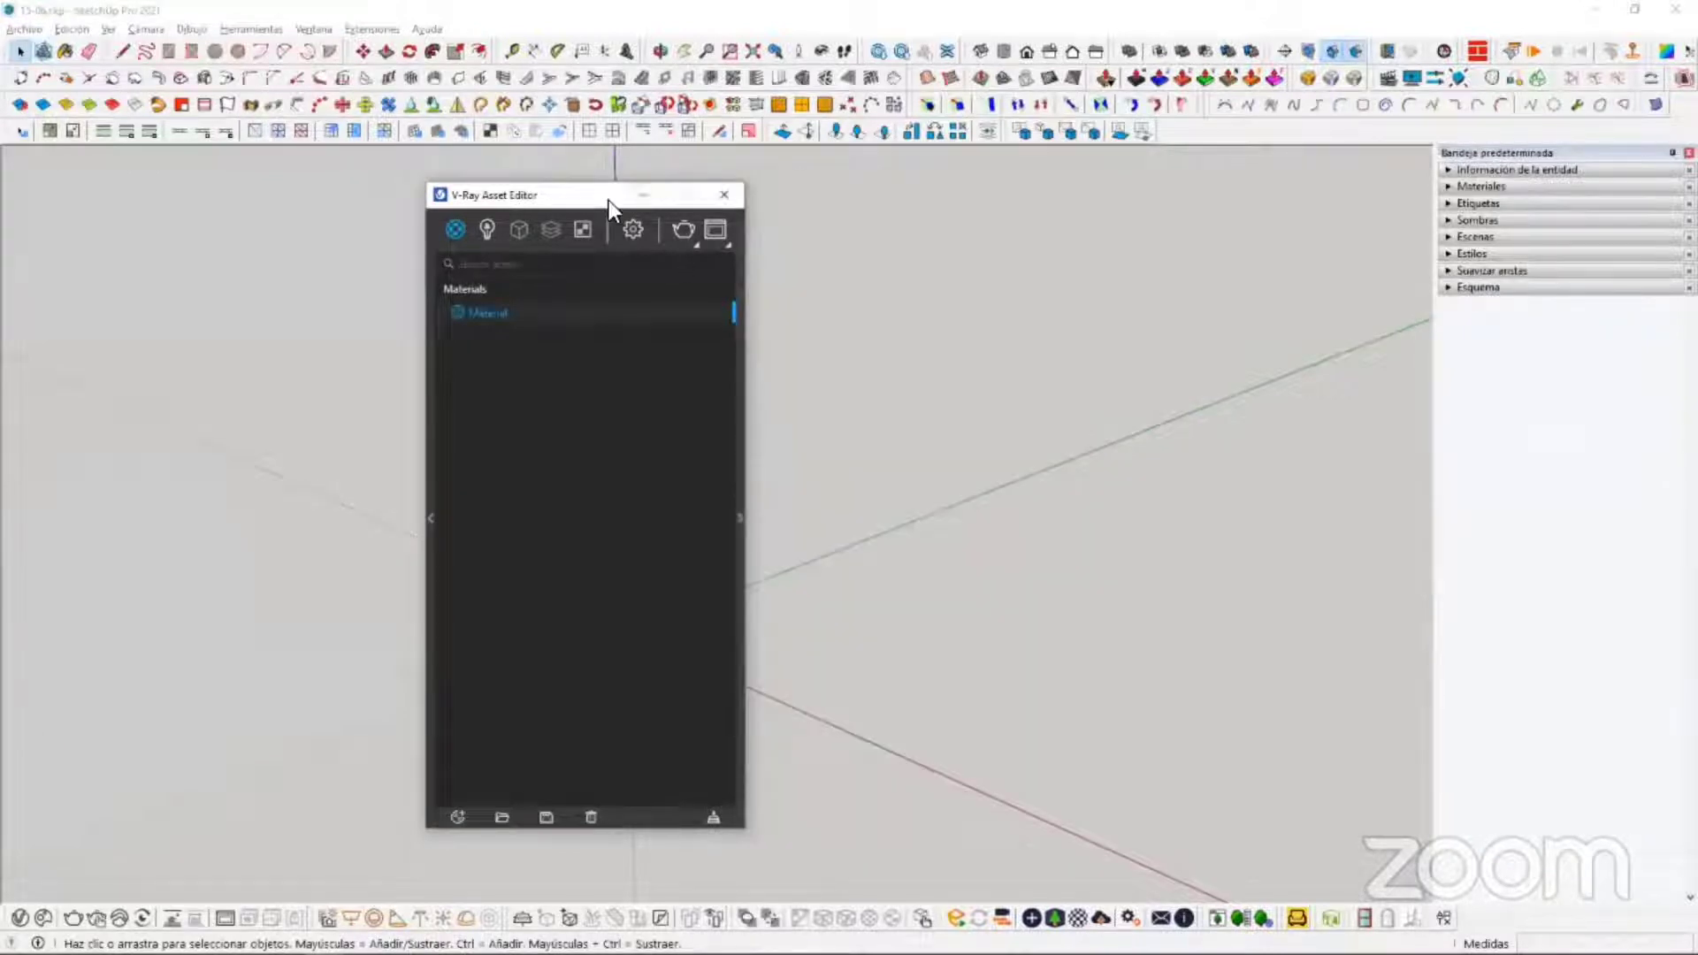
pyautogui.moveTo(609, 200); pyautogui.dragTo(678, 188)
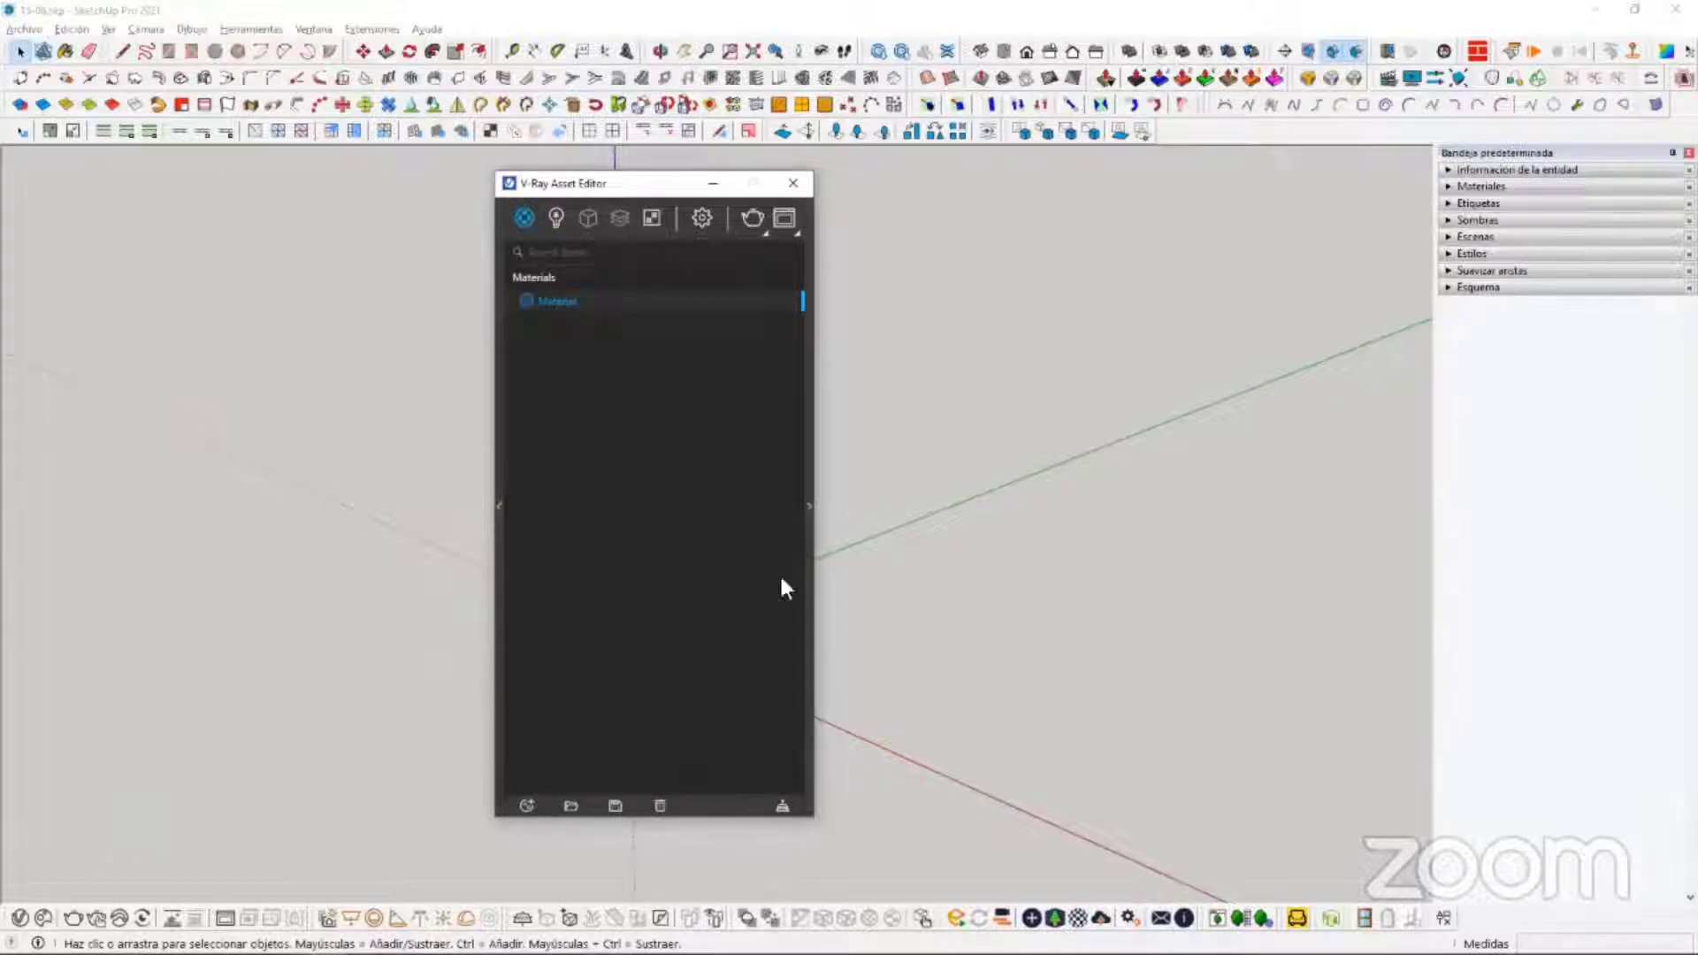
pyautogui.click(810, 506)
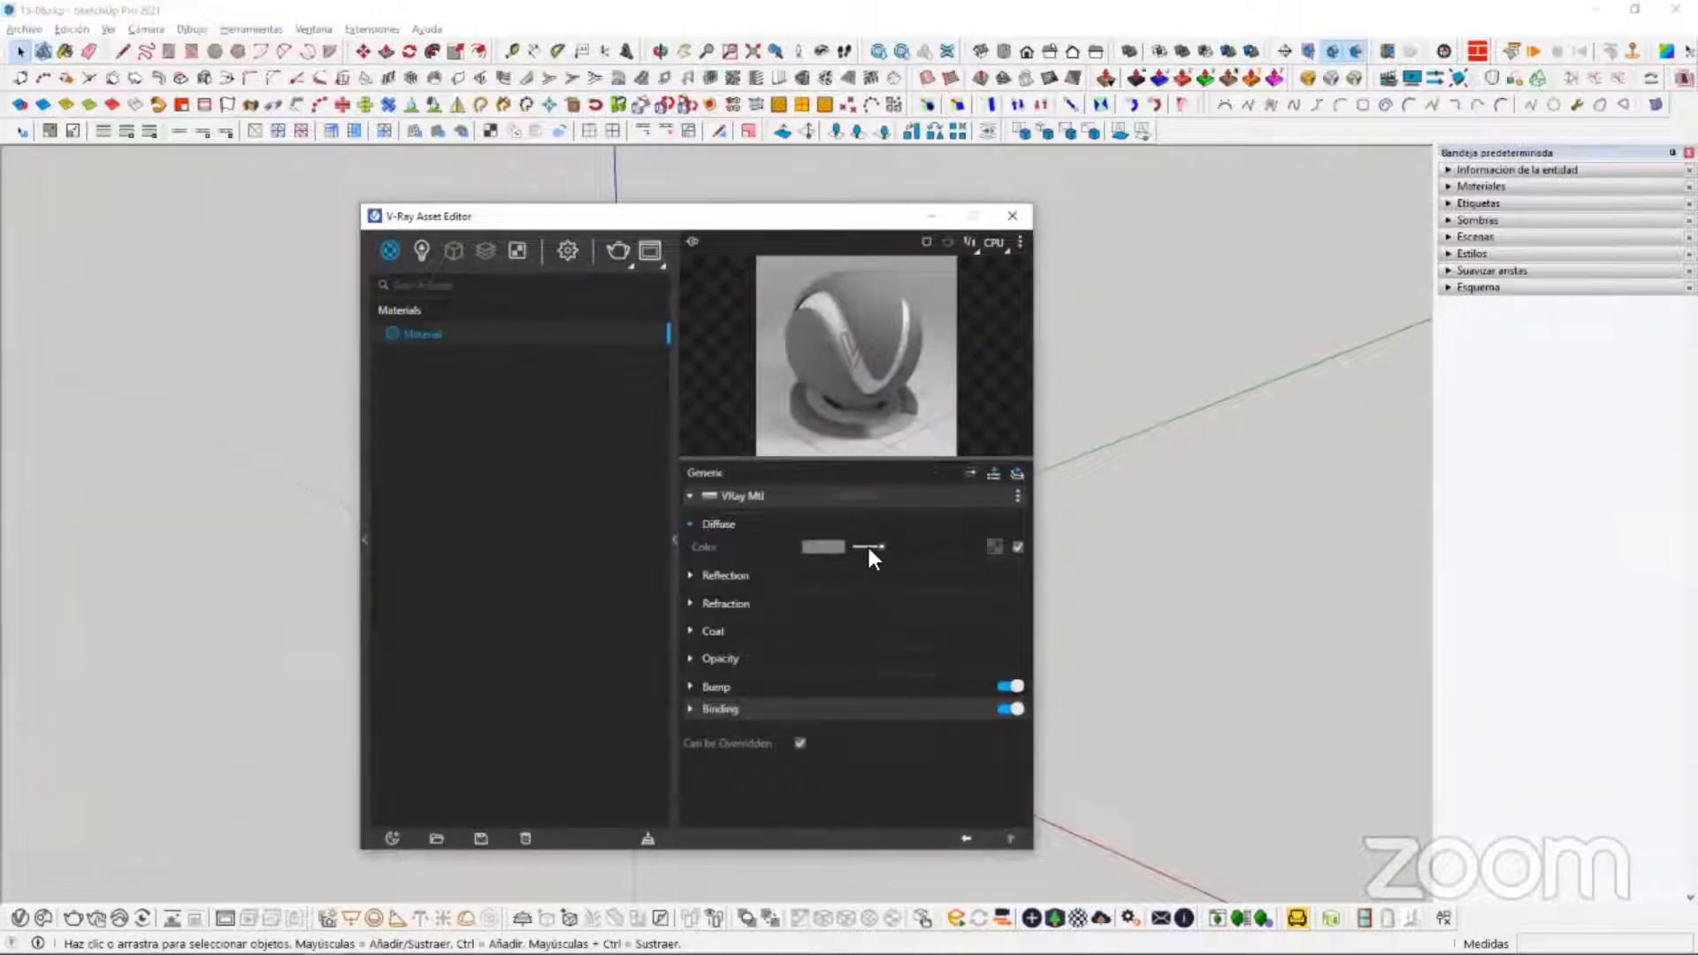
# Step: Set the material's reflection colour to full white and its diffuse colour to a bright cyan
pyautogui.click(726, 576)
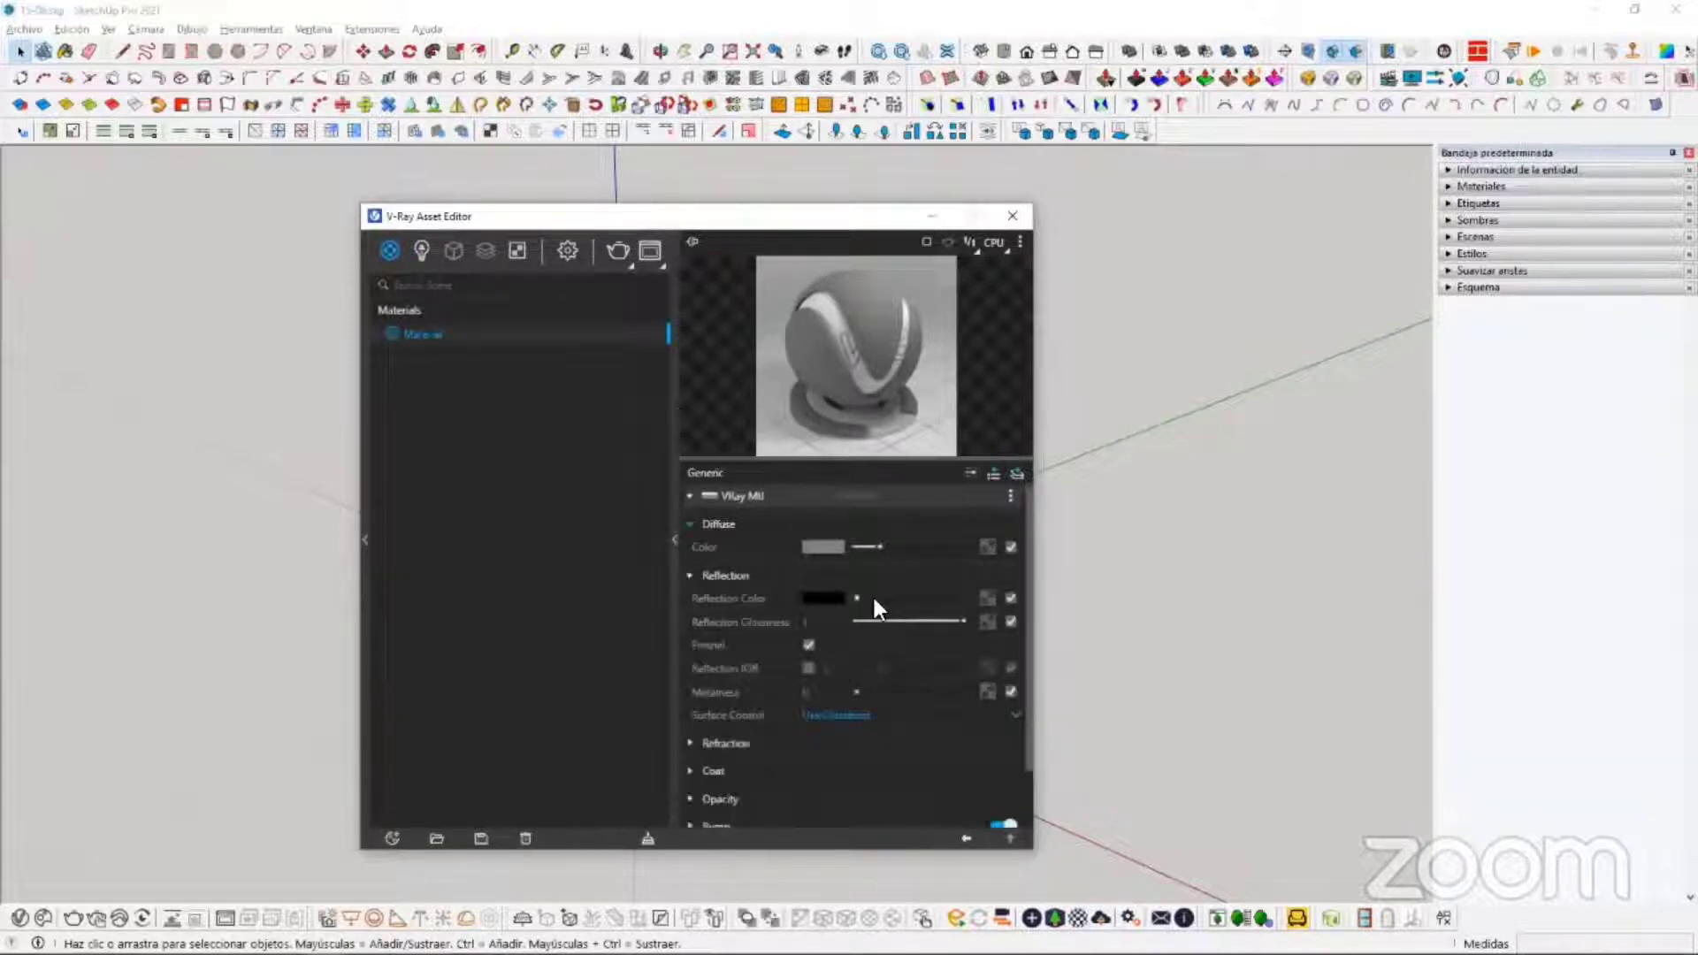
pyautogui.moveTo(872, 593); pyautogui.dragTo(980, 554)
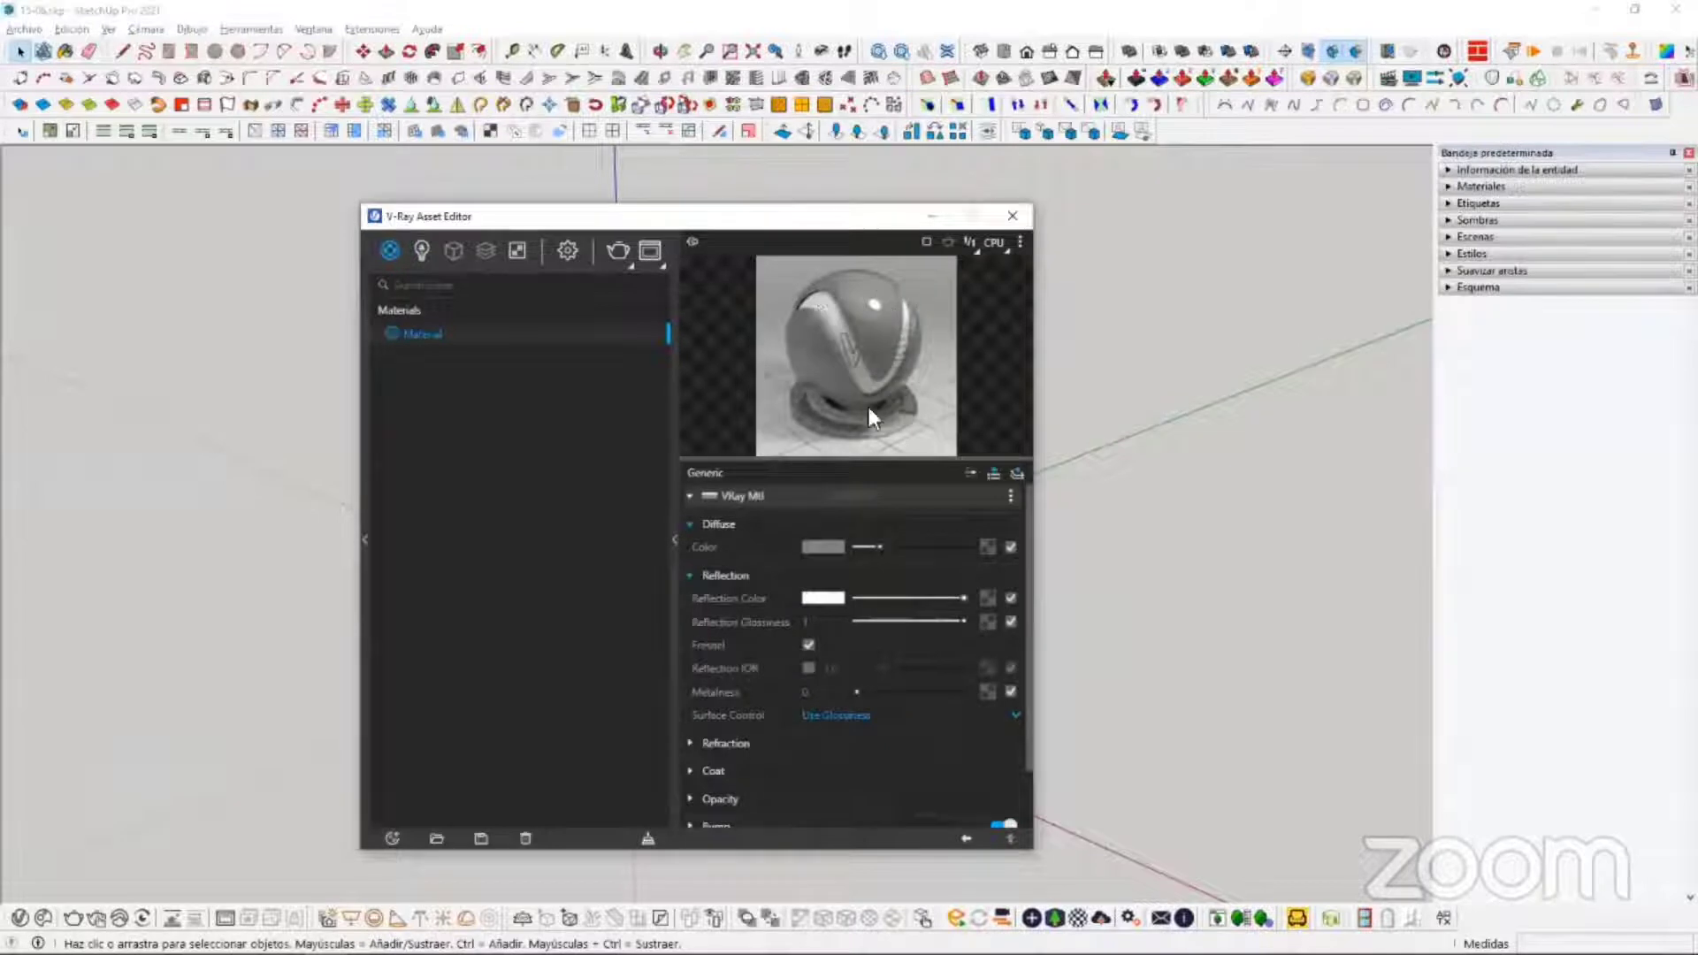
pyautogui.click(823, 548)
pyautogui.click(759, 366)
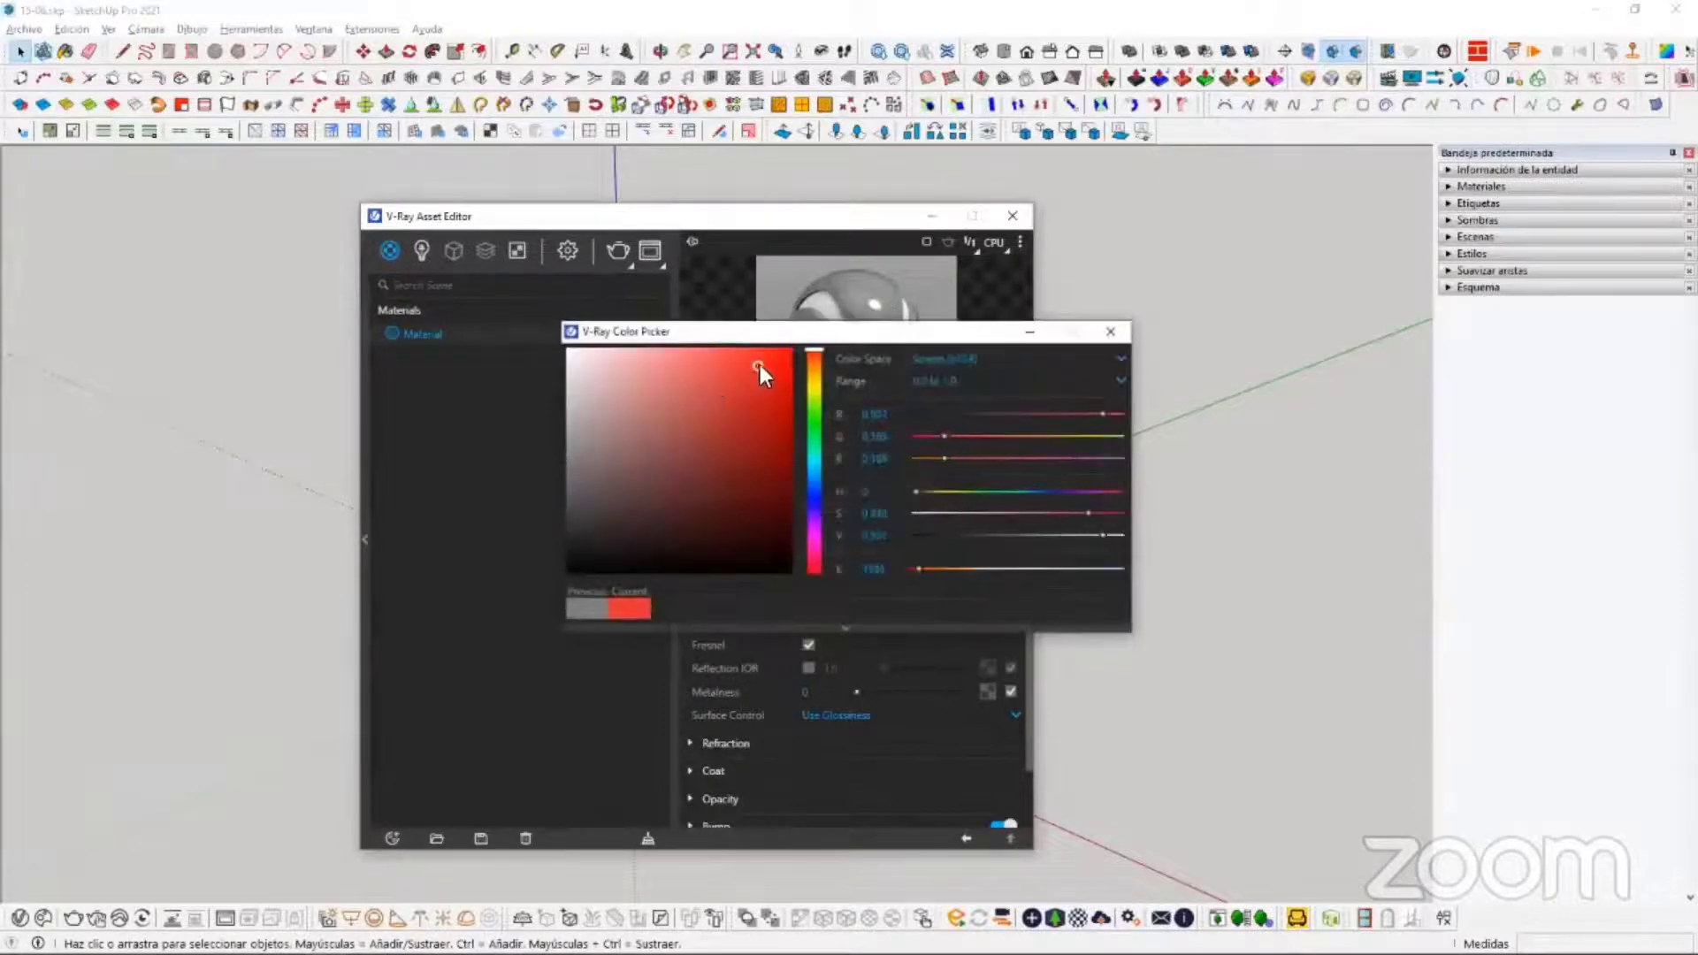
pyautogui.click(815, 463)
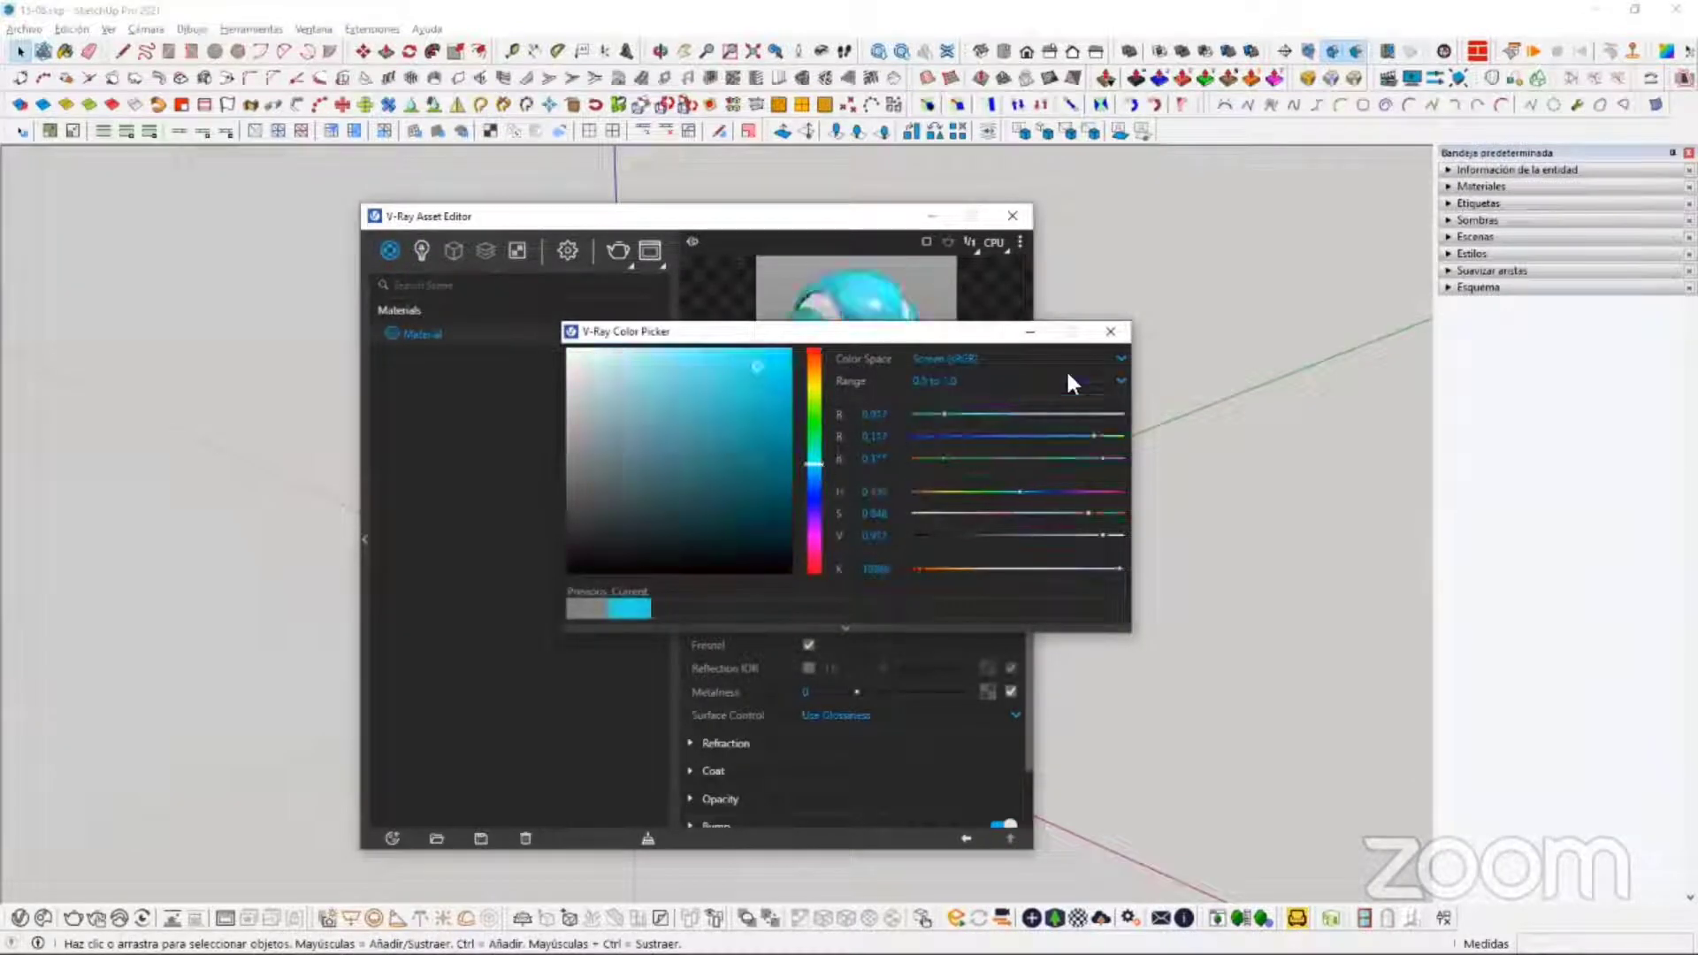
pyautogui.click(1113, 333)
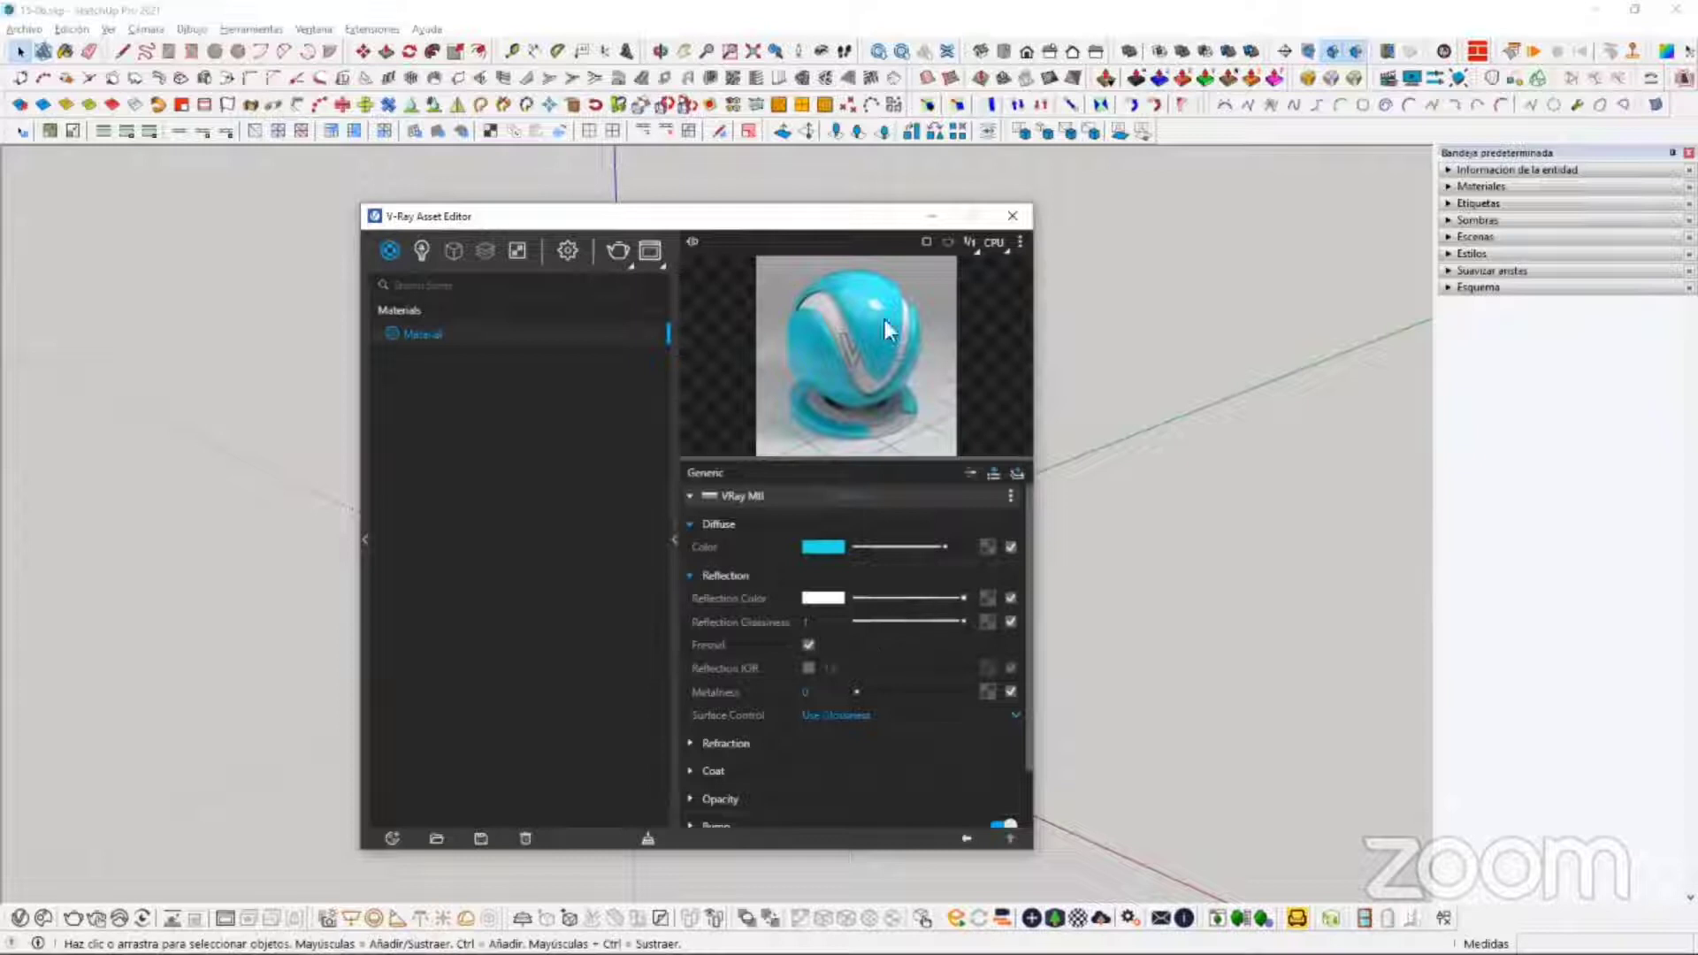
# Step: Lower the material's reflection glossiness slightly below 1 and collapse the reflection settings
pyautogui.moveTo(963, 618)
pyautogui.mouseDown()
pyautogui.moveTo(920, 618)
pyautogui.moveTo(948, 620)
pyautogui.mouseUp()
pyautogui.moveTo(820, 214); pyautogui.dragTo(883, 206)
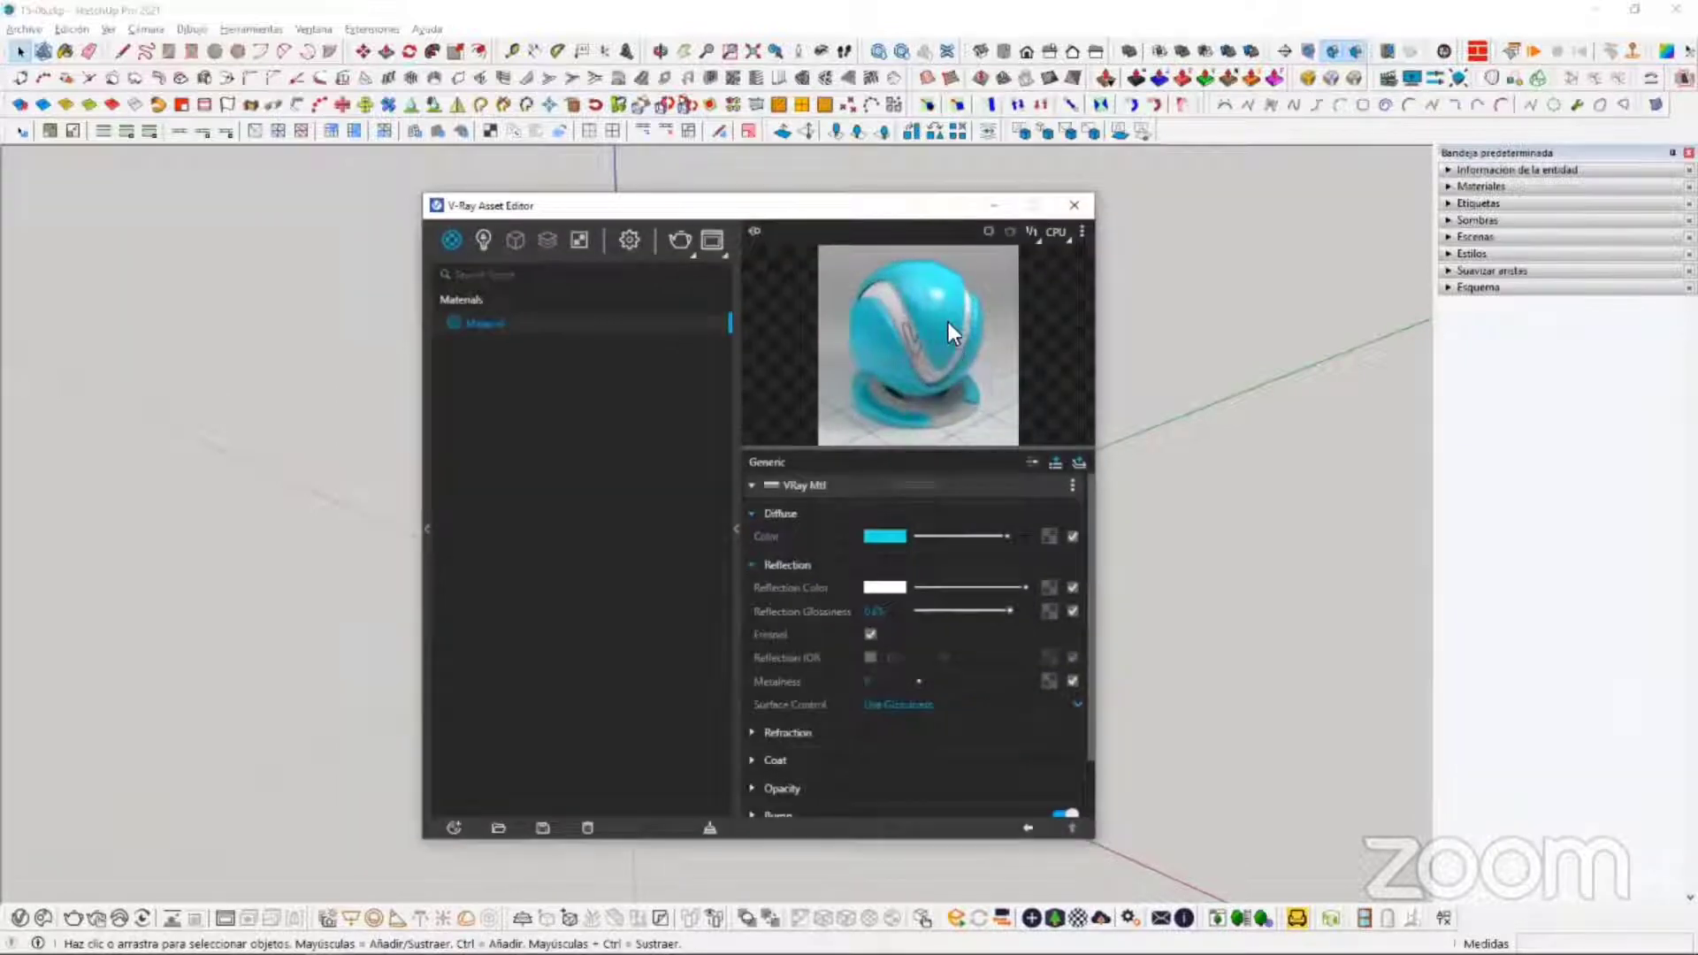
pyautogui.click(789, 563)
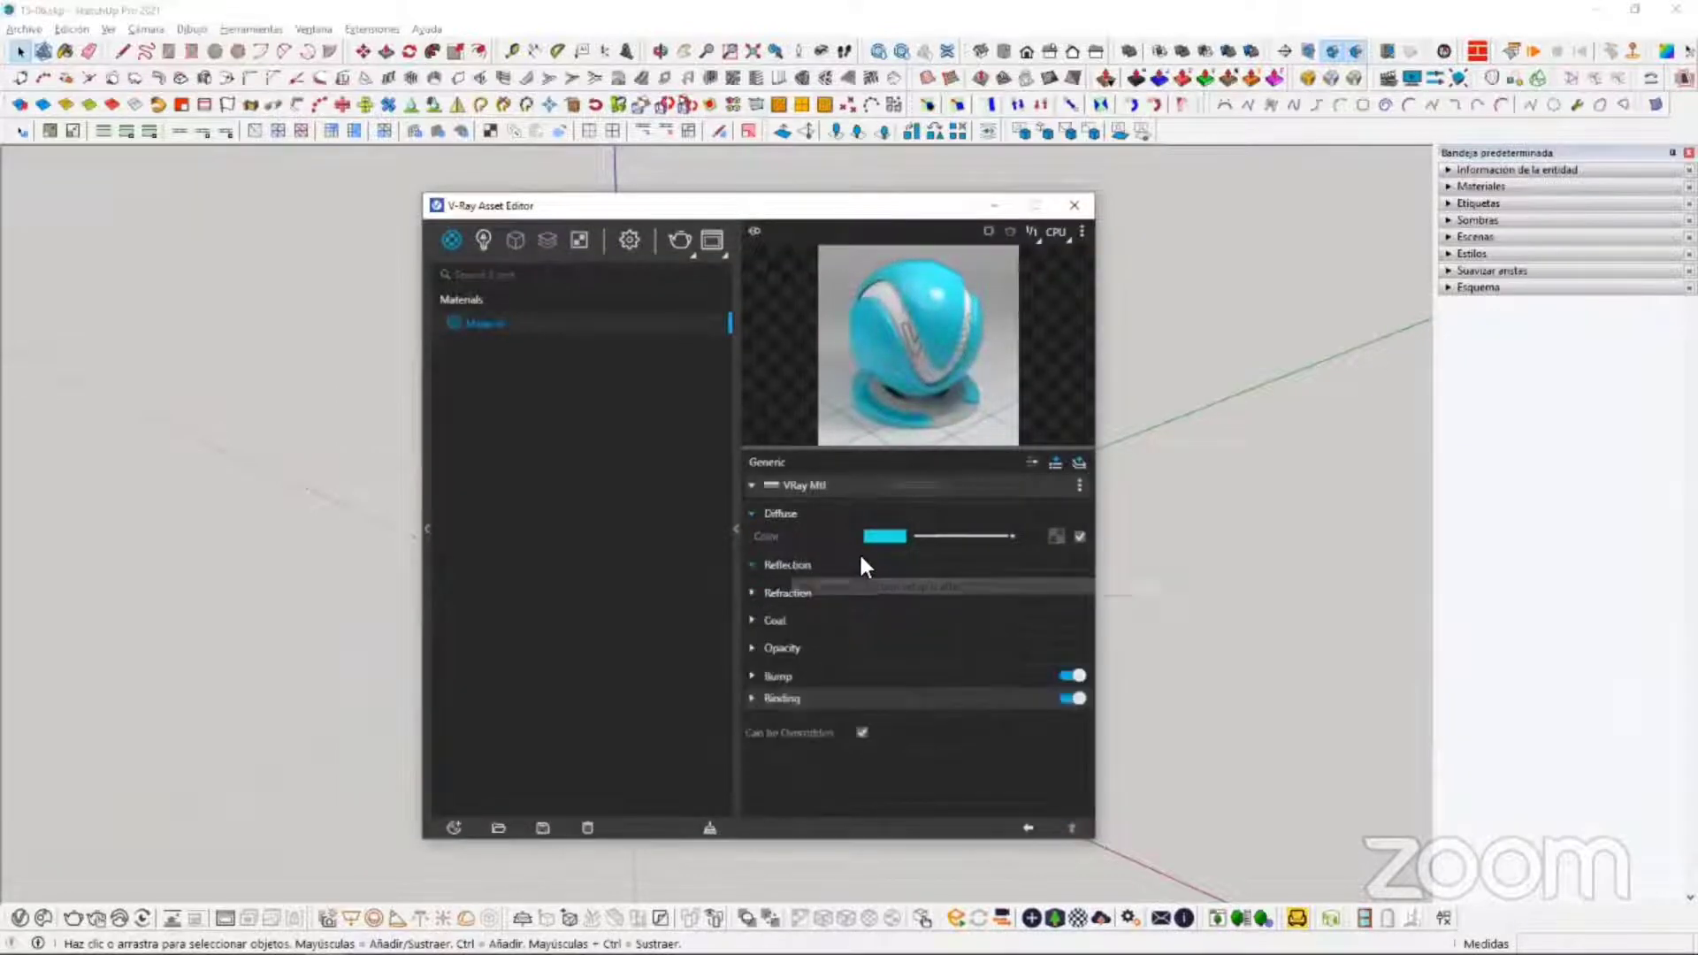
# Step: Raise the material's refraction colour to full white so that it becomes transparent like glass
pyautogui.click(797, 596)
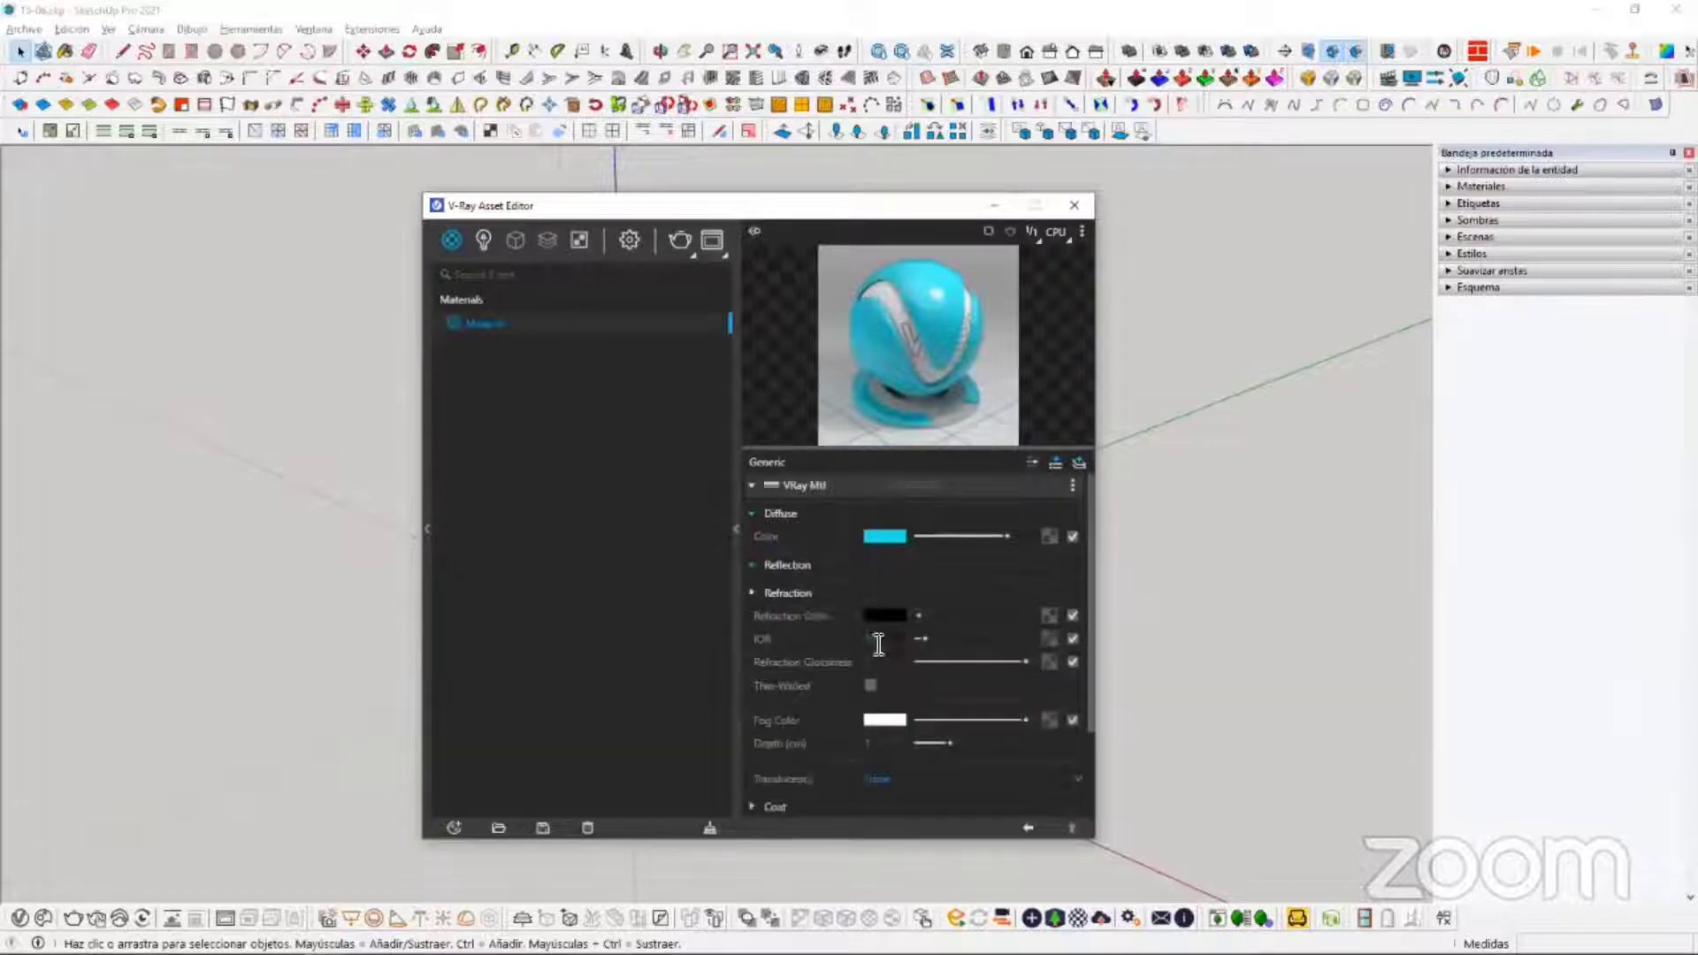
pyautogui.moveTo(916, 614); pyautogui.dragTo(997, 614)
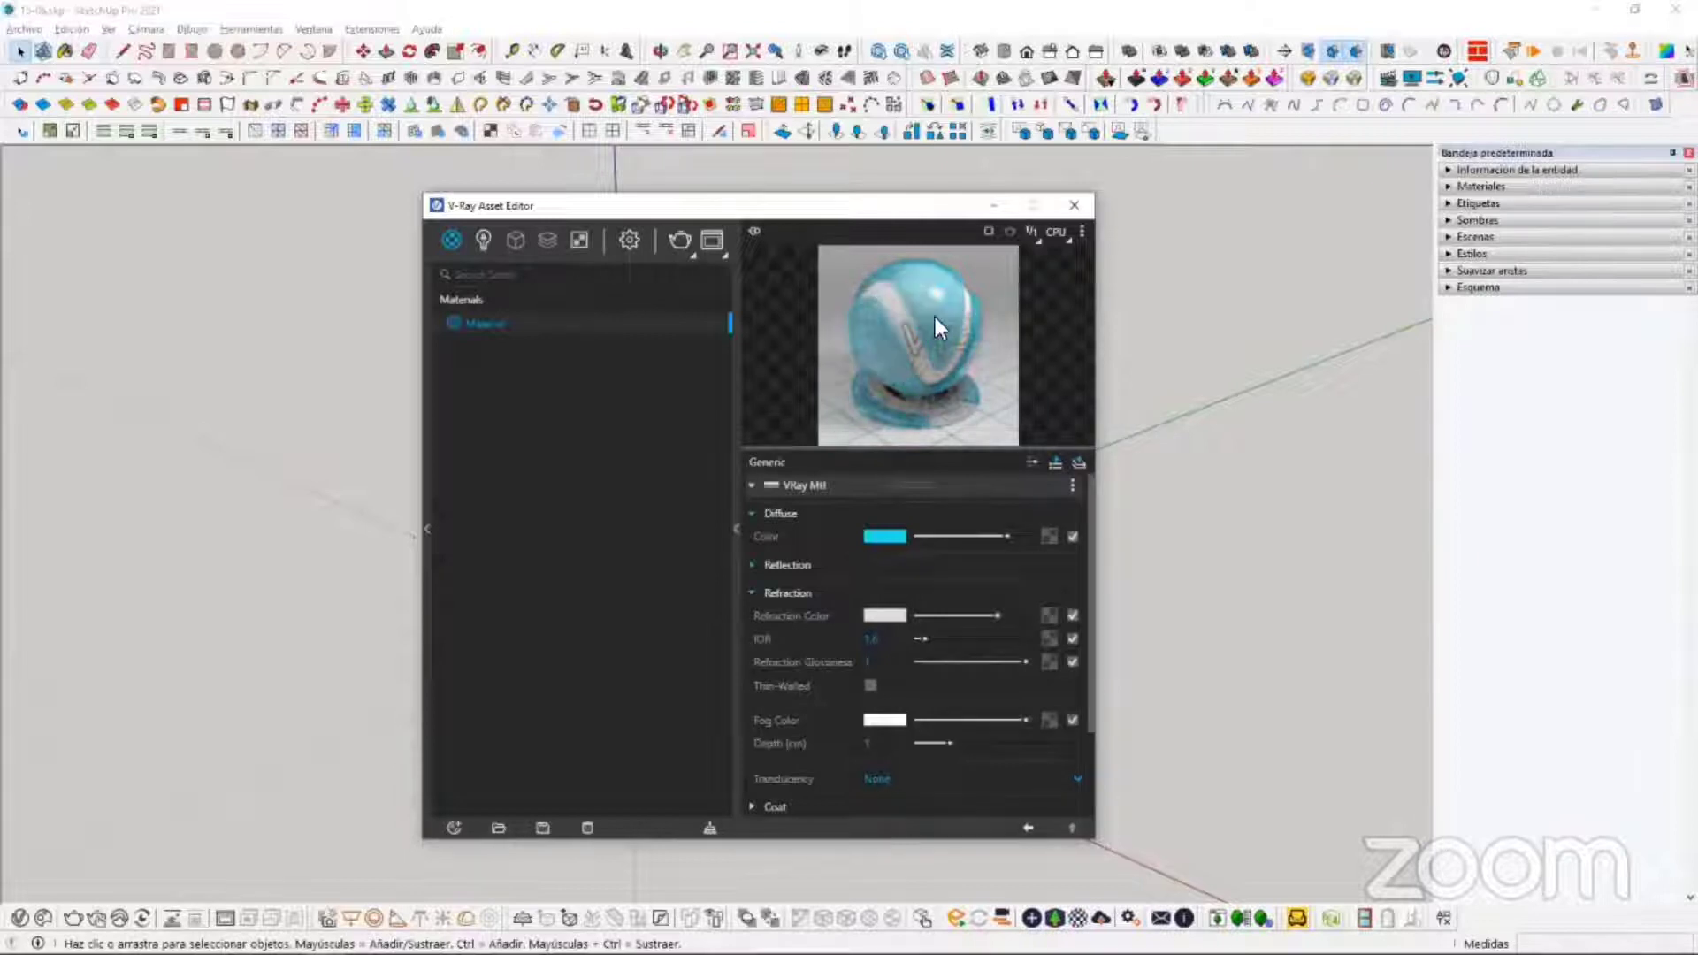
pyautogui.click(1026, 614)
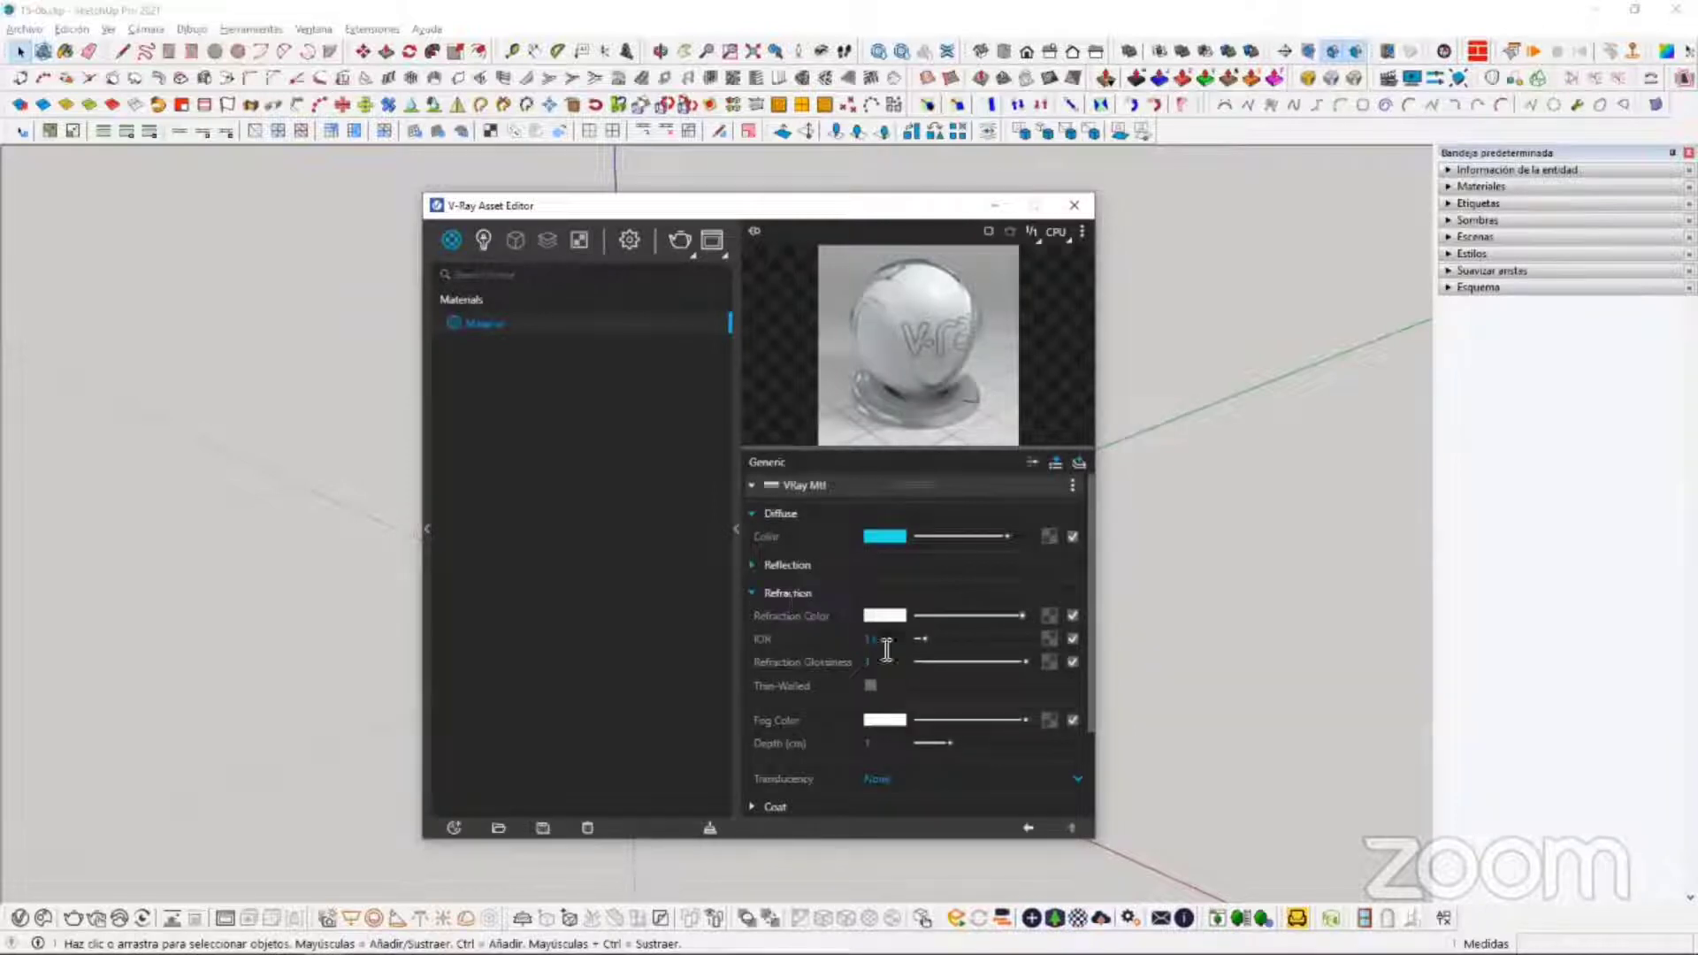
pyautogui.click(835, 595)
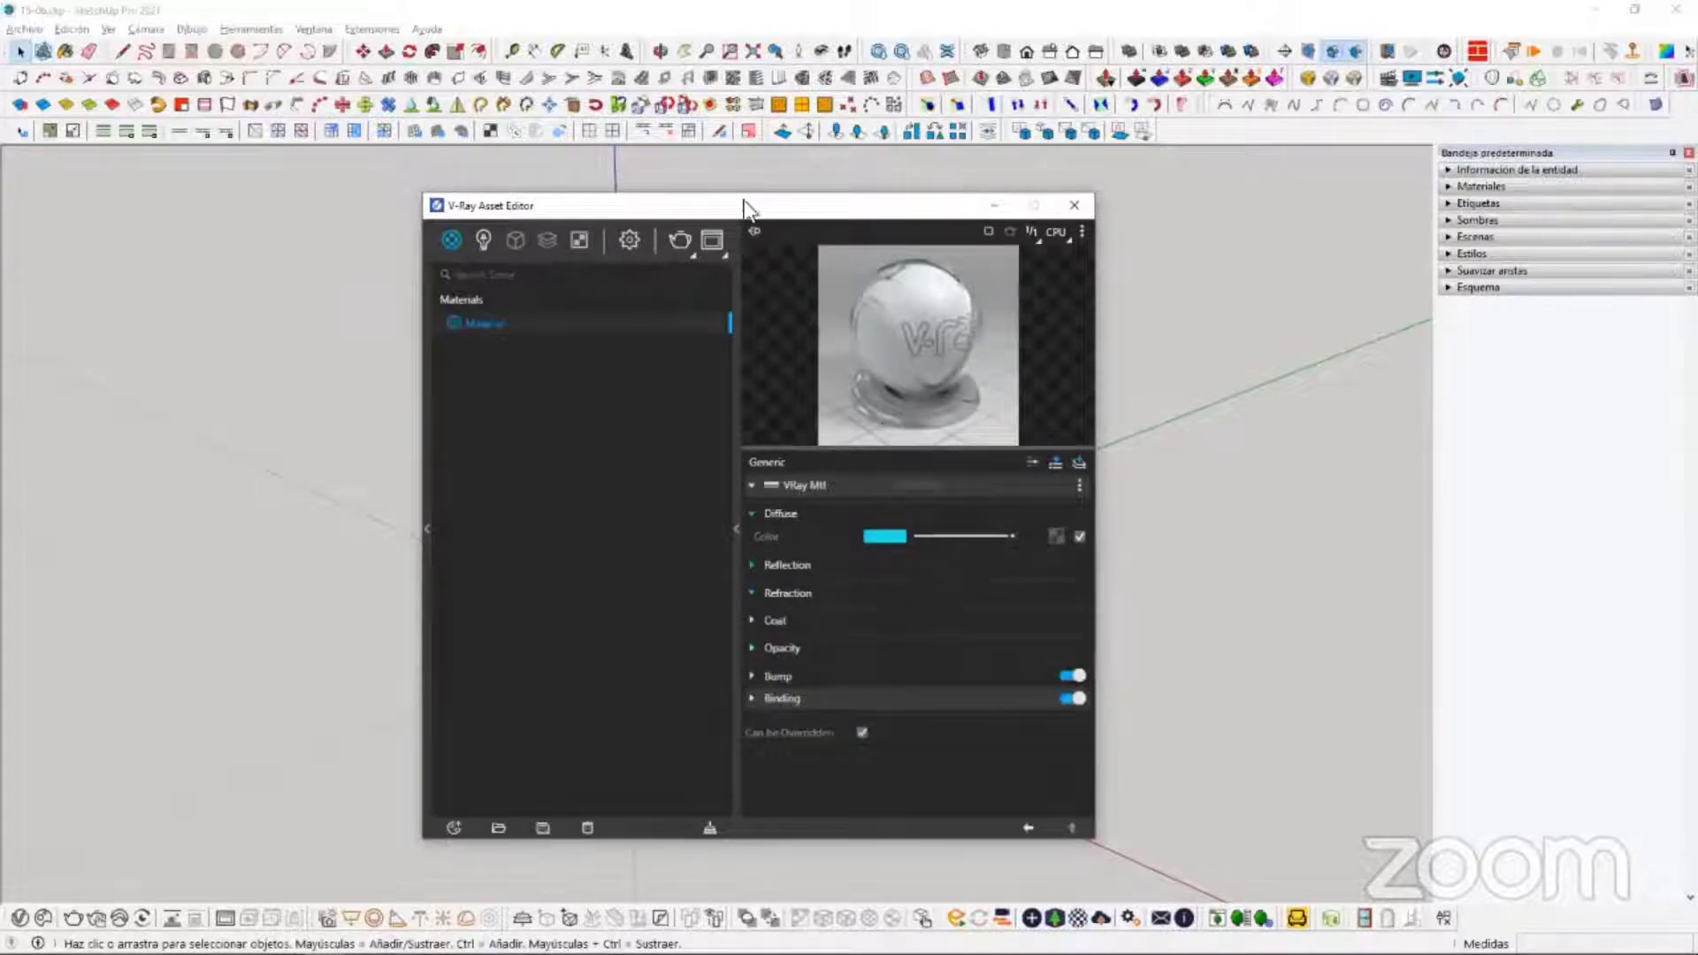
# Step: Open the V-Ray material library and look through the Bricks, Carpaint, Ceramic & Porcelain, Concrete, Diagrammatic, Fabric and Leather categories
pyautogui.moveTo(745, 205); pyautogui.dragTo(864, 193)
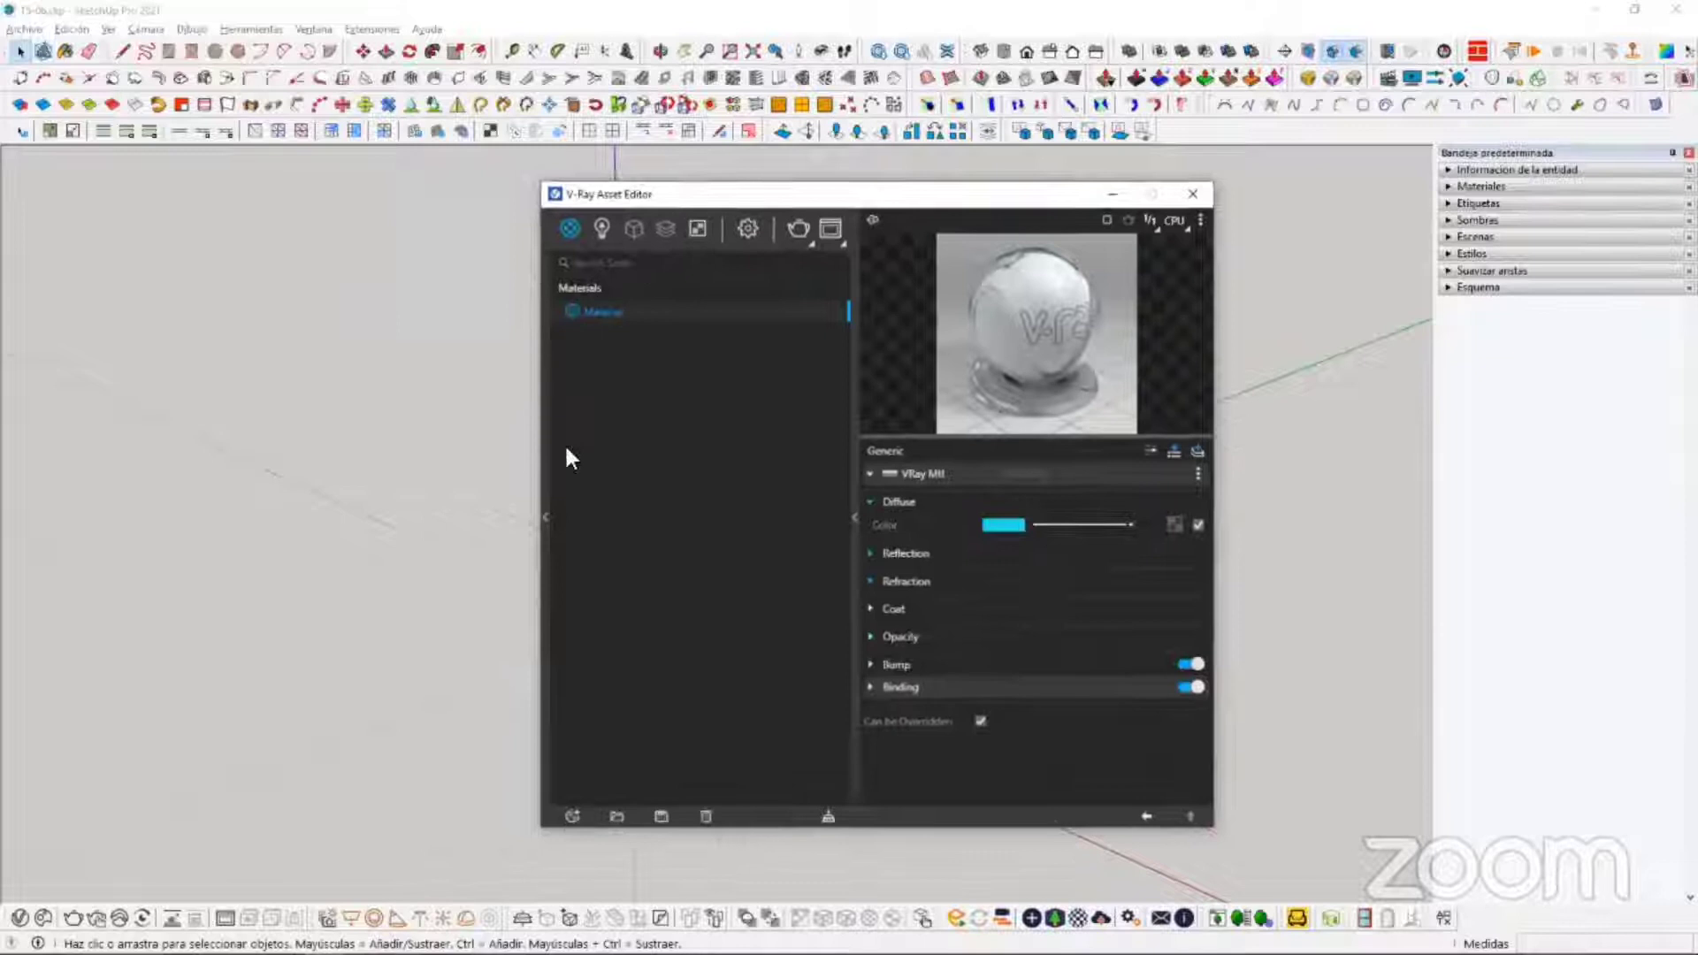
pyautogui.click(546, 522)
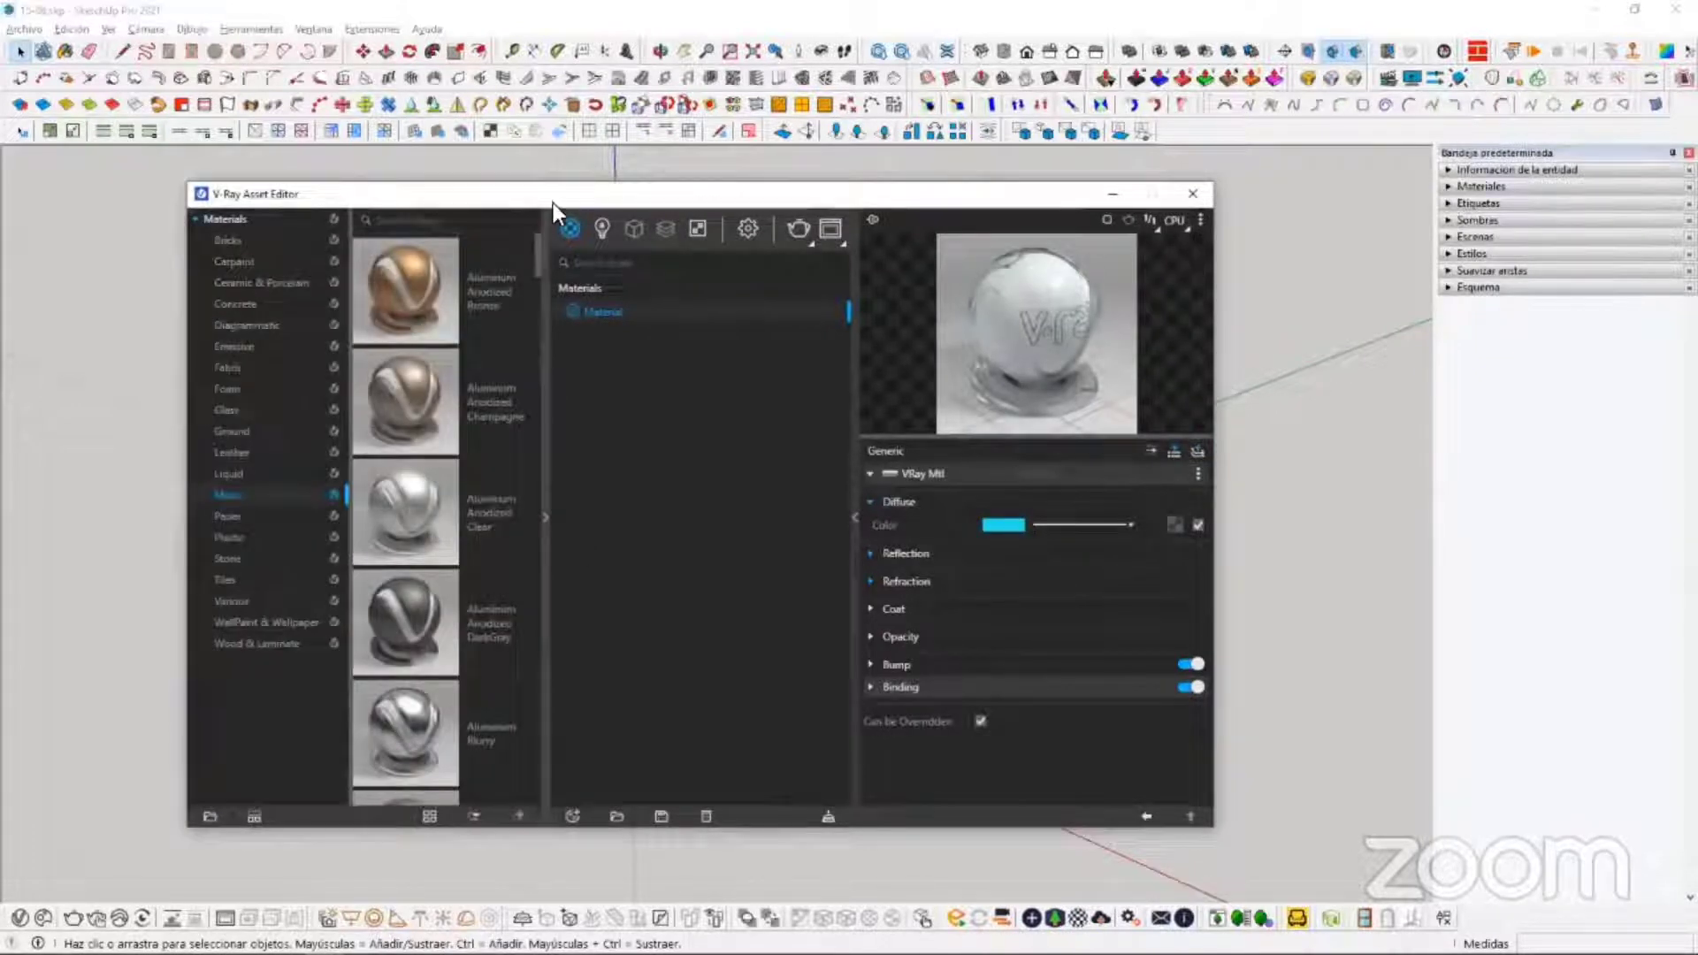
pyautogui.click(349, 241)
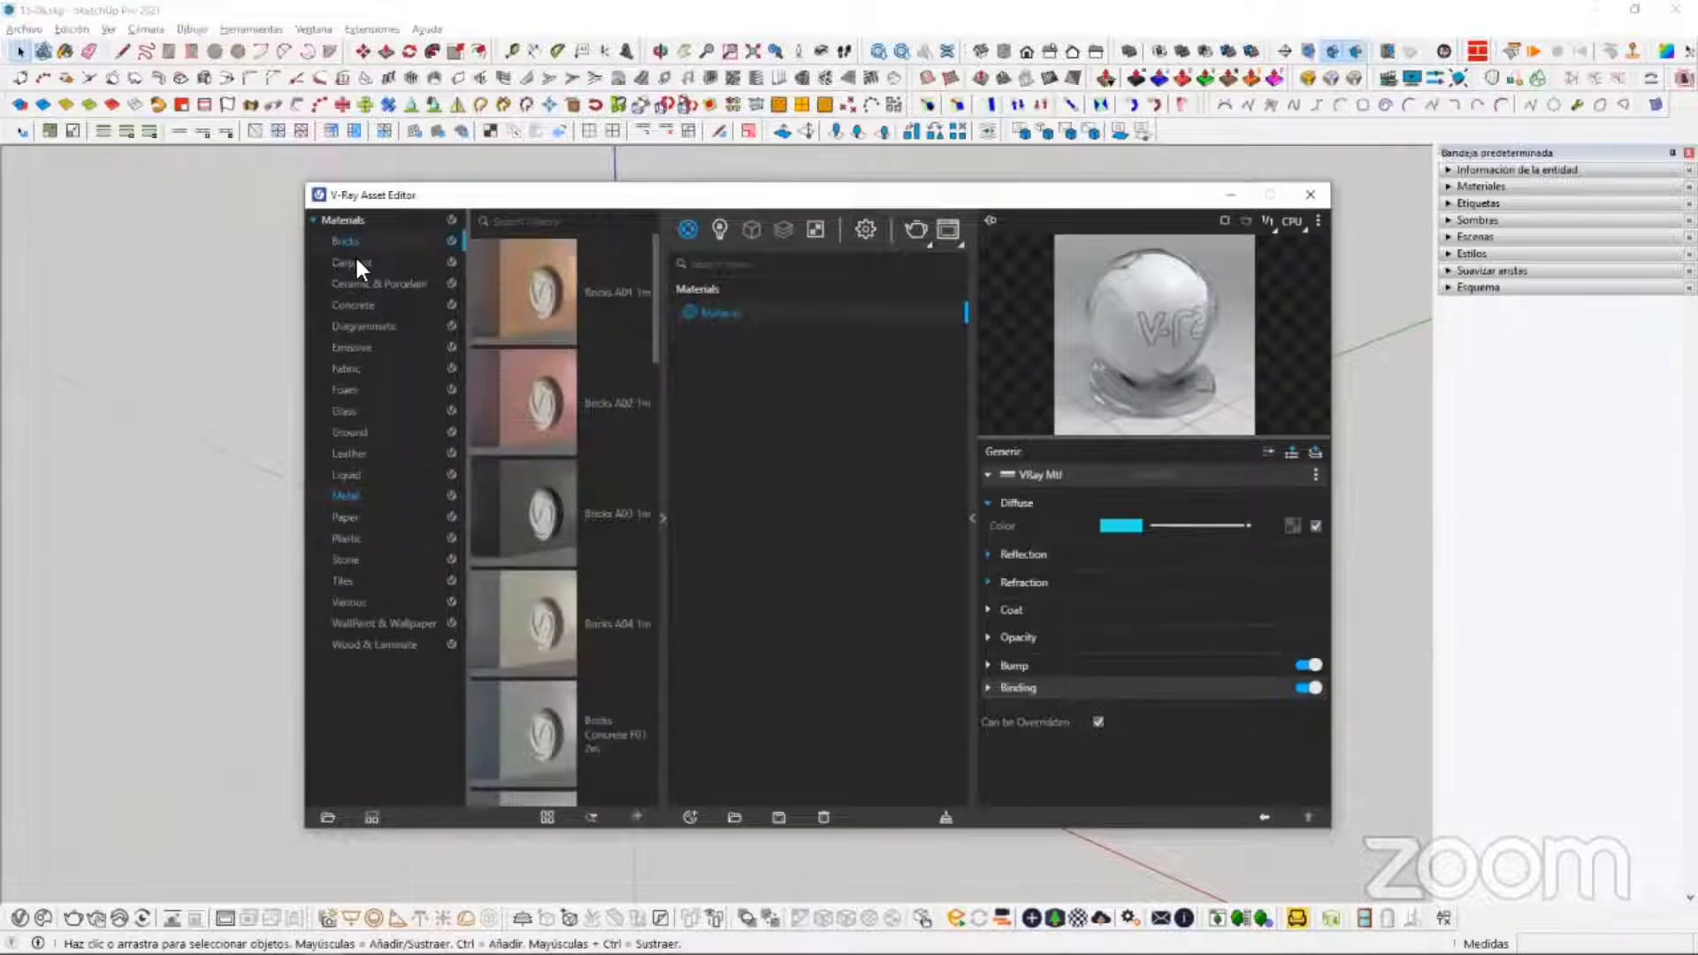
pyautogui.moveTo(490, 203); pyautogui.dragTo(466, 250)
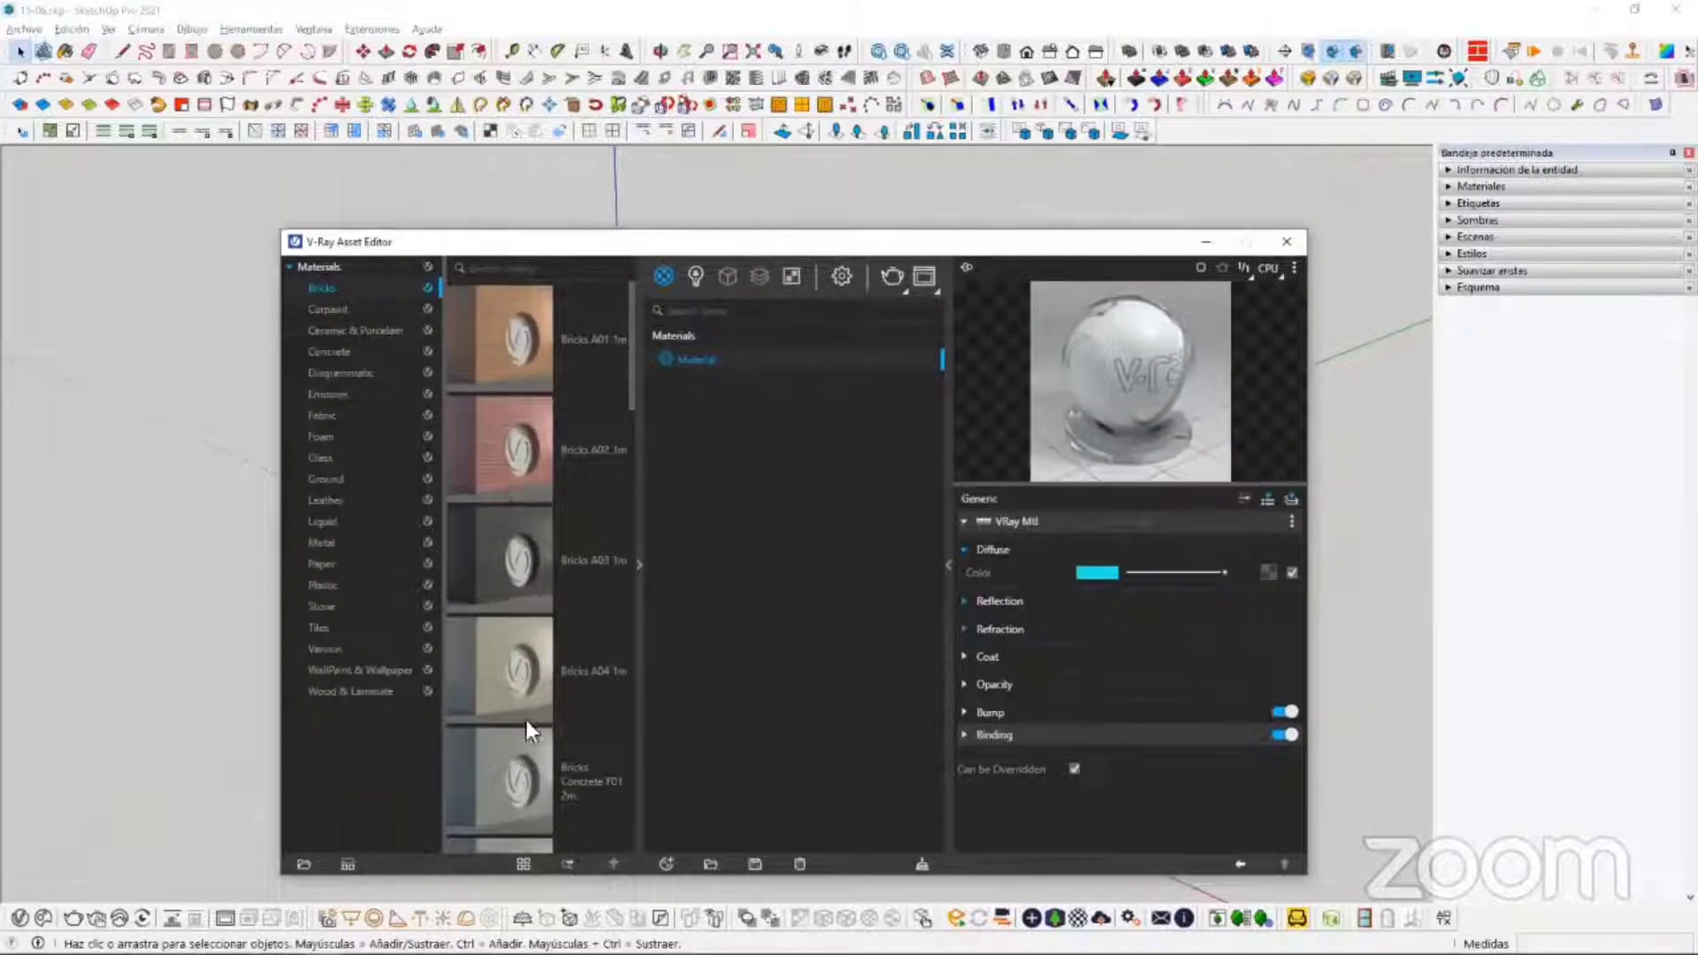
pyautogui.click(333, 302)
pyautogui.click(328, 290)
pyautogui.click(343, 303)
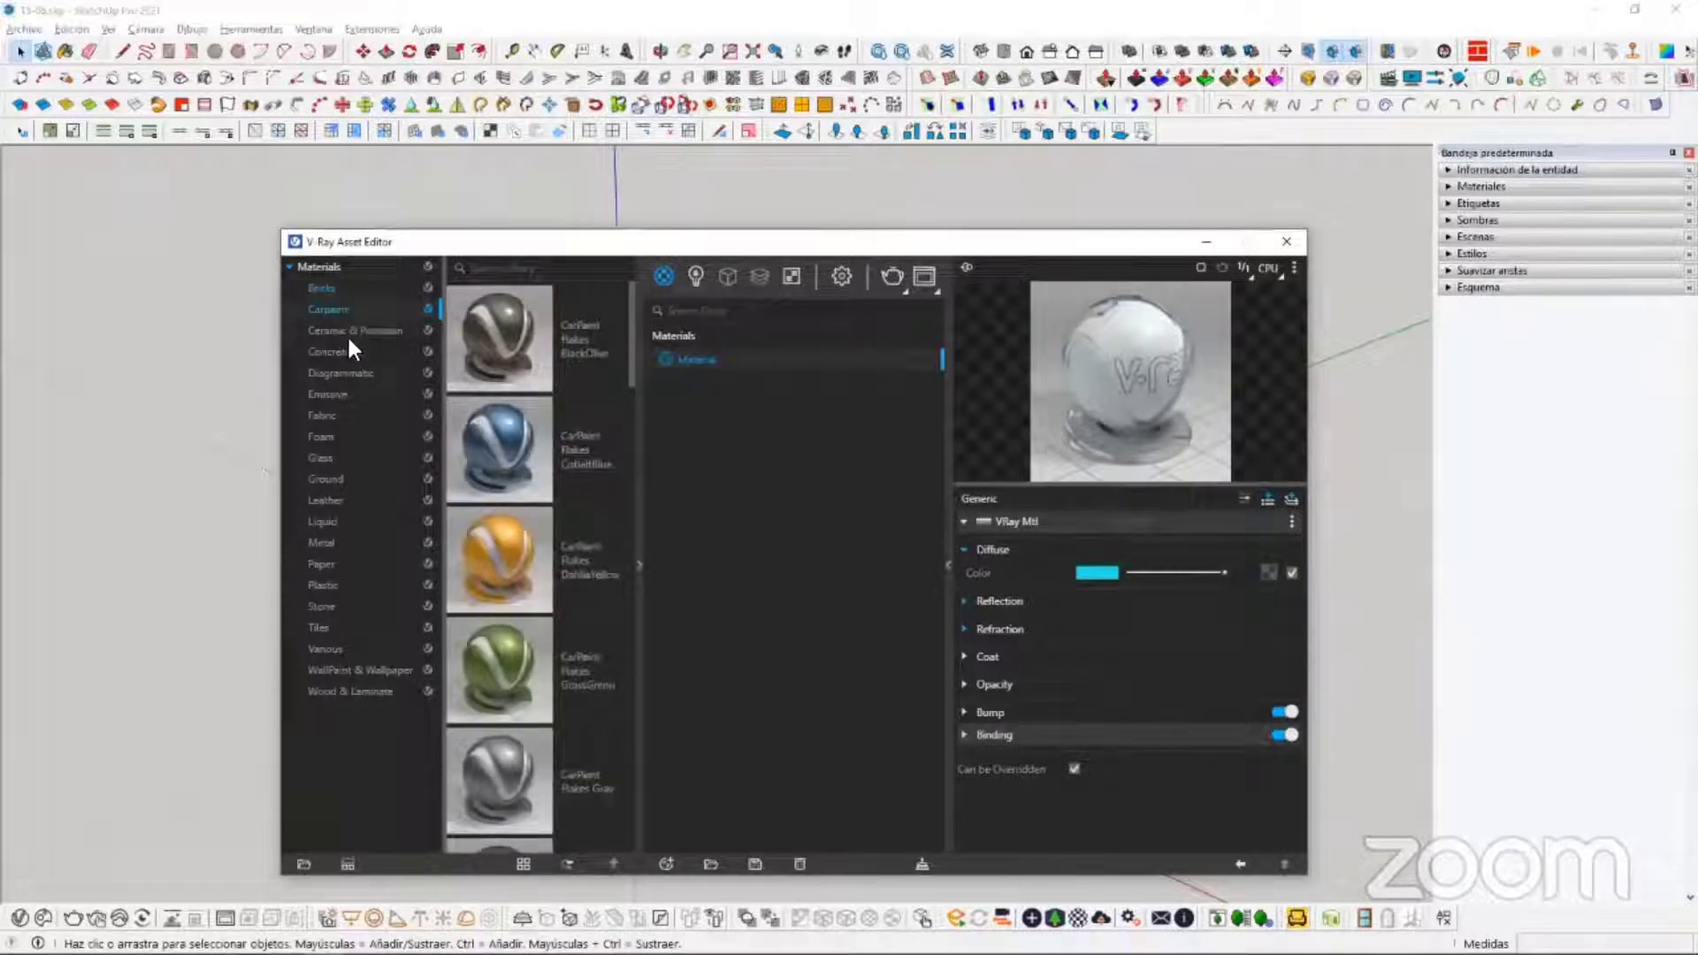
pyautogui.click(344, 330)
pyautogui.click(336, 352)
pyautogui.click(358, 372)
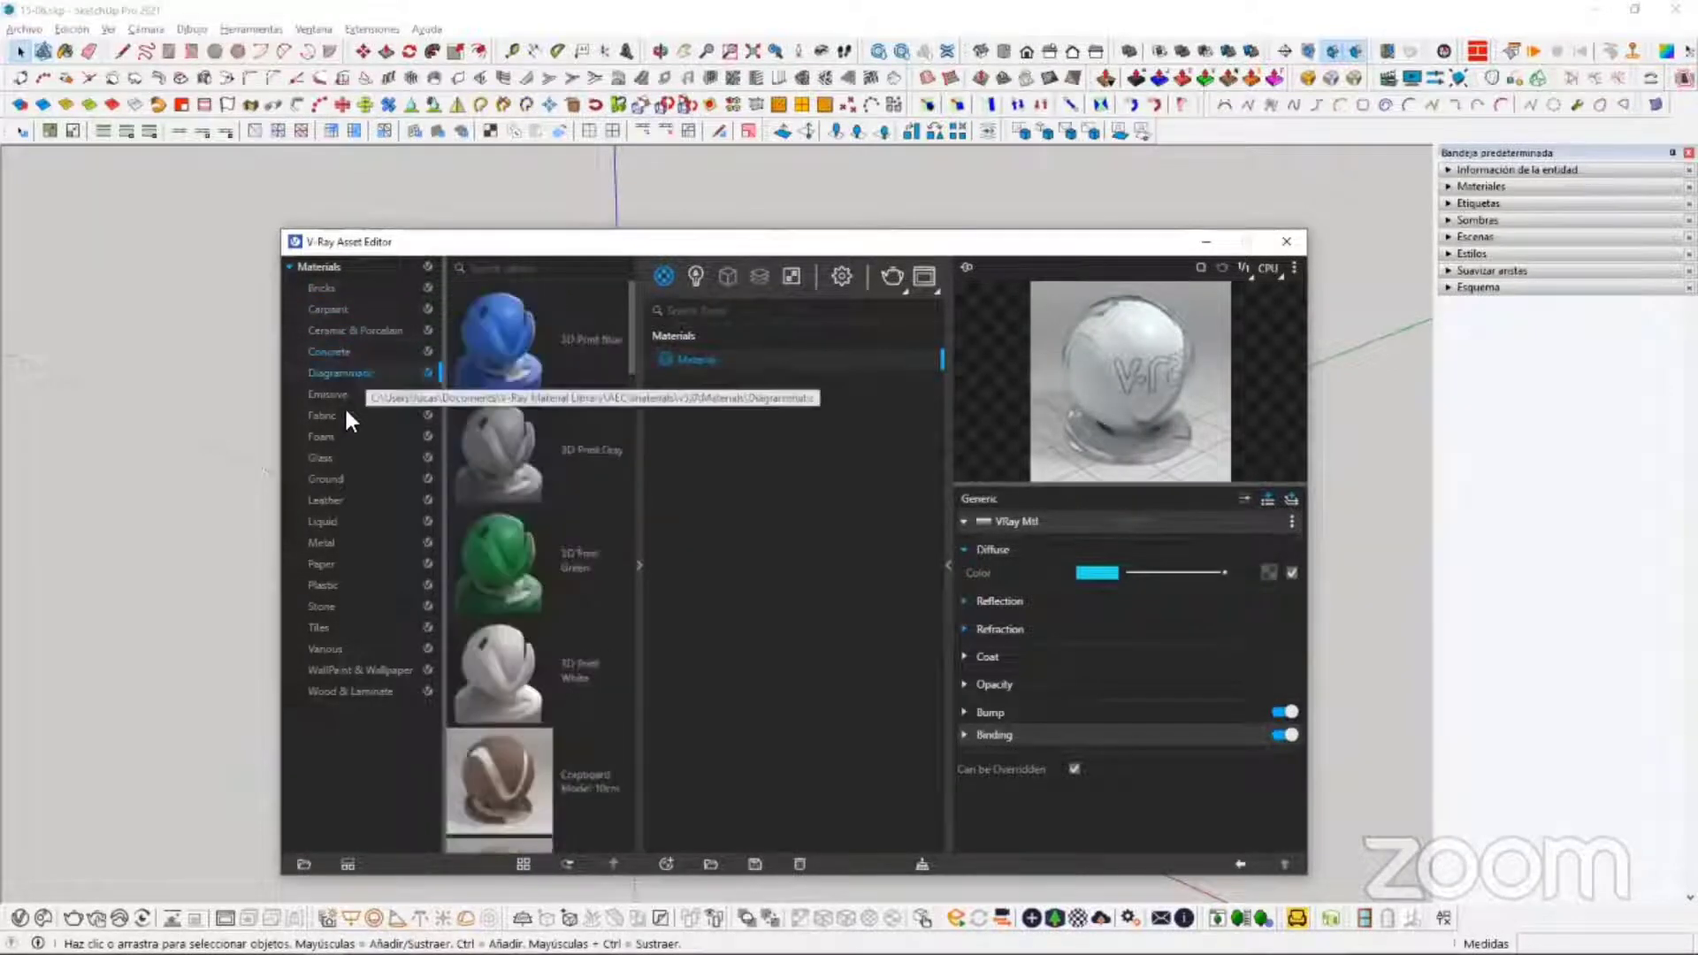
pyautogui.moveTo(625, 338)
pyautogui.mouseDown()
pyautogui.moveTo(624, 397)
pyautogui.moveTo(629, 329)
pyautogui.mouseUp()
pyautogui.click(322, 416)
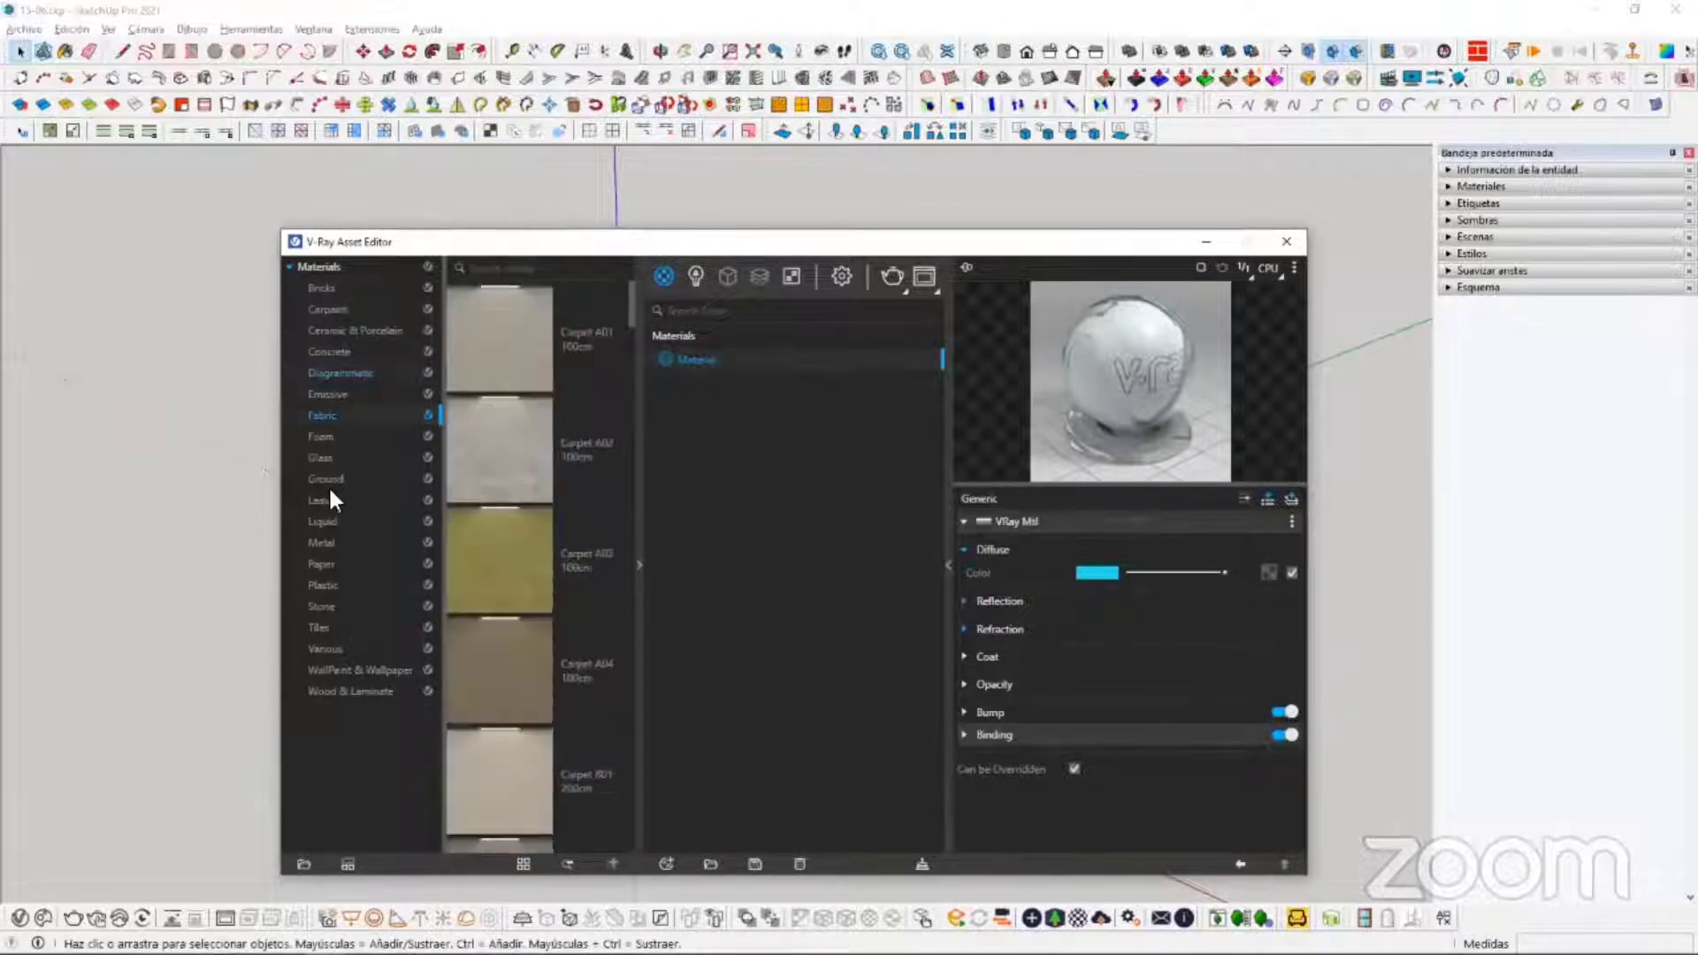
pyautogui.click(325, 499)
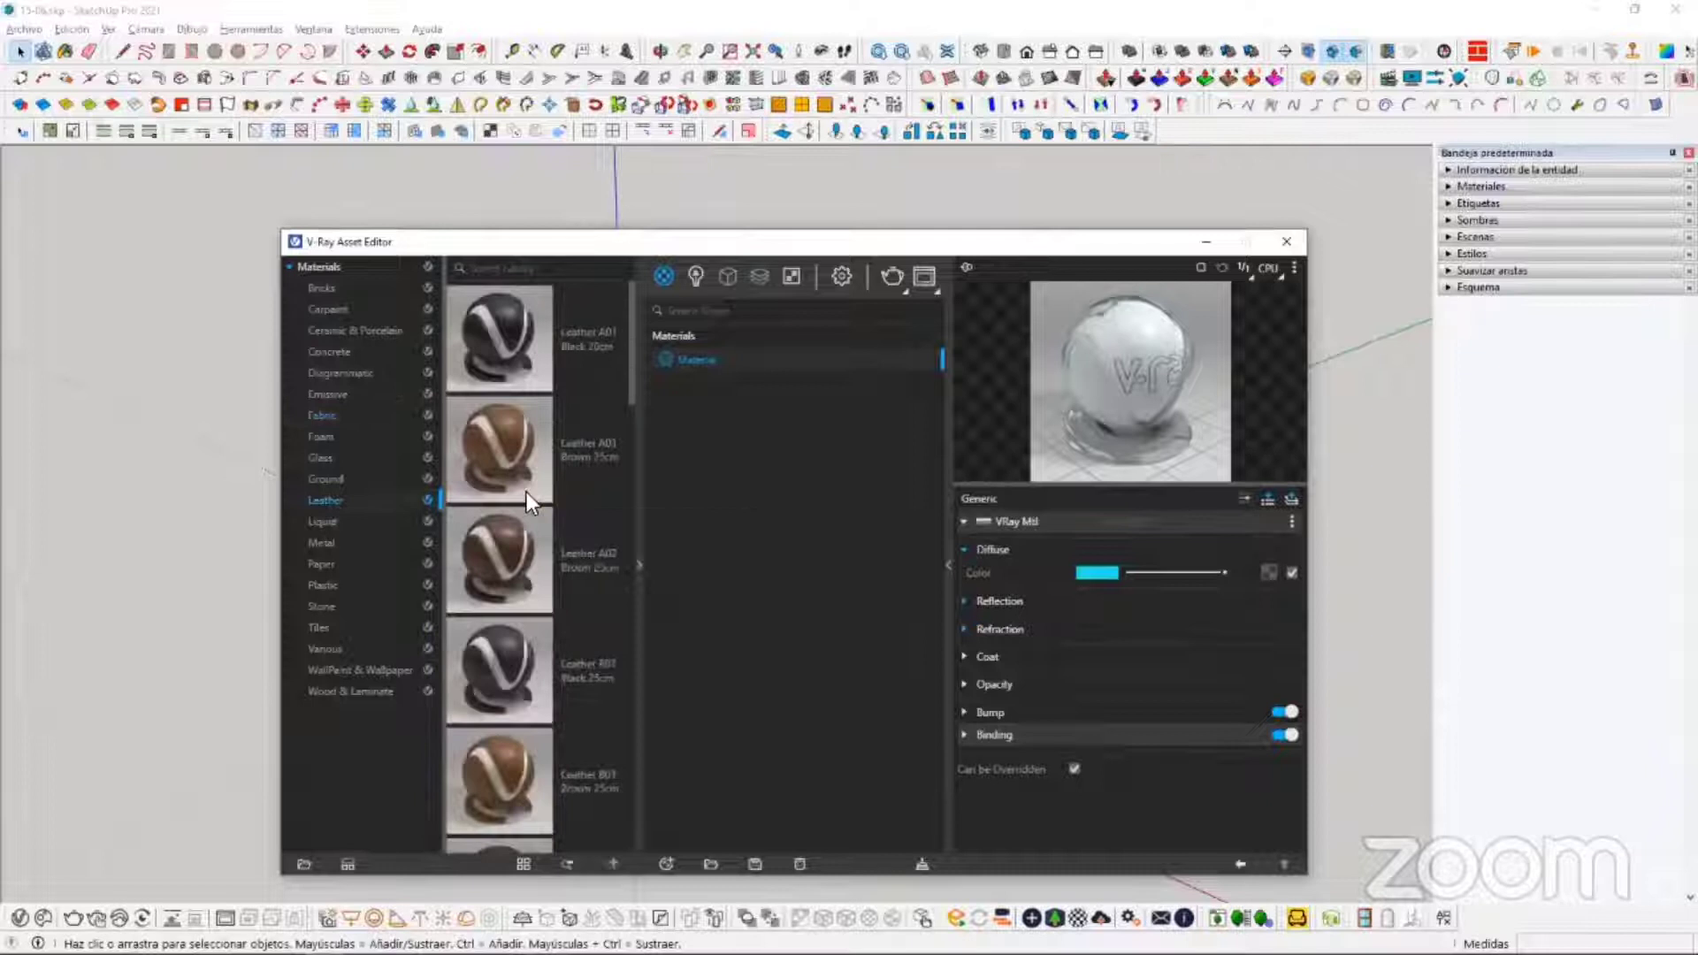
pyautogui.moveTo(630, 394); pyautogui.dragTo(636, 292)
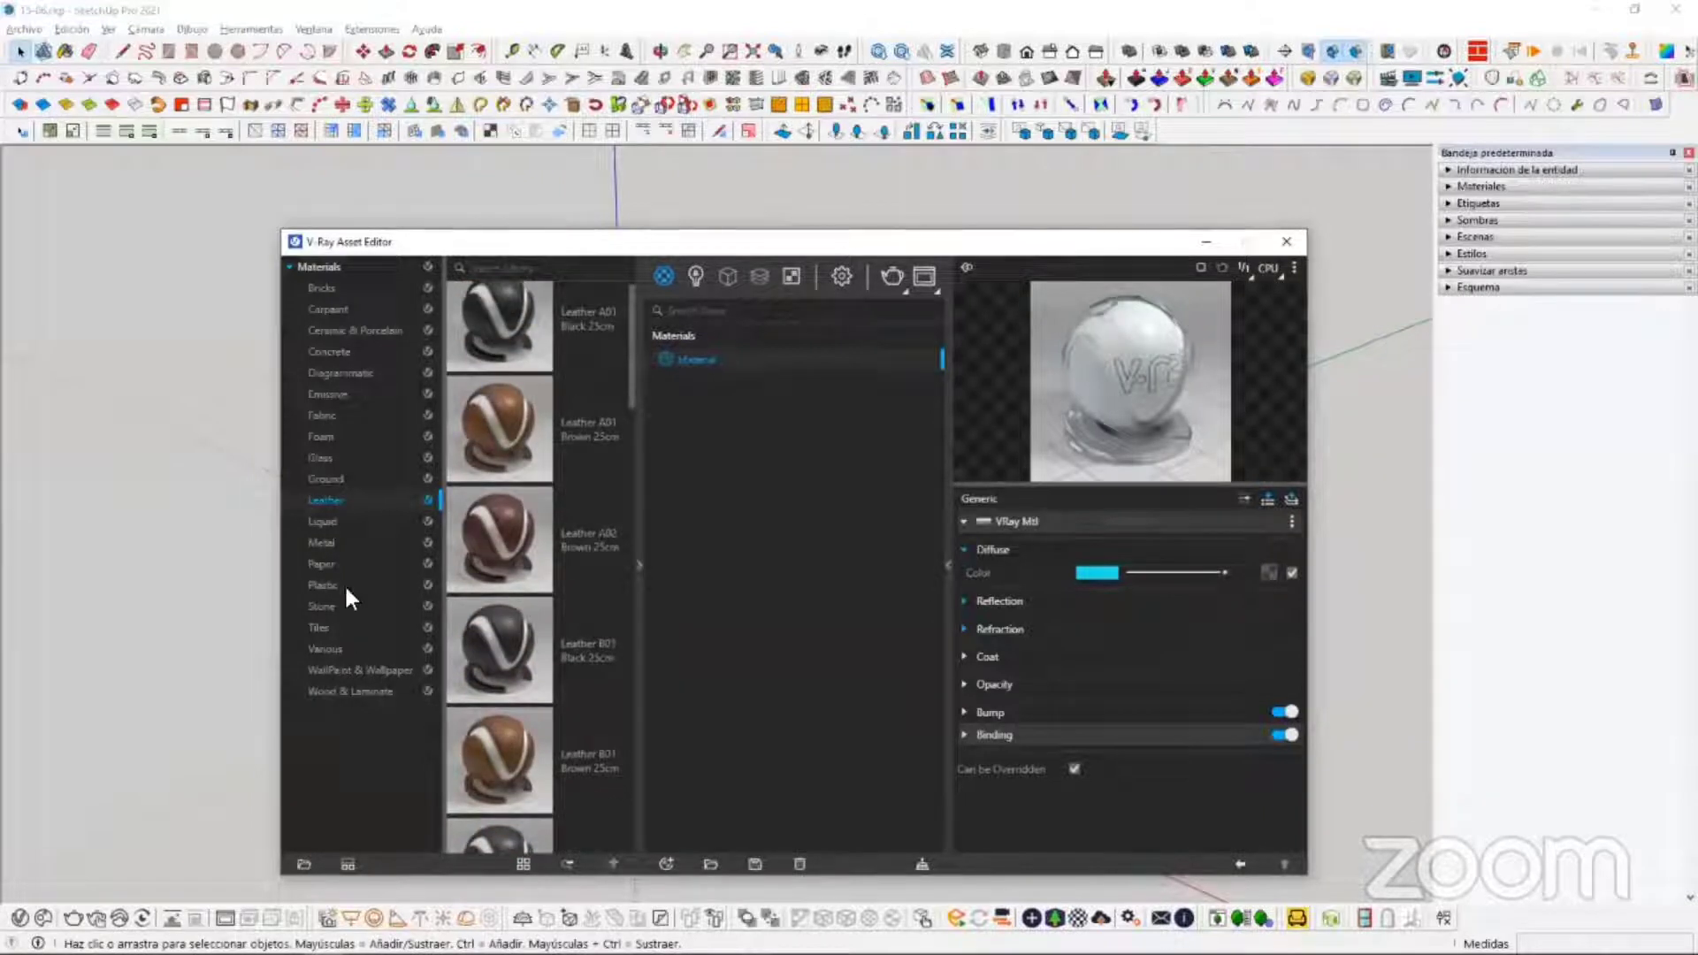
# Step: Add the Glass Crystal material from the library's Glass category to the scene
pyautogui.click(321, 458)
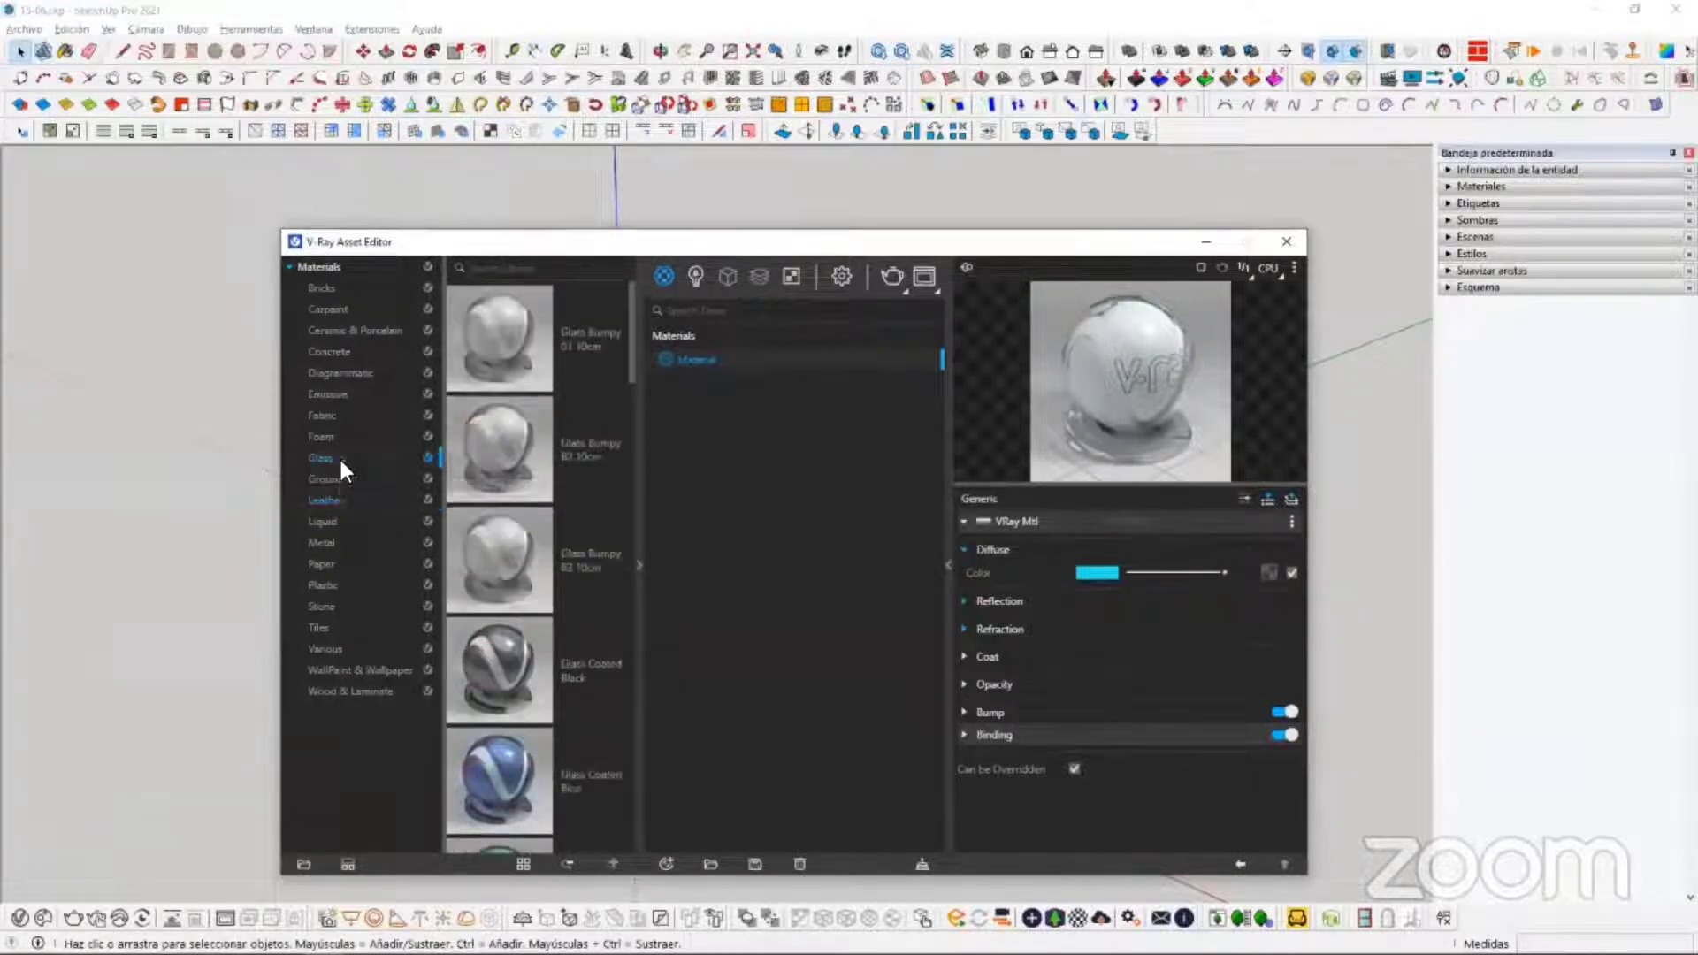
pyautogui.moveTo(628, 349); pyautogui.dragTo(628, 503)
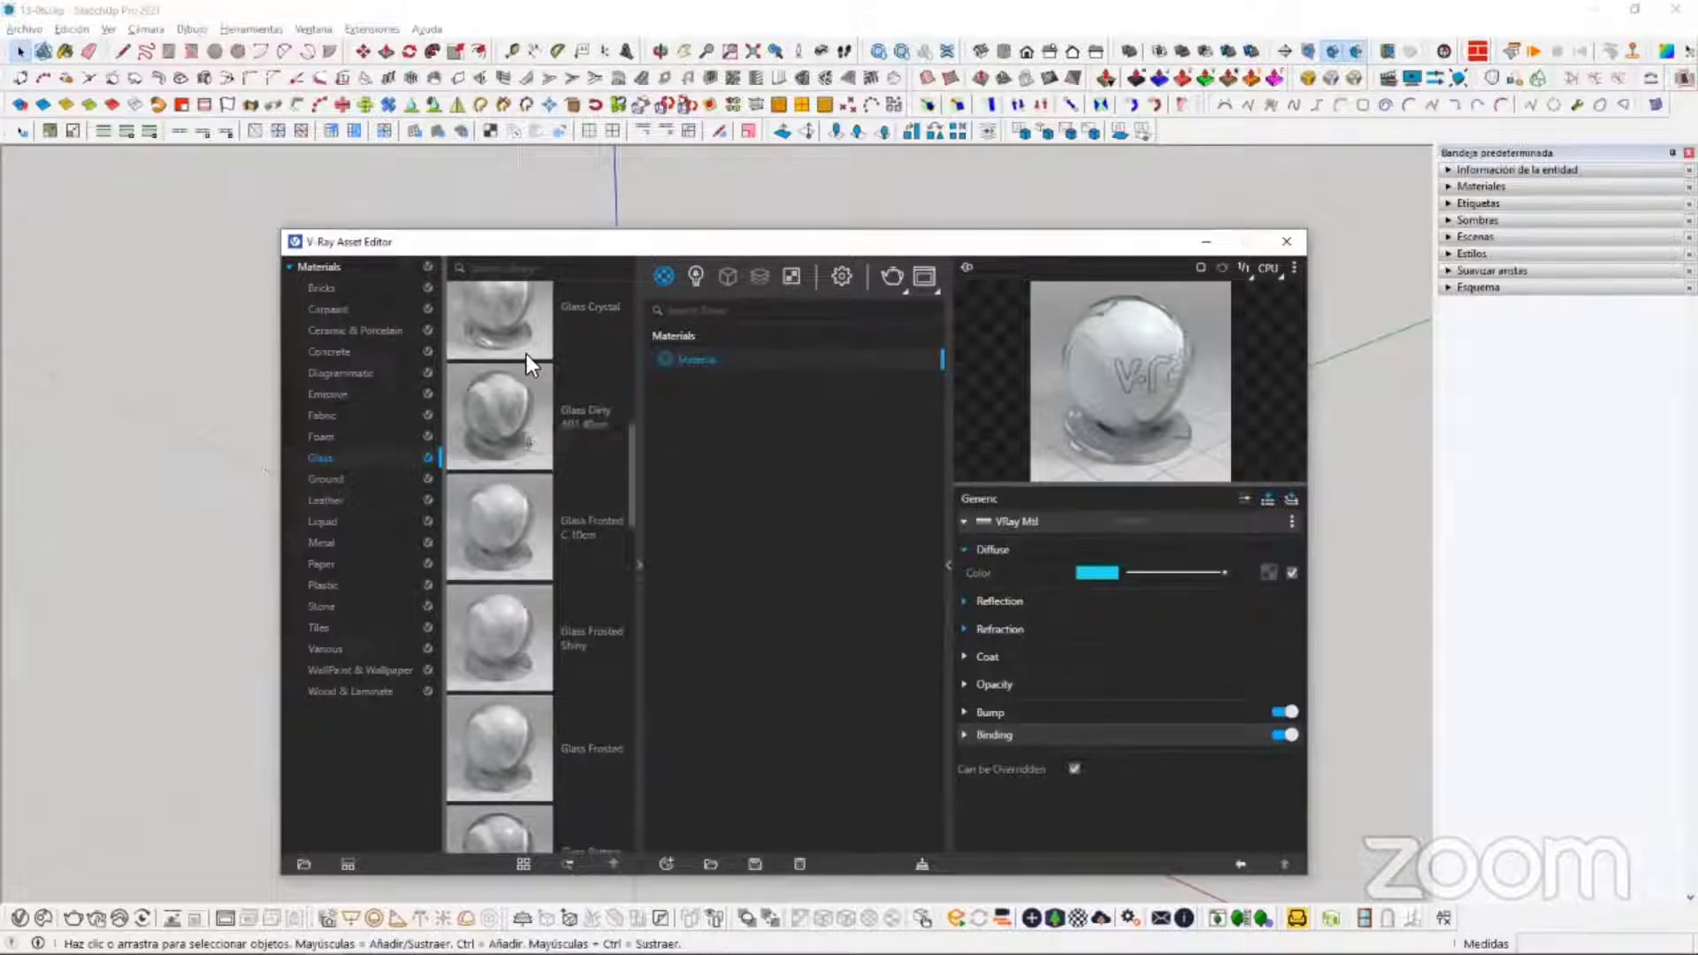
pyautogui.rightClick(488, 326)
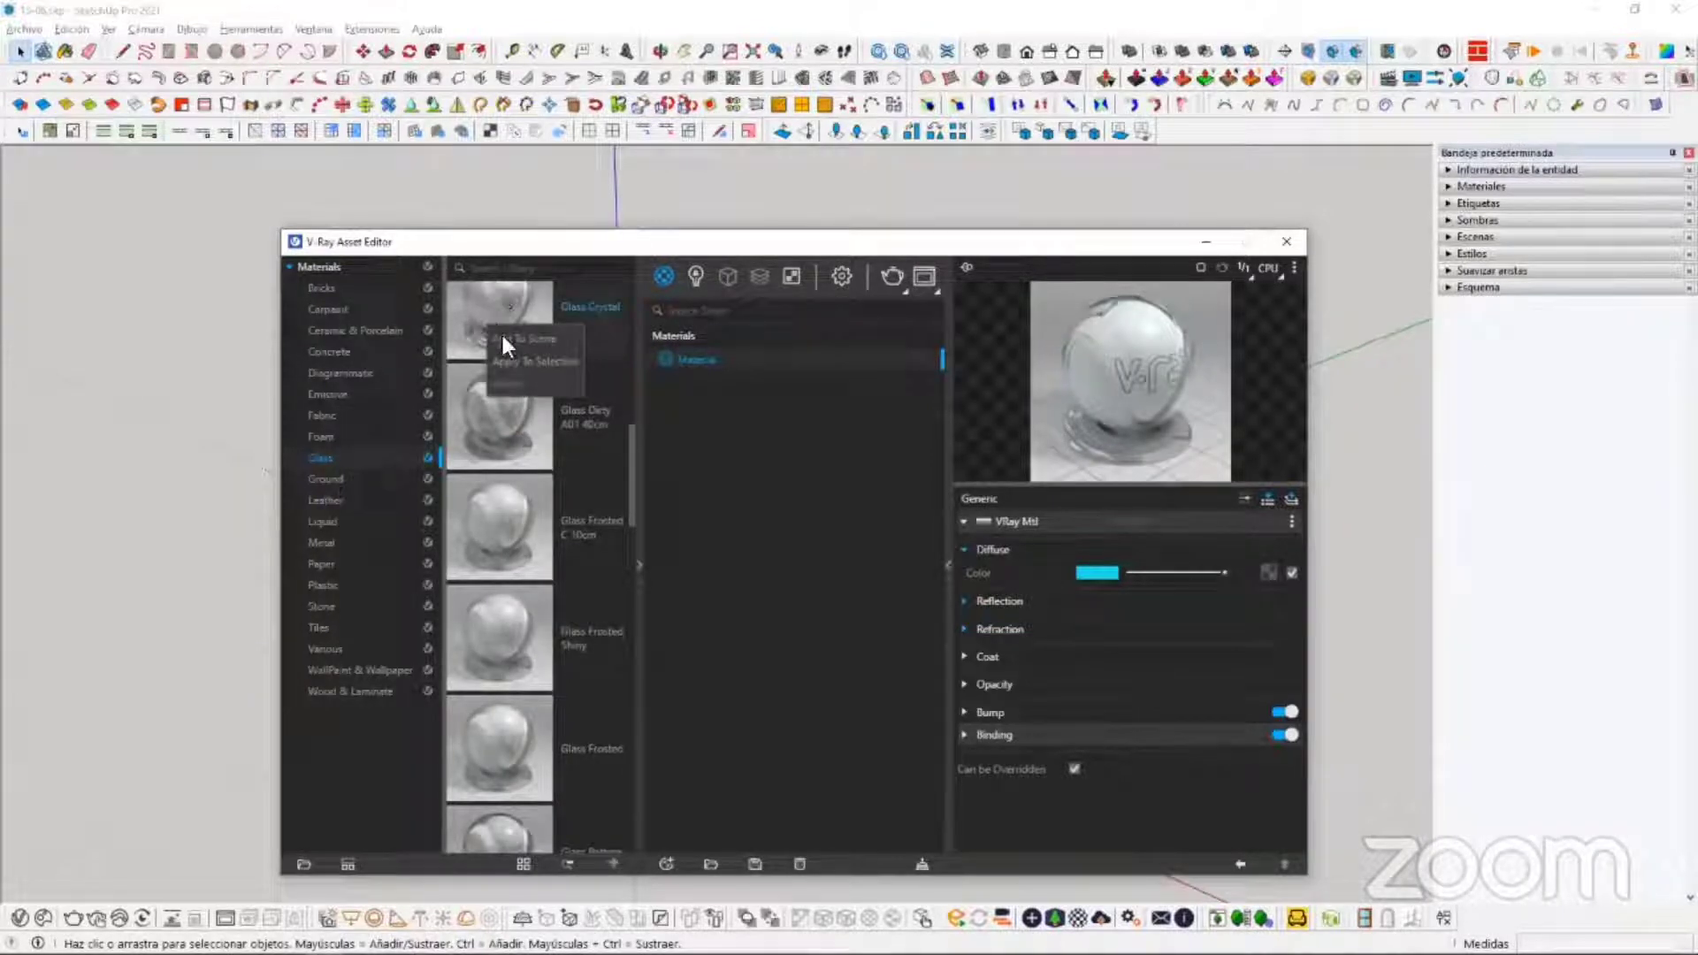
pyautogui.click(511, 338)
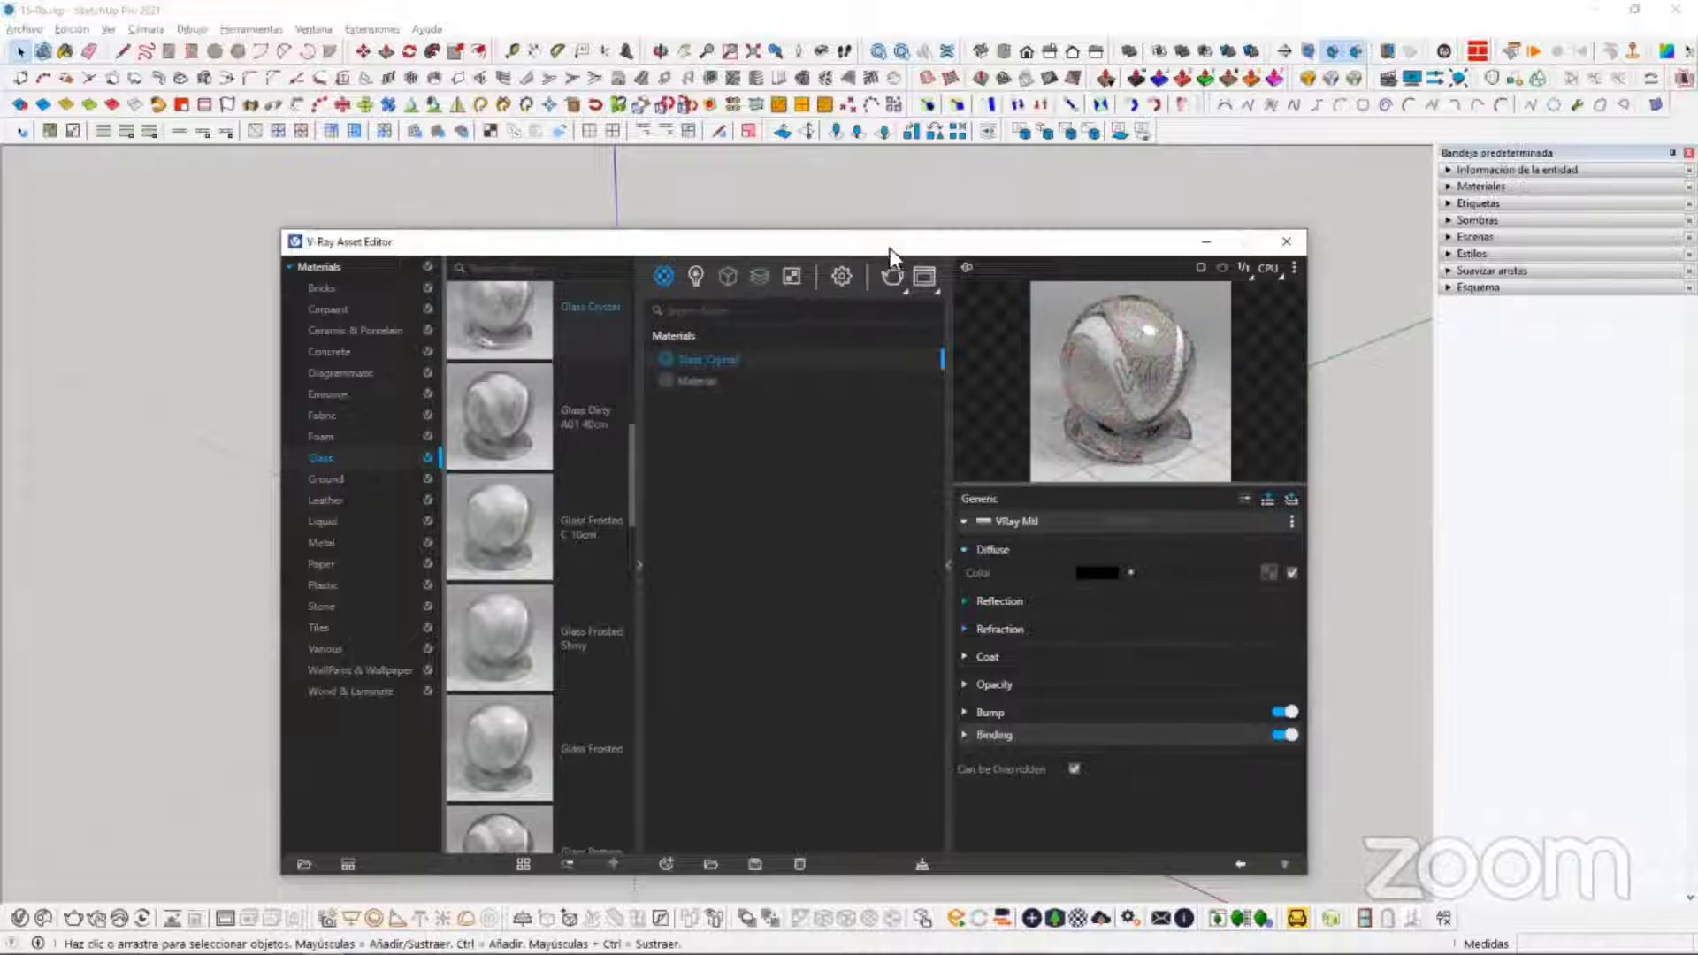
# Step: Reduce the asset editor to the list of scene lights and move it clear of the model's origin
pyautogui.click(638, 458)
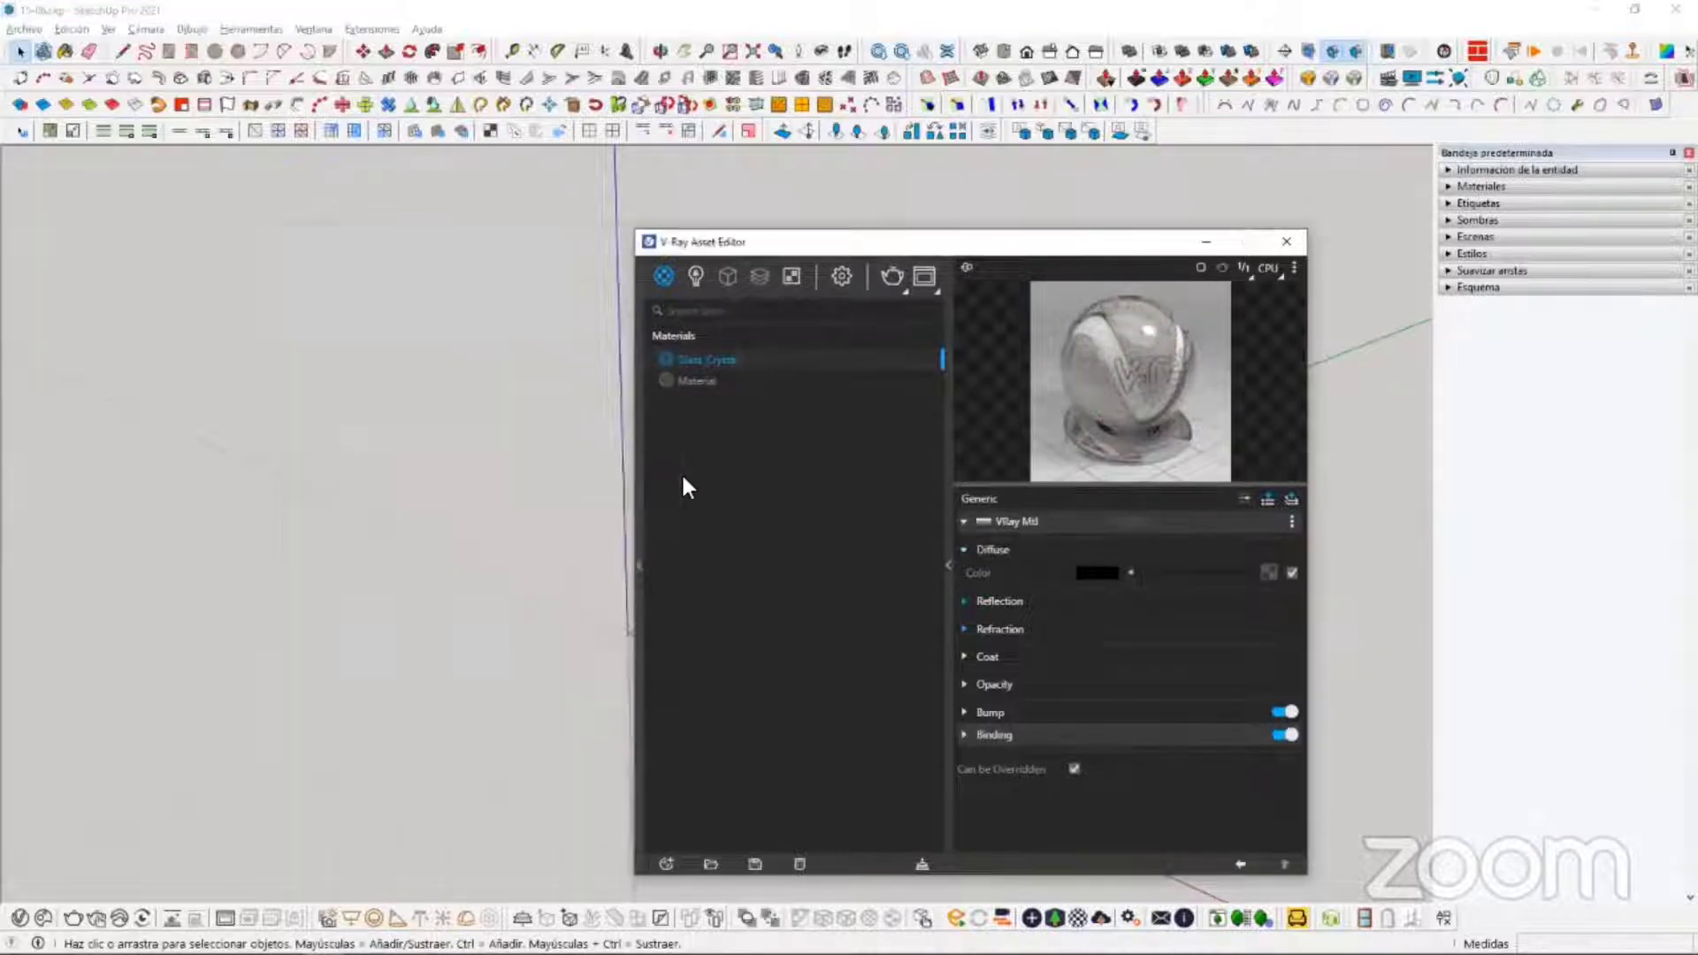
pyautogui.click(945, 509)
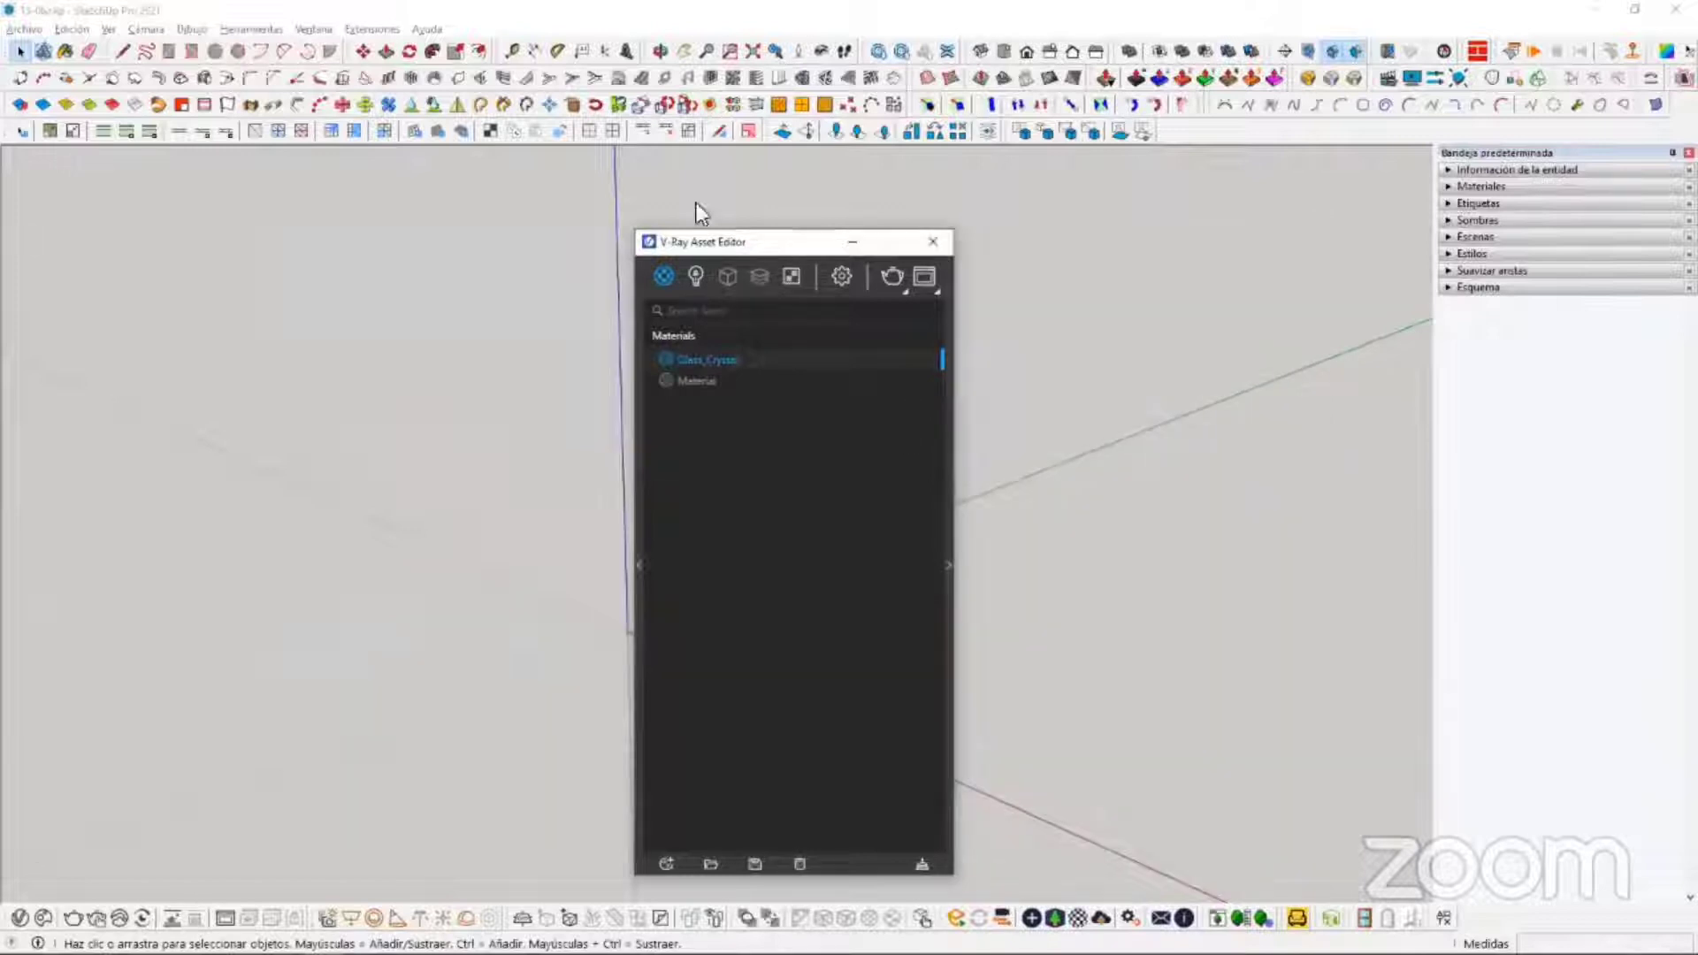
pyautogui.click(625, 232)
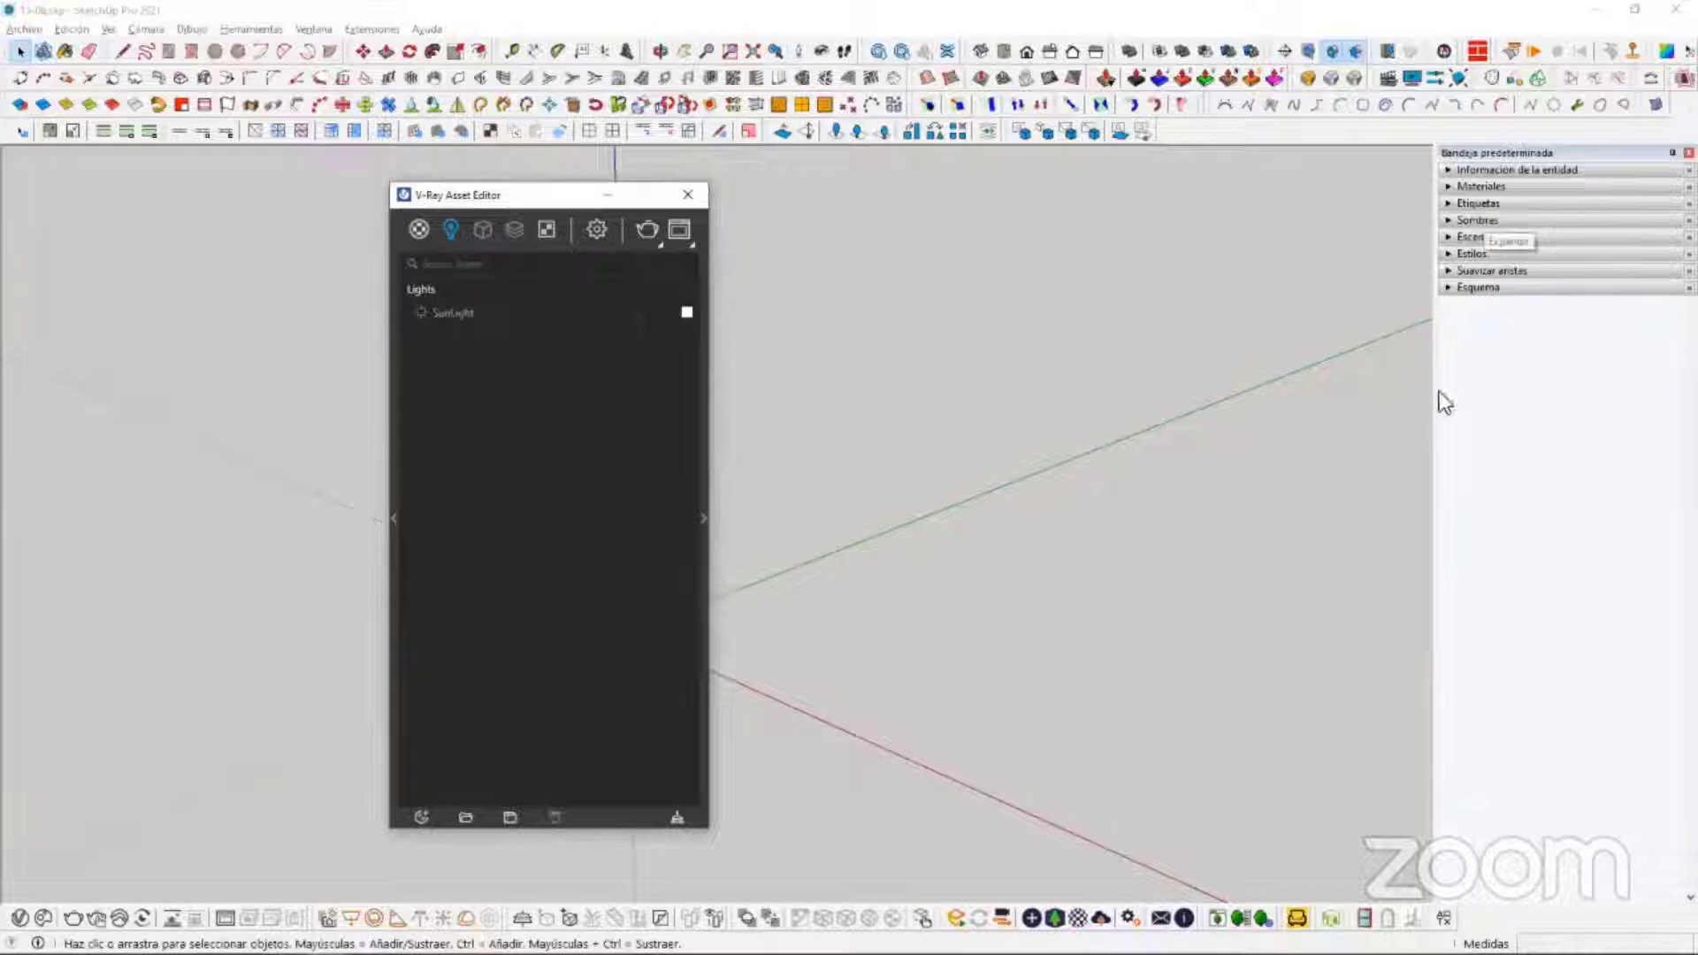
pyautogui.moveTo(541, 195); pyautogui.dragTo(294, 202)
# Step: Draw a rectangle of about 24.61 by 25.85 m on the ground beside the origin
pyautogui.moveTo(1013, 653); pyautogui.dragTo(1056, 680, button='middle')
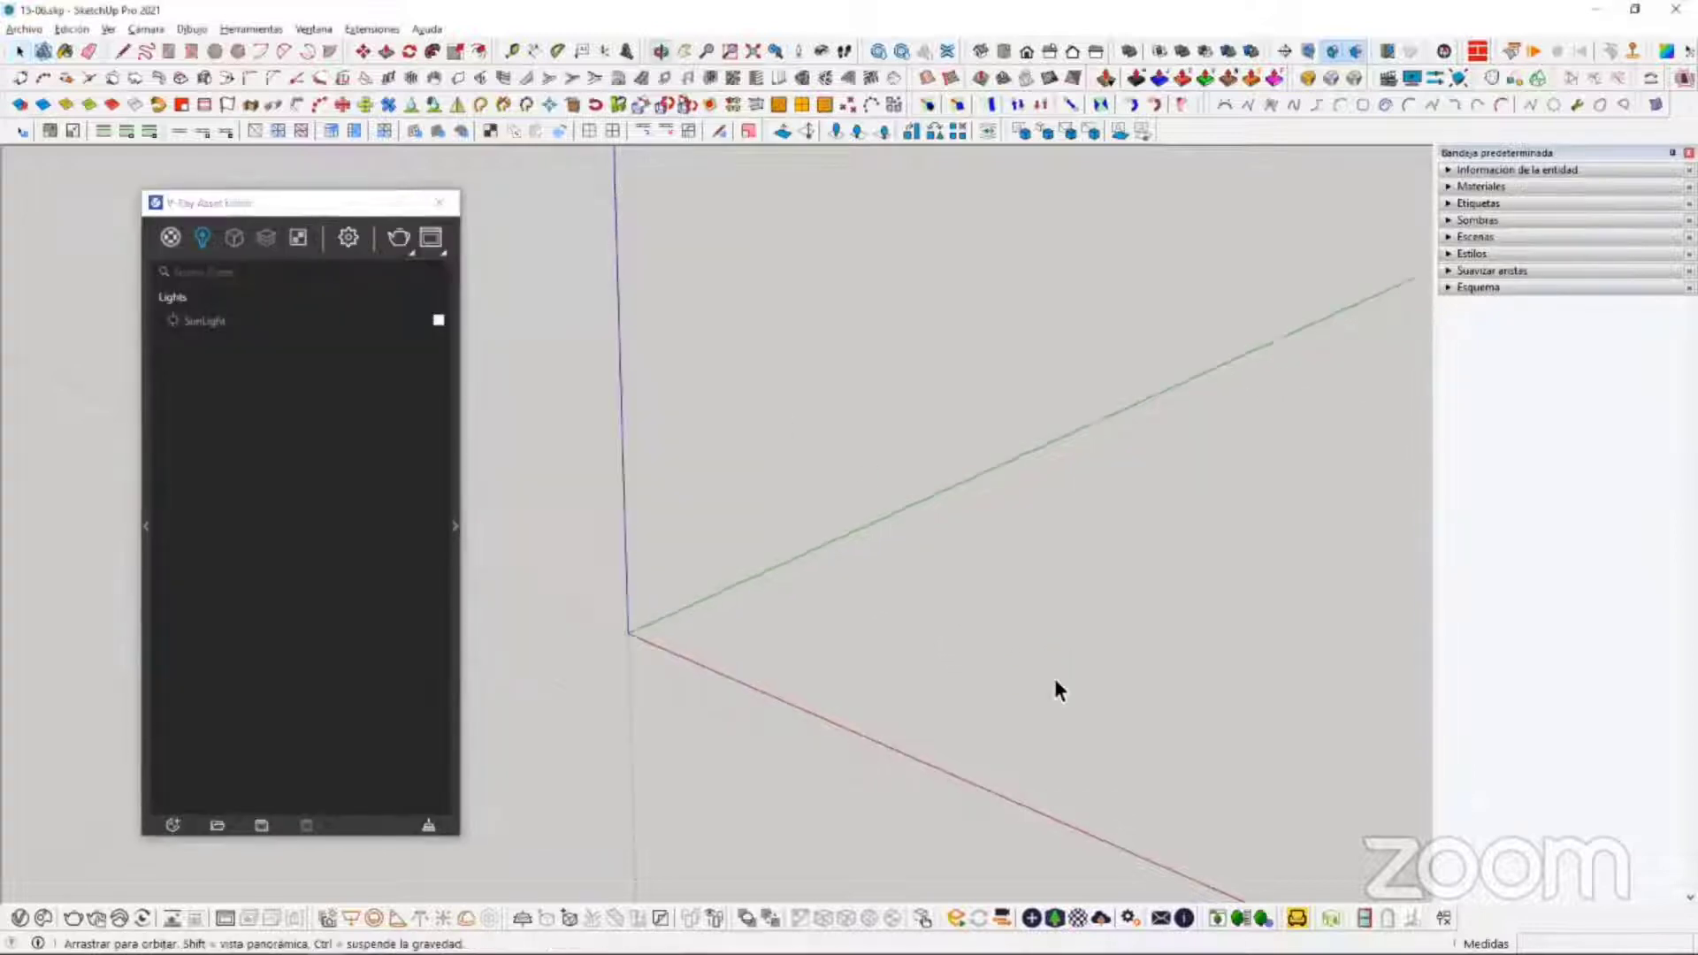
pyautogui.press('r')
pyautogui.click(766, 636)
pyautogui.click(970, 611)
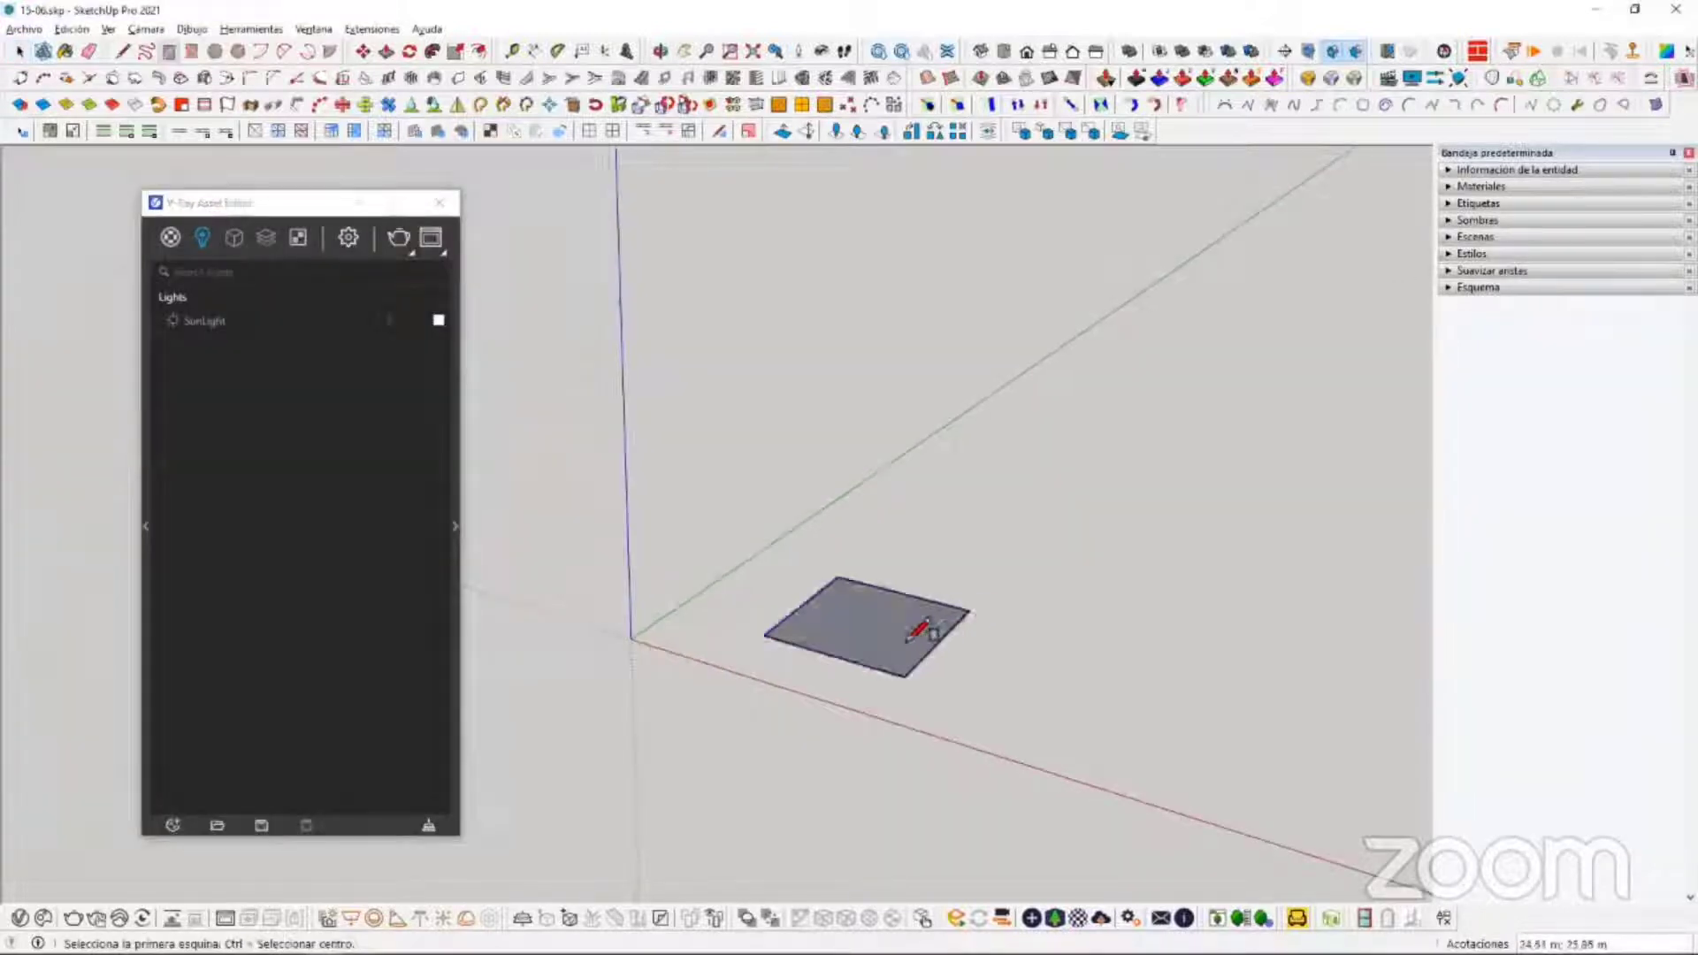
# Step: Extrude the rectangle upward into a roughly cubic box and group the whole solid
pyautogui.press('p')
pyautogui.click(910, 641)
pyautogui.click(910, 486)
pyautogui.press('space')
pyautogui.tripleClick(885, 541)
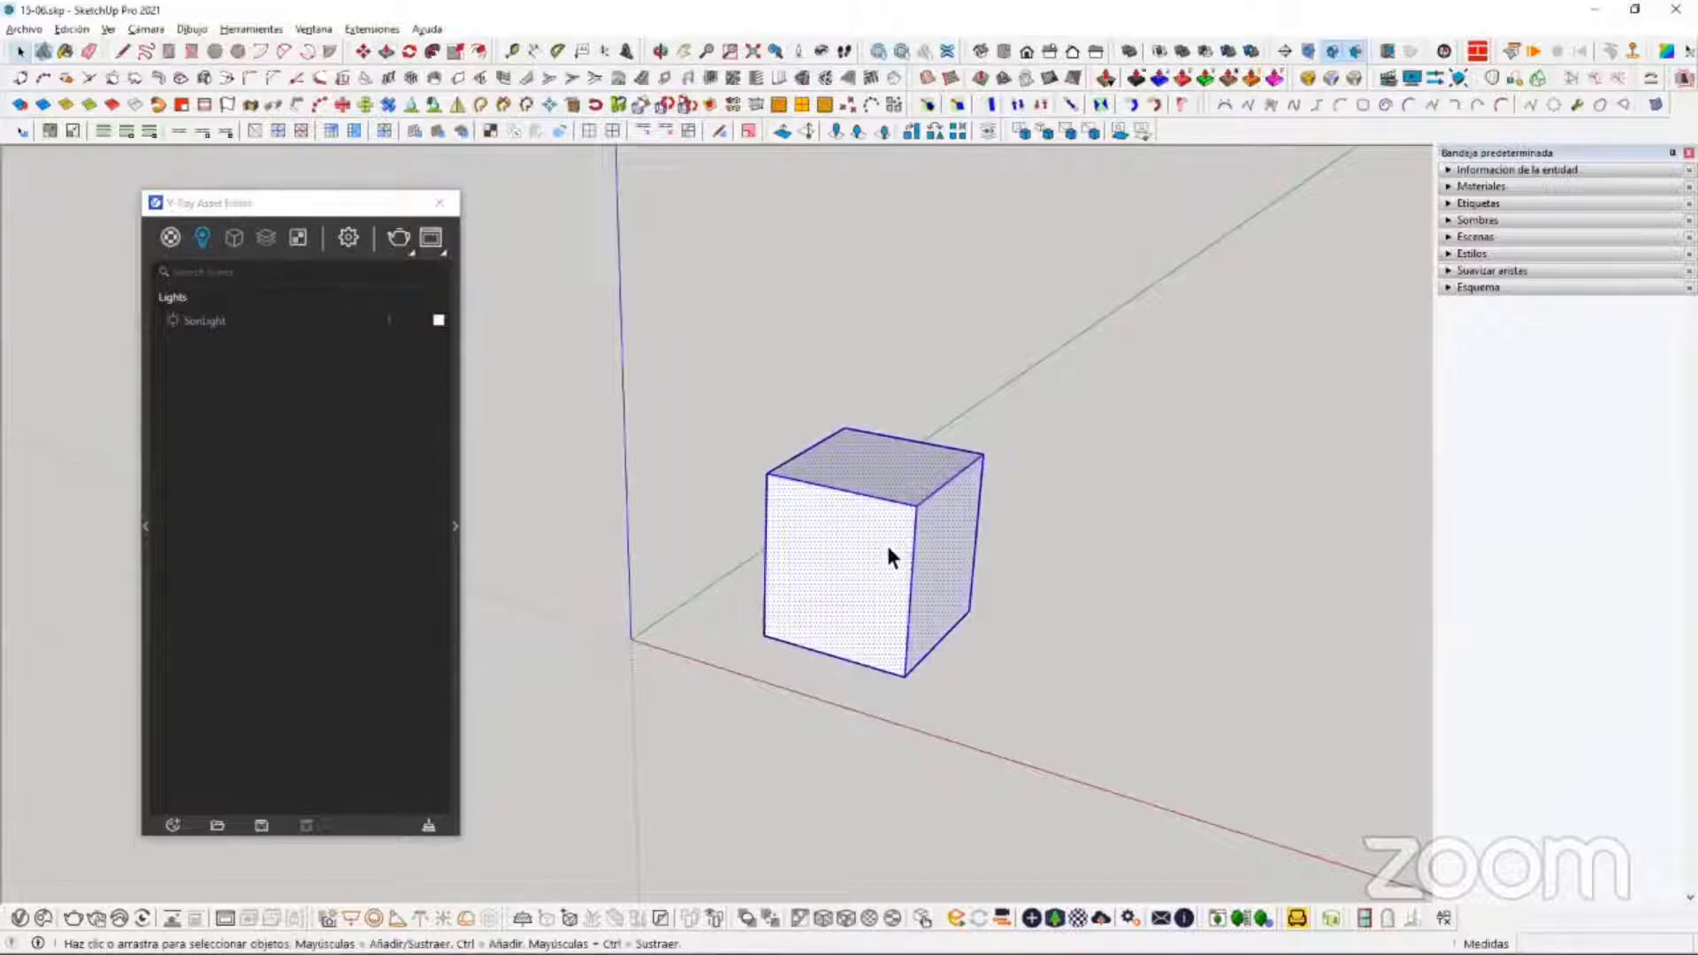
pyautogui.hotkey('ctrl', 'g')
# Step: Turn on the model's shadows to view the one cast by the box, and switch them off again
pyautogui.click(1477, 221)
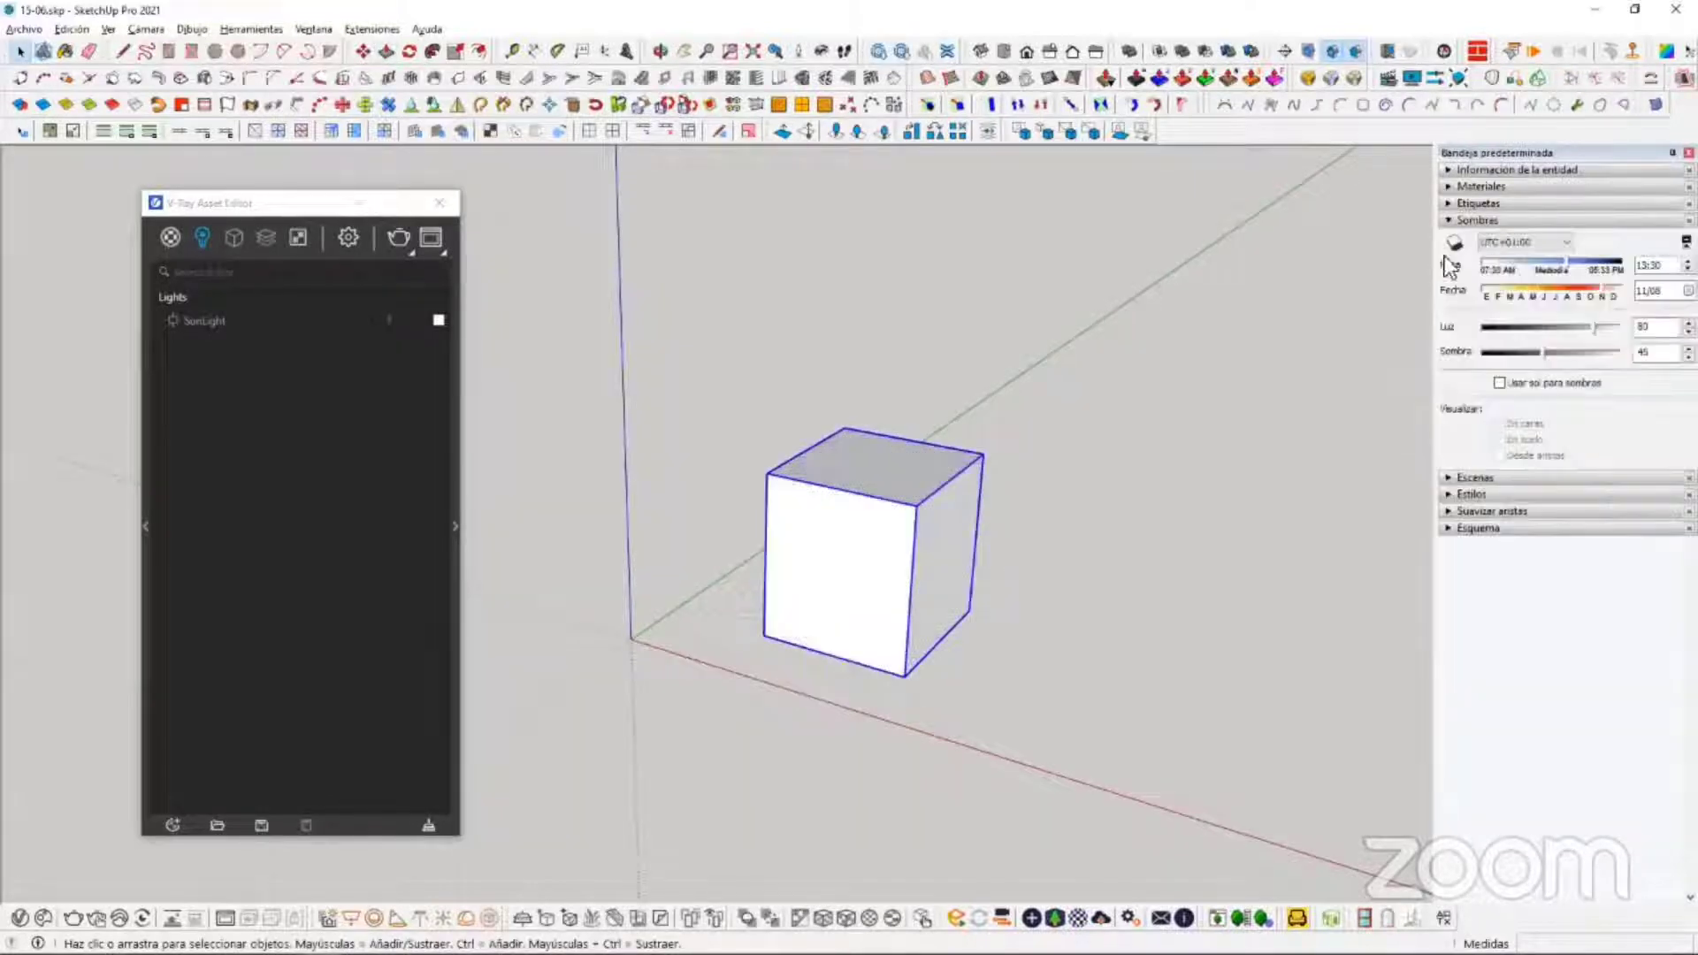
pyautogui.click(1456, 242)
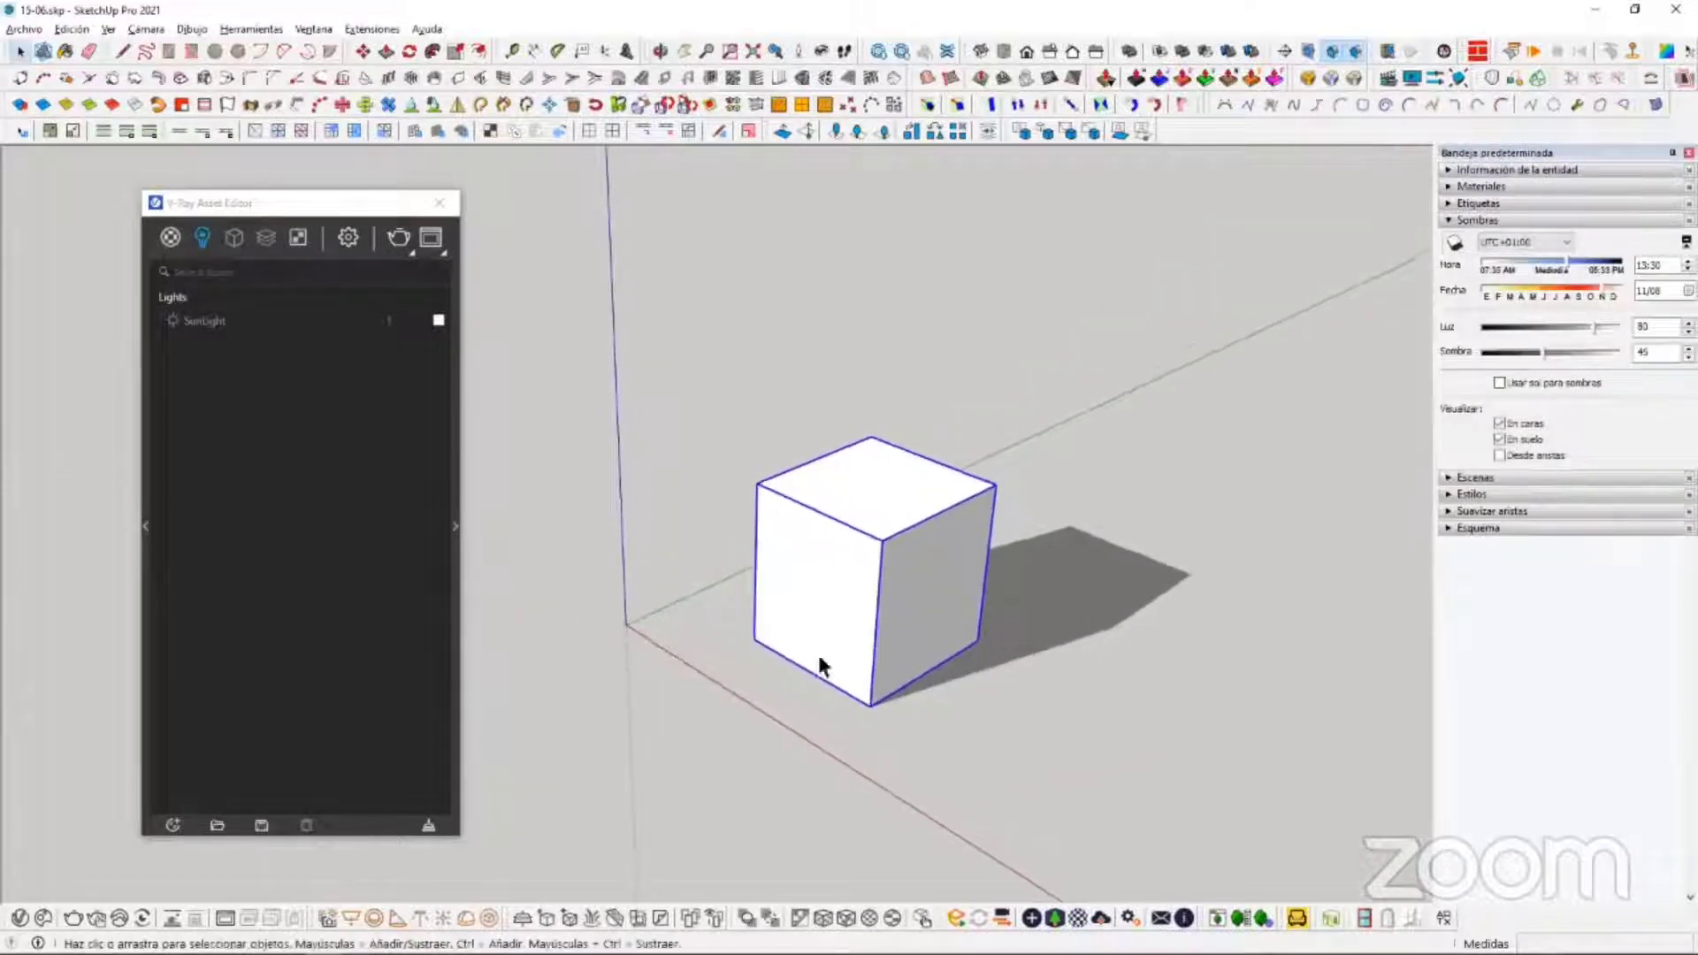
pyautogui.moveTo(973, 588); pyautogui.dragTo(810, 500, button='middle')
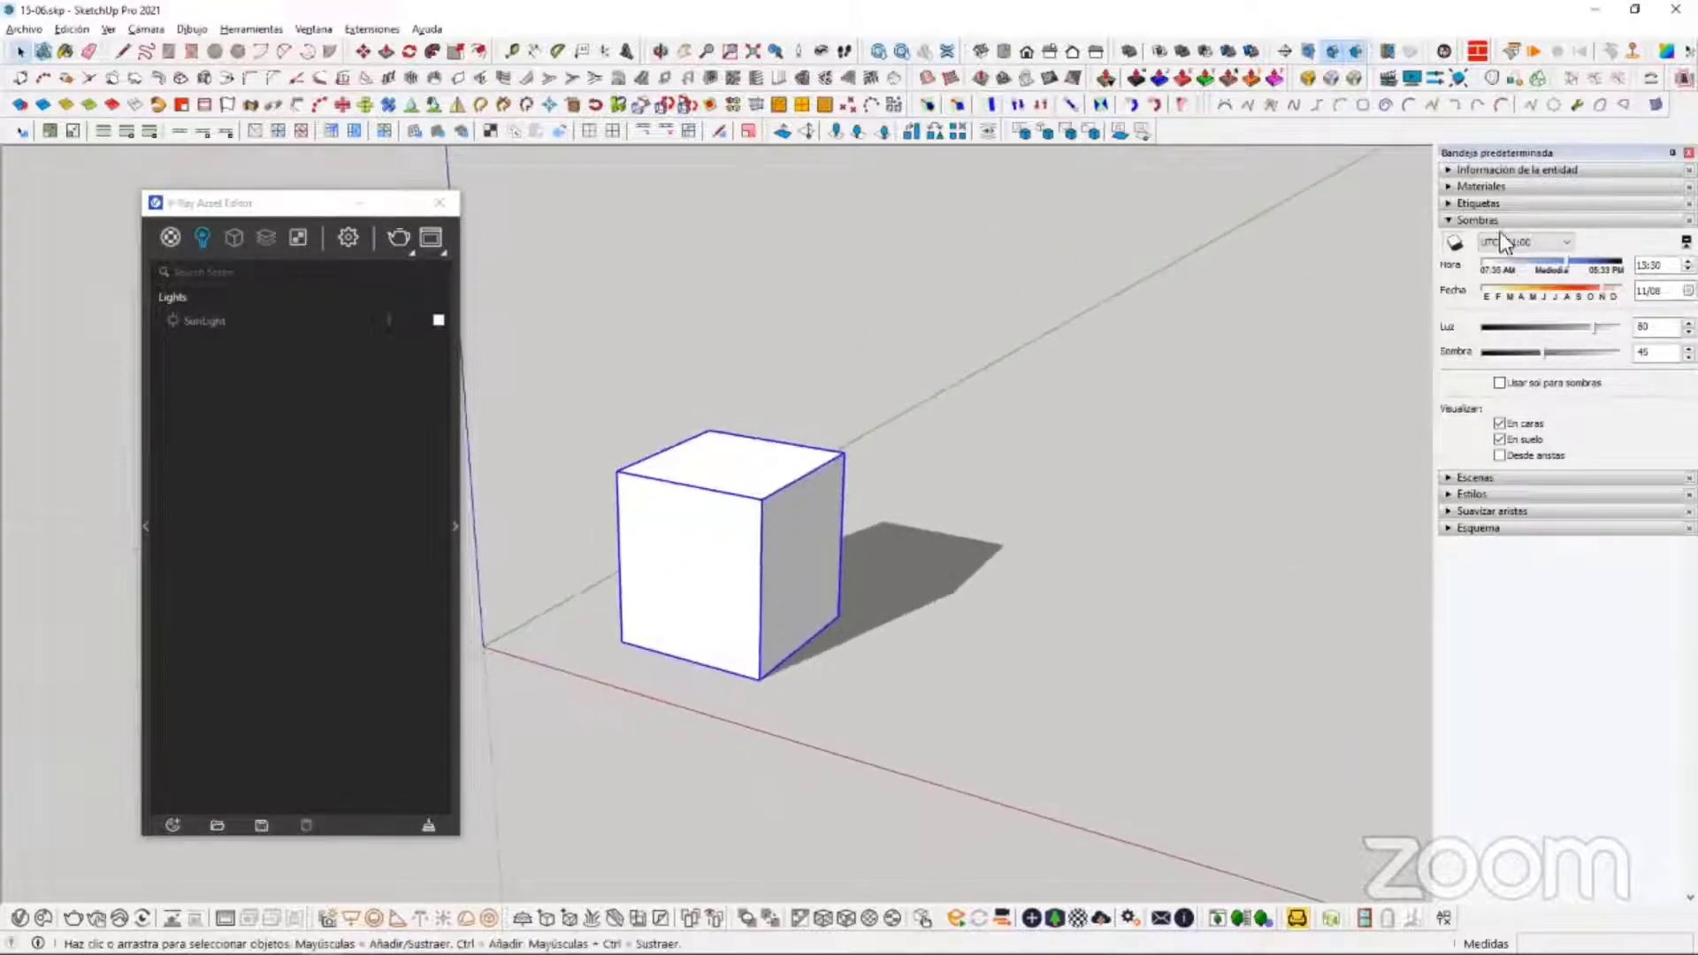
pyautogui.click(1455, 242)
pyautogui.click(1477, 221)
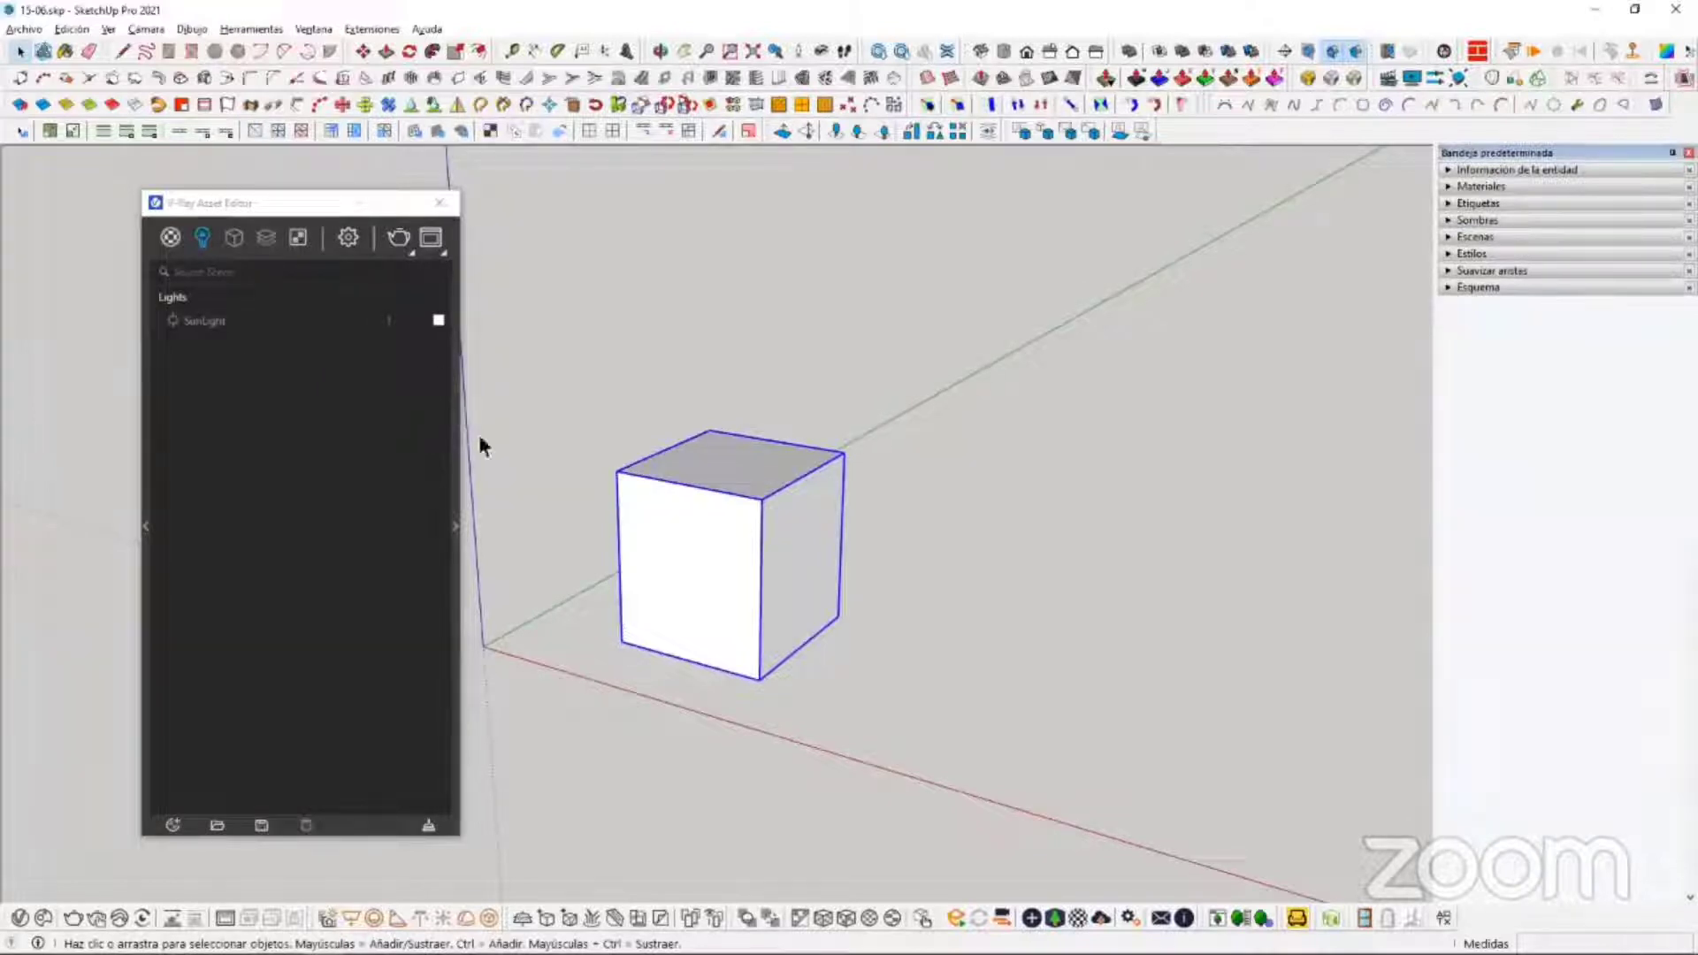
# Step: Show the settings of the scene's SunLight in the asset editor
pyautogui.click(453, 400)
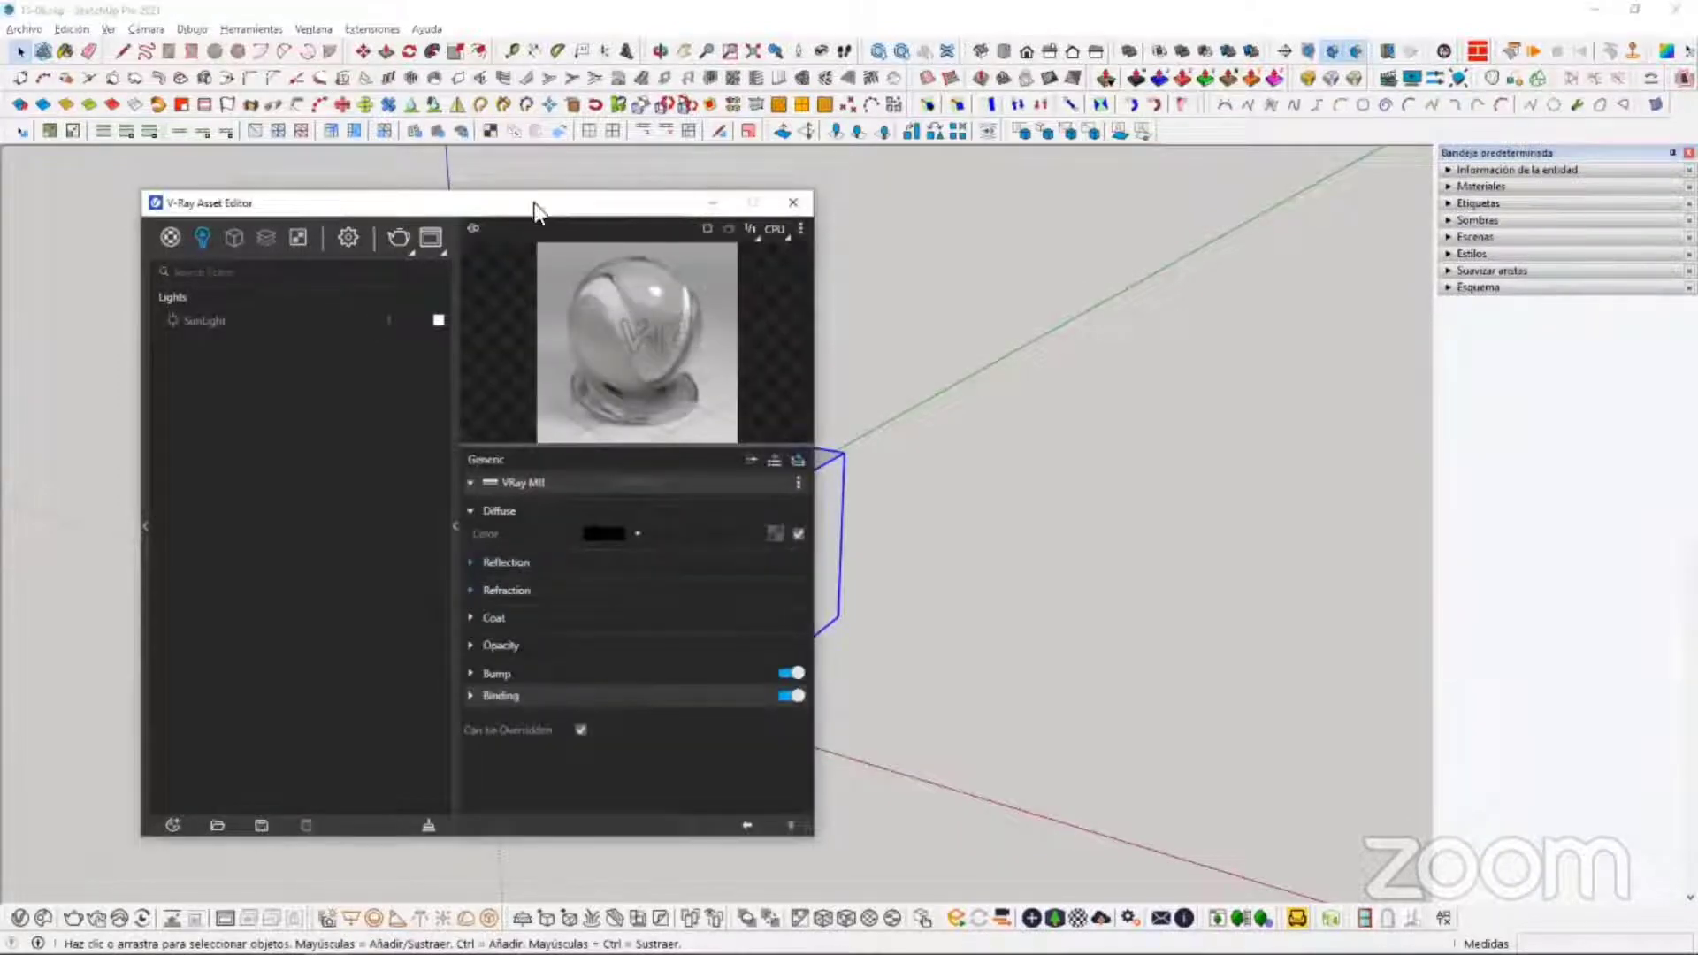
pyautogui.moveTo(534, 202); pyautogui.dragTo(659, 190)
pyautogui.click(336, 308)
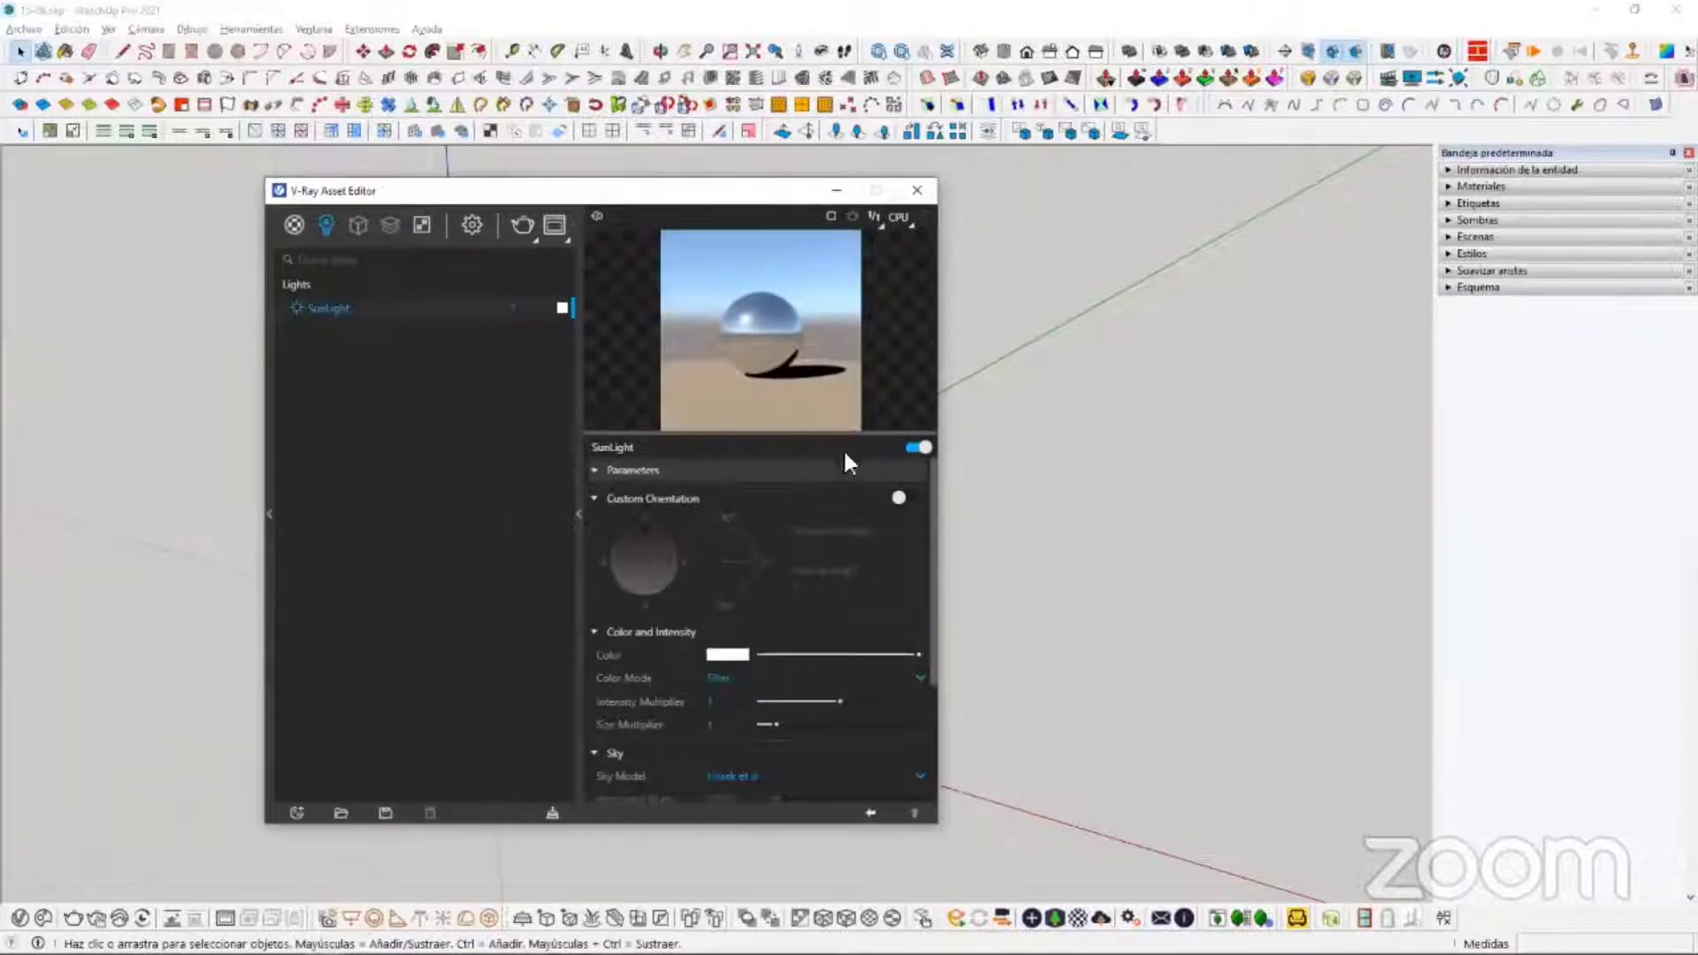
pyautogui.moveTo(648, 196); pyautogui.dragTo(598, 184)
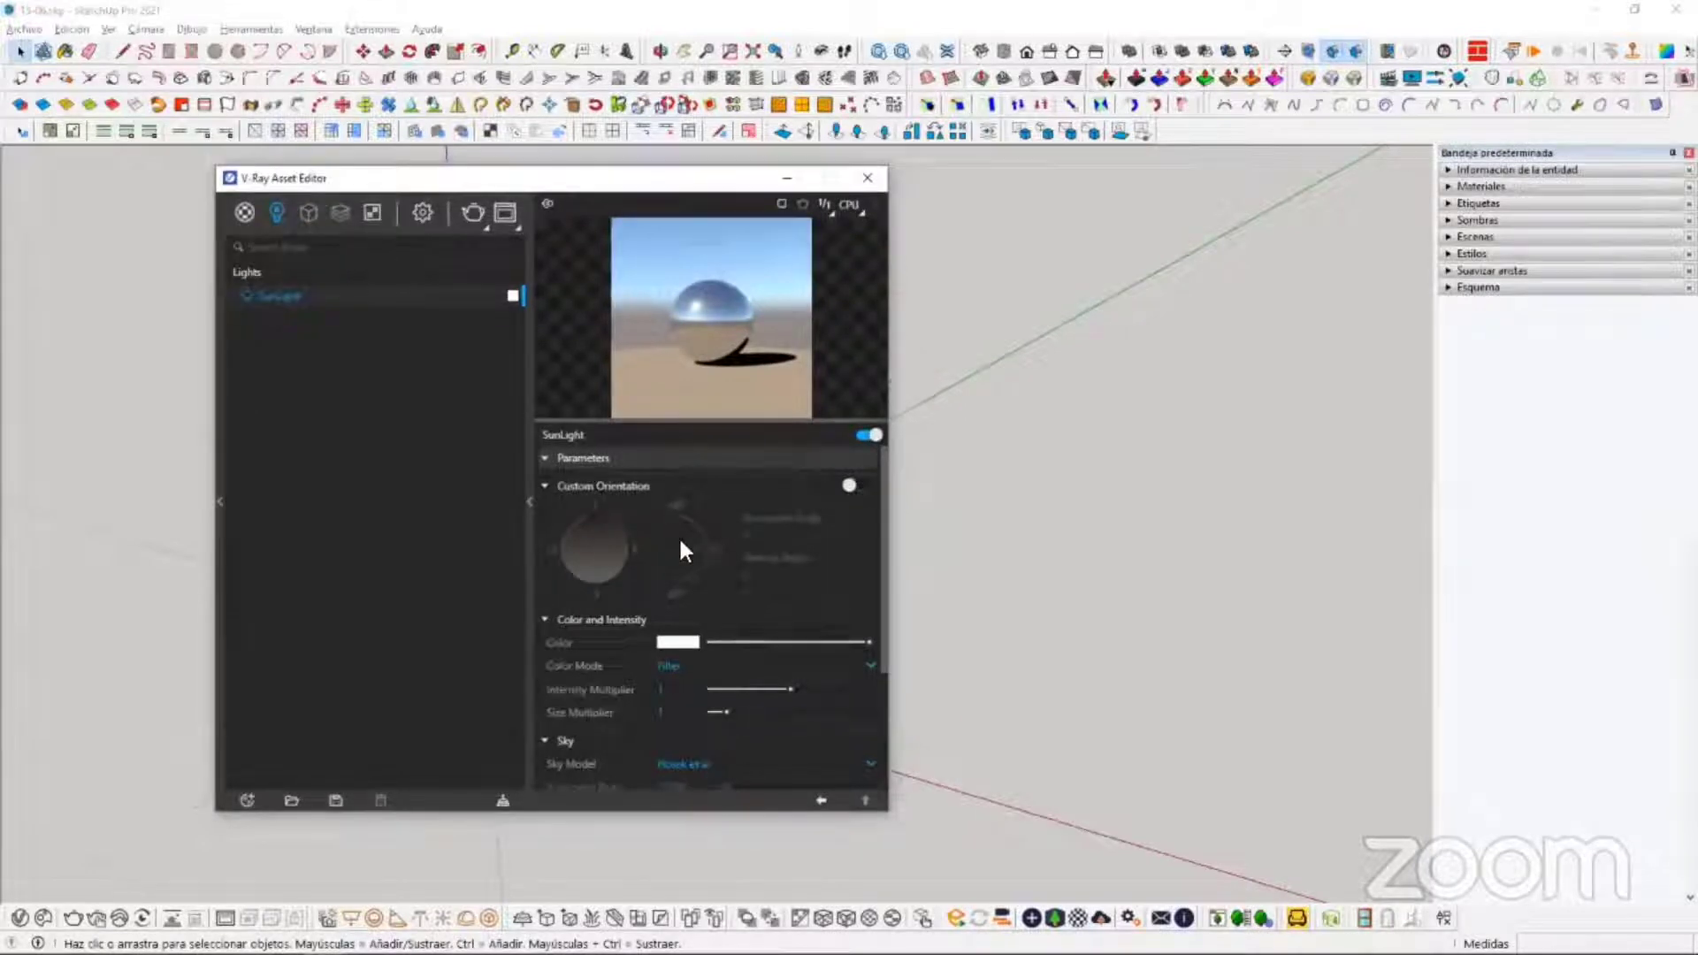
# Step: Try a custom orientation for the SunLight with different horizontal and vertical angles, and turn custom orientation back off
pyautogui.click(857, 486)
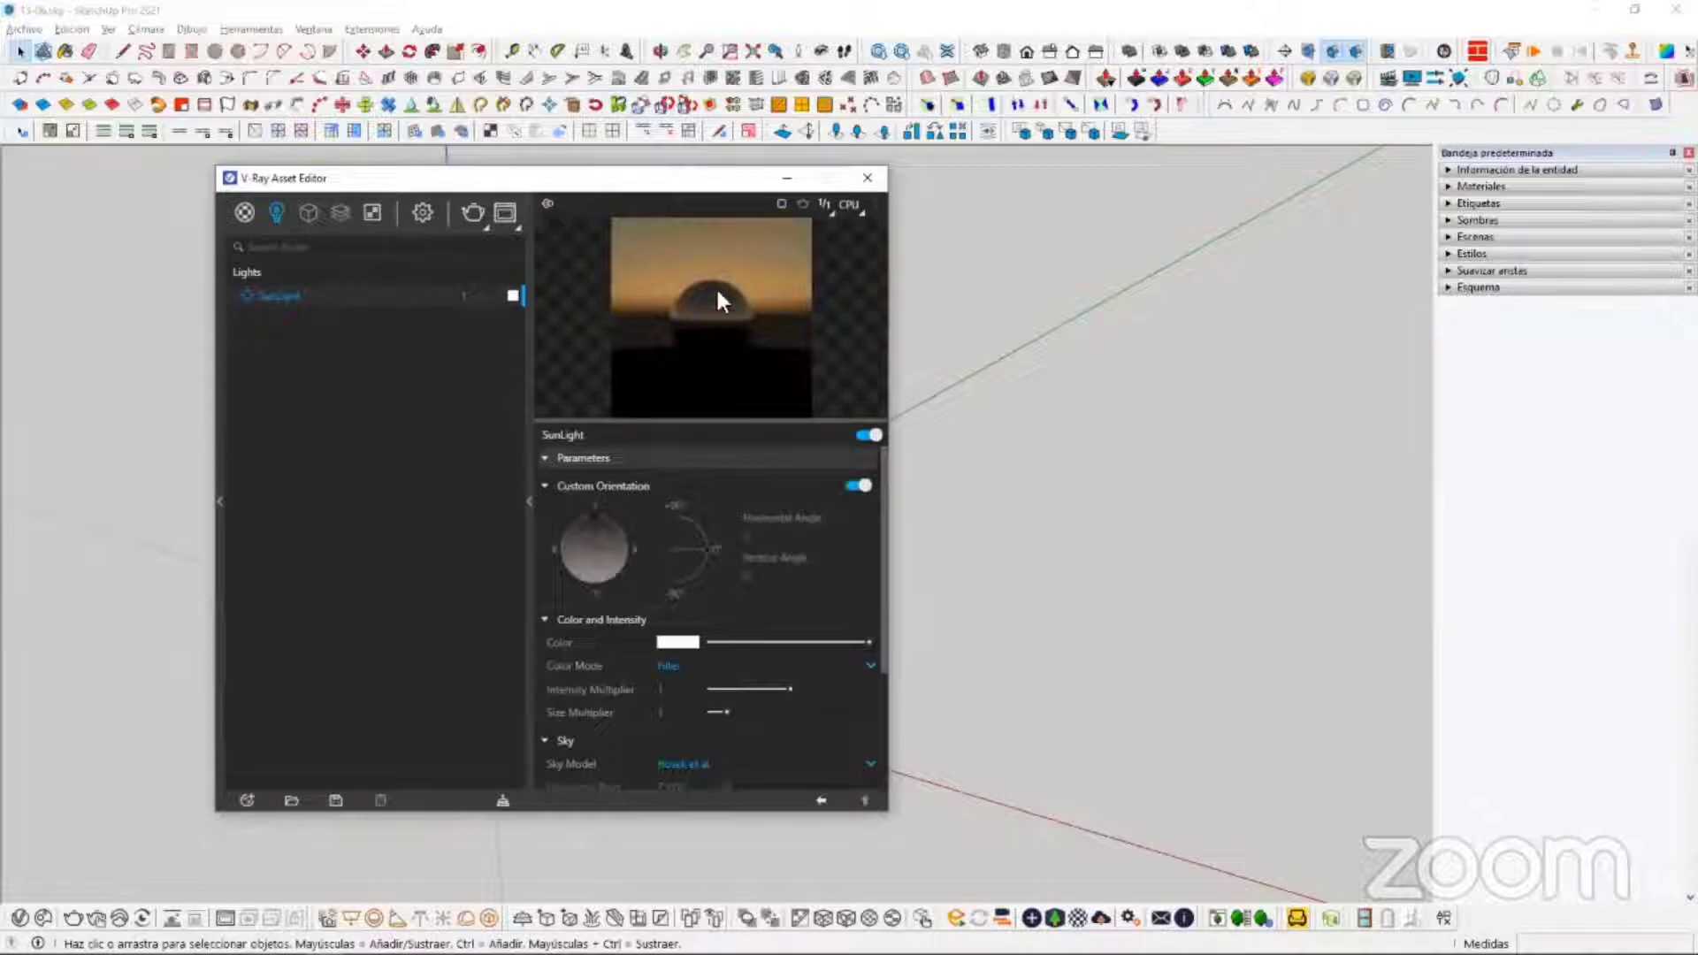
pyautogui.moveTo(590, 519); pyautogui.dragTo(697, 548)
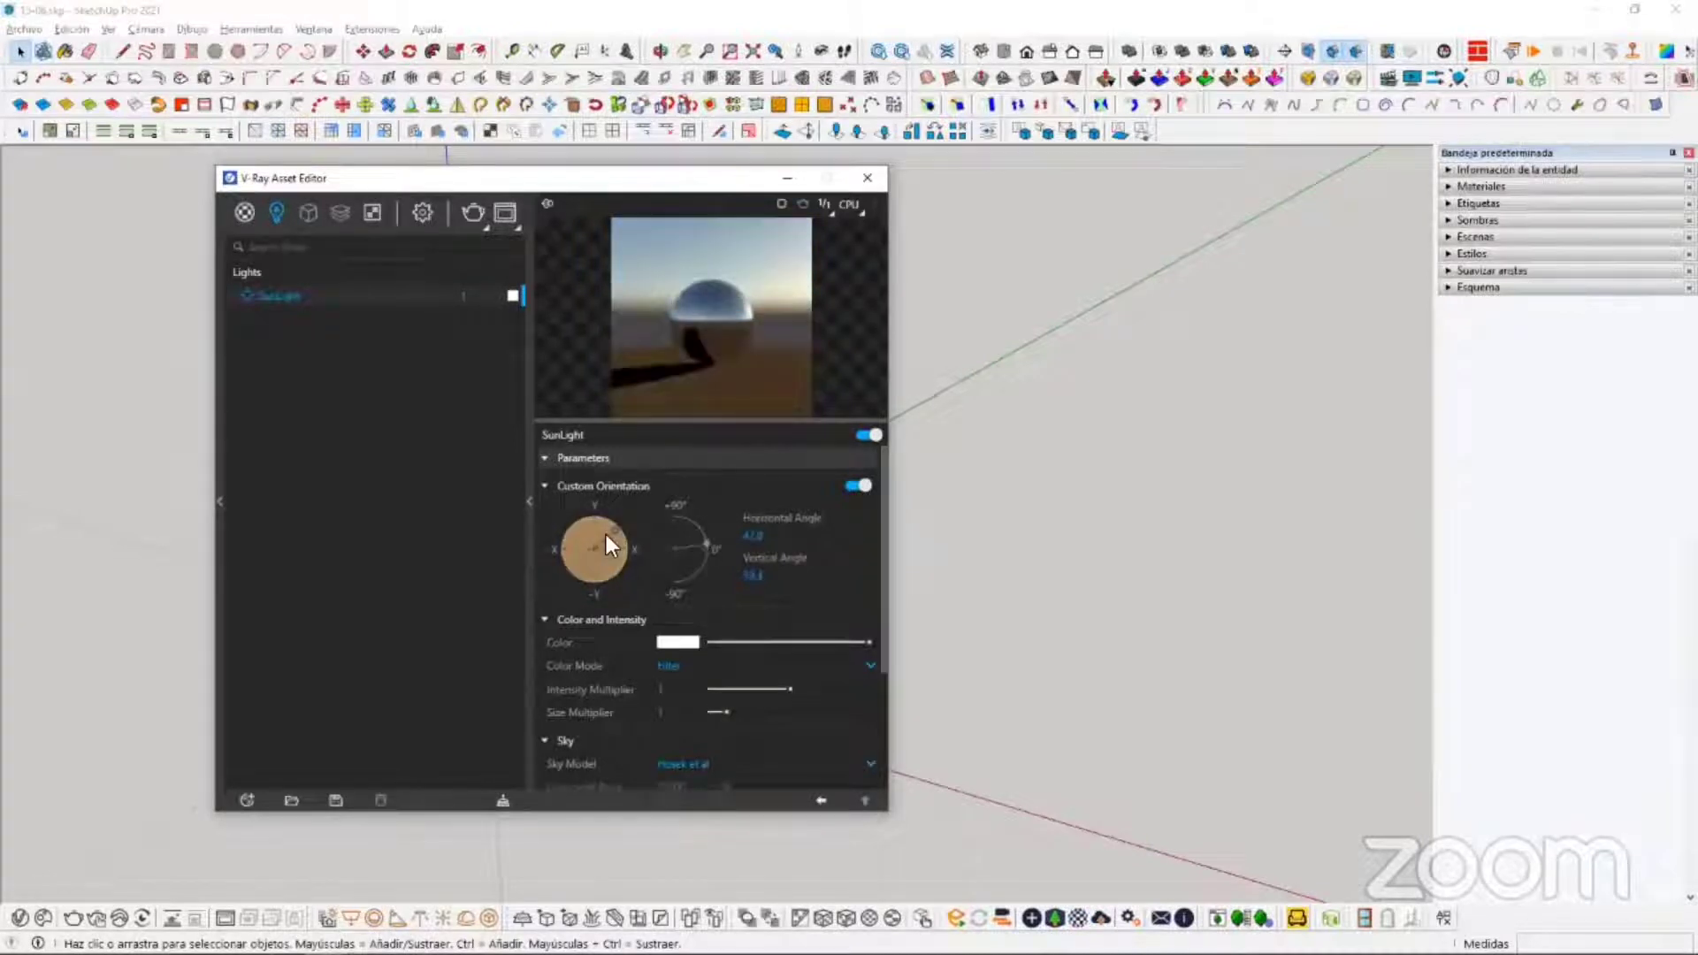
pyautogui.moveTo(589, 541); pyautogui.dragTo(603, 538)
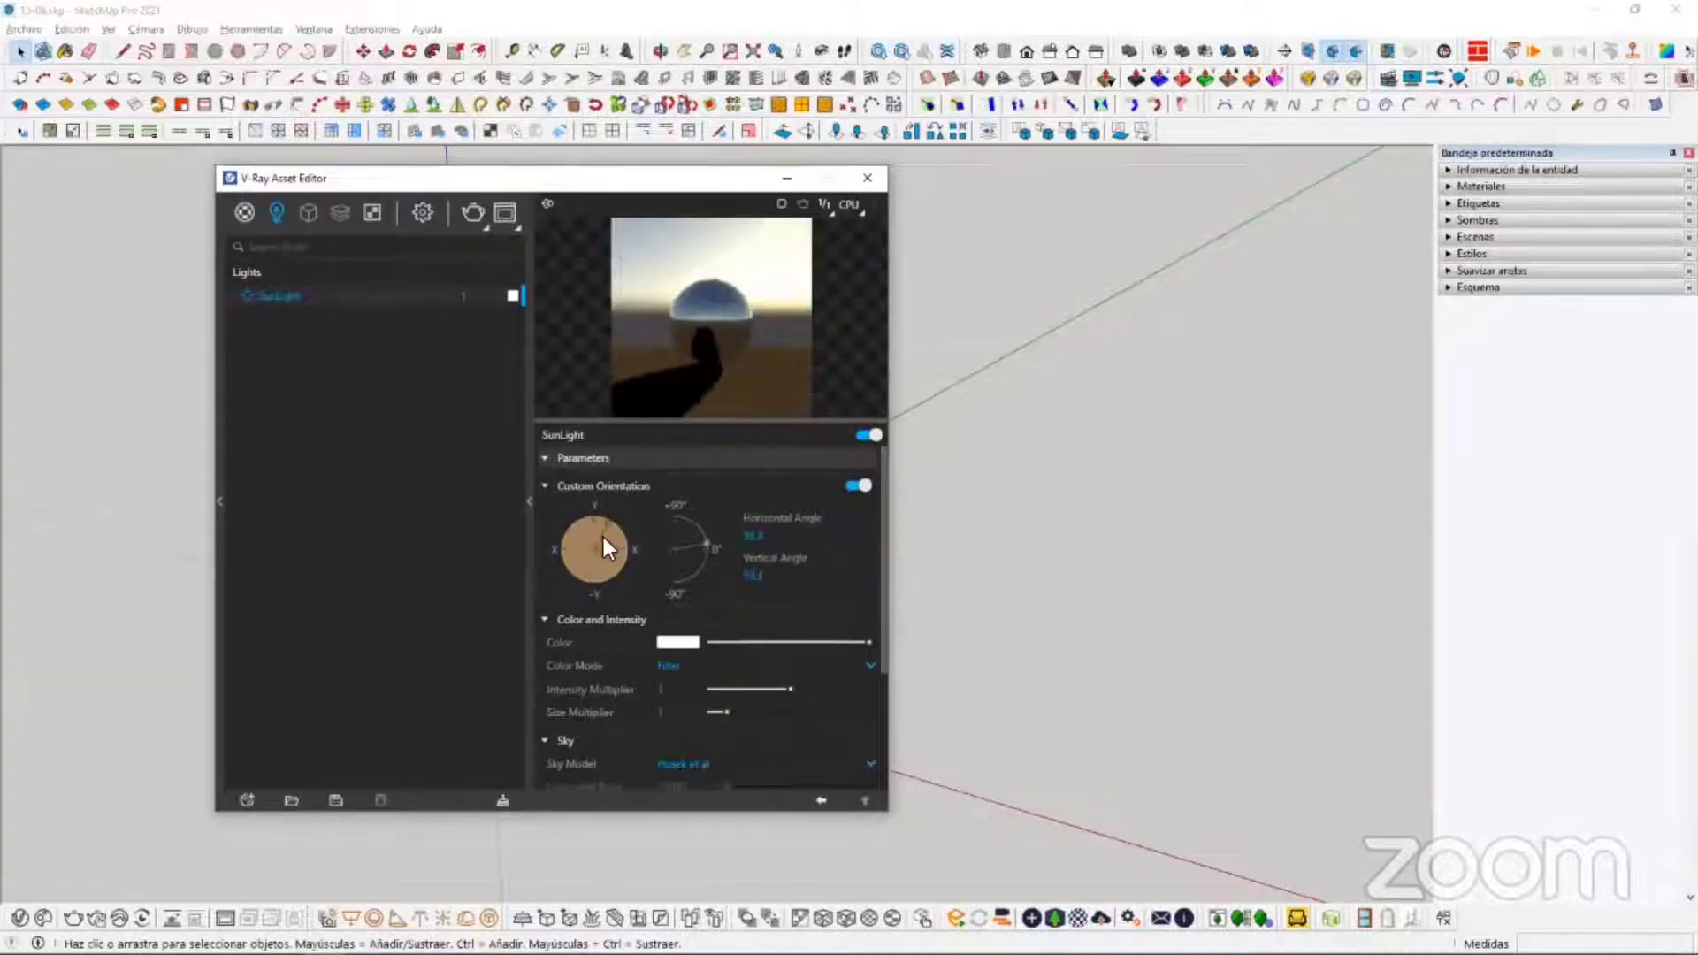
pyautogui.click(856, 487)
# Step: Look through the SunLight's orientation, colour, intensity and sky settings, and close the asset editor
pyautogui.moveTo(623, 182); pyautogui.dragTo(505, 193)
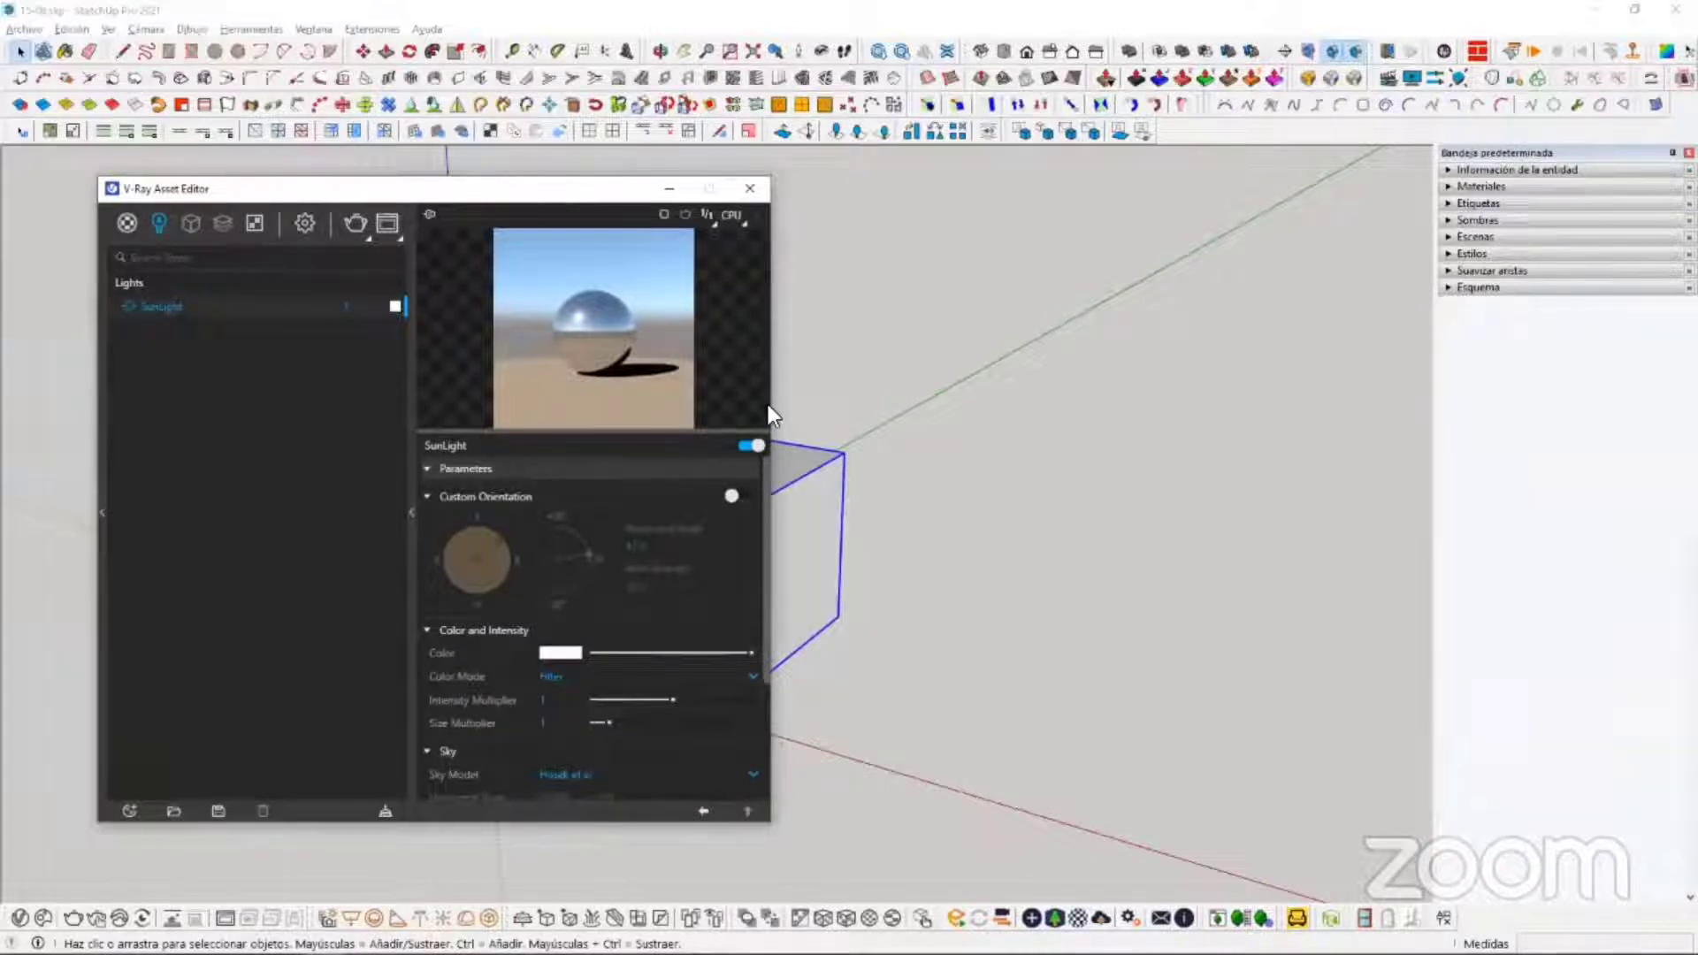
pyautogui.scroll(-2, 498, 672)
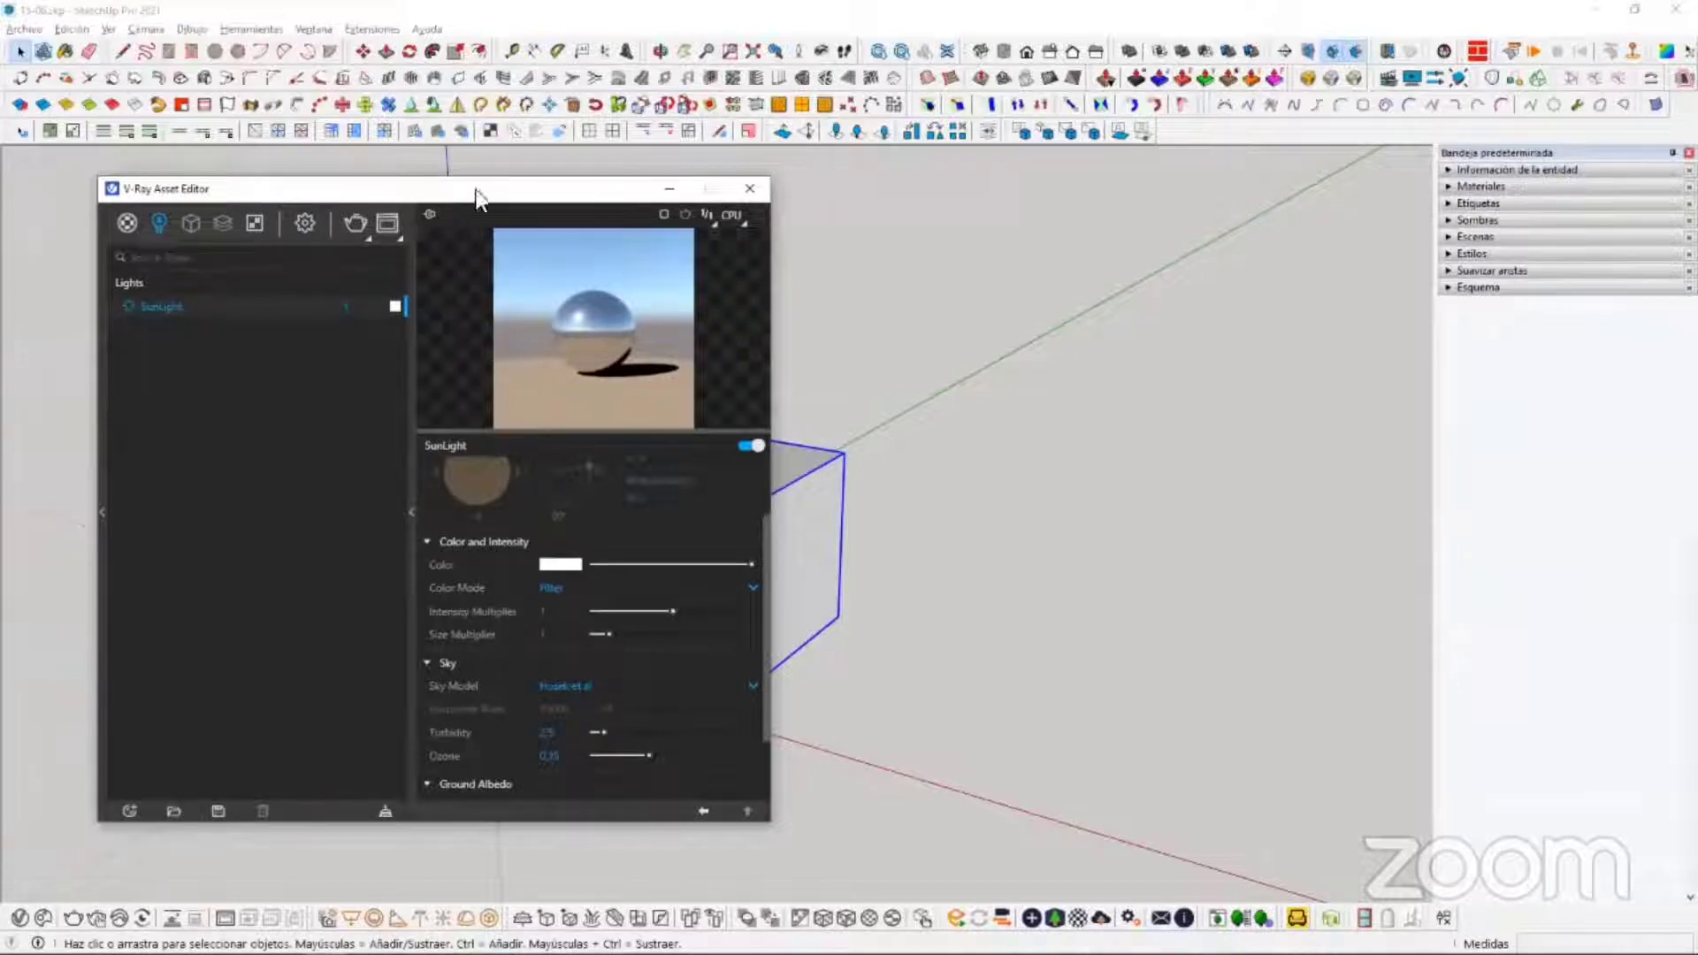
pyautogui.moveTo(477, 196); pyautogui.dragTo(457, 206)
pyautogui.scroll(2, 736, 625)
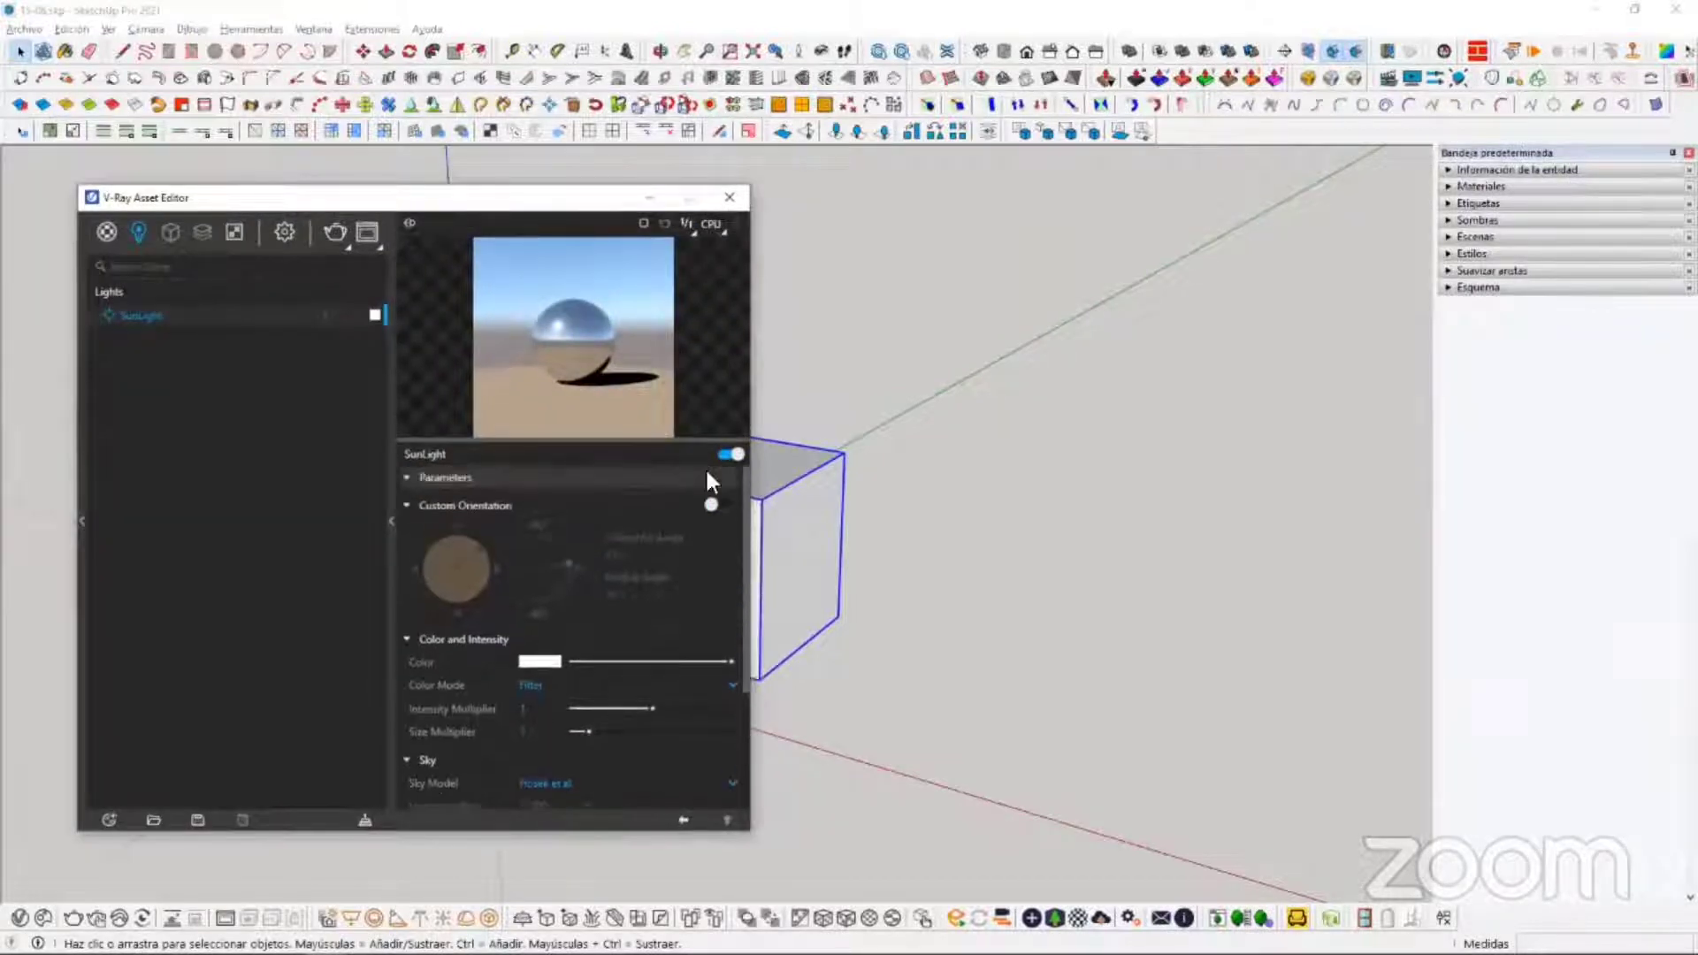
pyautogui.moveTo(327, 206); pyautogui.dragTo(331, 187)
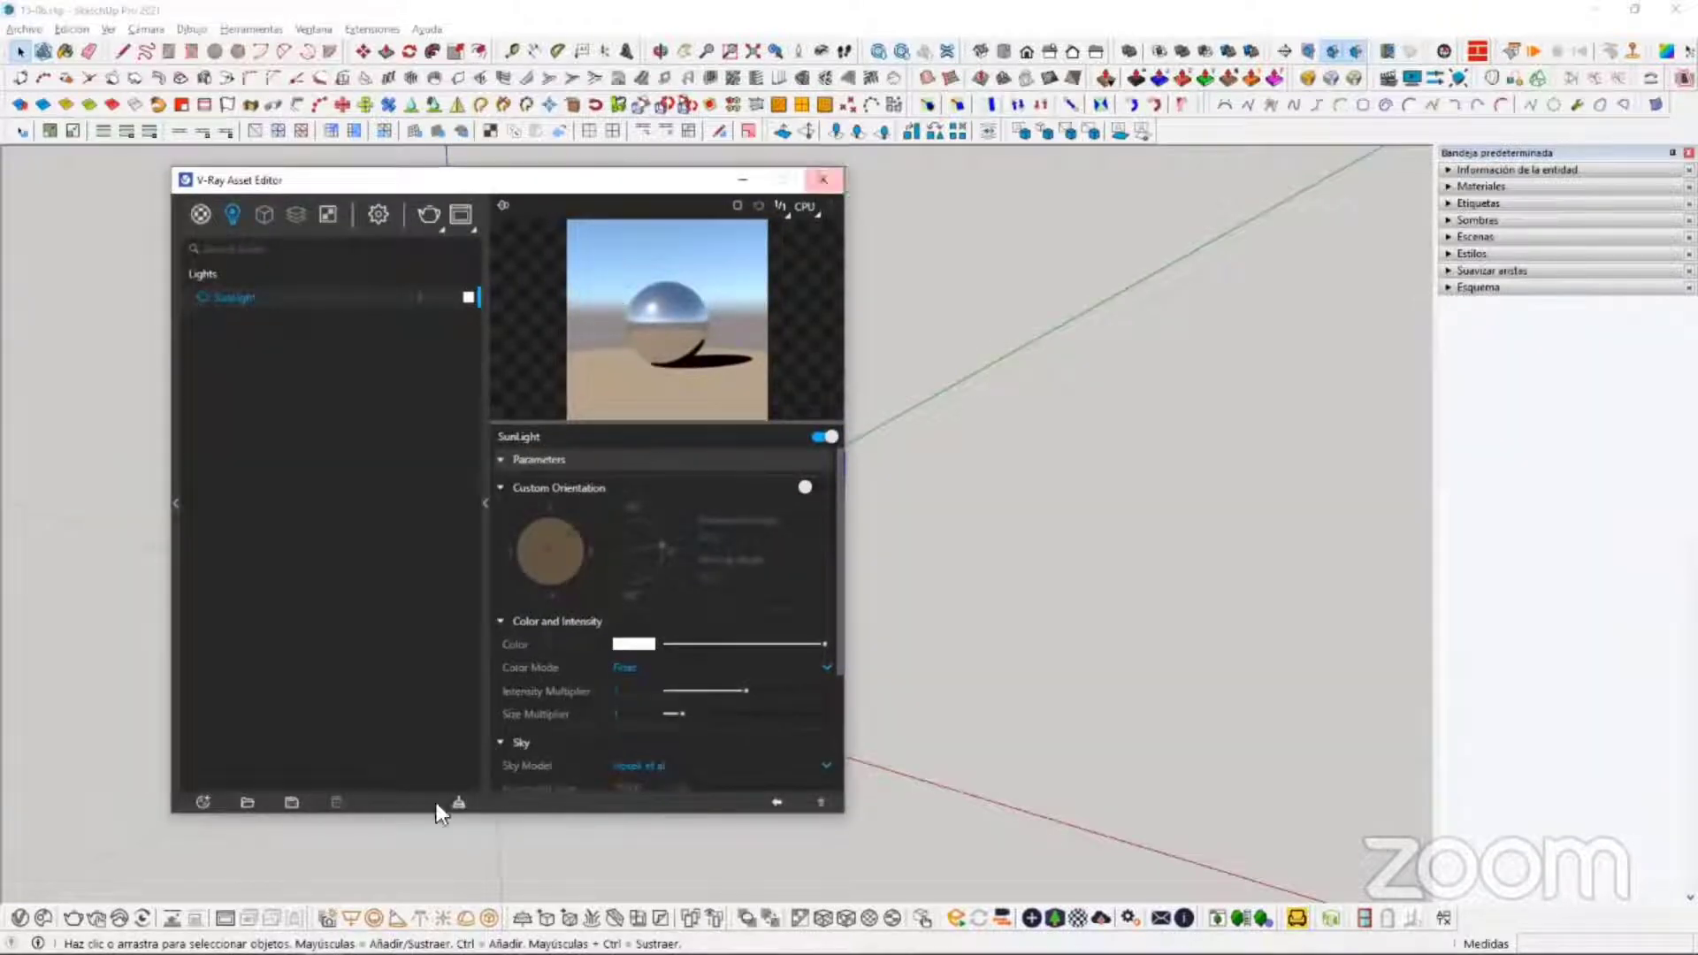
pyautogui.click(837, 183)
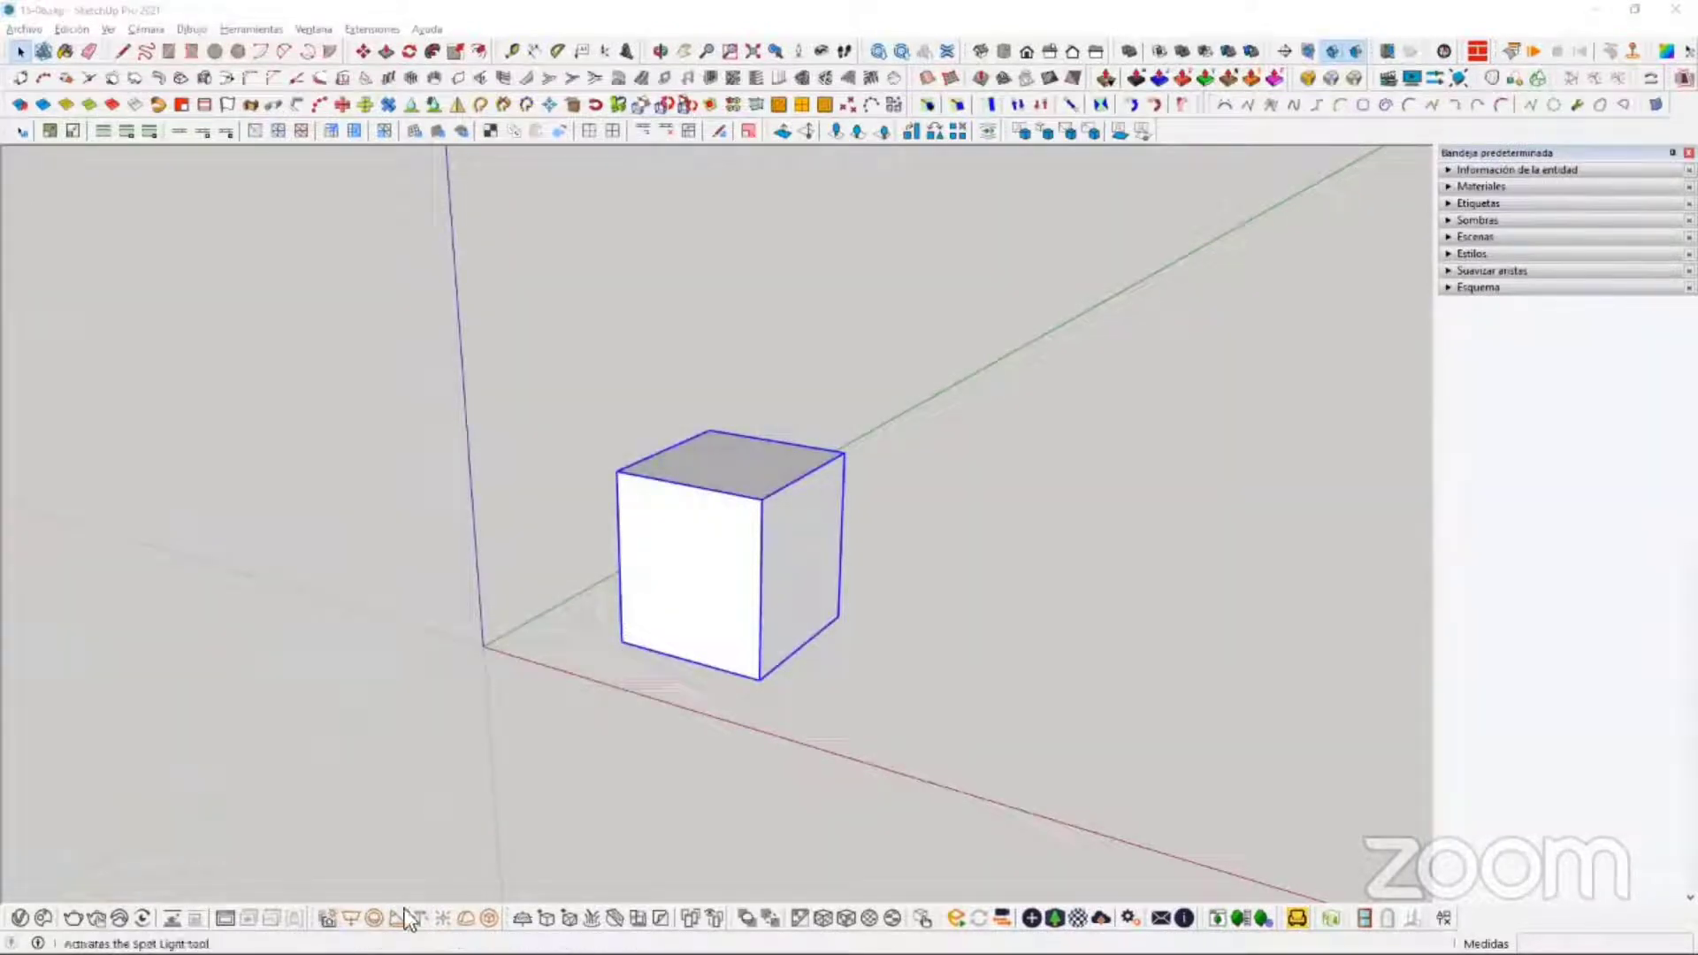
# Step: Draw a V-Ray rectangle light flat on the ground beside the box, a bit larger than the box's footprint
pyautogui.keyDown('shift'); pyautogui.moveTo(810, 591); pyautogui.dragTo(552, 517, button='middle'); pyautogui.keyUp('shift')
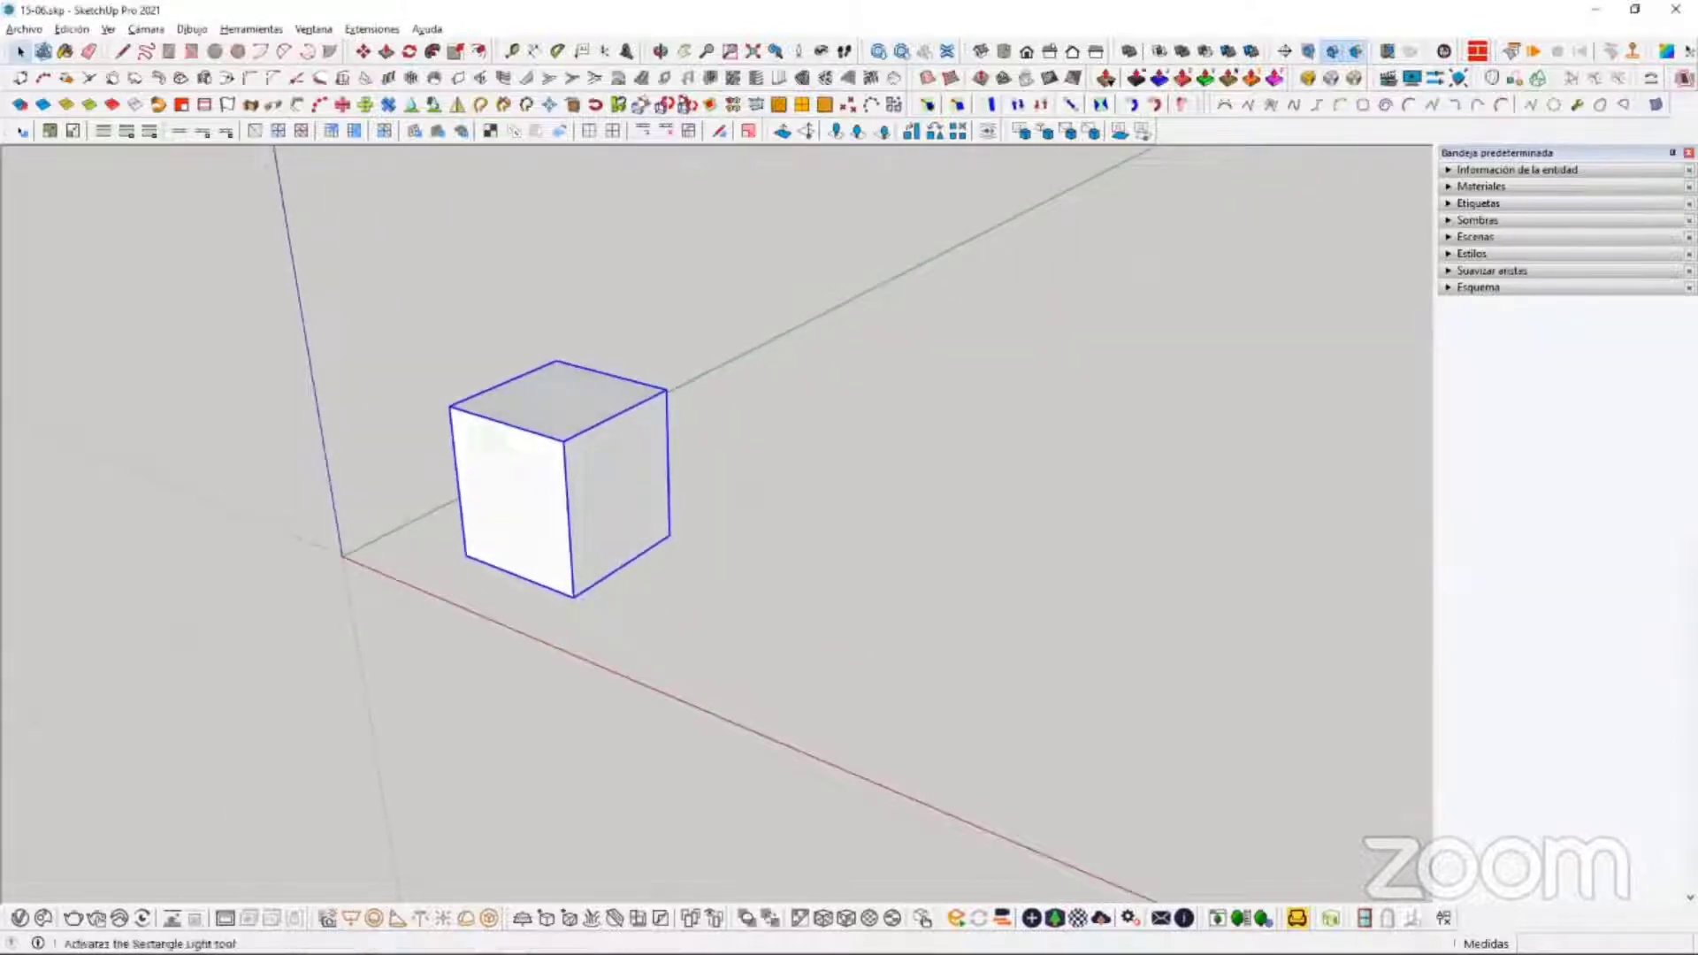
pyautogui.click(353, 918)
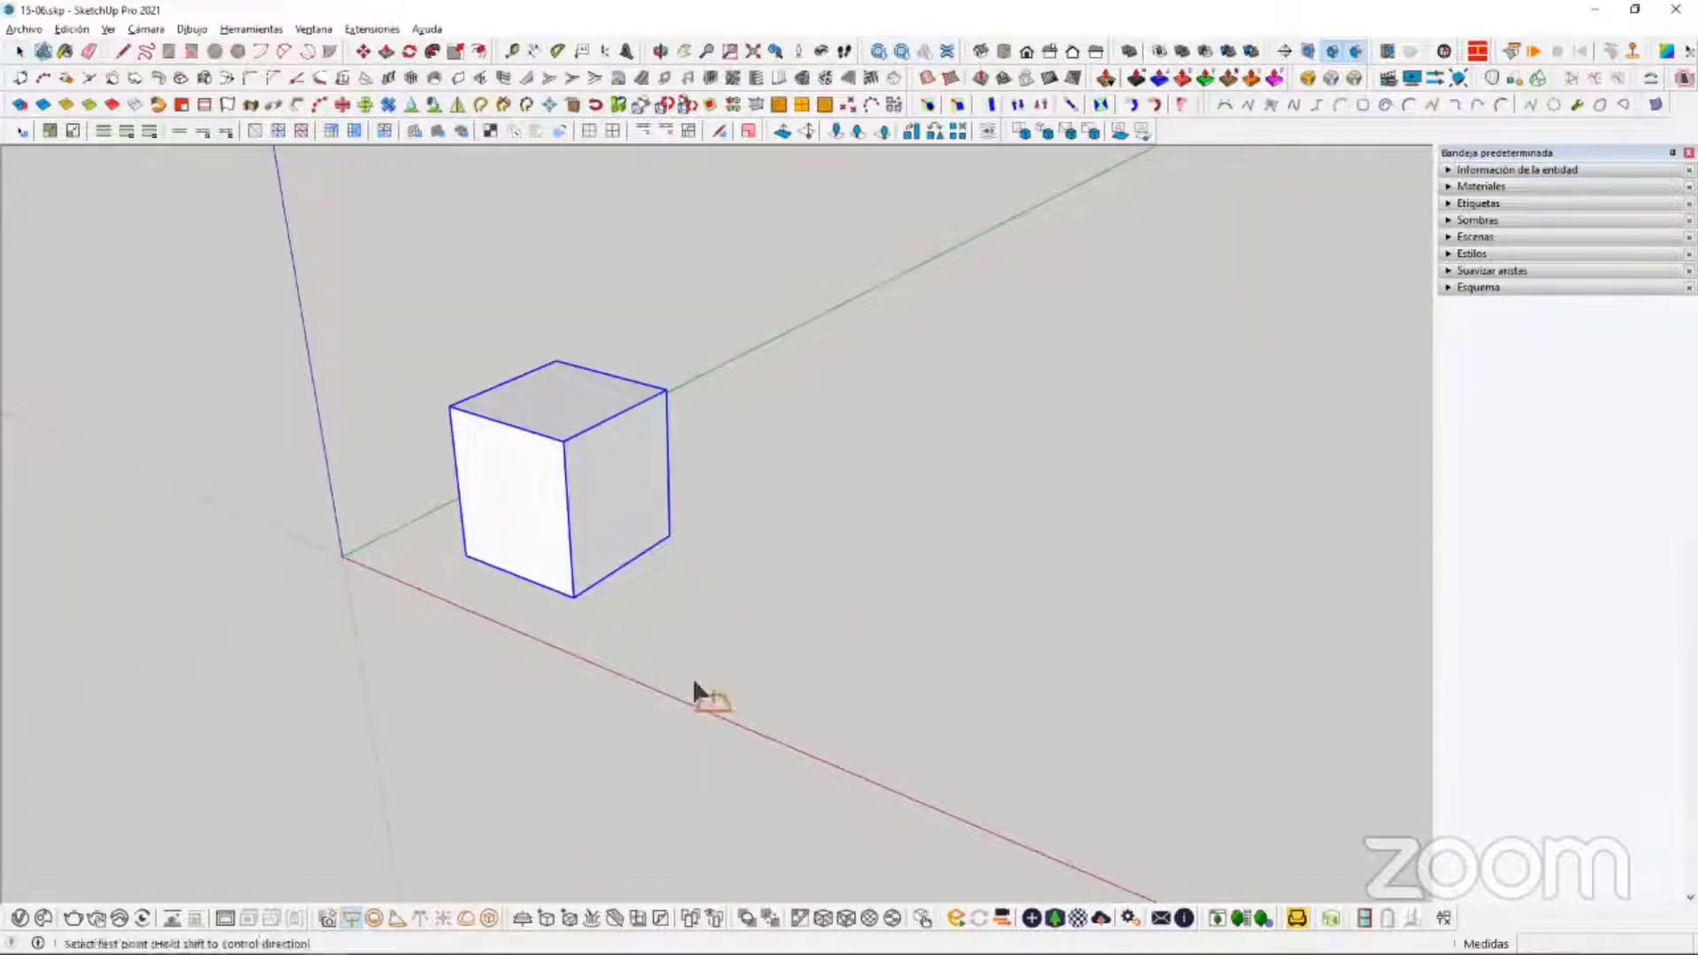
pyautogui.click(718, 674)
pyautogui.click(1185, 528)
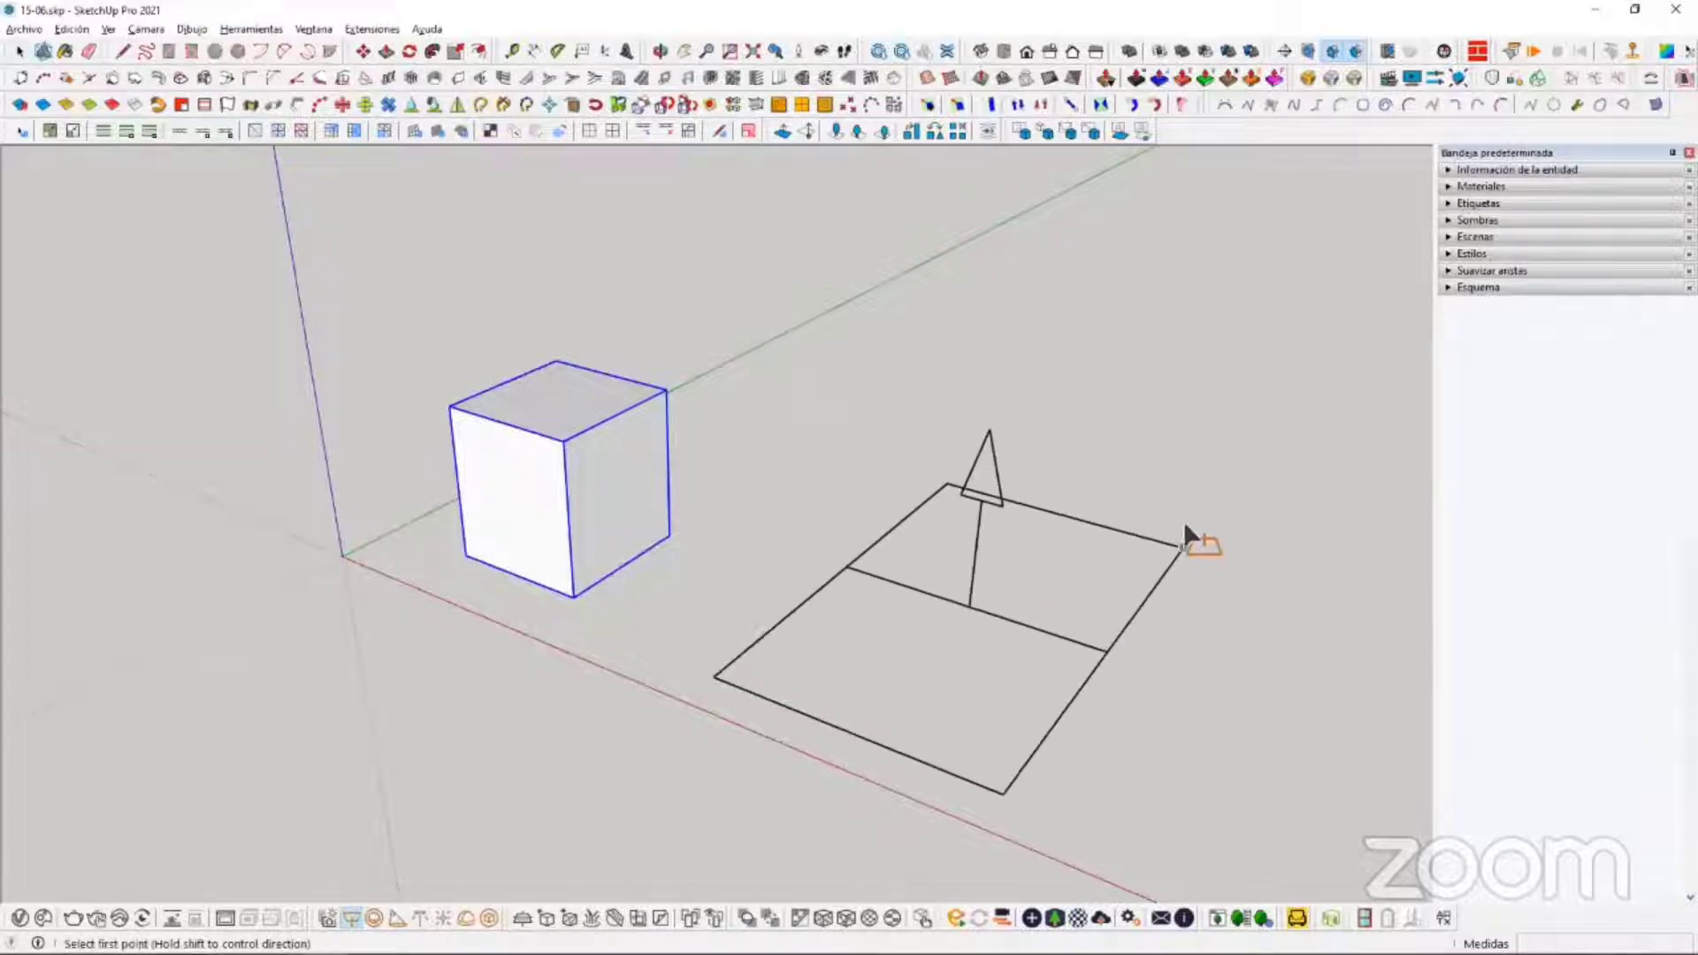
# Step: Rotate the rectangle light upright so that its direction arrow points toward the box
pyautogui.scroll(-1, 934, 538)
pyautogui.keyDown('shift'); pyautogui.moveTo(933, 538); pyautogui.dragTo(814, 543, button='middle'); pyautogui.keyUp('shift')
pyautogui.click(776, 503)
pyautogui.press('m')
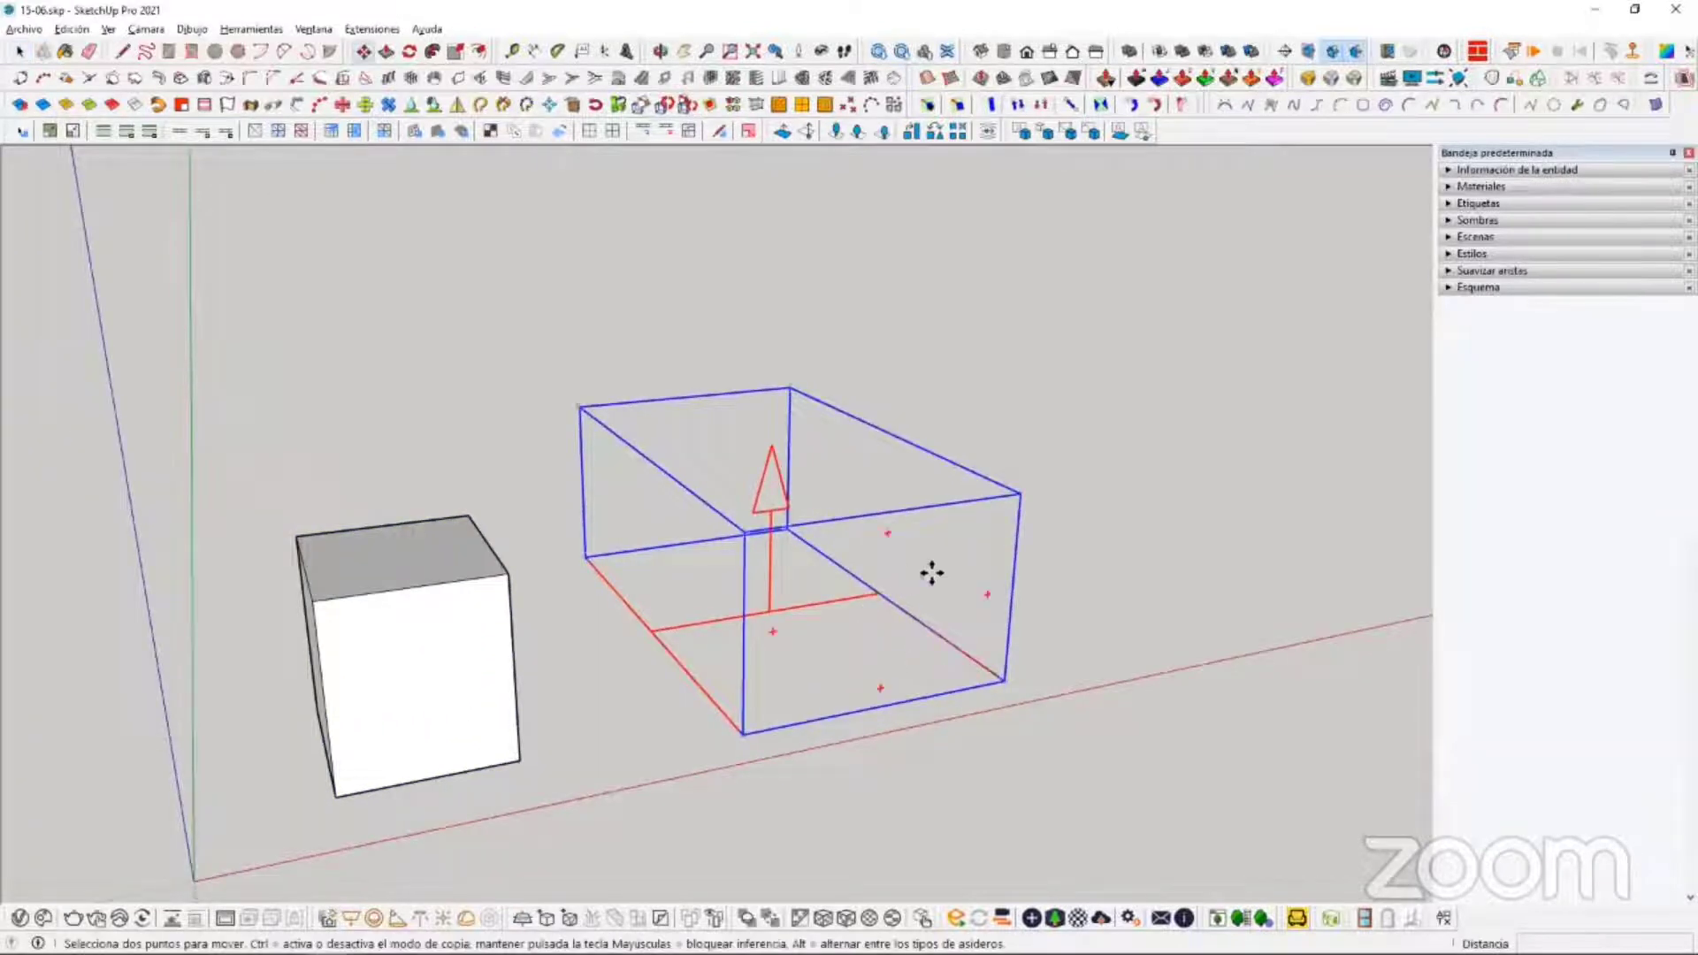
pyautogui.click(894, 539)
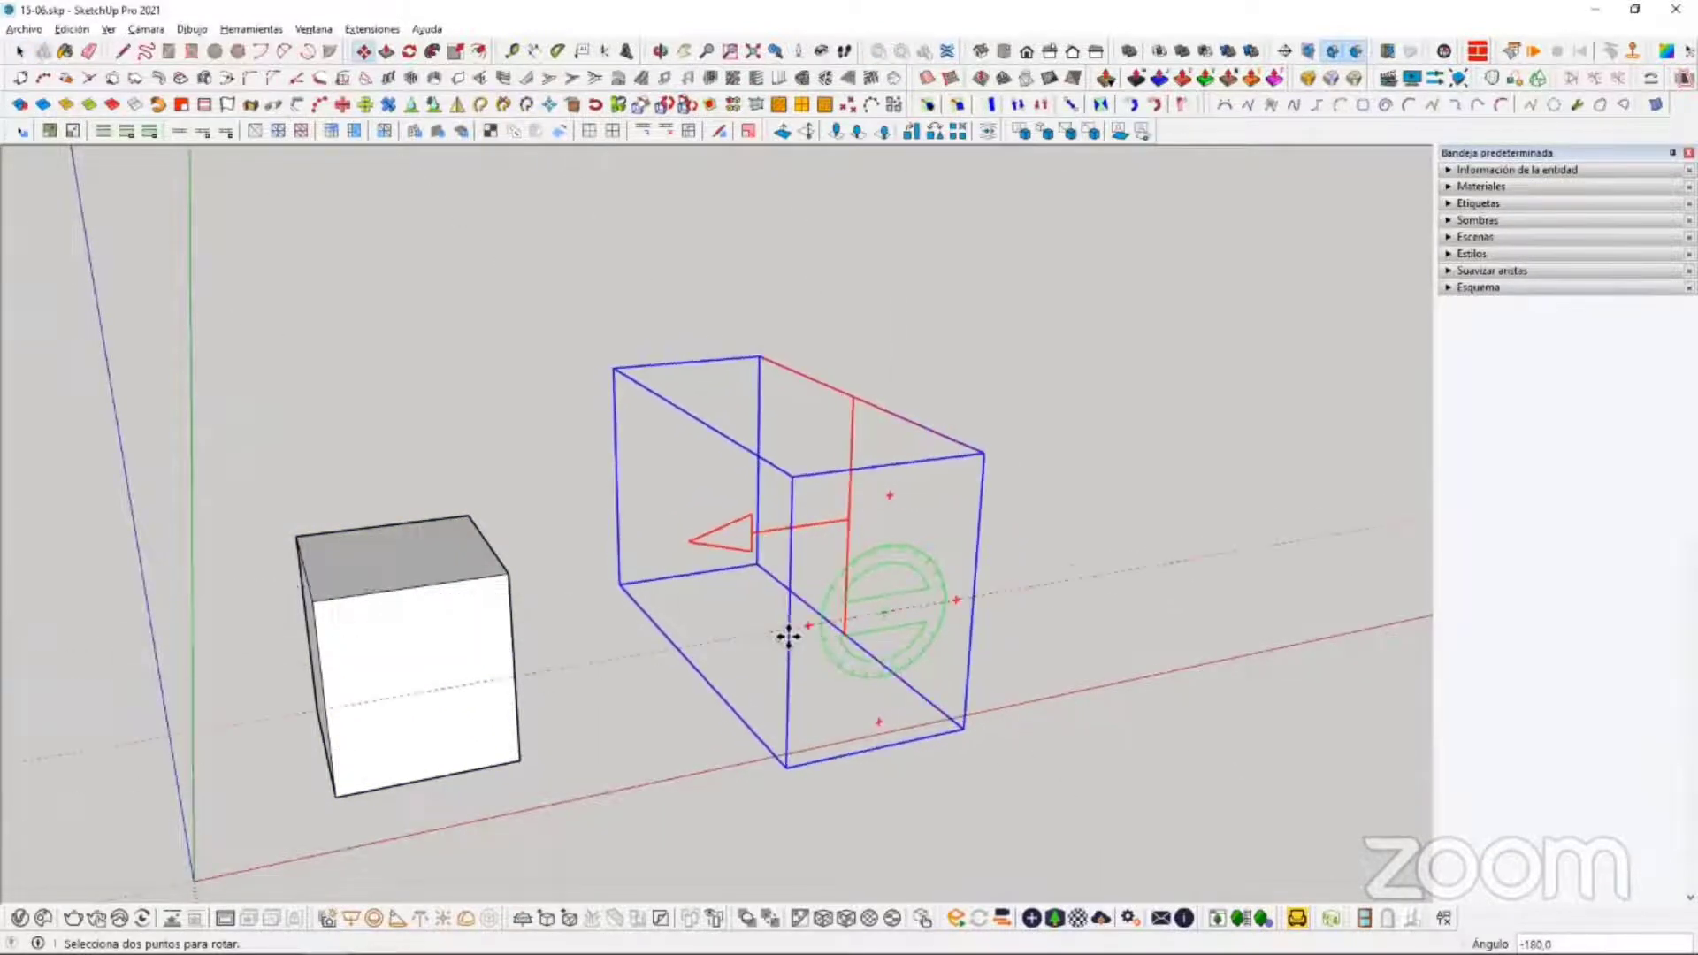
pyautogui.click(789, 636)
pyautogui.press('space')
pyautogui.click(1014, 538)
# Step: Raise the rectangle light well above the ground and tilt it so that it shines down on the box
pyautogui.moveTo(871, 579); pyautogui.dragTo(706, 515, button='middle')
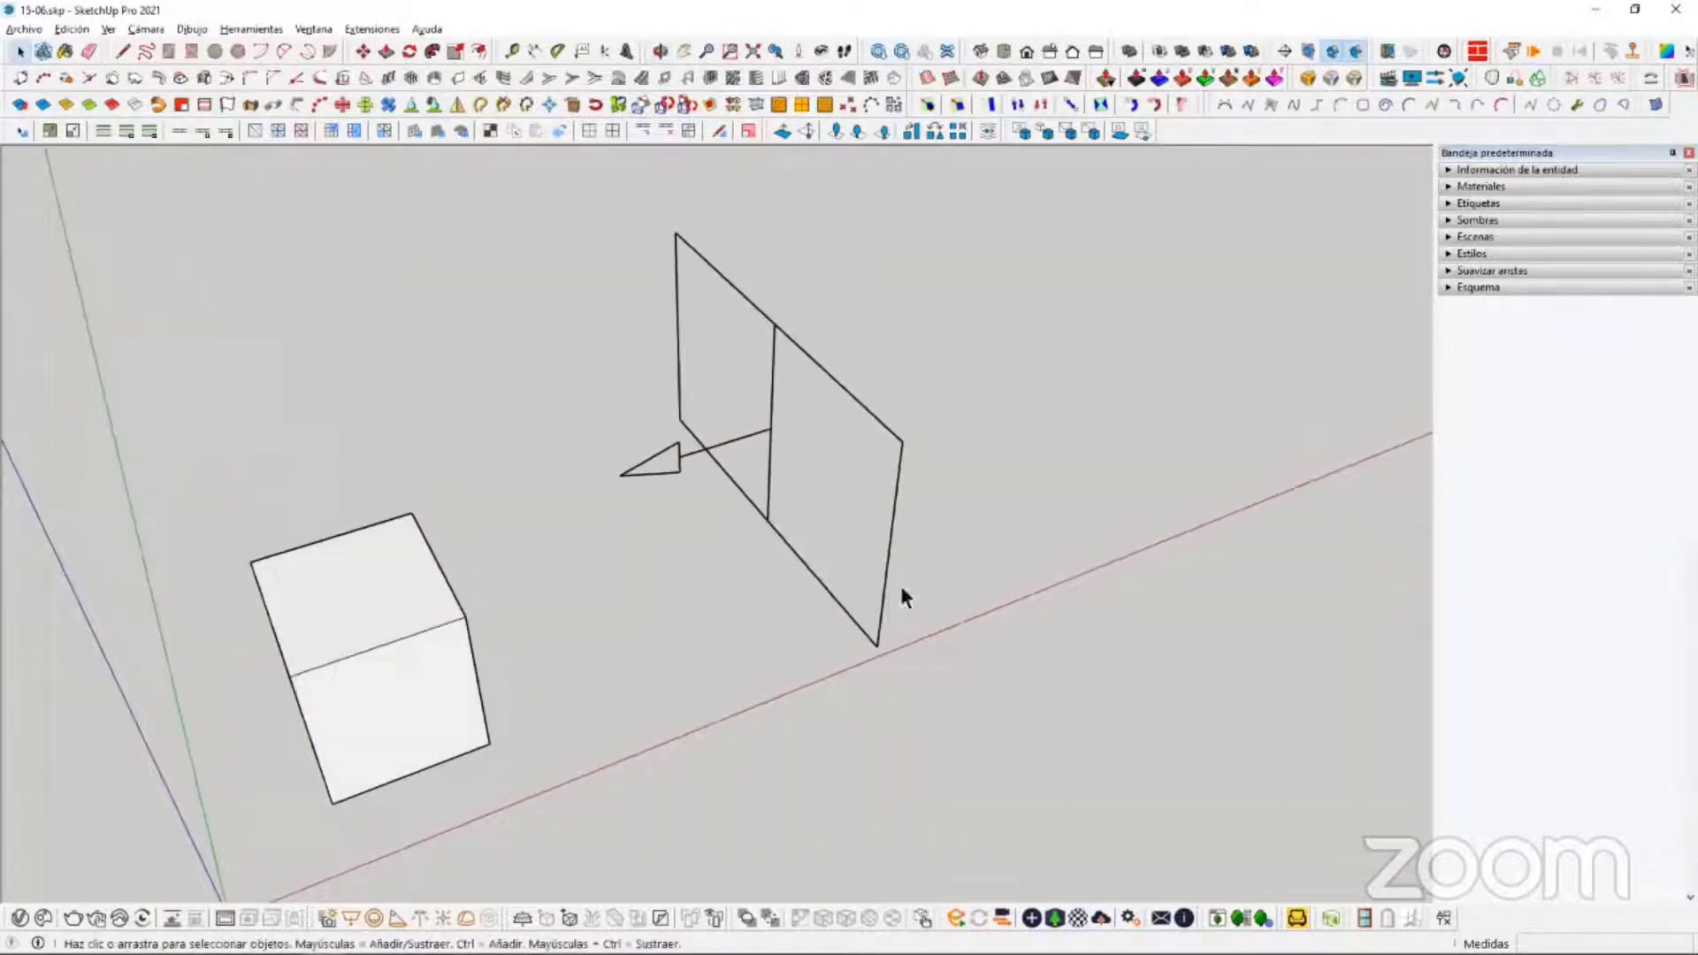
pyautogui.click(889, 584)
pyautogui.moveTo(785, 556); pyautogui.dragTo(884, 544, button='middle')
pyautogui.press('m')
pyautogui.click(840, 664)
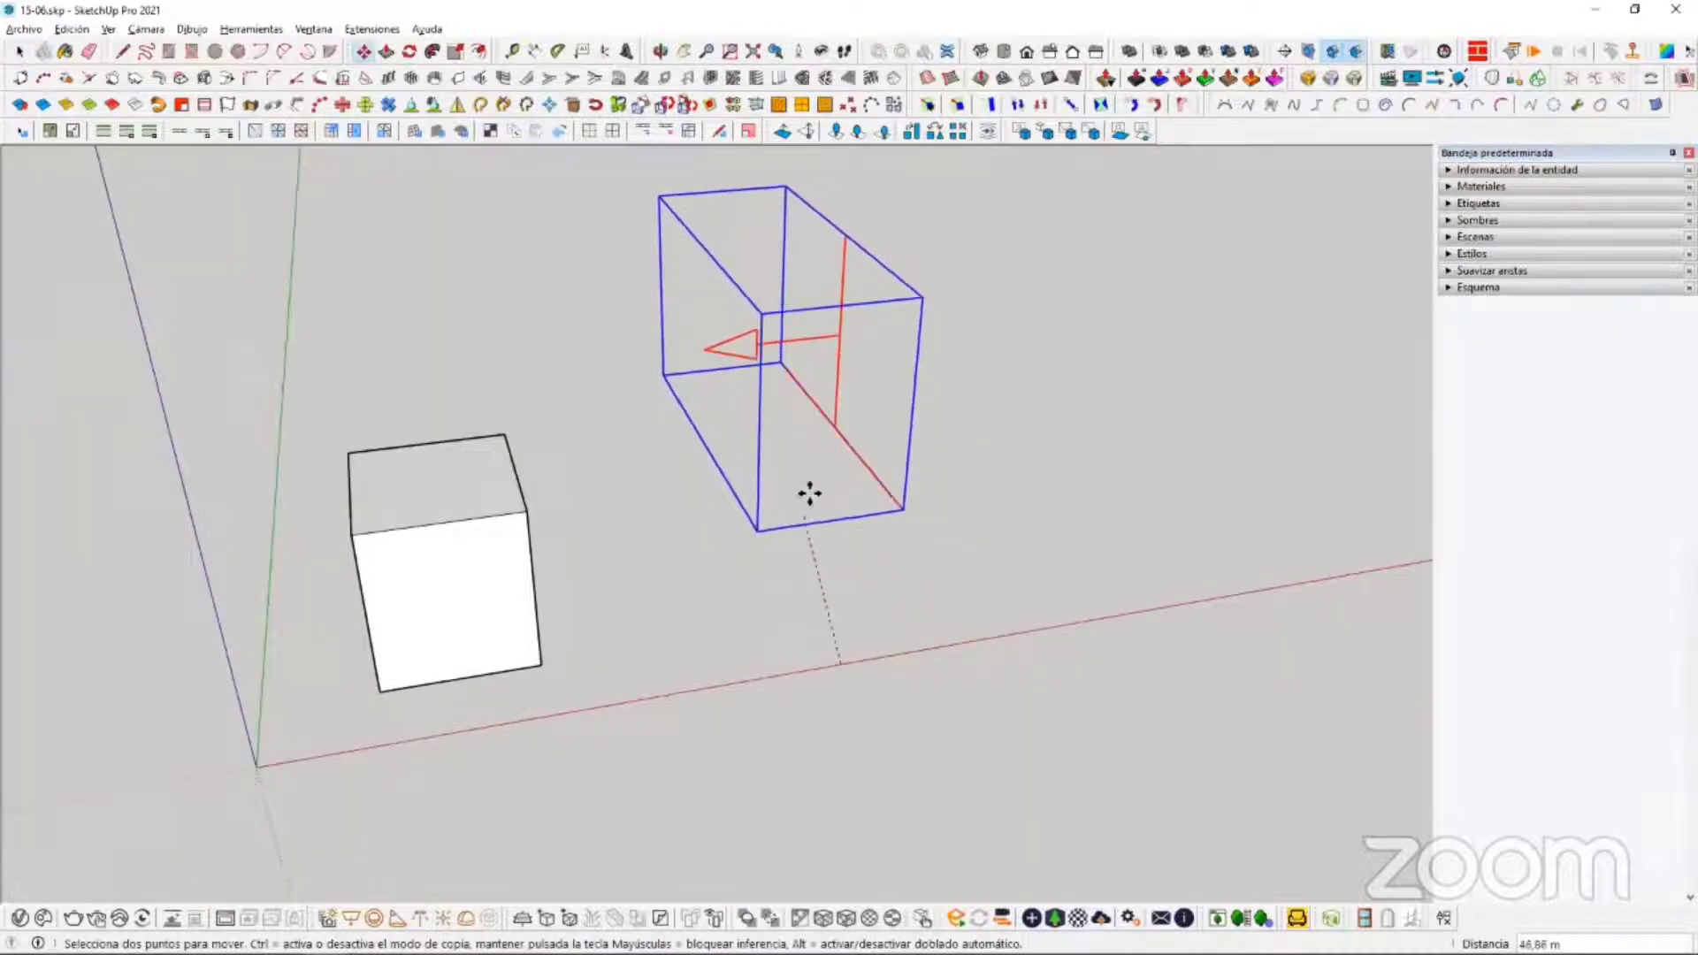
pyautogui.click(826, 459)
pyautogui.moveTo(827, 459); pyautogui.dragTo(868, 467, button='middle')
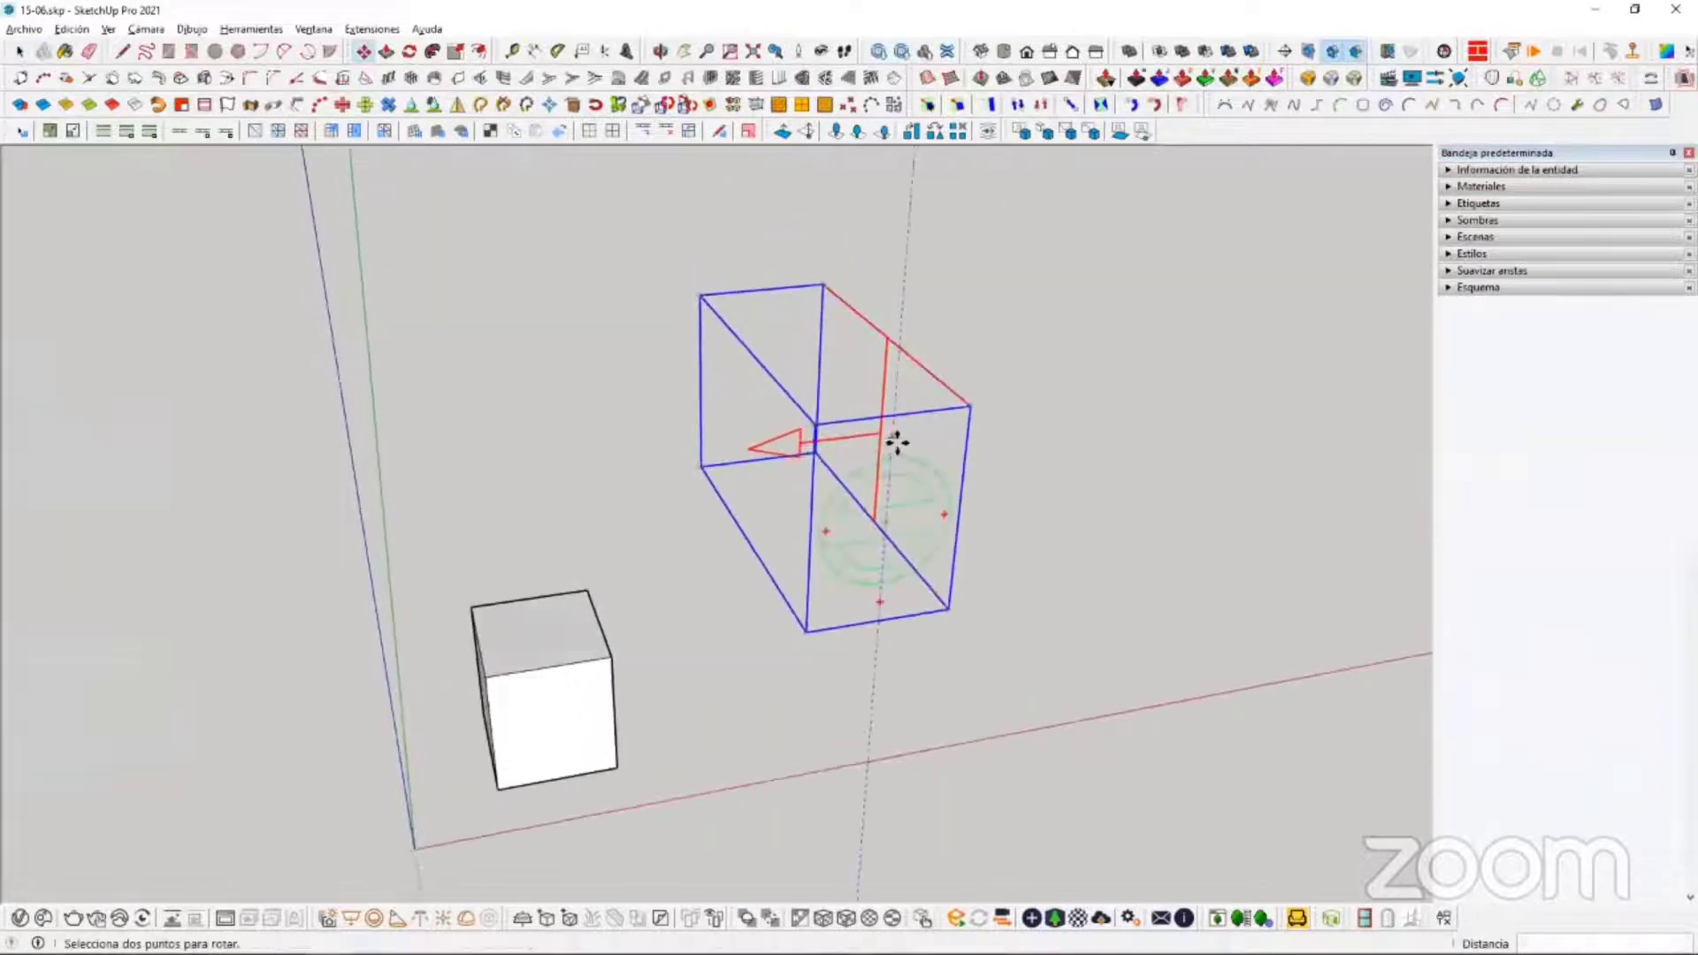
pyautogui.click(895, 439)
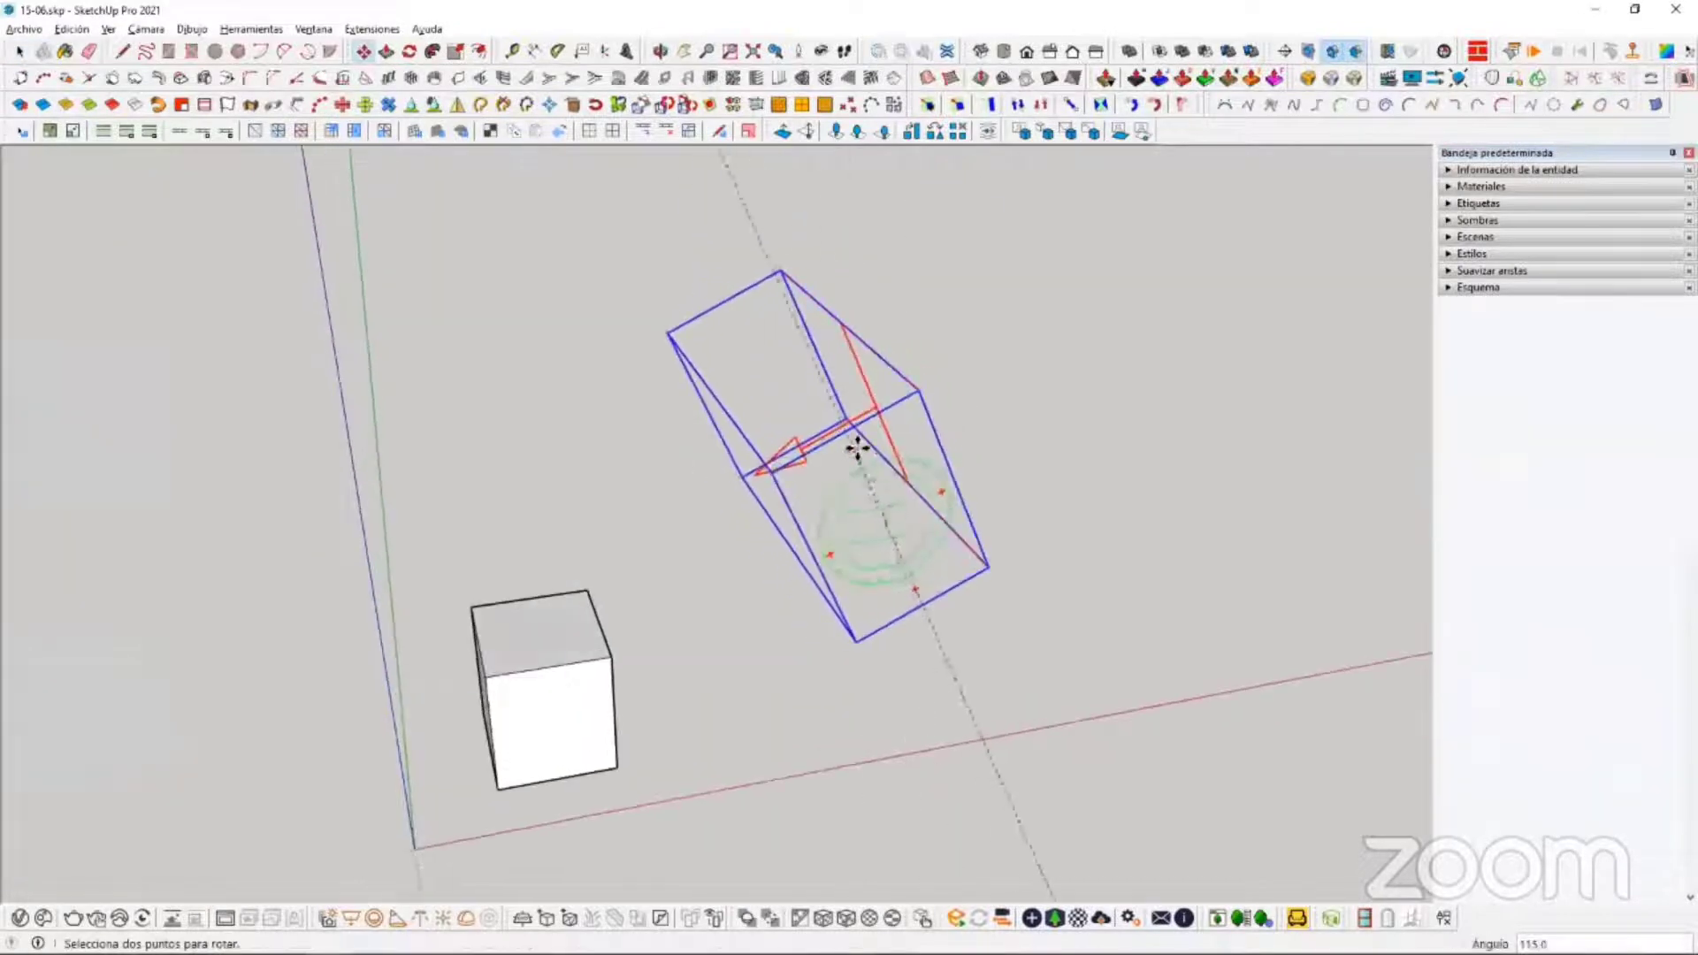
pyautogui.press('ctrl')
pyautogui.click(904, 615)
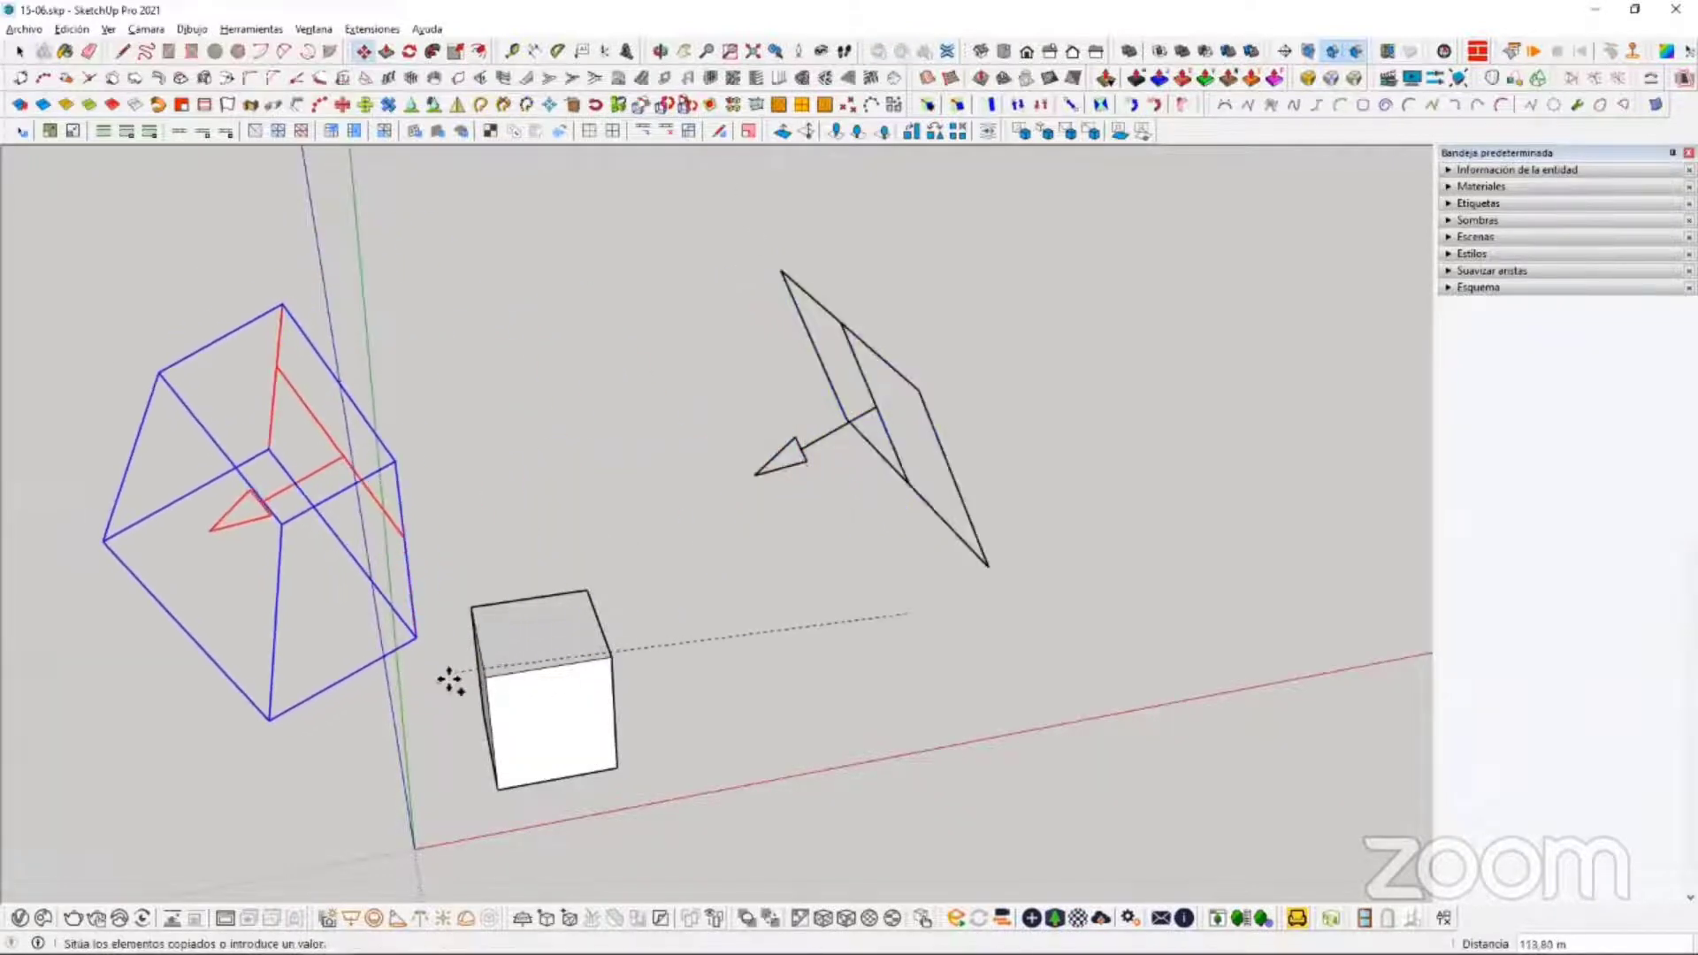
pyautogui.press('Escape')
# Step: Place a V-Ray sphere light on the ground beside the box, close to the red axis and roughly as large as the box
pyautogui.moveTo(542, 675); pyautogui.dragTo(393, 807, button='middle')
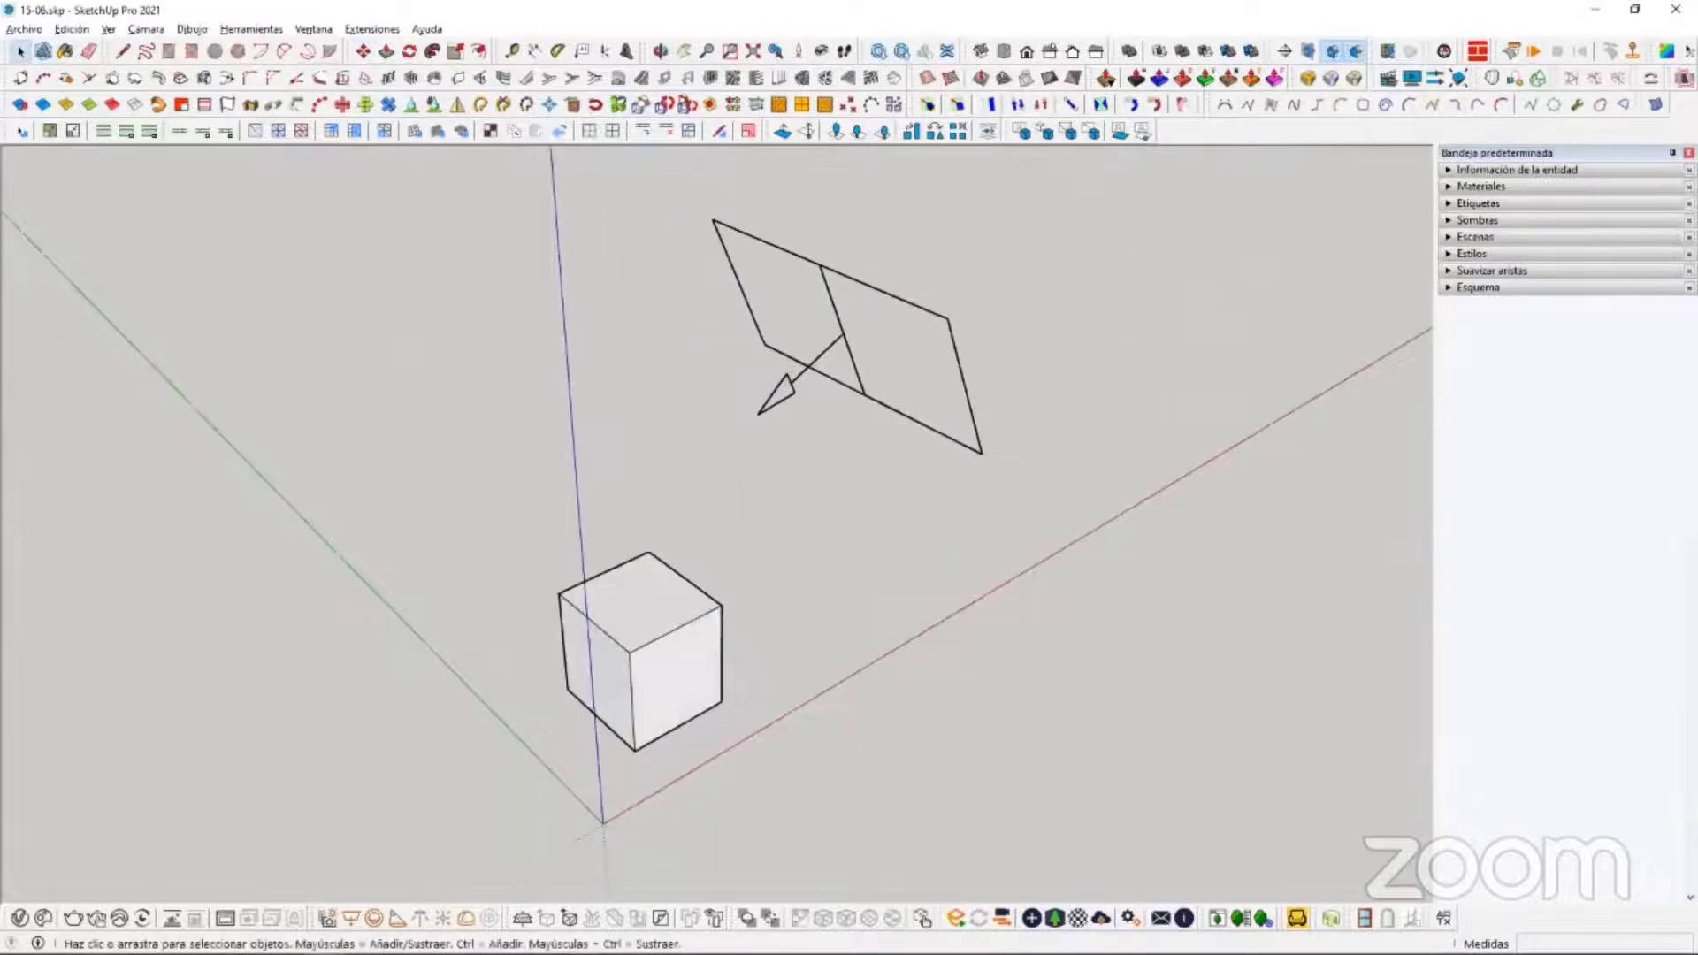
pyautogui.click(375, 918)
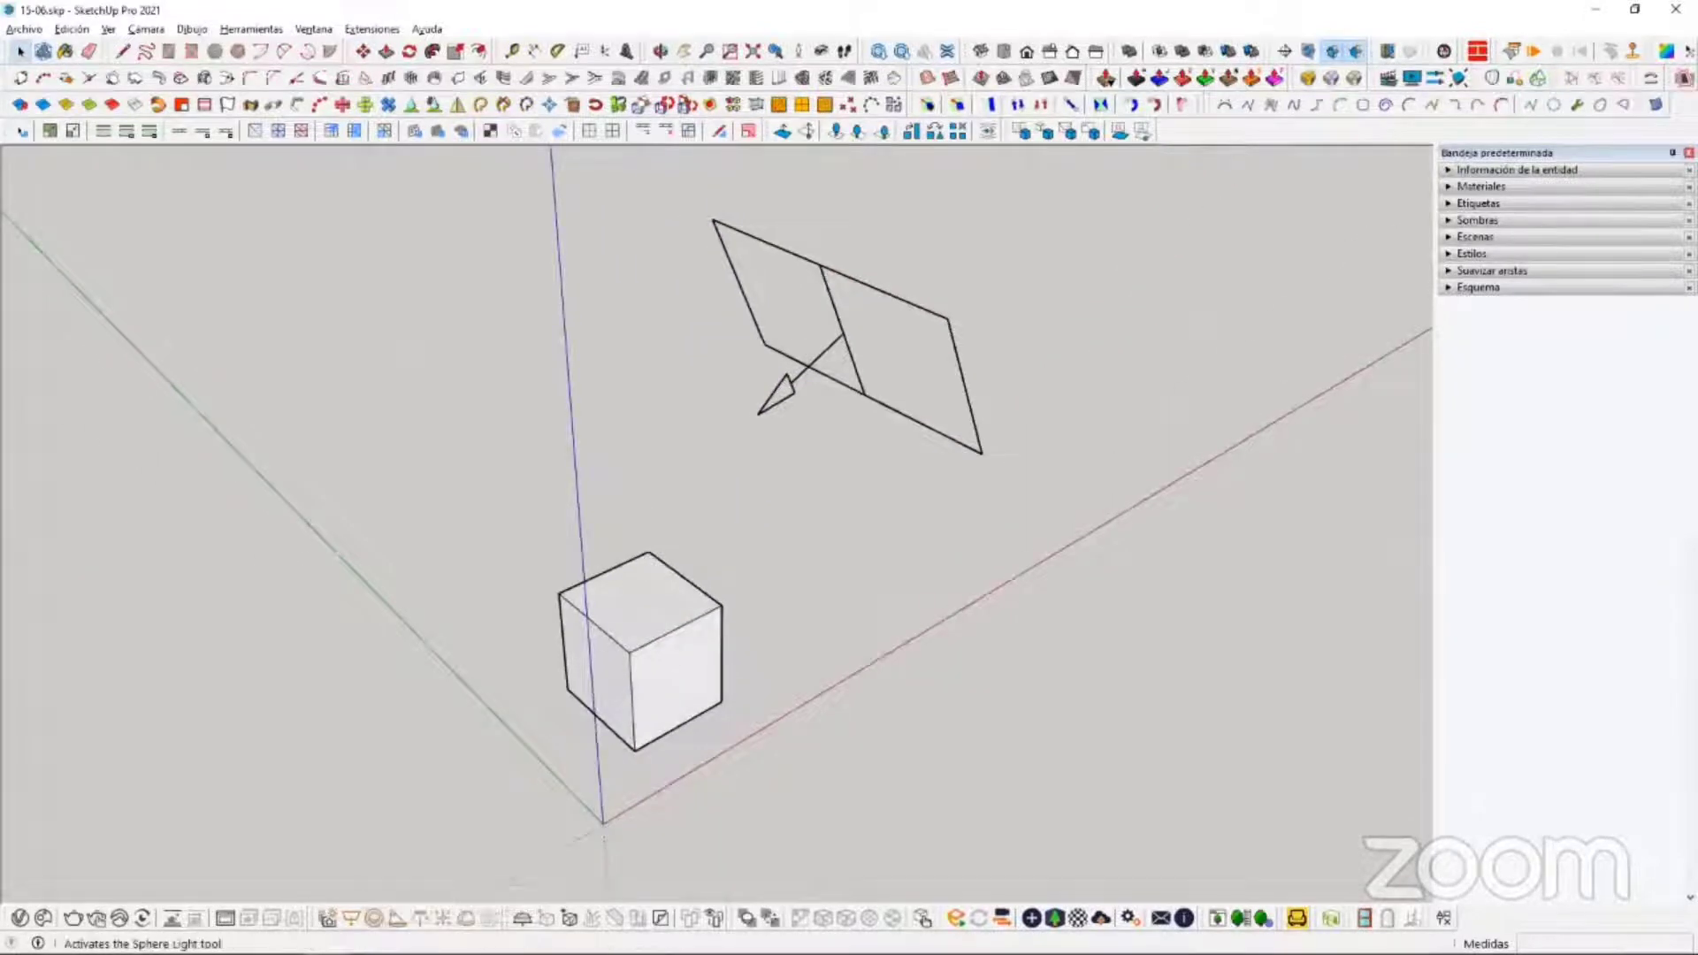
pyautogui.click(825, 644)
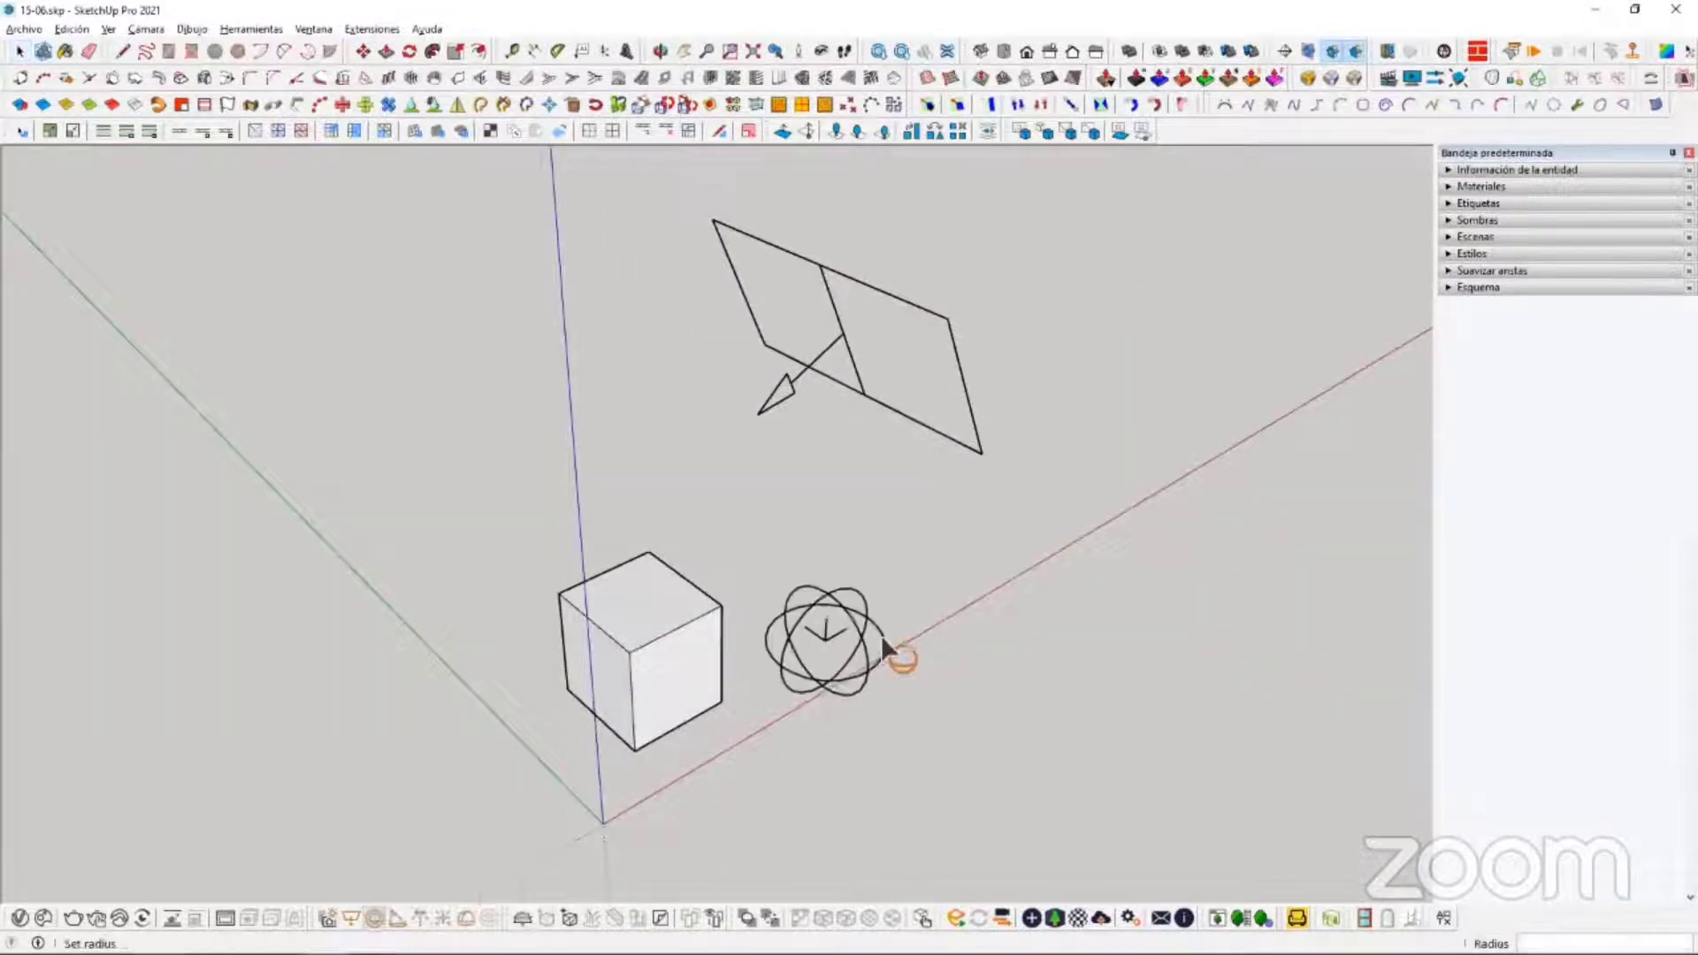
pyautogui.moveTo(891, 638); pyautogui.dragTo(702, 566, button='middle')
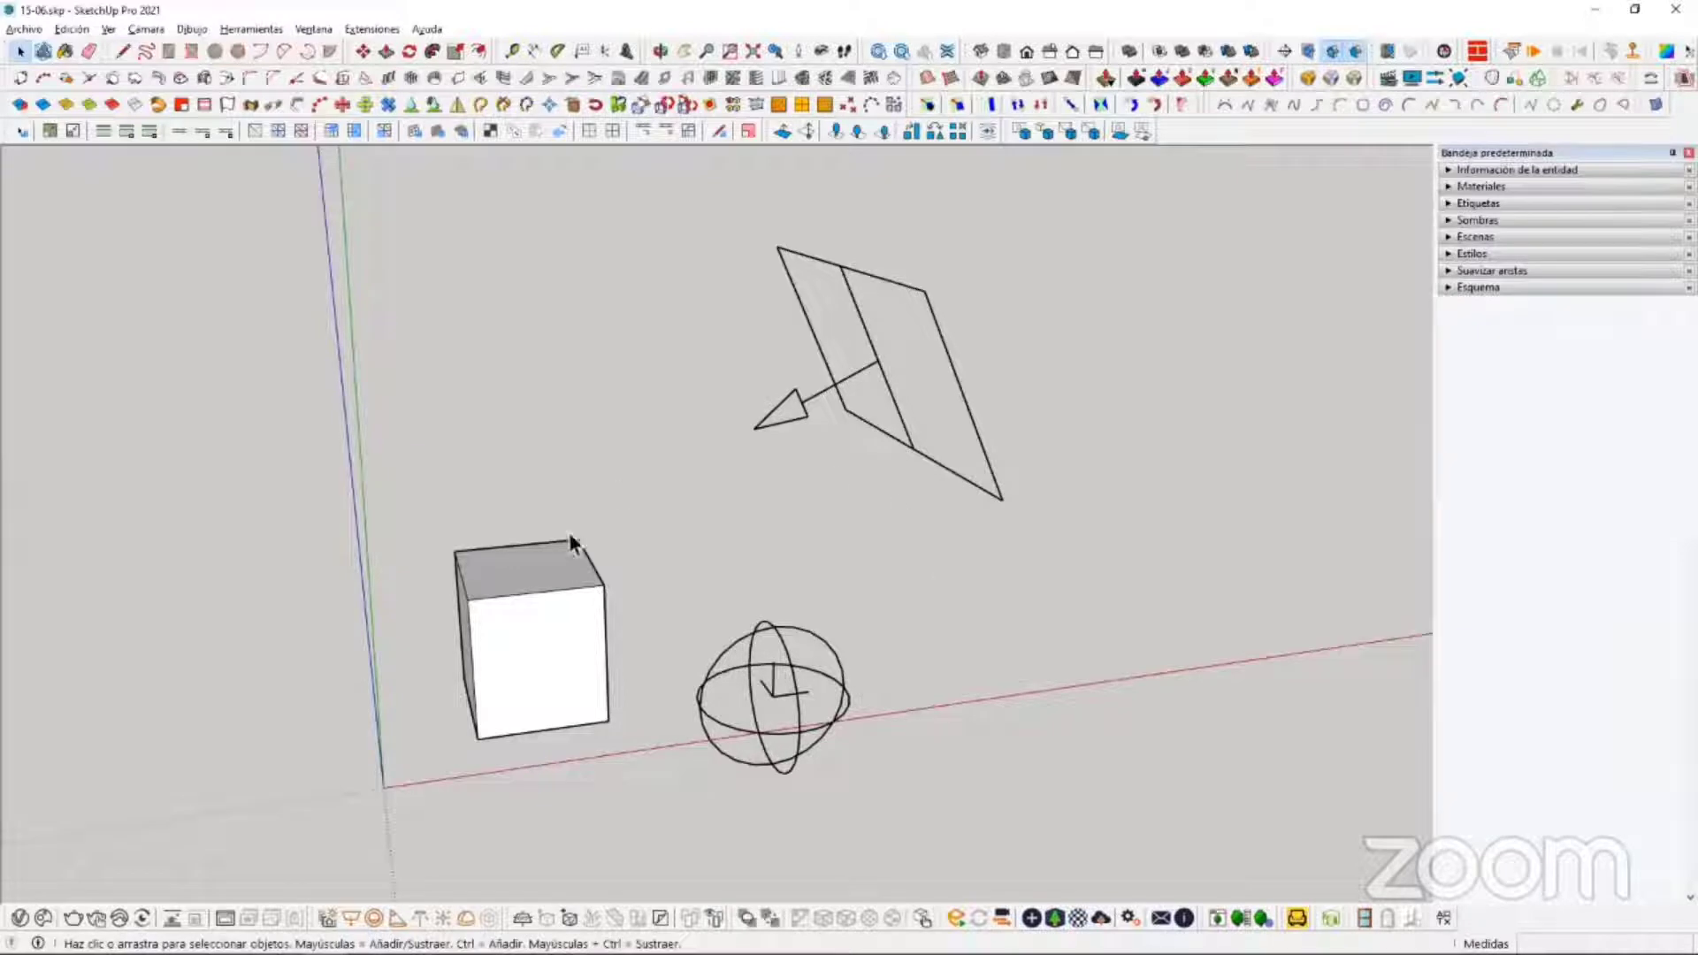
pyautogui.moveTo(768, 692); pyautogui.dragTo(672, 760, button='middle')
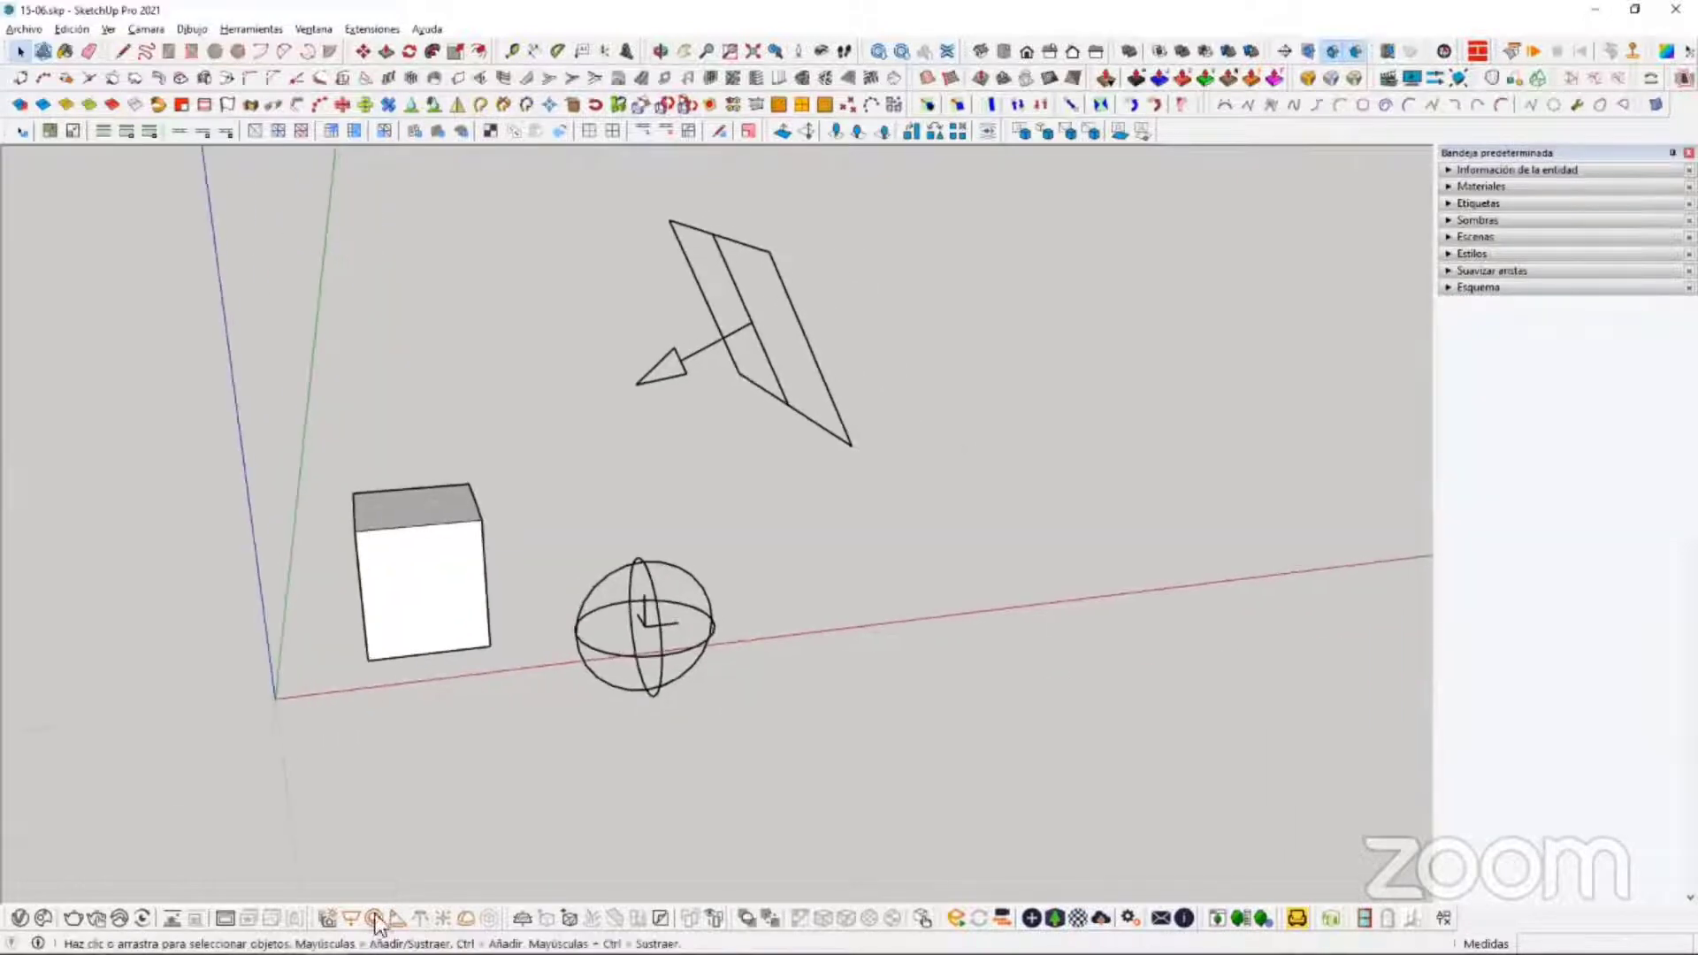
# Step: Place a V-Ray spot light on the red axis, beyond the sphere light
pyautogui.click(398, 919)
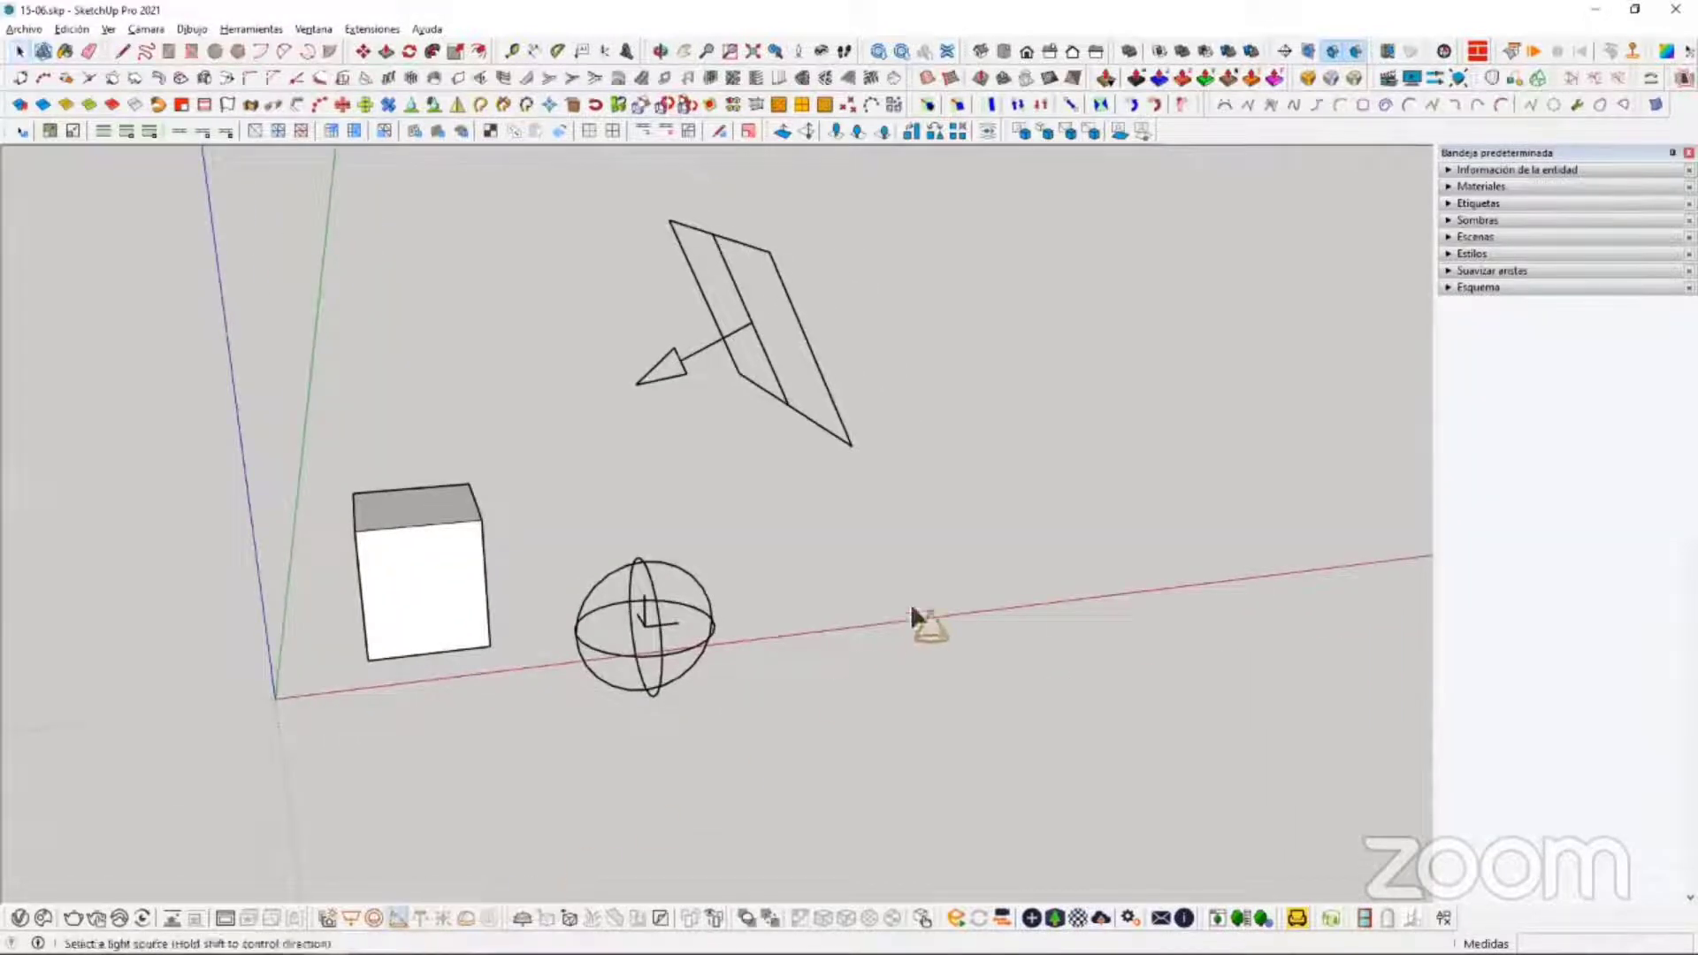
pyautogui.scroll(4, 912, 630)
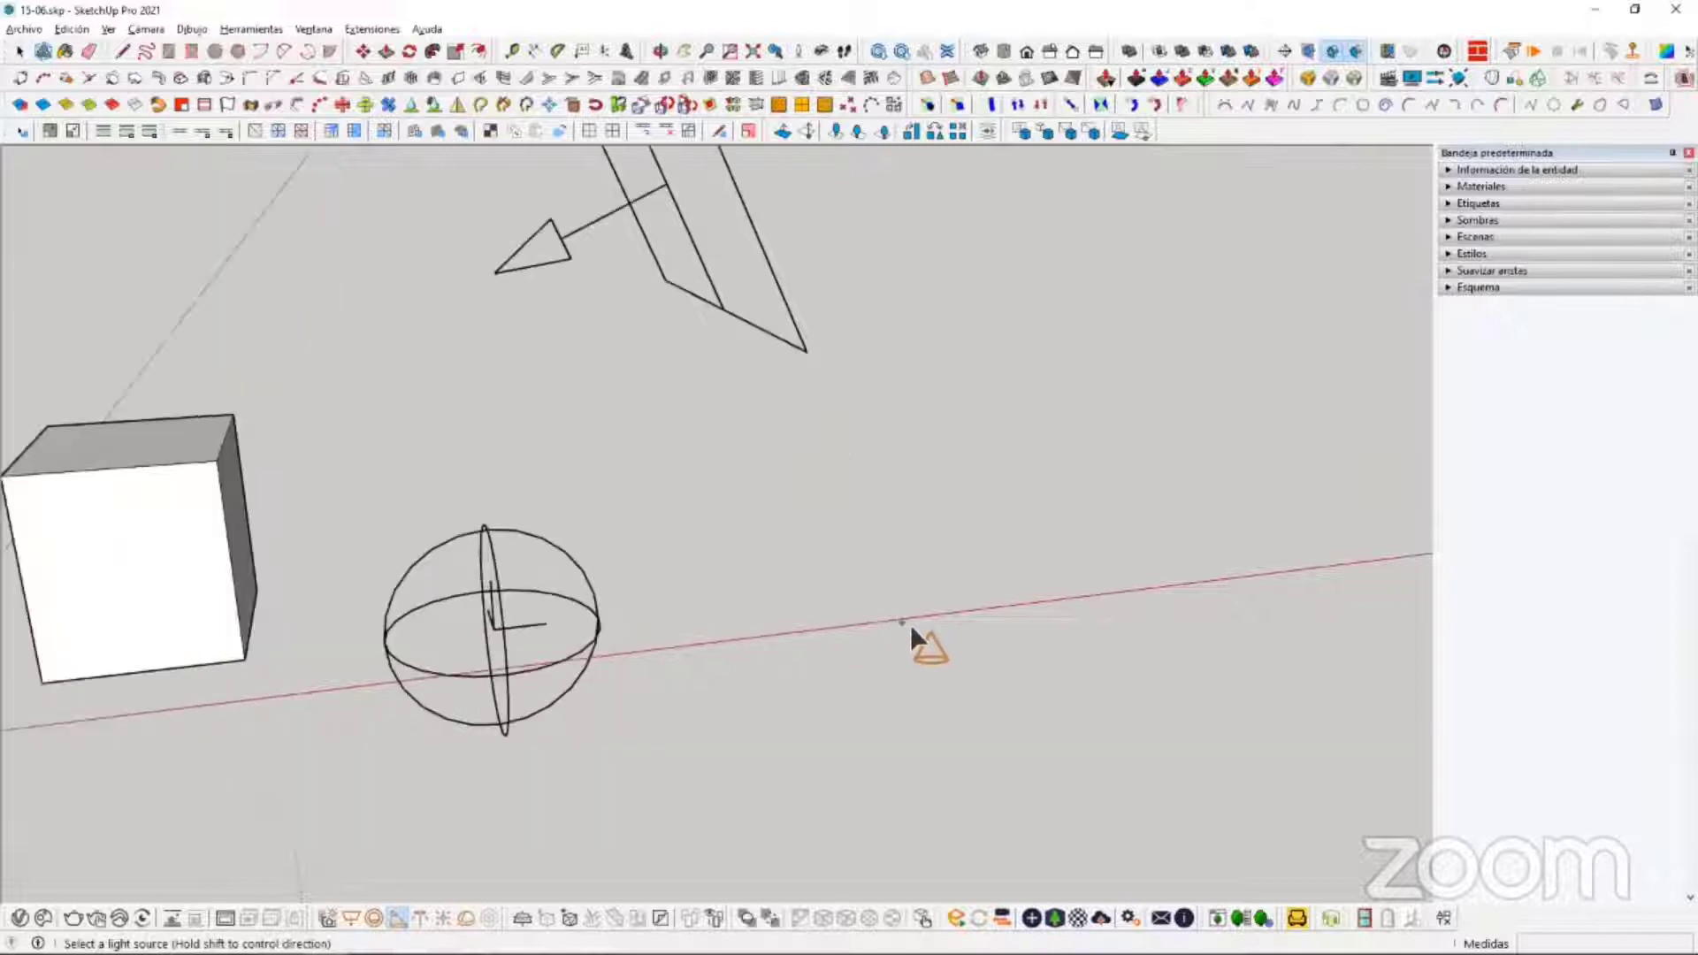
pyautogui.click(898, 621)
pyautogui.scroll(-5, 879, 614)
# Step: Scale the tiny spot light up uniformly to a size comparable with the sphere light, and stretch its cone taller
pyautogui.press('s')
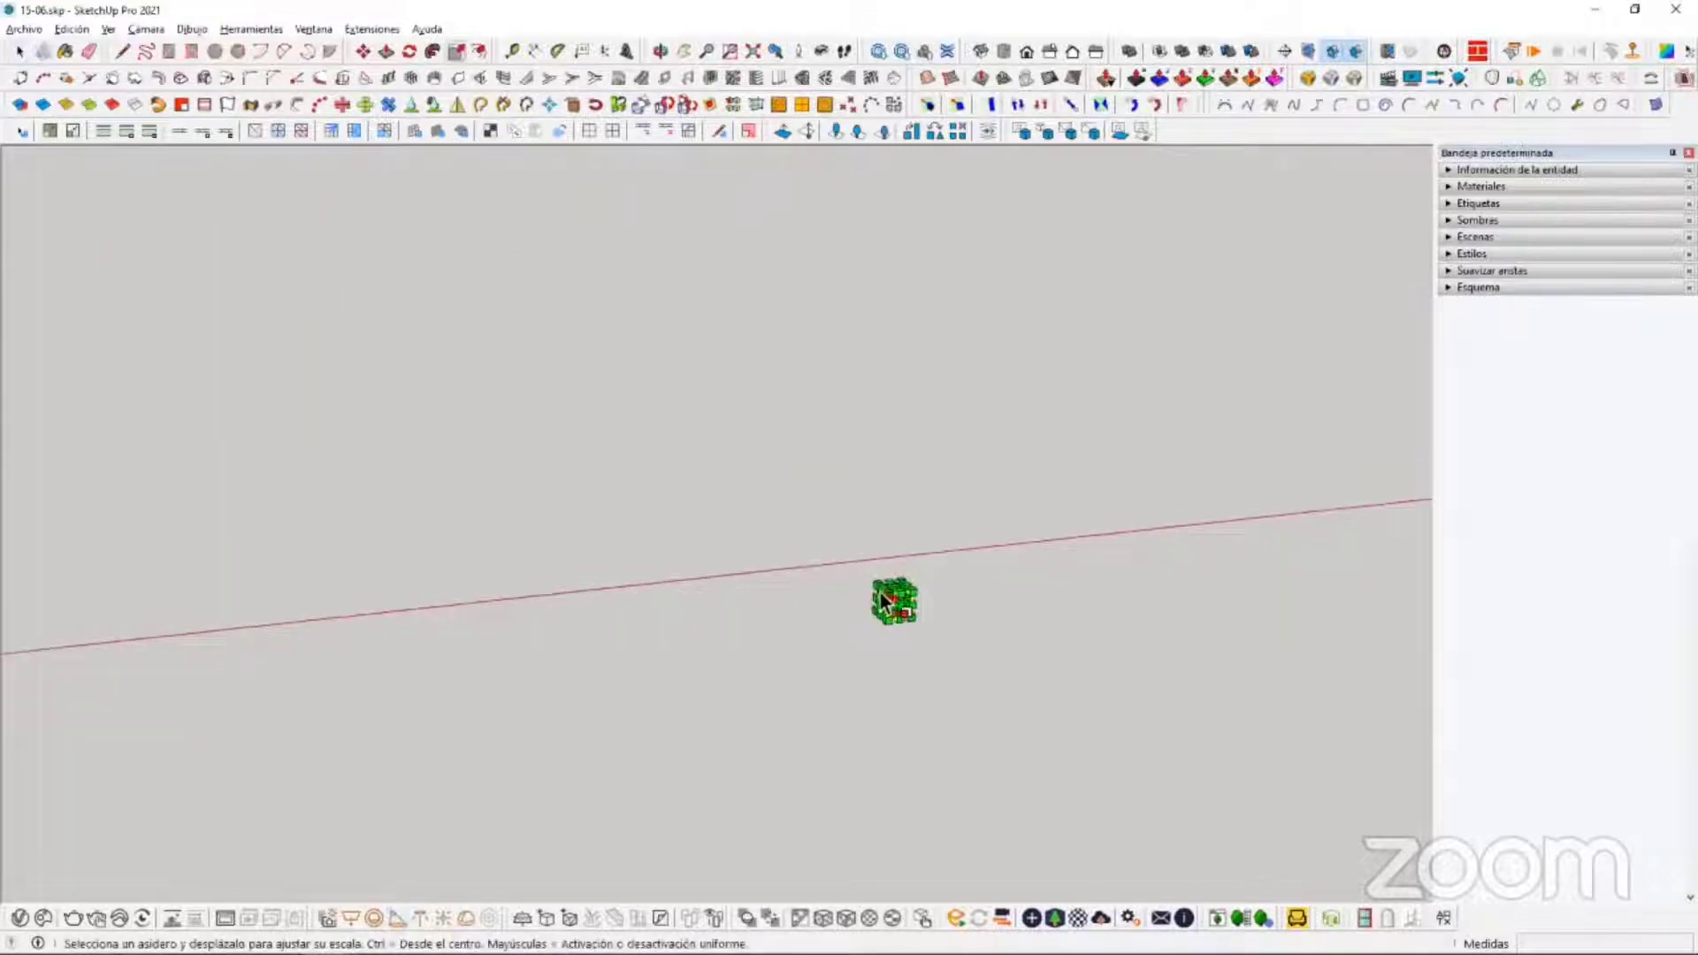
pyautogui.scroll(5, 871, 581)
pyautogui.scroll(-5, 425, 292)
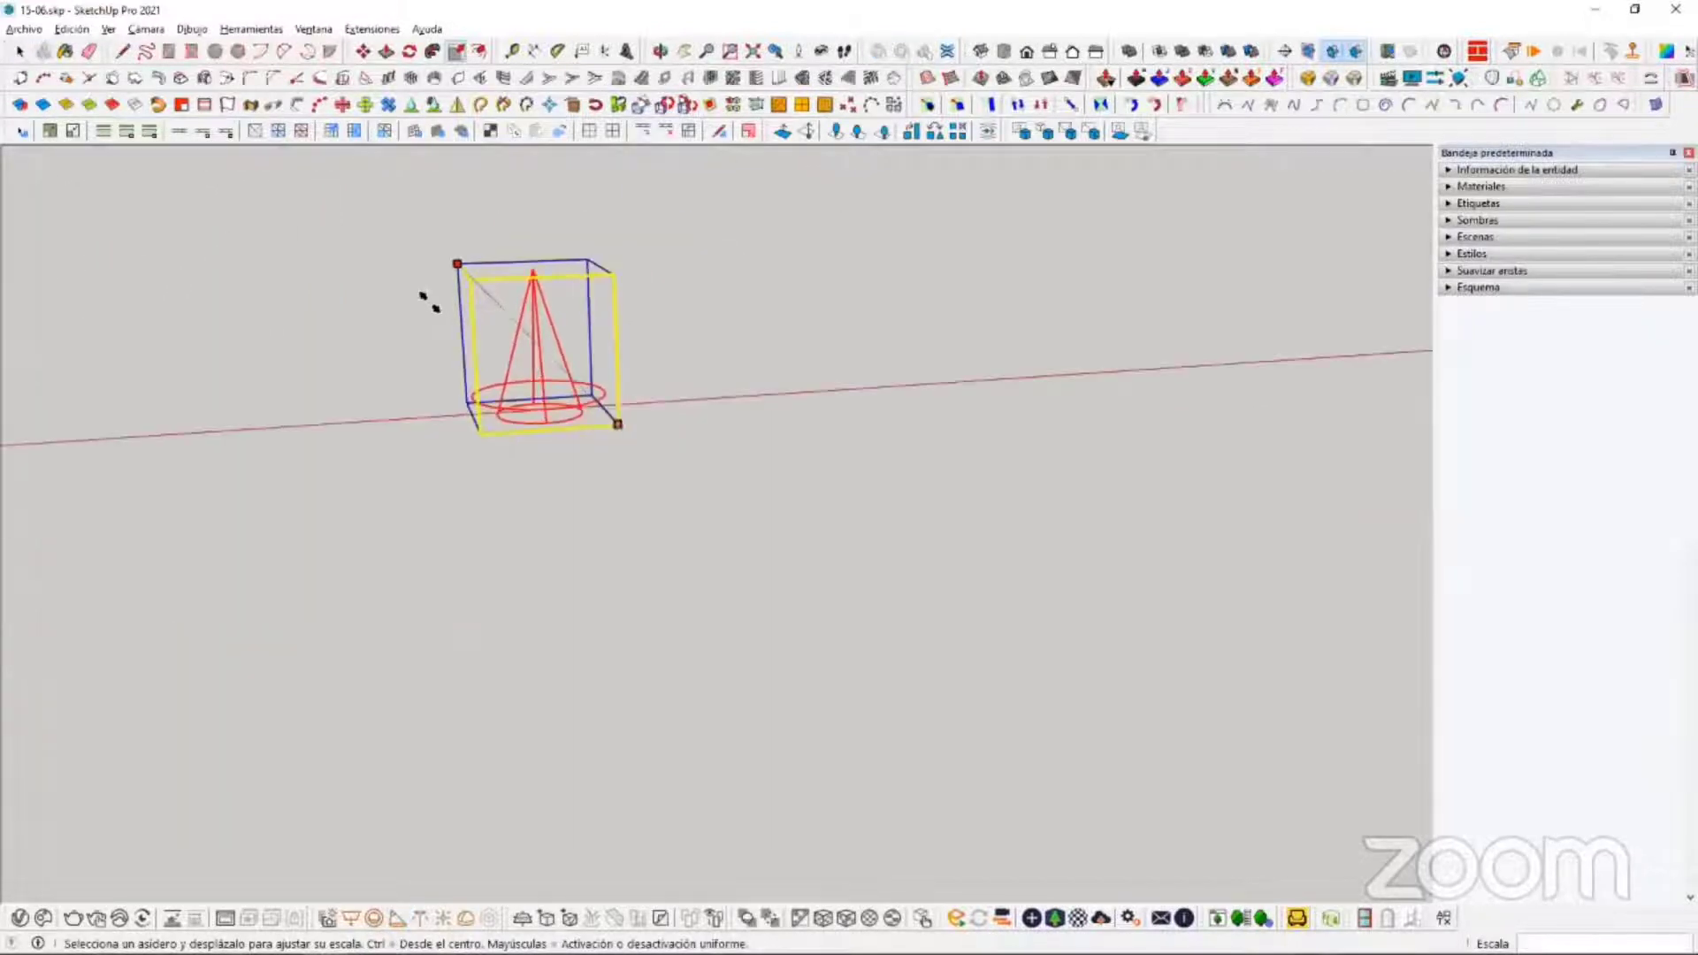
pyautogui.moveTo(424, 292); pyautogui.dragTo(770, 633, button='middle')
pyautogui.scroll(4, 725, 548)
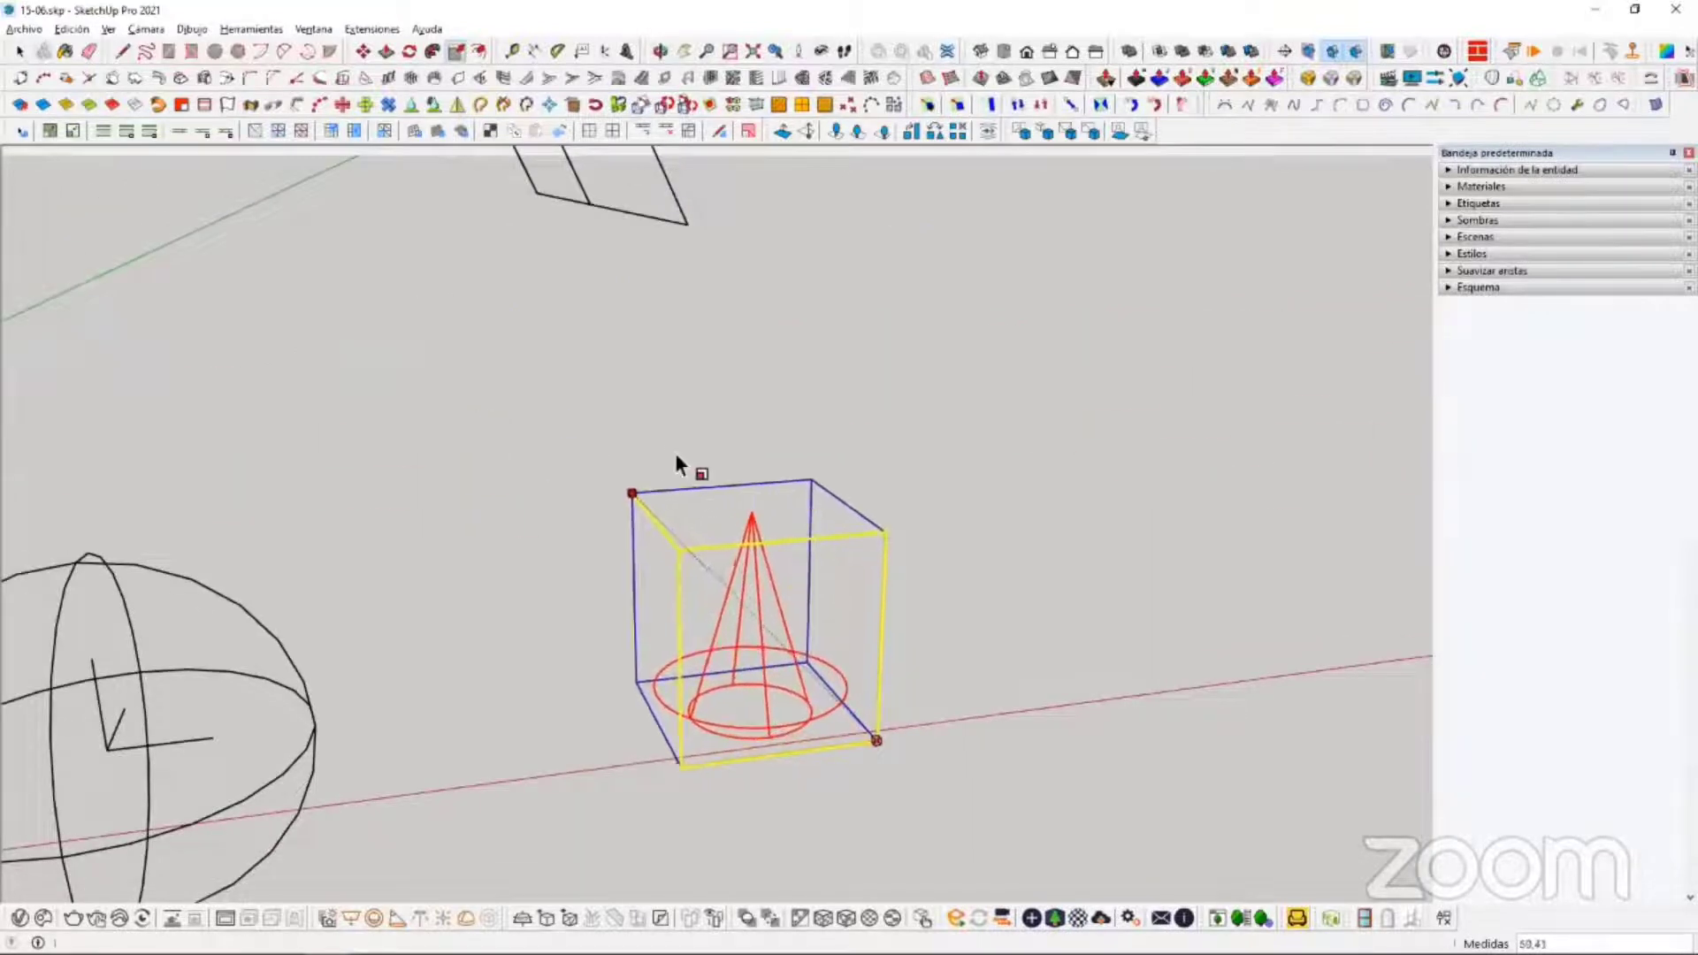
pyautogui.moveTo(724, 500); pyautogui.dragTo(728, 430)
pyautogui.scroll(-4, 729, 432)
pyautogui.keyDown('shift'); pyautogui.moveTo(959, 637); pyautogui.dragTo(989, 659, button='middle'); pyautogui.keyUp('shift')
# Step: Rotate the spot light onto its side so that its cone opens toward the sphere light and the box
pyautogui.press('space')
pyautogui.scroll(2, 964, 637)
pyautogui.press('q')
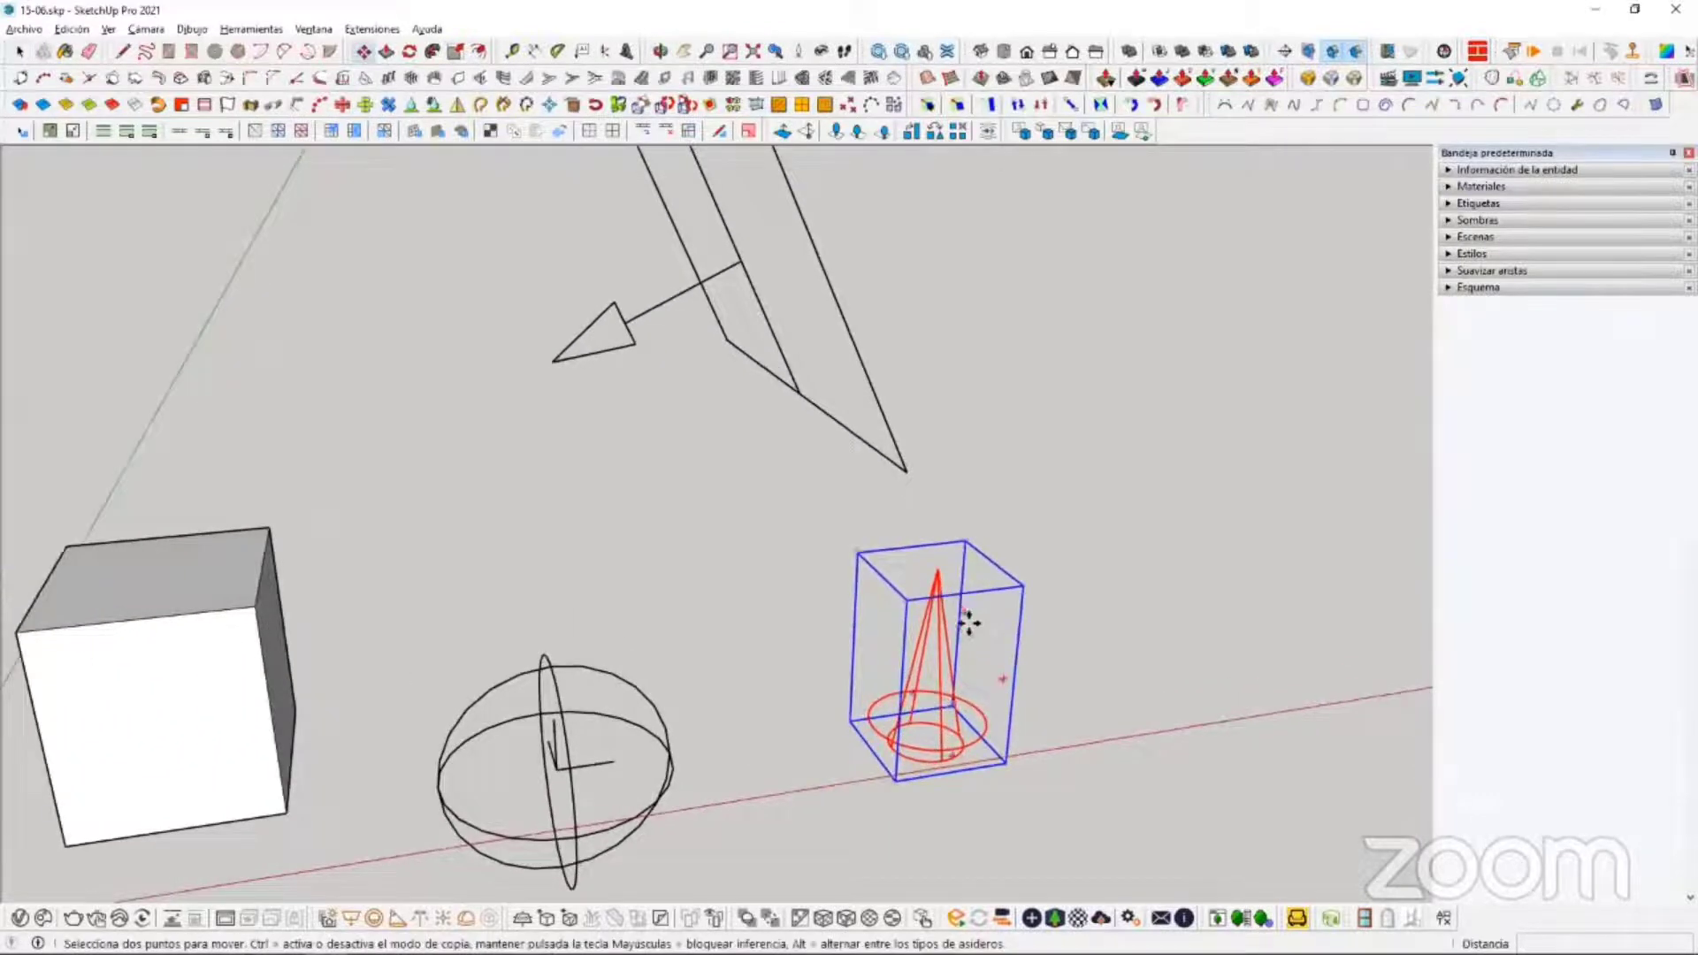
pyautogui.click(1092, 668)
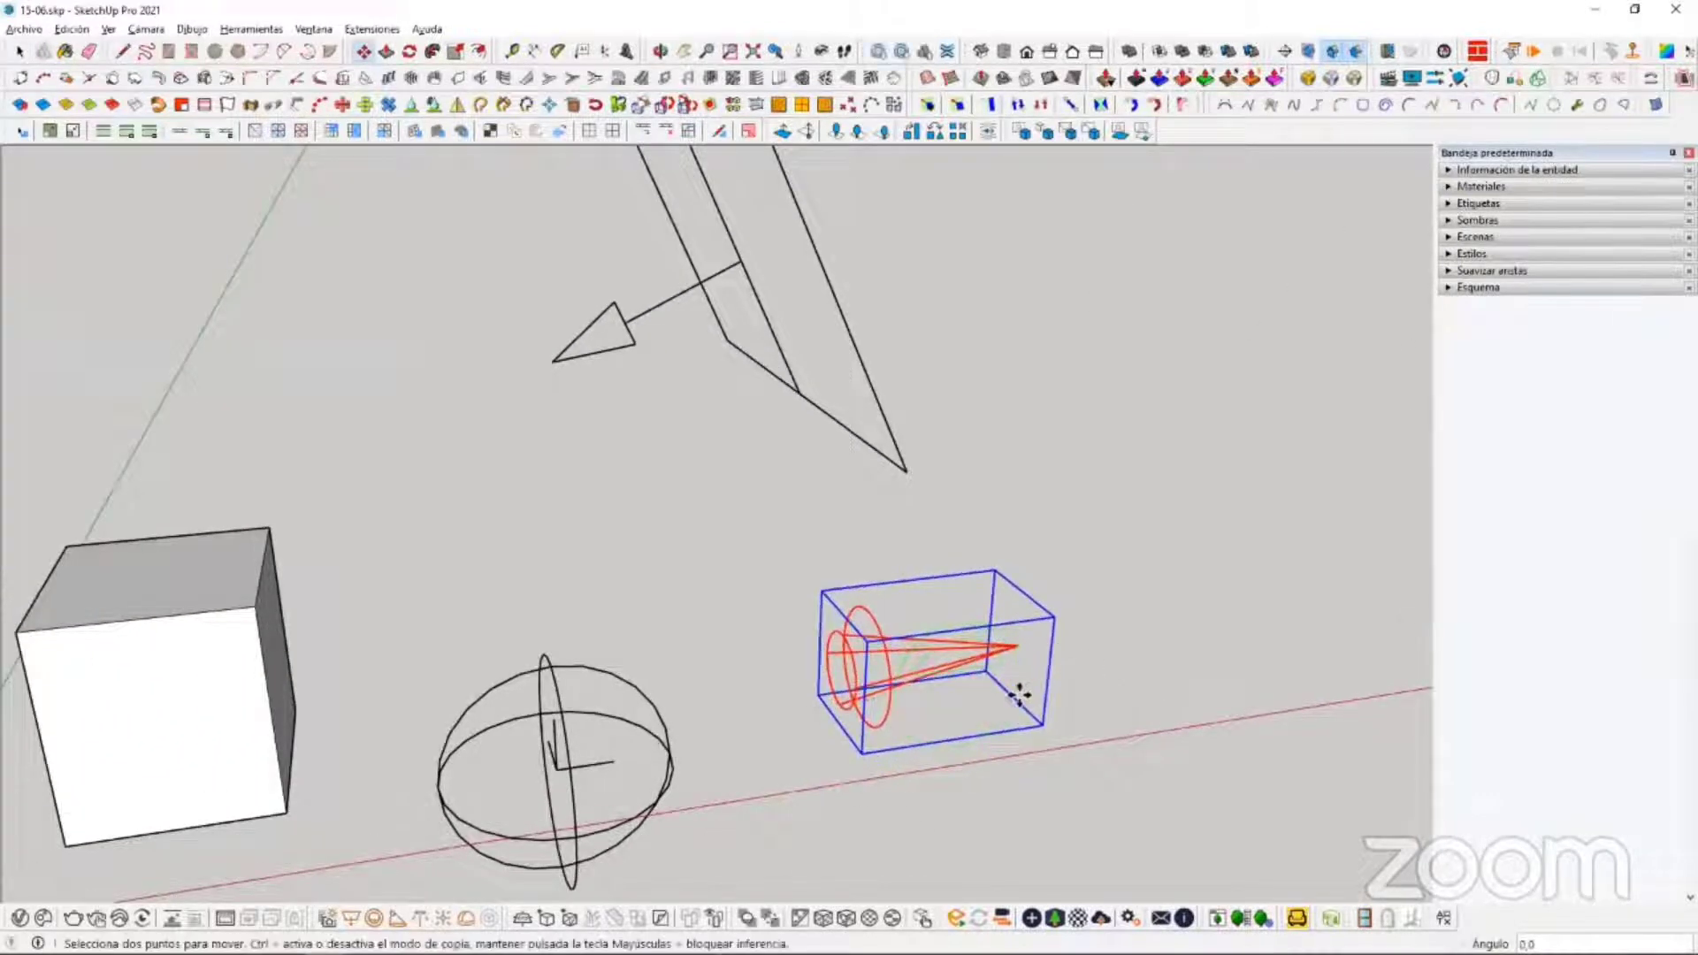
pyautogui.press('space')
pyautogui.scroll(2, 1095, 672)
pyautogui.click(1094, 672)
pyautogui.scroll(2, 1062, 662)
# Step: Review the placed lights from several angles along with the IES, omni and mesh light tools
pyautogui.moveTo(1048, 655); pyautogui.dragTo(491, 622, button='middle')
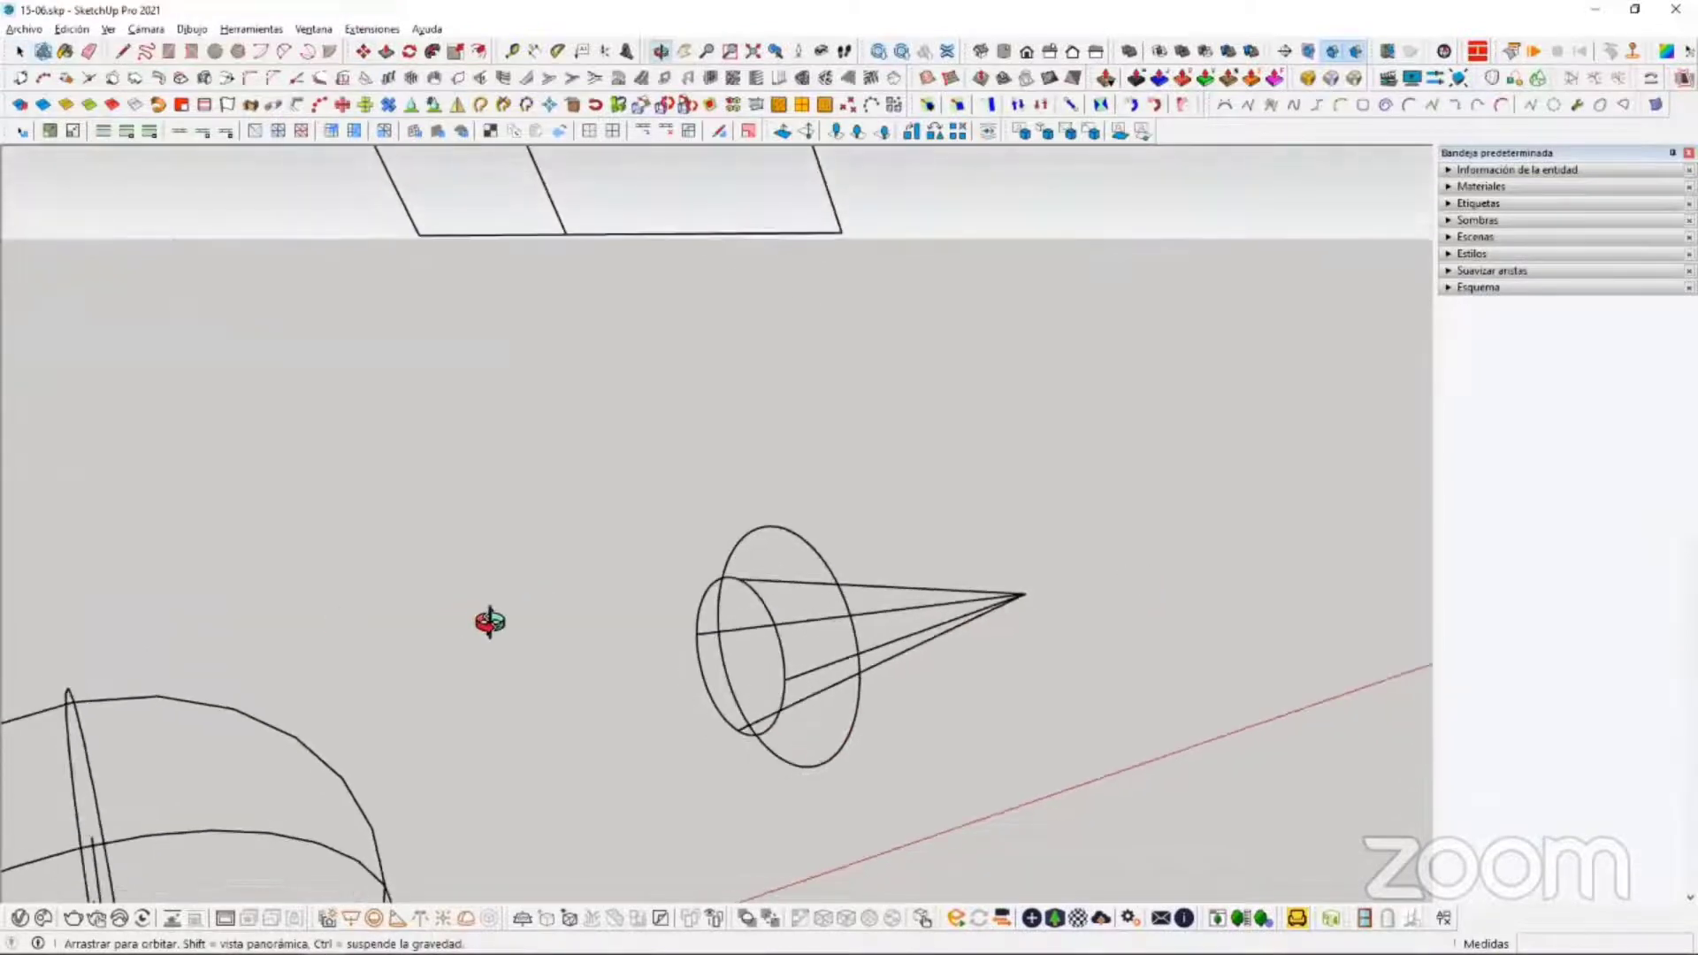
pyautogui.scroll(-3, 768, 655)
pyautogui.moveTo(720, 652); pyautogui.dragTo(644, 812, button='middle')
pyautogui.moveTo(512, 890); pyautogui.dragTo(416, 894, button='middle')
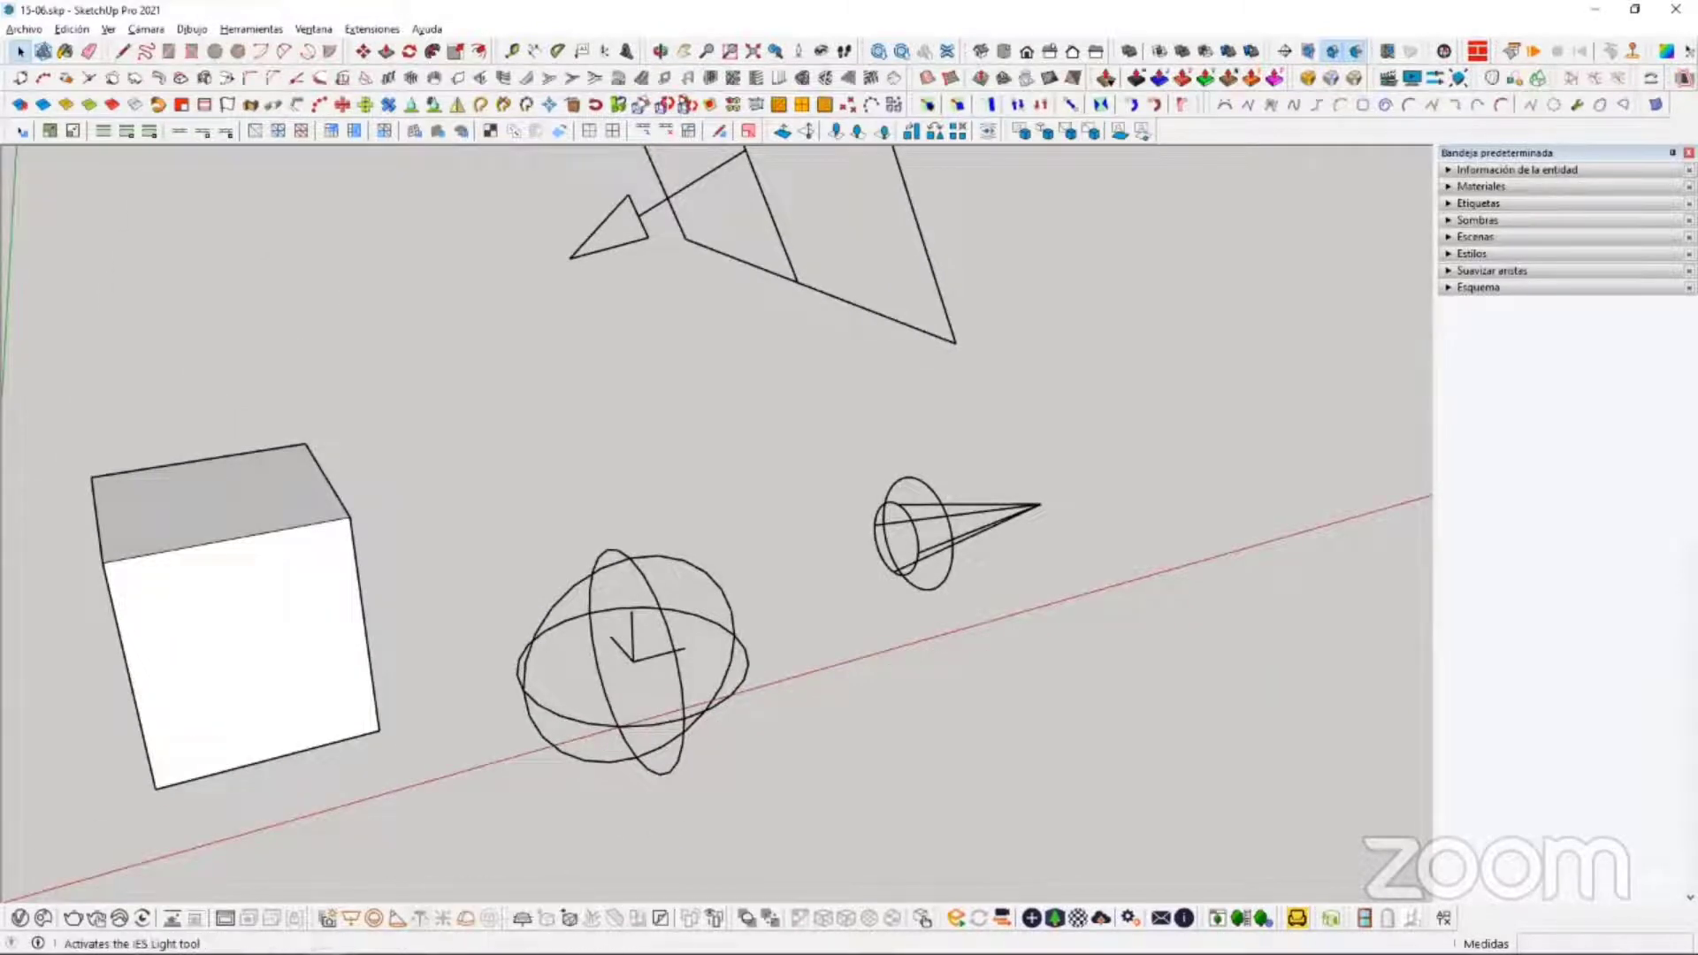
pyautogui.moveTo(778, 672); pyautogui.dragTo(395, 885, button='middle')
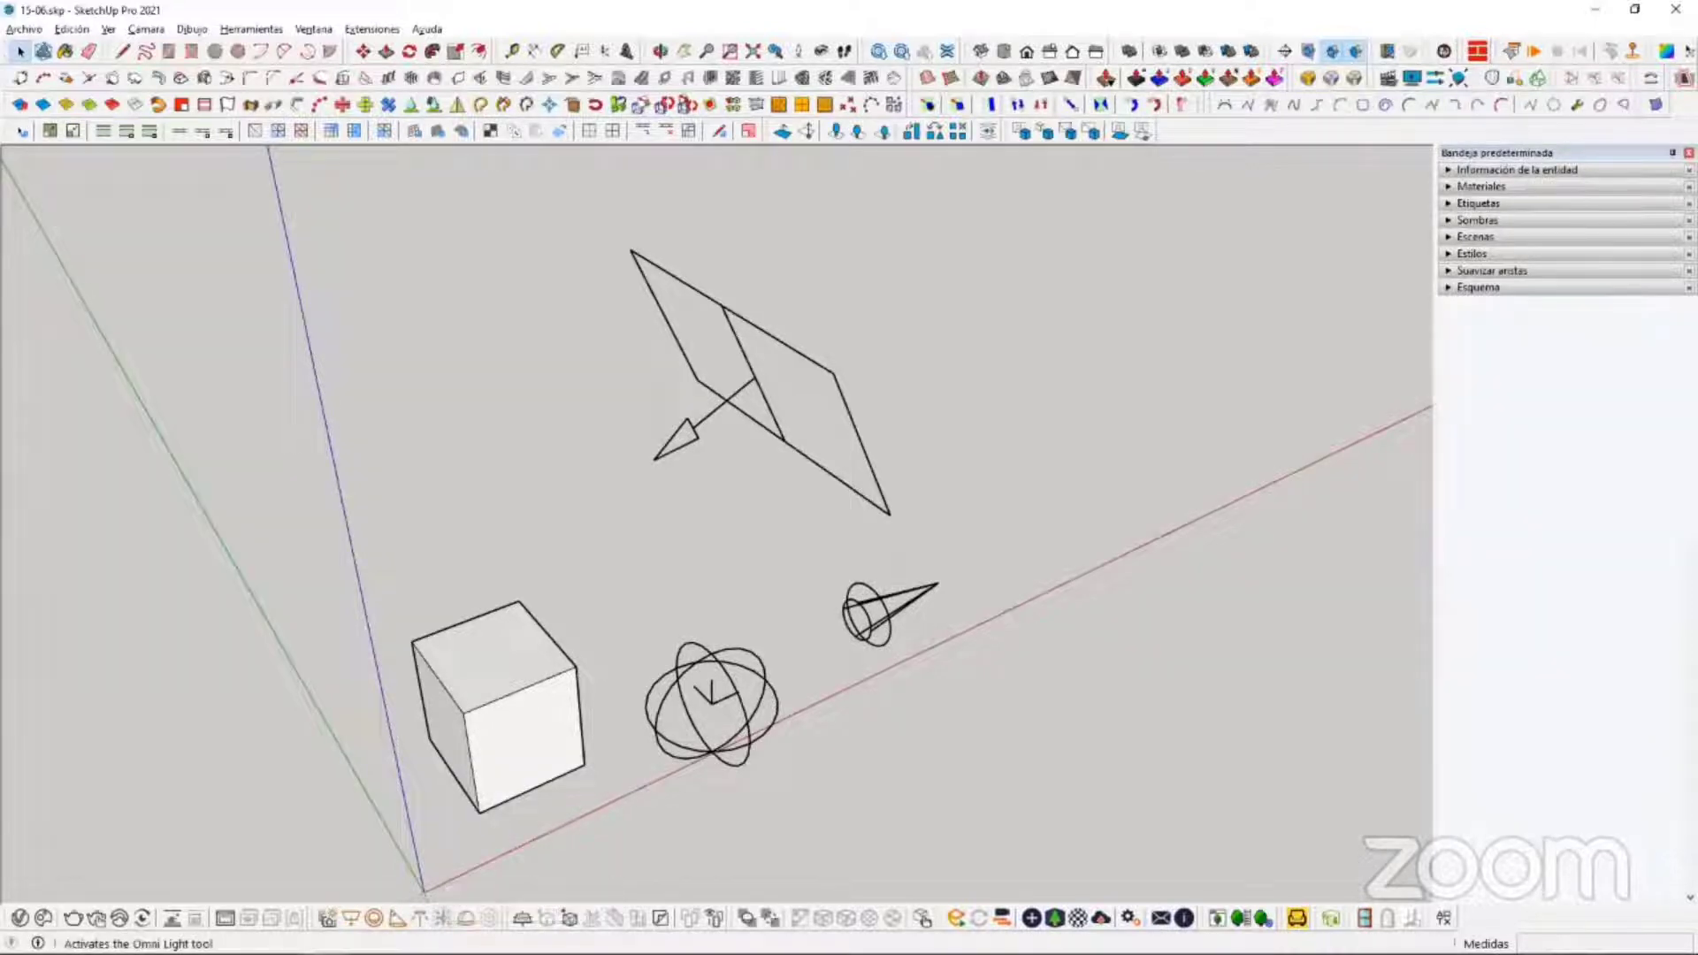
pyautogui.moveTo(920, 672); pyautogui.dragTo(880, 788, button='middle')
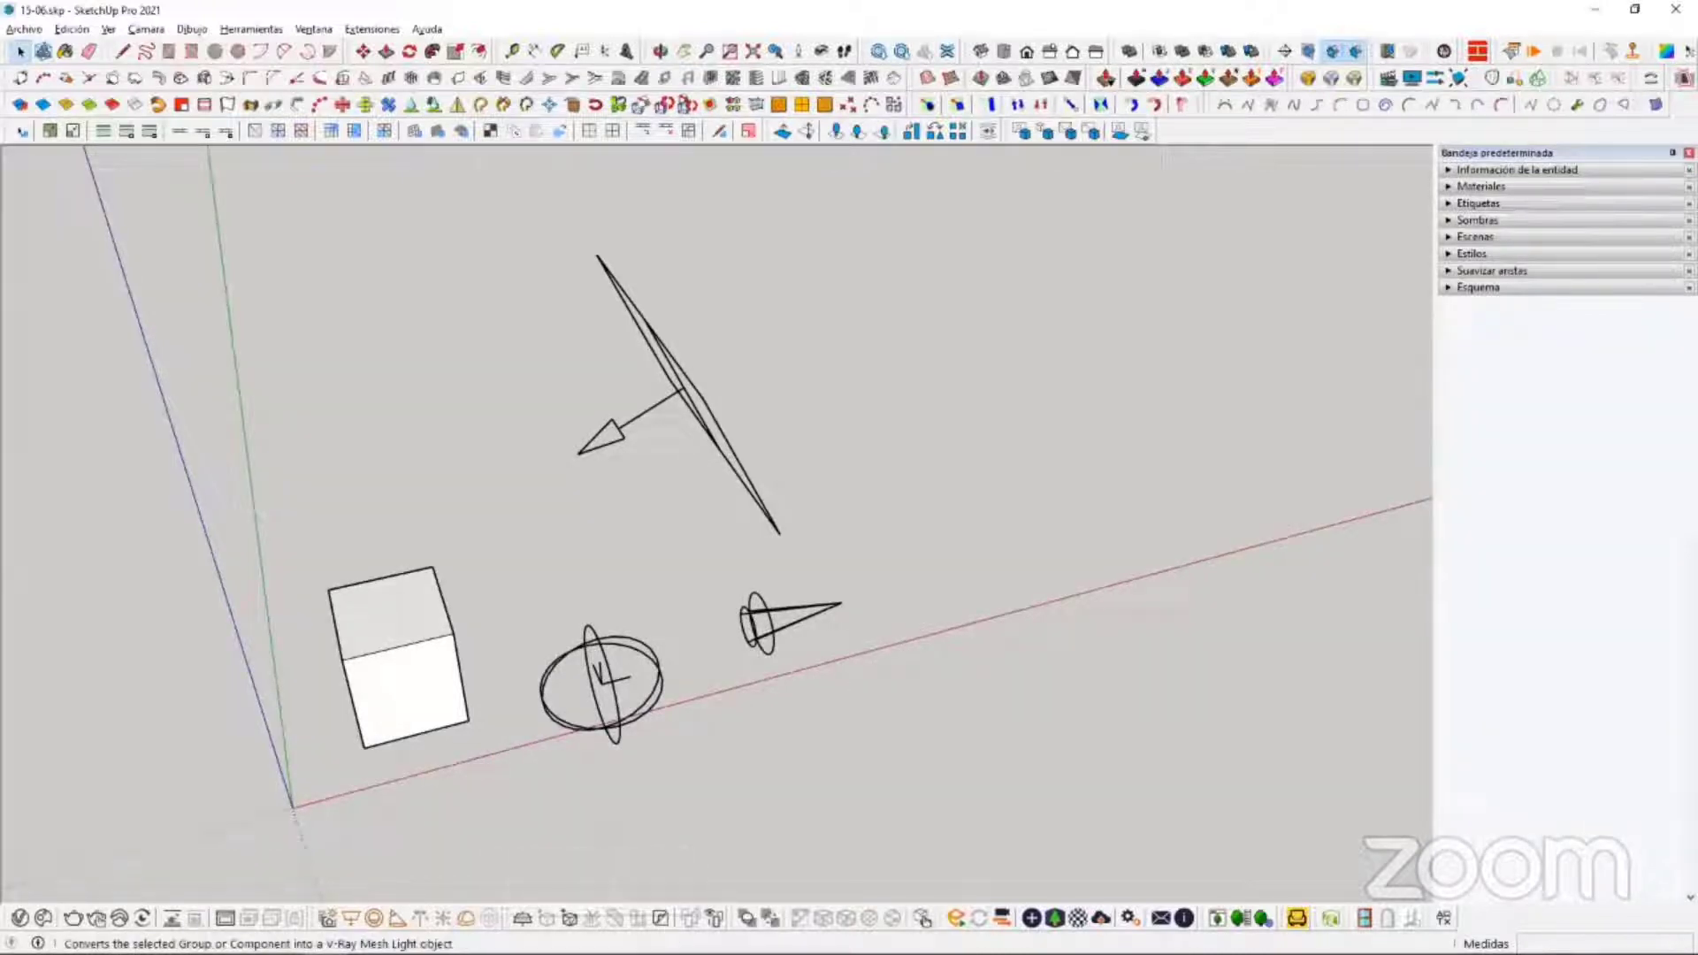
pyautogui.moveTo(635, 704); pyautogui.dragTo(821, 660, button='middle')
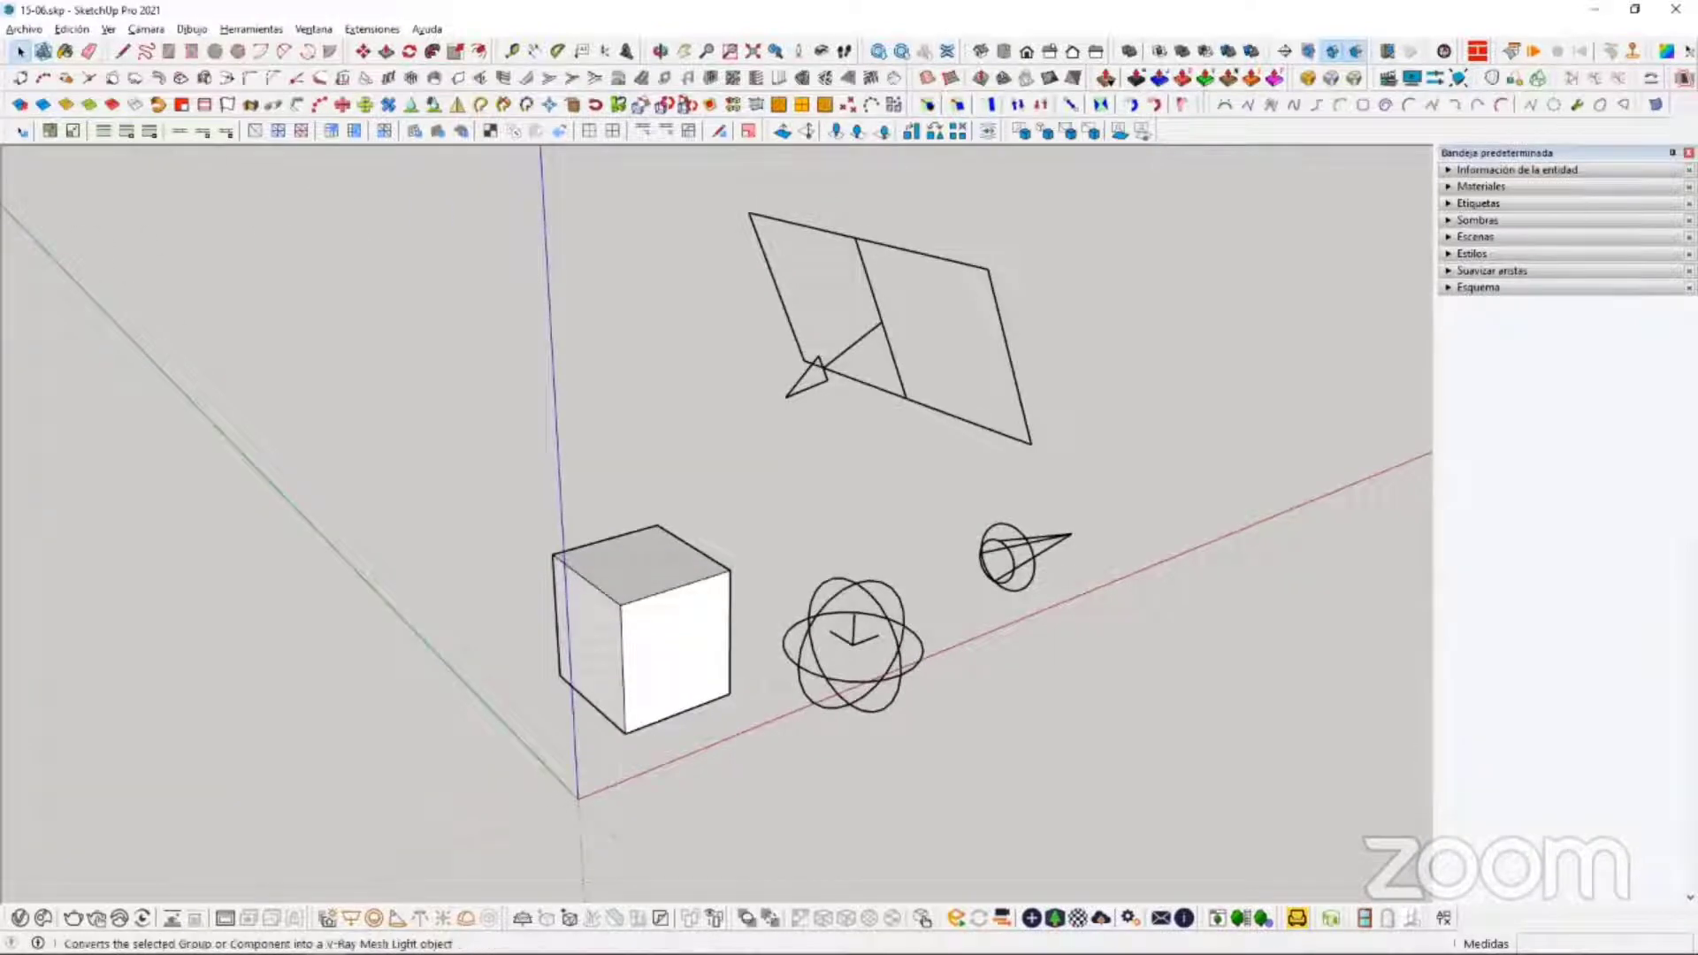
pyautogui.keyDown('shift'); pyautogui.moveTo(704, 619); pyautogui.dragTo(501, 877, button='middle'); pyautogui.keyUp('shift')
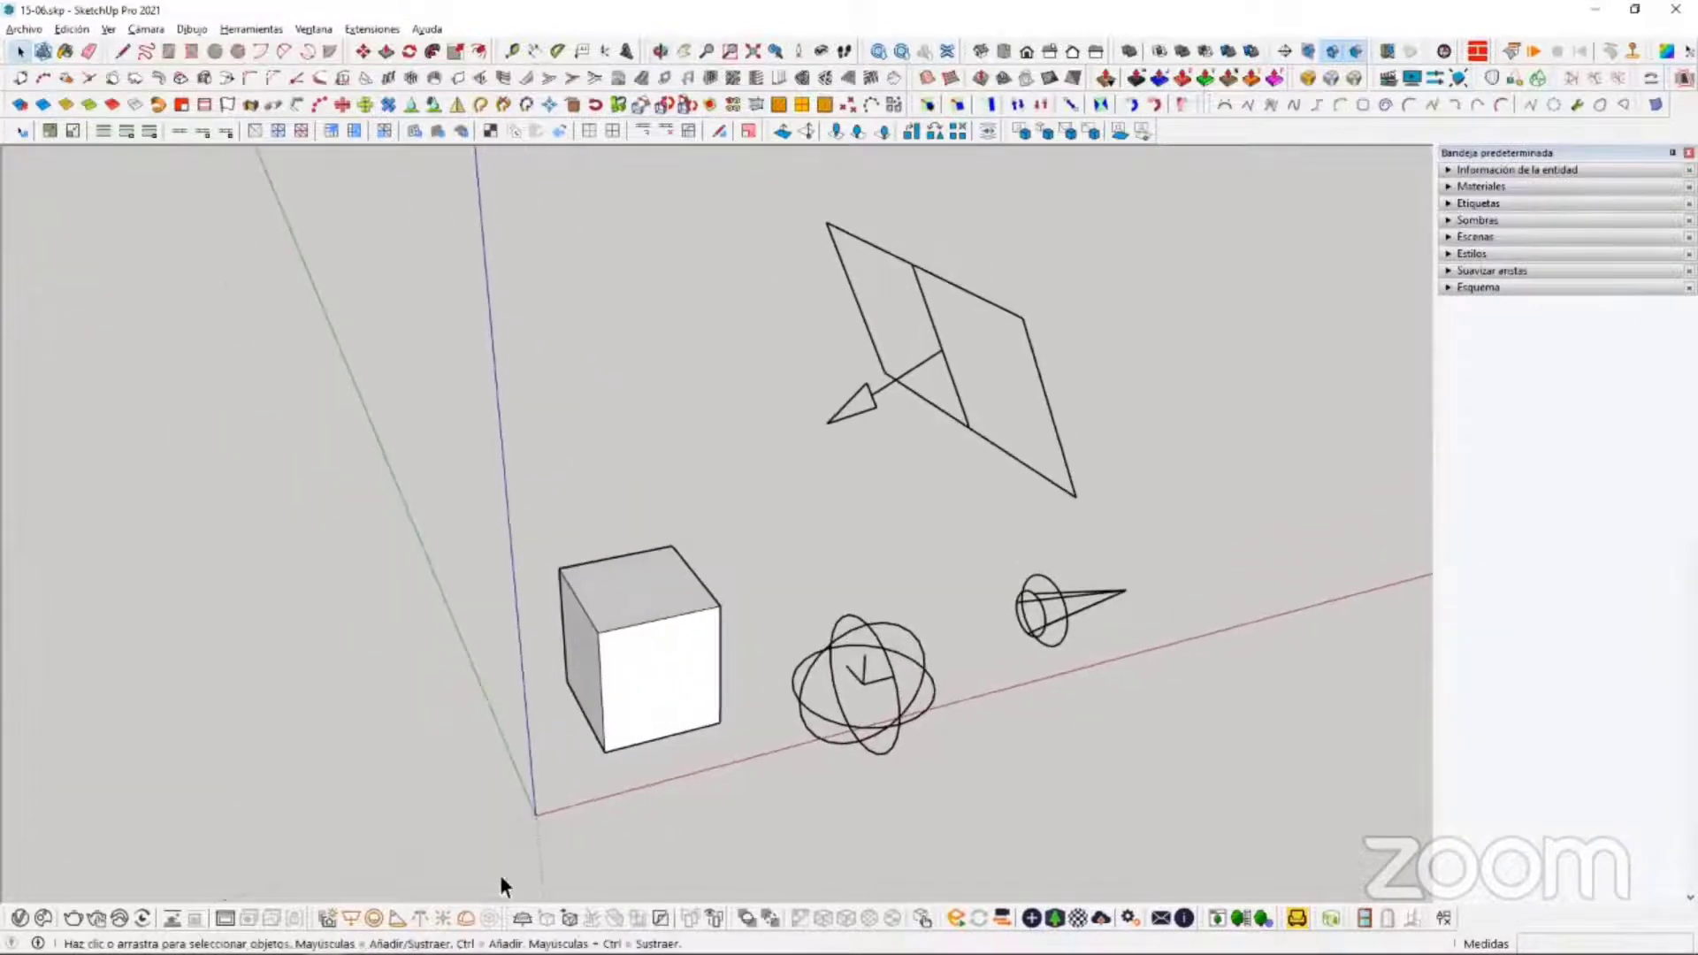
# Step: Select the box and examine it from several angles as a candidate for mesh light conversion
pyautogui.moveTo(617, 735); pyautogui.dragTo(621, 712)
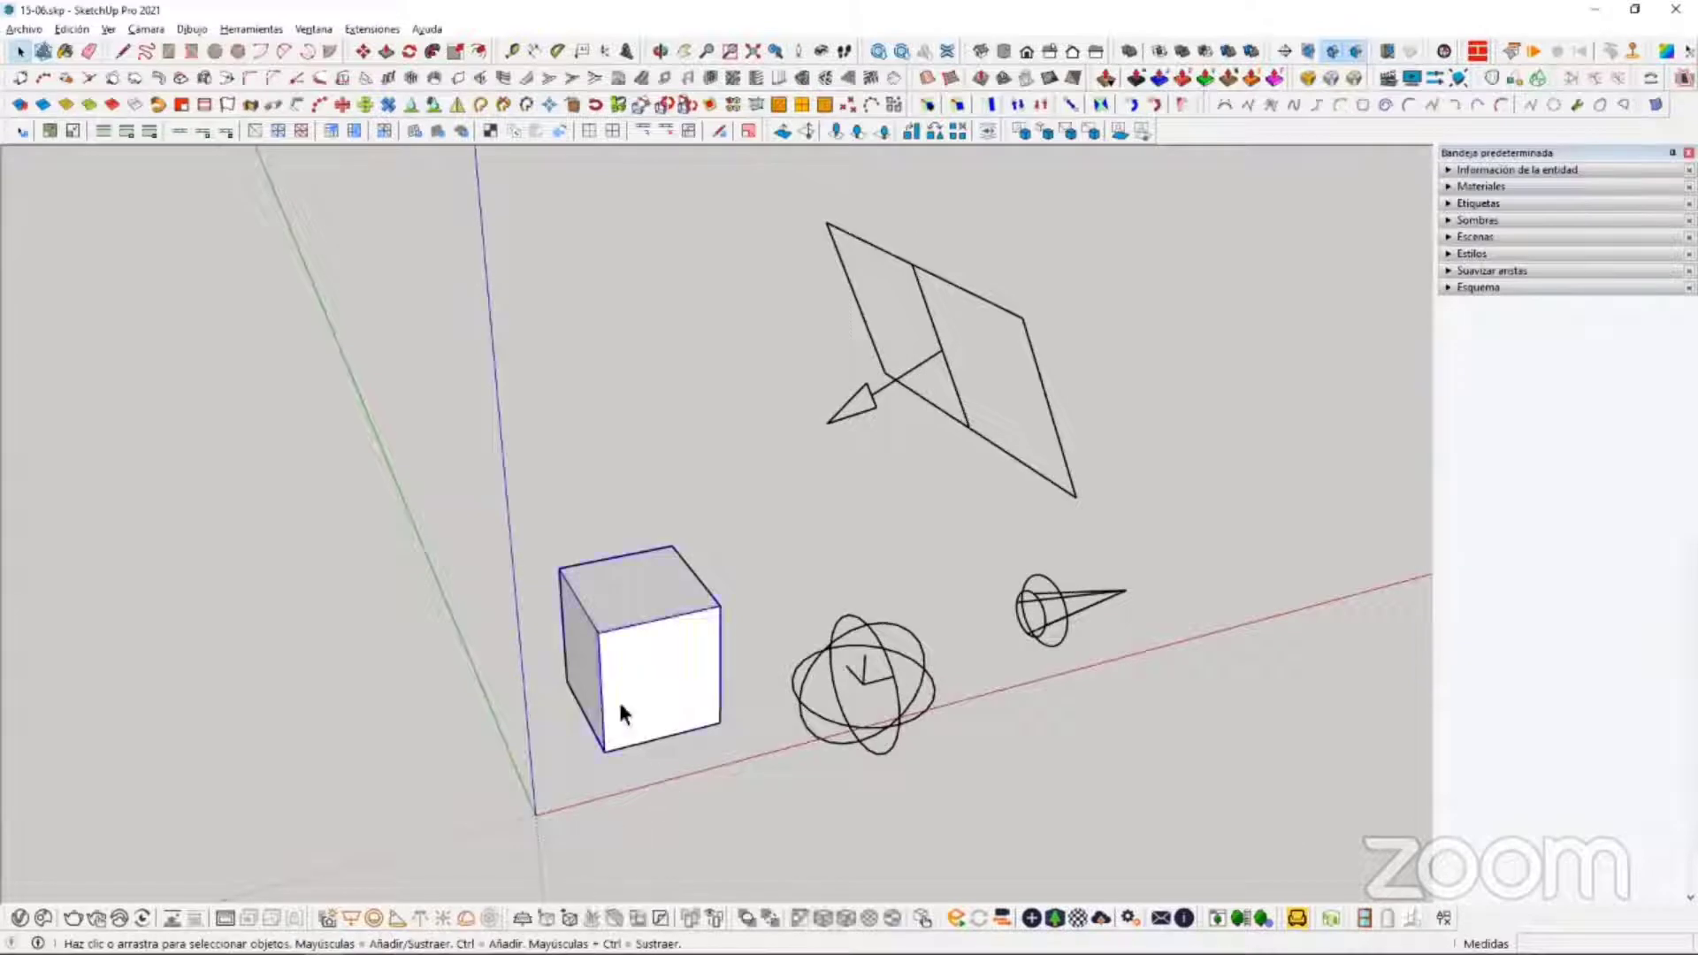
pyautogui.scroll(2, 672, 677)
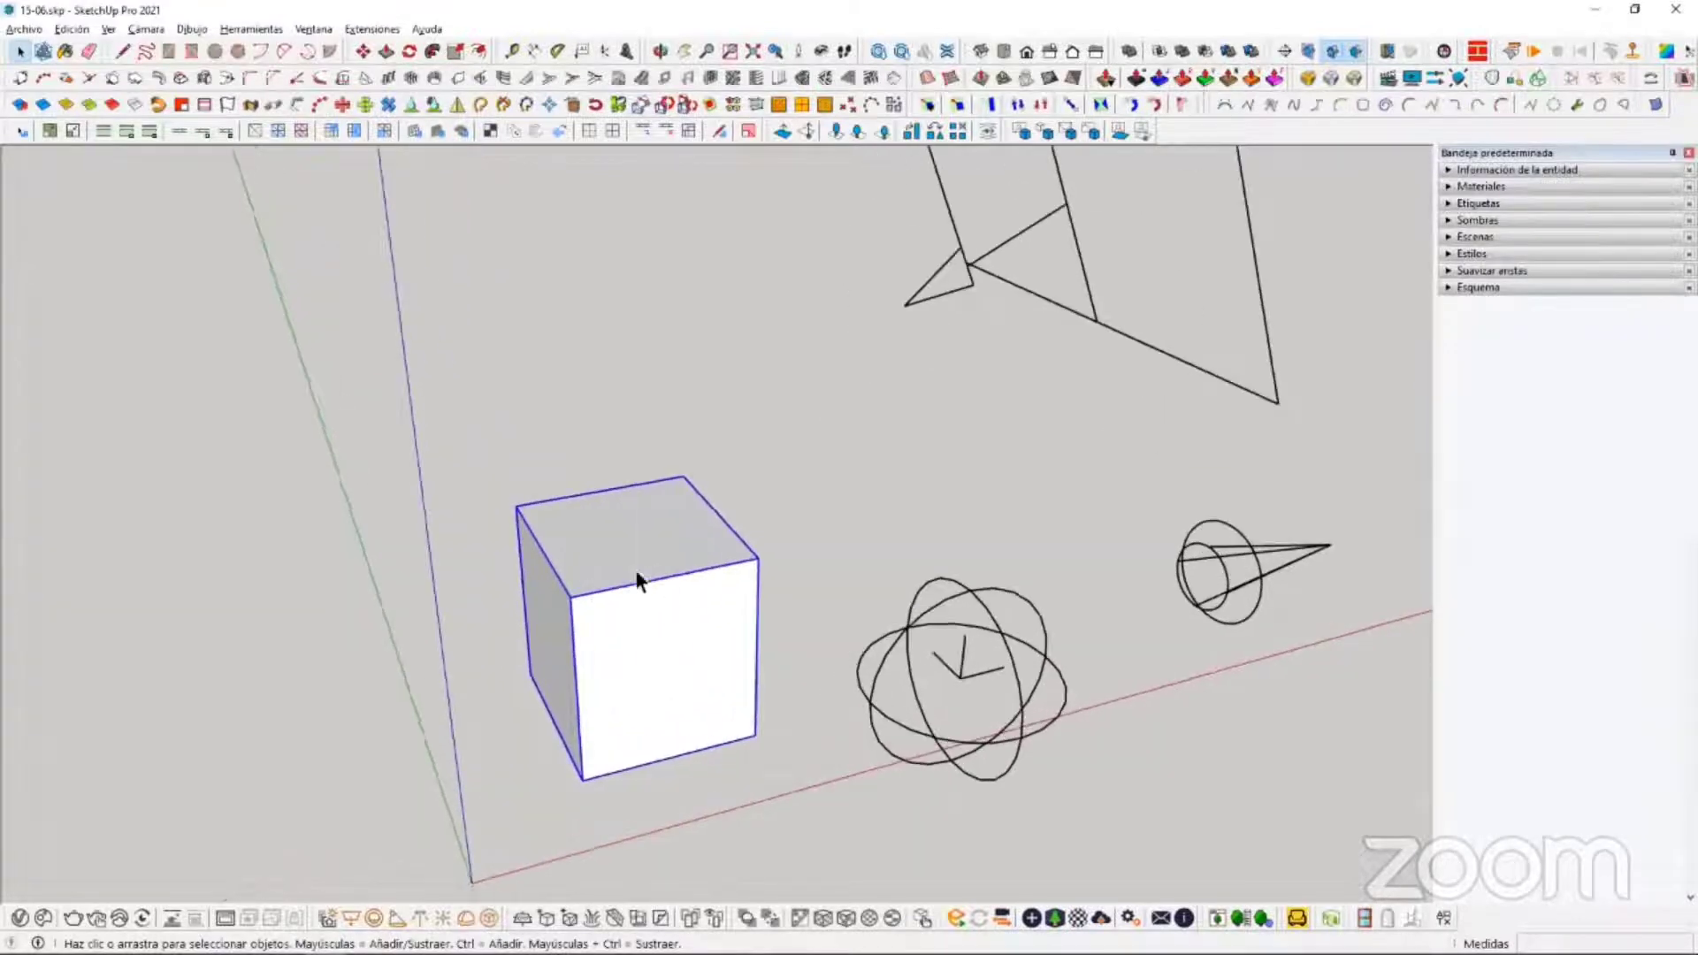
pyautogui.scroll(-2, 677, 690)
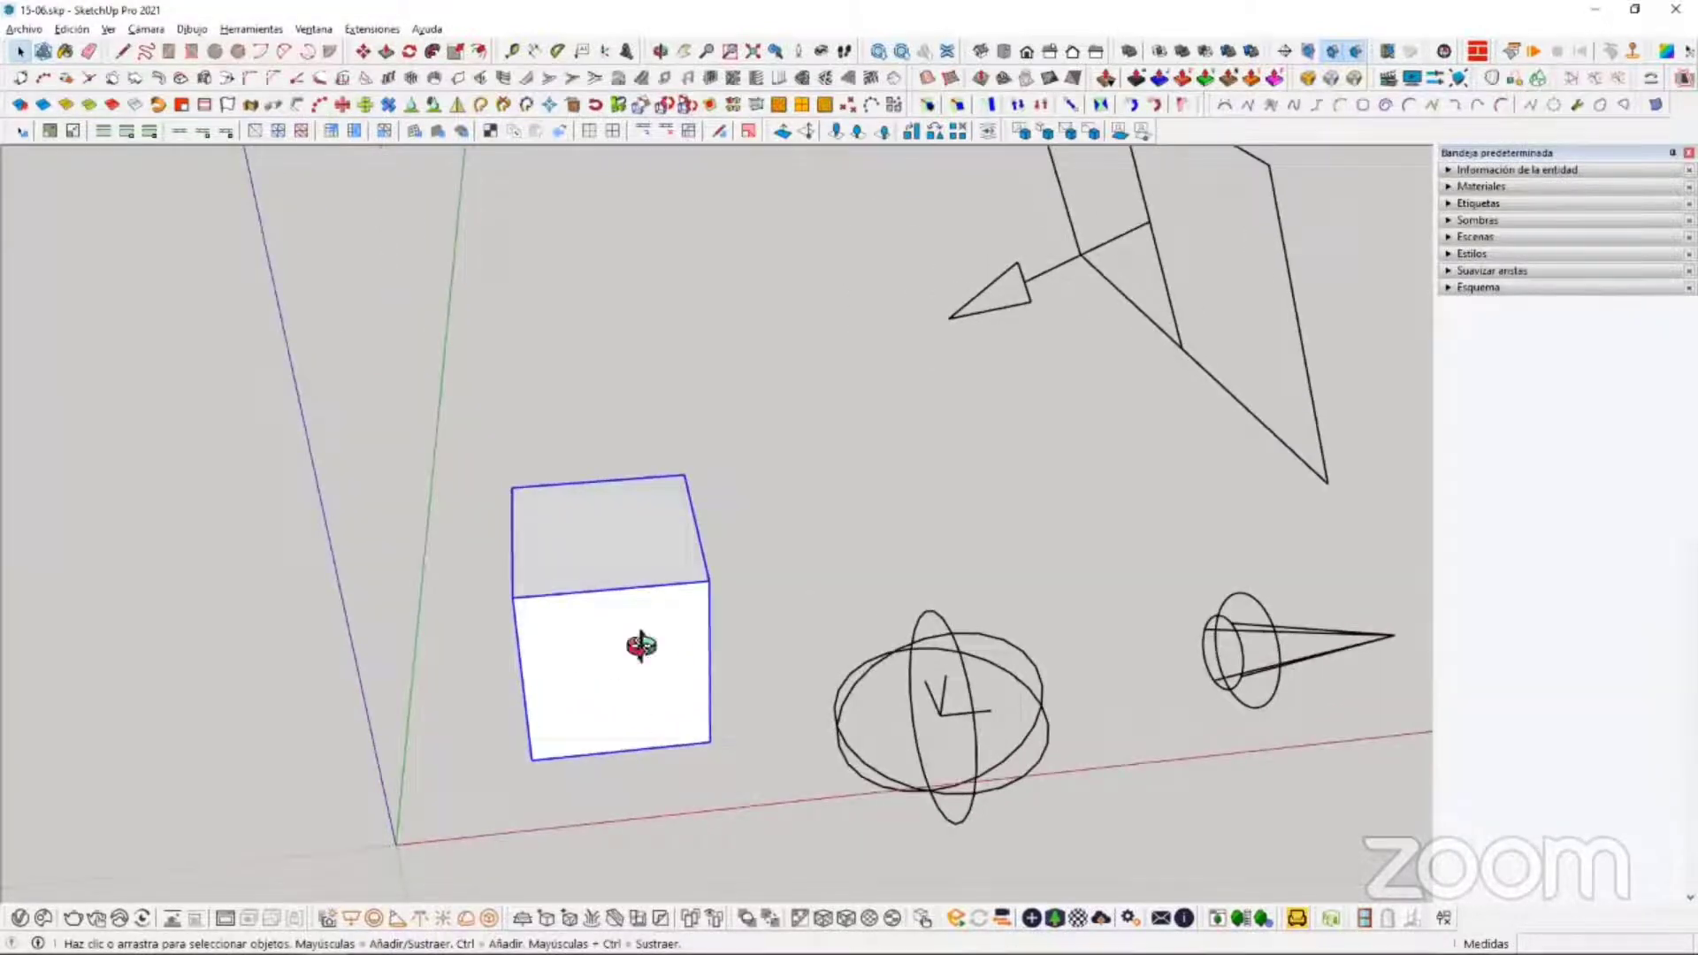
pyautogui.moveTo(652, 645); pyautogui.dragTo(534, 867, button='middle')
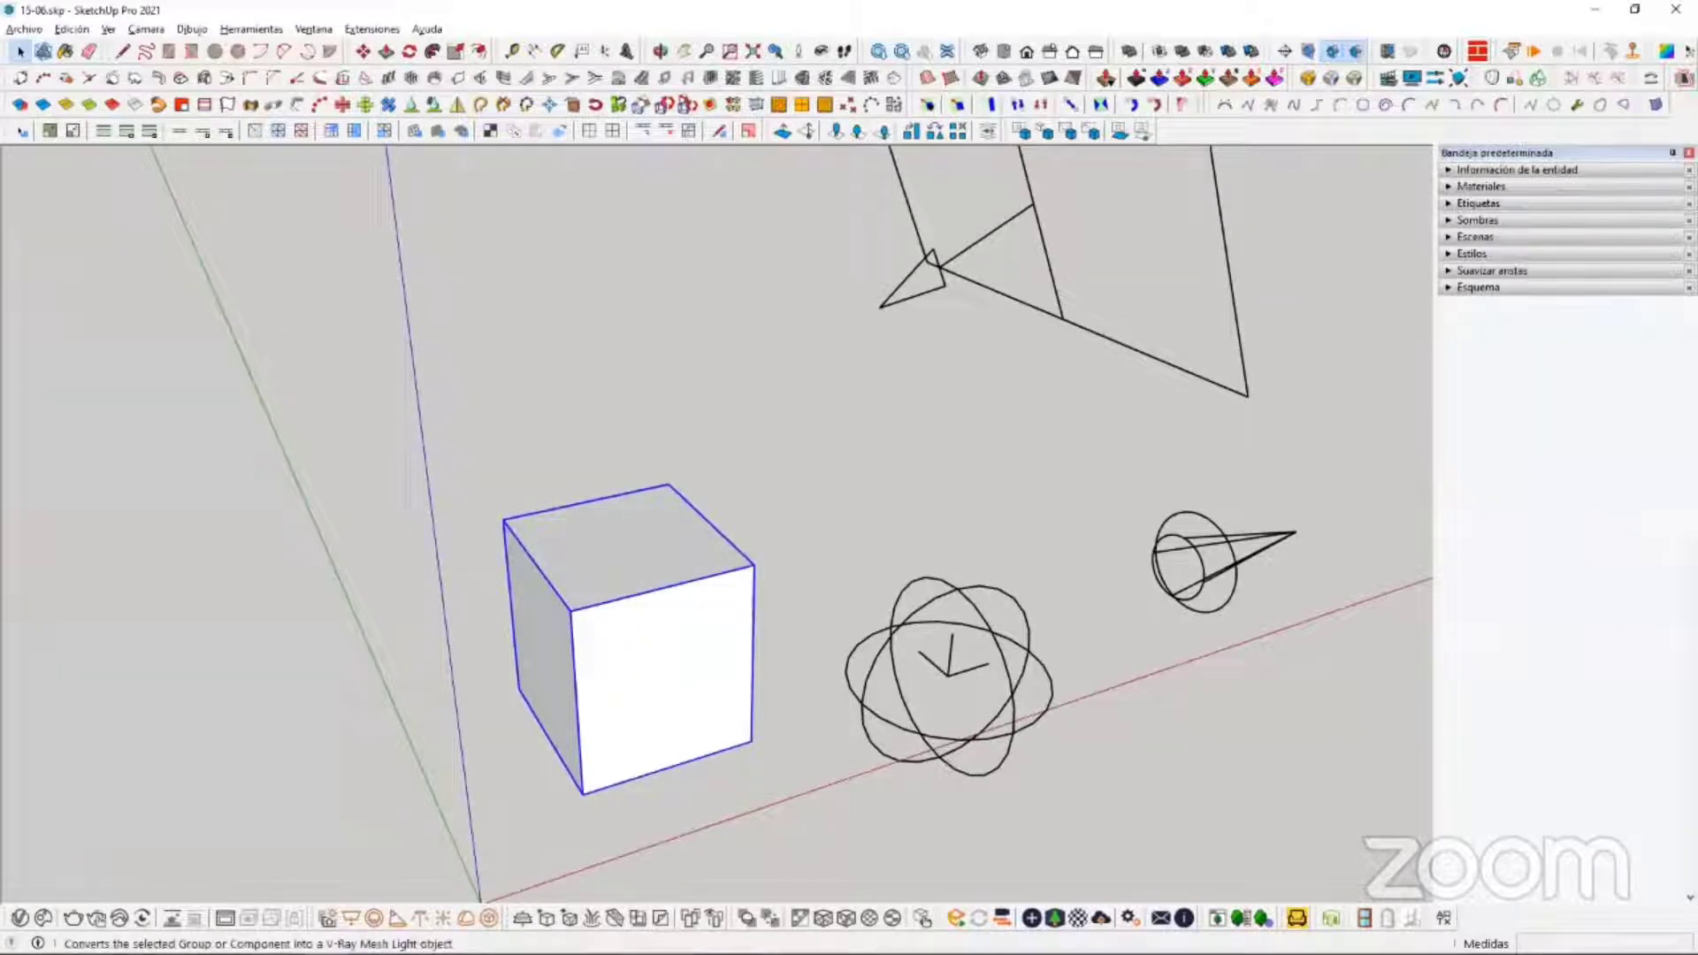
pyautogui.scroll(-1, 699, 562)
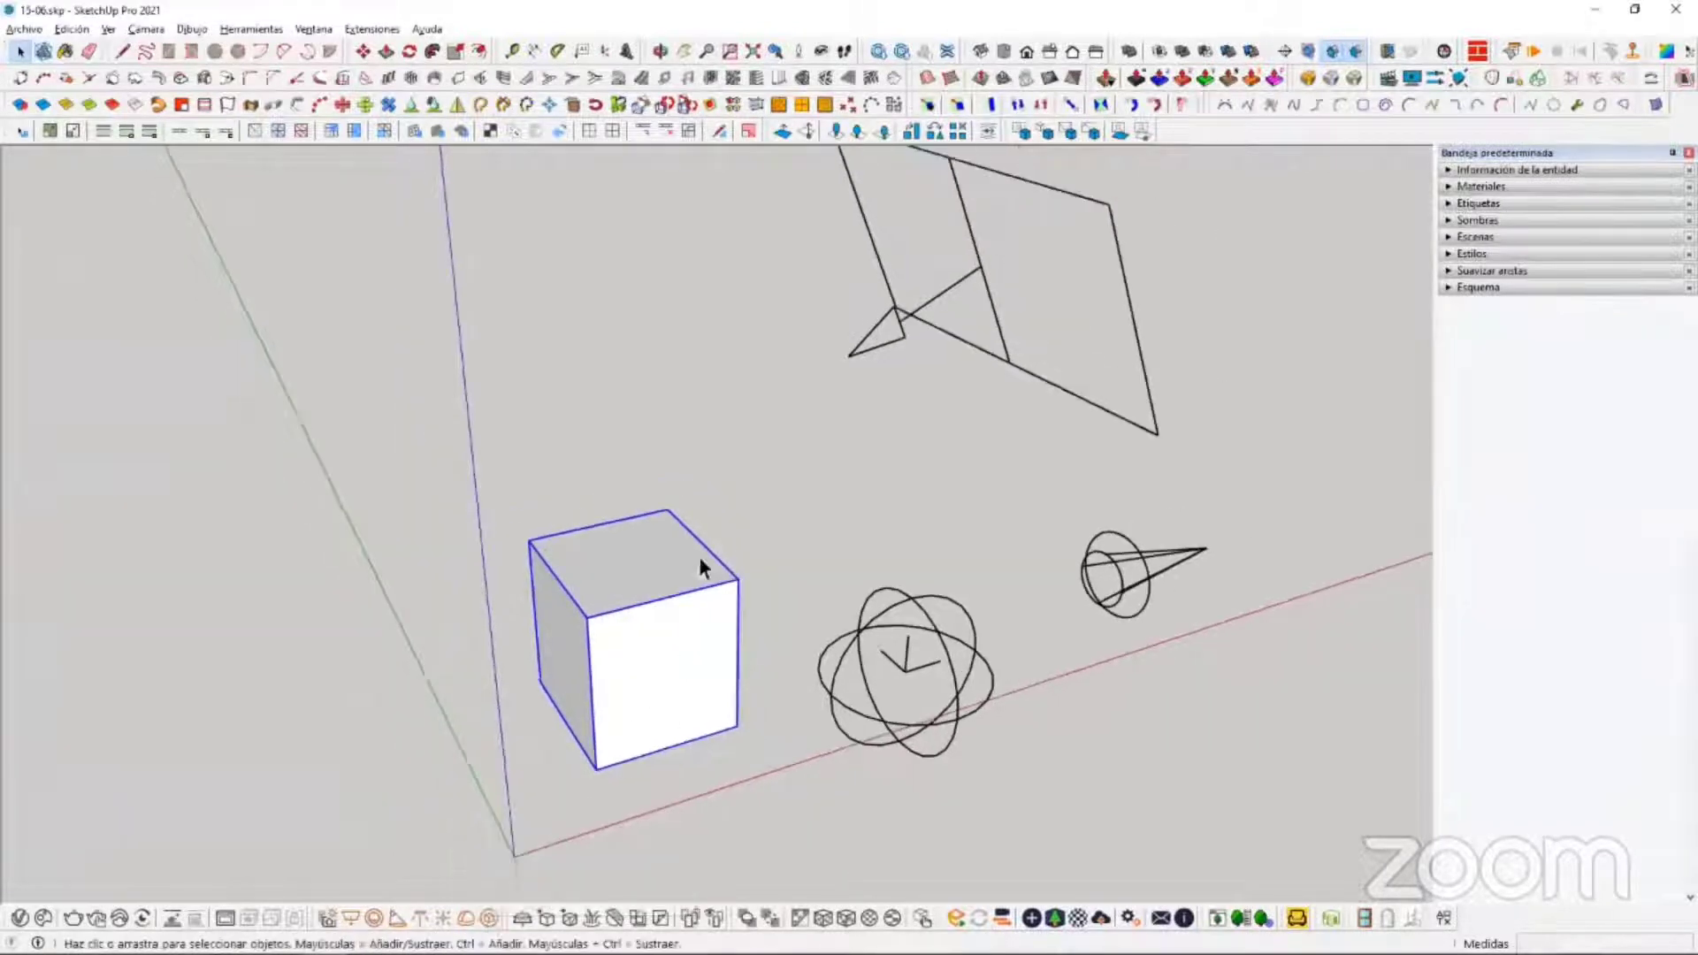
pyautogui.keyDown('shift'); pyautogui.moveTo(741, 662); pyautogui.dragTo(514, 579, button='middle'); pyautogui.keyUp('shift')
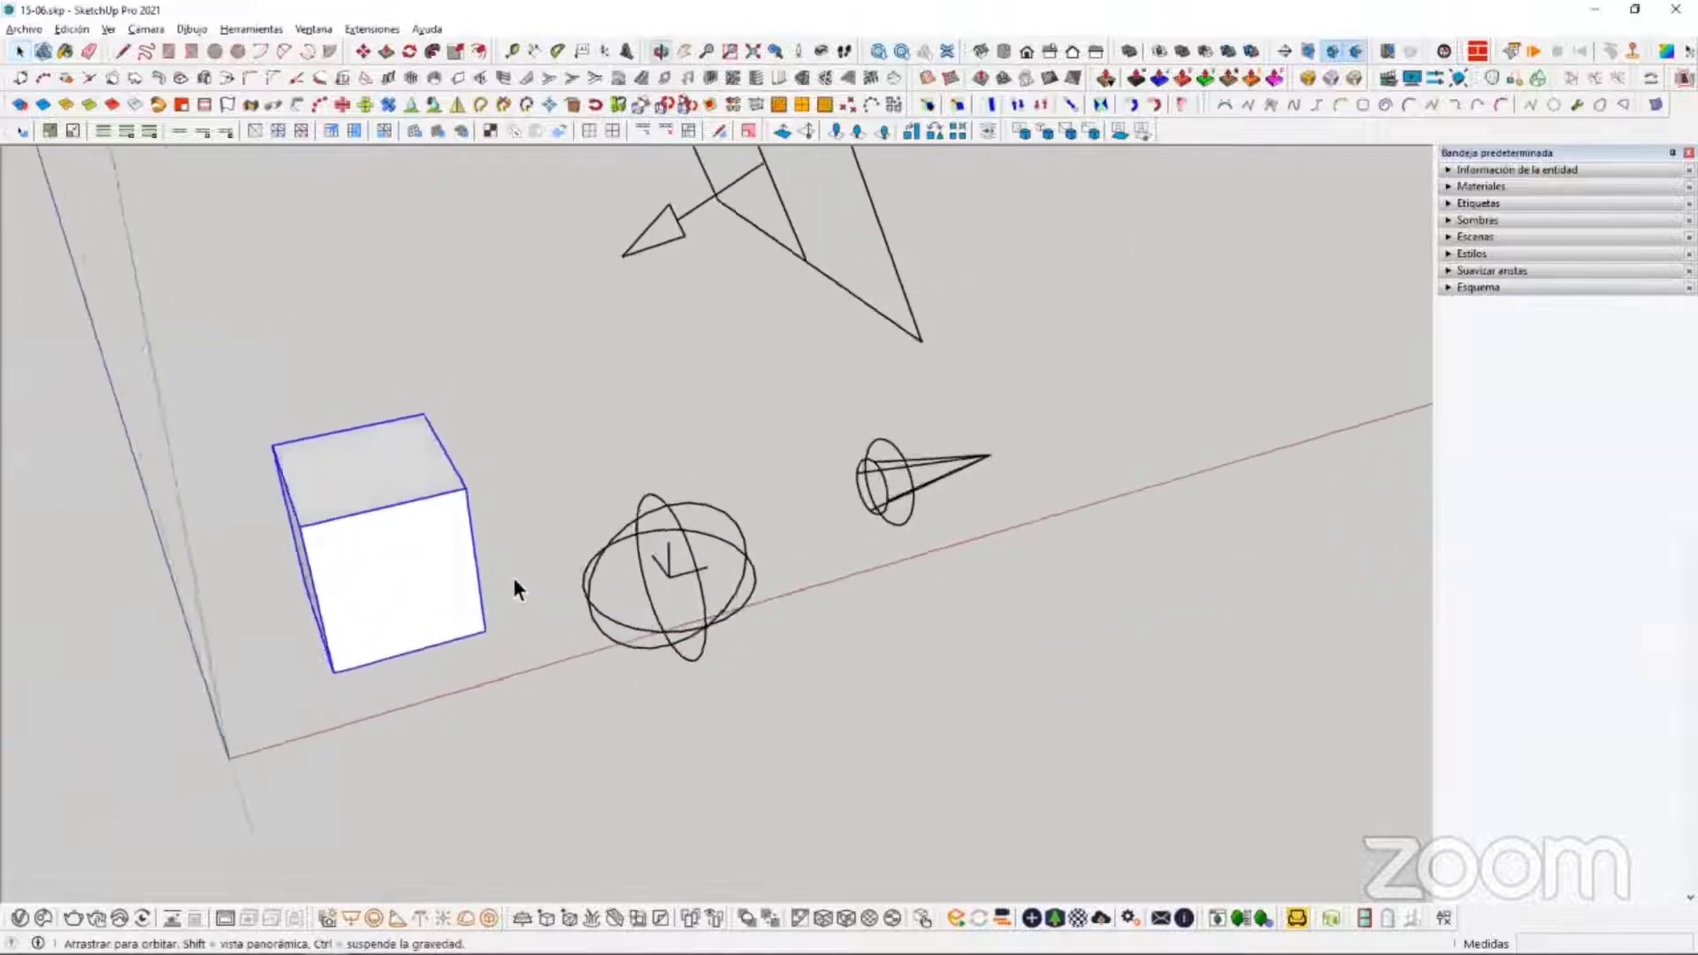
pyautogui.moveTo(672, 588); pyautogui.dragTo(777, 709, button='middle')
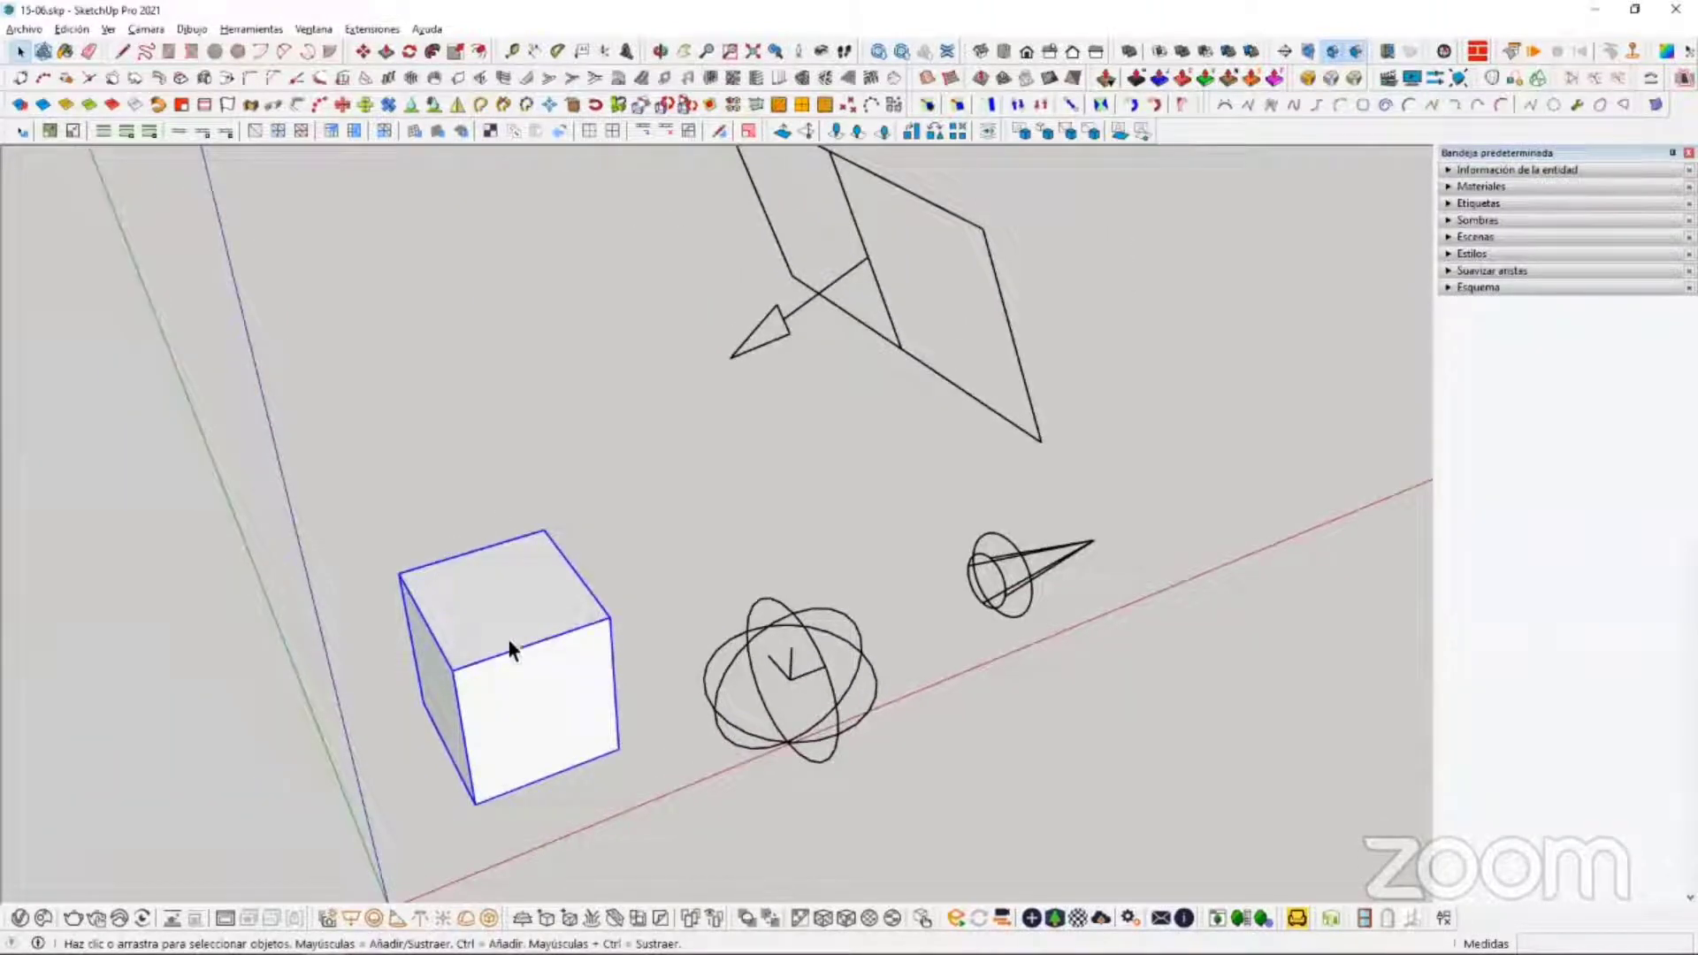
pyautogui.scroll(-2, 601, 628)
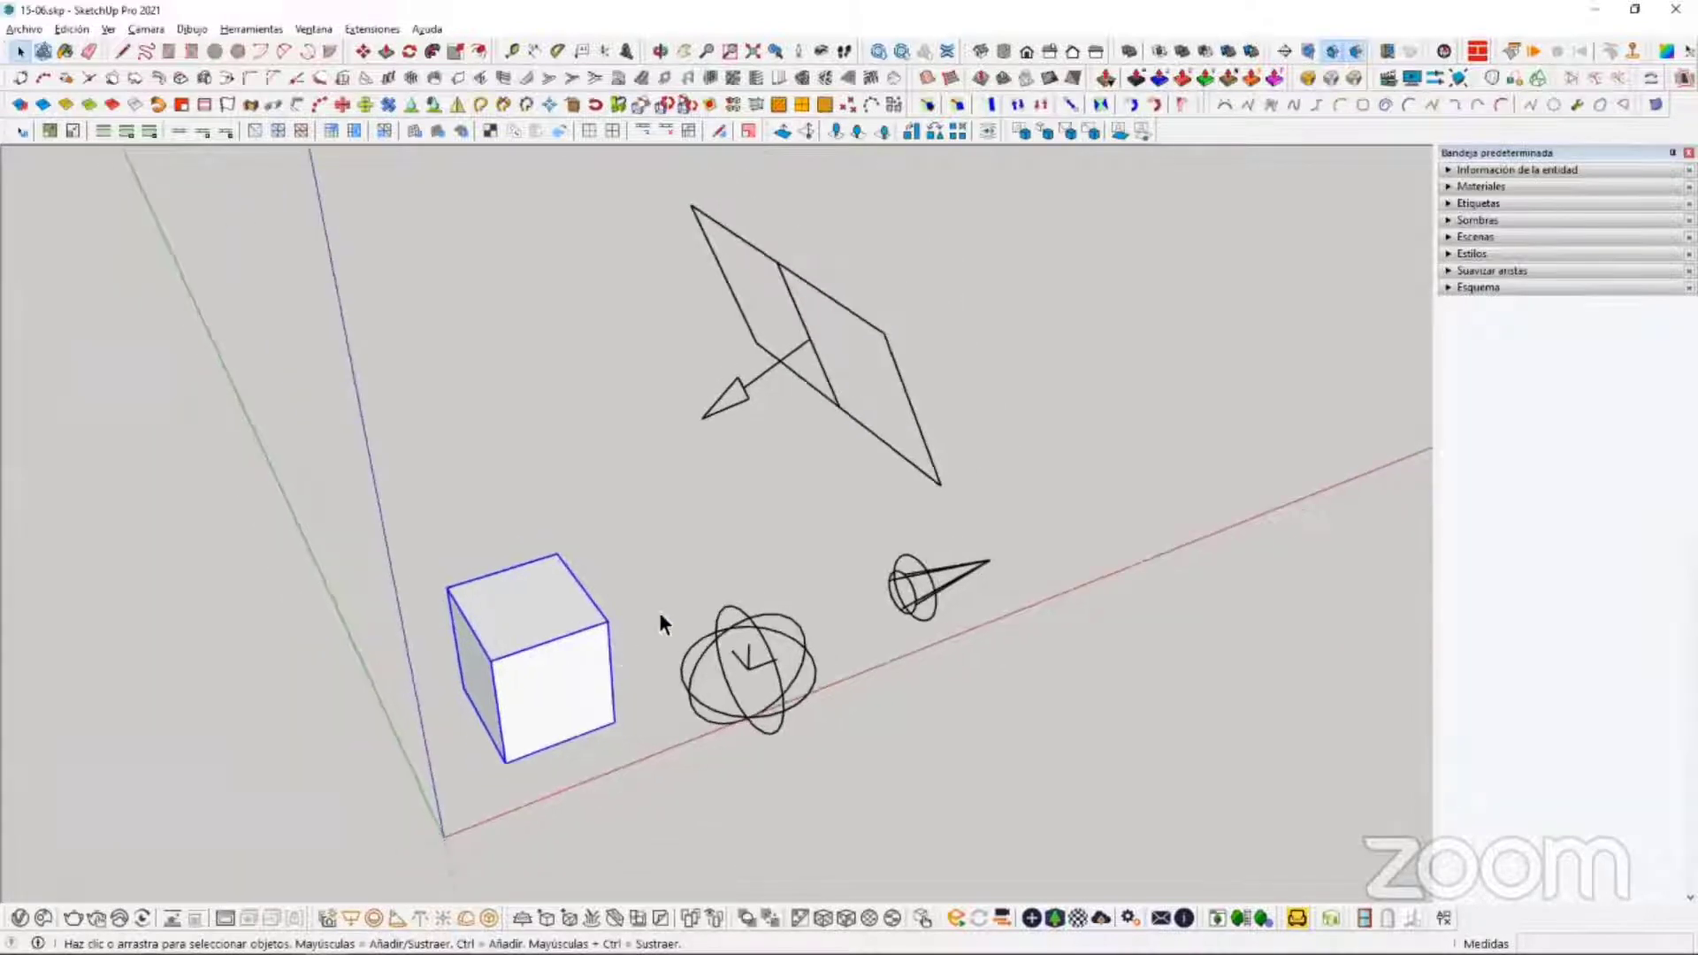
# Step: Open the render settings in the V-Ray asset editor and collapse the render output section
pyautogui.click(19, 918)
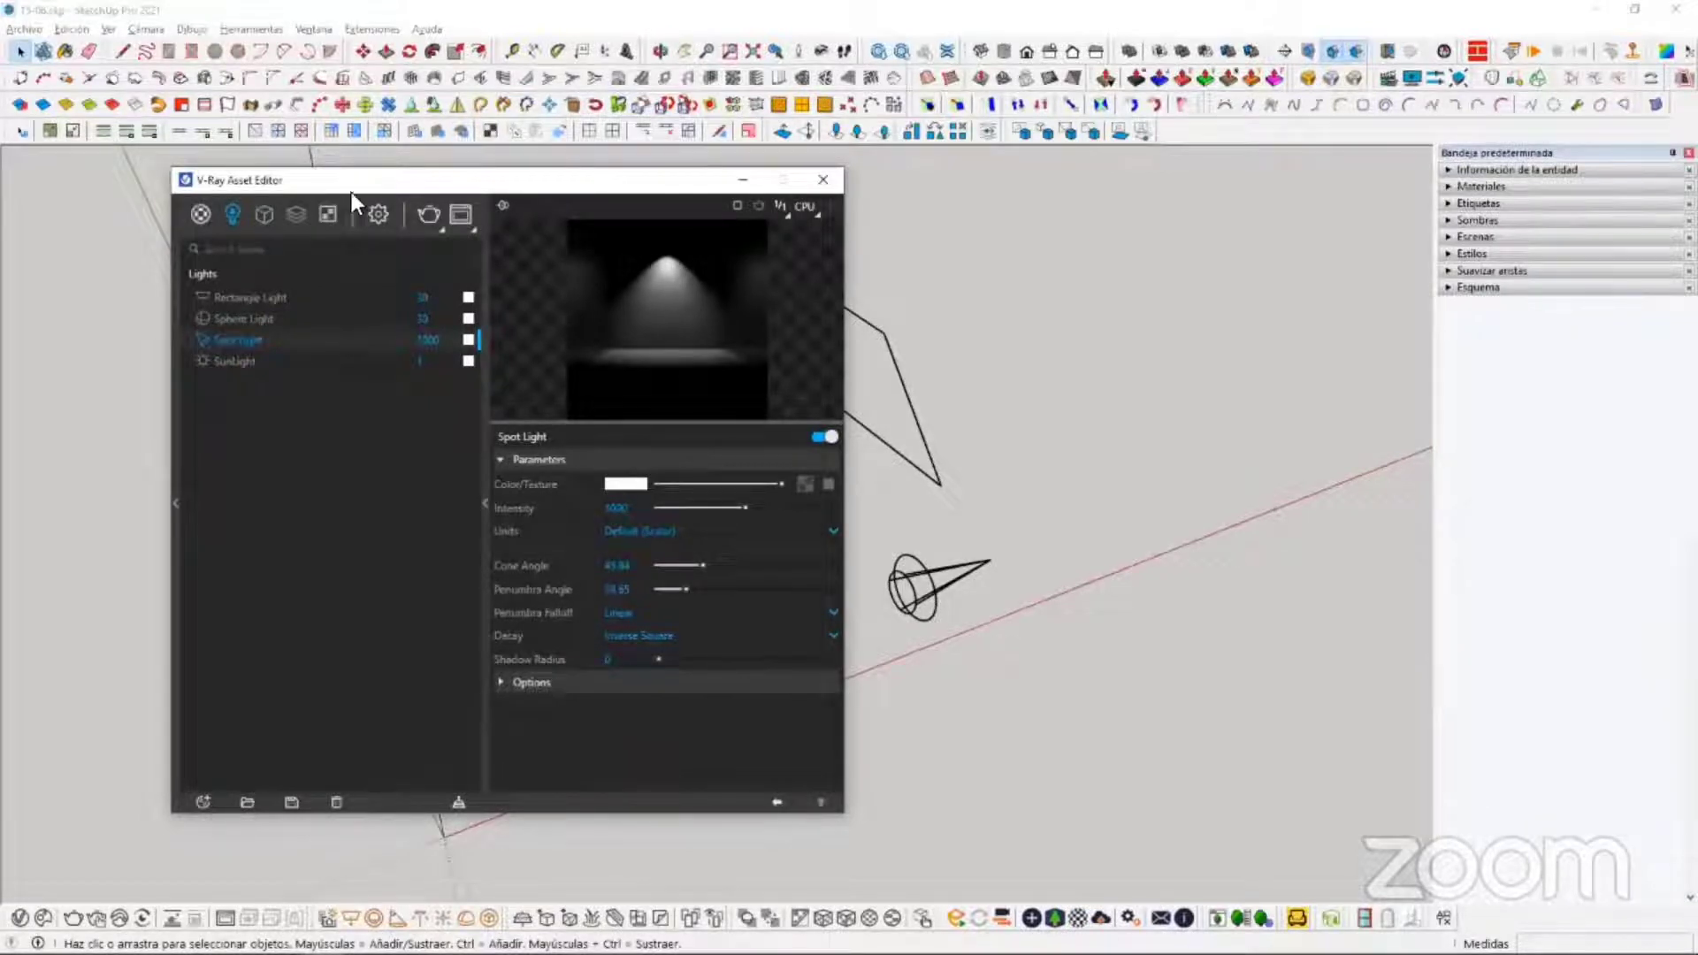
pyautogui.moveTo(352, 192); pyautogui.dragTo(380, 205)
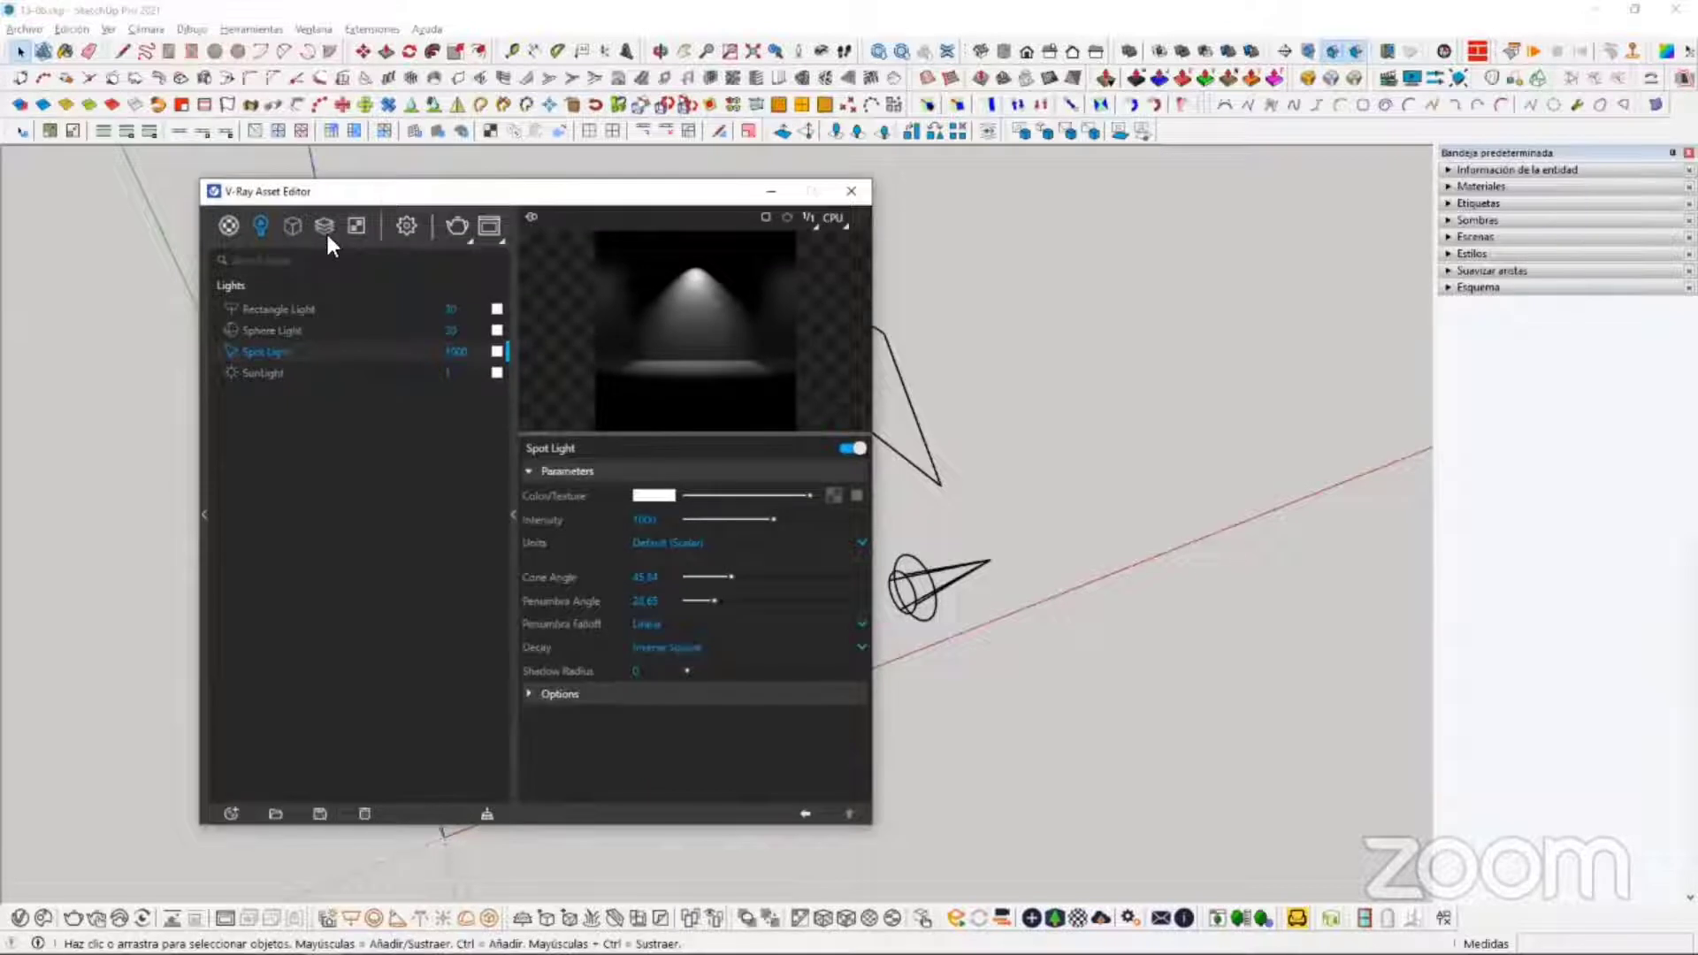
pyautogui.click(407, 226)
pyautogui.moveTo(458, 189); pyautogui.dragTo(591, 152)
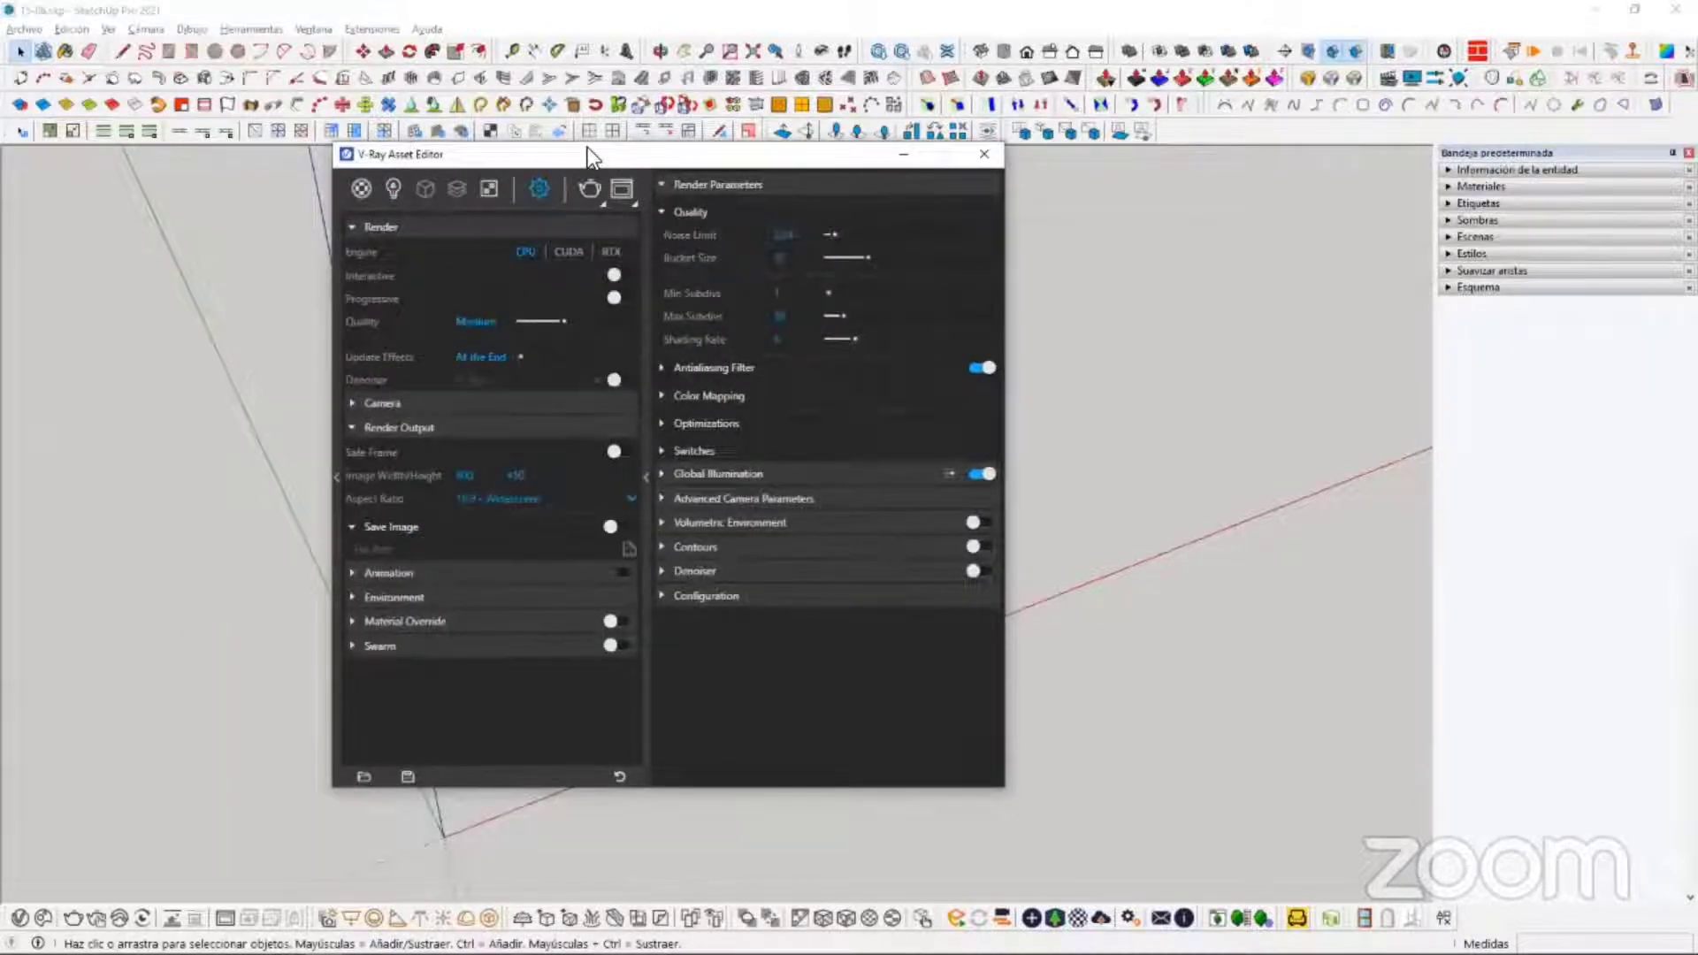
pyautogui.moveTo(585, 163); pyautogui.dragTo(599, 215)
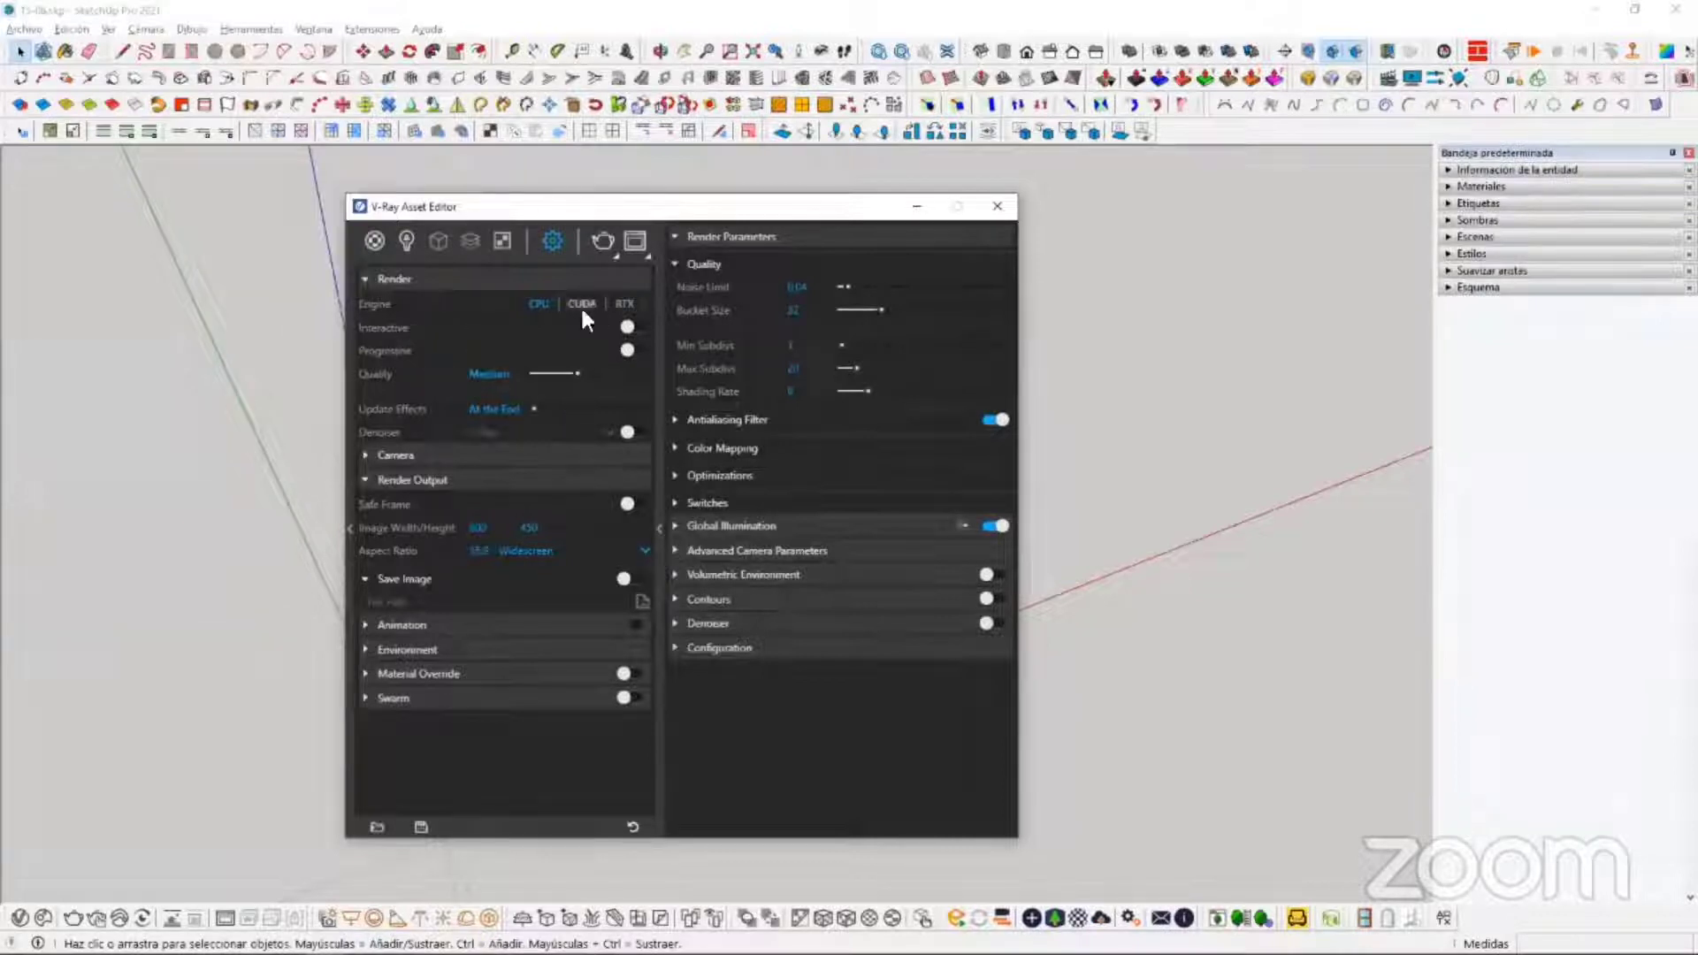
pyautogui.click(432, 477)
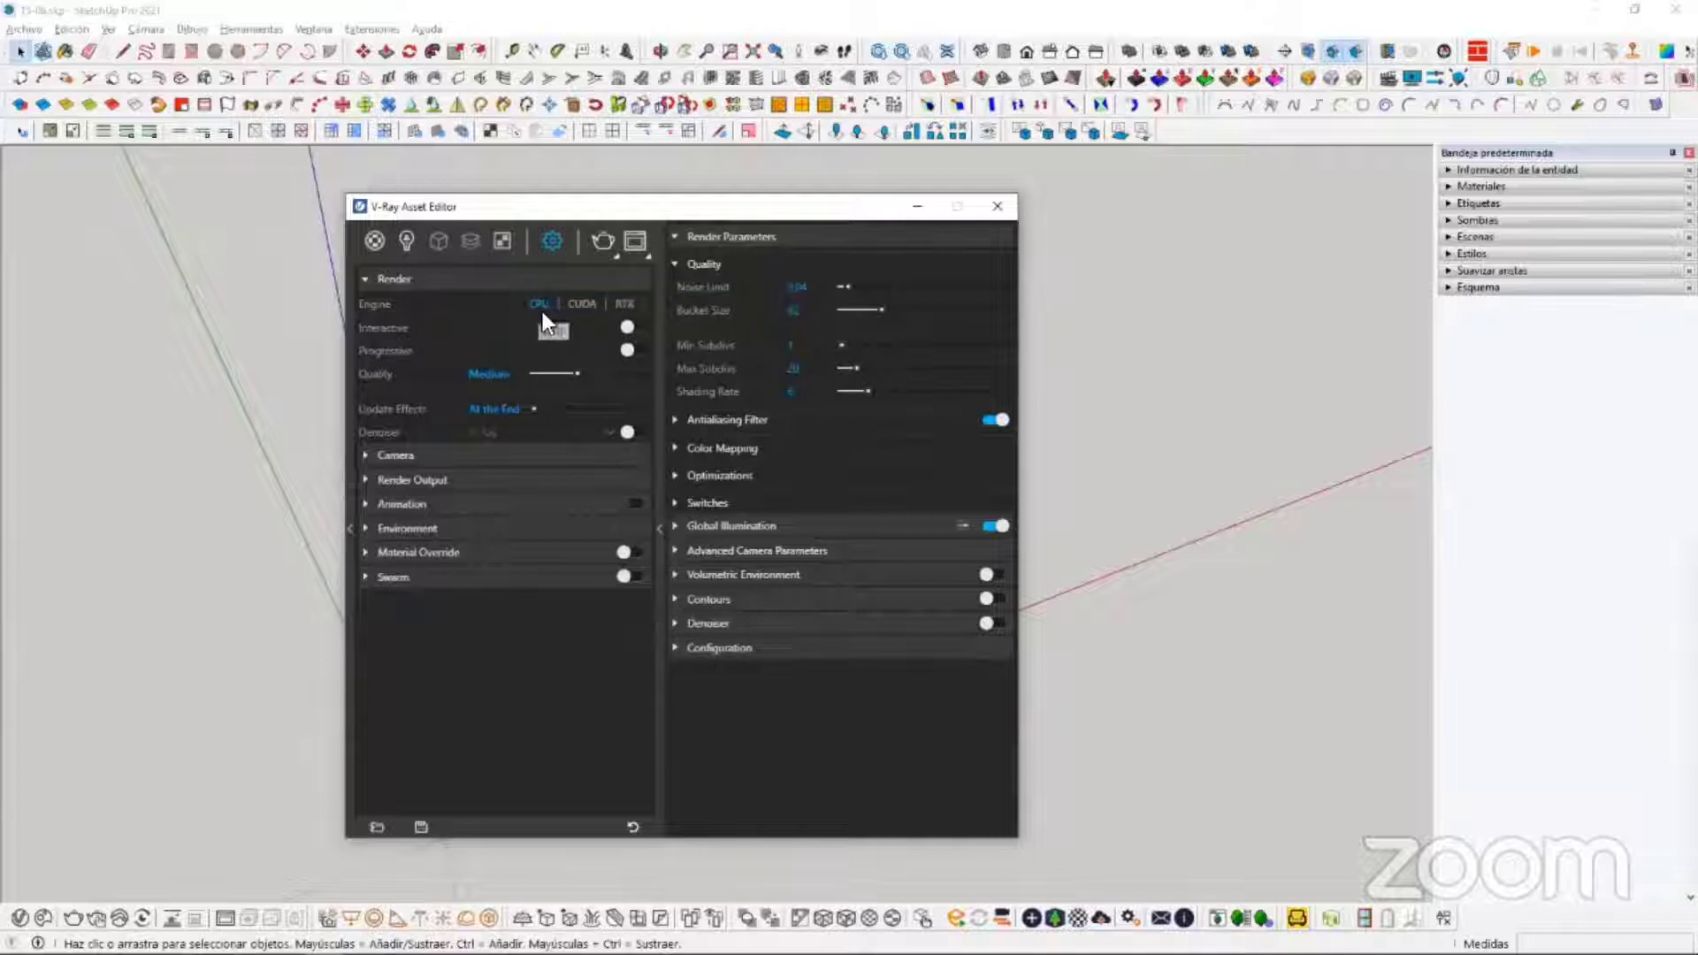
# Step: Turn on interactive rendering with the CPU engine and move the asset editor aside from the lights
pyautogui.moveTo(569, 202); pyautogui.dragTo(519, 194)
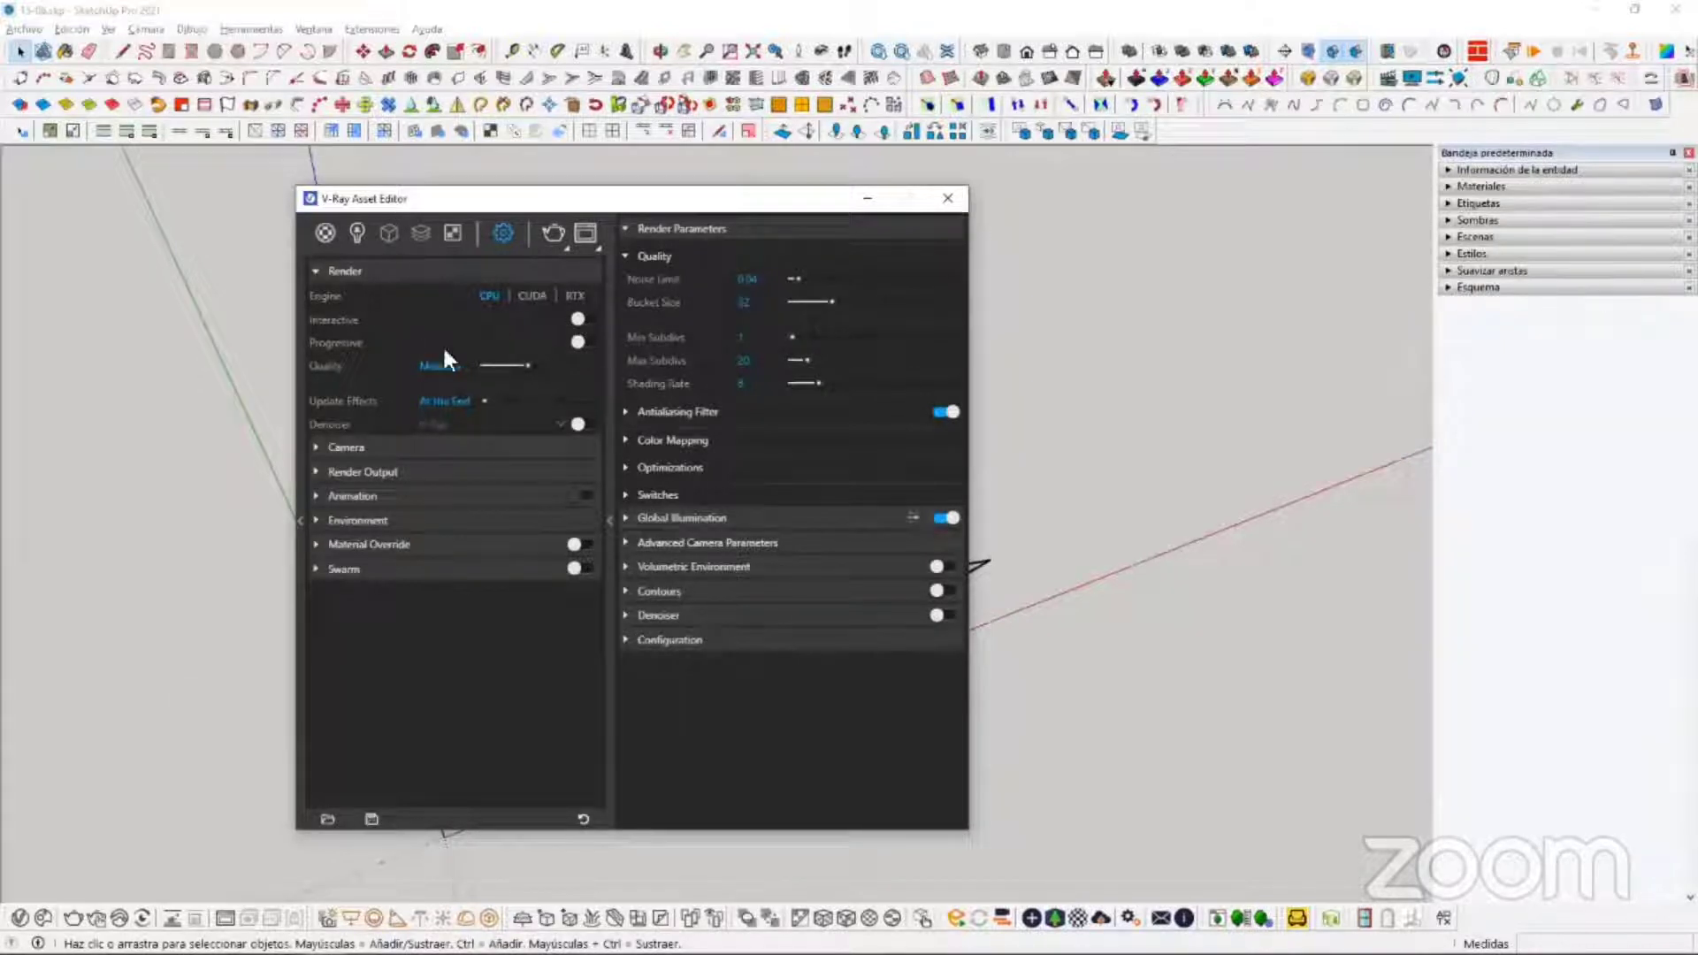
pyautogui.click(579, 320)
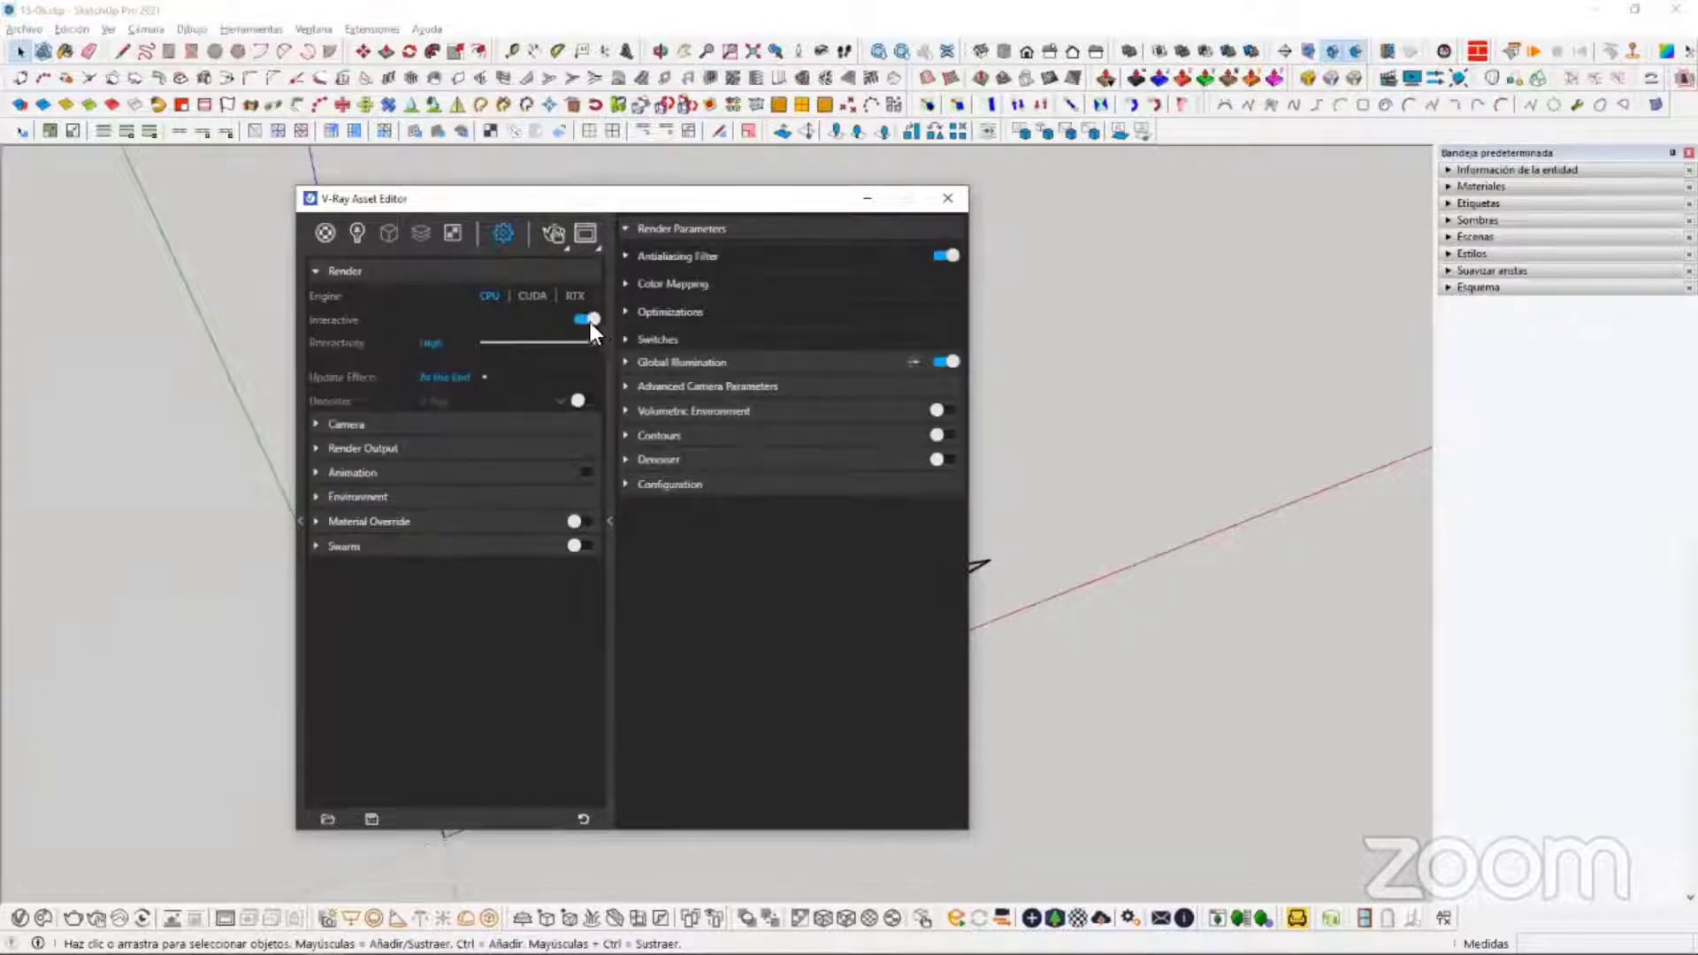
pyautogui.moveTo(639, 206); pyautogui.dragTo(457, 202)
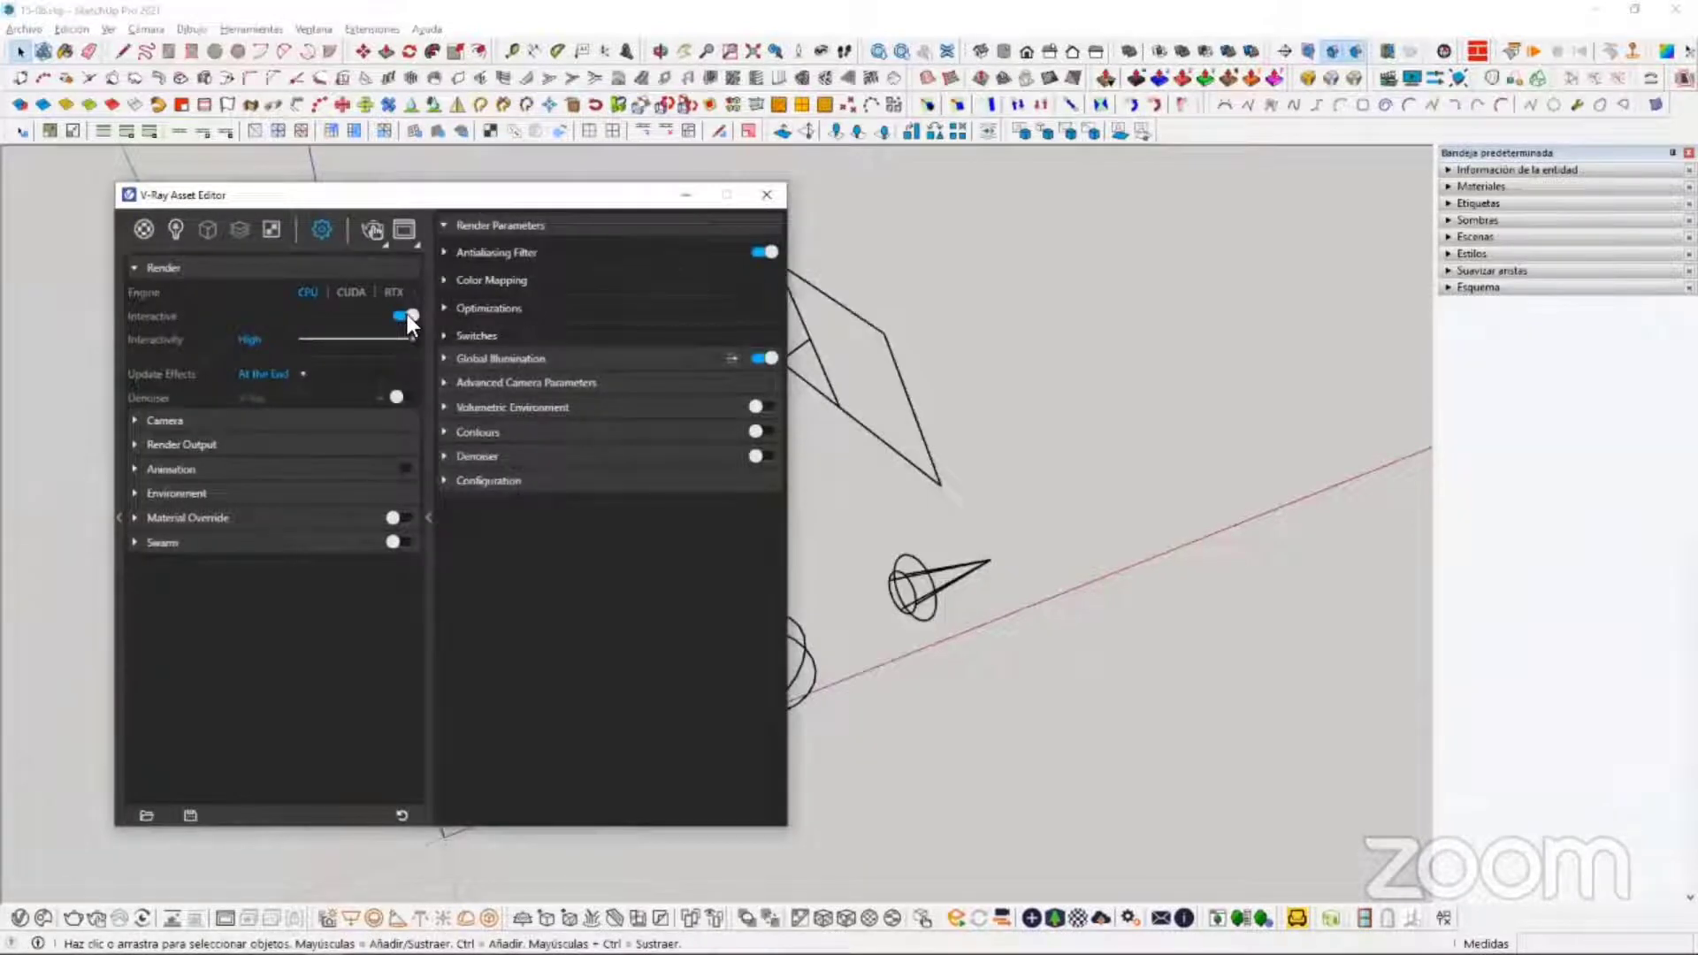
# Step: Turn off interactive rendering, and briefly enable progressive rendering before switching it off too
pyautogui.scroll(2, 841, 522)
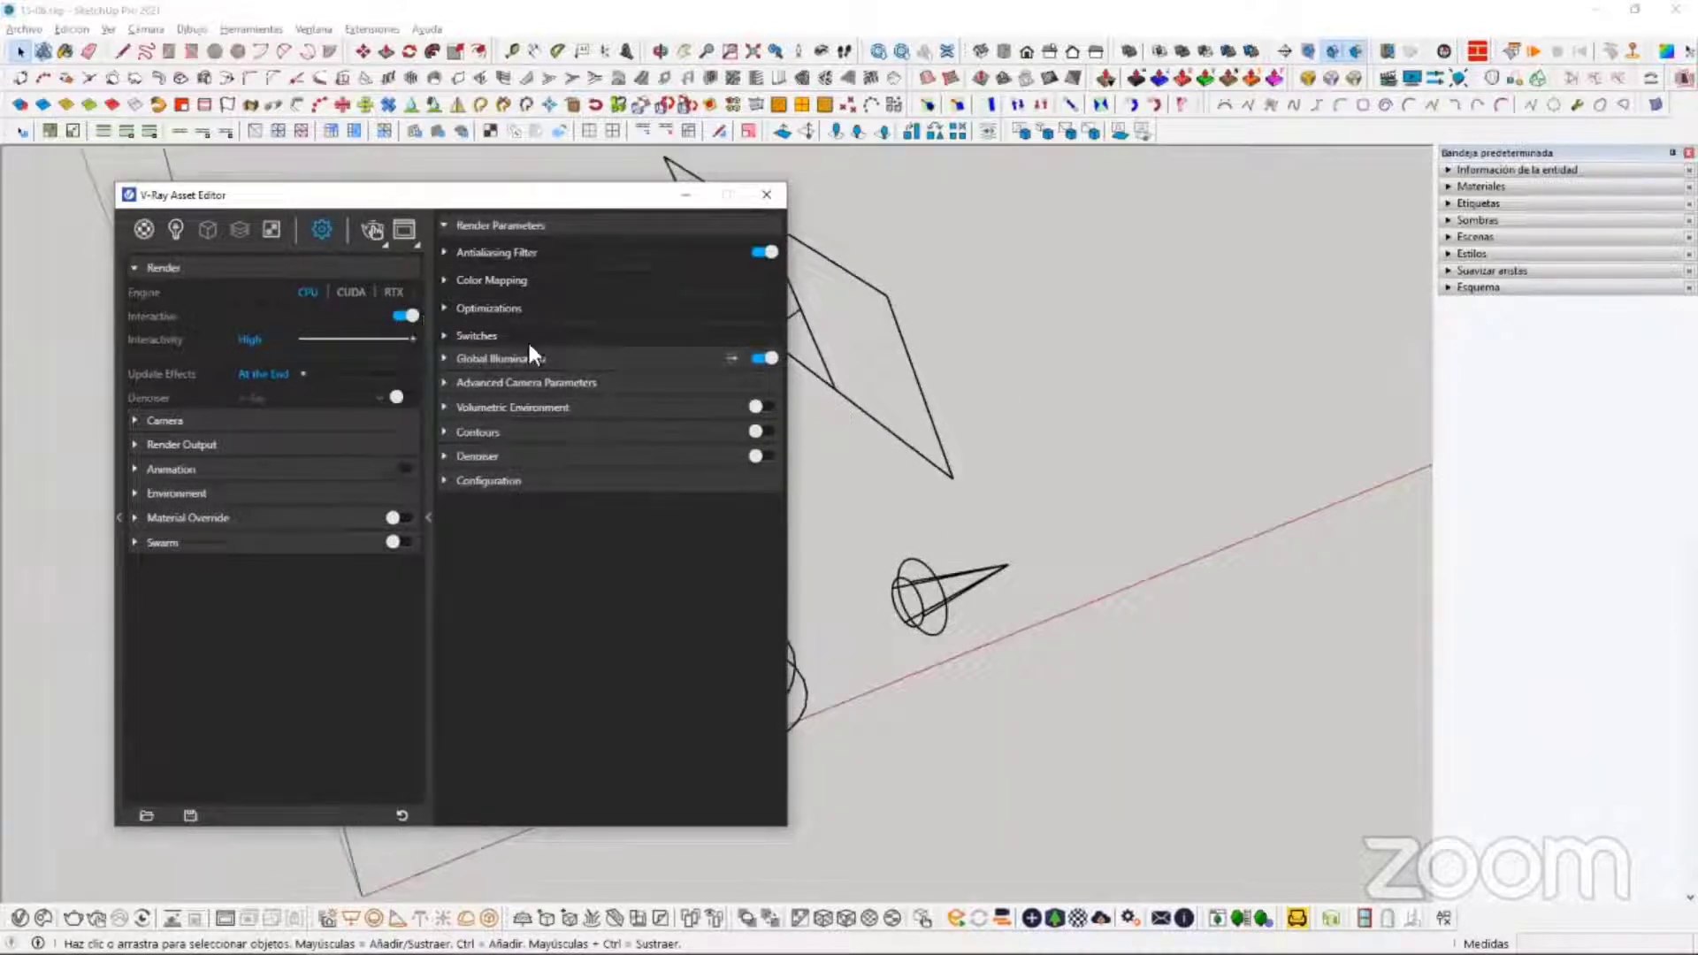
pyautogui.click(407, 316)
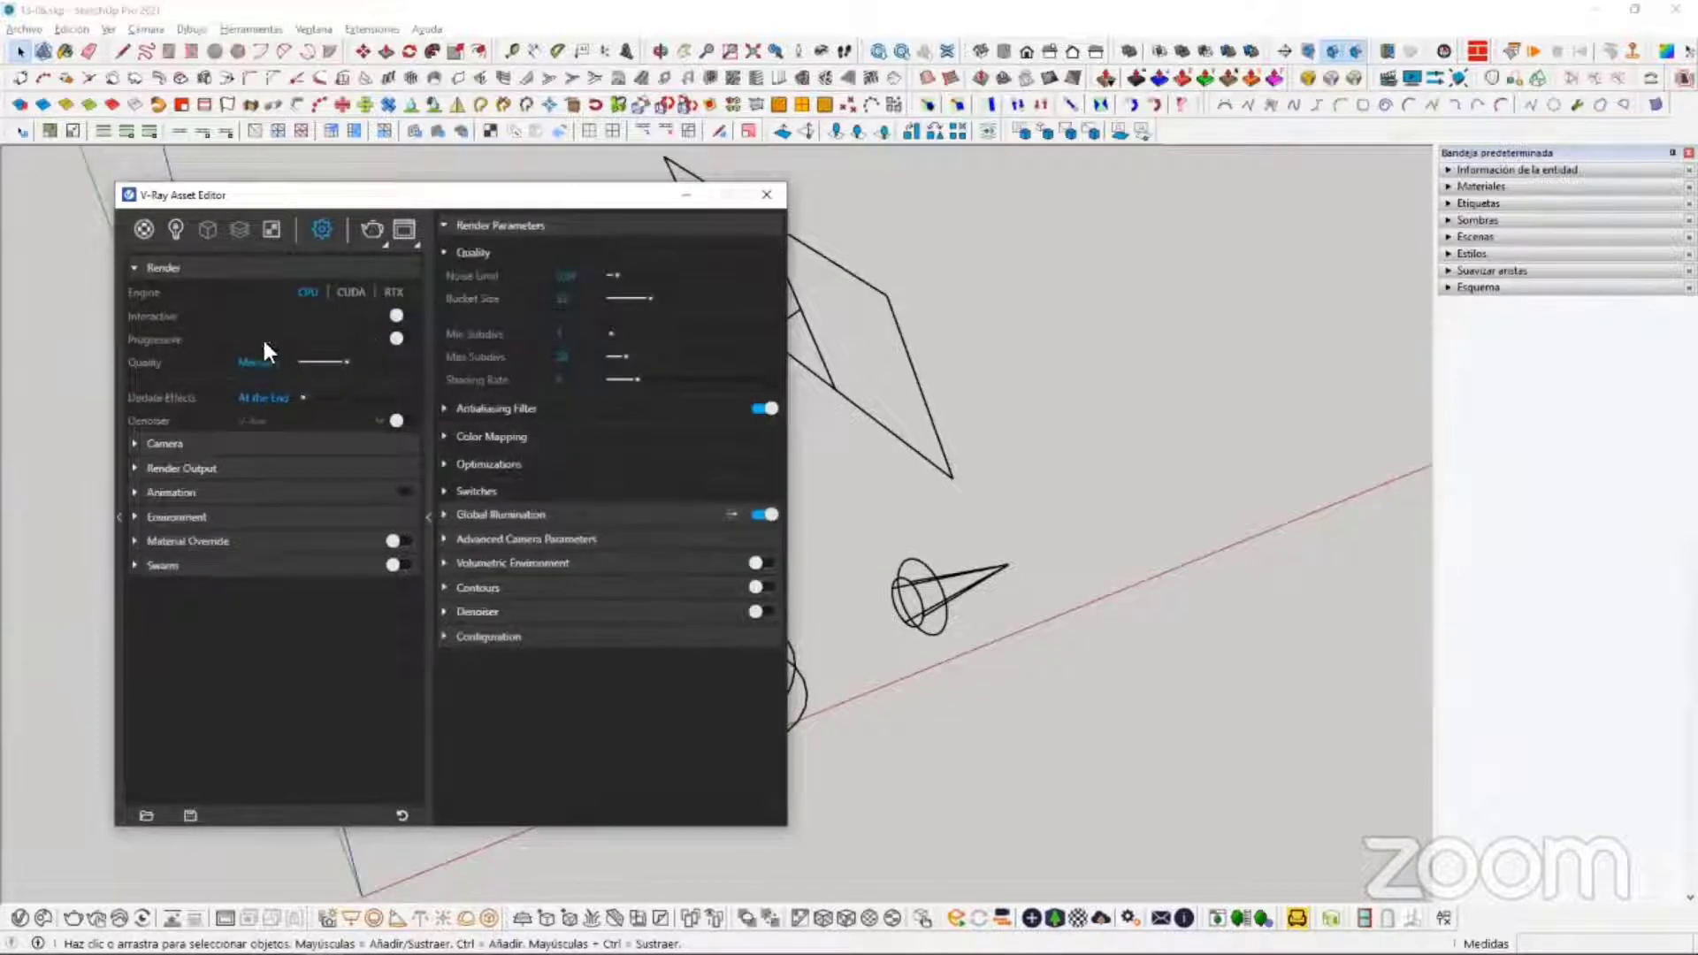
pyautogui.click(402, 342)
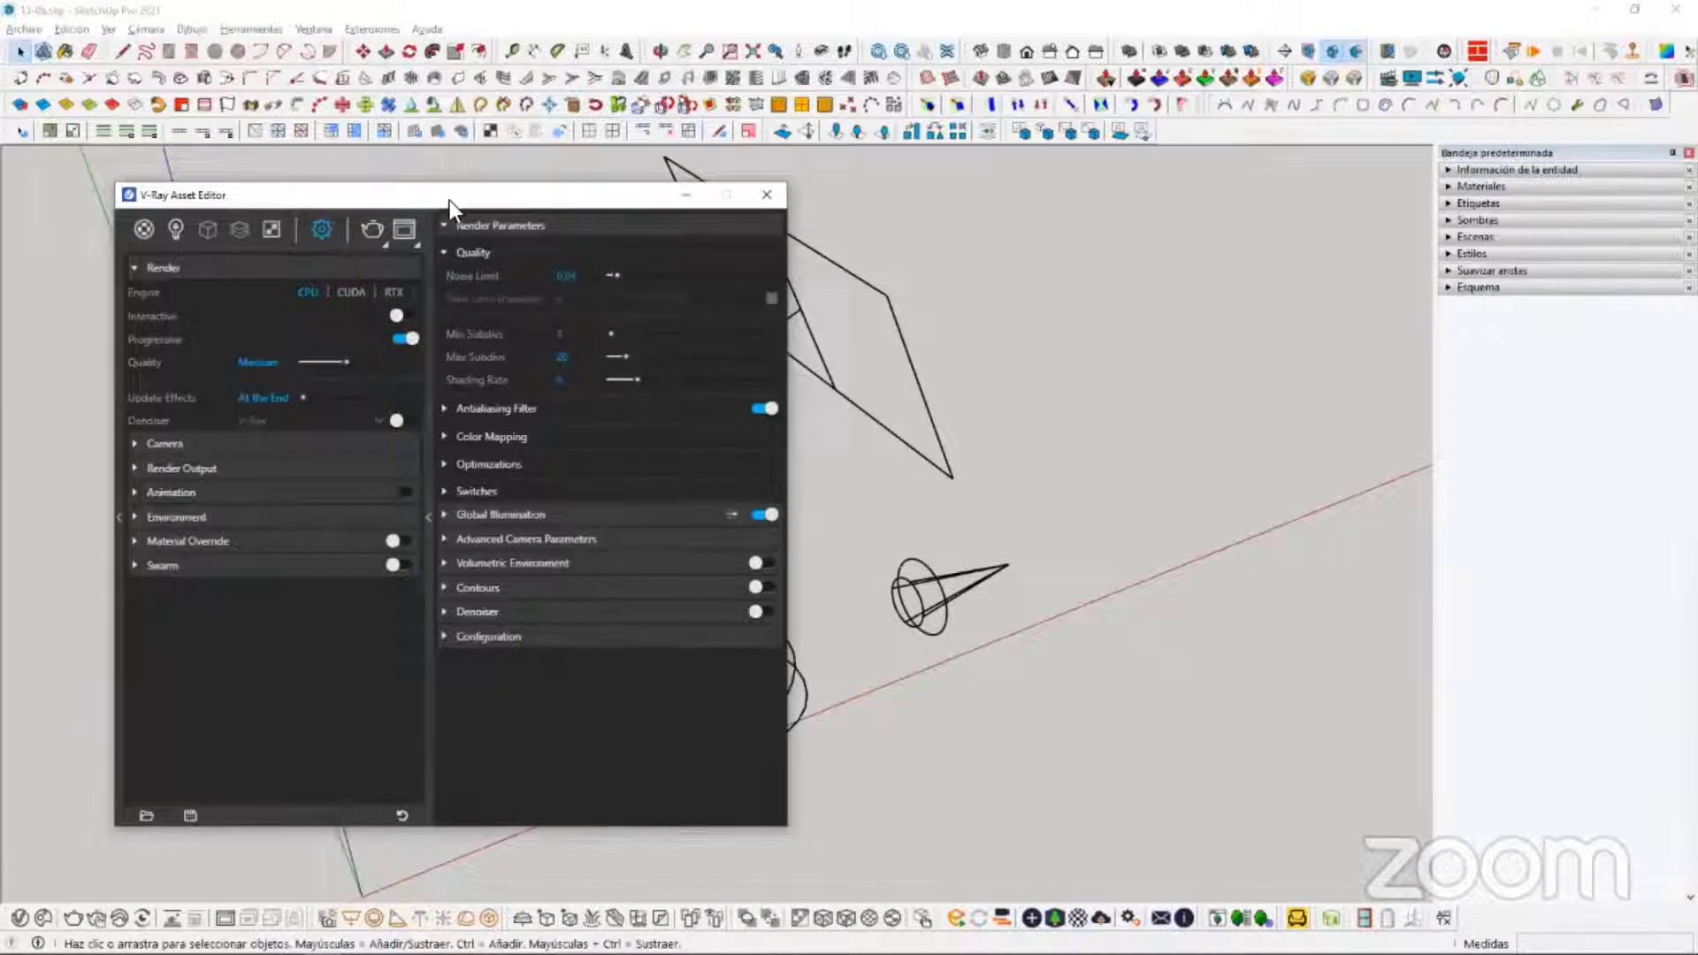
pyautogui.moveTo(448, 198); pyautogui.dragTo(388, 177)
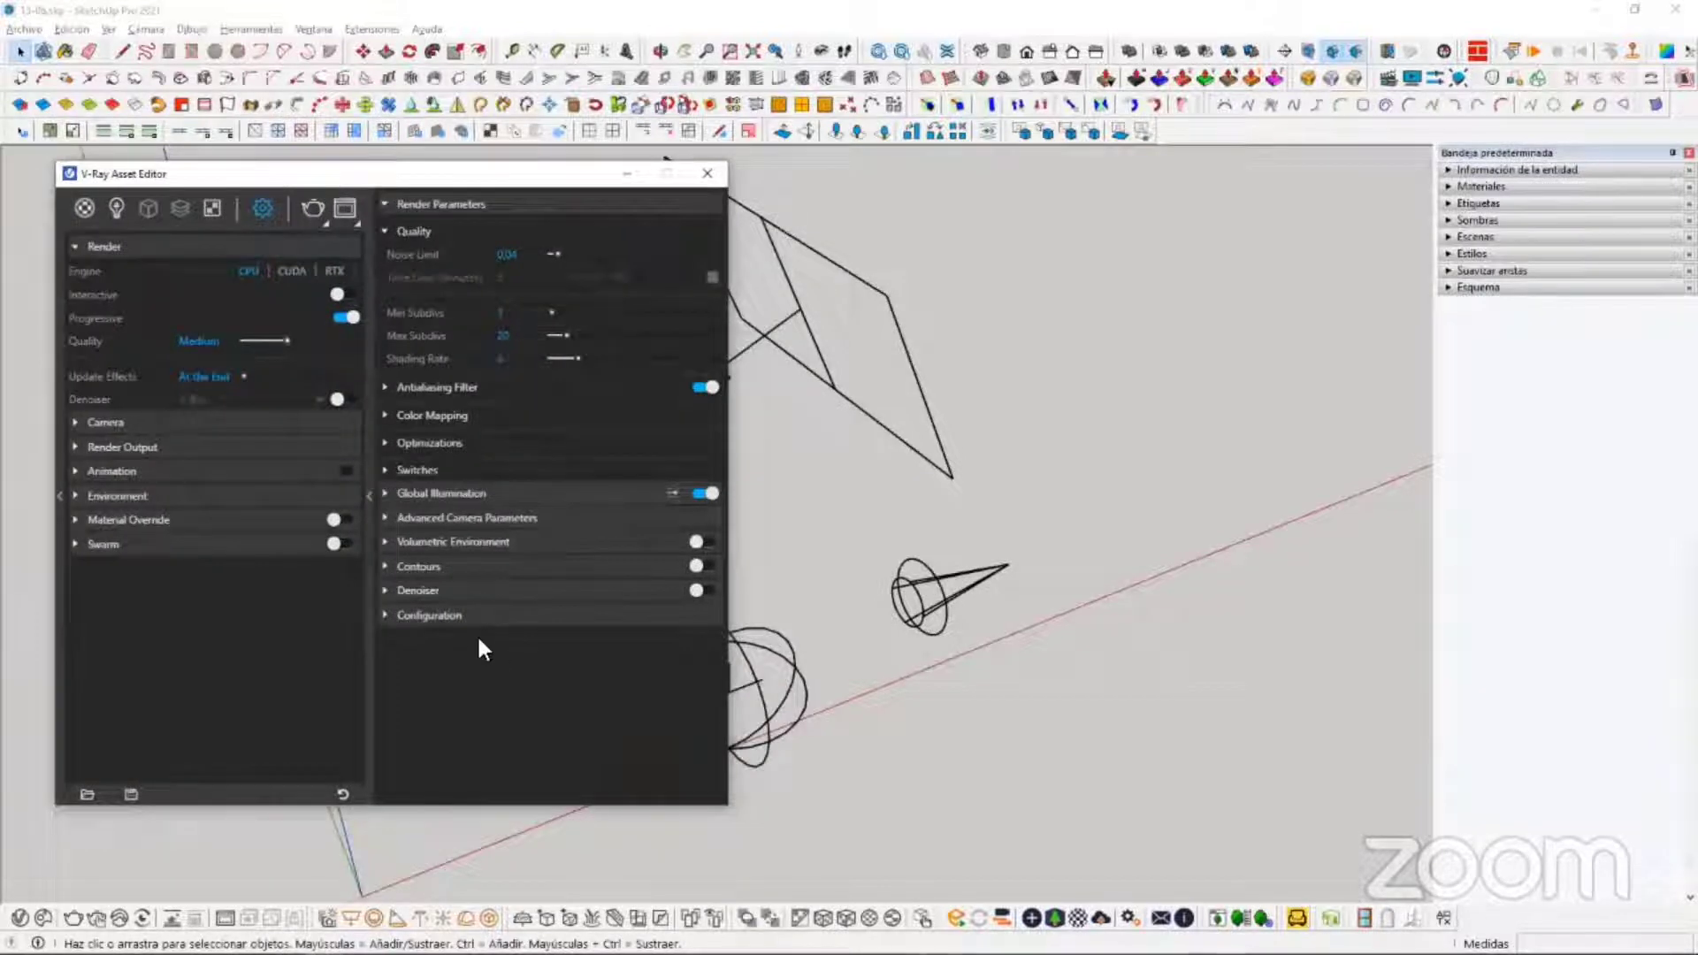
pyautogui.click(347, 319)
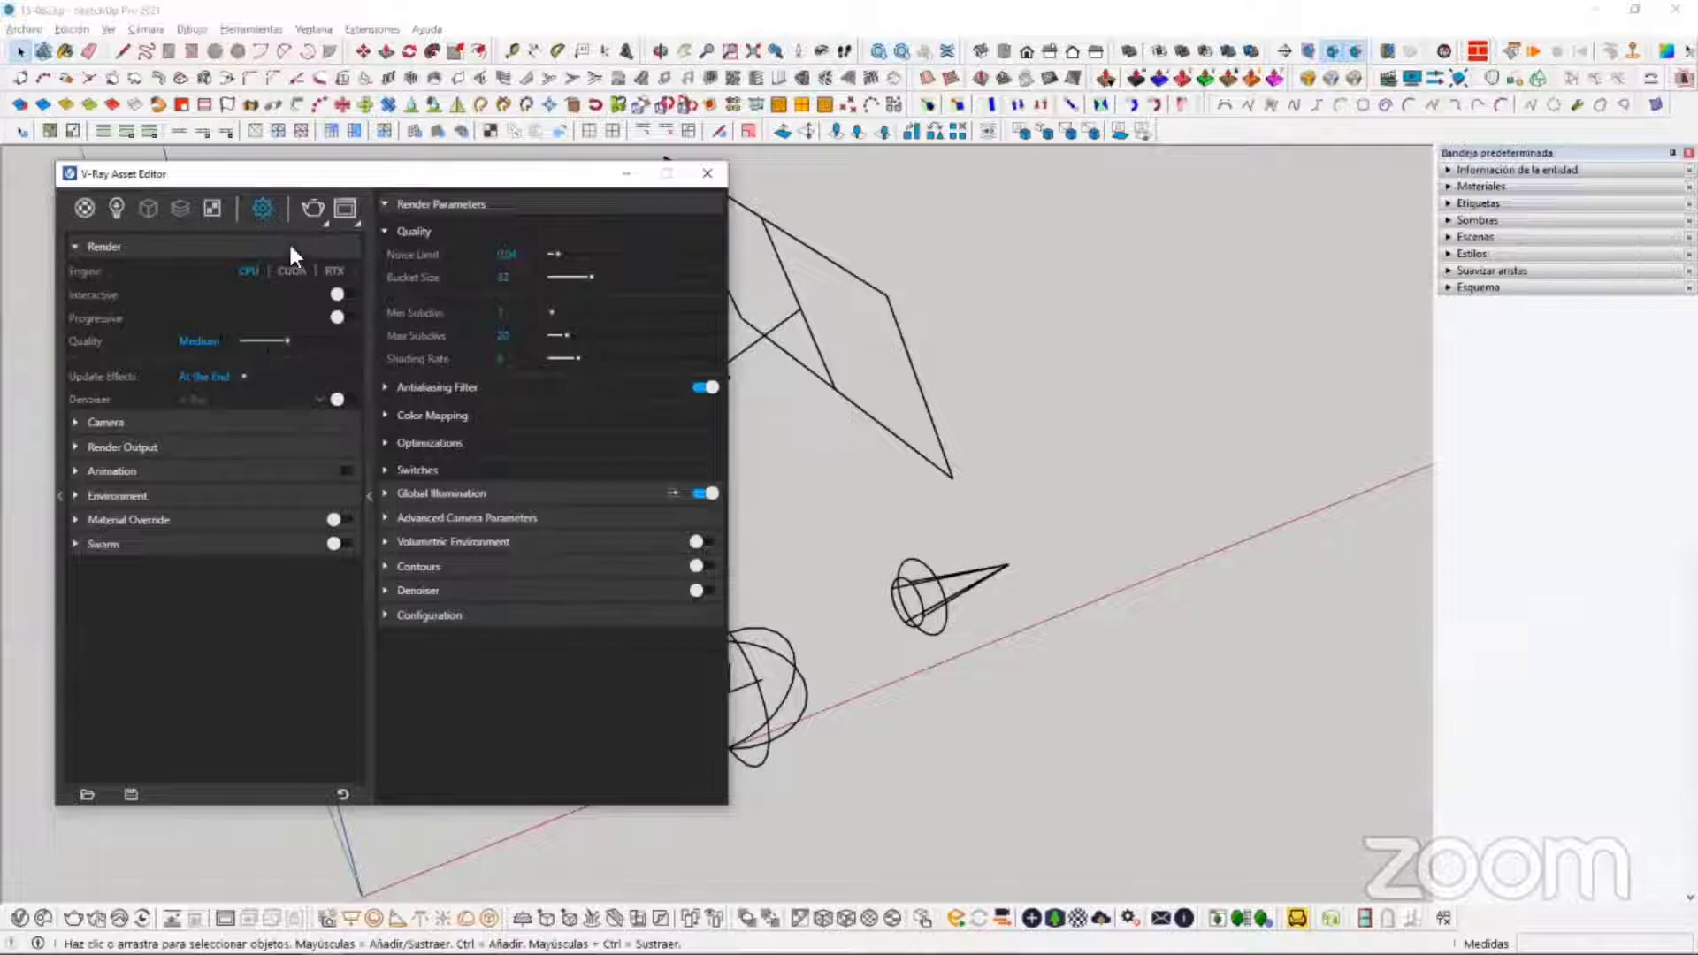
# Step: Try a higher render quality preset, return the quality to Medium and reposition the asset editor
pyautogui.moveTo(320, 177); pyautogui.dragTo(345, 223)
pyautogui.moveTo(312, 387)
pyautogui.mouseDown()
pyautogui.moveTo(419, 391)
pyautogui.moveTo(312, 386)
pyautogui.mouseUp()
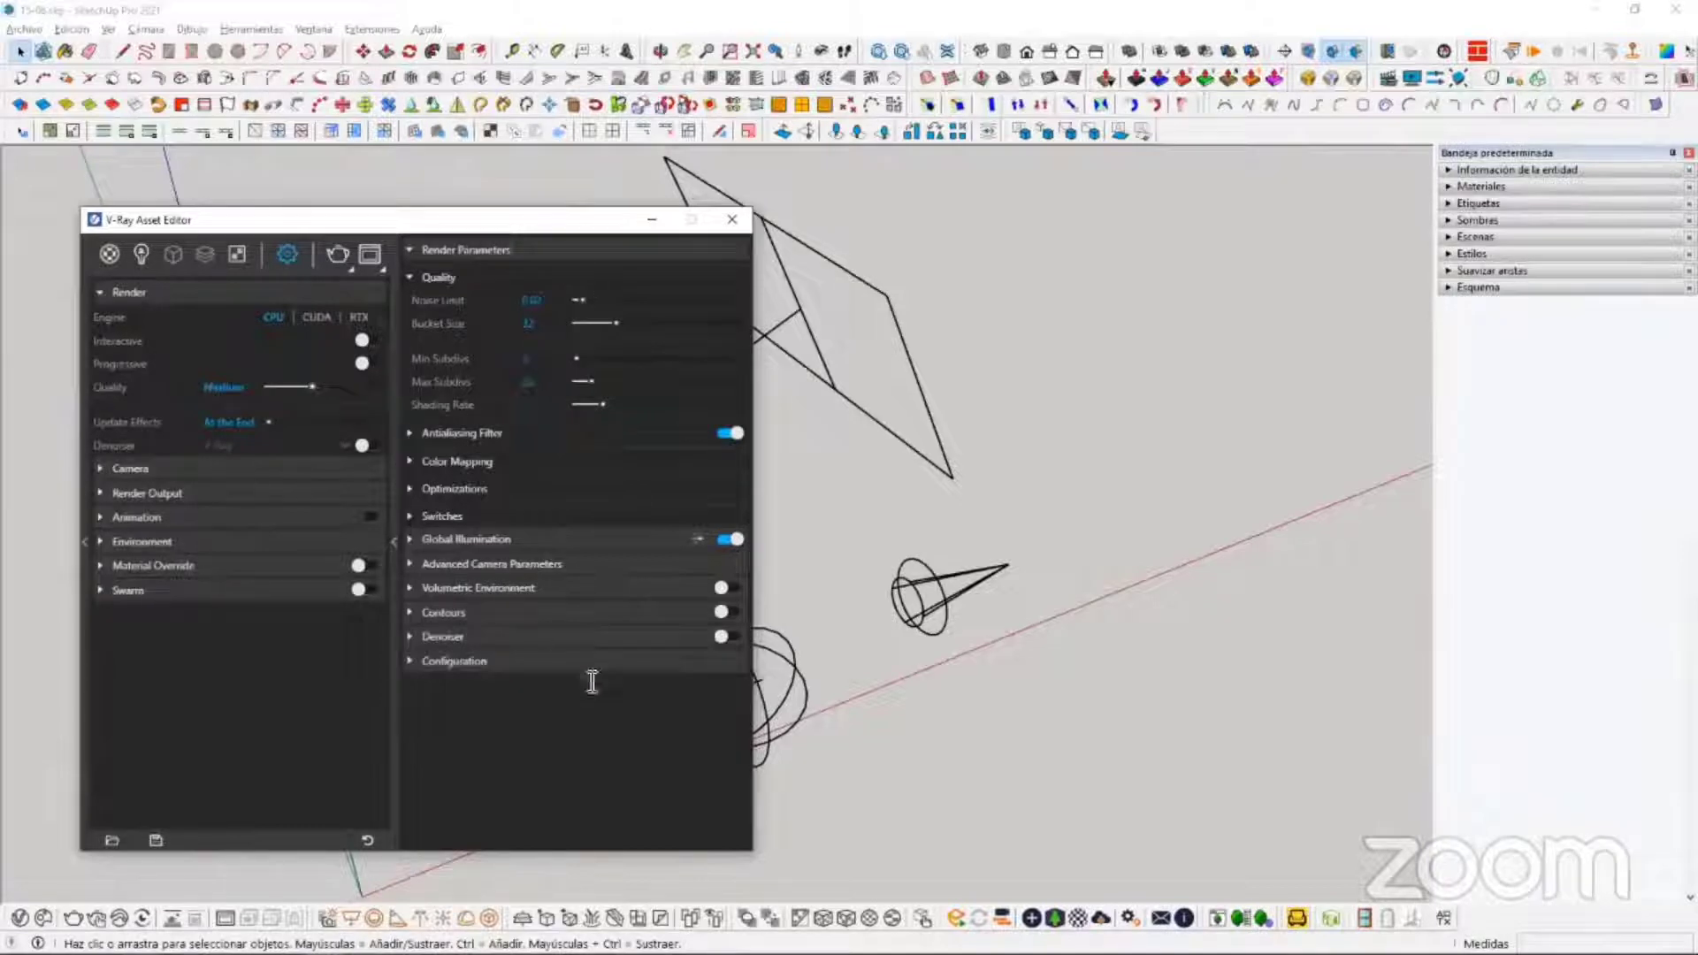
pyautogui.moveTo(459, 220); pyautogui.dragTo(493, 207)
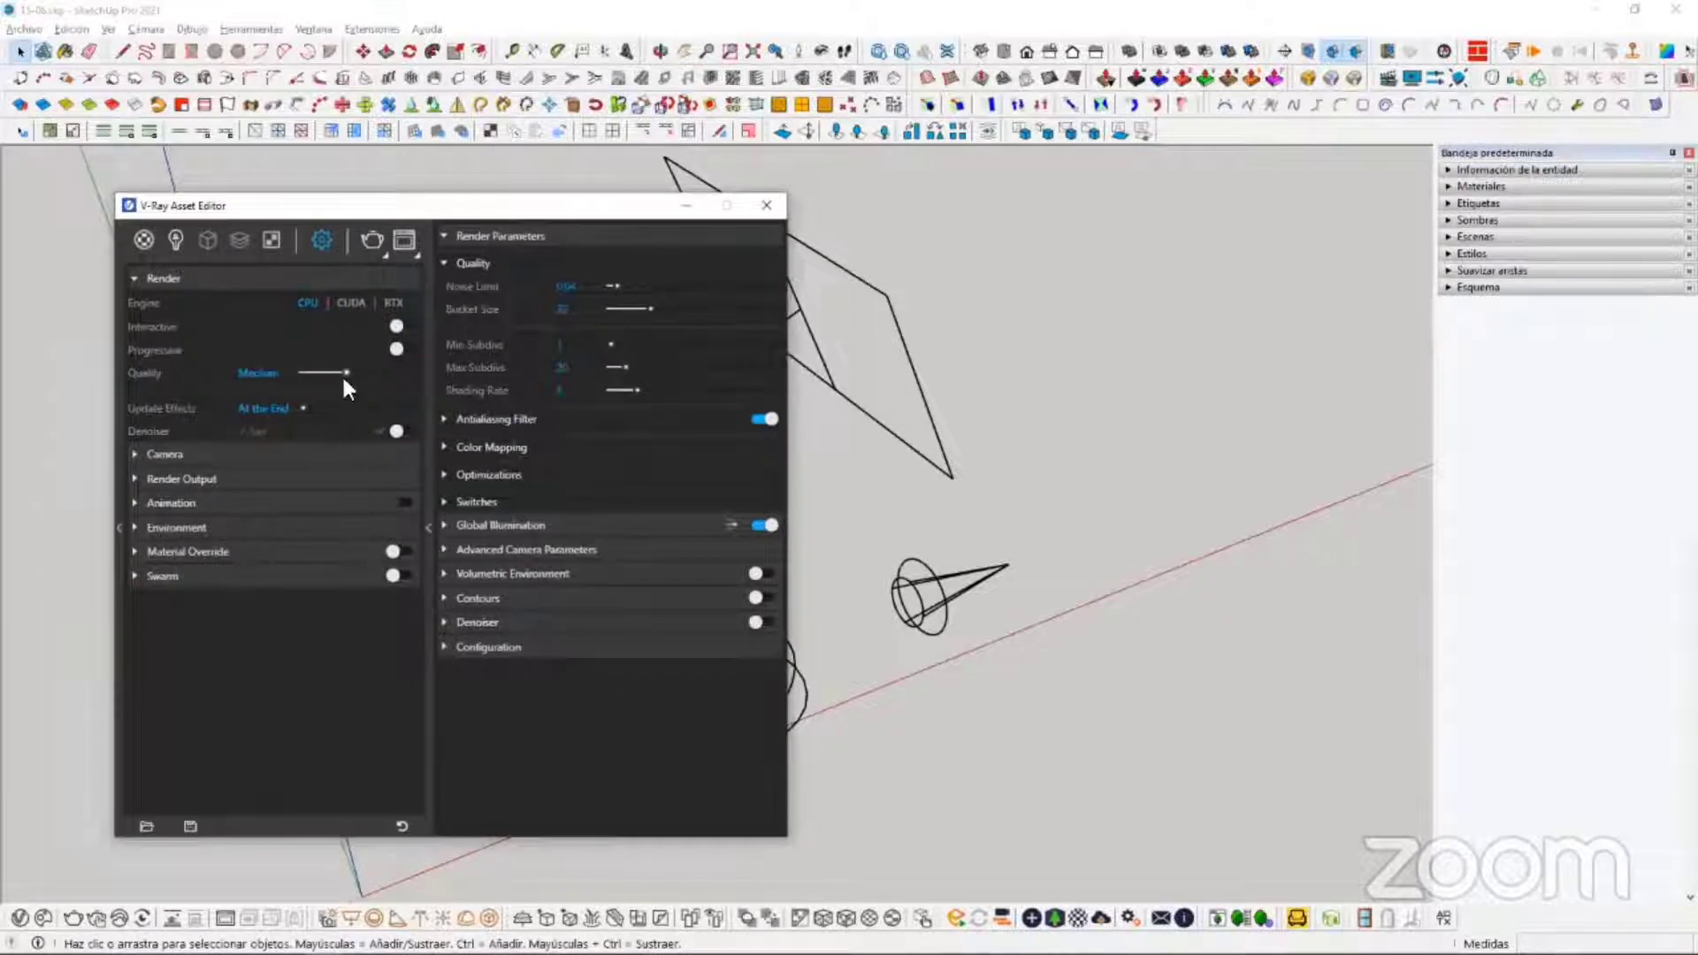
pyautogui.moveTo(391, 382); pyautogui.dragTo(503, 387)
pyautogui.moveTo(412, 373); pyautogui.dragTo(371, 375)
pyautogui.moveTo(447, 205); pyautogui.dragTo(414, 183)
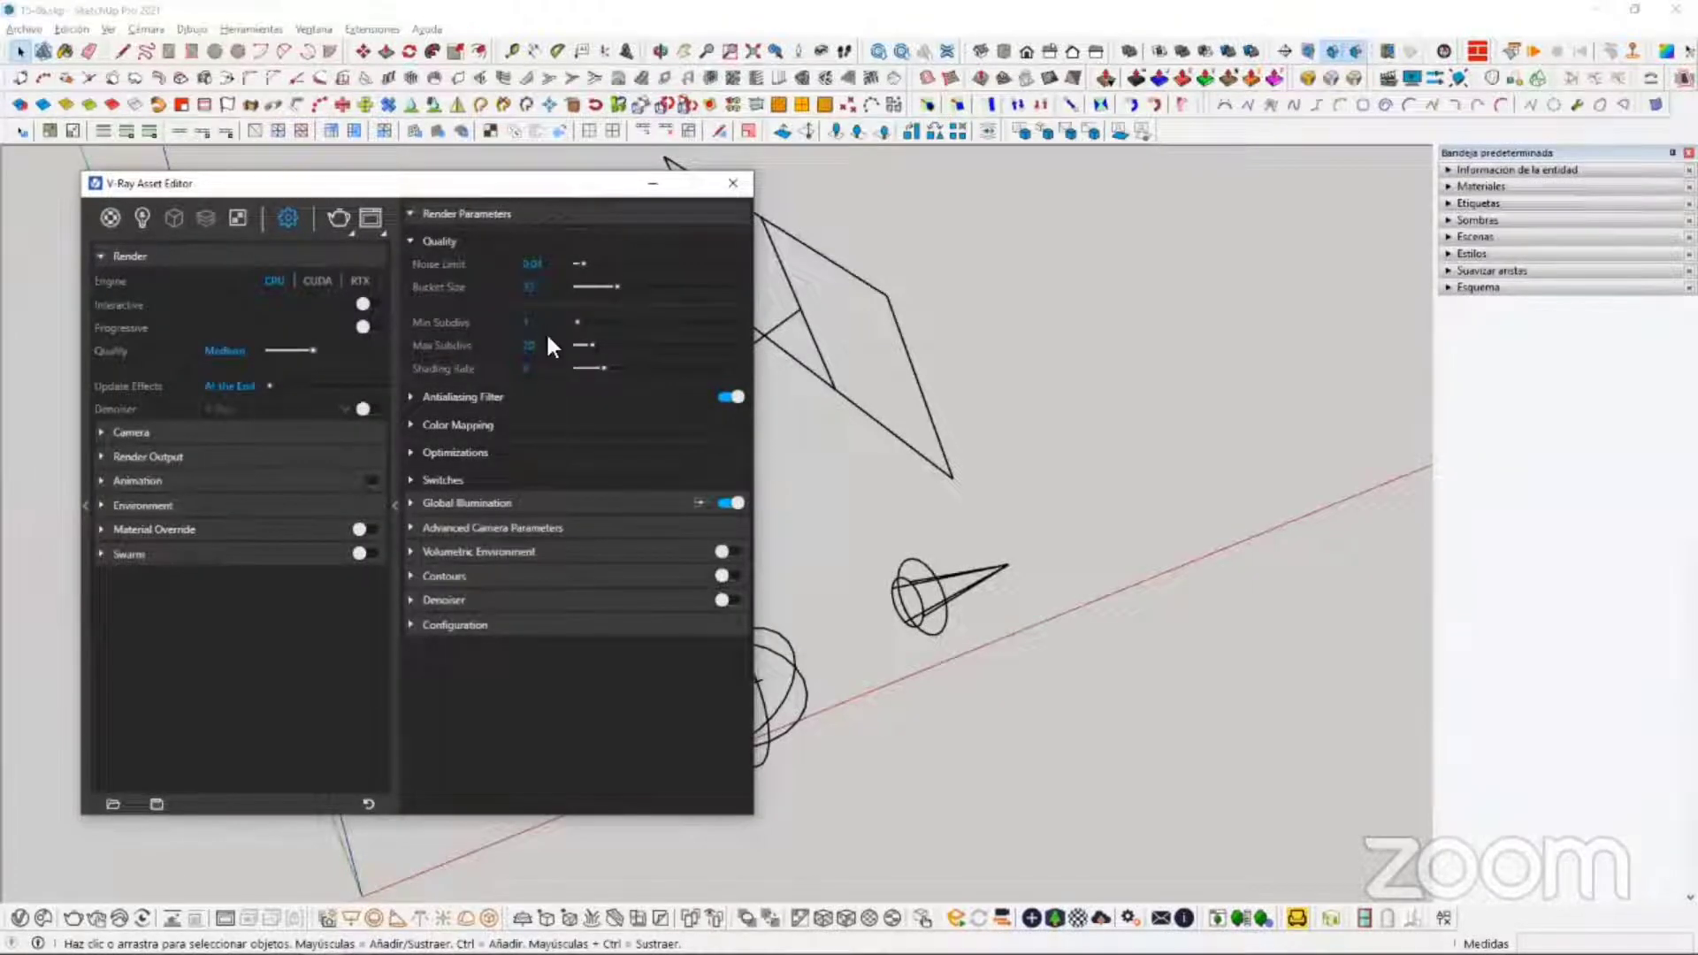
pyautogui.moveTo(495, 182); pyautogui.dragTo(519, 182)
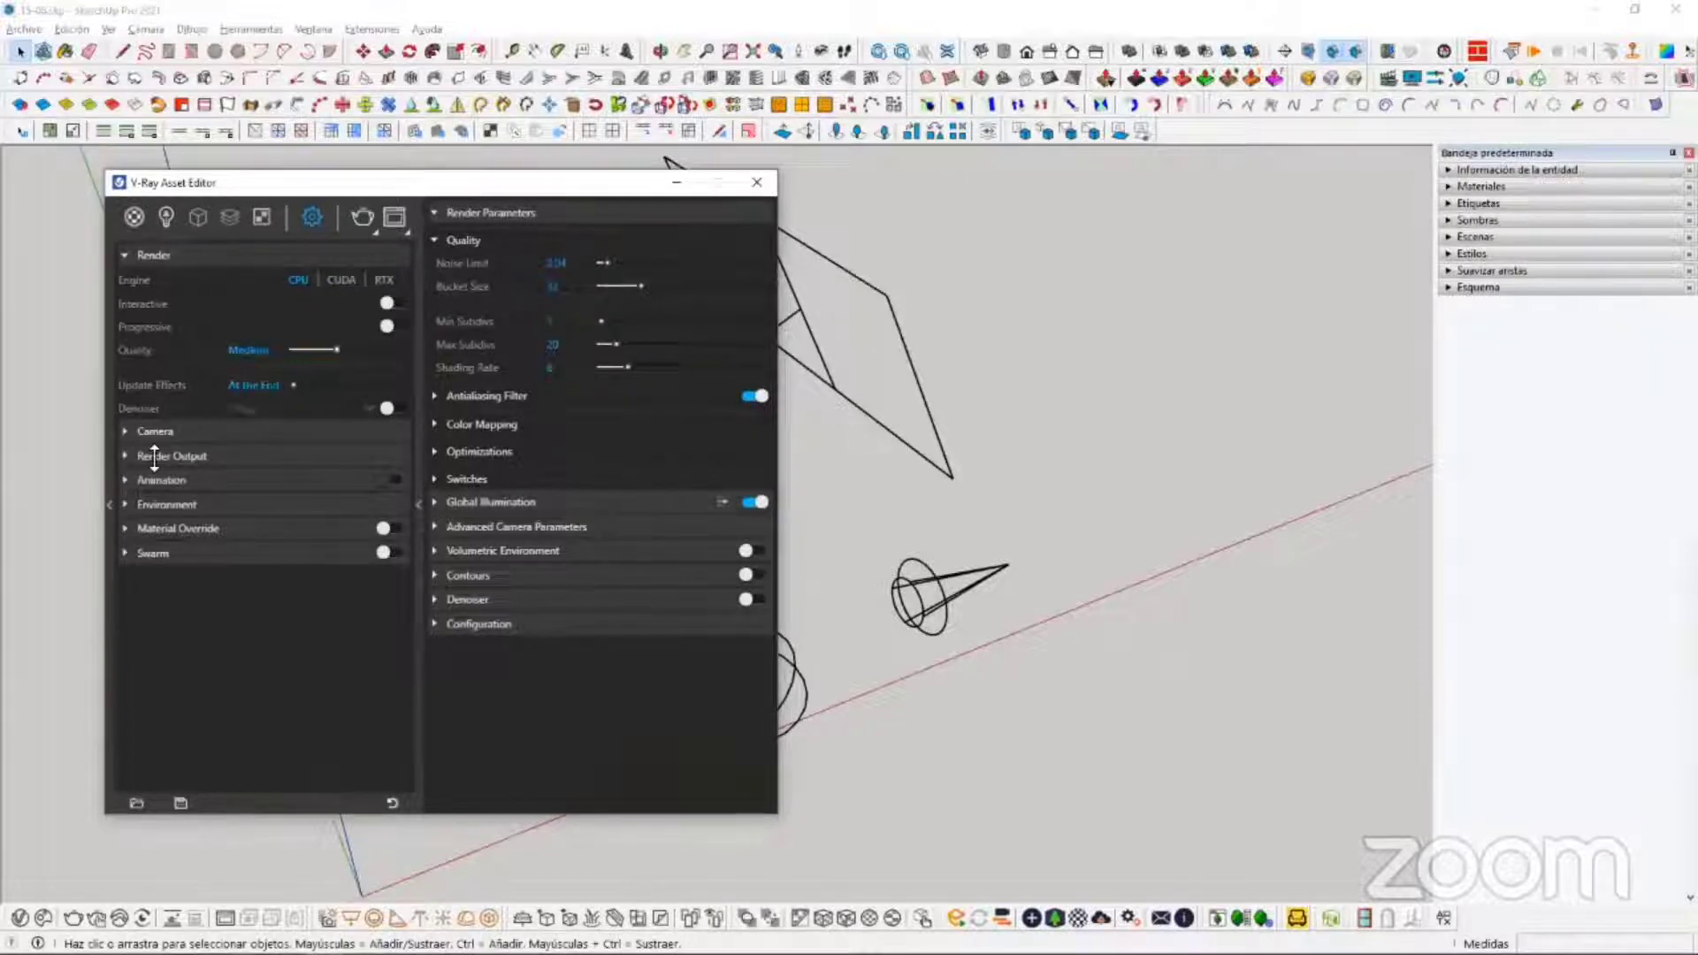
pyautogui.moveTo(324, 184); pyautogui.dragTo(418, 180)
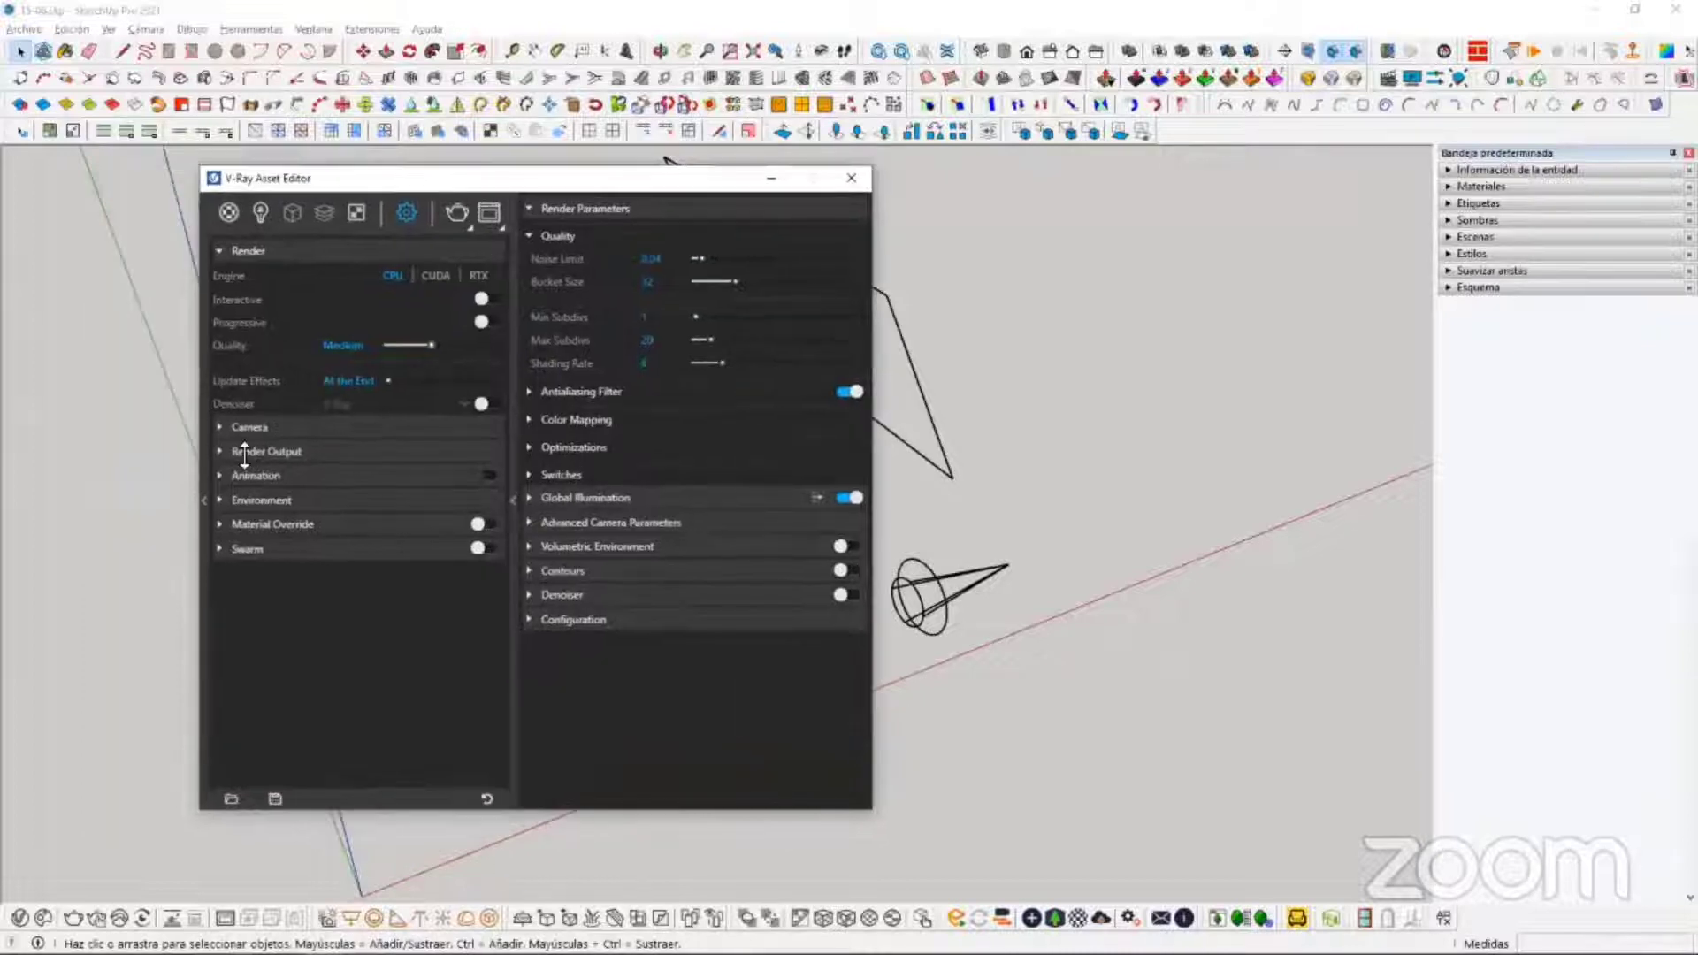
# Step: Expand the render output settings, set the image width to 1920 and keep the 16:9 - Widescreen aspect ratio
pyautogui.click(297, 451)
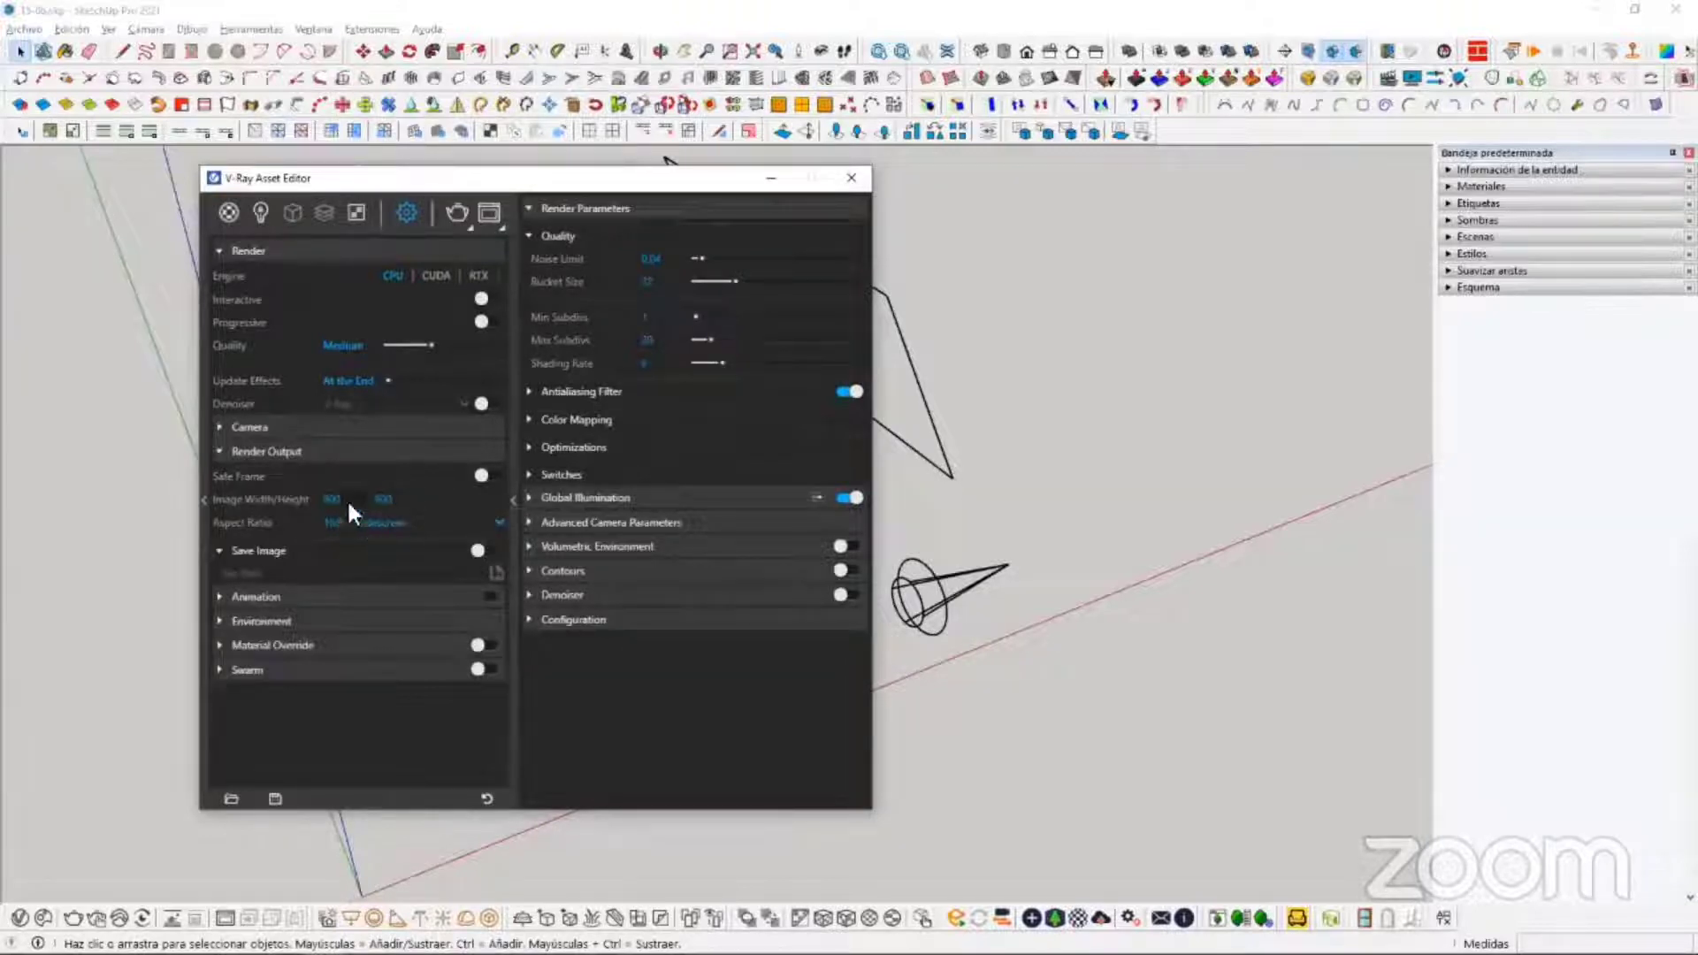
pyautogui.click(327, 499)
pyautogui.write('1920')
pyautogui.press('Return')
pyautogui.click(410, 522)
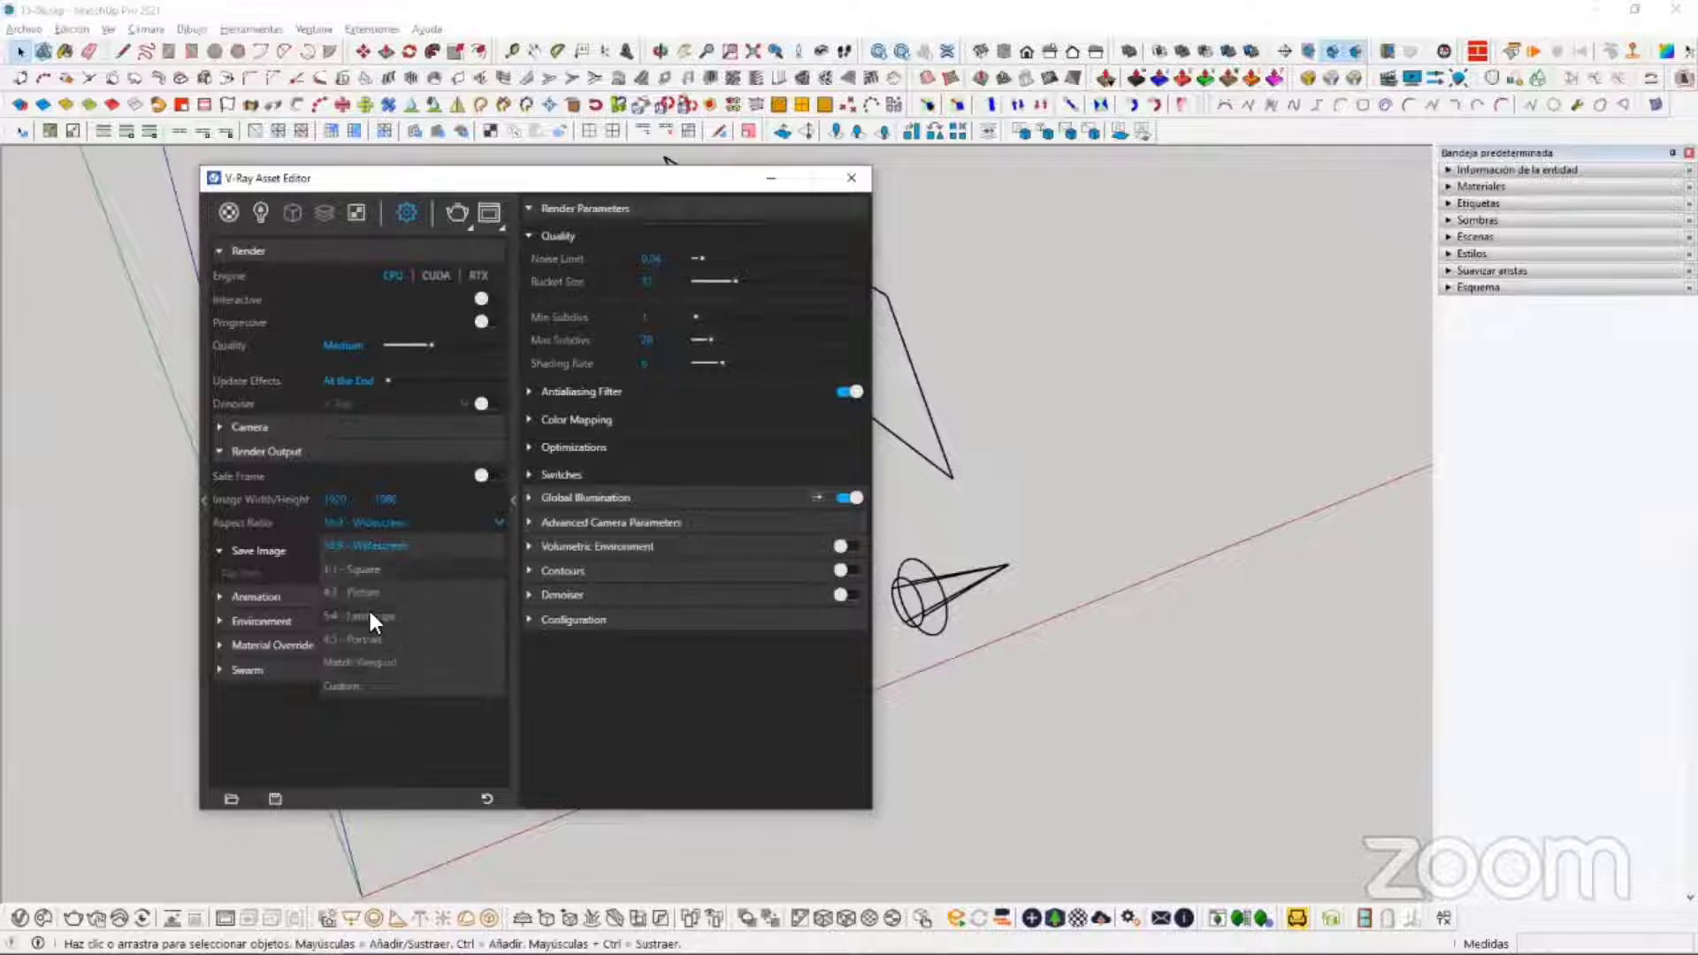
pyautogui.click(418, 531)
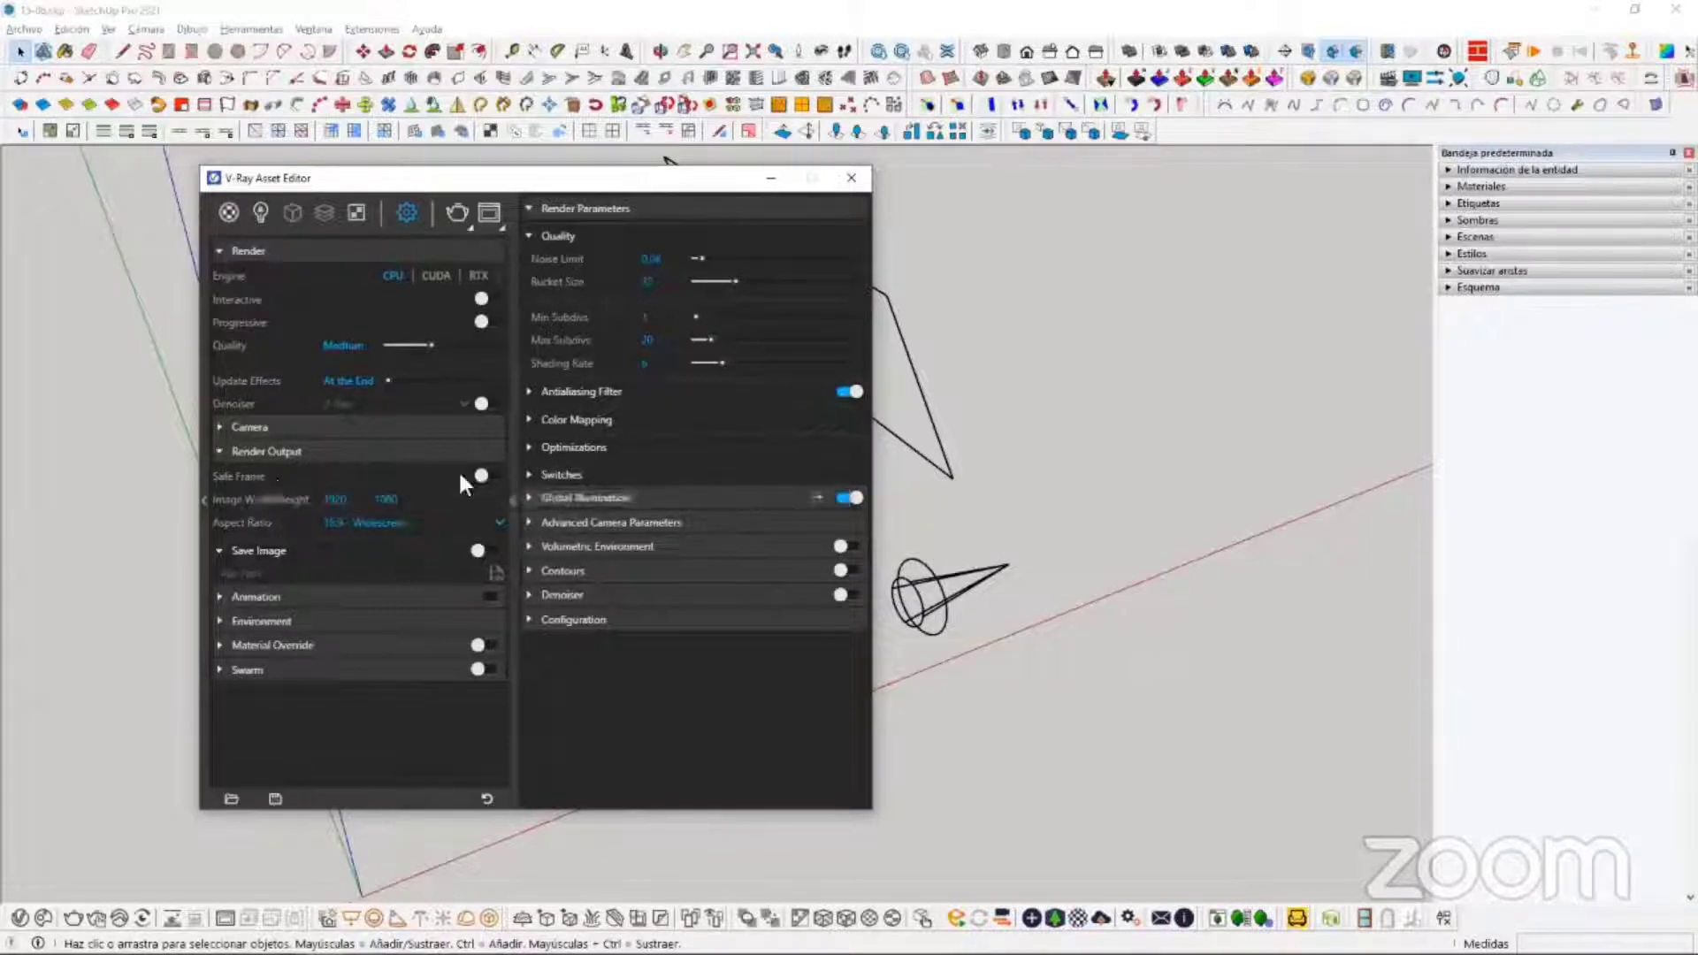
# Step: Turn on the safe frame and move the asset editor to check the framed area around the box
pyautogui.click(481, 476)
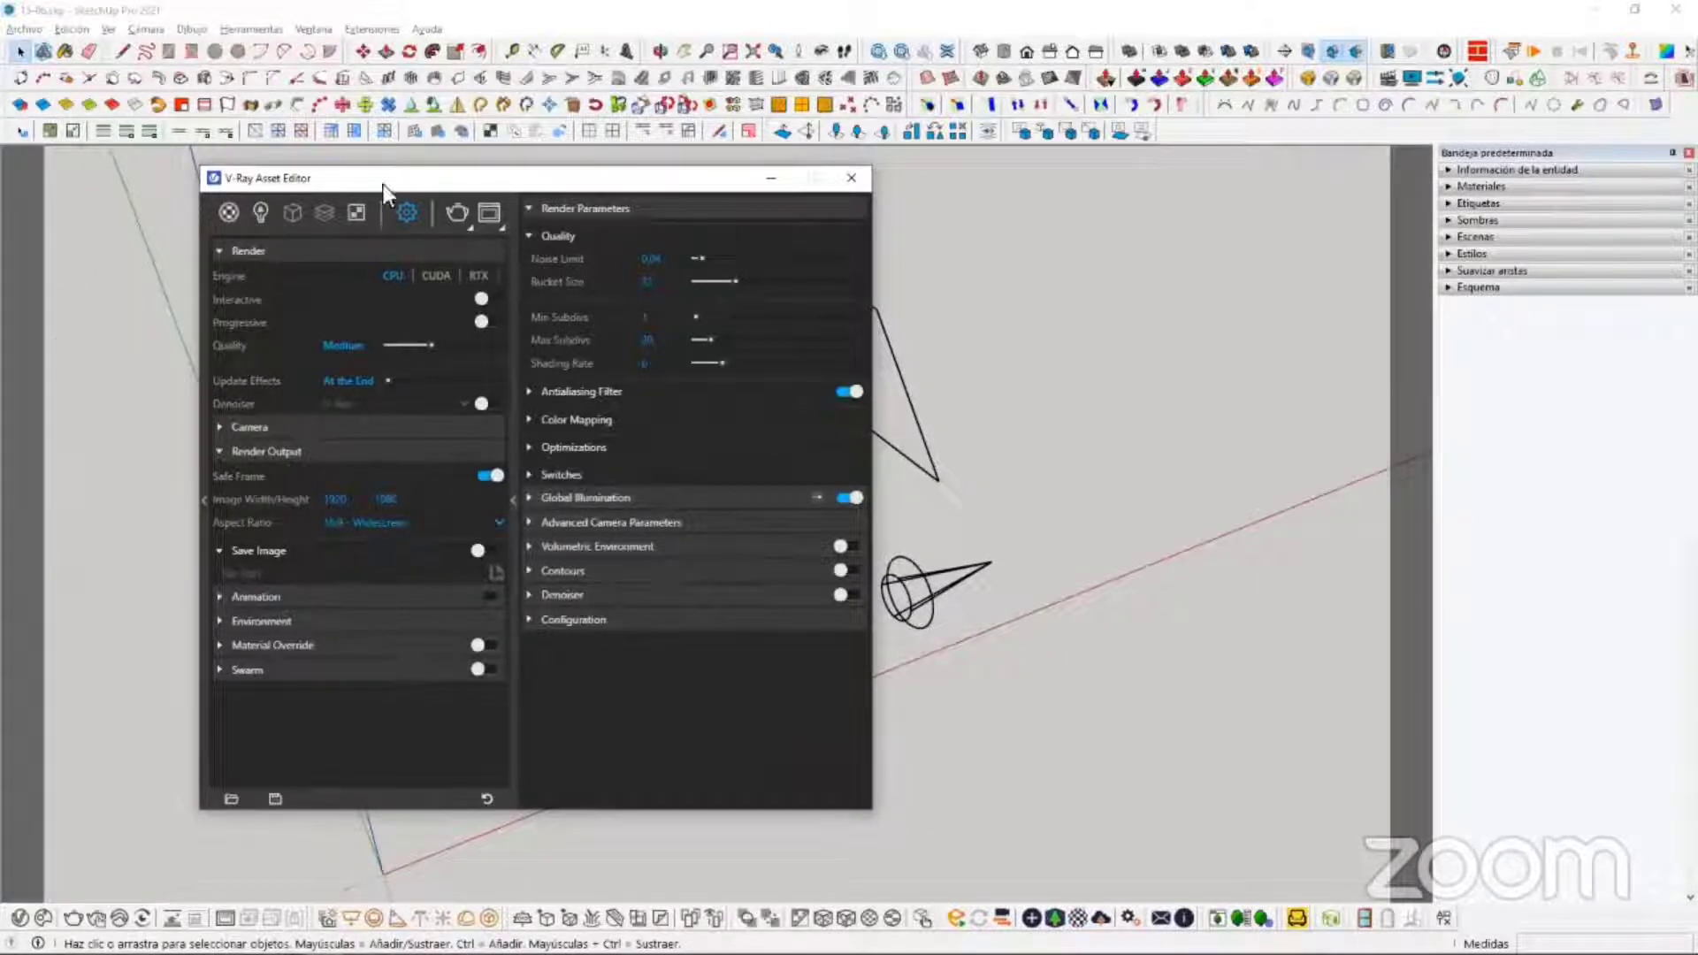
pyautogui.moveTo(384, 184); pyautogui.dragTo(779, 251)
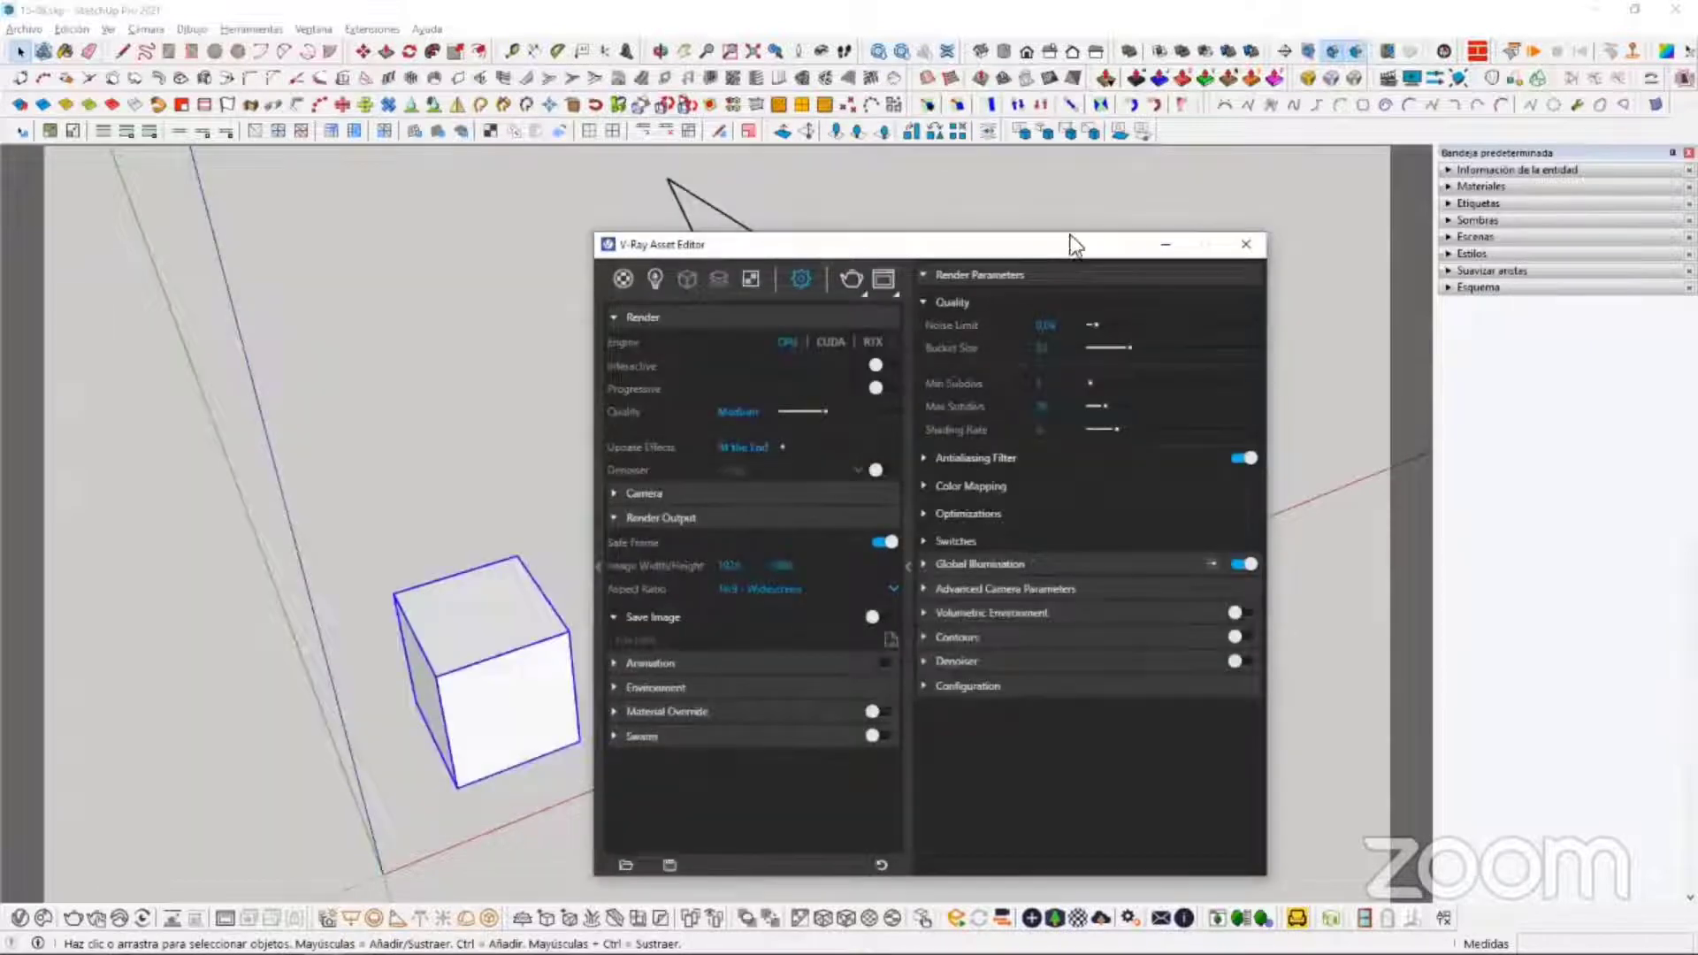
pyautogui.moveTo(951, 250); pyautogui.dragTo(724, 180)
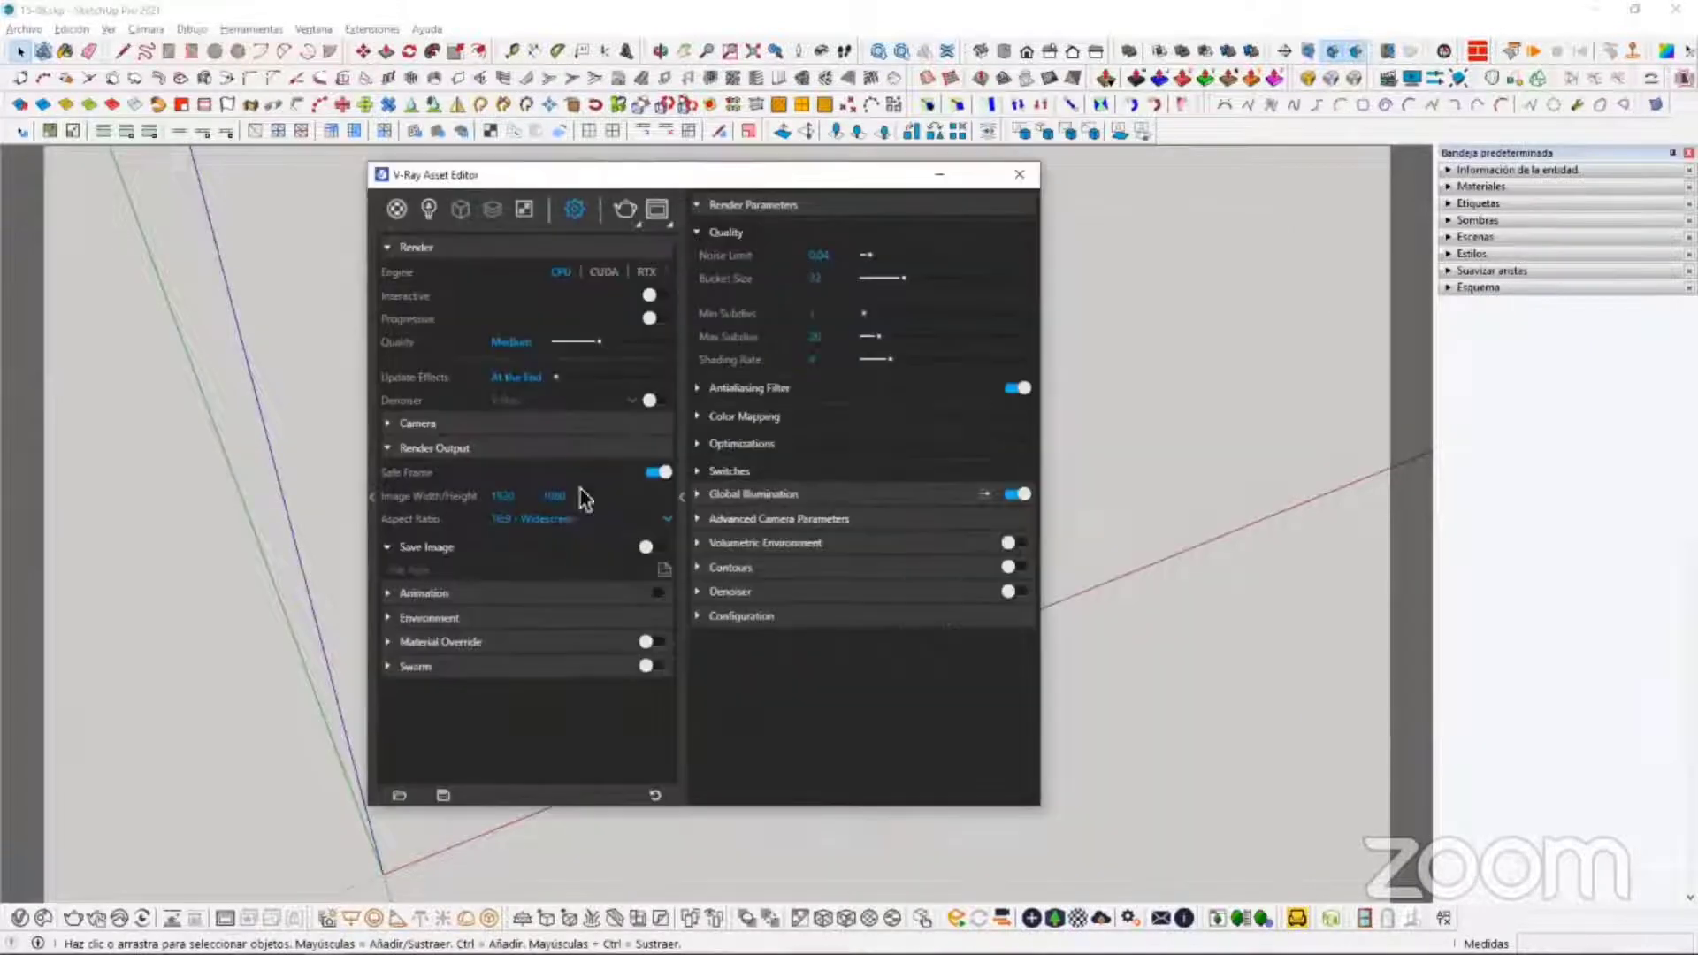
# Step: Try the 1:1 Square, 4:3 Picture, 5:4 Landscape and 4:5 Portrait aspect ratios for the render output
pyautogui.click(555, 529)
pyautogui.click(531, 566)
pyautogui.moveTo(554, 168); pyautogui.dragTo(901, 179)
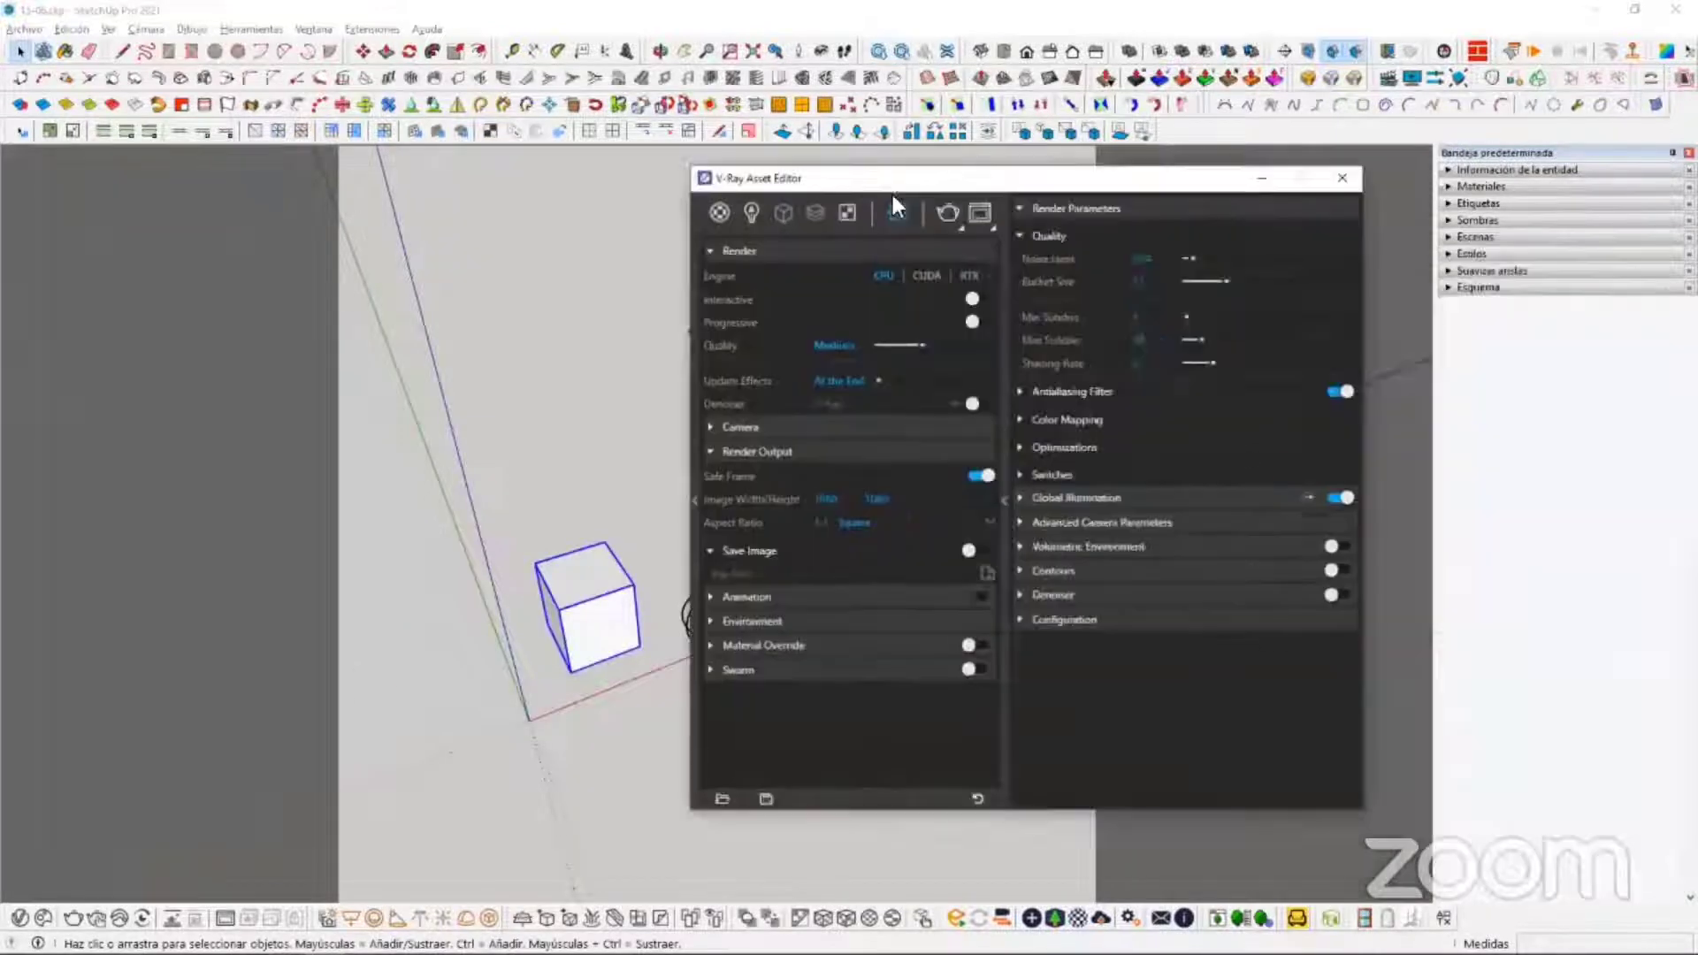
pyautogui.click(877, 522)
pyautogui.click(848, 592)
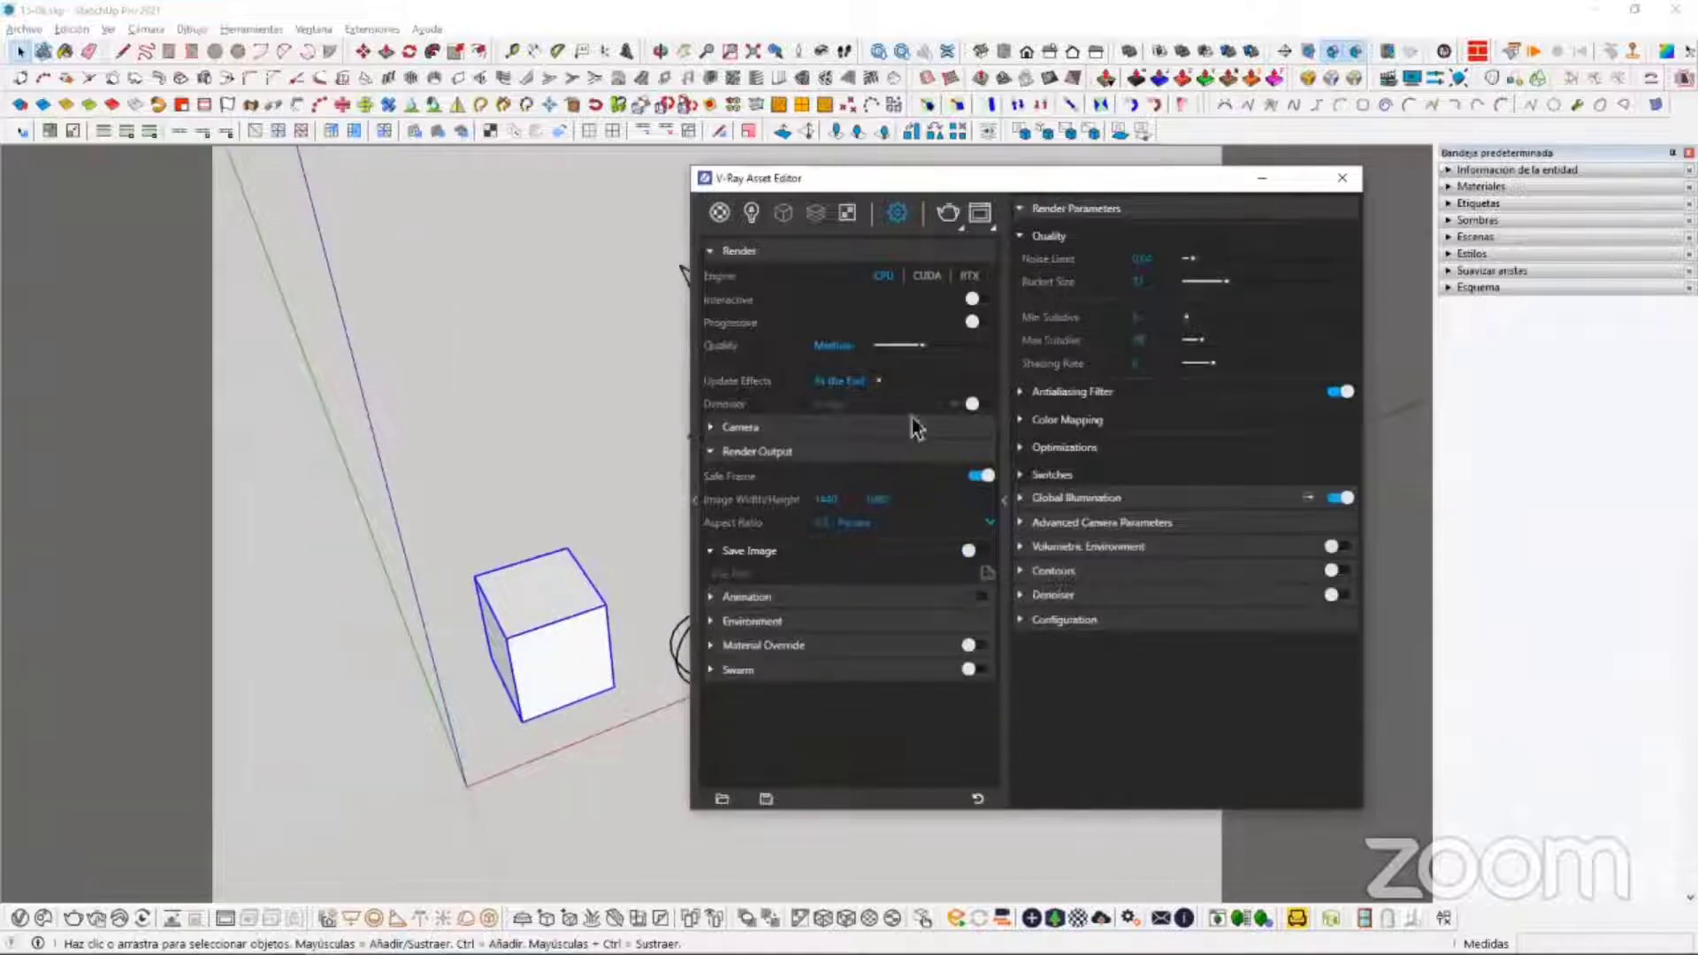
pyautogui.click(862, 519)
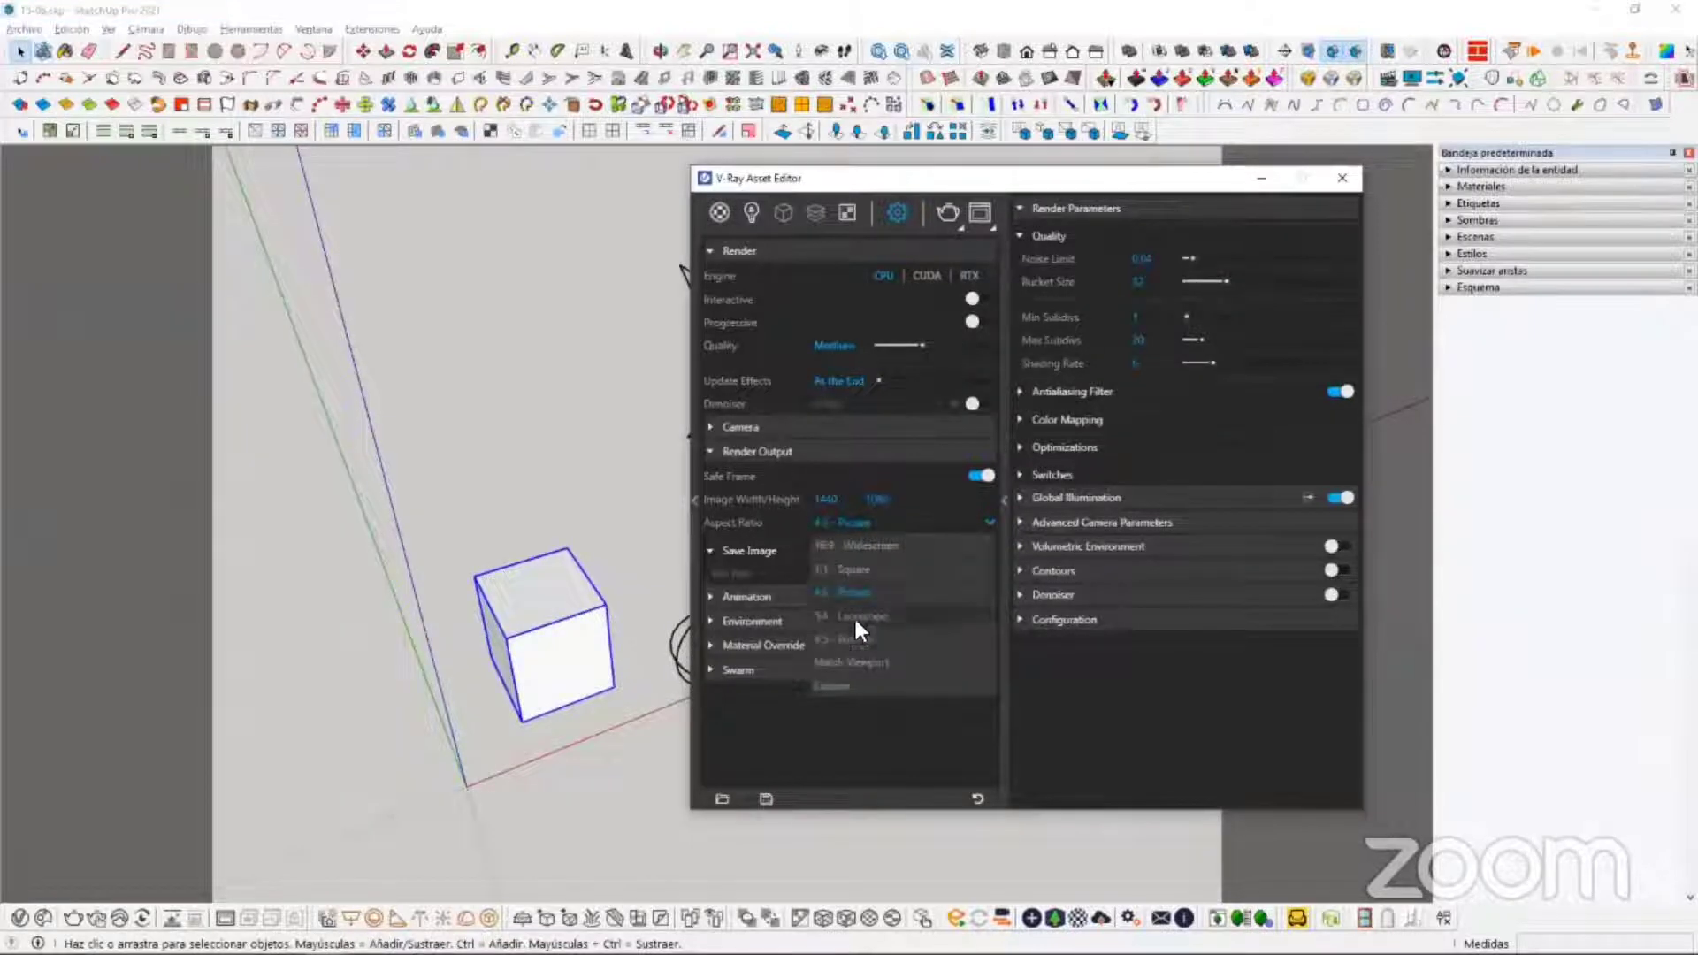
pyautogui.click(852, 615)
pyautogui.click(860, 524)
pyautogui.click(856, 632)
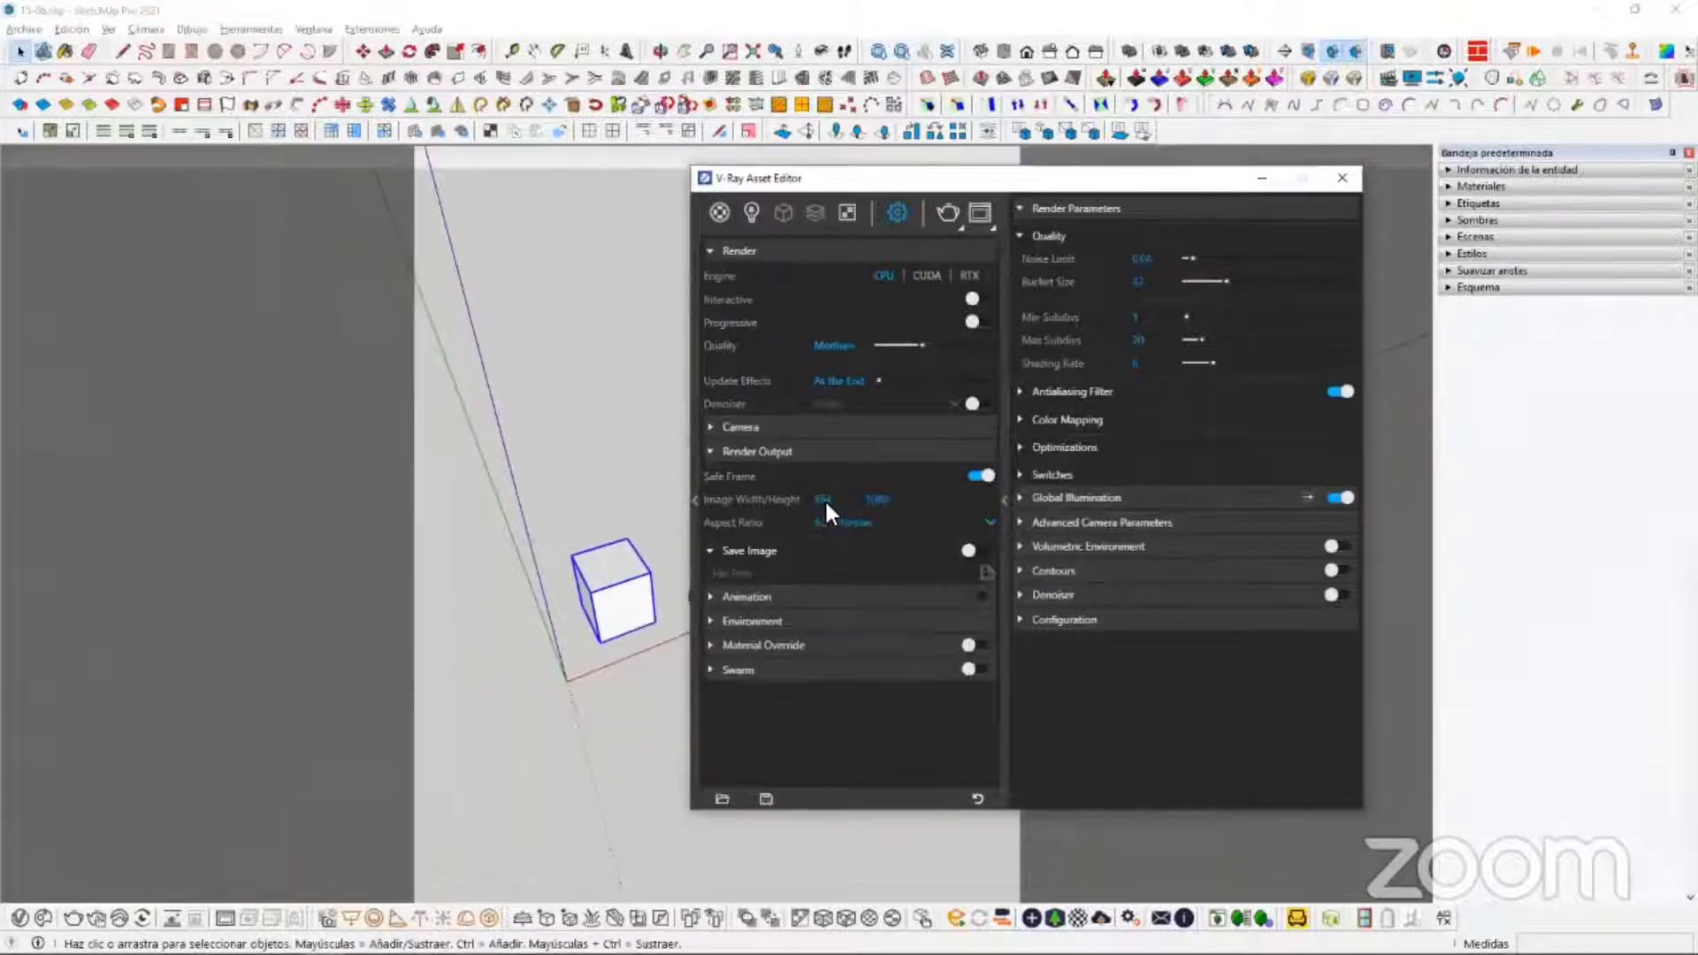
# Step: Switch the render output to a custom aspect ratio and try 16:9 and 21:9
pyautogui.click(847, 521)
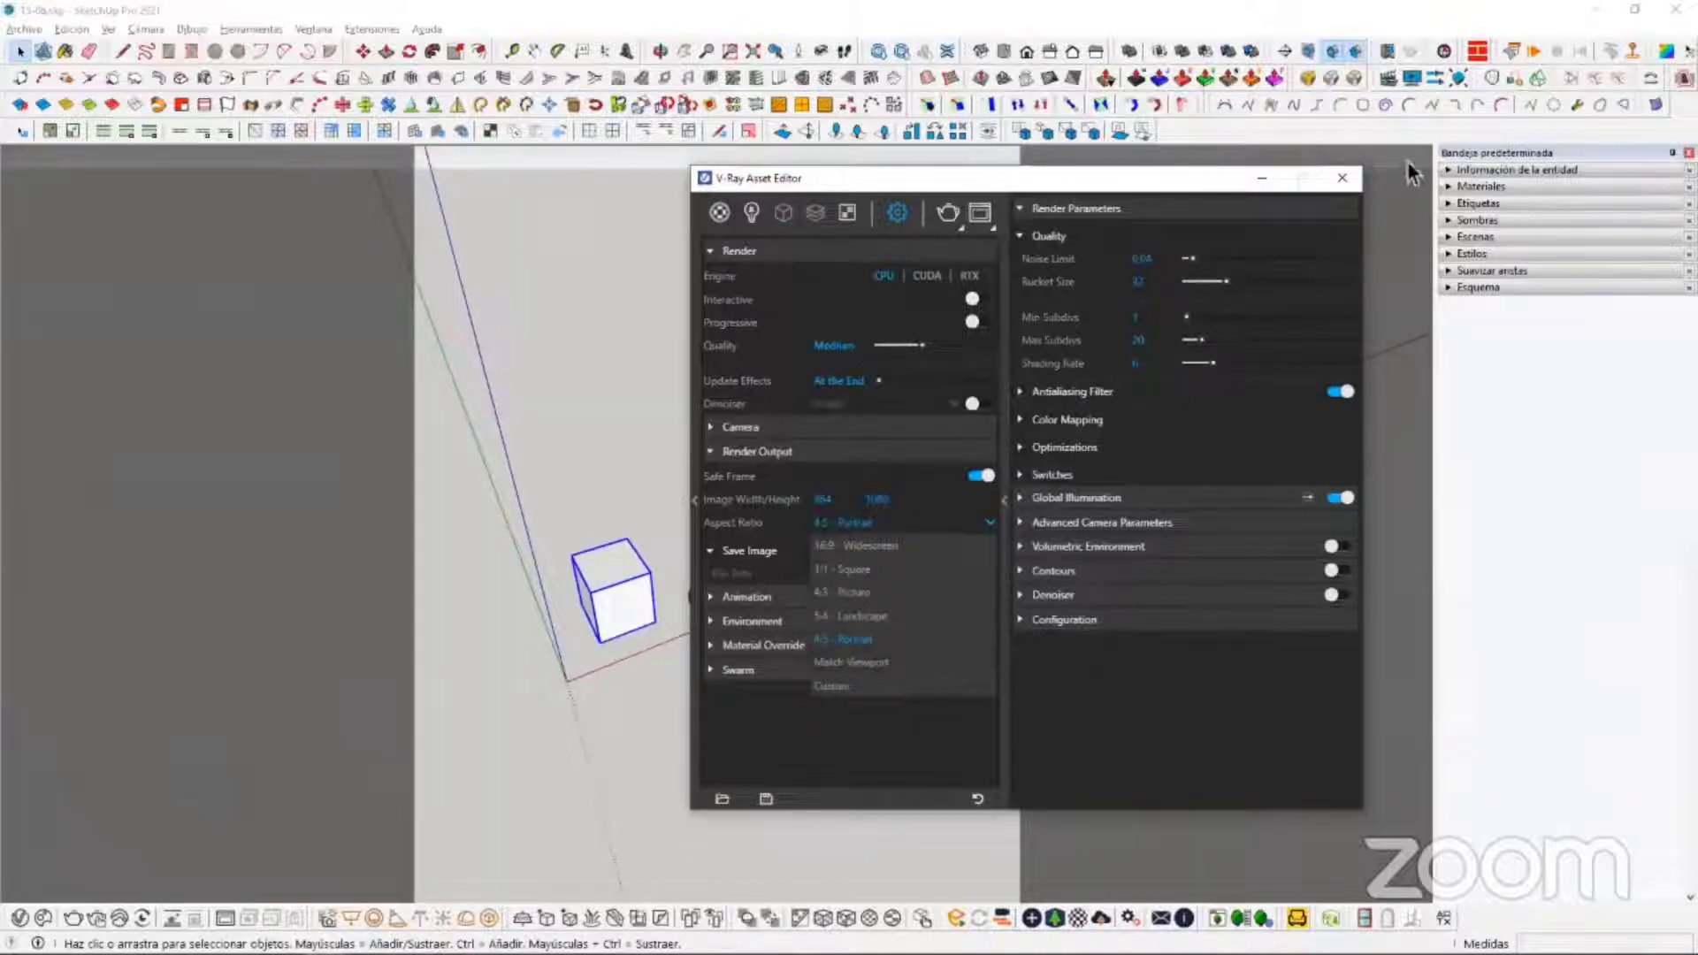
pyautogui.click(840, 685)
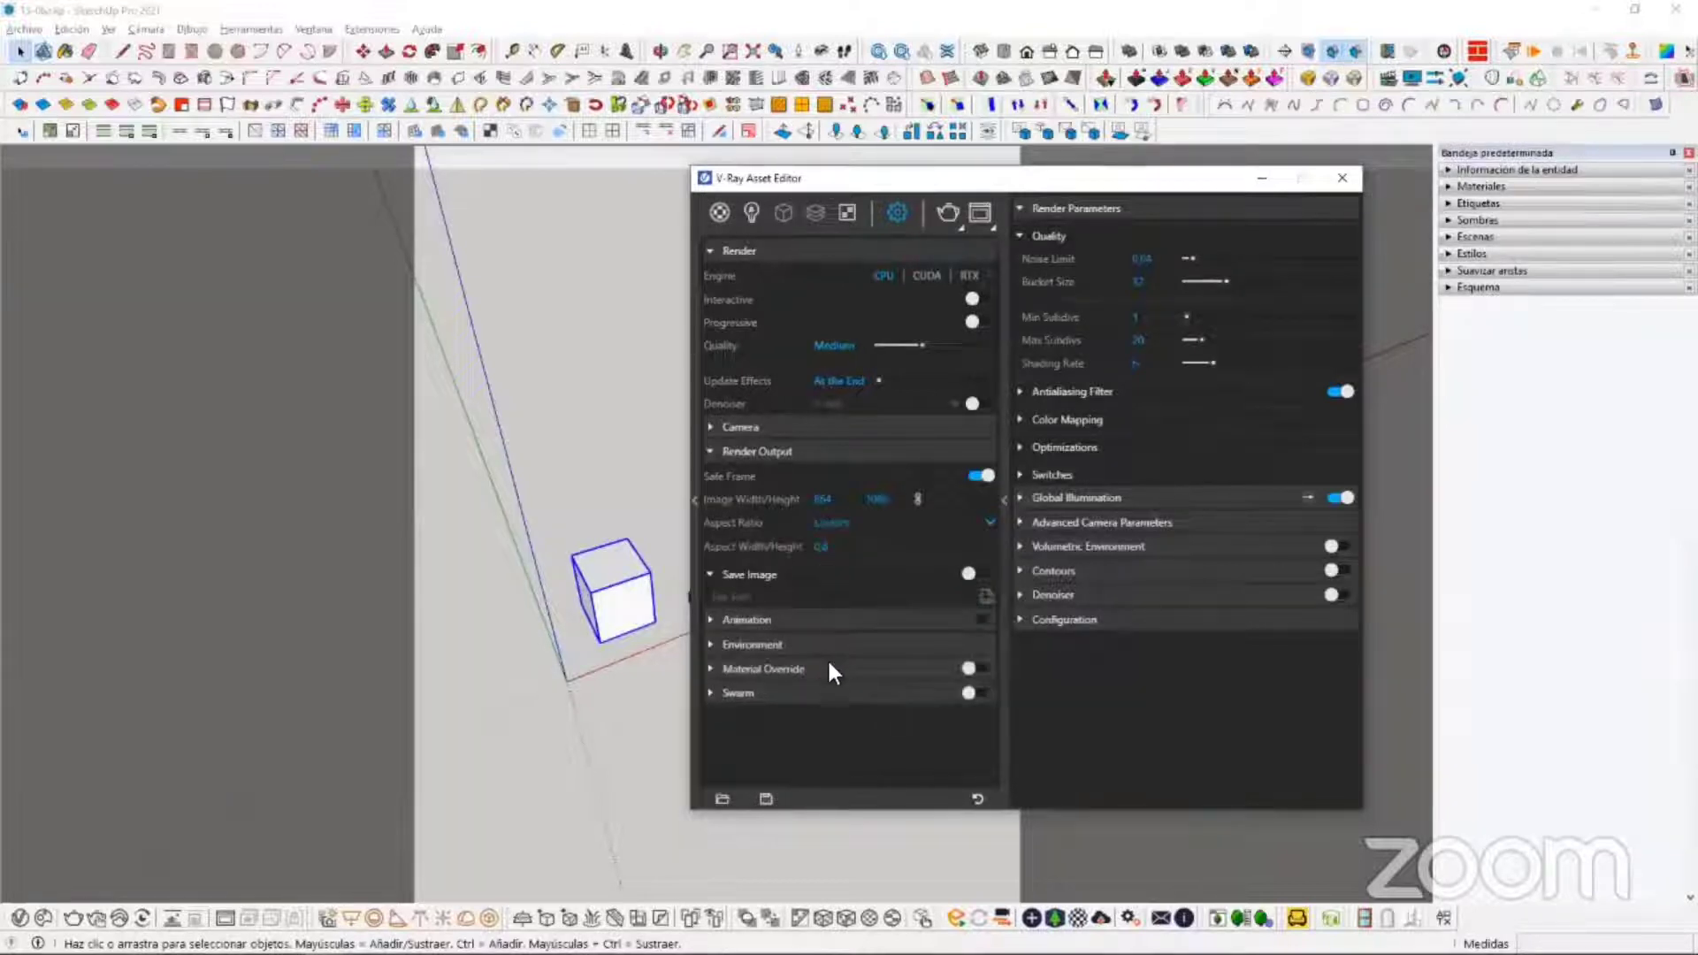
pyautogui.click(820, 546)
pyautogui.write('19')
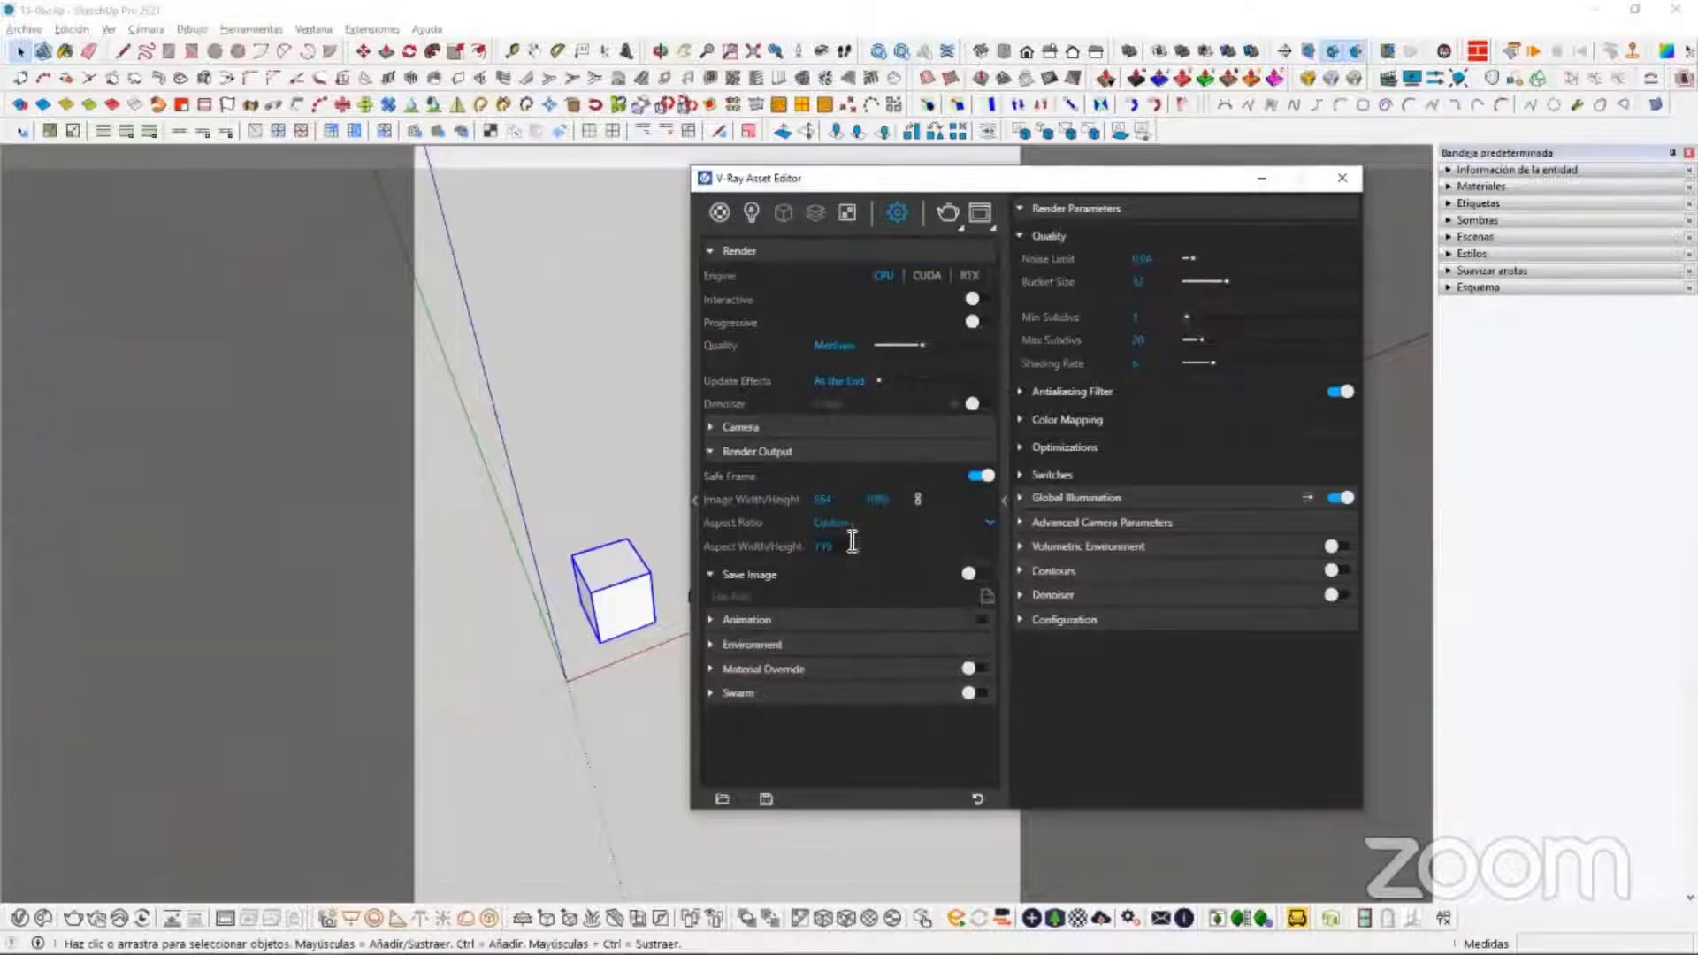
pyautogui.doubleClick(853, 542)
pyautogui.write('16')
pyautogui.press('Tab')
pyautogui.write('9')
pyautogui.press('Return')
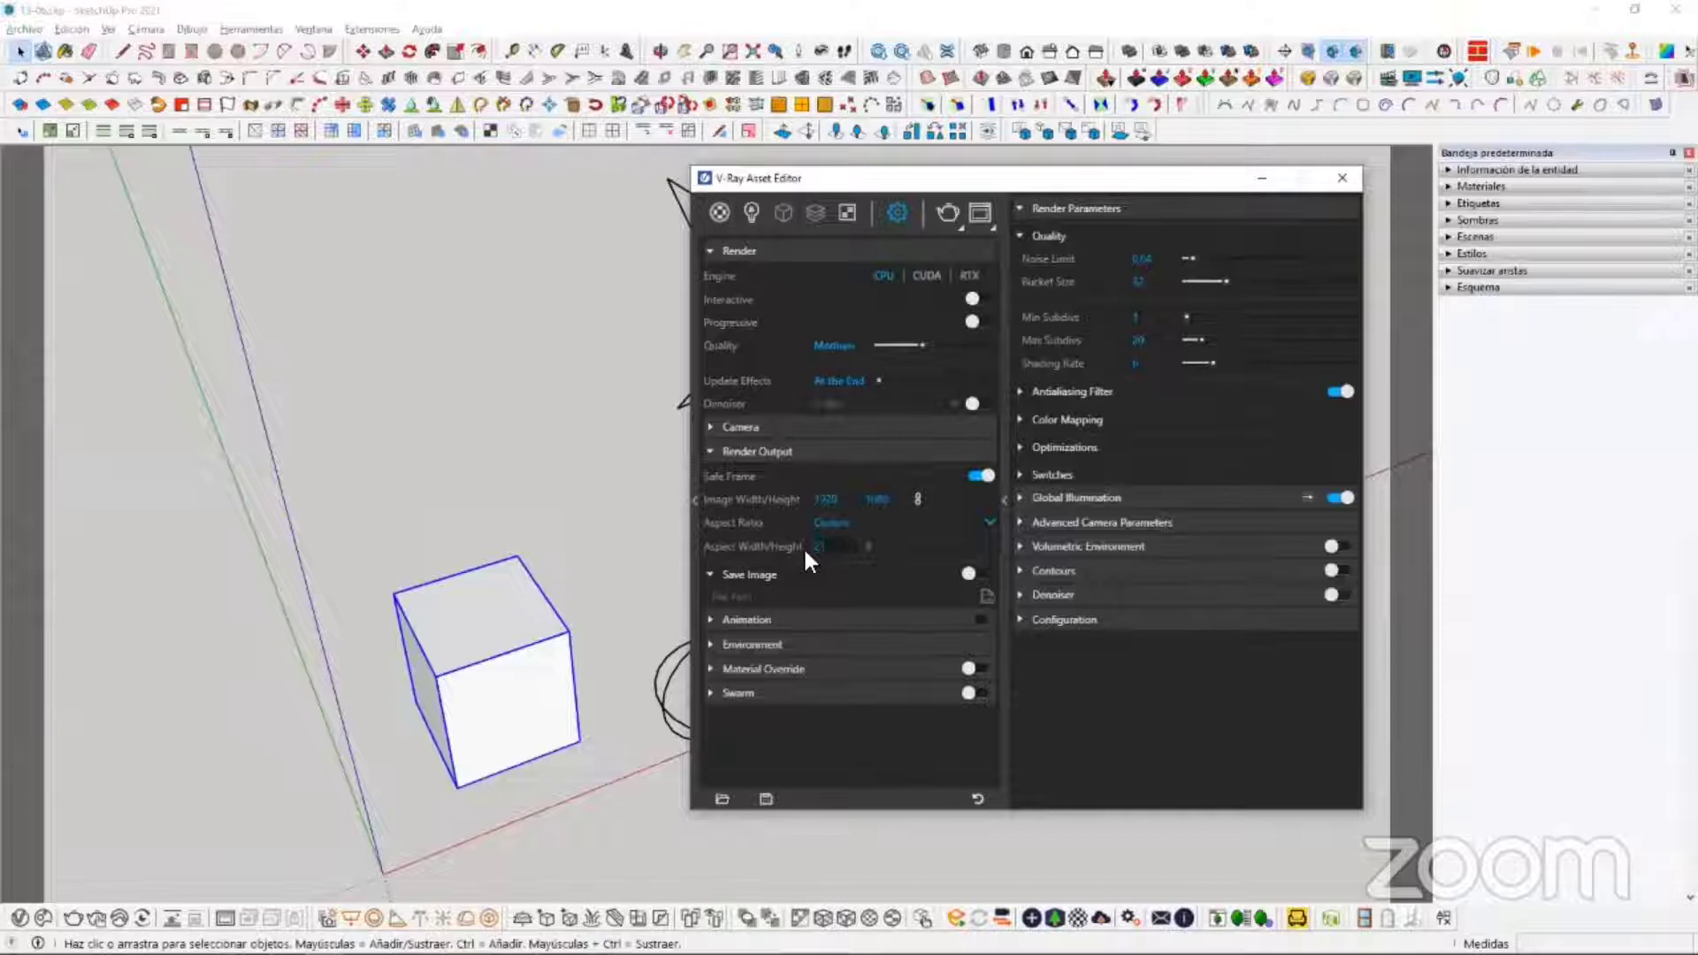
pyautogui.write('21')
pyautogui.press('Return')
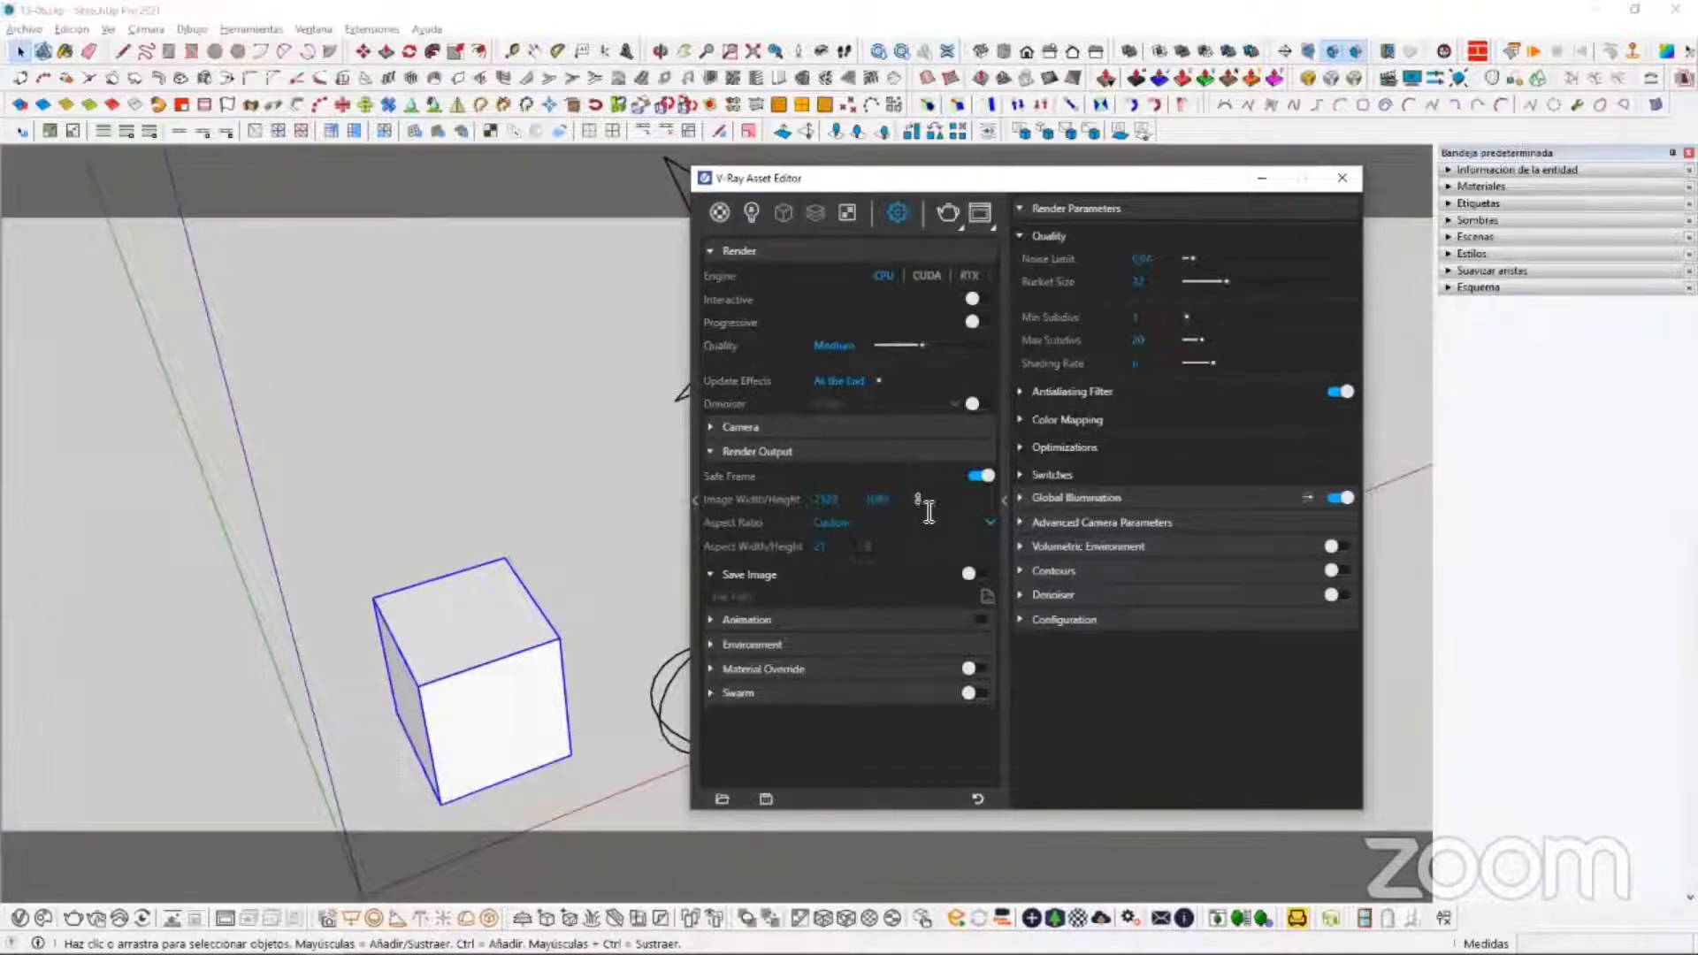
# Step: Set the aspect ratio back to 16:9 - Widescreen, comparing it briefly with 1:1 - Square
pyautogui.click(865, 520)
pyautogui.click(874, 540)
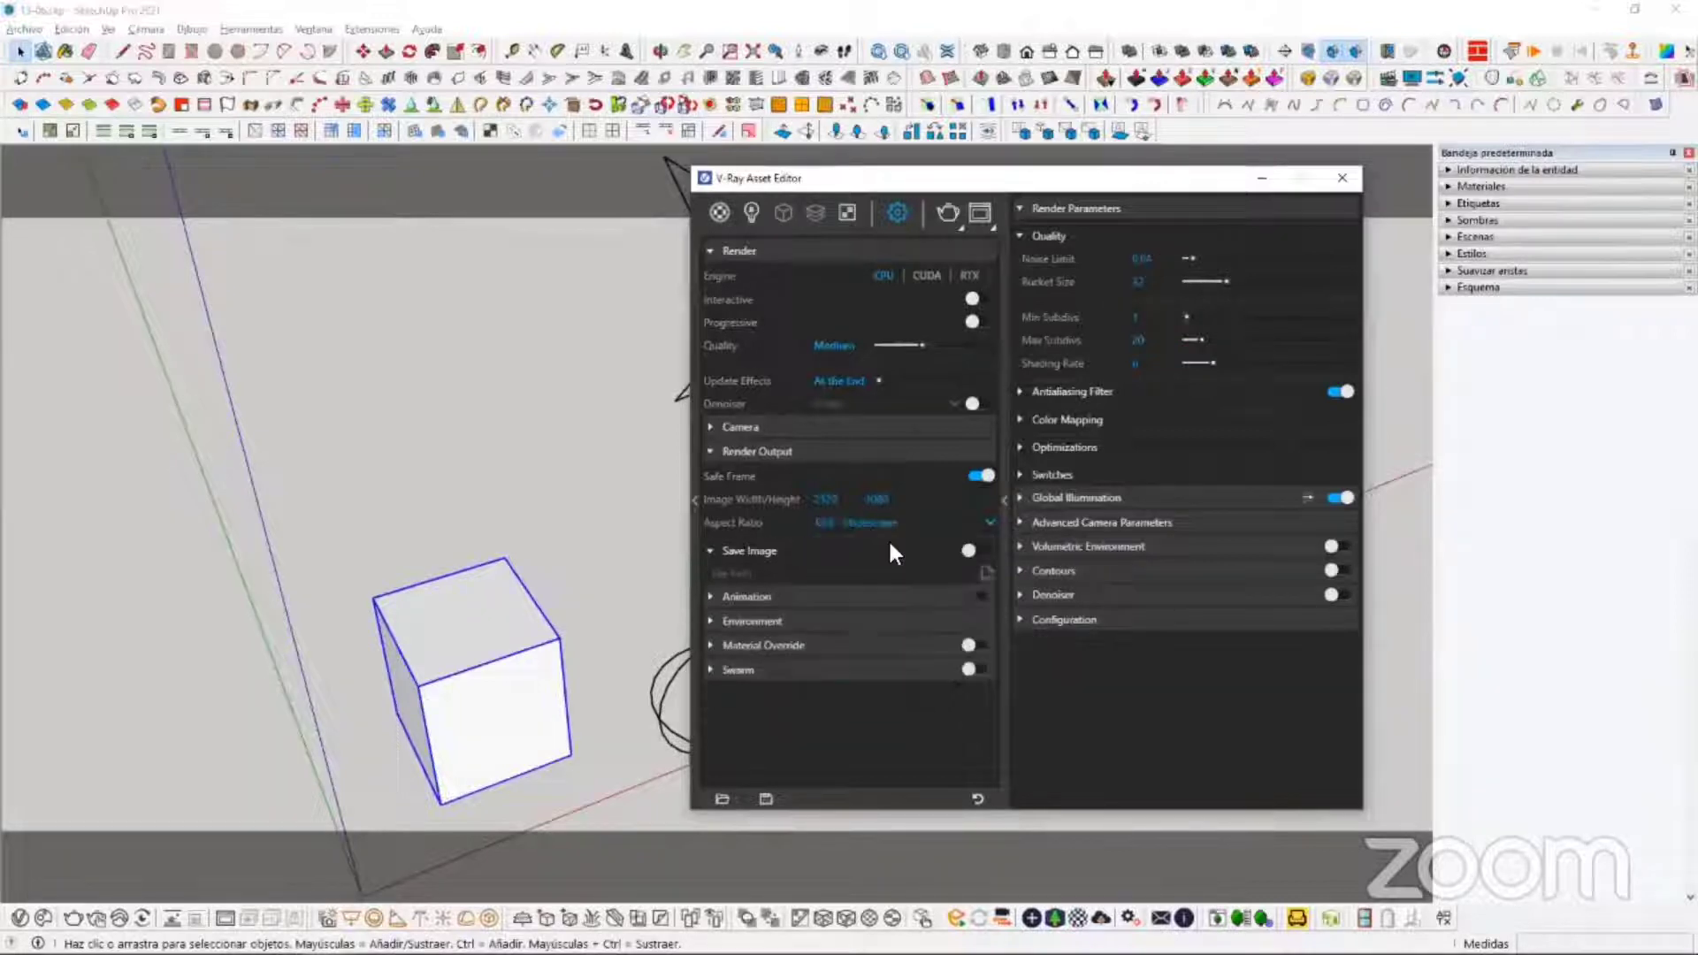
pyautogui.moveTo(980, 174); pyautogui.dragTo(760, 226)
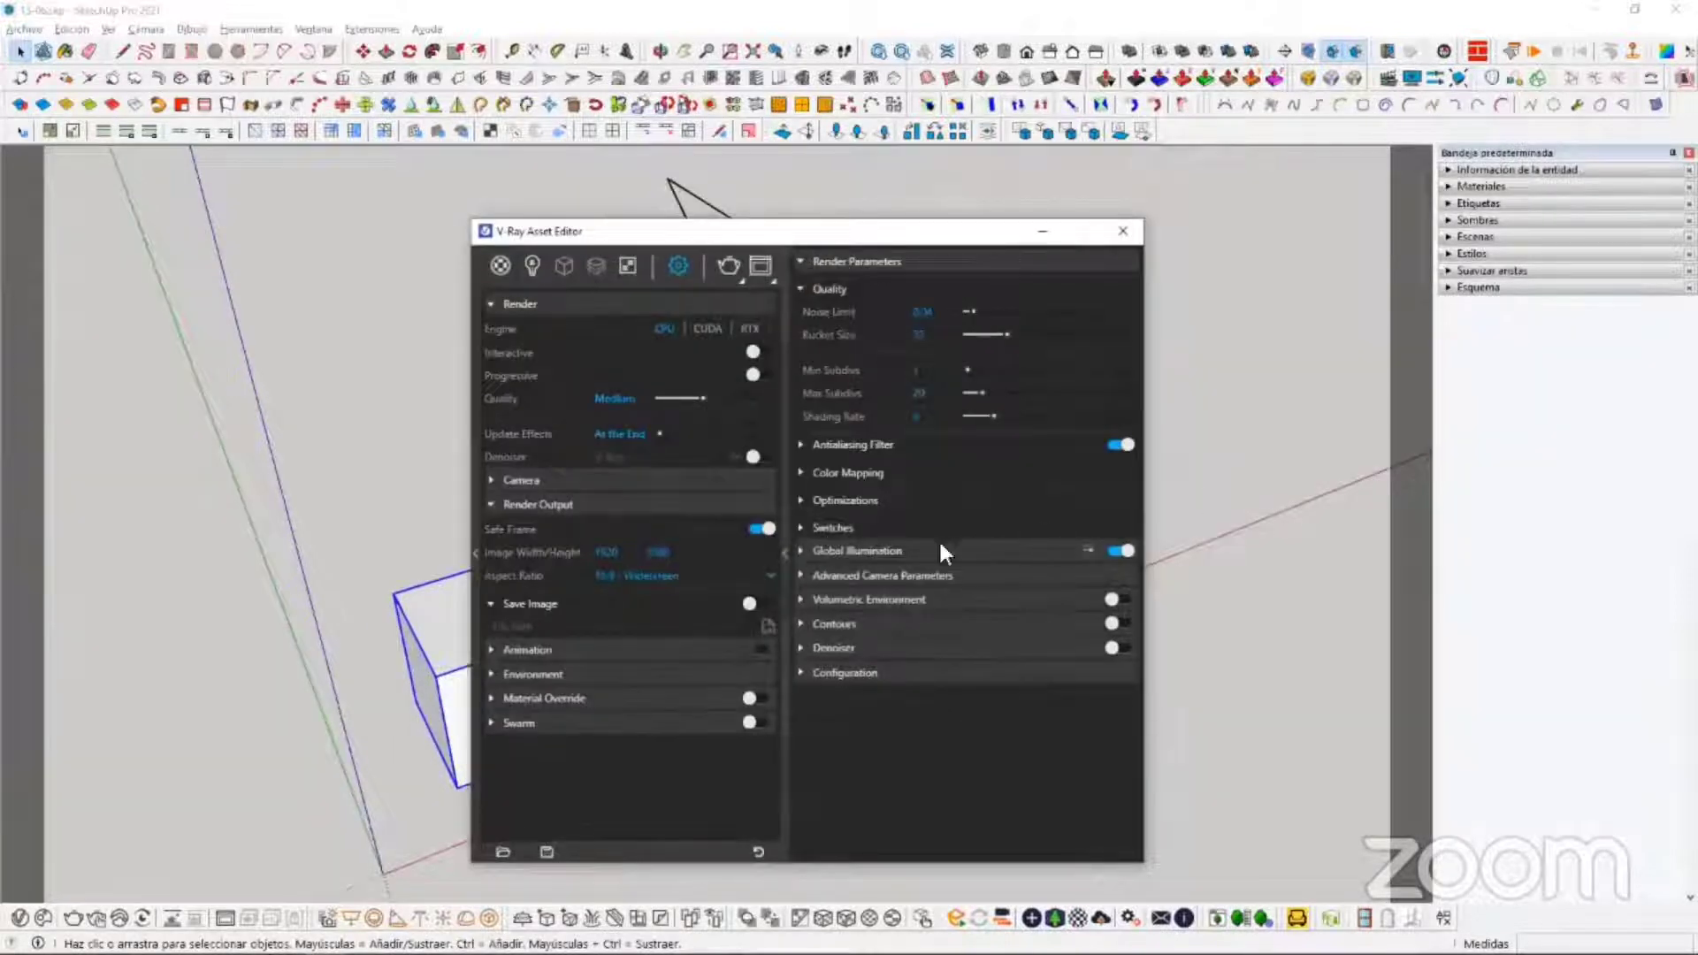
pyautogui.click(675, 575)
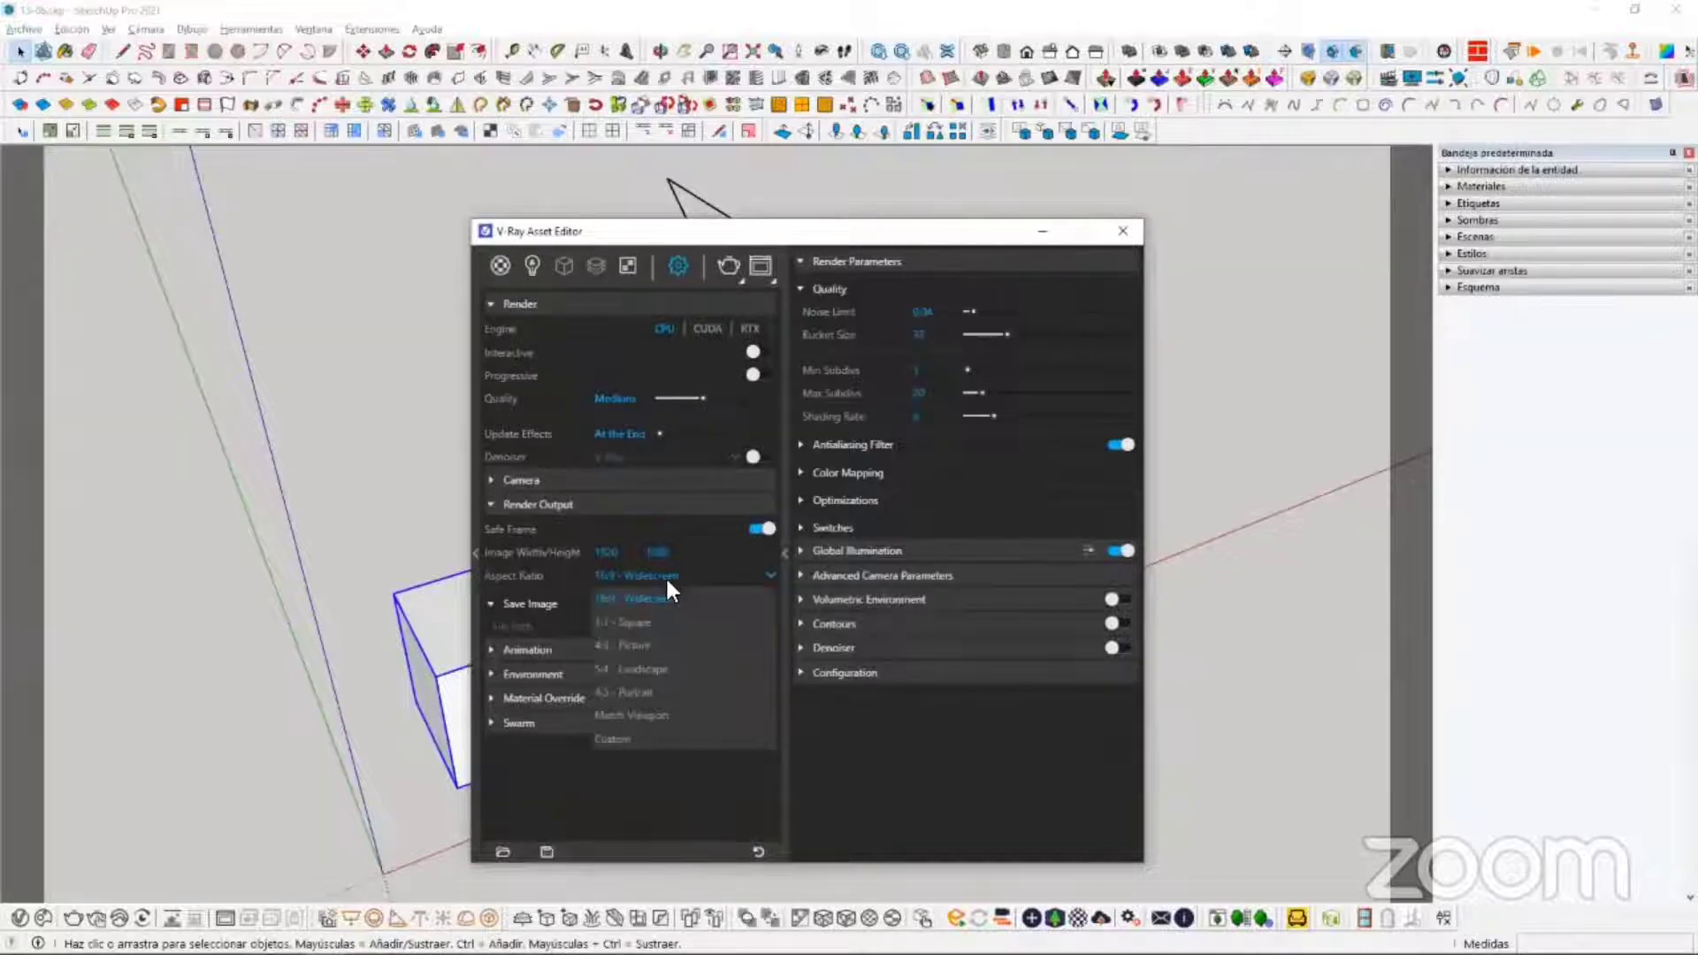
pyautogui.click(609, 623)
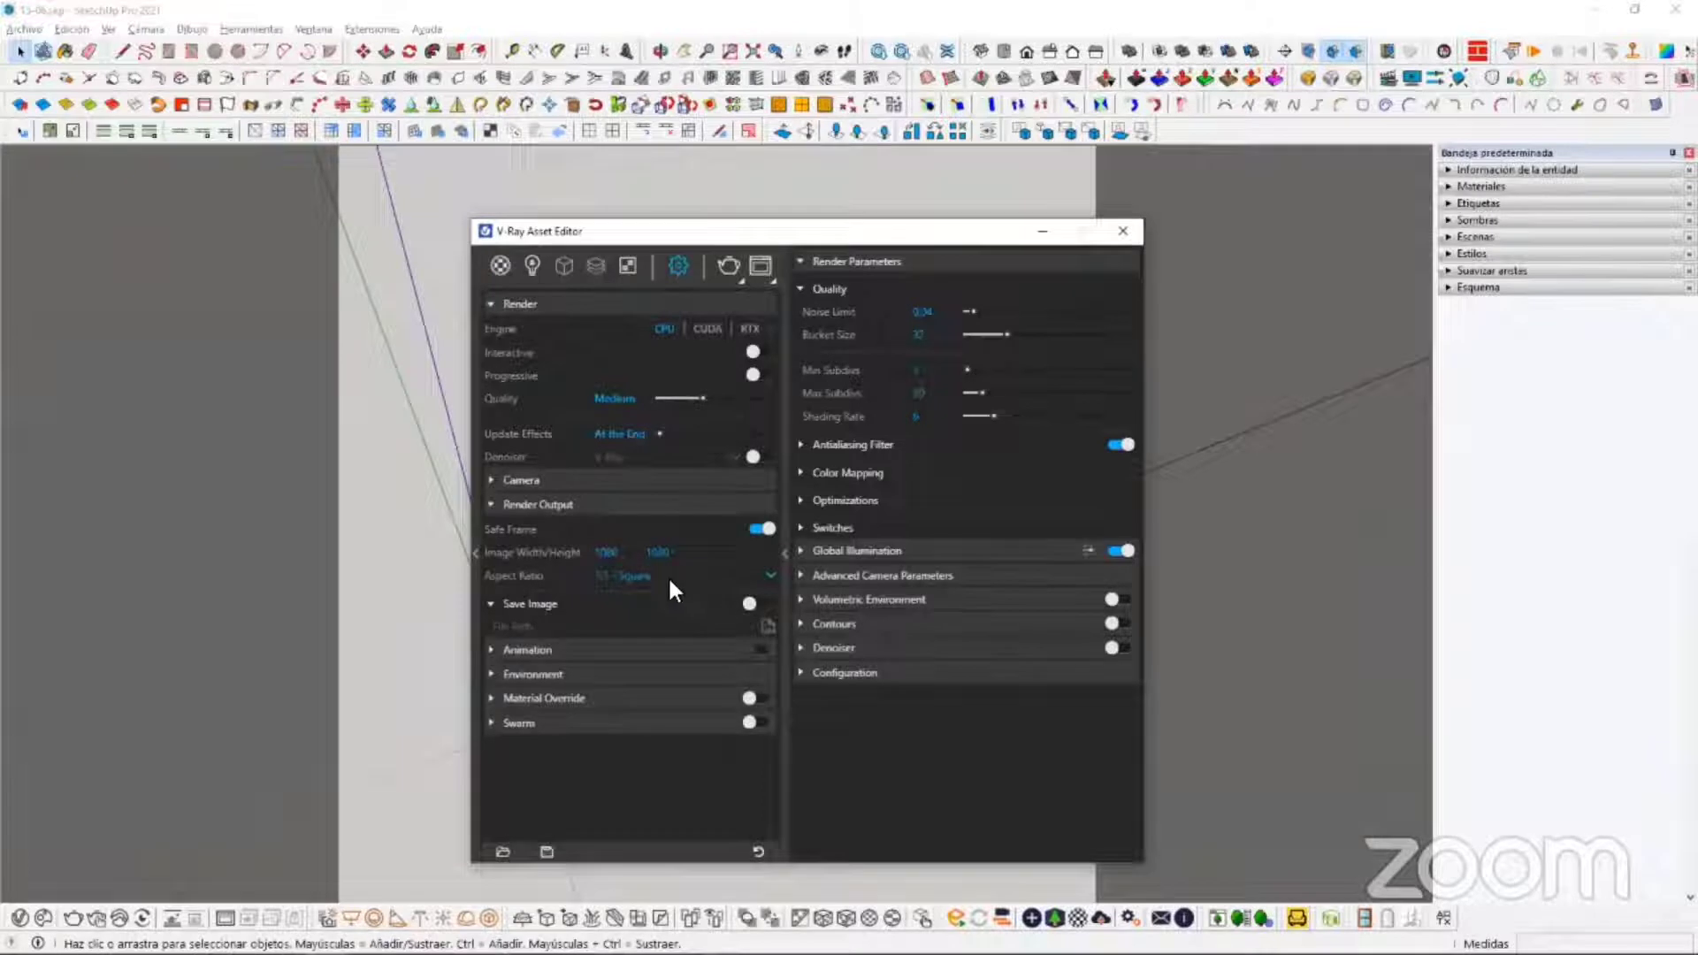
pyautogui.click(667, 576)
pyautogui.click(651, 588)
# Step: Turn off the safe frame and collapse the render output settings
pyautogui.click(763, 529)
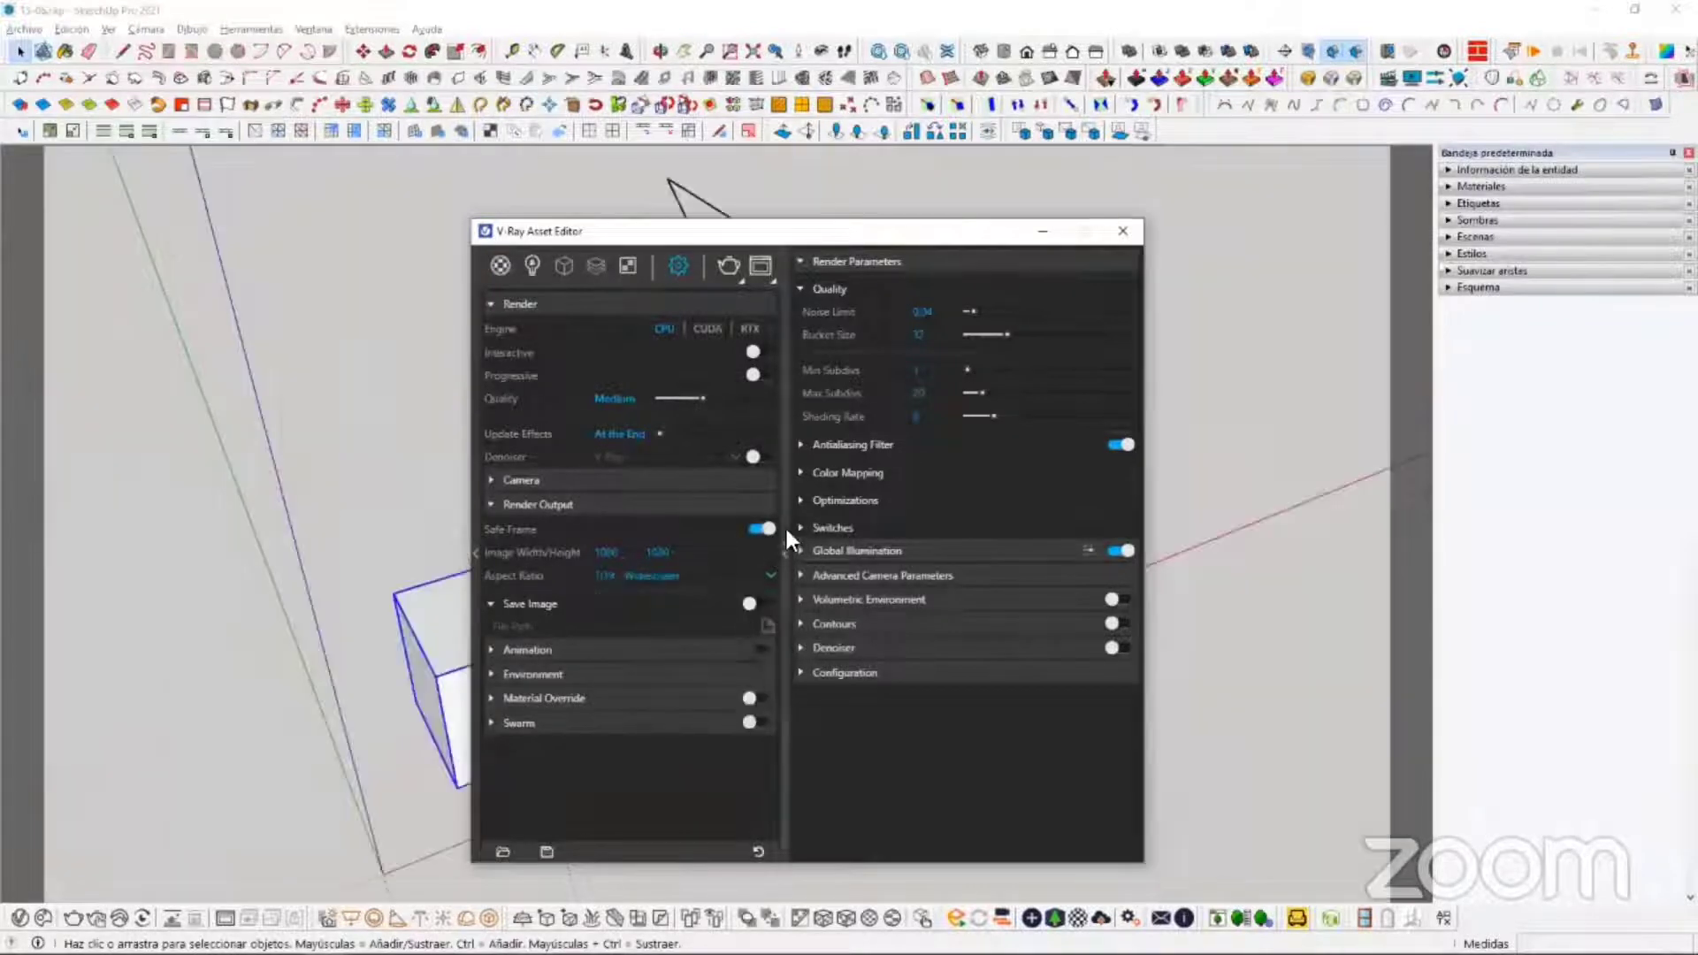
pyautogui.moveTo(594, 231); pyautogui.dragTo(547, 161)
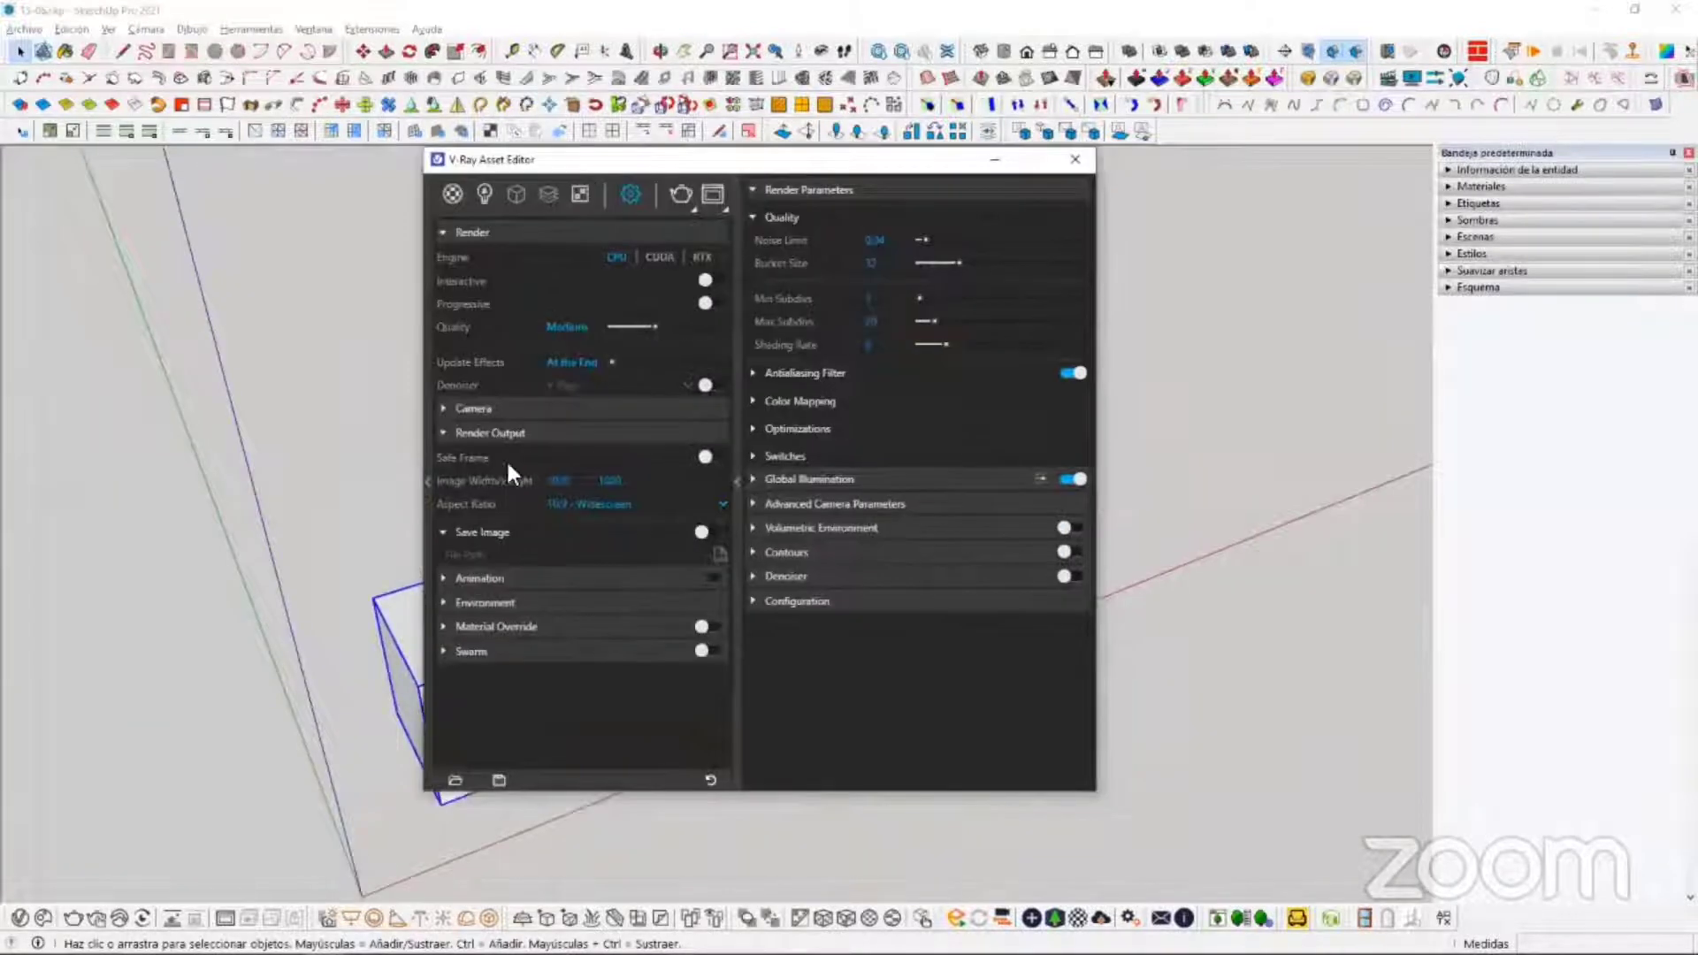
pyautogui.click(517, 434)
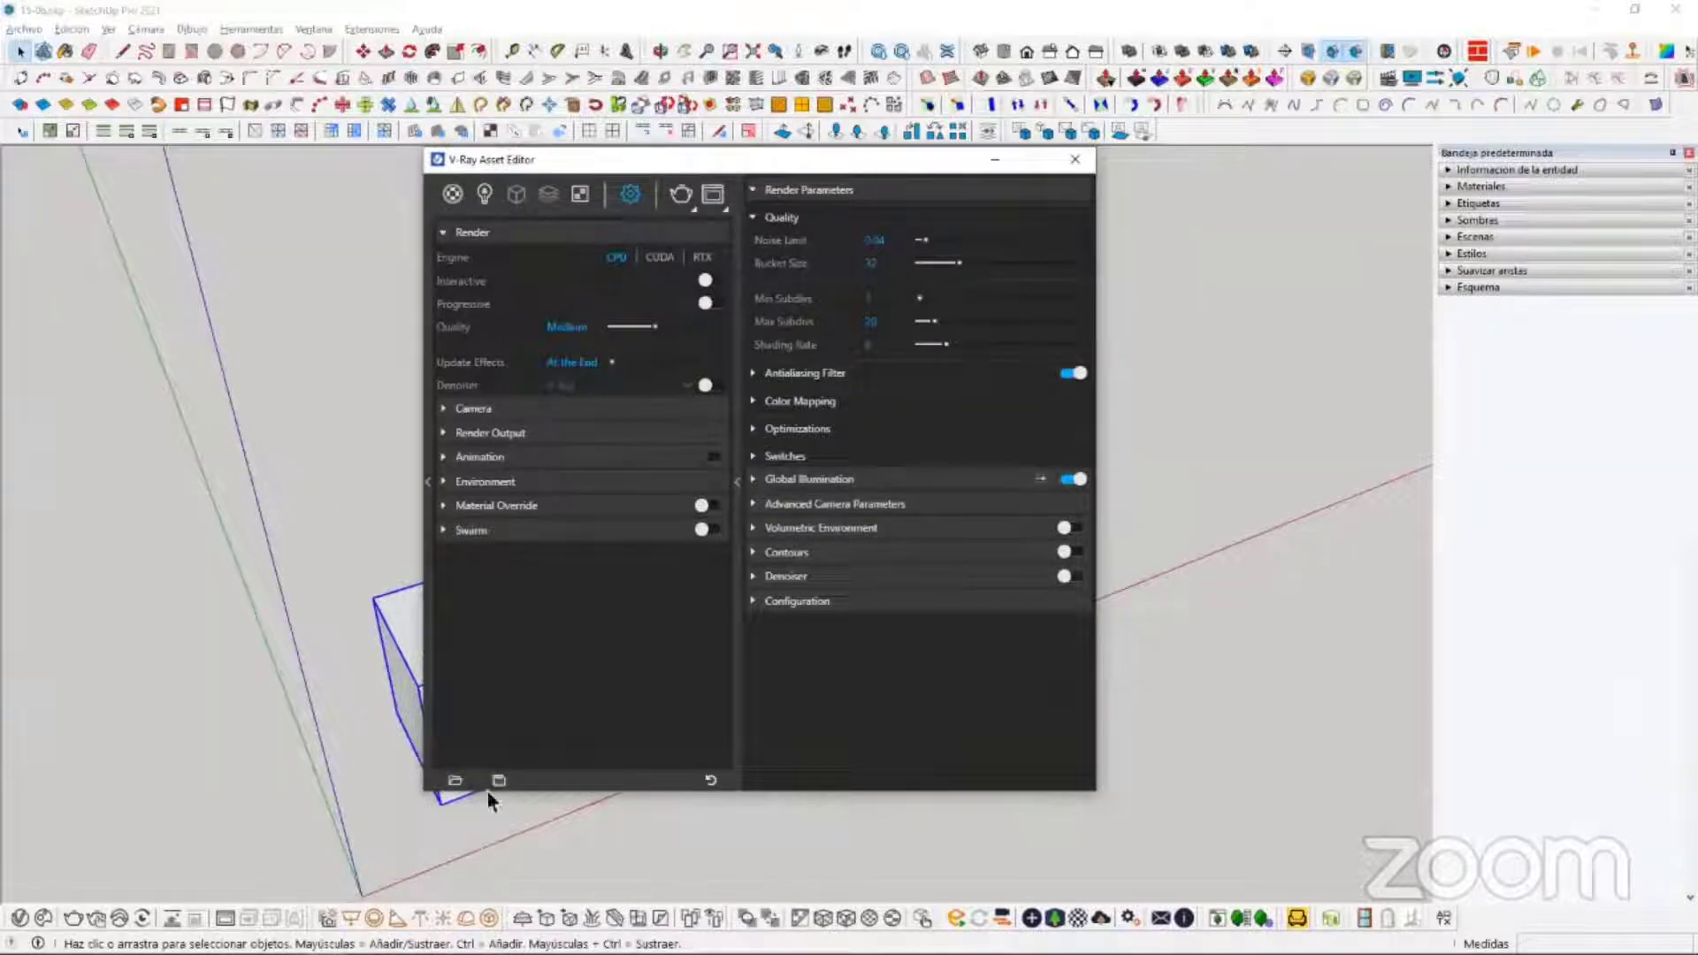
# Step: Review the camera's type, exposure, white balance and depth of field settings, and collapse the section again
pyautogui.moveTo(300, 663)
pyautogui.mouseDown(button='middle')
pyautogui.moveTo(290, 614)
pyautogui.moveTo(304, 613)
pyautogui.moveTo(267, 545)
pyautogui.mouseUp(button='middle')
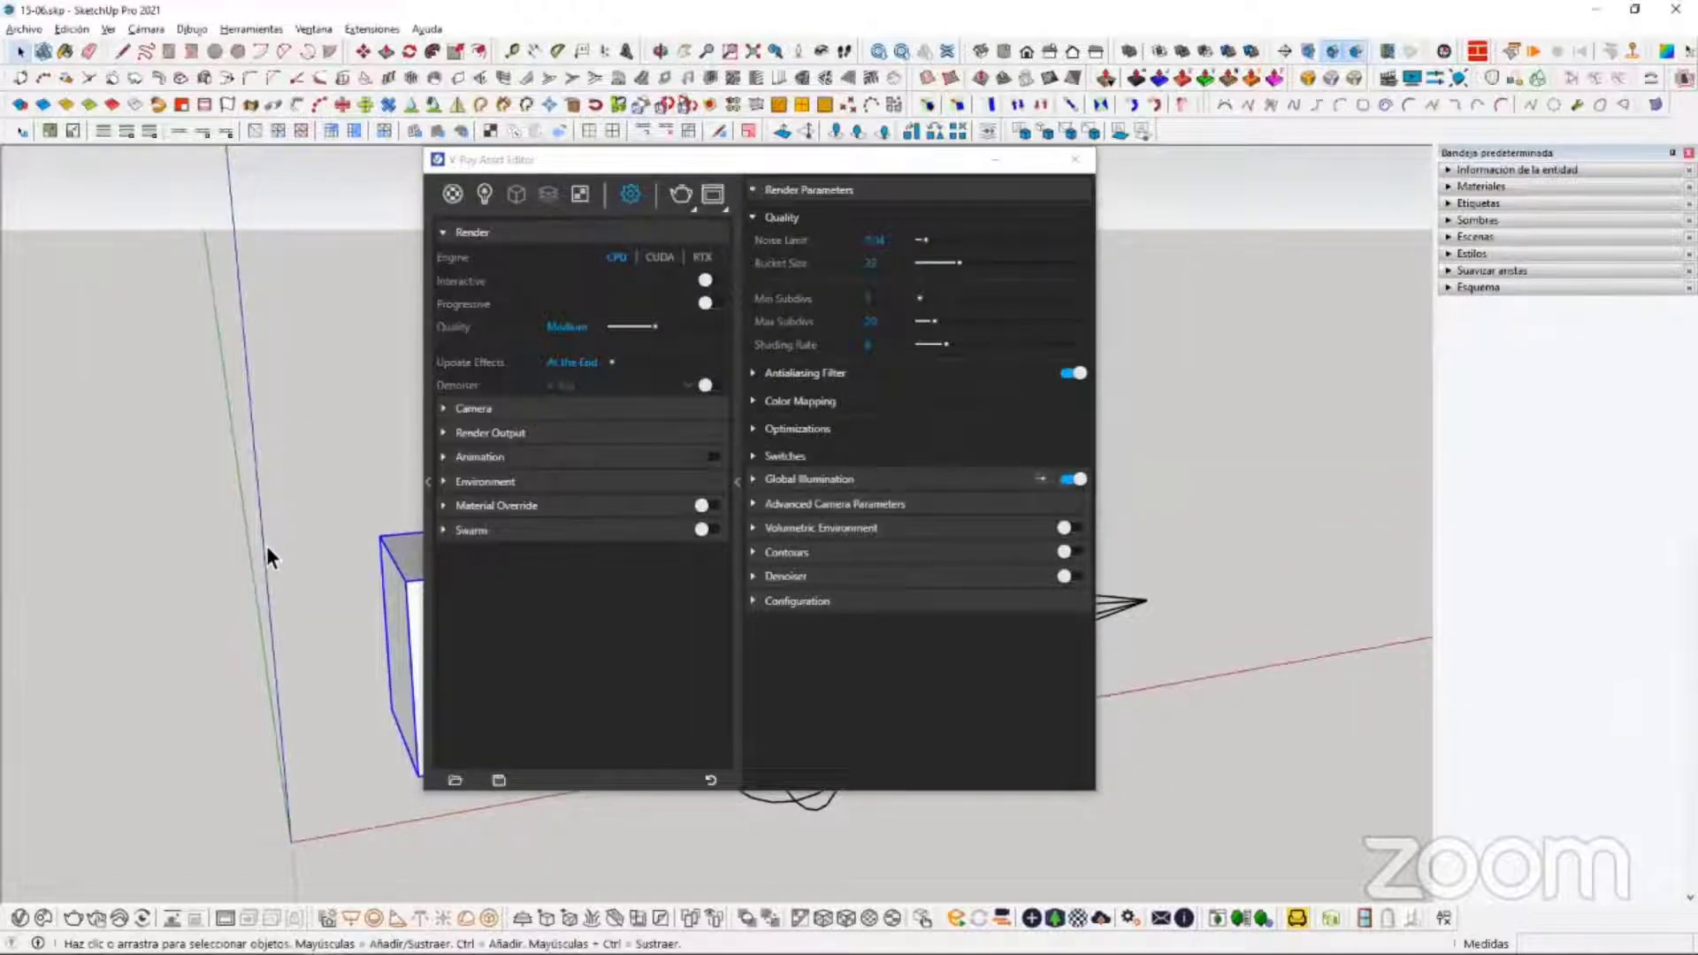
pyautogui.click(470, 407)
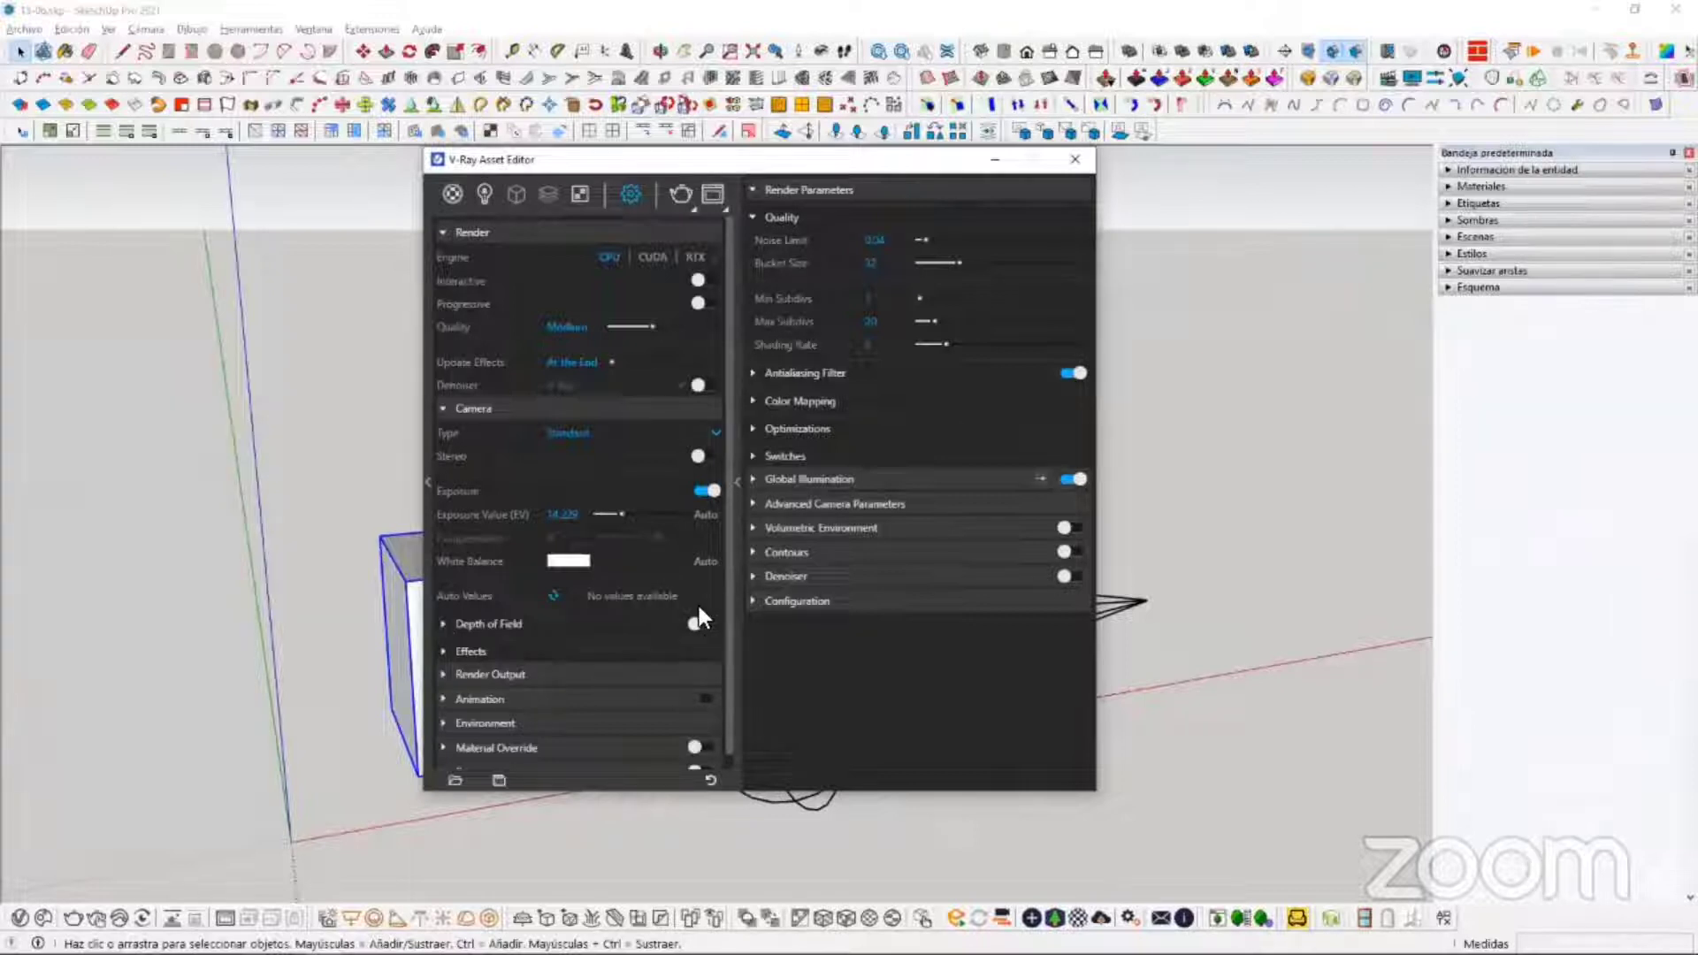
pyautogui.click(473, 409)
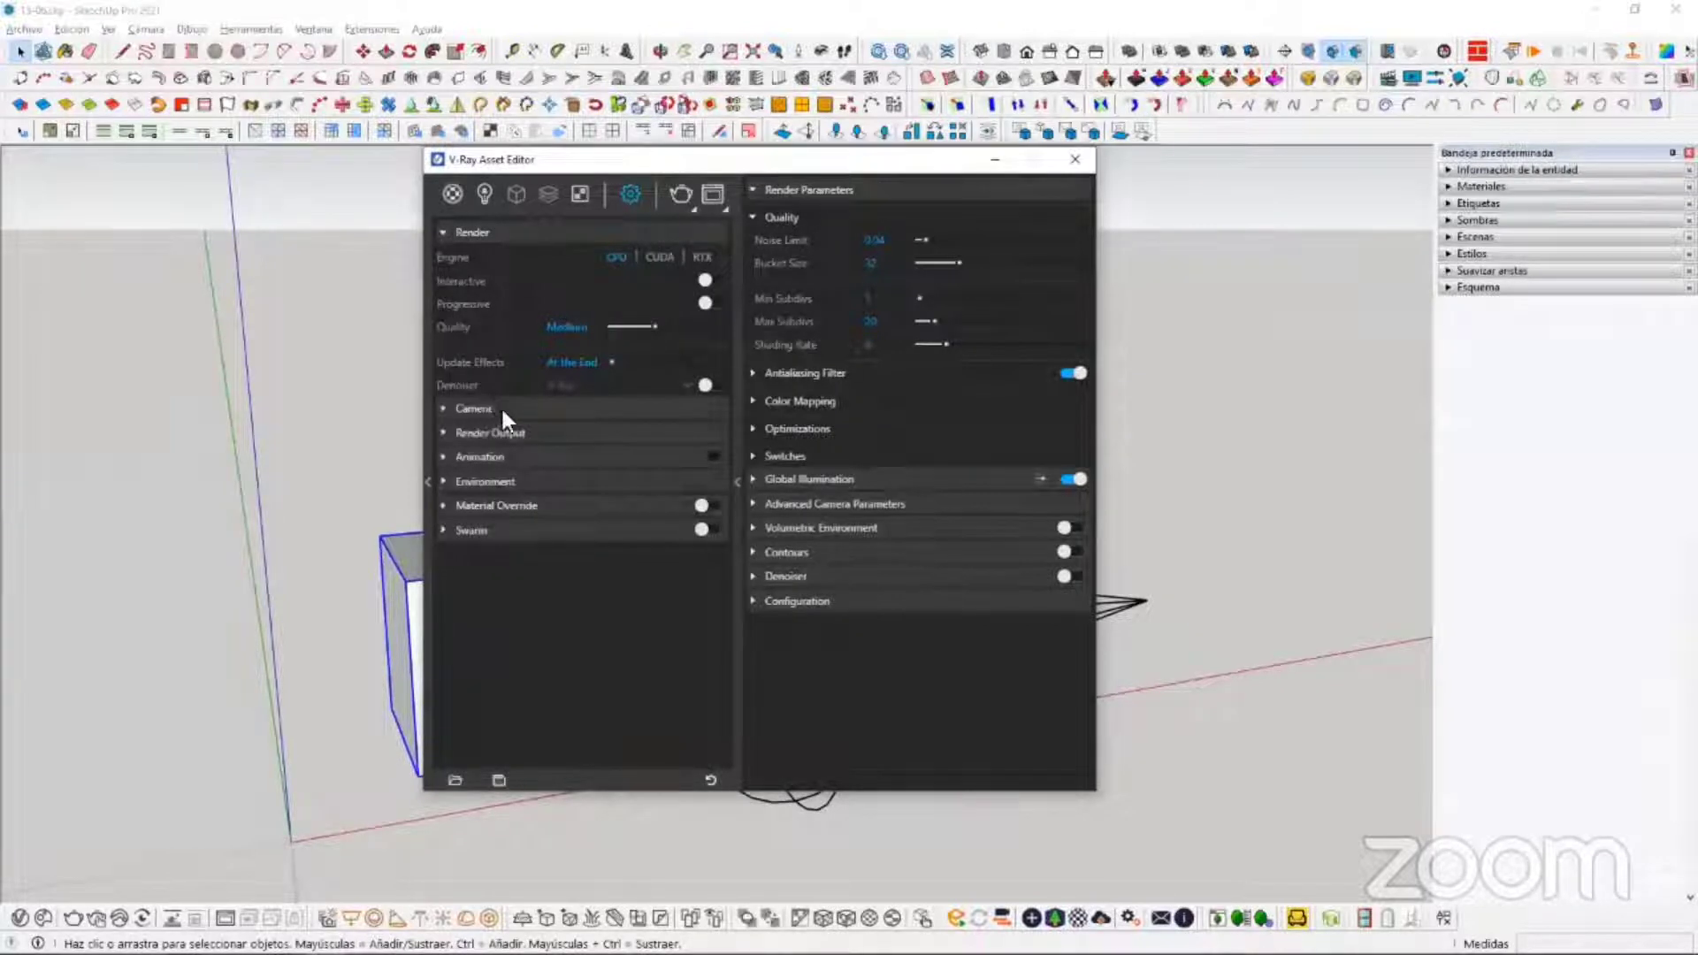
# Step: Review the render settings for the environment and the material override, collapsing each section again
pyautogui.moveTo(636, 162); pyautogui.dragTo(638, 193)
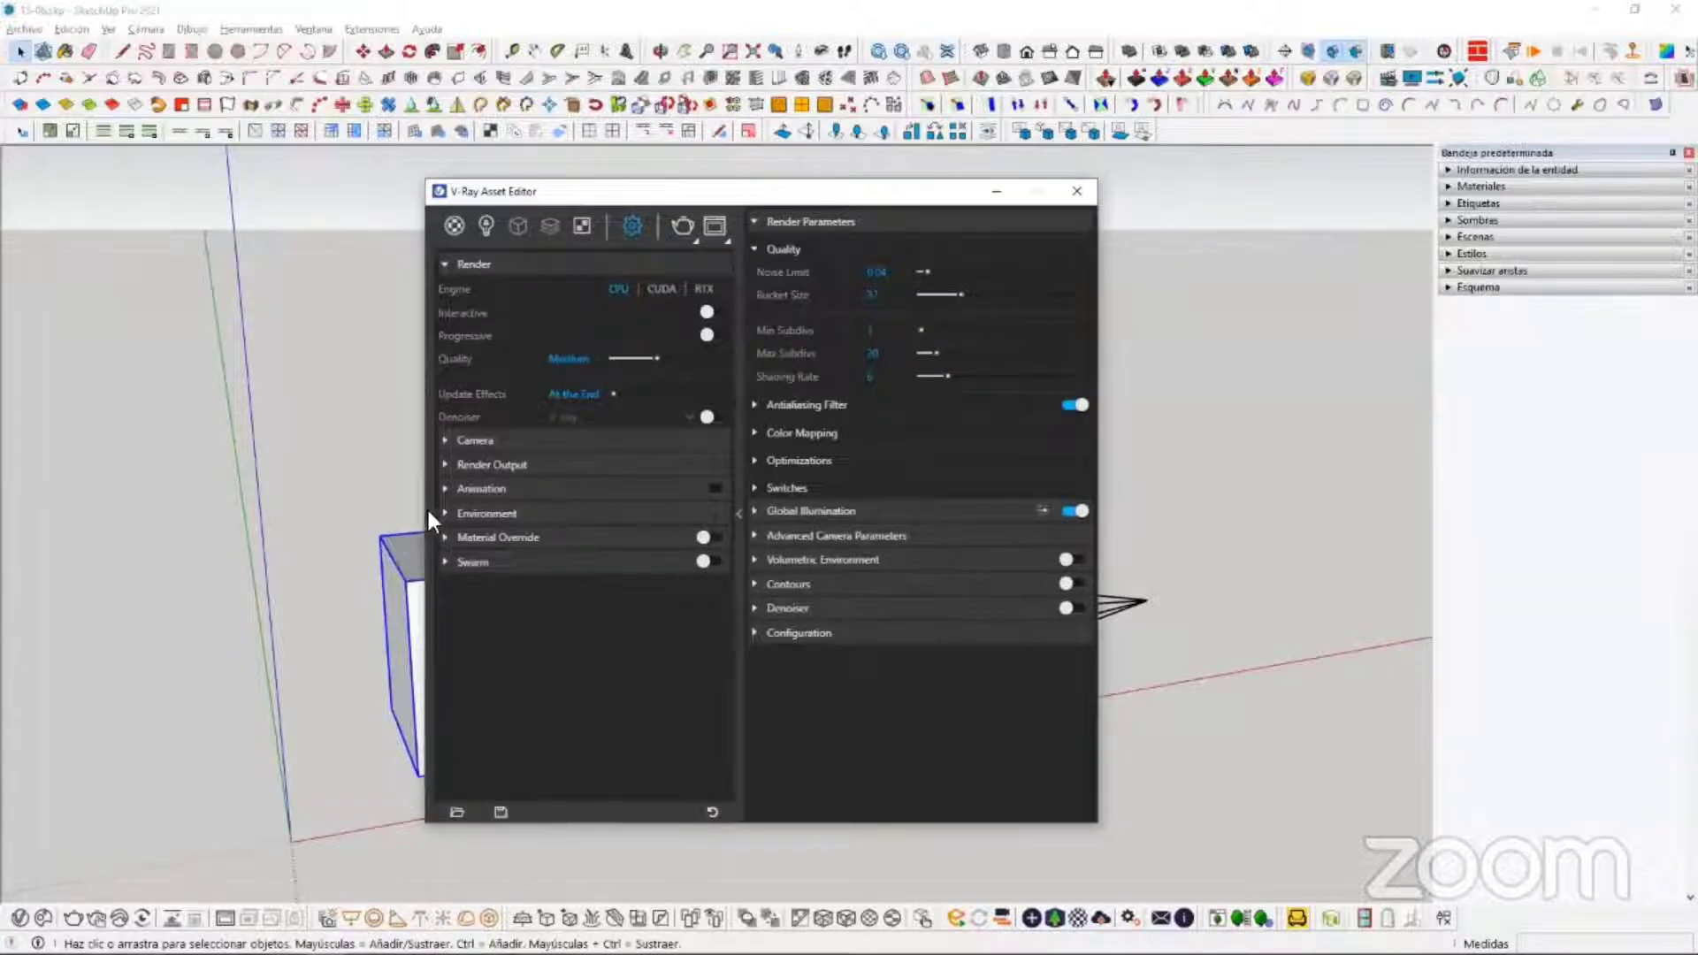
pyautogui.click(485, 516)
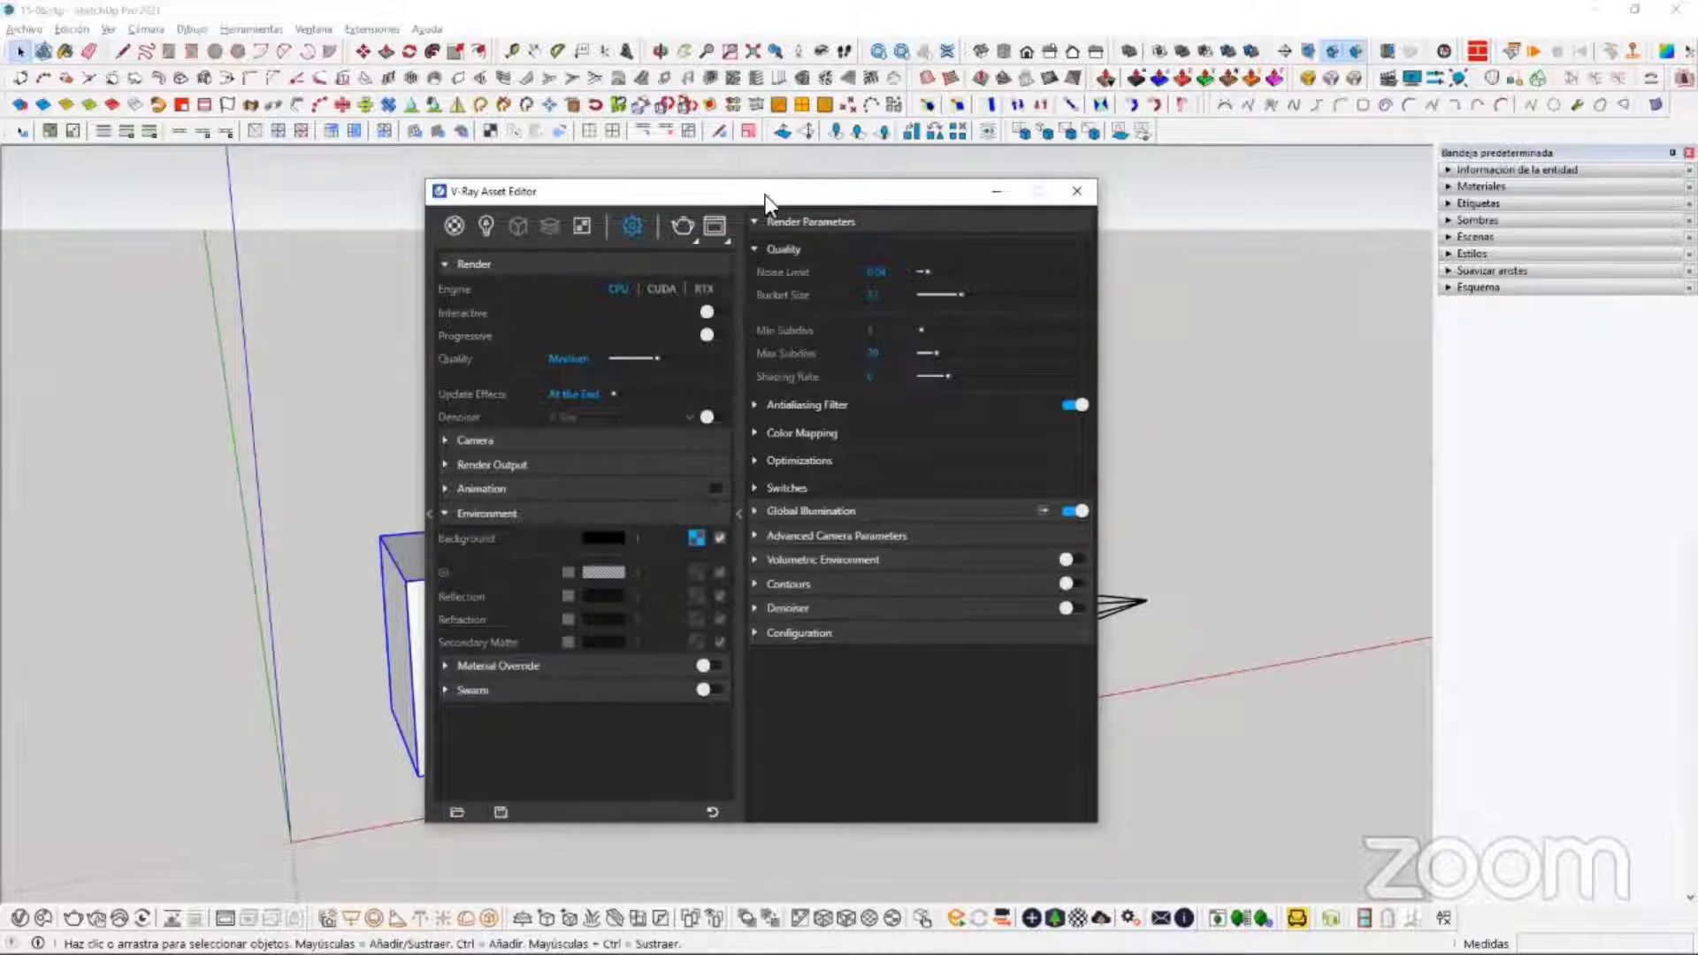
pyautogui.moveTo(766, 195); pyautogui.dragTo(893, 199)
pyautogui.click(665, 518)
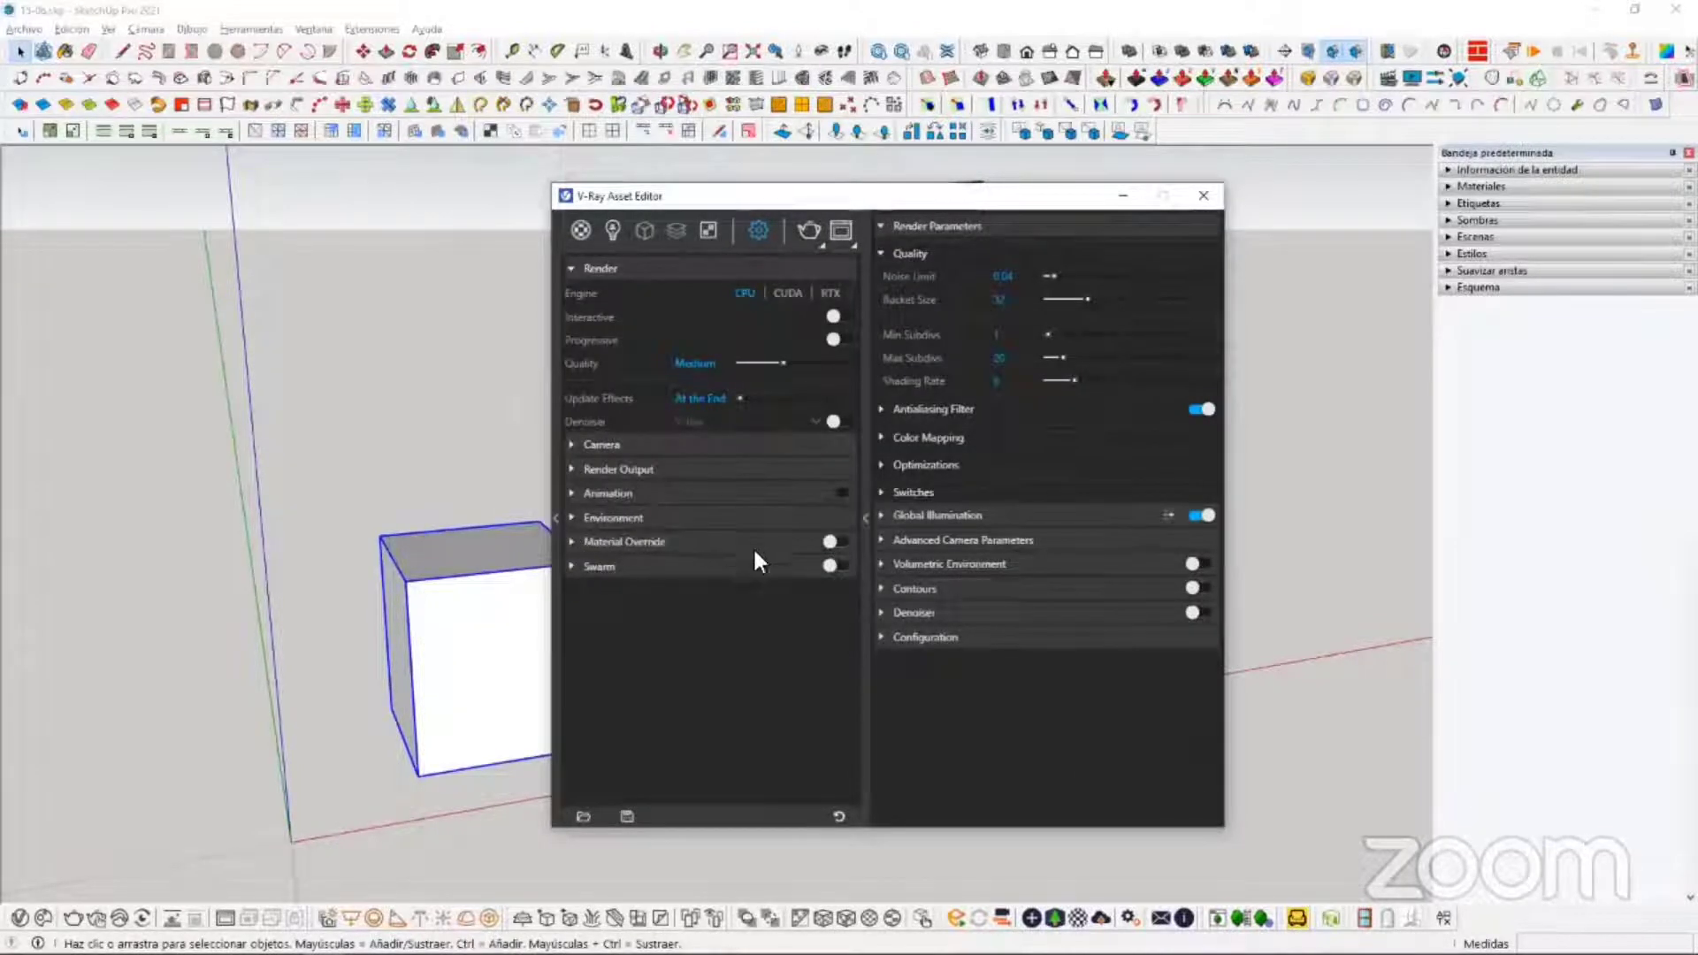
pyautogui.click(752, 541)
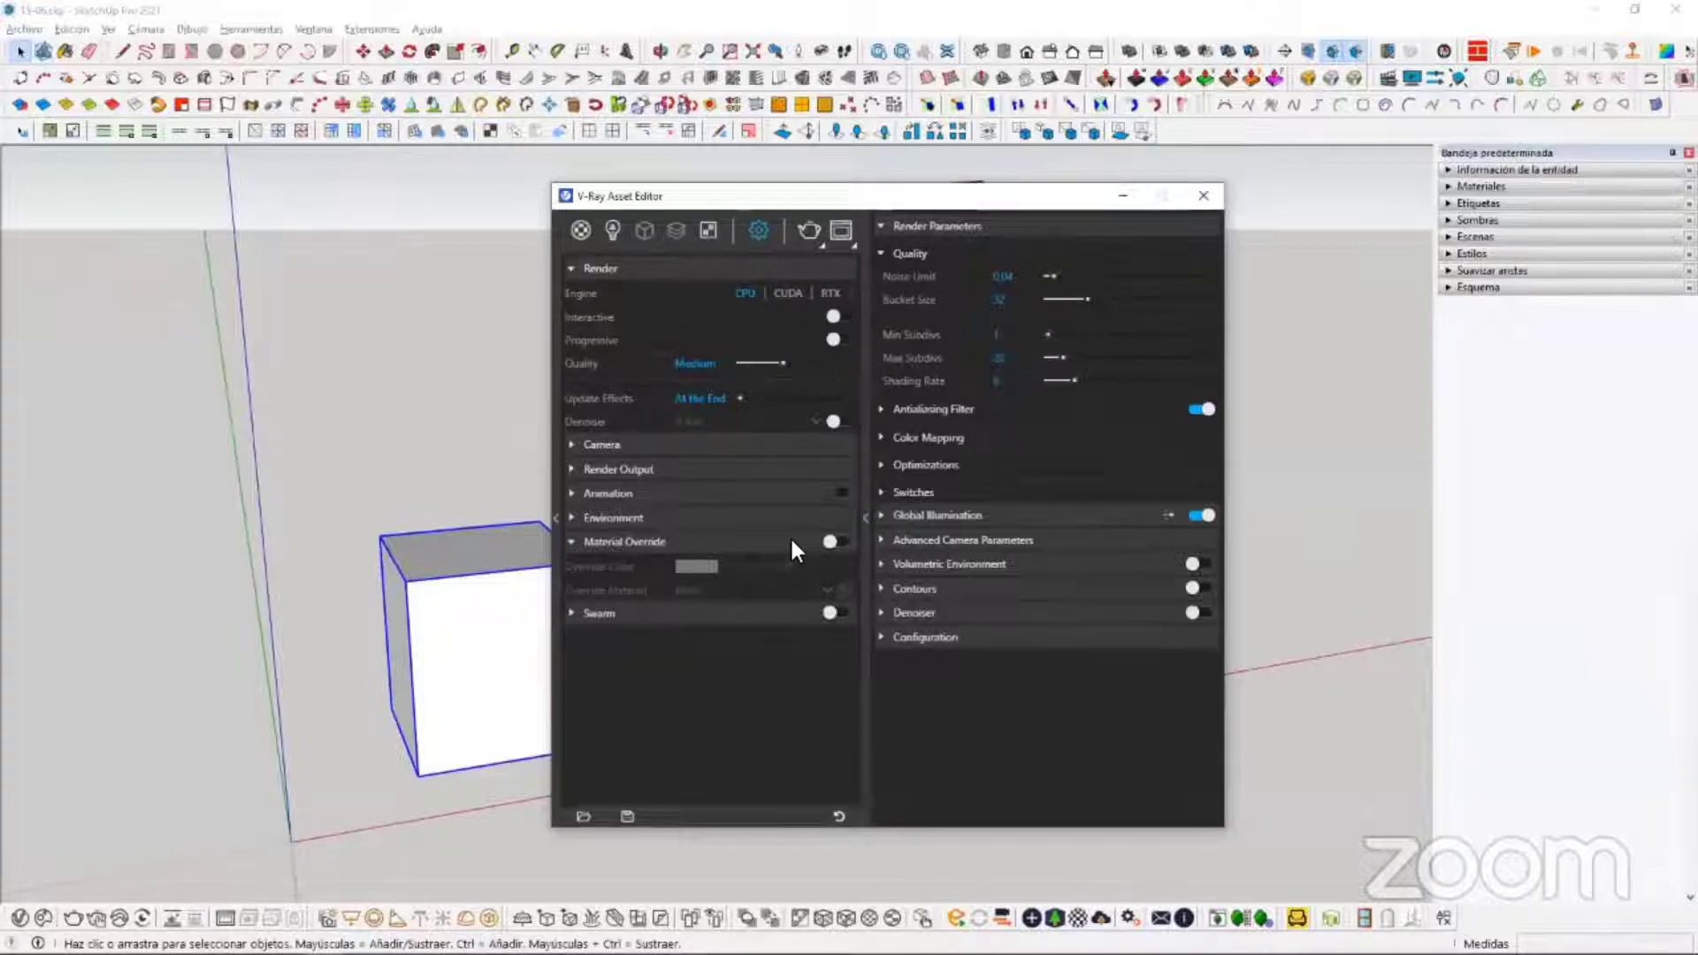
pyautogui.click(708, 542)
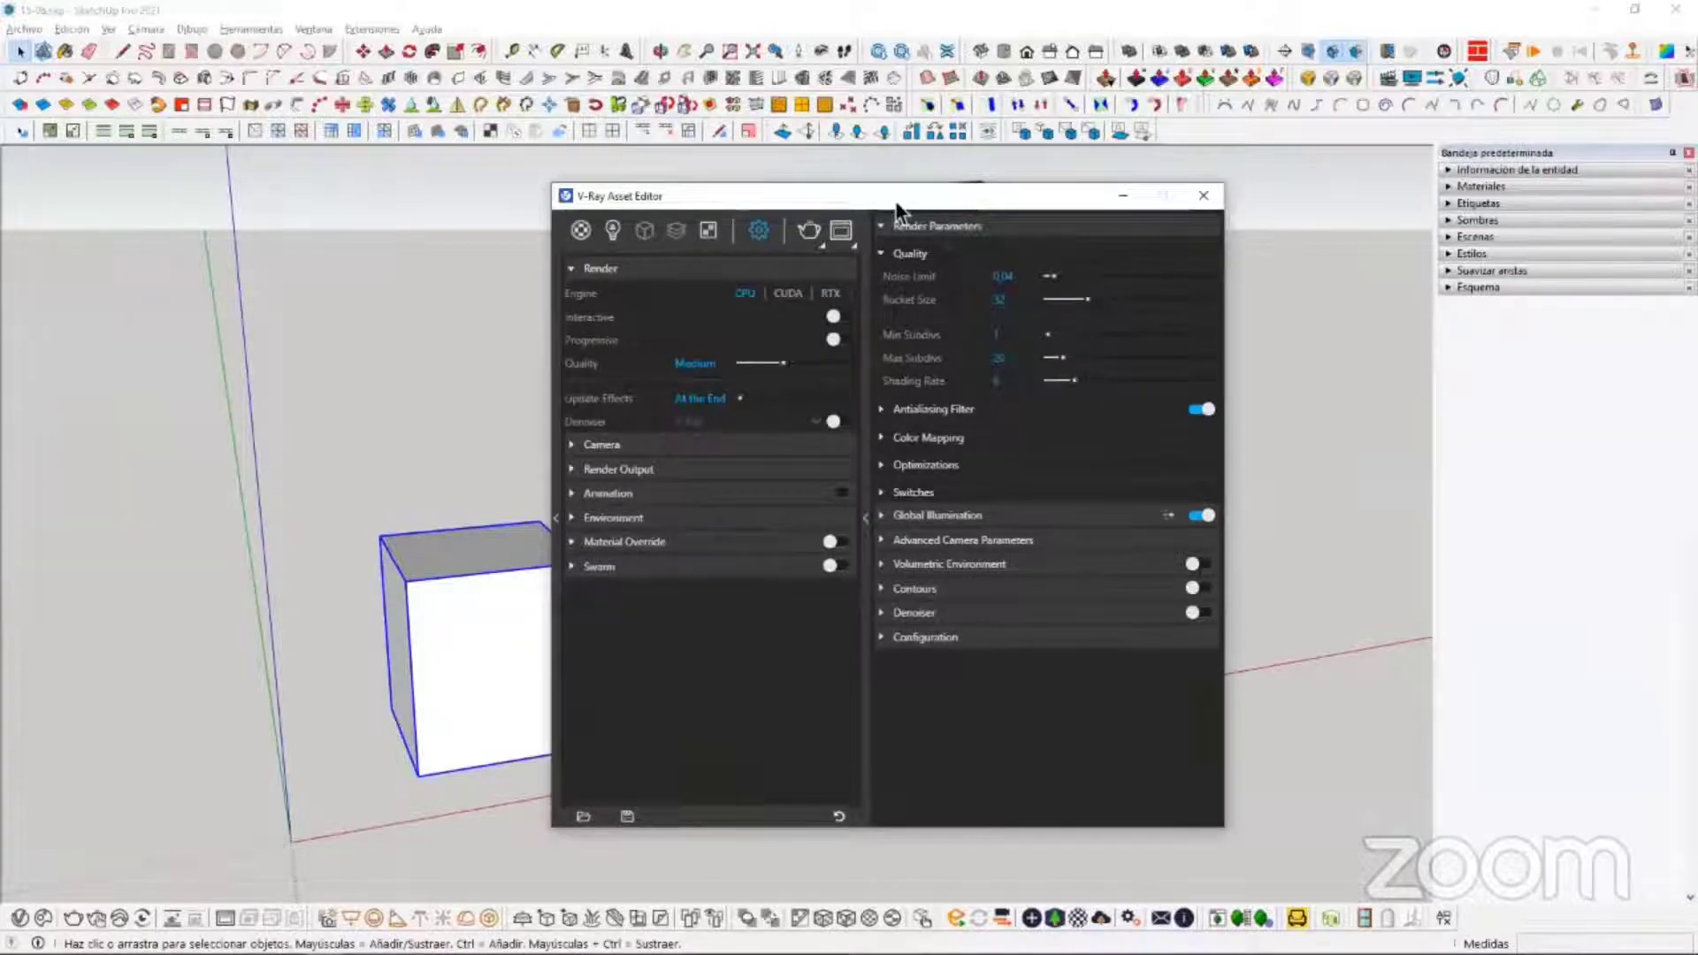
# Step: Open the V-Ray Frame Buffer beside the asset editor for a look and close it again
pyautogui.moveTo(895, 204); pyautogui.dragTo(651, 233)
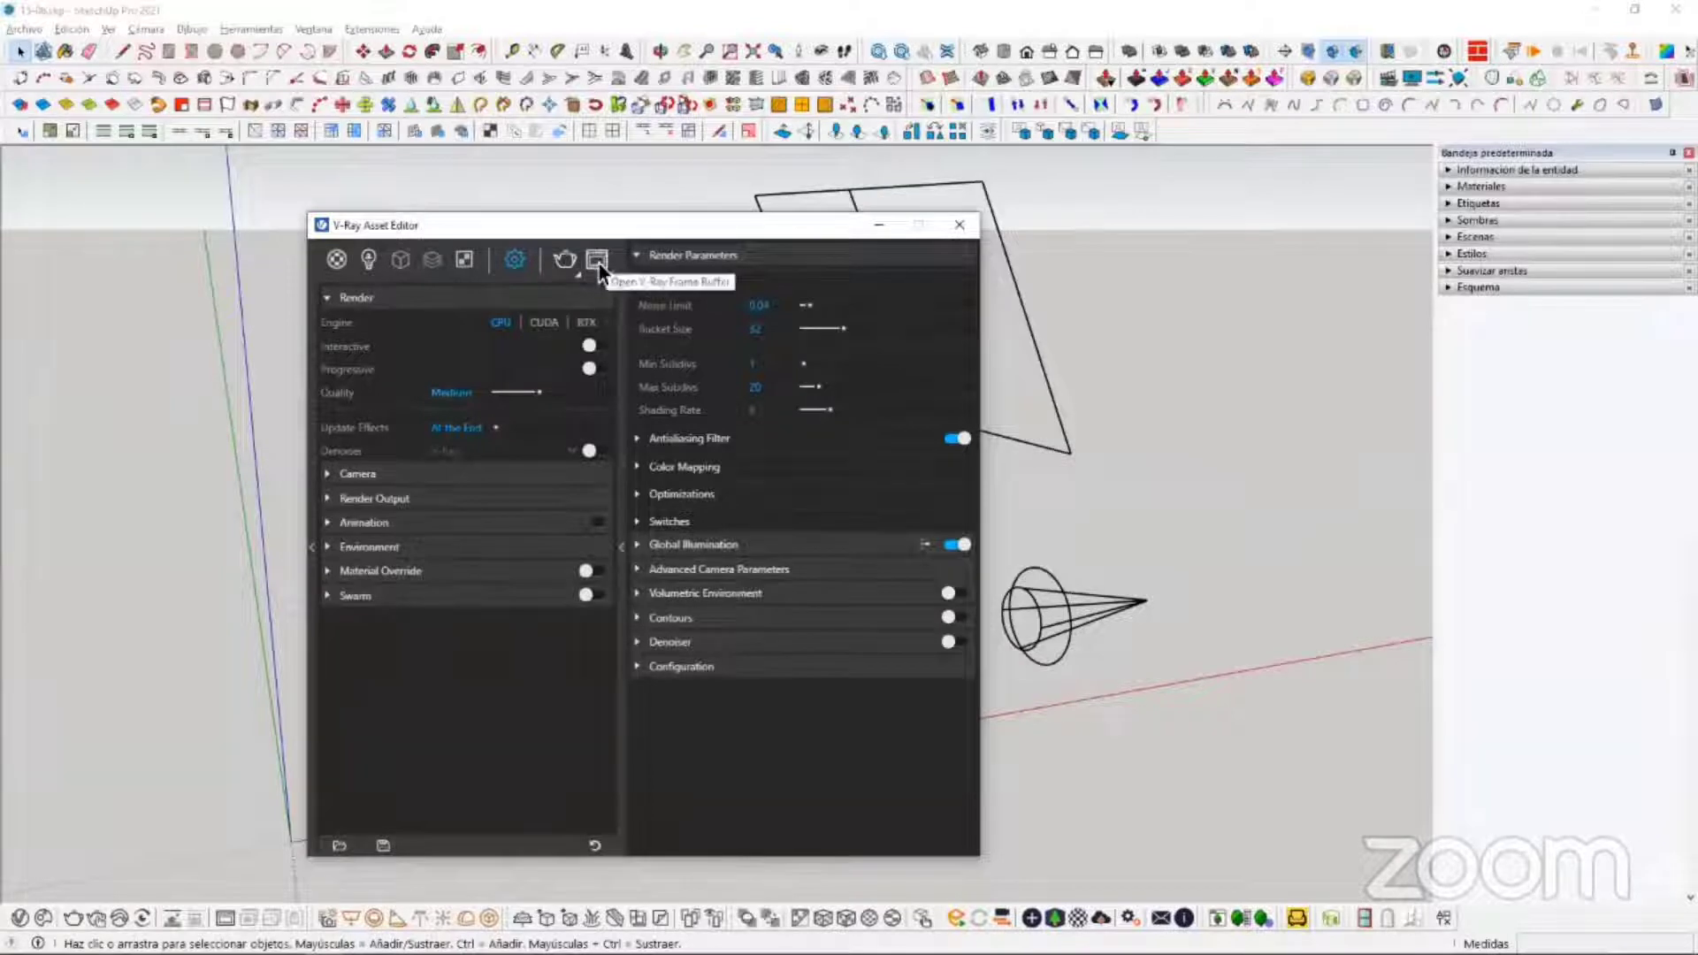
pyautogui.click(599, 259)
pyautogui.moveTo(487, 75); pyautogui.dragTo(1430, 208)
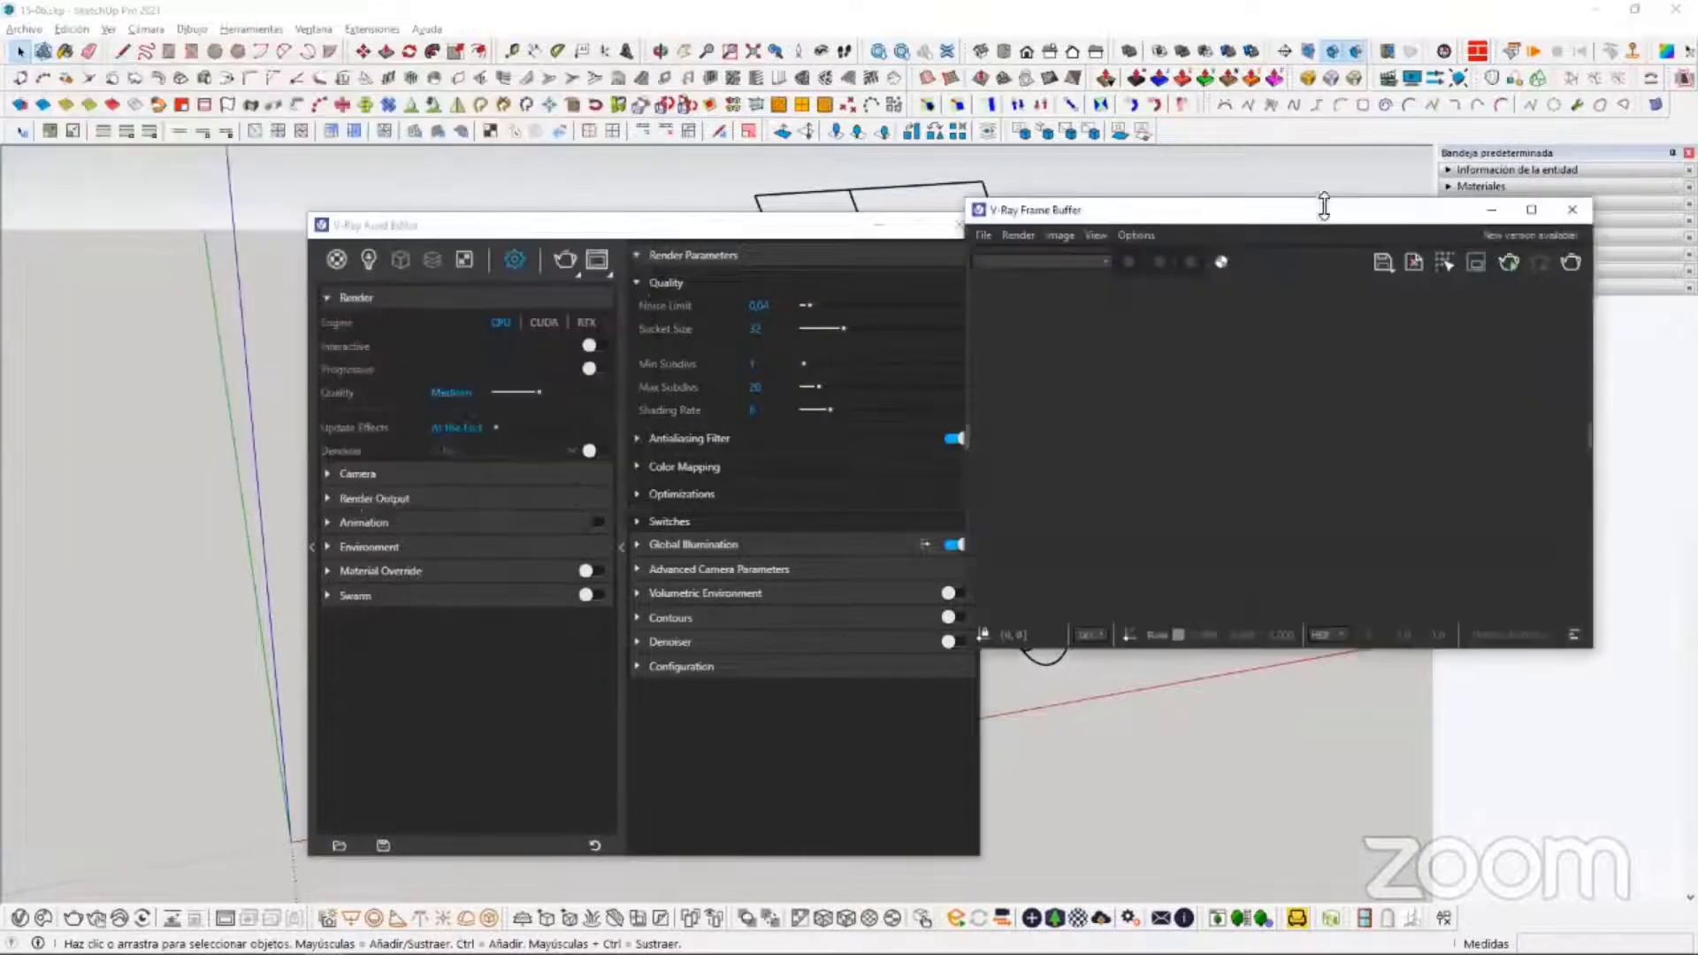
pyautogui.moveTo(797, 228); pyautogui.dragTo(619, 183)
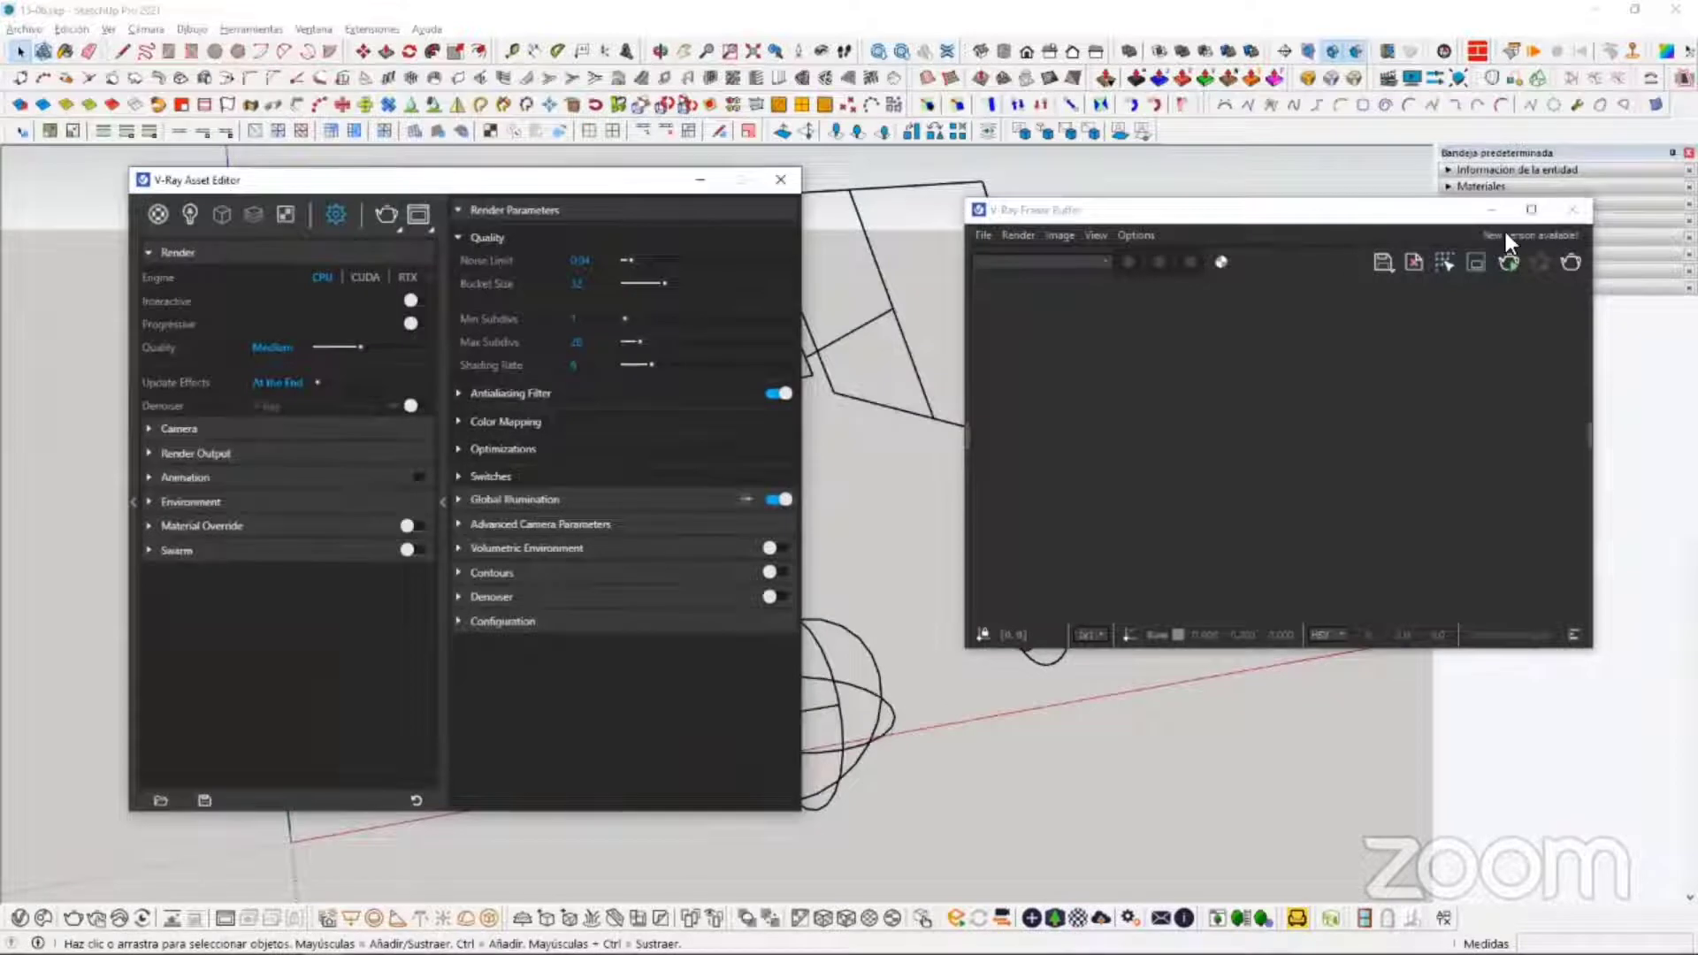
pyautogui.click(1573, 211)
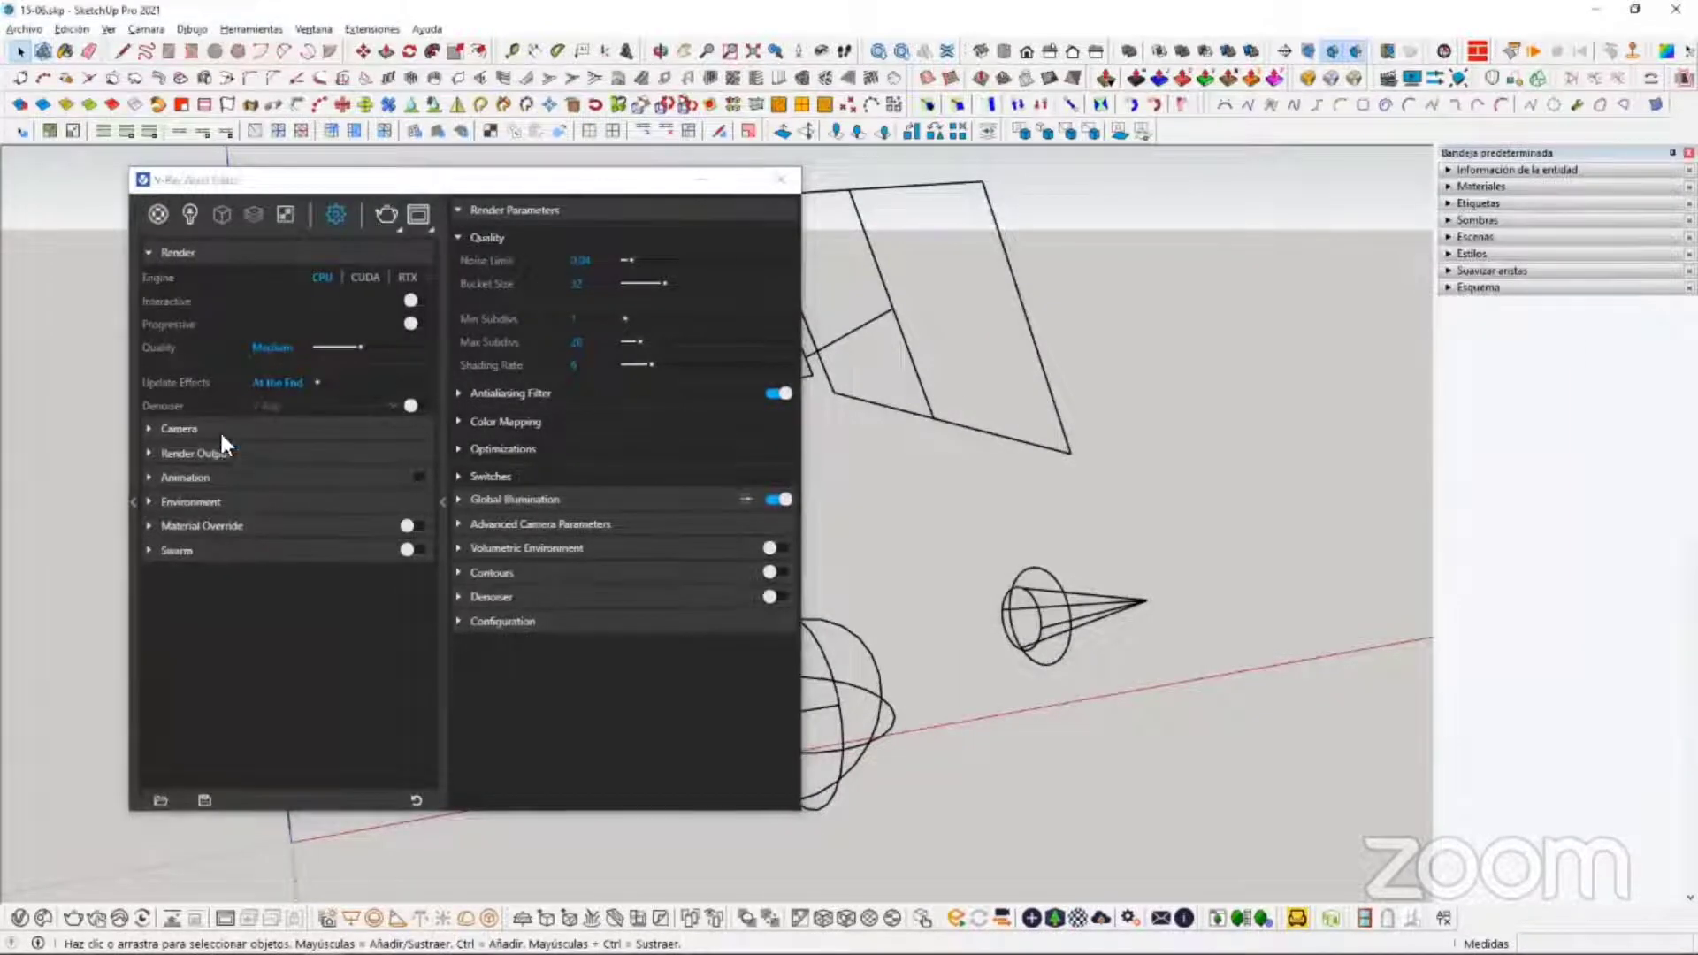
# Step: Set the render output image width to 1000
pyautogui.click(200, 453)
pyautogui.doubleClick(289, 509)
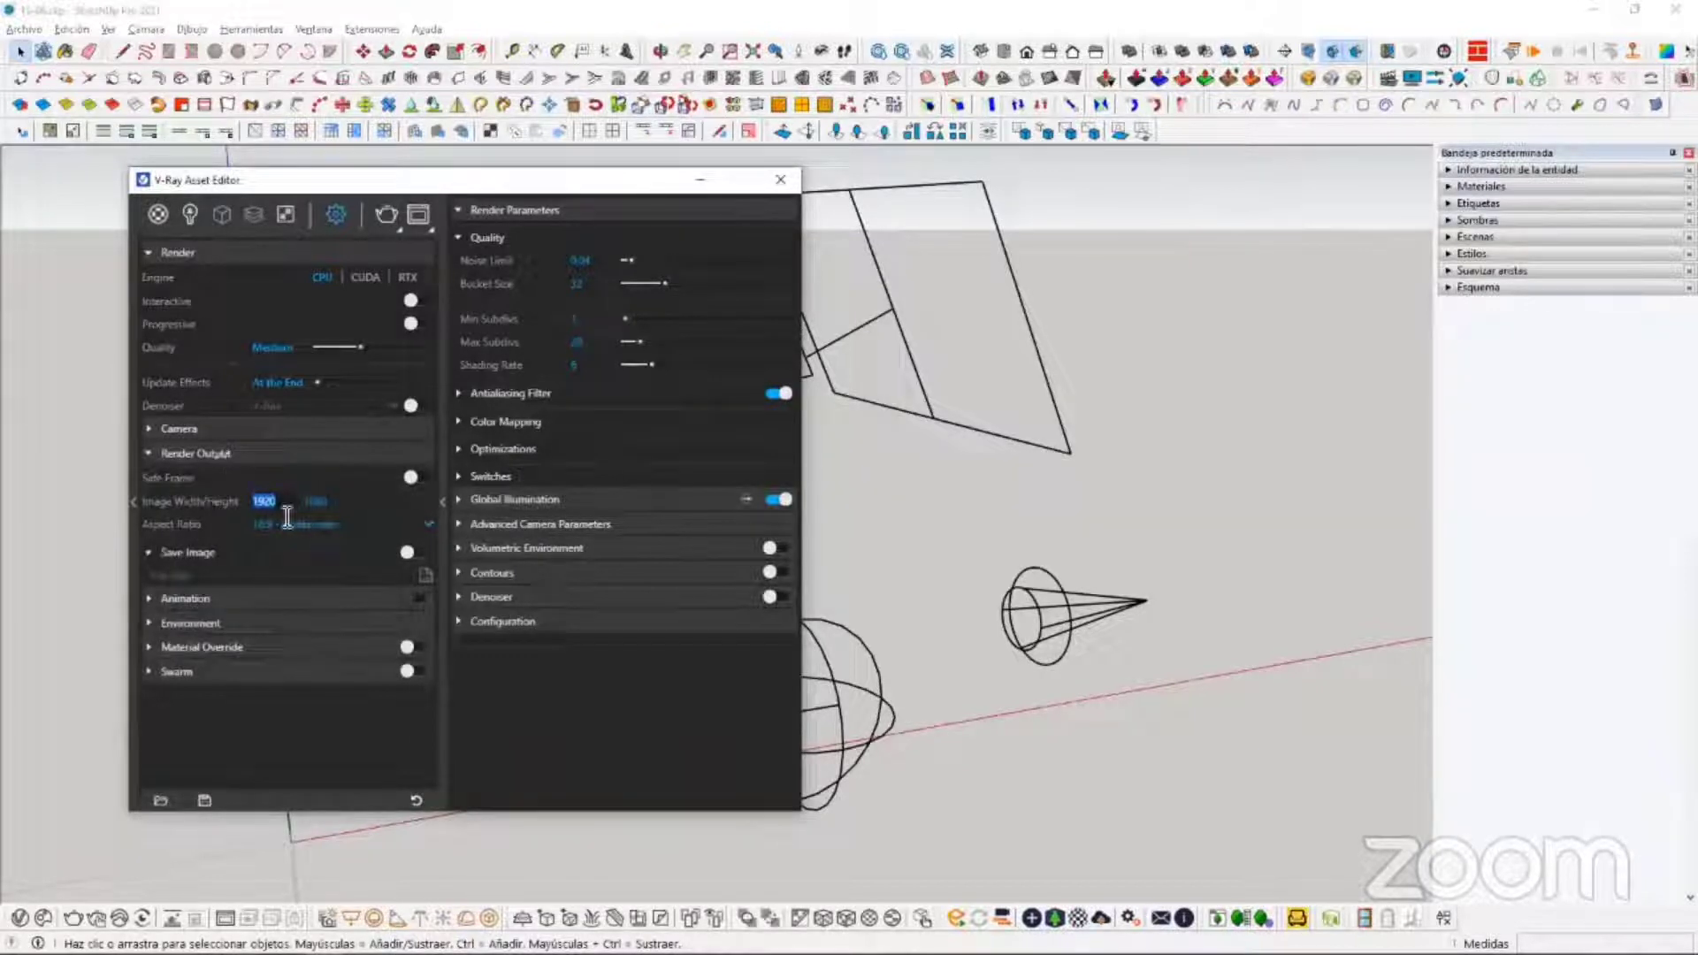
pyautogui.write('1000')
pyautogui.press('Return')
# Step: Turn on interactive rendering and start the render
pyautogui.click(413, 301)
pyautogui.moveTo(513, 178); pyautogui.dragTo(480, 182)
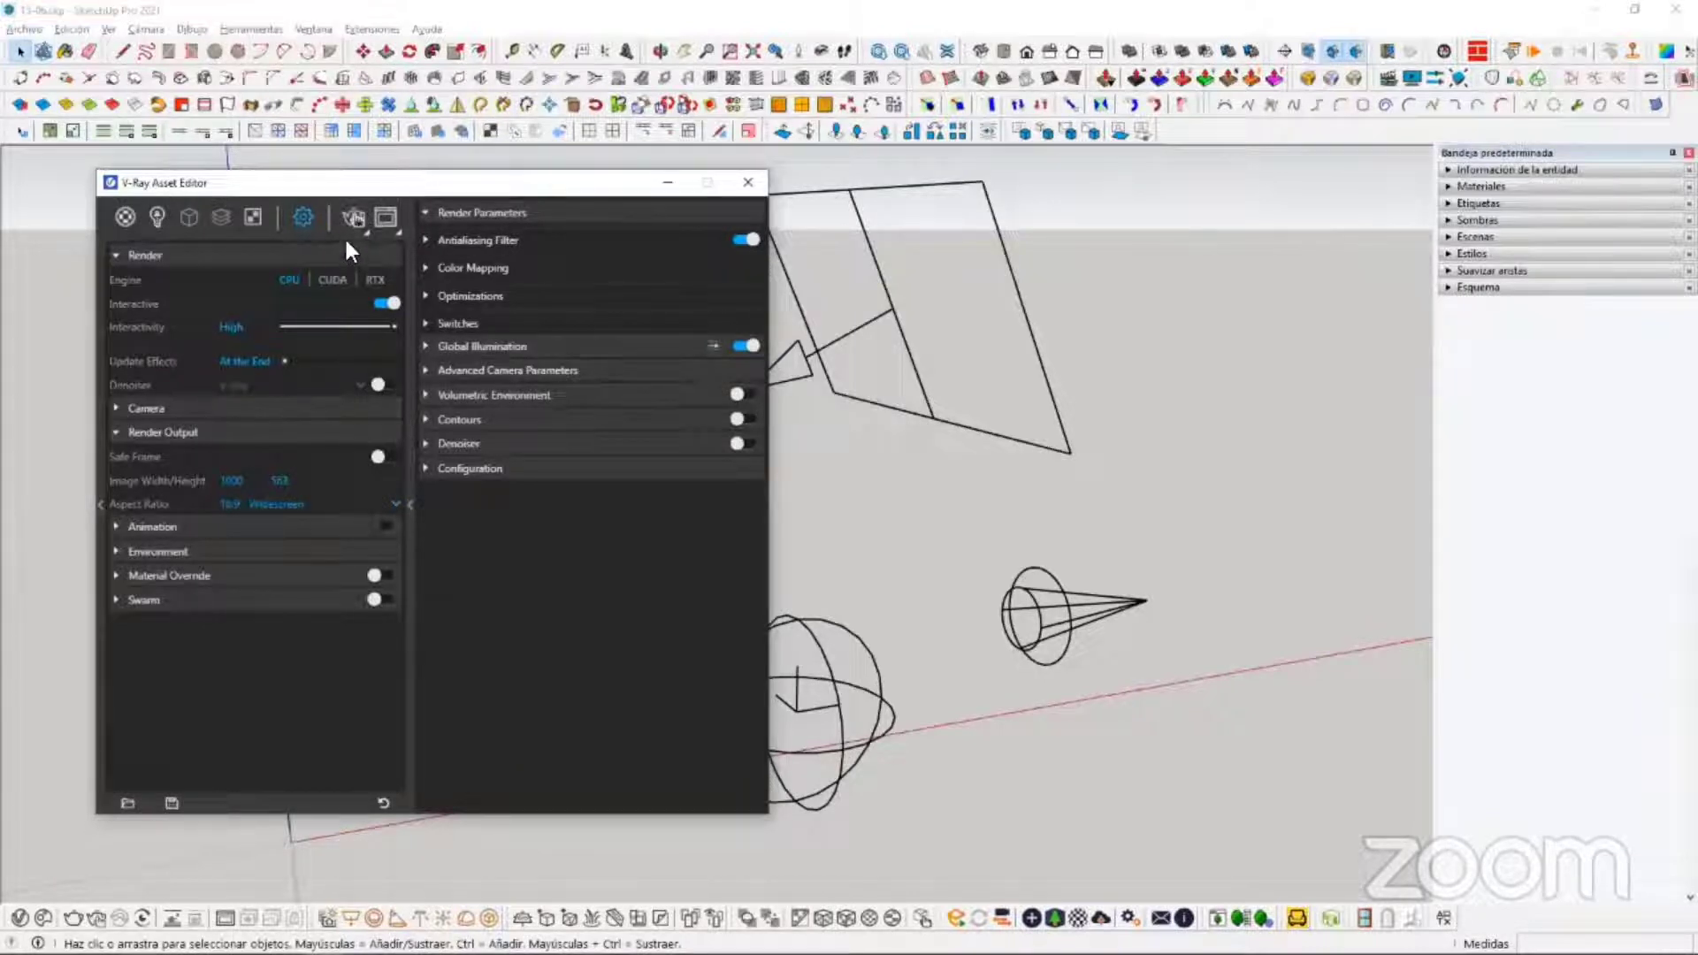
pyautogui.click(354, 219)
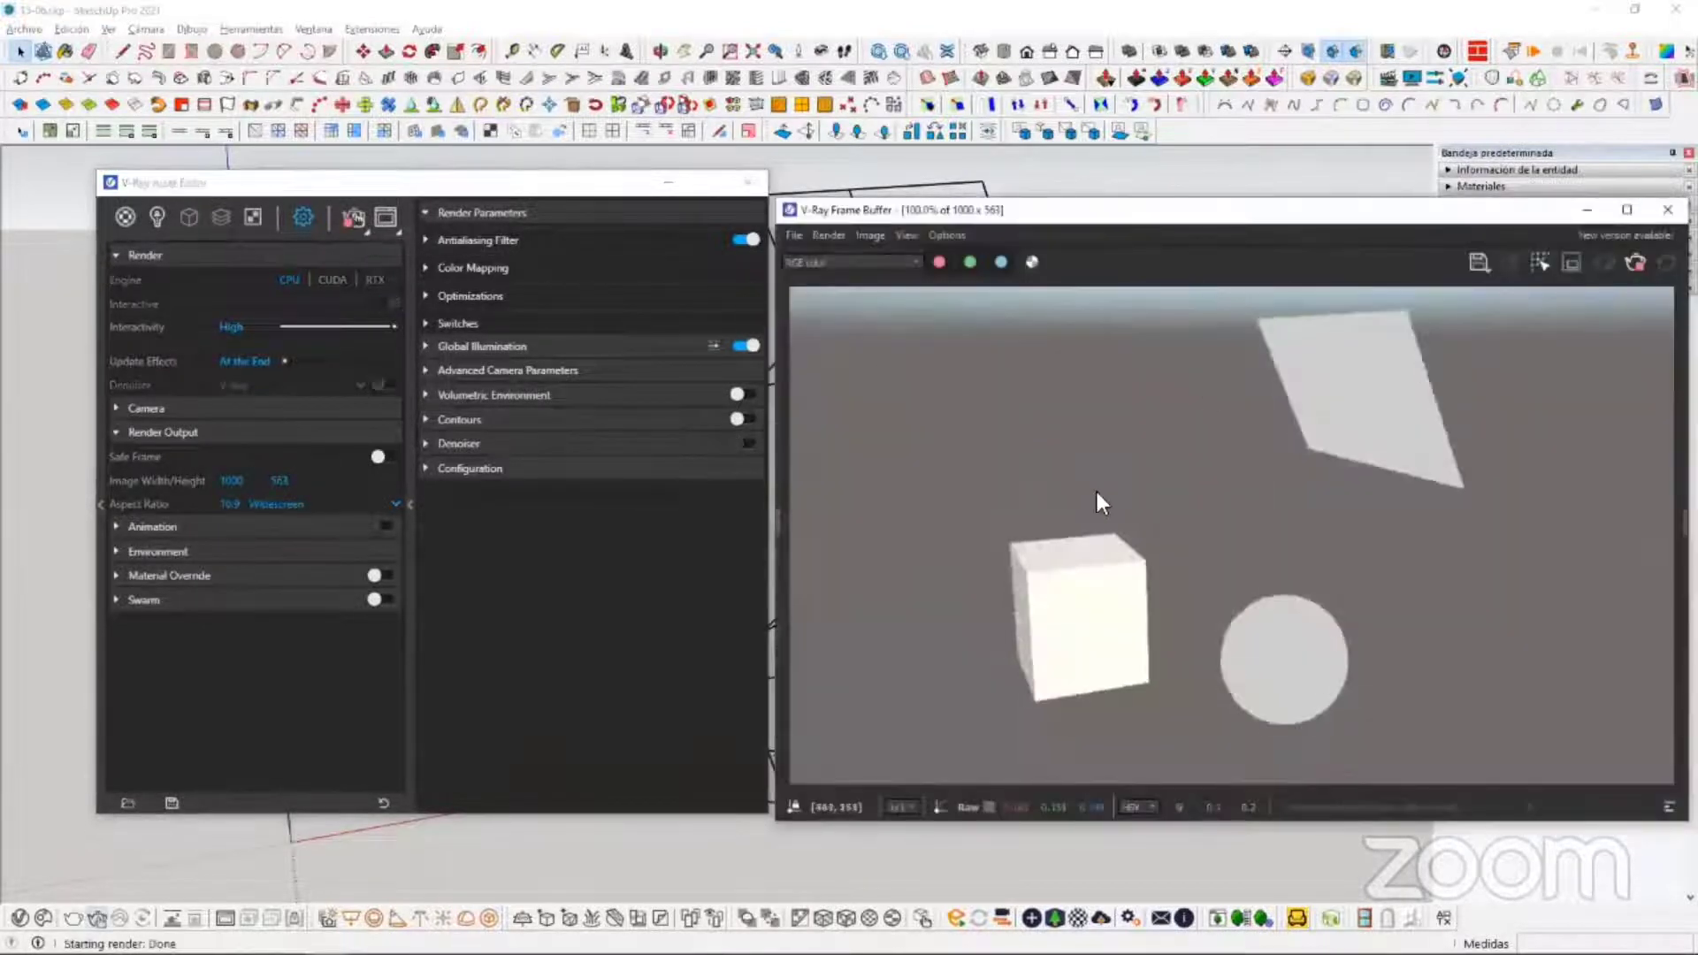
pyautogui.click(535, 196)
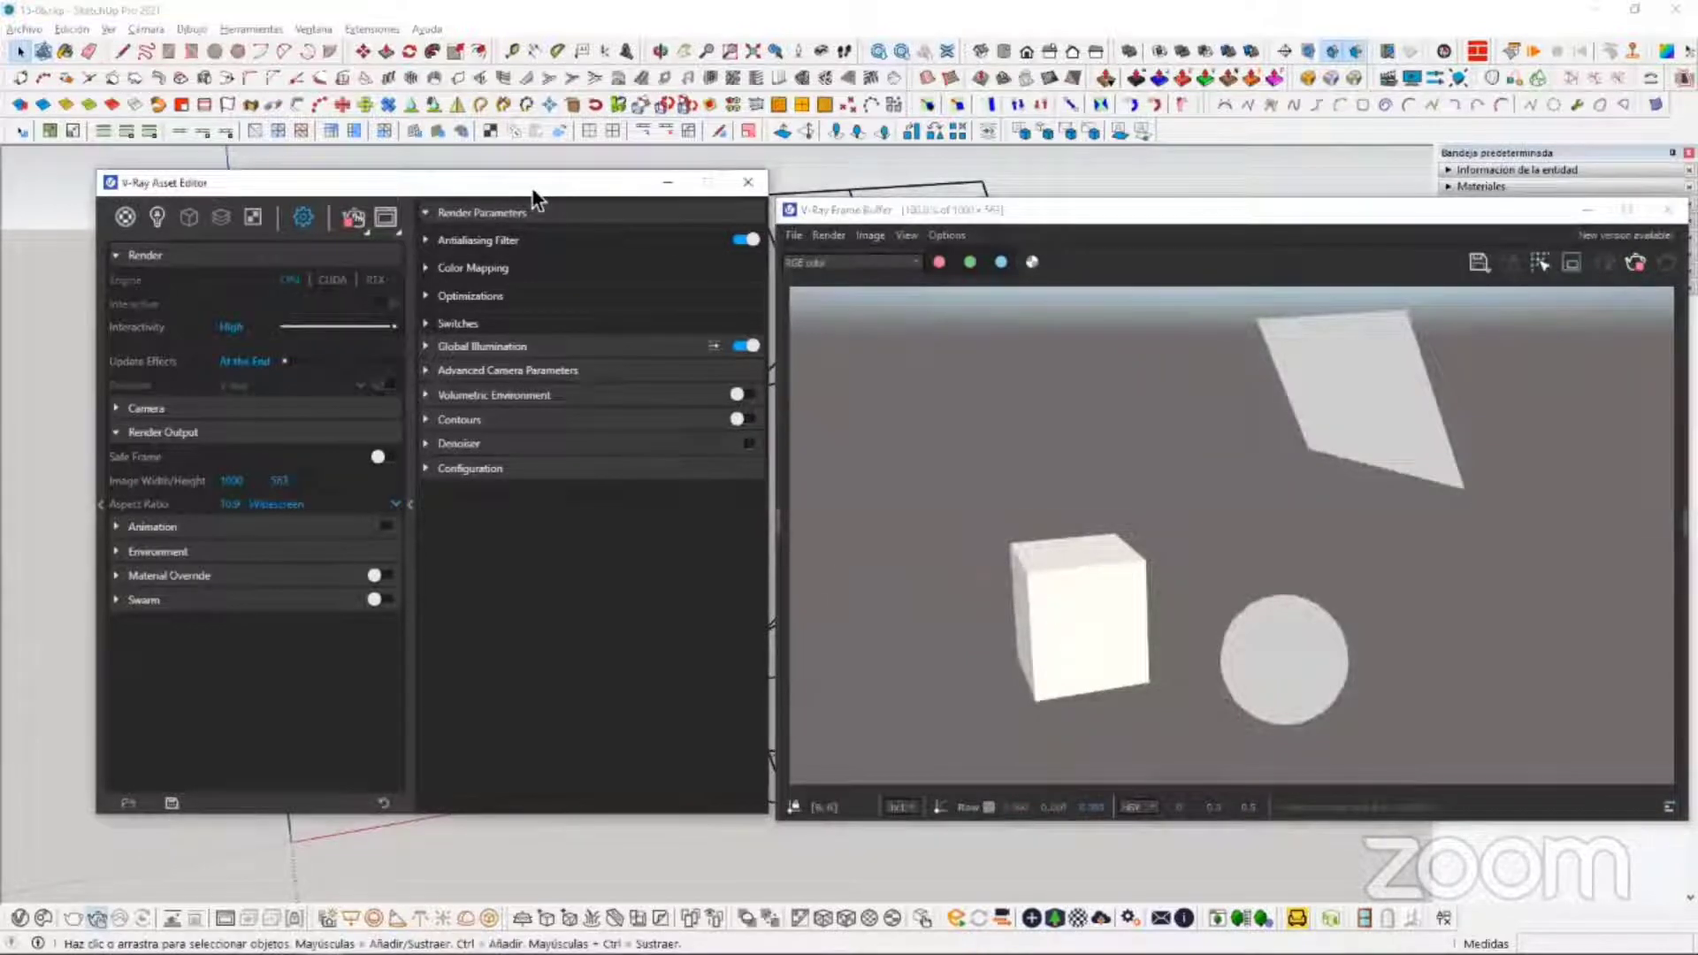
# Step: Orbit and zoom around the box and the lights to examine how the live render follows the view
pyautogui.click(682, 492)
pyautogui.moveTo(595, 538)
pyautogui.mouseDown(button='middle')
pyautogui.moveTo(373, 586)
pyautogui.moveTo(751, 595)
pyautogui.mouseUp(button='middle')
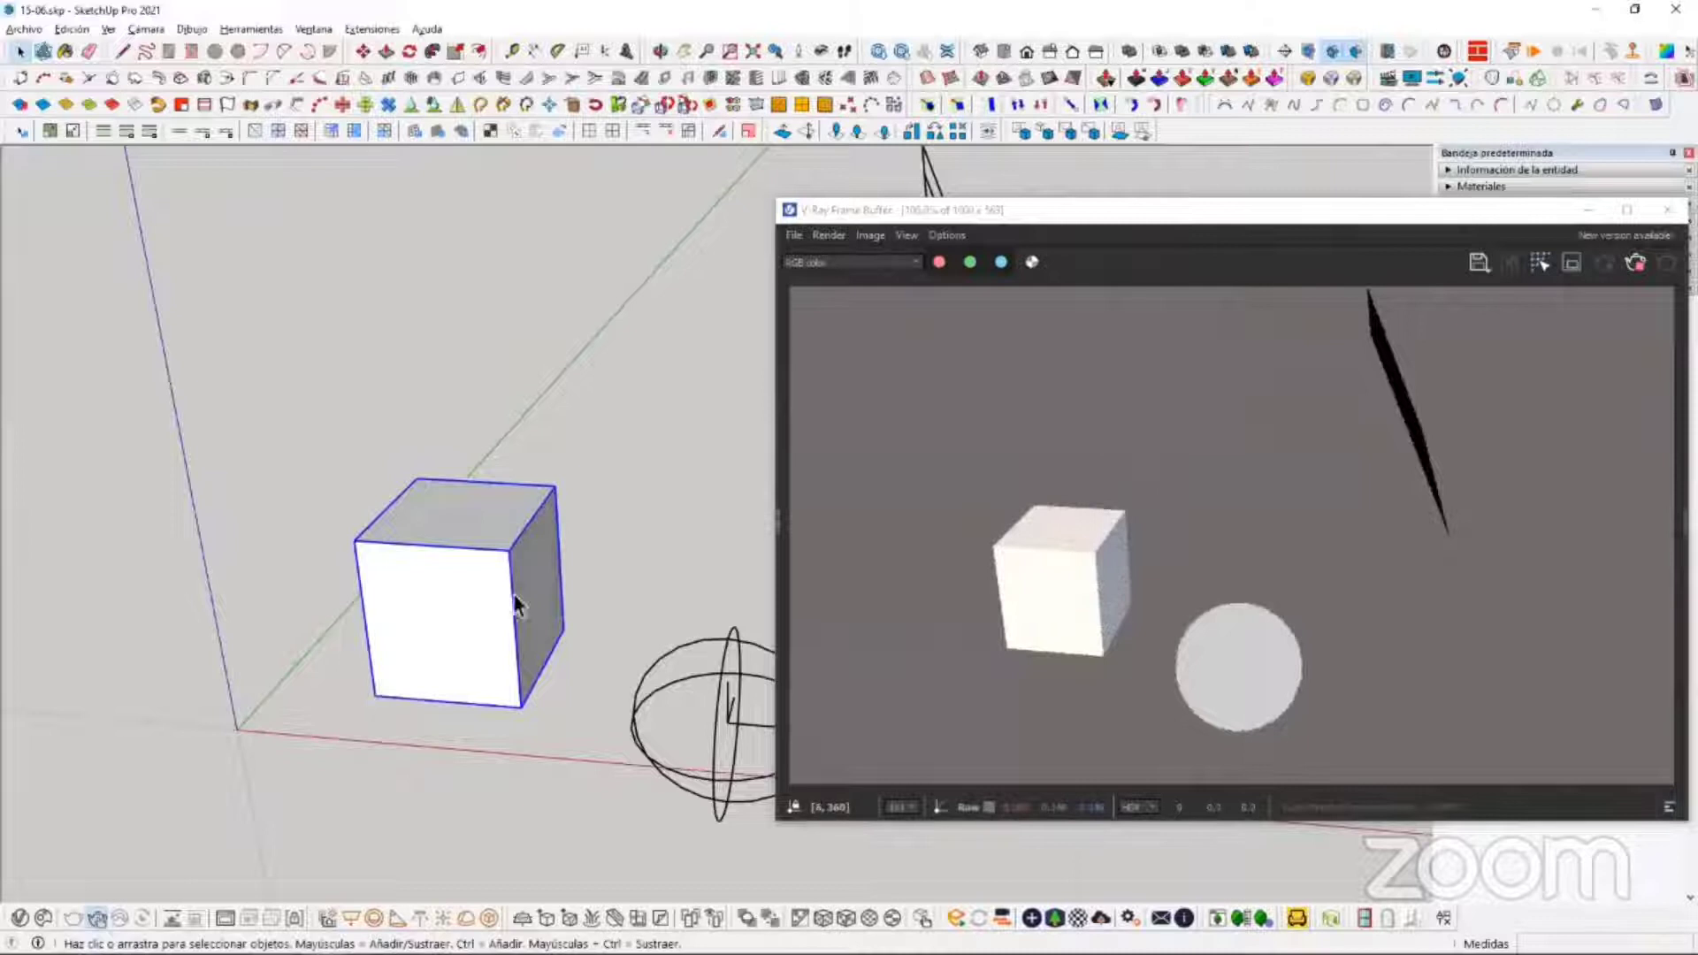
pyautogui.scroll(3, 519, 605)
pyautogui.moveTo(548, 462)
pyautogui.keyDown('shift'); pyautogui.mouseDown(button='middle')
pyautogui.moveTo(337, 520)
pyautogui.moveTo(914, 481)
pyautogui.moveTo(990, 352)
pyautogui.moveTo(509, 403)
pyautogui.moveTo(360, 538)
pyautogui.moveTo(419, 581)
pyautogui.moveTo(667, 587)
pyautogui.moveTo(448, 626)
pyautogui.moveTo(523, 690)
pyautogui.mouseUp(button='middle'); pyautogui.keyUp('shift')
pyautogui.scroll(-3, 509, 402)
pyautogui.scroll(-3, 448, 520)
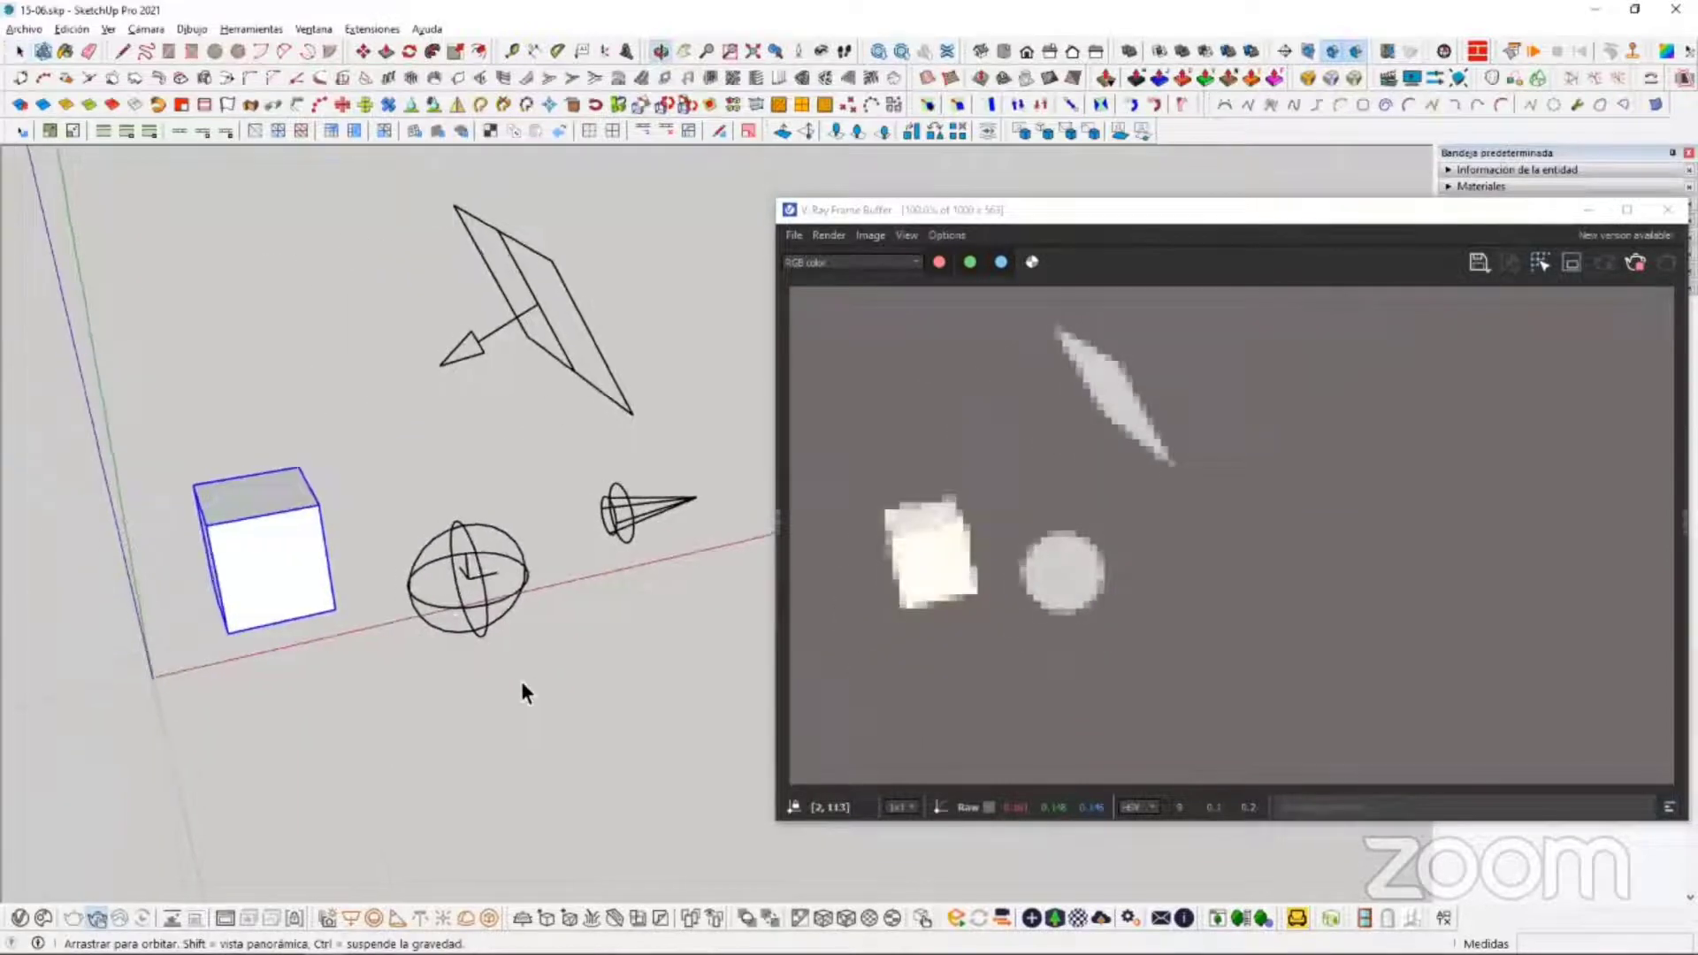
pyautogui.scroll(3, 618, 630)
pyautogui.moveTo(617, 630)
pyautogui.mouseDown(button='middle')
pyautogui.moveTo(740, 538)
pyautogui.moveTo(698, 512)
pyautogui.moveTo(575, 613)
pyautogui.mouseUp(button='middle')
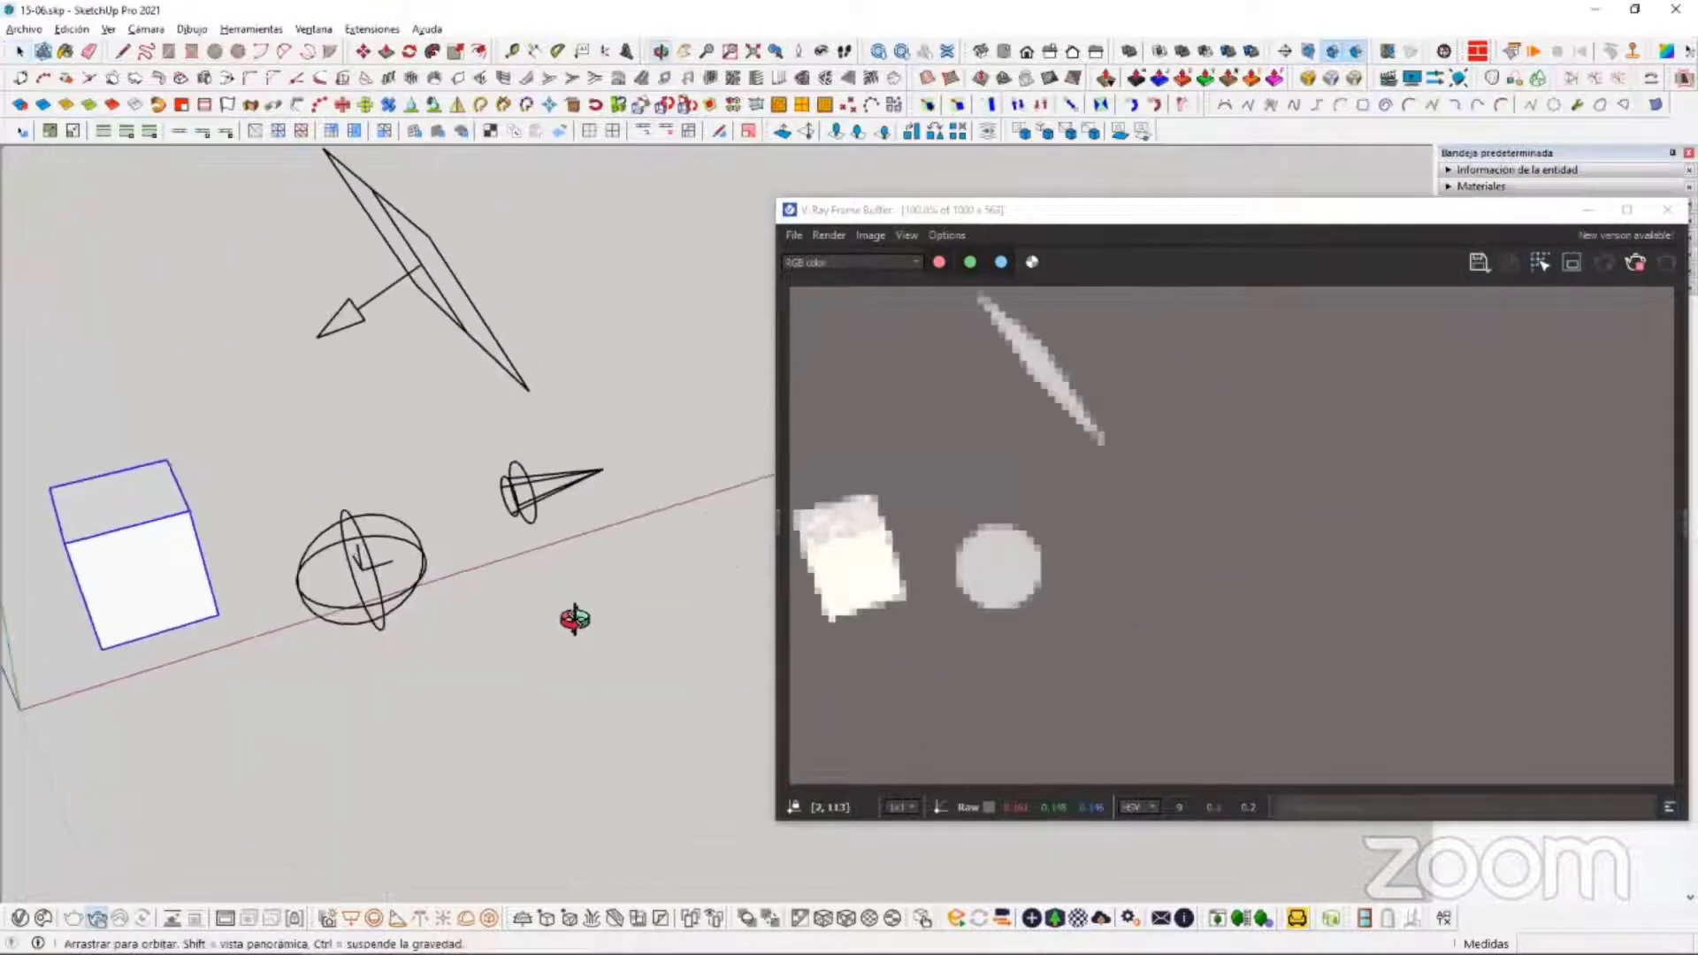
# Step: Delete the rectangle, sphere and spot lights placed beside the box in the model
pyautogui.moveTo(376, 261); pyautogui.dragTo(350, 265)
pyautogui.press('Delete')
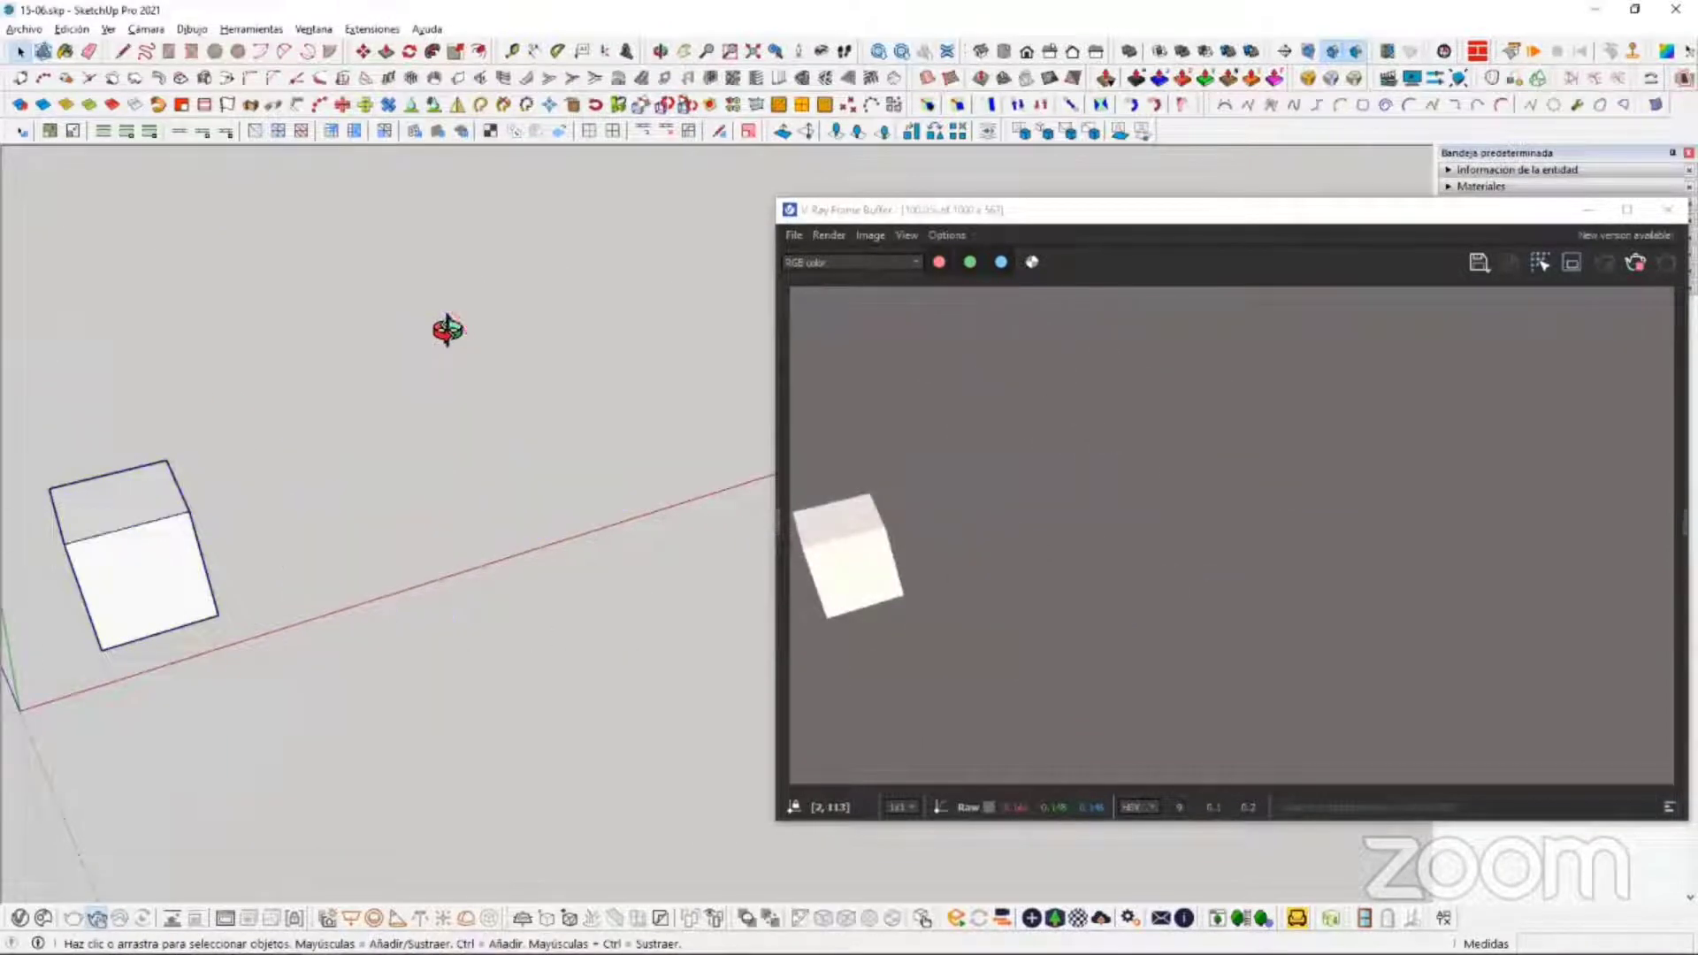
# Step: Push the box's top face down by about 11.22 m inside its group and leave the group
pyautogui.moveTo(596, 415)
pyautogui.mouseDown(button='middle')
pyautogui.moveTo(327, 486)
pyautogui.moveTo(584, 351)
pyautogui.moveTo(254, 398)
pyautogui.moveTo(660, 493)
pyautogui.moveTo(386, 496)
pyautogui.moveTo(556, 514)
pyautogui.mouseUp(button='middle')
pyautogui.scroll(4, 326, 486)
pyautogui.scroll(3, 361, 523)
pyautogui.doubleClick(556, 511)
pyautogui.press('p')
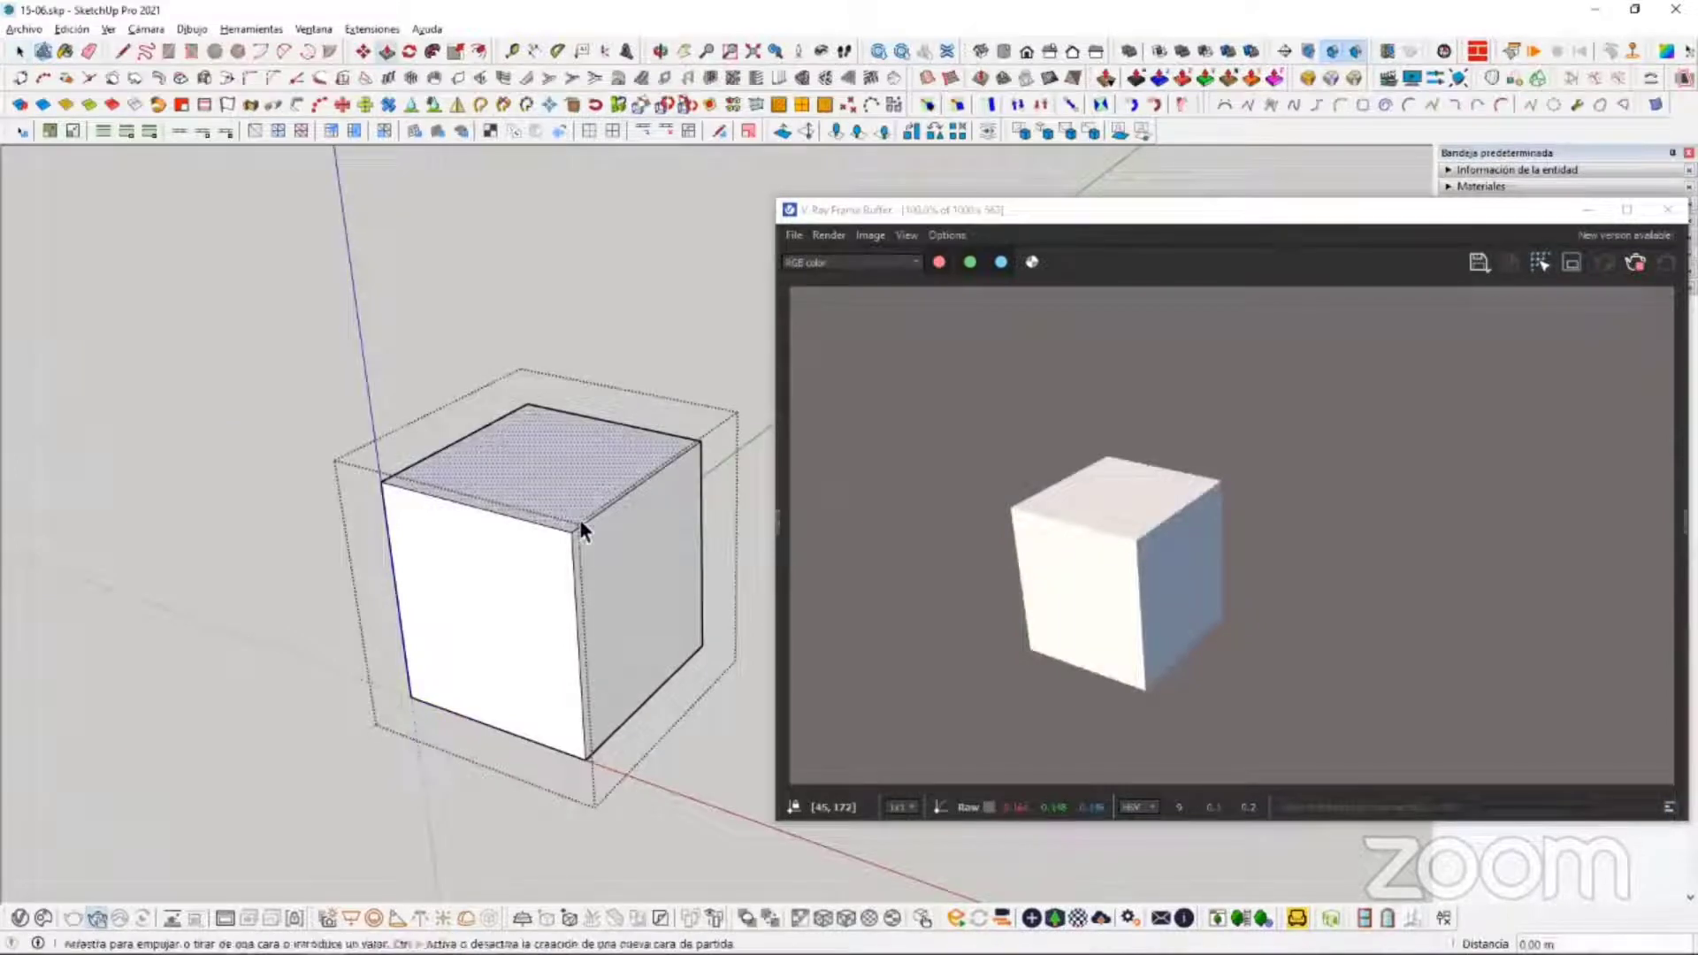
pyautogui.click(580, 519)
pyautogui.click(594, 556)
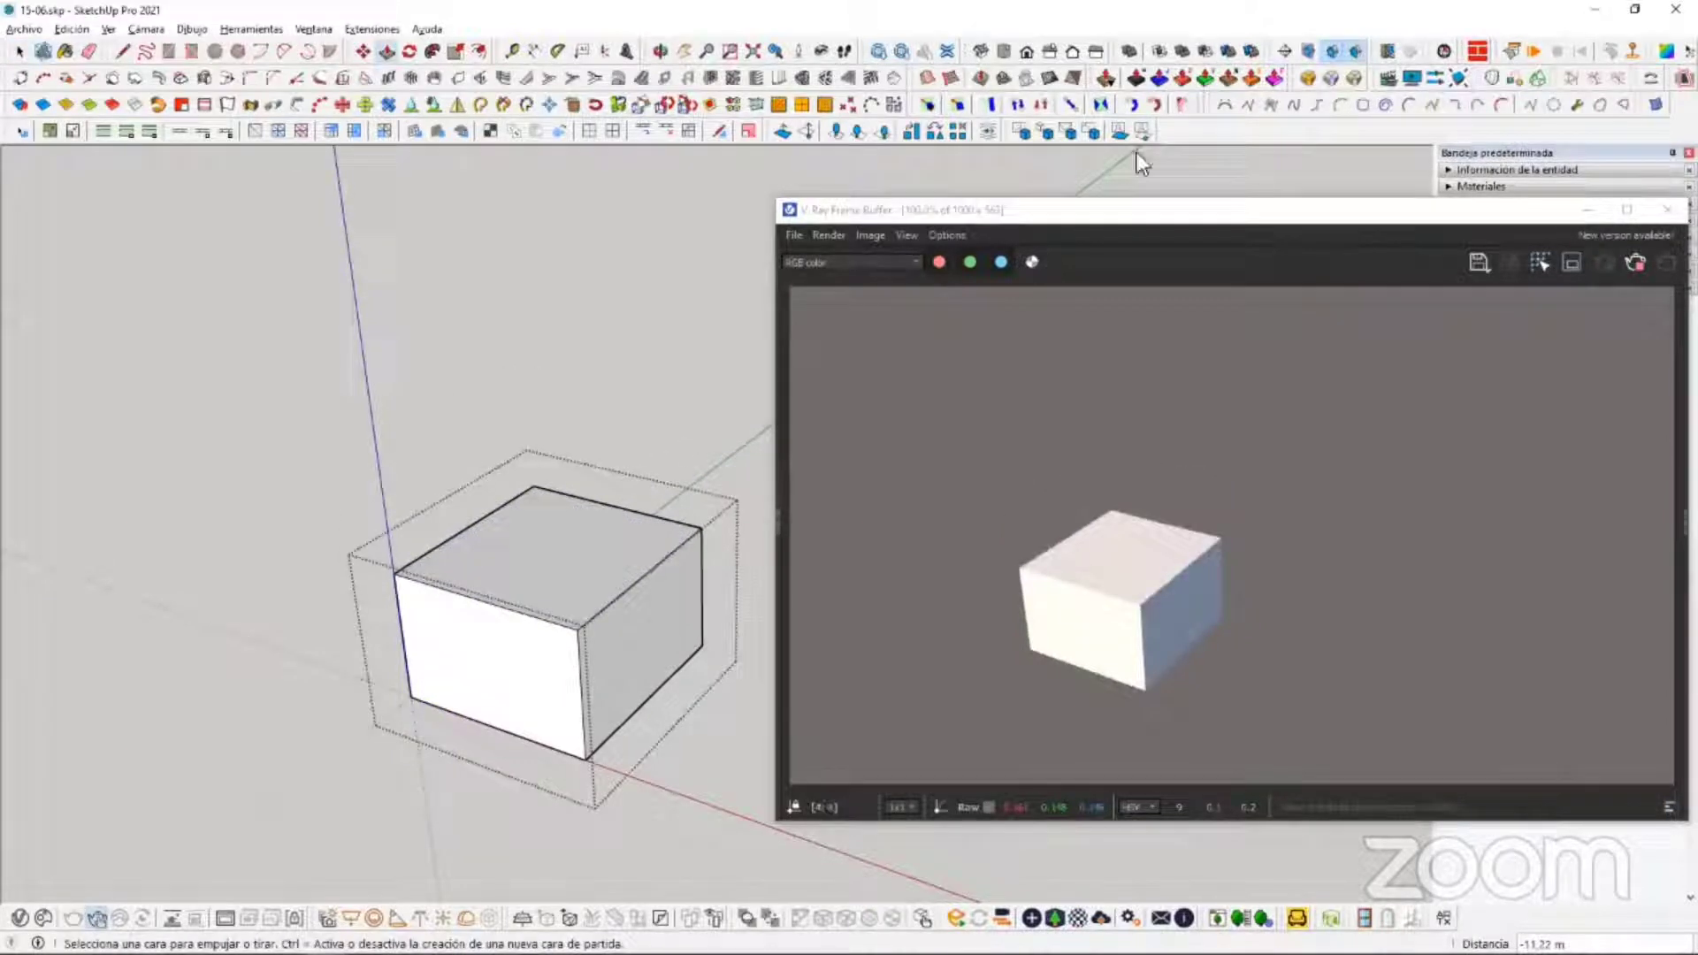
pyautogui.press('space')
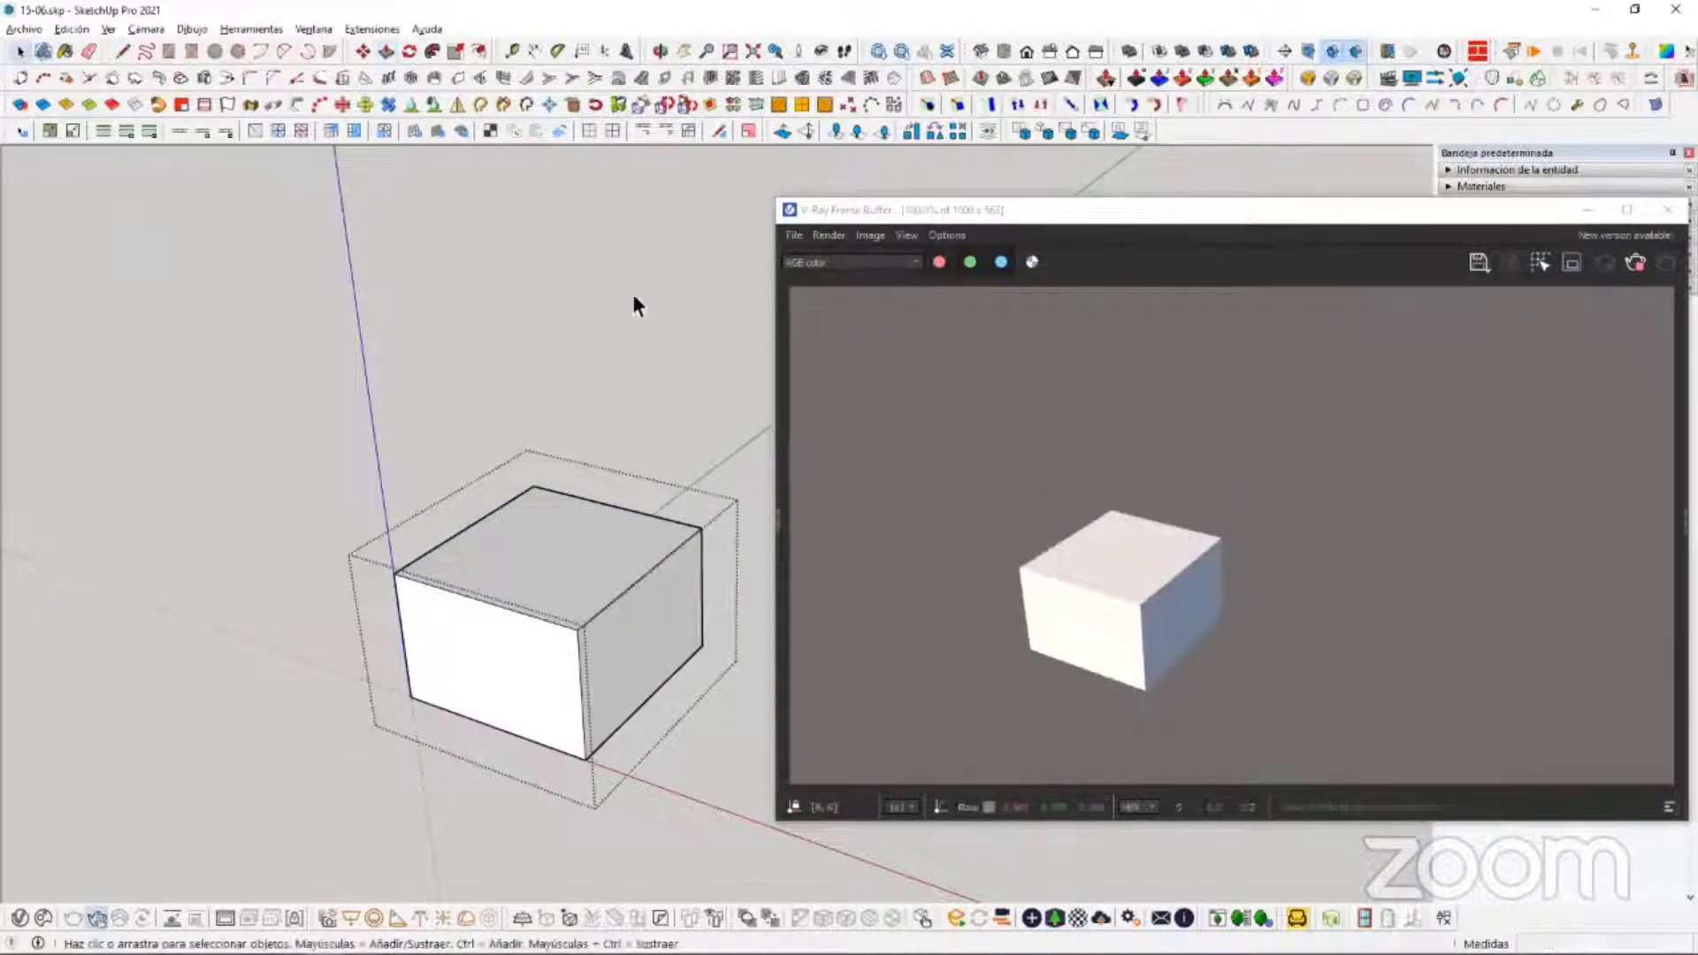
pyautogui.click(637, 304)
# Step: Stop the interactive render and close the frame buffer
pyautogui.moveTo(1119, 216); pyautogui.dragTo(700, 180)
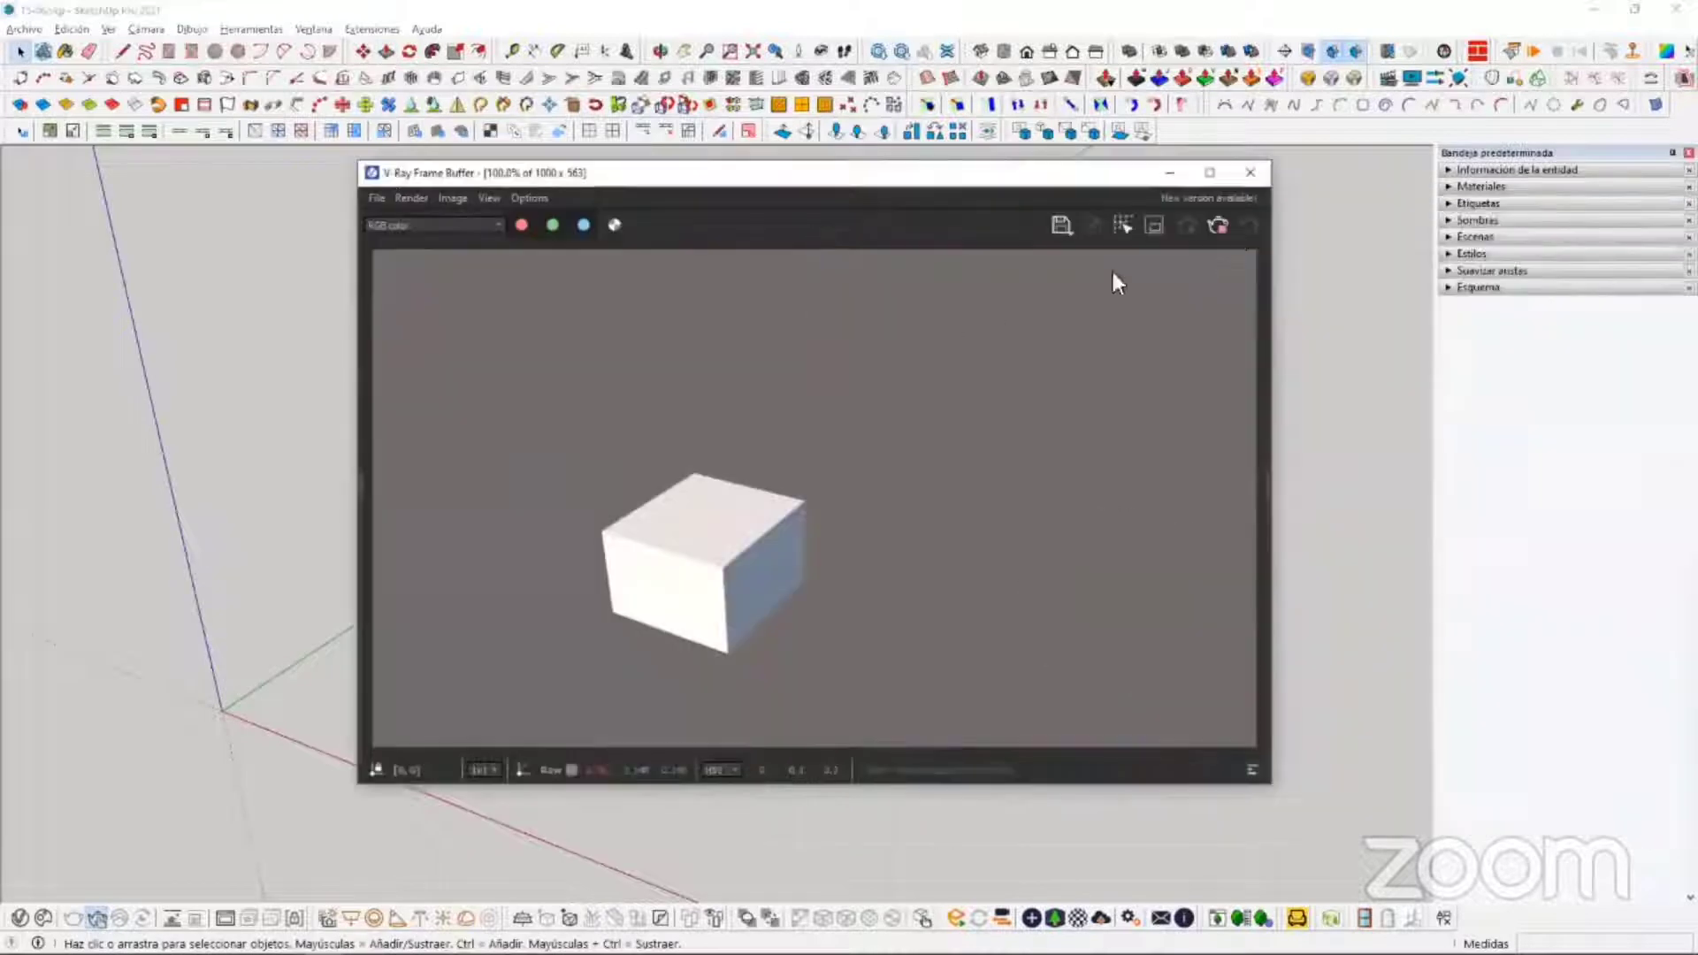
pyautogui.click(1219, 225)
pyautogui.moveTo(1697, 220); pyautogui.dragTo(412, 219)
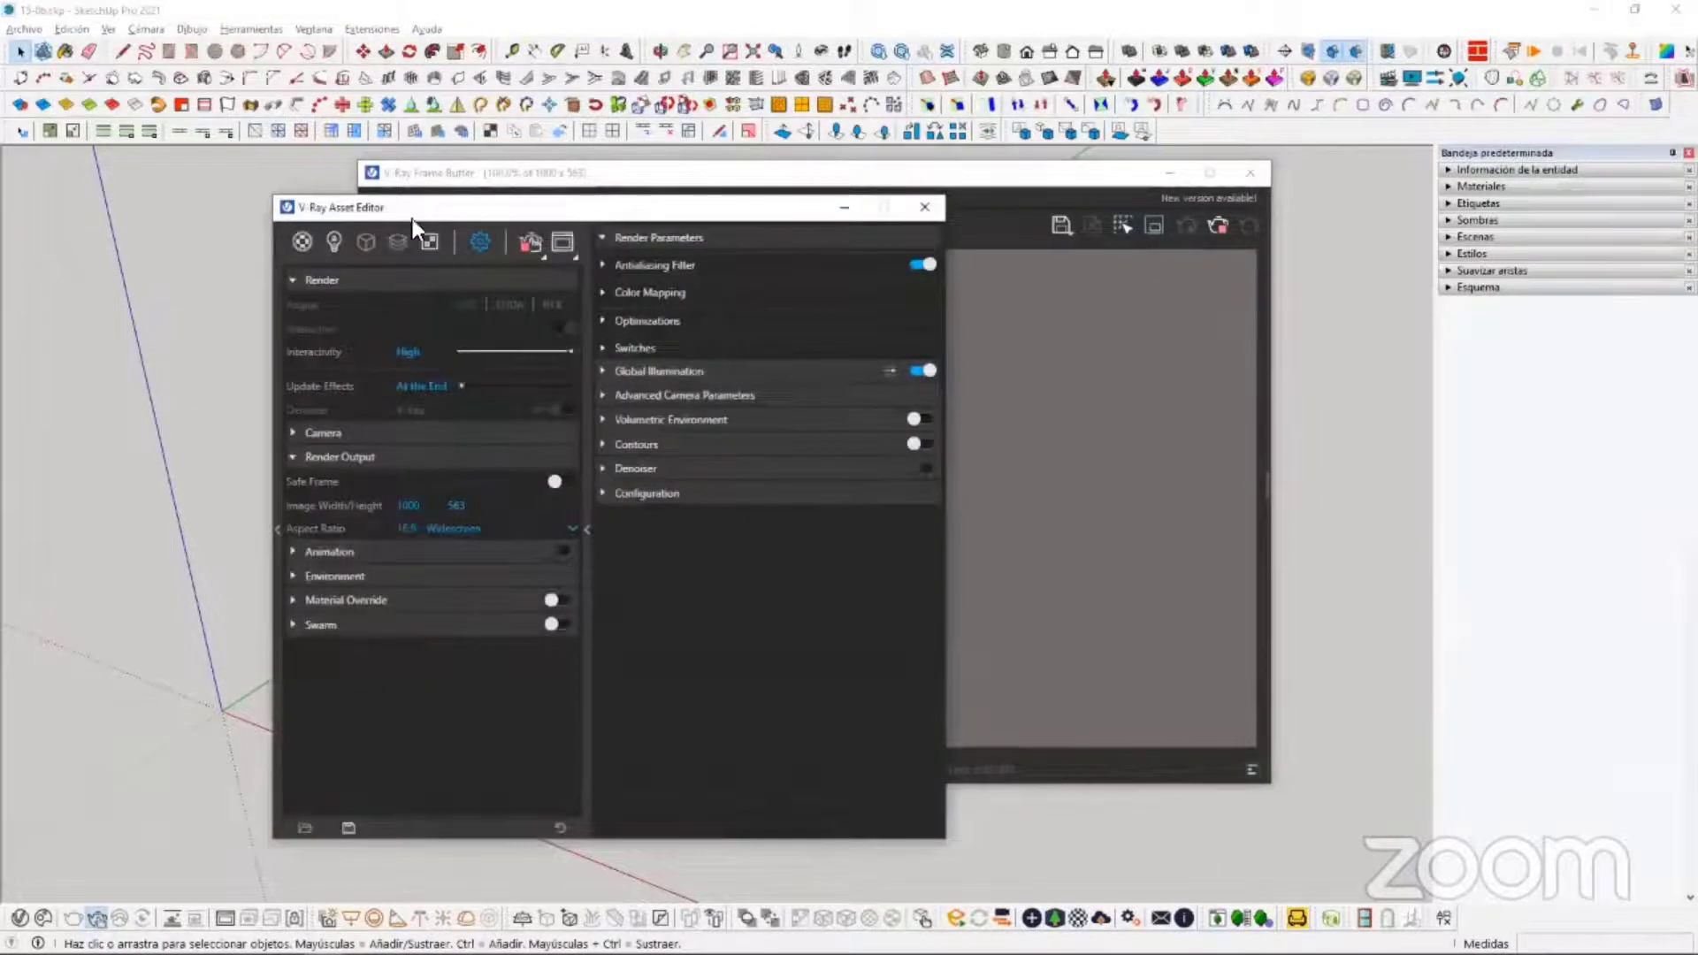
pyautogui.click(534, 244)
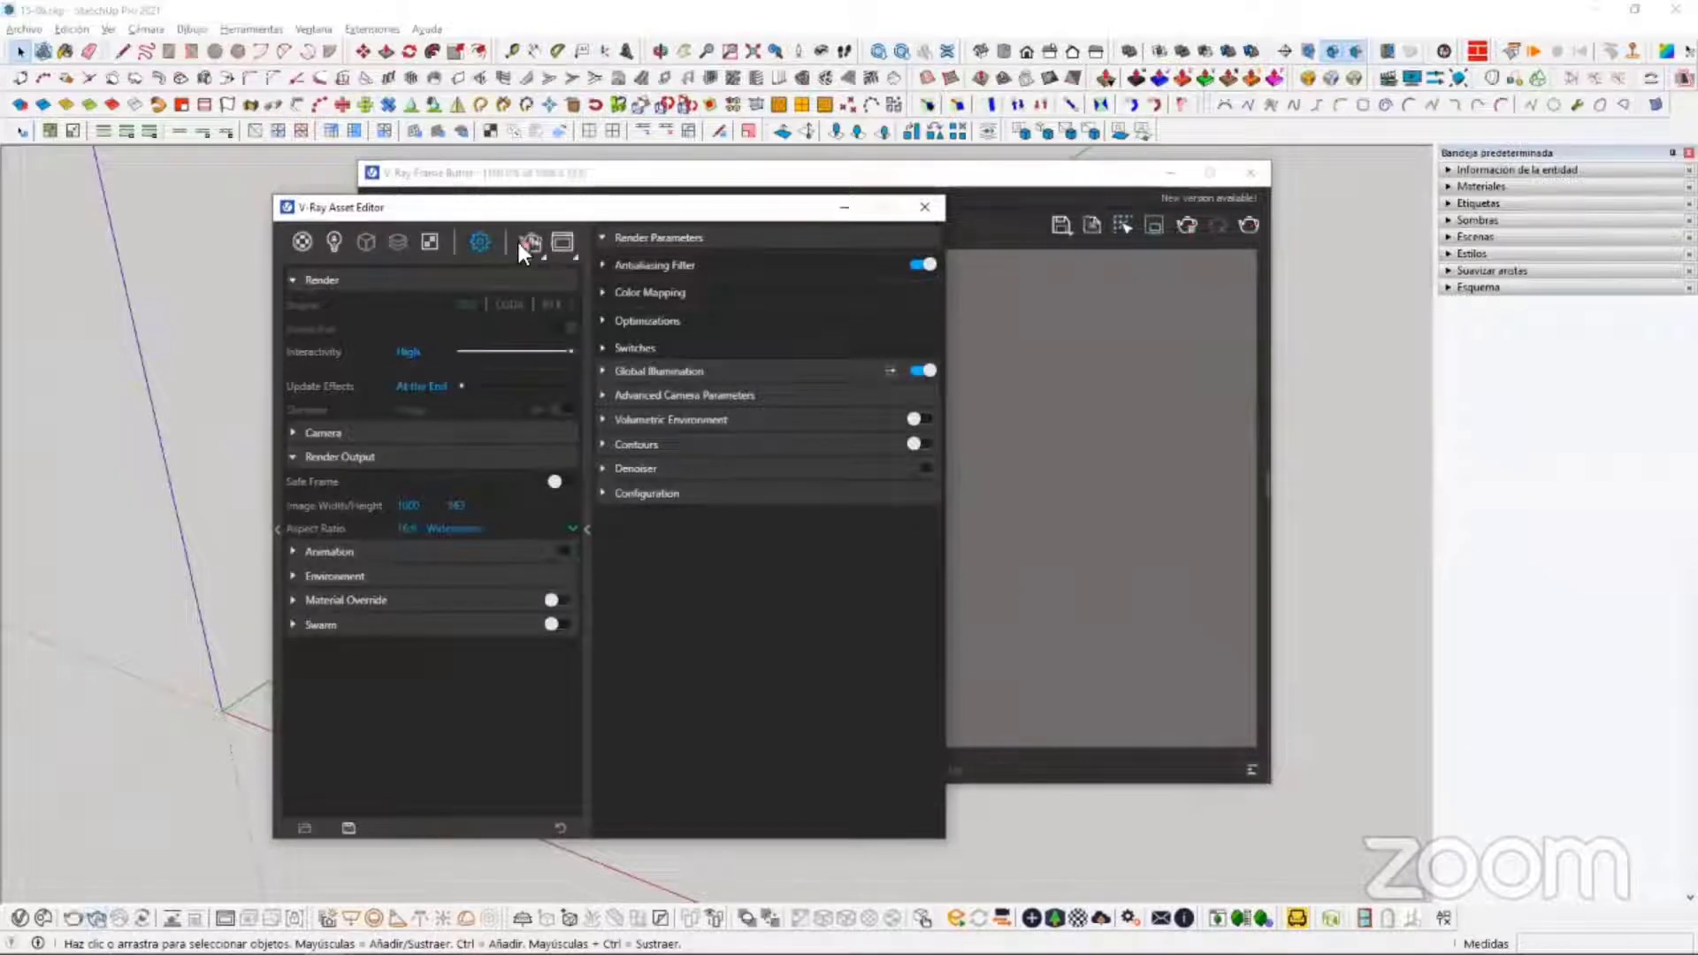
pyautogui.click(1251, 179)
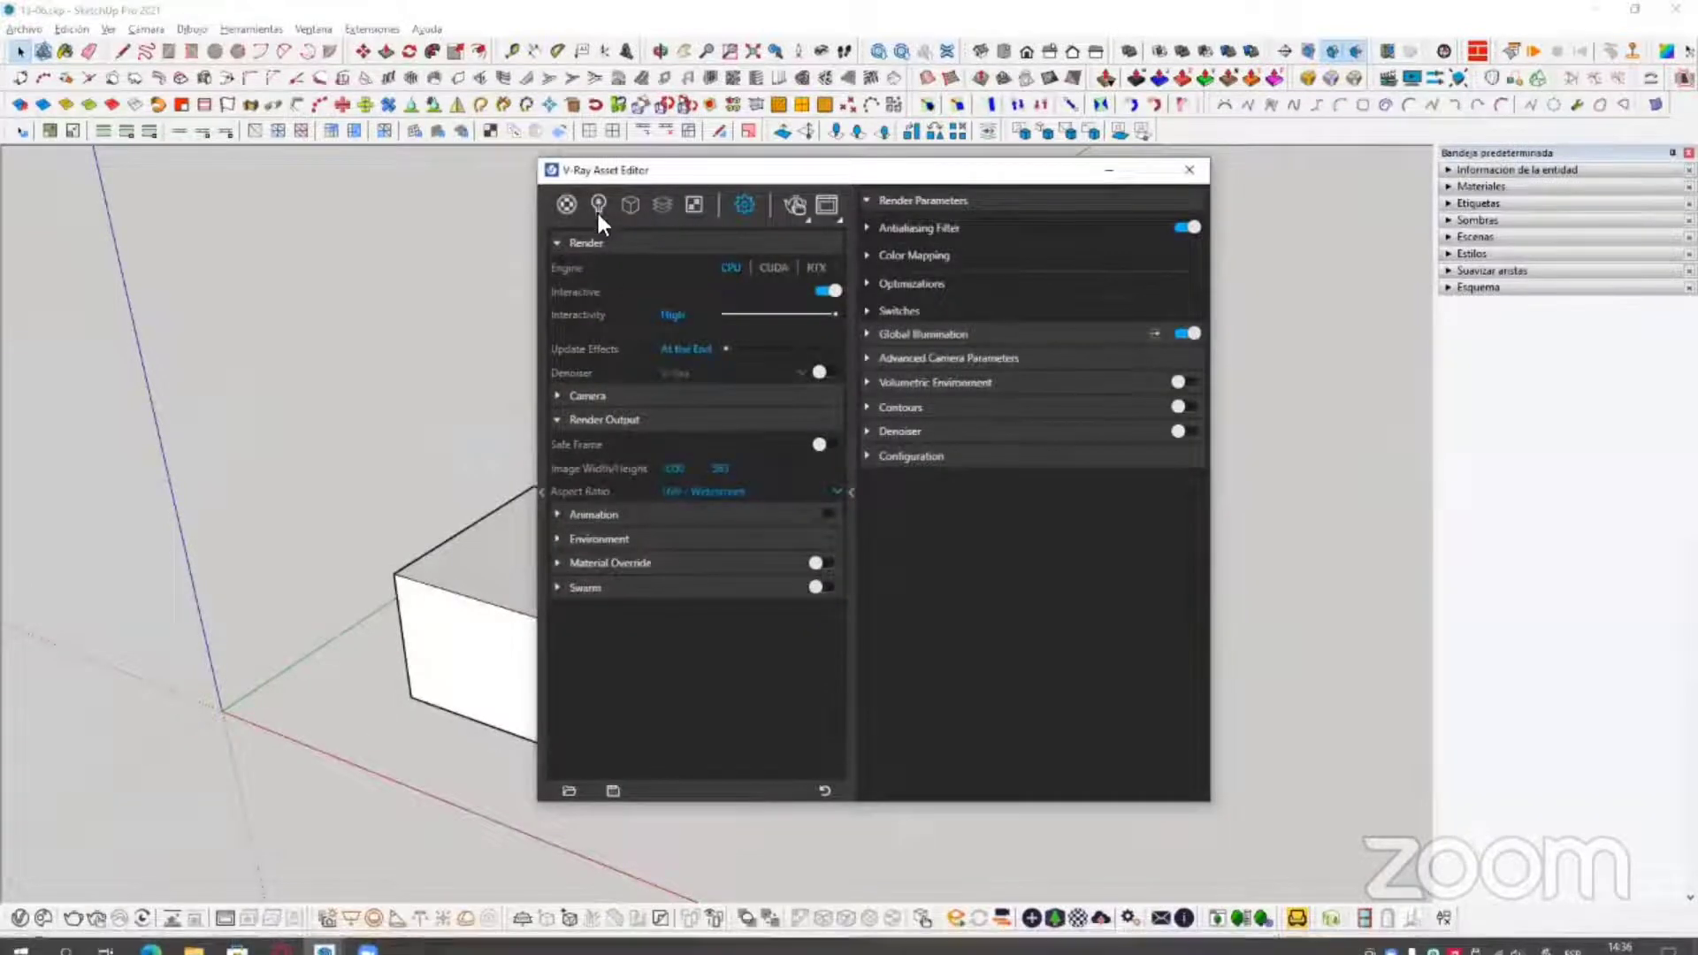
# Step: Open the list of lights and review the parameters of the rectangle, sphere and spot lights
pyautogui.click(599, 208)
pyautogui.click(618, 288)
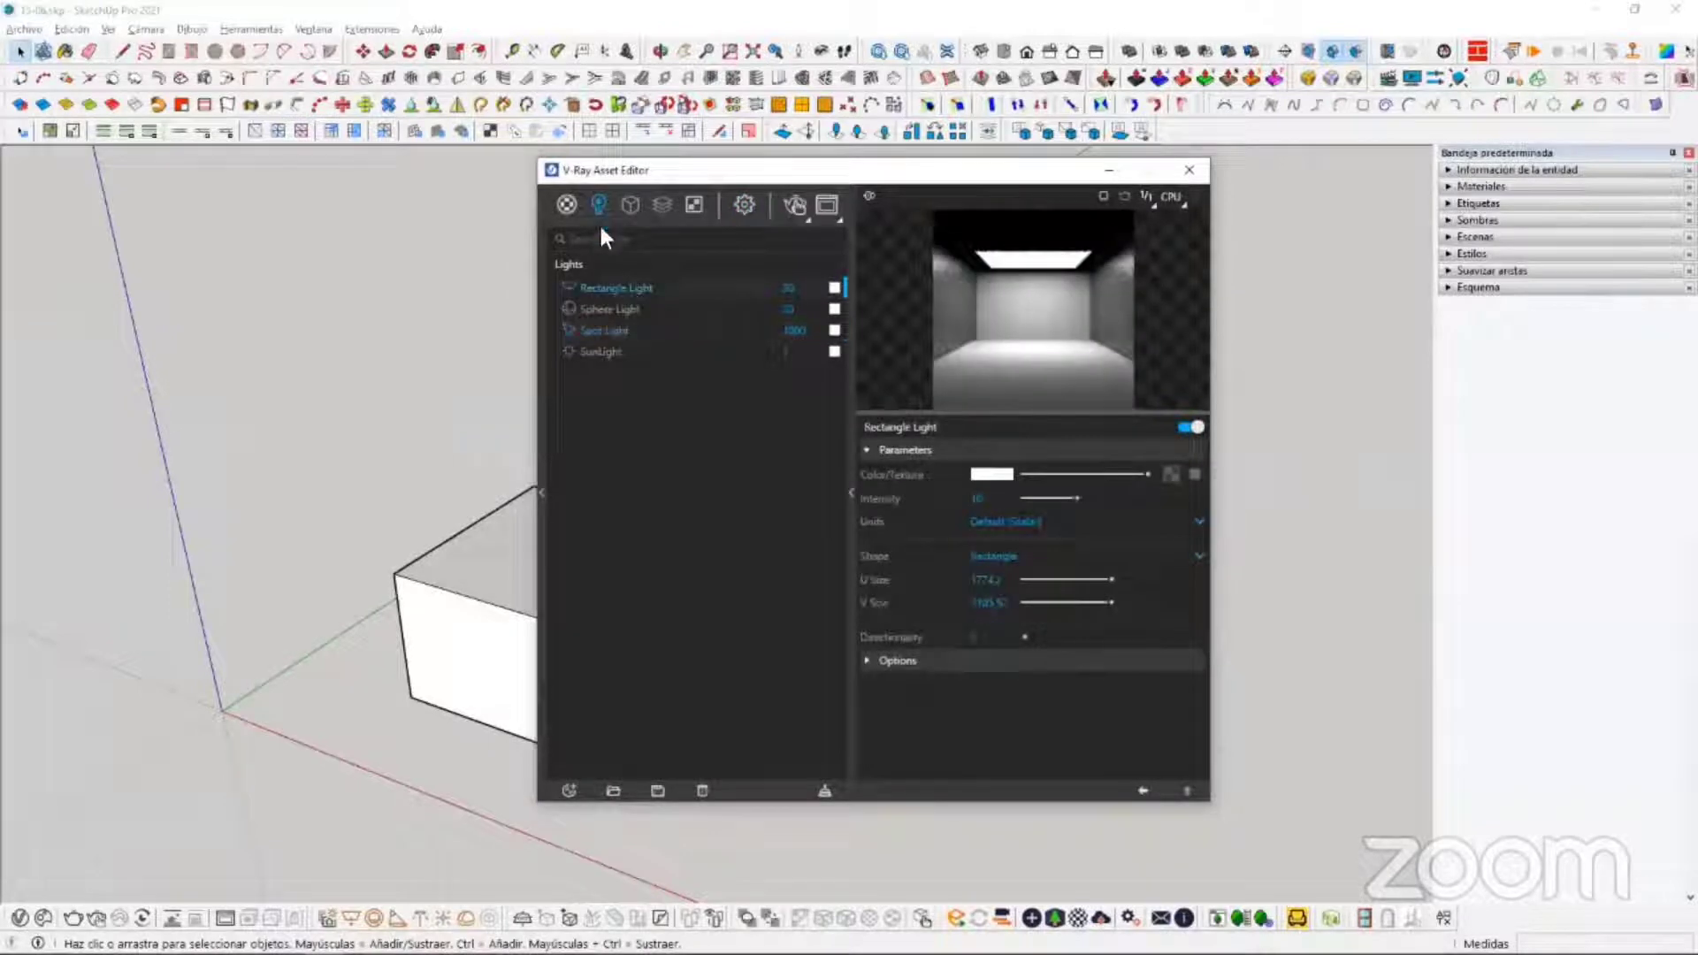
pyautogui.click(624, 310)
pyautogui.click(611, 330)
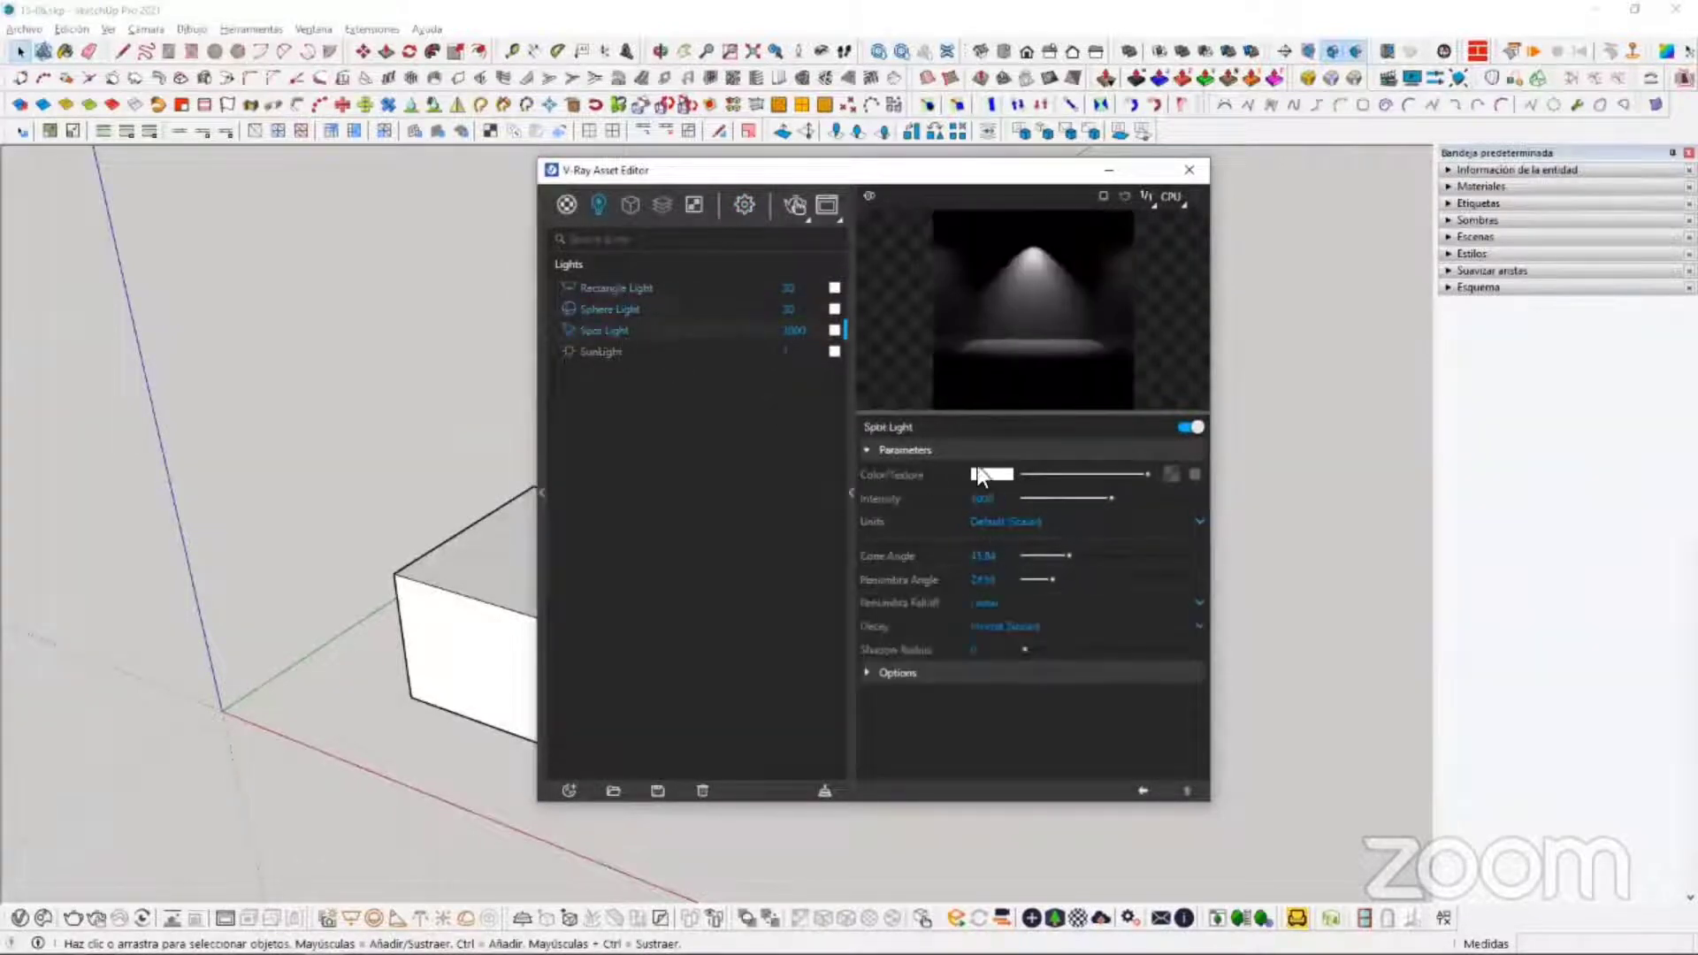
pyautogui.moveTo(810, 173); pyautogui.dragTo(1027, 221)
pyautogui.moveTo(438, 517); pyautogui.dragTo(872, 357, button='middle')
pyautogui.scroll(-1, 667, 479)
pyautogui.moveTo(669, 484); pyautogui.dragTo(671, 410, button='middle')
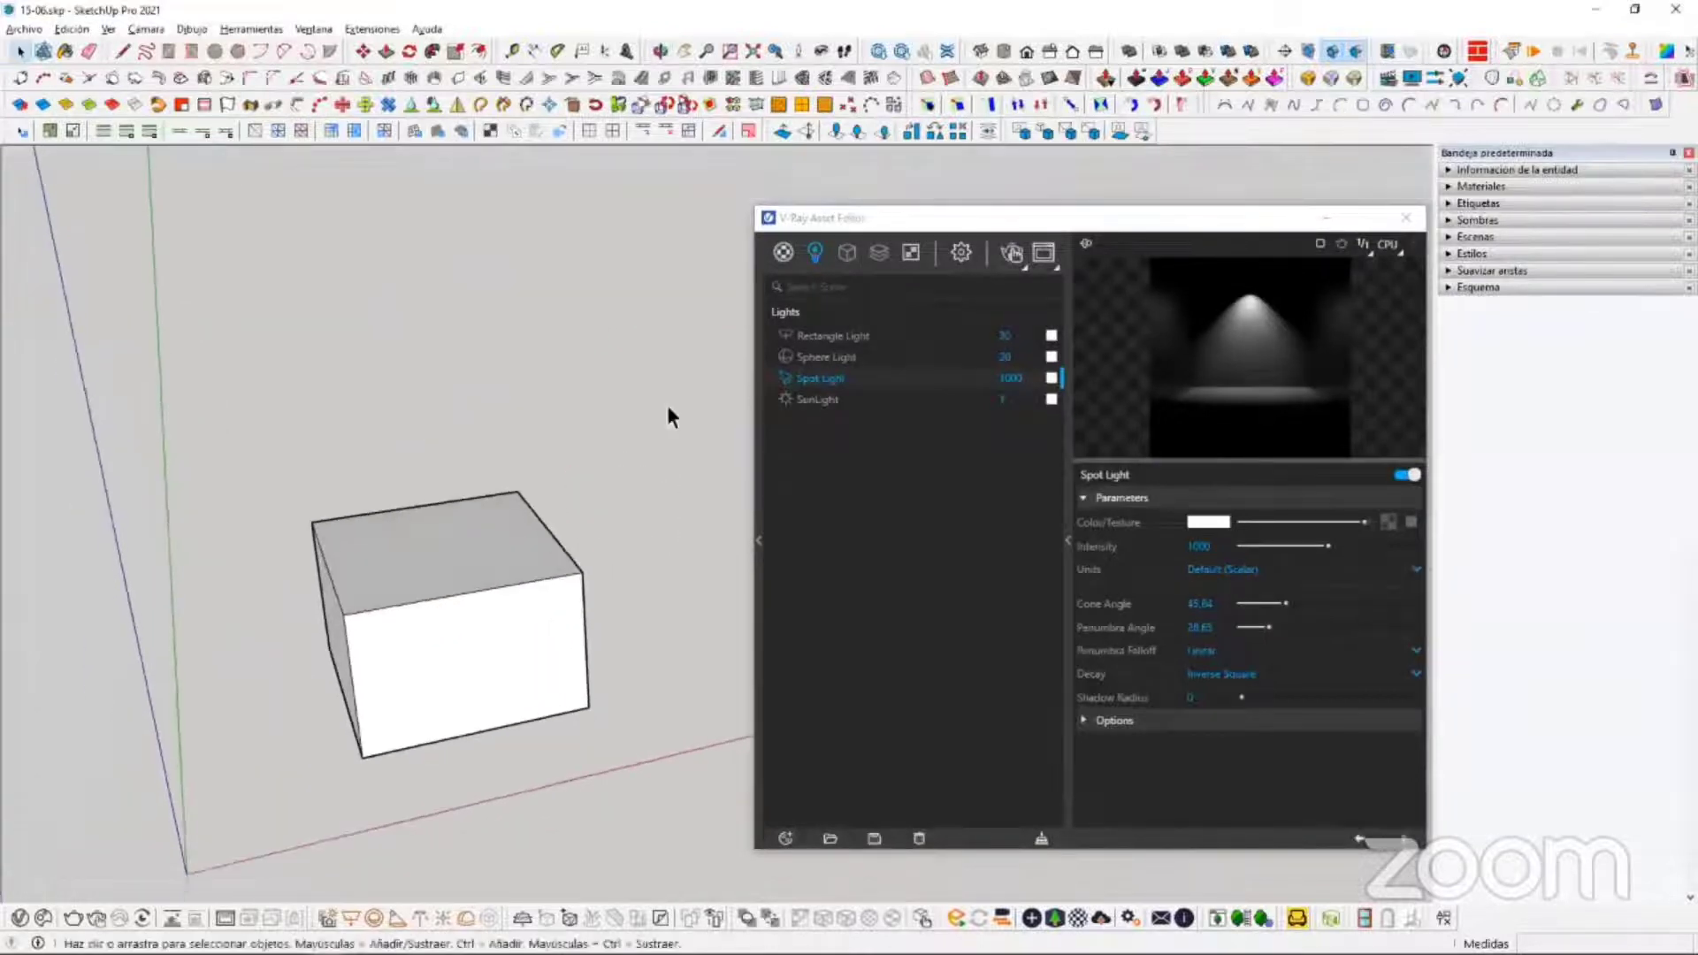
pyautogui.click(876, 335)
pyautogui.click(837, 355)
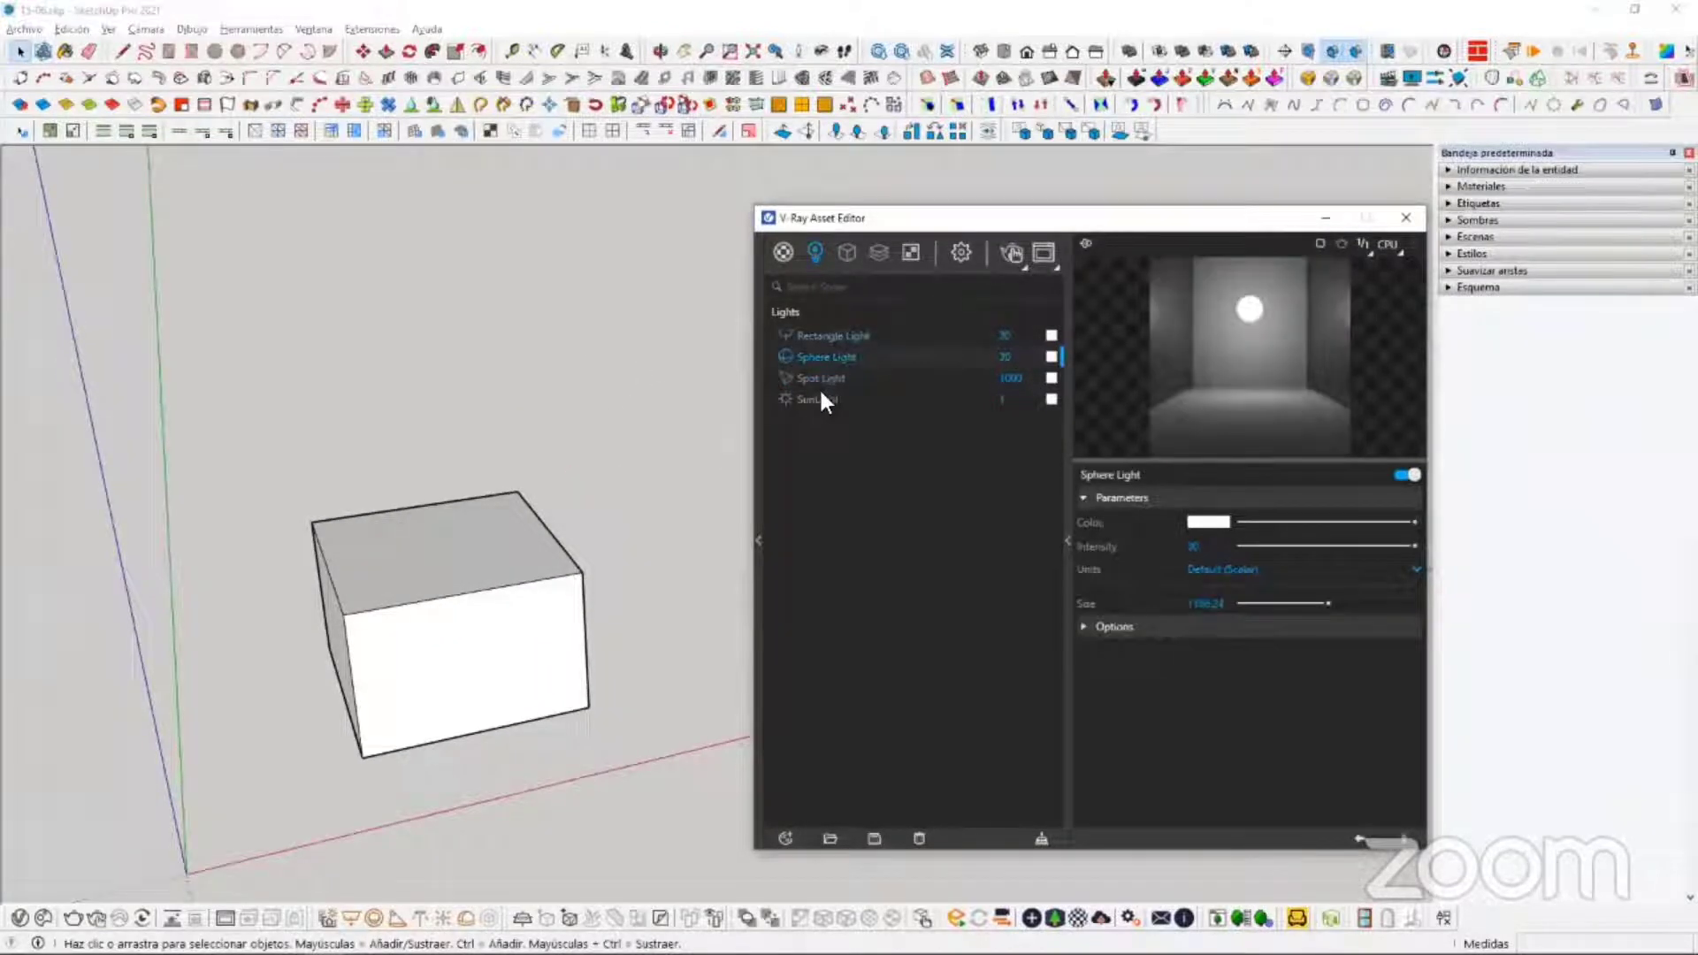
pyautogui.click(820, 380)
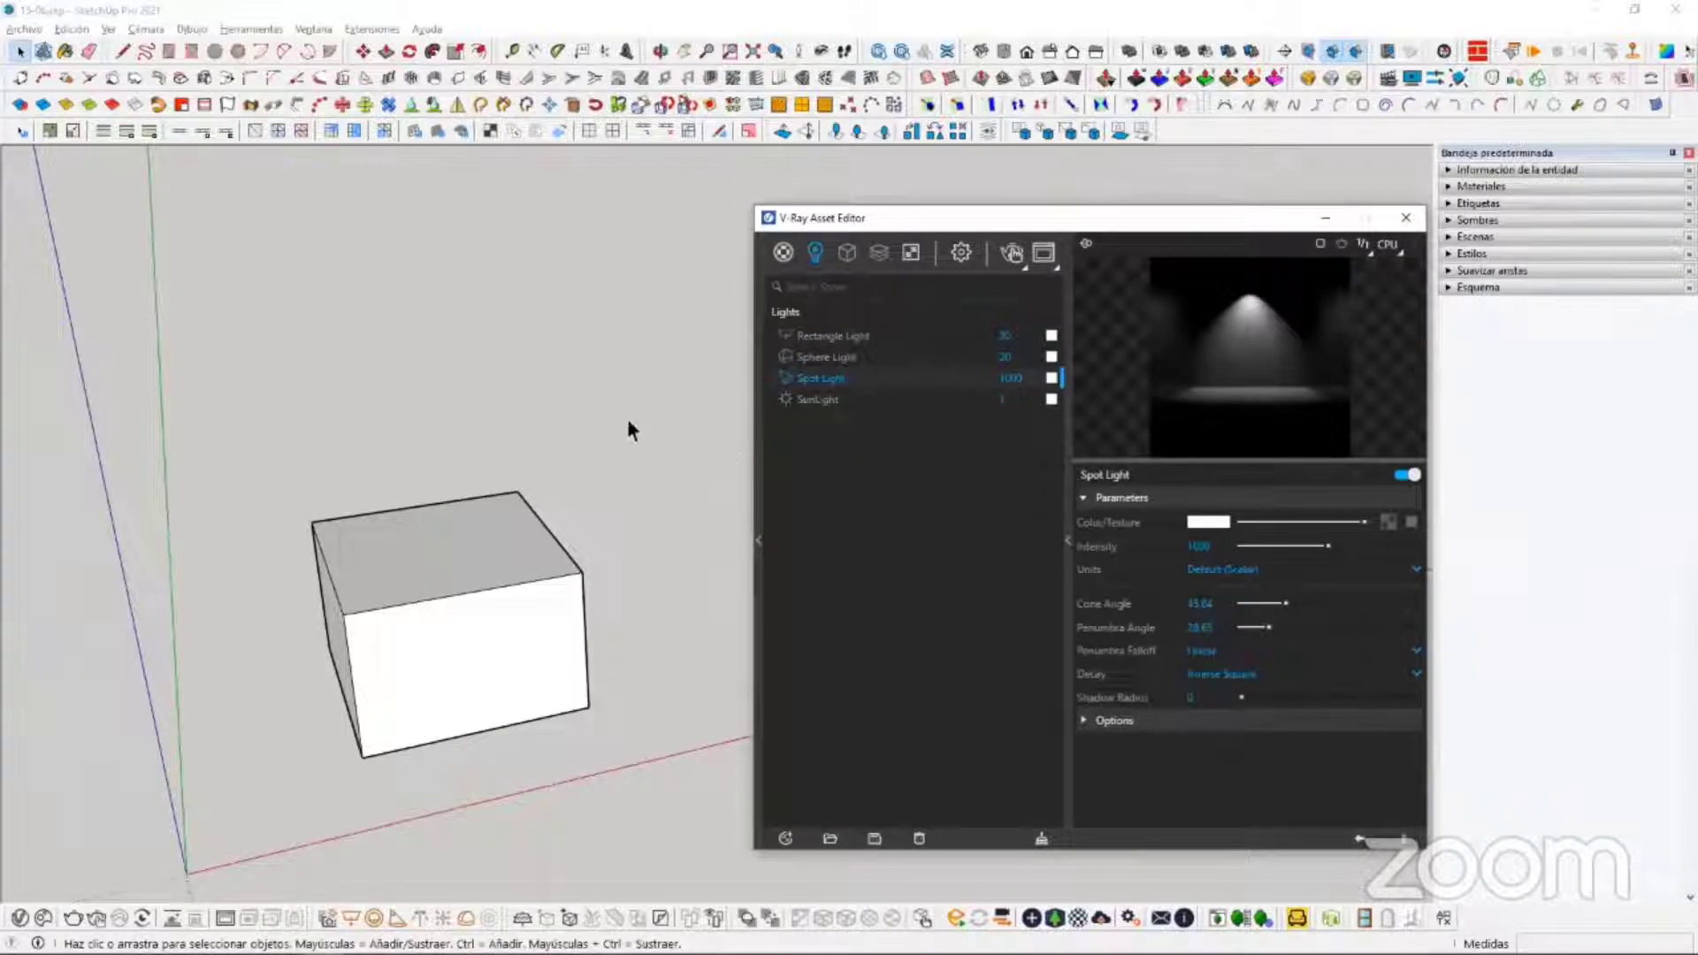
pyautogui.moveTo(635, 388); pyautogui.dragTo(652, 437, button='middle')
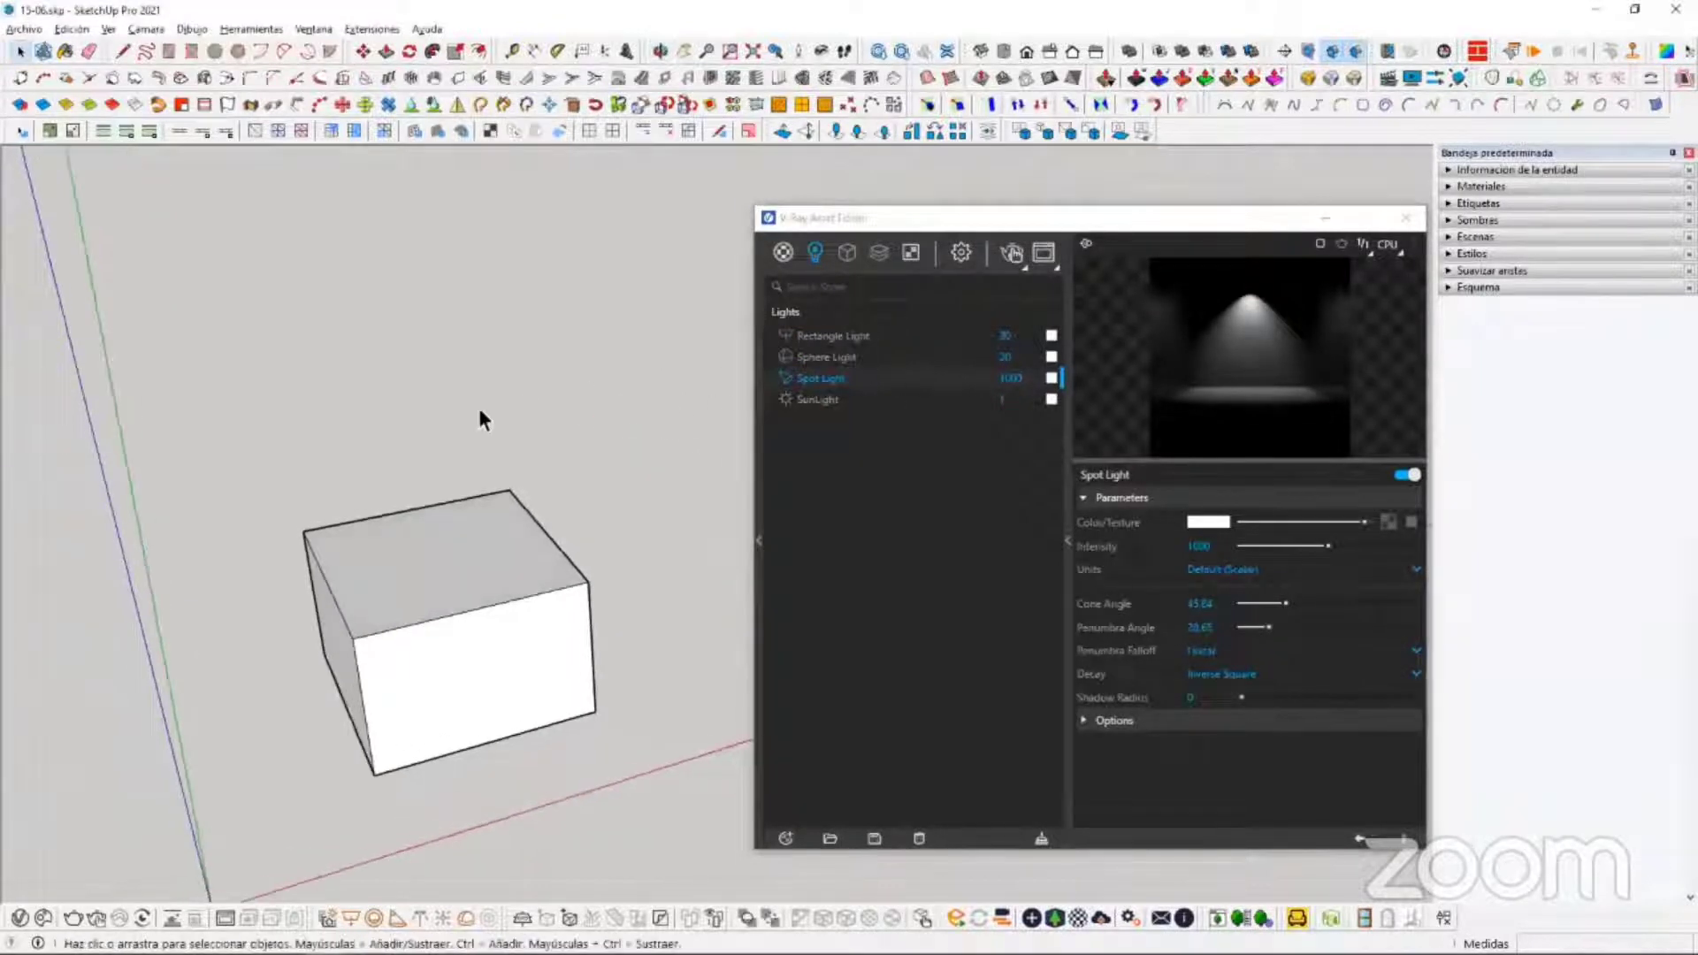
# Step: Permanently delete the rectangle, sphere and spot light assets, keeping only SunLight
pyautogui.click(846, 338)
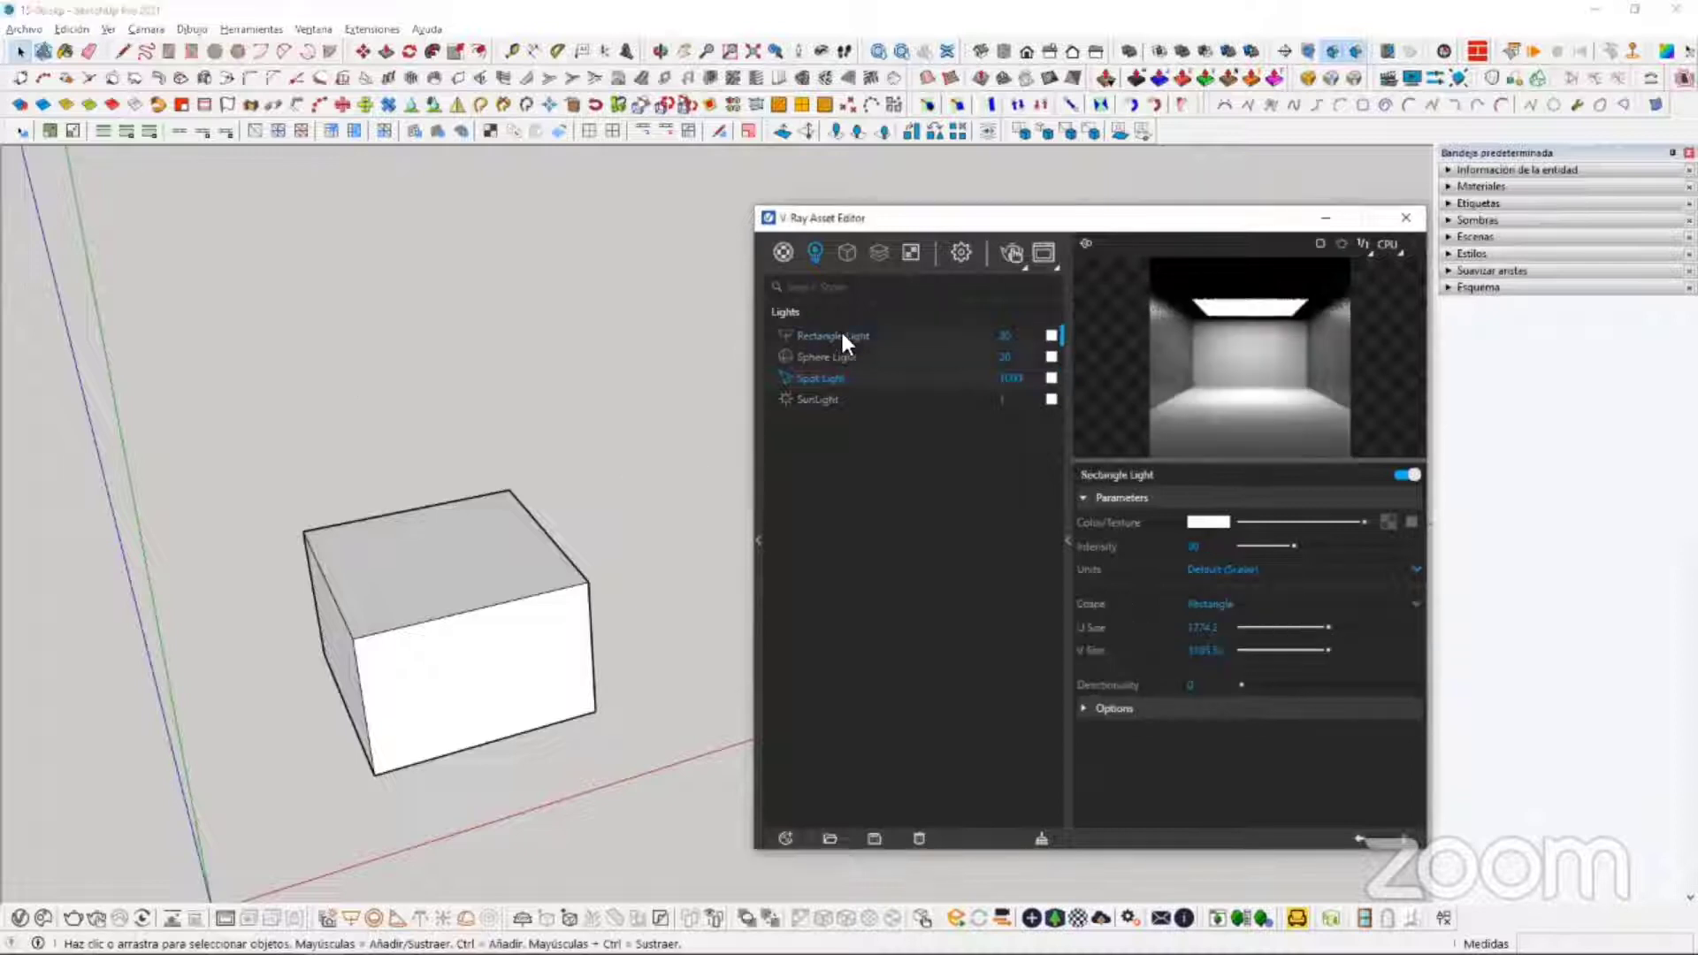
pyautogui.press('Delete')
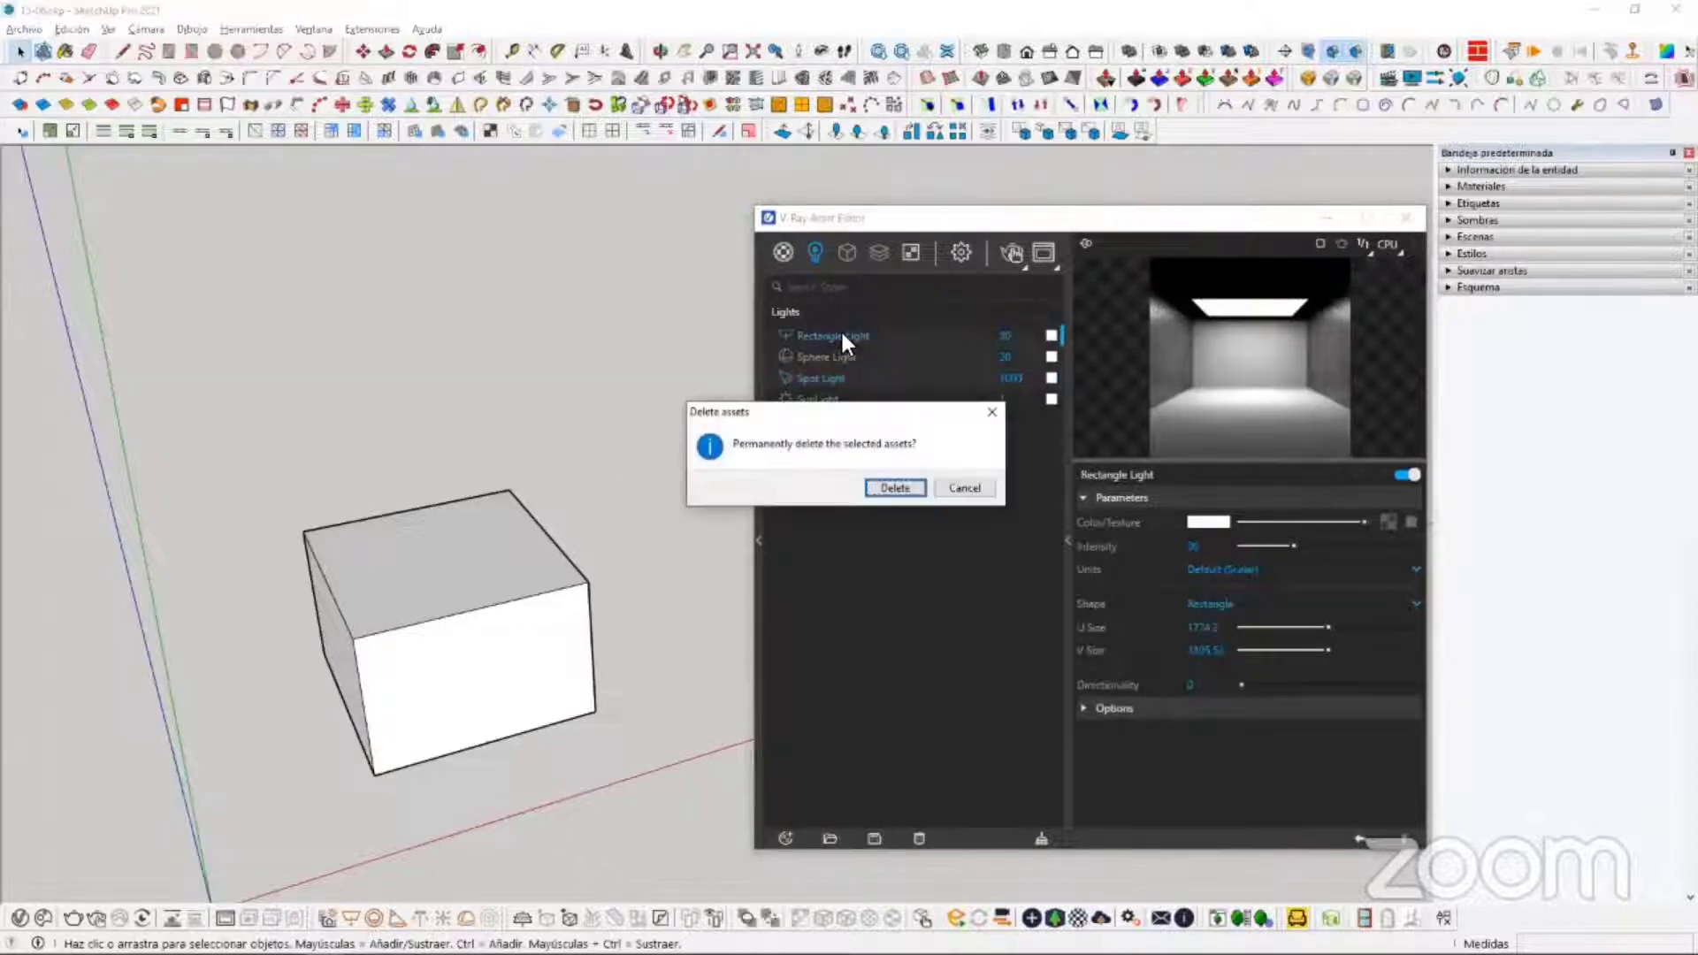
pyautogui.click(906, 490)
# Step: Restart the interactive render and orbit around the box to examine it lit only by SunLight
pyautogui.moveTo(542, 529); pyautogui.dragTo(826, 417, button='middle')
pyautogui.scroll(2, 642, 500)
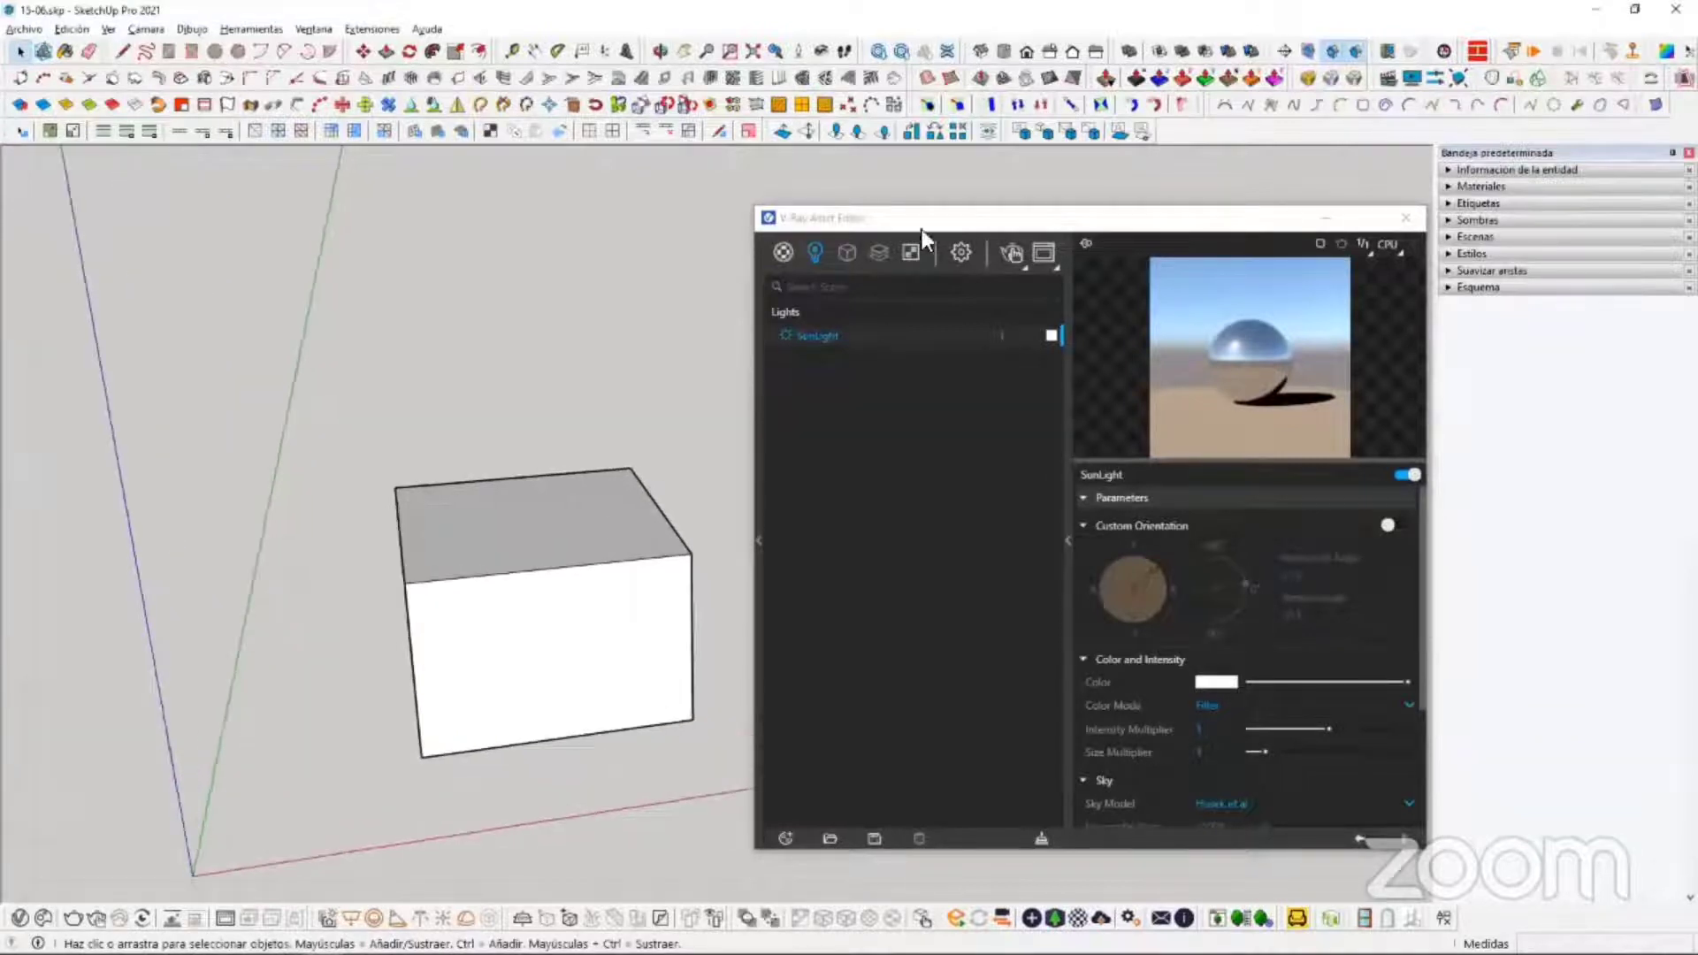
pyautogui.moveTo(958, 221); pyautogui.dragTo(1196, 171)
pyautogui.click(1117, 206)
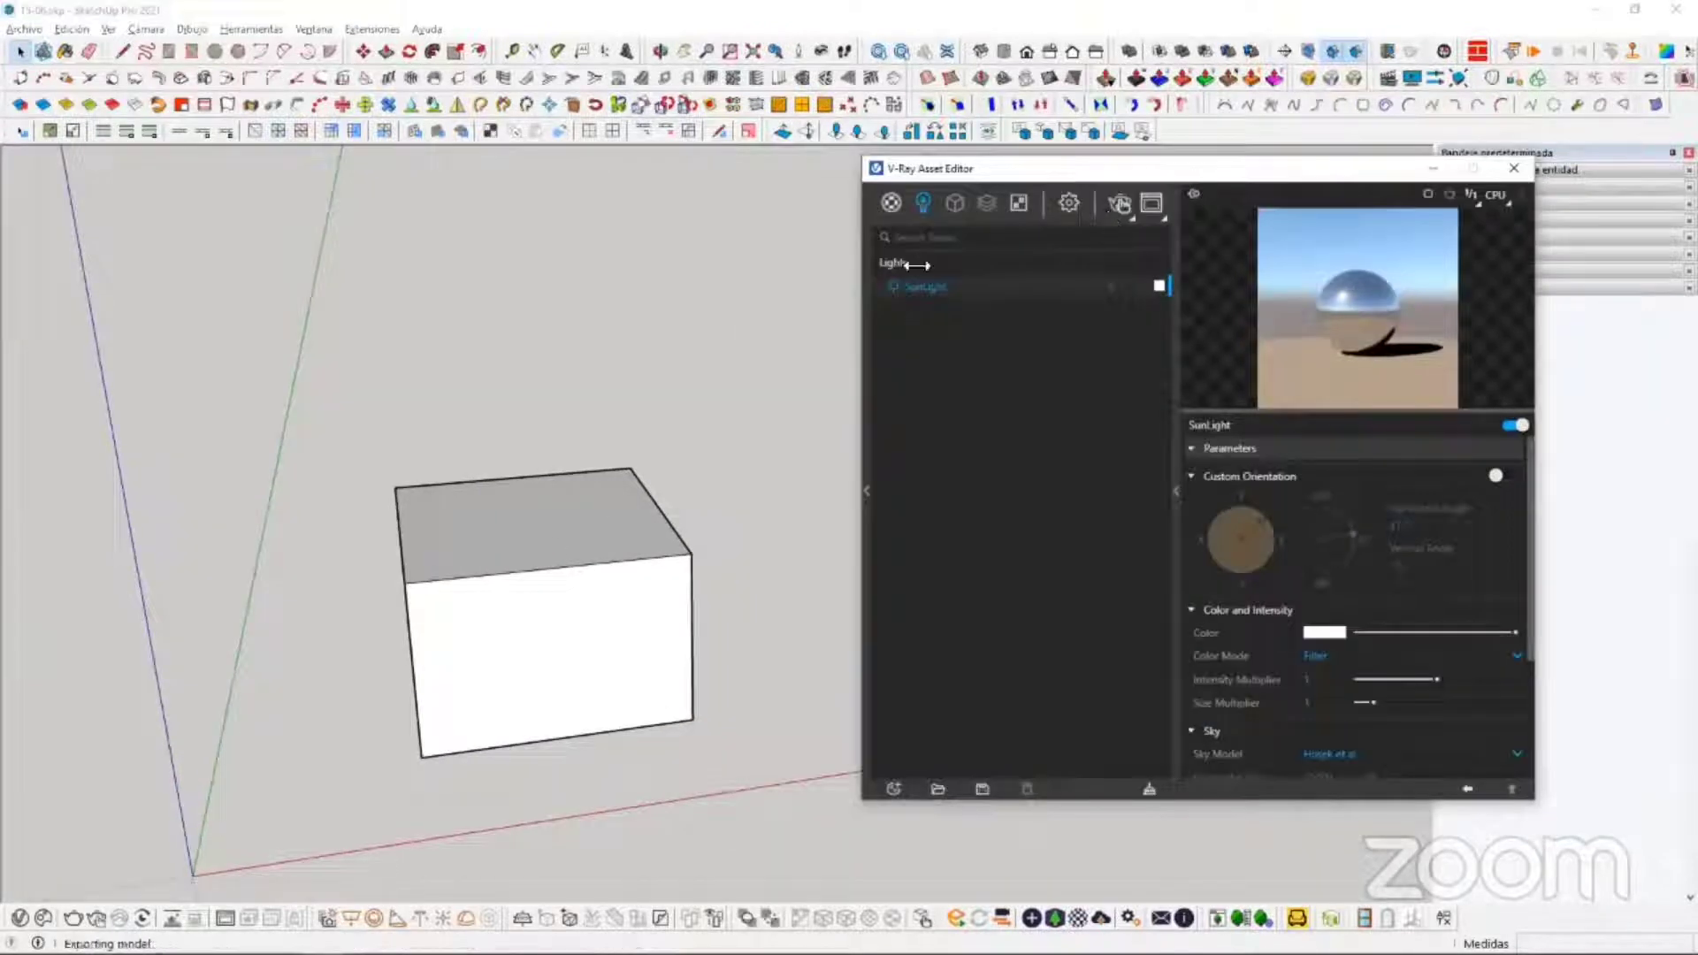
pyautogui.moveTo(371, 682)
pyautogui.mouseDown()
pyautogui.moveTo(160, 428)
pyautogui.moveTo(114, 406)
pyautogui.moveTo(297, 736)
pyautogui.mouseUp()
pyautogui.moveTo(296, 735); pyautogui.dragTo(302, 730, button='middle')
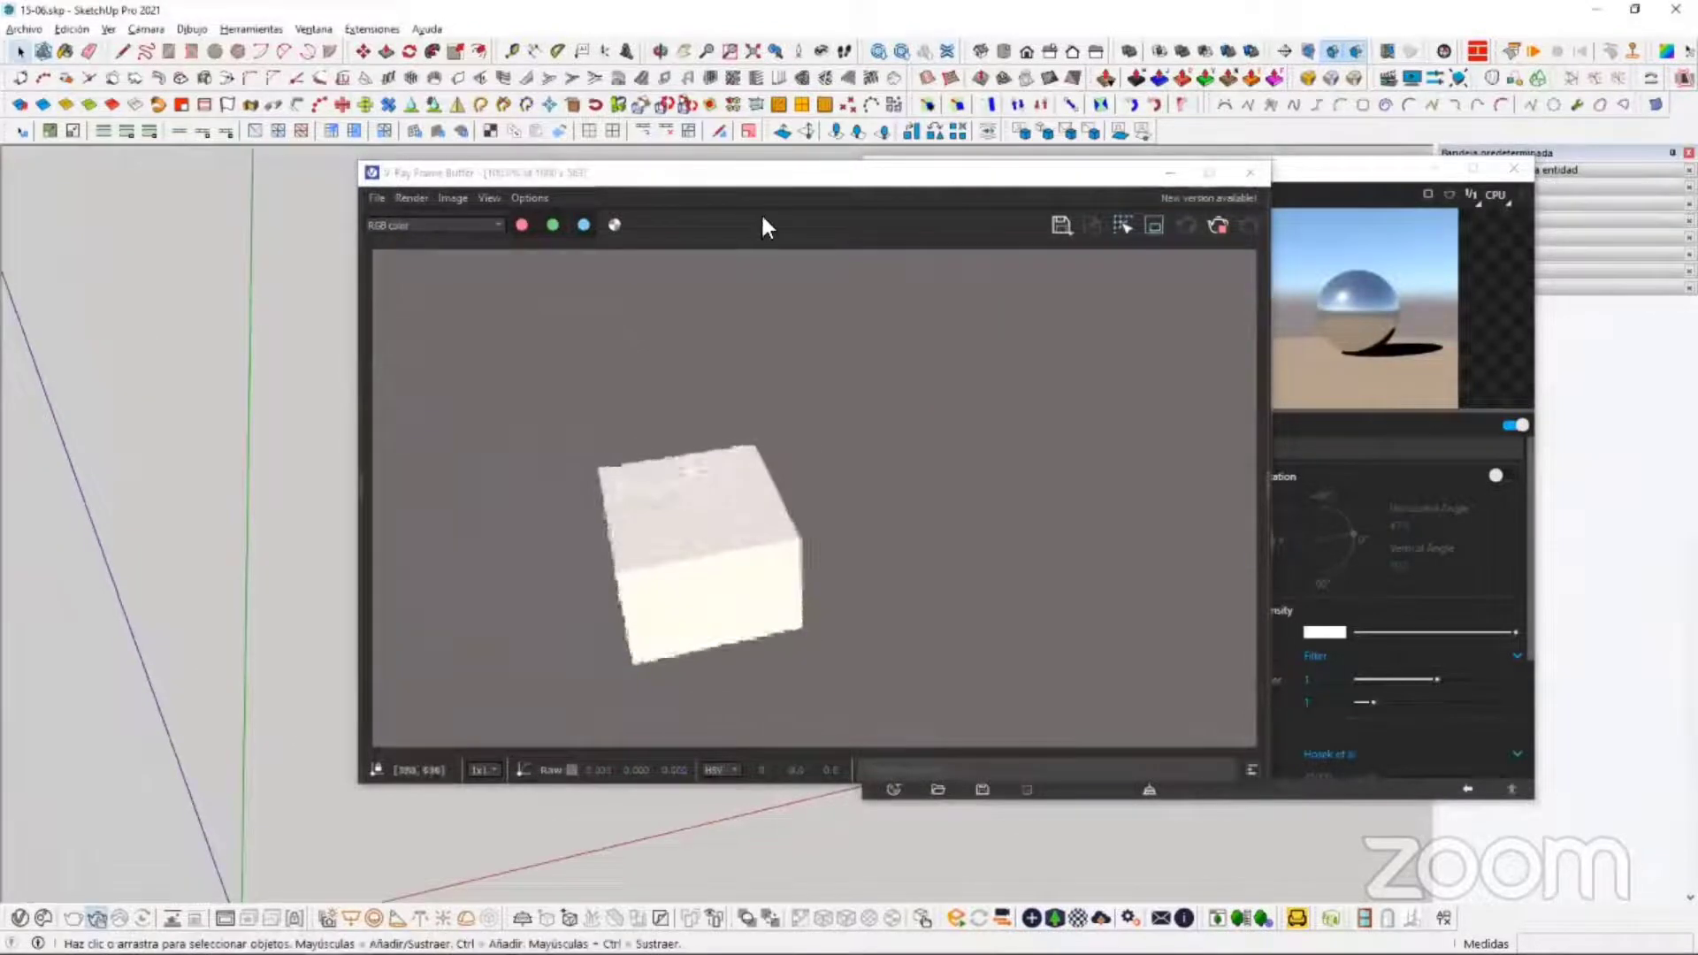
# Step: Place the frame buffer and asset editor side by side, enable SunLight's custom orientation and try different horizontal angles around the box
pyautogui.moveTo(795, 178); pyautogui.dragTo(441, 61)
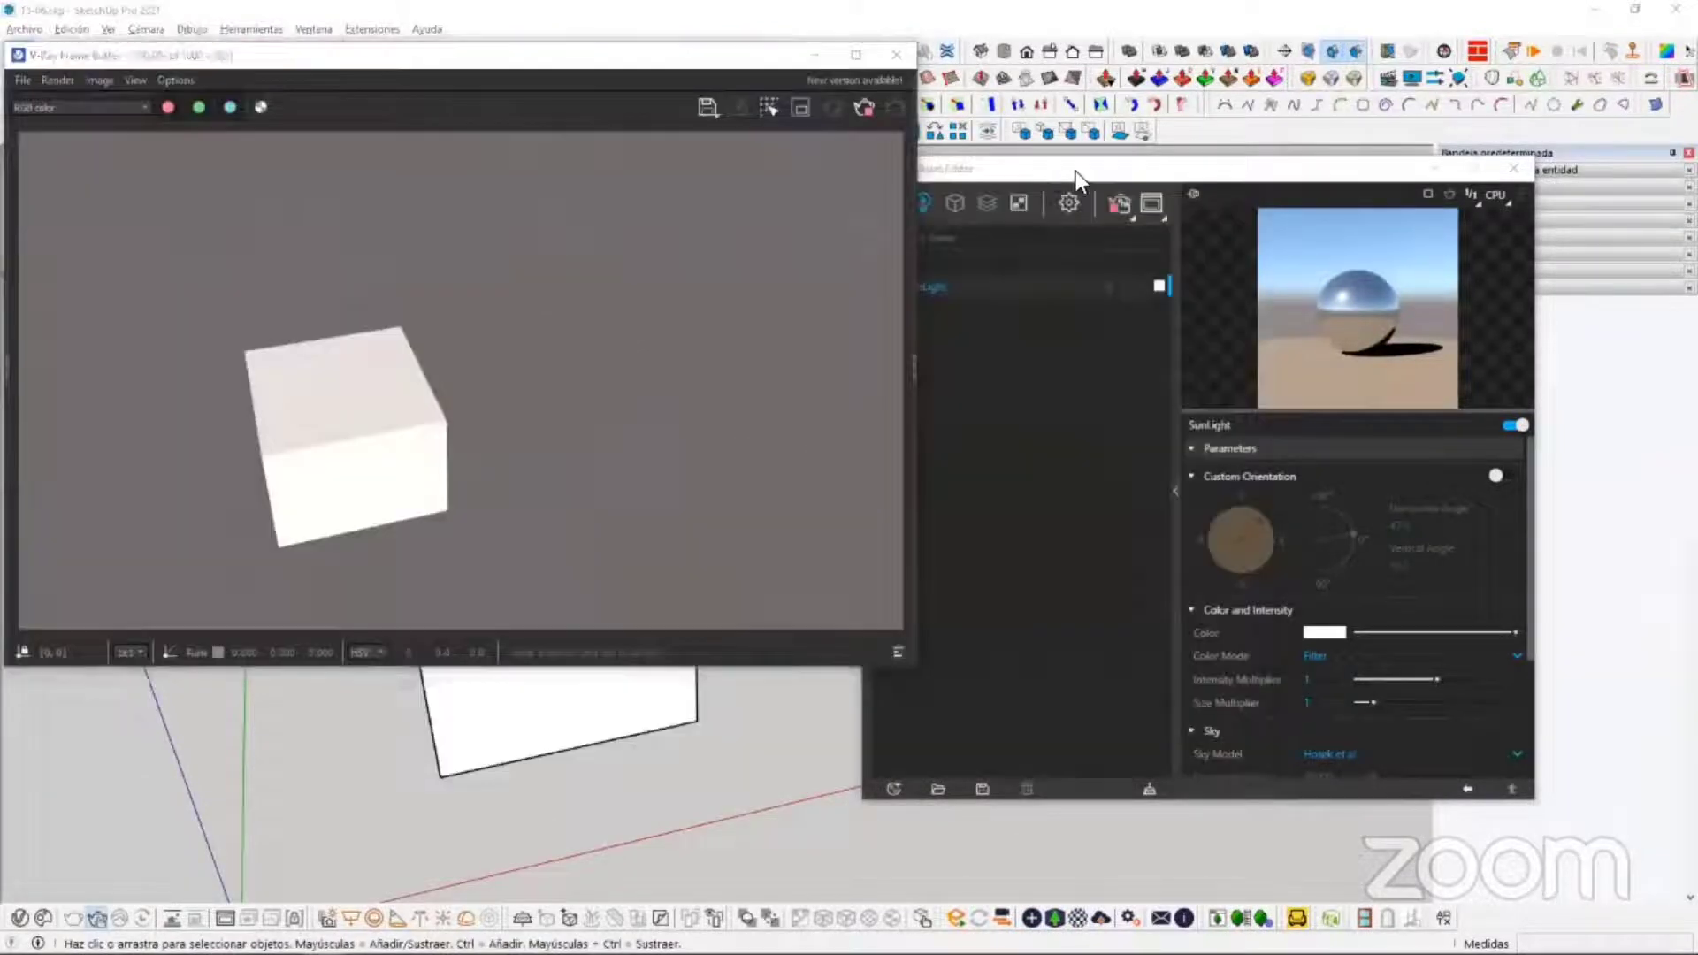
pyautogui.moveTo(1075, 171); pyautogui.dragTo(1136, 74)
pyautogui.click(1562, 379)
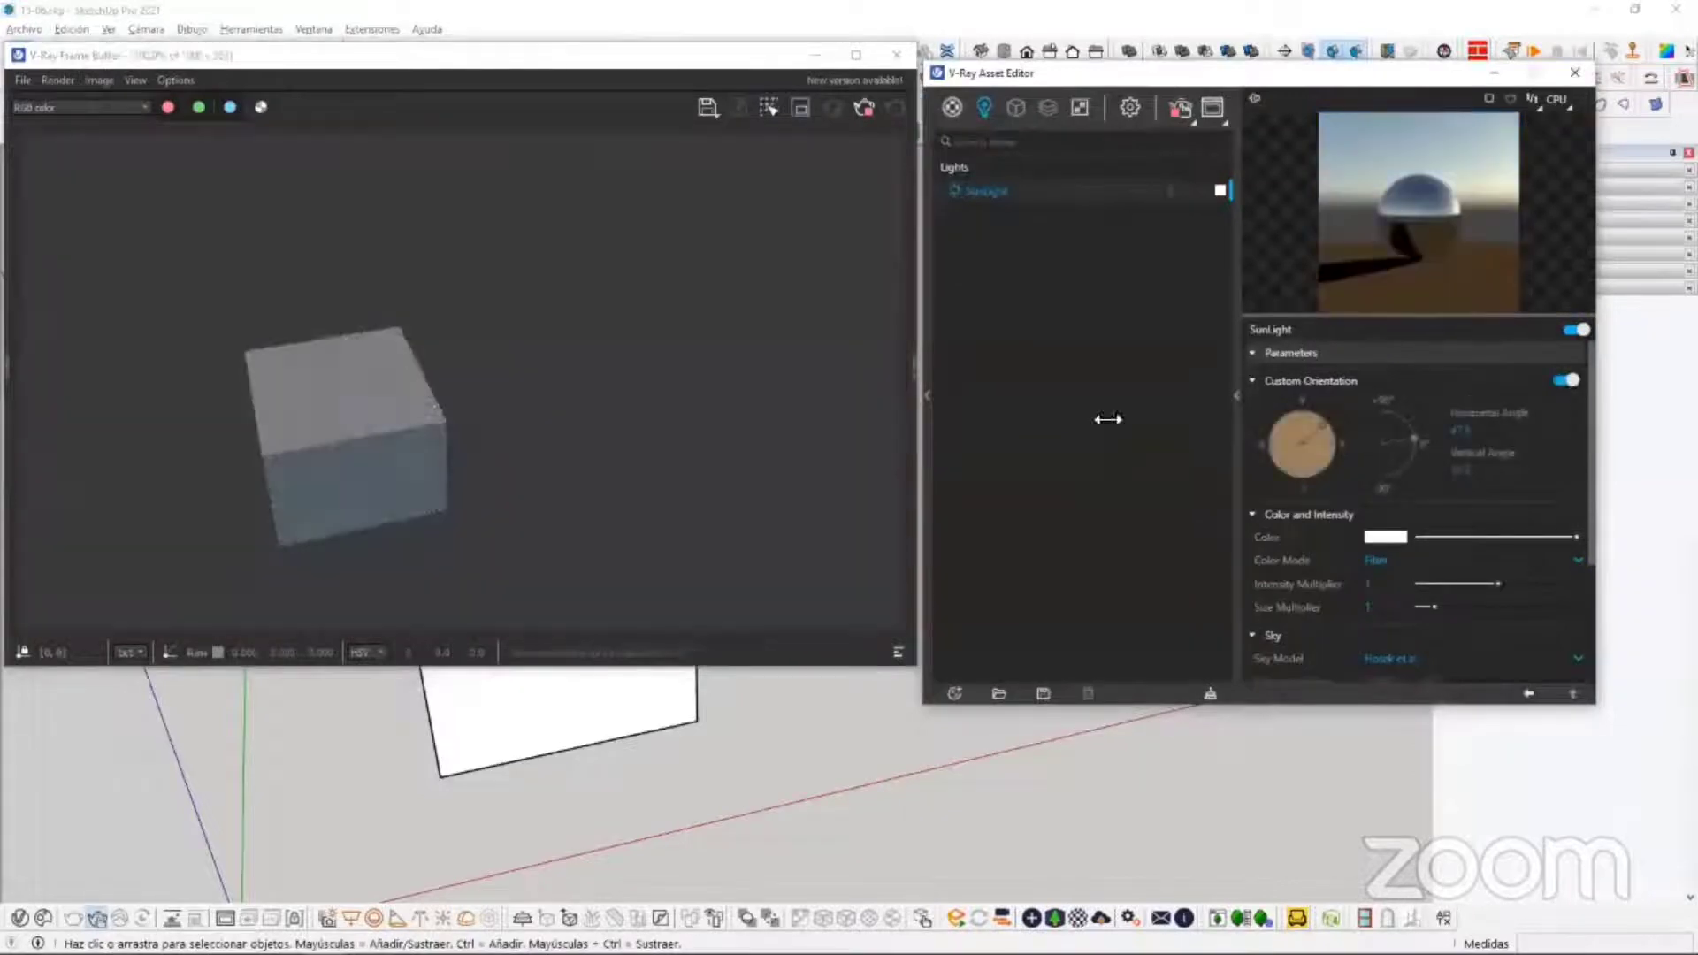
pyautogui.moveTo(731, 807); pyautogui.dragTo(819, 702, button='middle')
pyautogui.moveTo(1414, 438); pyautogui.dragTo(1261, 433)
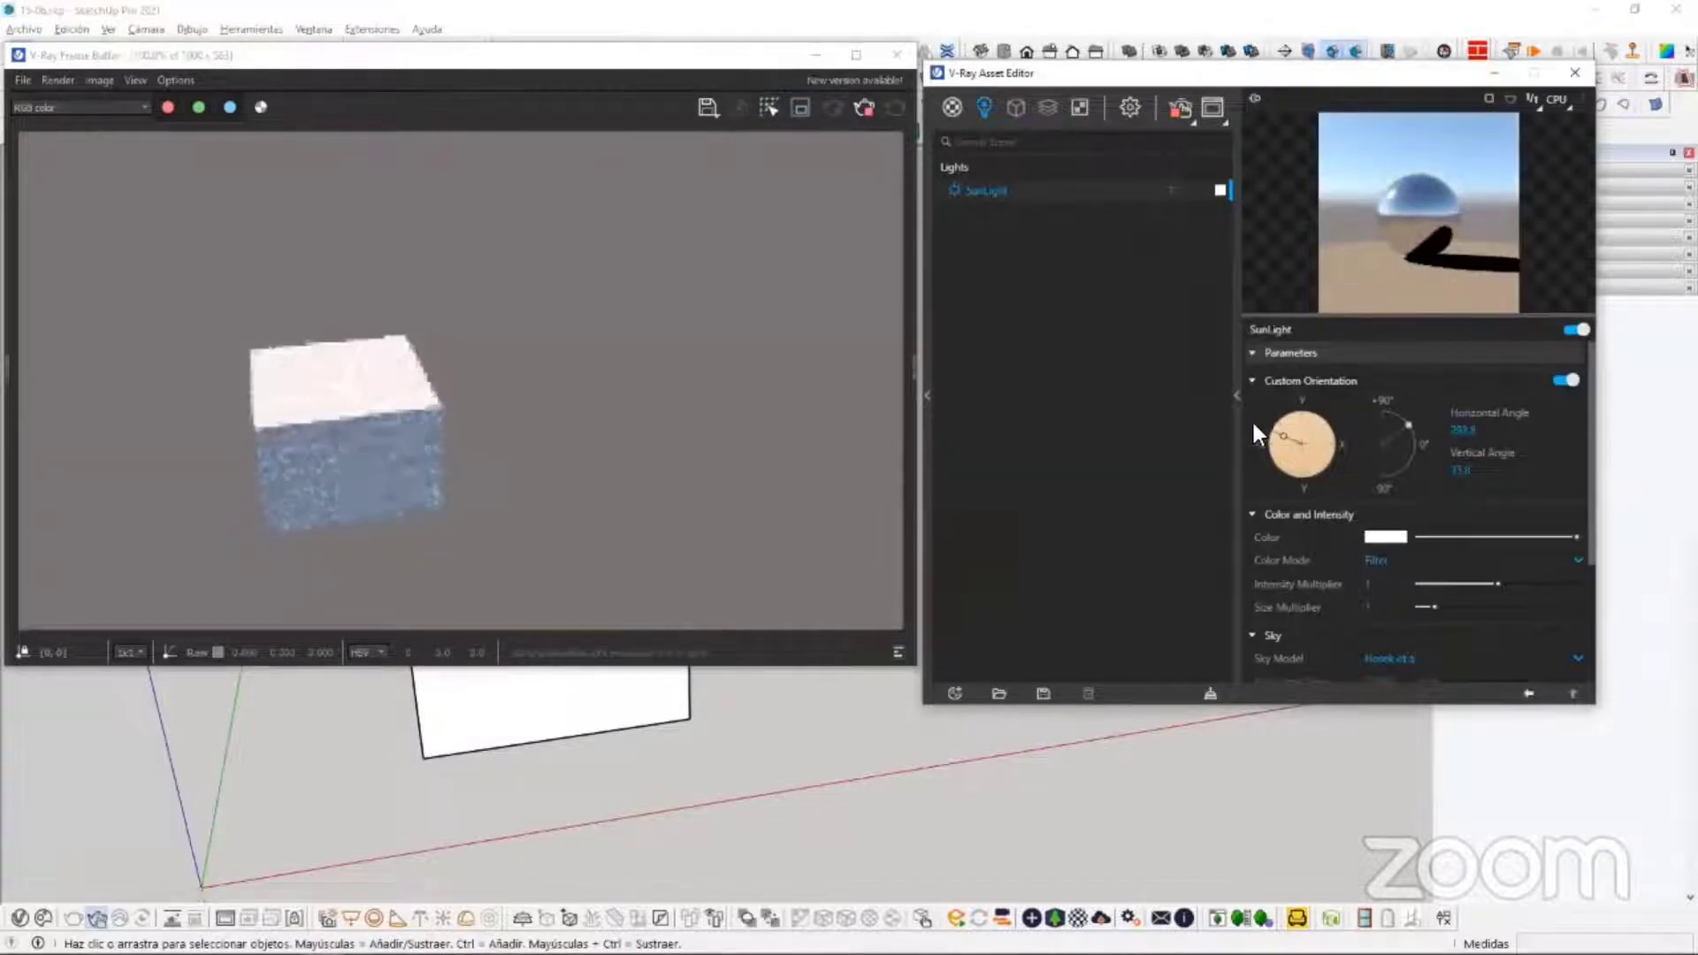
pyautogui.moveTo(656, 761); pyautogui.dragTo(1062, 694, button='middle')
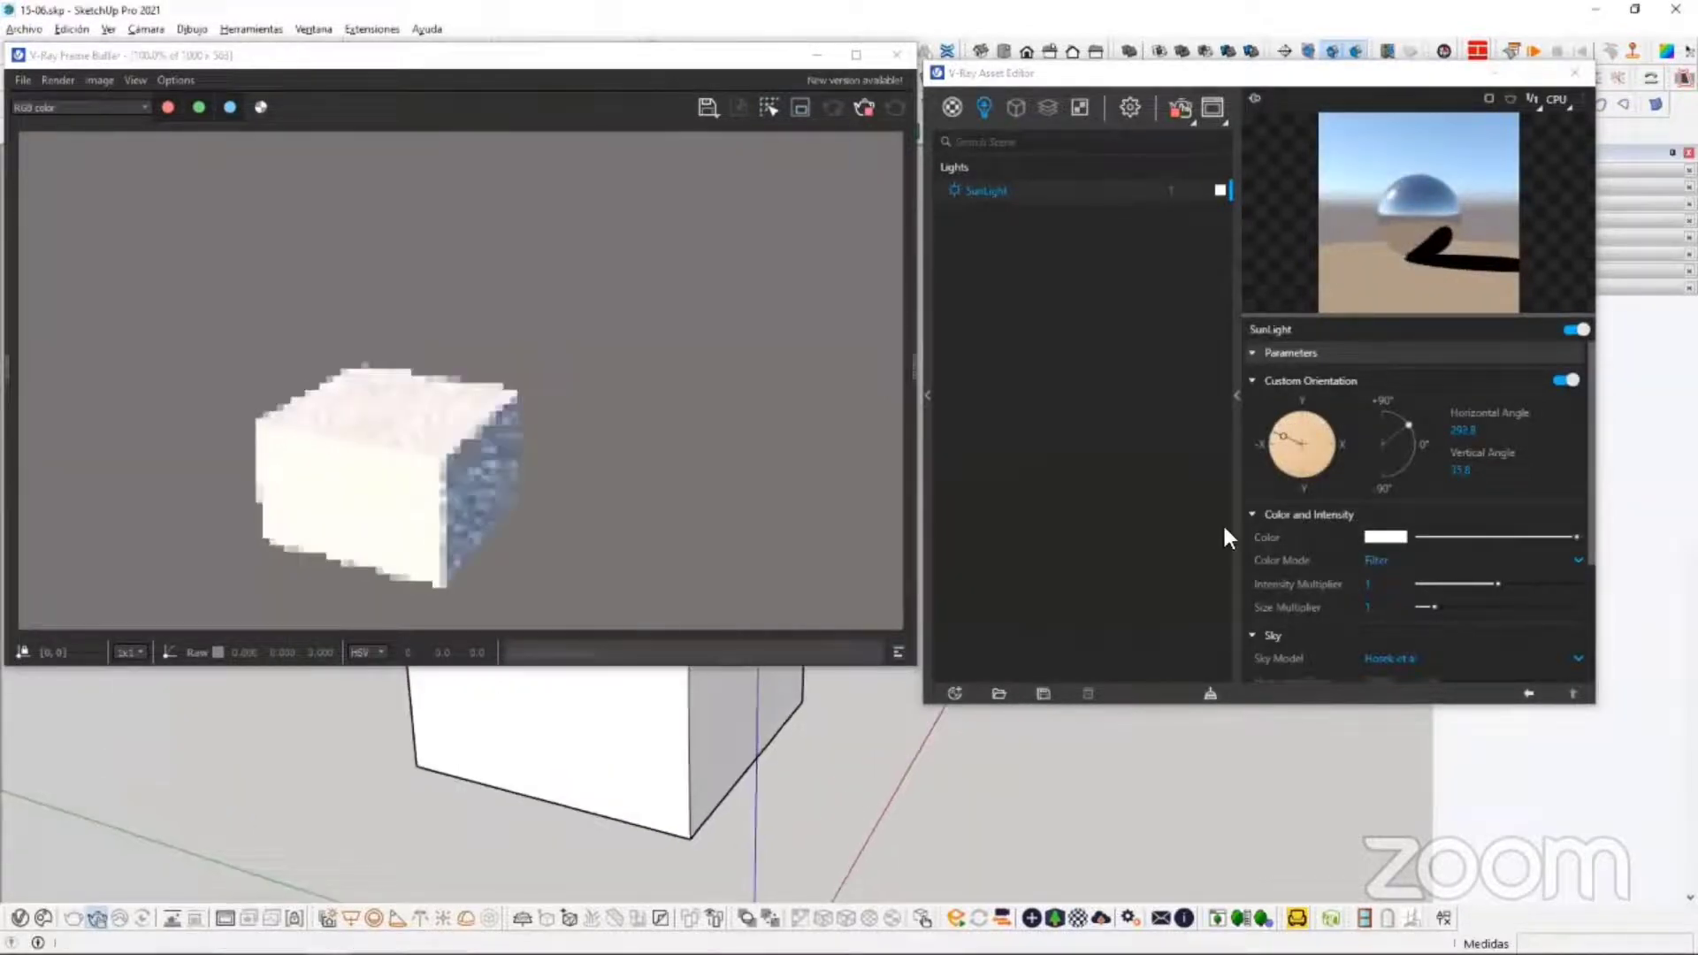
pyautogui.moveTo(1285, 437); pyautogui.dragTo(1312, 461)
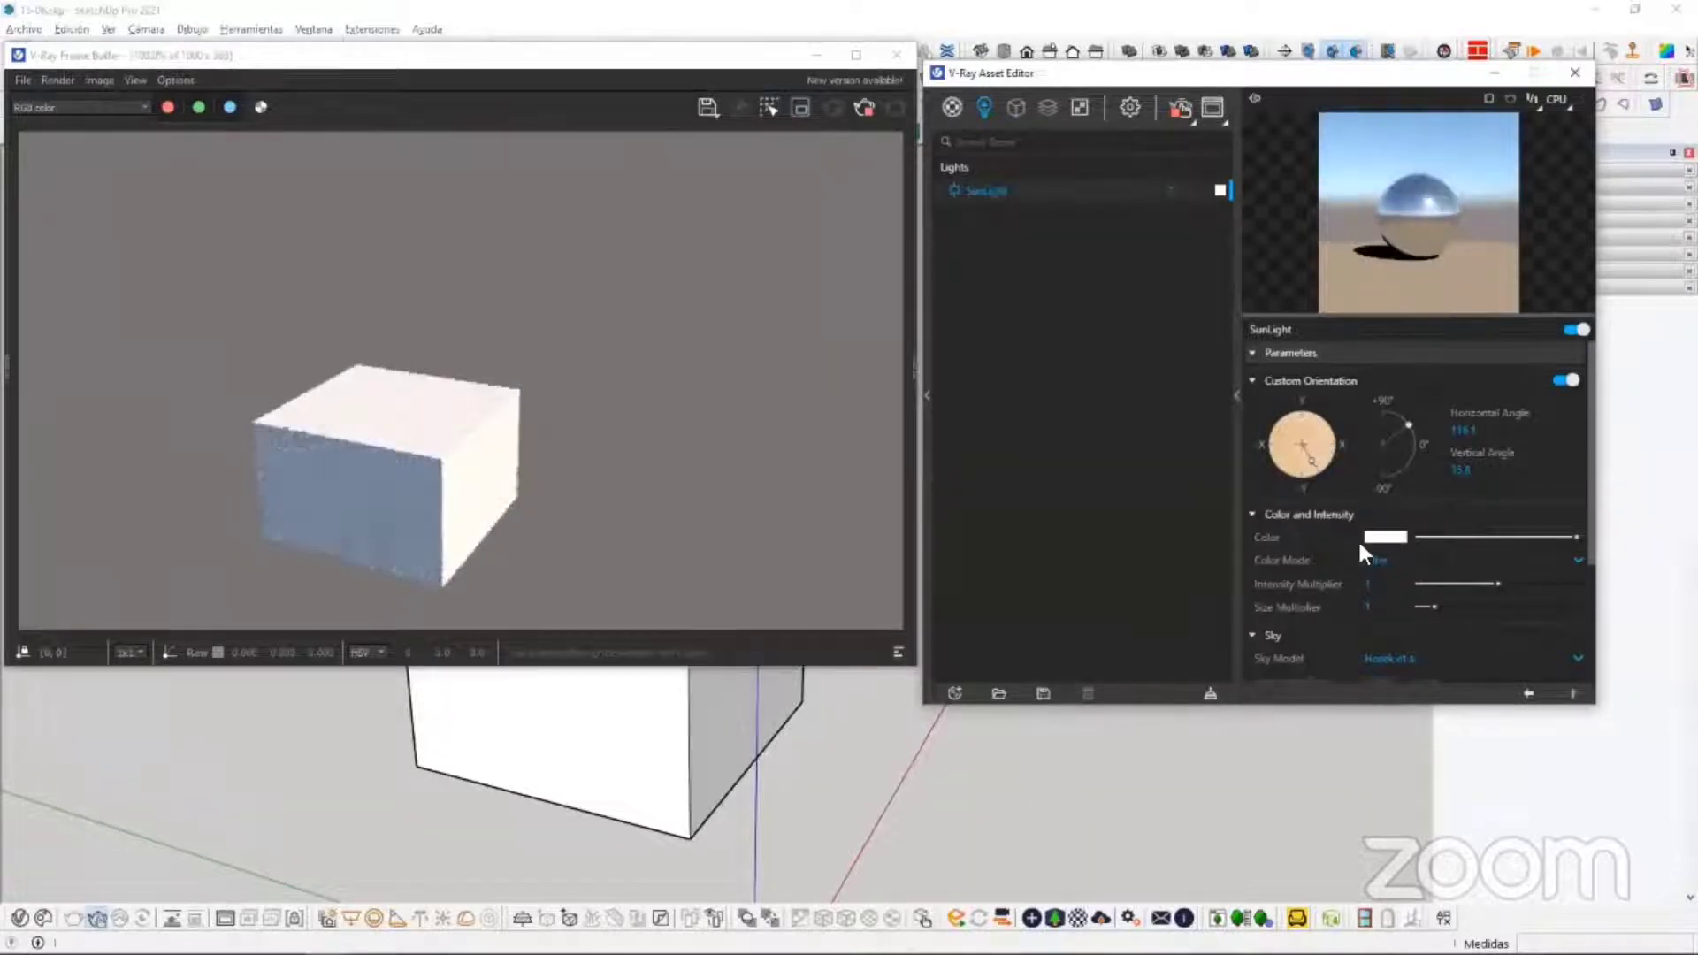
# Step: Try a red SunLight colour in the interactive render and reset it to white
pyautogui.click(1383, 537)
pyautogui.moveTo(778, 389); pyautogui.dragTo(797, 364)
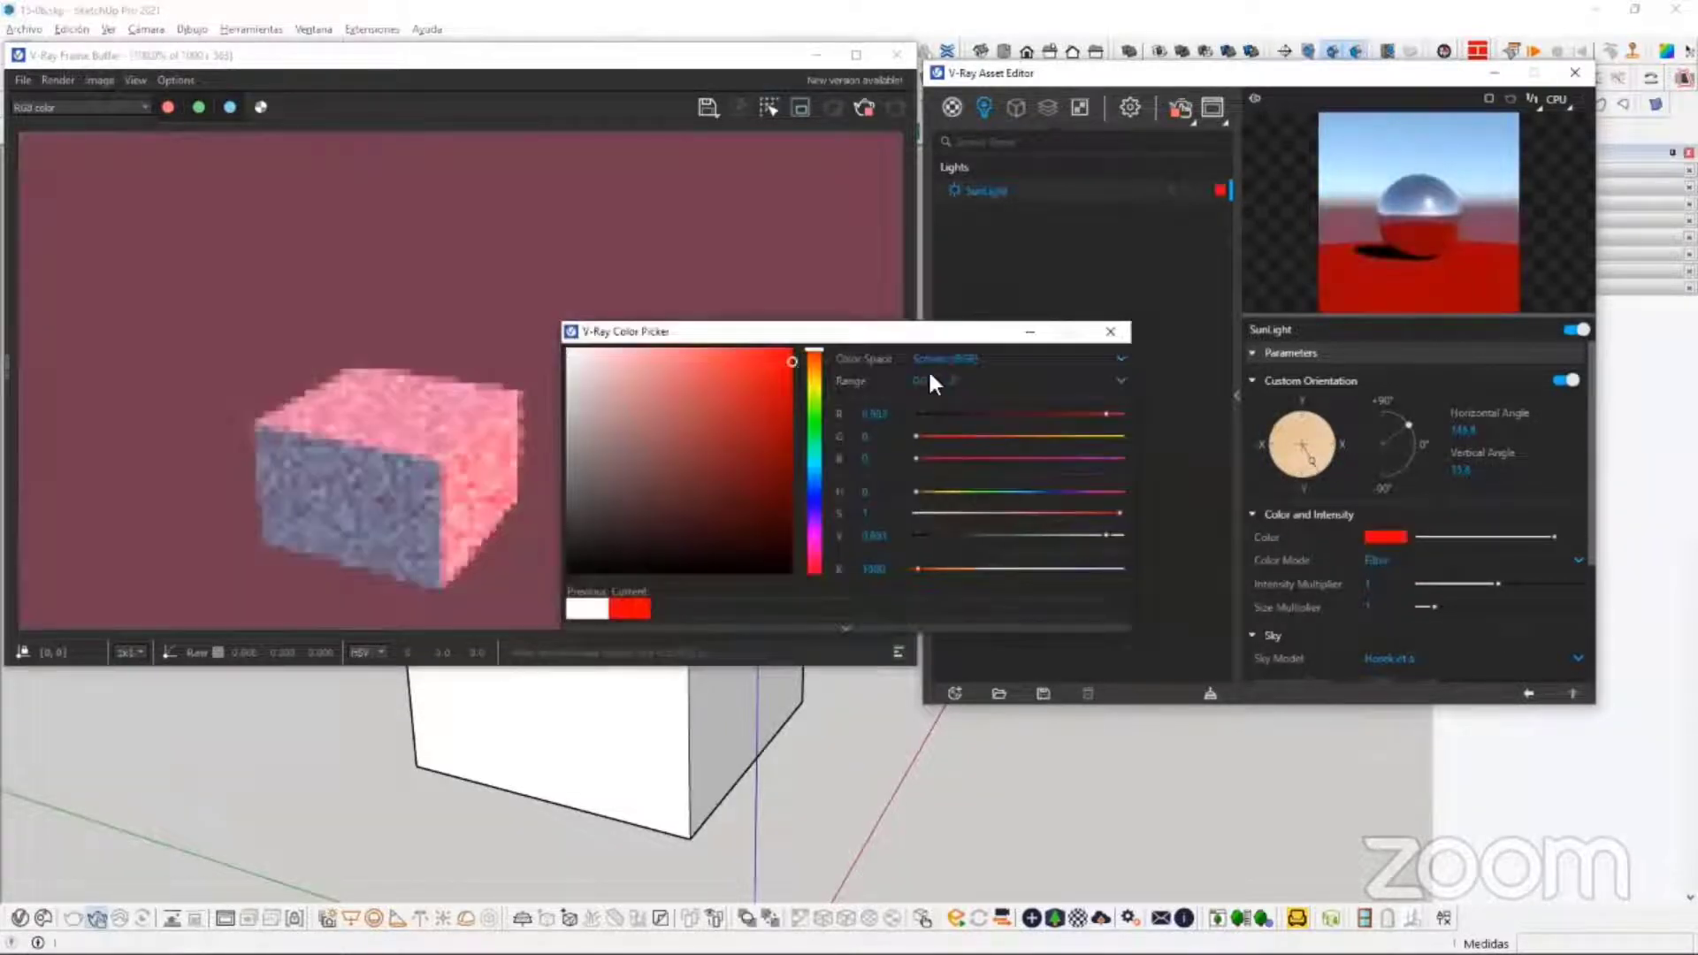
pyautogui.click(1113, 332)
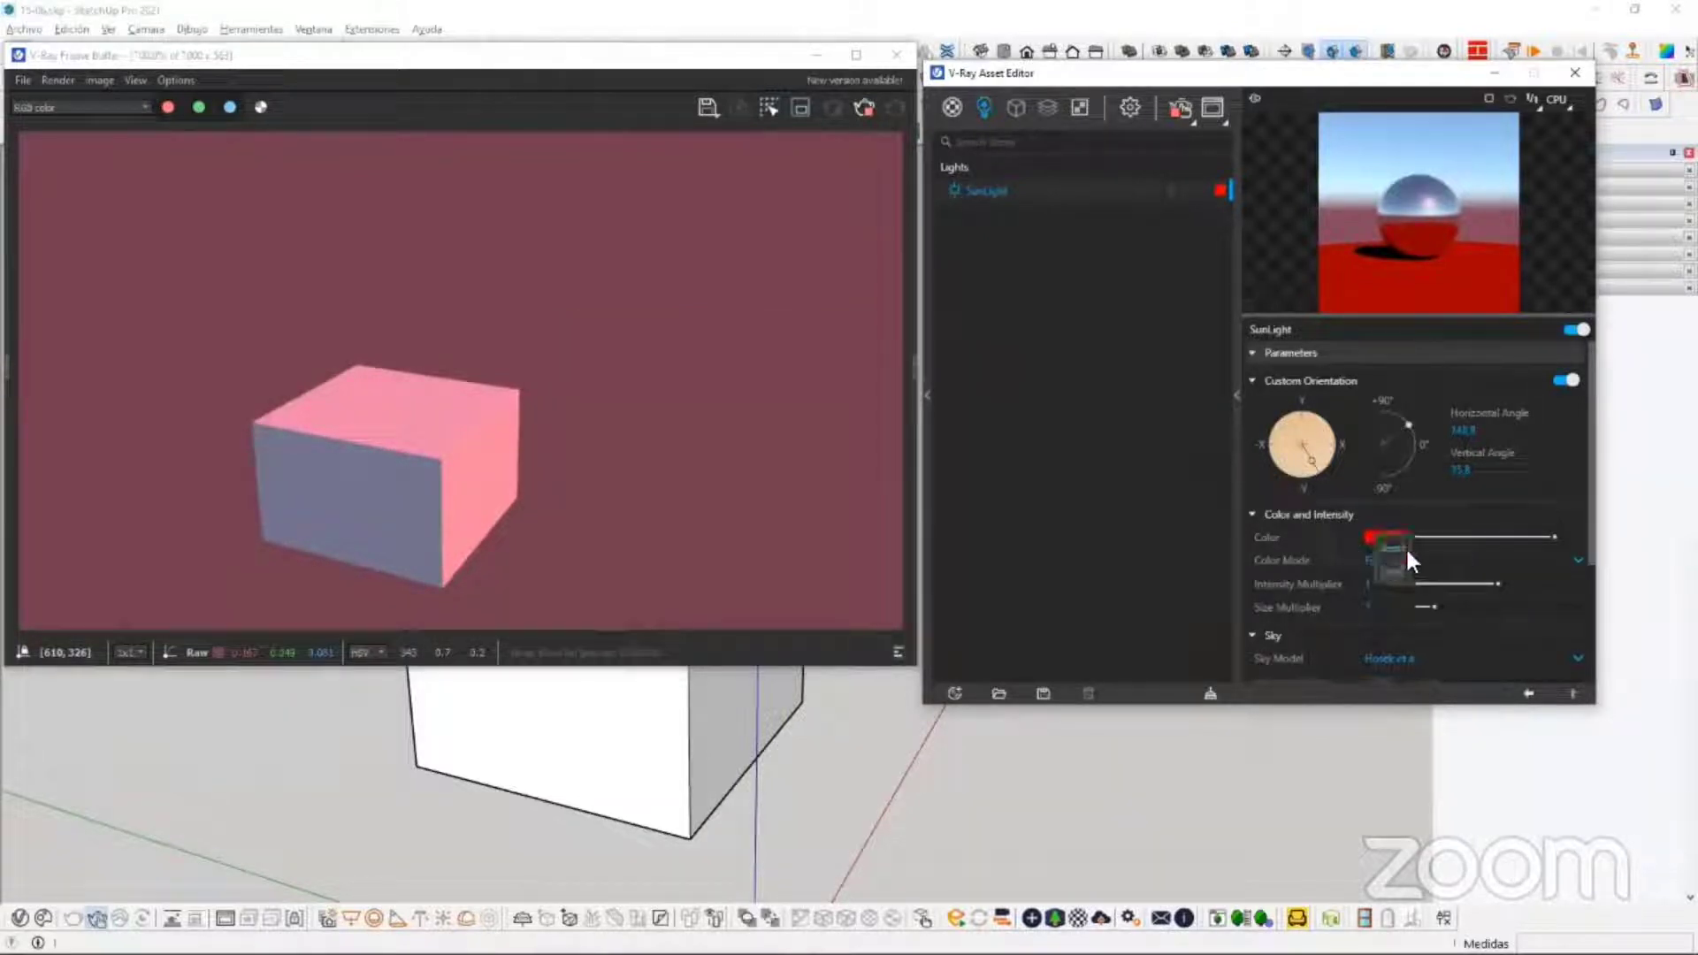
pyautogui.click(1399, 545)
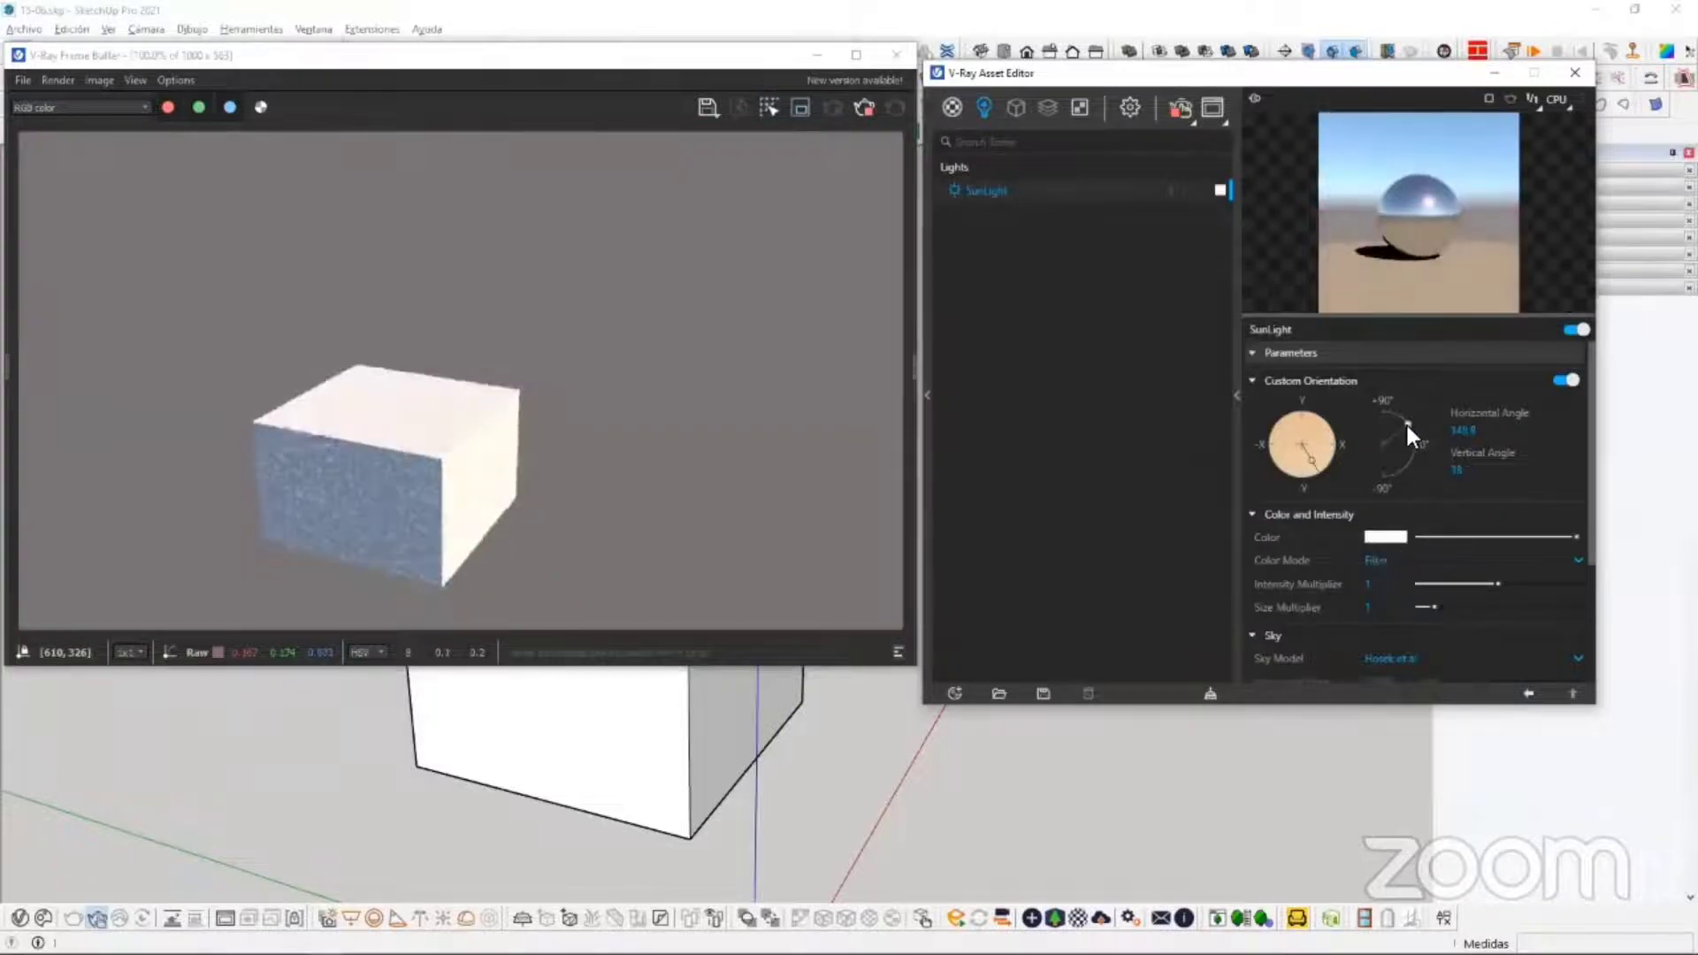
# Step: Try a lower vertical angle for SunLight, switch its custom orientation off and view the box from another side
pyautogui.moveTo(1409, 426); pyautogui.dragTo(1413, 432)
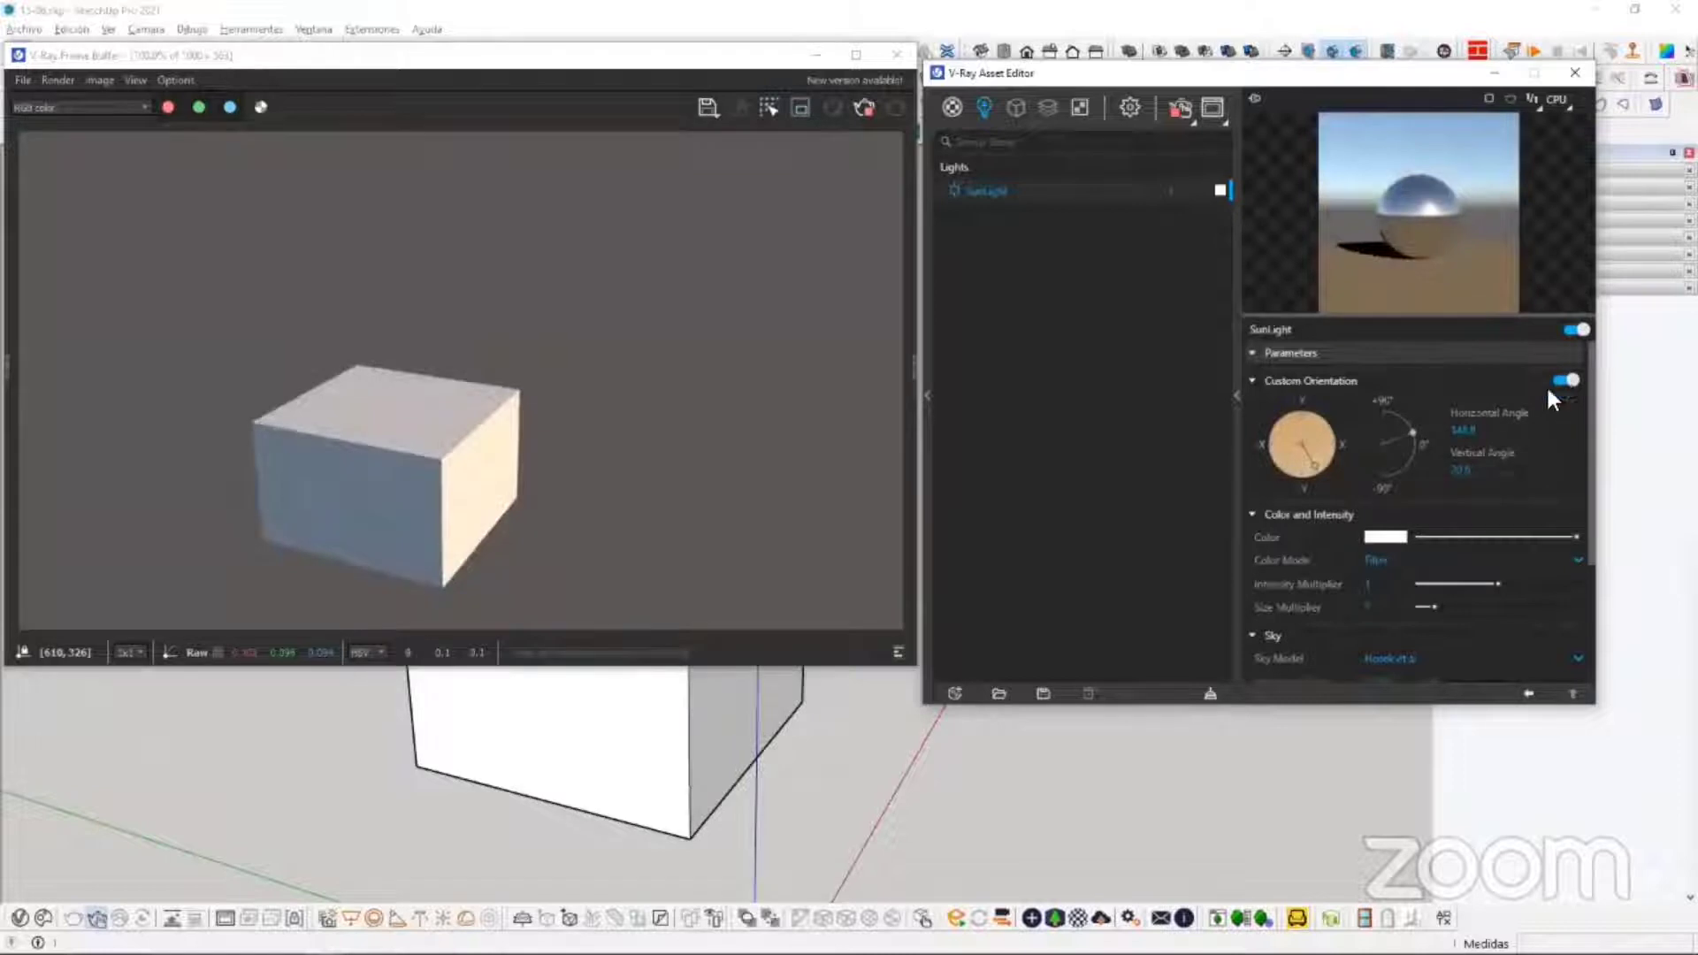
pyautogui.click(1567, 379)
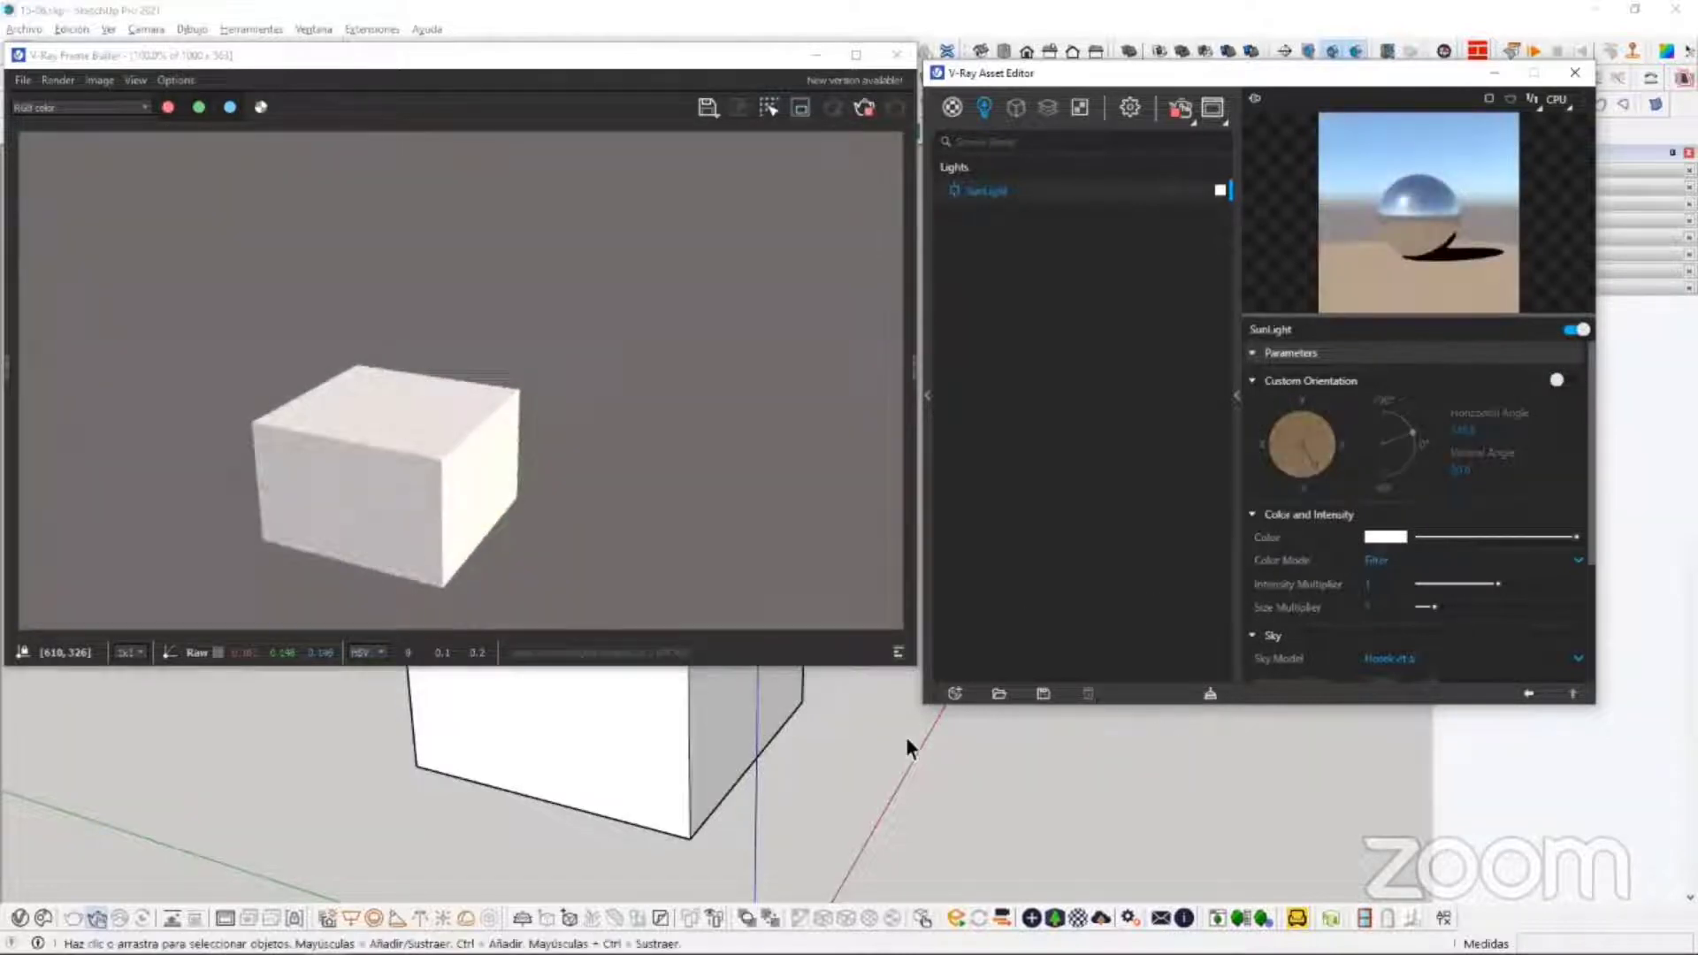
pyautogui.moveTo(691, 758); pyautogui.dragTo(607, 777, button='middle')
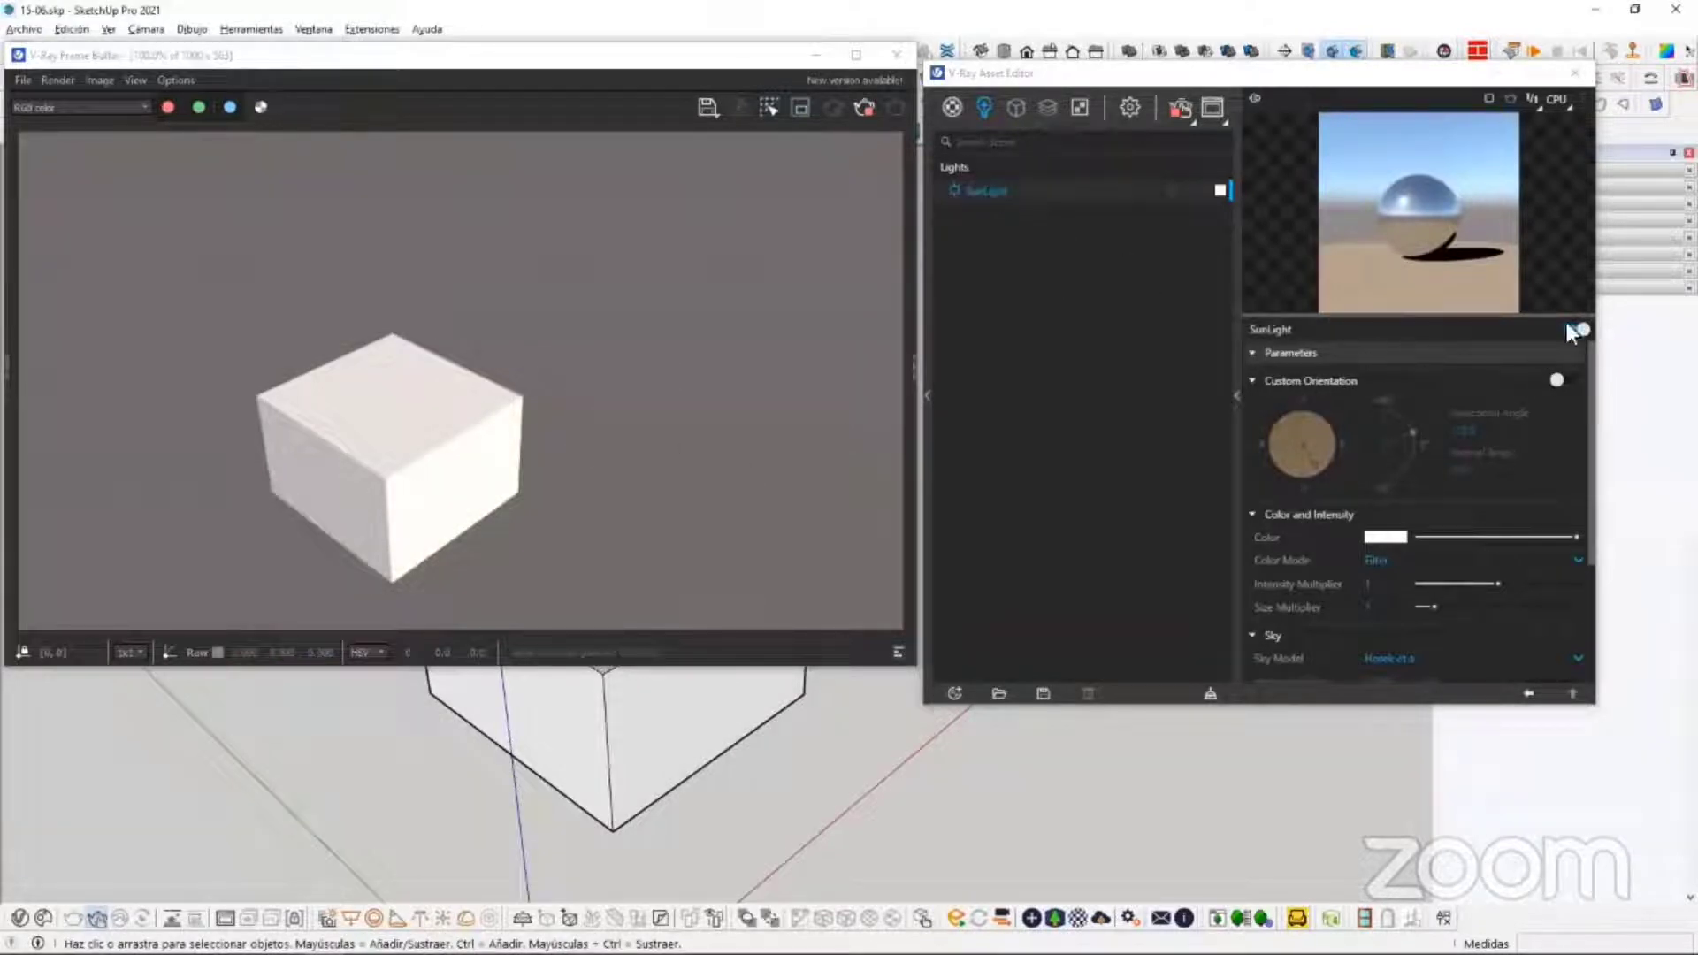
pyautogui.click(1235, 372)
pyautogui.click(1233, 369)
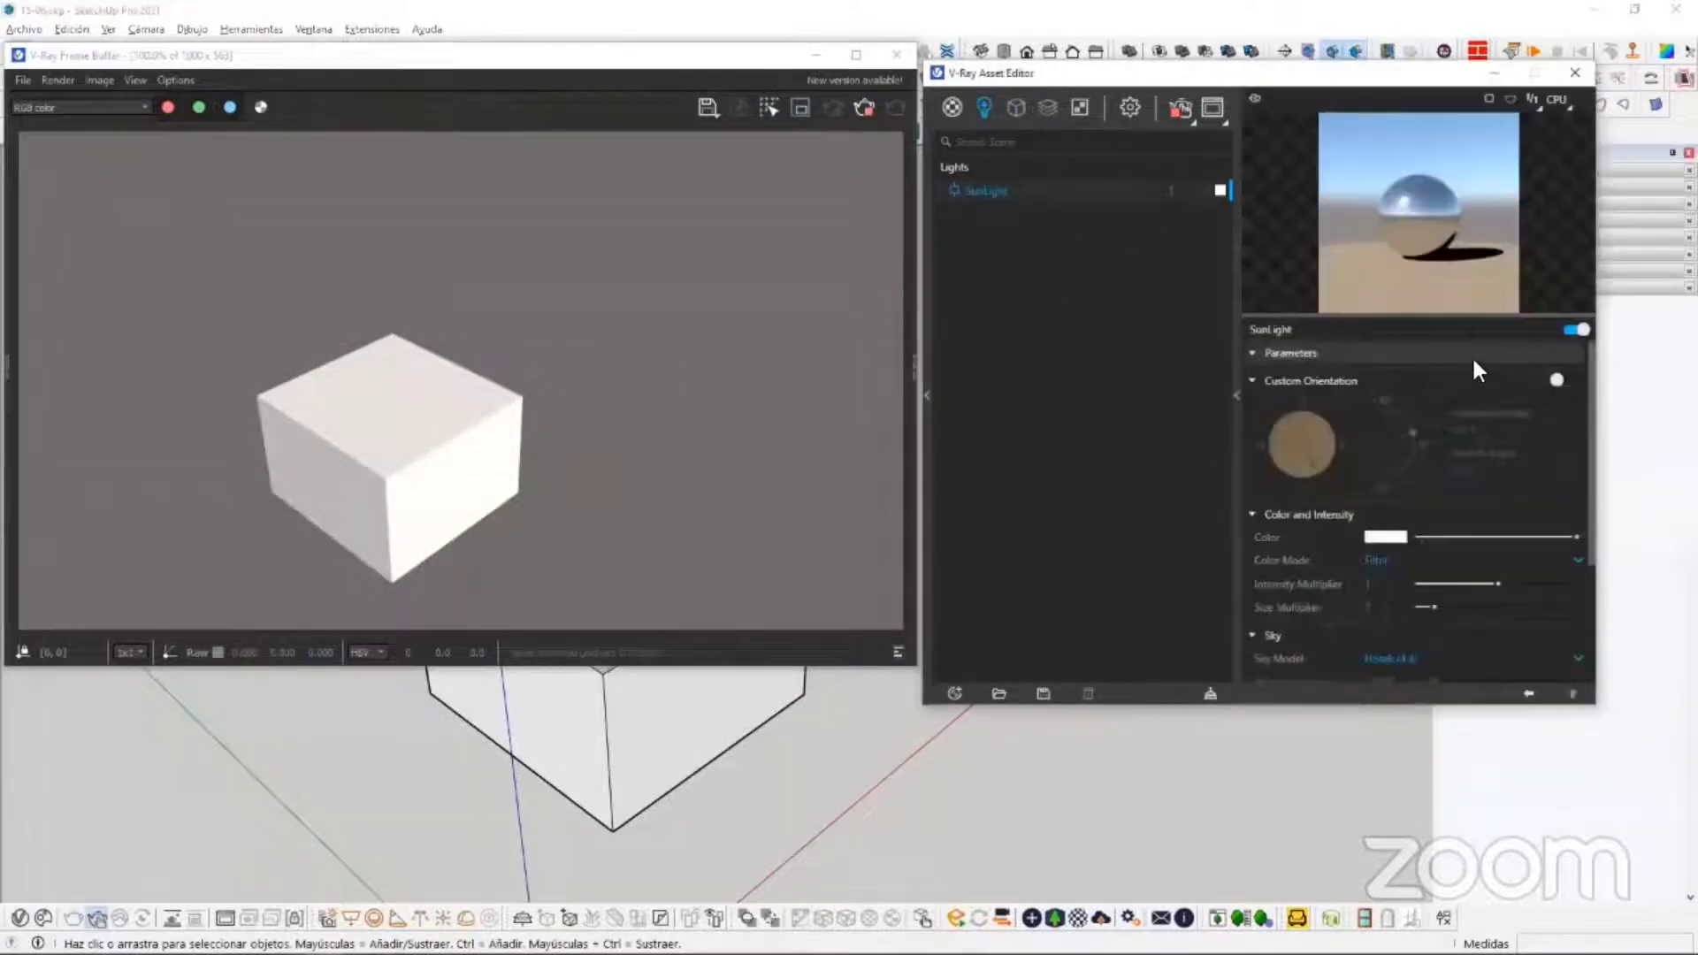
# Step: Switch off SunLight and orbit around the box to check the remaining illumination in the render
pyautogui.click(952, 187)
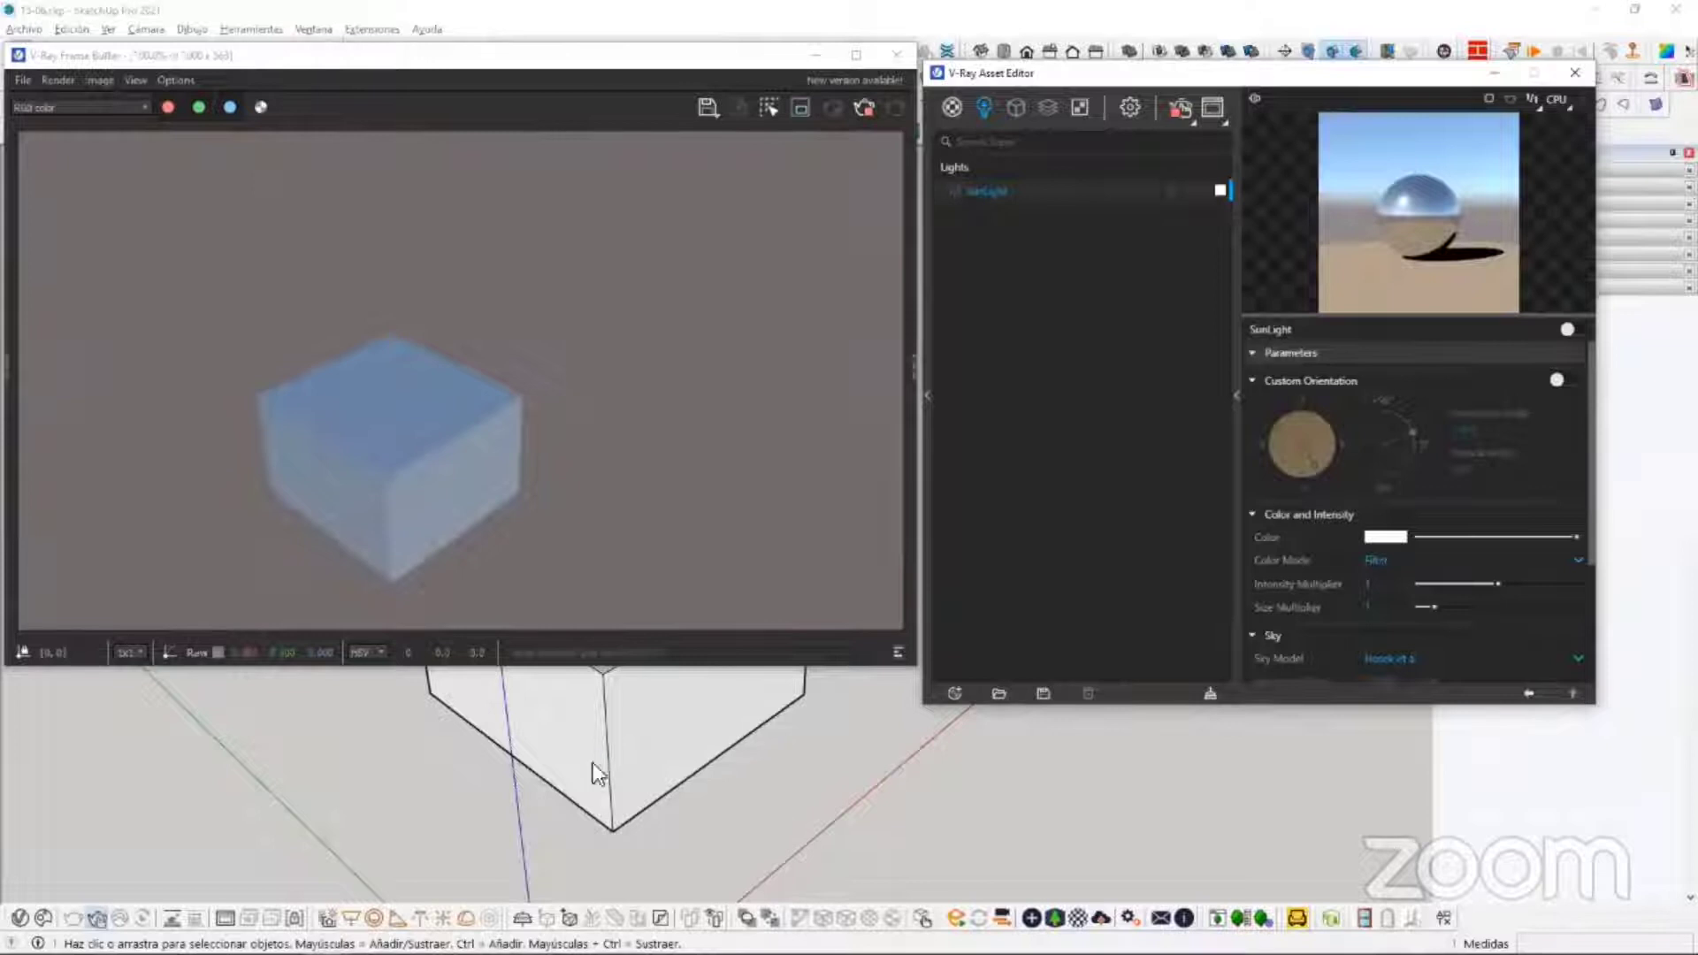
pyautogui.moveTo(595, 767); pyautogui.dragTo(492, 762, button='middle')
pyautogui.moveTo(692, 768); pyautogui.dragTo(692, 768, button='middle')
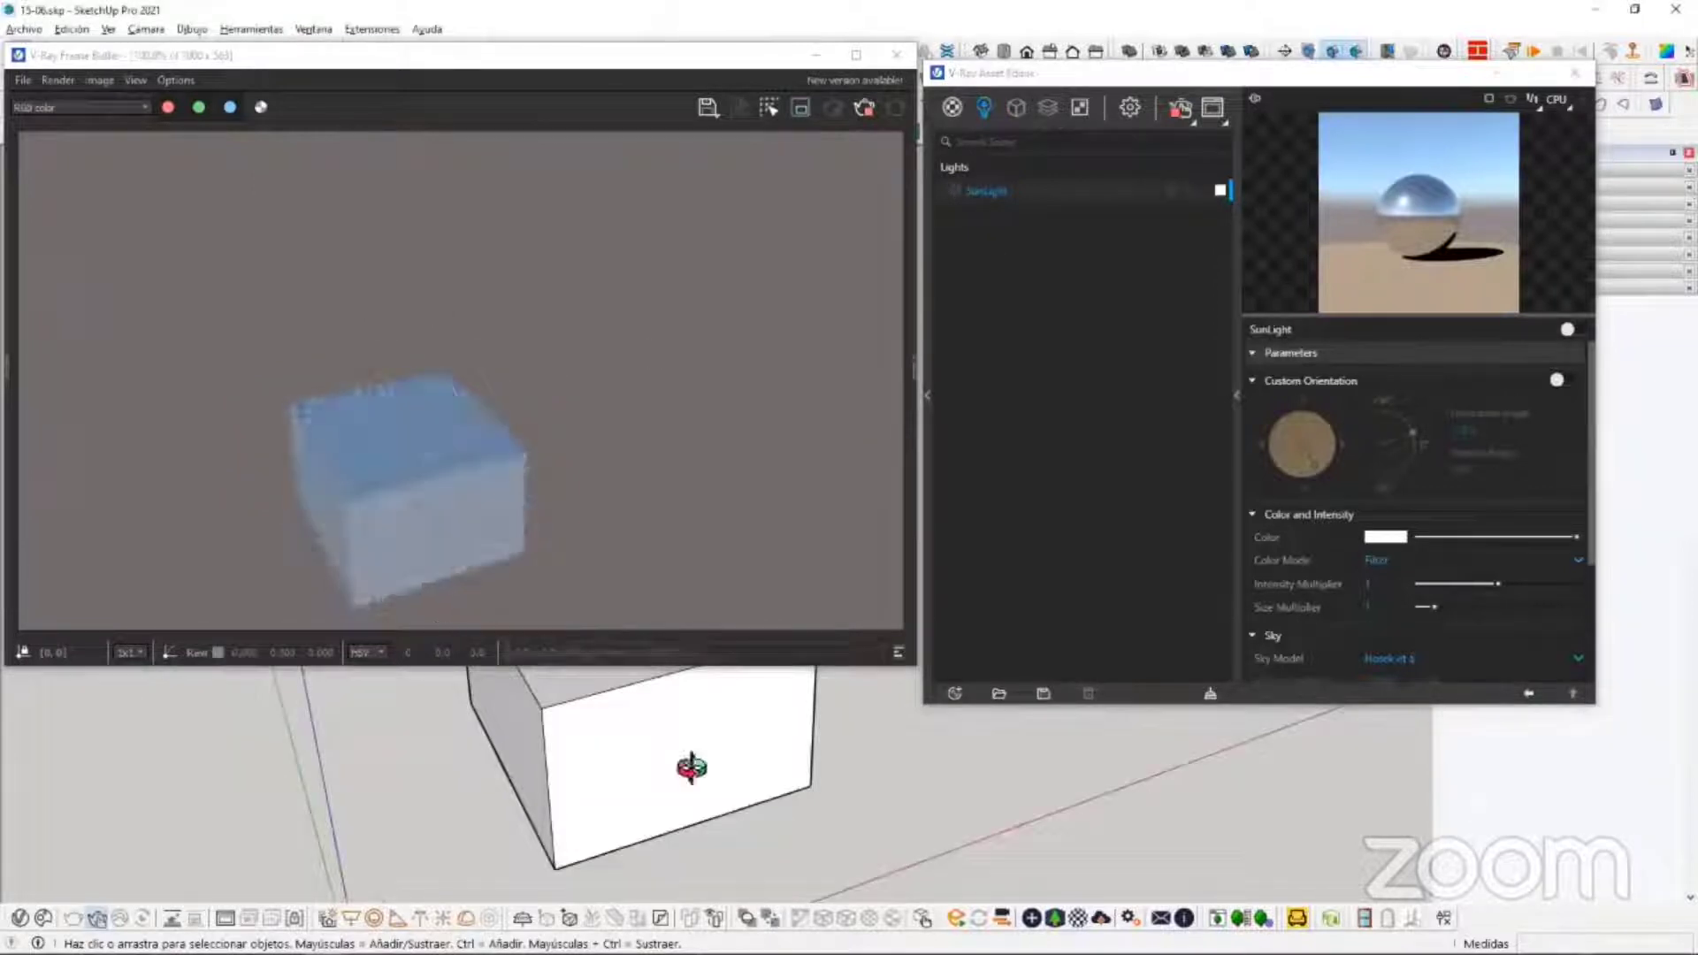
pyautogui.moveTo(823, 747); pyautogui.dragTo(720, 657, button='middle')
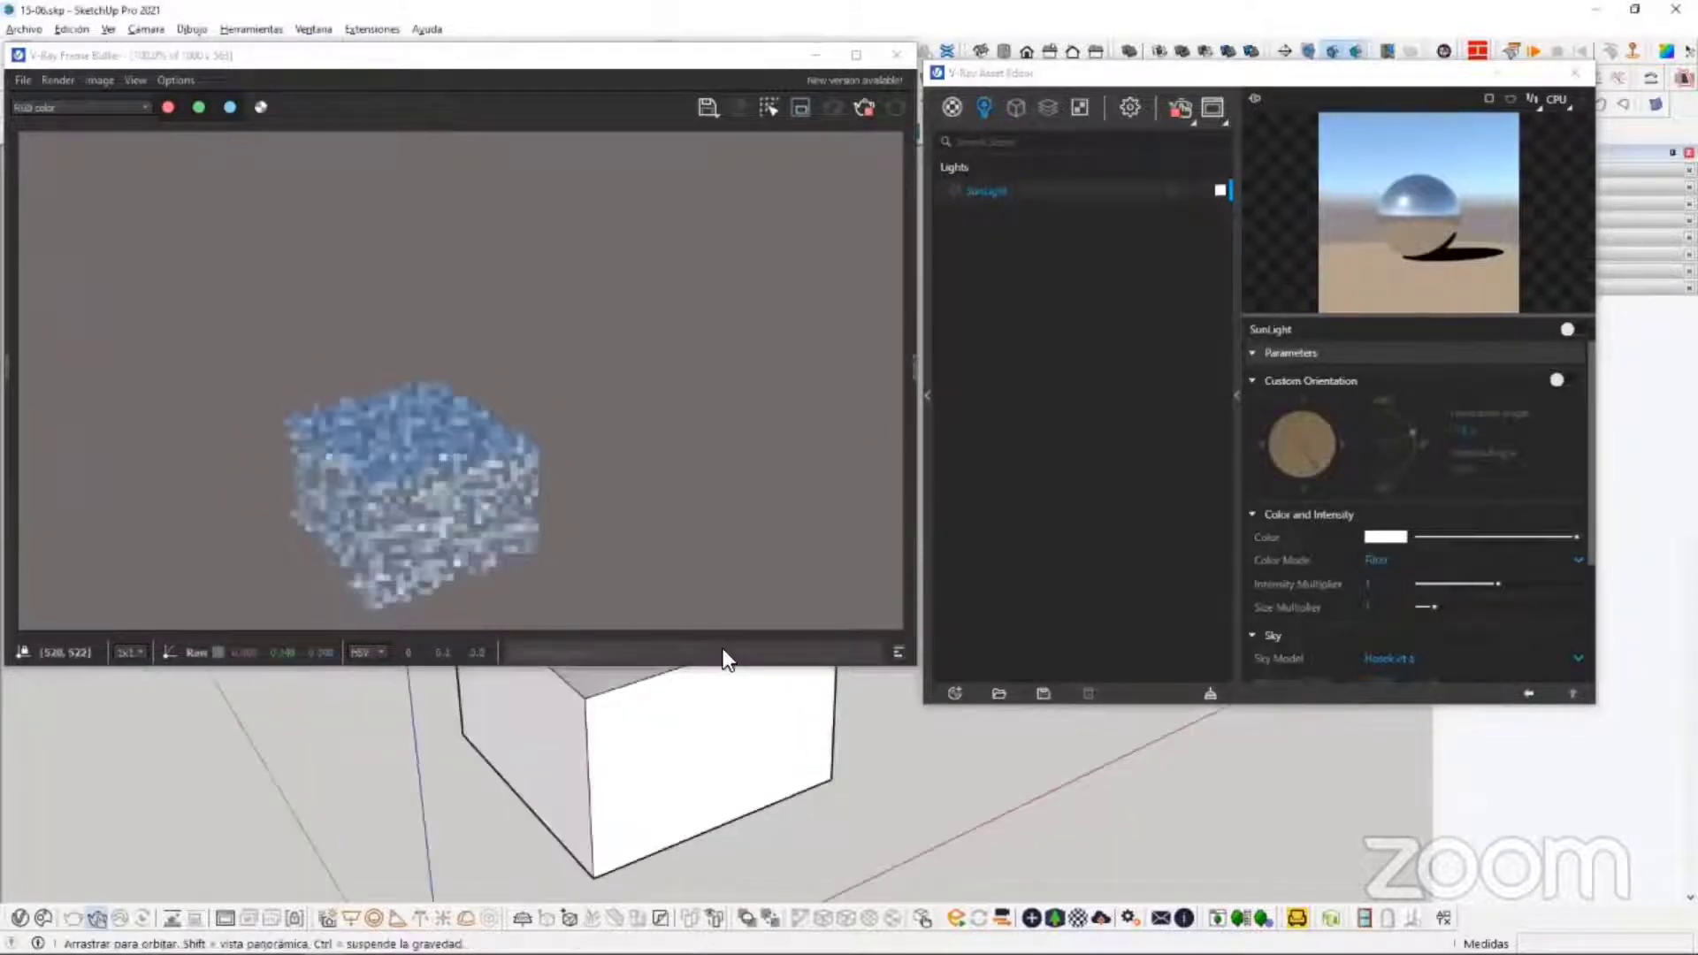
# Step: Disable the environment's background texture in the render settings, and close the asset editor and frame buffer
pyautogui.click(1131, 107)
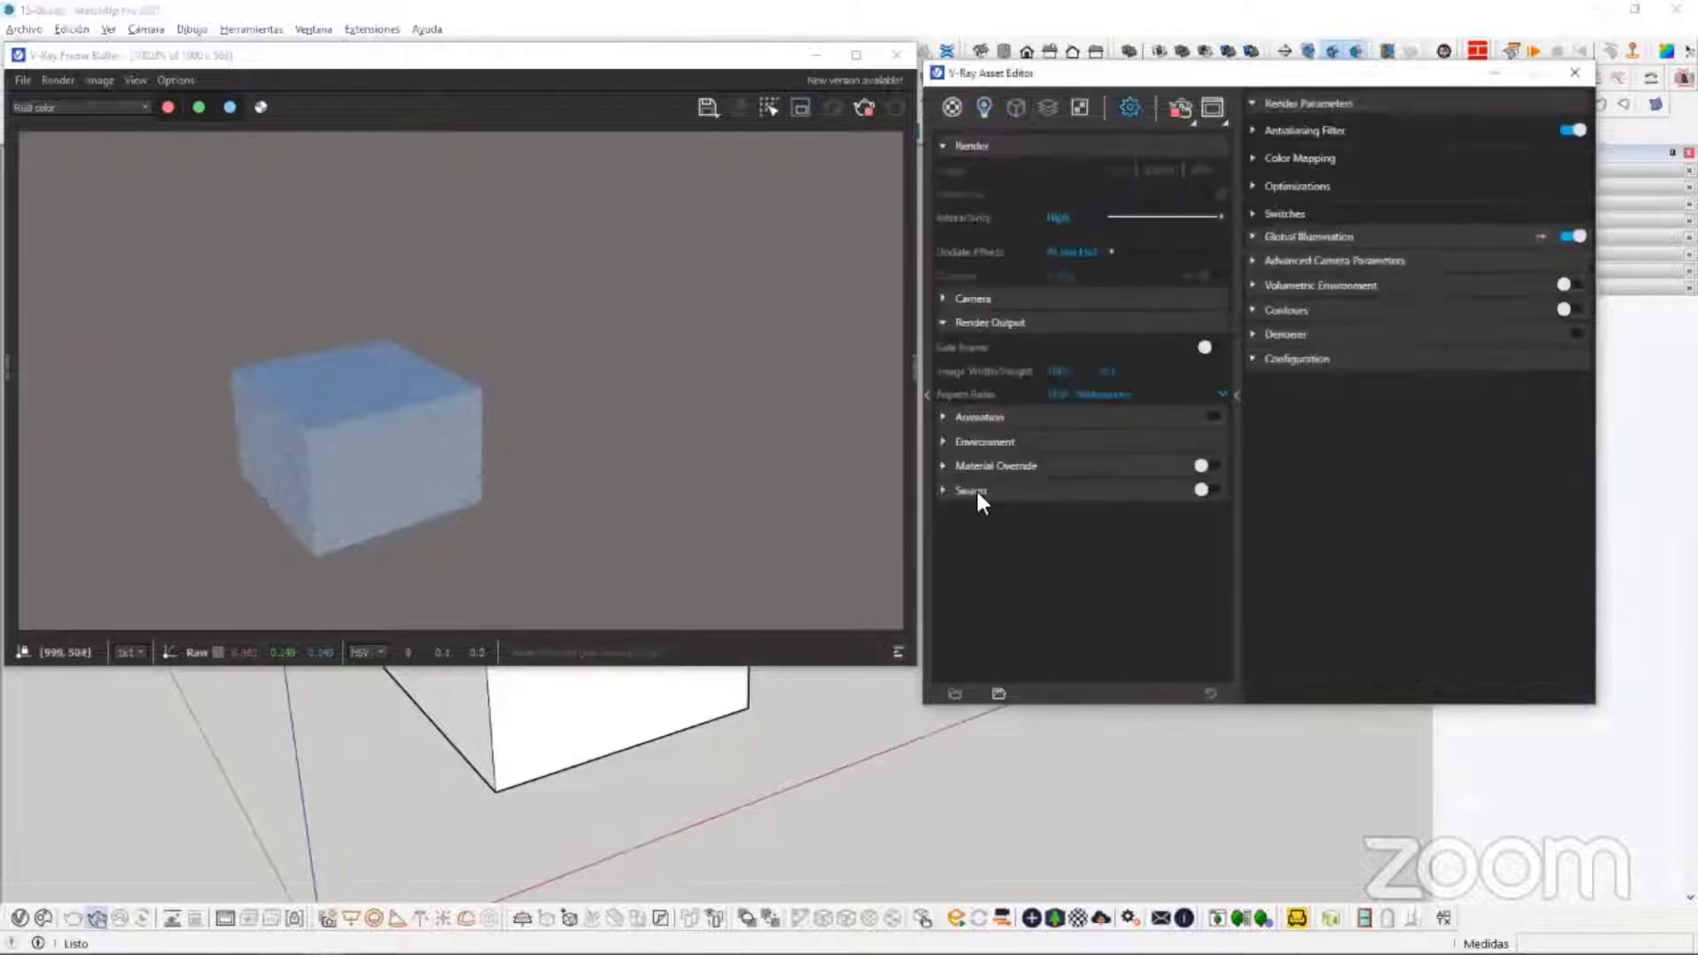
pyautogui.click(987, 441)
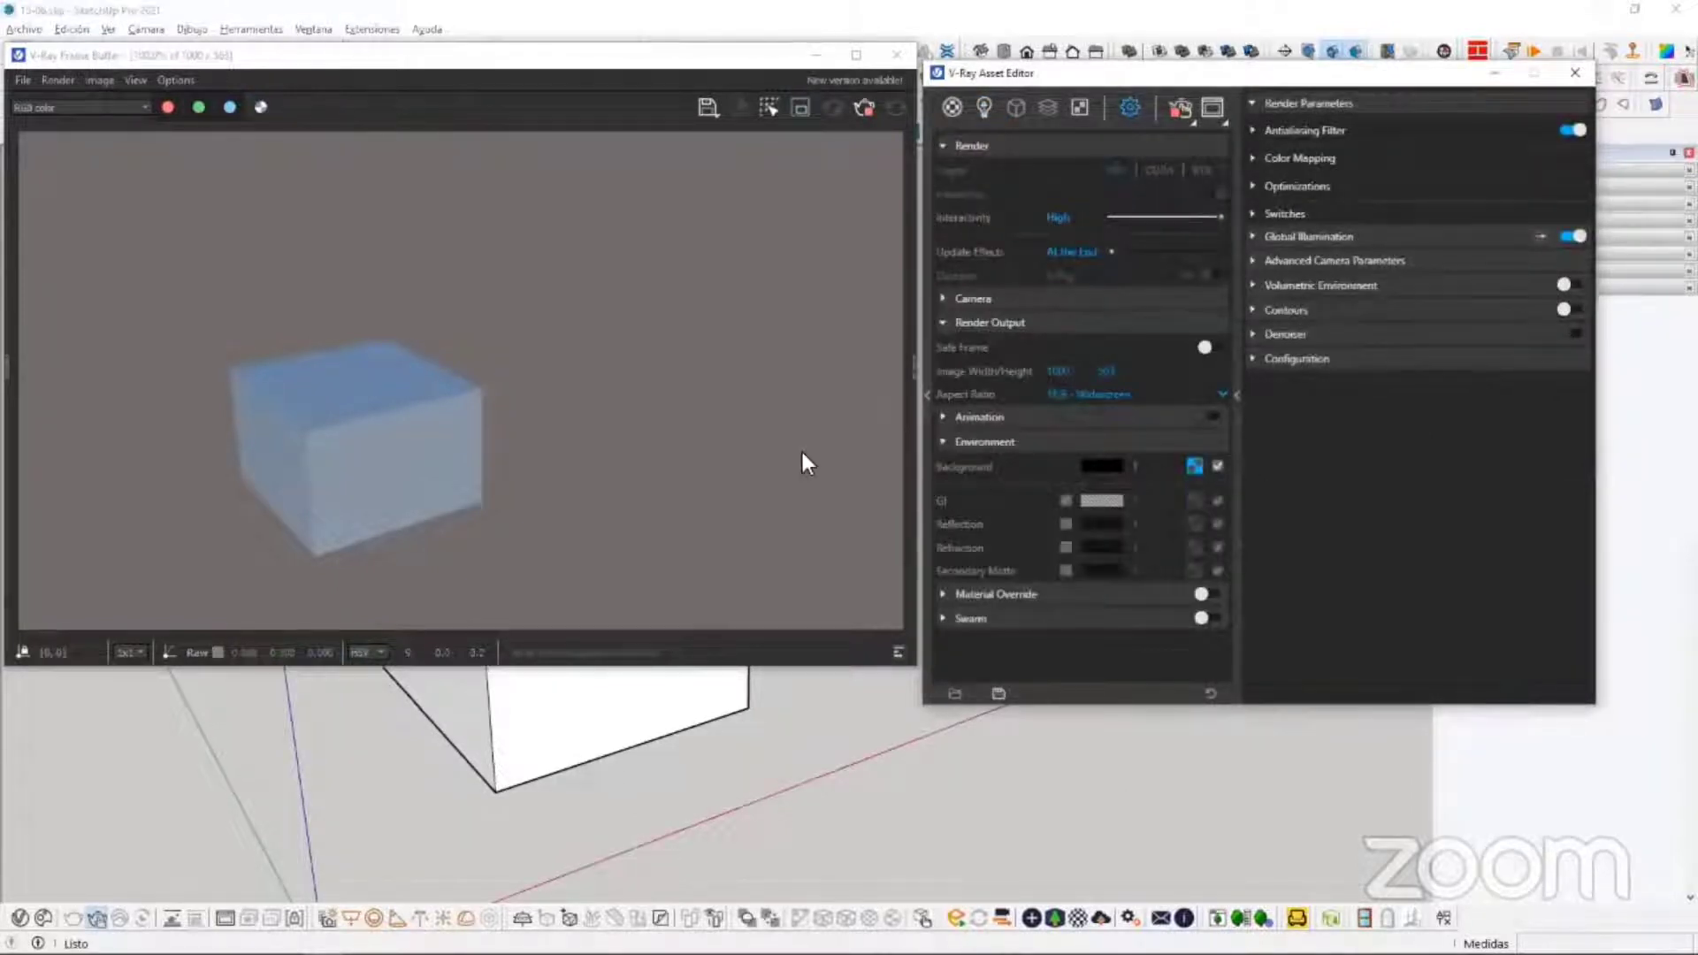
pyautogui.moveTo(630, 713); pyautogui.dragTo(651, 701, button='middle')
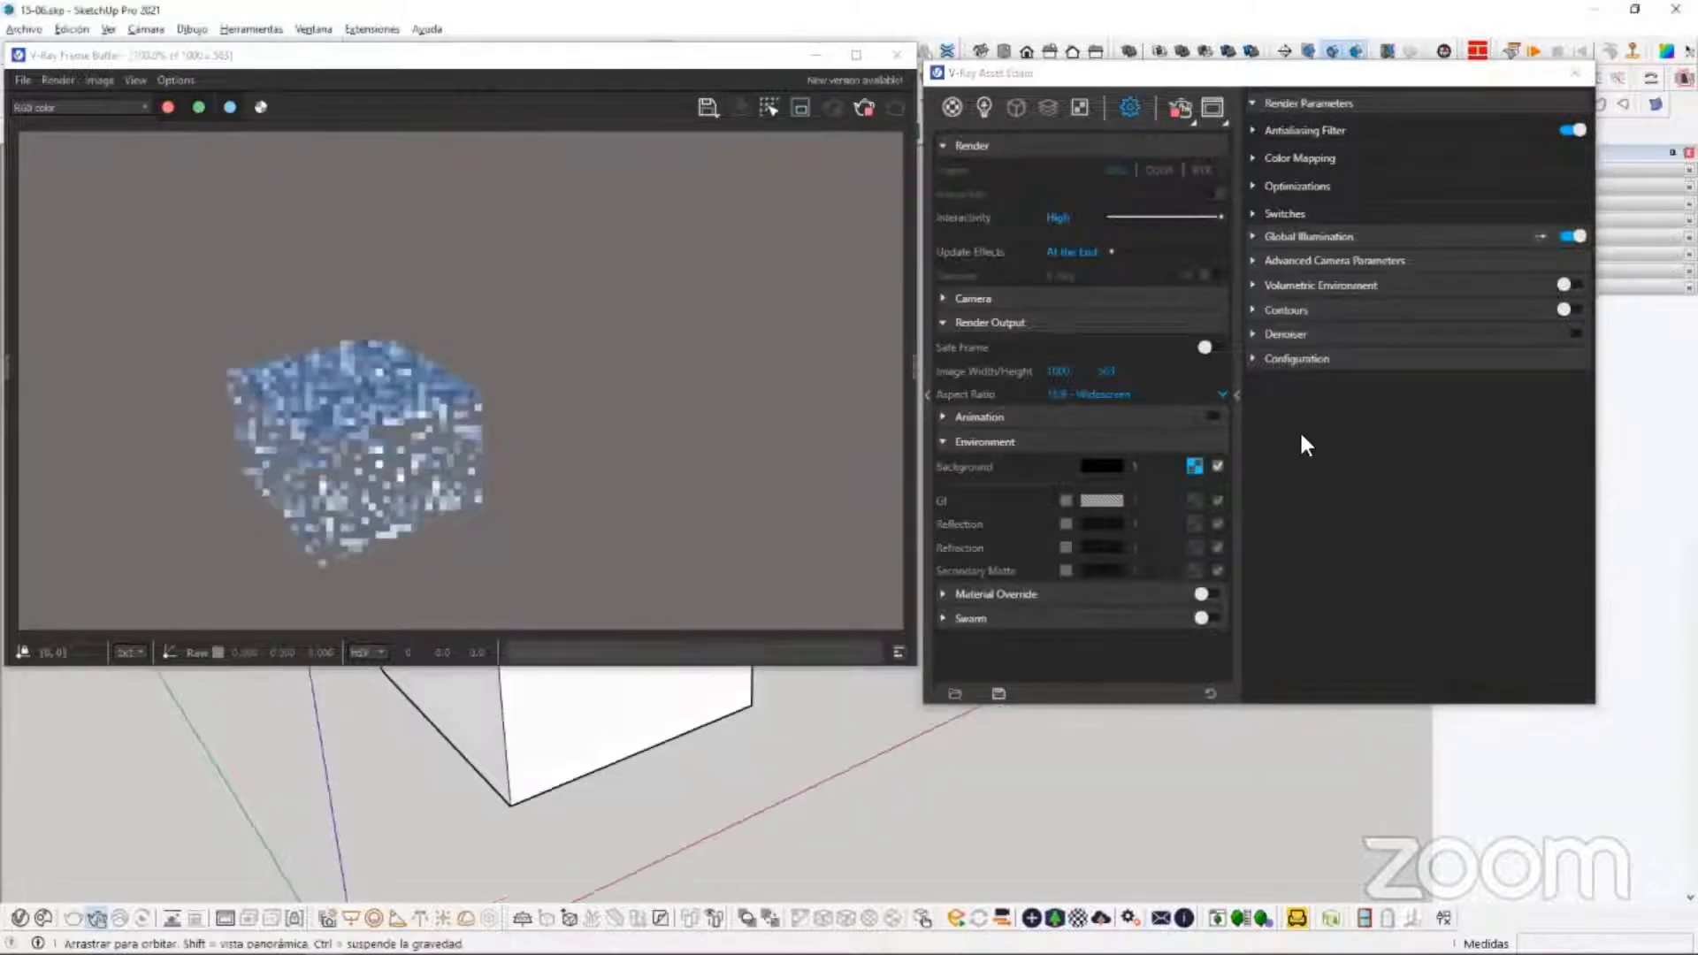
pyautogui.click(1217, 466)
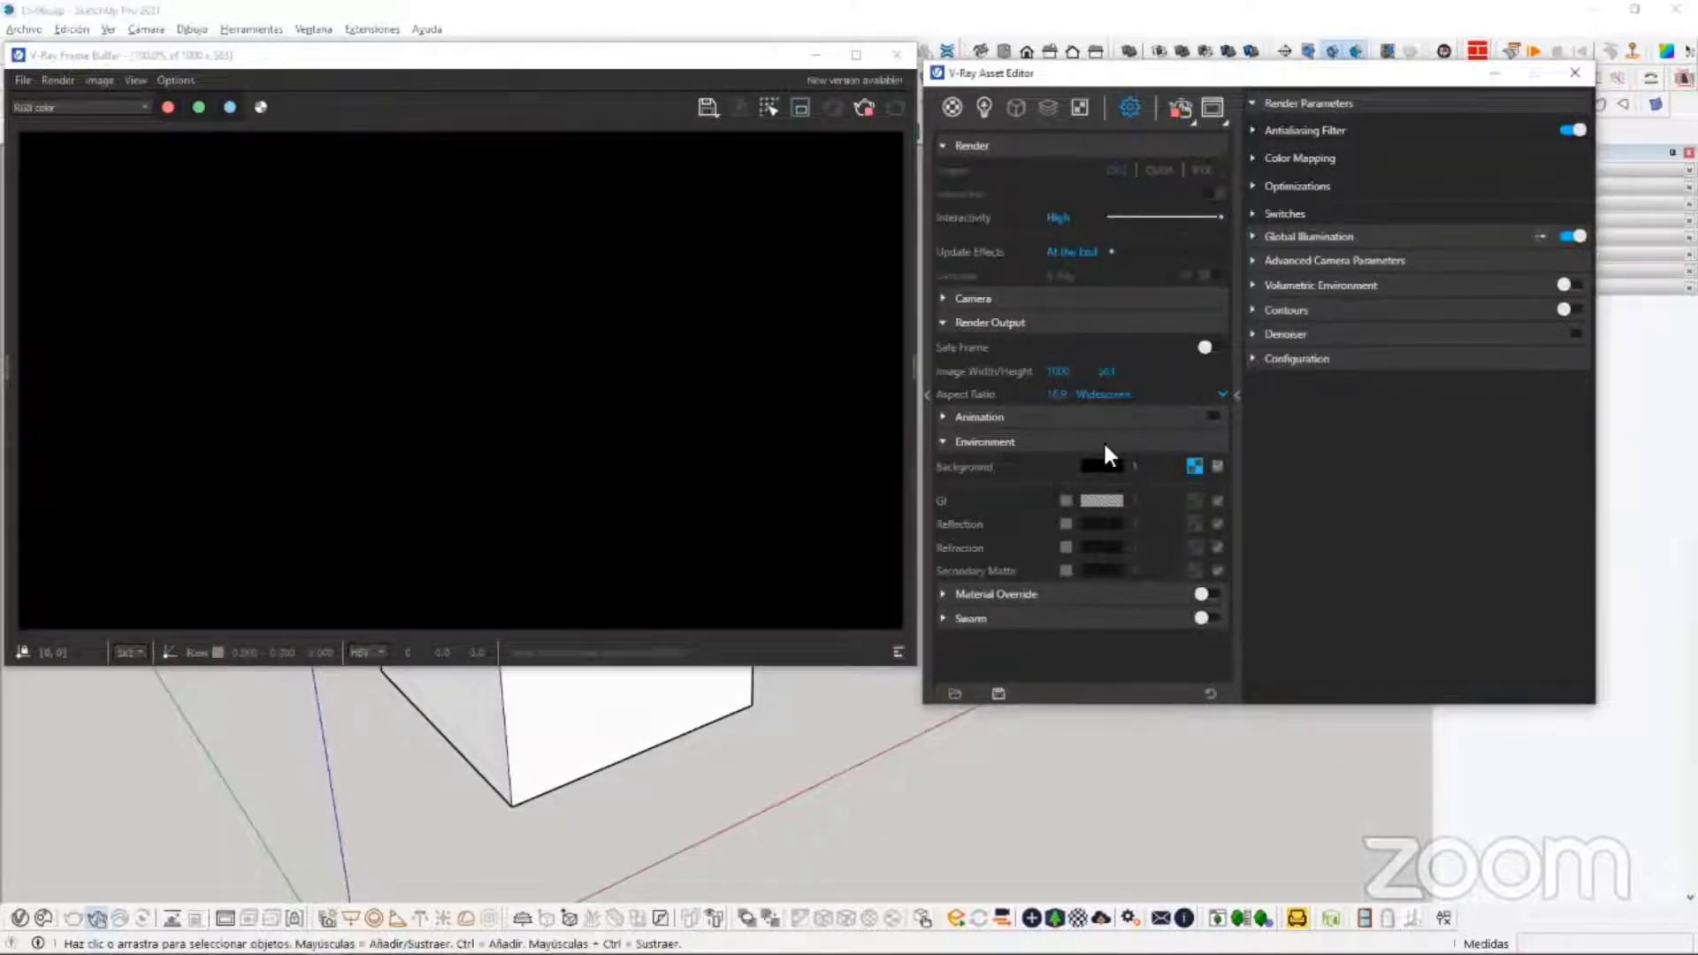
pyautogui.click(1054, 441)
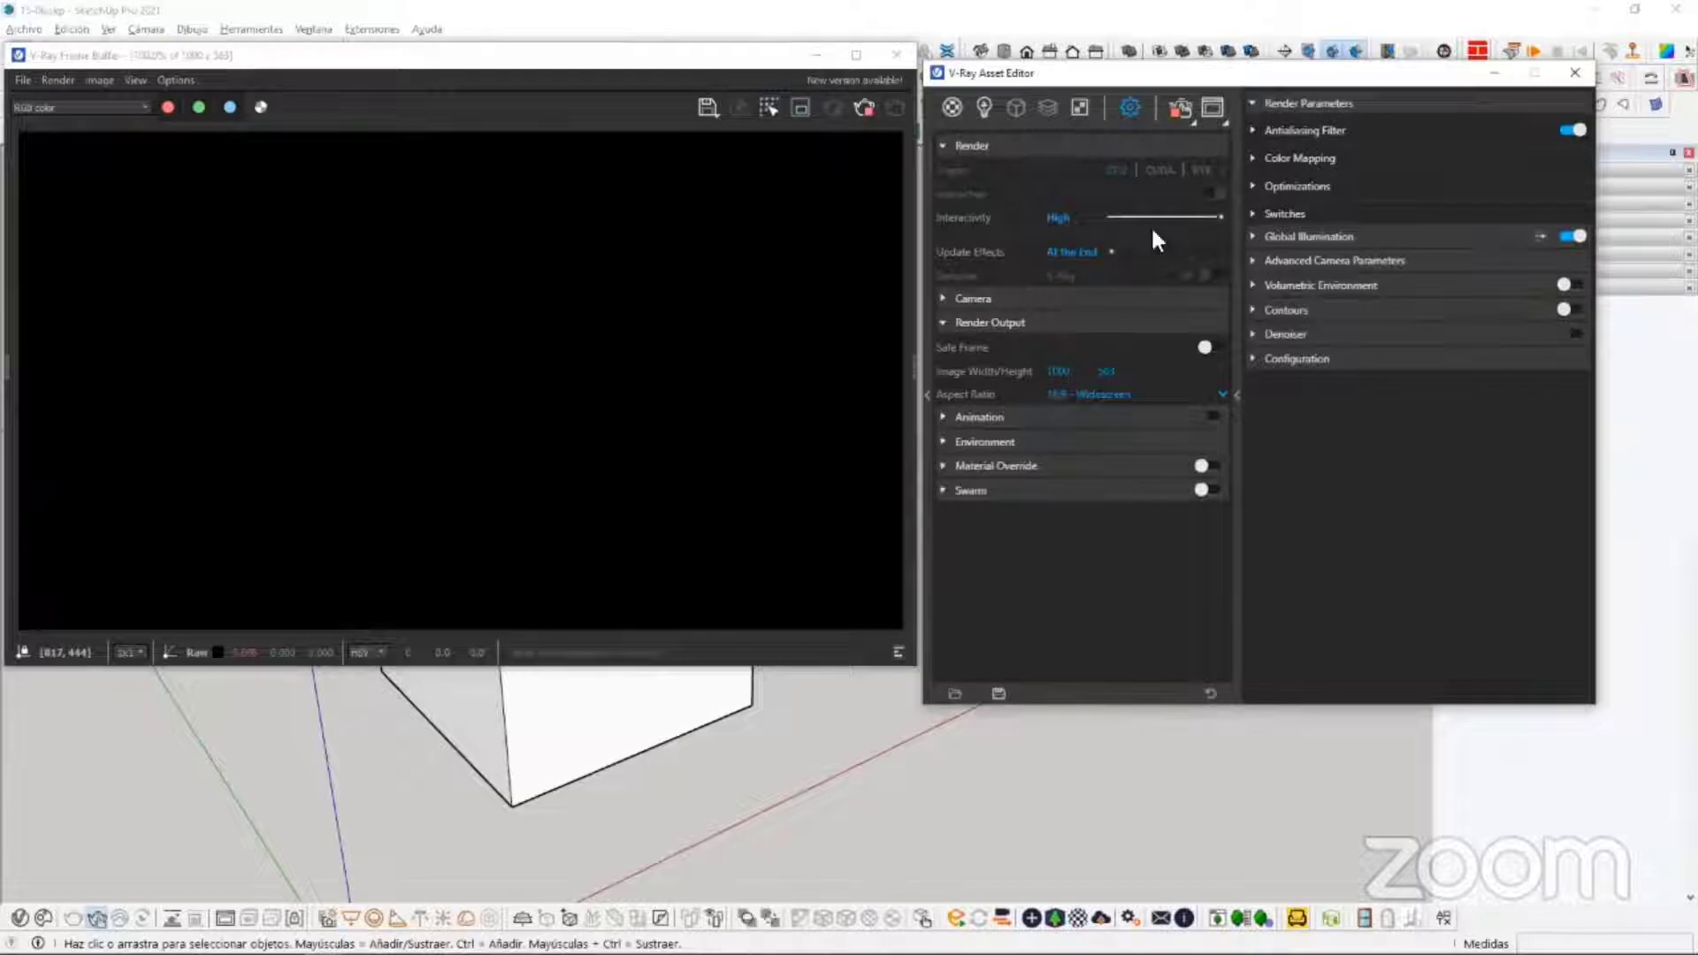
pyautogui.click(1575, 74)
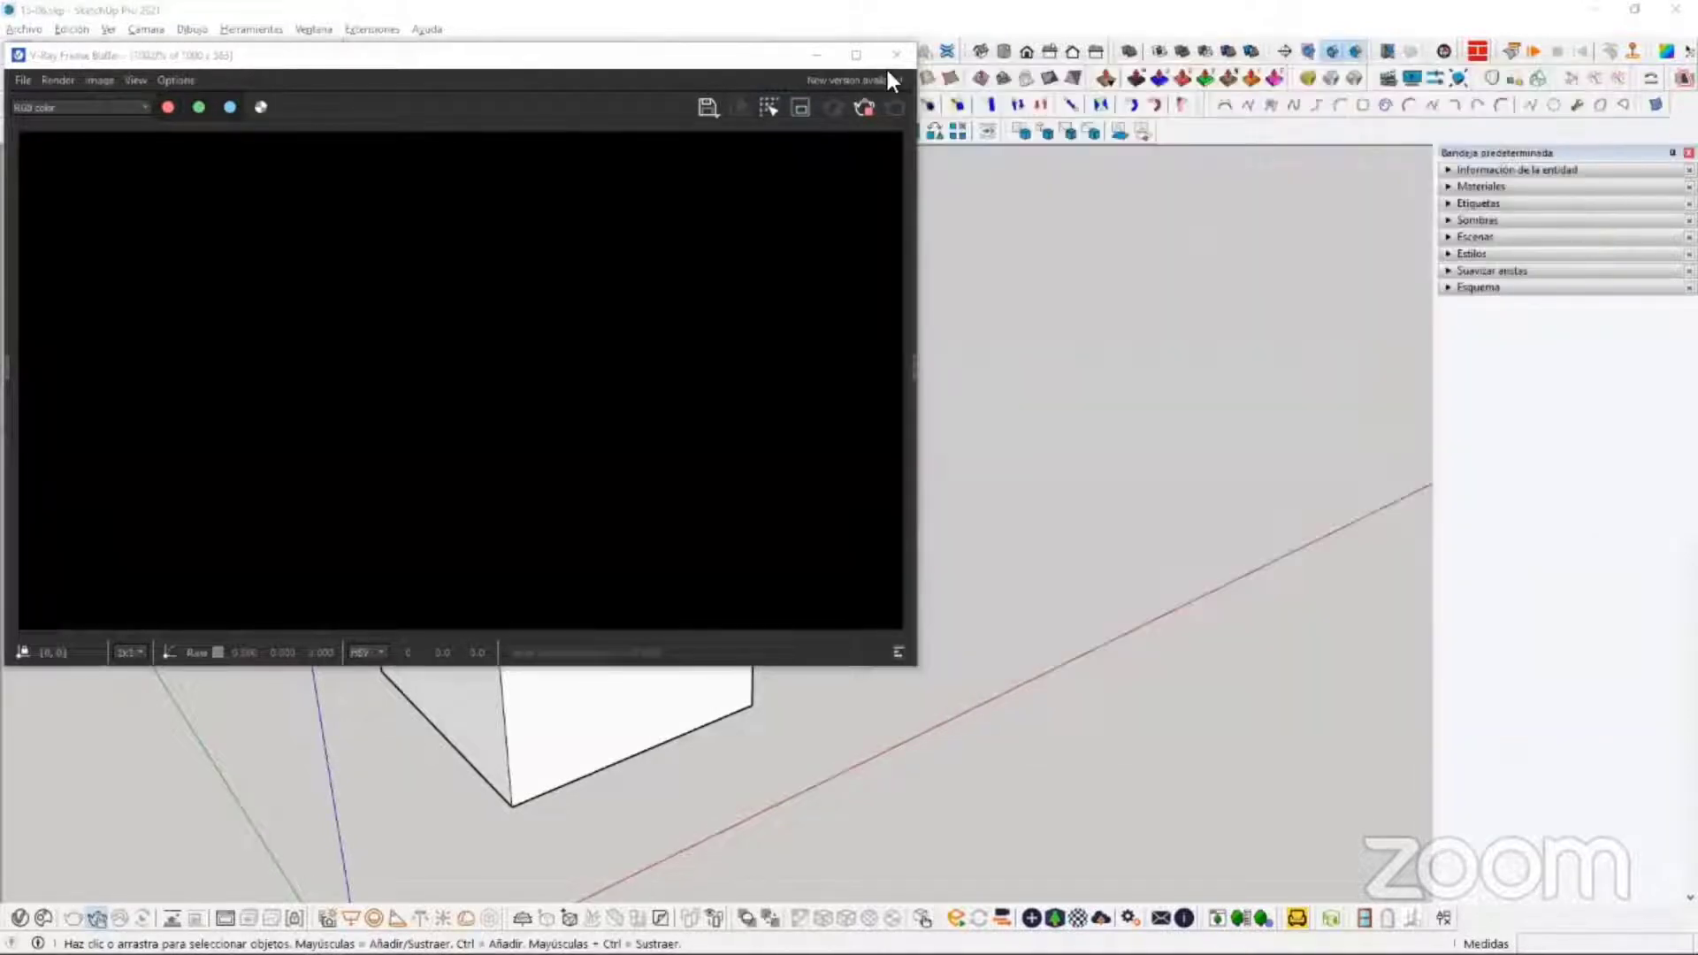
pyautogui.click(896, 55)
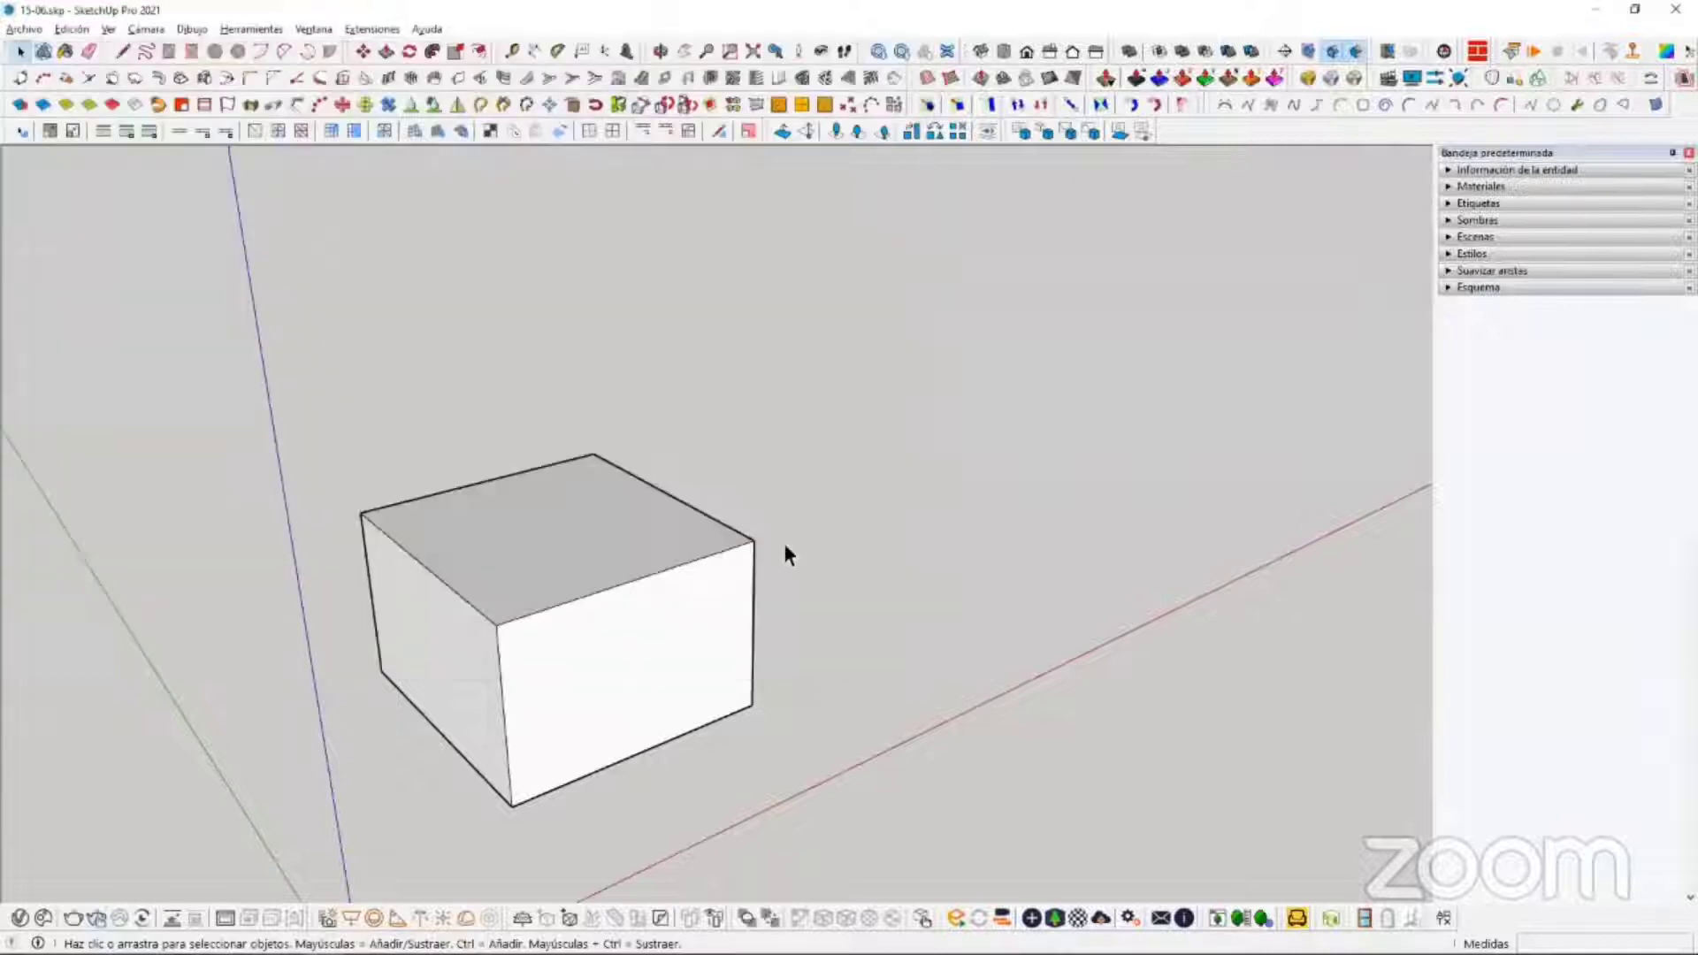
# Step: Draw a V-Ray rectangle light lying flat on the ground next to the box
pyautogui.moveTo(785, 547); pyautogui.dragTo(621, 766, button='middle')
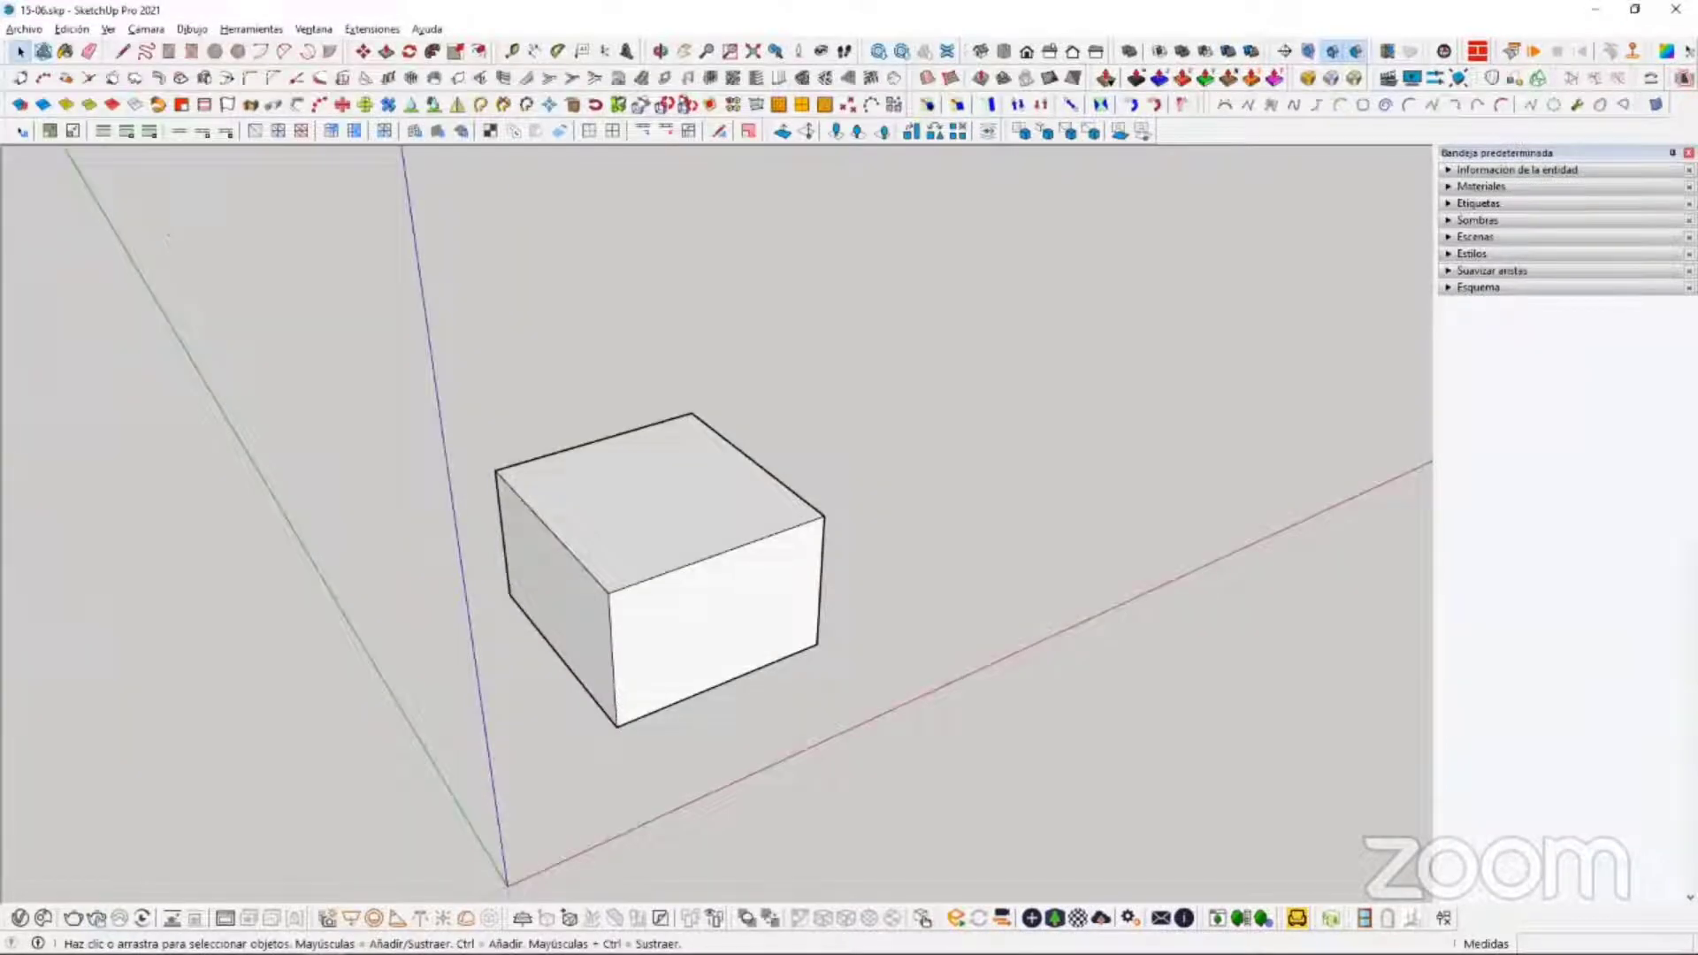
pyautogui.moveTo(451, 541); pyautogui.dragTo(987, 502, button='middle')
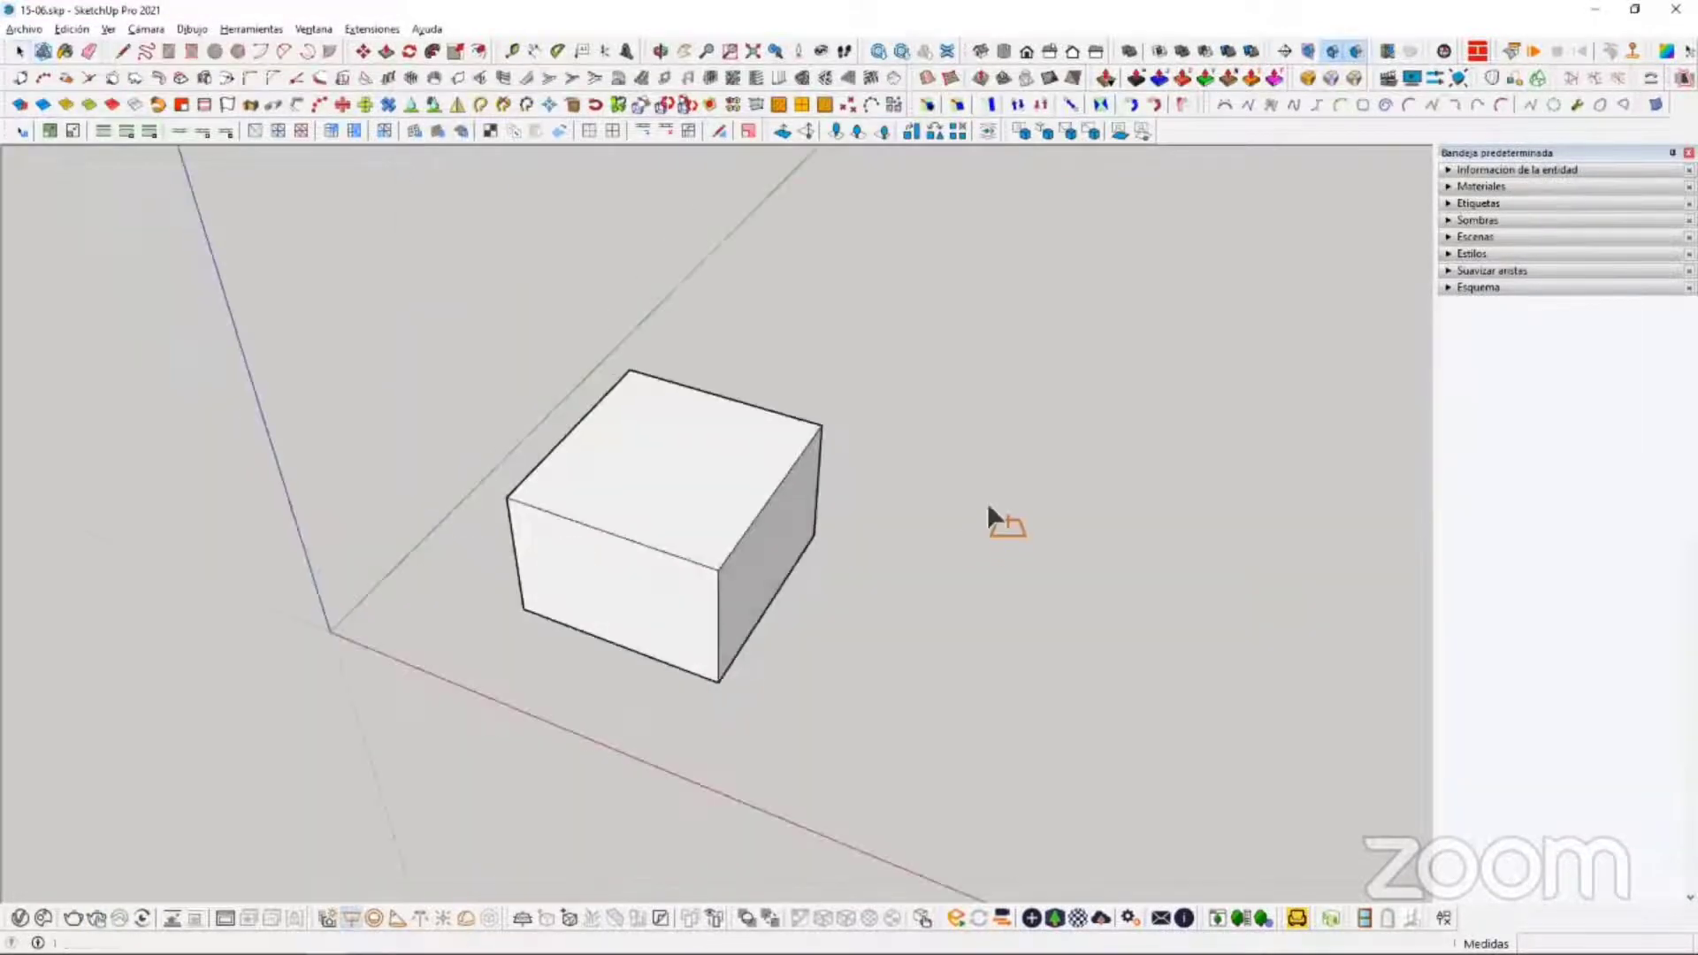
pyautogui.click(938, 490)
pyautogui.click(1043, 800)
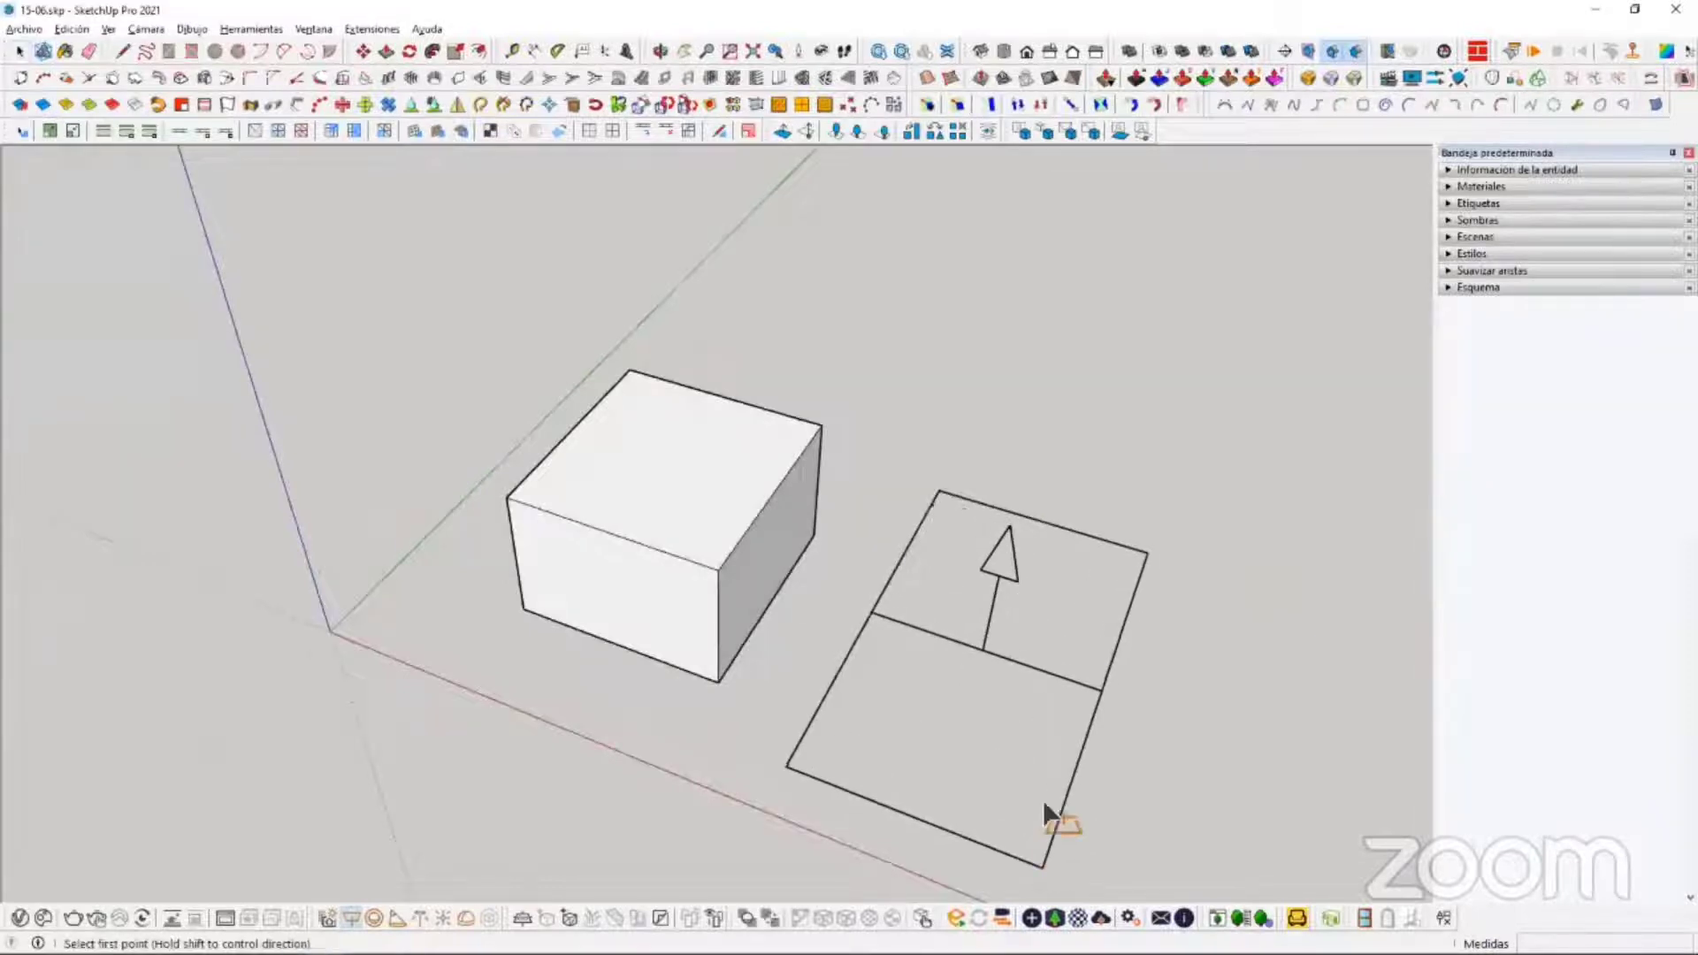
pyautogui.moveTo(1043, 800); pyautogui.dragTo(1176, 682, button='middle')
# Step: Rotate the rectangle light upright so that its direction arrow faces the box
pyautogui.click(967, 550)
pyautogui.moveTo(967, 549); pyautogui.dragTo(955, 692, button='middle')
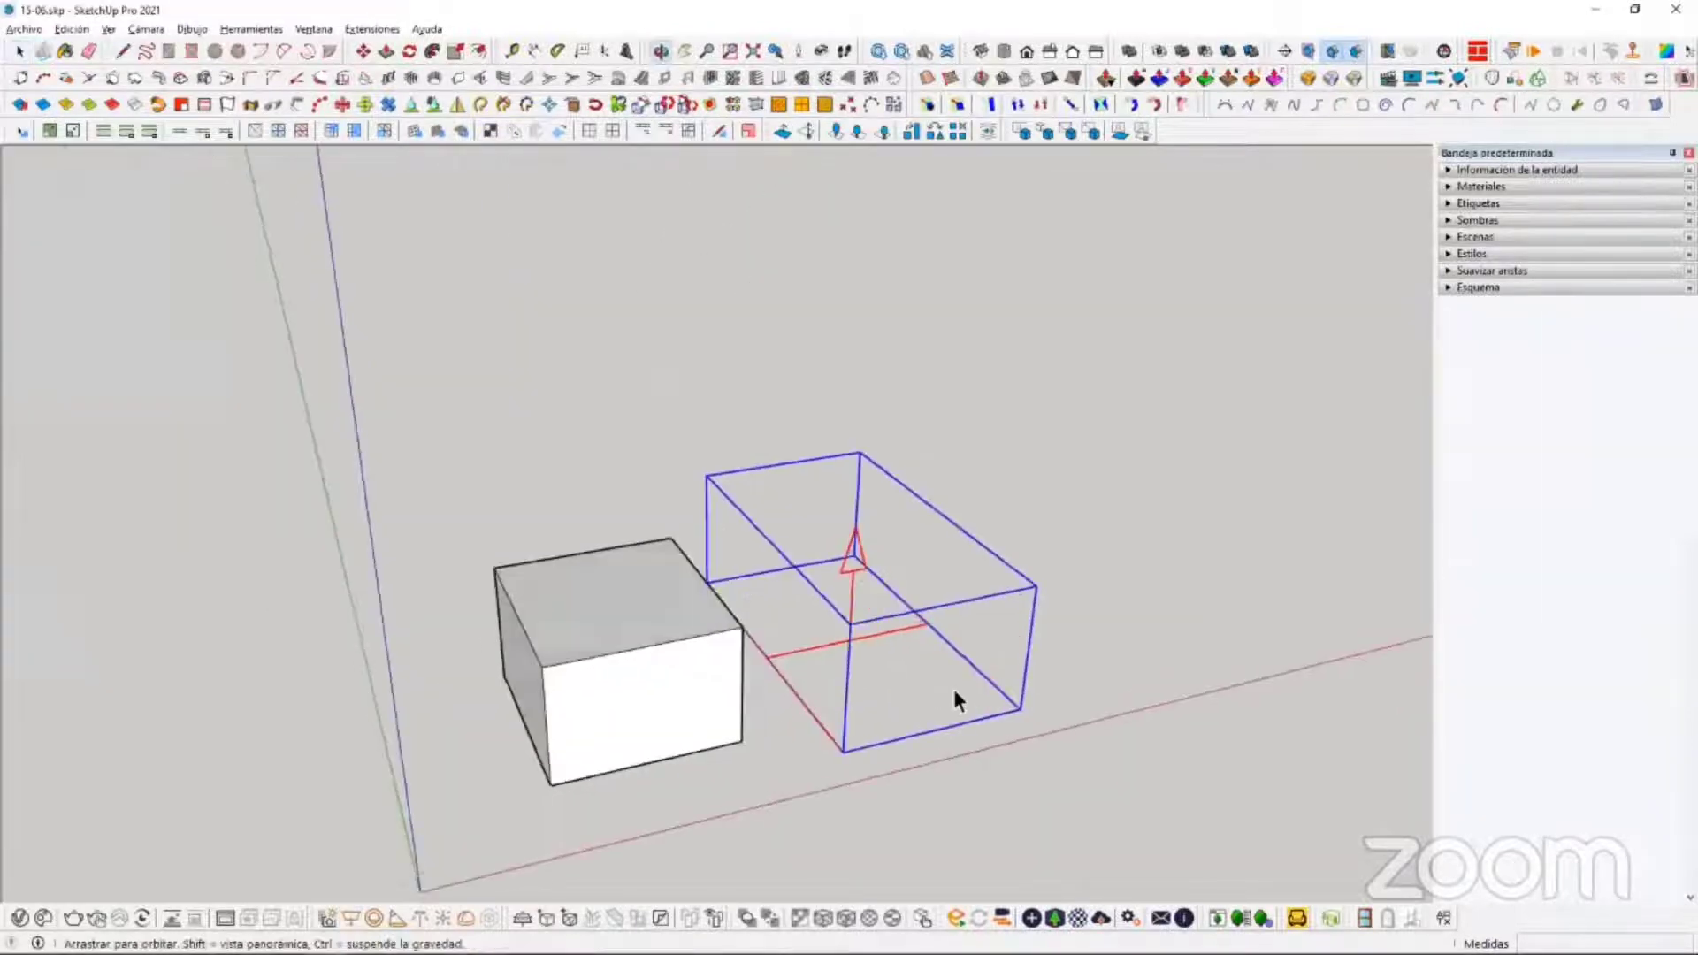
pyautogui.press('m')
pyautogui.click(1016, 657)
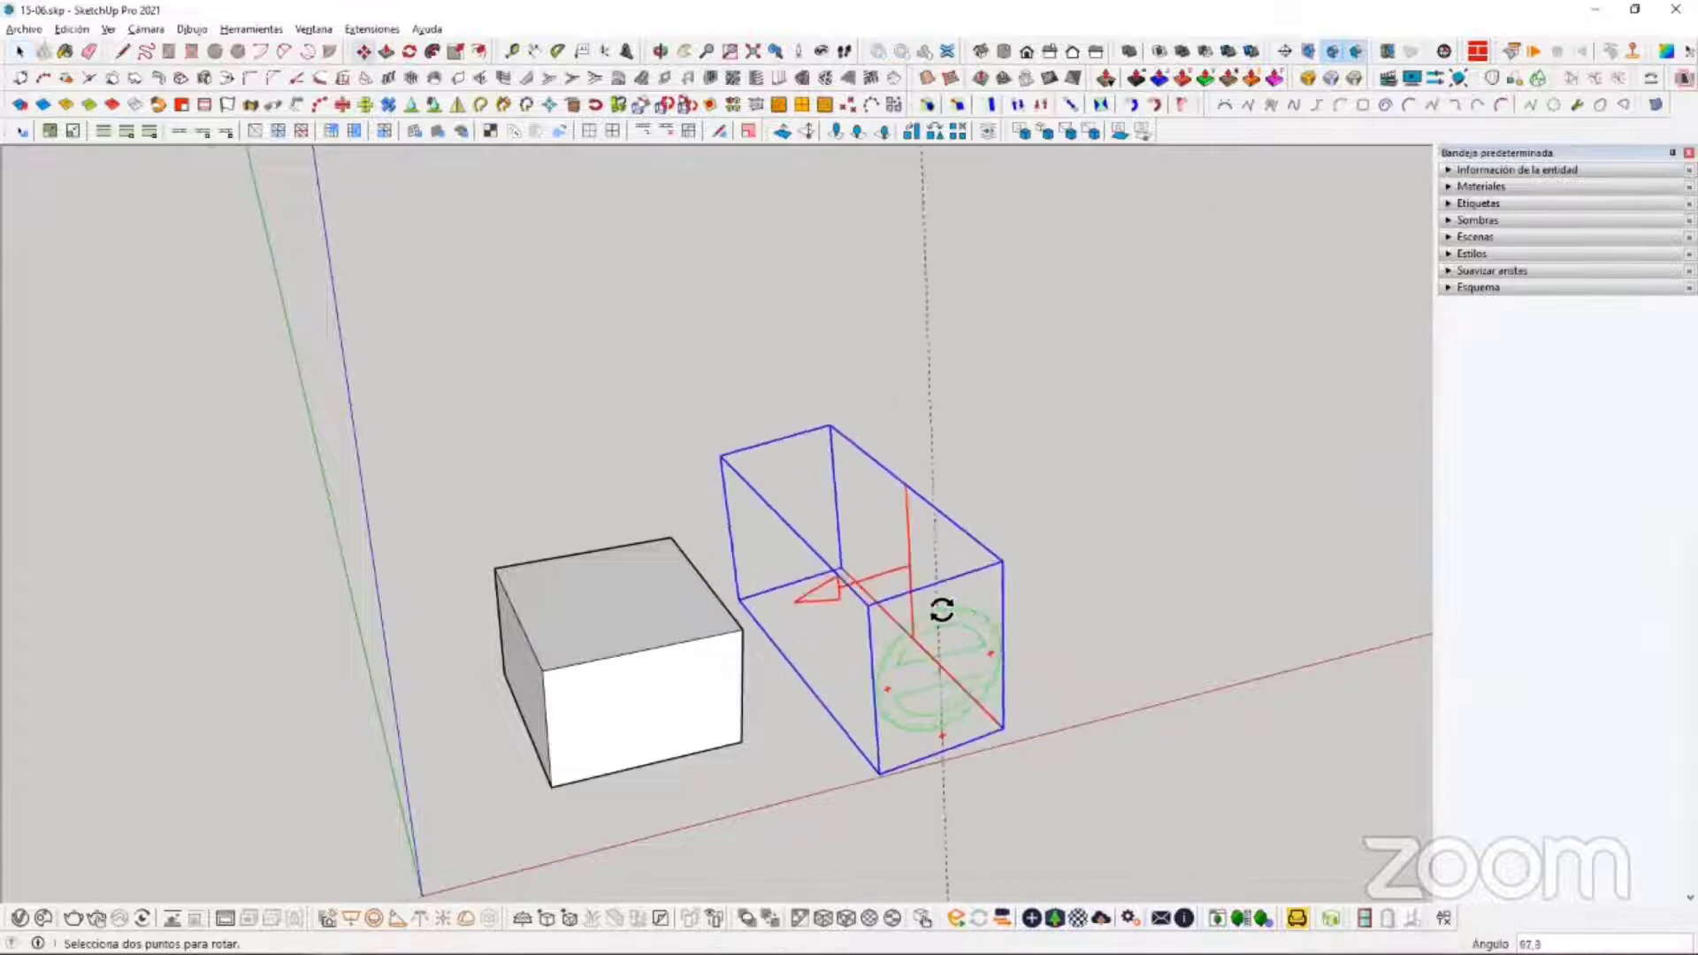
pyautogui.click(964, 664)
# Step: Move the rectangle light up so that it hangs above and beside the box, aimed towards it
pyautogui.moveTo(855, 675); pyautogui.dragTo(900, 729, button='middle')
pyautogui.click(917, 779)
pyautogui.click(939, 652)
pyautogui.moveTo(974, 486); pyautogui.dragTo(520, 715, button='middle')
pyautogui.click(945, 429)
pyautogui.click(1053, 410)
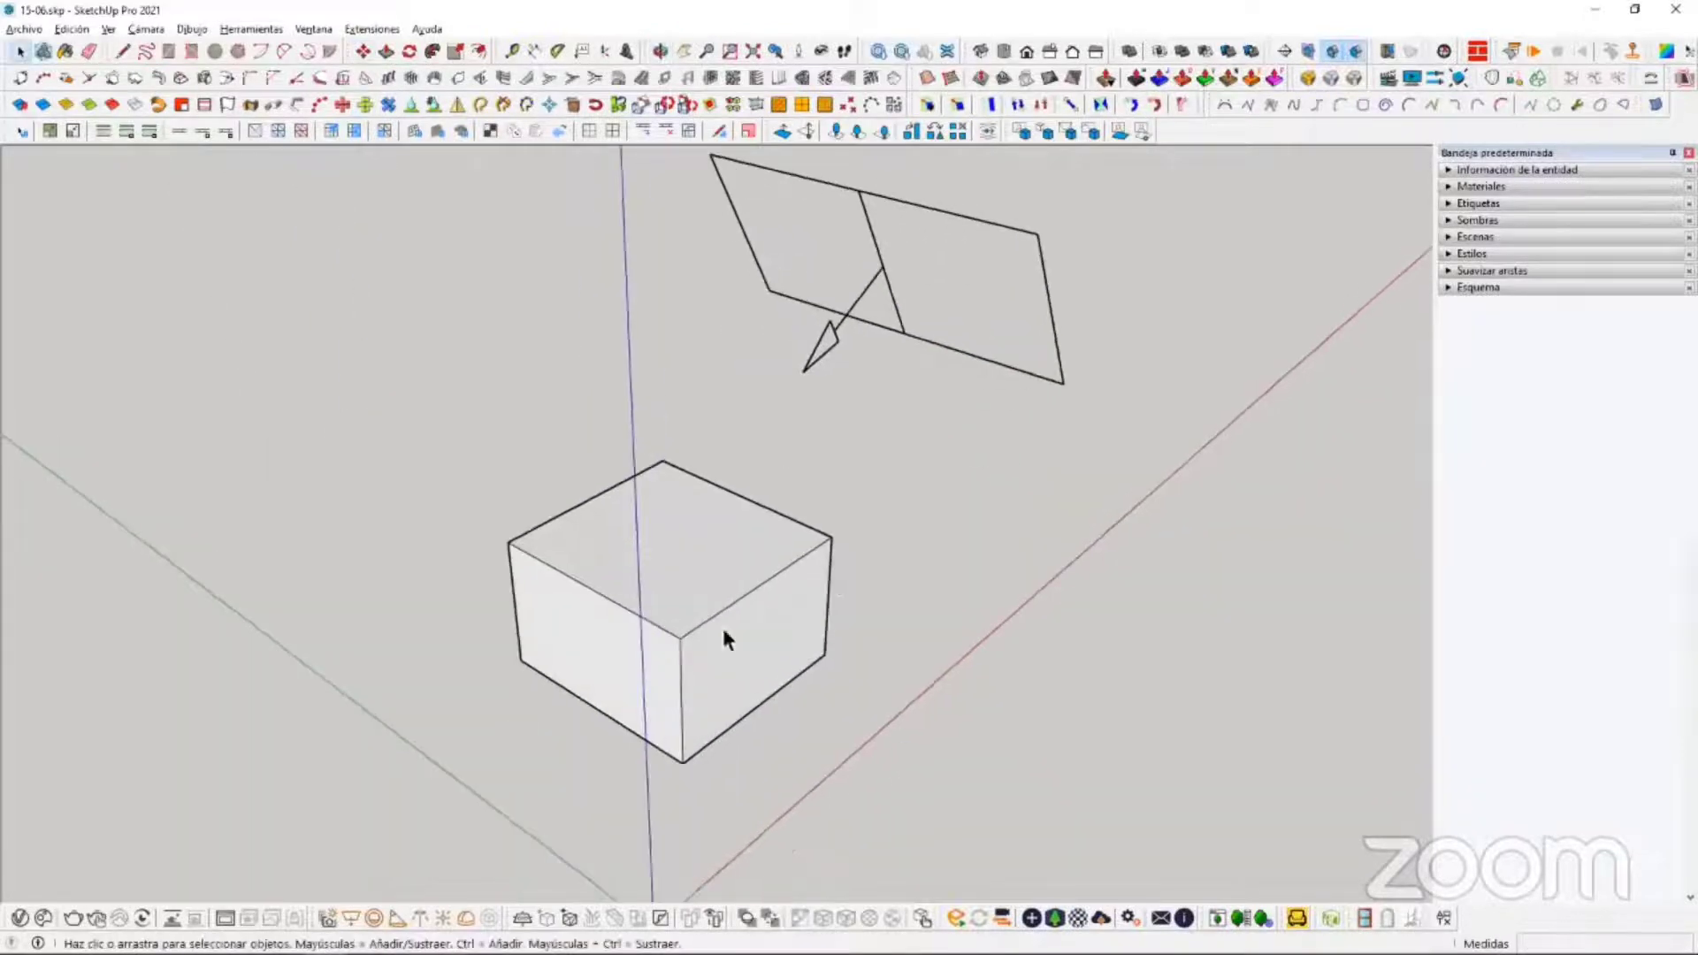
# Step: Start the interactive render and orbit to examine the box lit only by the rectangle light
pyautogui.moveTo(724, 638); pyautogui.dragTo(690, 619, button='middle')
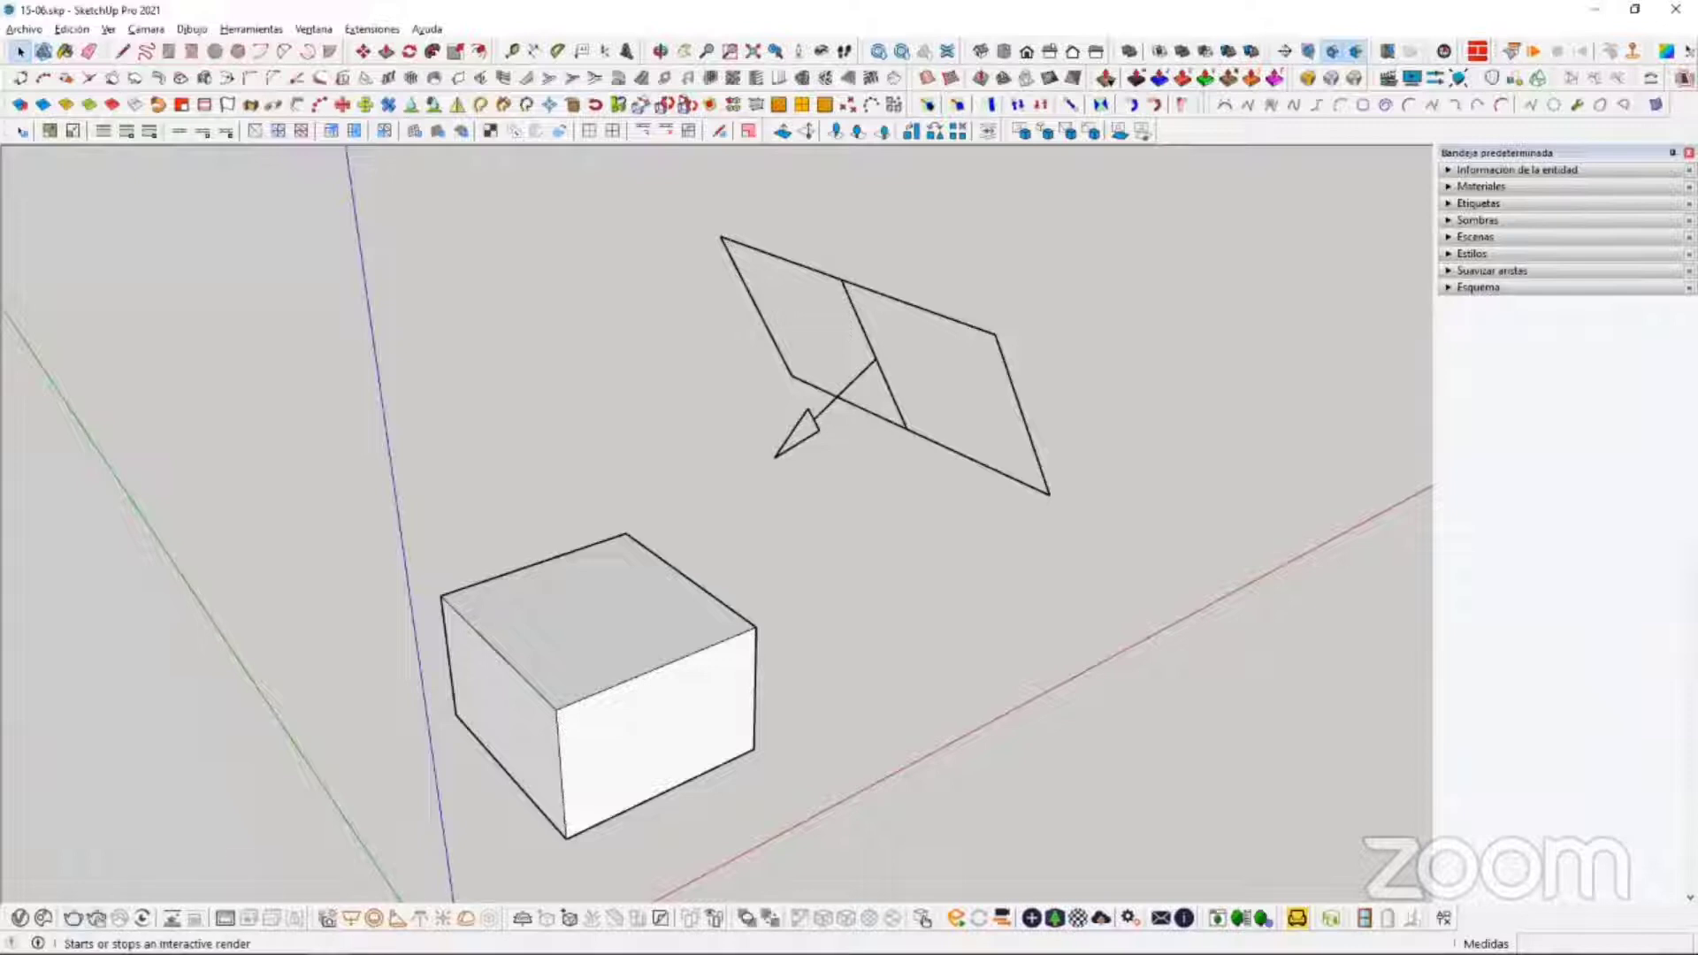
pyautogui.click(95, 918)
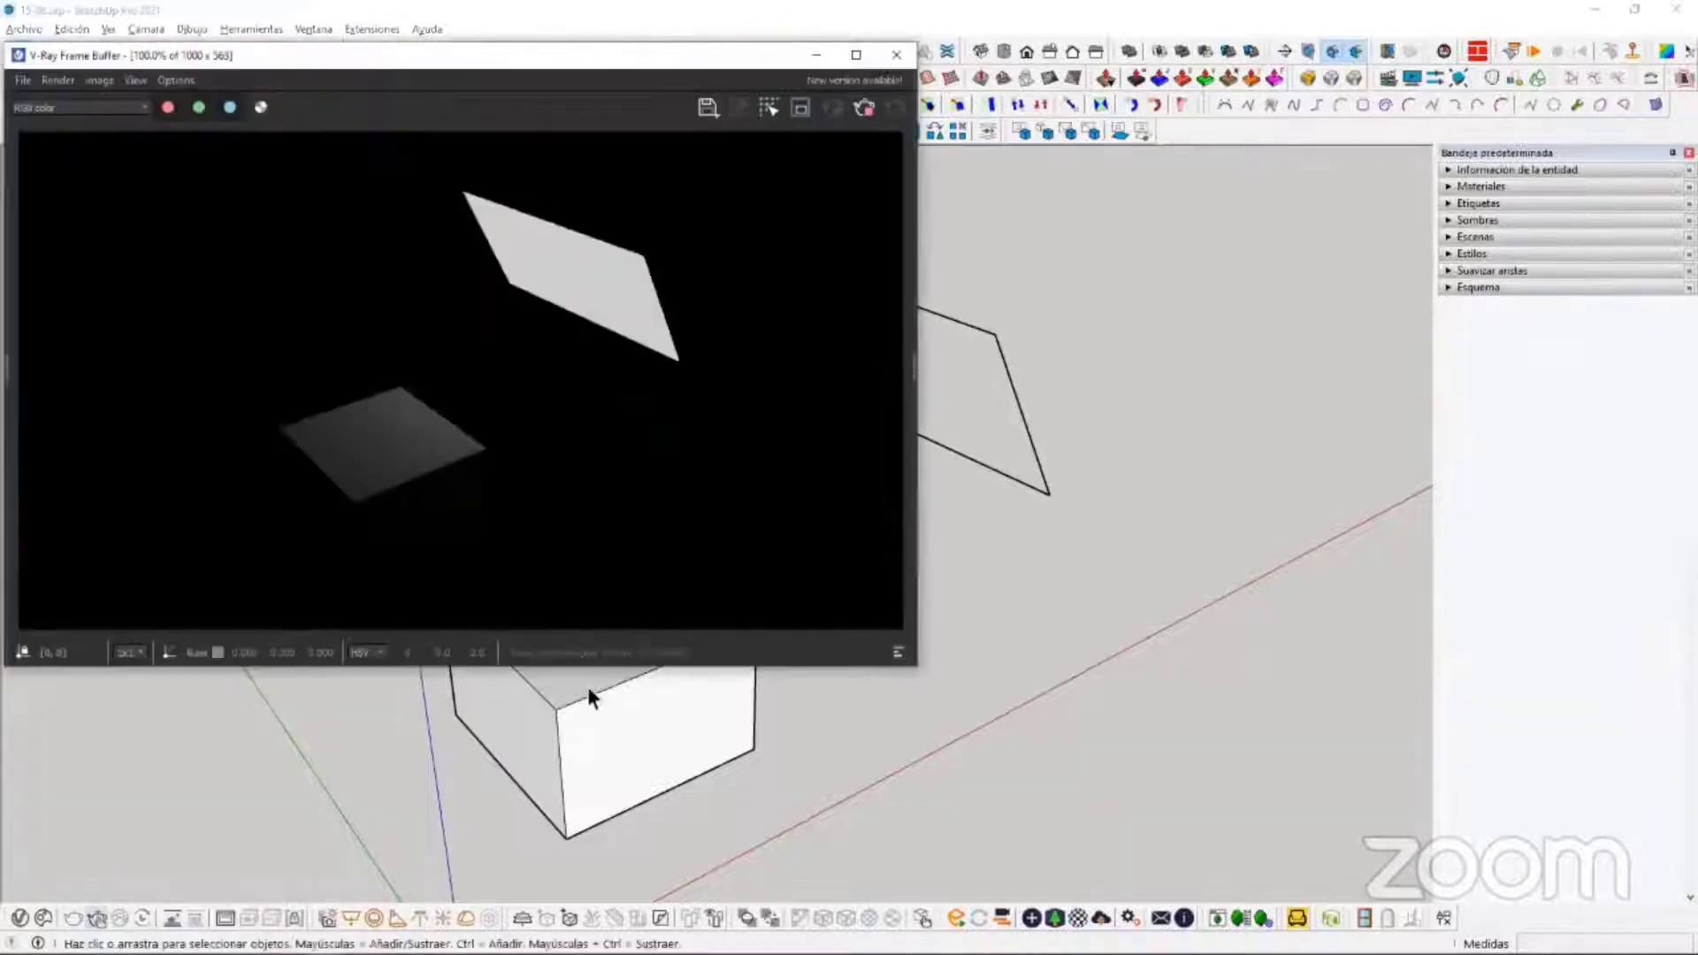
pyautogui.moveTo(1005, 686)
pyautogui.mouseDown(button='middle')
pyautogui.moveTo(1091, 580)
pyautogui.moveTo(415, 807)
pyautogui.moveTo(318, 671)
pyautogui.moveTo(530, 698)
pyautogui.moveTo(756, 783)
pyautogui.moveTo(1176, 751)
pyautogui.moveTo(1037, 763)
pyautogui.moveTo(865, 674)
pyautogui.moveTo(918, 747)
pyautogui.moveTo(921, 807)
pyautogui.moveTo(864, 784)
pyautogui.mouseUp(button='middle')
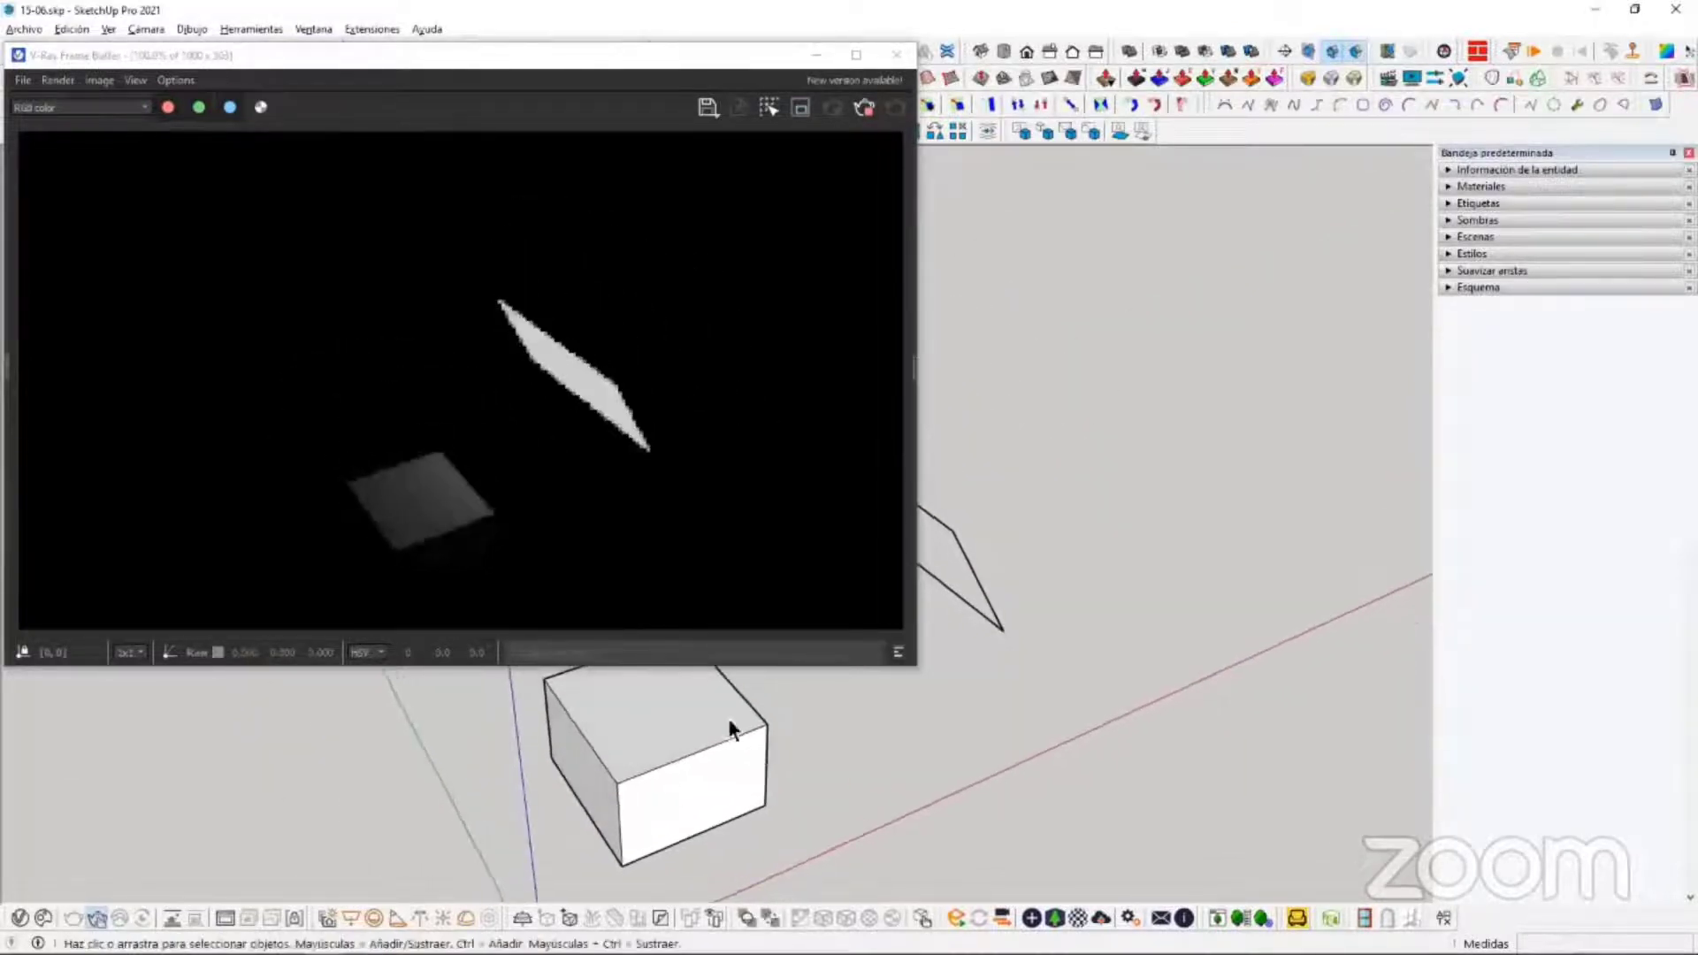
# Step: Open the V-Ray Asset Editor and display the Rectangle Light's parameters beside the render
pyautogui.click(20, 918)
pyautogui.click(987, 106)
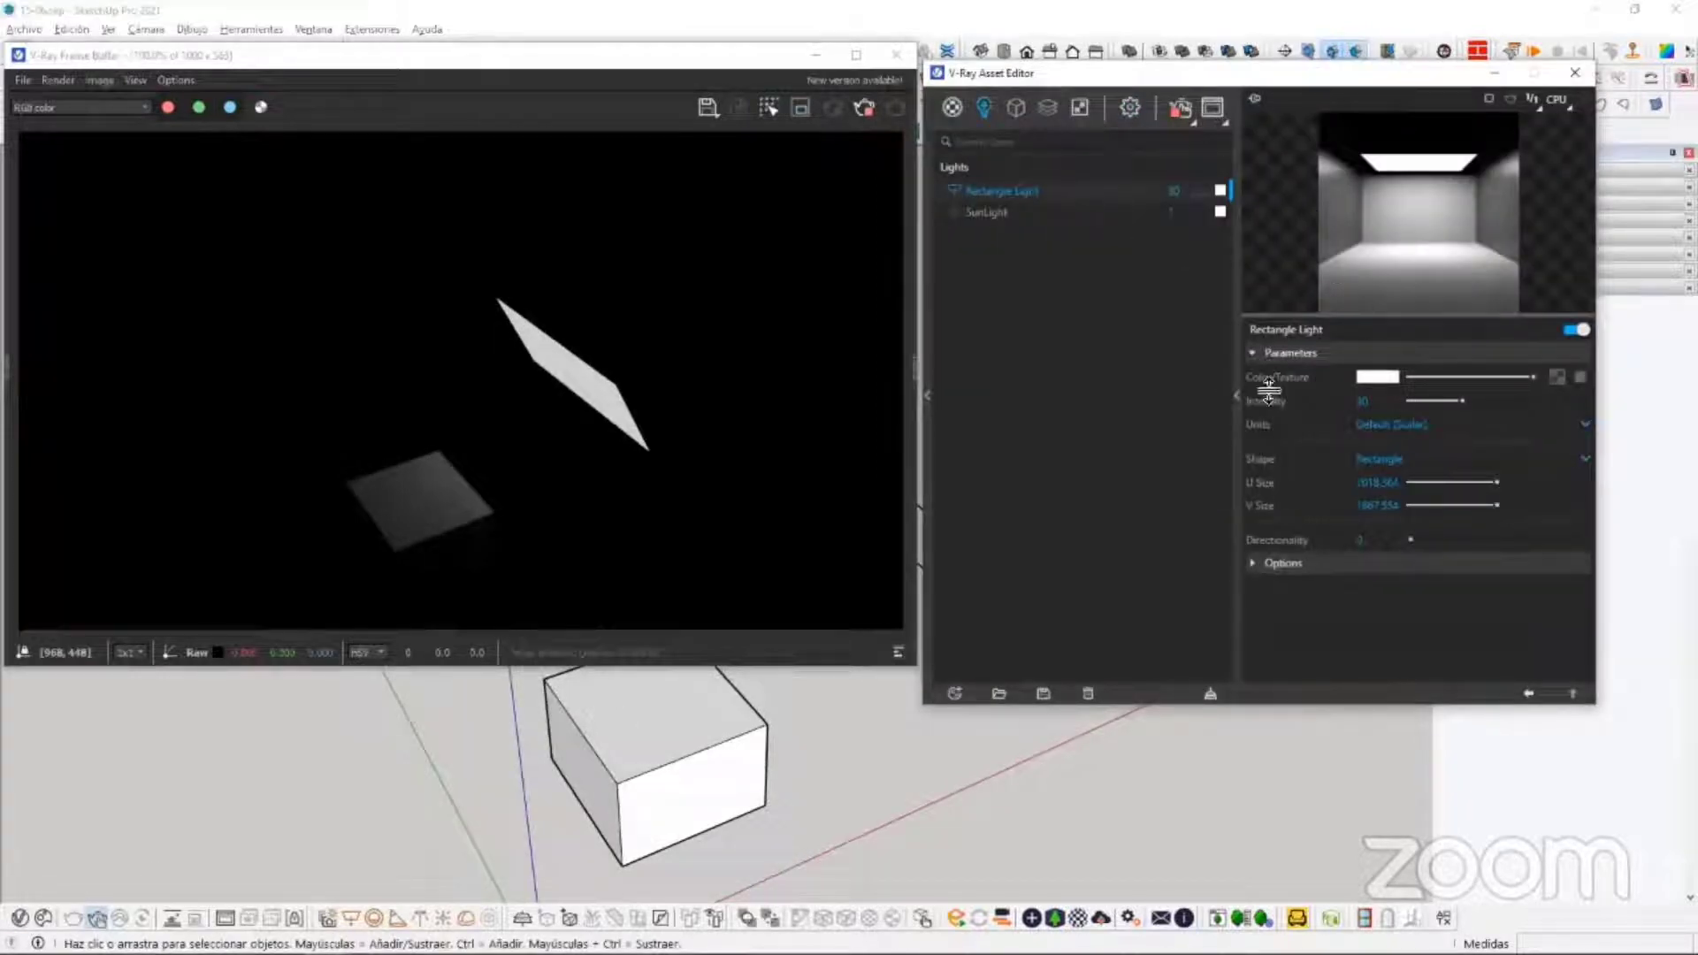
pyautogui.moveTo(1155, 67); pyautogui.dragTo(1158, 55)
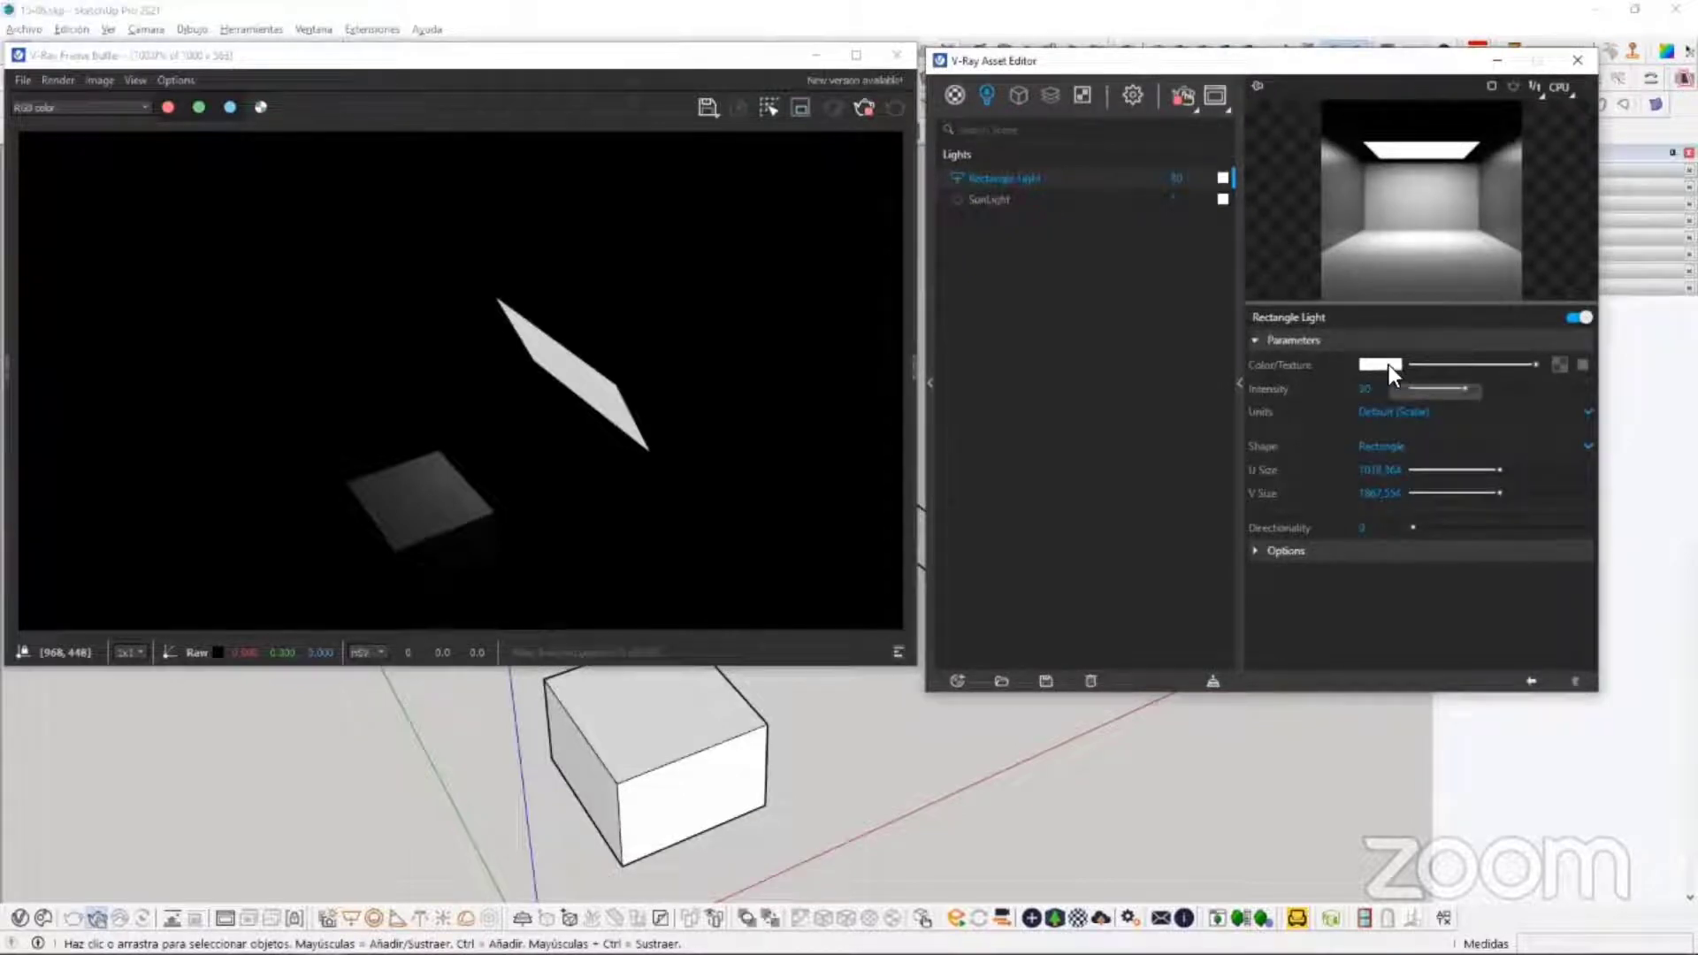
# Step: Try a light blue and a warm yellow colour on the rectangle light while the interactive render runs
pyautogui.click(1387, 364)
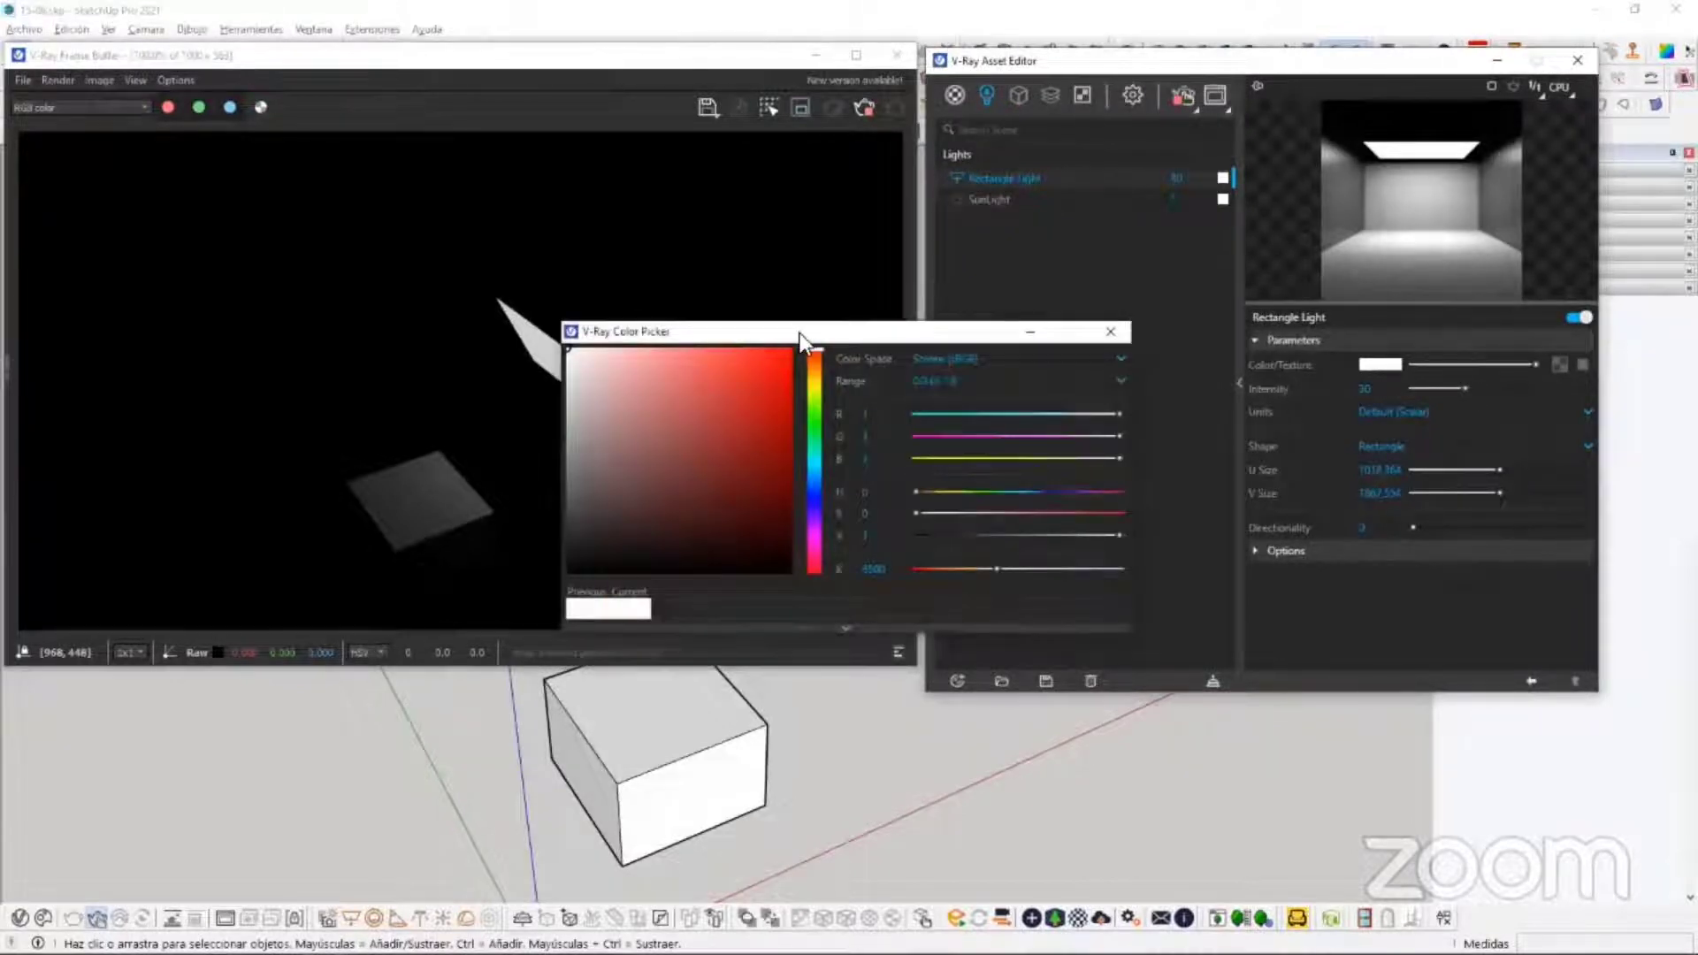
pyautogui.moveTo(799, 333); pyautogui.dragTo(1190, 461)
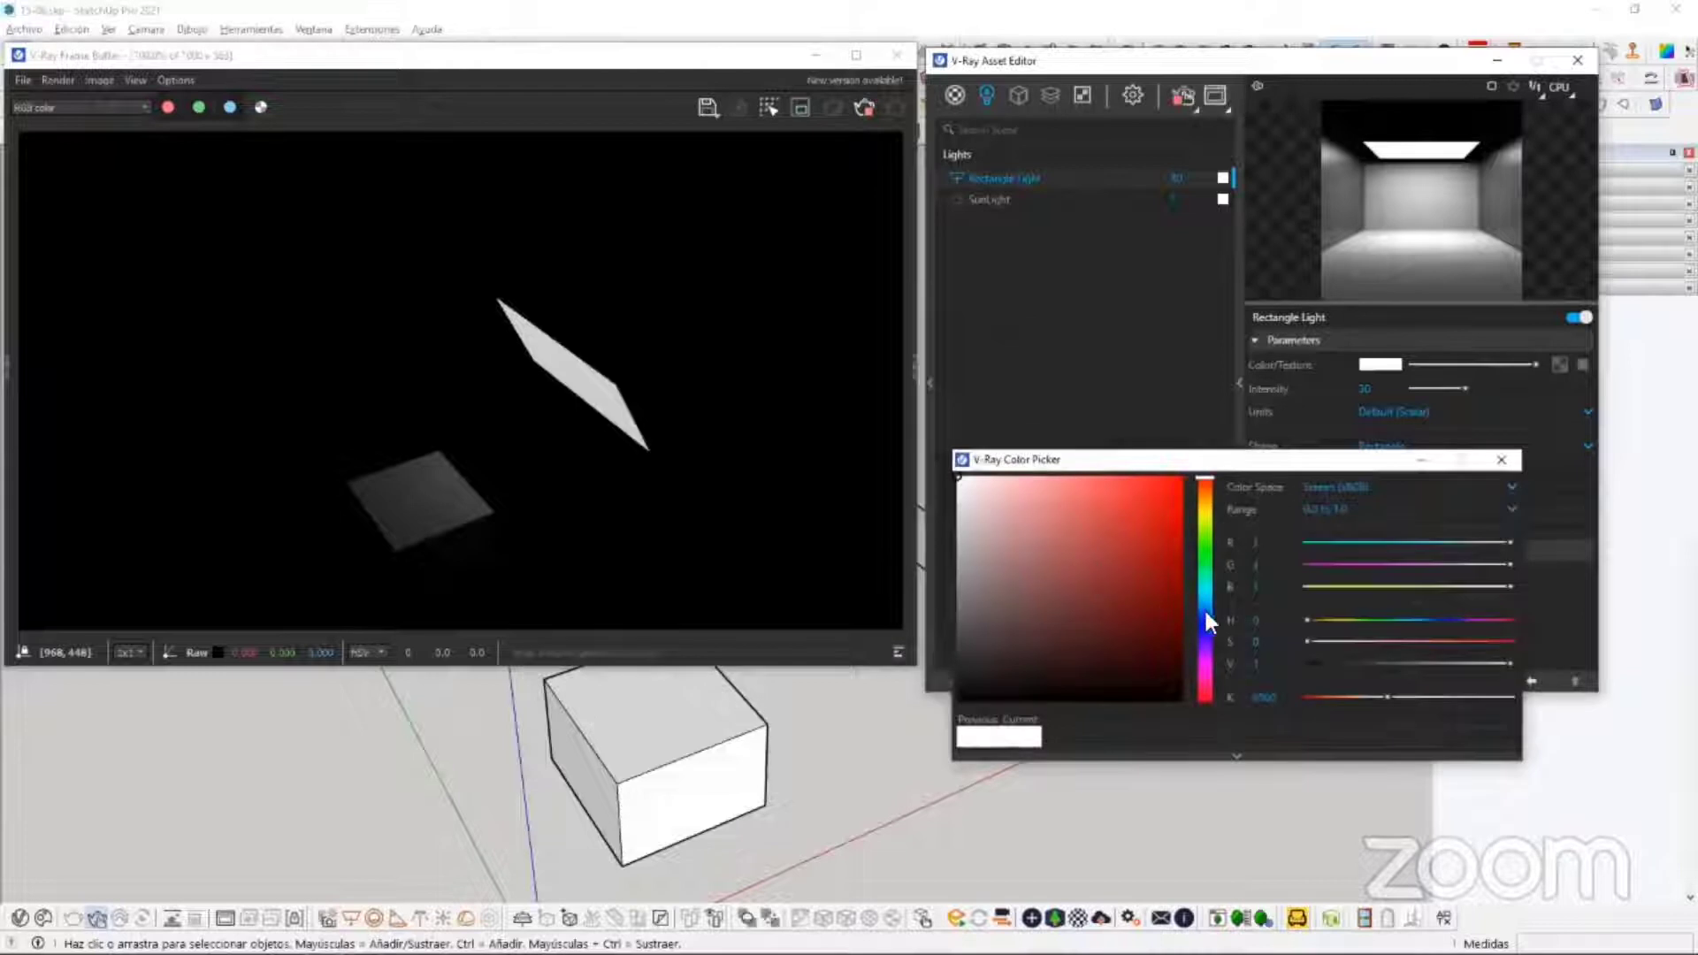
pyautogui.click(1205, 612)
pyautogui.click(1053, 484)
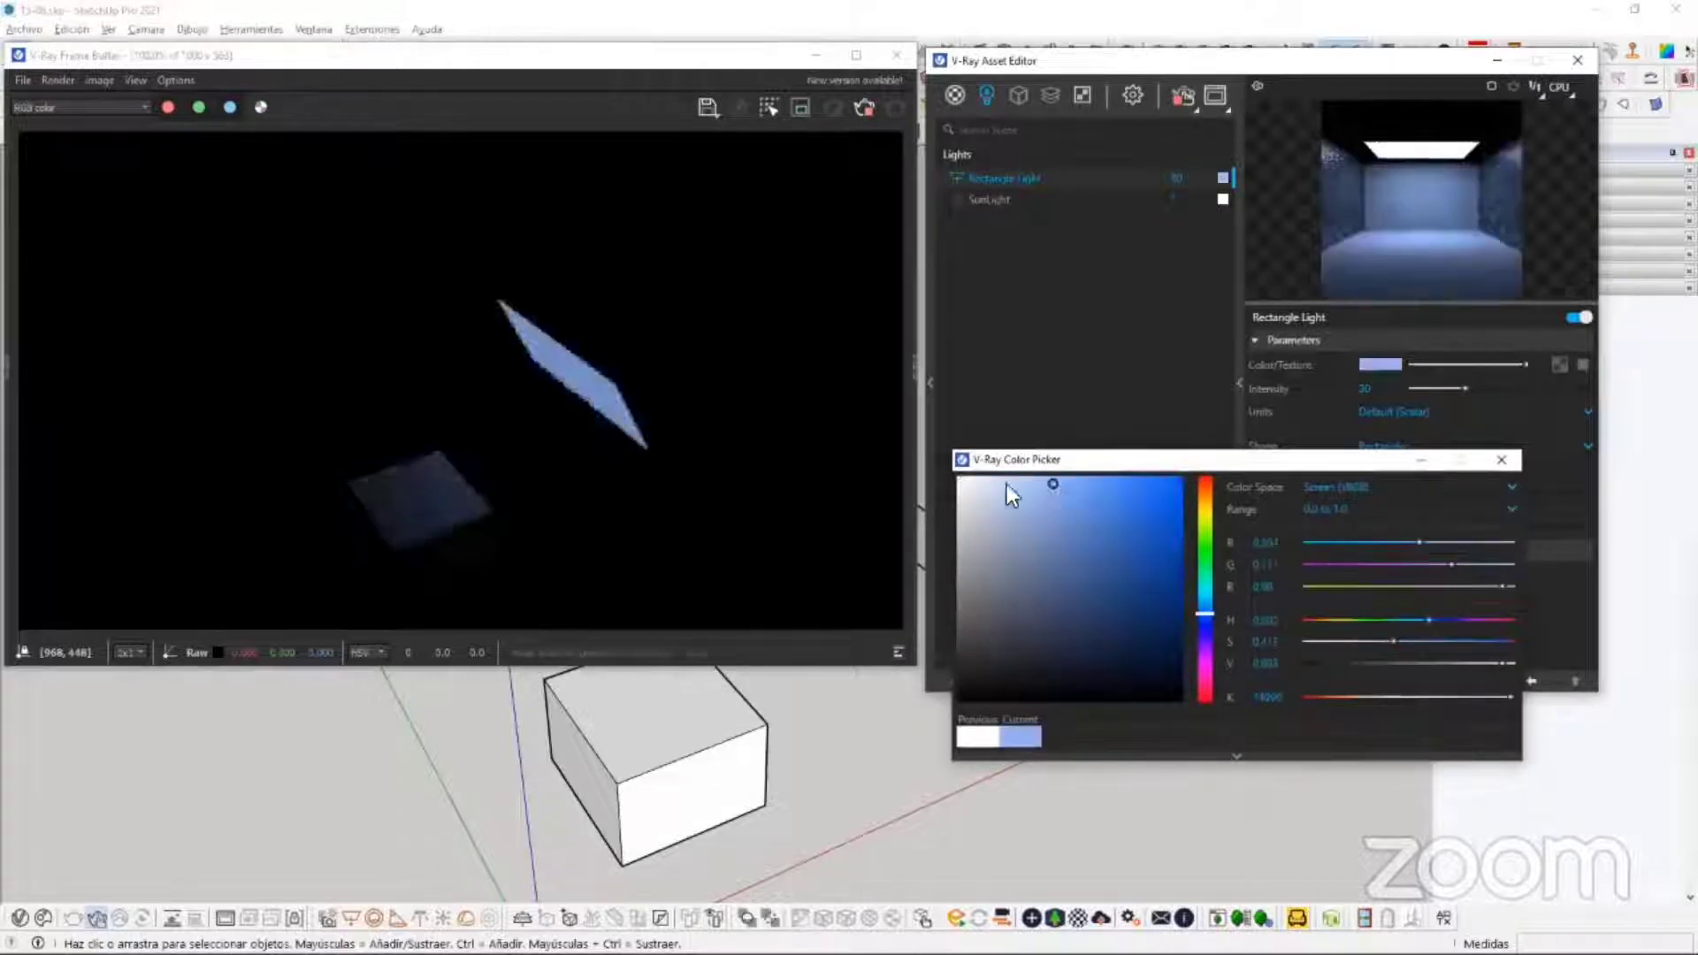
pyautogui.click(1206, 509)
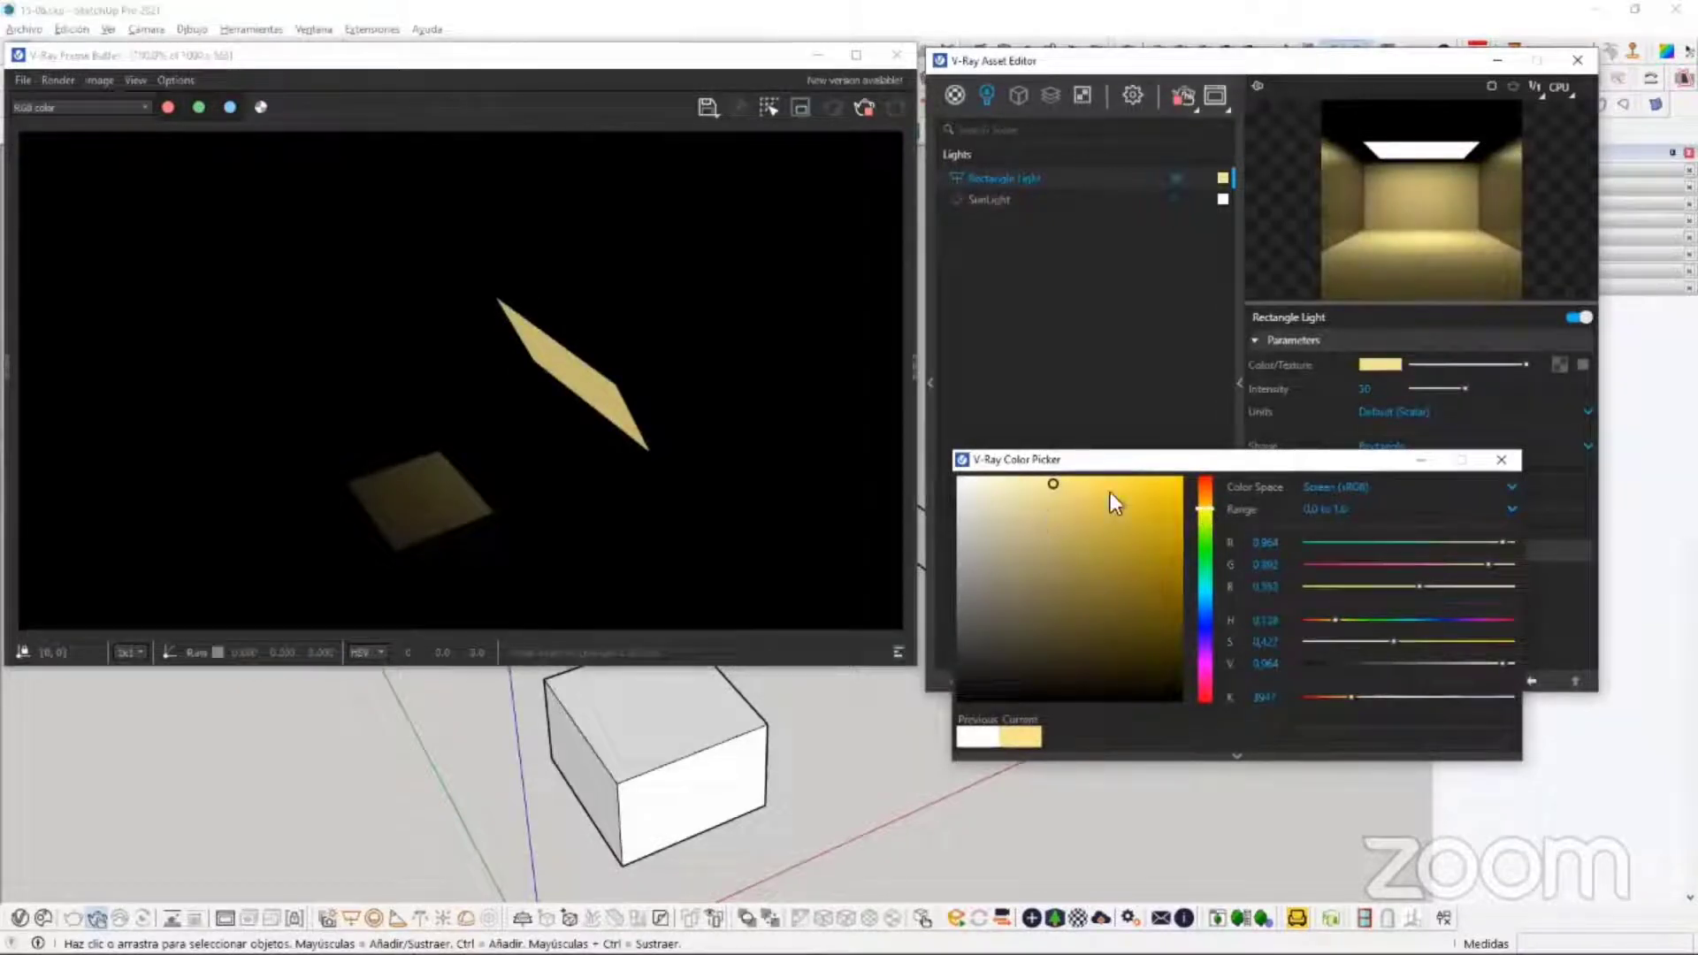
pyautogui.click(1501, 460)
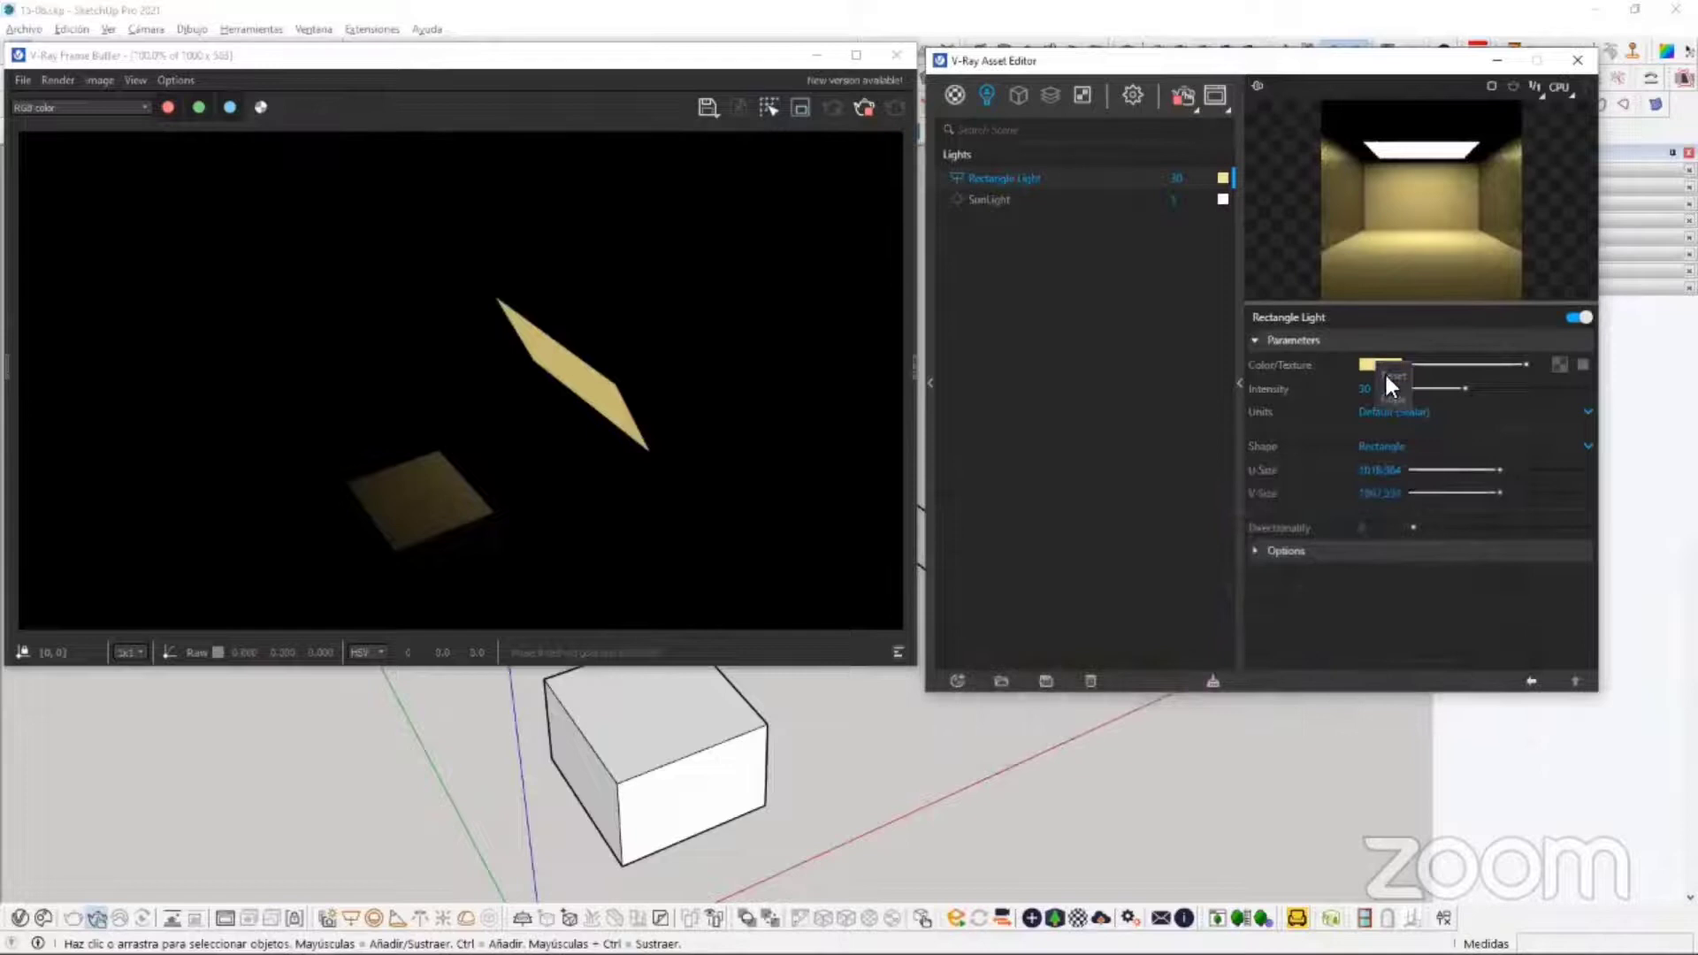
# Step: Reset the rectangle light's colour to white and raise its colour temperature to give a pale bluish tint
pyautogui.click(1384, 369)
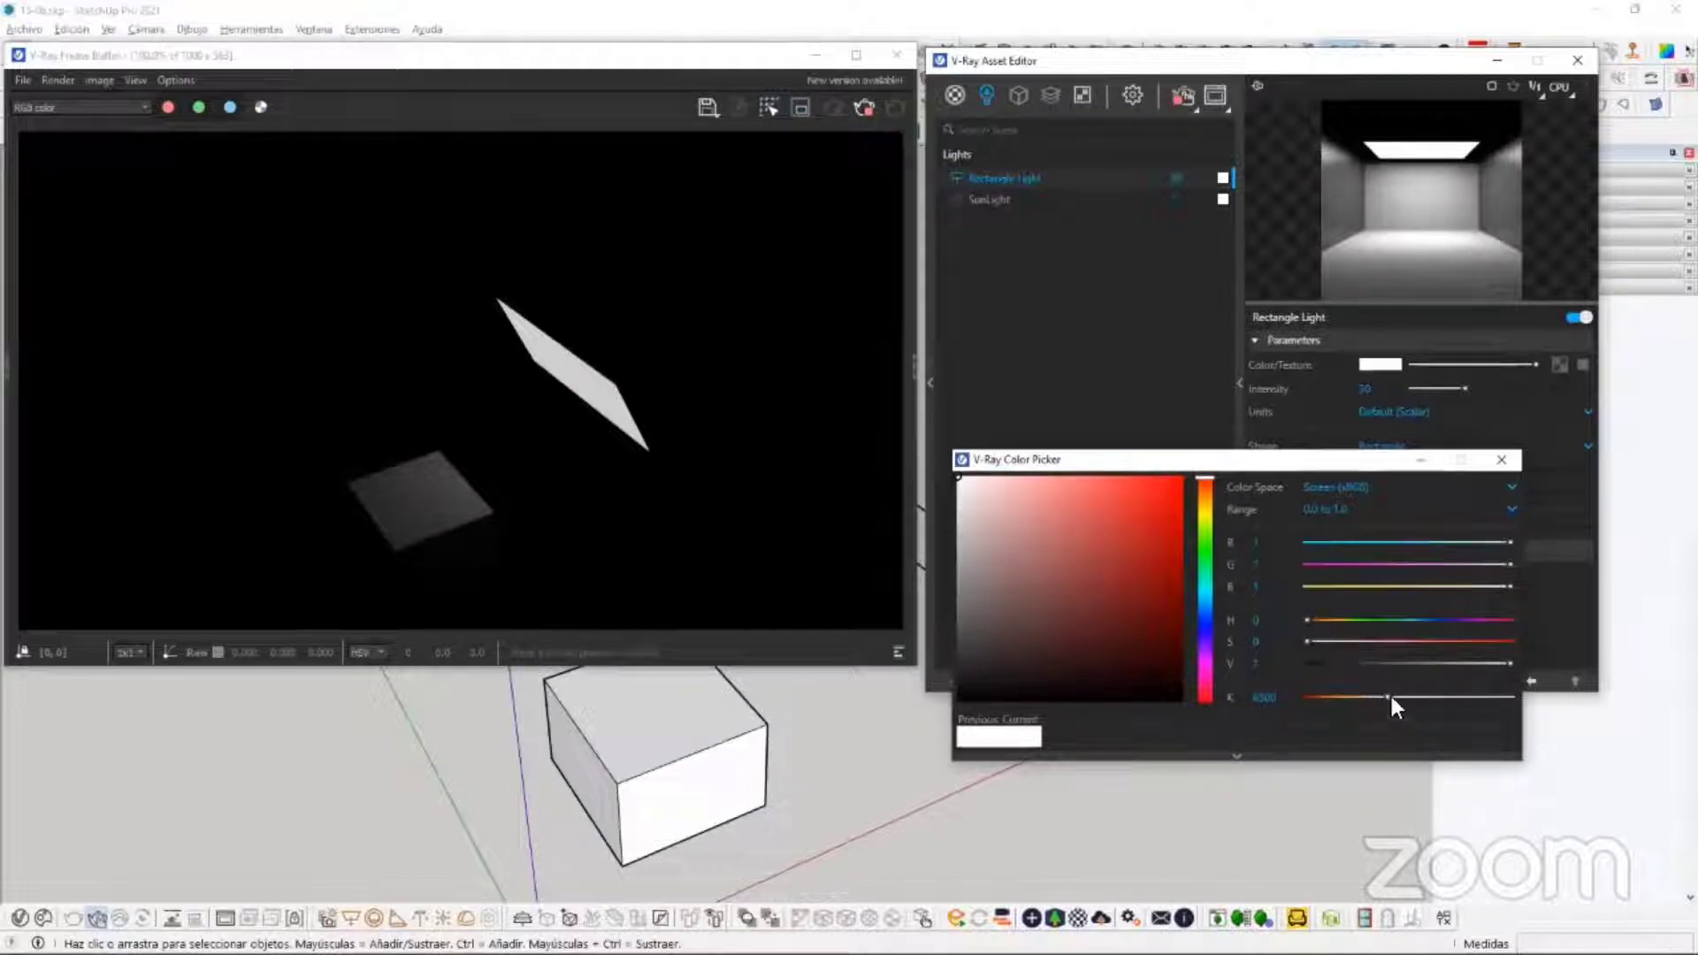
pyautogui.moveTo(1388, 697); pyautogui.dragTo(1437, 702)
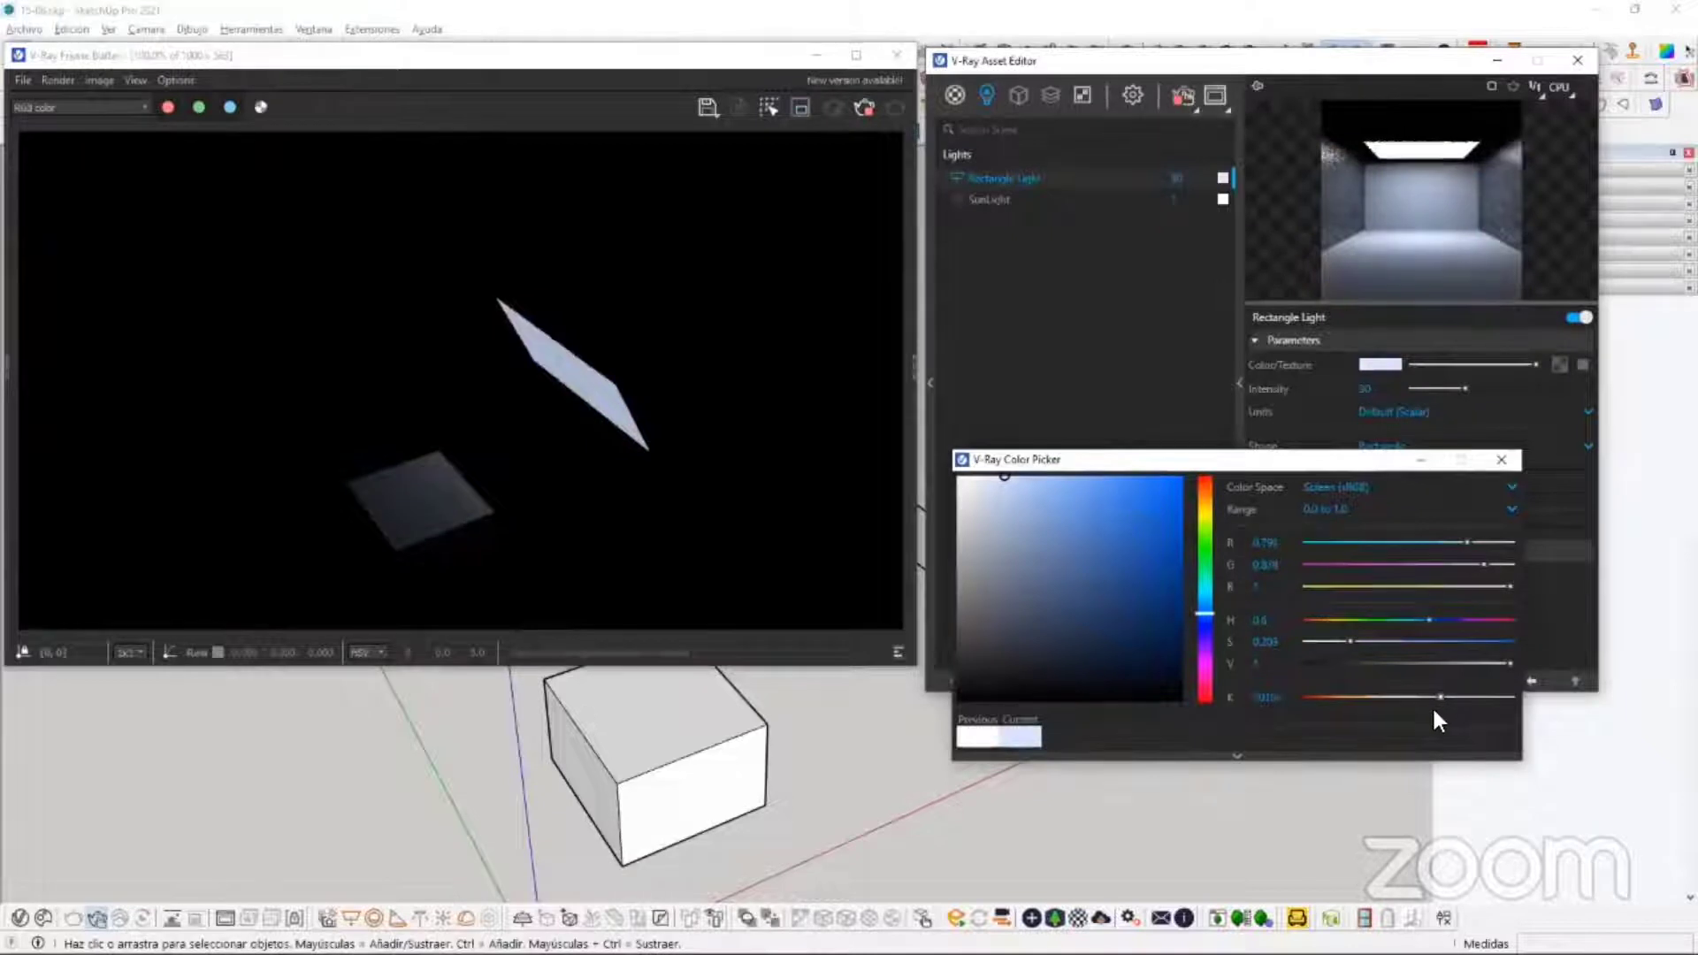
pyautogui.click(1504, 462)
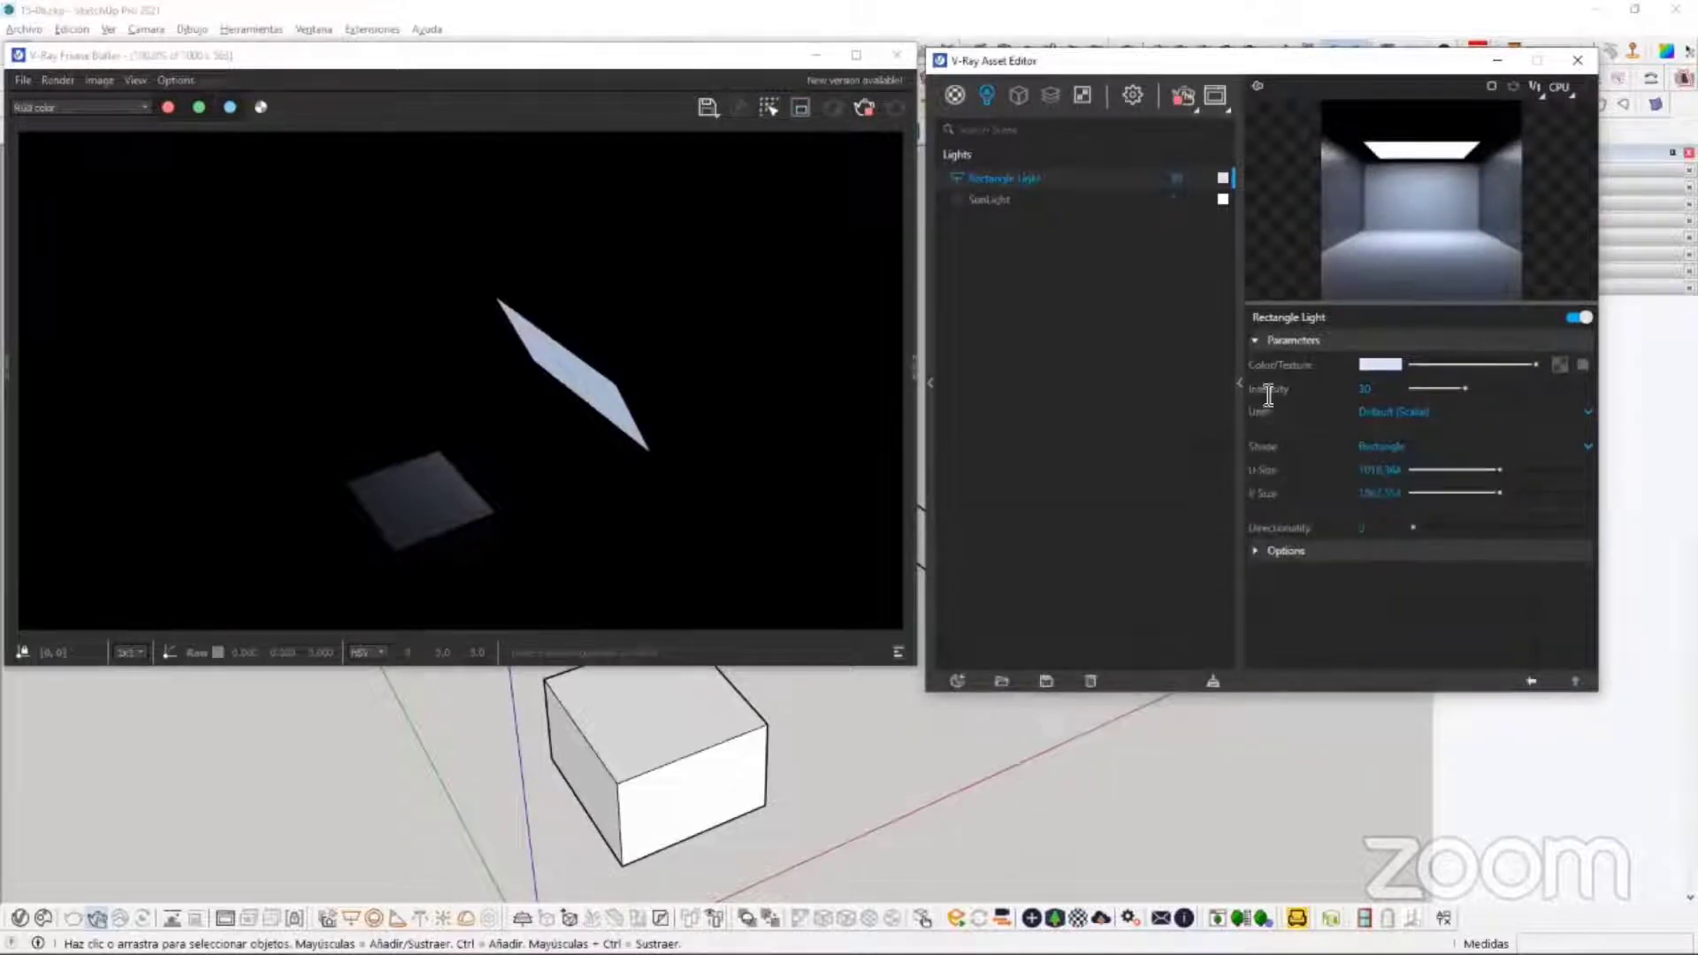
# Step: Set the rectangle light's intensity to 100
pyautogui.doubleClick(1385, 395)
pyautogui.press('BackSpace')
pyautogui.moveTo(1351, 520)
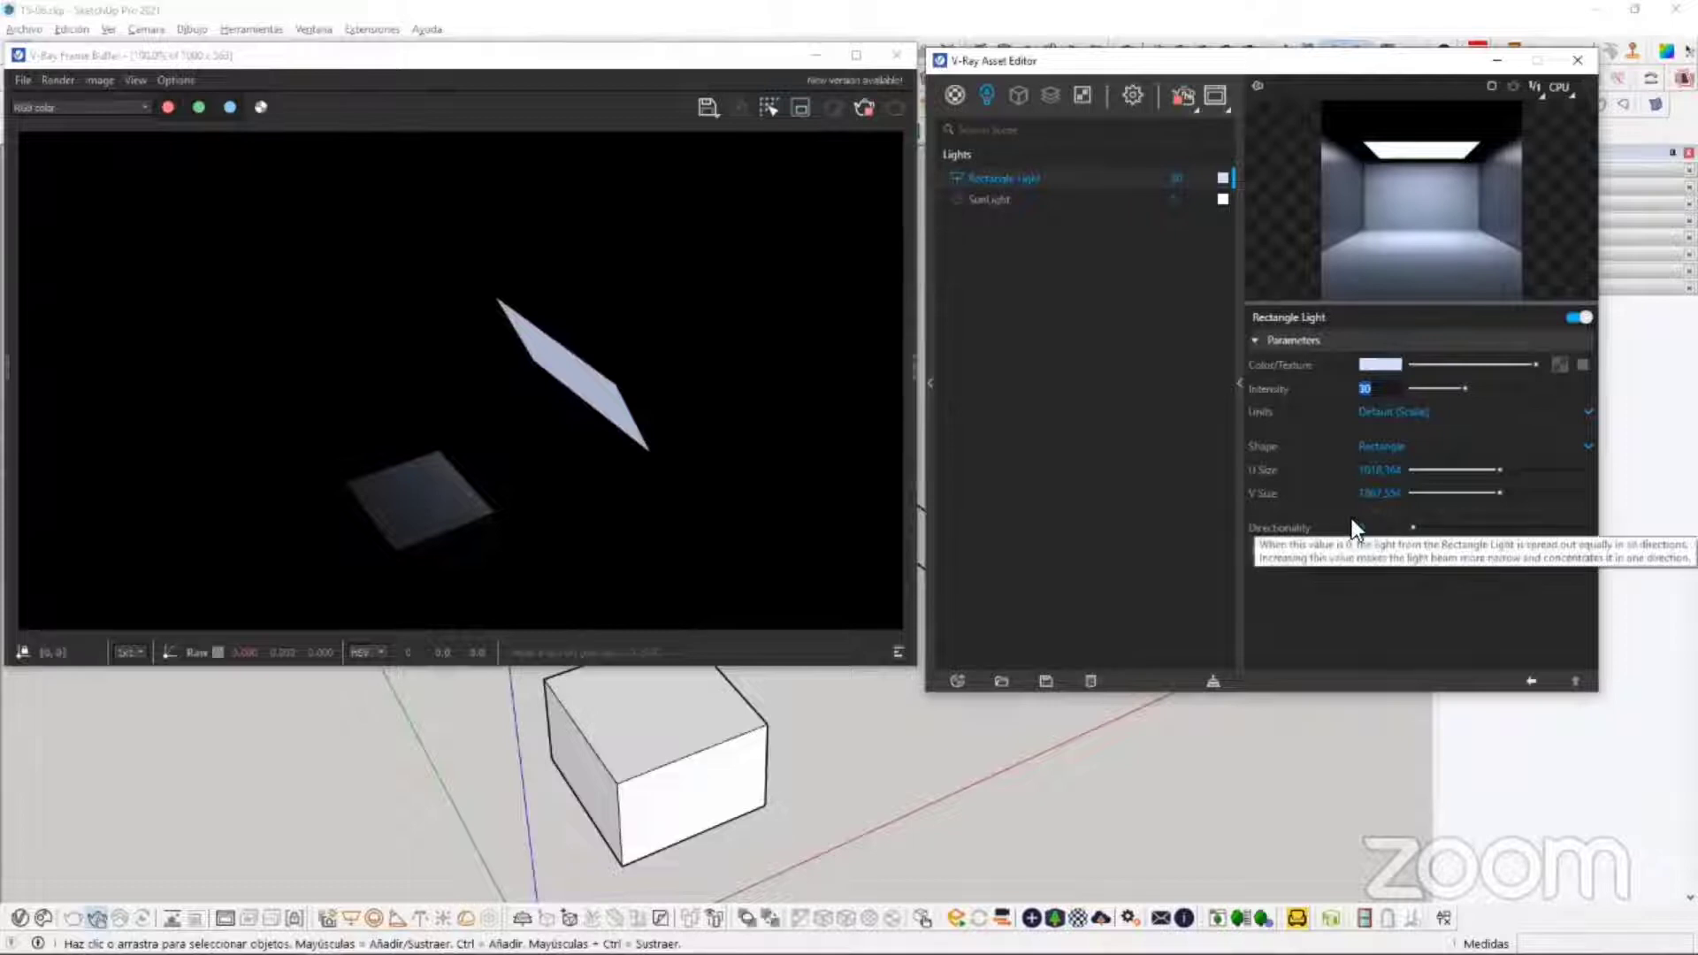
pyautogui.write('100')
pyautogui.press('Return')
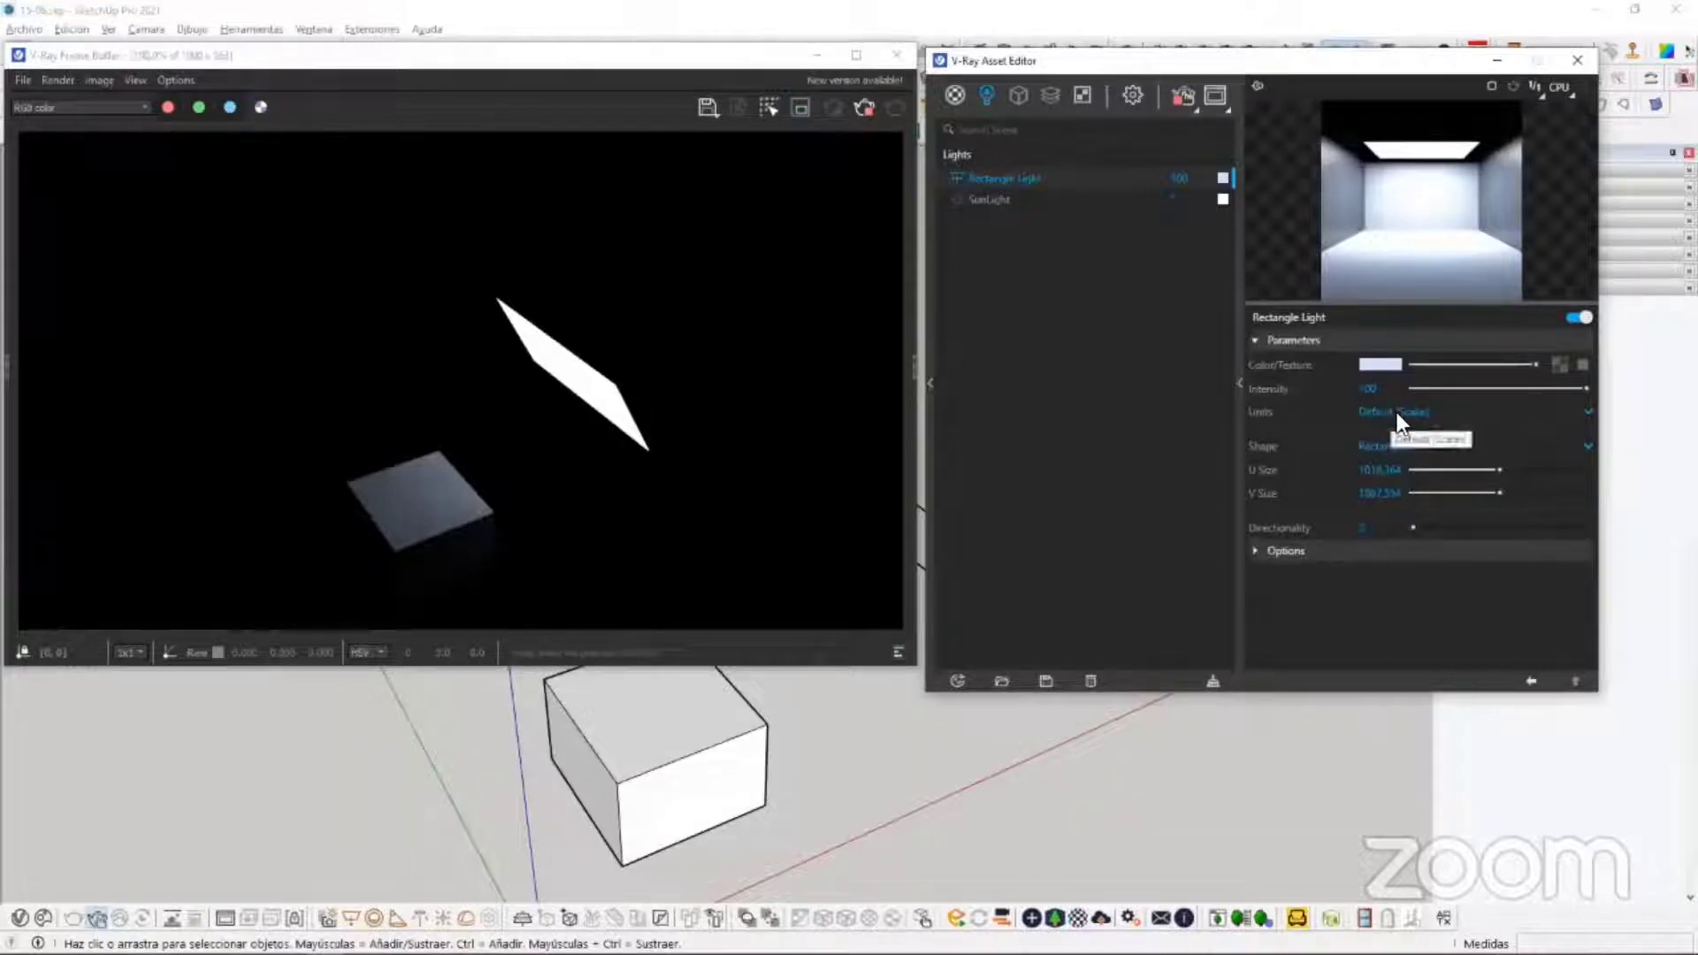
# Step: Switch the rectangle light's units to Radiant power (W) and raise its intensity to 100000
pyautogui.click(1364, 412)
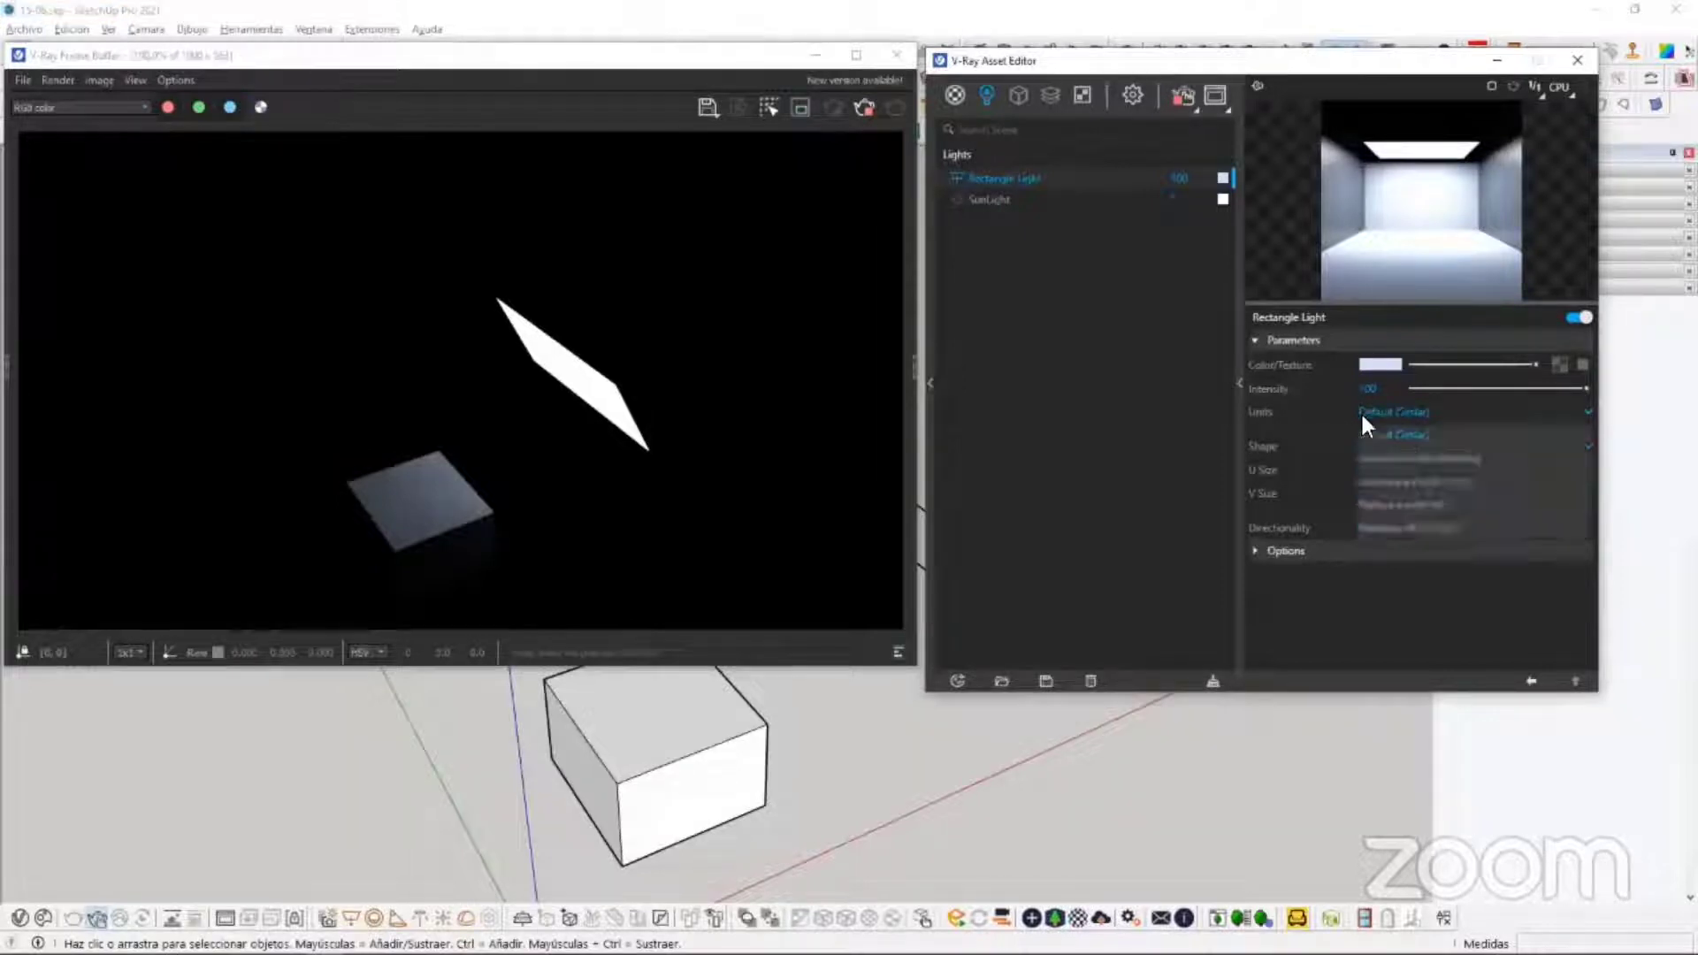
pyautogui.click(1406, 405)
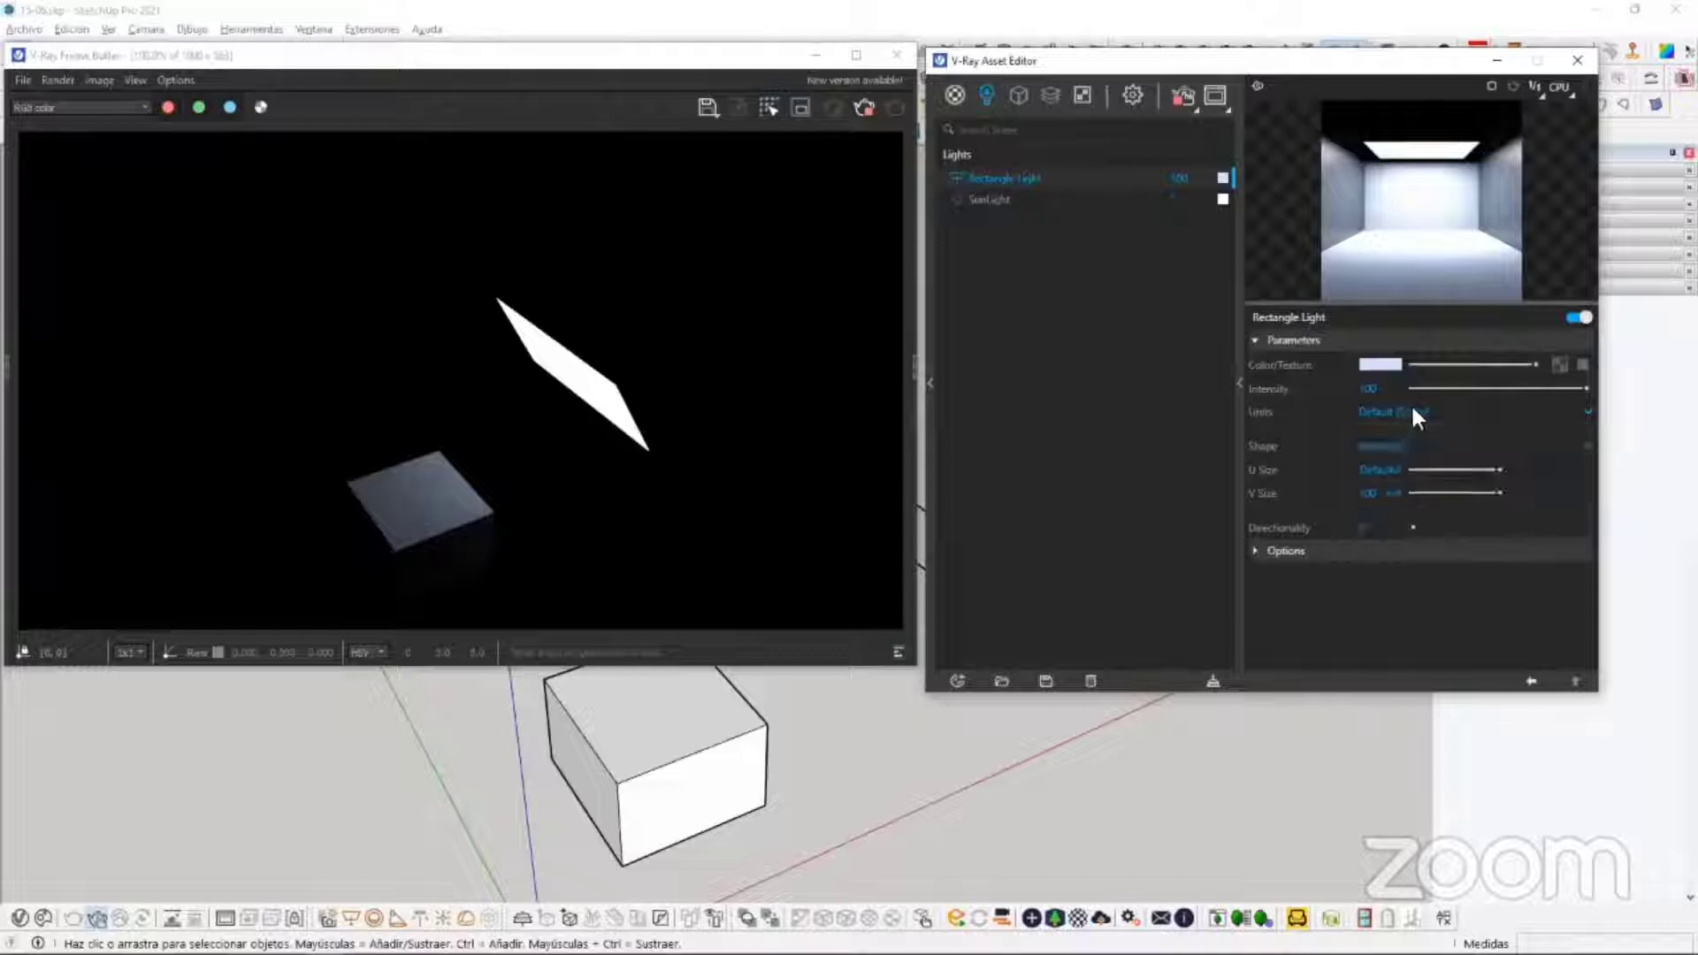
pyautogui.click(1413, 412)
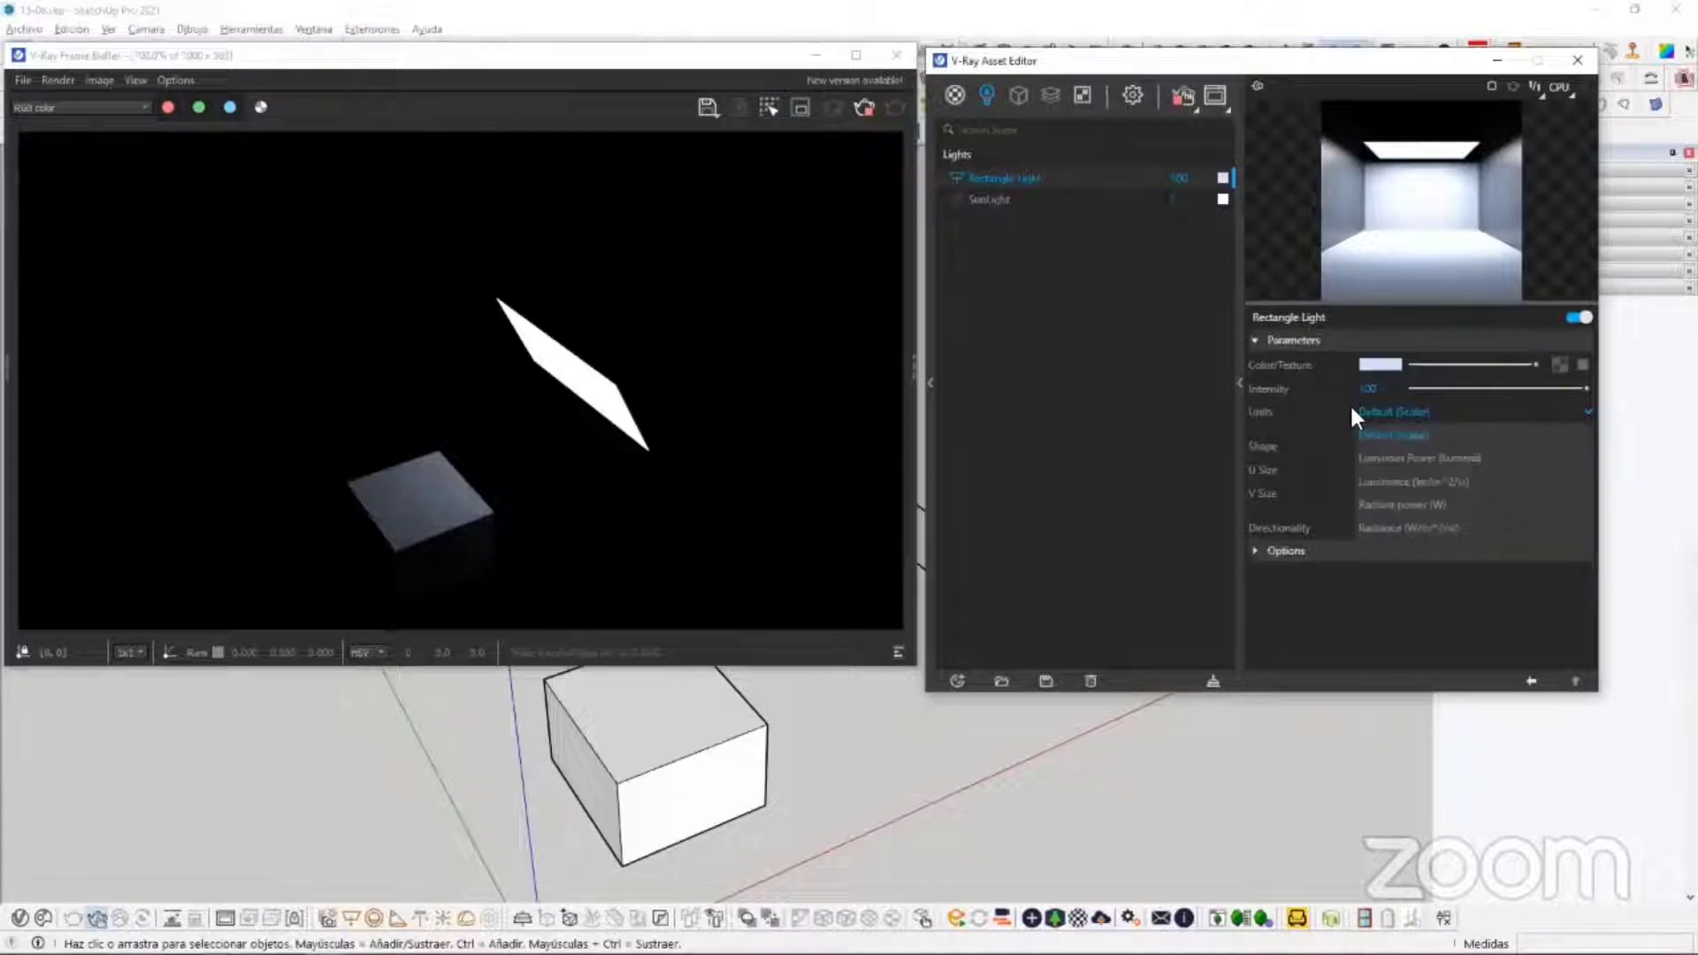
pyautogui.click(1394, 413)
pyautogui.click(1394, 409)
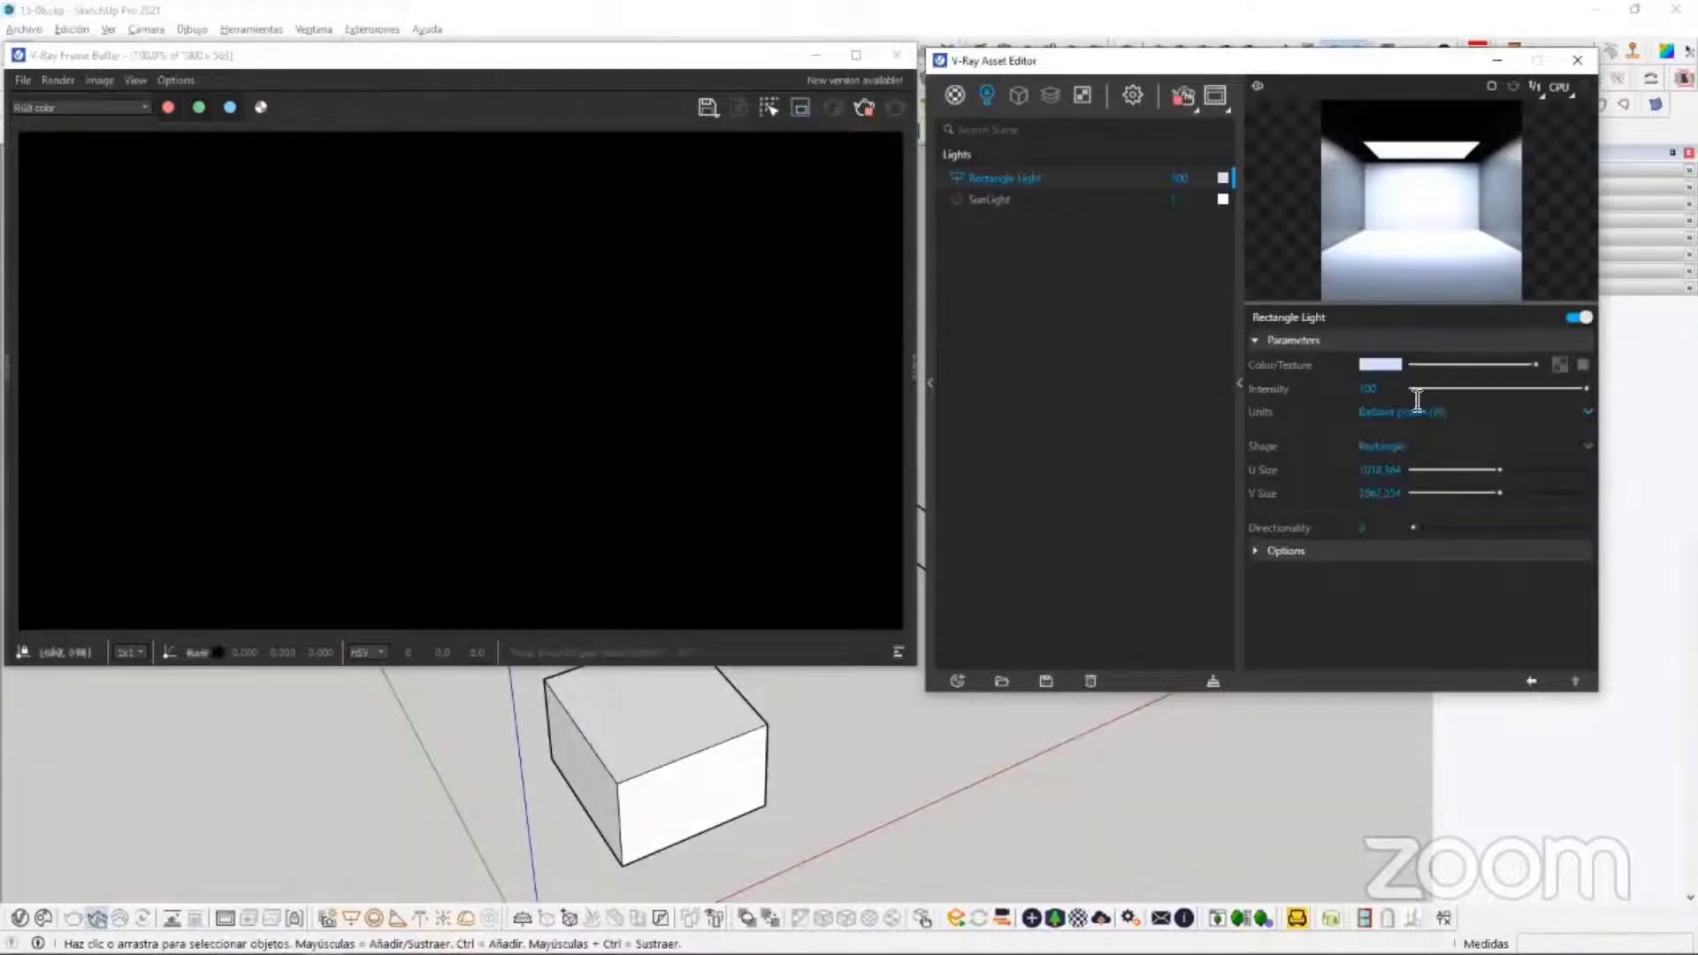
pyautogui.write('00')
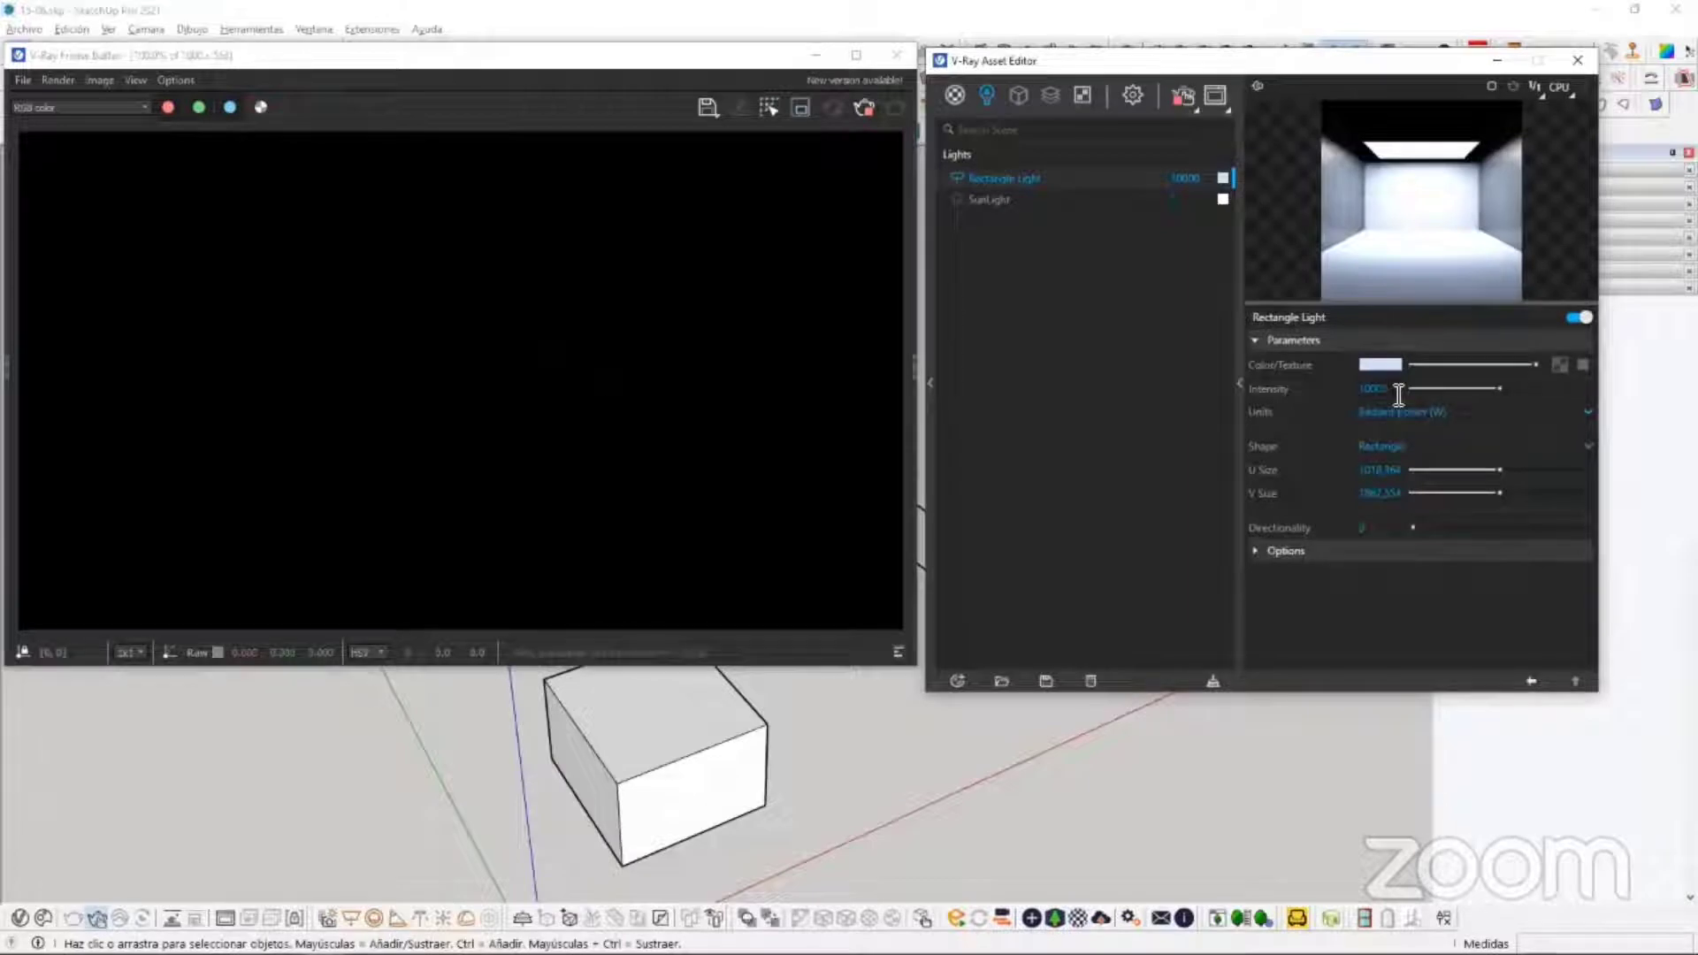
pyautogui.write('0')
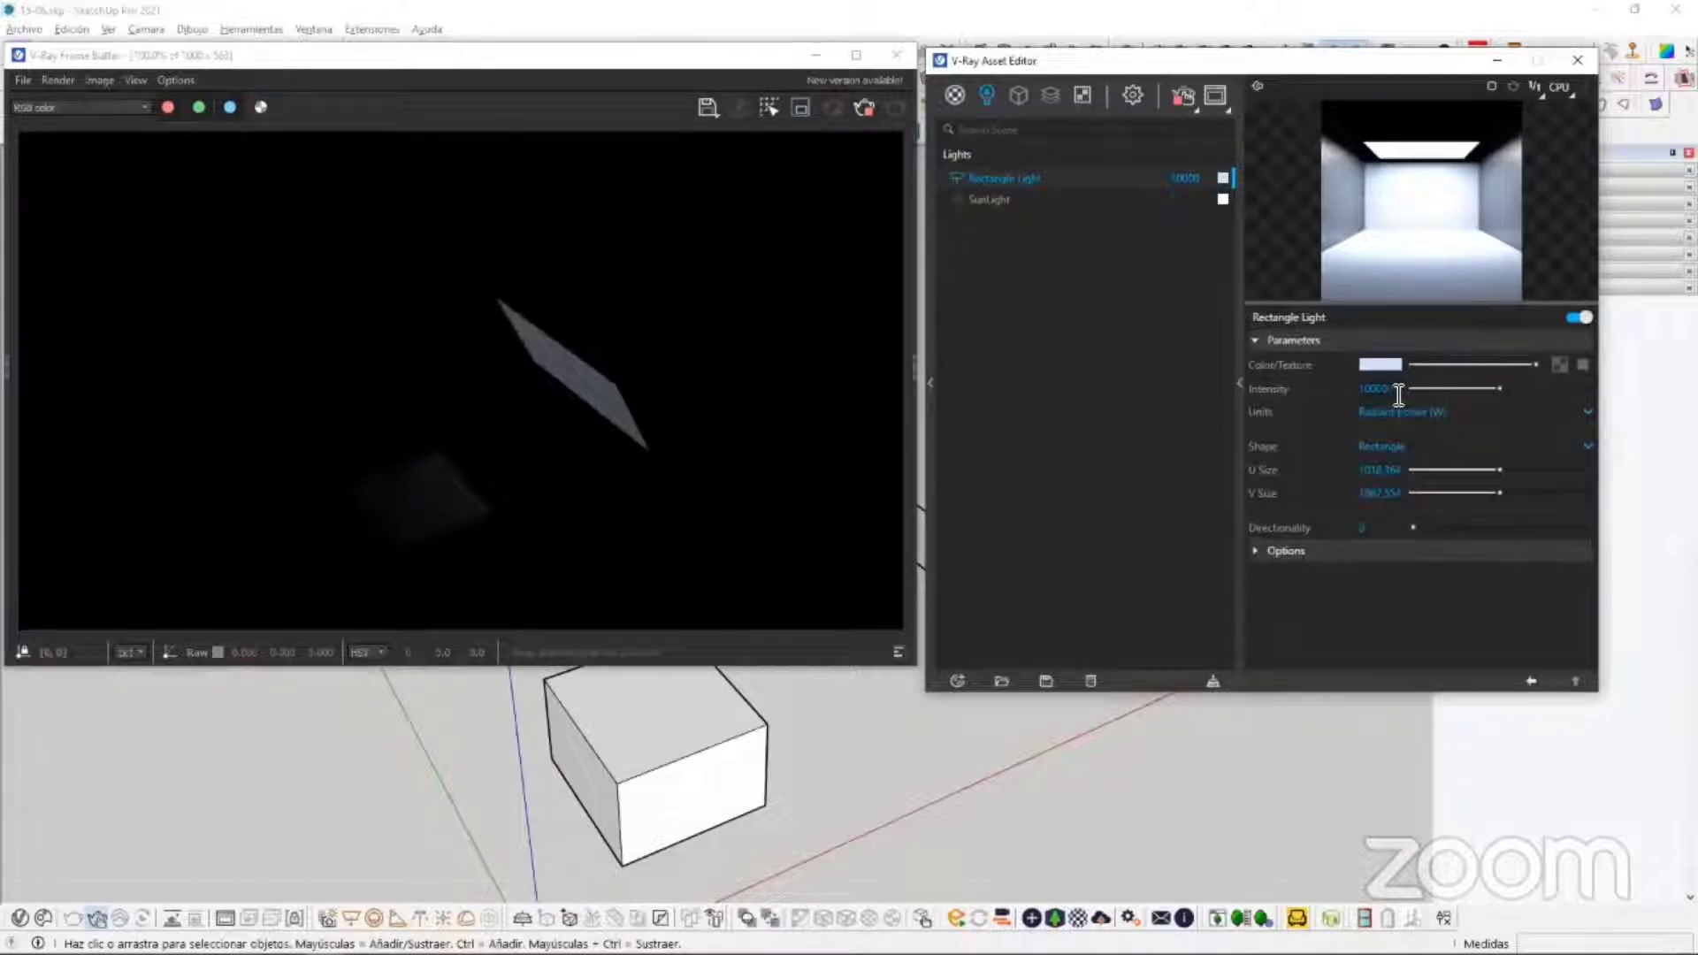
# Step: Restore the rectangle light's intensity to 100 and its units to Default (Scalar)
pyautogui.moveTo(1395, 389); pyautogui.dragTo(1385, 391)
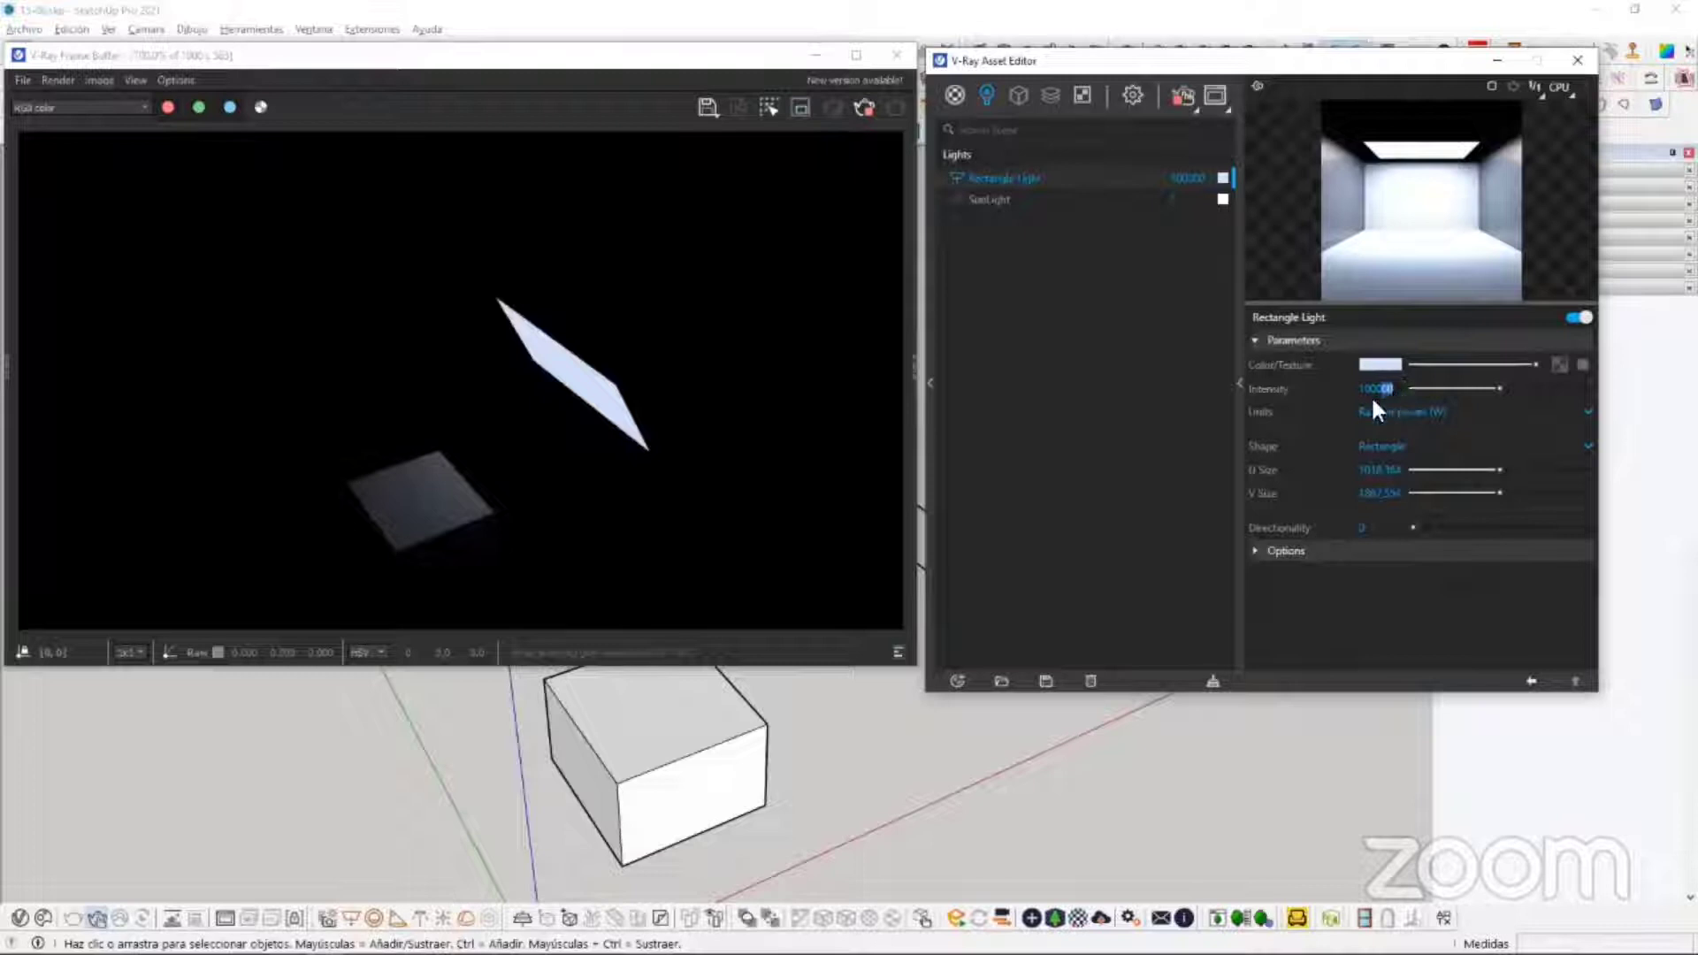
pyautogui.press('BackSpace')
pyautogui.click(1394, 415)
pyautogui.click(1398, 433)
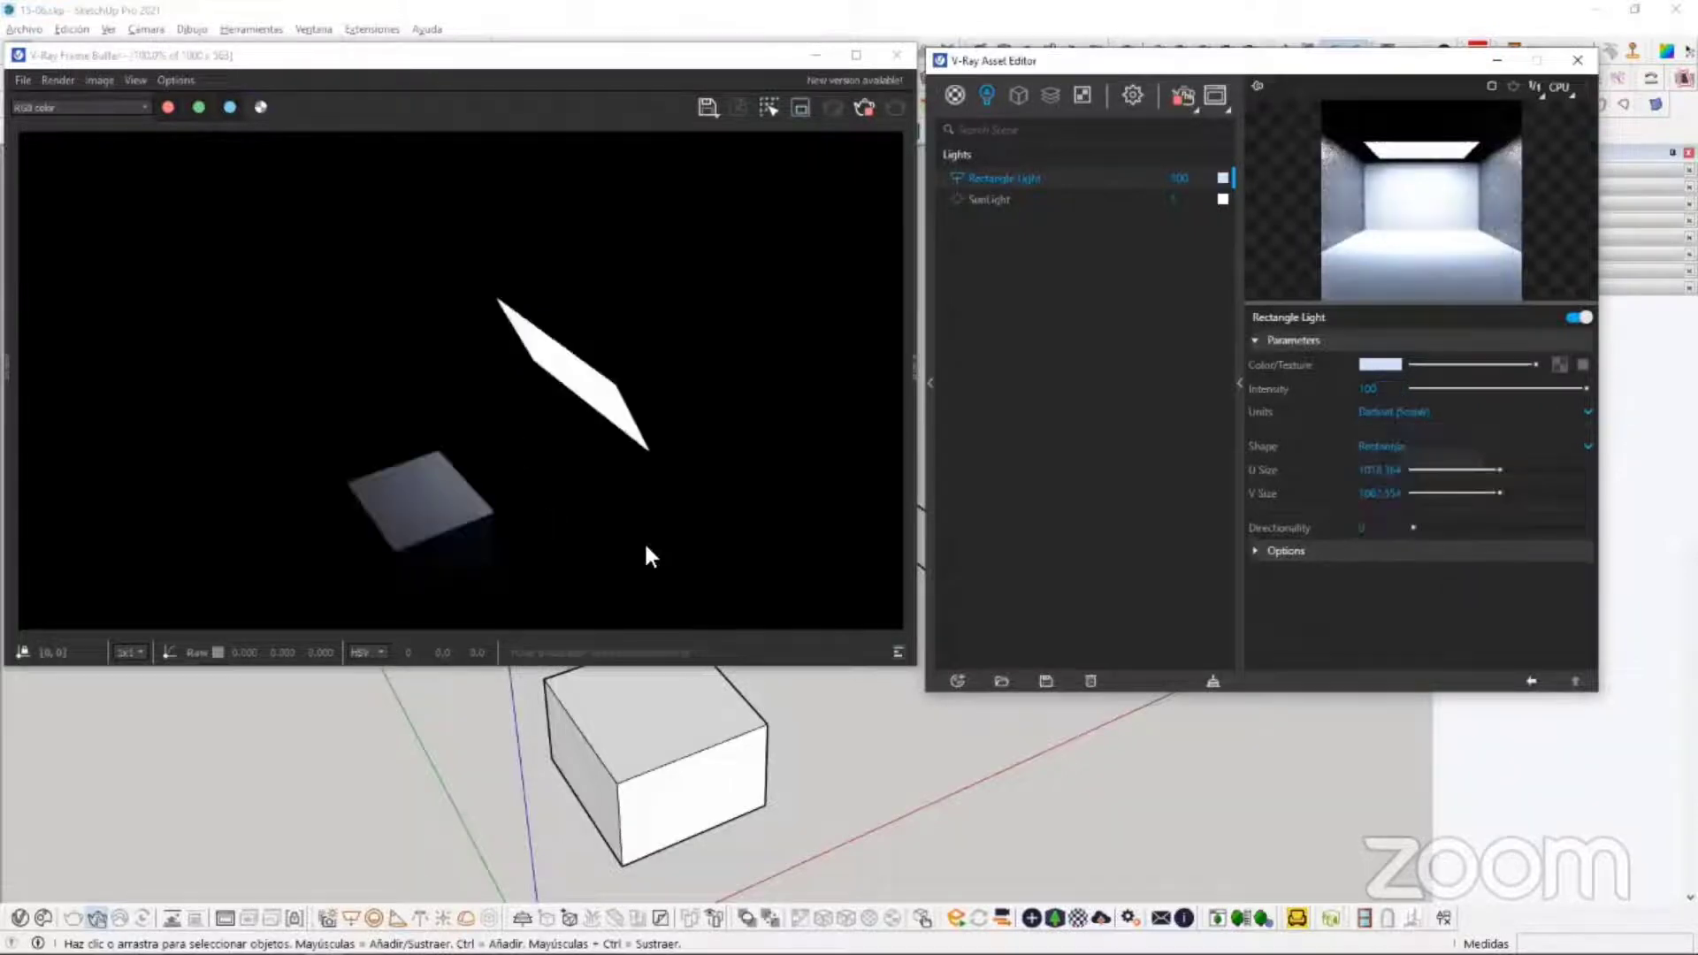
# Step: Try the Disc shape for the light, check it in the render, and return the shape to Rectangle
pyautogui.moveTo(694, 801)
pyautogui.mouseDown(button='middle')
pyautogui.moveTo(841, 777)
pyautogui.moveTo(815, 757)
pyautogui.mouseUp(button='middle')
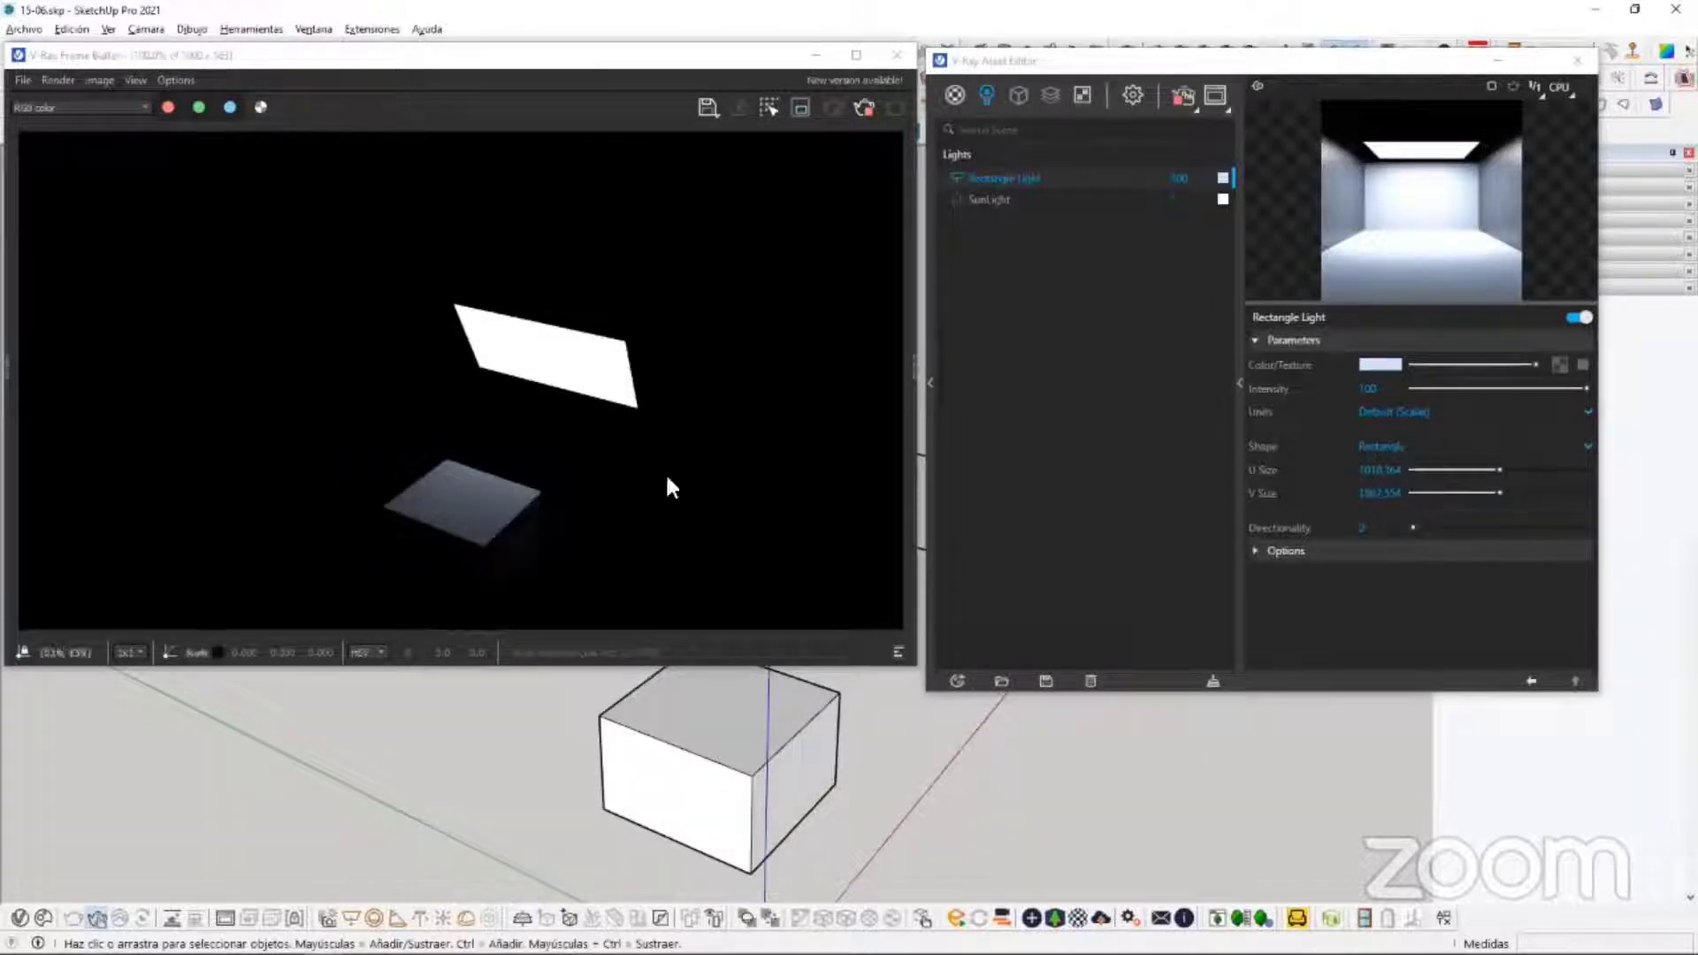
pyautogui.click(1395, 447)
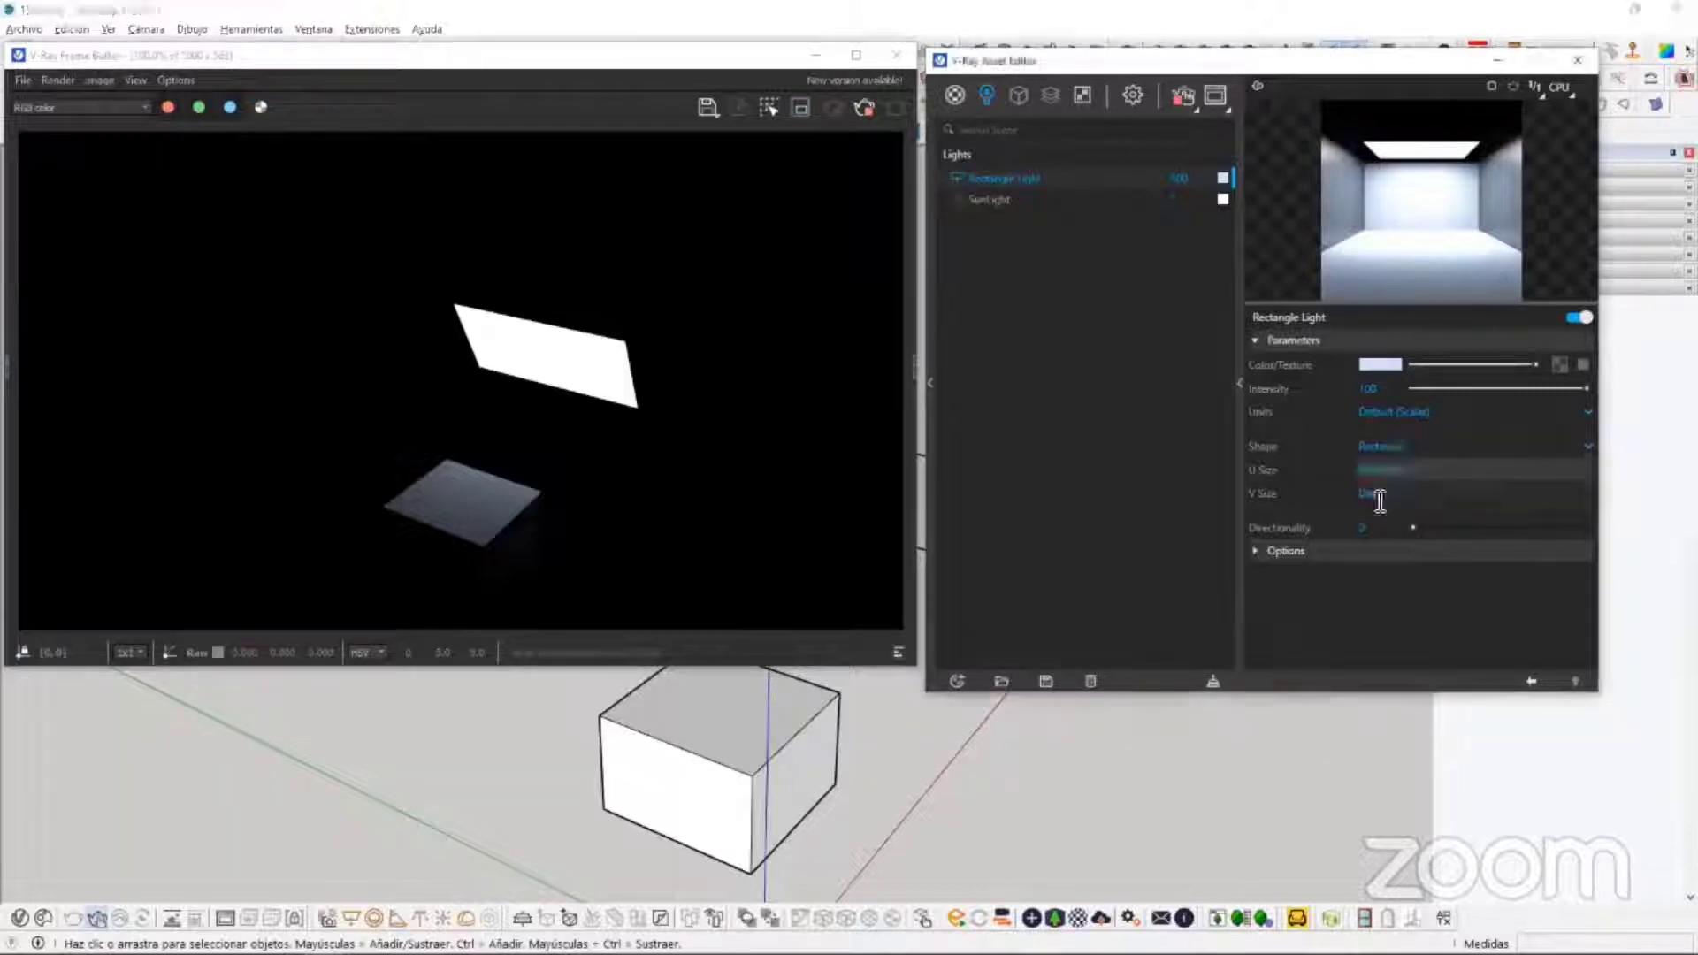
pyautogui.moveTo(836, 806)
pyautogui.mouseDown(button='middle')
pyautogui.moveTo(604, 812)
pyautogui.moveTo(784, 922)
pyautogui.moveTo(740, 853)
pyautogui.mouseUp(button='middle')
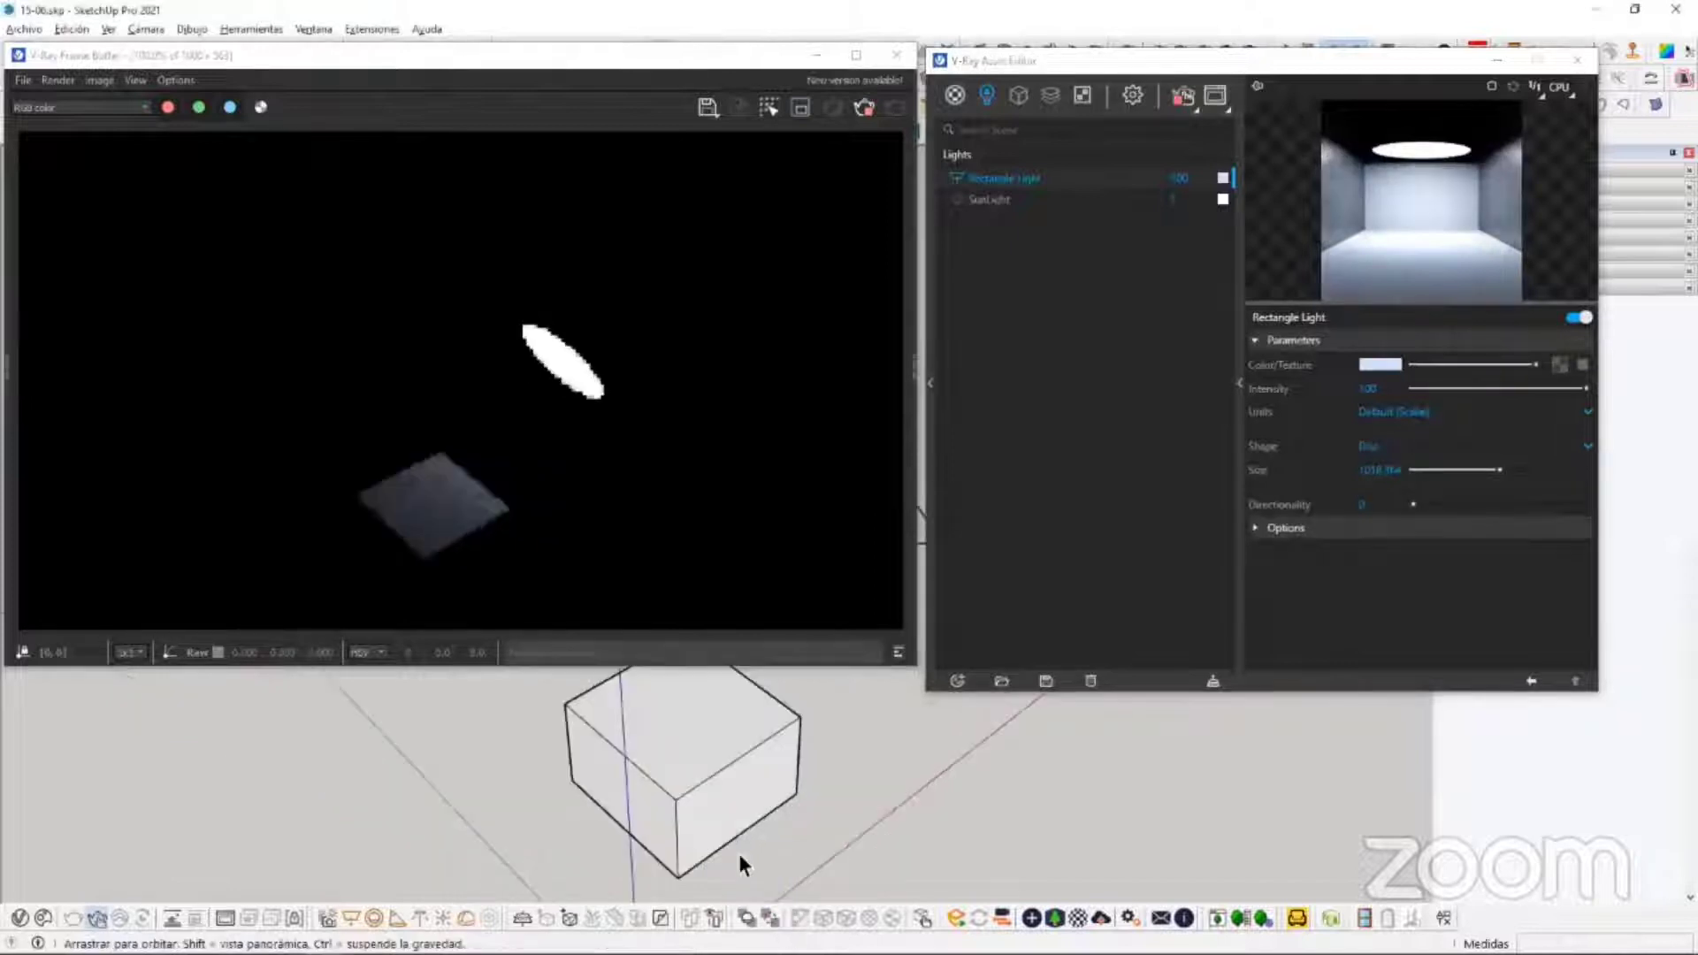
pyautogui.click(1382, 446)
pyautogui.click(1398, 467)
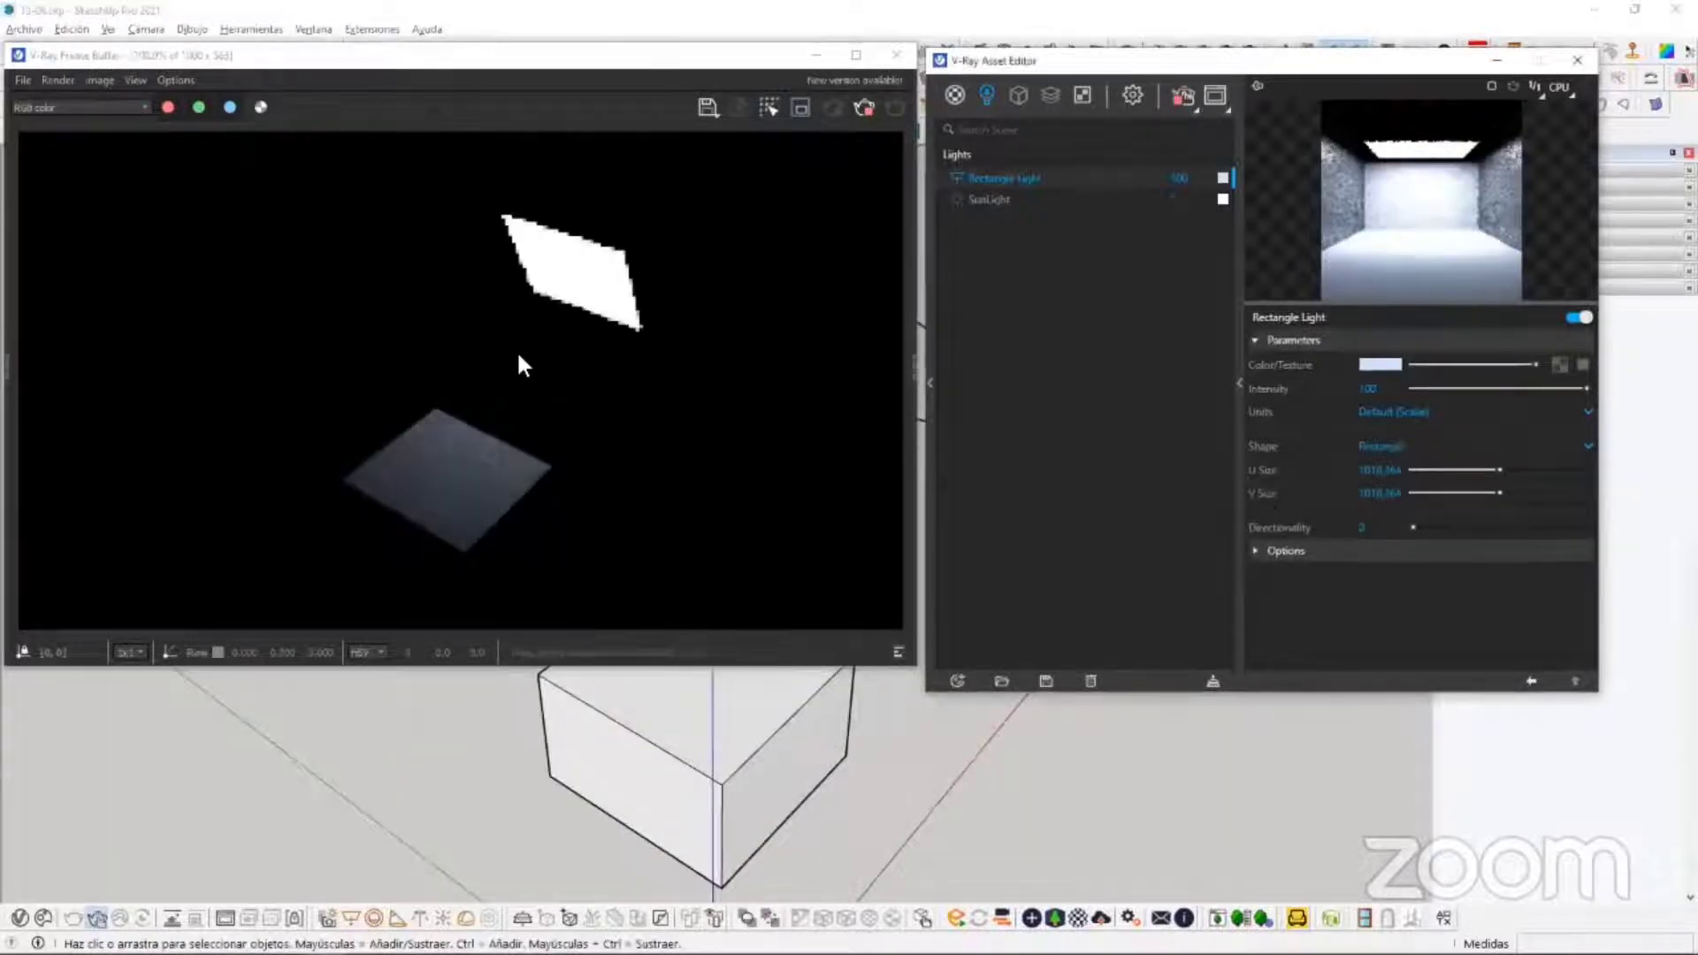
pyautogui.moveTo(801, 680); pyautogui.dragTo(858, 635, button='middle')
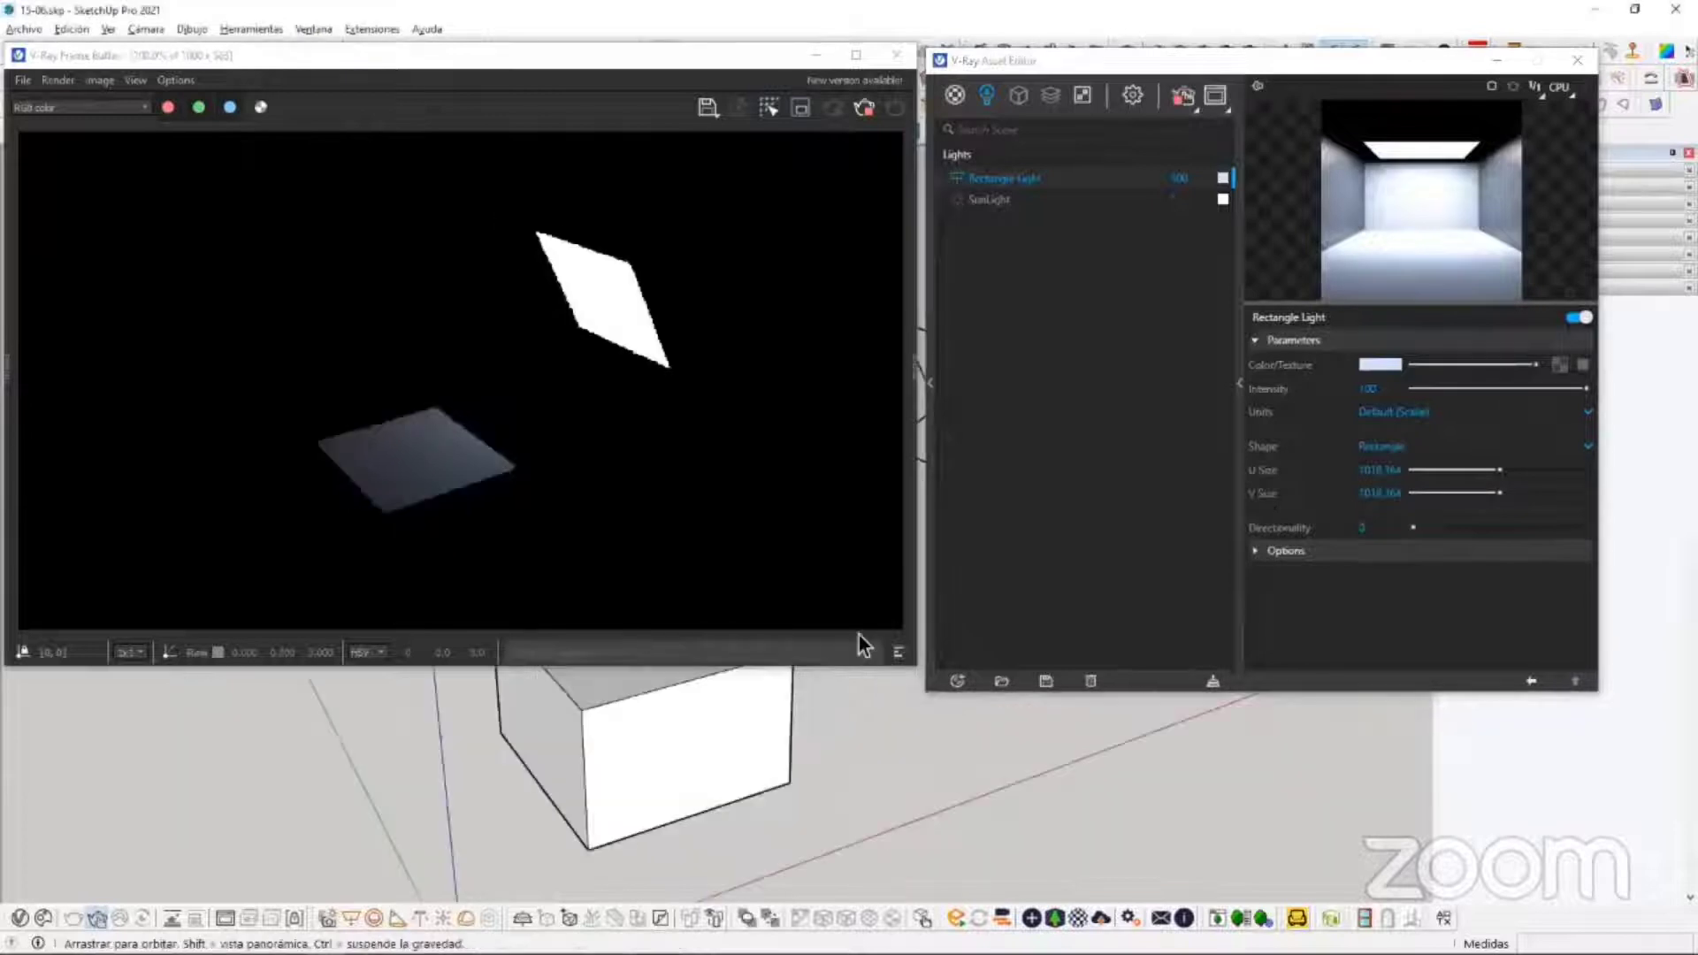
# Step: Resize the rectangle light to a U Size of about 937 and a V Size of about 1603
pyautogui.moveTo(1498, 469); pyautogui.dragTo(1442, 470)
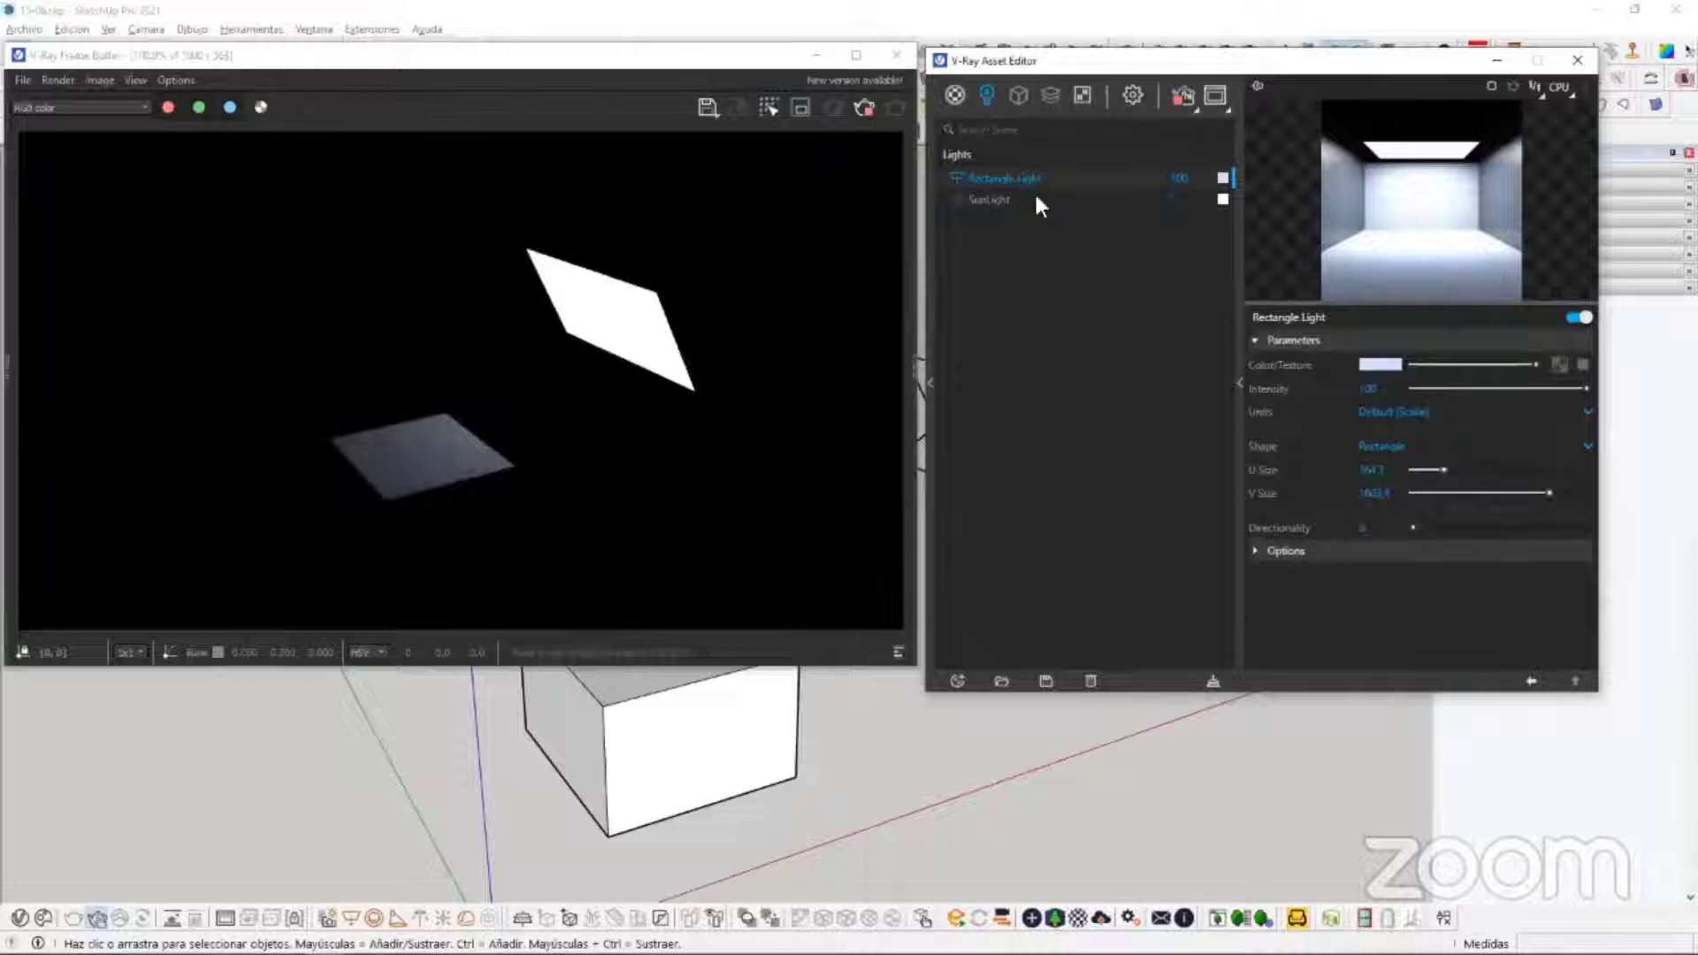
pyautogui.moveTo(741, 757)
pyautogui.mouseDown(button='middle')
pyautogui.moveTo(950, 695)
pyautogui.moveTo(955, 588)
pyautogui.moveTo(854, 745)
pyautogui.moveTo(645, 664)
pyautogui.moveTo(690, 779)
pyautogui.mouseUp(button='middle')
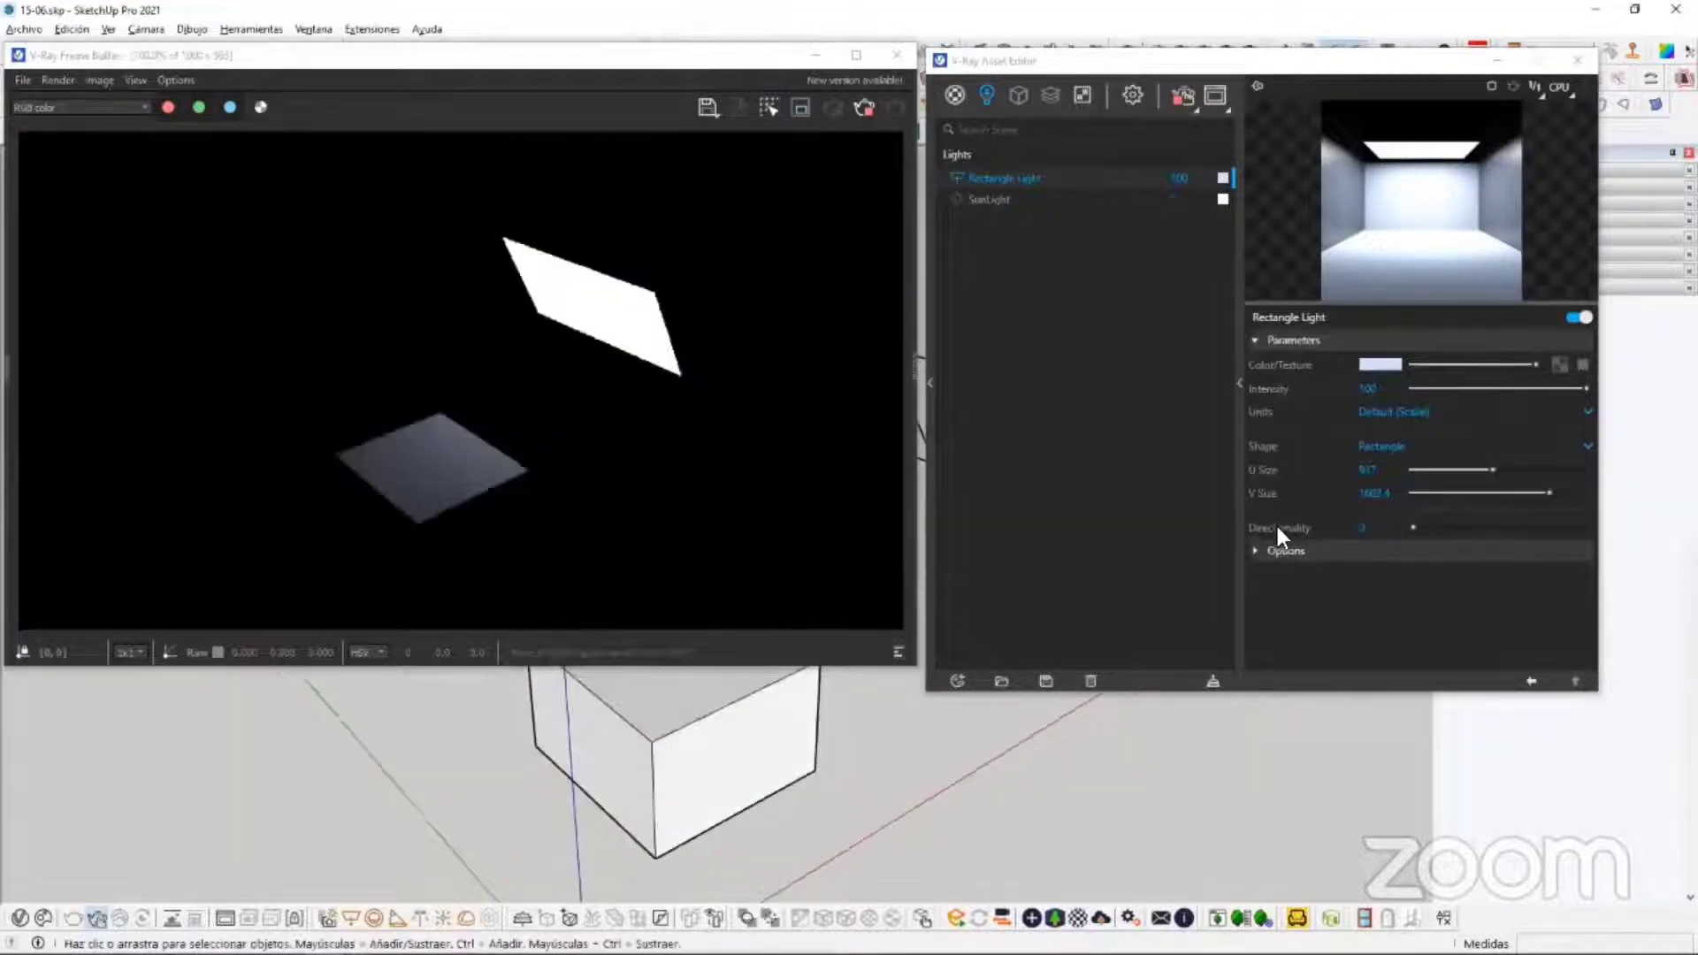
# Step: Try the Invisible option on the rectangle light, check the render, and turn the option off again
pyautogui.click(1287, 550)
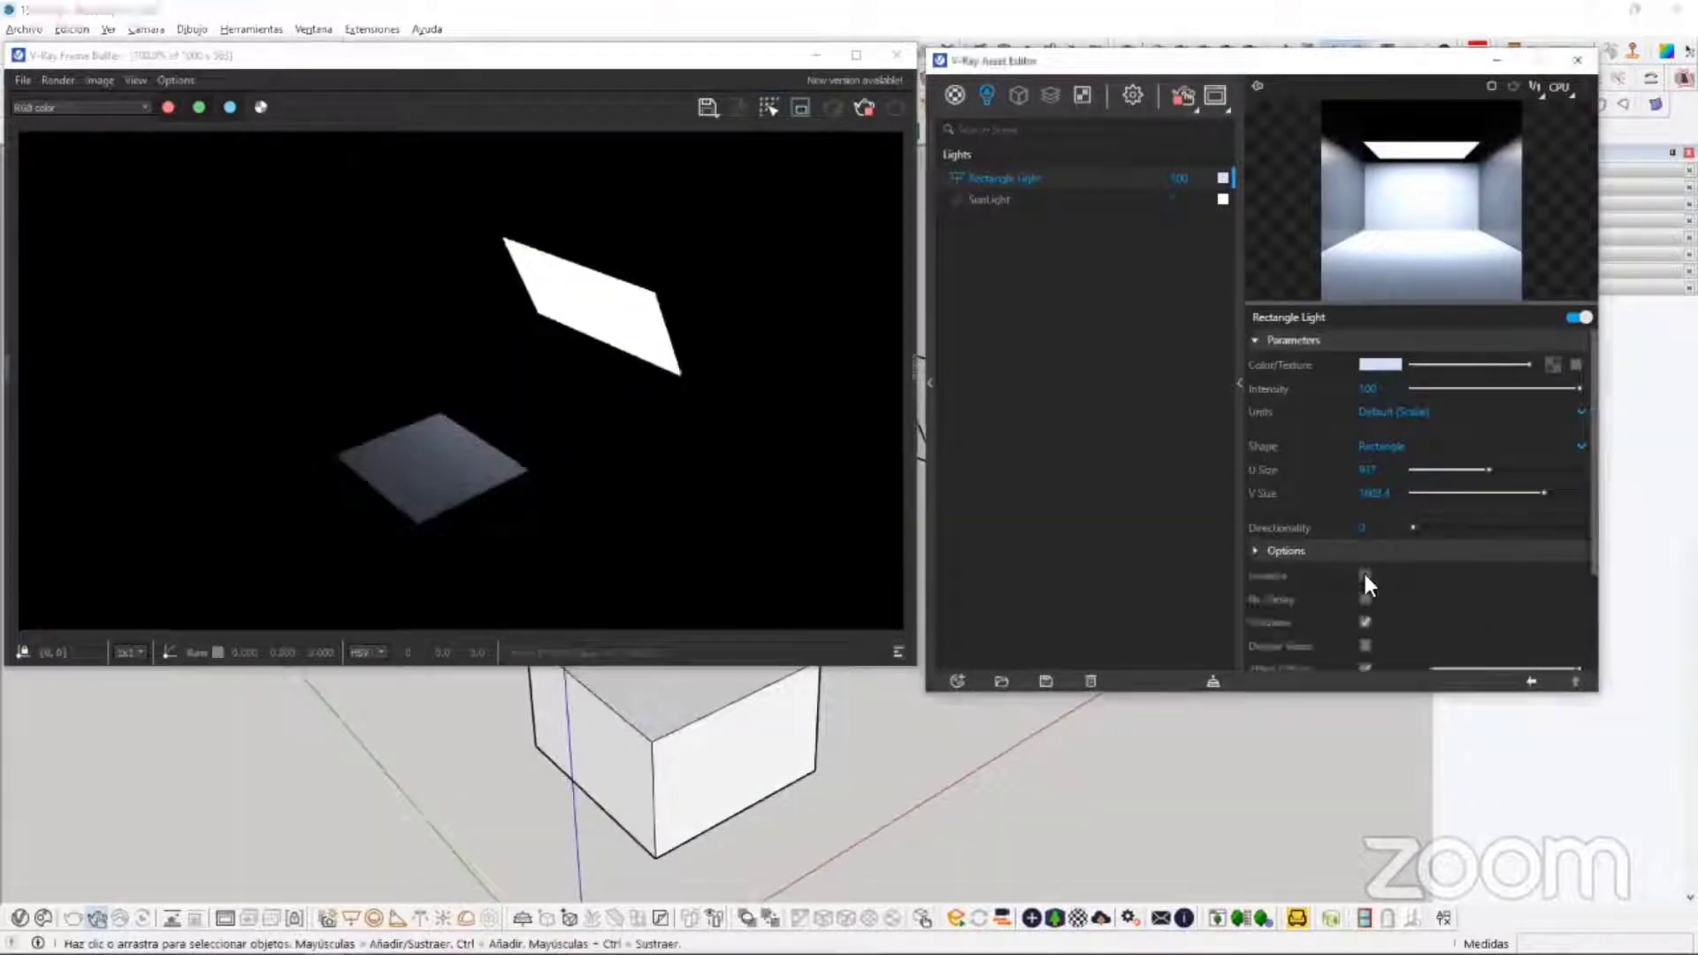
pyautogui.click(1366, 576)
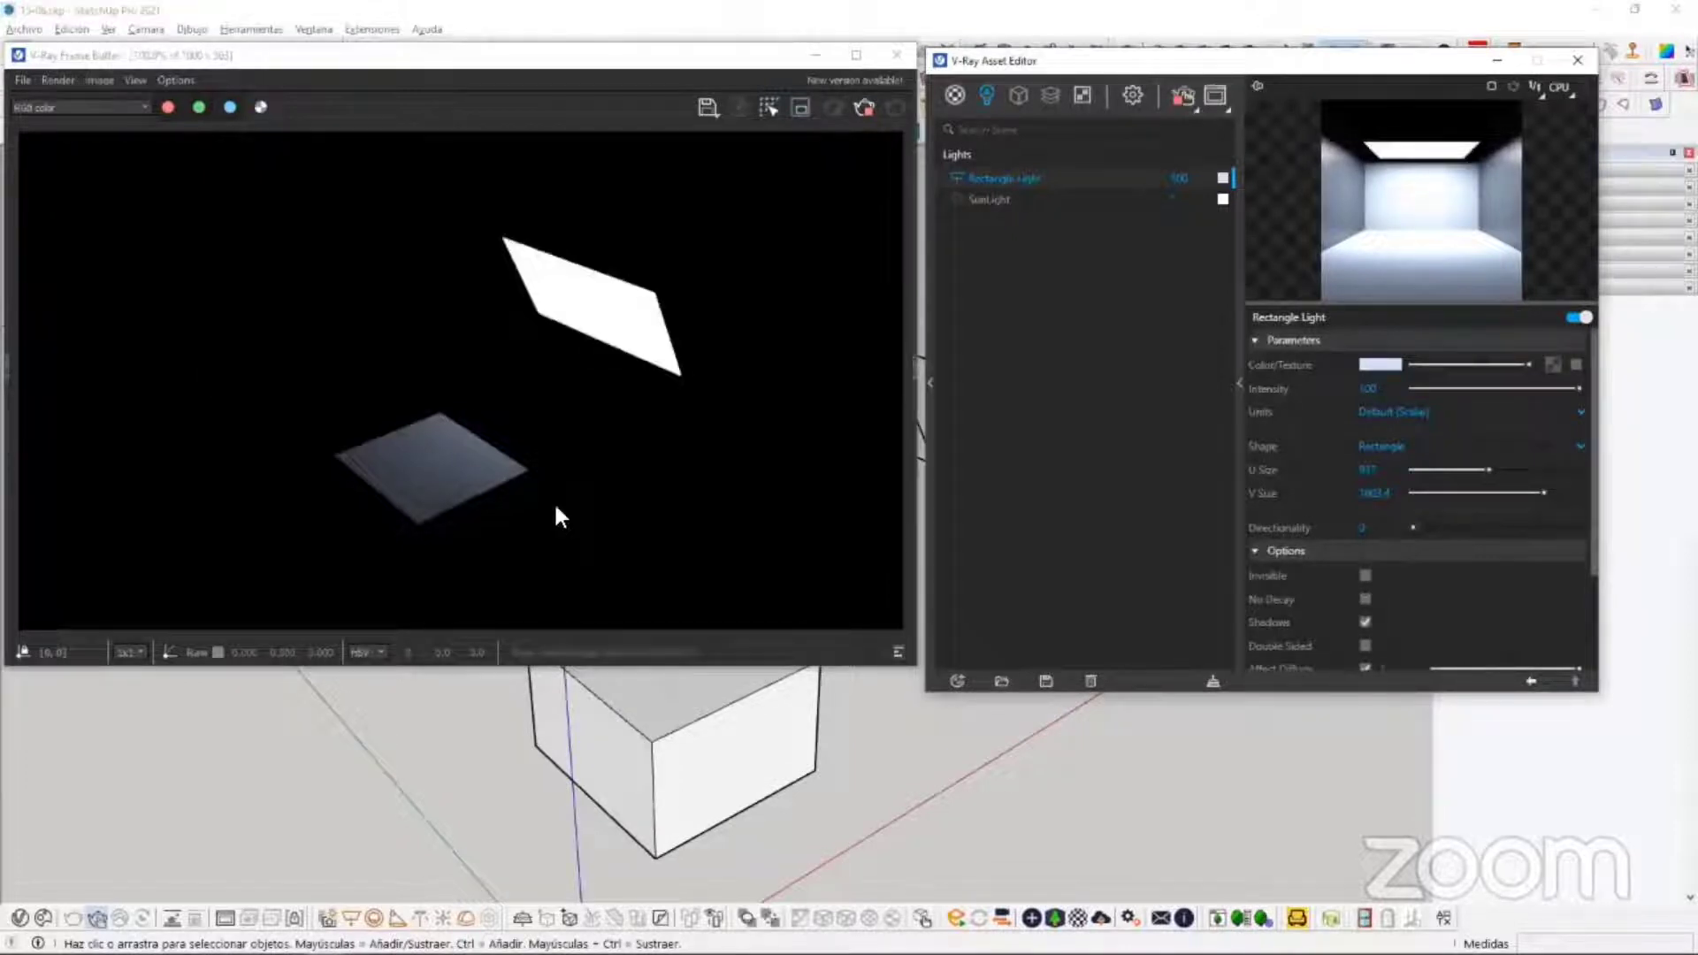
pyautogui.moveTo(748, 709)
pyautogui.mouseDown(button='middle')
pyautogui.moveTo(879, 687)
pyautogui.moveTo(930, 646)
pyautogui.moveTo(700, 699)
pyautogui.mouseUp(button='middle')
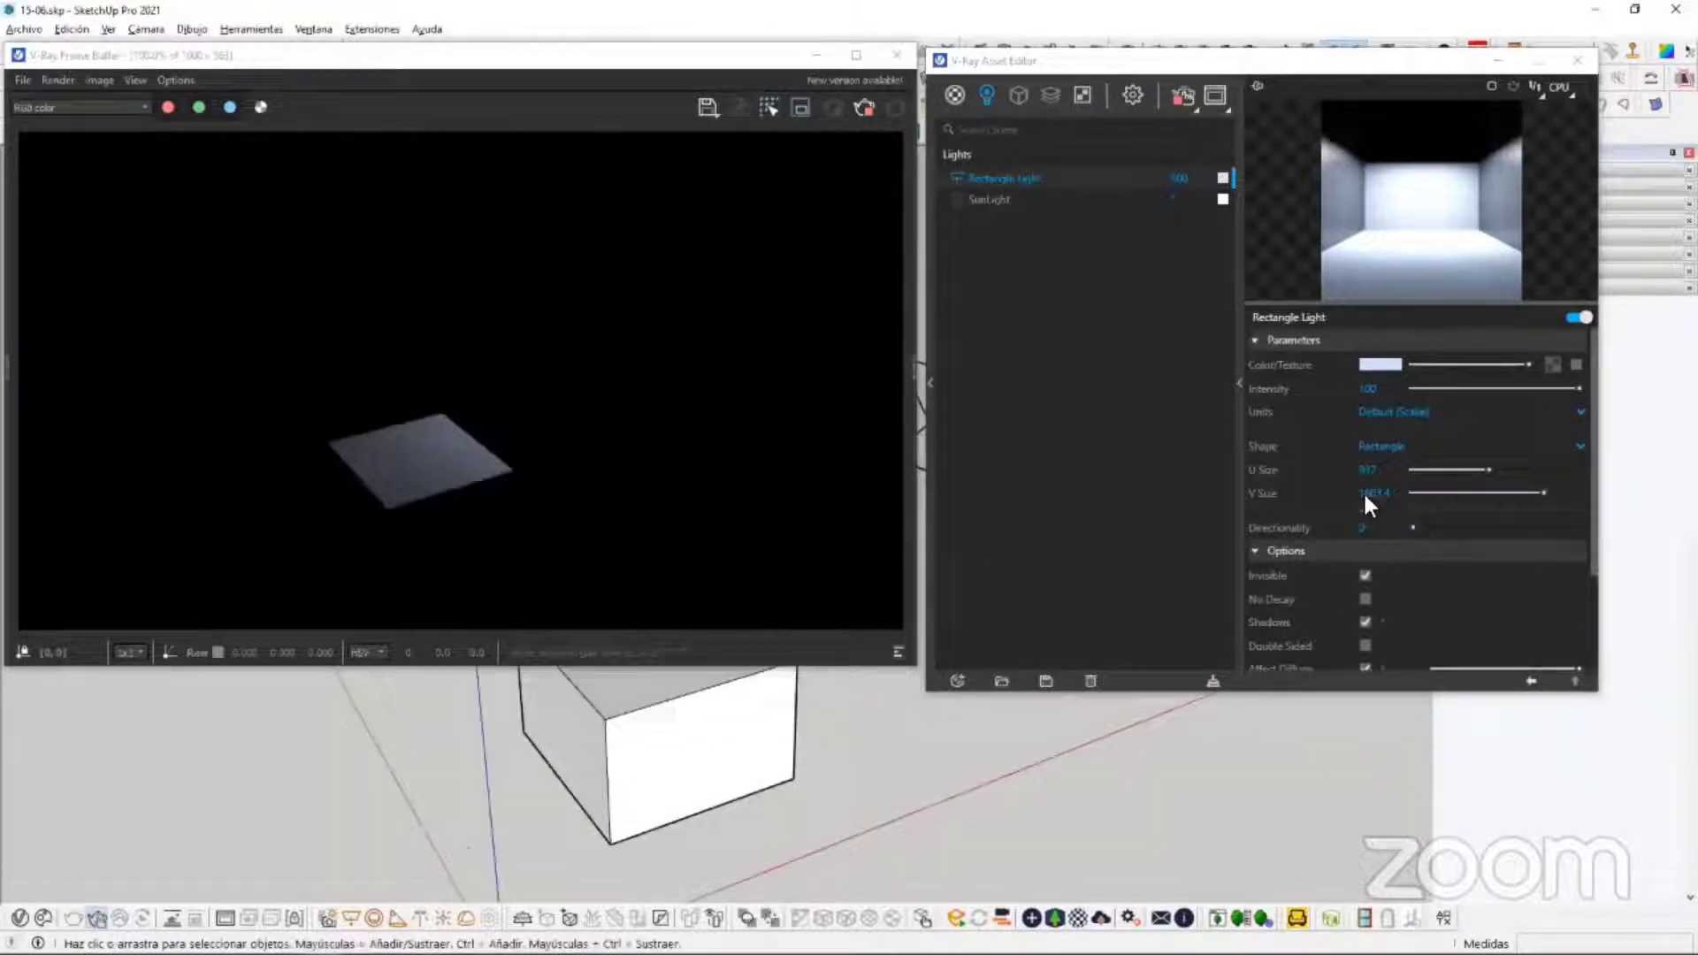
pyautogui.scroll(-1, 1371, 513)
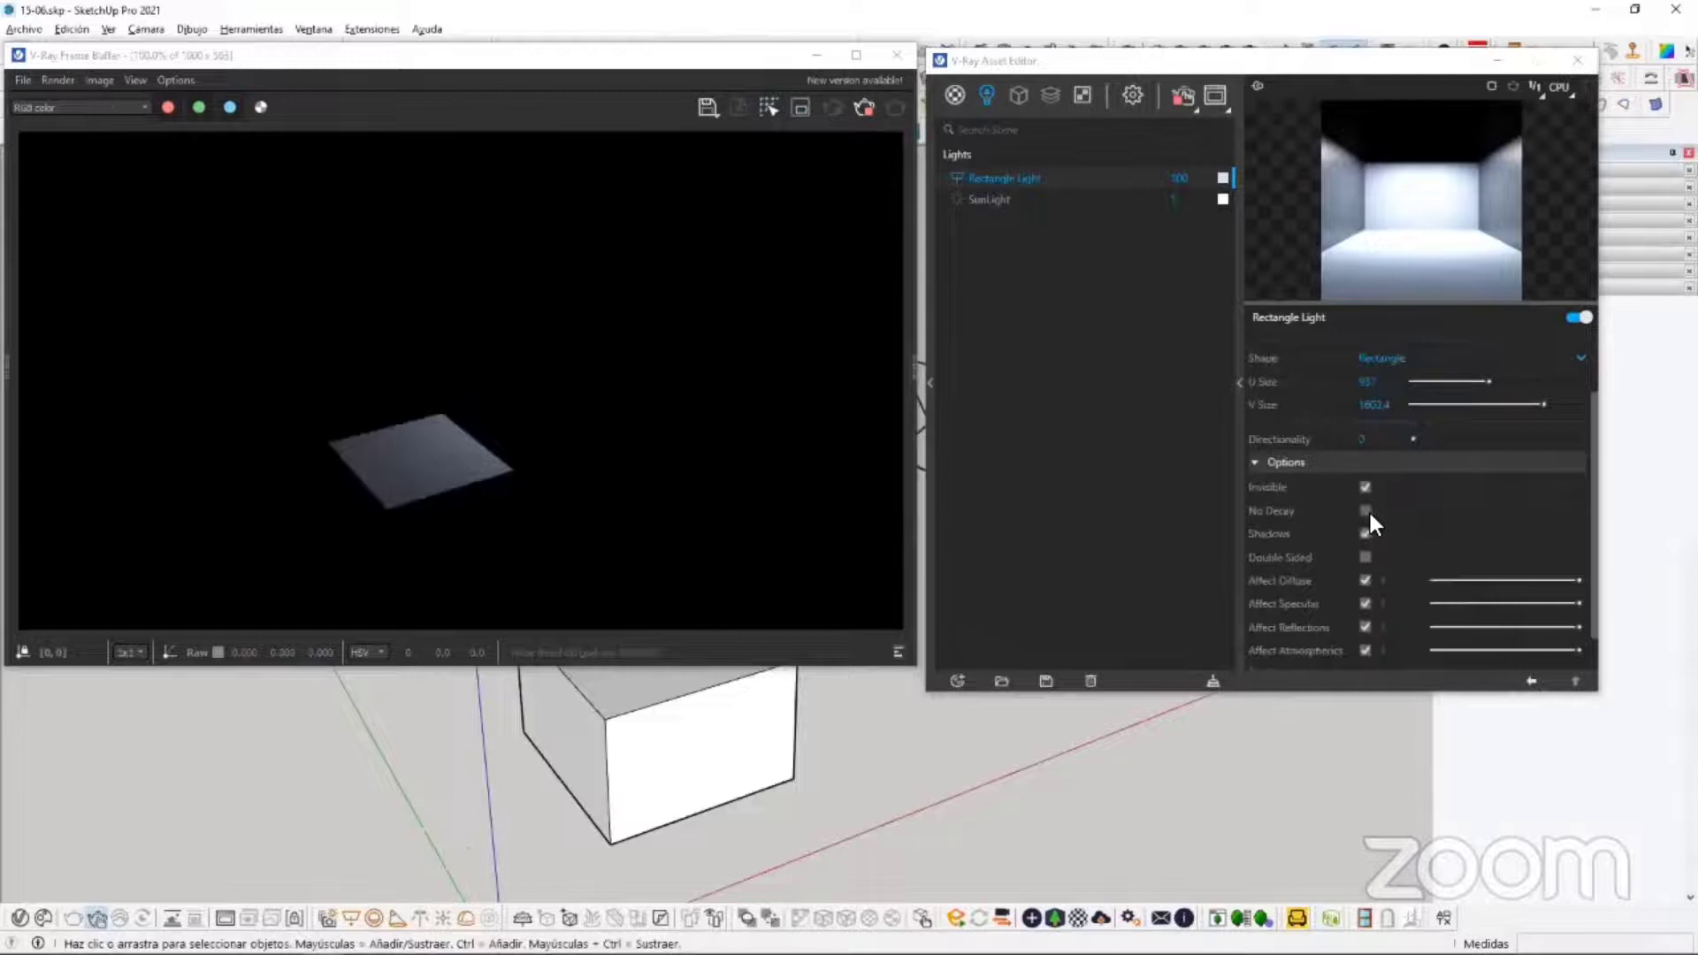
pyautogui.click(1366, 581)
pyautogui.click(1366, 488)
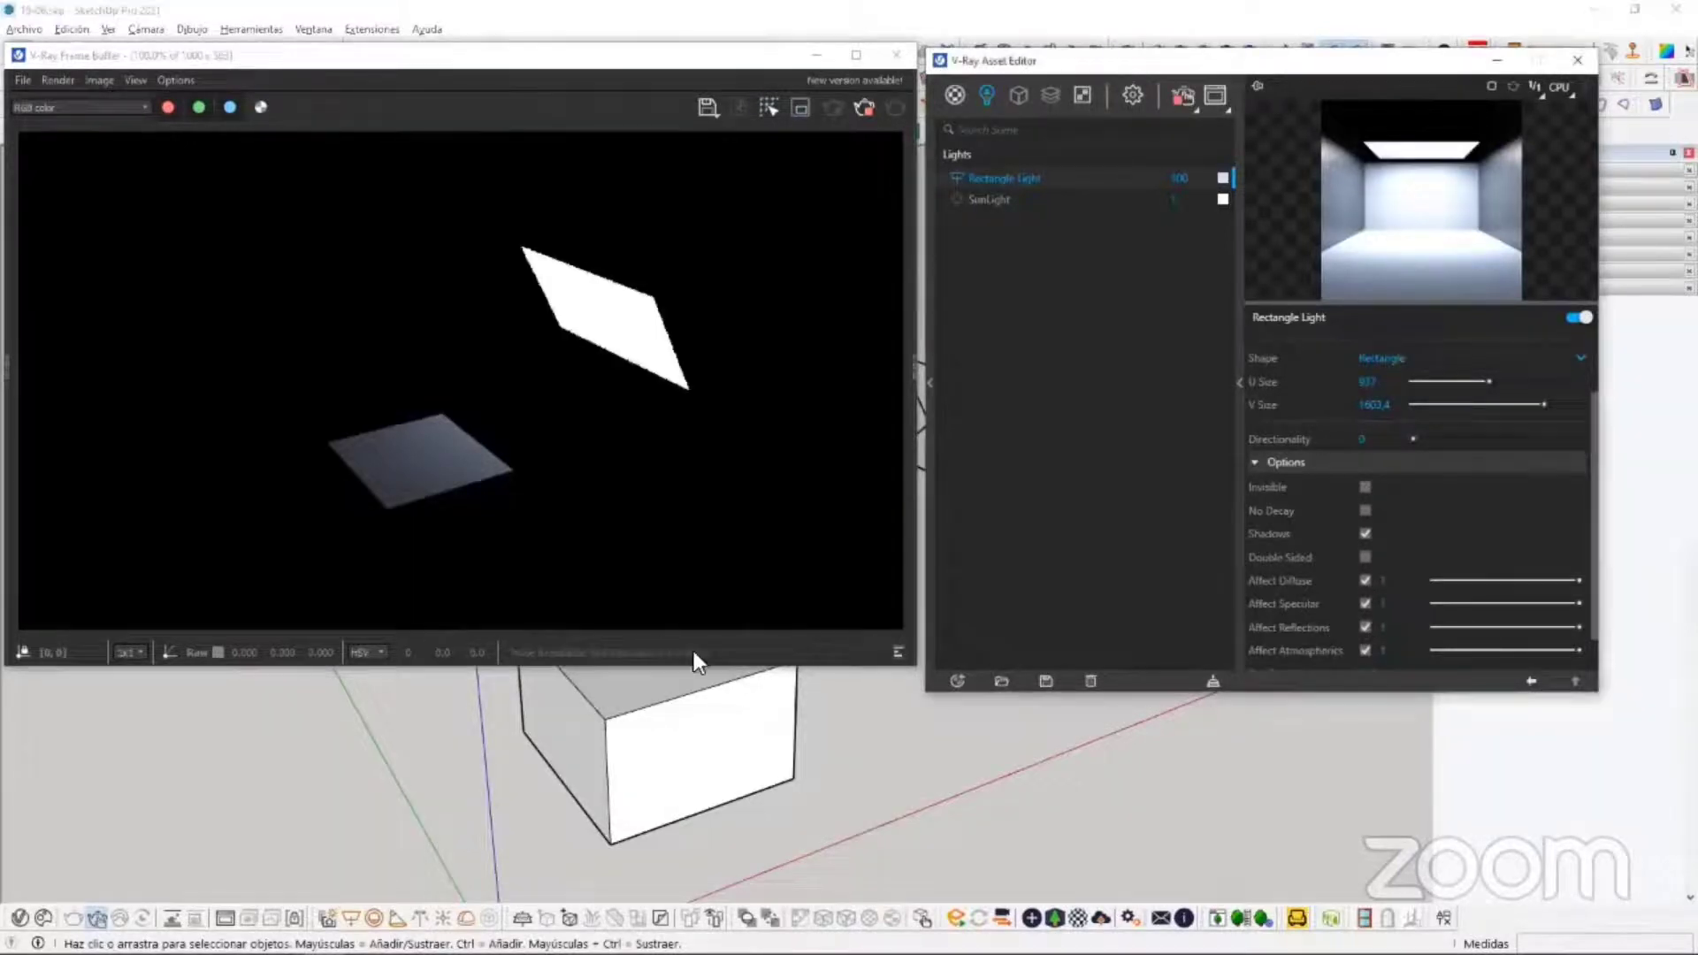
# Step: Raise the diffuse colour of the scene material named Material to full brightness and reduce its refraction colour to light grey
pyautogui.moveTo(811, 746)
pyautogui.mouseDown(button='middle')
pyautogui.moveTo(762, 751)
pyautogui.moveTo(668, 684)
pyautogui.mouseUp(button='middle')
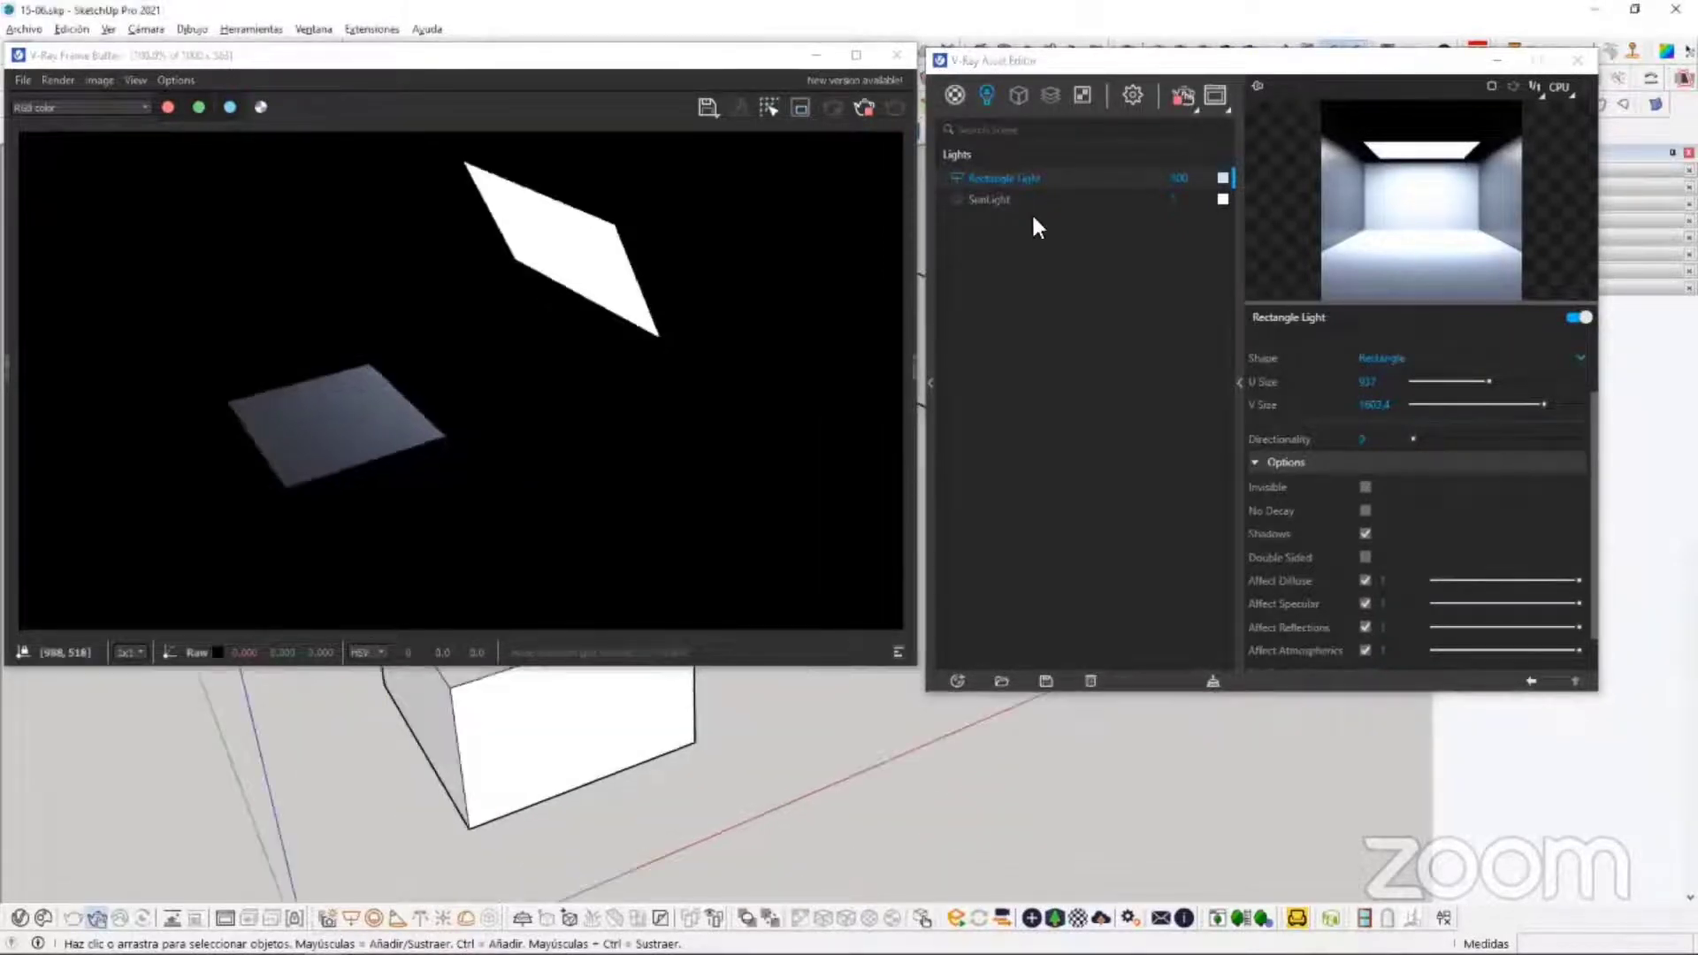
pyautogui.keyDown('shift'); pyautogui.moveTo(542, 722); pyautogui.dragTo(557, 790, button='middle'); pyautogui.keyUp('shift')
pyautogui.scroll(1, 558, 789)
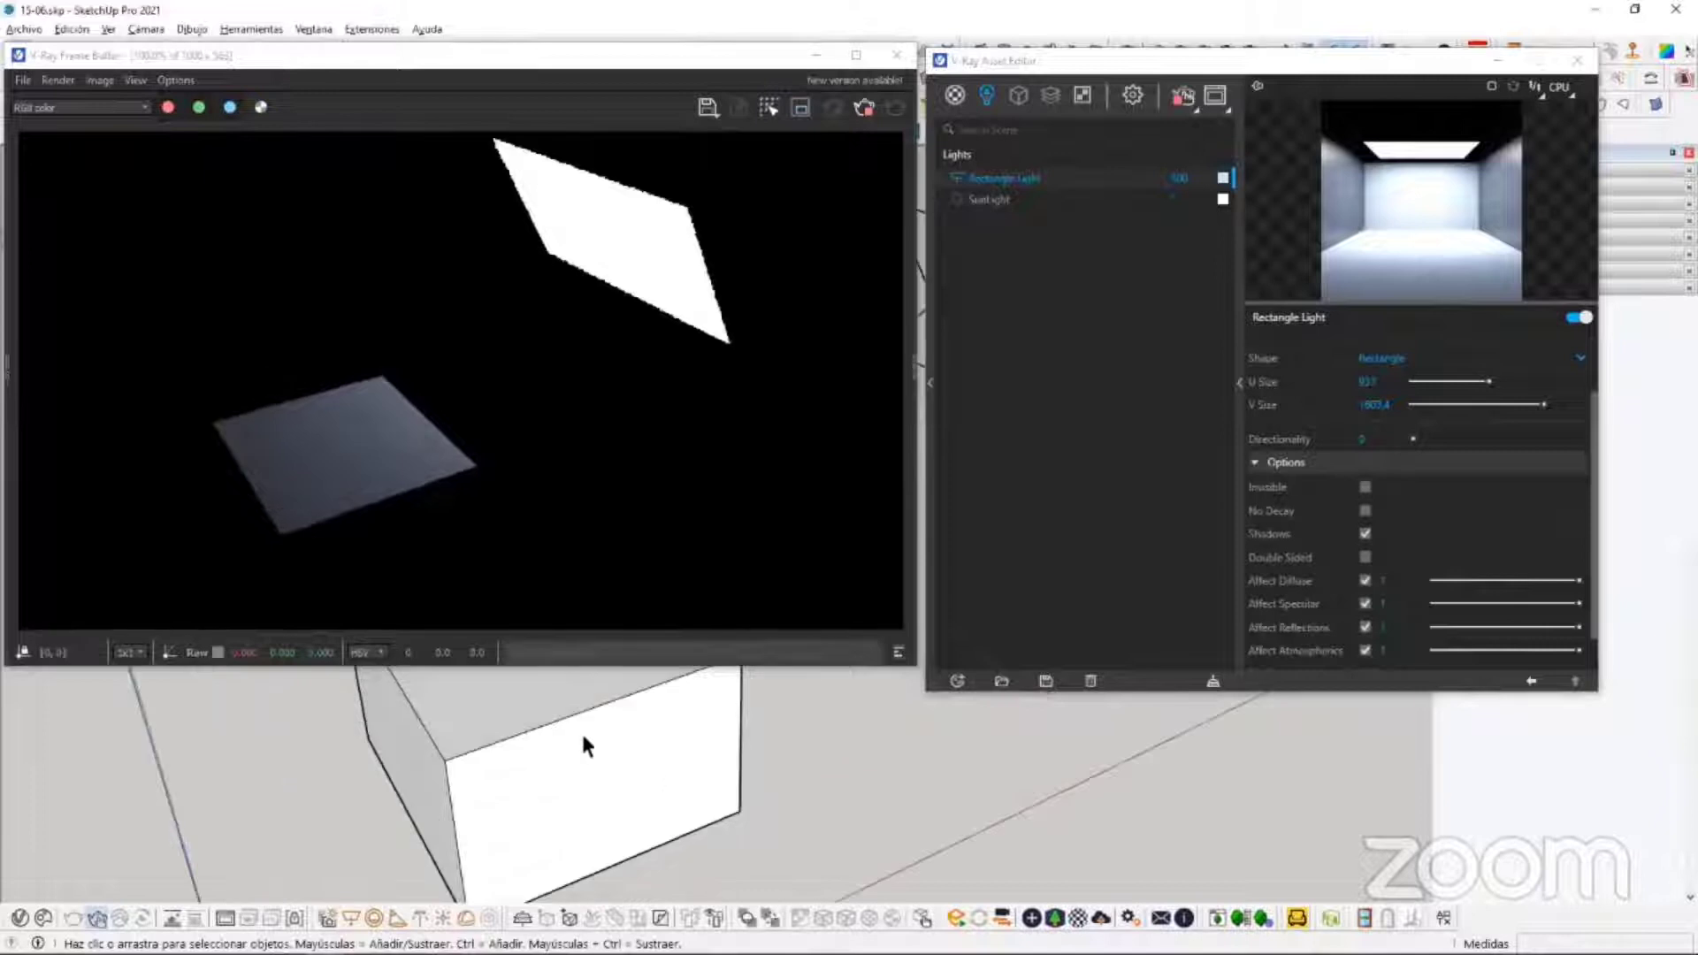
pyautogui.click(956, 95)
pyautogui.click(988, 199)
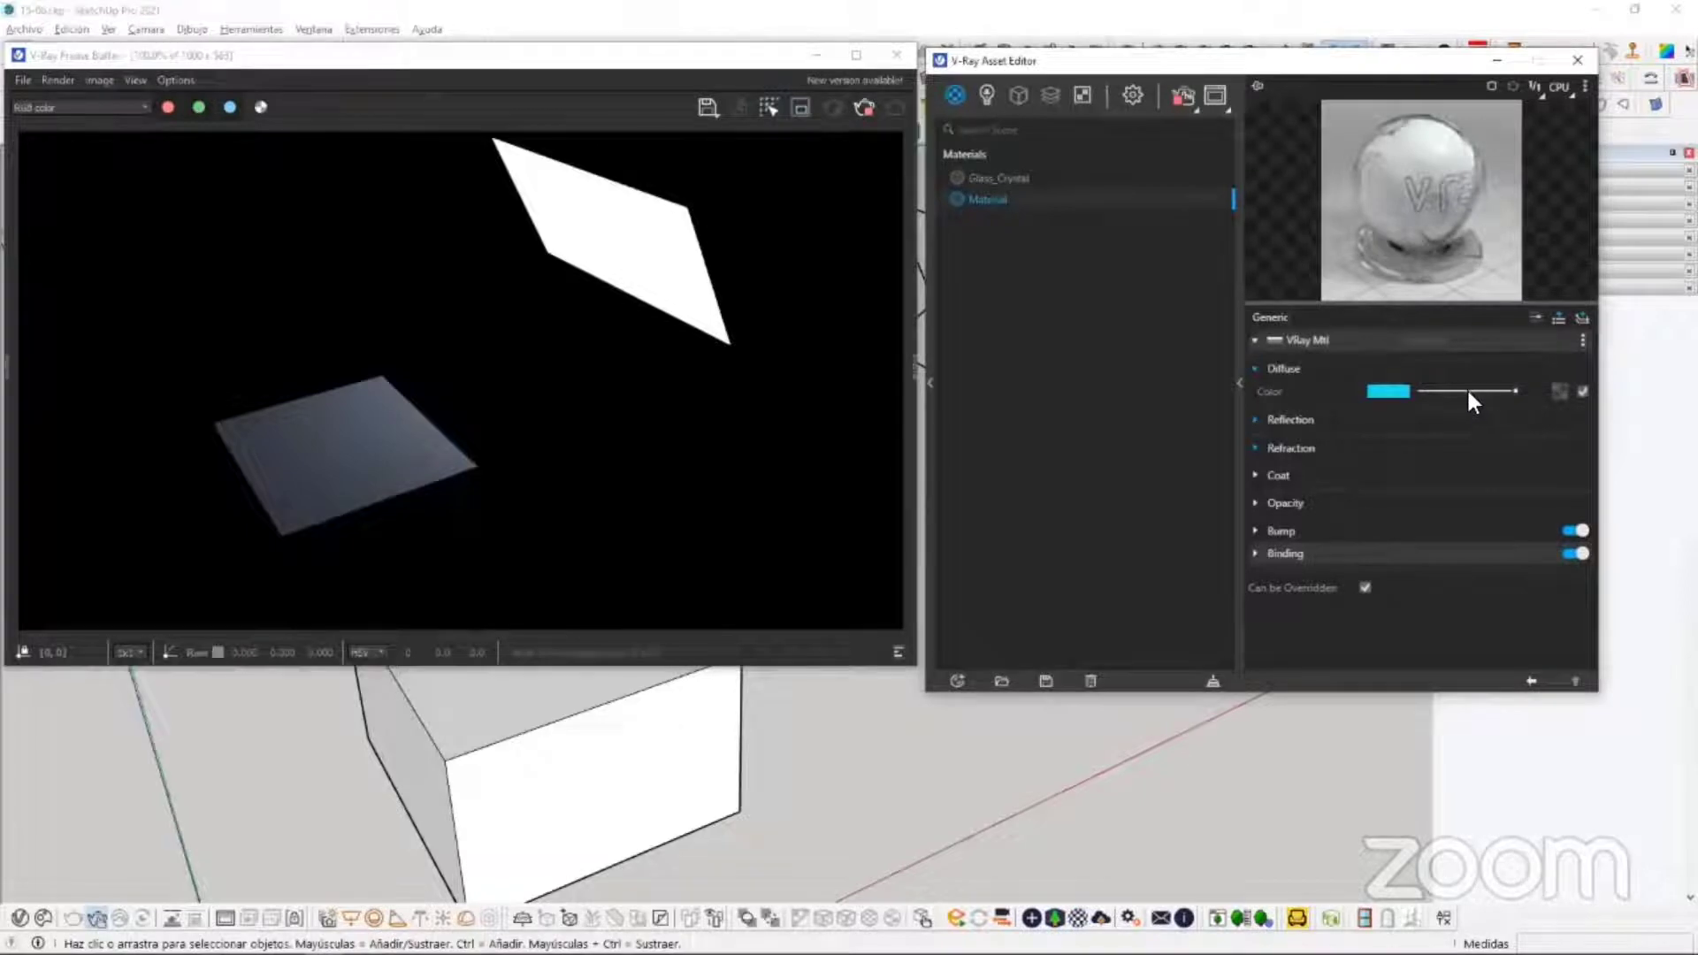
pyautogui.moveTo(1472, 391); pyautogui.dragTo(1527, 387)
pyautogui.click(1325, 445)
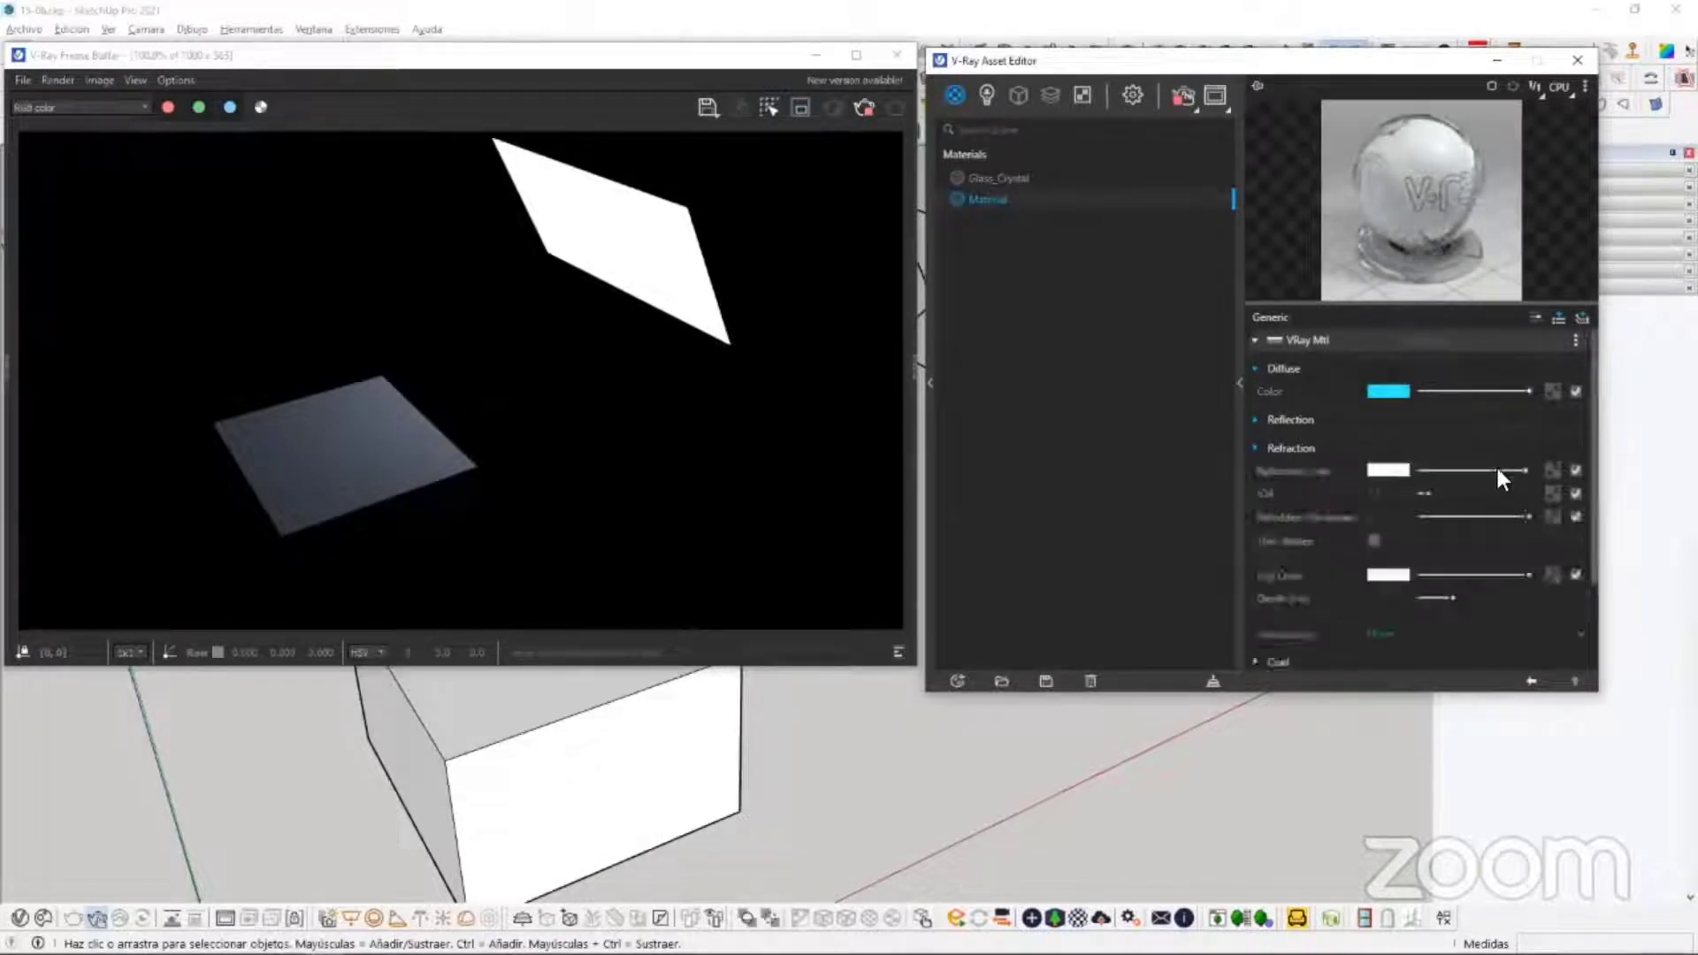
pyautogui.click(1498, 470)
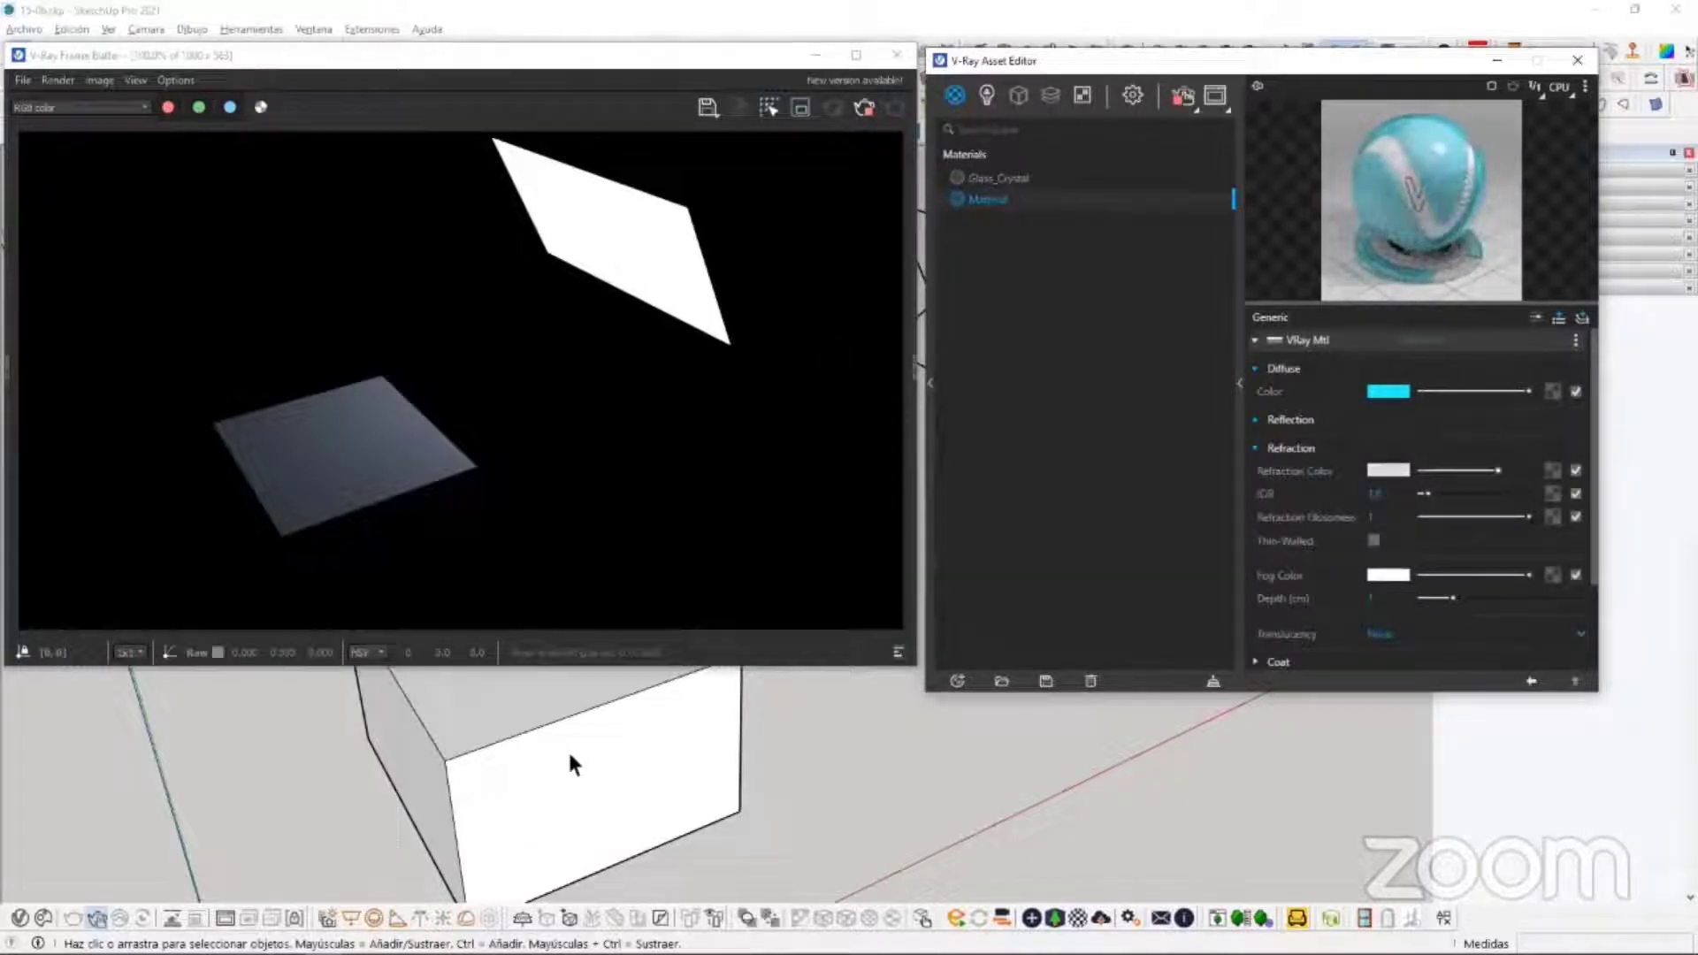
# Step: Apply the cyan material named Material to the box and check it in the interactive render
pyautogui.click(585, 716)
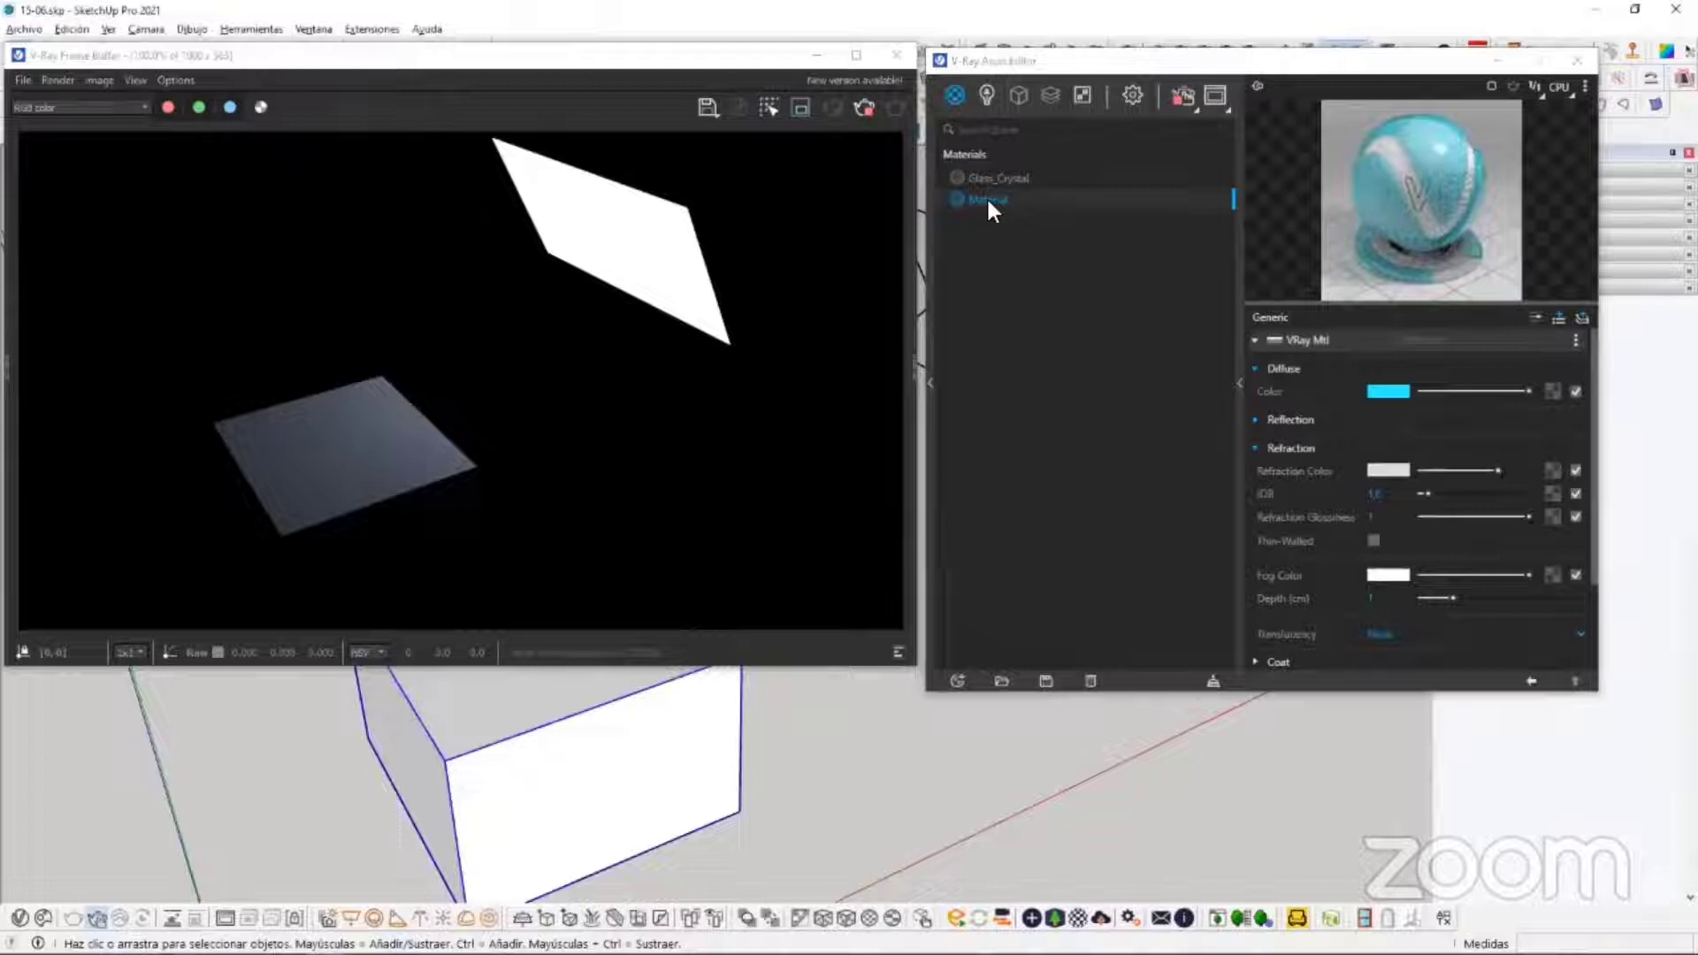
pyautogui.rightClick(987, 202)
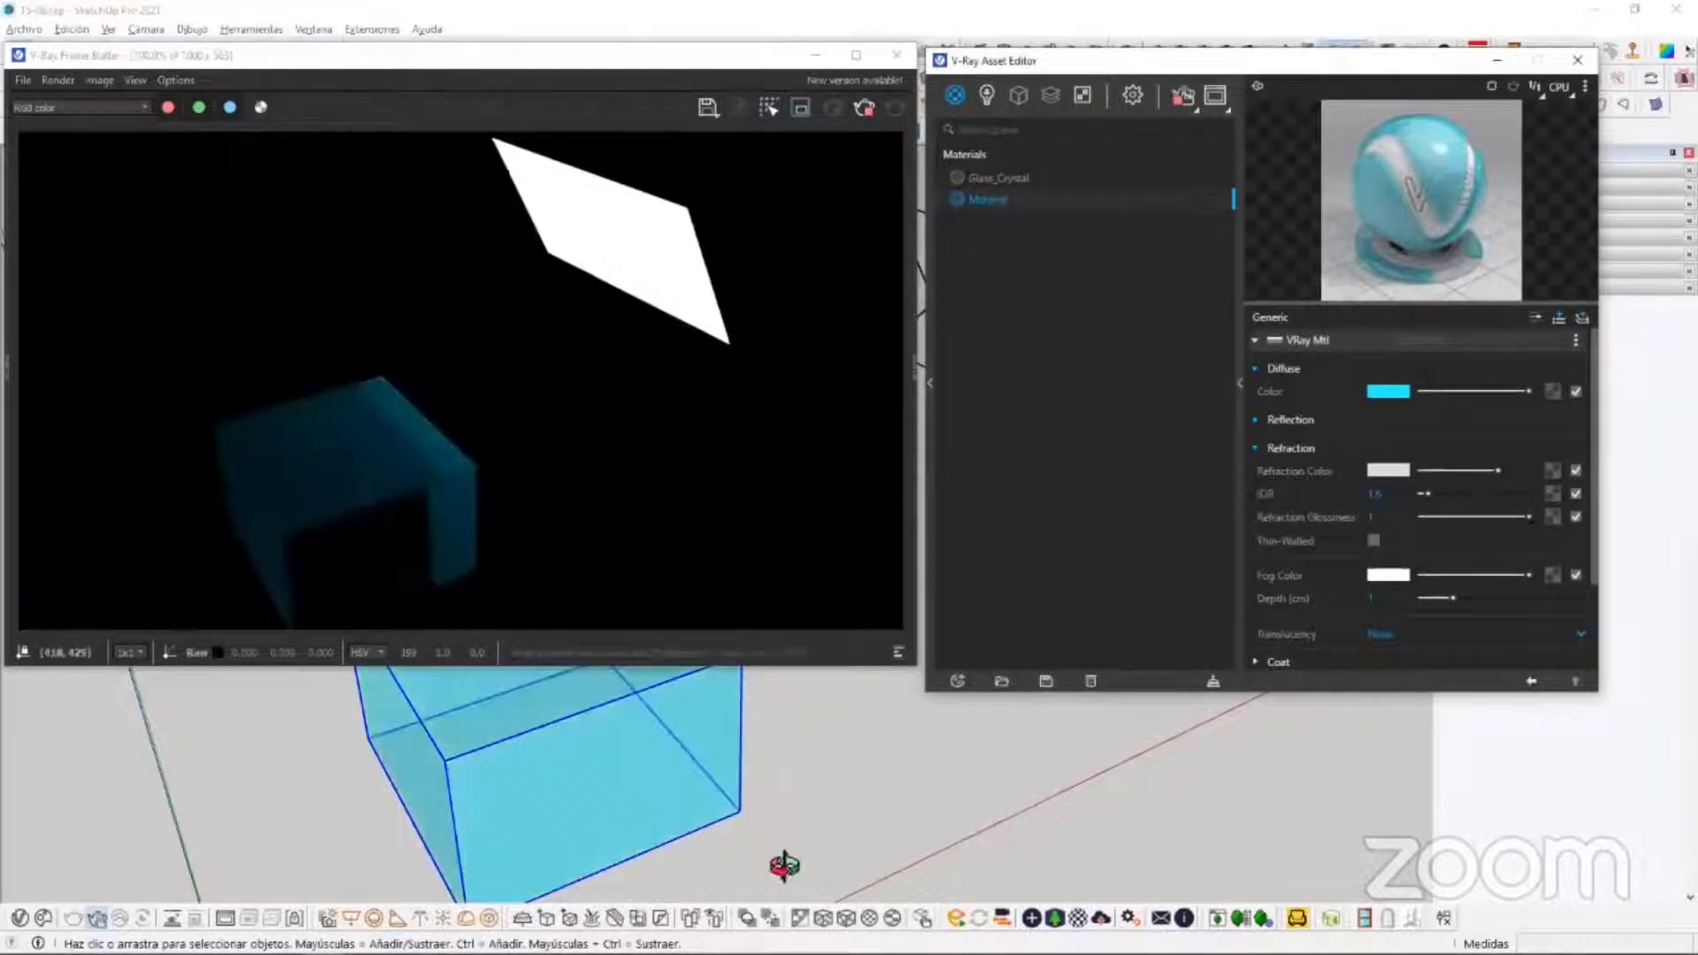
pyautogui.moveTo(784, 868)
pyautogui.mouseDown(button='middle')
pyautogui.moveTo(254, 703)
pyautogui.moveTo(164, 556)
pyautogui.moveTo(906, 929)
pyautogui.moveTo(906, 947)
pyautogui.moveTo(778, 821)
pyautogui.moveTo(713, 803)
pyautogui.mouseUp(button='middle')
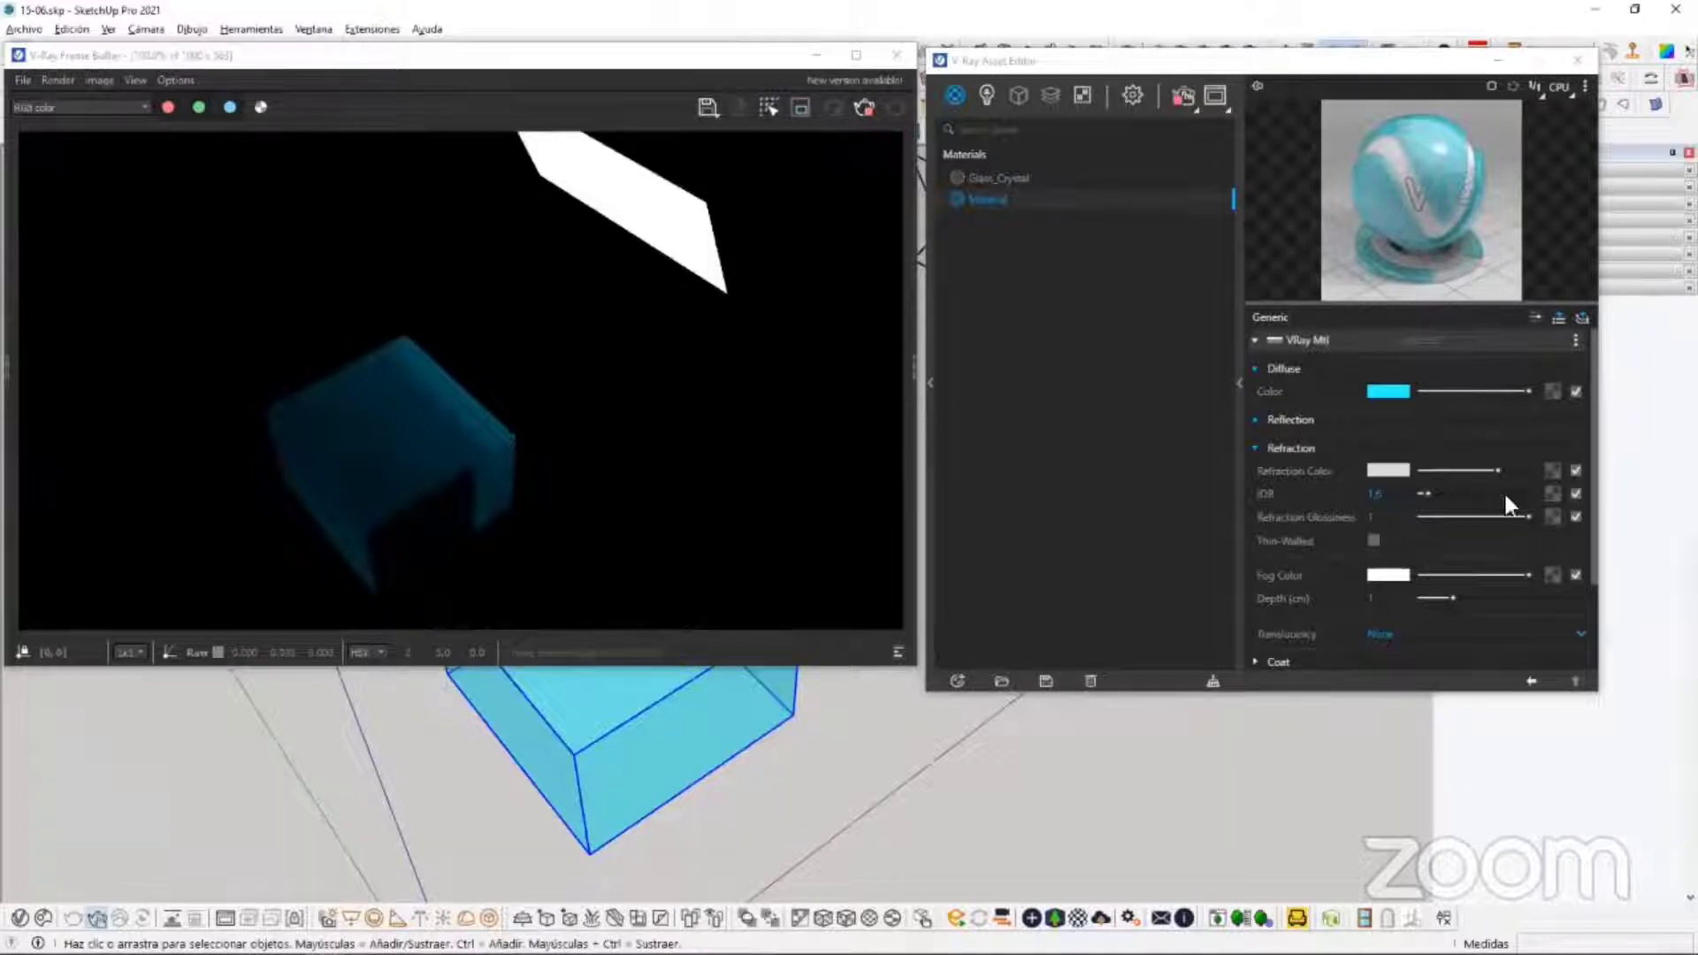
# Step: Lower the cyan material's refraction colour to make it opaque and examine the box's render from several angles
pyautogui.click(1427, 472)
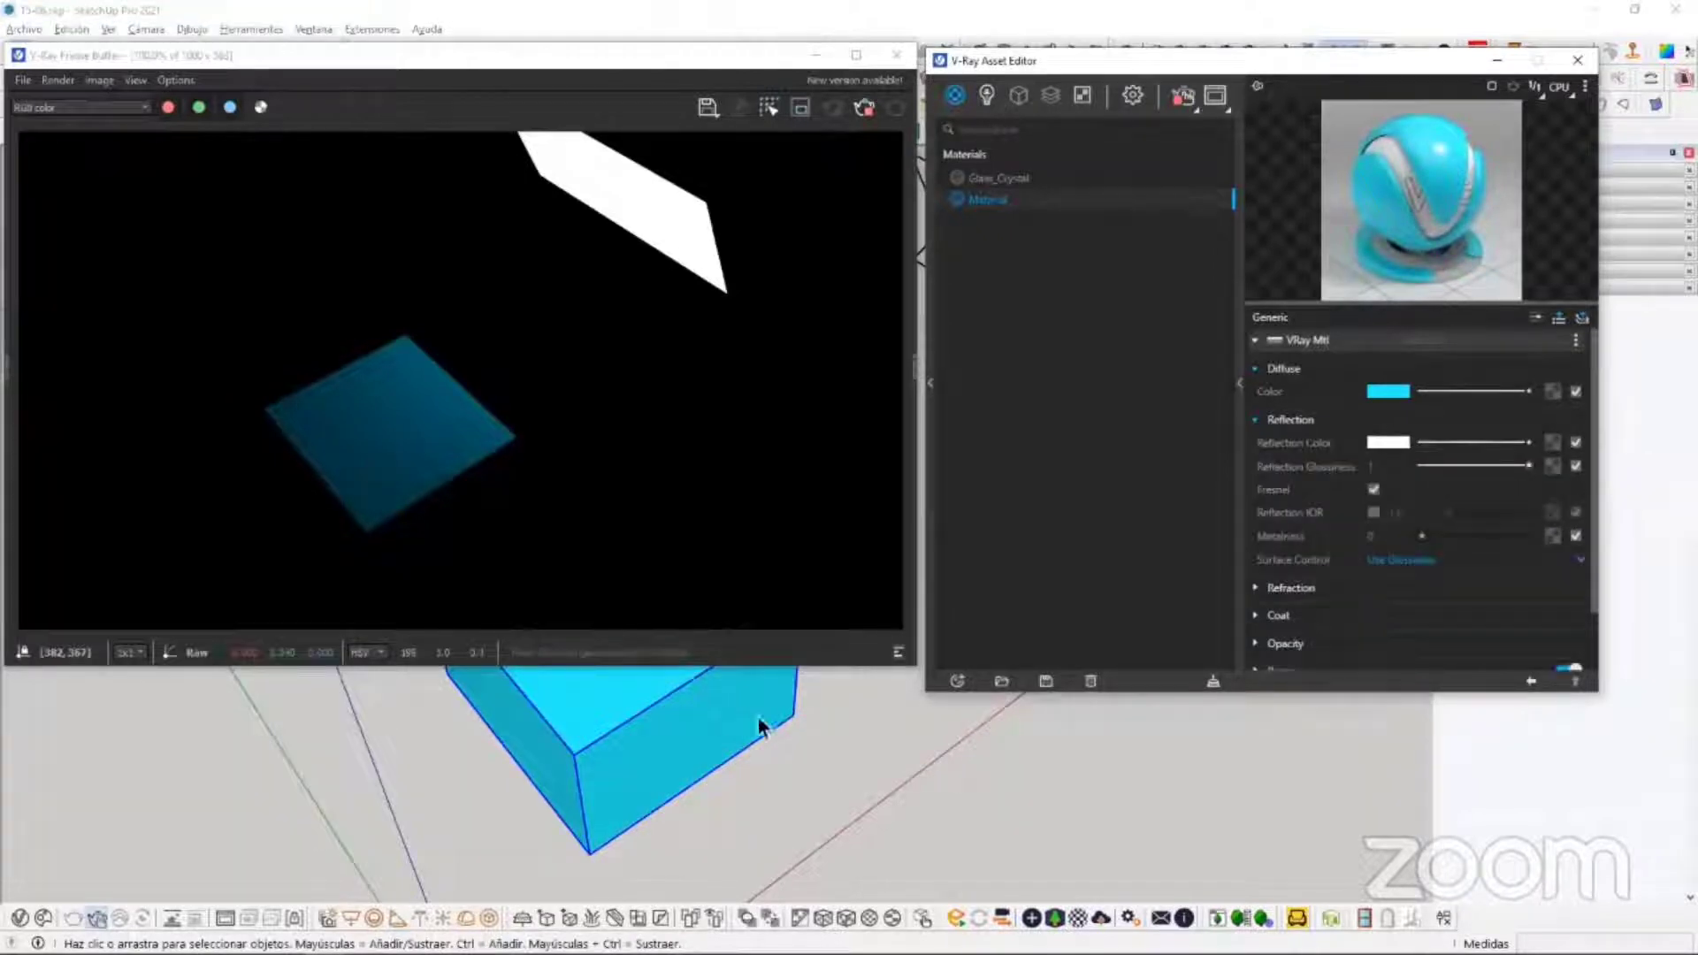
pyautogui.scroll(1, 753, 712)
pyautogui.moveTo(751, 711)
pyautogui.mouseDown(button='middle')
pyautogui.moveTo(759, 766)
pyautogui.moveTo(321, 721)
pyautogui.mouseUp(button='middle')
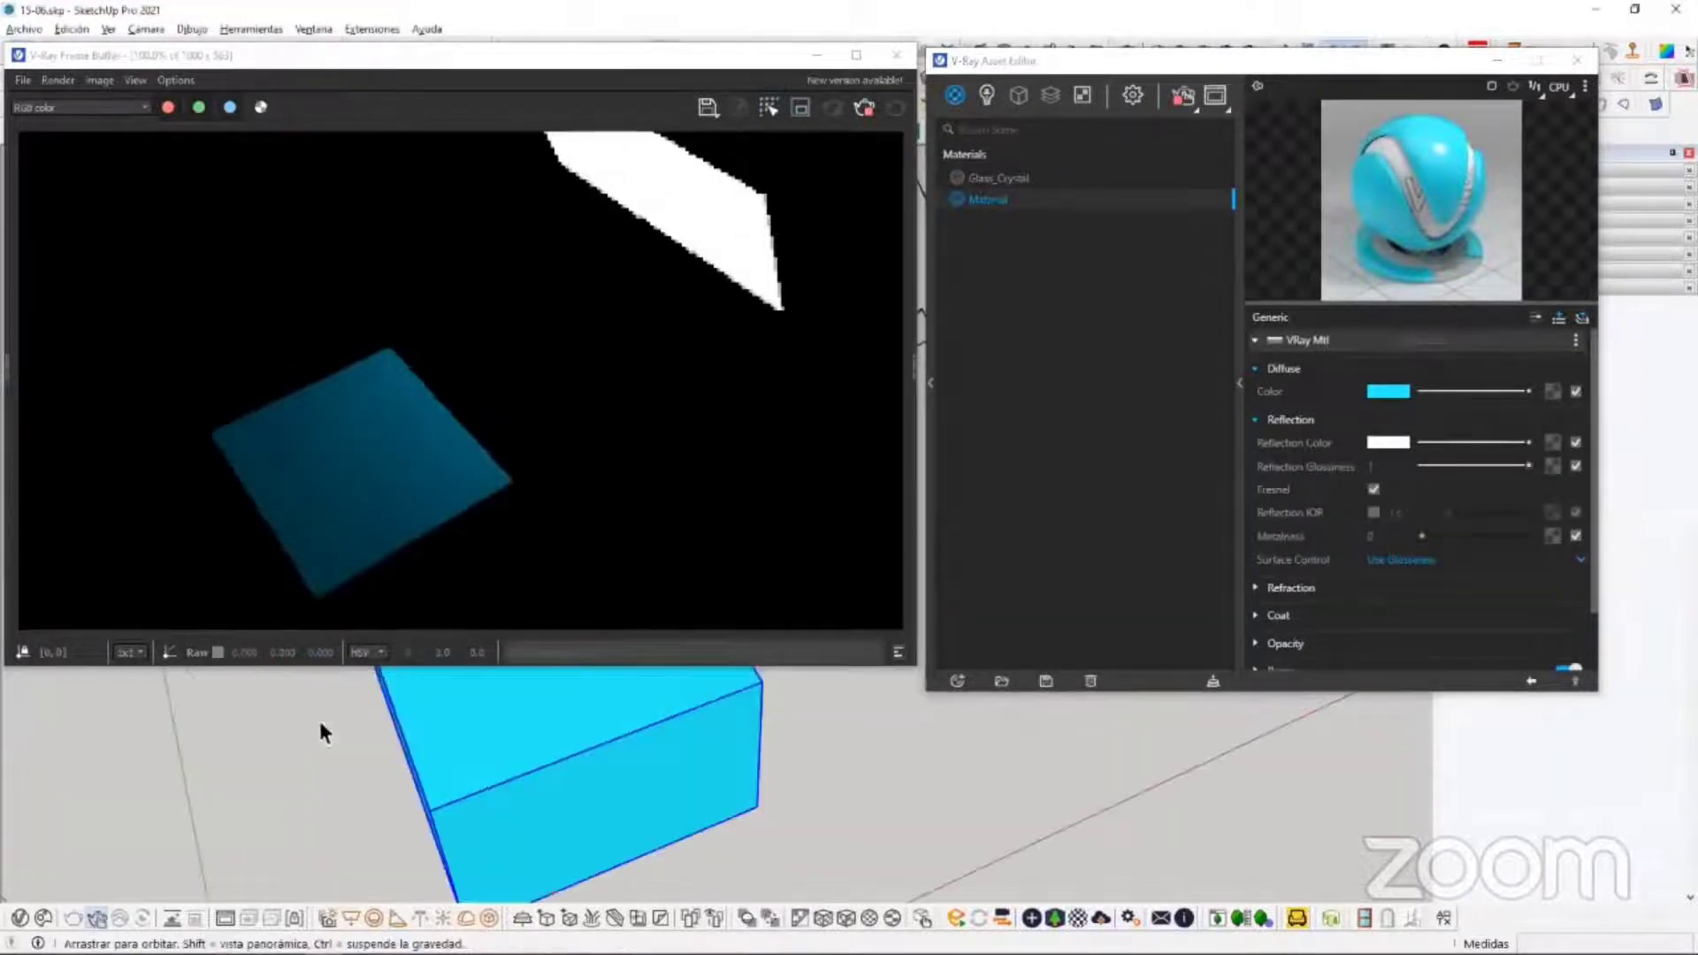
pyautogui.moveTo(593, 744); pyautogui.dragTo(258, 693, button='middle')
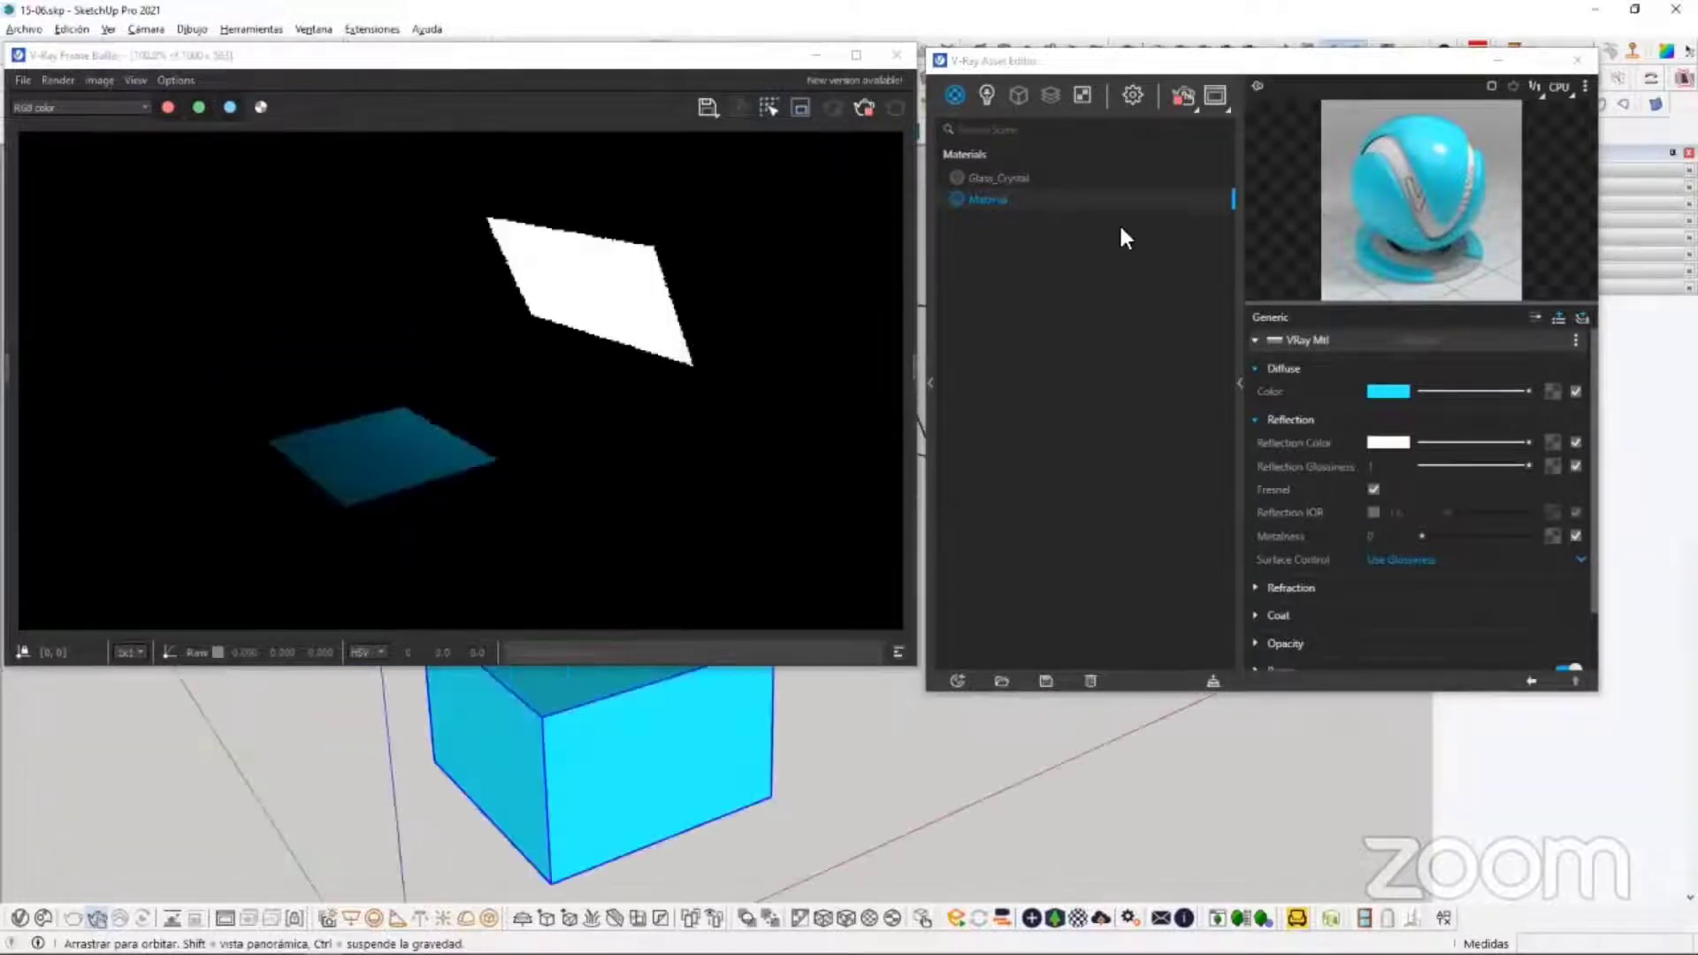
pyautogui.moveTo(793, 682); pyautogui.dragTo(814, 818, button='middle')
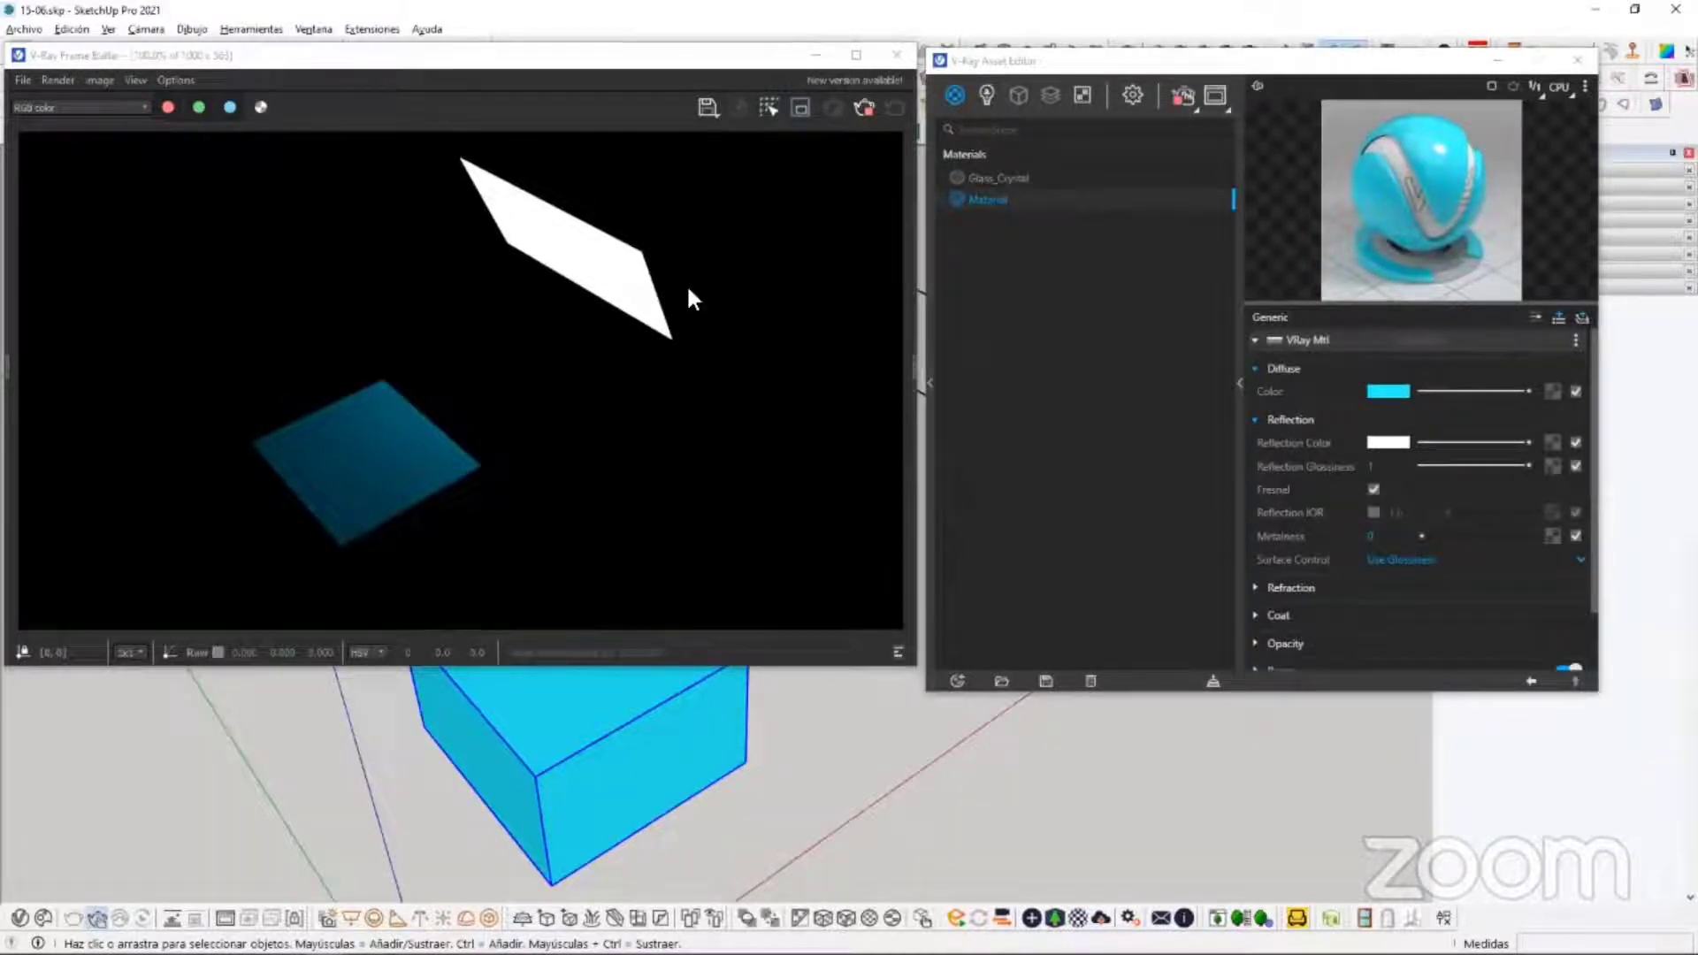
# Step: Apply the Aluminum Anodized Champagne material from the Metal library to the box and check it in the render
pyautogui.click(622, 364)
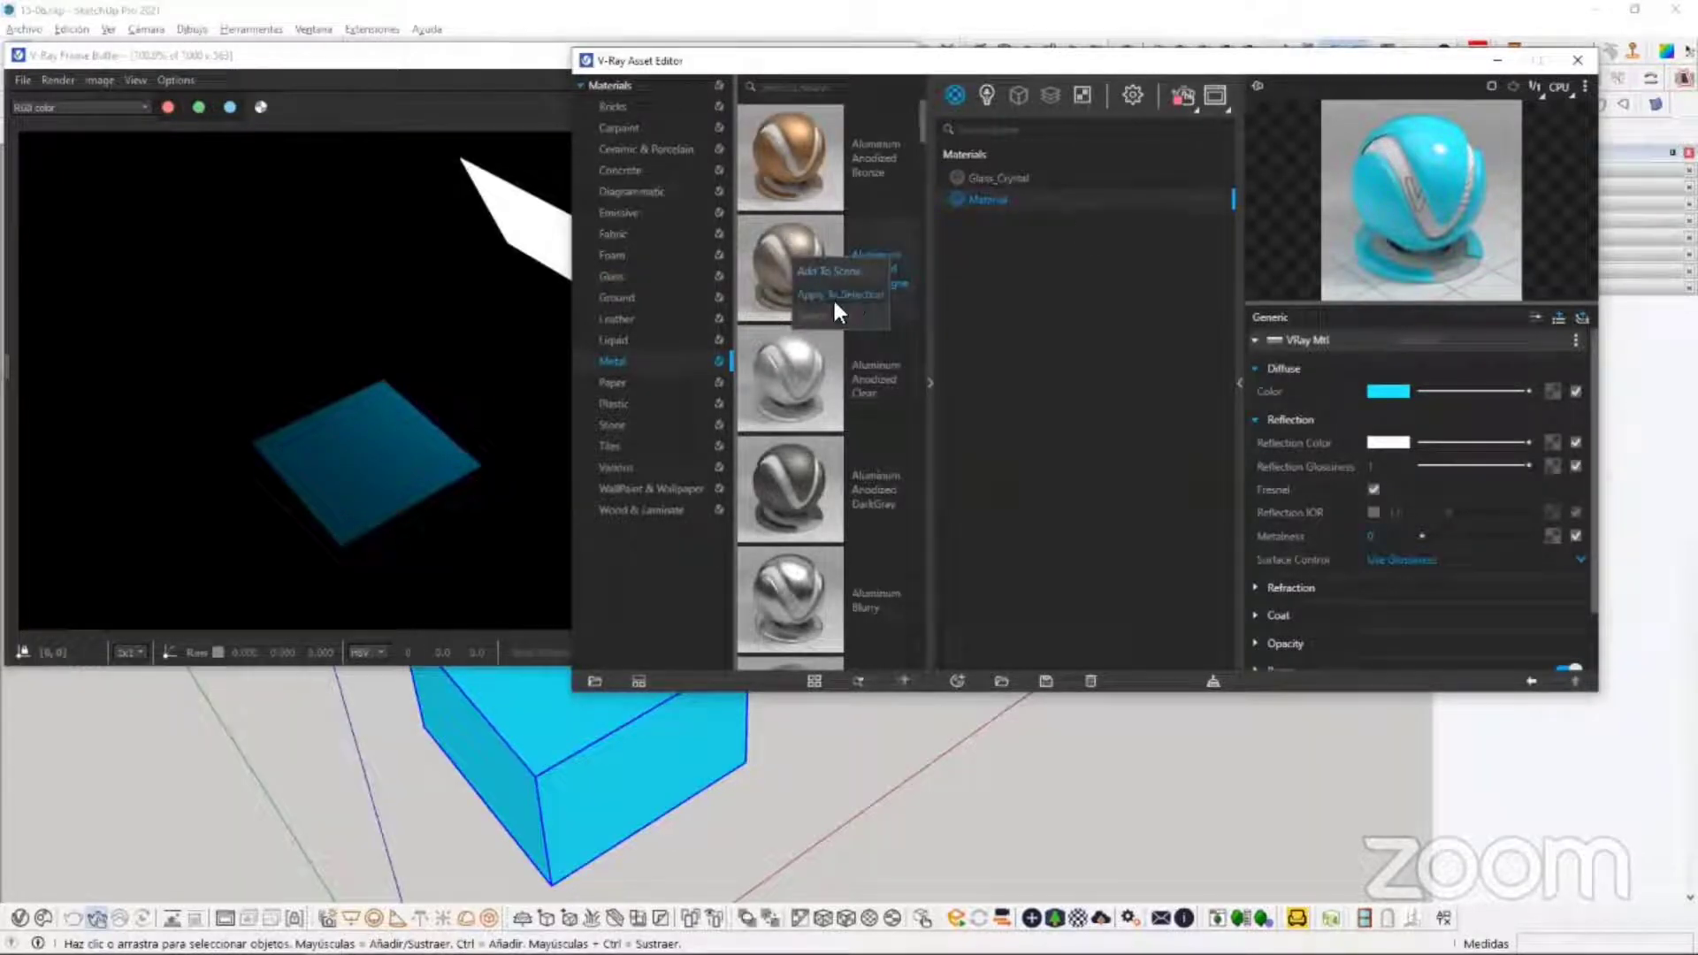
pyautogui.click(854, 295)
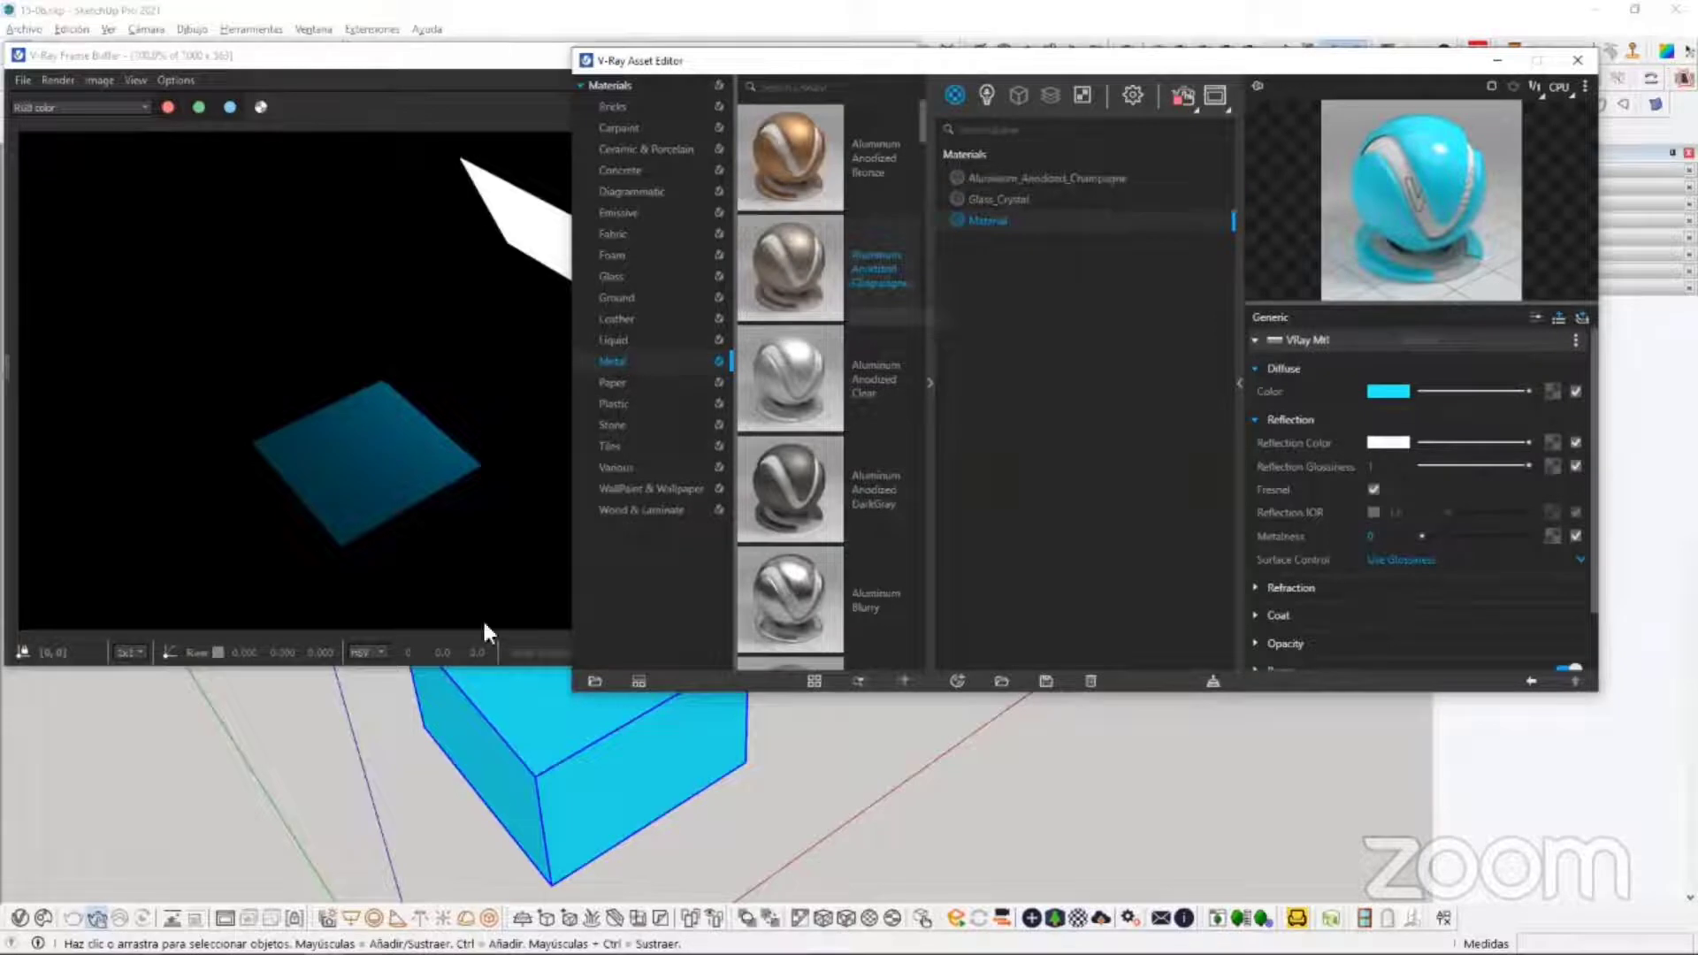
pyautogui.click(1079, 176)
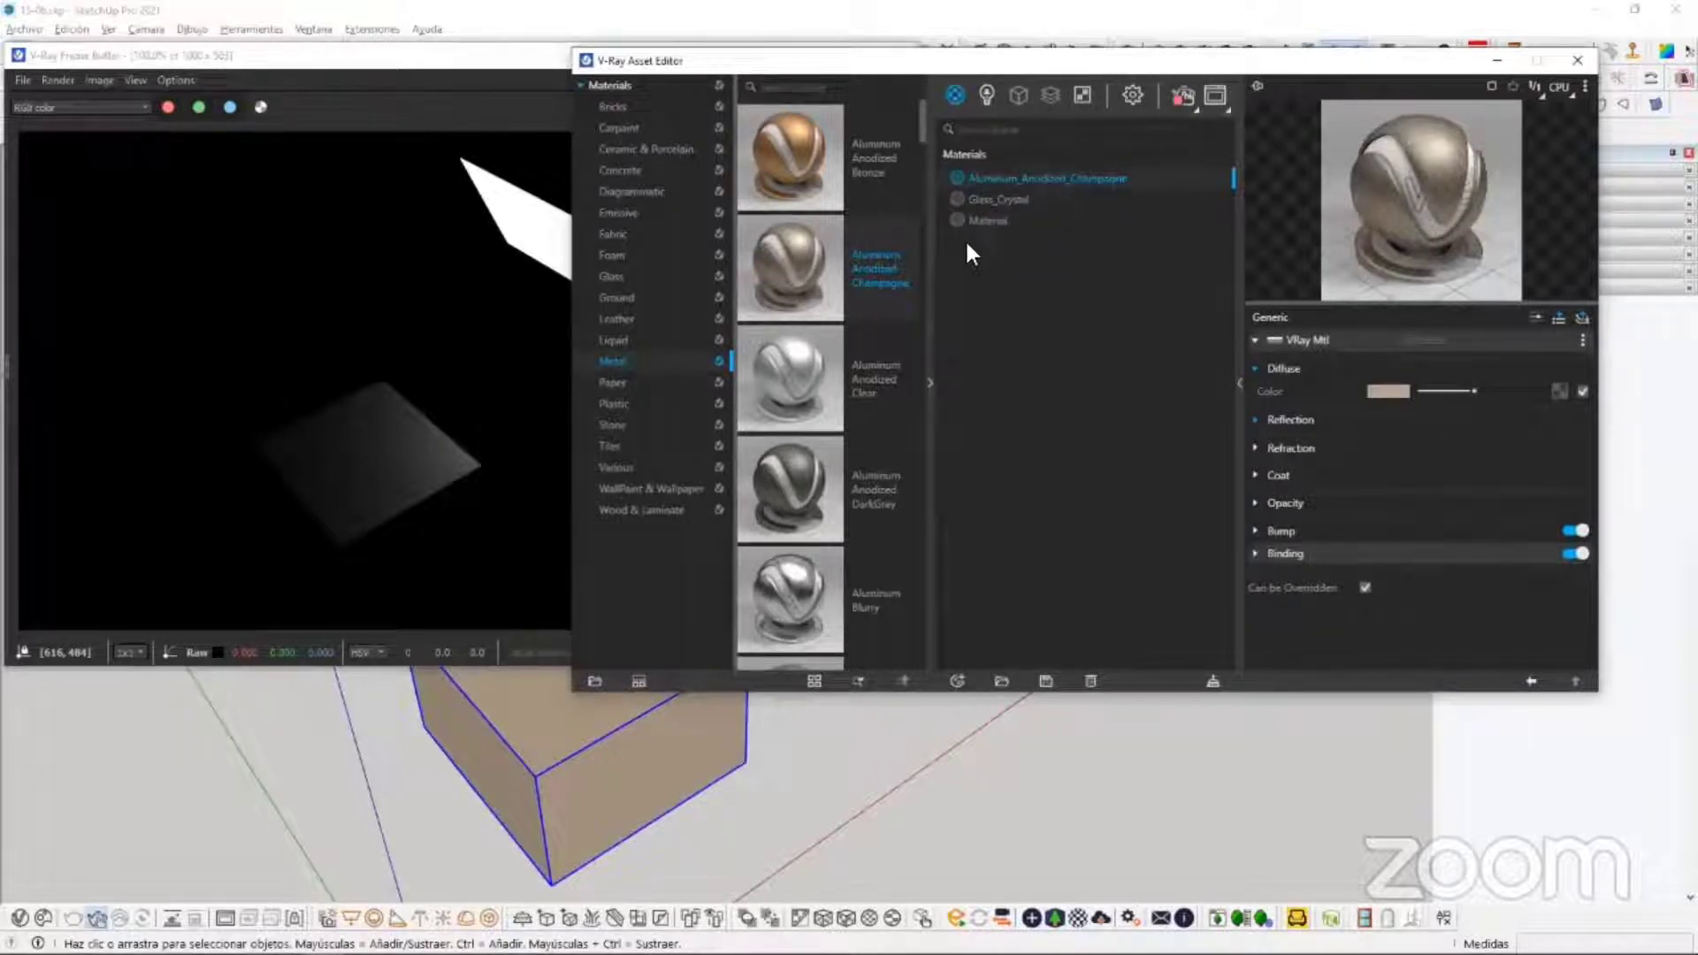
pyautogui.click(522, 713)
pyautogui.moveTo(548, 699); pyautogui.dragTo(619, 610, button='middle')
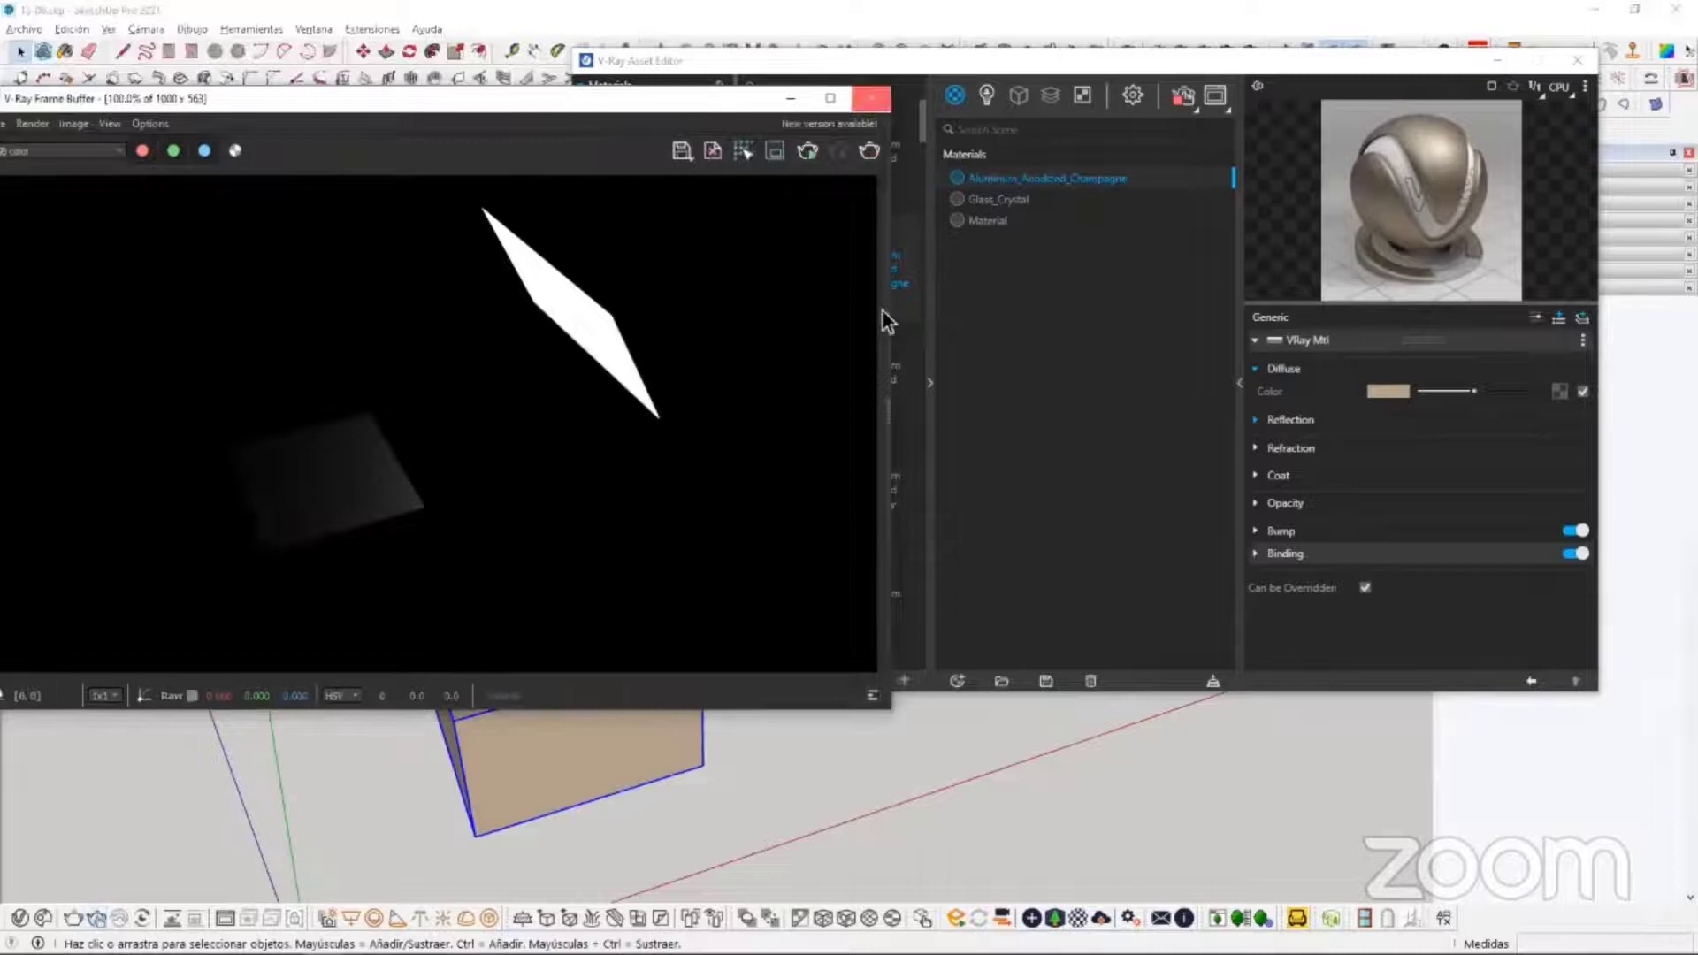
# Step: Close the render frame buffer, collapse the material library, and close the asset editor after checking the rectangle light's settings
pyautogui.click(624, 786)
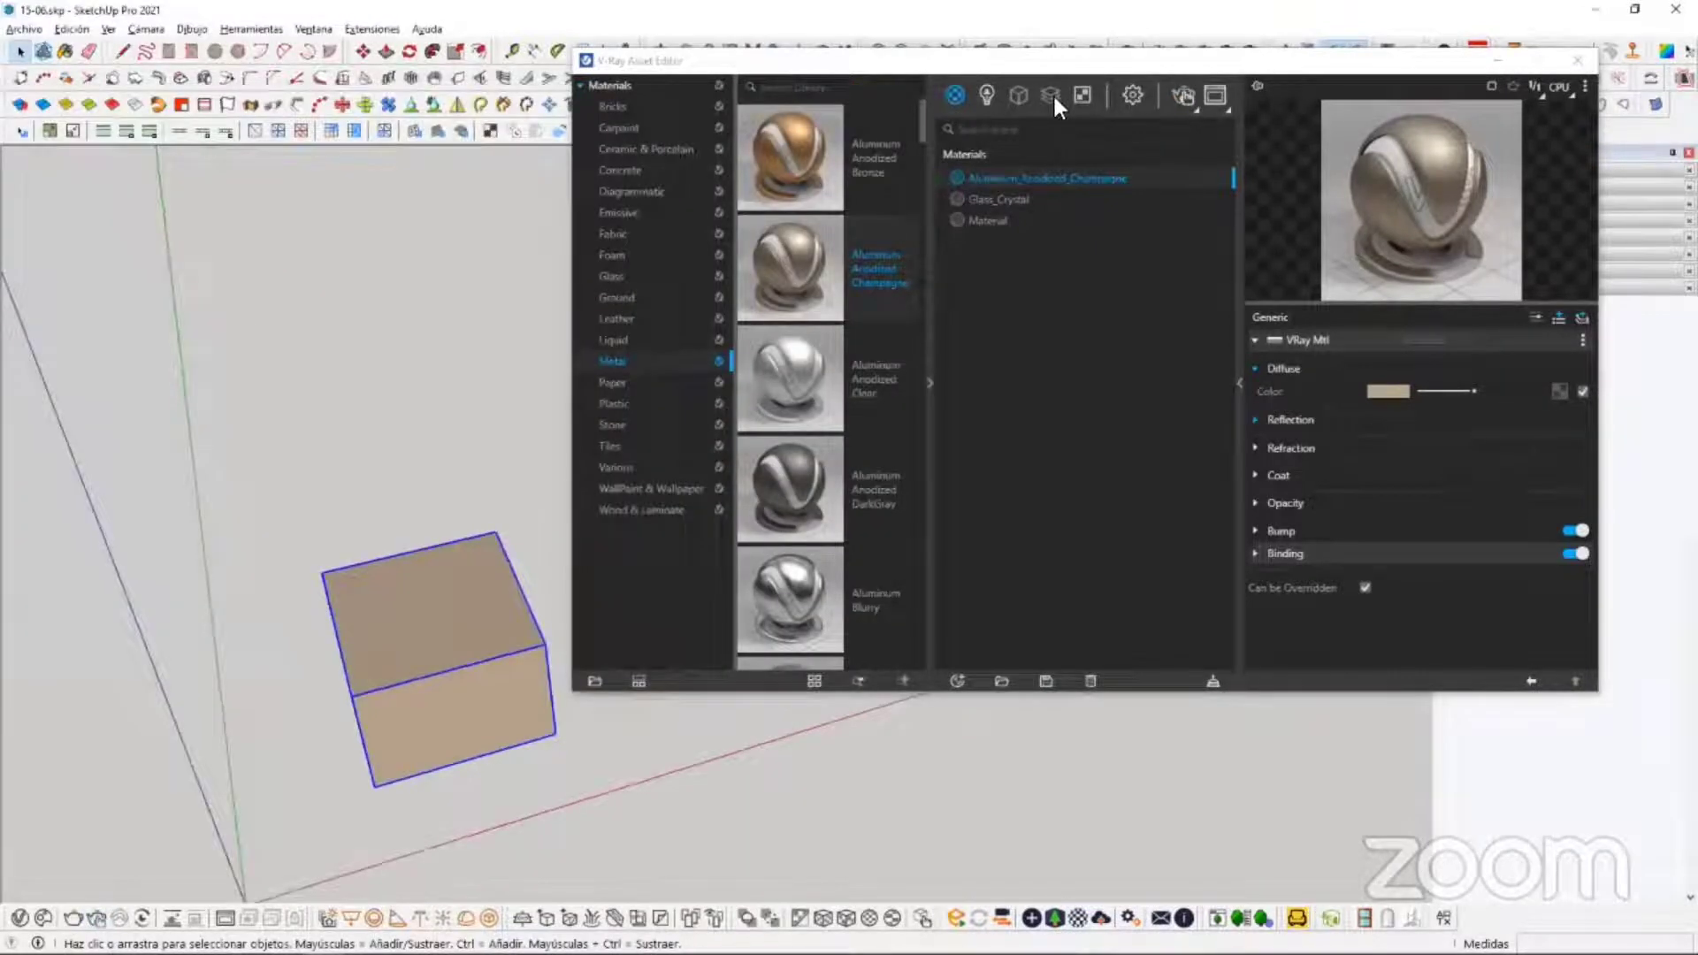
pyautogui.click(929, 382)
pyautogui.moveTo(741, 346)
pyautogui.mouseDown(button='middle')
pyautogui.moveTo(816, 411)
pyautogui.moveTo(688, 492)
pyautogui.mouseUp(button='middle')
pyautogui.moveTo(607, 596); pyautogui.dragTo(734, 362, button='middle')
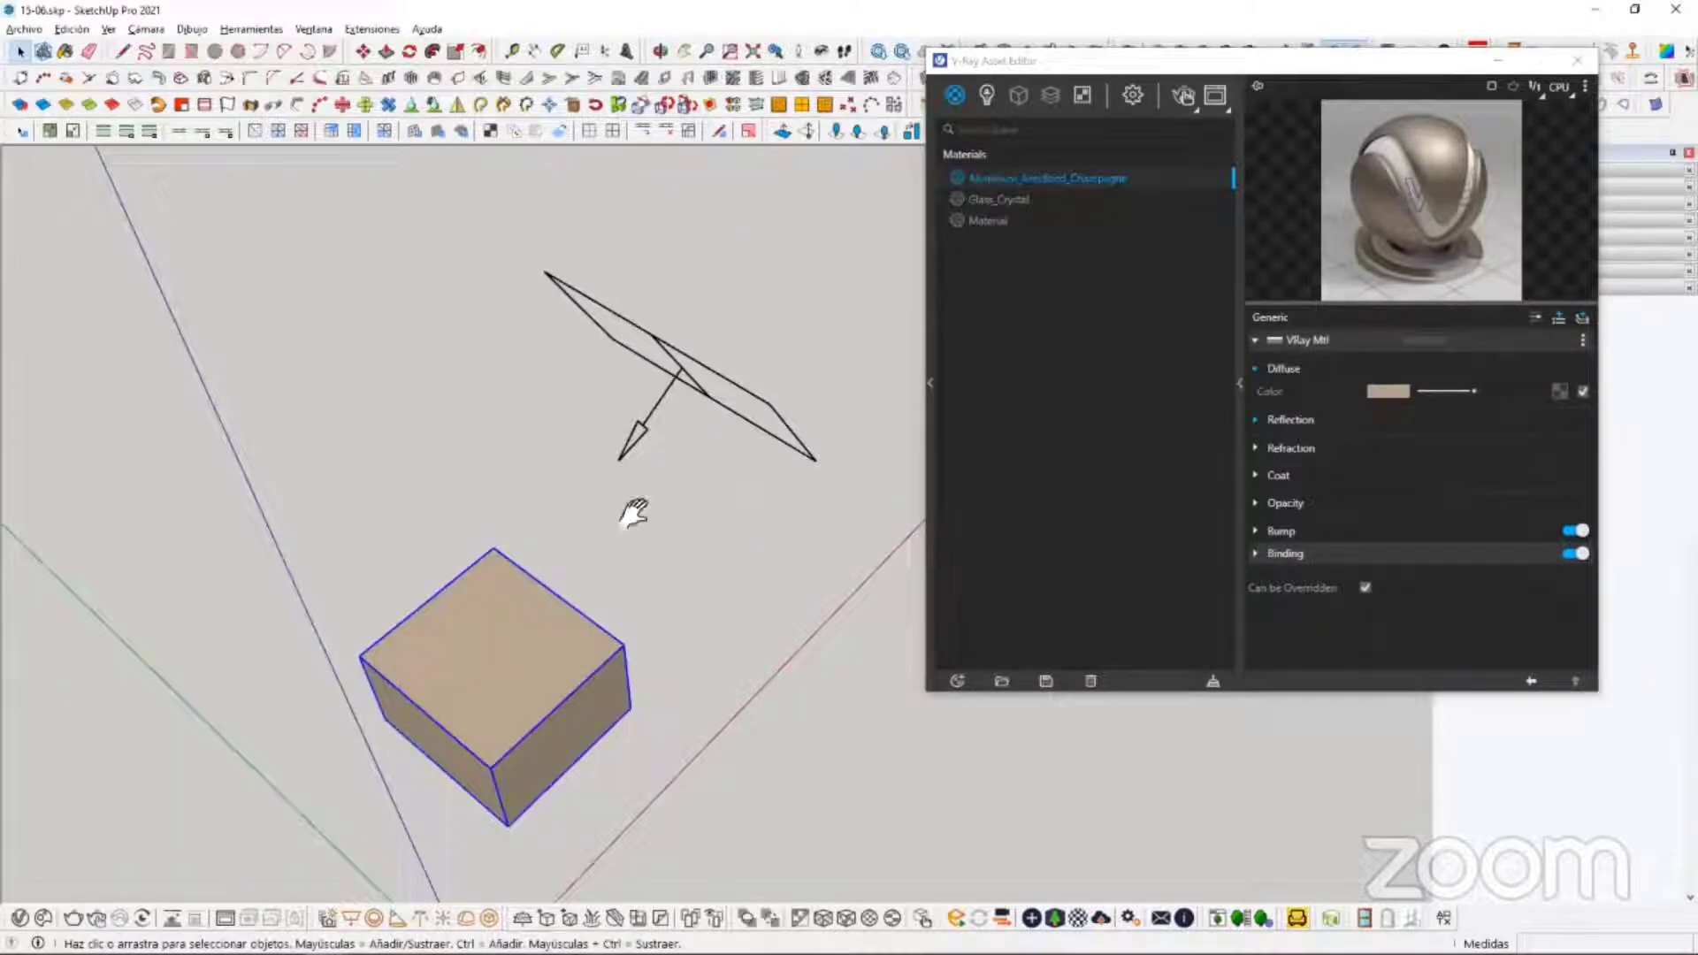
pyautogui.moveTo(629, 474)
pyautogui.mouseDown(button='middle')
pyautogui.moveTo(693, 372)
pyautogui.moveTo(614, 242)
pyautogui.moveTo(831, 337)
pyautogui.moveTo(695, 386)
pyautogui.moveTo(701, 368)
pyautogui.moveTo(462, 478)
pyautogui.moveTo(875, 595)
pyautogui.moveTo(816, 523)
pyautogui.mouseUp(button='middle')
pyautogui.click(758, 455)
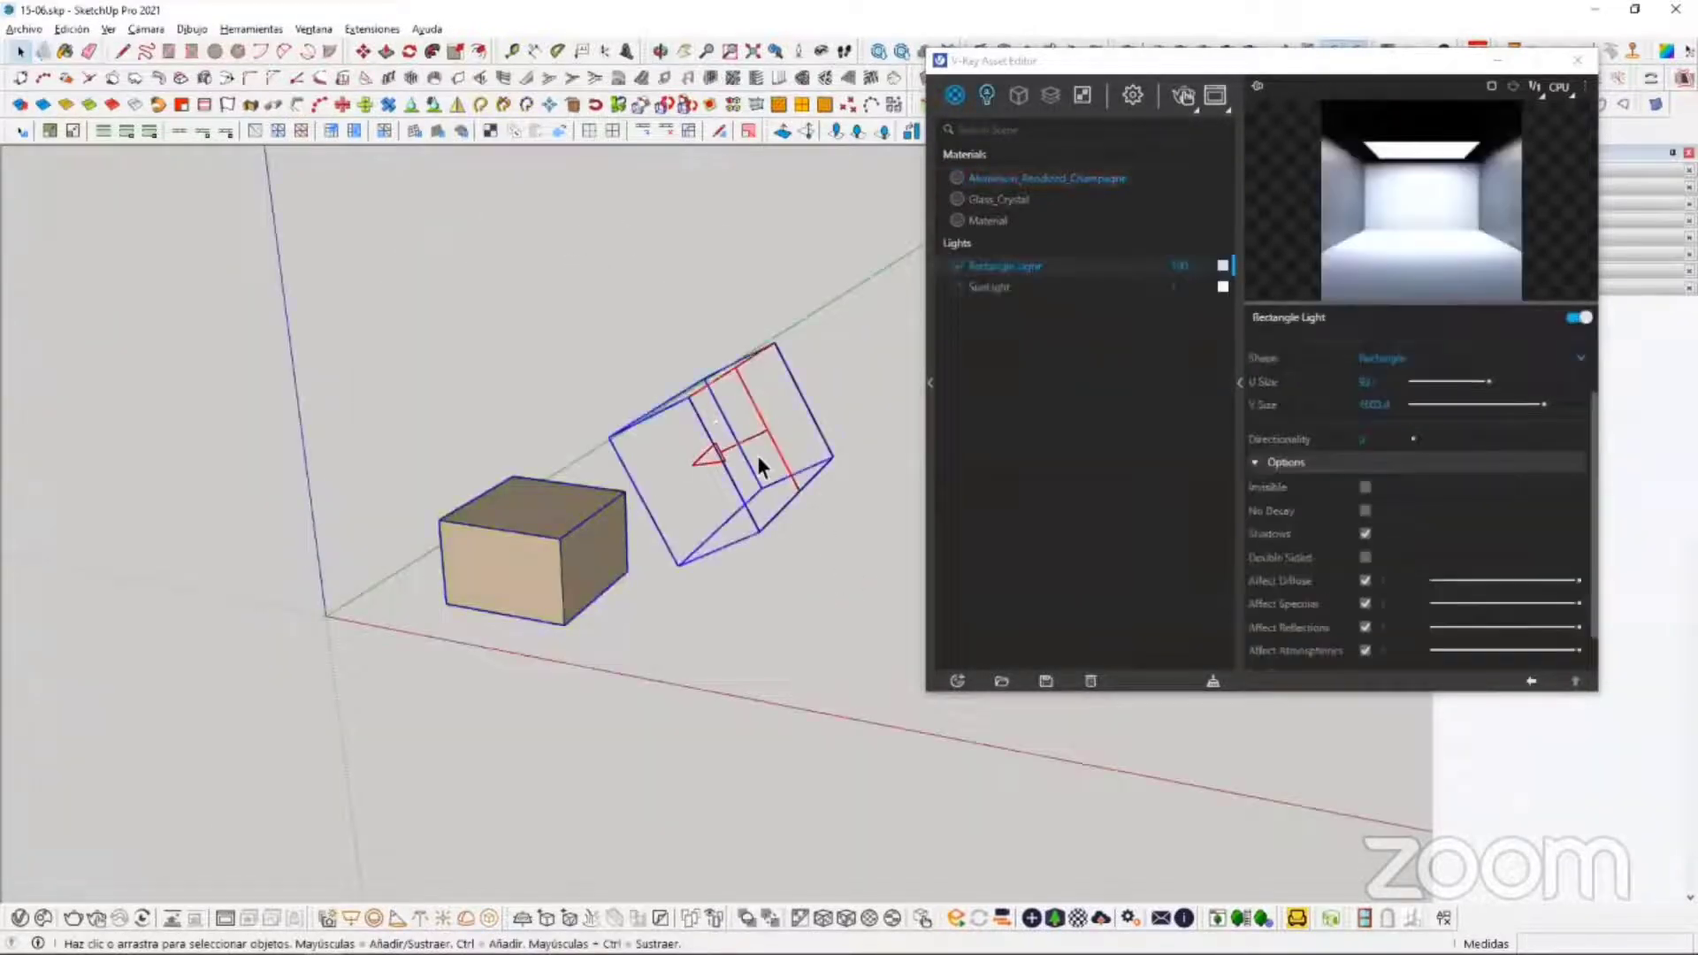
pyautogui.click(1578, 61)
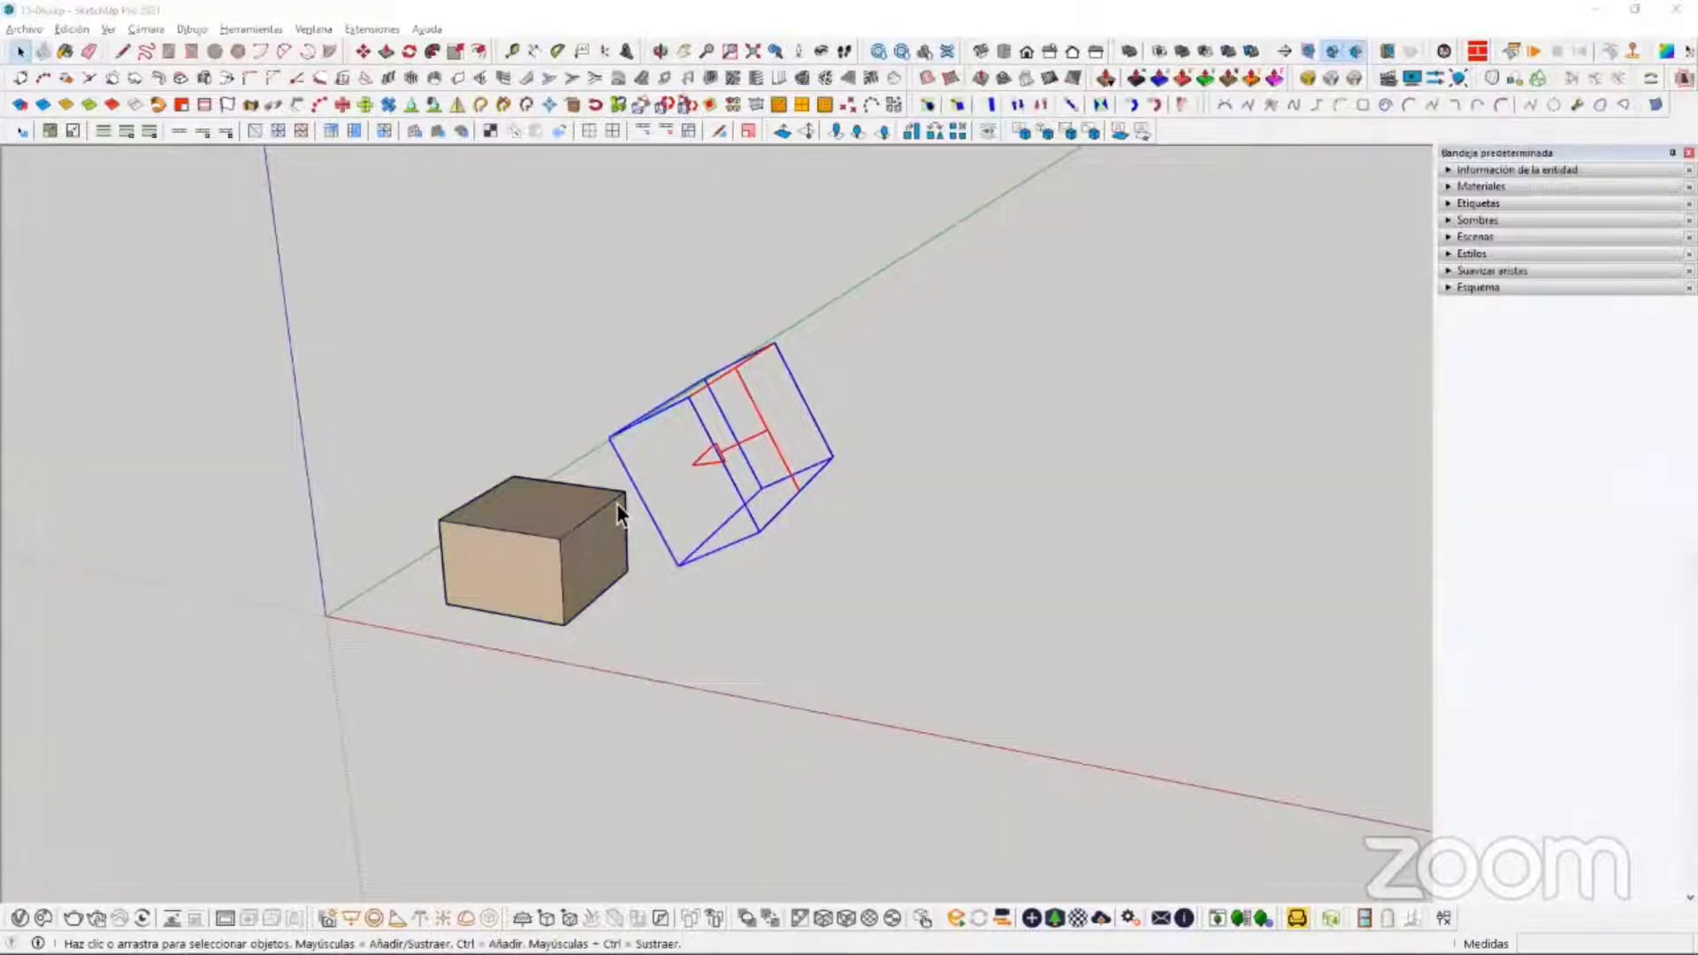
# Step: Delete the beige test box and the existing rectangle light from the model
pyautogui.moveTo(628, 506)
pyautogui.mouseDown(button='middle')
pyautogui.moveTo(788, 560)
pyautogui.moveTo(929, 531)
pyautogui.mouseUp(button='middle')
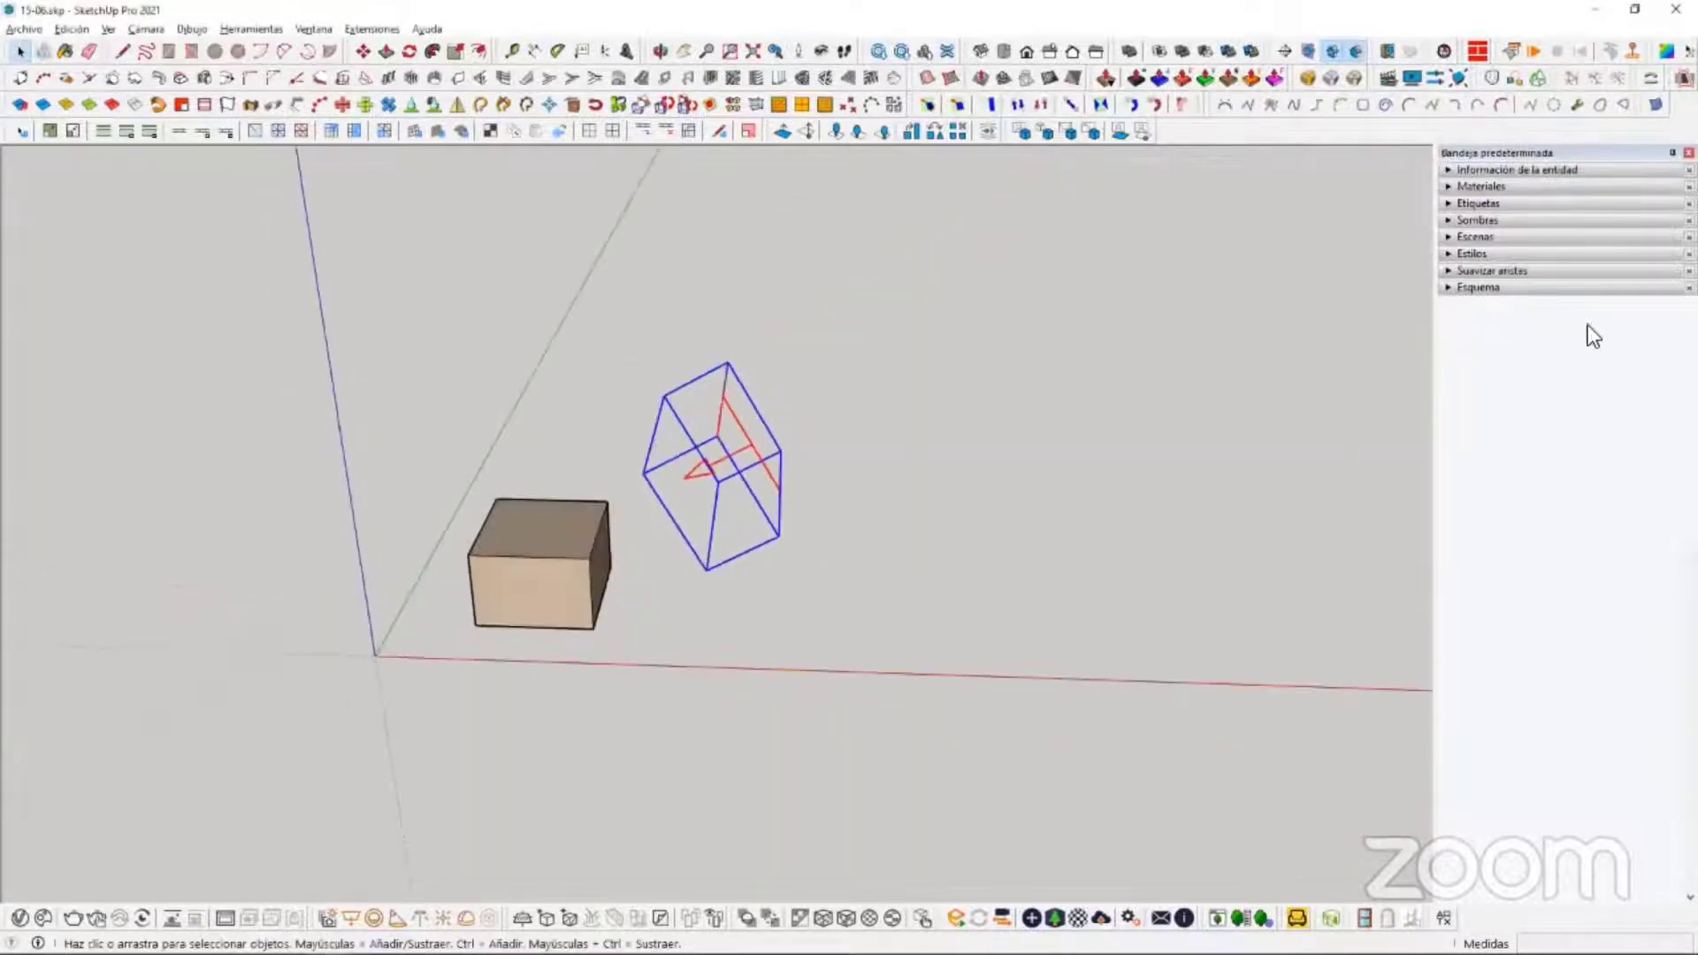
pyautogui.click(1479, 287)
pyautogui.click(491, 550)
pyautogui.press('Delete')
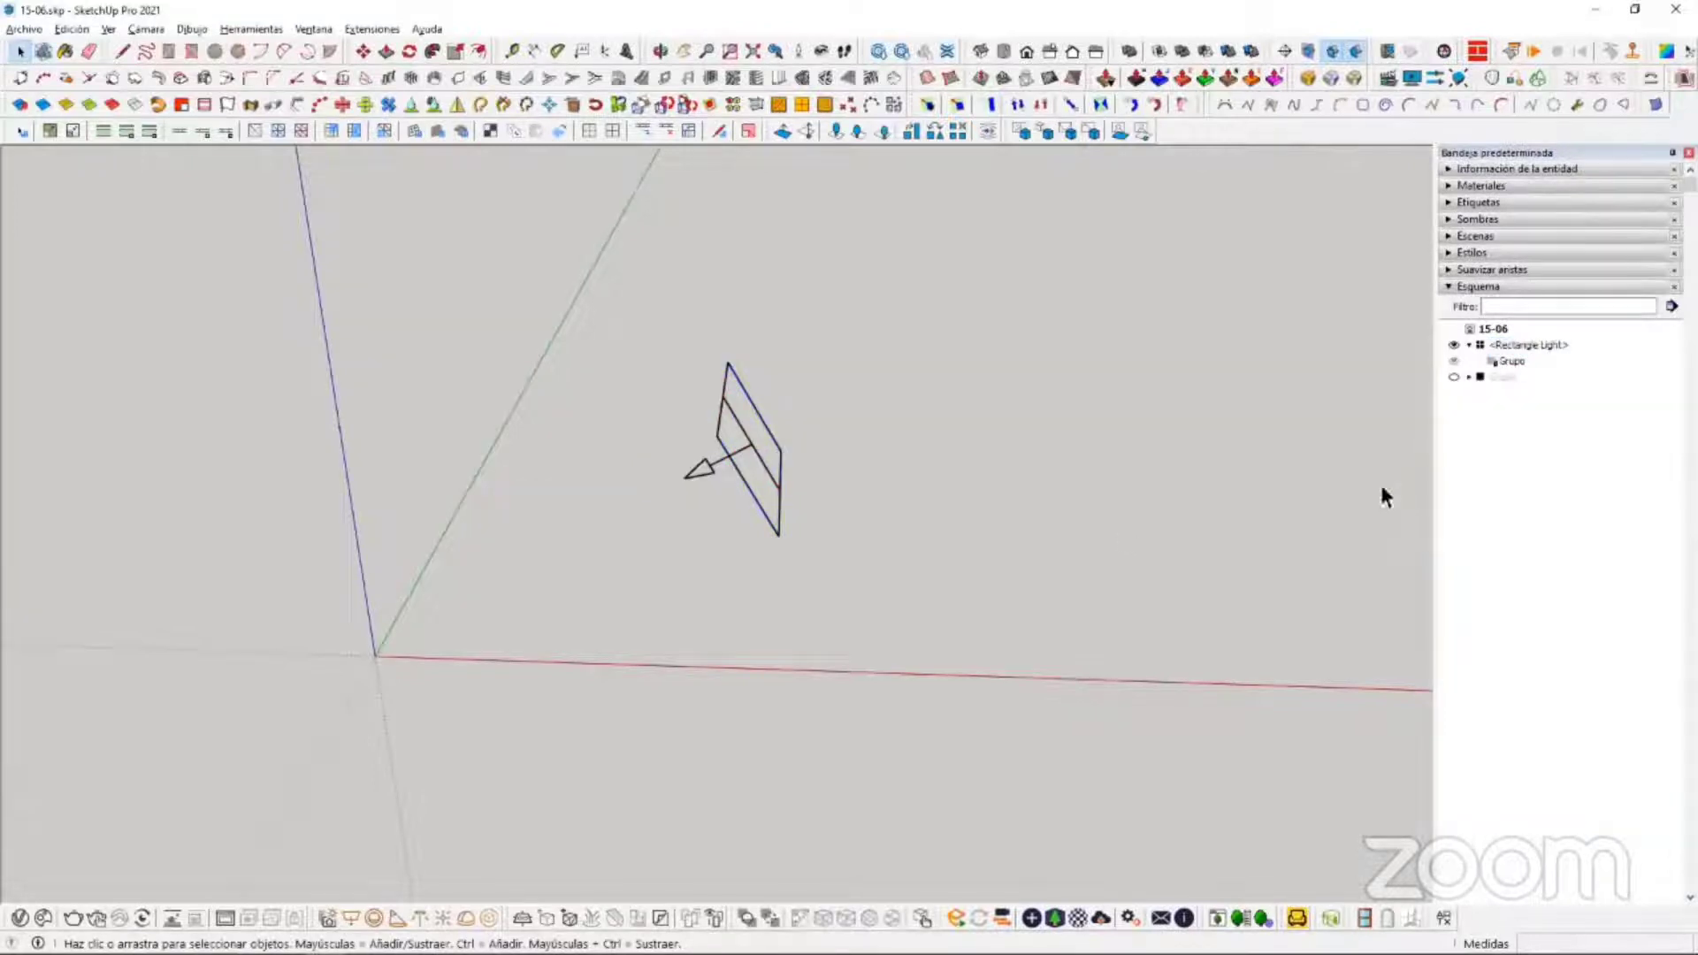
pyautogui.press('Delete')
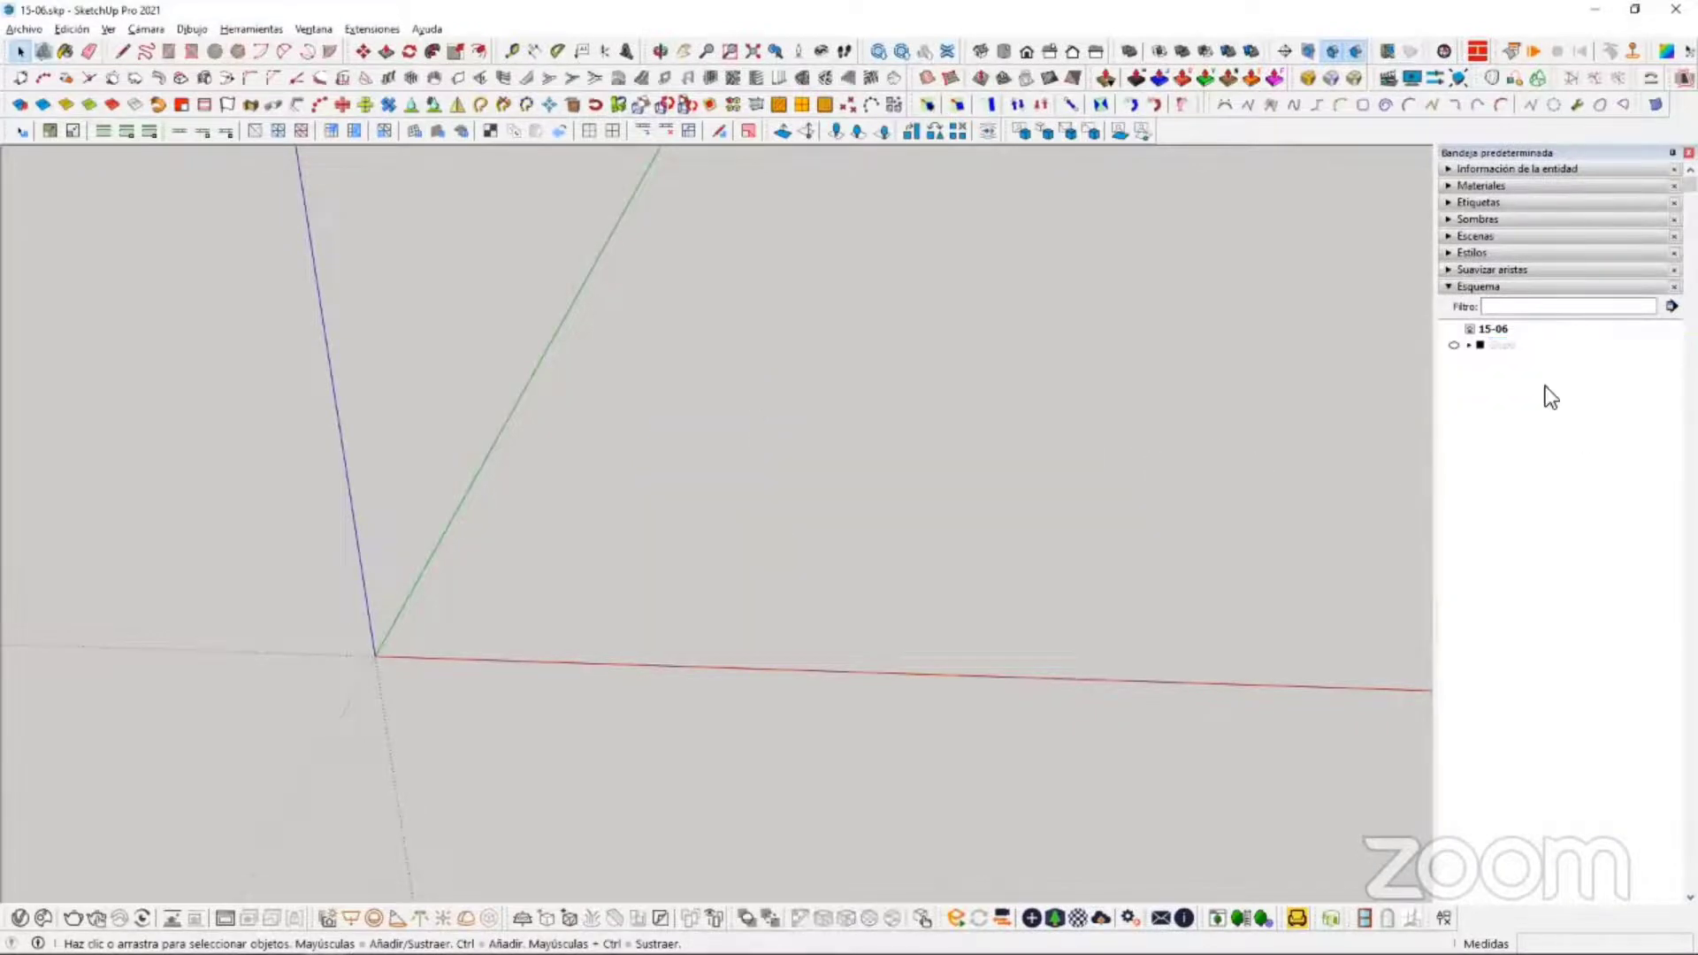
# Step: Make the hidden group of the perforated tower visible
pyautogui.click(1453, 347)
pyautogui.scroll(7, 419, 553)
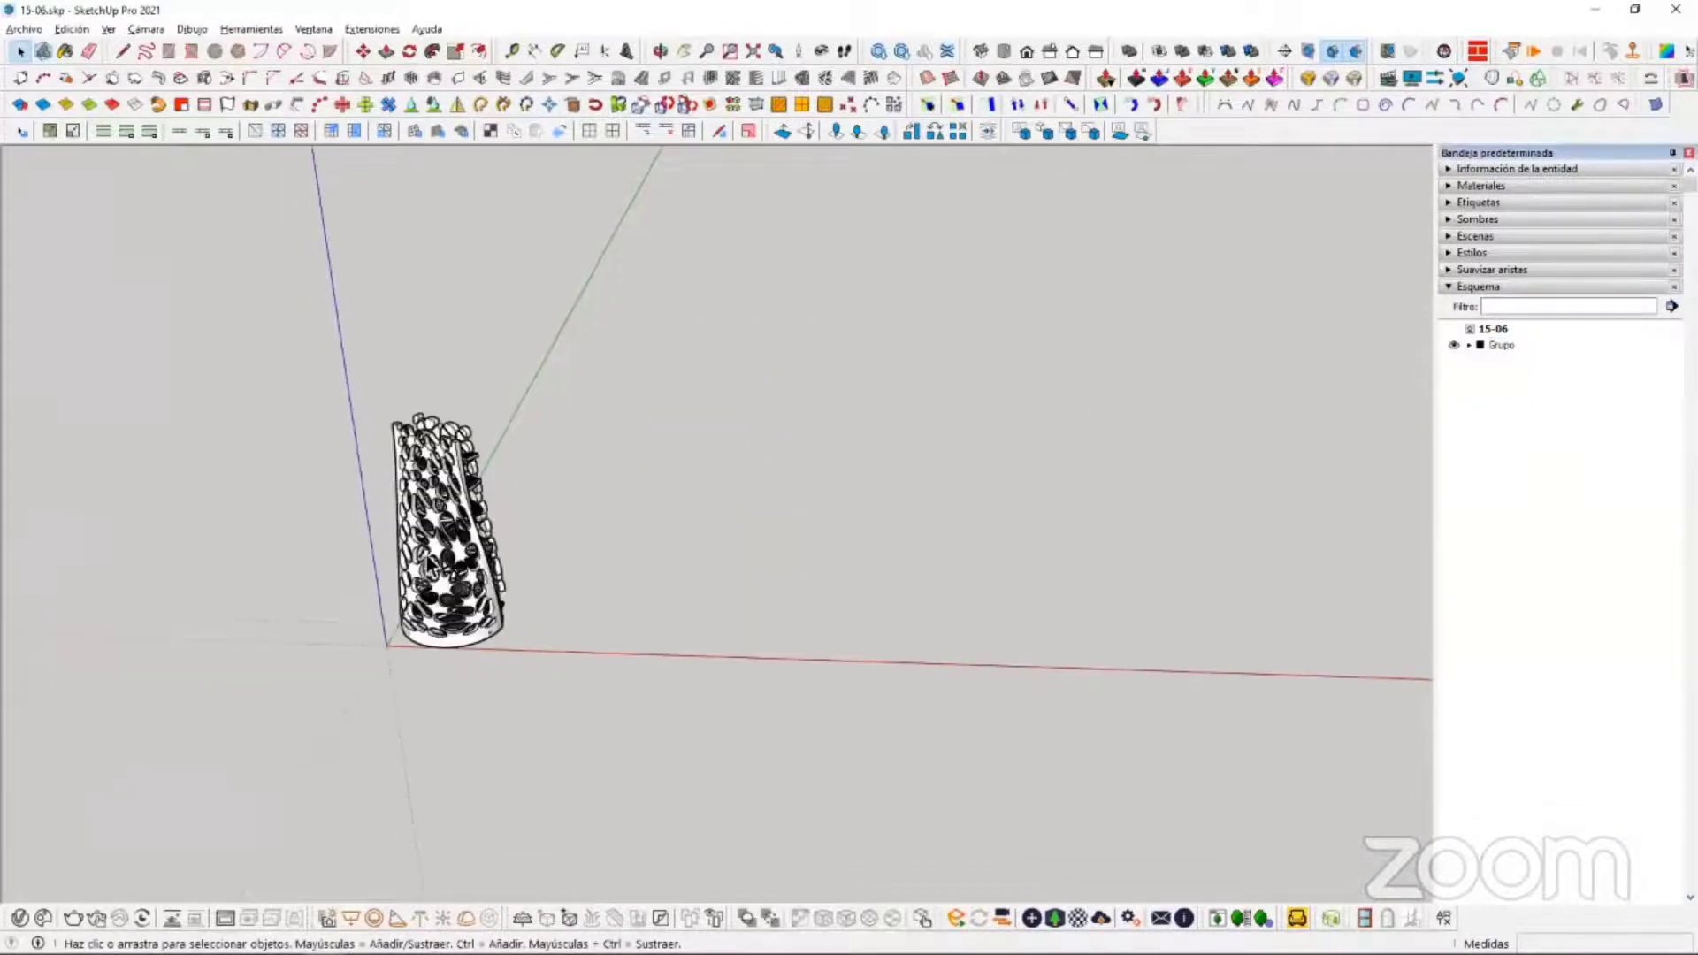
pyautogui.moveTo(955, 469); pyautogui.dragTo(1362, 424, button='middle')
# Step: Turn off profile edges in the current style's edge settings
pyautogui.click(1479, 251)
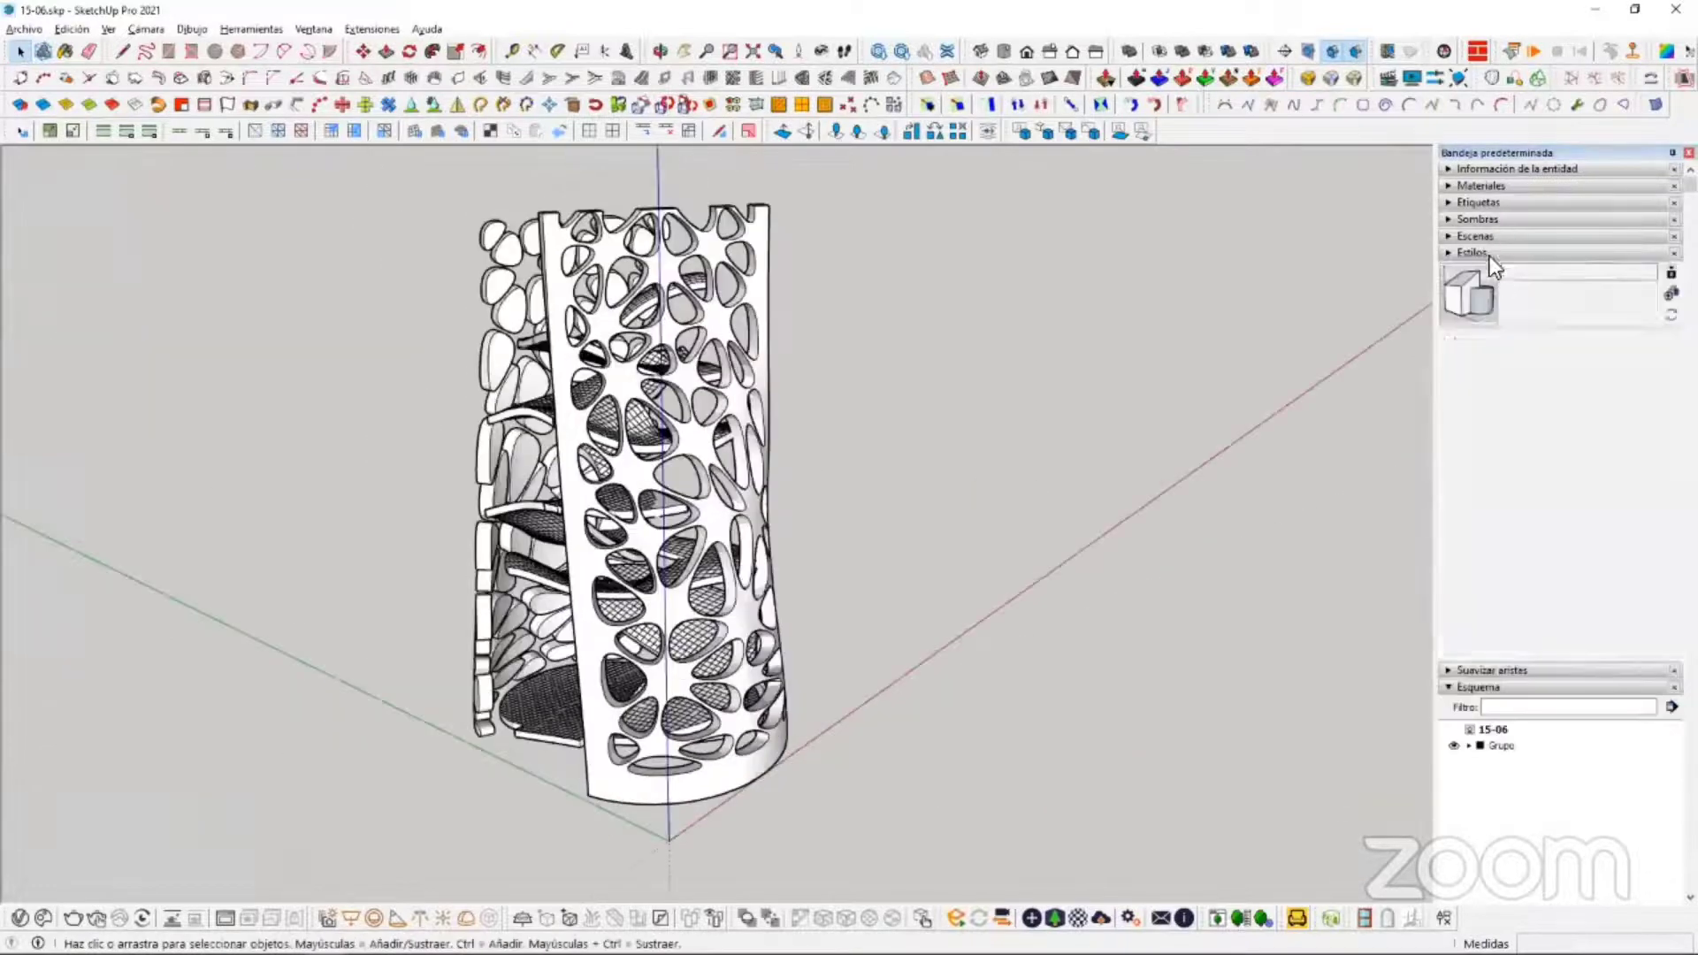
pyautogui.click(1517, 343)
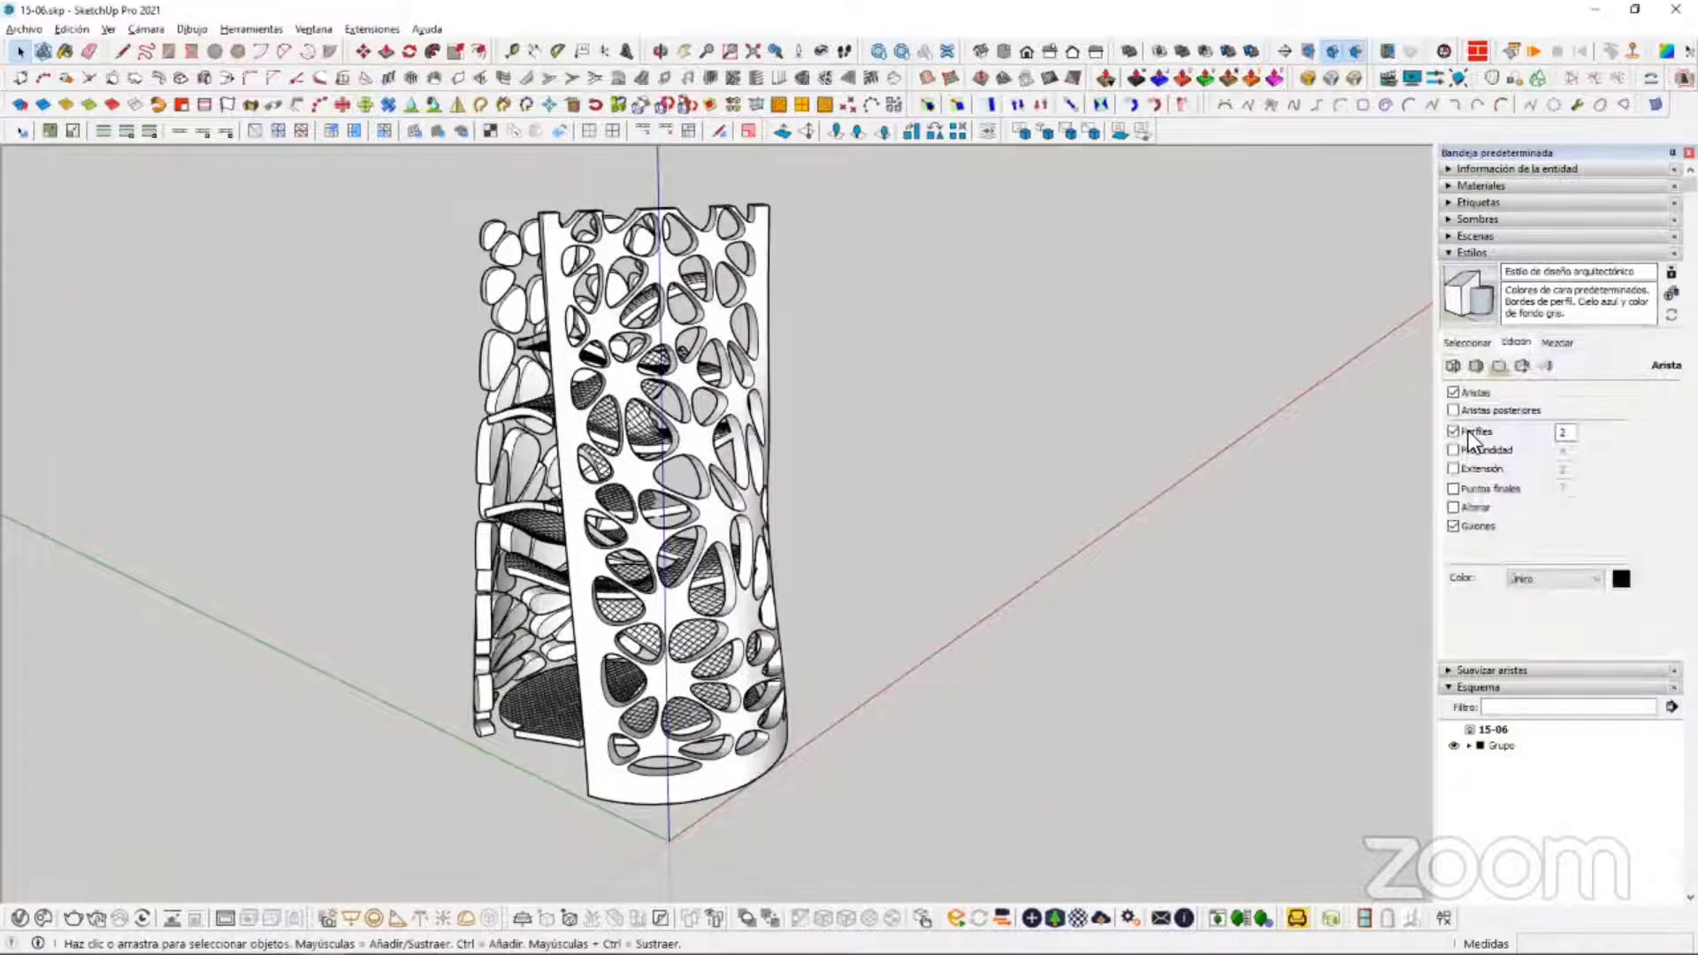
pyautogui.click(1453, 431)
pyautogui.click(1470, 252)
pyautogui.moveTo(935, 490); pyautogui.dragTo(725, 548, button='middle')
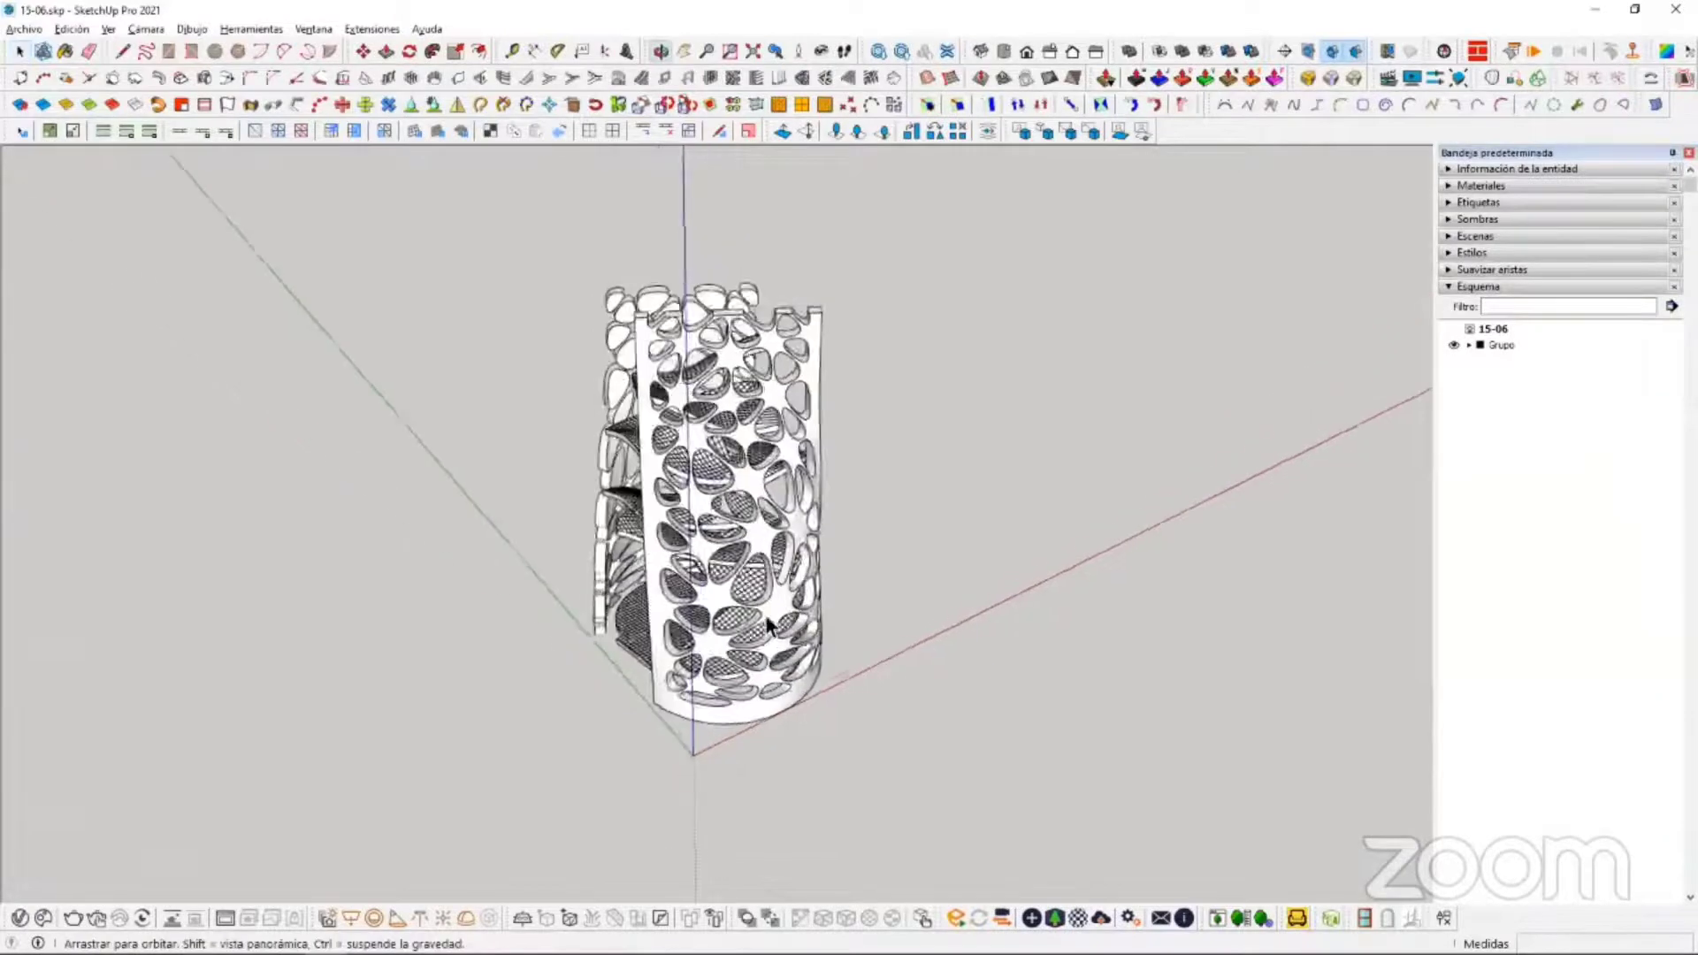
pyautogui.scroll(-2, 725, 548)
pyautogui.scroll(2, 715, 619)
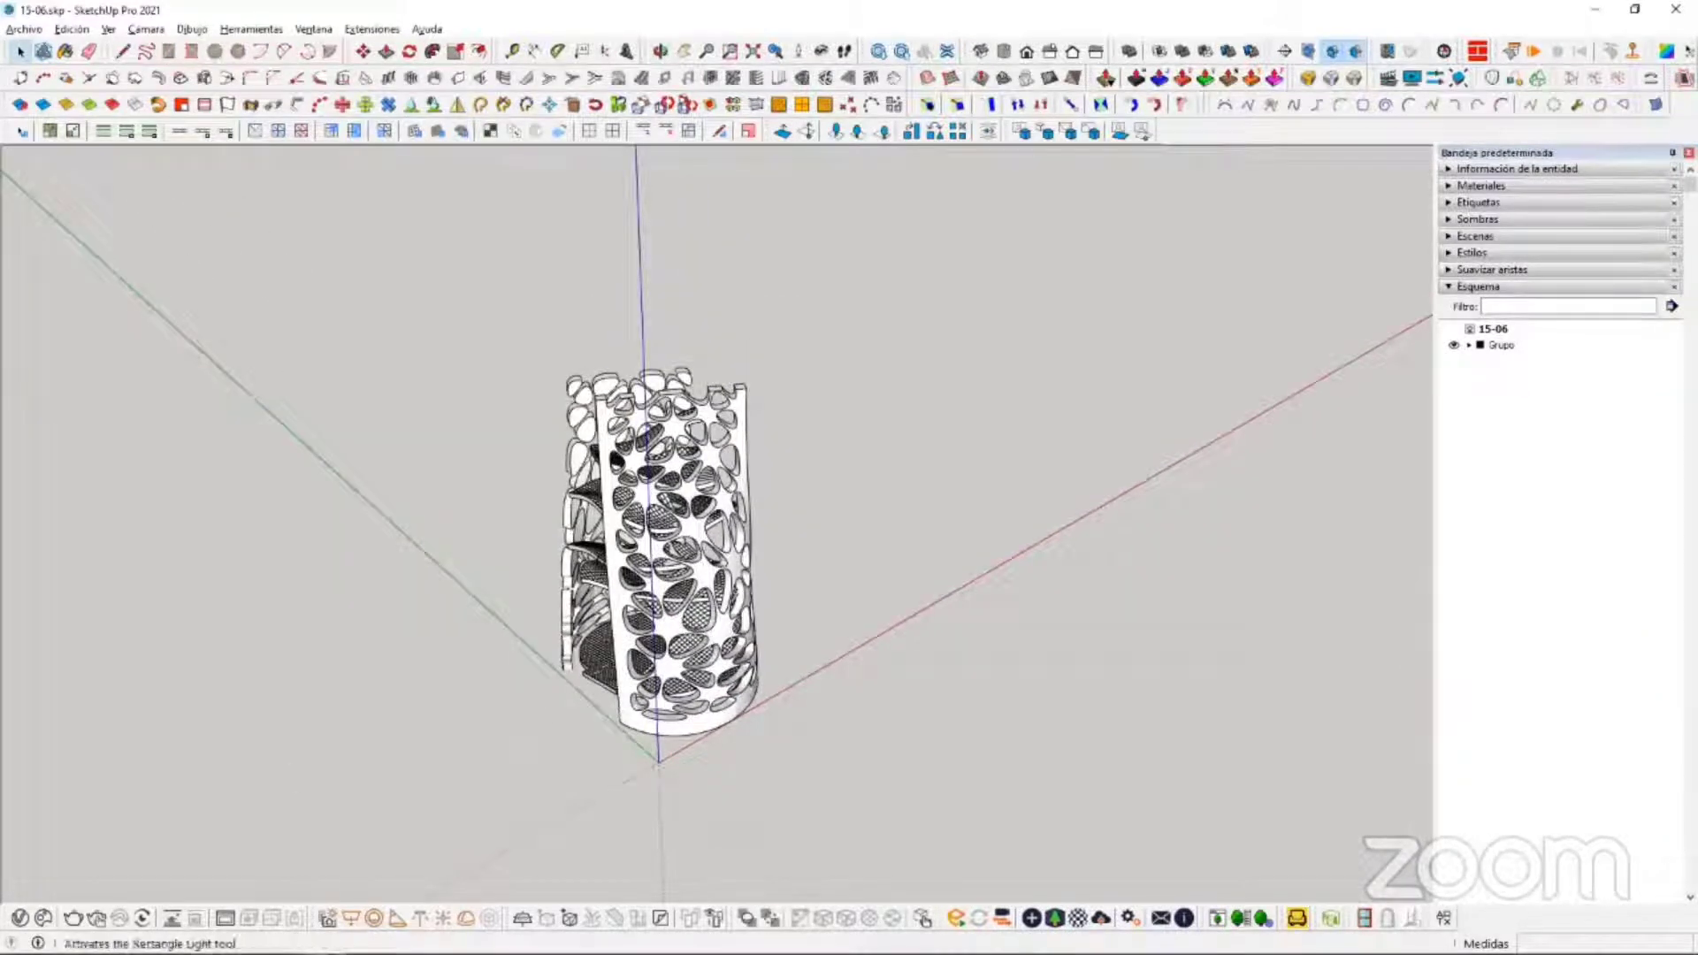
# Step: Draw a V-Ray rectangle light on the ground beside the tower, near the red axis
pyautogui.click(351, 918)
pyautogui.click(976, 734)
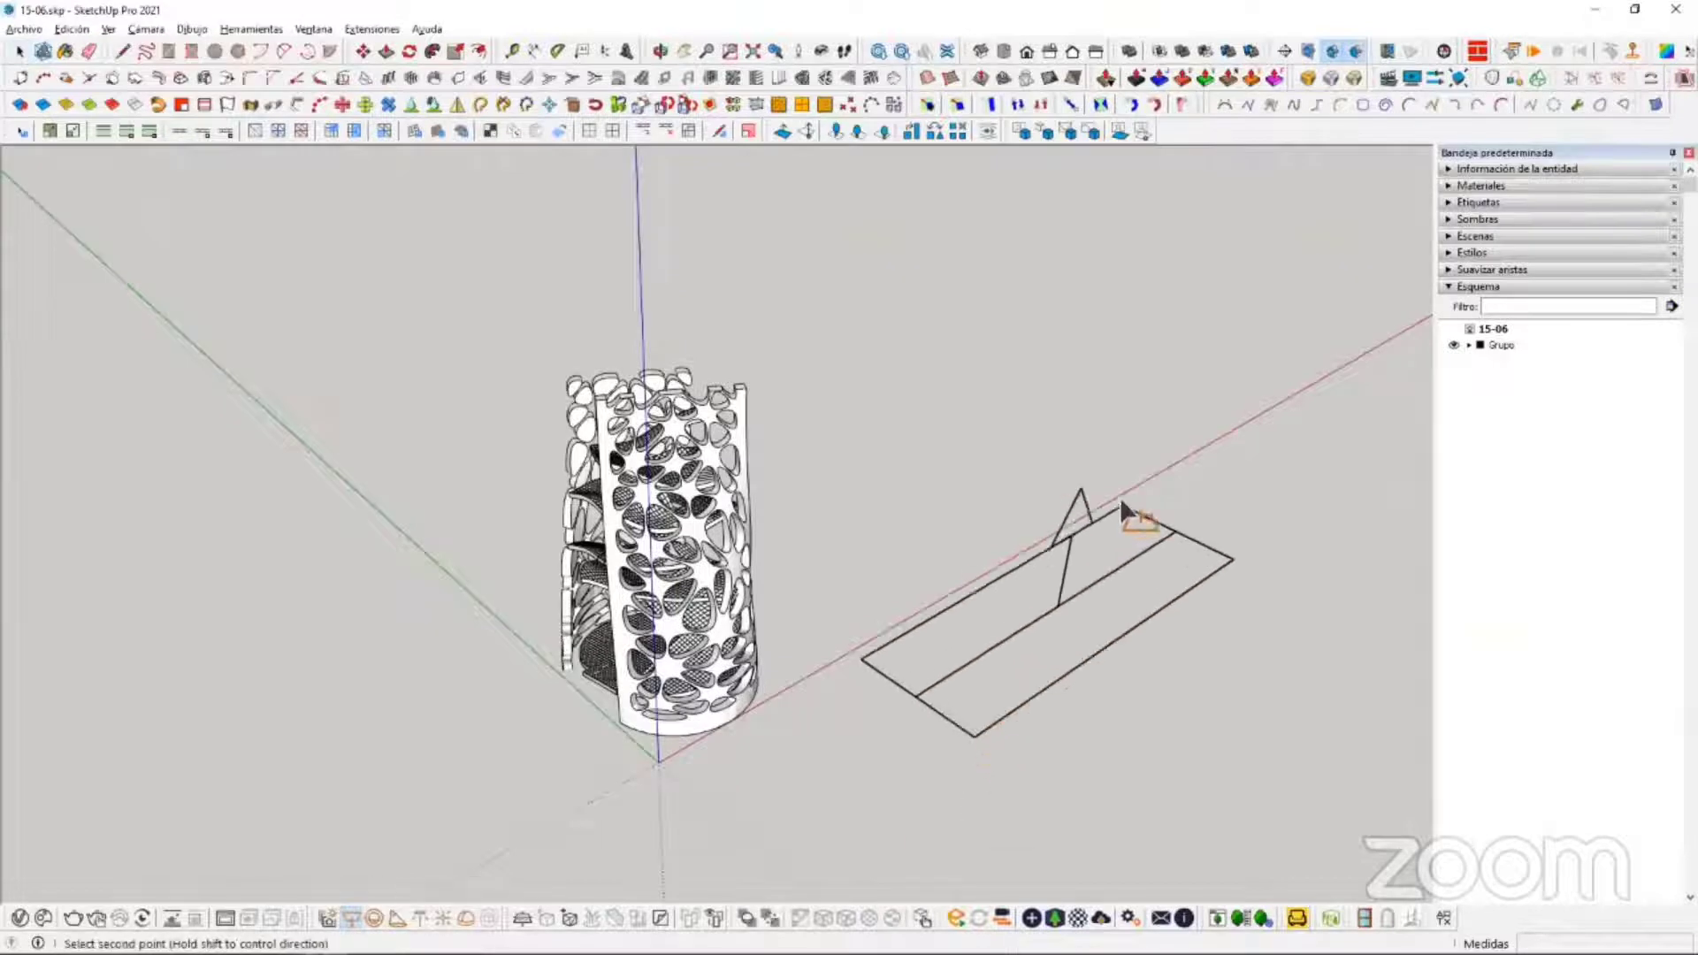
pyautogui.click(1084, 461)
# Step: Rotate the rectangle light upright and turn it so that its arrow aims toward the tower
pyautogui.click(1081, 668)
pyautogui.press('m')
pyautogui.moveTo(1026, 663); pyautogui.dragTo(1070, 672, button='middle')
pyautogui.click(986, 607)
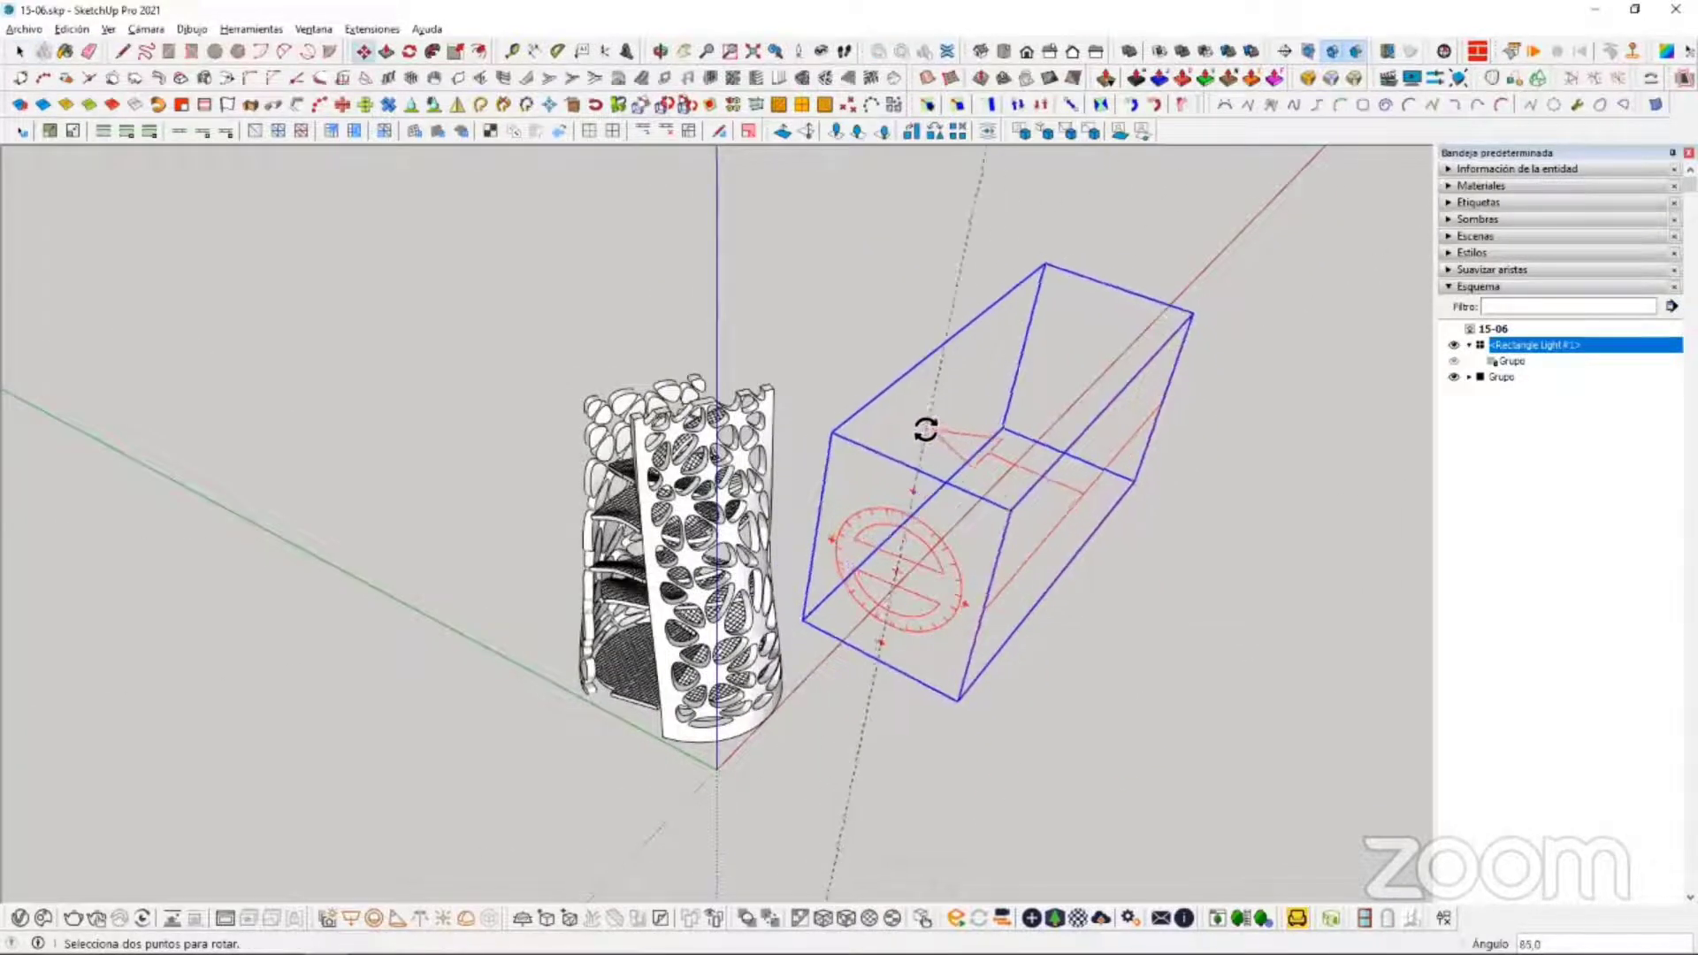
pyautogui.click(982, 402)
pyautogui.click(1096, 305)
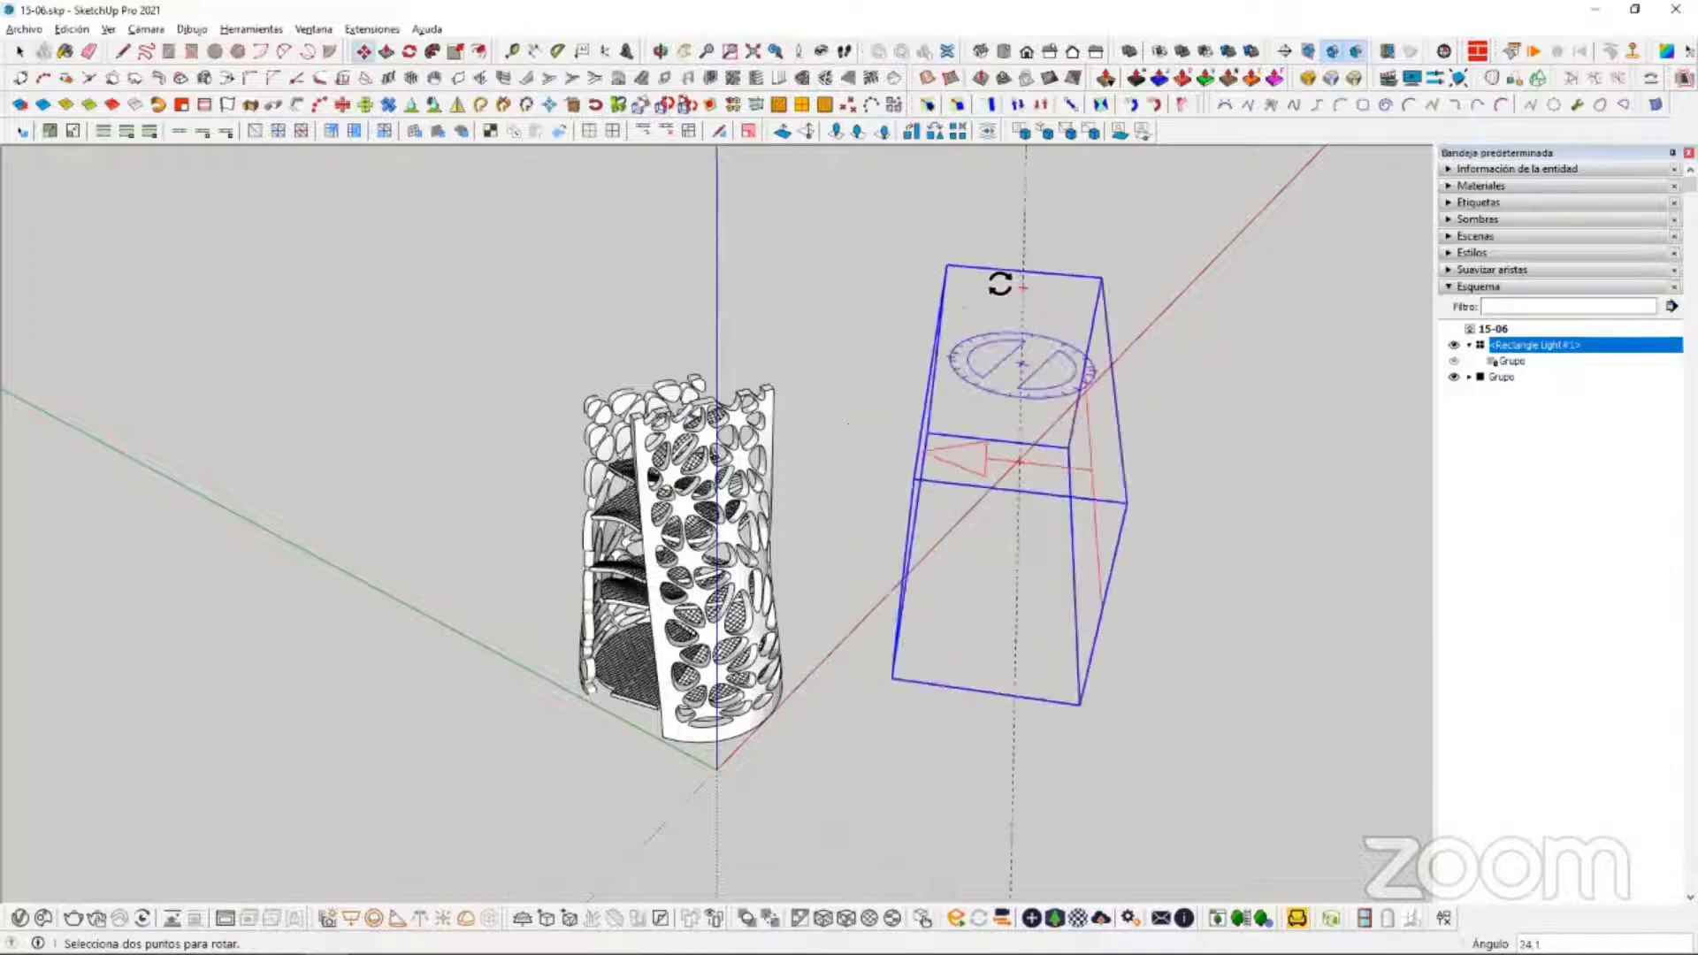
pyautogui.click(944, 281)
# Step: Move the rectangle light up and away from the tower along the red axis side
pyautogui.click(1097, 755)
pyautogui.click(1206, 284)
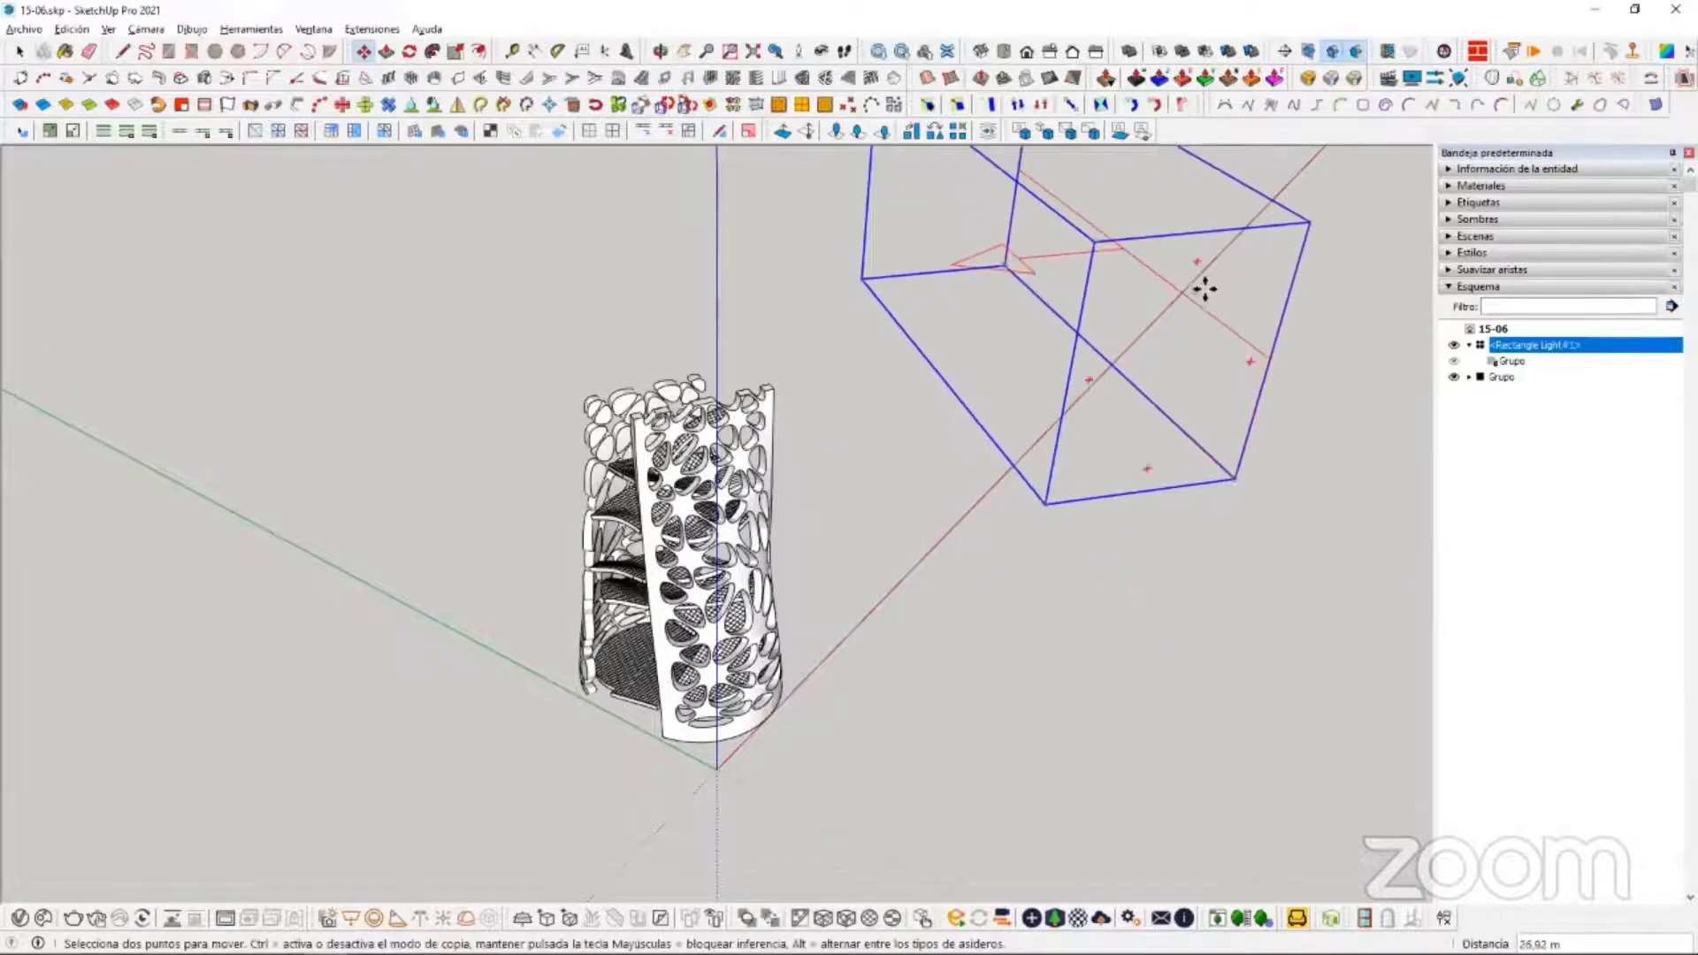
pyautogui.click(1187, 265)
pyautogui.click(1131, 270)
# Step: Scale the rectangle light to about 0.69 along its red axis and reposition it relative to the tower
pyautogui.moveTo(1131, 269); pyautogui.dragTo(526, 331, button='middle')
pyautogui.press('s')
pyautogui.moveTo(566, 290); pyautogui.dragTo(686, 311)
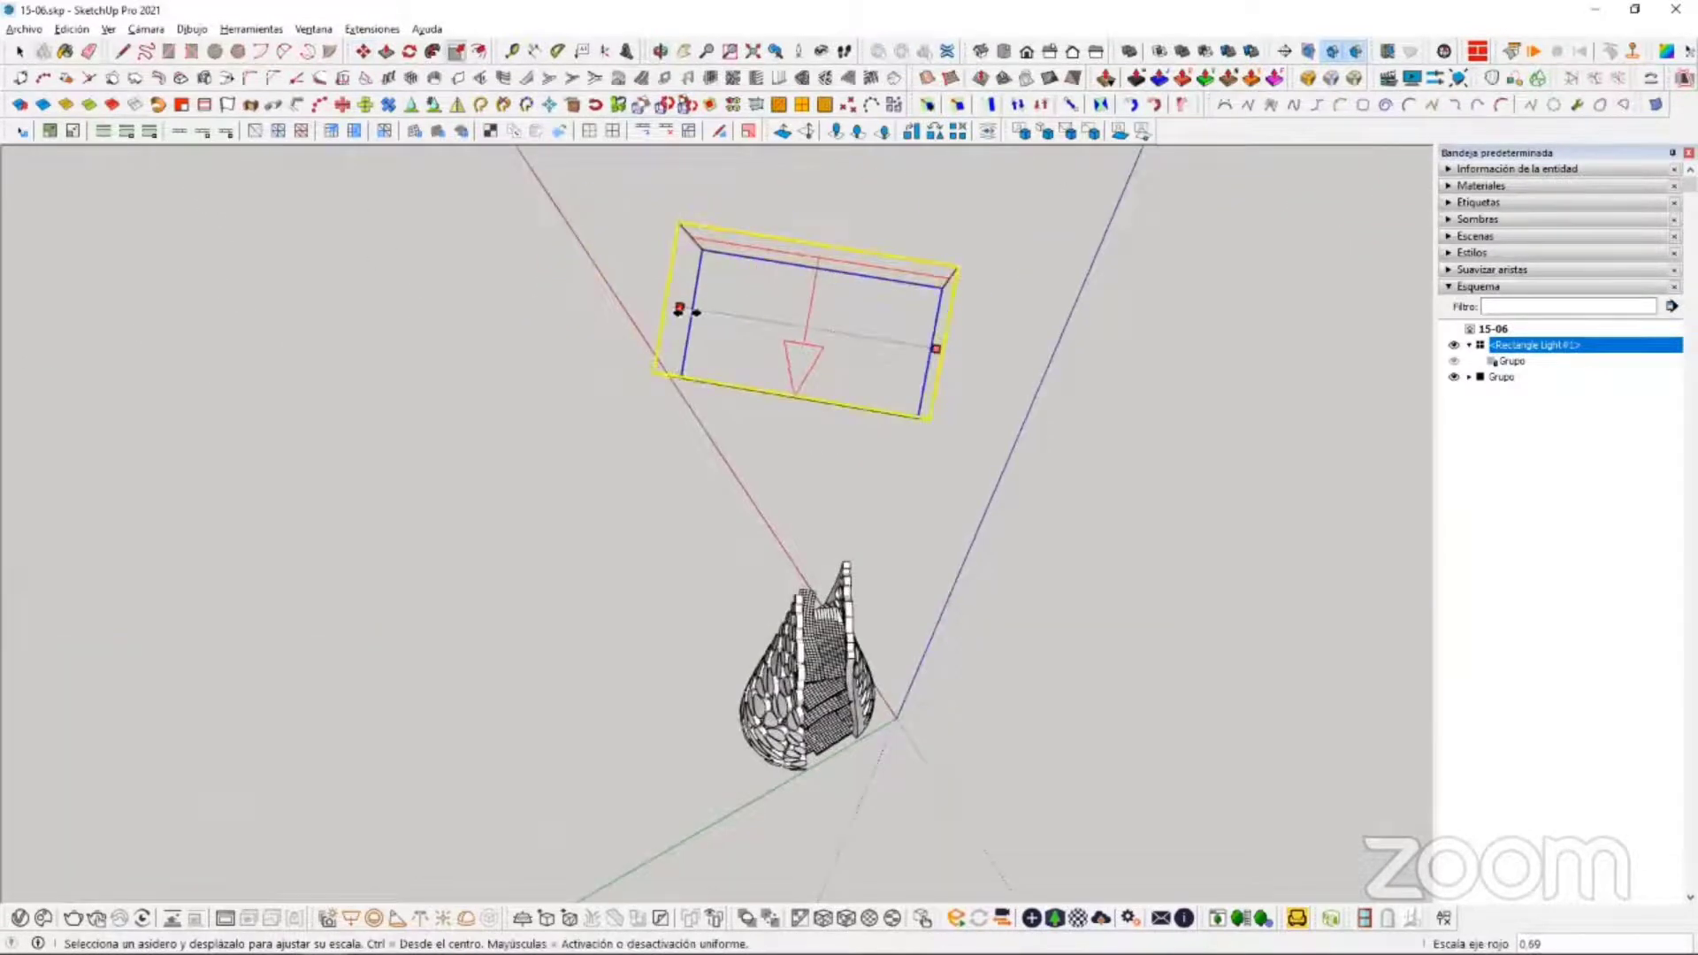
pyautogui.moveTo(752, 486); pyautogui.dragTo(739, 814, button='middle')
pyautogui.press('m')
pyautogui.moveTo(756, 810); pyautogui.dragTo(652, 785)
# Step: Copy the rectangle light to the green axis side of the tower
pyautogui.moveTo(807, 815); pyautogui.dragTo(969, 635, button='middle')
pyautogui.press('ctrl')
pyautogui.click(972, 628)
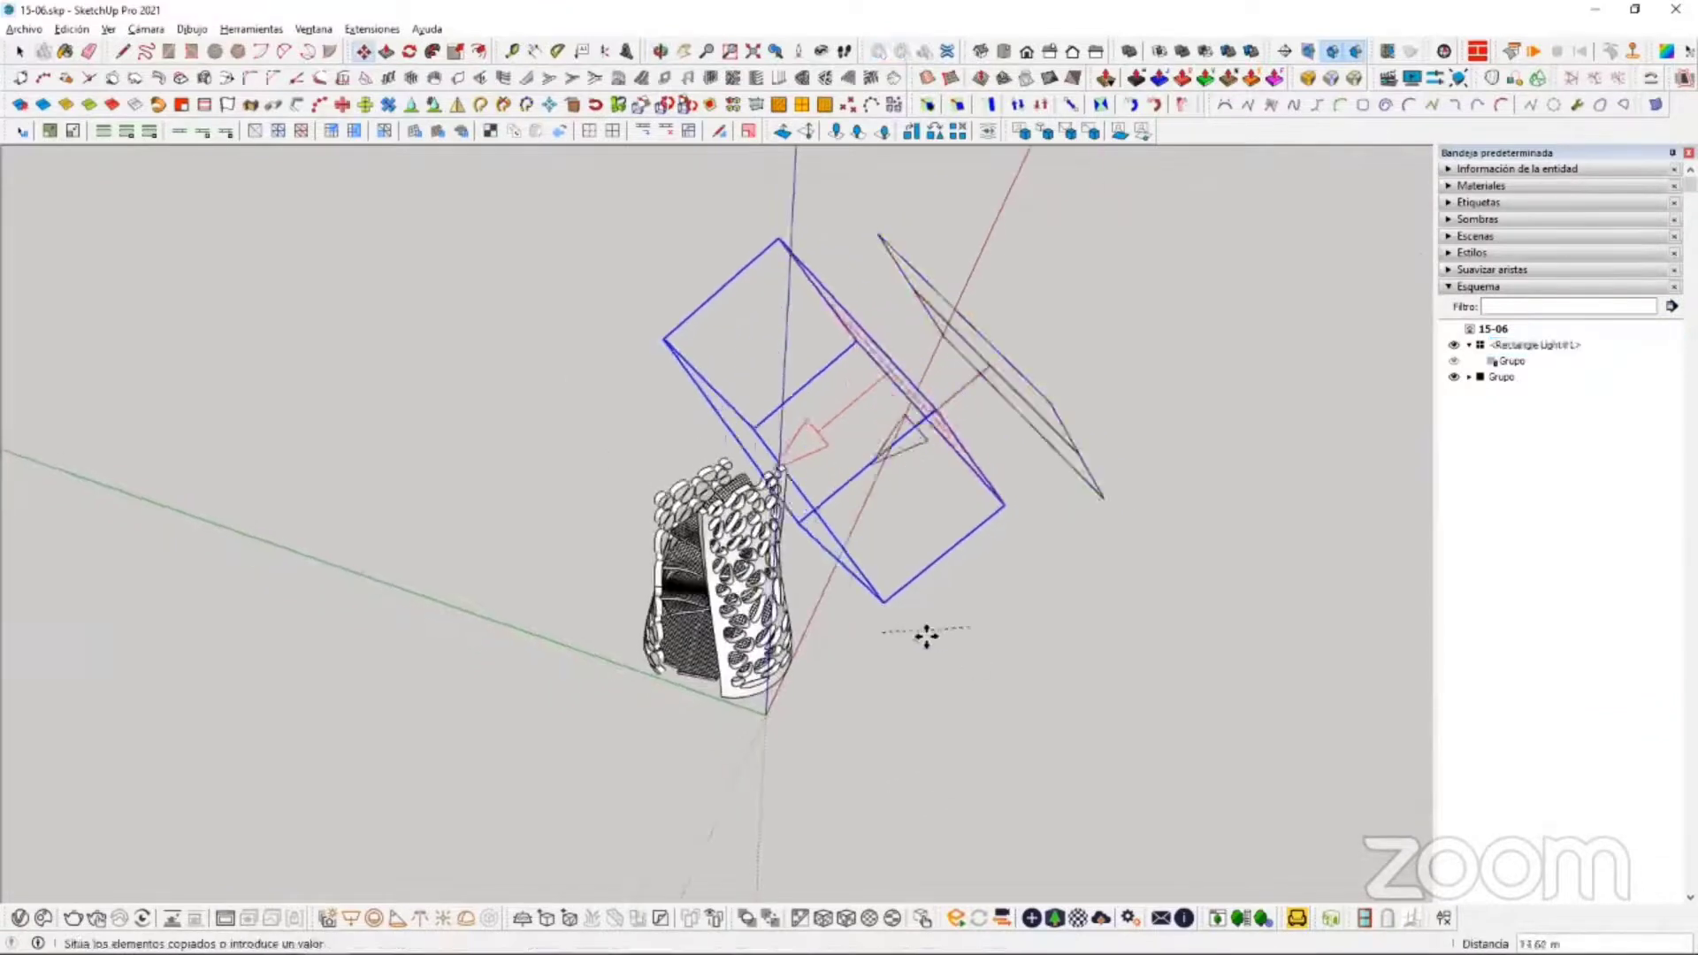
pyautogui.click(575, 515)
# Step: Rotate the copied rectangle light about the vertical axis so that it faces the tower's open side
pyautogui.keyDown('shift'); pyautogui.moveTo(560, 319); pyautogui.dragTo(577, 417, button='middle'); pyautogui.keyUp('shift')
pyautogui.press('q')
pyautogui.click(690, 452)
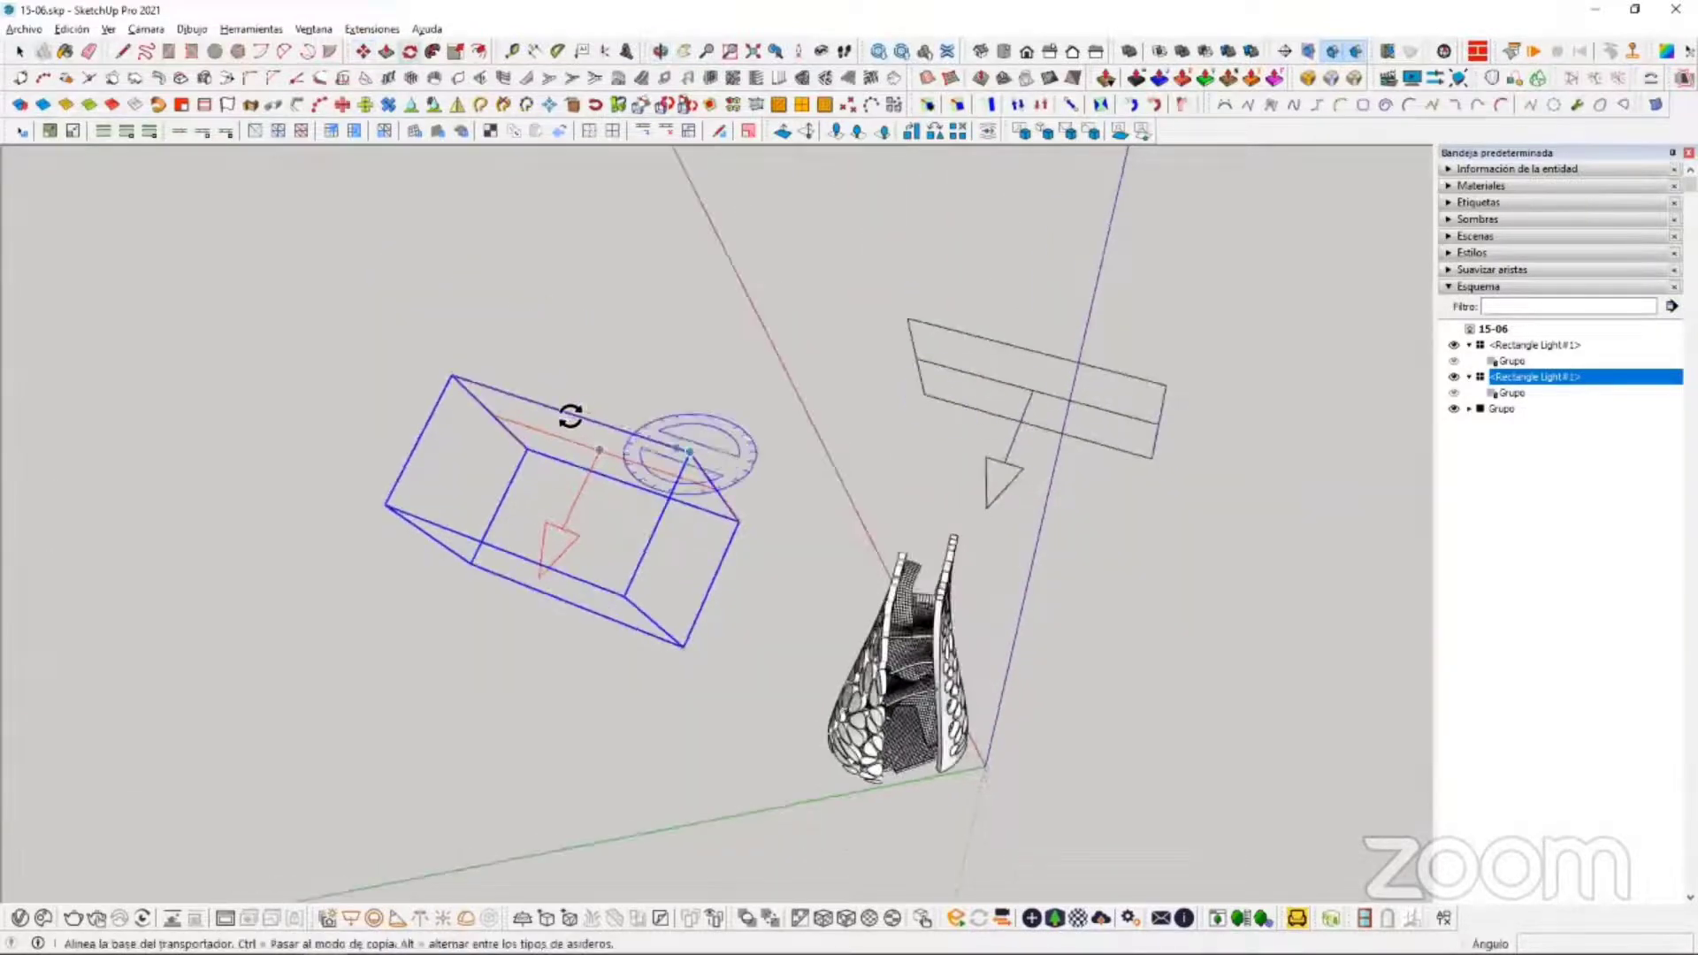
pyautogui.click(571, 415)
pyautogui.click(549, 614)
# Step: Move the copied rectangle light closer to the tower, above its open side
pyautogui.moveTo(718, 619); pyautogui.dragTo(416, 684, button='middle')
pyautogui.moveTo(546, 663)
pyautogui.mouseDown(button='middle')
pyautogui.moveTo(457, 640)
pyautogui.moveTo(530, 637)
pyautogui.mouseUp(button='middle')
pyautogui.press('m')
pyautogui.click(531, 637)
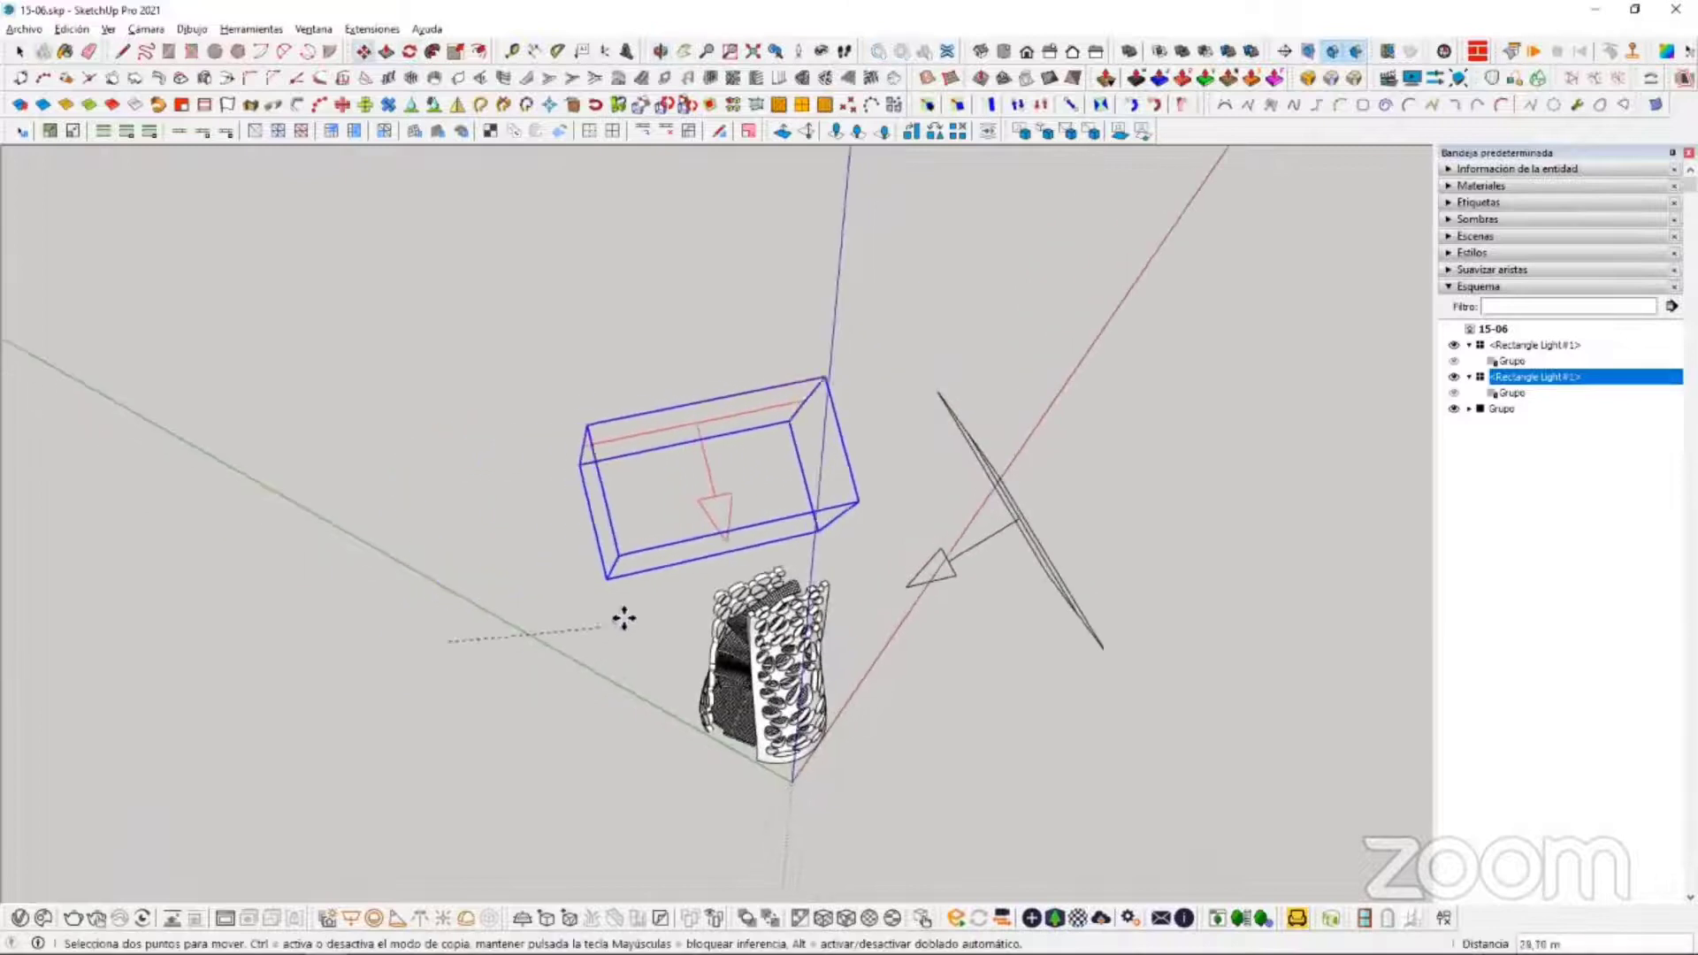
pyautogui.click(701, 661)
pyautogui.moveTo(700, 661); pyautogui.dragTo(823, 398, button='middle')
pyautogui.press('space')
# Step: Delete the leftover Rectangle Light with intensity 100 from the asset editor's light list
pyautogui.click(41, 914)
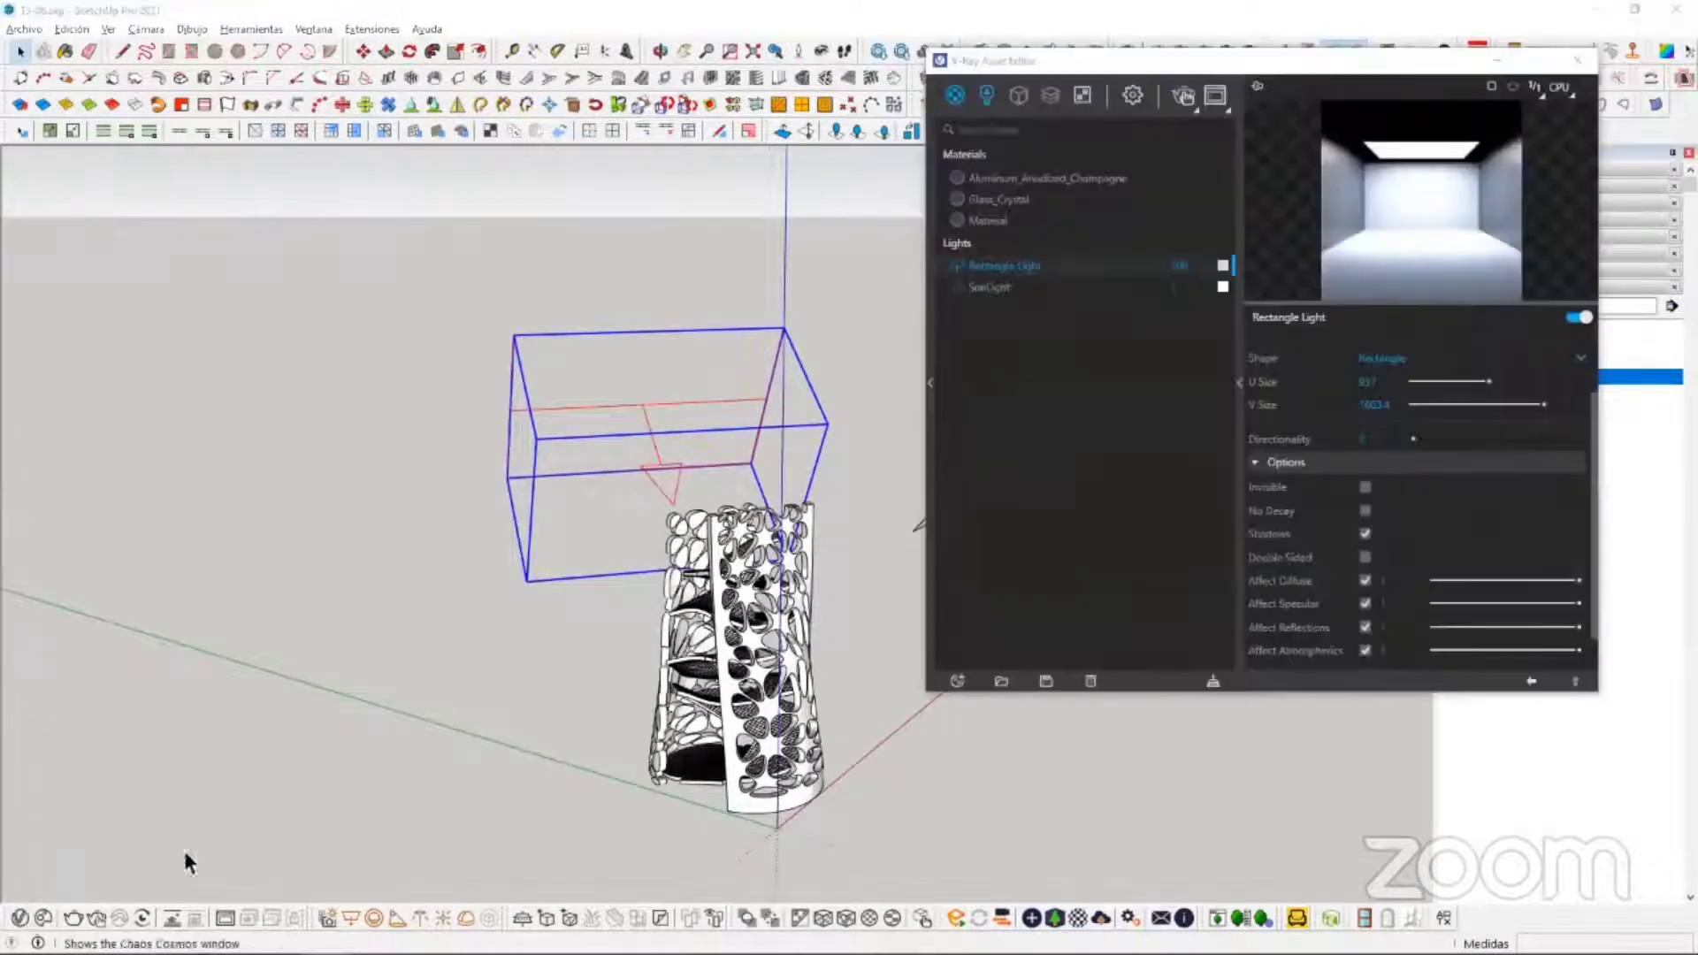
pyautogui.click(988, 95)
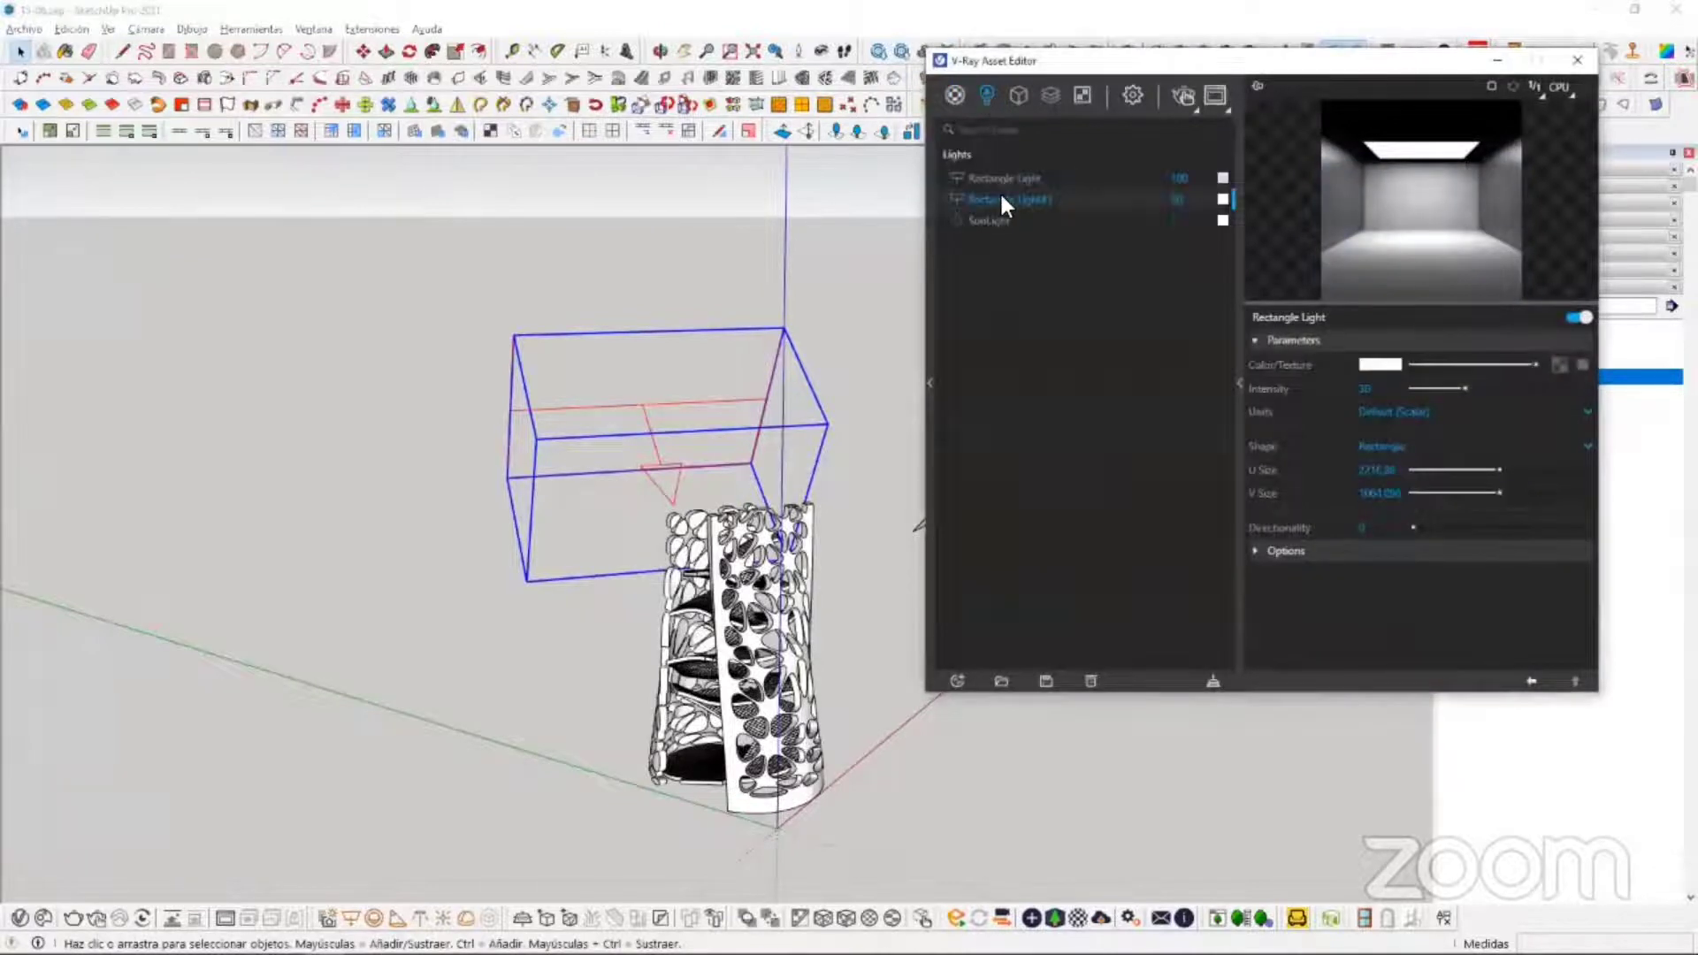
pyautogui.moveTo(916, 281)
pyautogui.mouseDown(button='middle')
pyautogui.moveTo(864, 304)
pyautogui.moveTo(681, 308)
pyautogui.moveTo(977, 187)
pyautogui.mouseUp(button='middle')
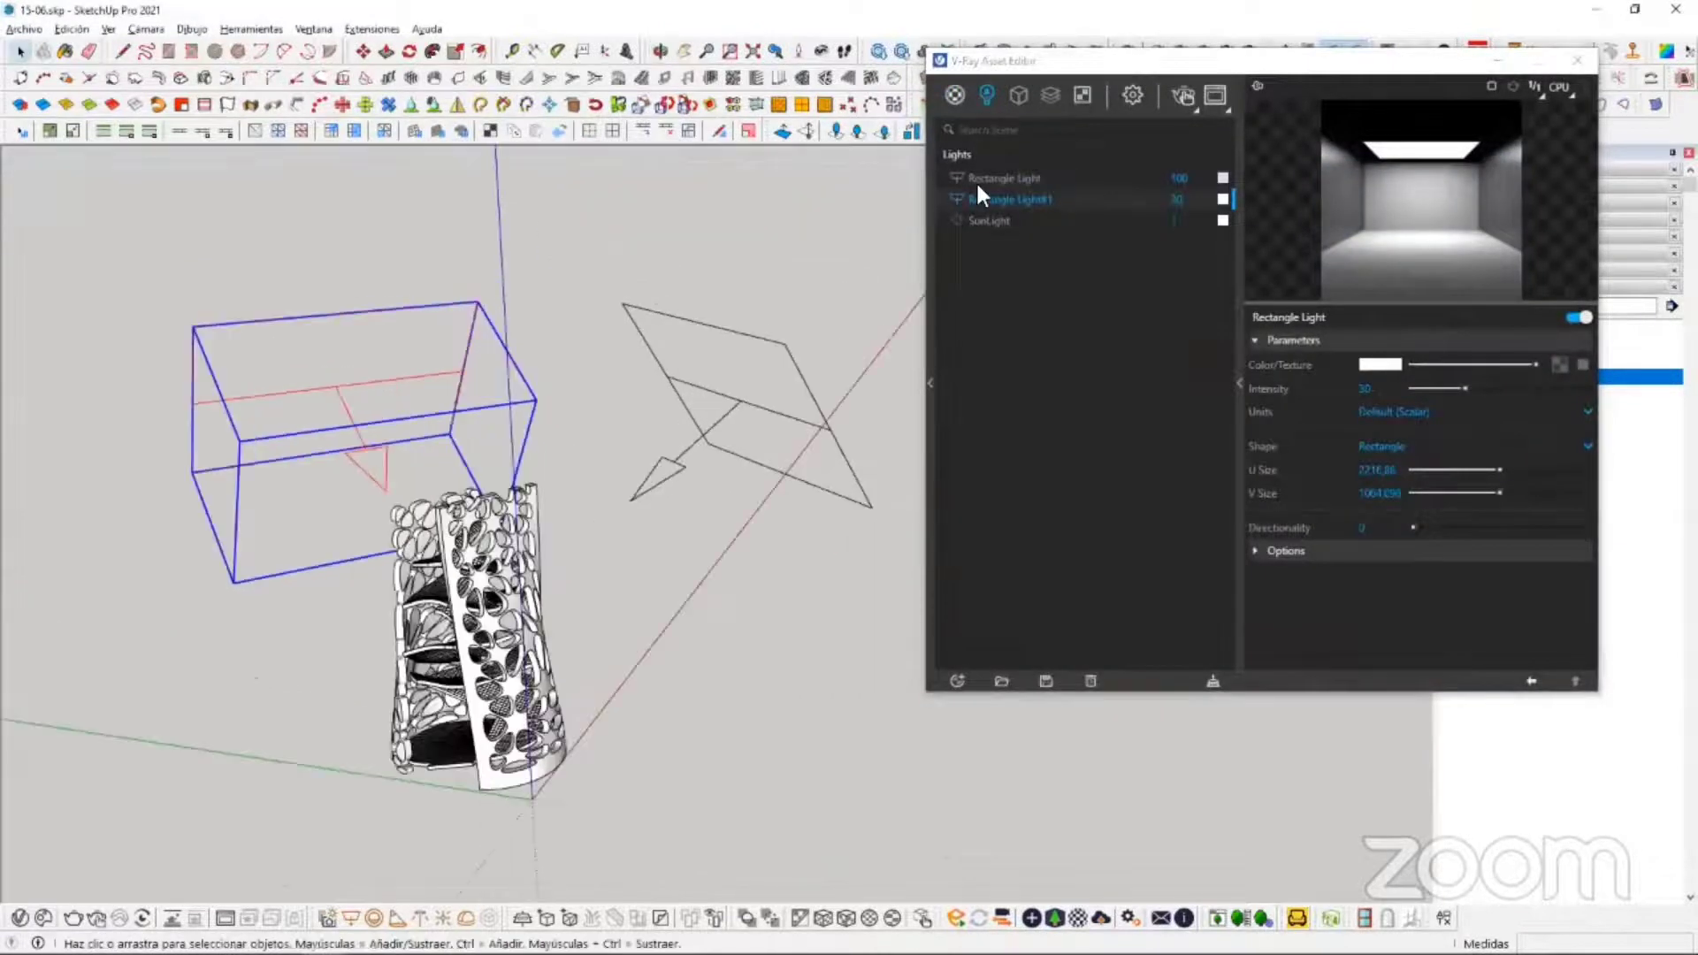
pyautogui.click(1035, 200)
pyautogui.click(1034, 179)
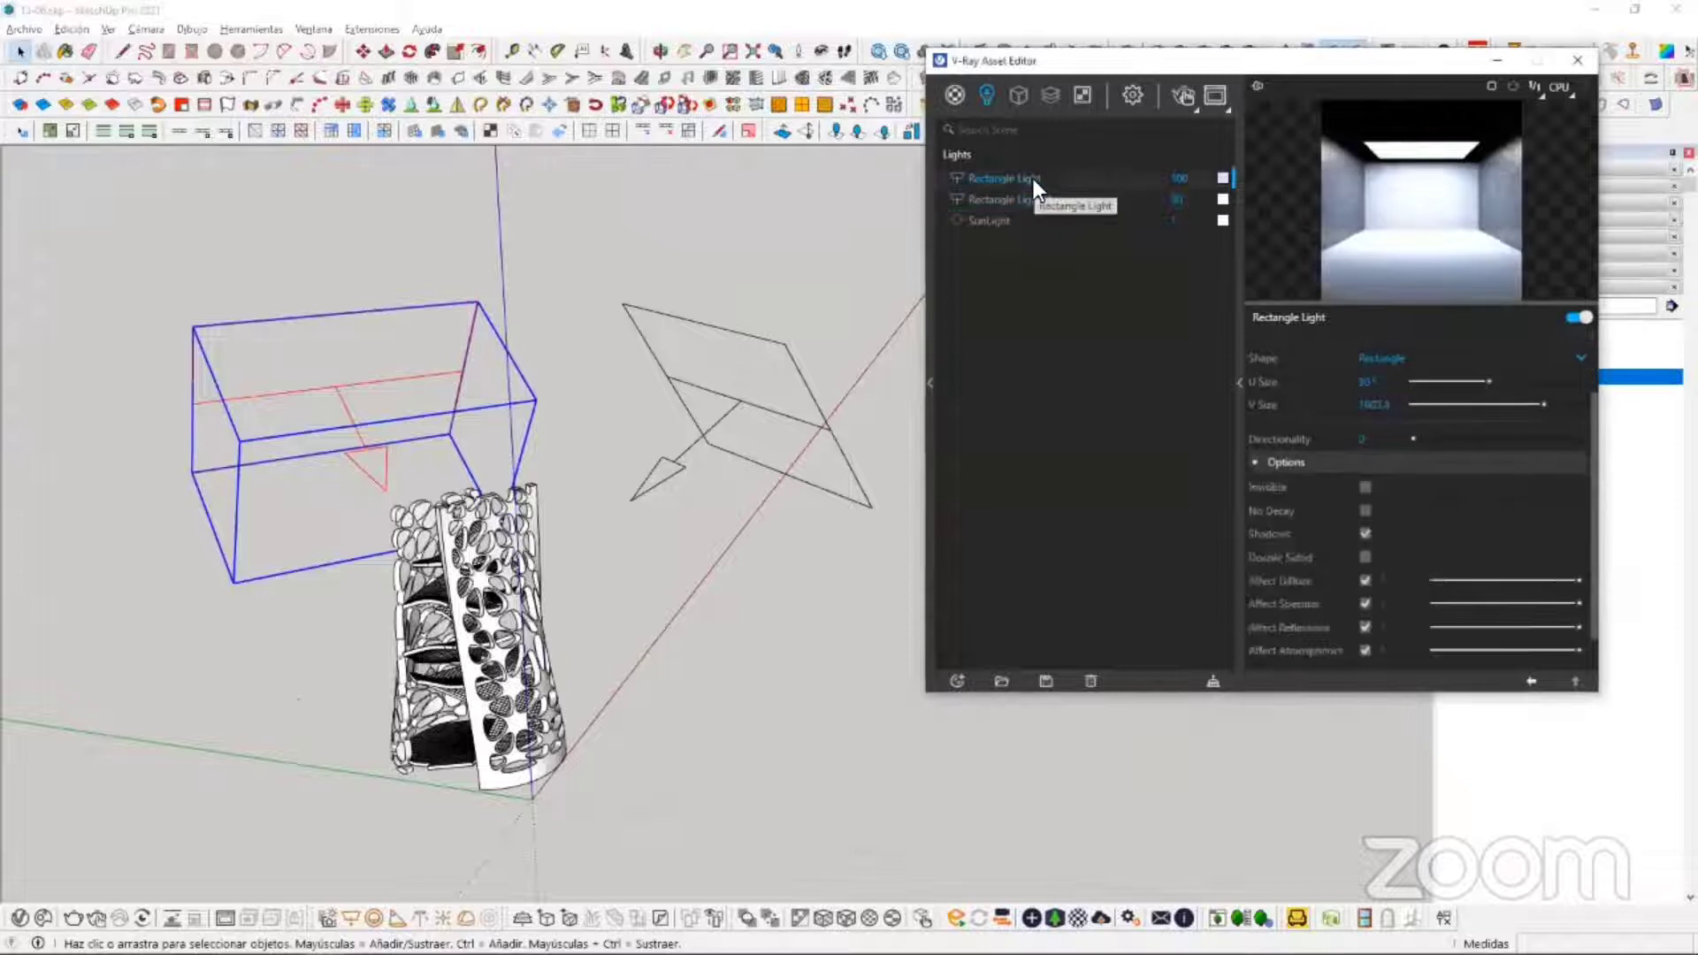
pyautogui.press('Delete')
pyautogui.click(895, 488)
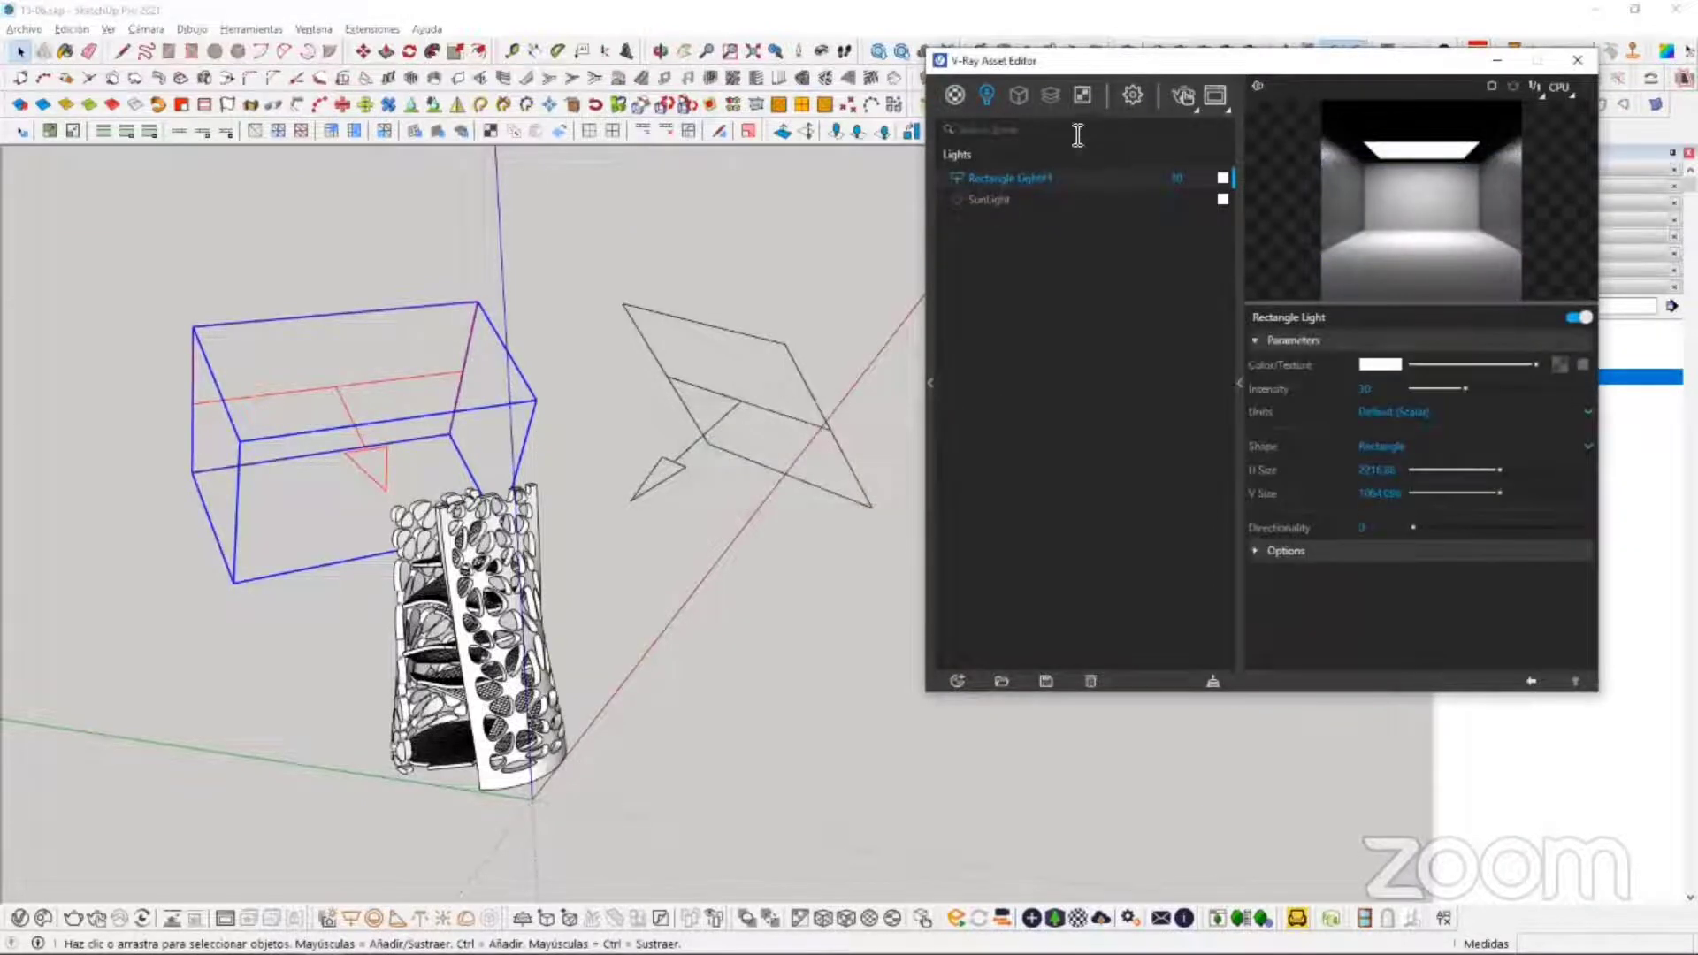
# Step: Check which lights in the scene share the Rectangle Light#1 asset by selecting its objects, and clear the selection
pyautogui.click(785, 359)
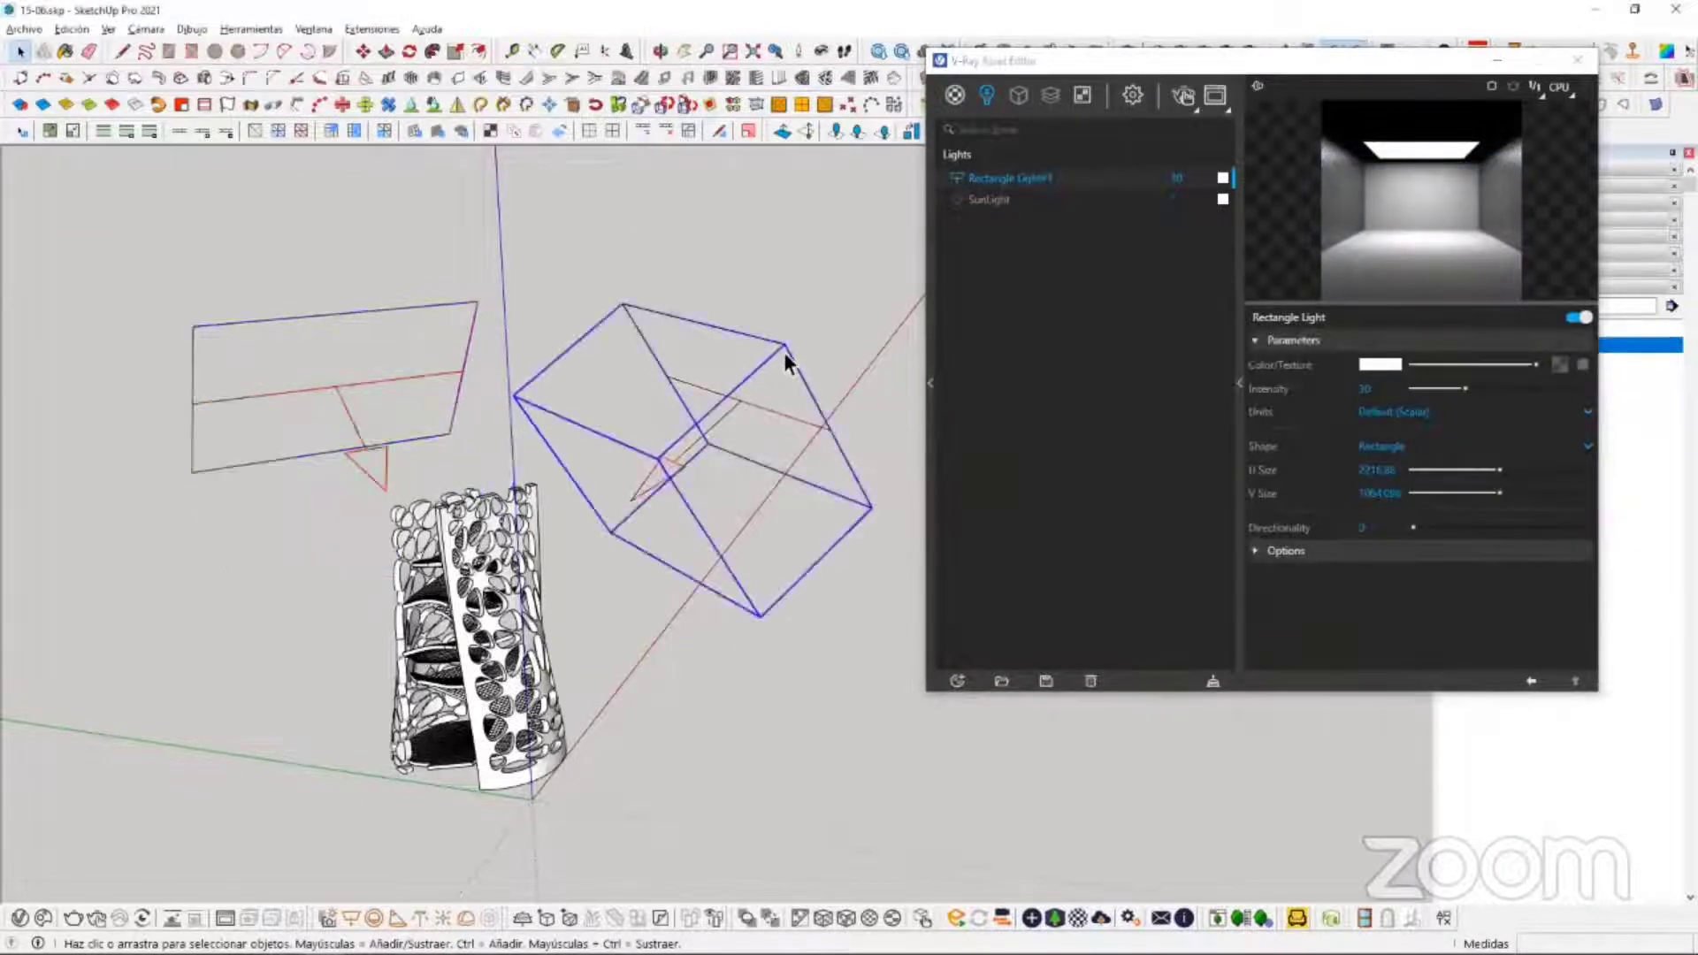
pyautogui.click(382, 310)
pyautogui.rightClick(1028, 180)
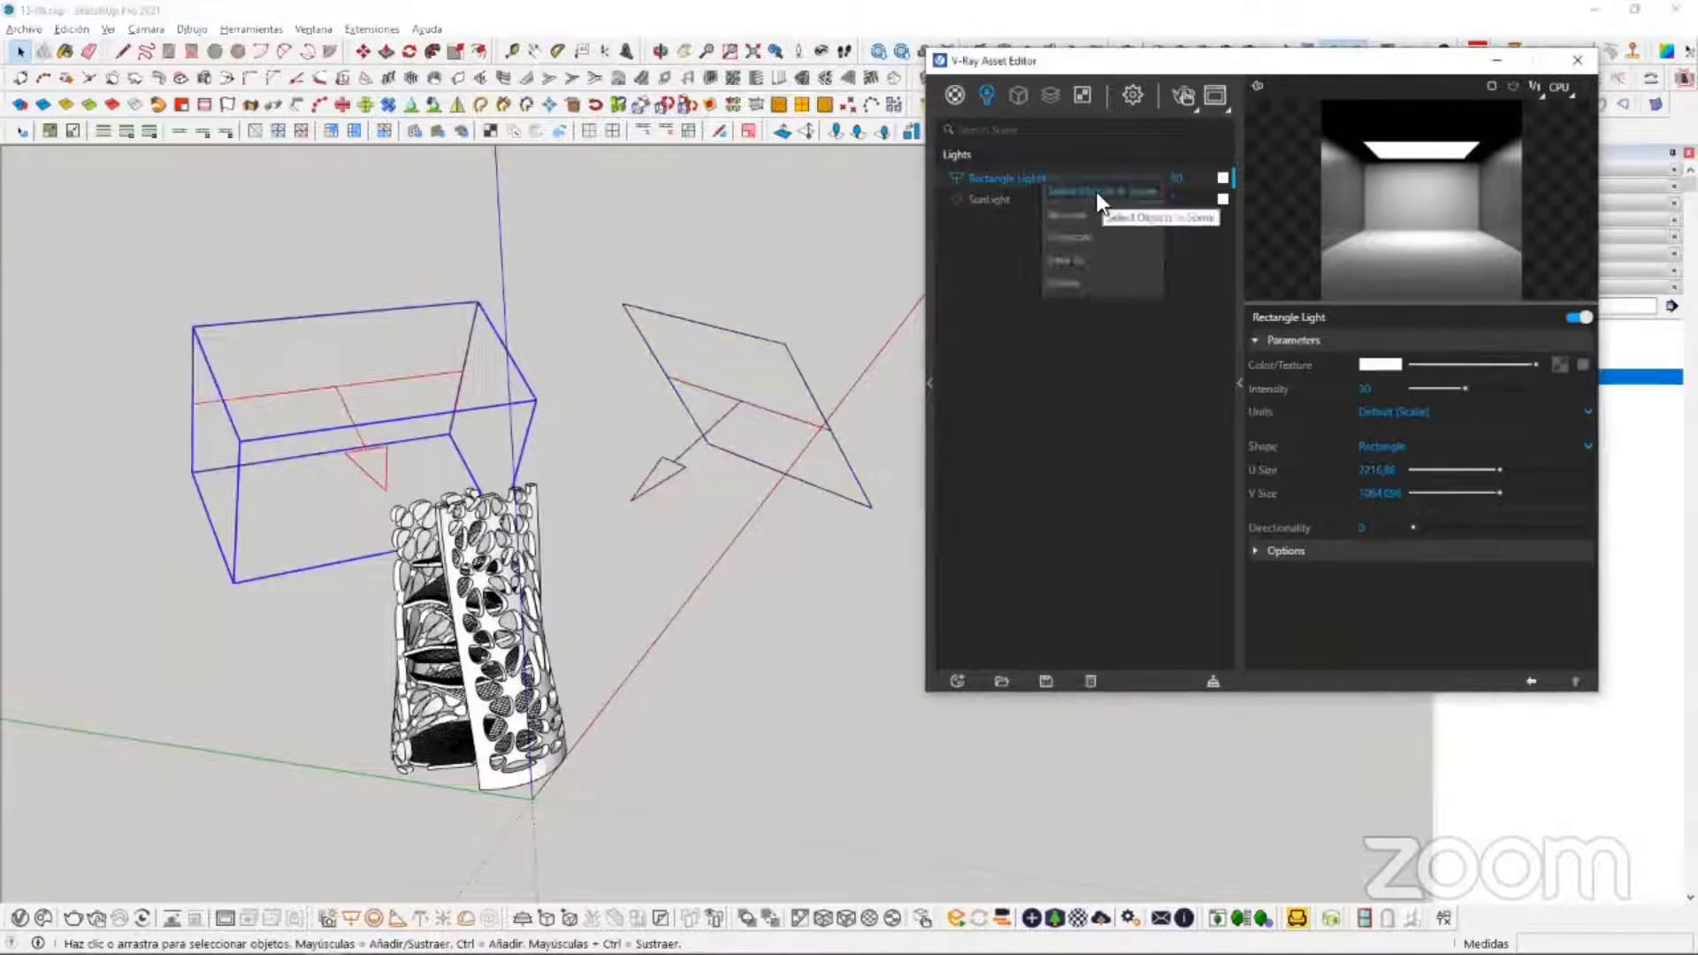
pyautogui.click(1098, 192)
pyautogui.moveTo(447, 415); pyautogui.dragTo(412, 451, button='middle')
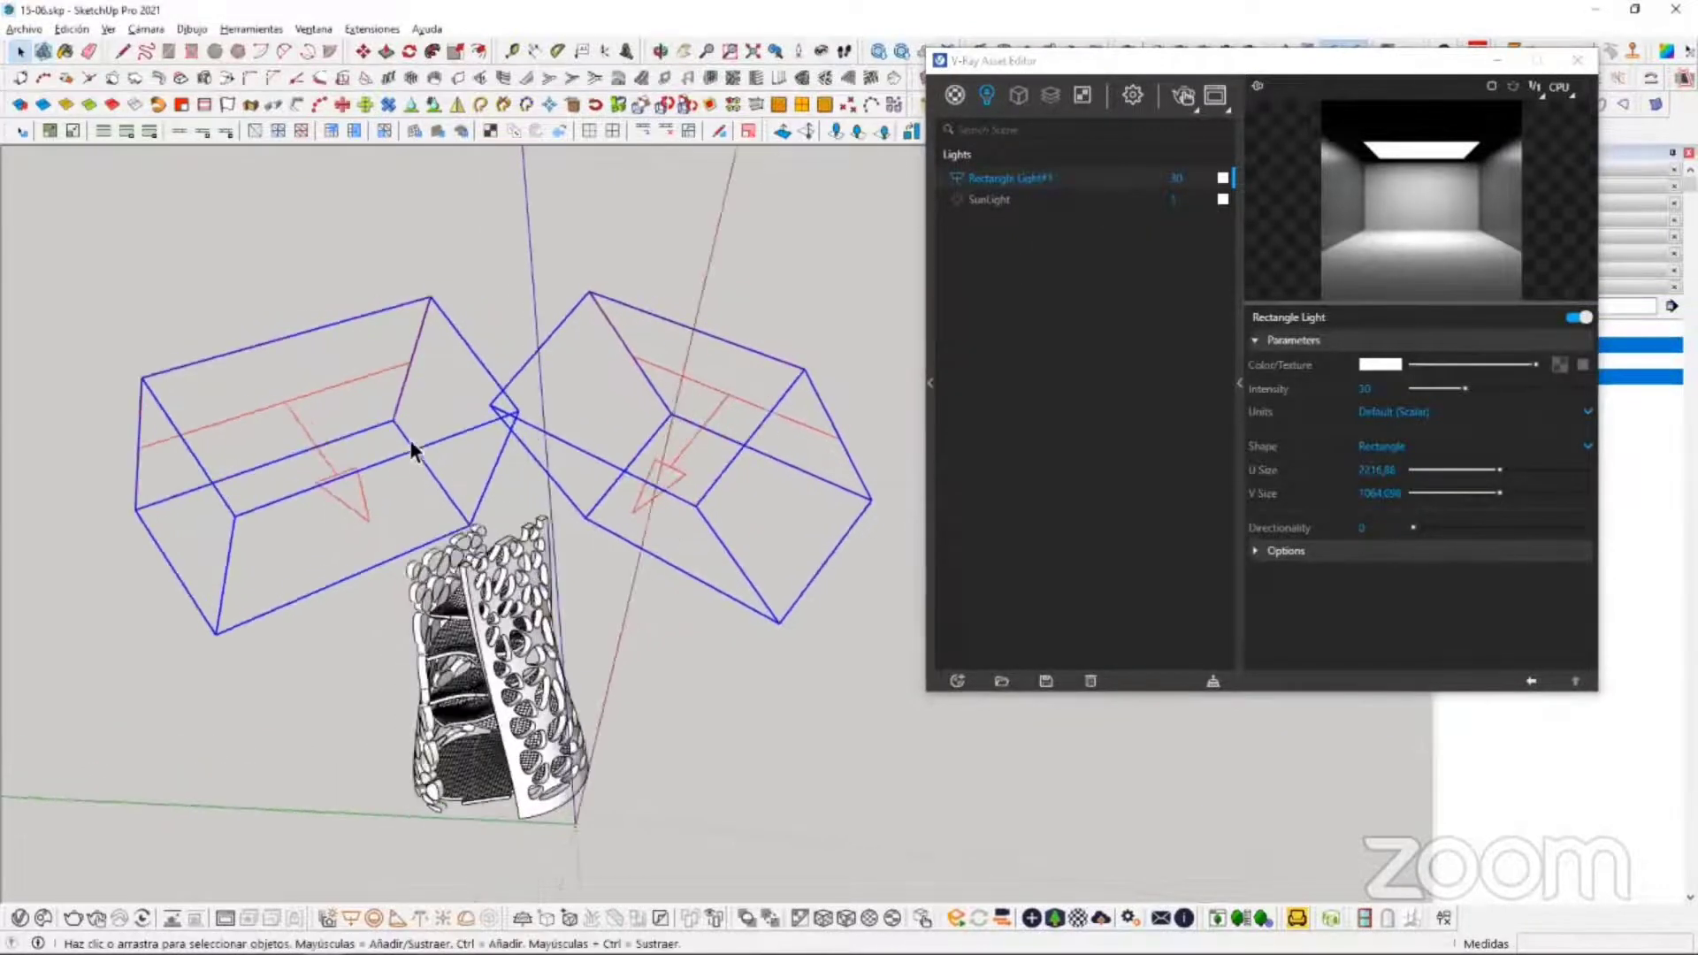
pyautogui.moveTo(558, 475); pyautogui.dragTo(838, 533, button='middle')
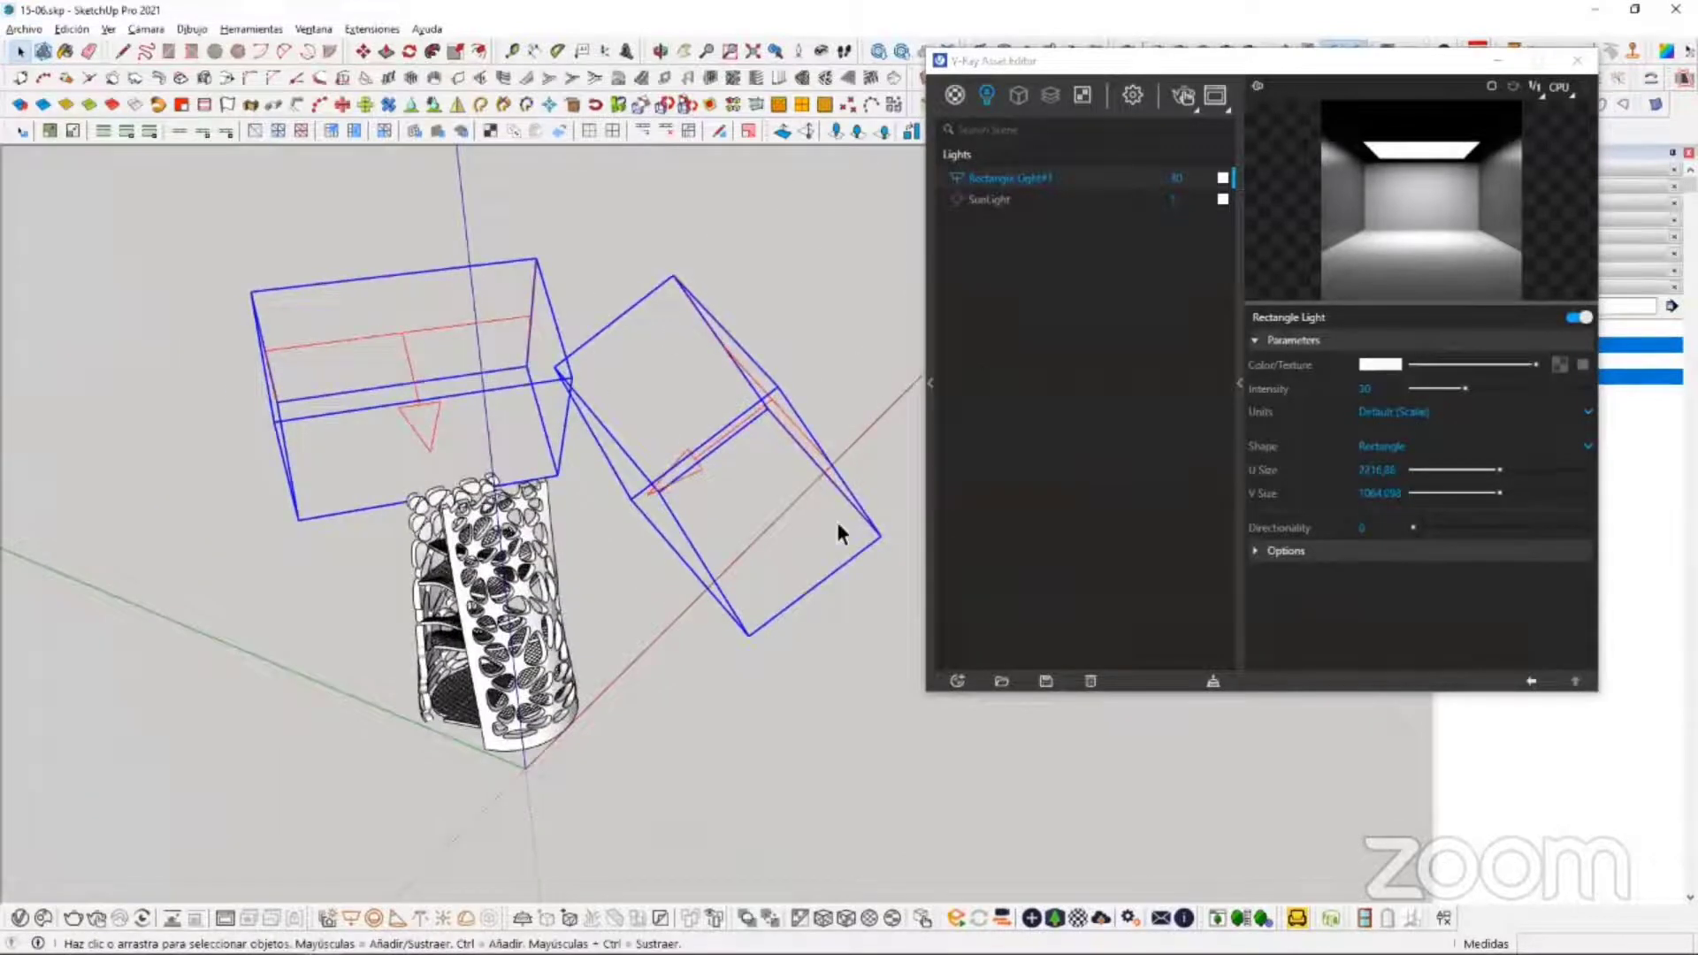
pyautogui.scroll(2, 746, 574)
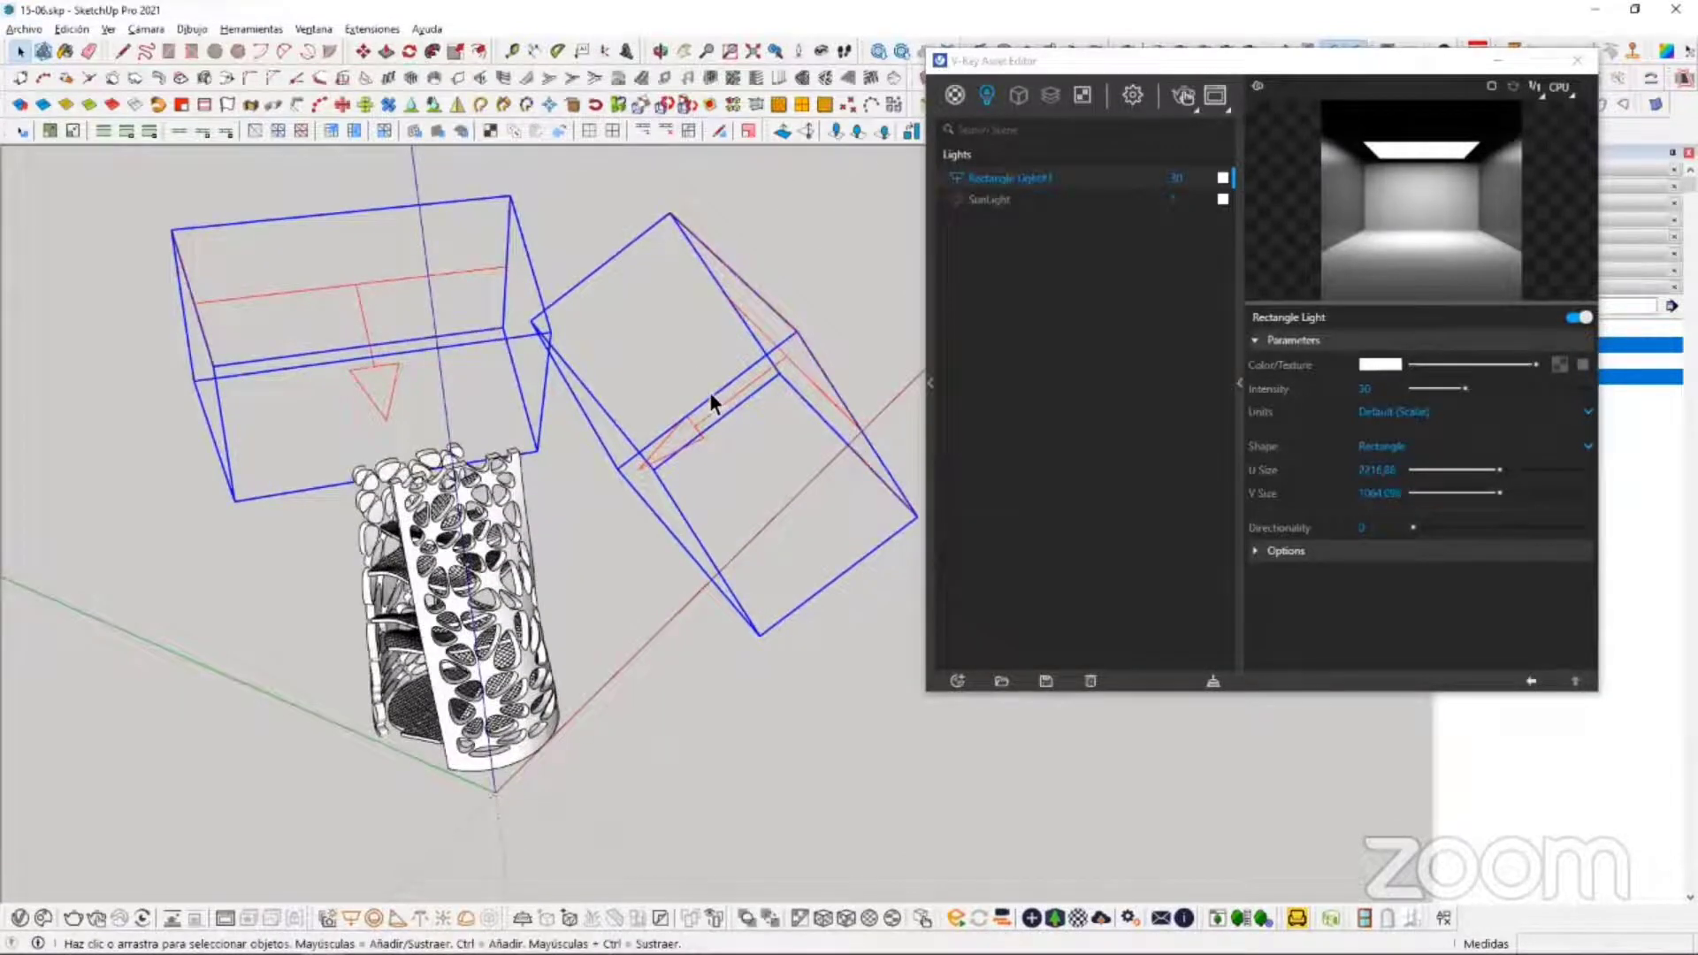
pyautogui.moveTo(376, 344); pyautogui.dragTo(713, 334, button='middle')
pyautogui.click(713, 337)
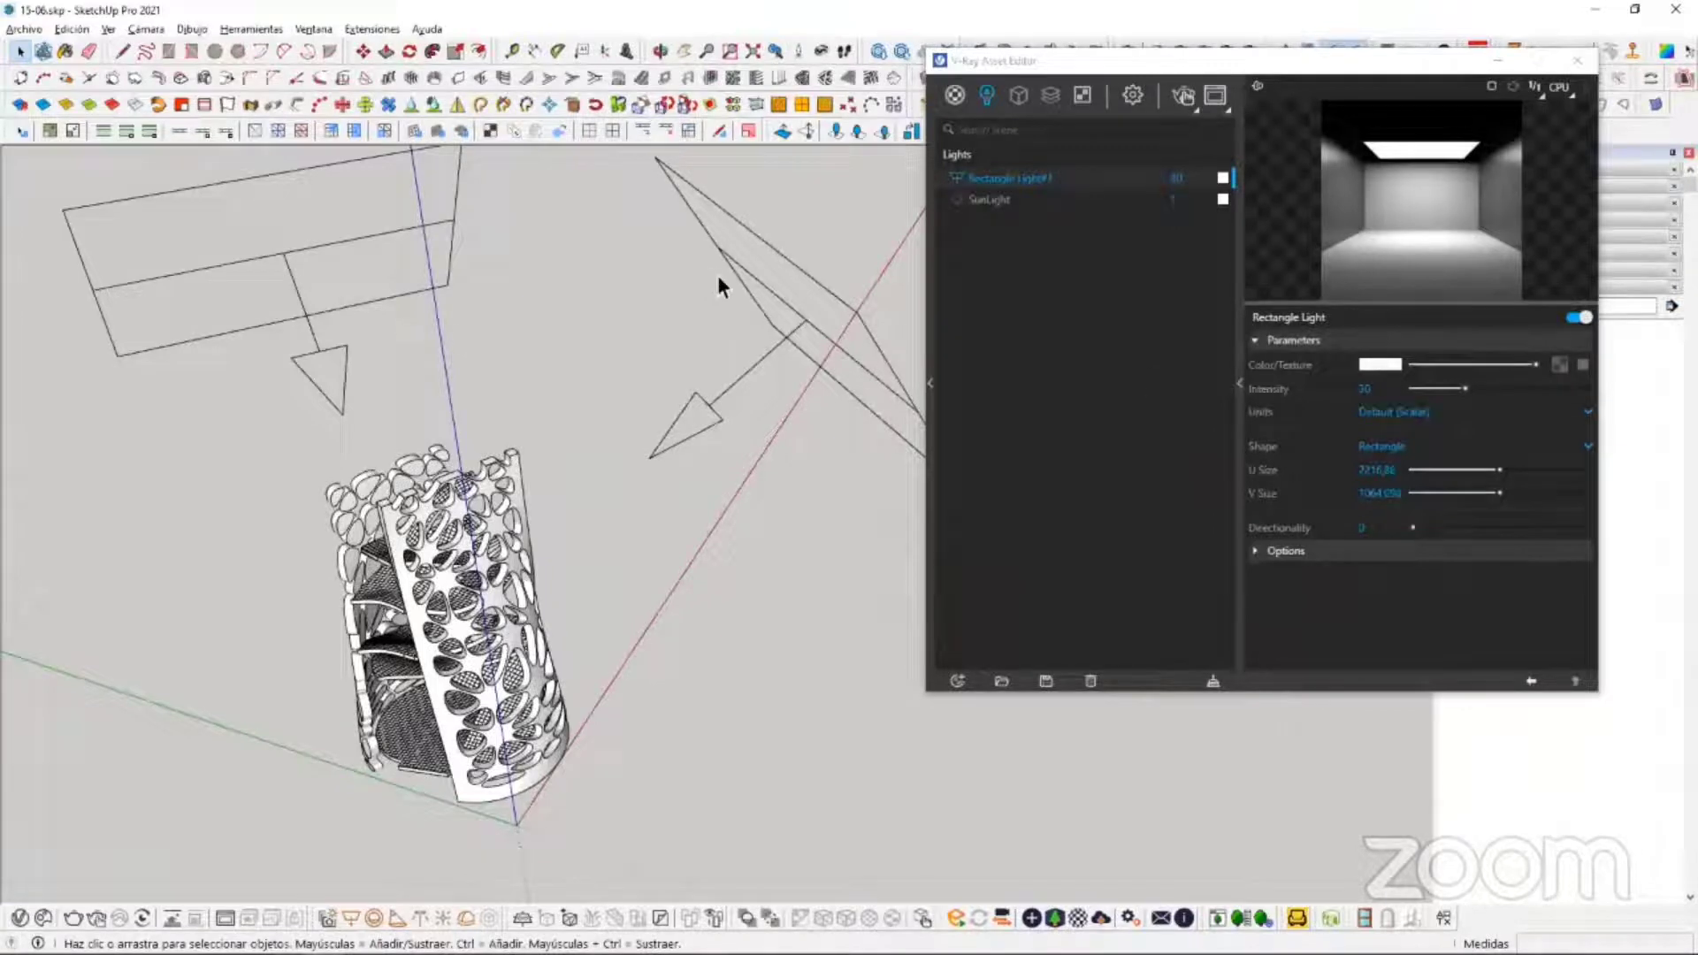
# Step: Make the copied rectangle light above the tower's open side a unique component
pyautogui.moveTo(580, 258); pyautogui.dragTo(650, 341, button='middle')
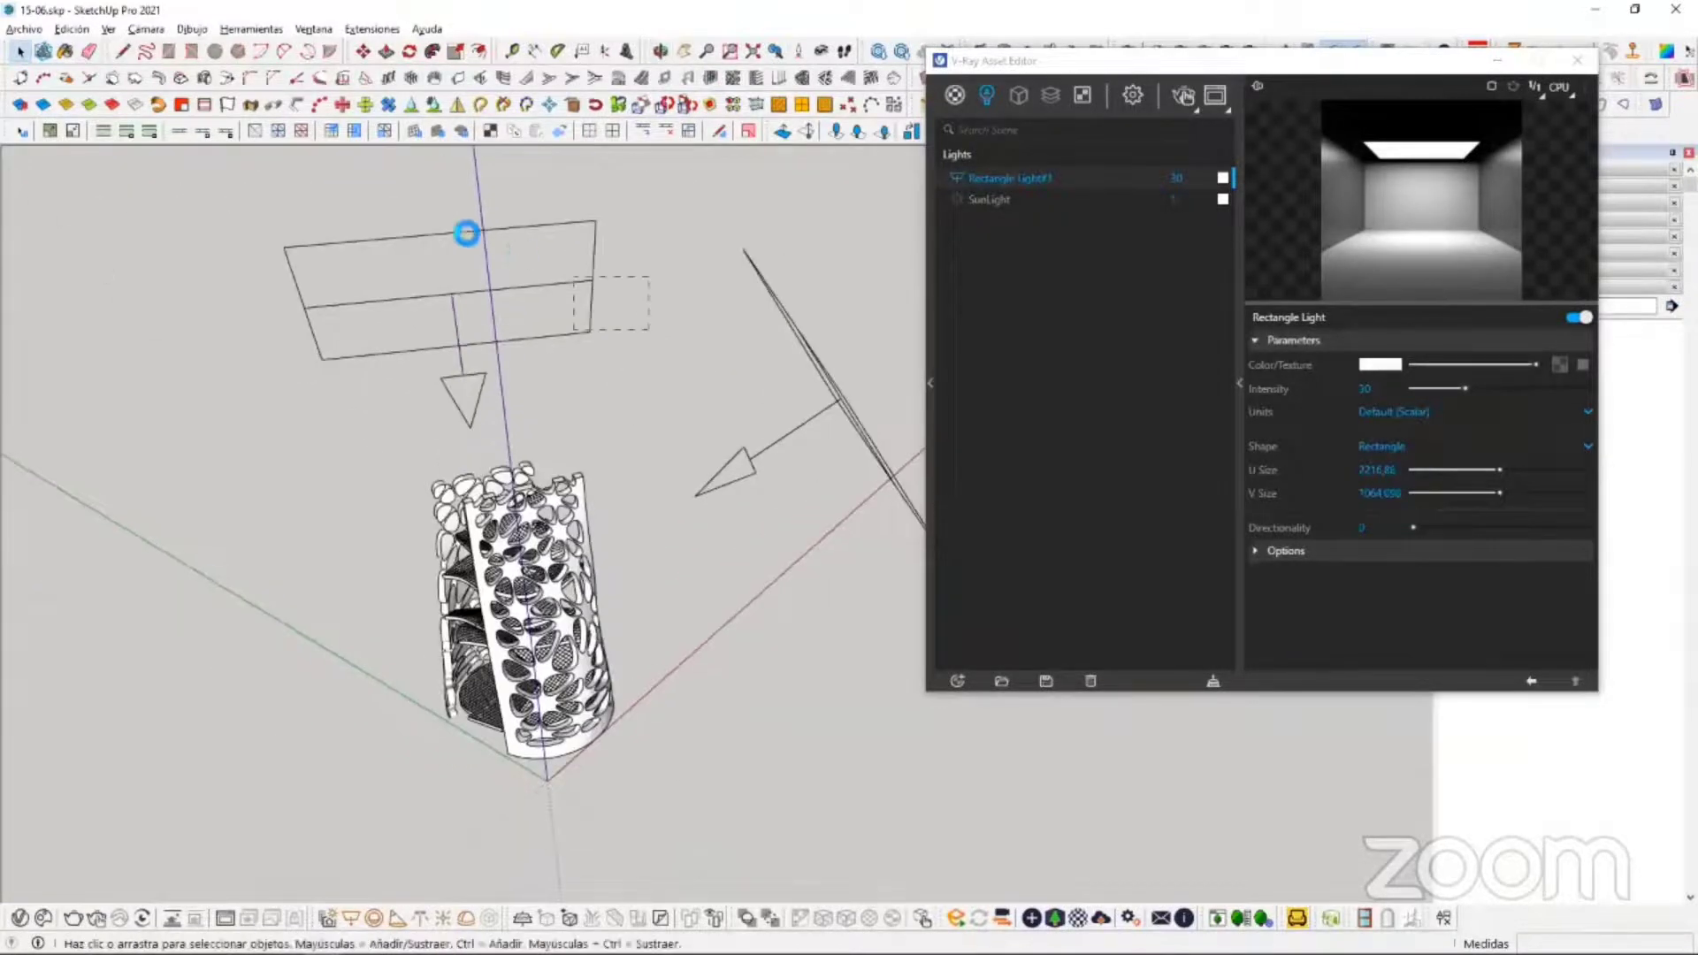
pyautogui.click(498, 270)
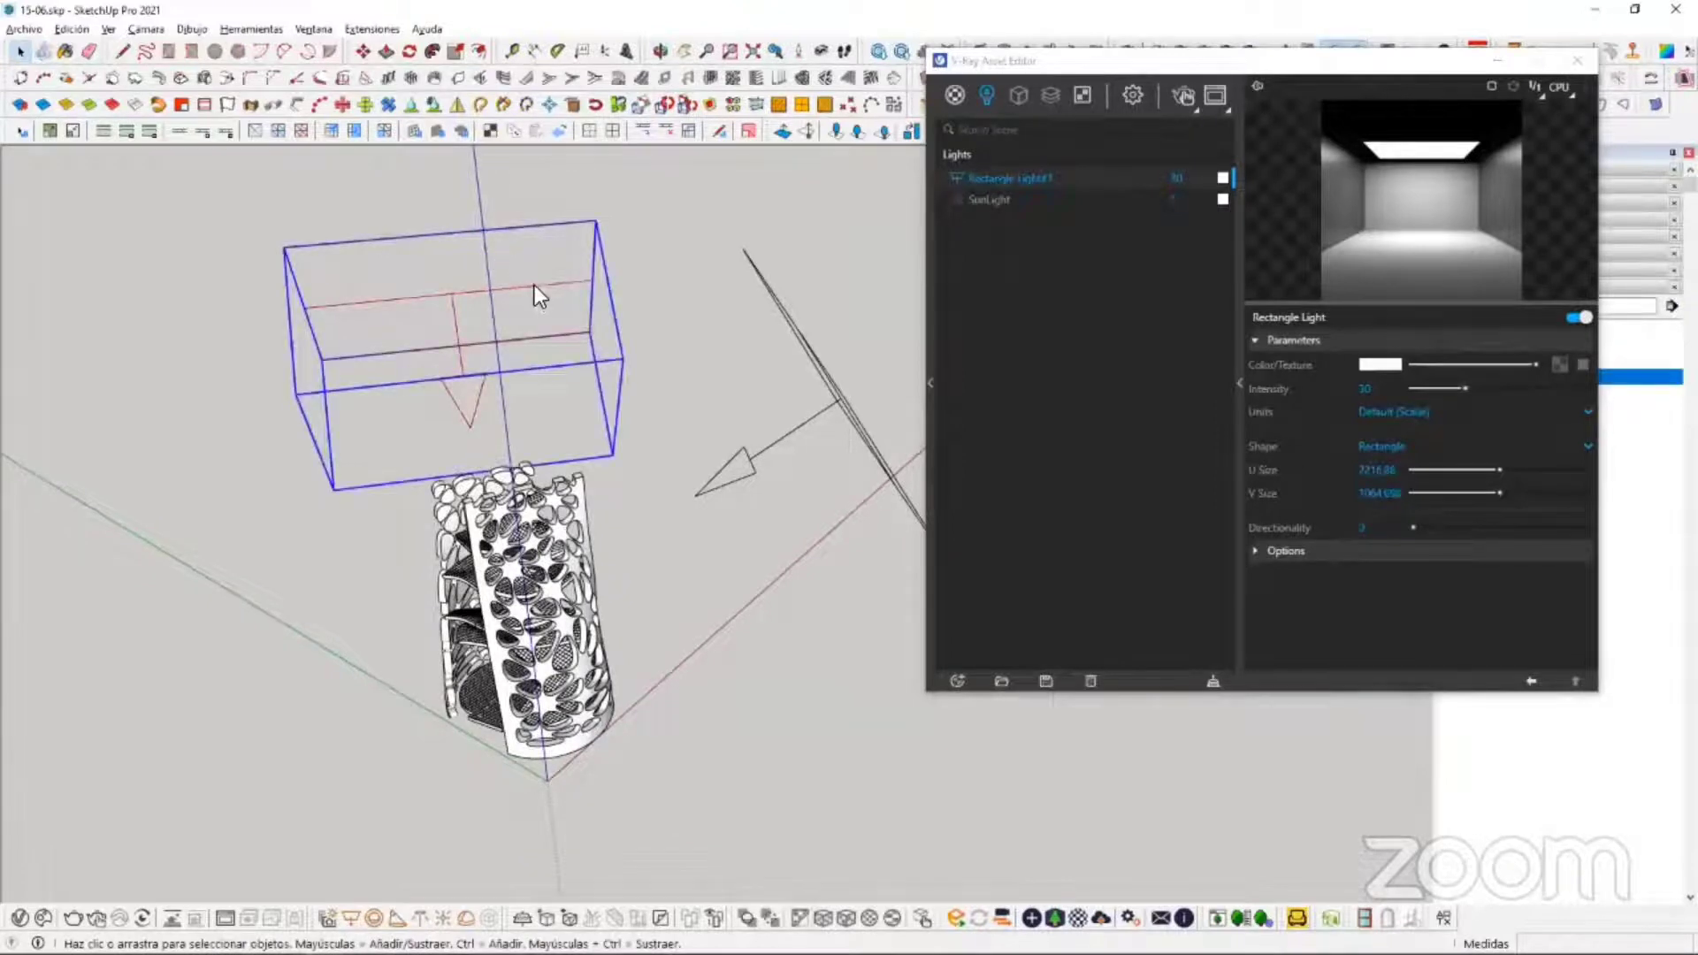
pyautogui.rightClick(535, 289)
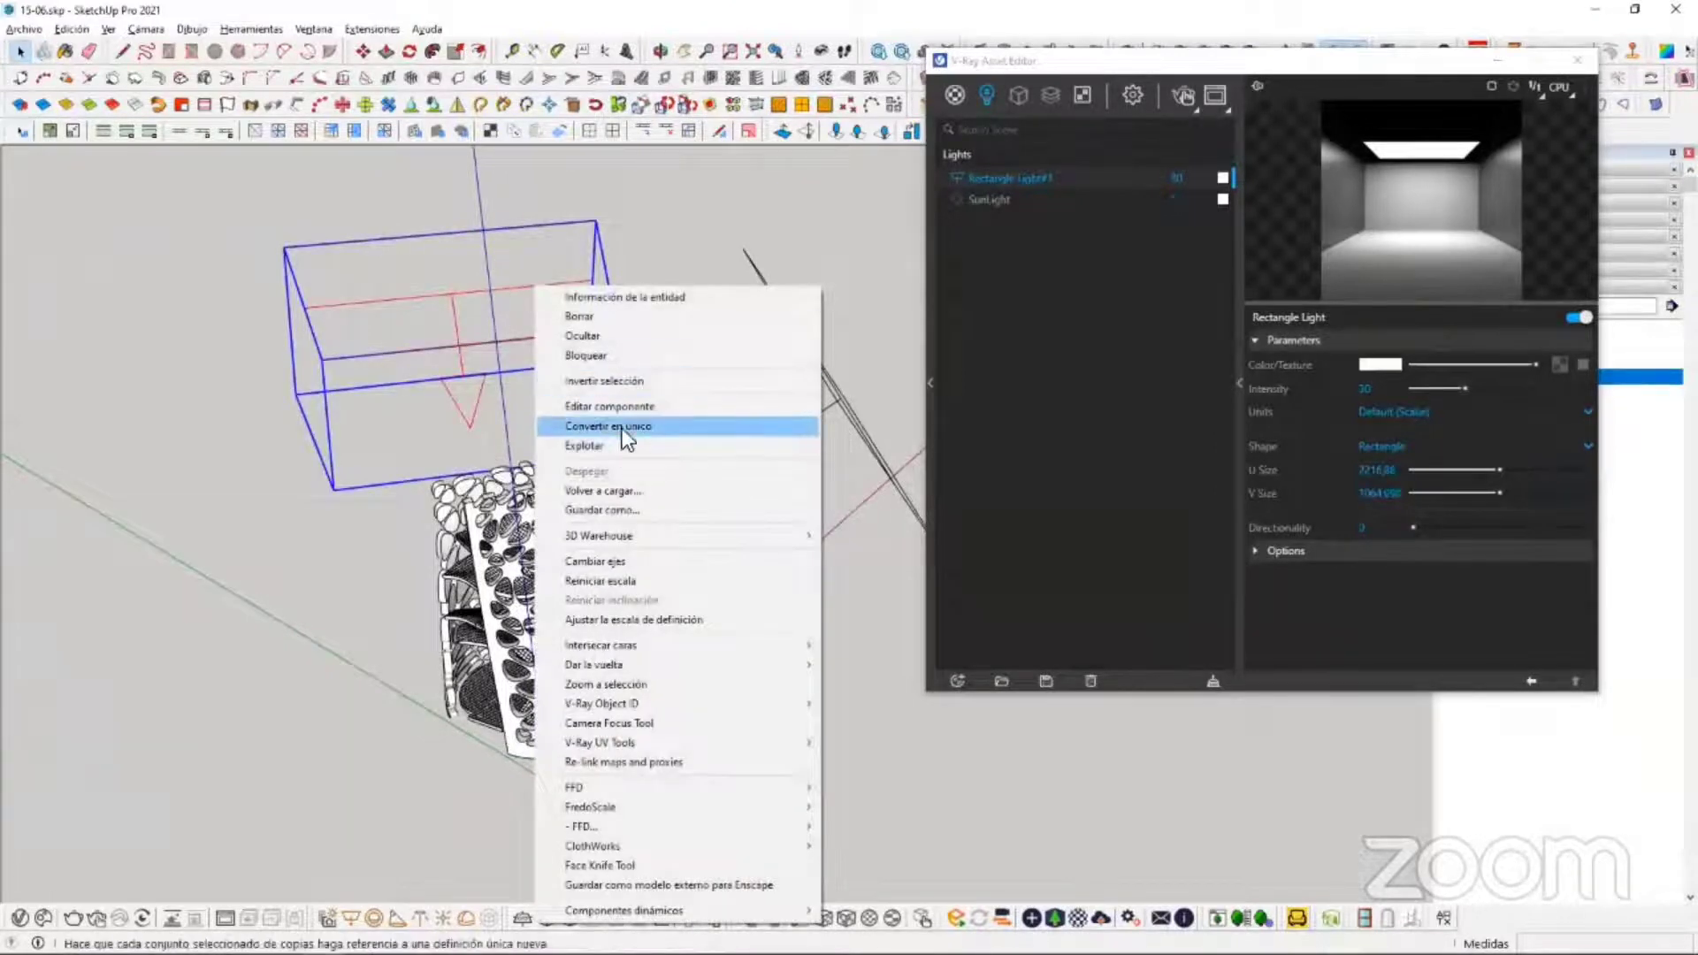
pyautogui.click(651, 426)
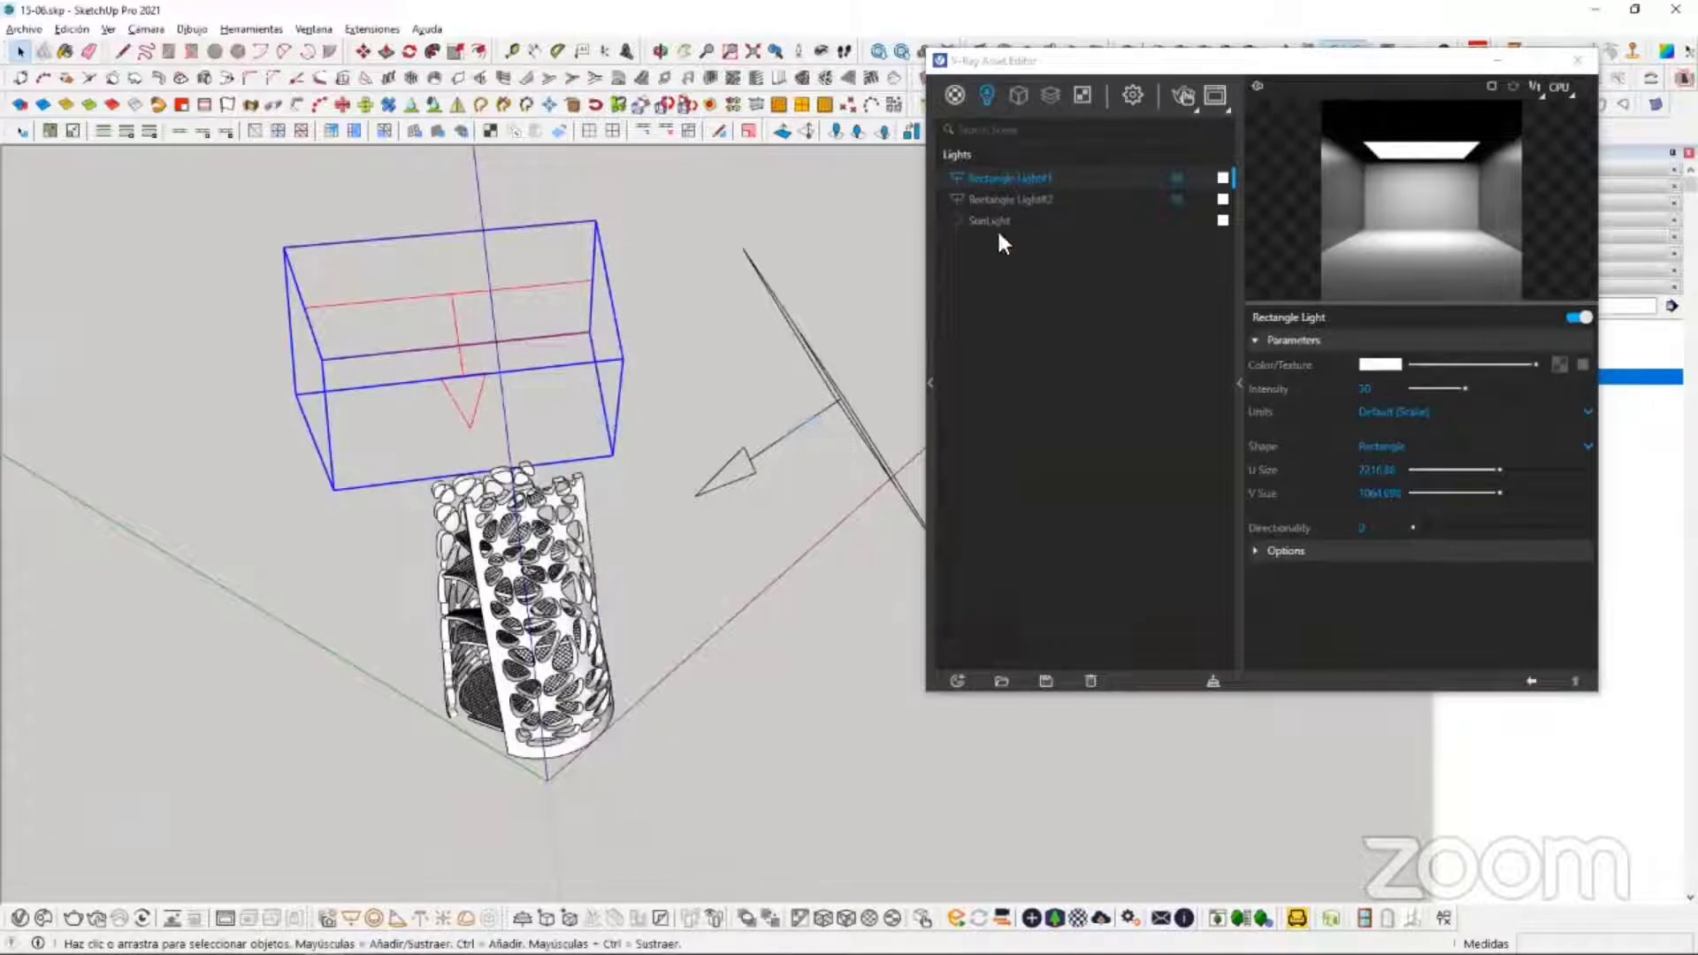
# Step: Copy the rectangle light above the tower about 51 m along the red axis to the tower's opposite side
pyautogui.click(1050, 200)
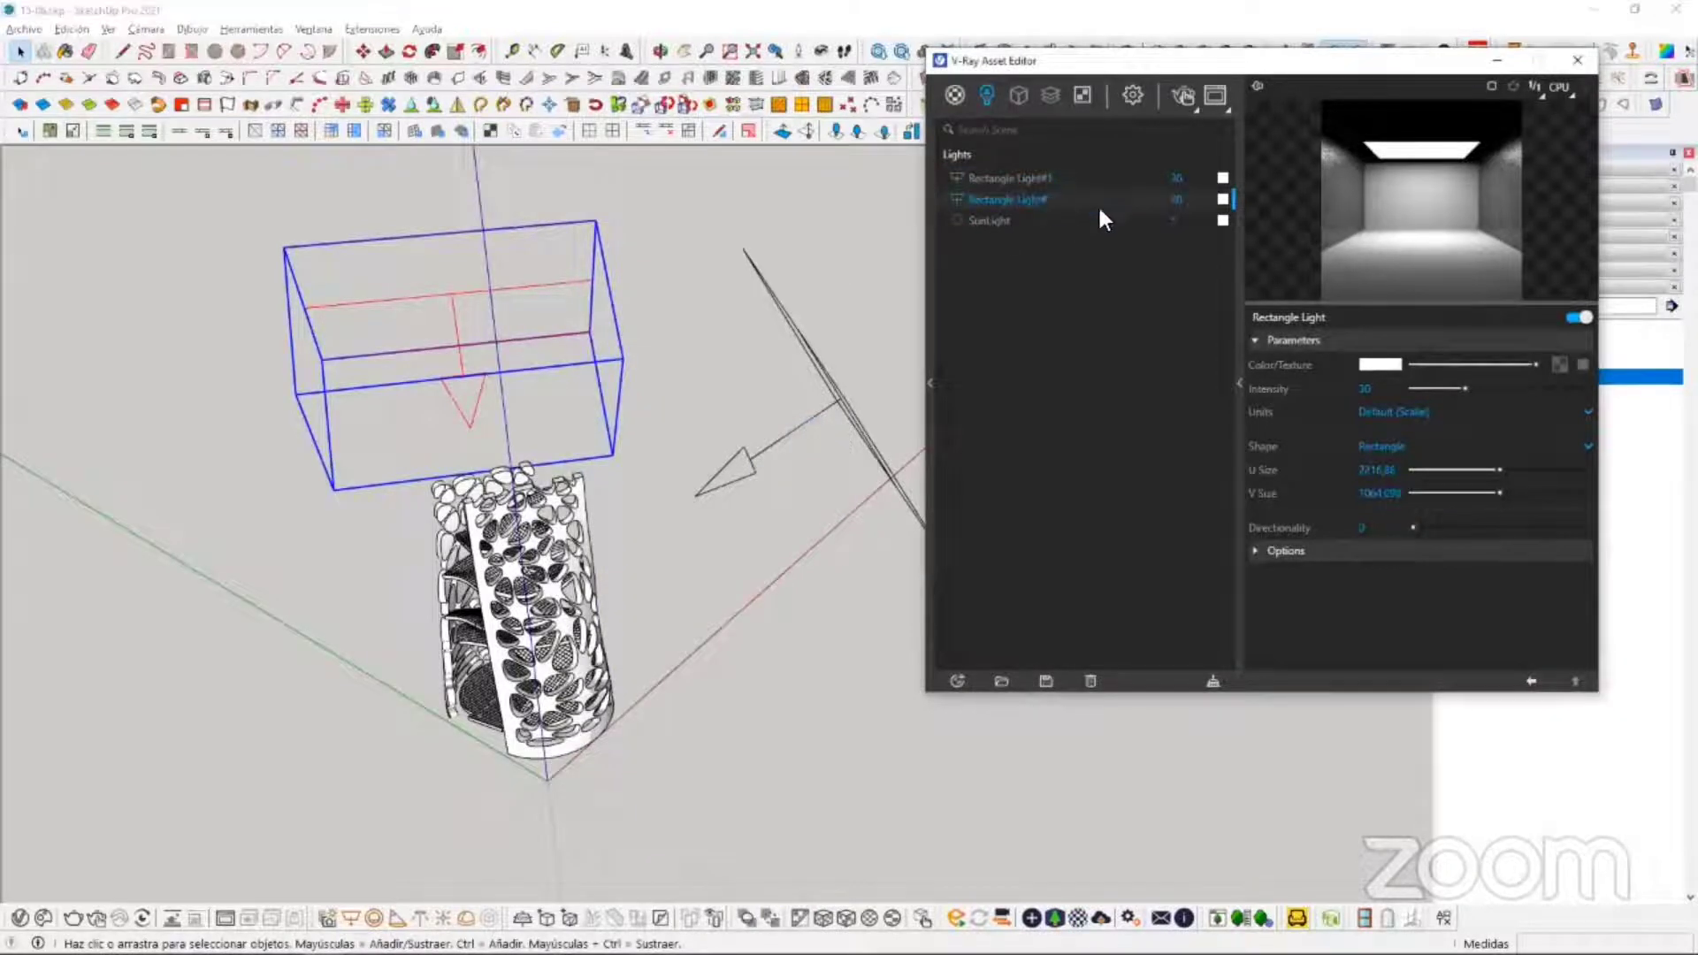
pyautogui.moveTo(610, 404); pyautogui.dragTo(573, 483, button='middle')
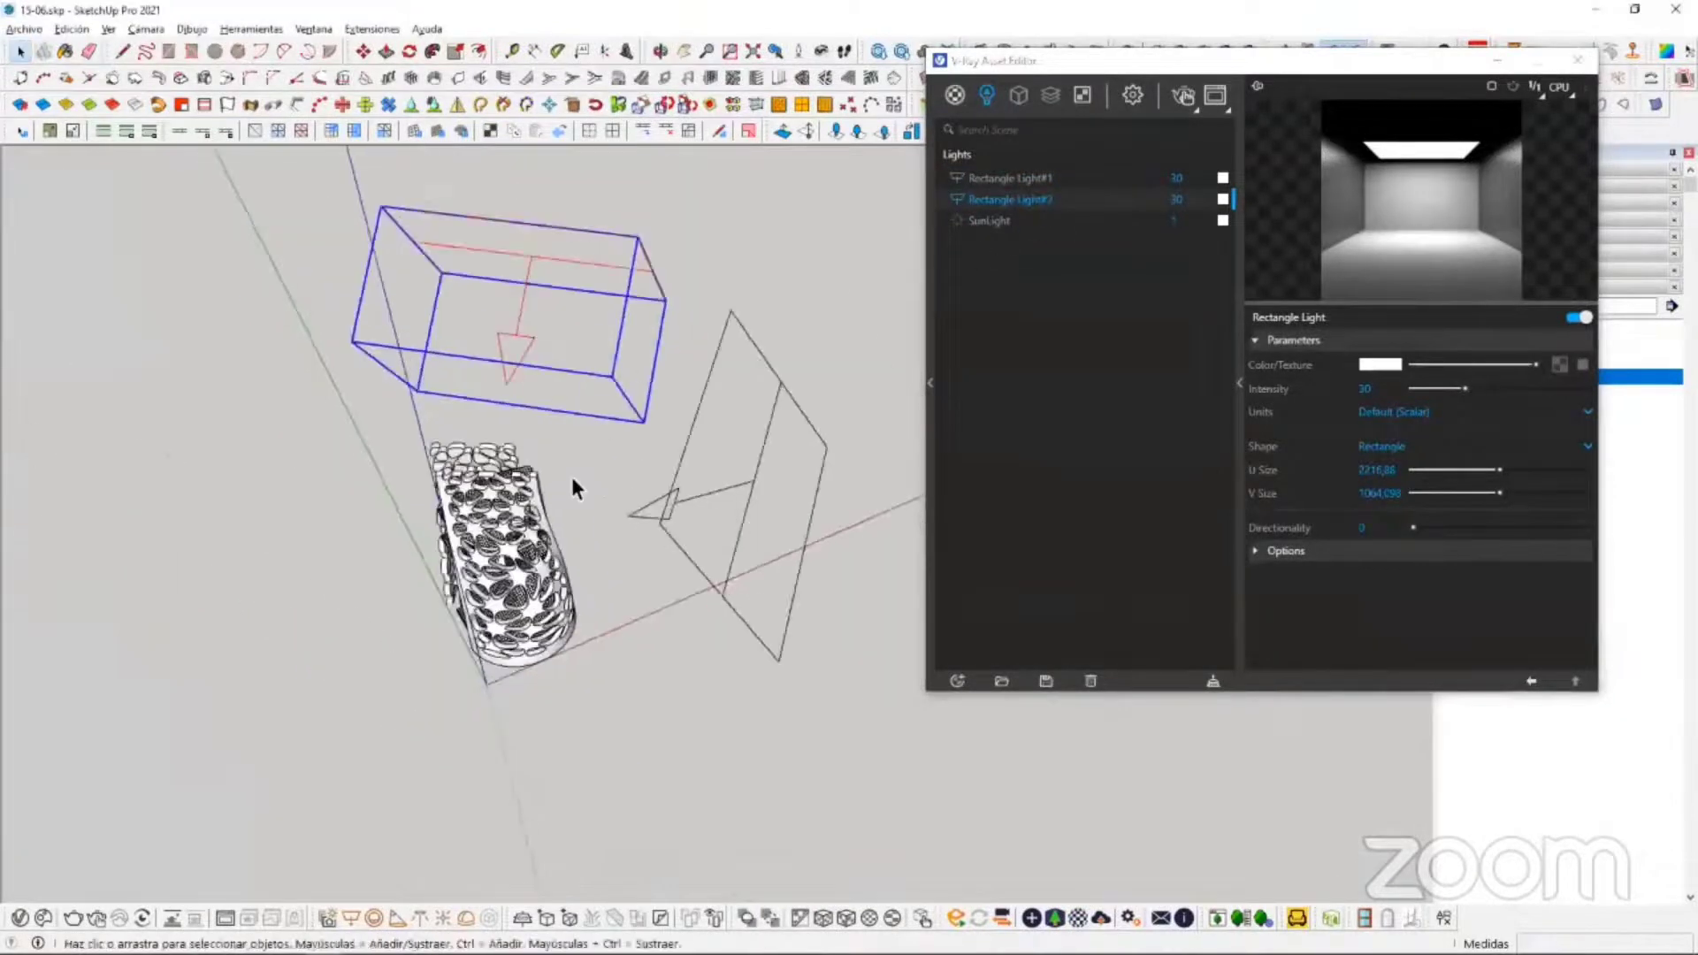
pyautogui.click(624, 463)
pyautogui.press('ctrl')
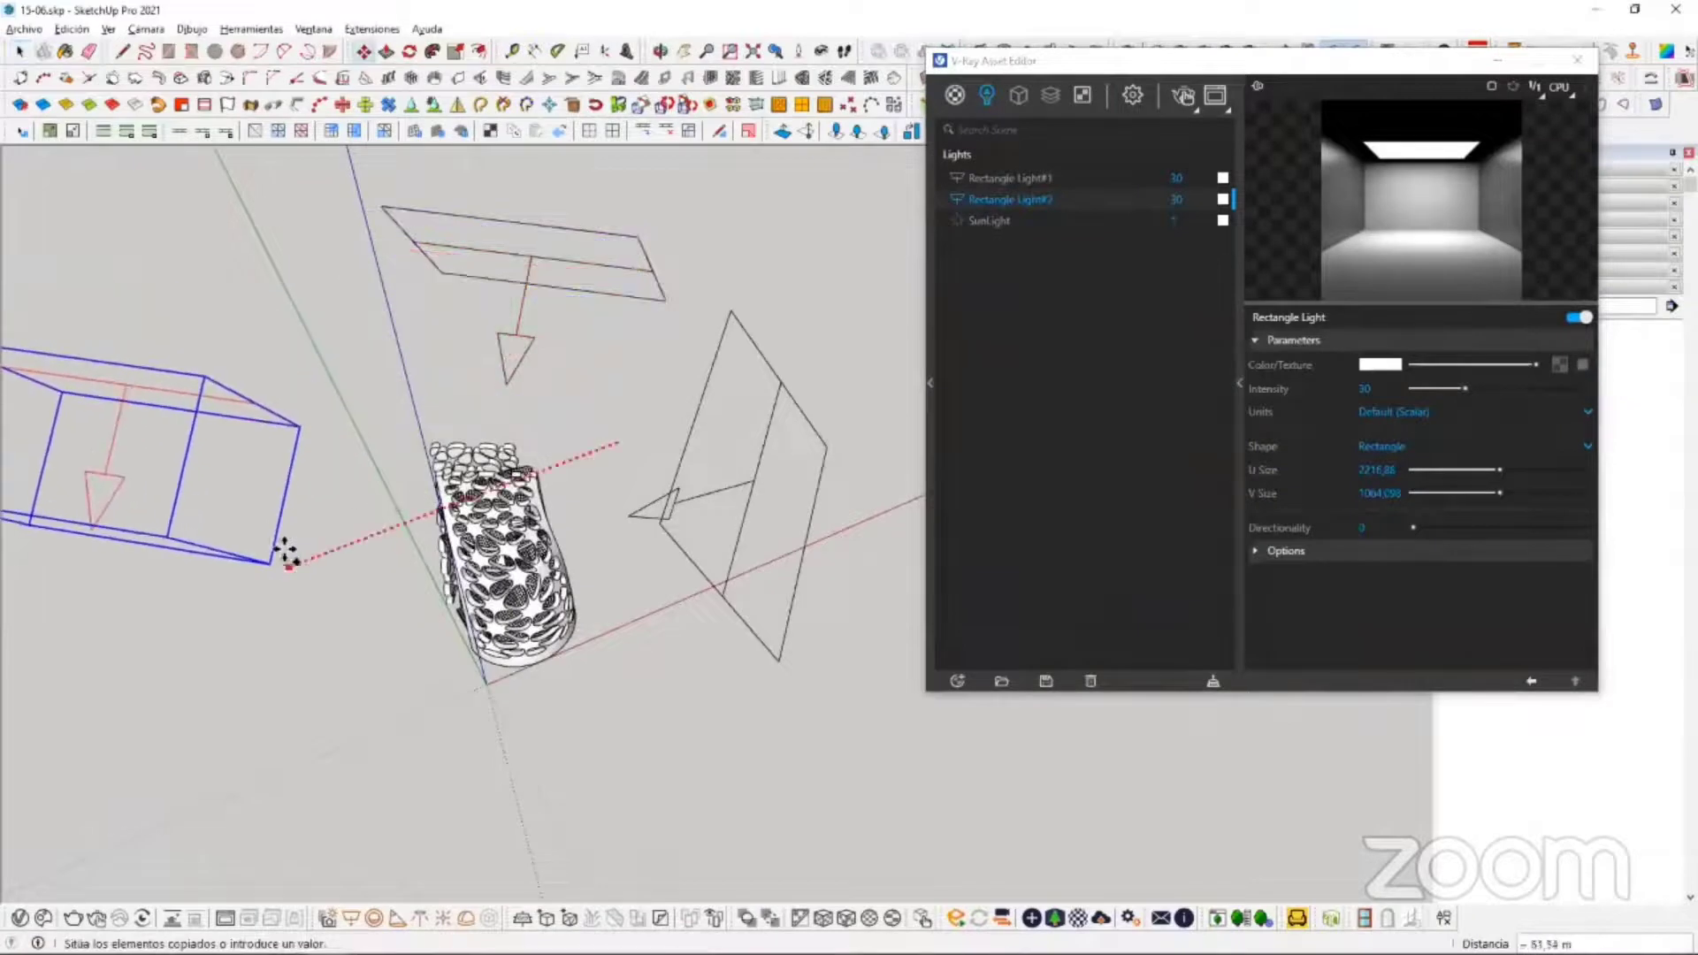
pyautogui.click(273, 543)
# Step: Rotate the new rectangle light copy upright so that its emitting direction faces the tower
pyautogui.moveTo(273, 542); pyautogui.dragTo(320, 560, button='middle')
pyautogui.press('q')
pyautogui.click(292, 559)
pyautogui.click(417, 522)
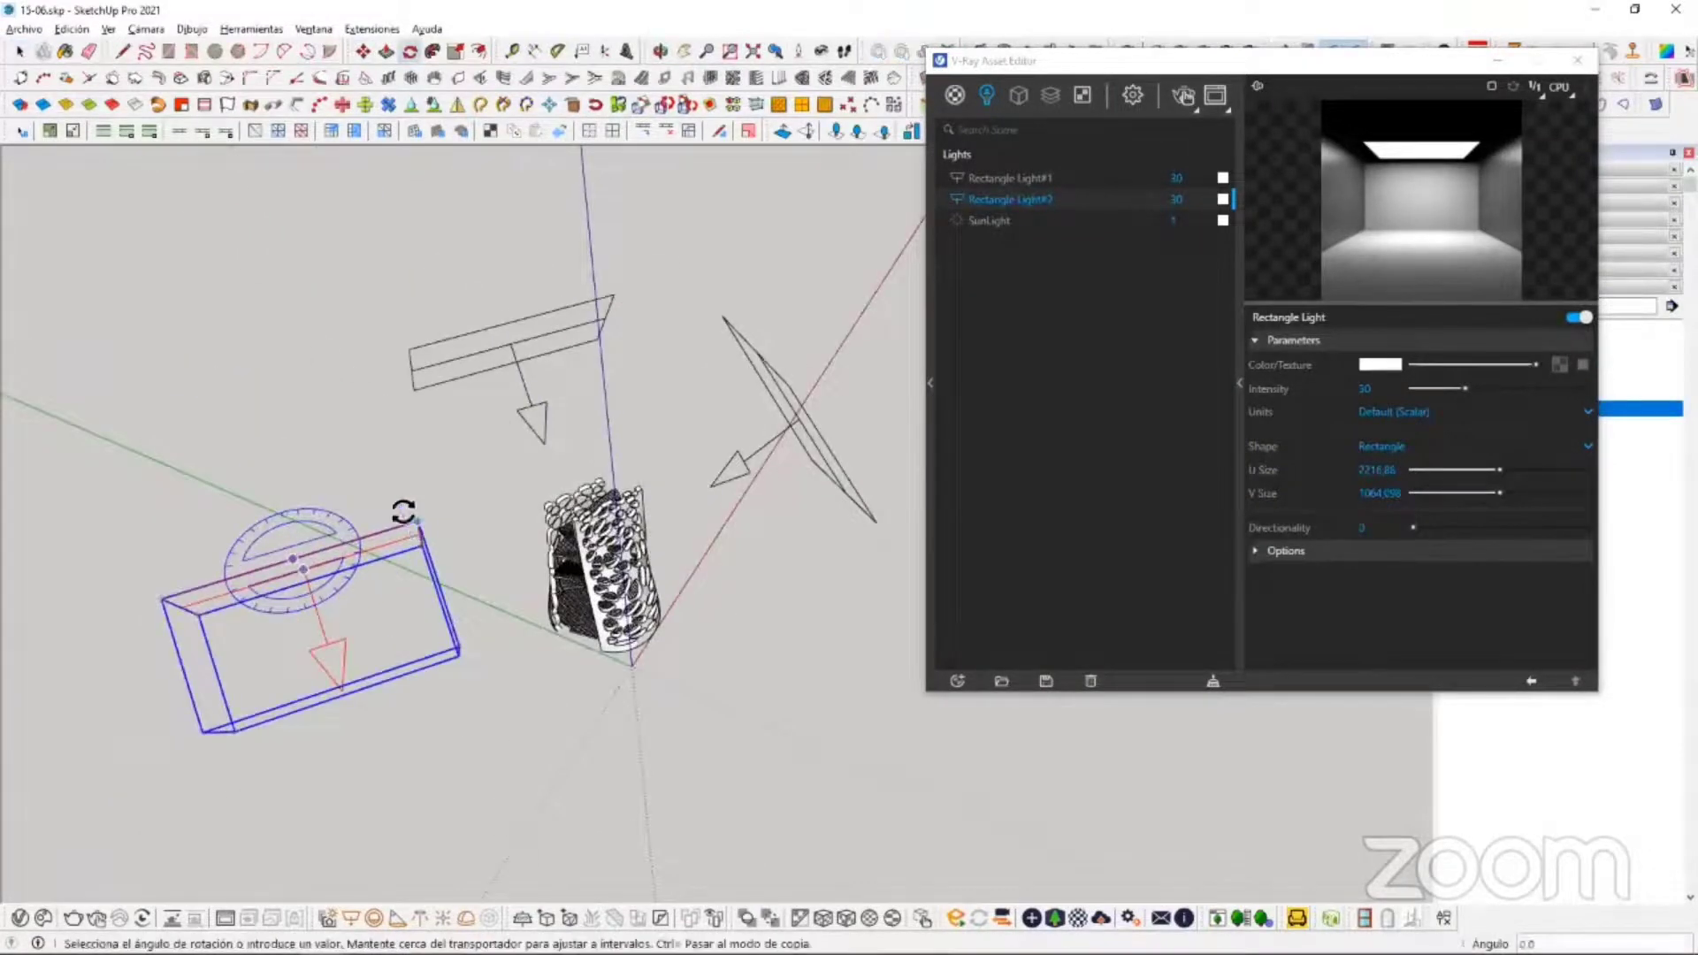
pyautogui.click(243, 498)
# Step: Move the upright rectangle light copy closer to the tower
pyautogui.moveTo(354, 694); pyautogui.dragTo(322, 720, button='middle')
pyautogui.press('m')
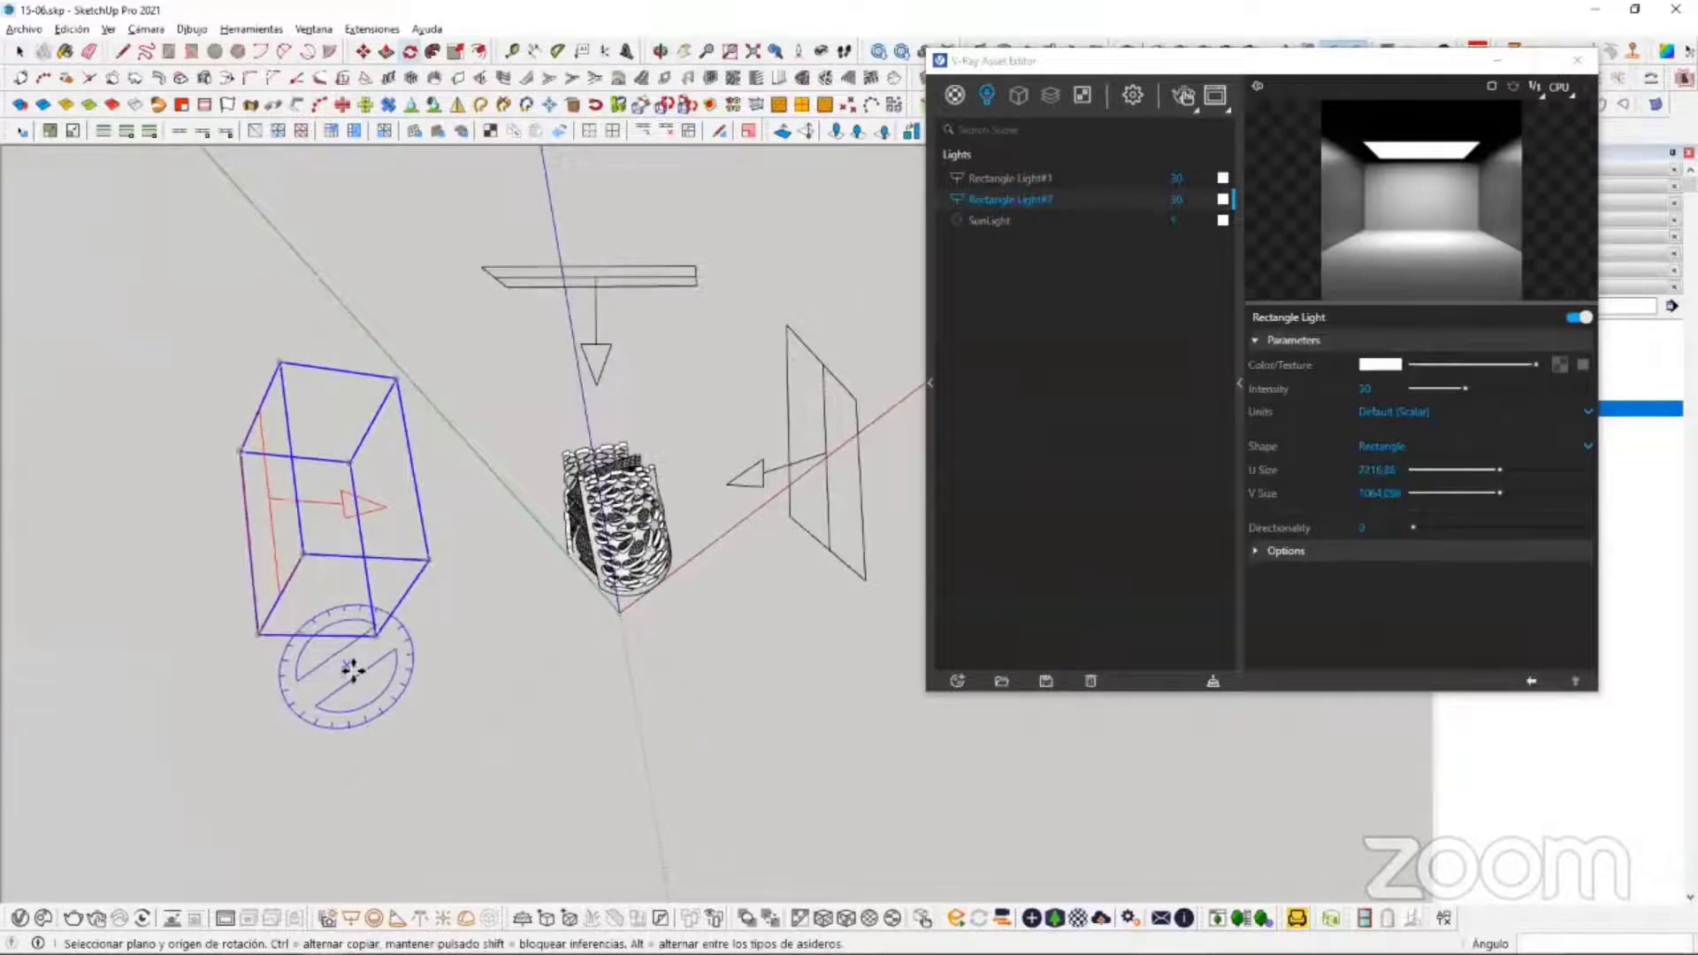
pyautogui.click(348, 665)
pyautogui.click(457, 657)
# Step: Make the third rectangle light unique and open its Rectangle Light#3 settings in the asset editor
pyautogui.moveTo(459, 652); pyautogui.dragTo(465, 428, button='middle')
pyautogui.rightClick(466, 441)
pyautogui.rightClick(447, 432)
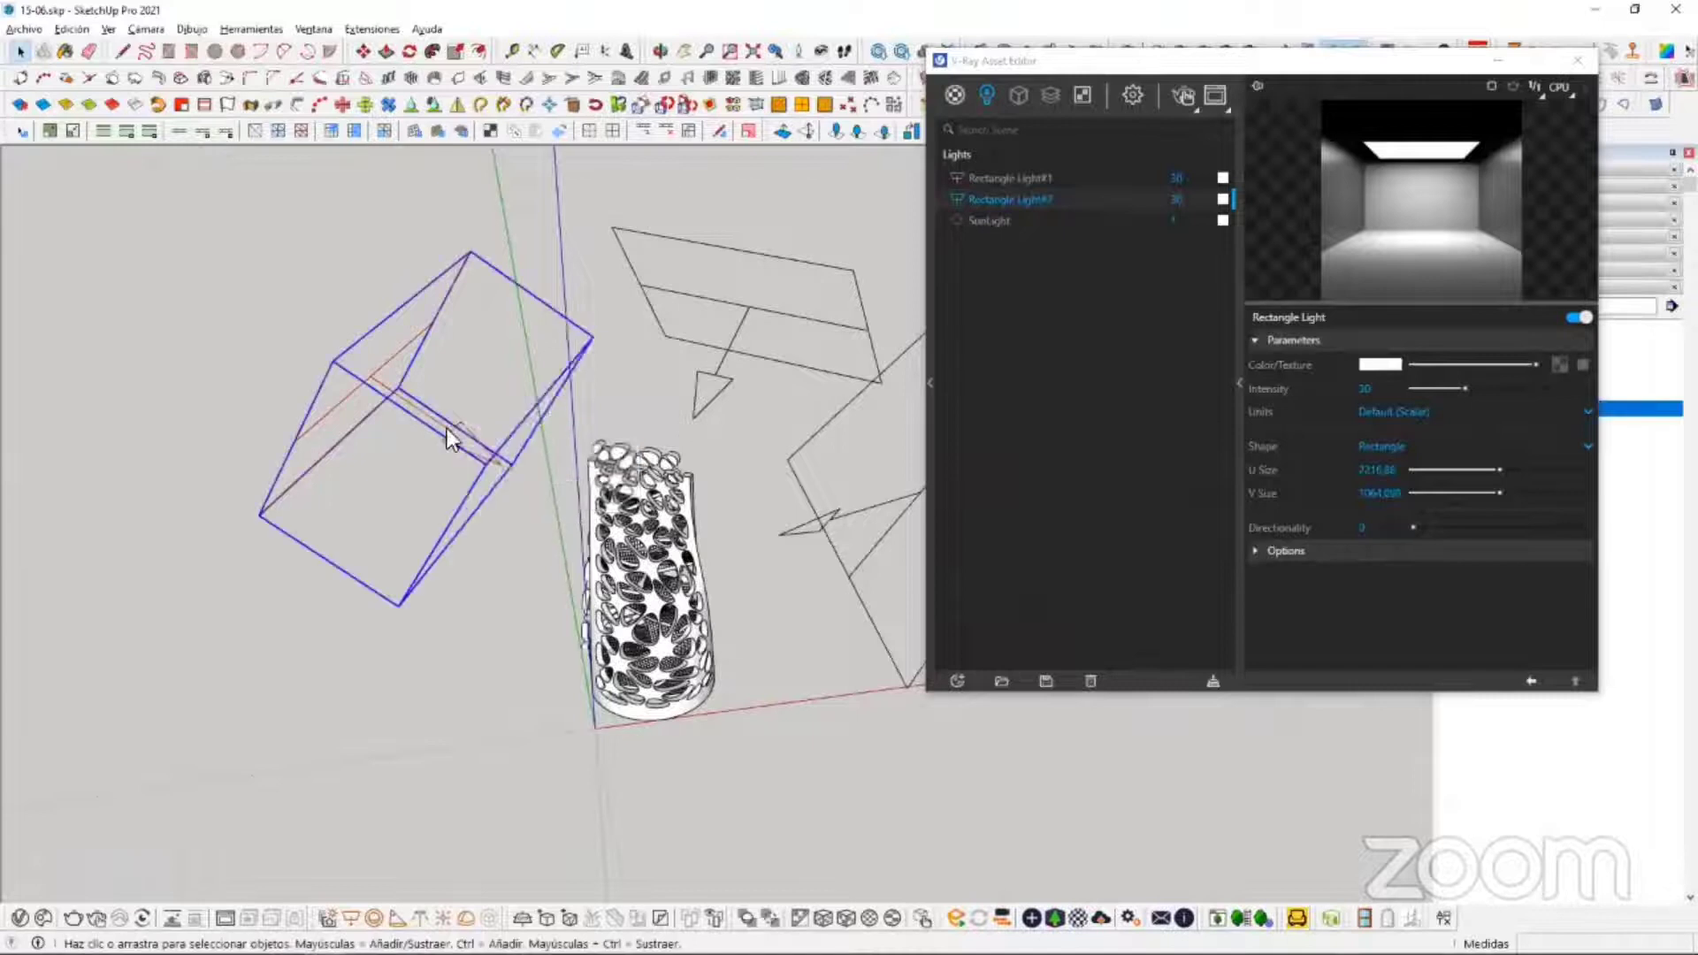
pyautogui.click(540, 467)
pyautogui.click(1048, 219)
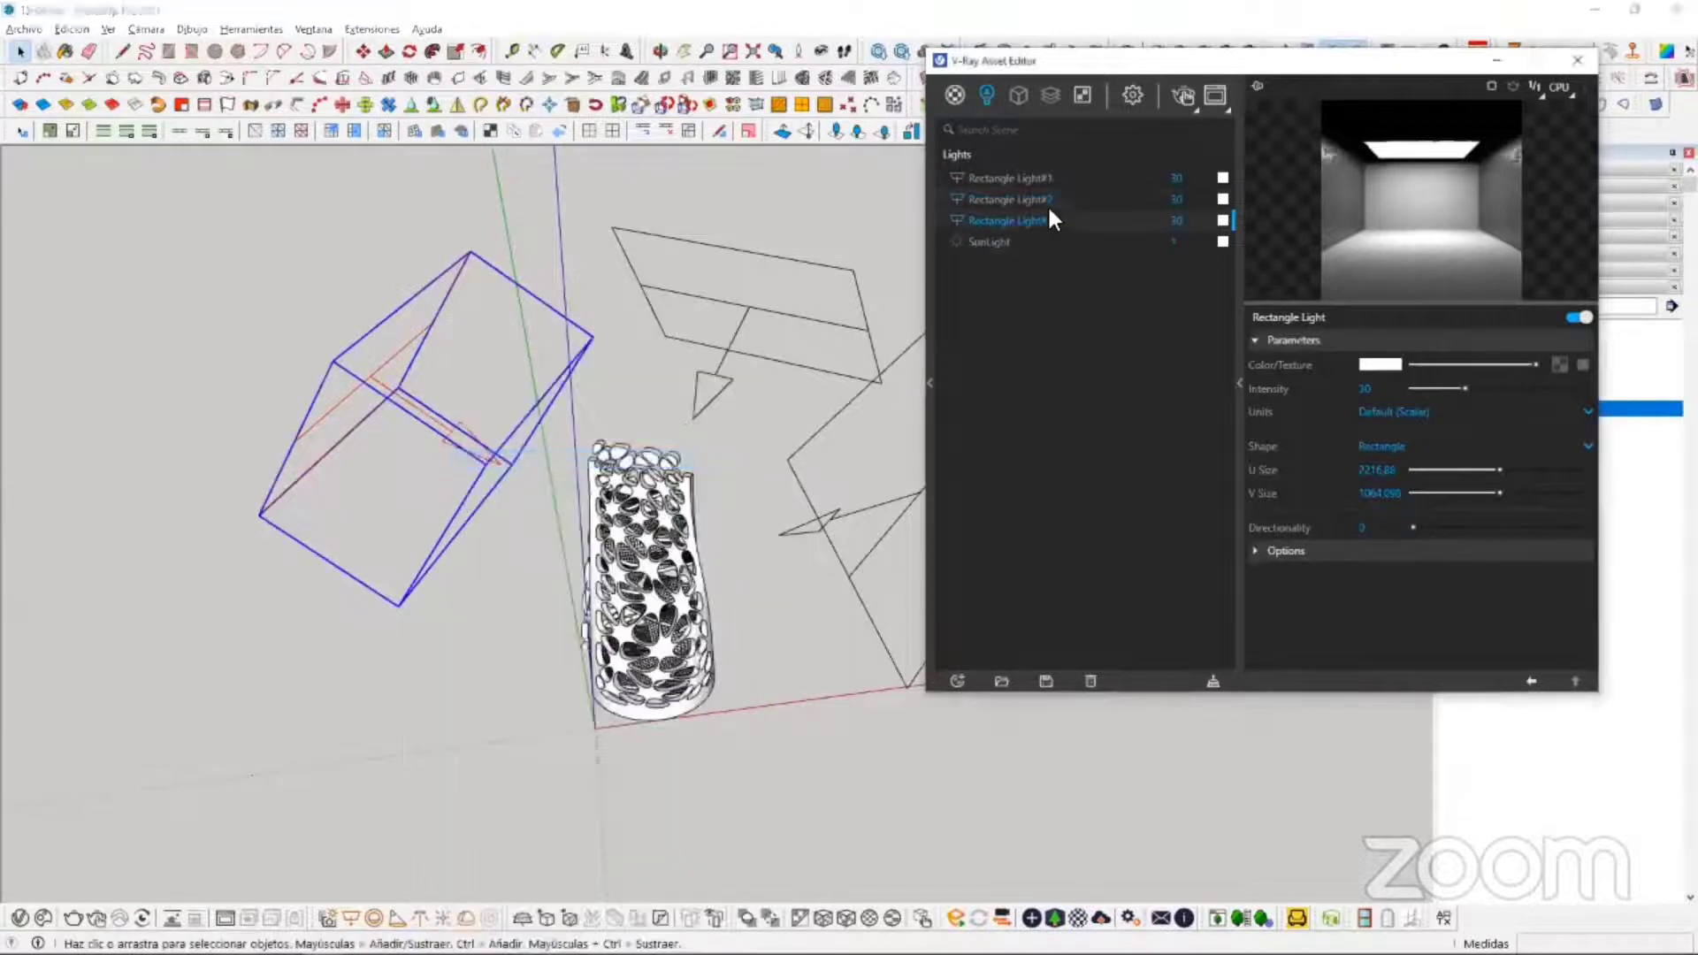
# Step: Start an interactive render of the tower and make all three rectangle lights invisible
pyautogui.keyDown('shift'); pyautogui.moveTo(599, 379); pyautogui.dragTo(651, 460, button='middle'); pyautogui.keyUp('shift')
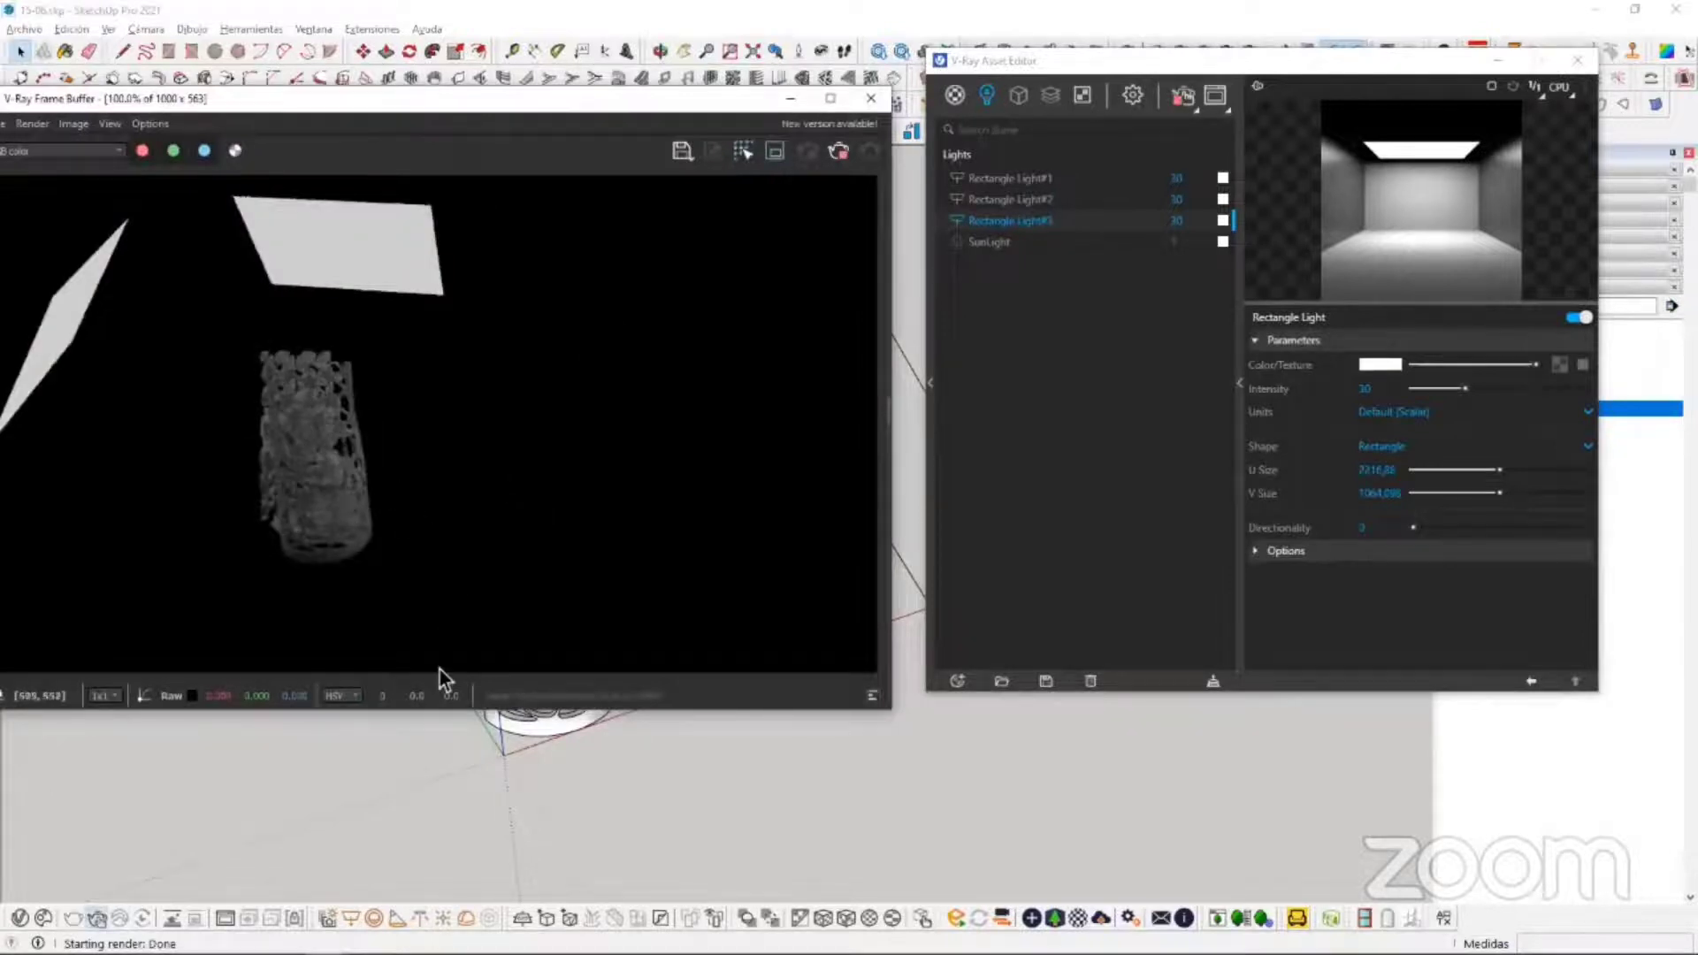
pyautogui.moveTo(439, 671)
pyautogui.mouseDown(button='middle')
pyautogui.moveTo(910, 800)
pyautogui.moveTo(368, 796)
pyautogui.moveTo(607, 898)
pyautogui.moveTo(754, 826)
pyautogui.mouseUp(button='middle')
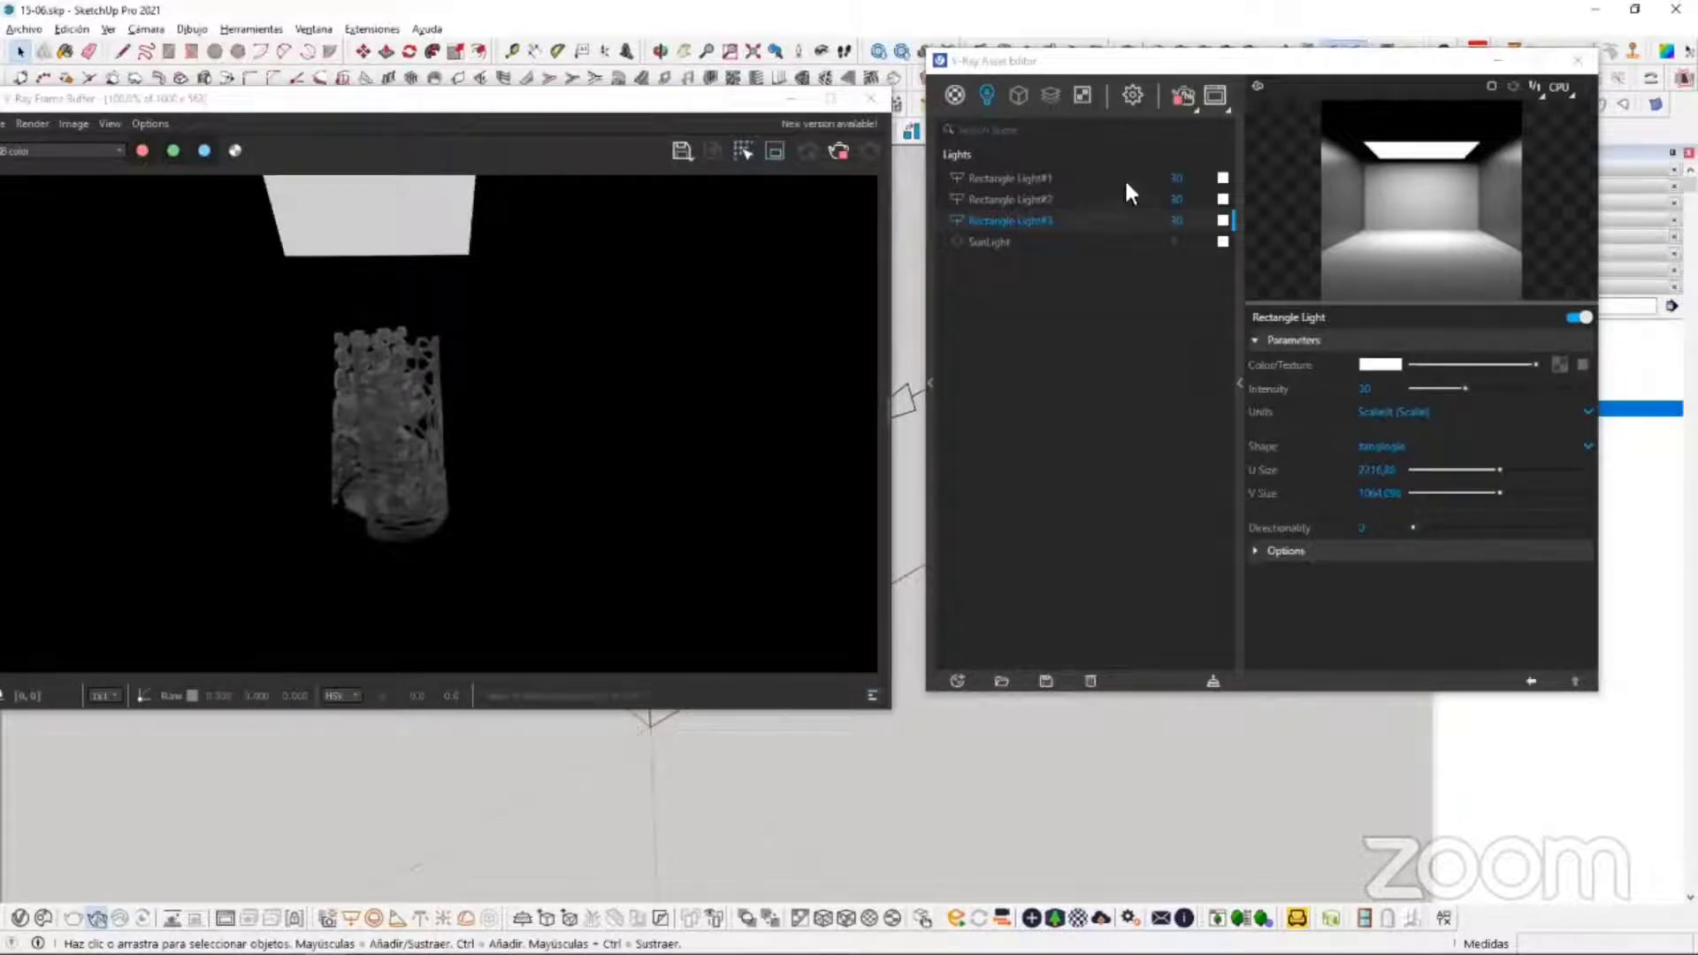
pyautogui.click(1323, 556)
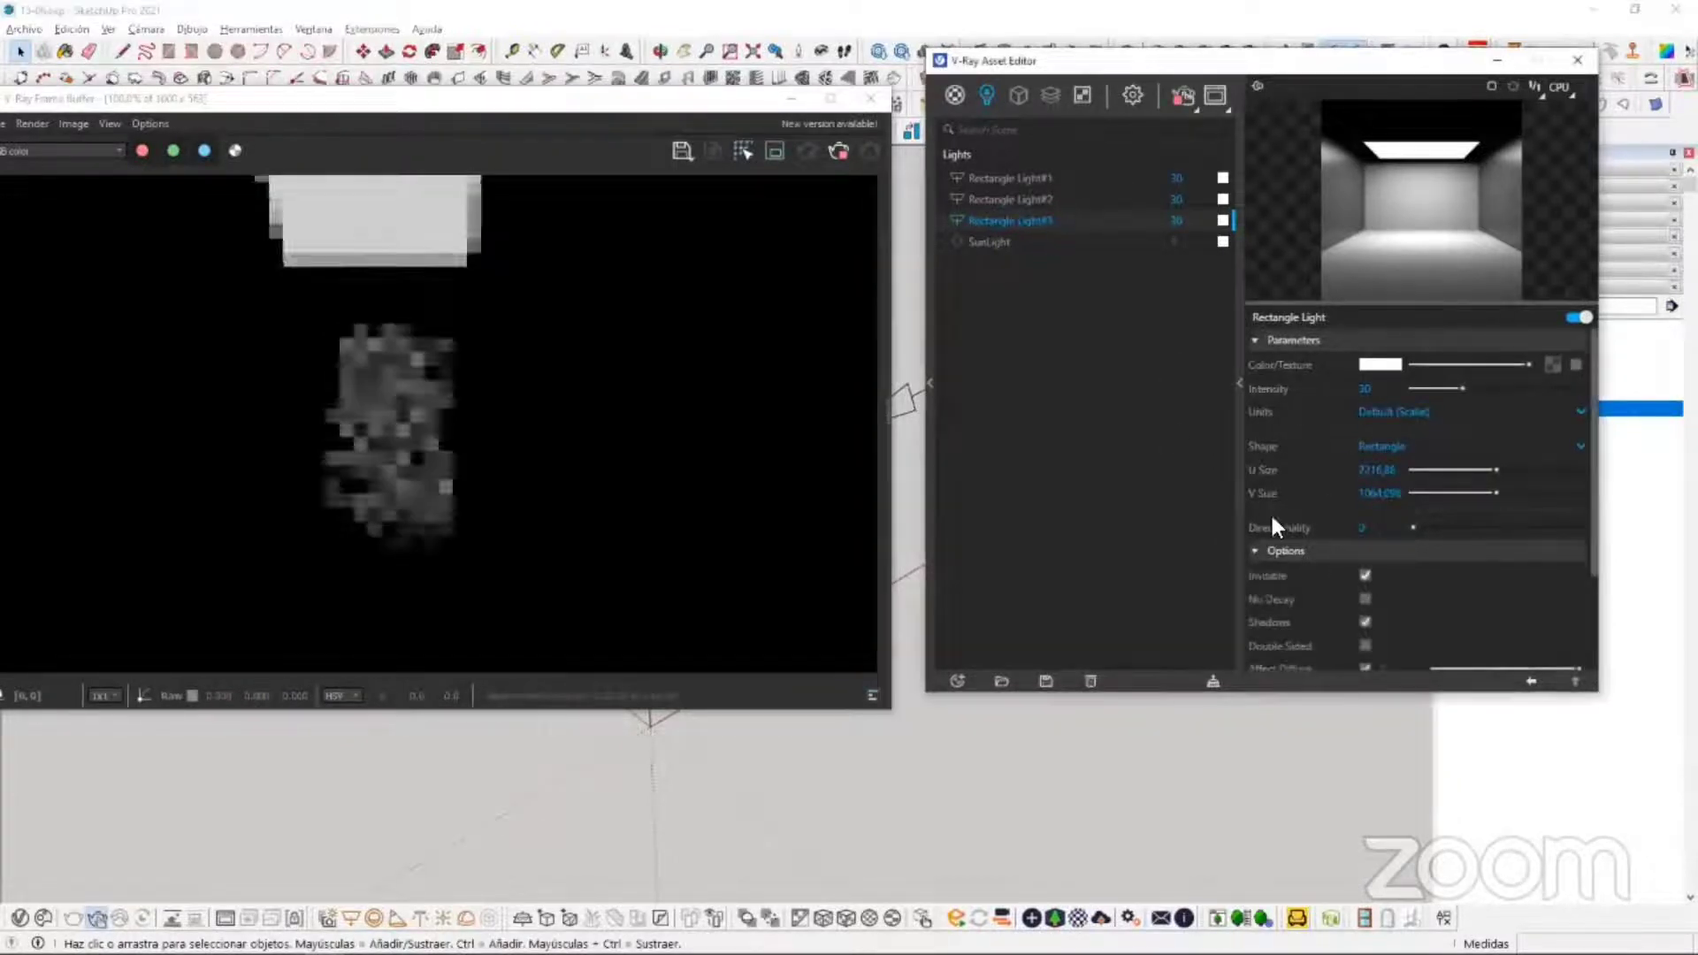
pyautogui.click(1066, 199)
pyautogui.click(1327, 553)
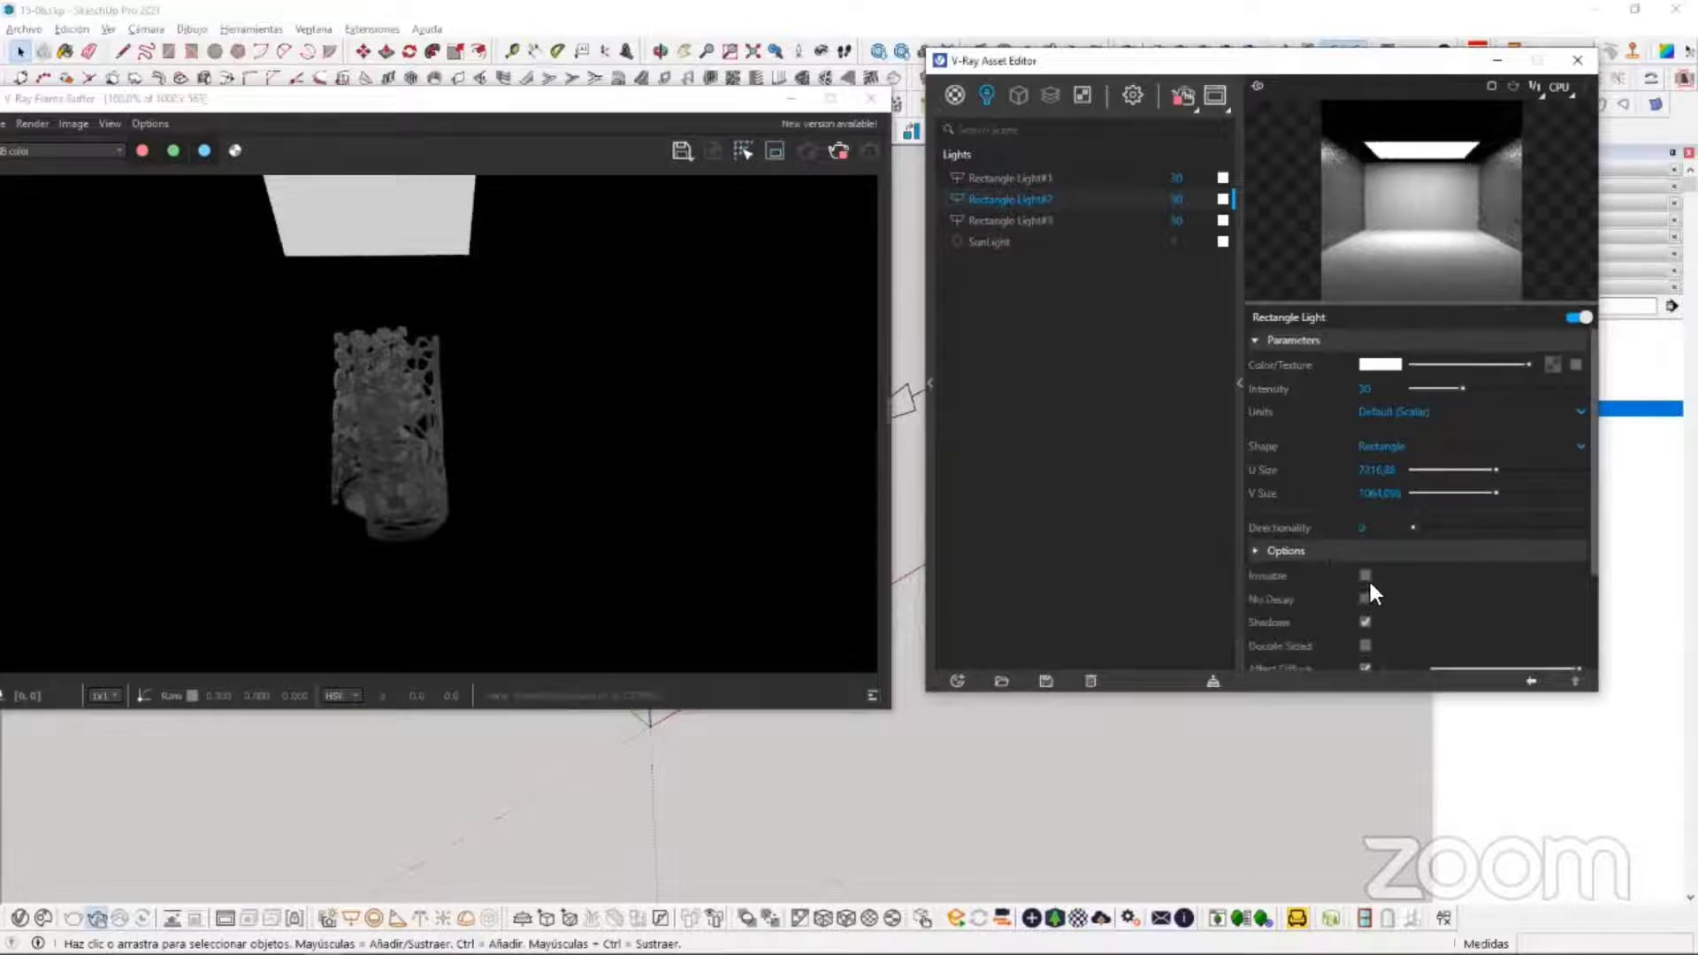
pyautogui.click(1066, 178)
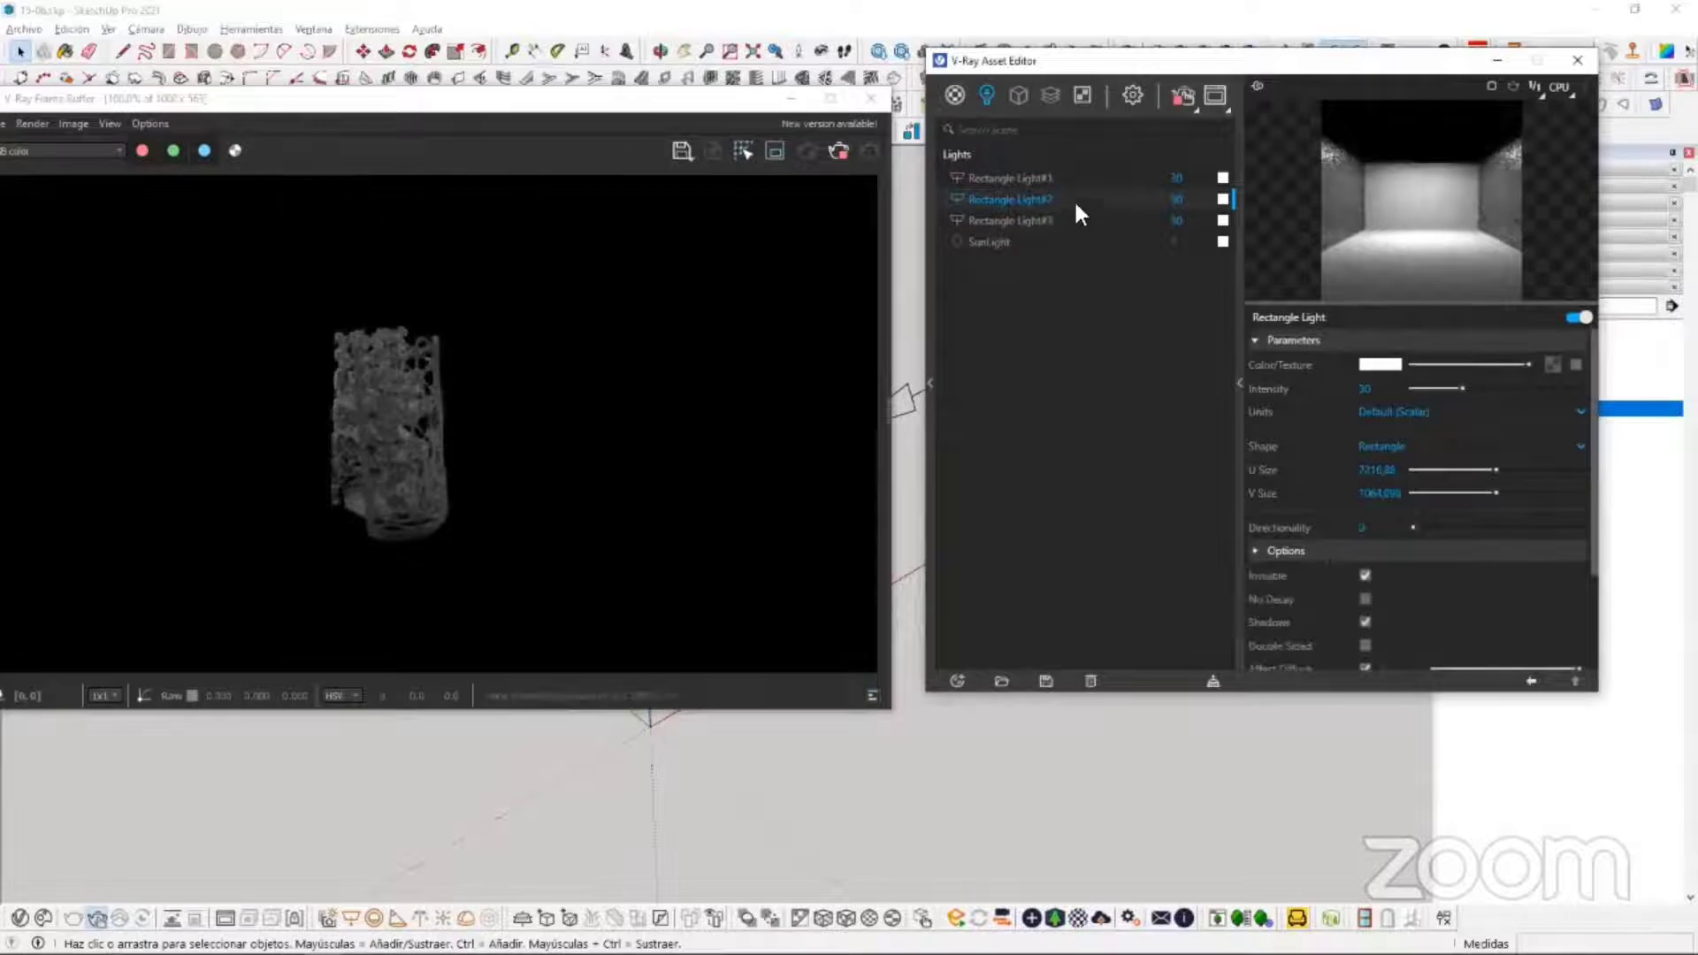
pyautogui.click(1352, 548)
pyautogui.click(1366, 575)
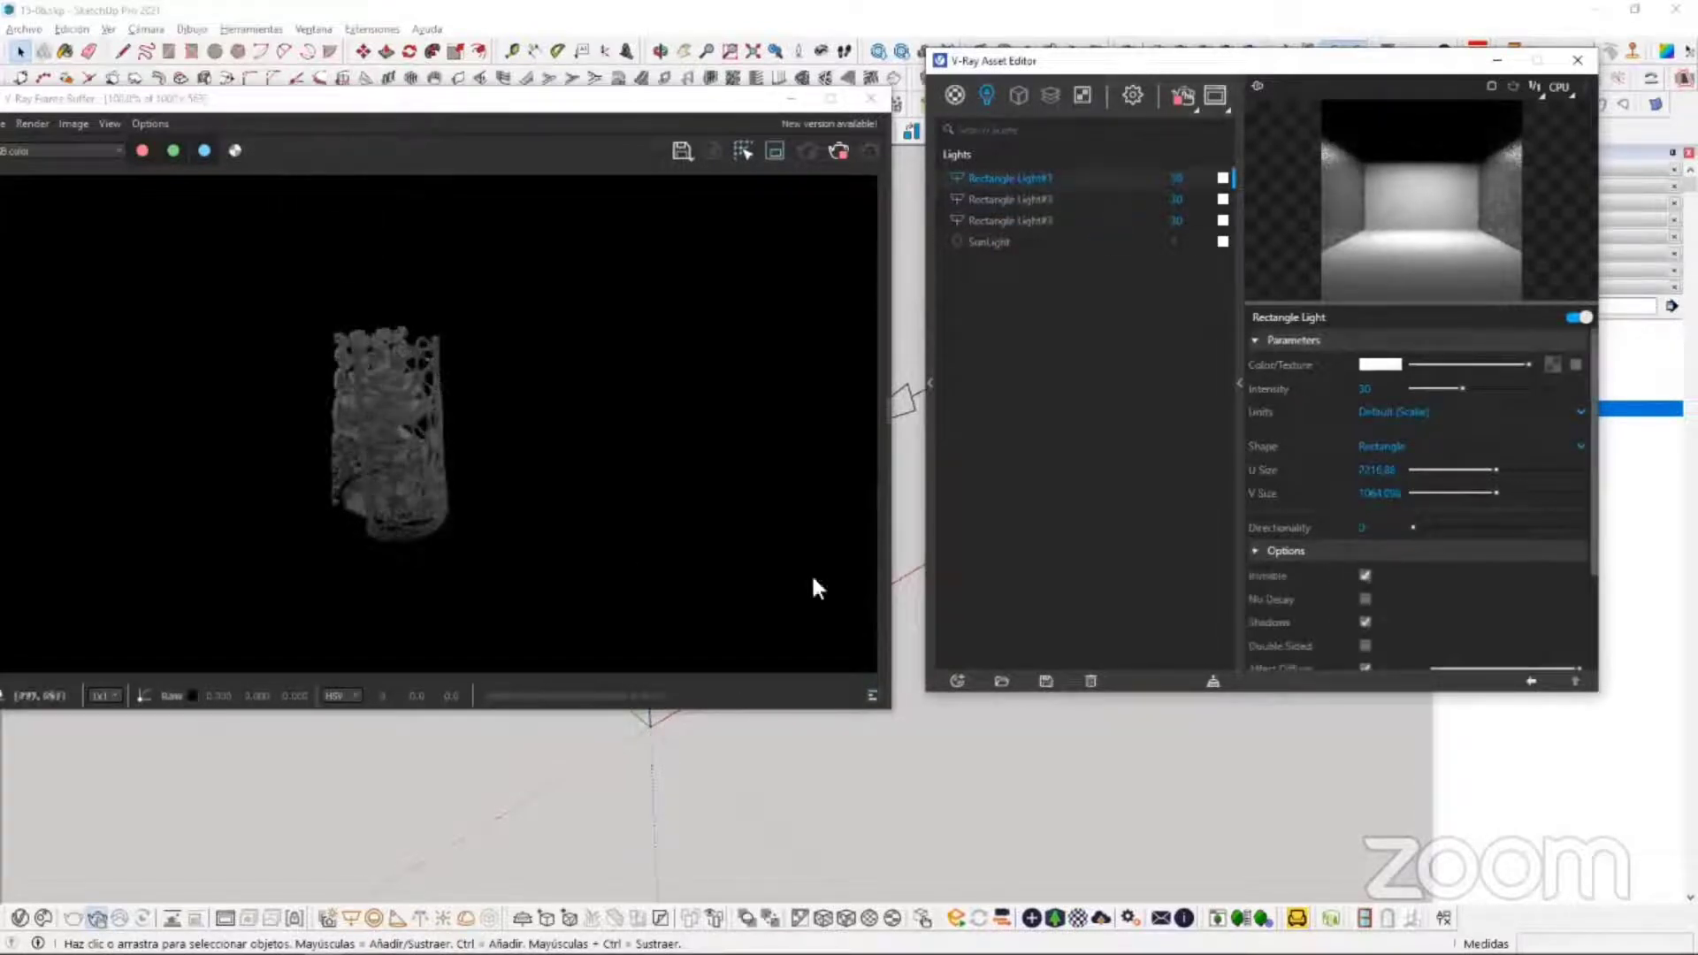
# Step: Frame the tower closer for the interactive render and reposition the frame buffer window beside the asset editor
pyautogui.moveTo(705, 778)
pyautogui.mouseDown(button='middle')
pyautogui.moveTo(685, 892)
pyautogui.moveTo(687, 780)
pyautogui.moveTo(686, 822)
pyautogui.moveTo(1058, 819)
pyautogui.moveTo(941, 645)
pyautogui.moveTo(506, 768)
pyautogui.moveTo(675, 739)
pyautogui.moveTo(731, 808)
pyautogui.moveTo(821, 819)
pyautogui.moveTo(815, 663)
pyautogui.mouseUp(button='middle')
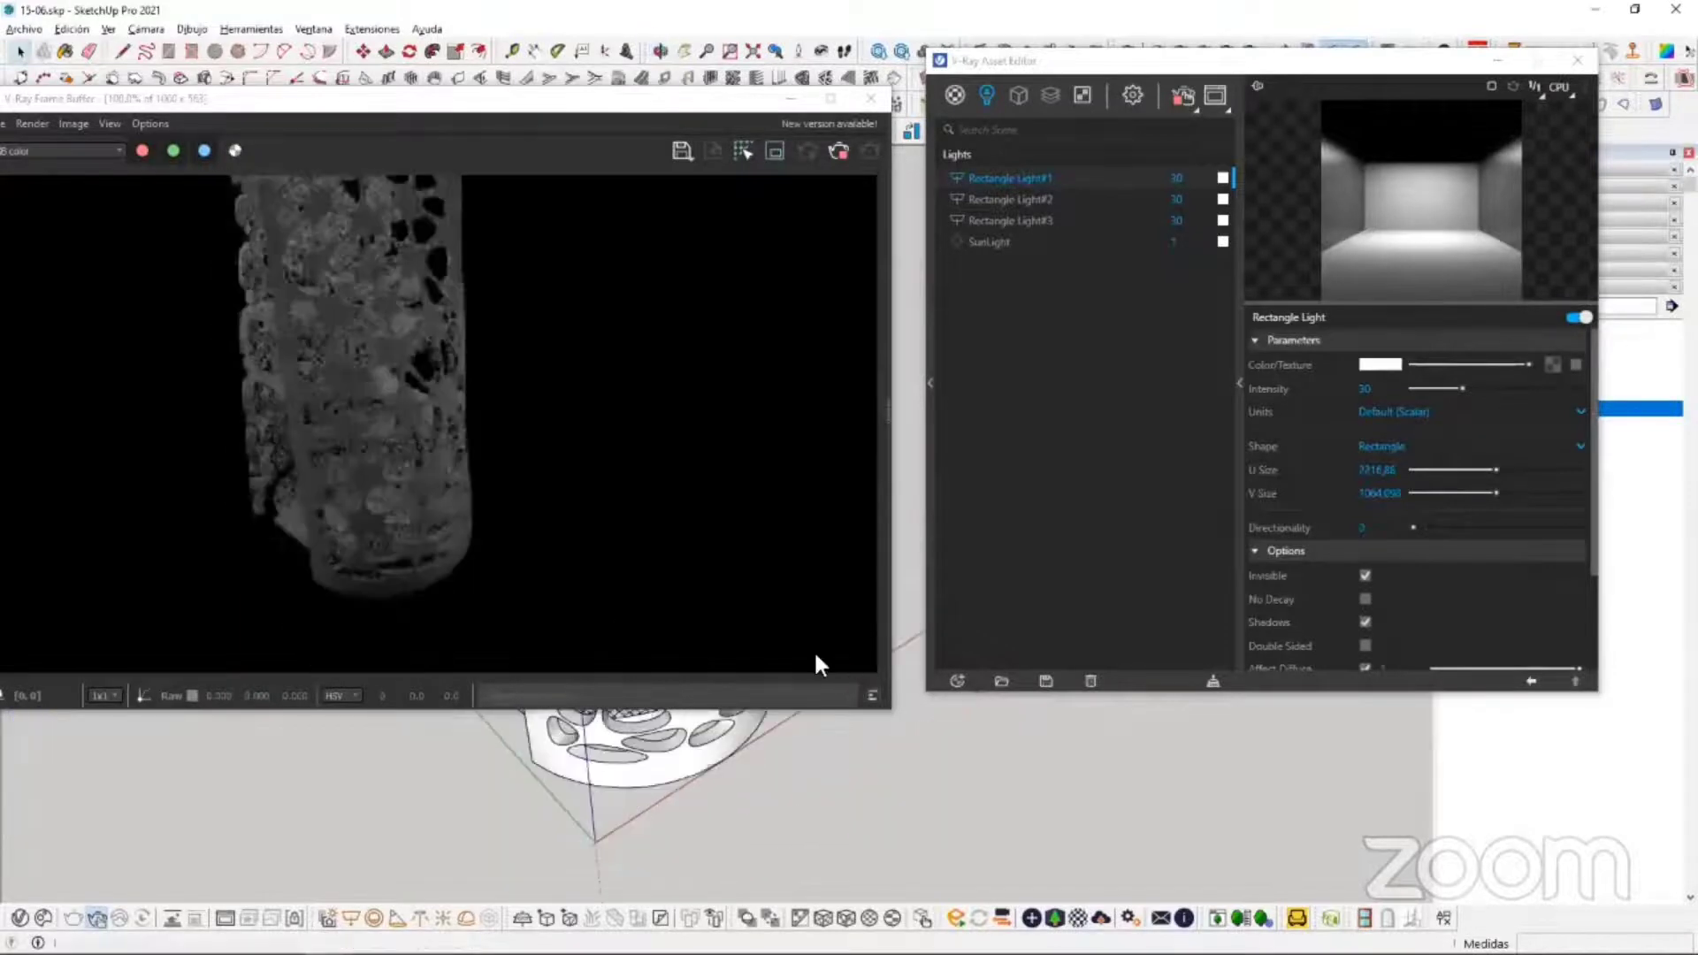
pyautogui.keyDown('shift'); pyautogui.moveTo(815, 822); pyautogui.dragTo(821, 888, button='middle'); pyautogui.keyUp('shift')
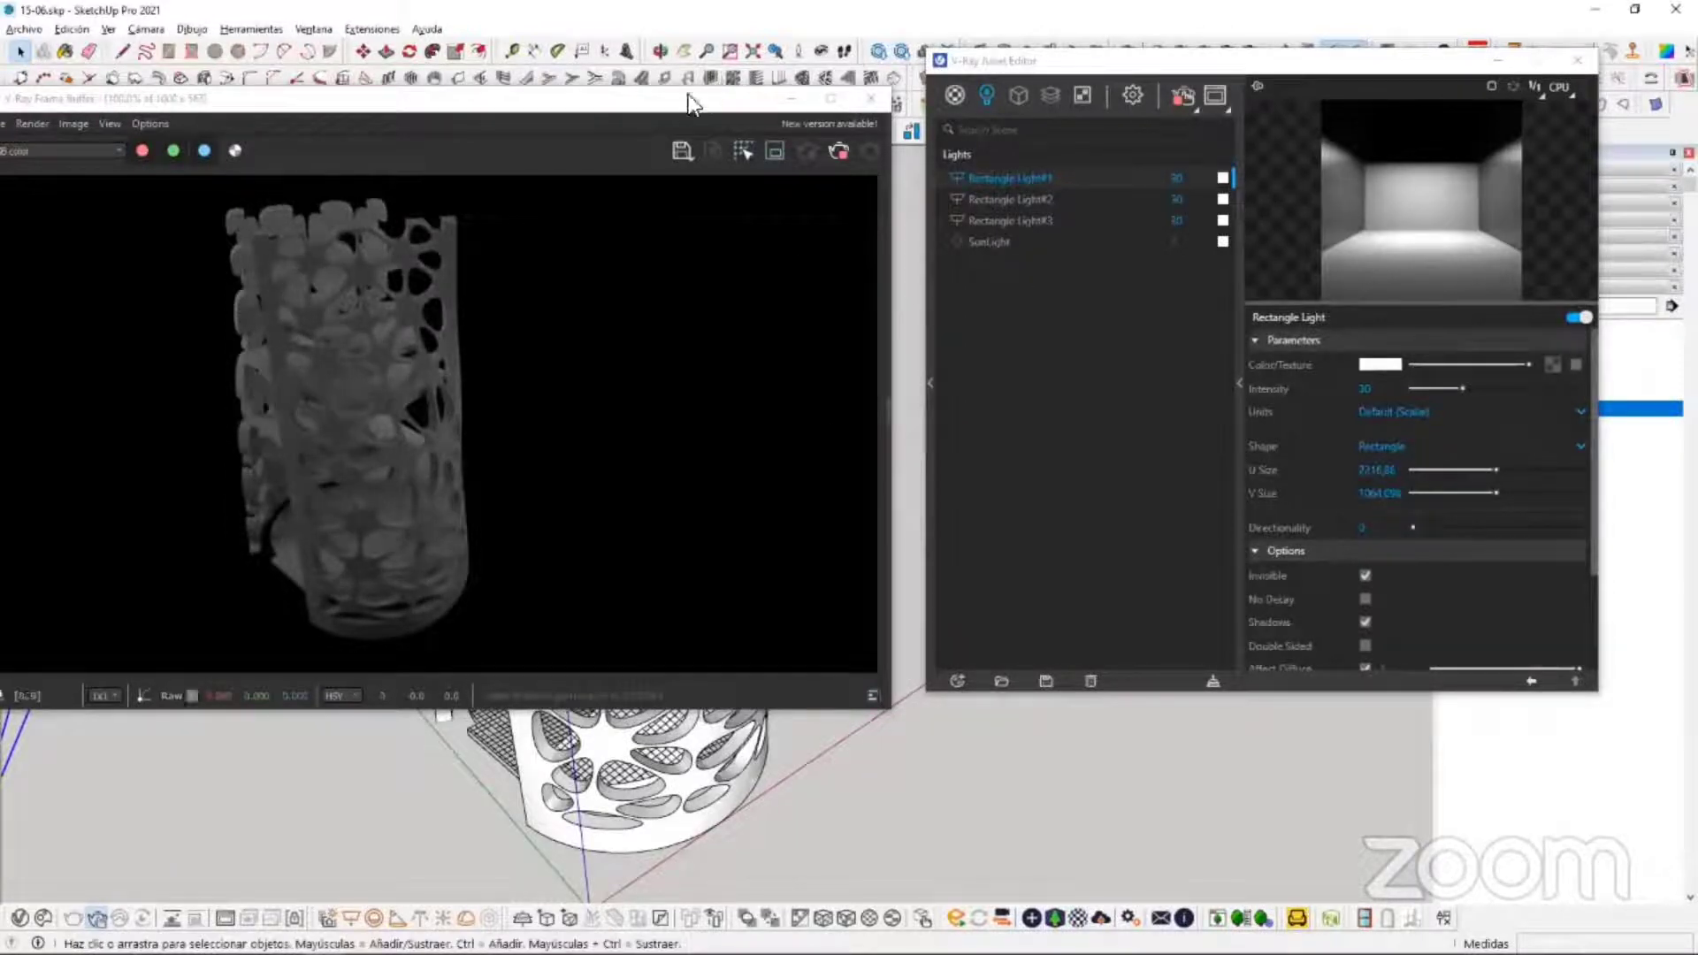
pyautogui.moveTo(688, 97); pyautogui.dragTo(710, 167)
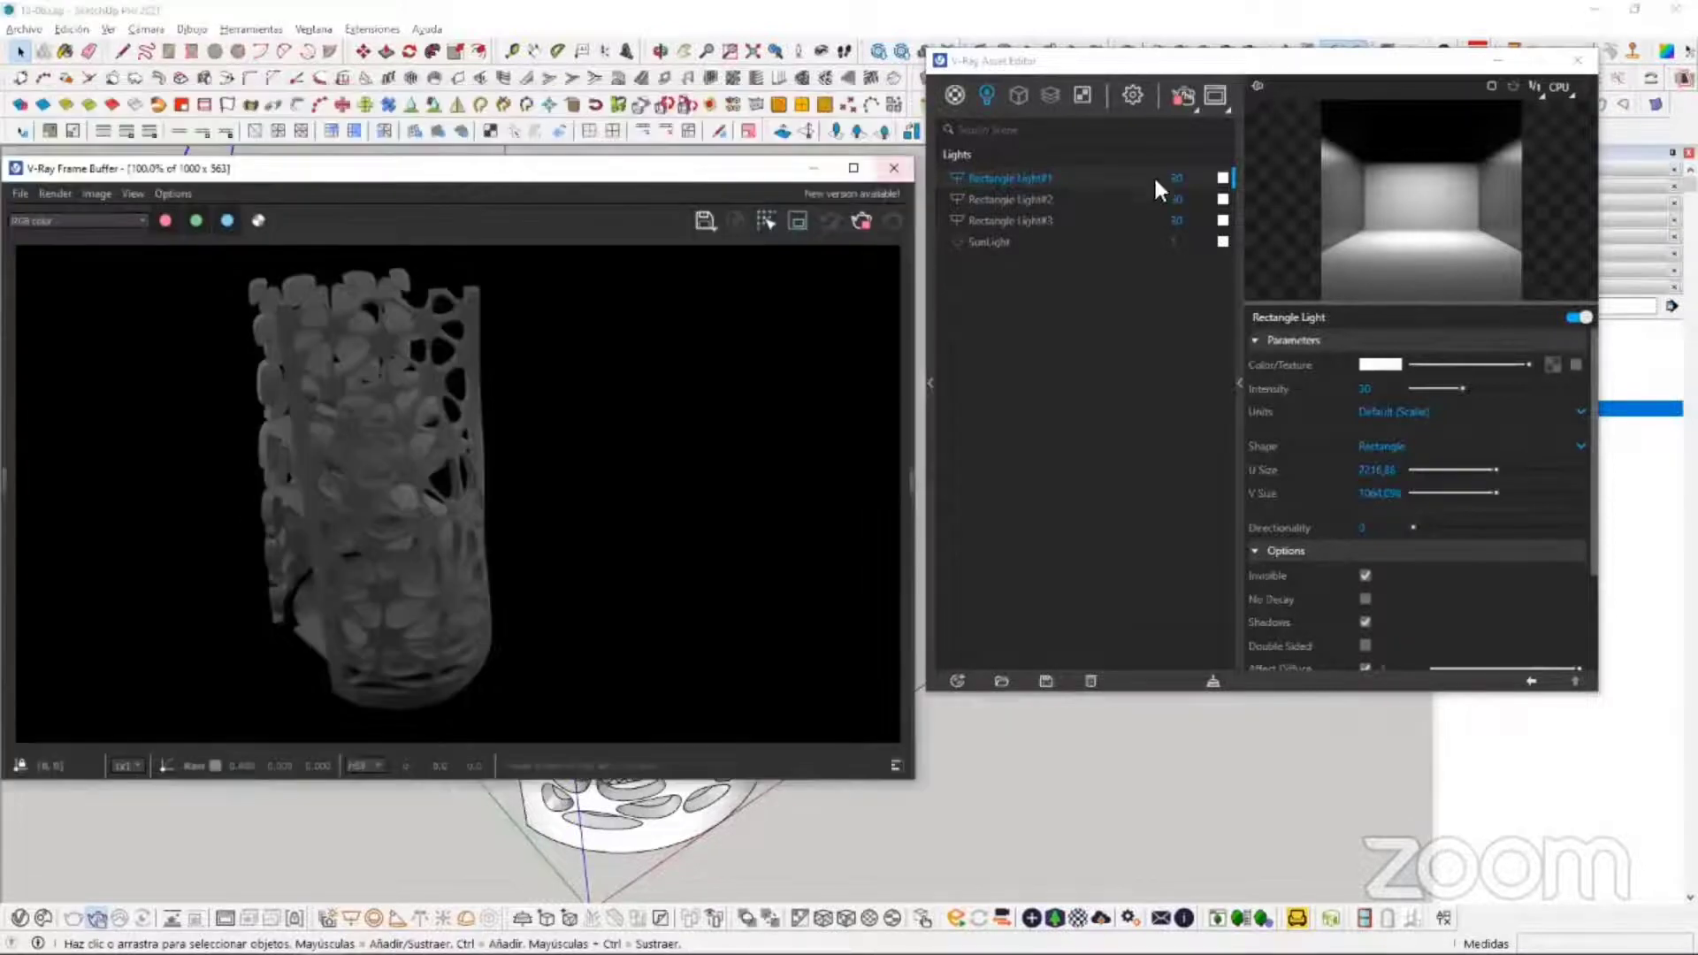
# Step: Set the intensities of Rectangle Light#1, #2 and #3 to 100, 50 and 200
pyautogui.click(1193, 181)
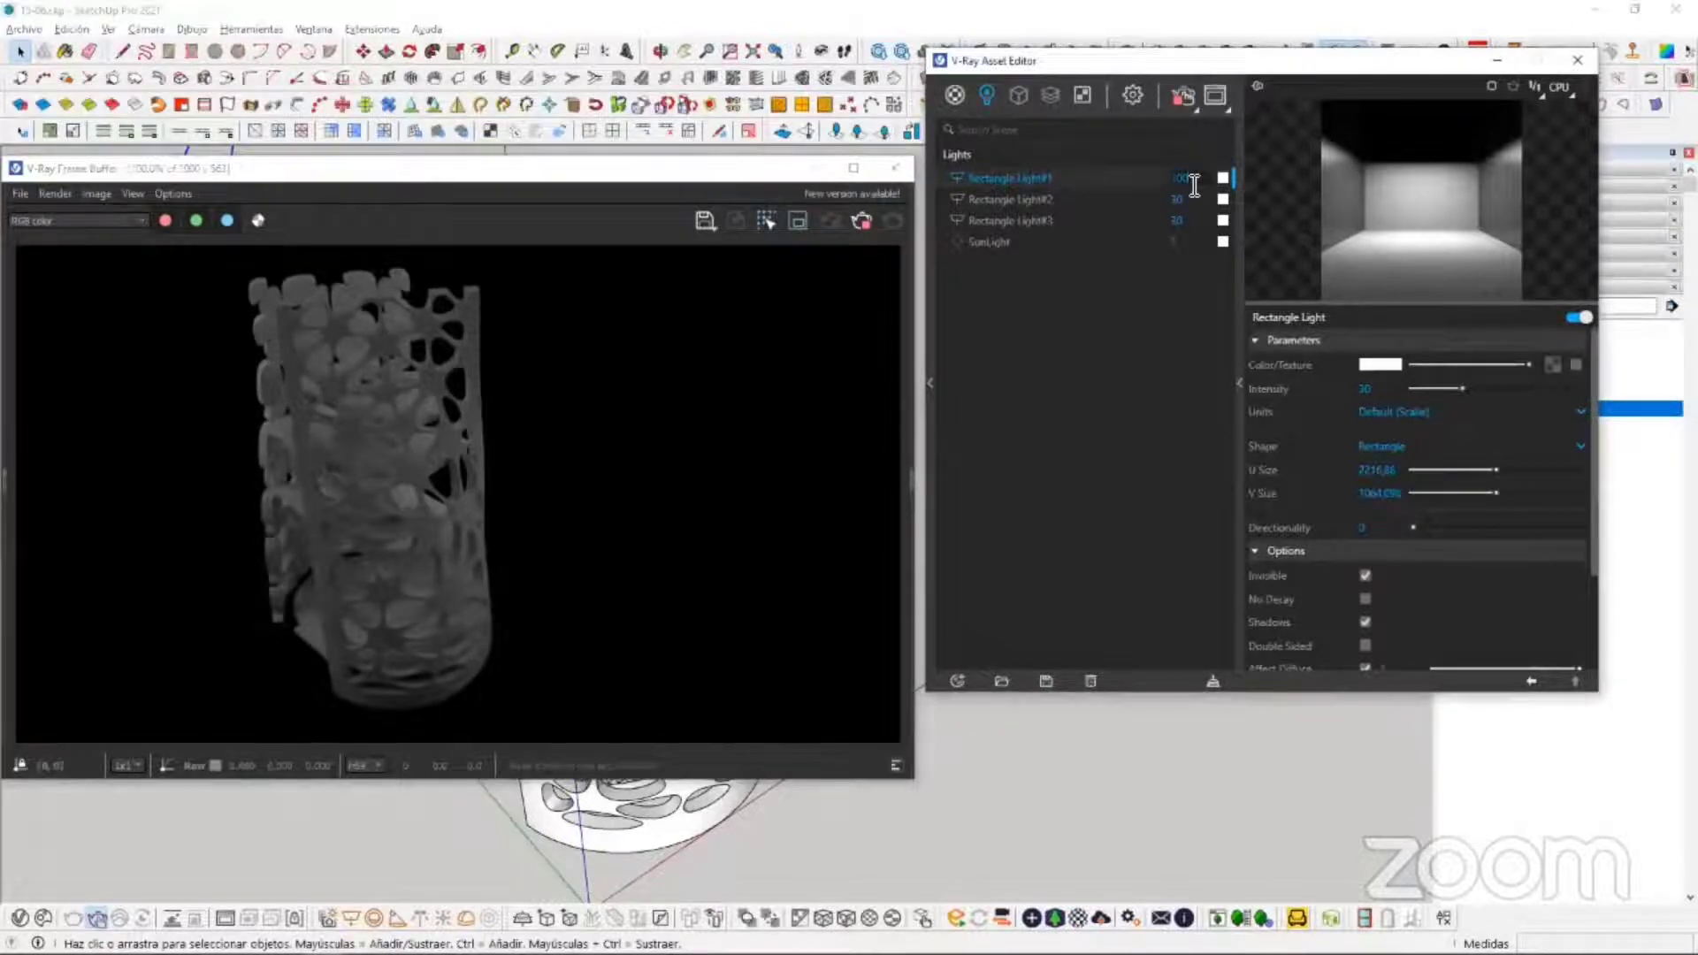
pyautogui.press('Return')
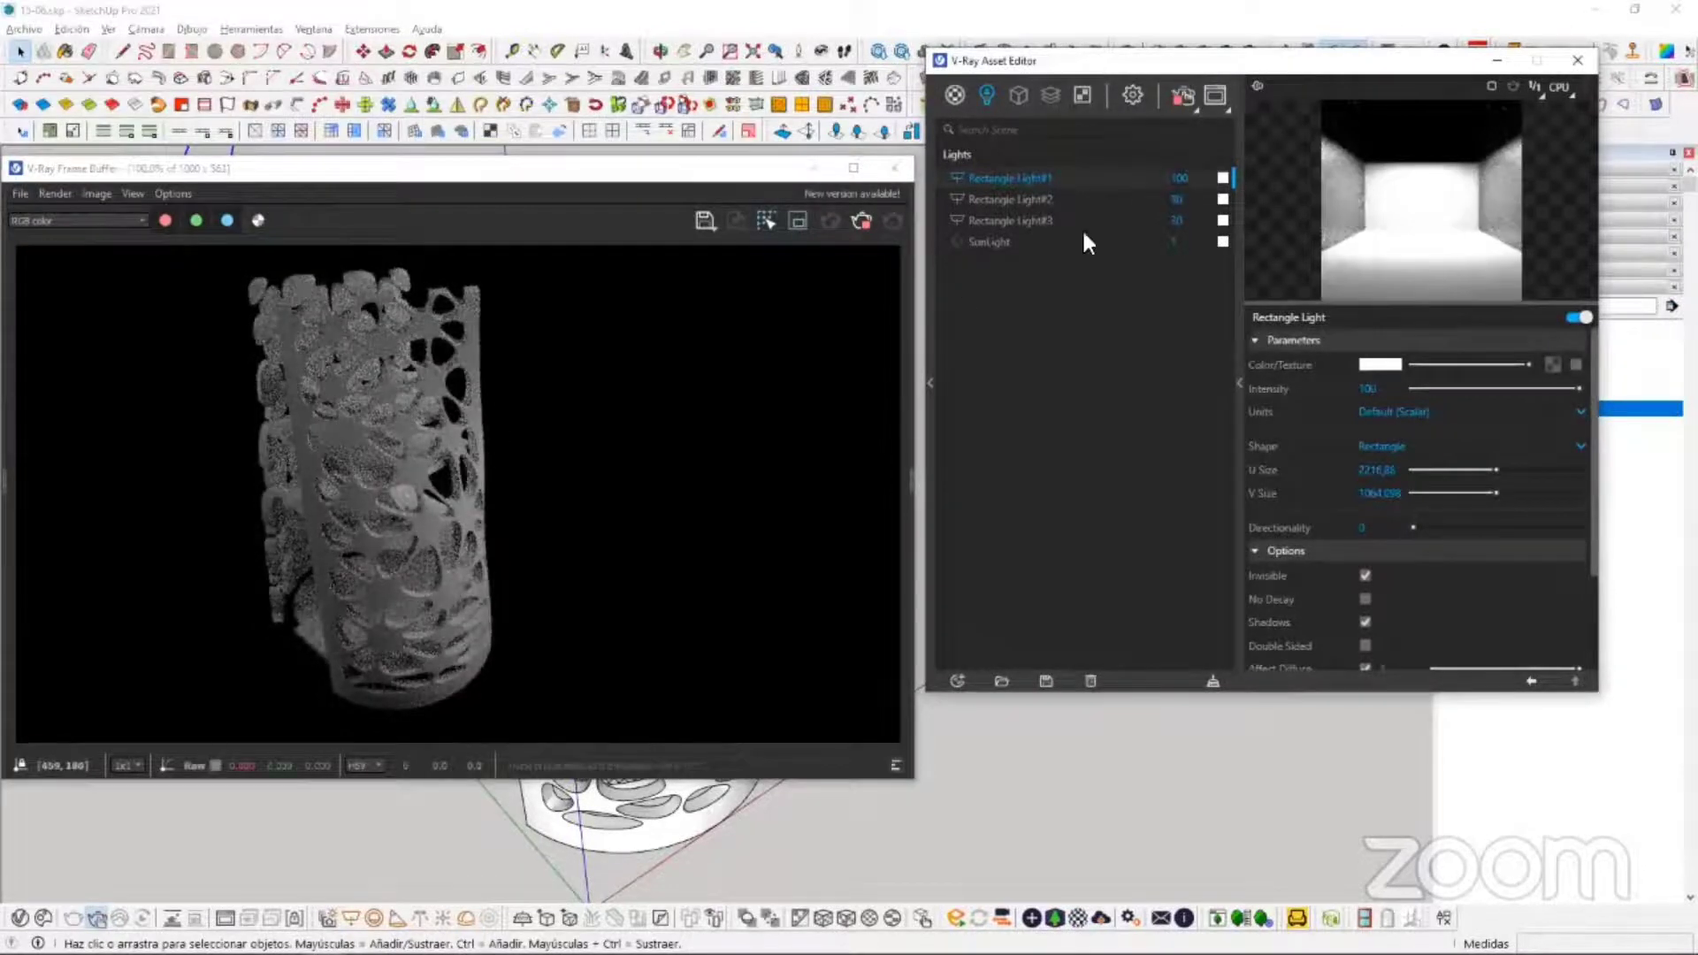
pyautogui.click(1190, 199)
pyautogui.write('50')
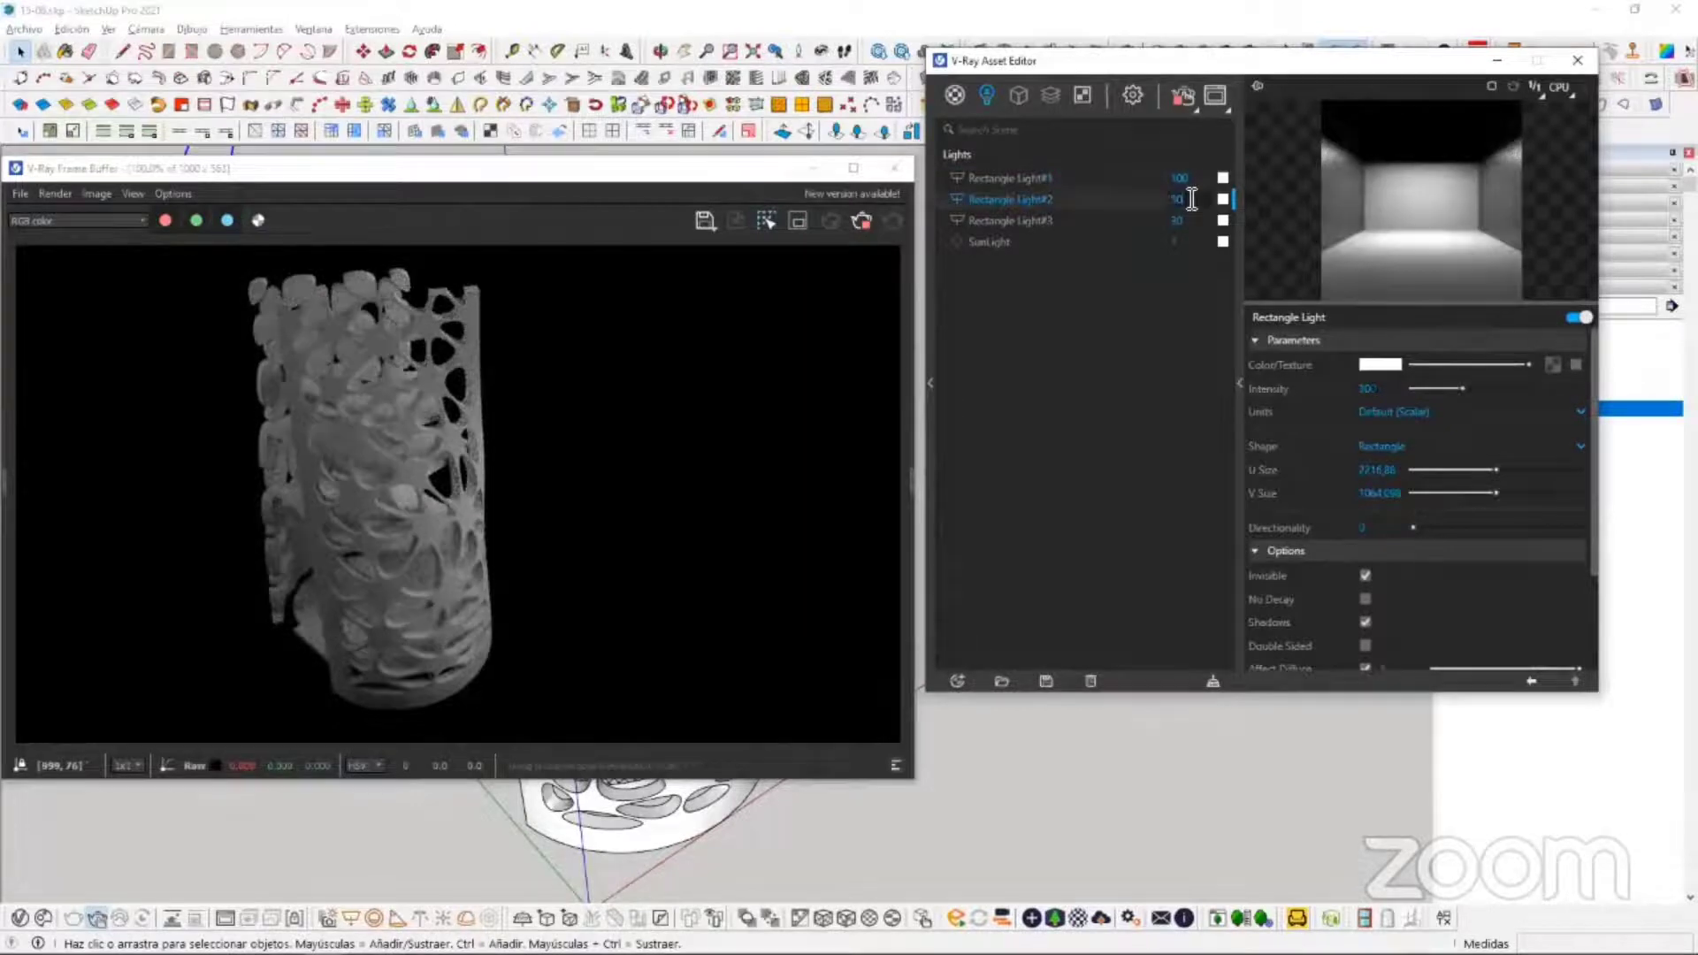
pyautogui.press('Return')
pyautogui.click(1200, 223)
pyautogui.click(1202, 228)
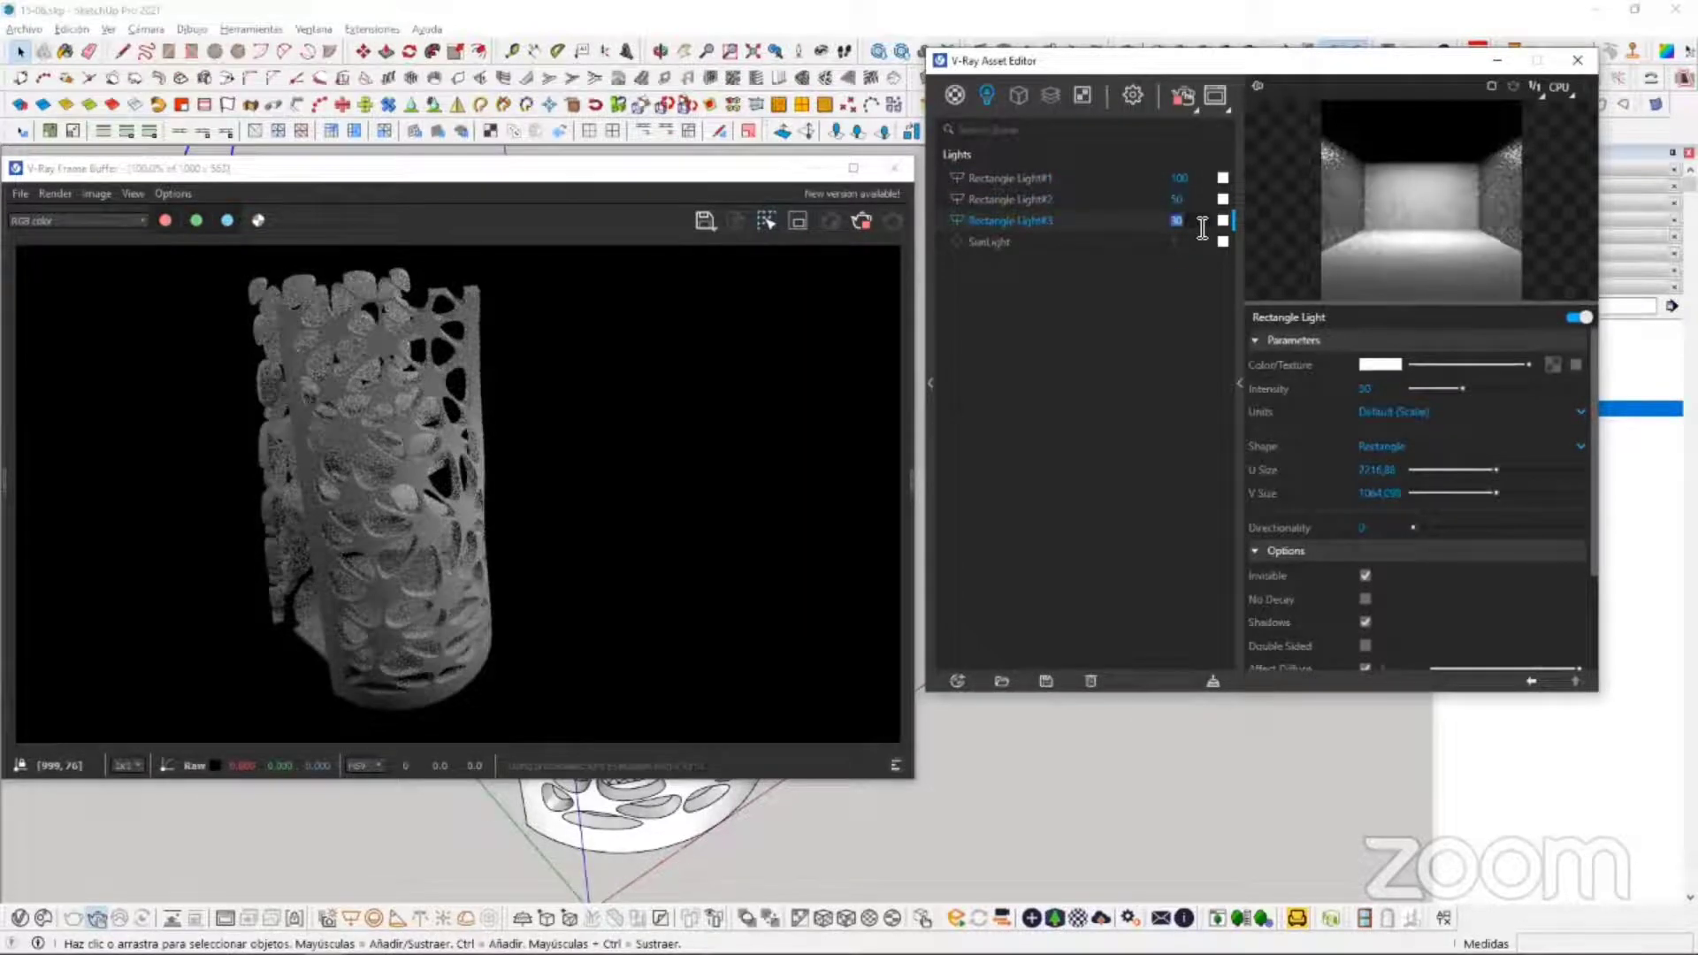
pyautogui.write('200')
pyautogui.press('Return')
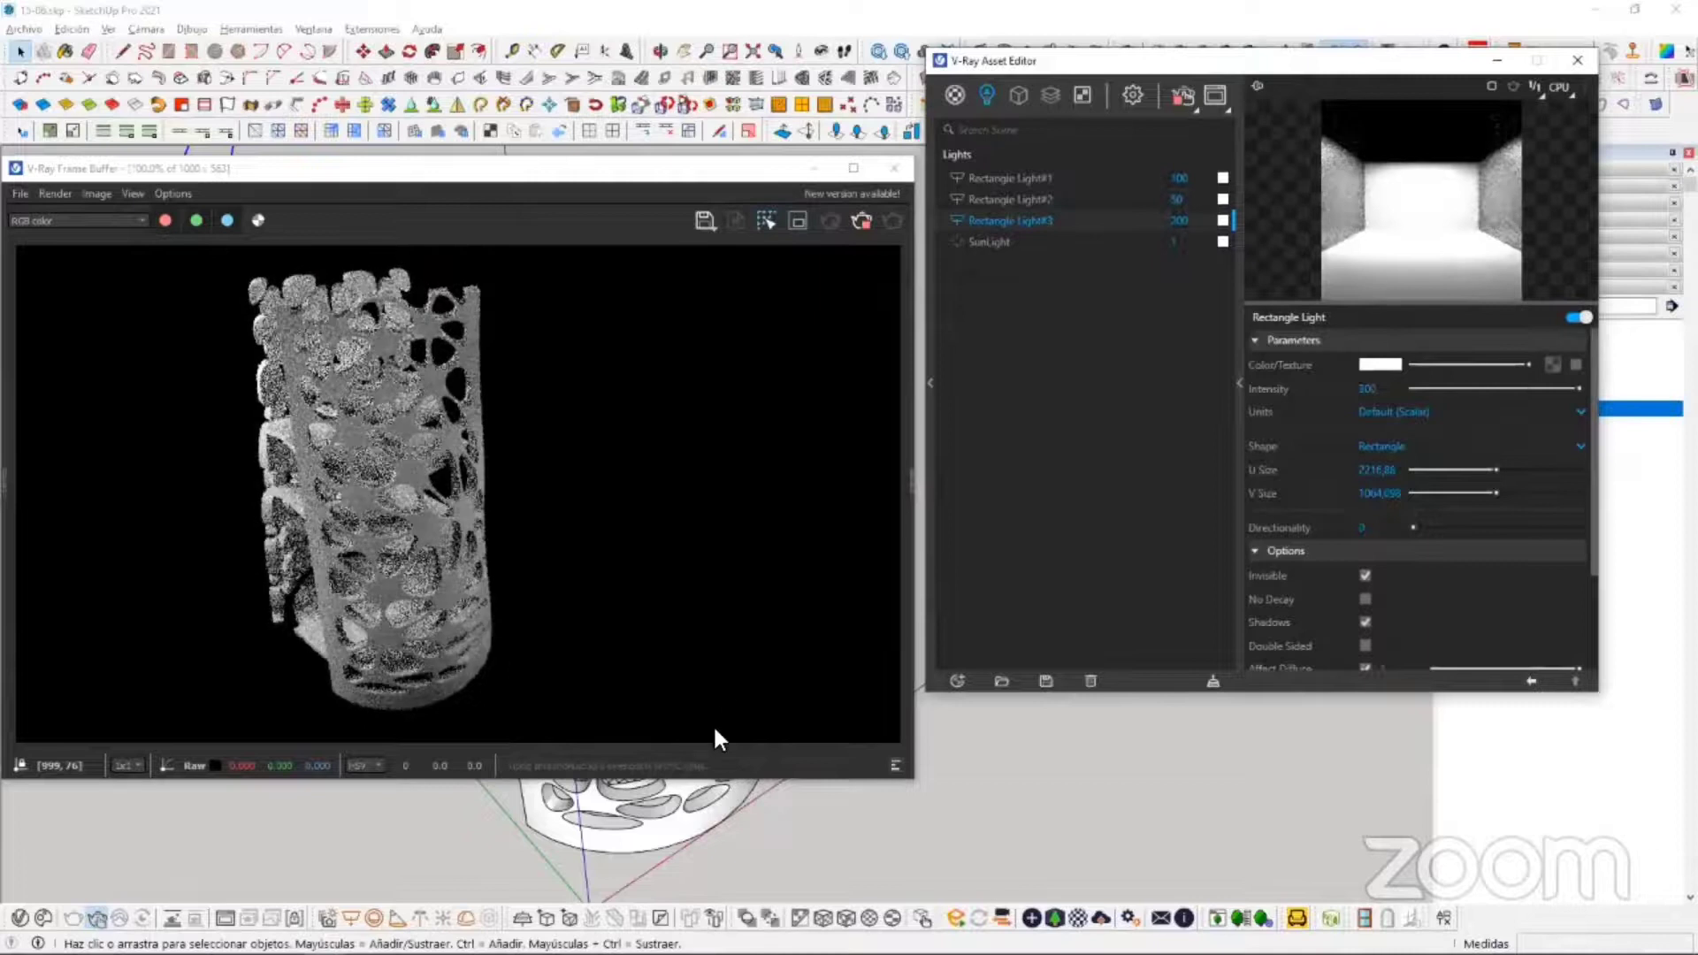
# Step: Tint Rectangle Light#3 a pale cool blue and Rectangle Light#2 a warm orange through their colour temperatures
pyautogui.moveTo(758, 834)
pyautogui.mouseDown(button='middle')
pyautogui.moveTo(753, 852)
pyautogui.moveTo(759, 816)
pyautogui.mouseUp(button='middle')
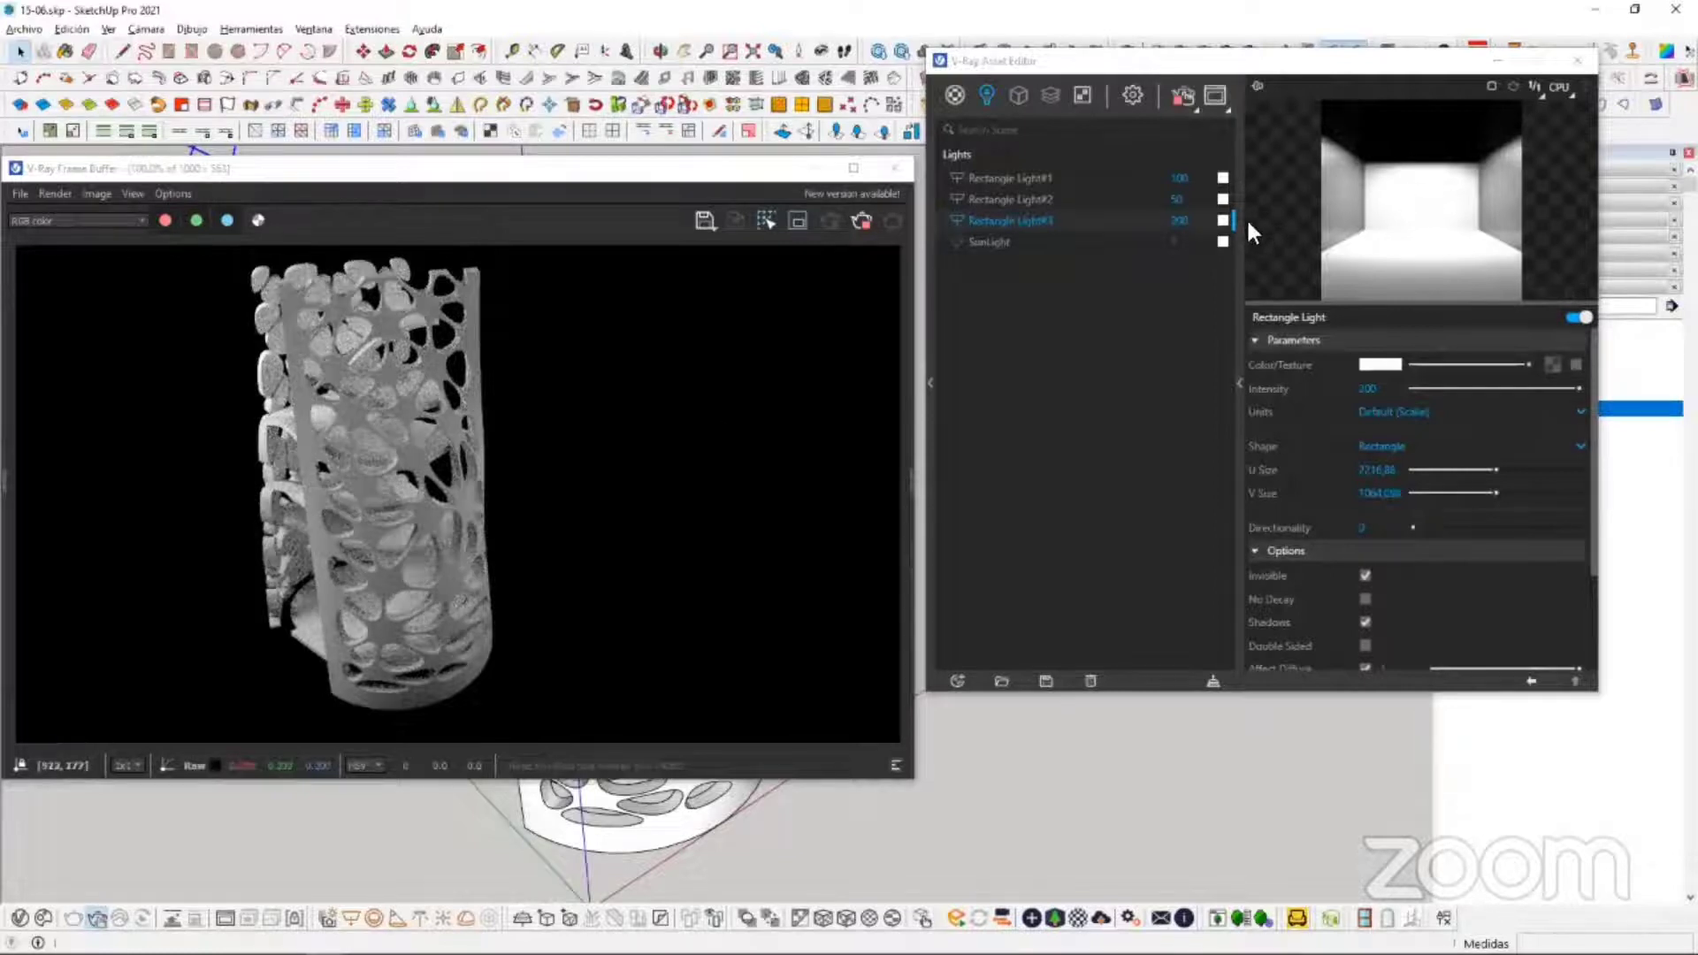
pyautogui.click(1224, 220)
pyautogui.moveTo(1381, 697); pyautogui.dragTo(1411, 694)
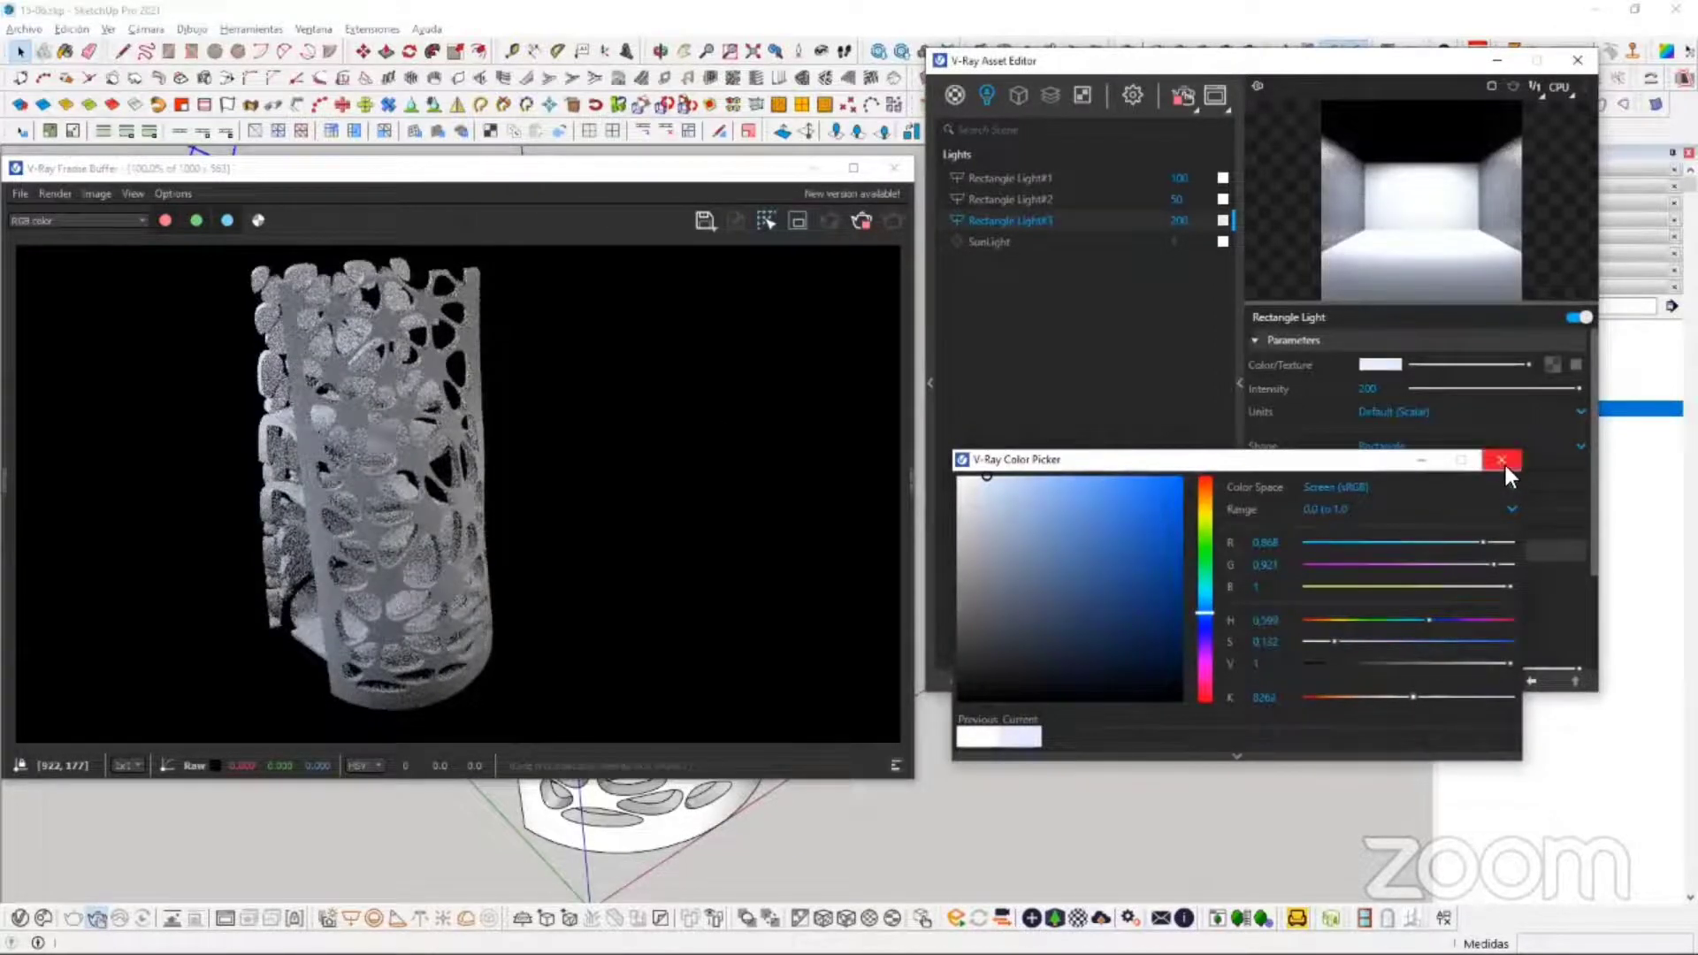
pyautogui.click(1433, 696)
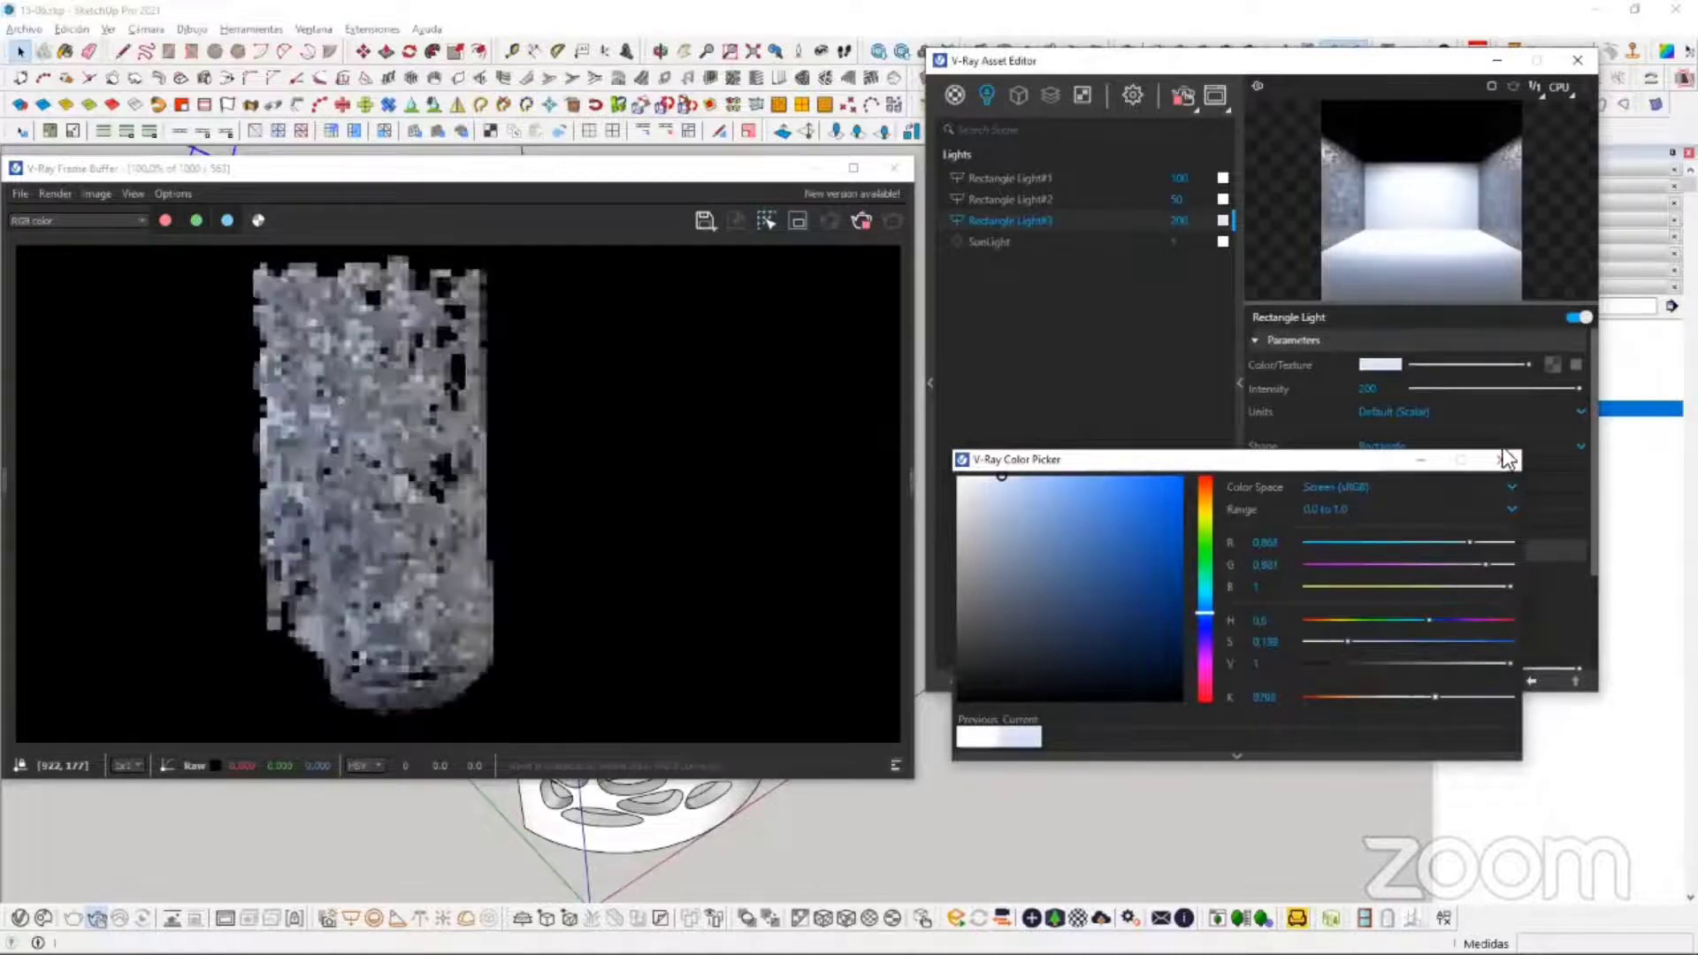
pyautogui.click(1217, 198)
pyautogui.moveTo(1356, 697); pyautogui.dragTo(1335, 697)
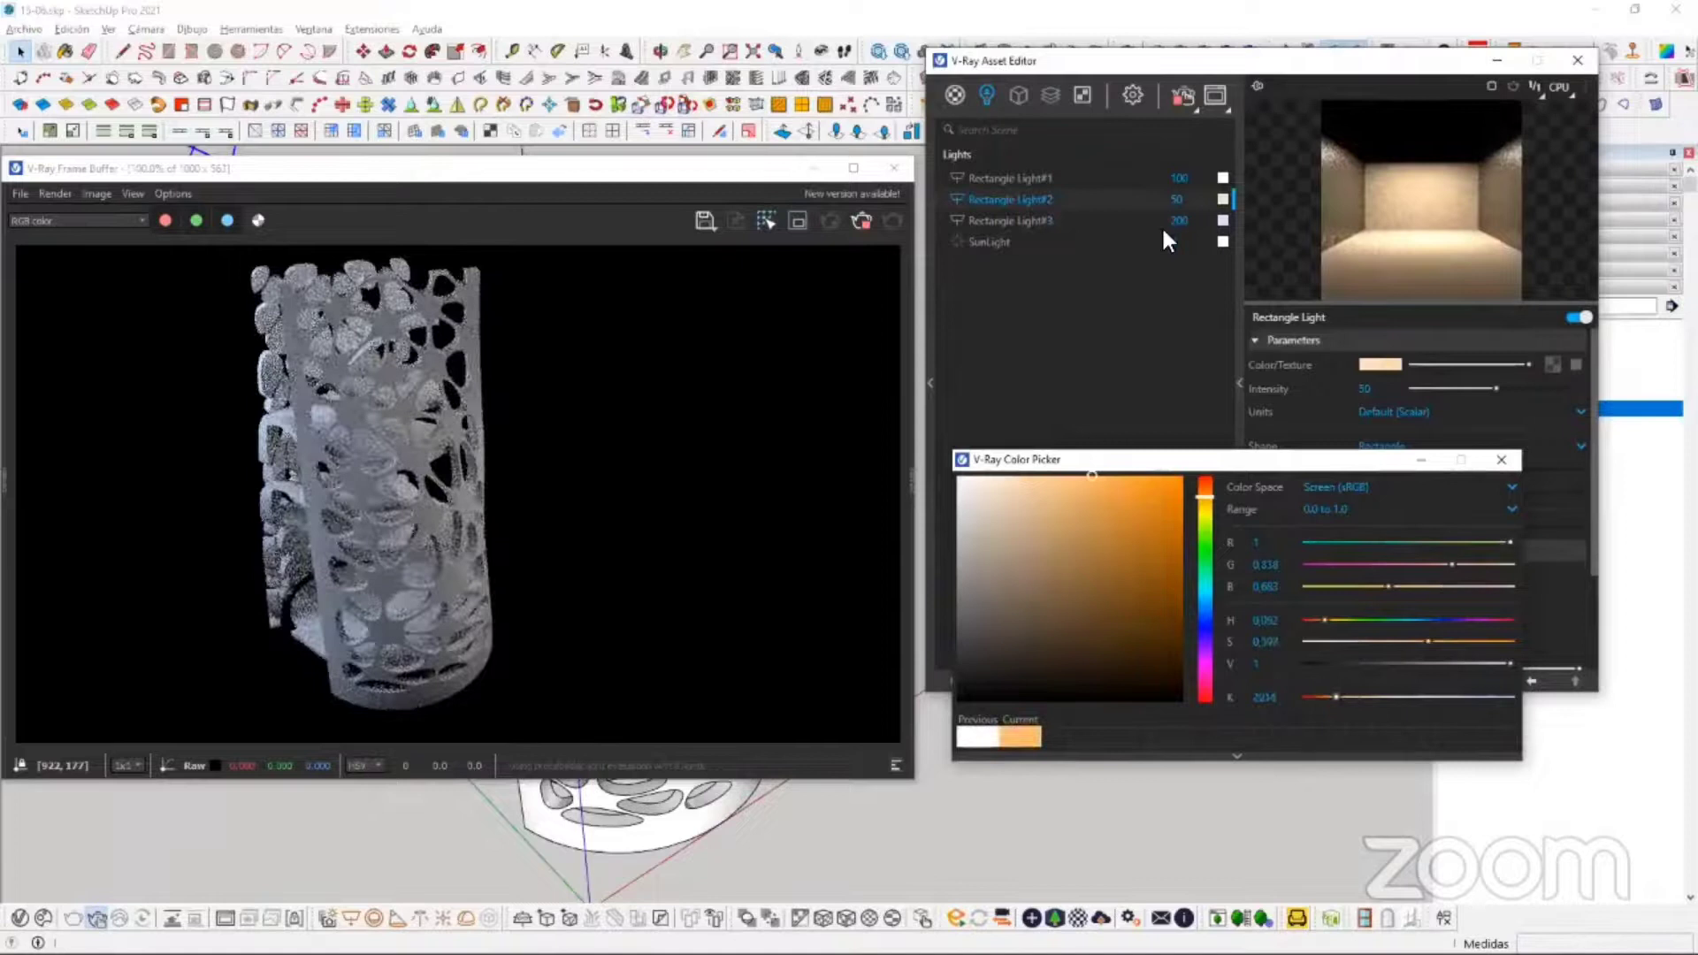
# Step: Give Rectangle Light#1 a warm colour temperature and shift its hue to light violet
pyautogui.click(1222, 178)
pyautogui.click(1341, 697)
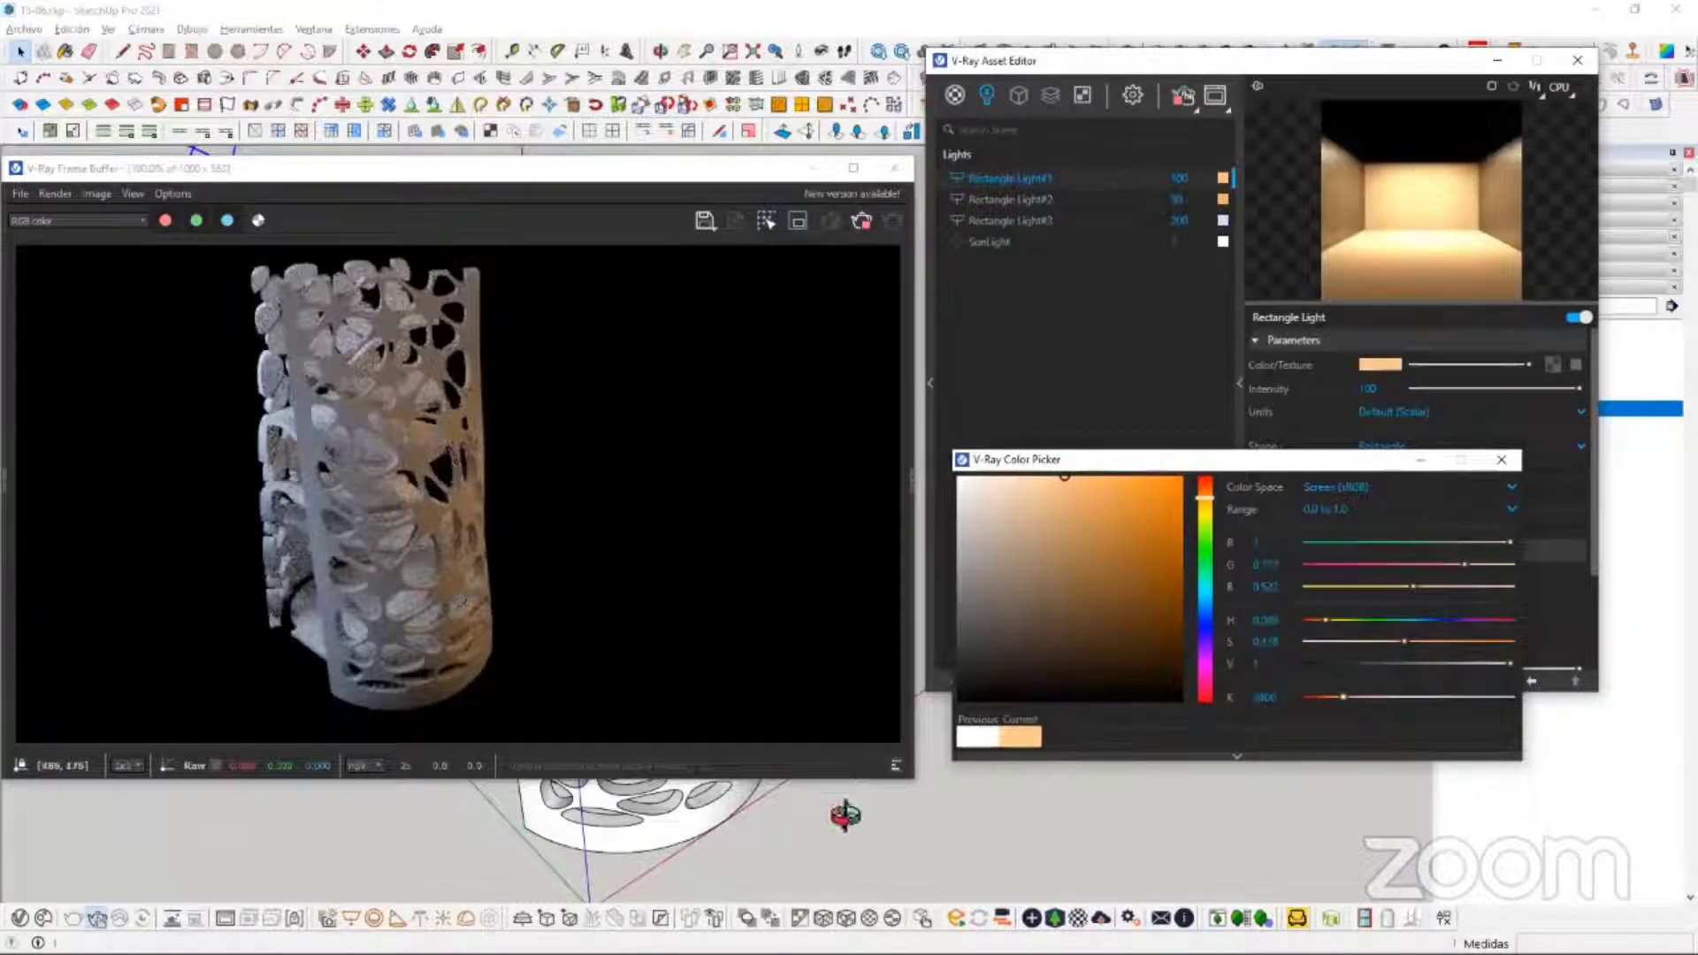
pyautogui.click(519, 334)
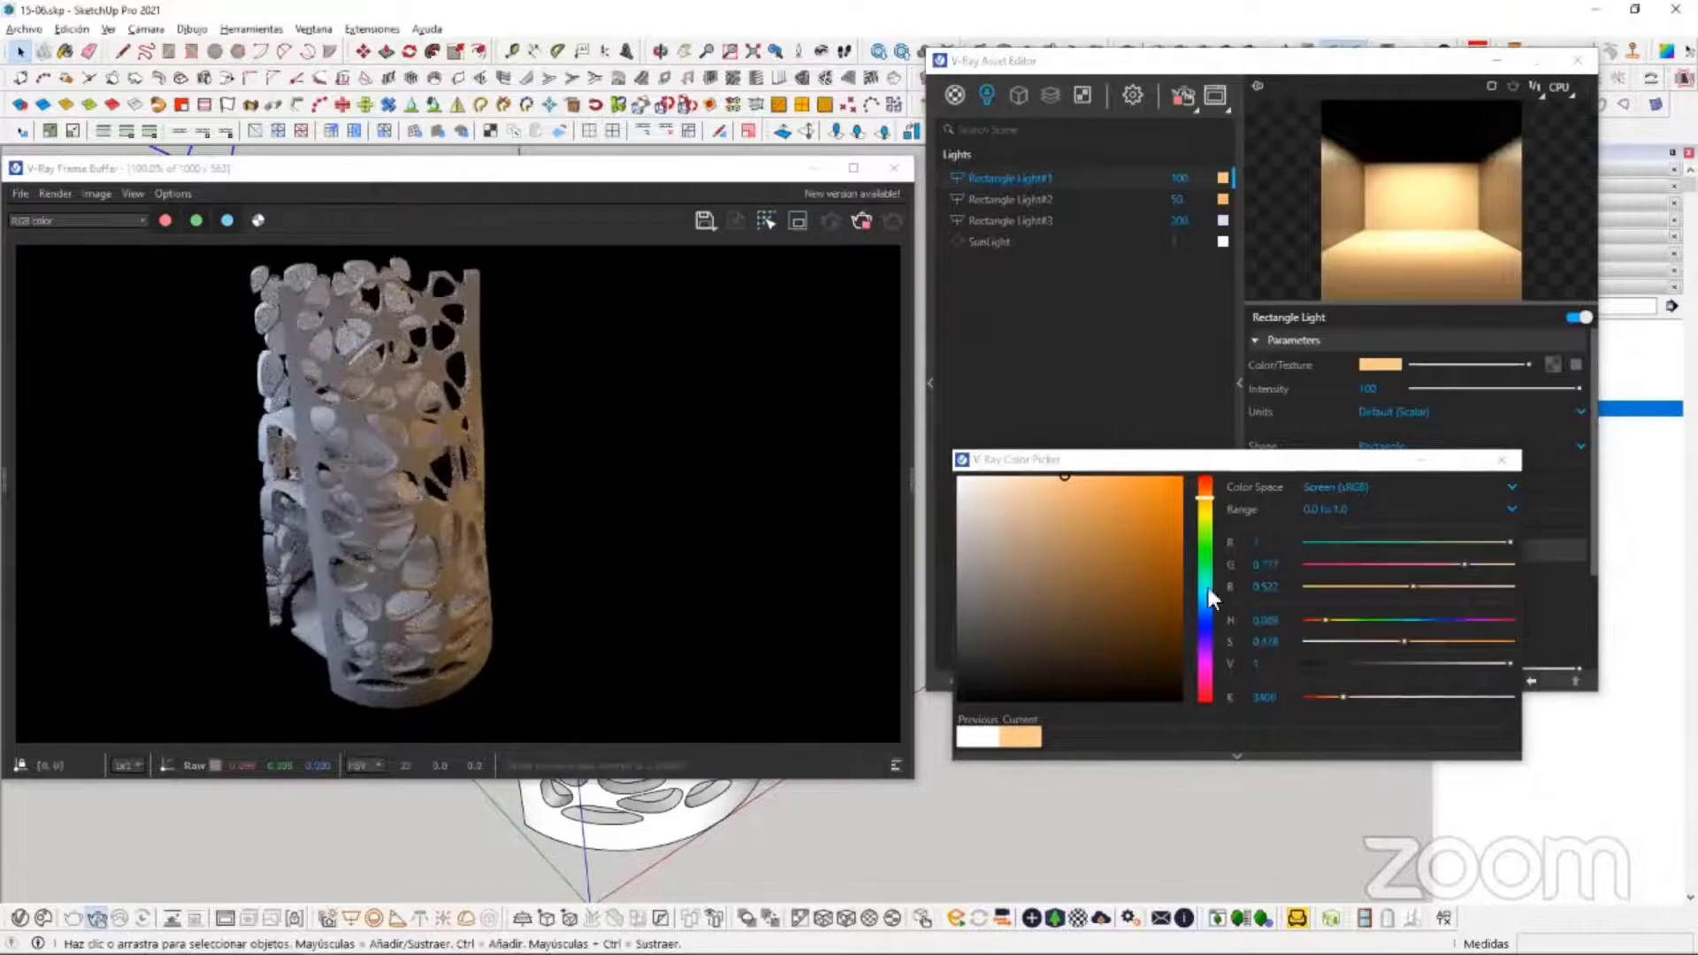
pyautogui.click(1208, 652)
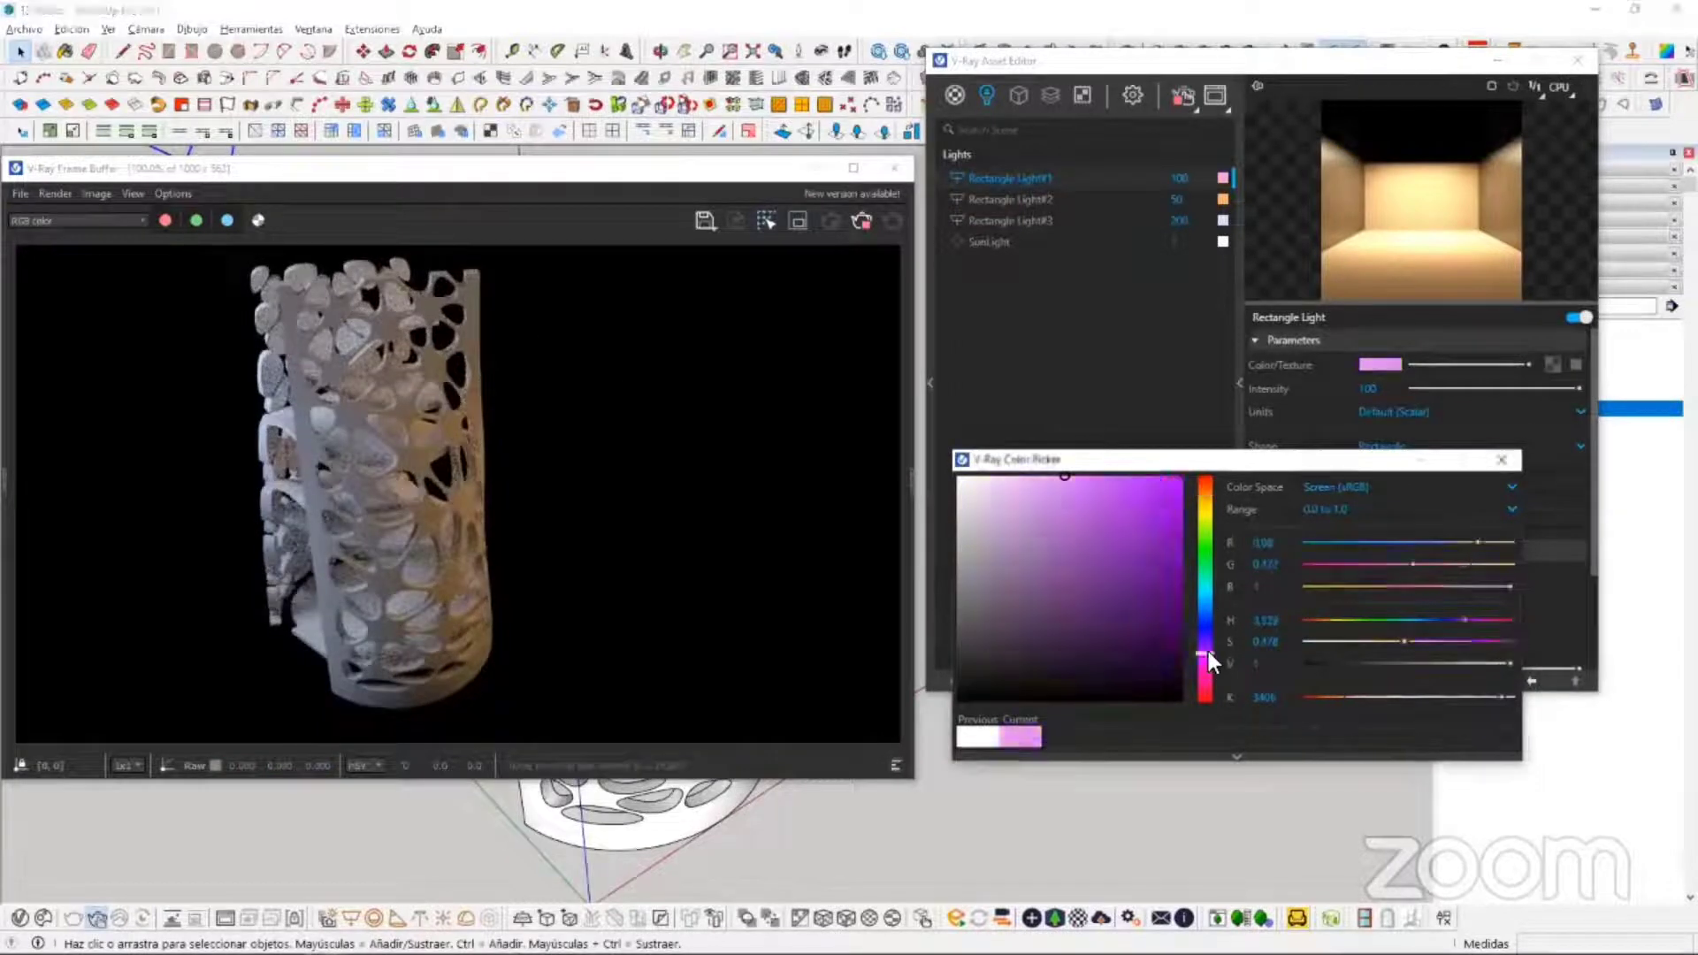
# Step: Colour Rectangle Light#2 a saturated blue and Rectangle Light#3 a bright cyan
pyautogui.click(1223, 202)
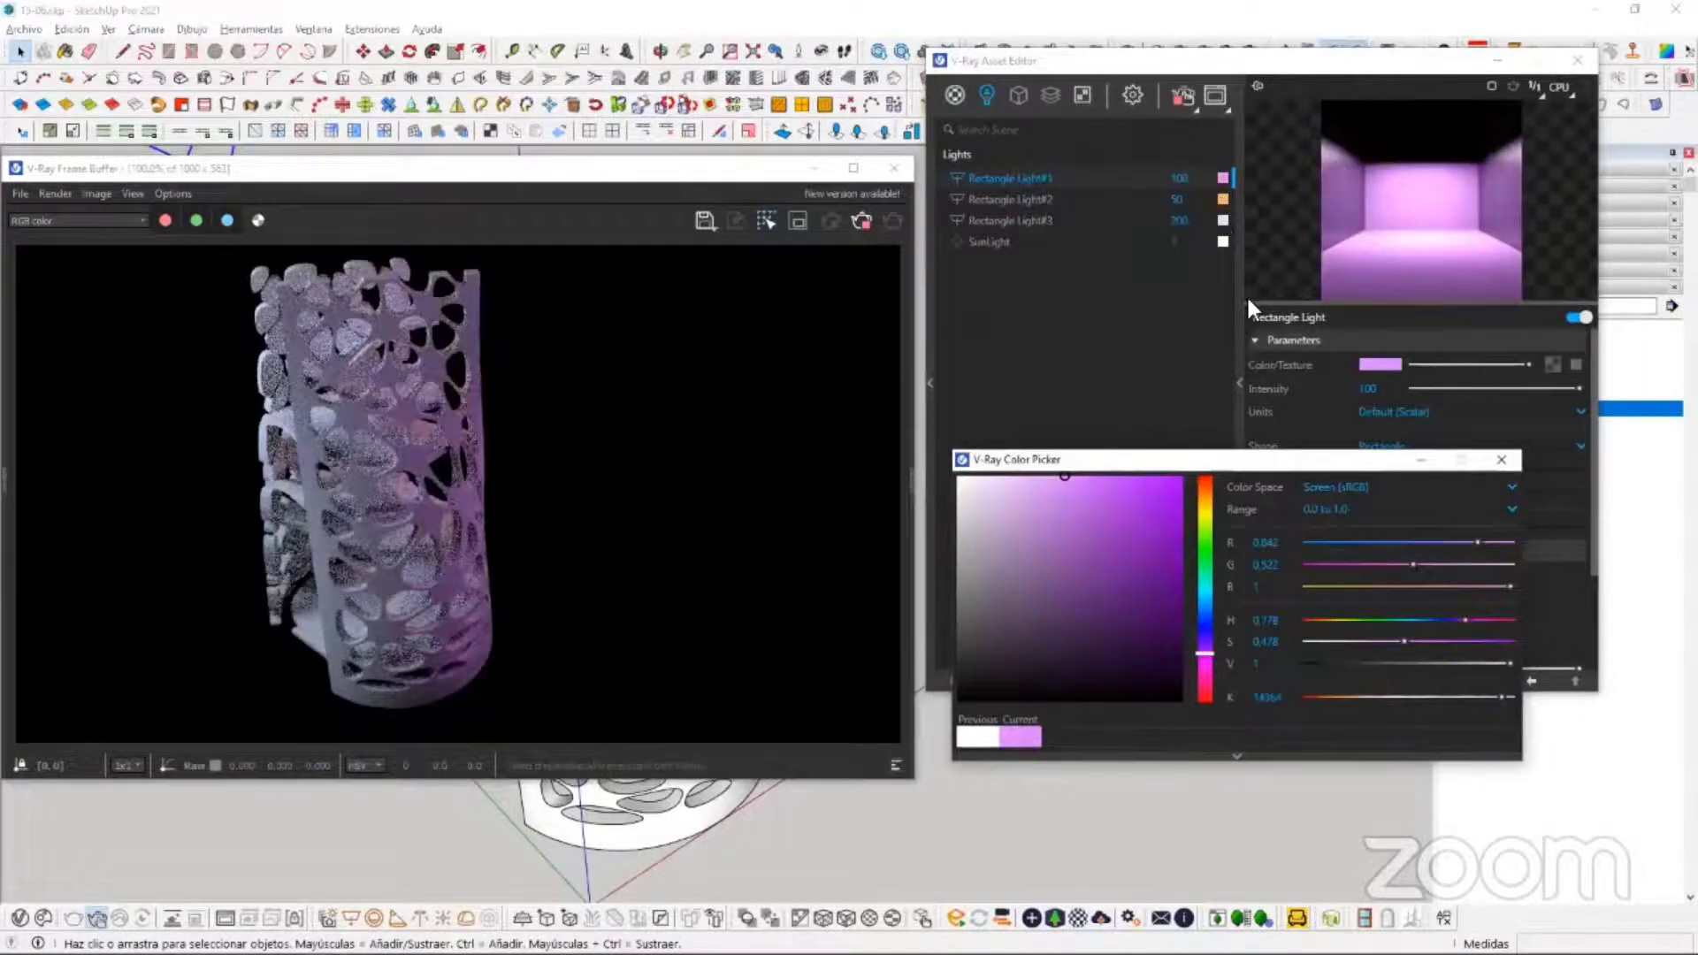
pyautogui.click(1207, 613)
pyautogui.click(1170, 483)
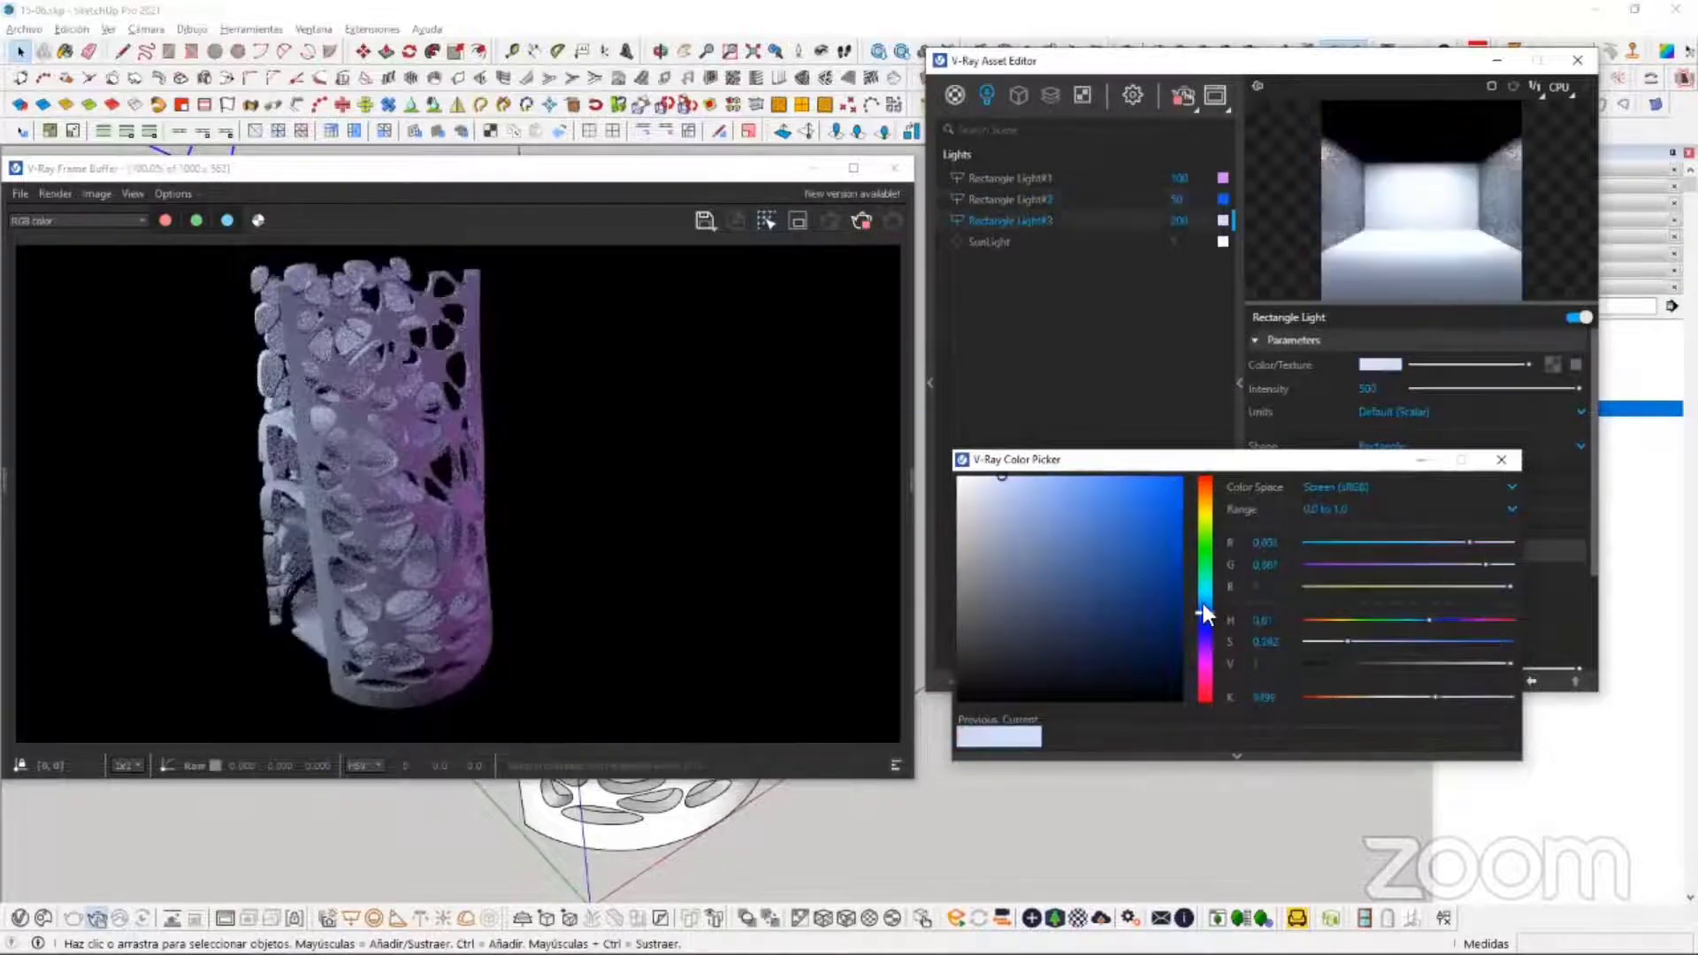
pyautogui.click(1203, 588)
pyautogui.click(1181, 477)
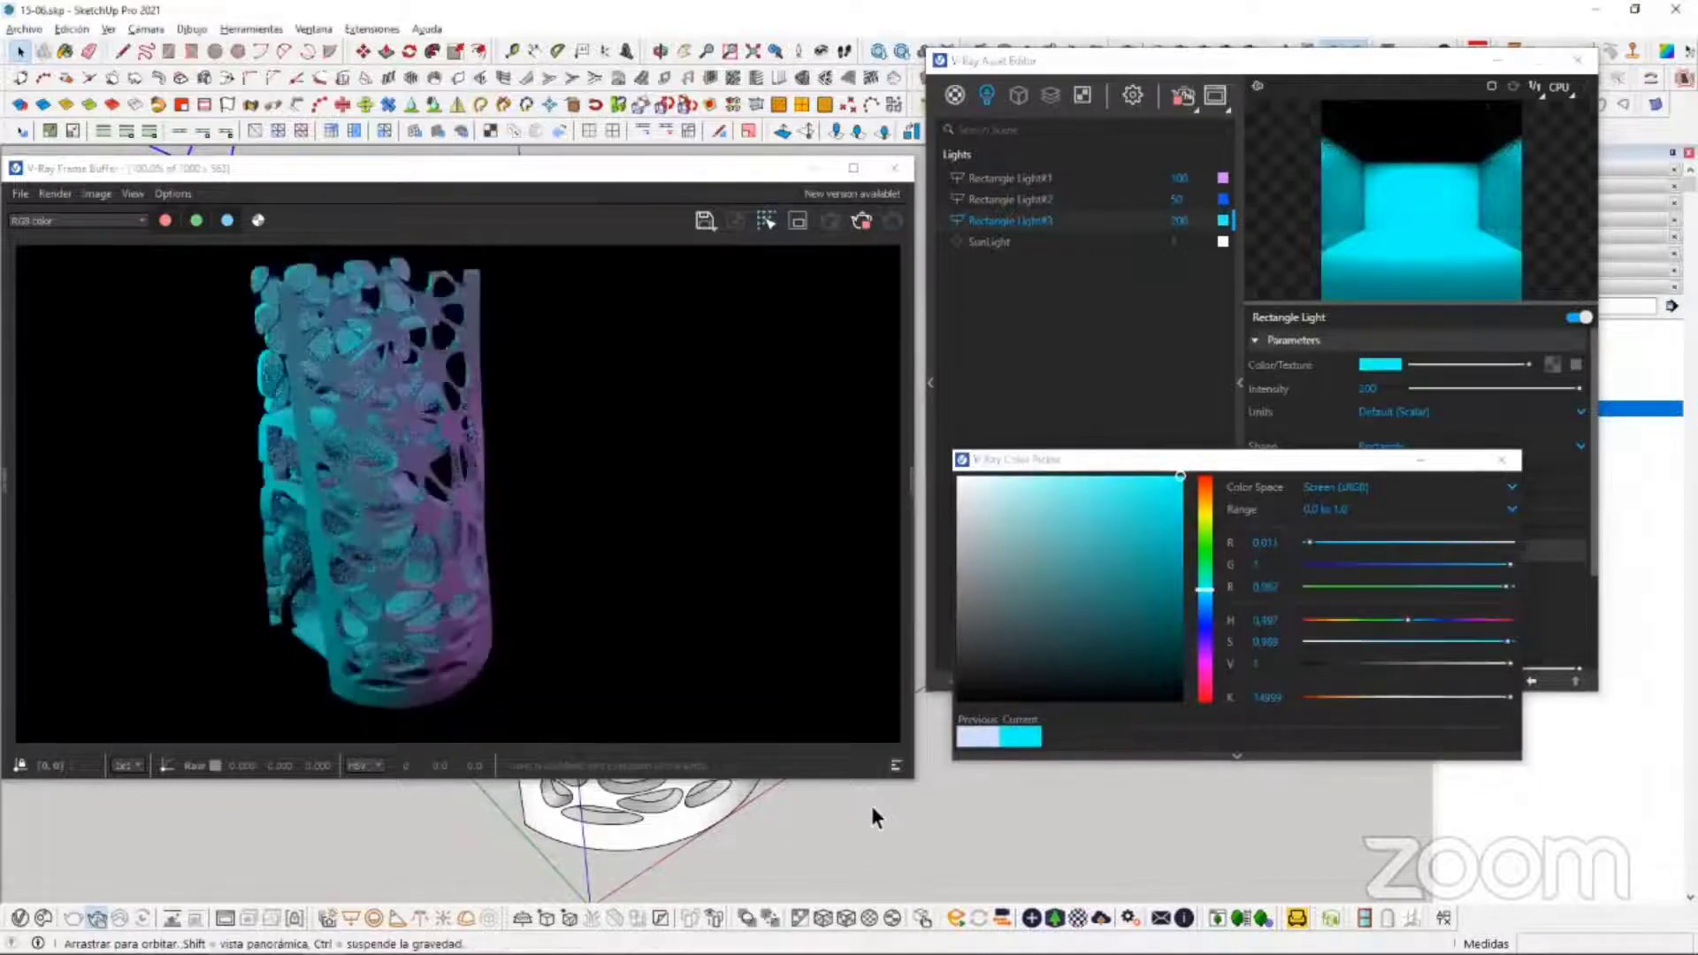
# Step: Stop the interactive render of the tower and close the frame buffer, colour picker and asset editor
pyautogui.moveTo(872, 805); pyautogui.dragTo(429, 661, button='middle')
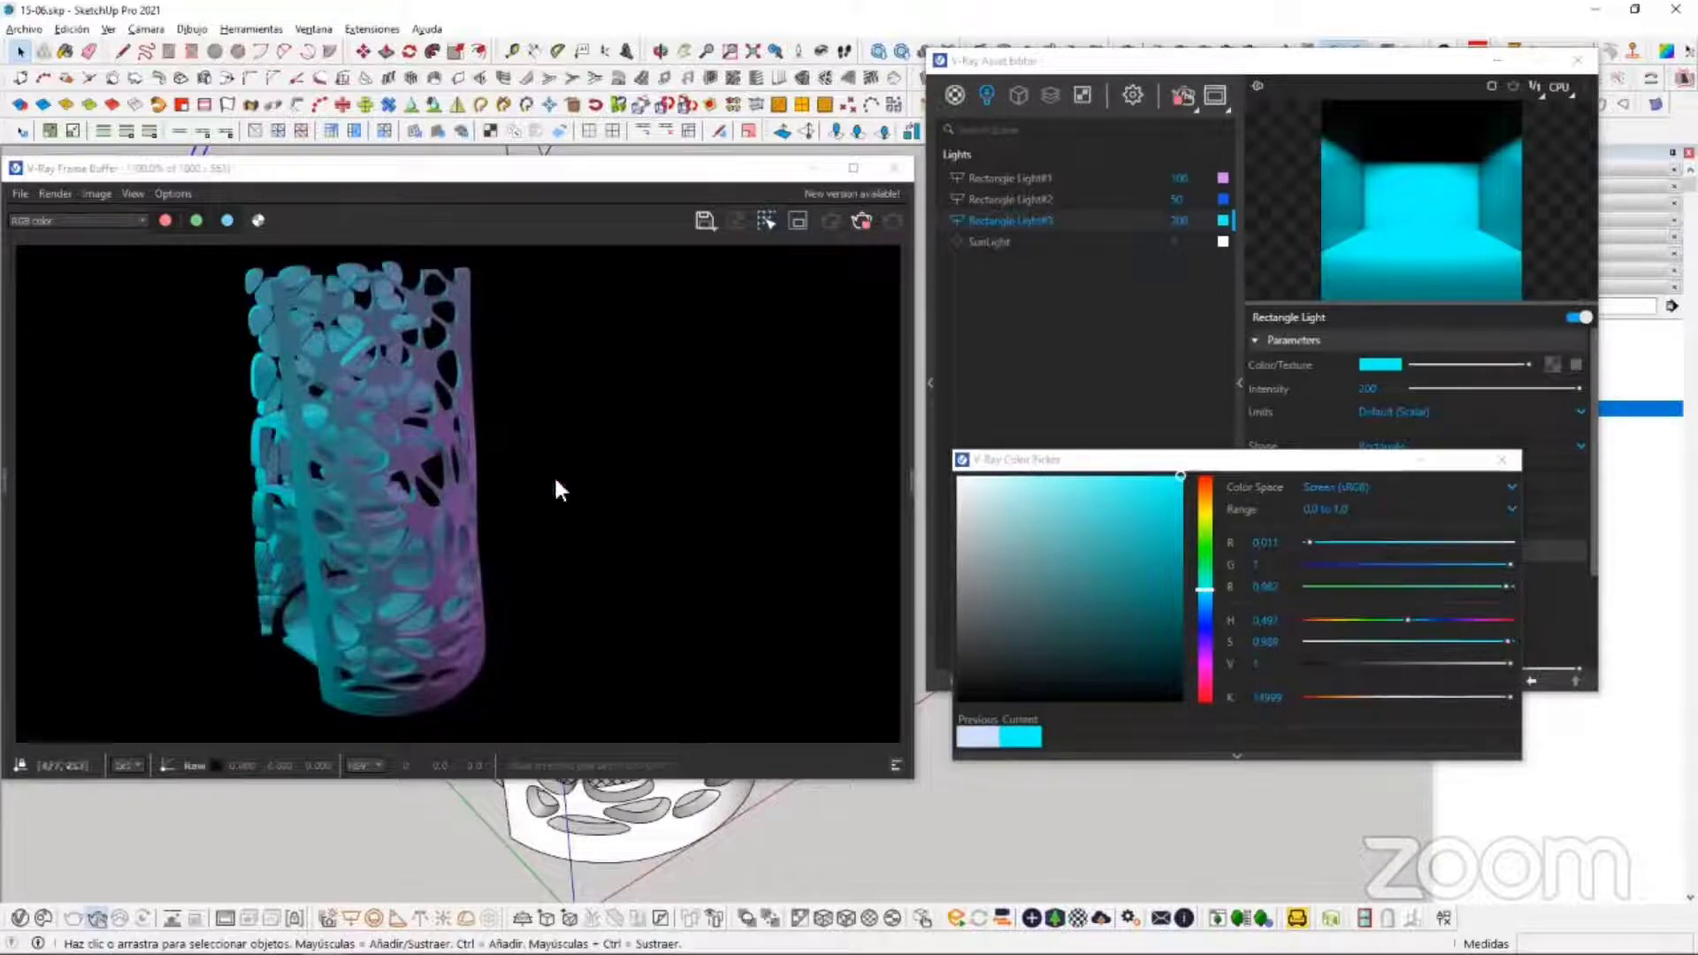
pyautogui.click(865, 222)
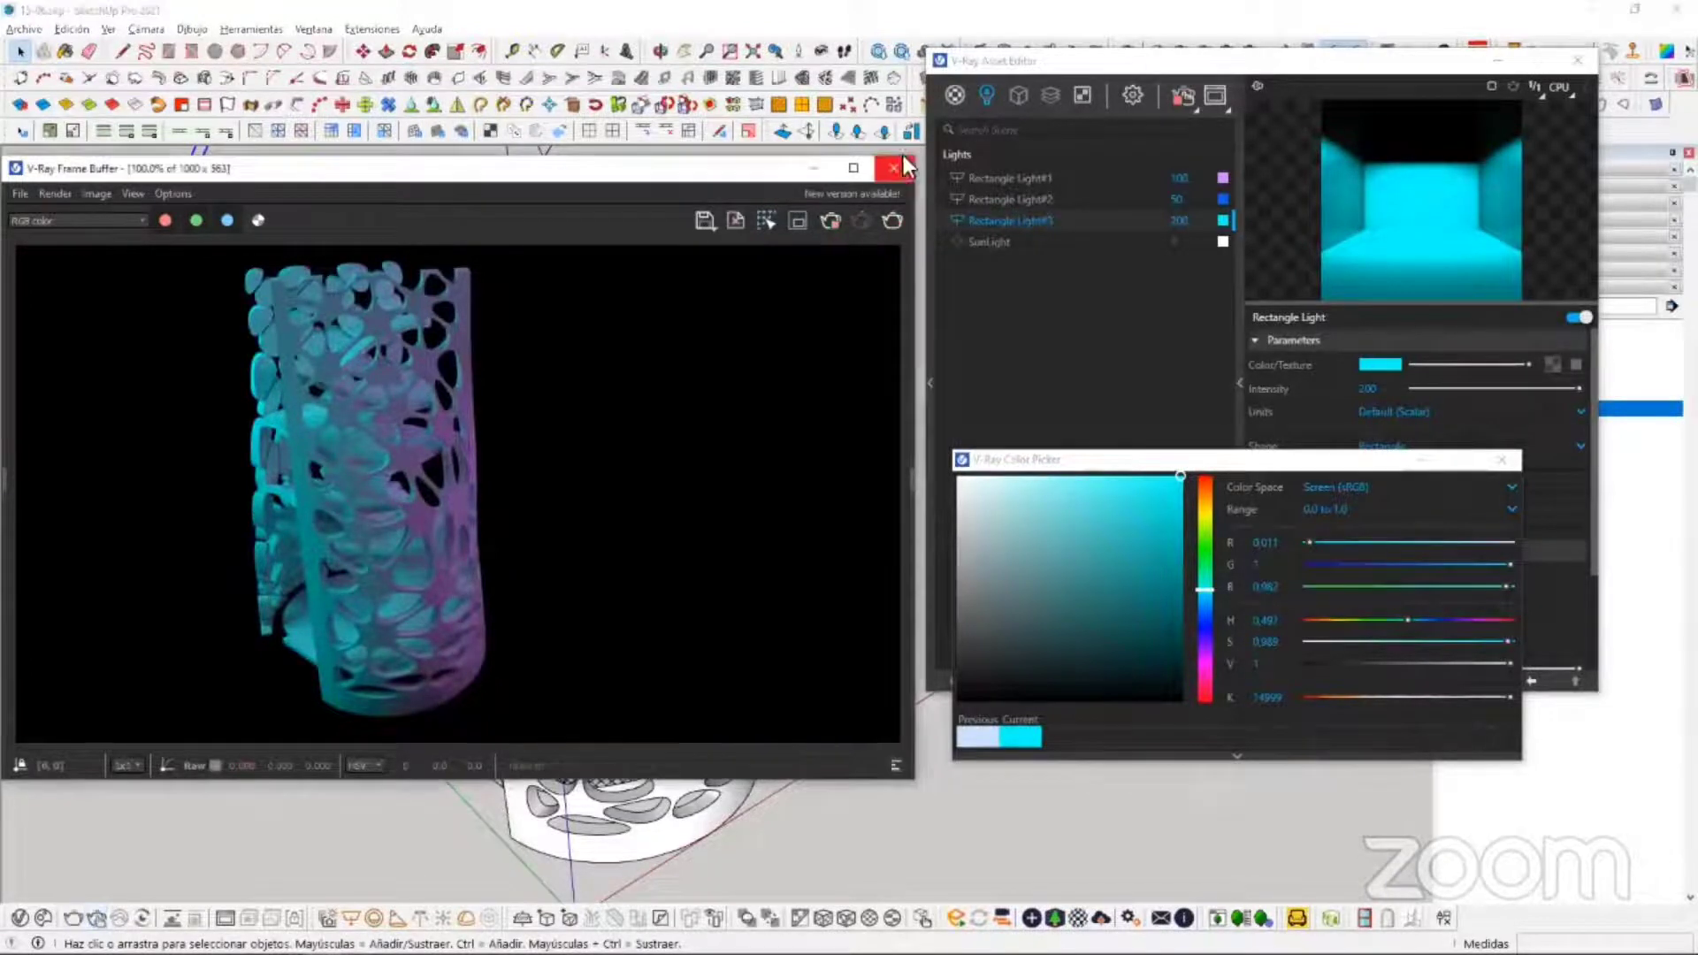
pyautogui.click(1583, 62)
pyautogui.click(1503, 461)
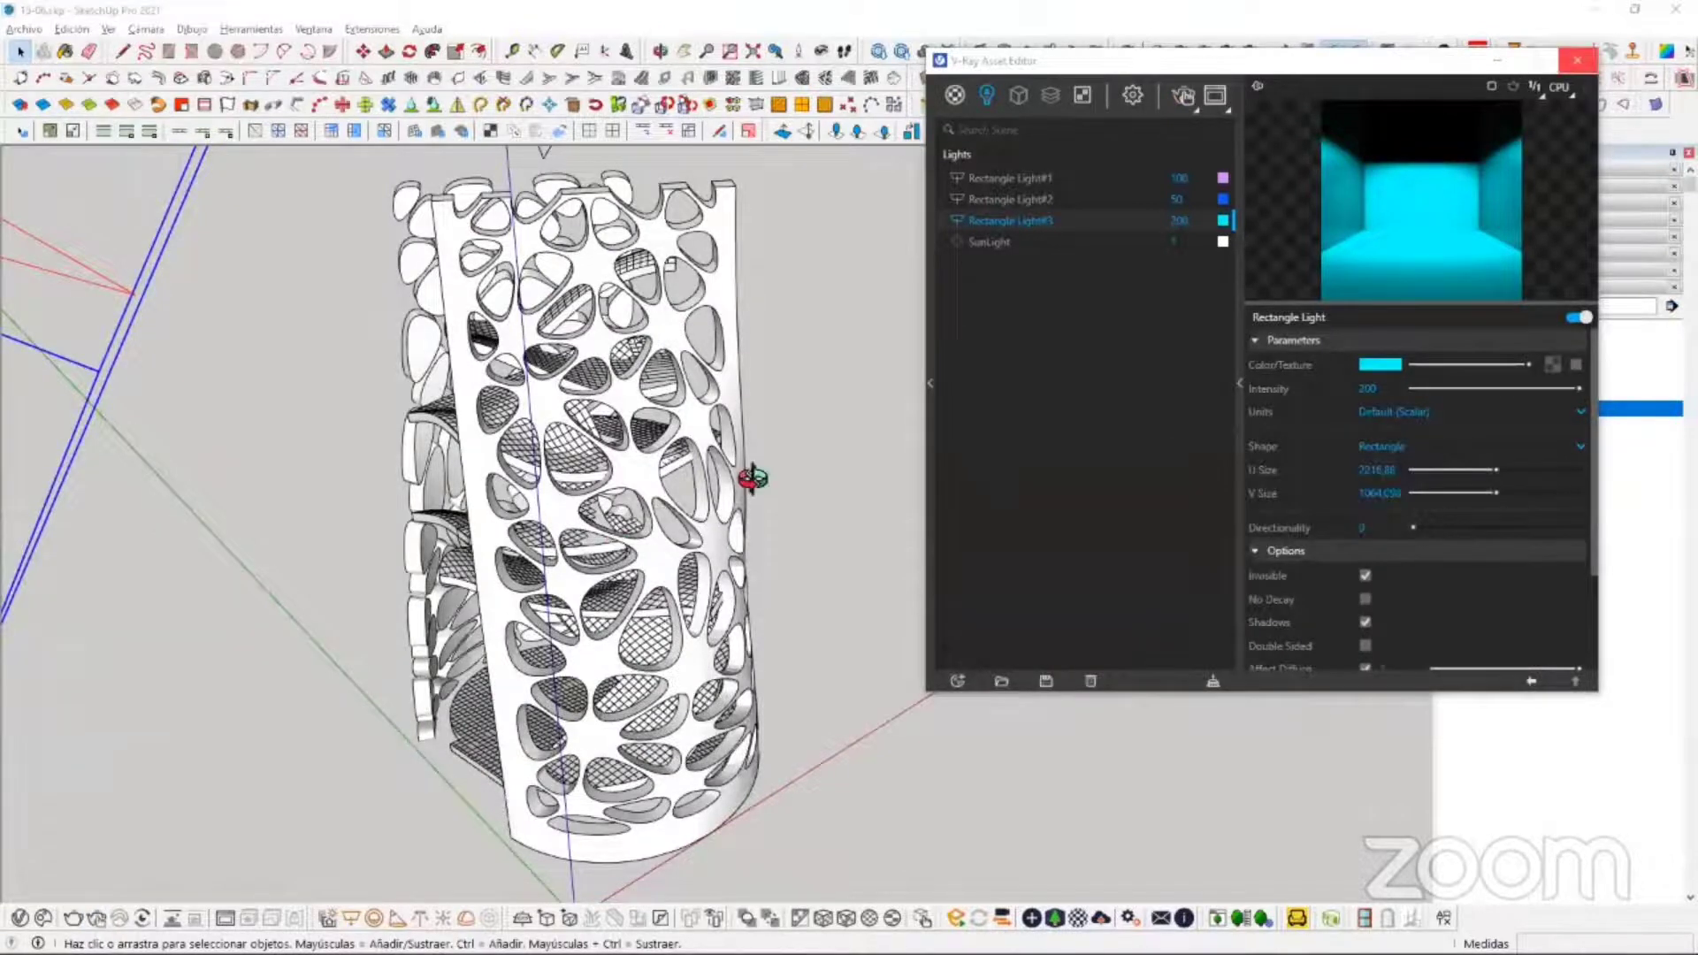
pyautogui.moveTo(758, 478)
pyautogui.mouseDown(button='middle')
pyautogui.moveTo(696, 680)
pyautogui.moveTo(761, 596)
pyautogui.mouseUp(button='middle')
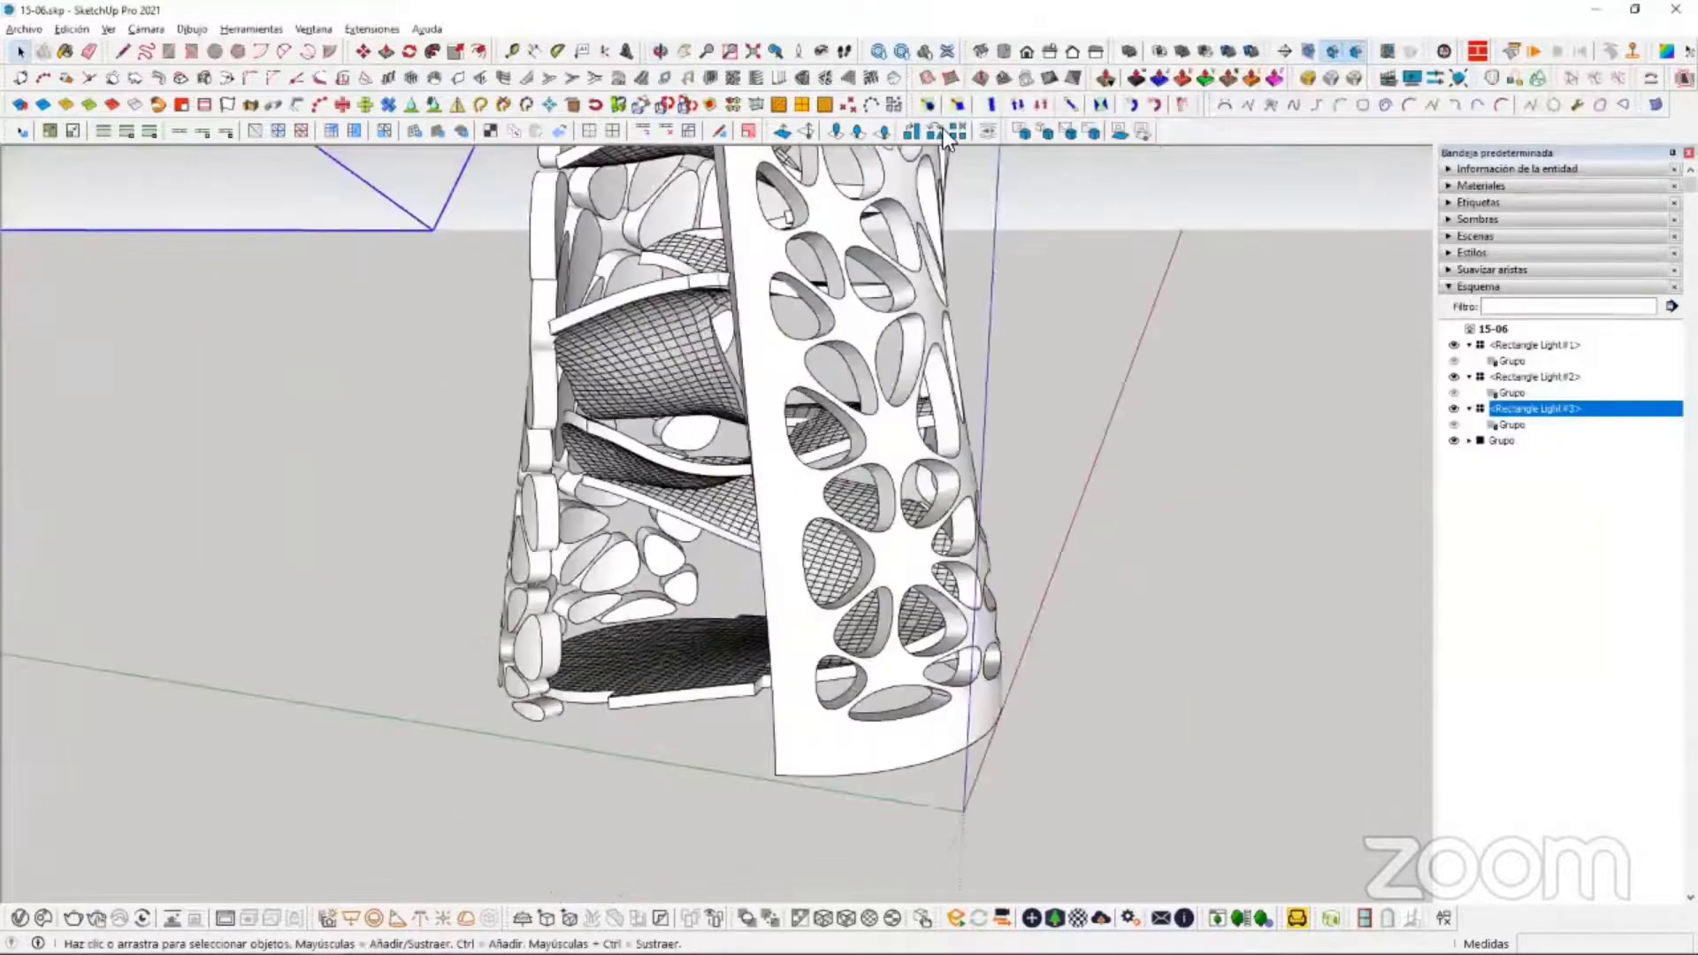
# Step: Place the camera inside the tower between the curved mesh floors, facing the perforated wall, with a 55-degree field of view
pyautogui.click(800, 51)
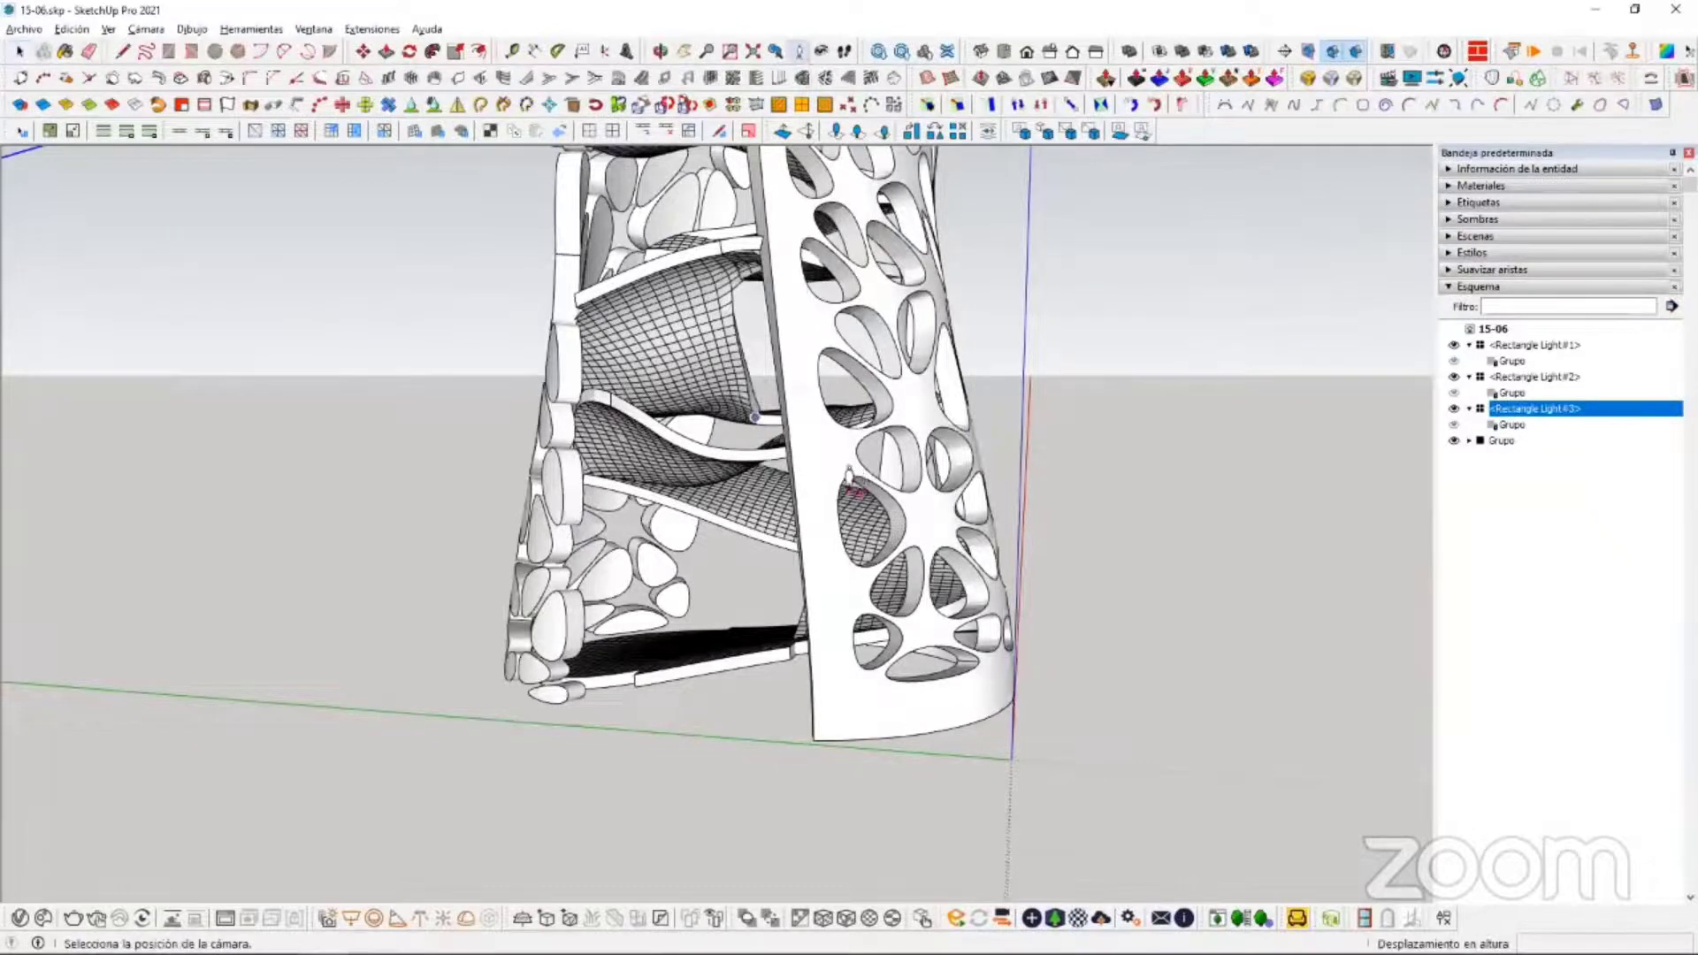
pyautogui.moveTo(855, 478); pyautogui.dragTo(841, 414, button='middle')
pyautogui.scroll(2, 840, 521)
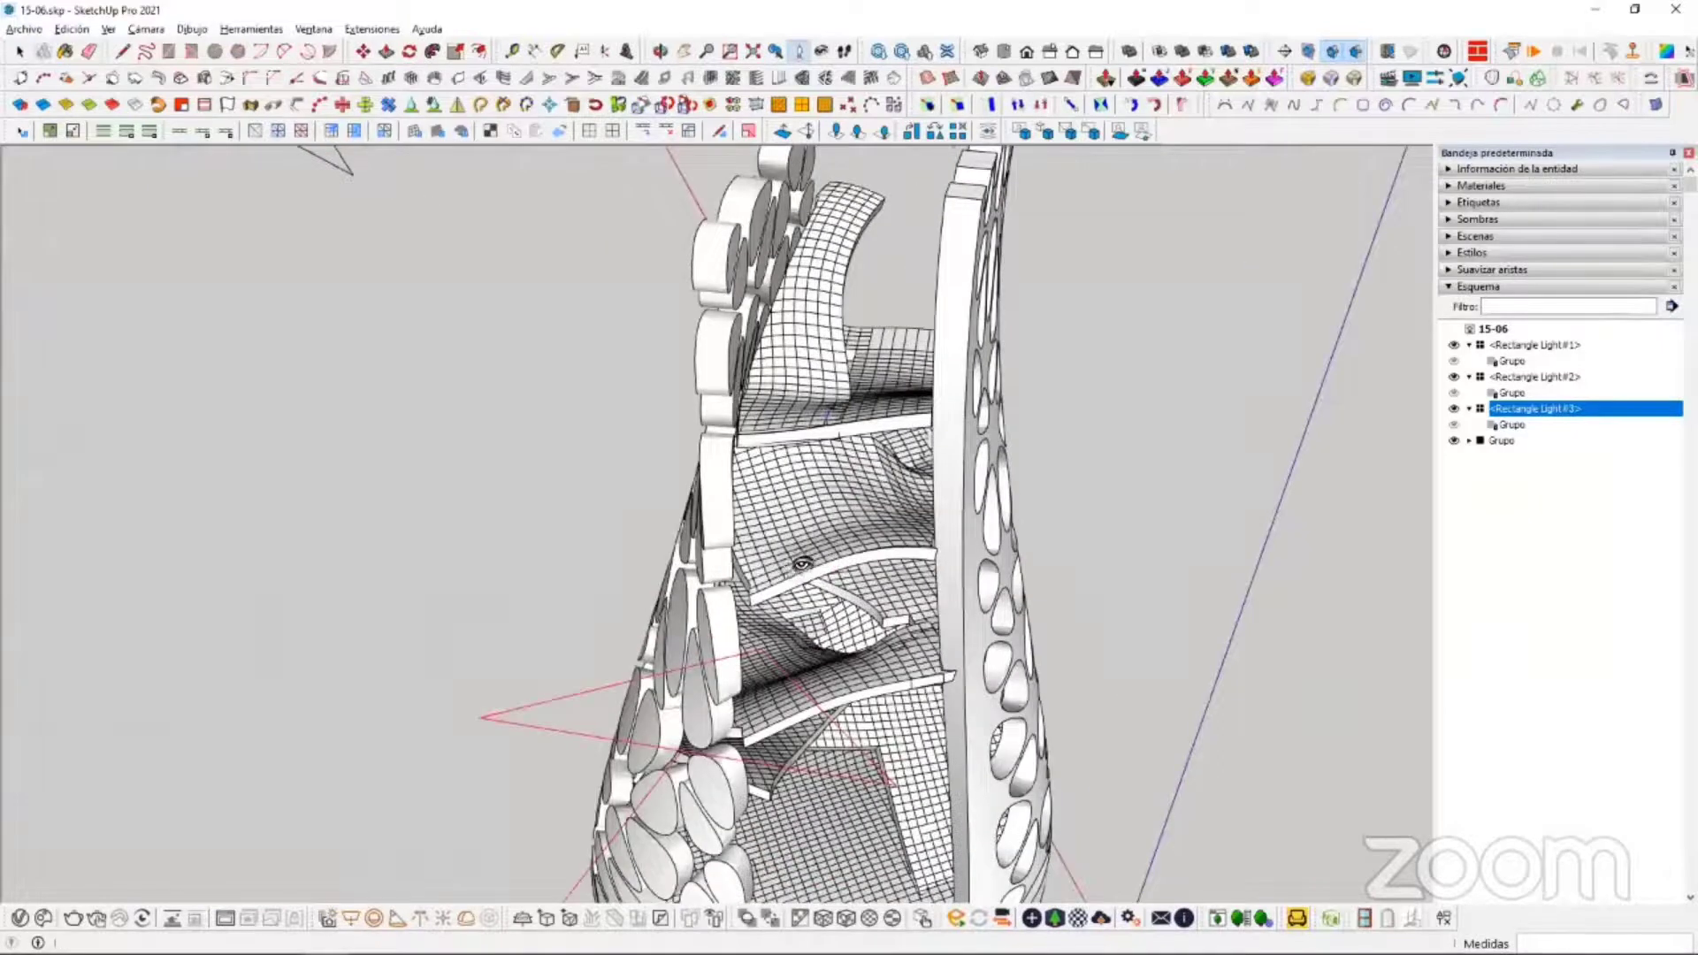
pyautogui.click(803, 564)
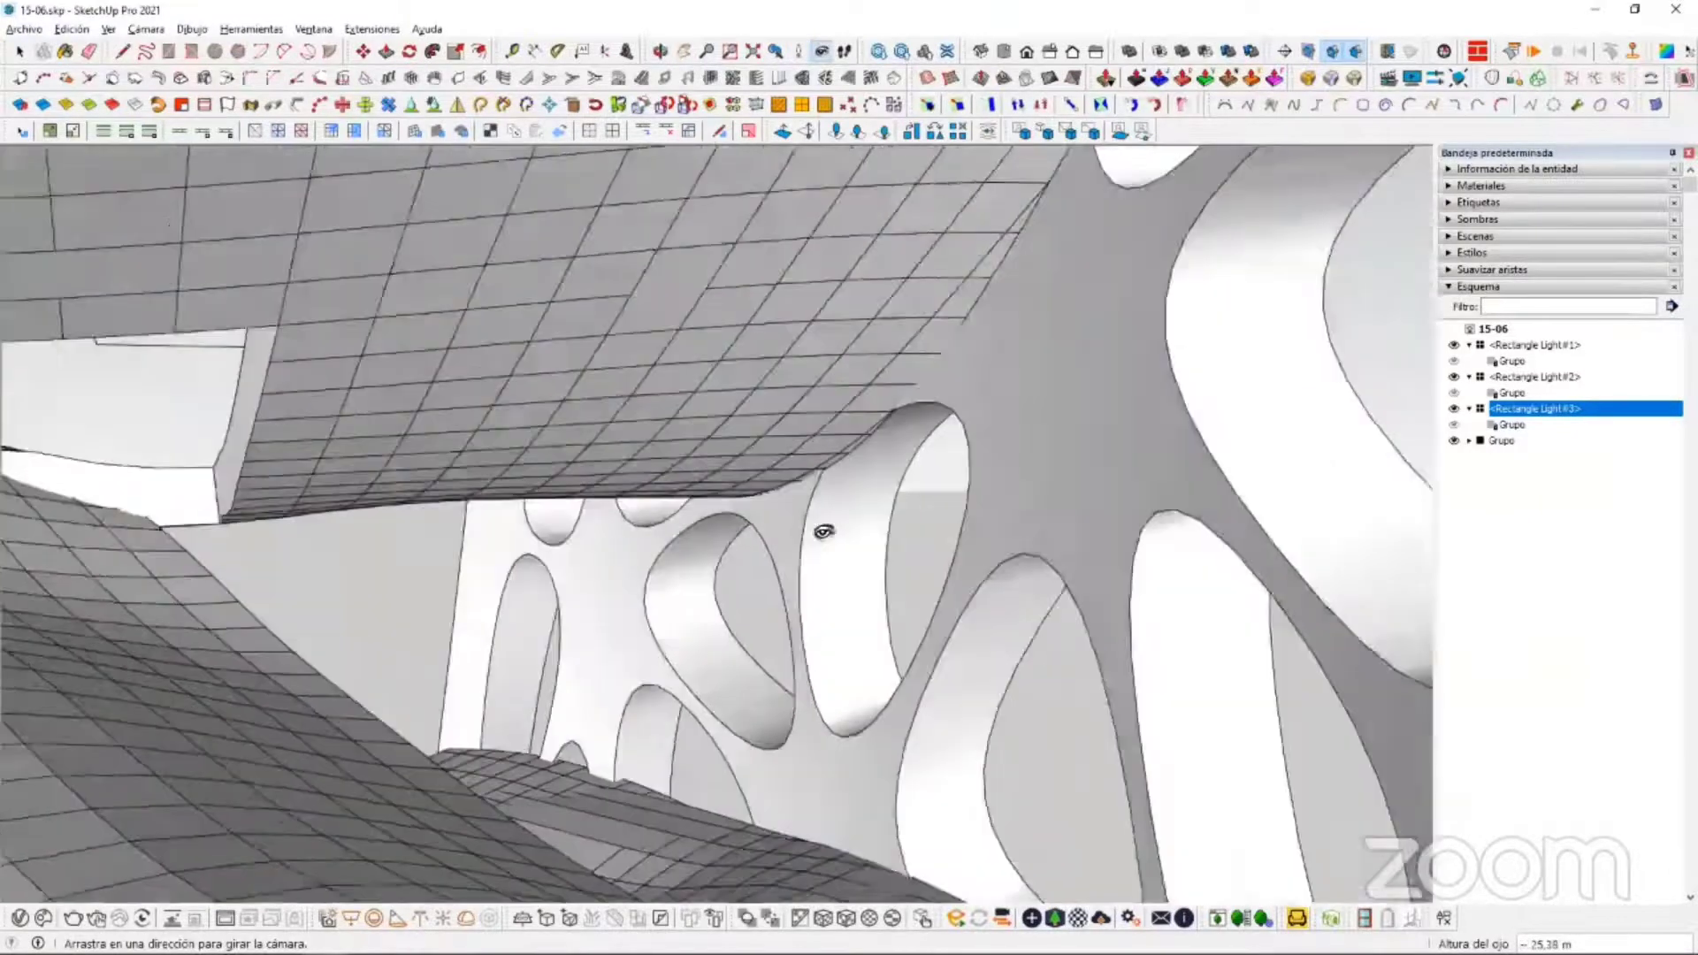
pyautogui.press('z')
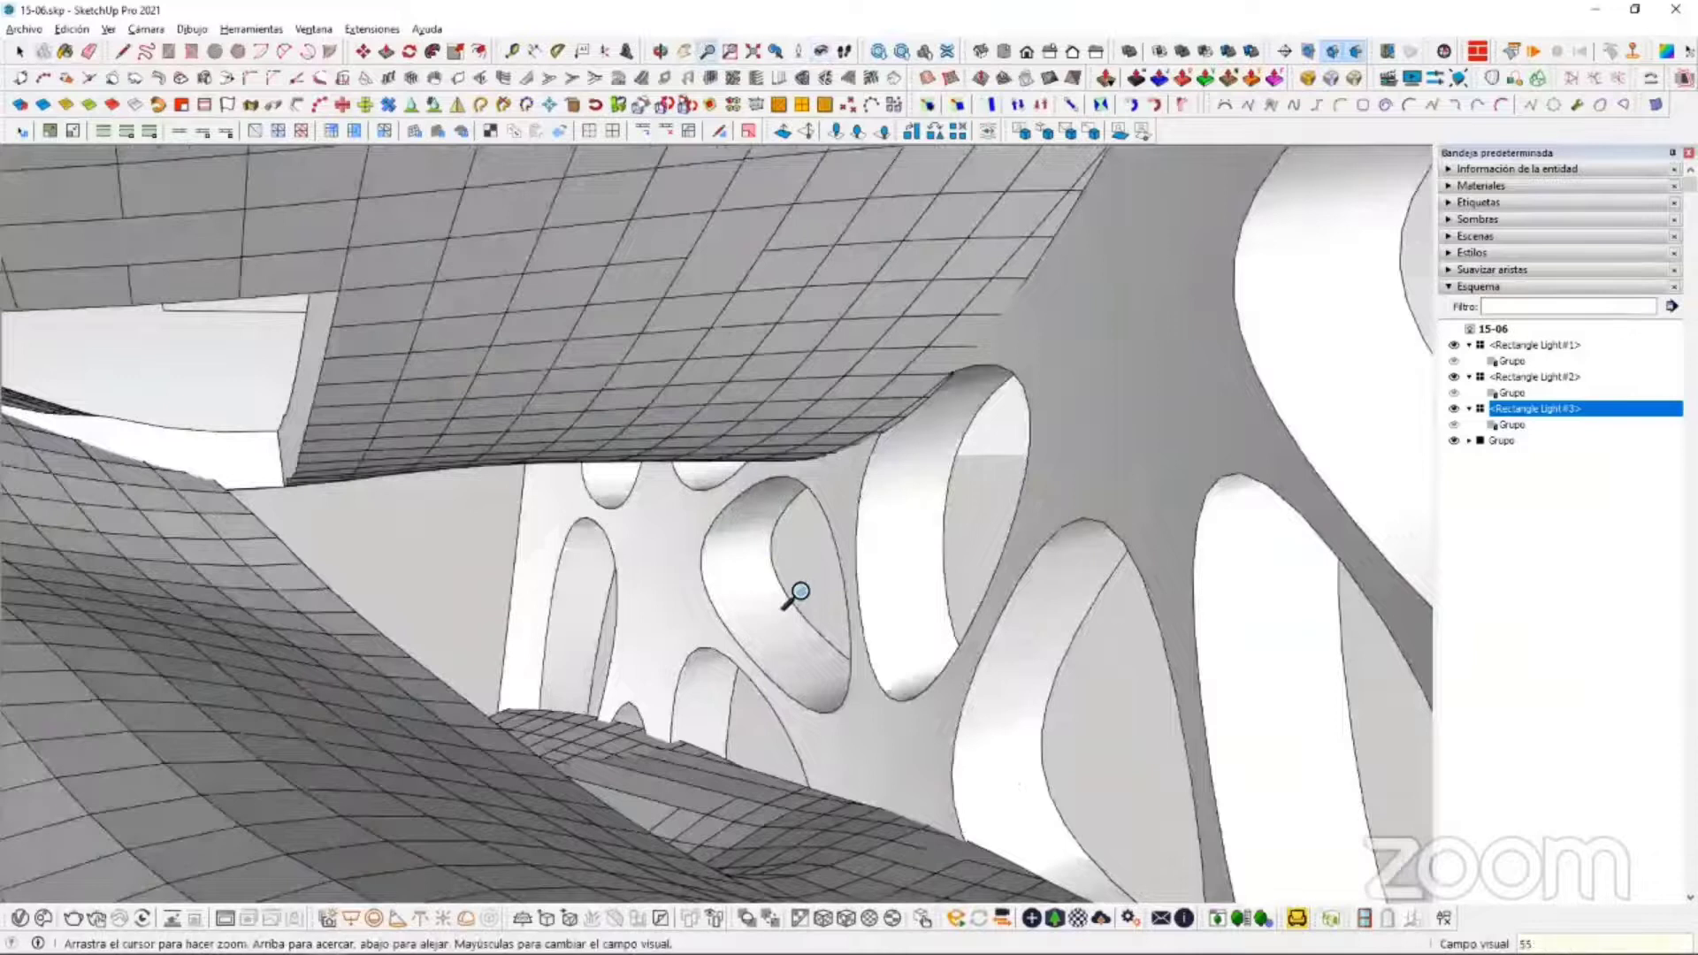
pyautogui.scroll(-3, 800, 591)
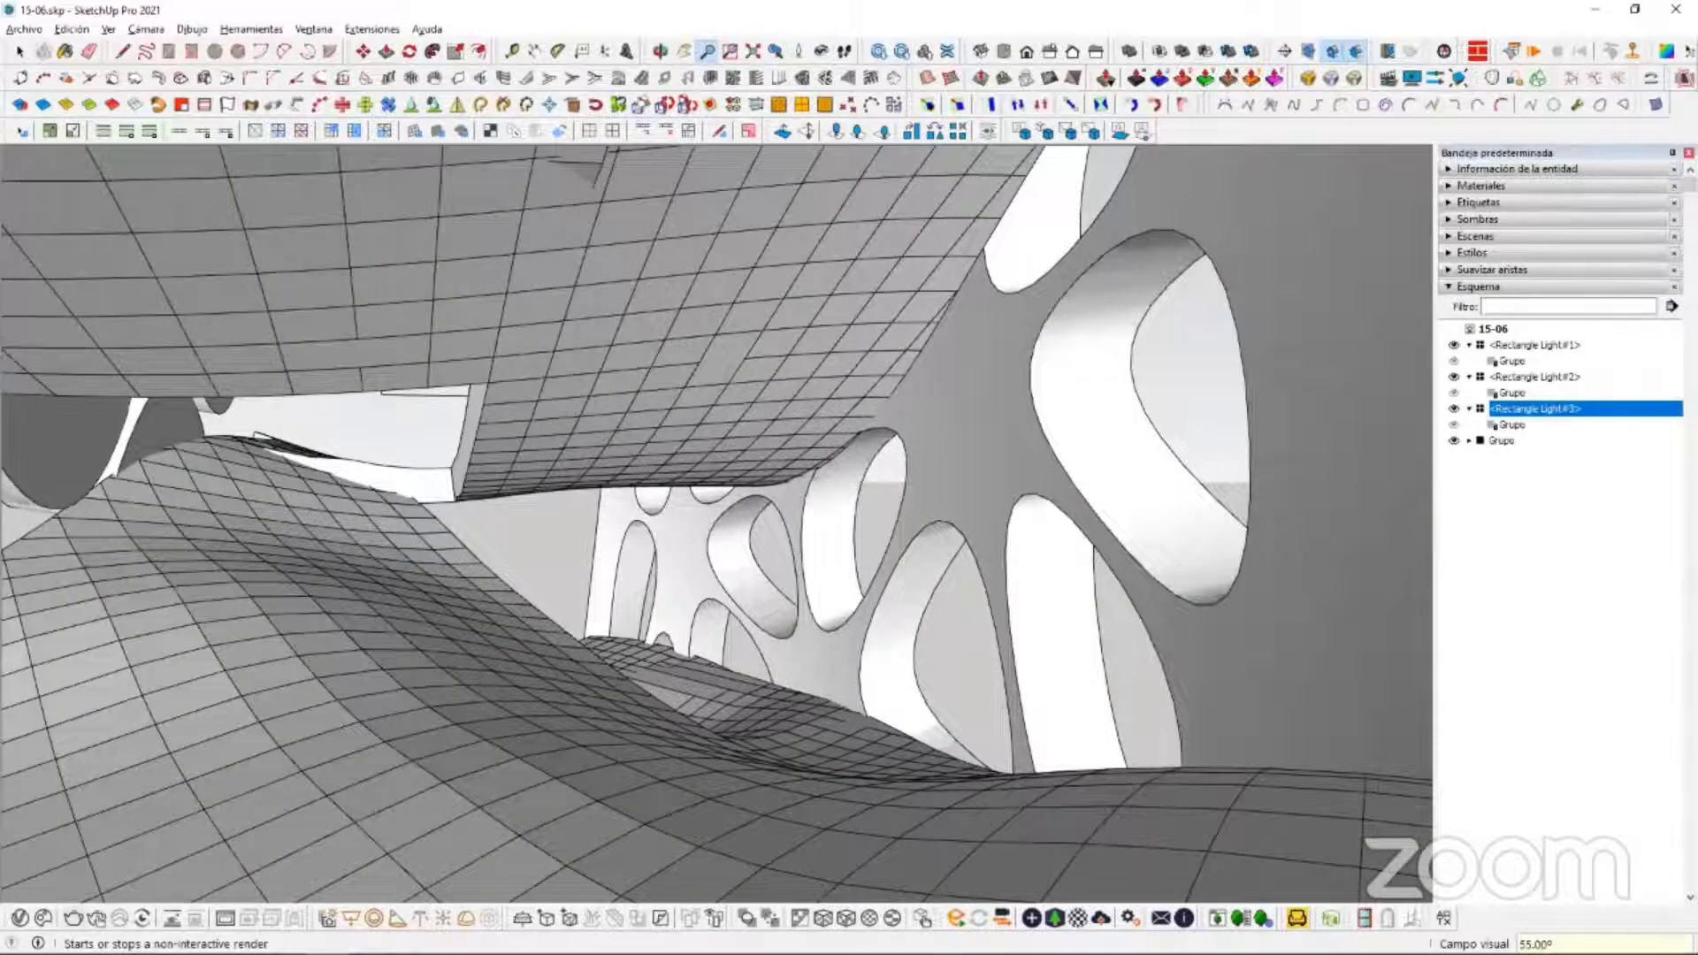
# Step: Start an interactive render of the tower interior and fine-tune the camera direction with the frame buffer set beside the view
pyautogui.click(96, 918)
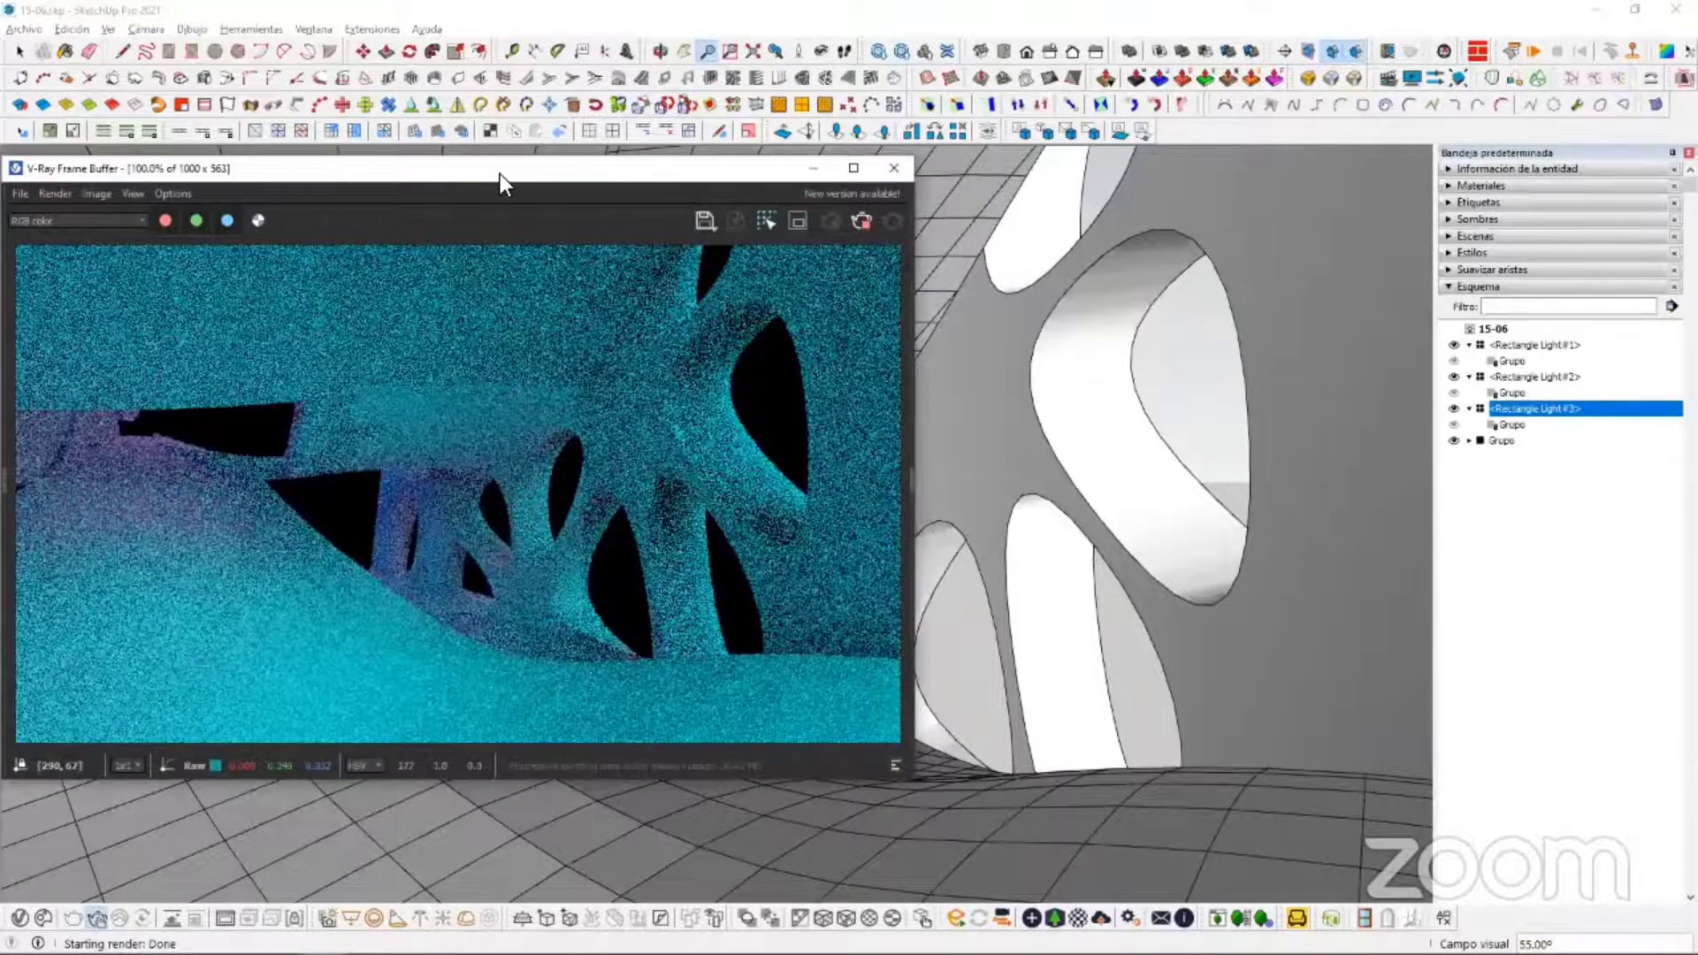
pyautogui.moveTo(501, 174); pyautogui.dragTo(703, 164)
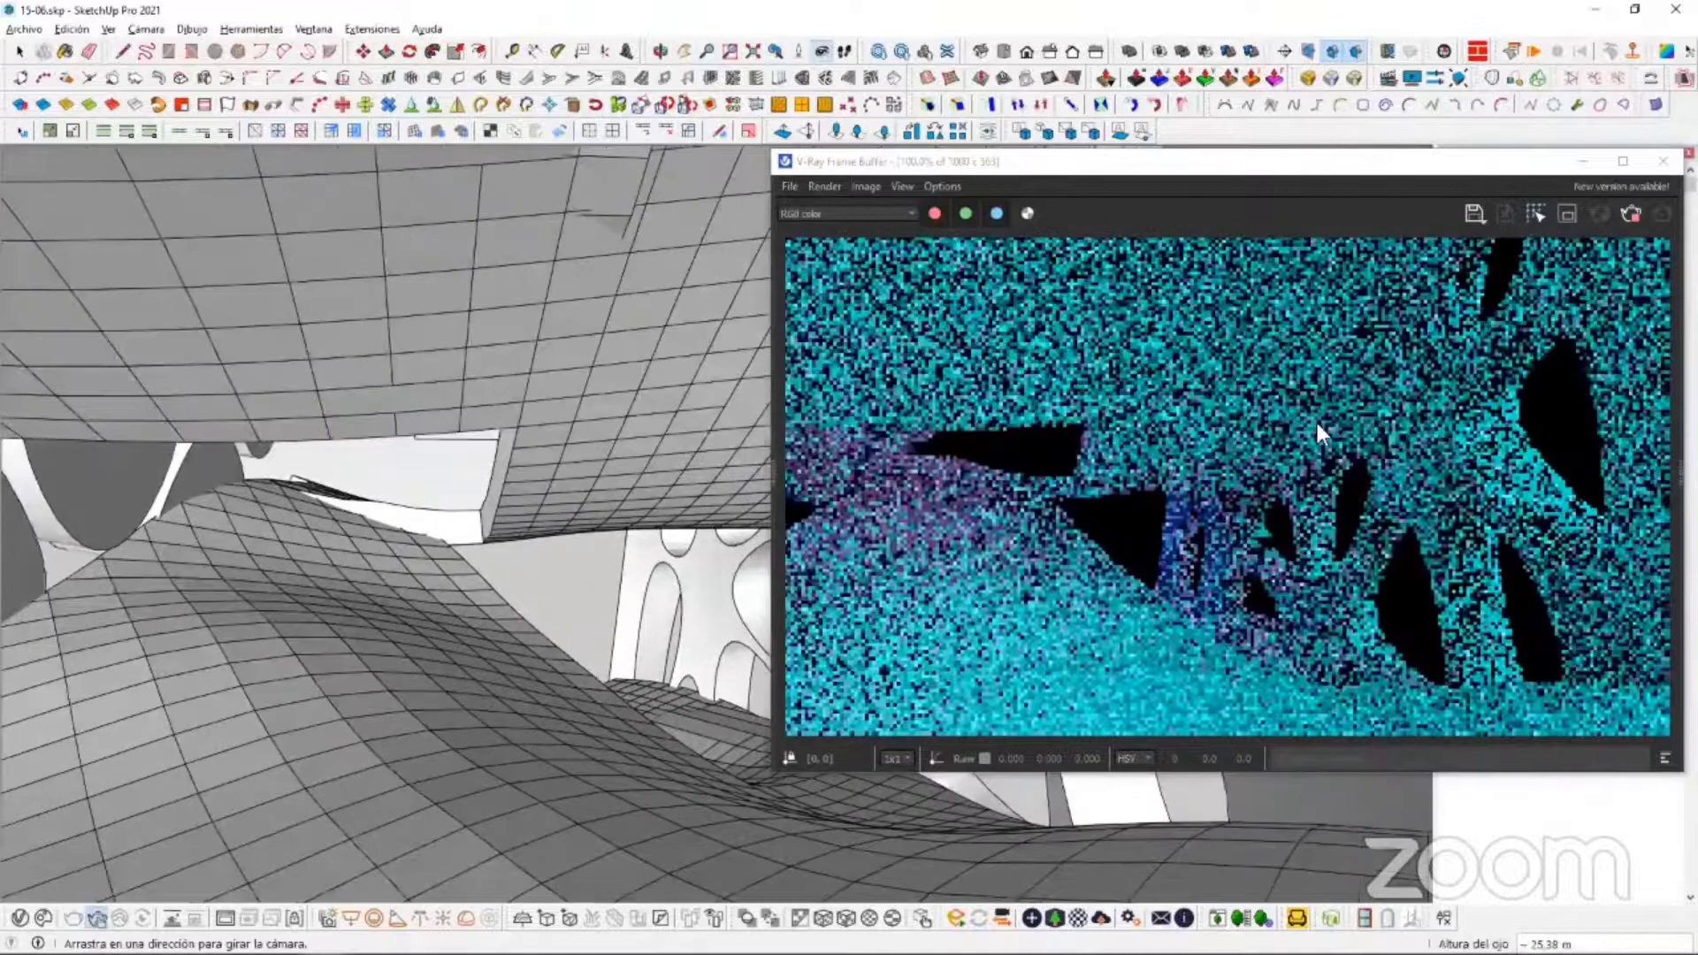
pyautogui.moveTo(463, 502); pyautogui.dragTo(470, 501)
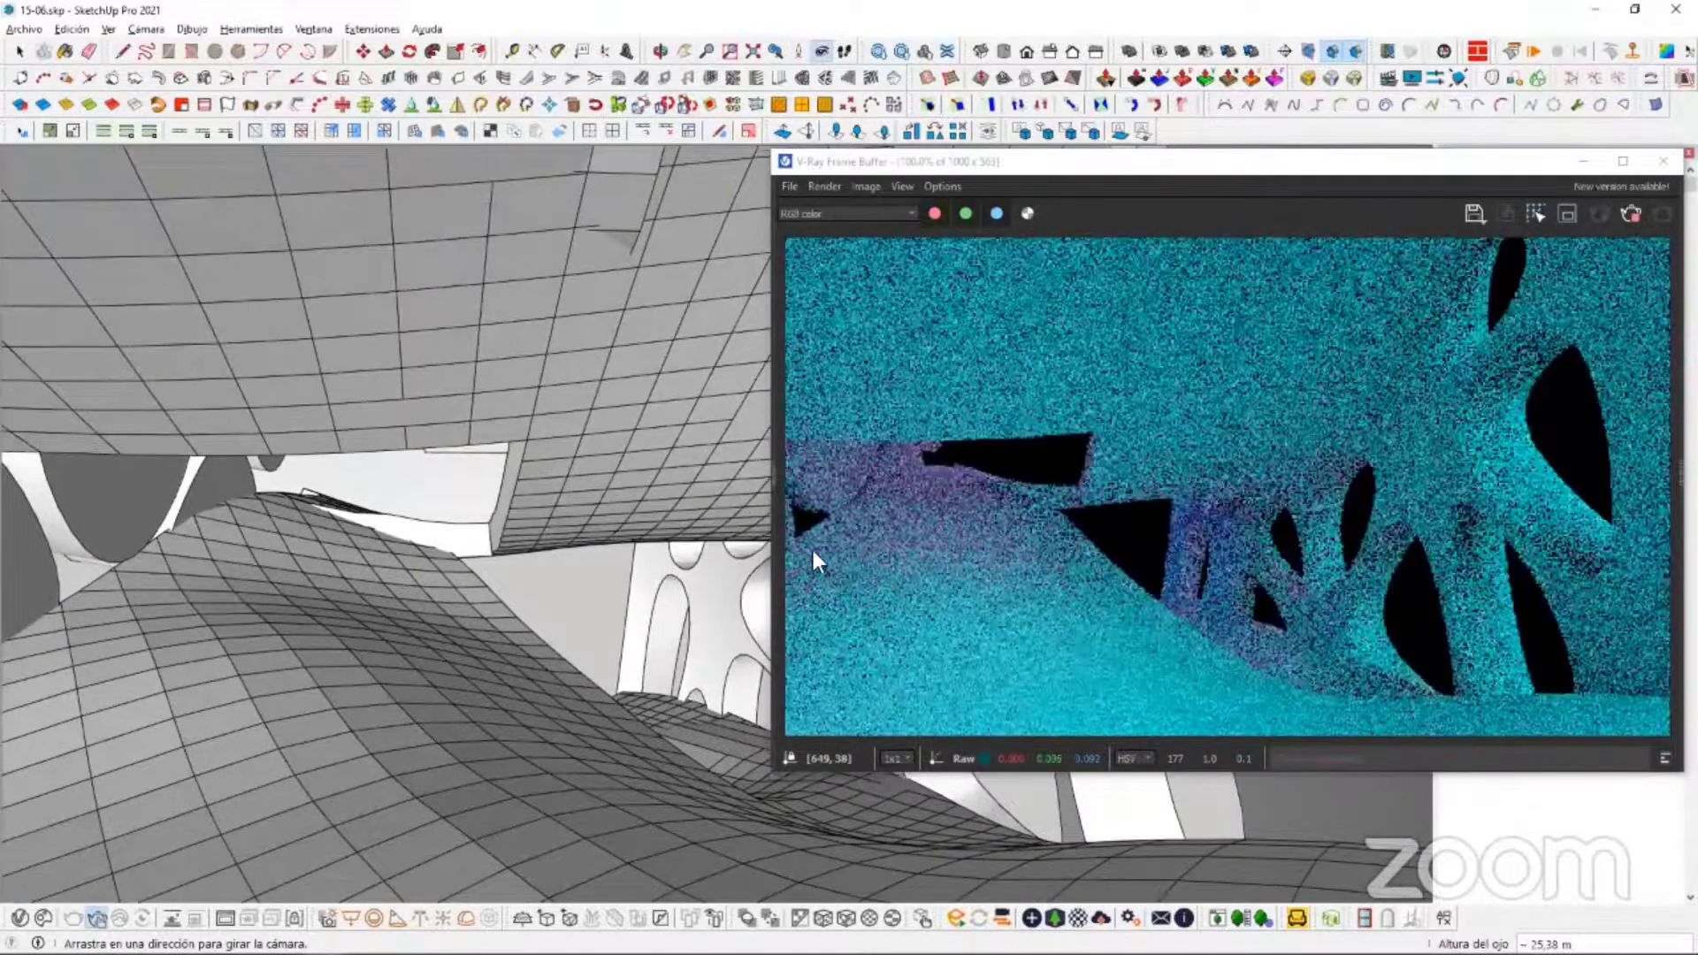
pyautogui.moveTo(507, 558); pyautogui.dragTo(497, 542)
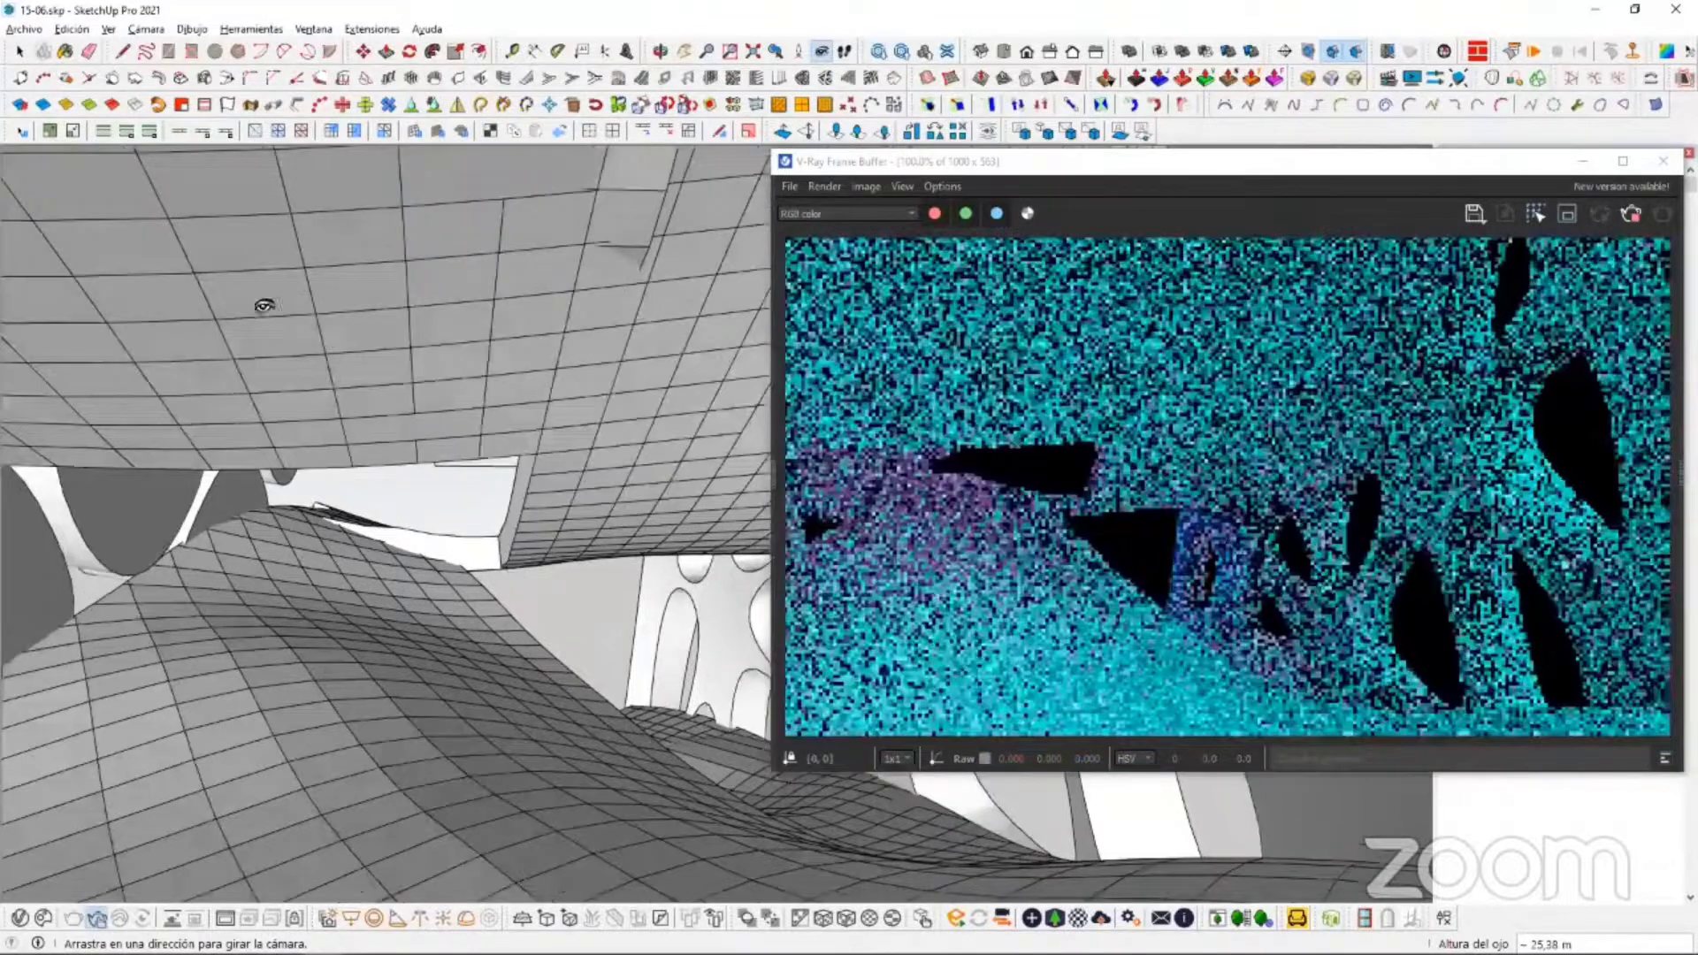
# Step: Save the interior camera view as a new scene and close the frame buffer
pyautogui.click(108, 29)
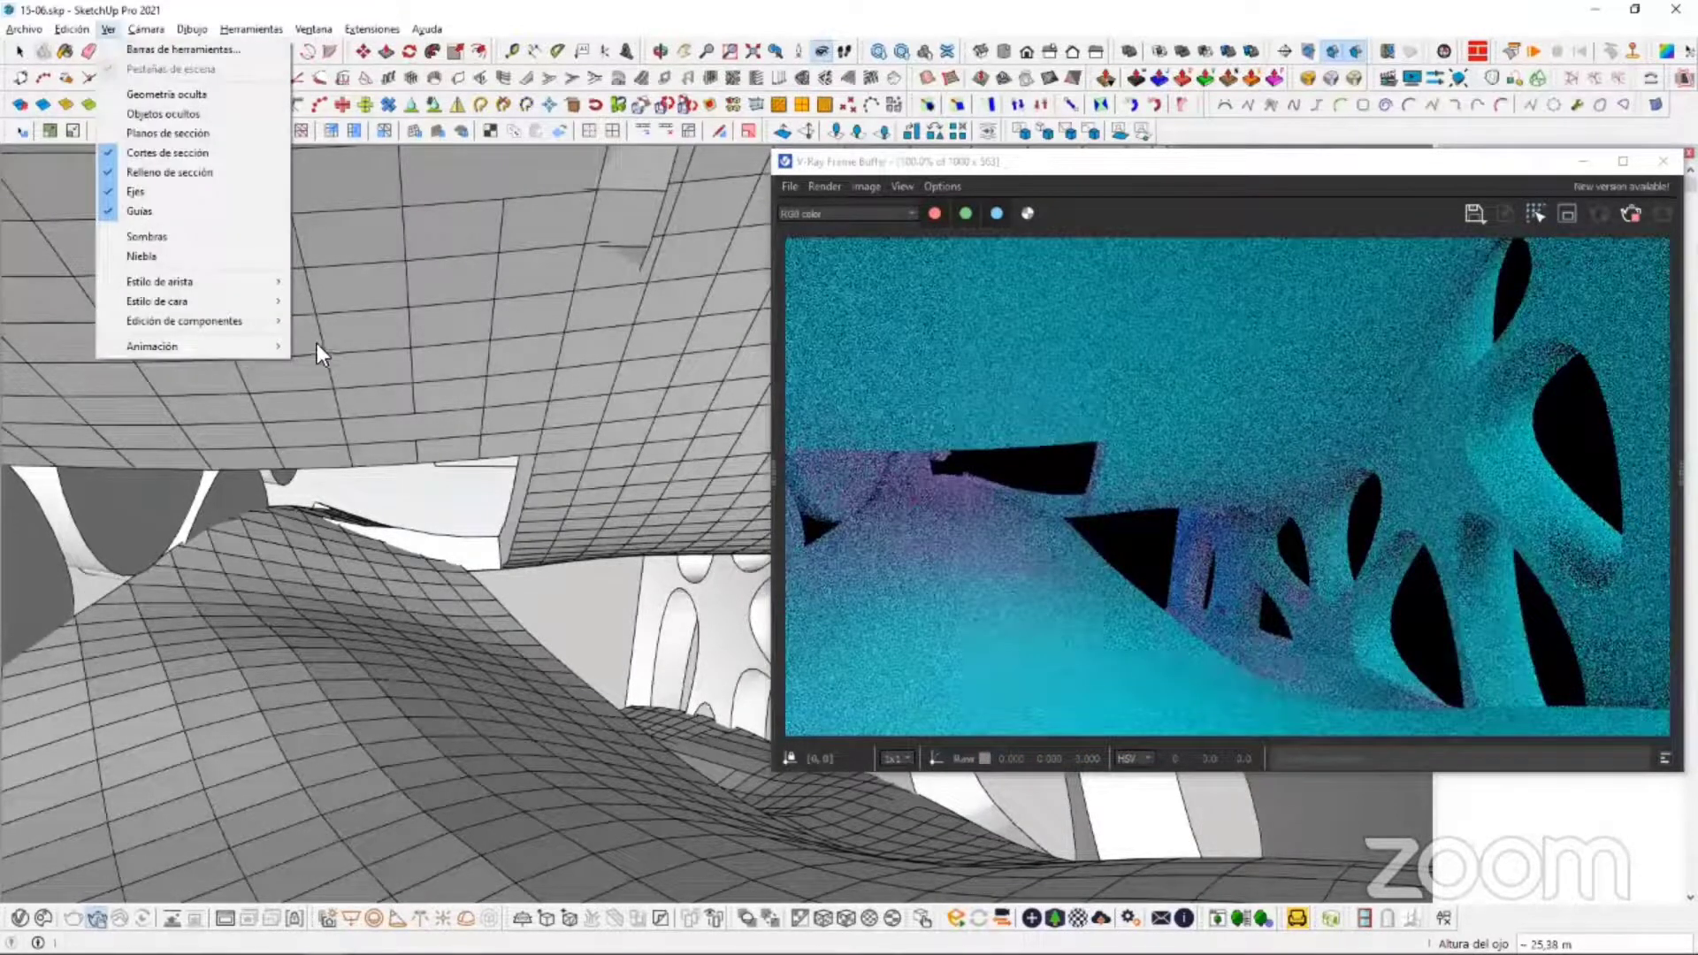
pyautogui.click(348, 343)
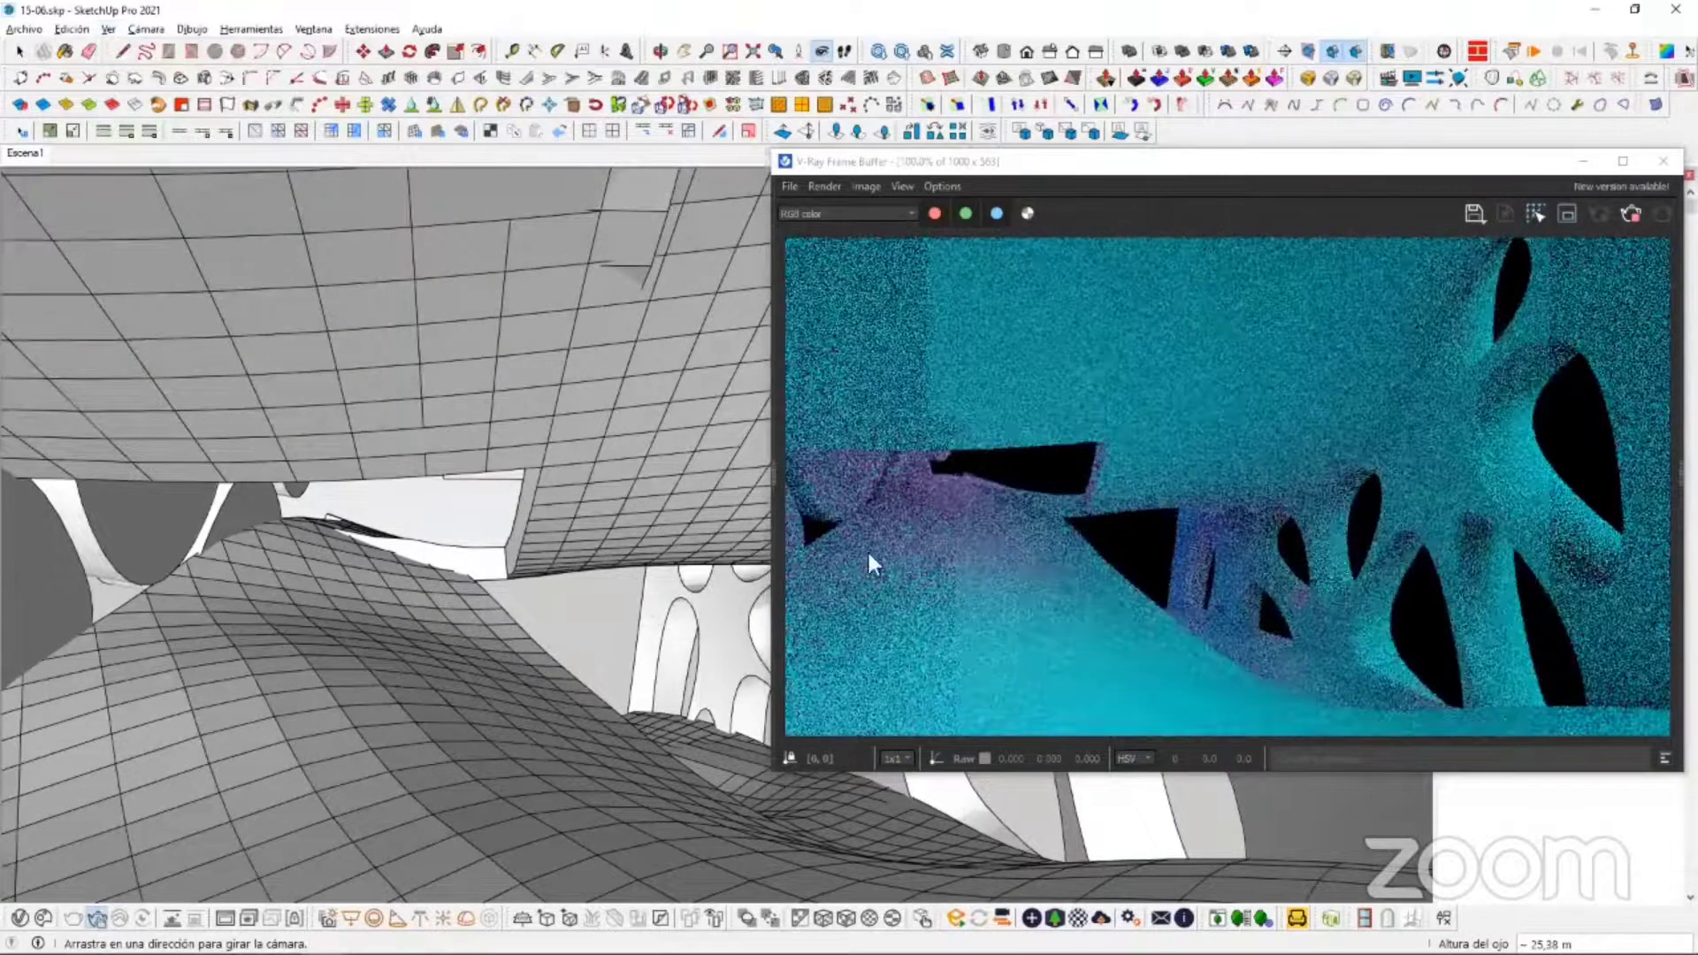
pyautogui.moveTo(1097, 162); pyautogui.dragTo(839, 122)
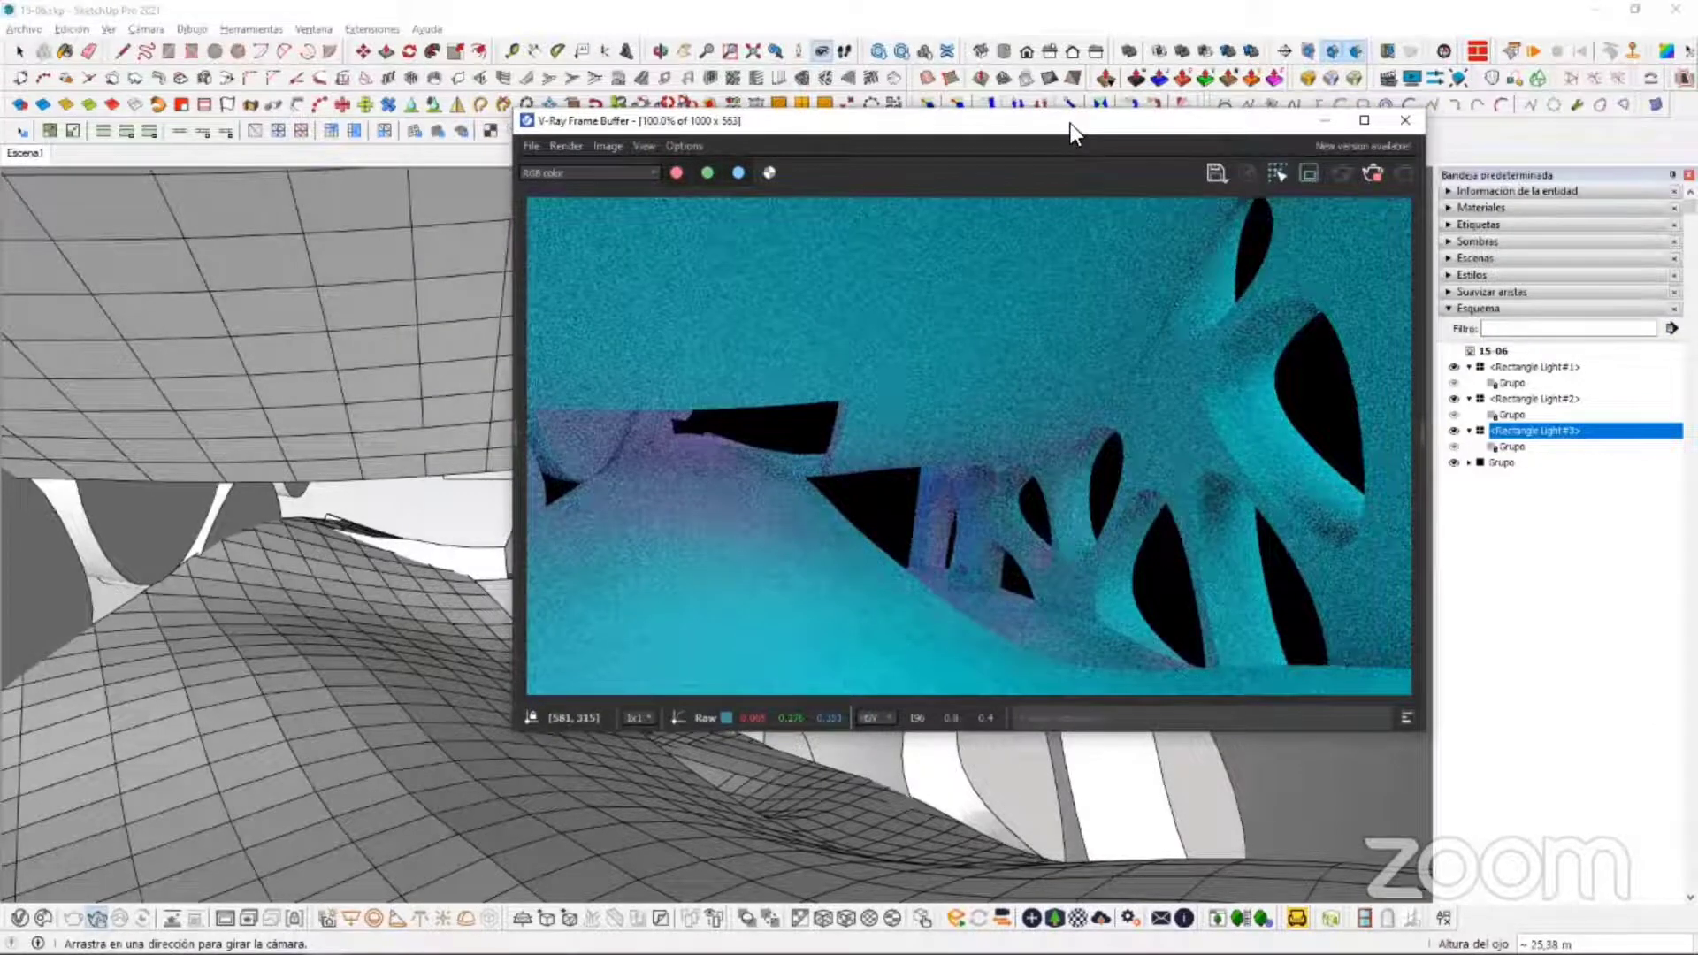
pyautogui.moveTo(1072, 120); pyautogui.dragTo(1073, 184)
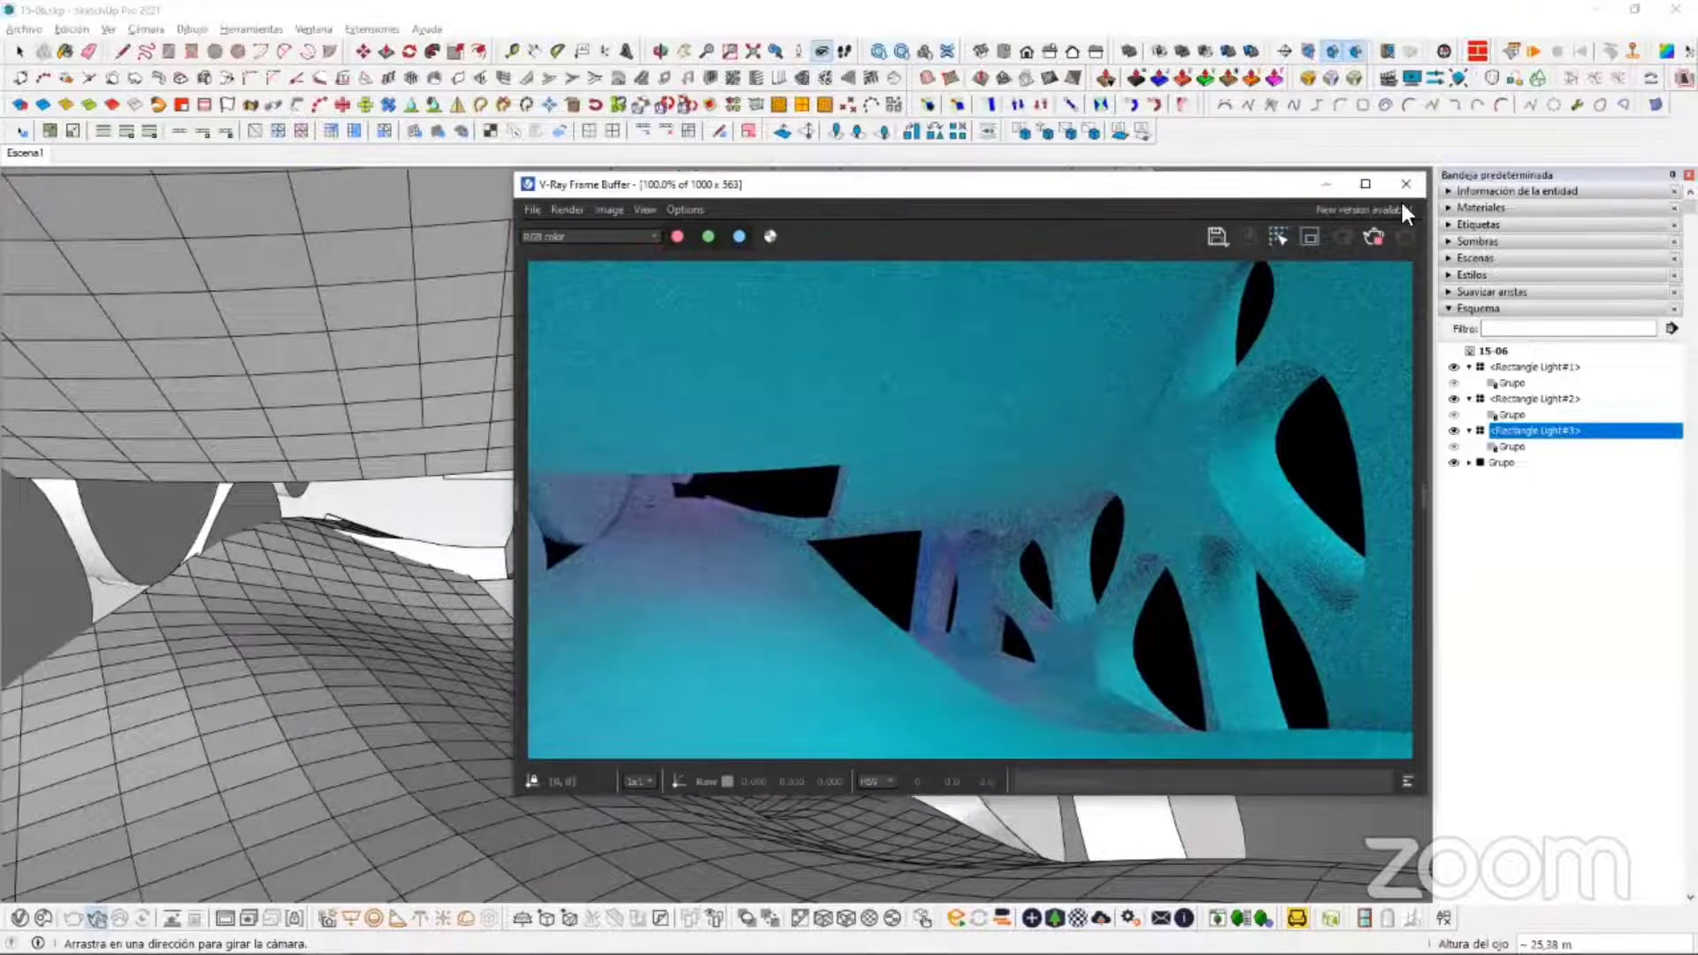
pyautogui.click(495, 378)
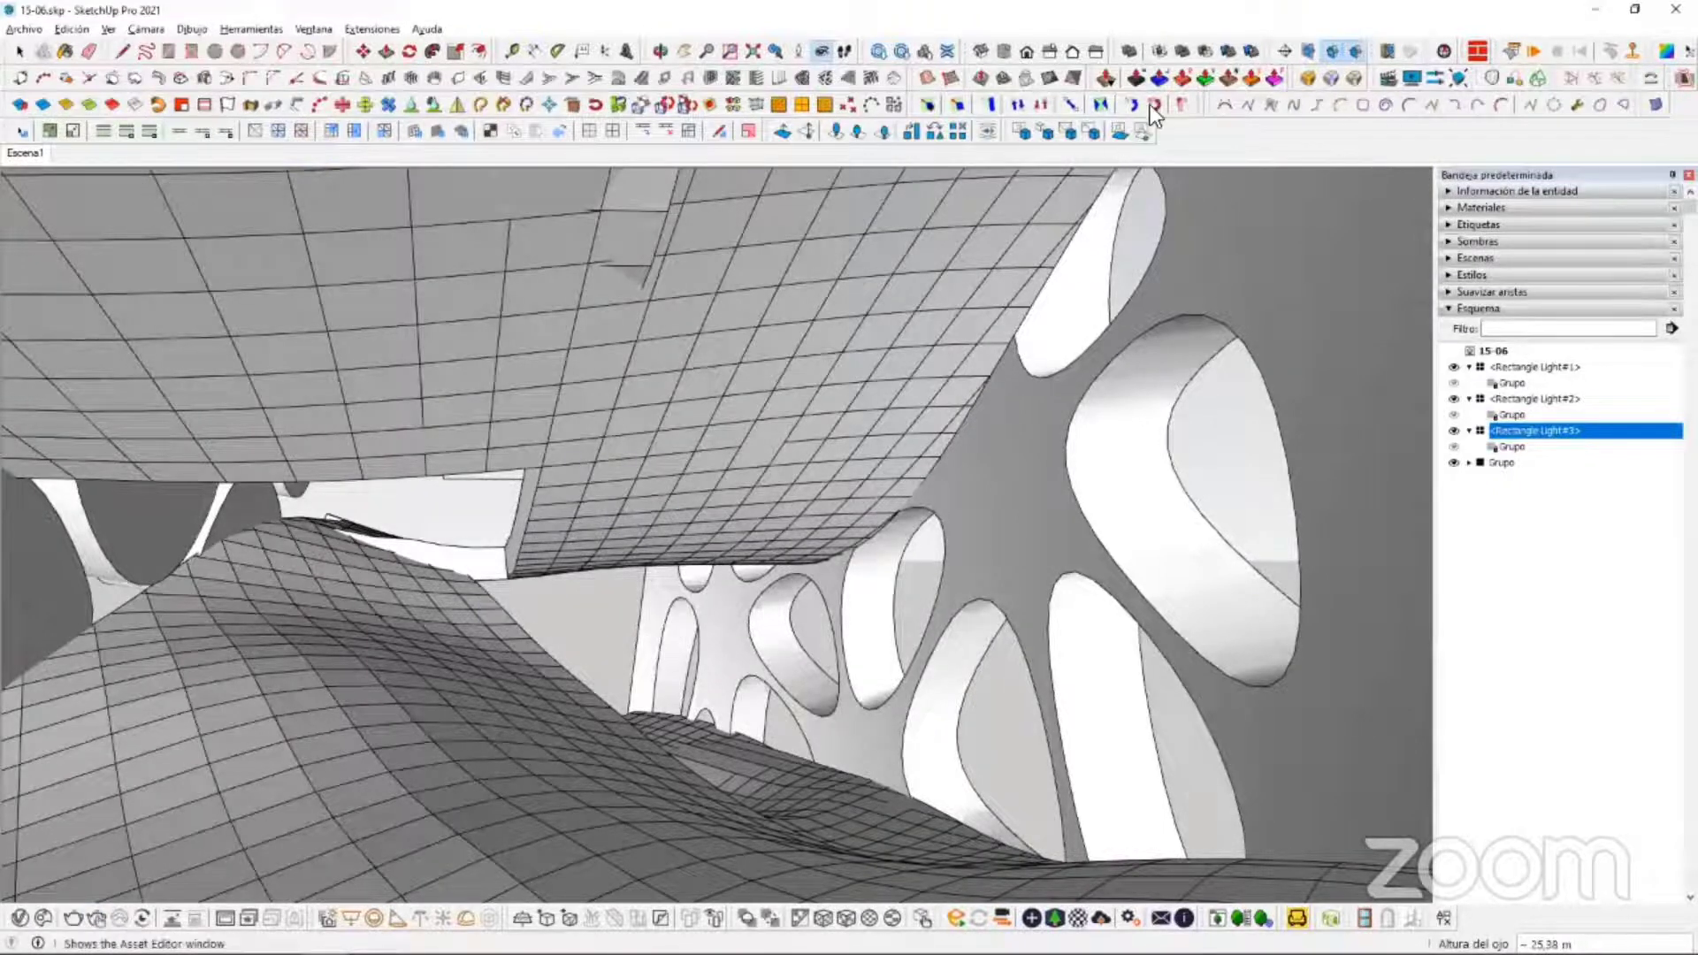
# Step: Turn off interactive mode in the V-Ray render settings and set the output image width to 1920
pyautogui.click(1129, 97)
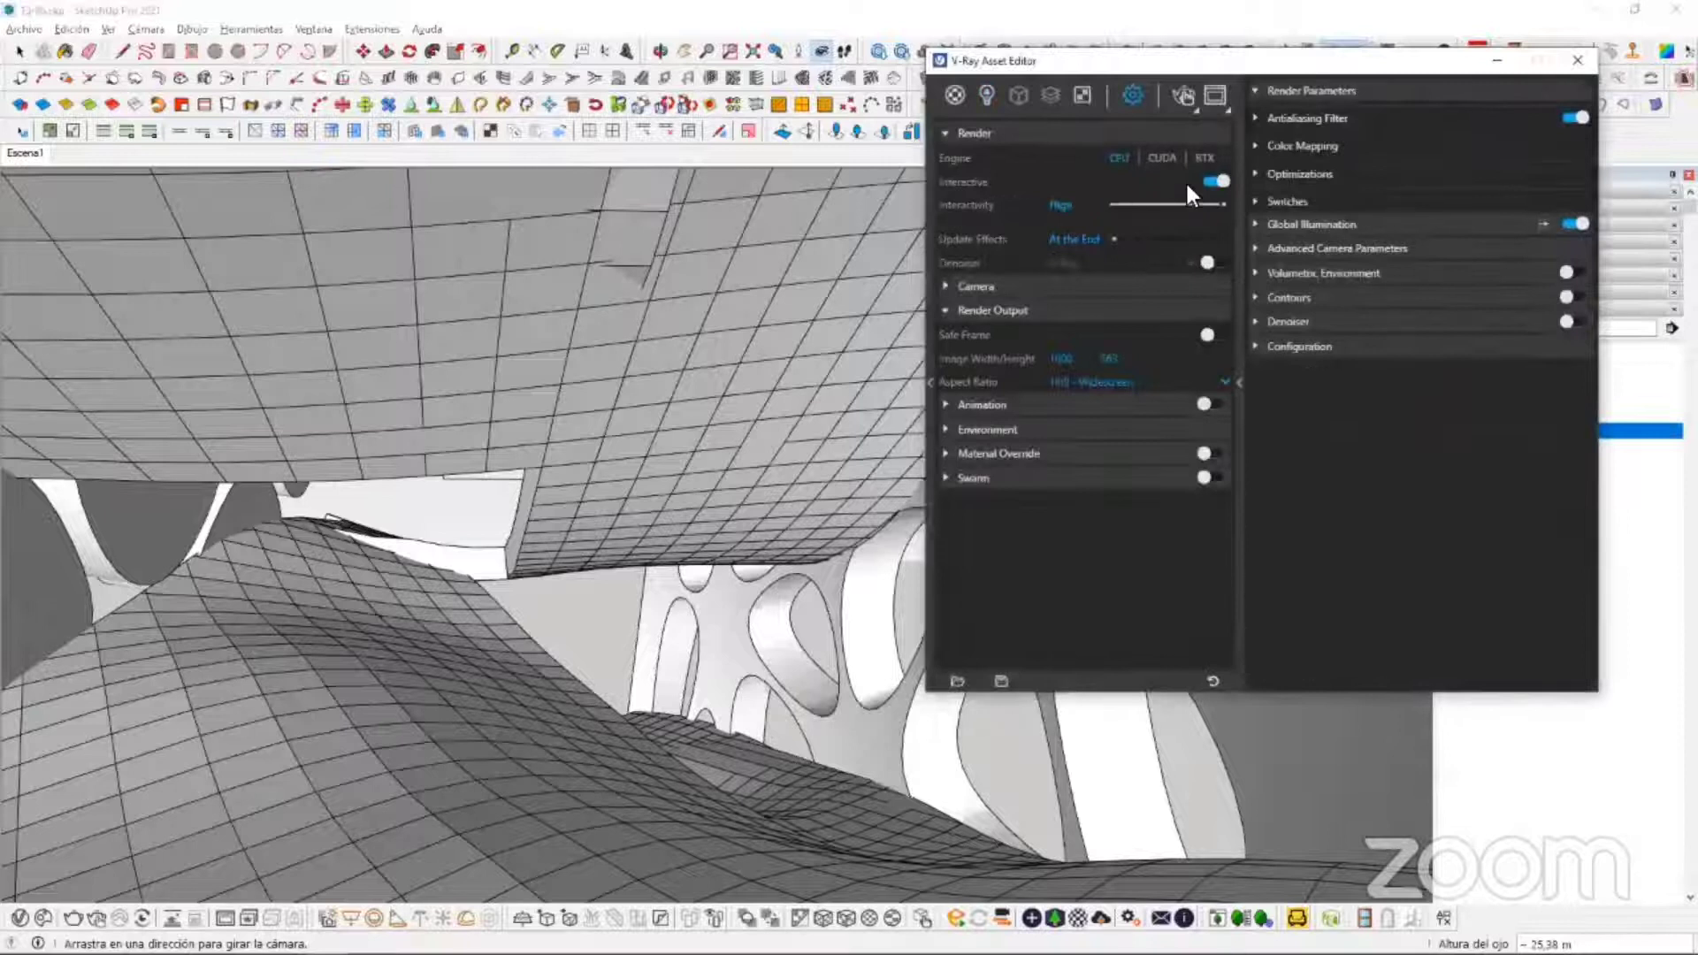
pyautogui.click(1218, 183)
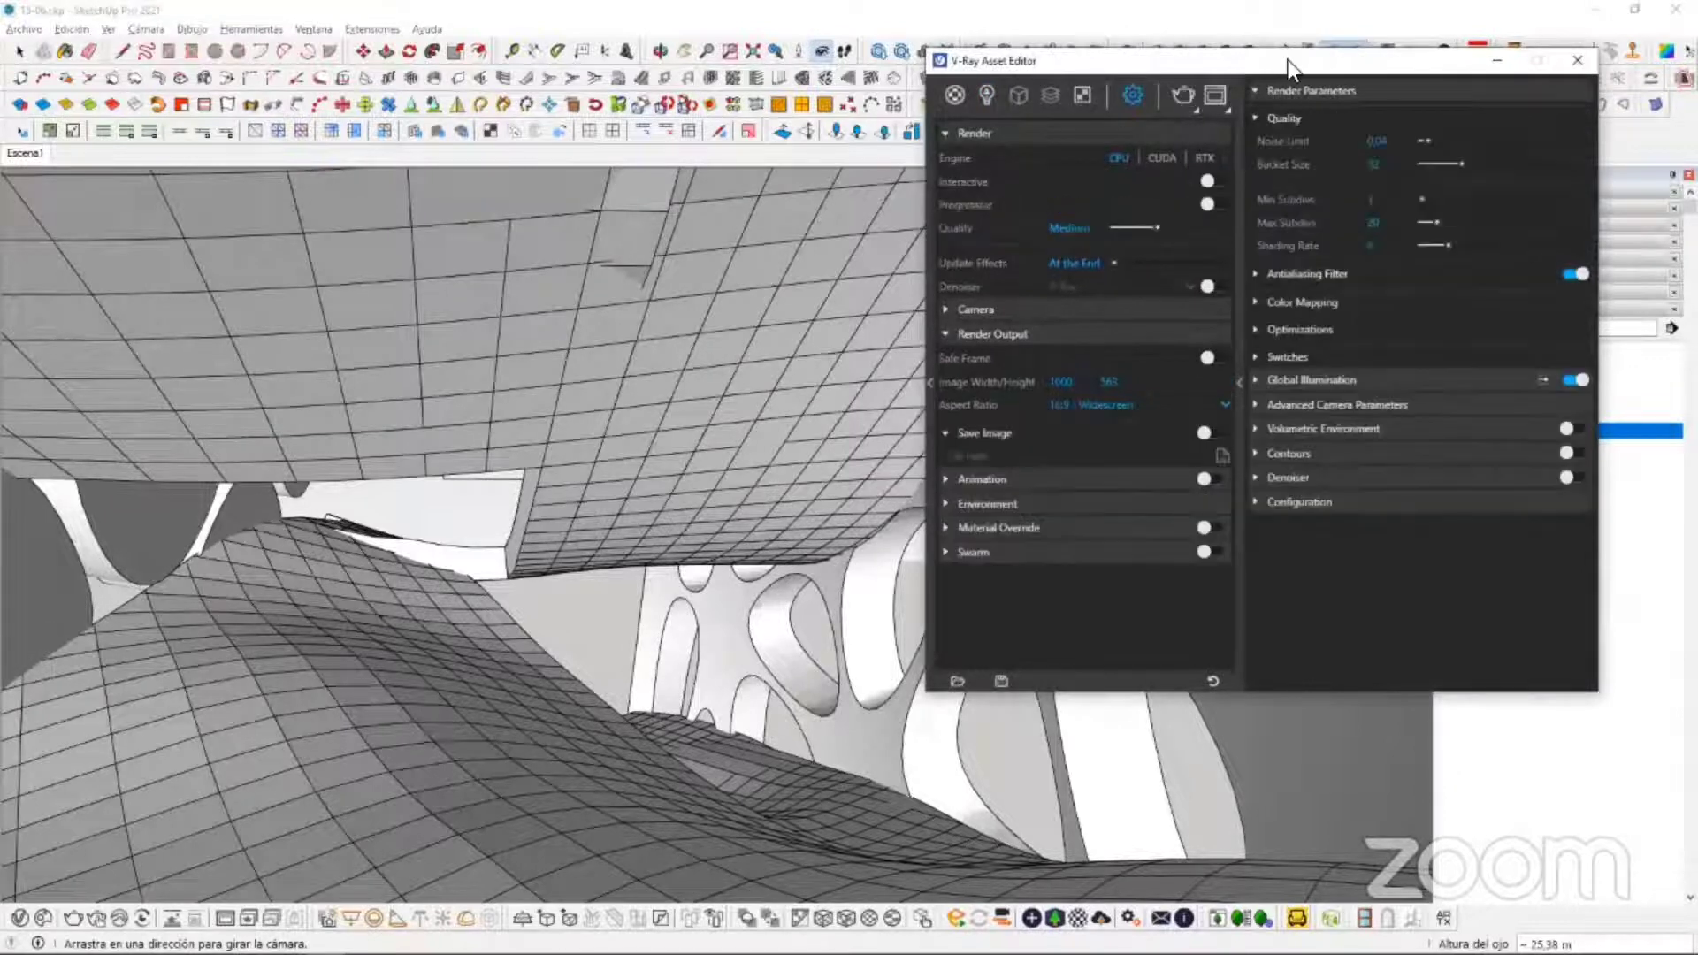
pyautogui.moveTo(1288, 60); pyautogui.dragTo(1105, 191)
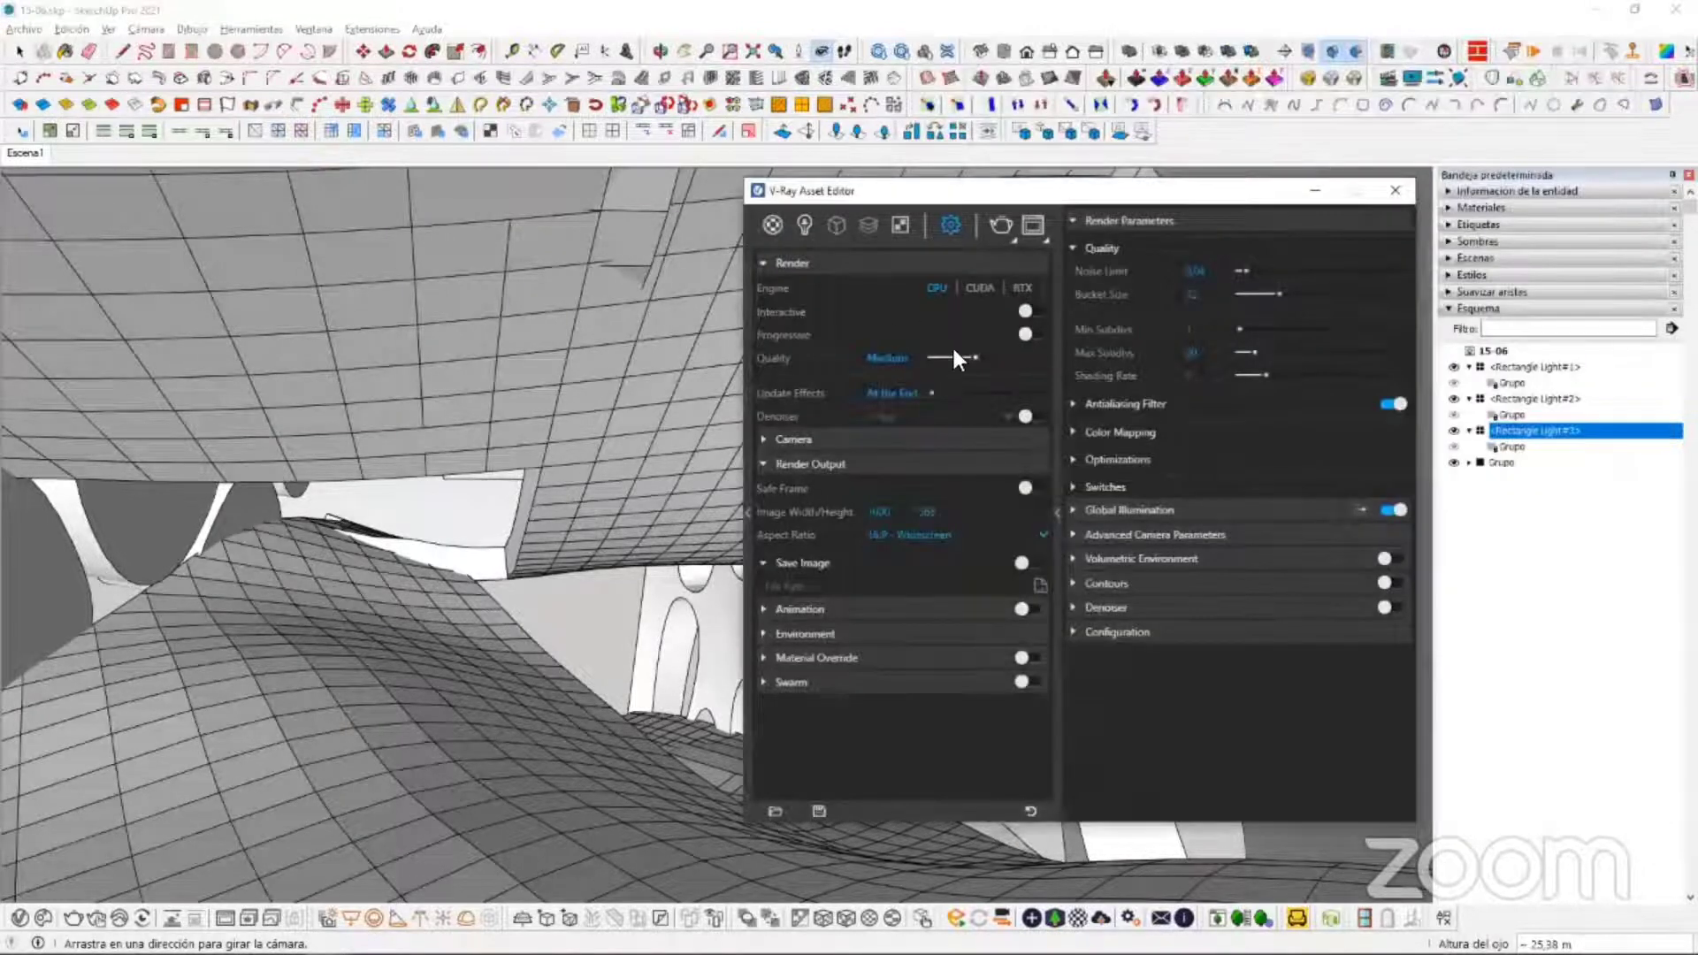
pyautogui.doubleClick(879, 512)
pyautogui.click(895, 513)
pyautogui.write('1920')
pyautogui.press('Return')
pyautogui.click(835, 466)
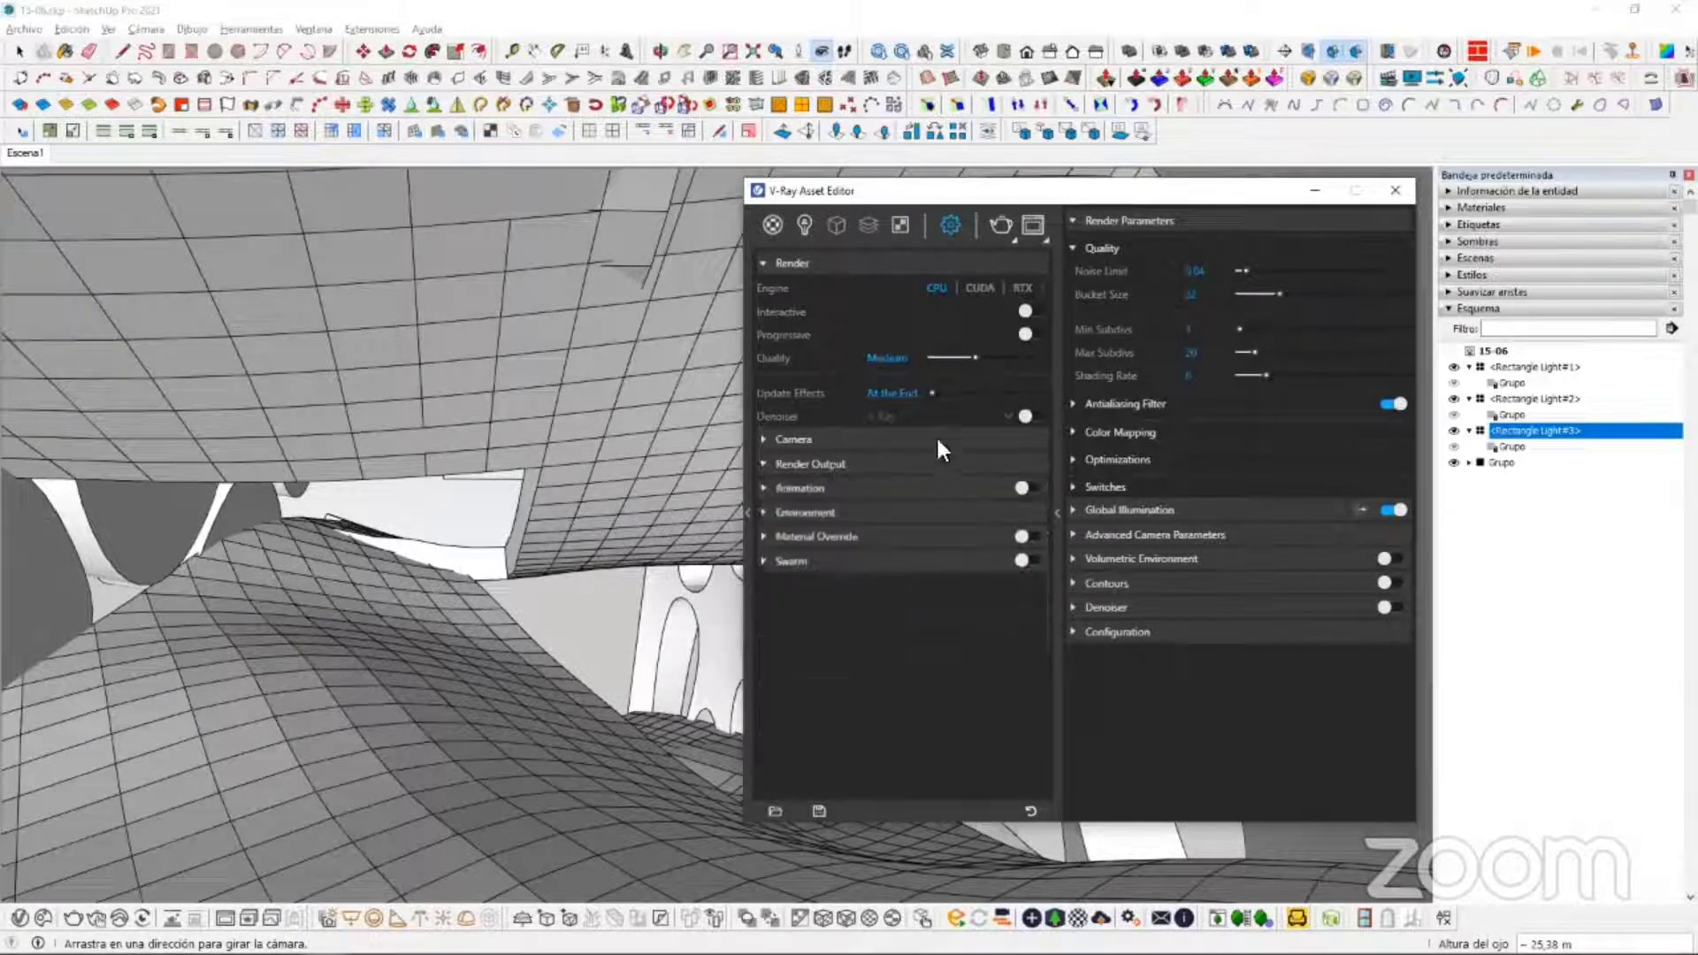
# Step: Run a production test render of the interior view and stop it partway
pyautogui.click(1001, 225)
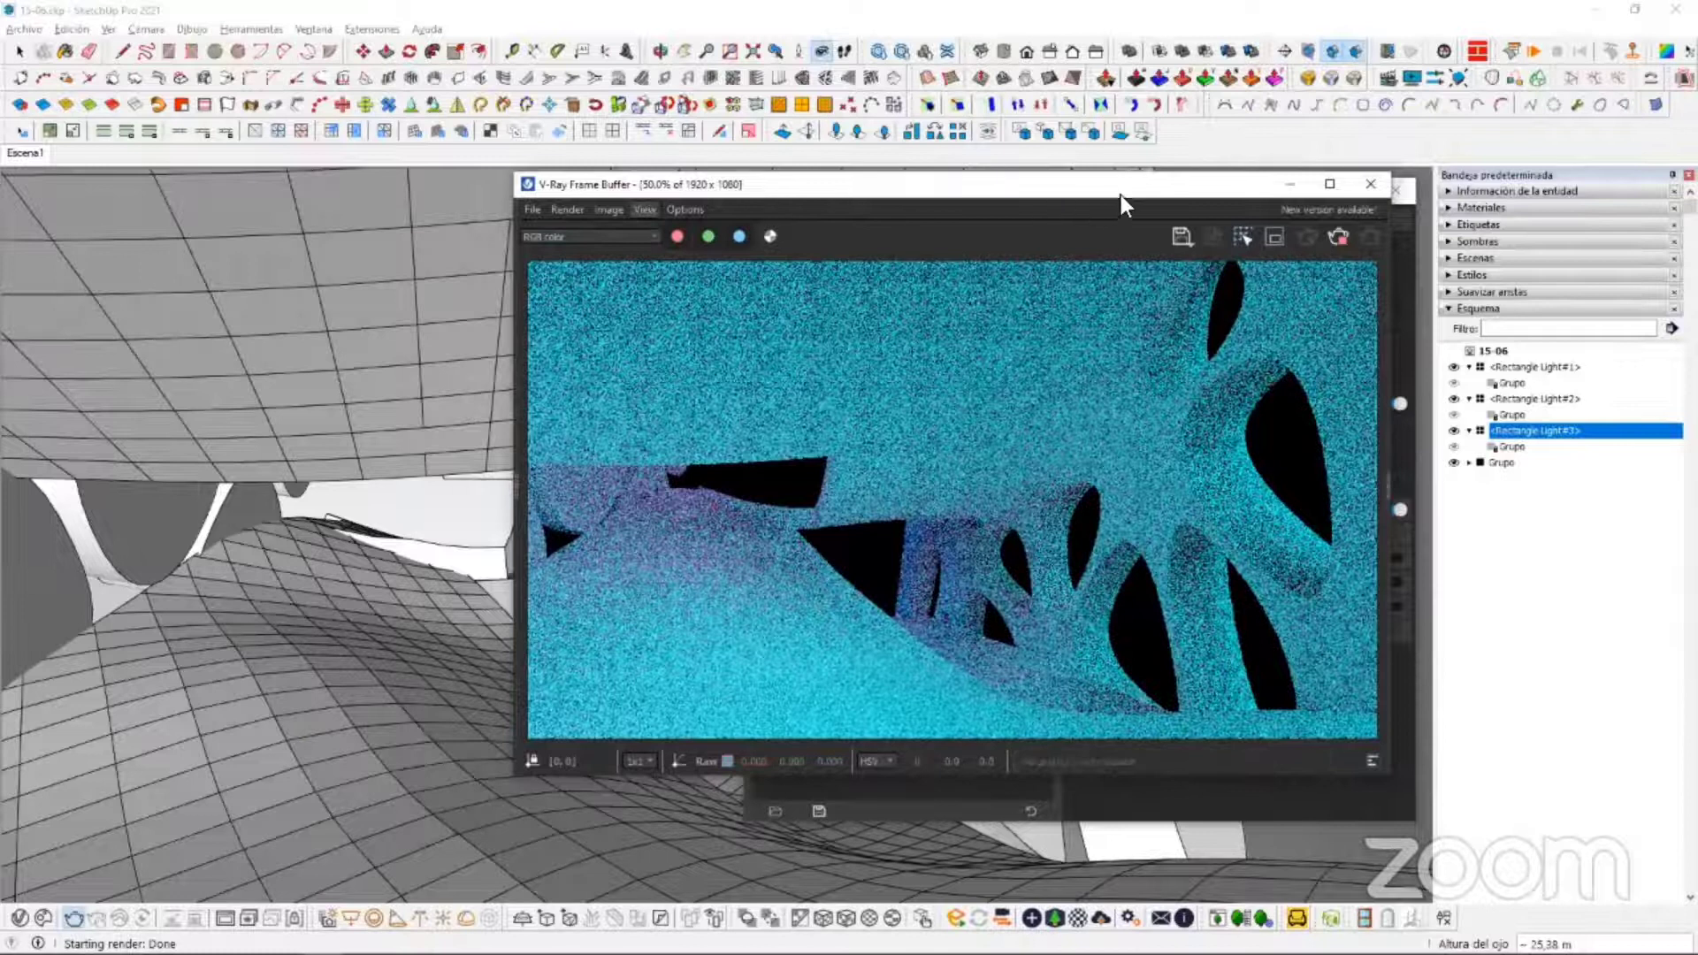
pyautogui.moveTo(1121, 195); pyautogui.dragTo(1292, 158)
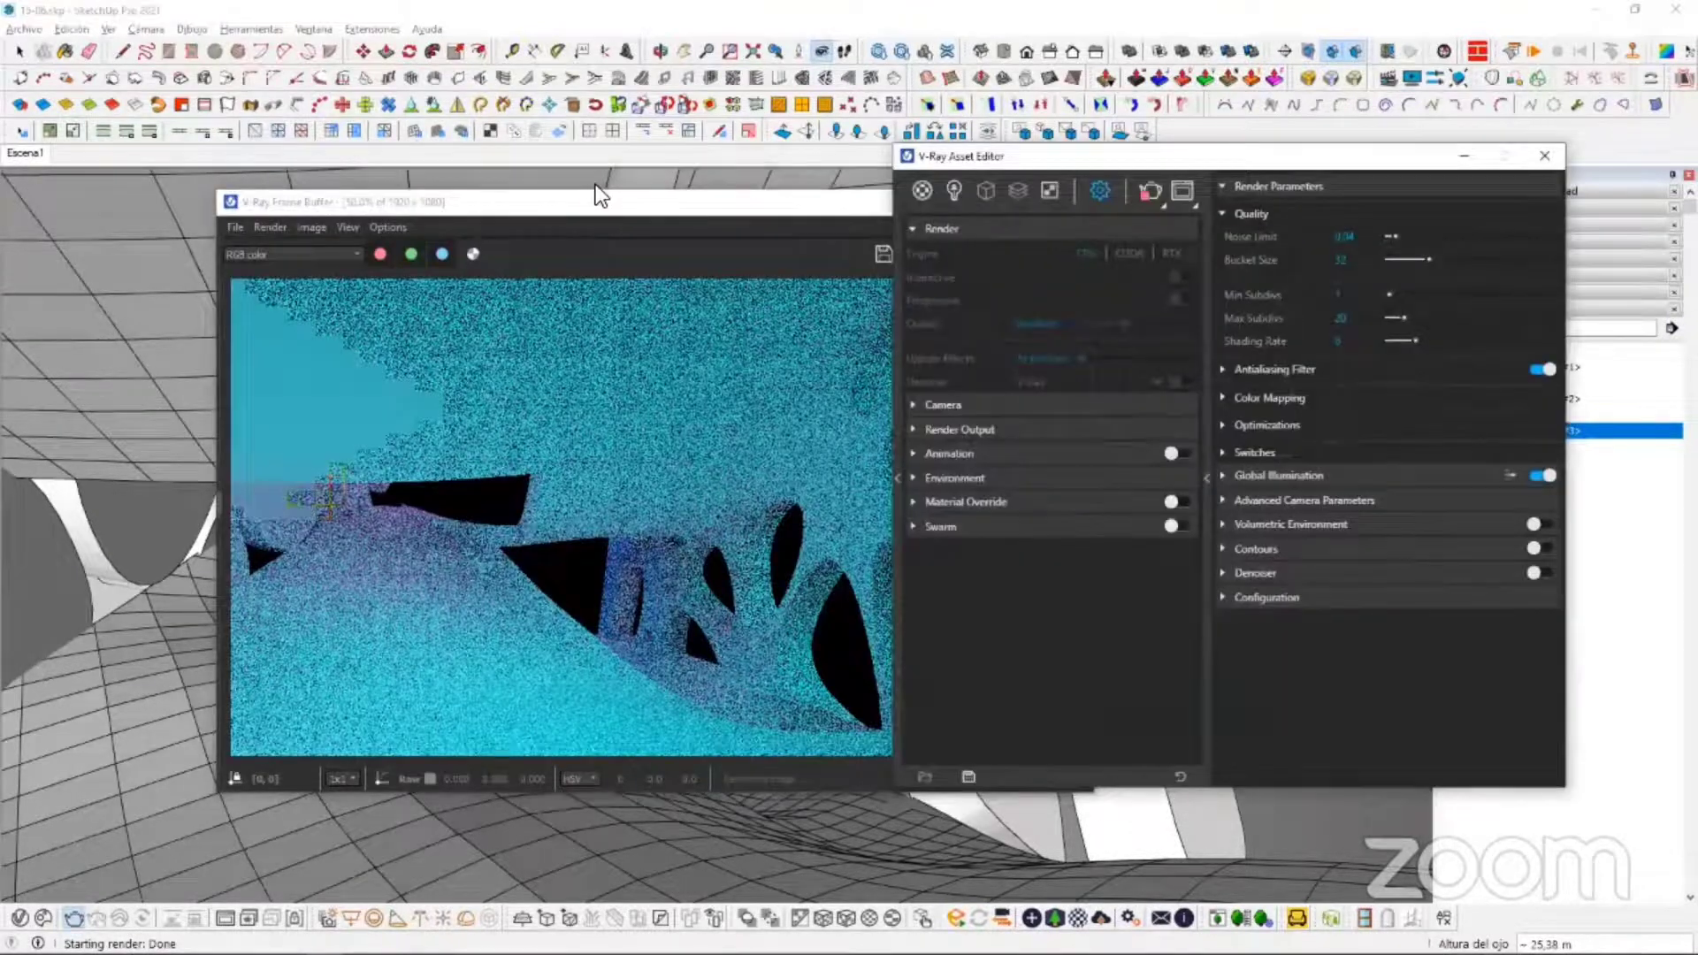
pyautogui.moveTo(545, 209); pyautogui.dragTo(395, 139)
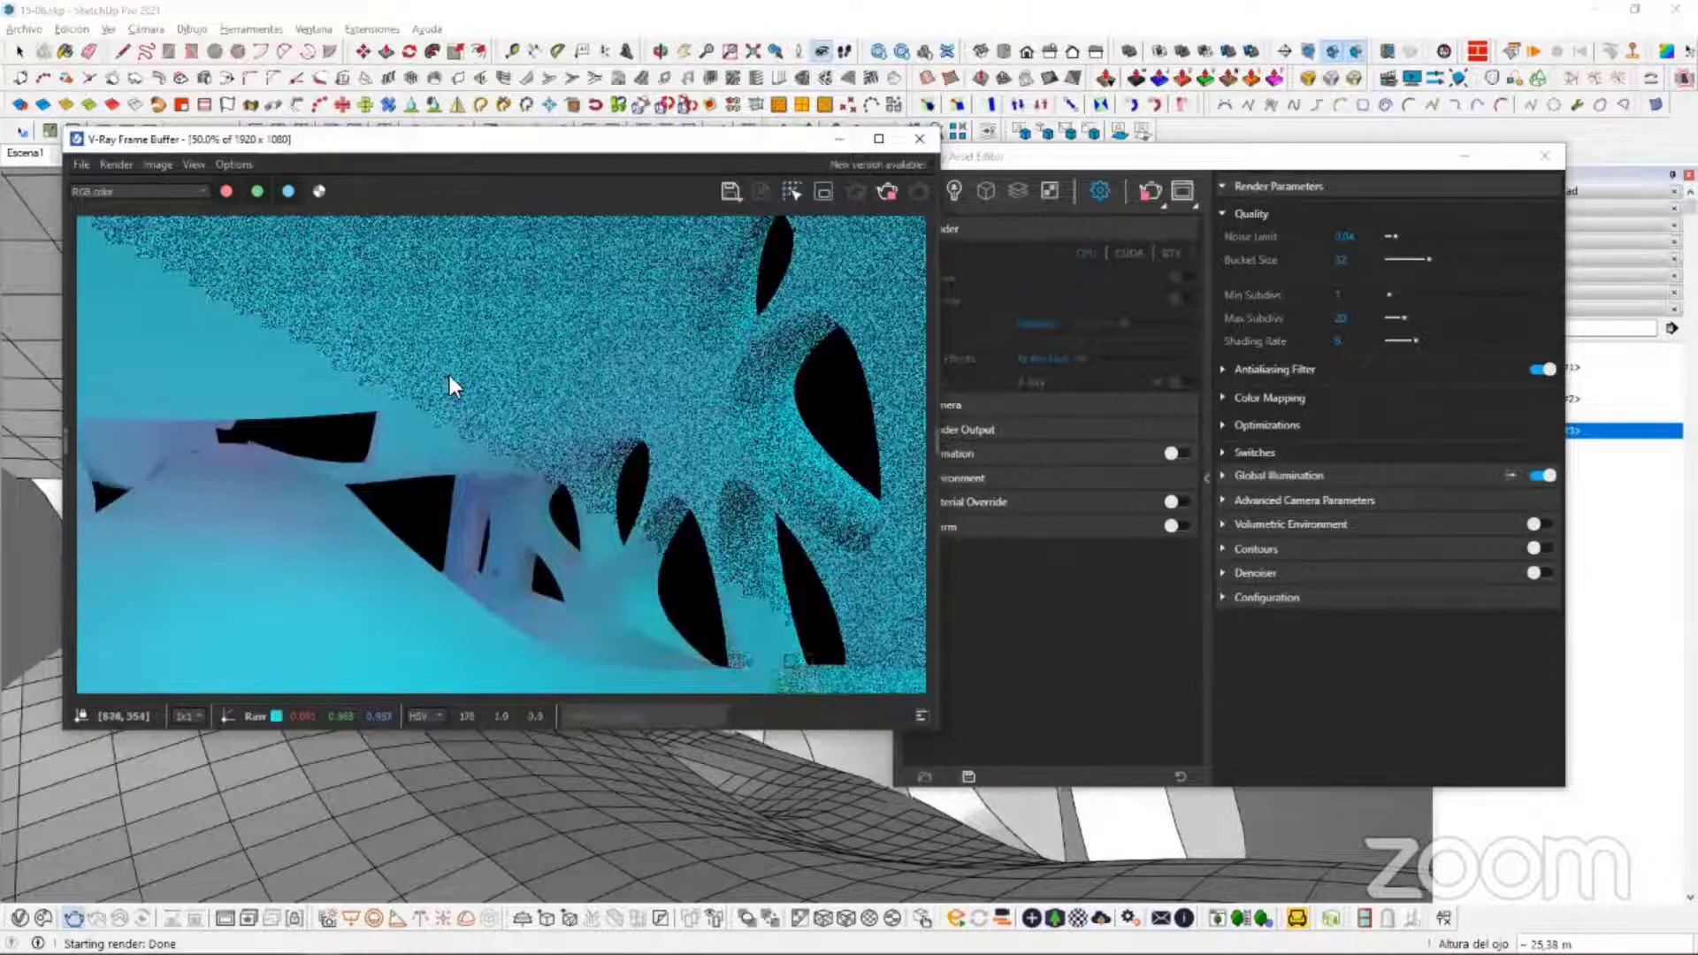
pyautogui.click(887, 191)
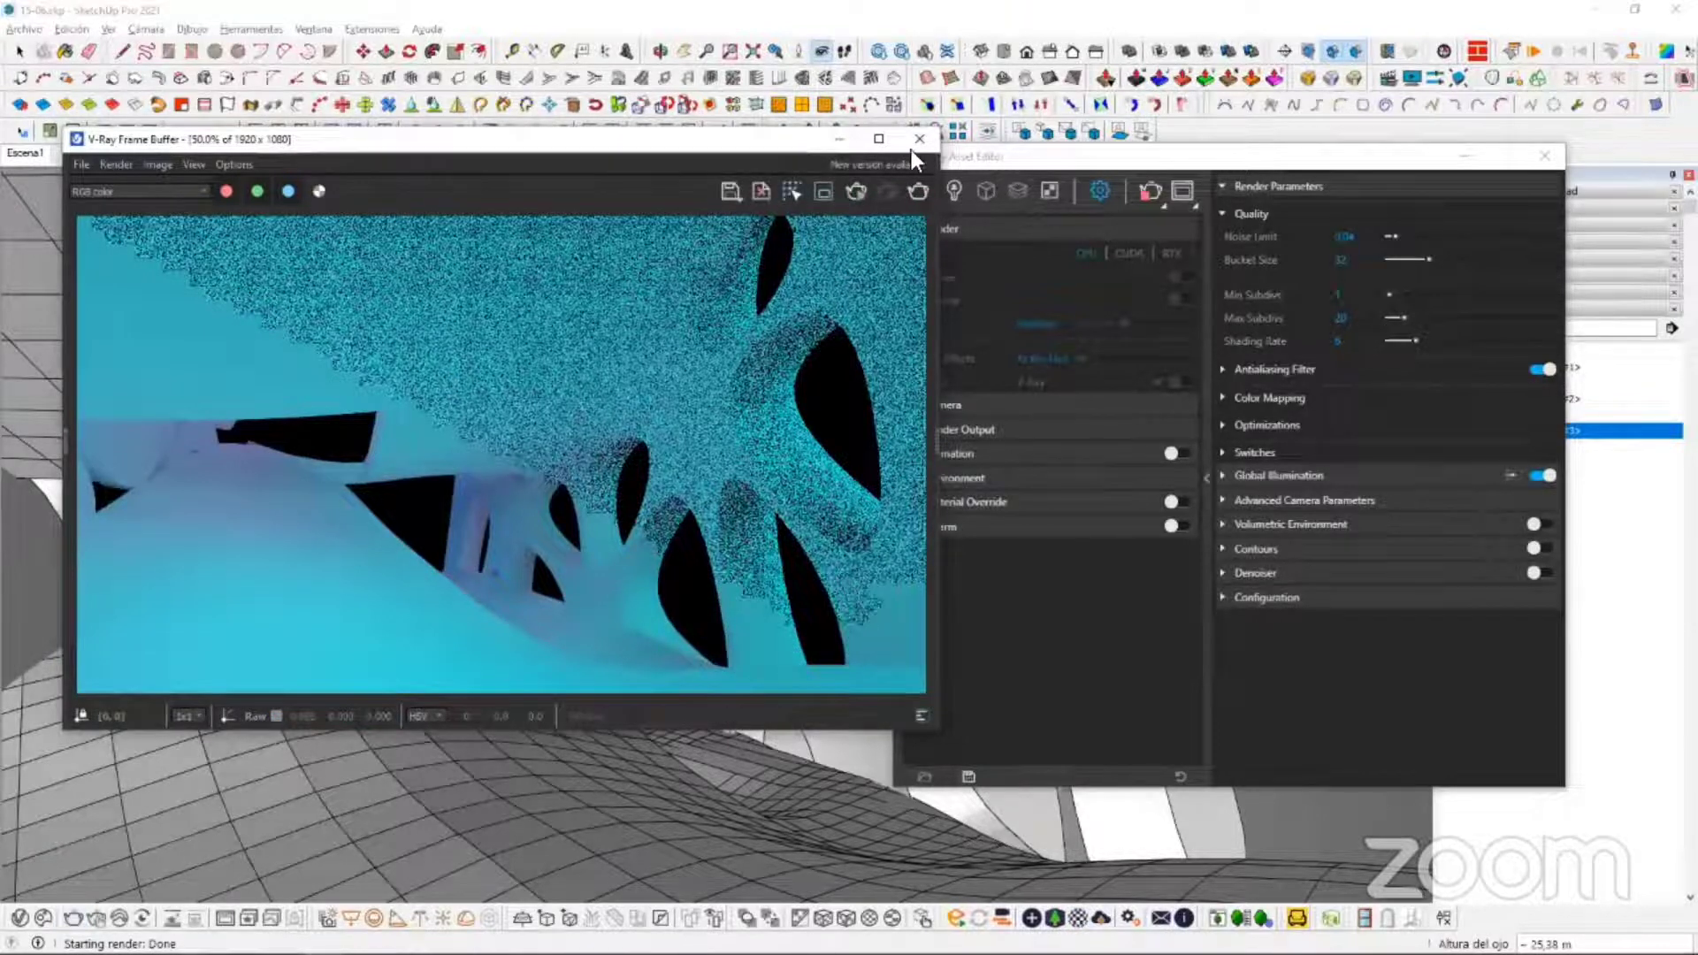
# Step: Arrange the frame buffer and the asset editor side by side
pyautogui.moveTo(768, 141); pyautogui.dragTo(720, 135)
pyautogui.moveTo(1012, 158); pyautogui.dragTo(1008, 131)
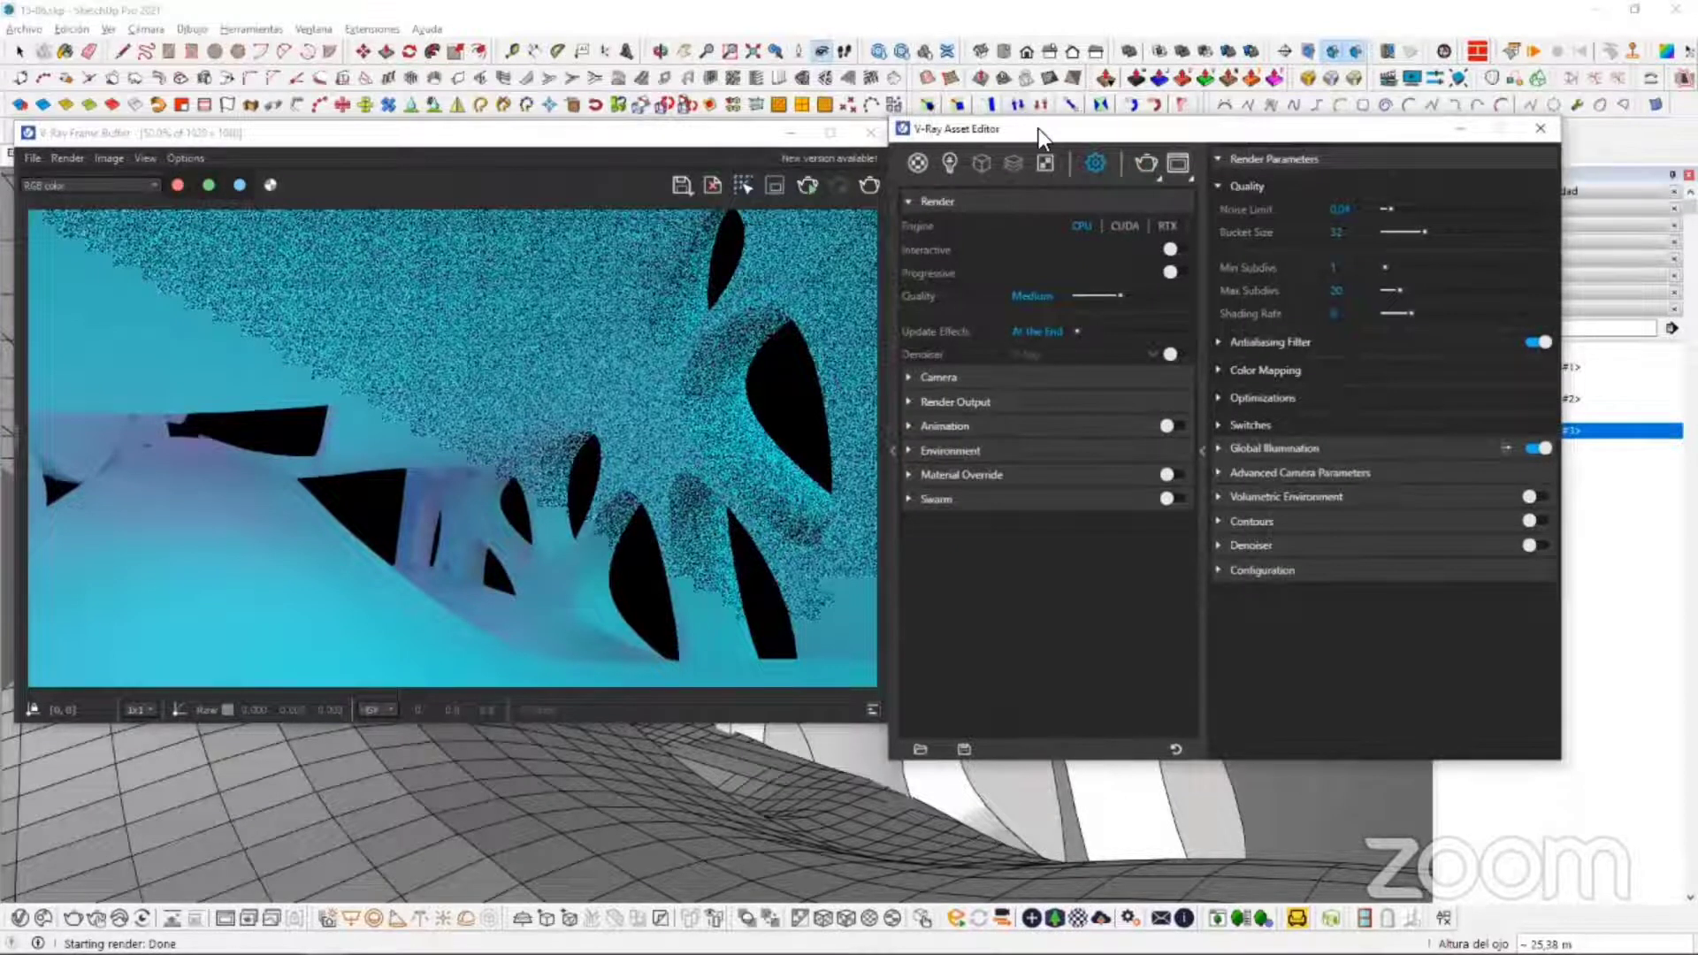
pyautogui.moveTo(1042, 137); pyautogui.dragTo(1047, 142)
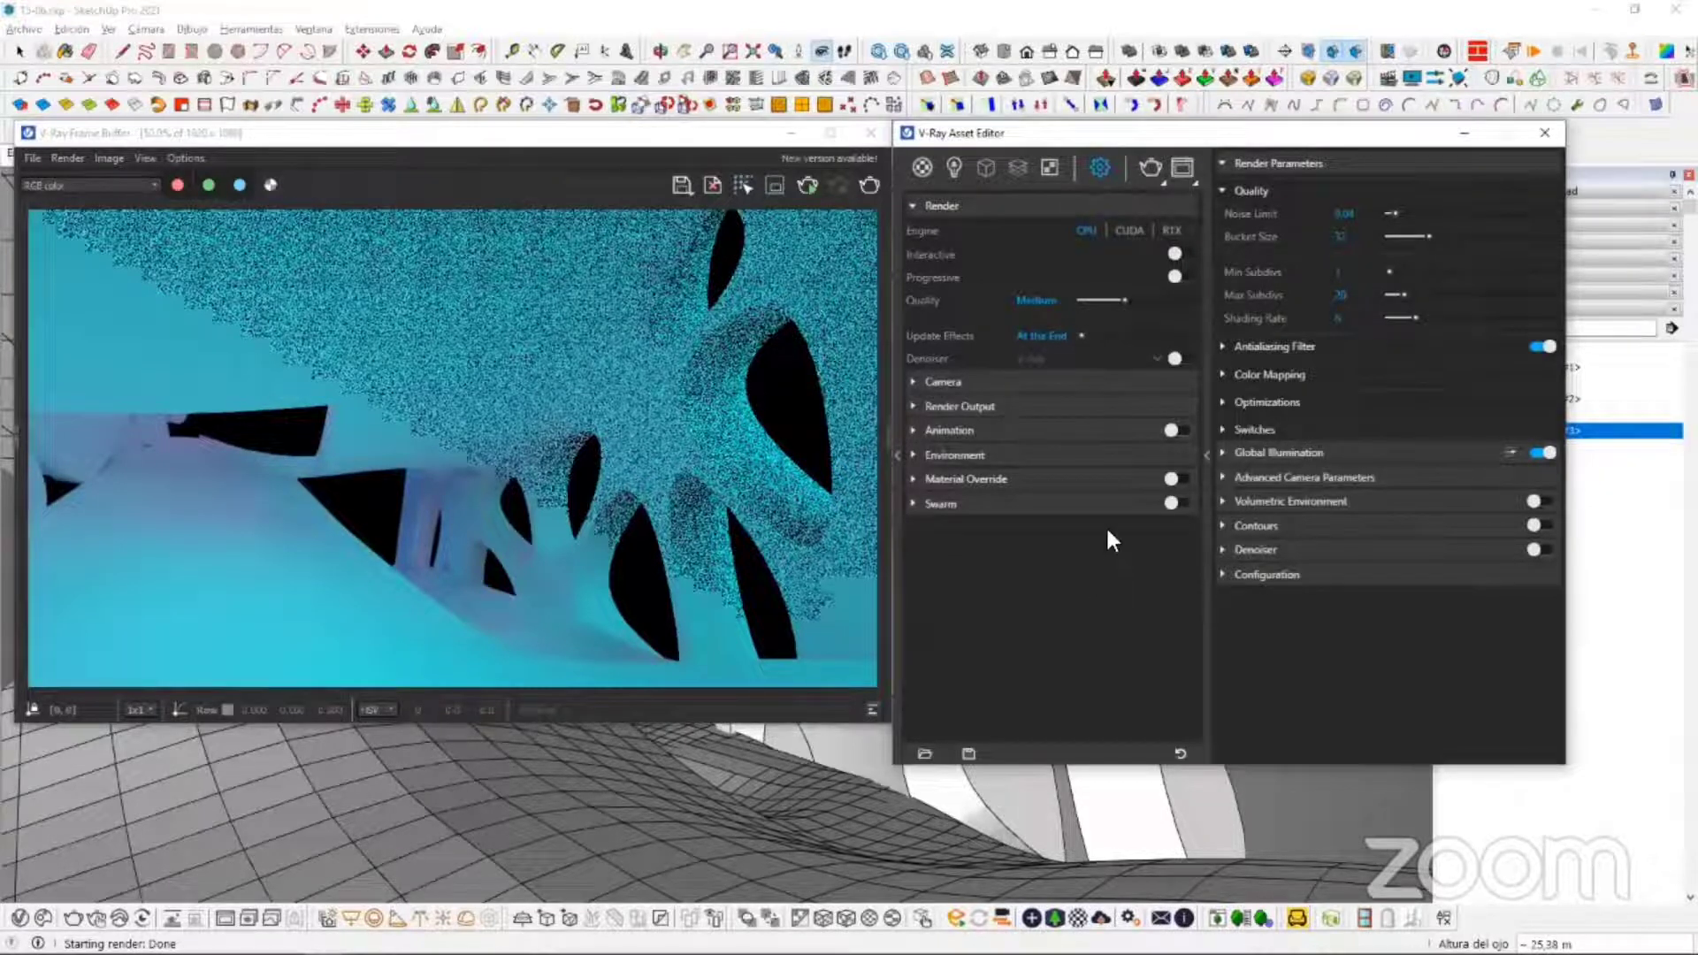
pyautogui.moveTo(1166, 136); pyautogui.dragTo(1172, 135)
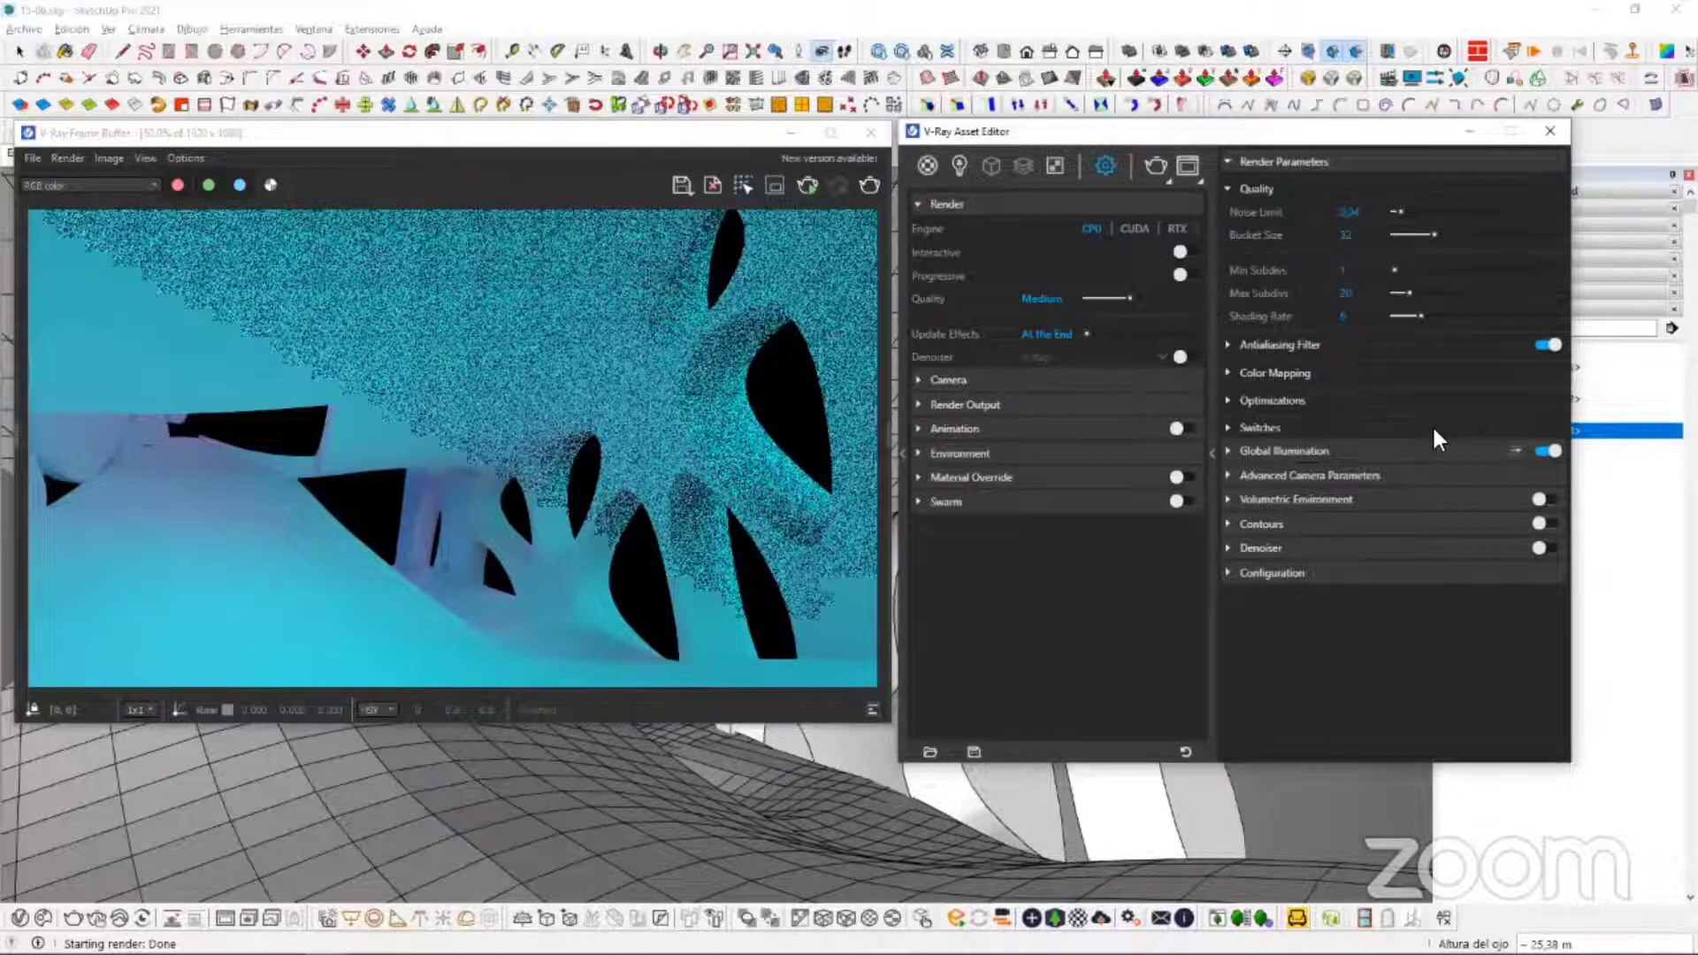
# Step: Set the global illumination's primary rays to Irradiance map, keeping Light cache for the secondary rays
pyautogui.click(1307, 448)
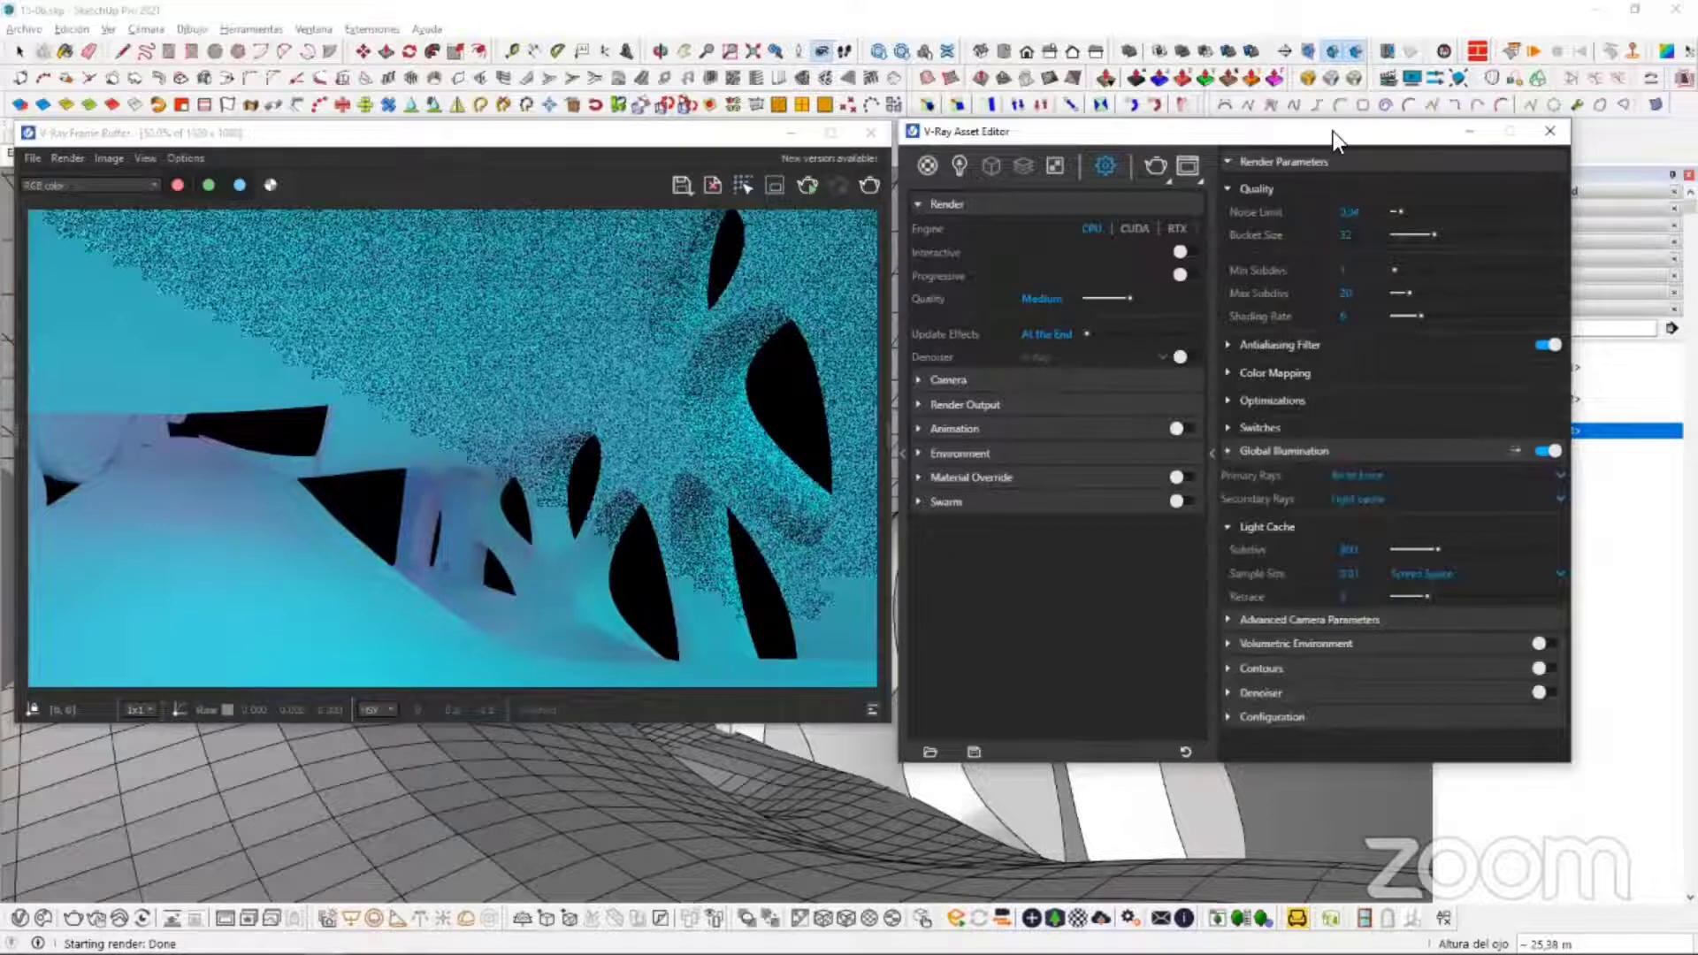
pyautogui.moveTo(1334, 131); pyautogui.dragTo(1280, 87)
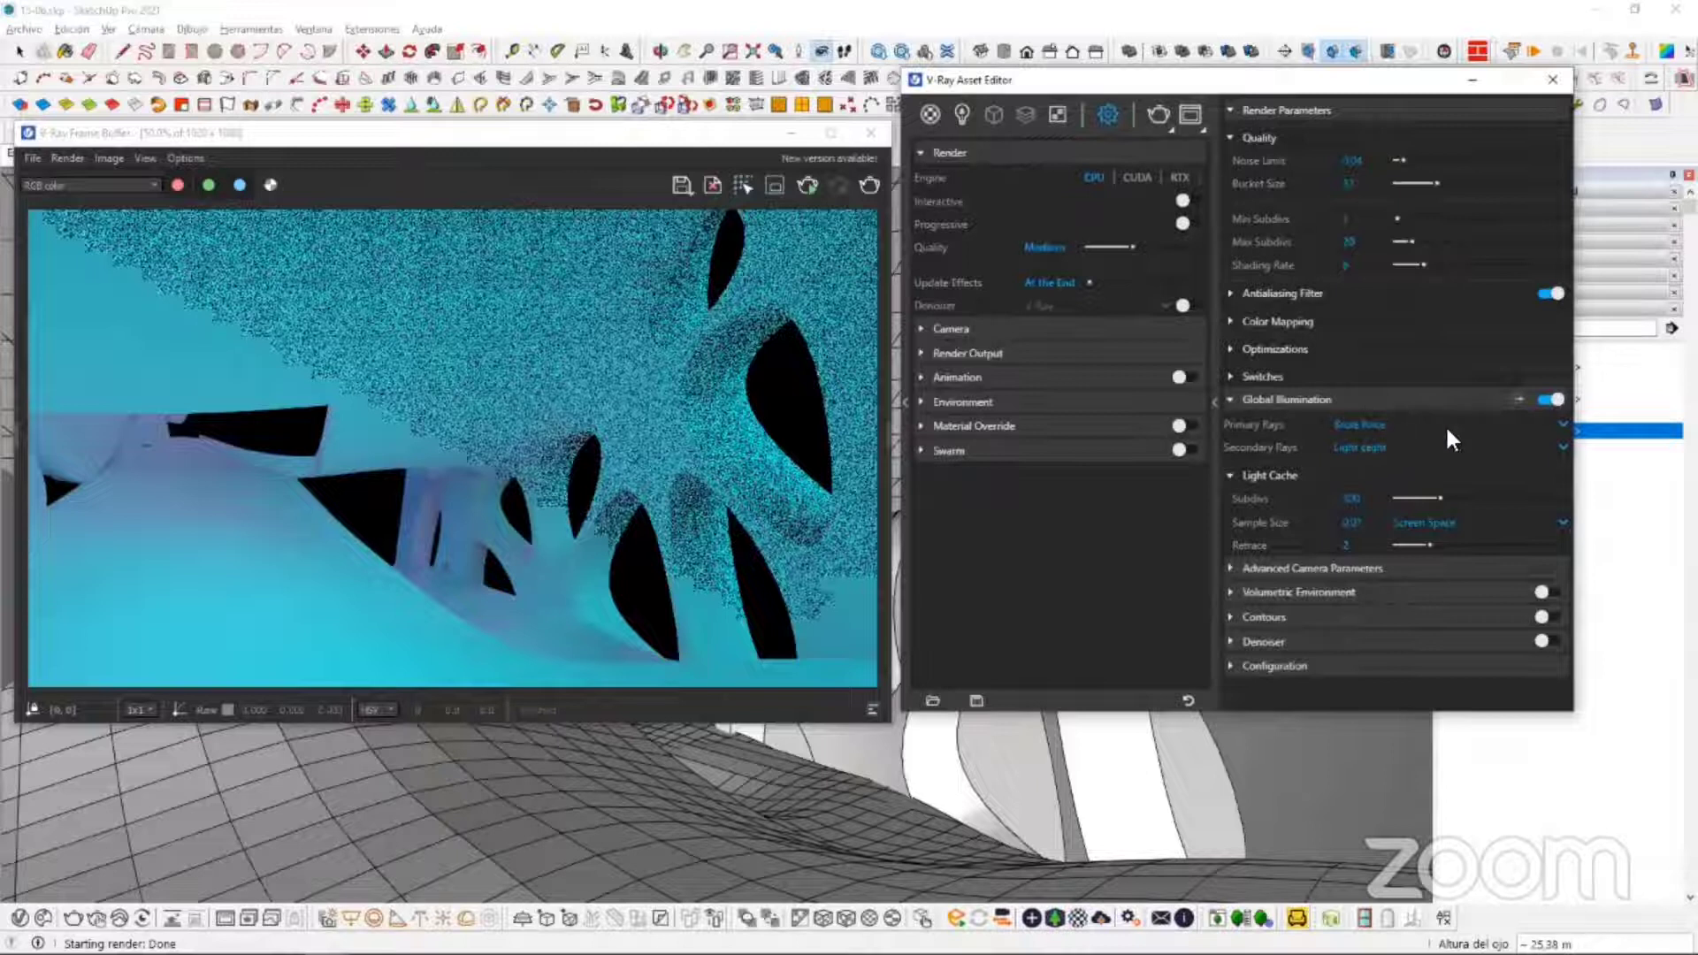
pyautogui.click(1385, 426)
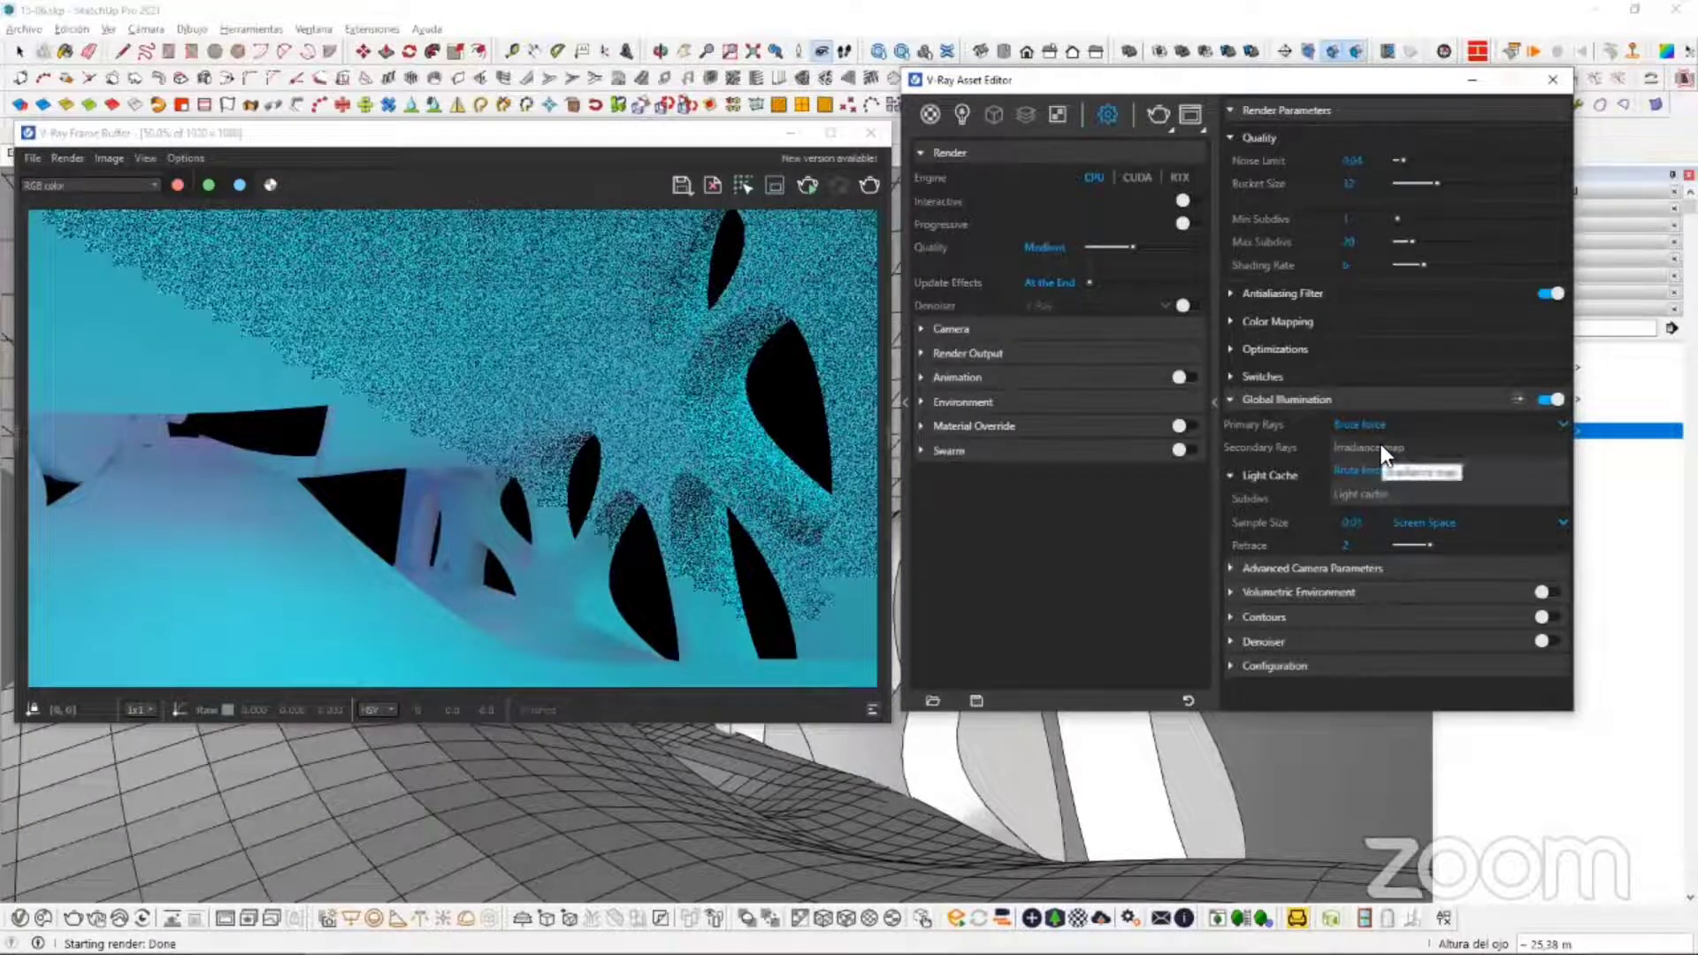
pyautogui.click(1378, 445)
pyautogui.click(1383, 448)
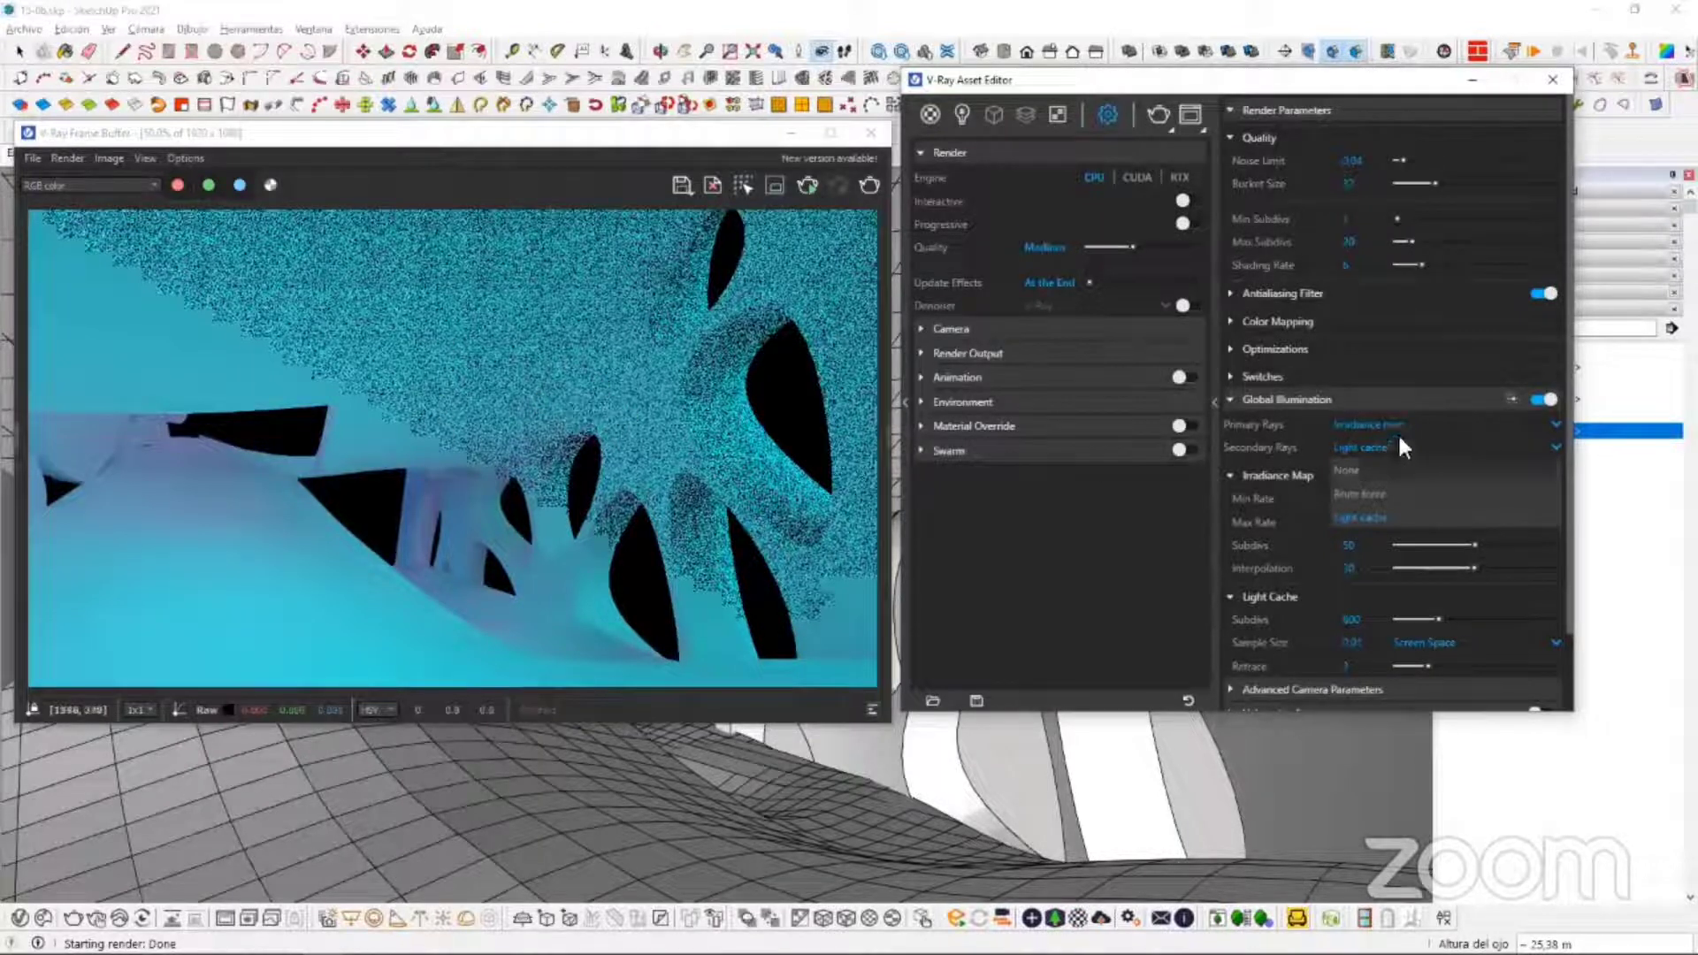
pyautogui.click(1422, 425)
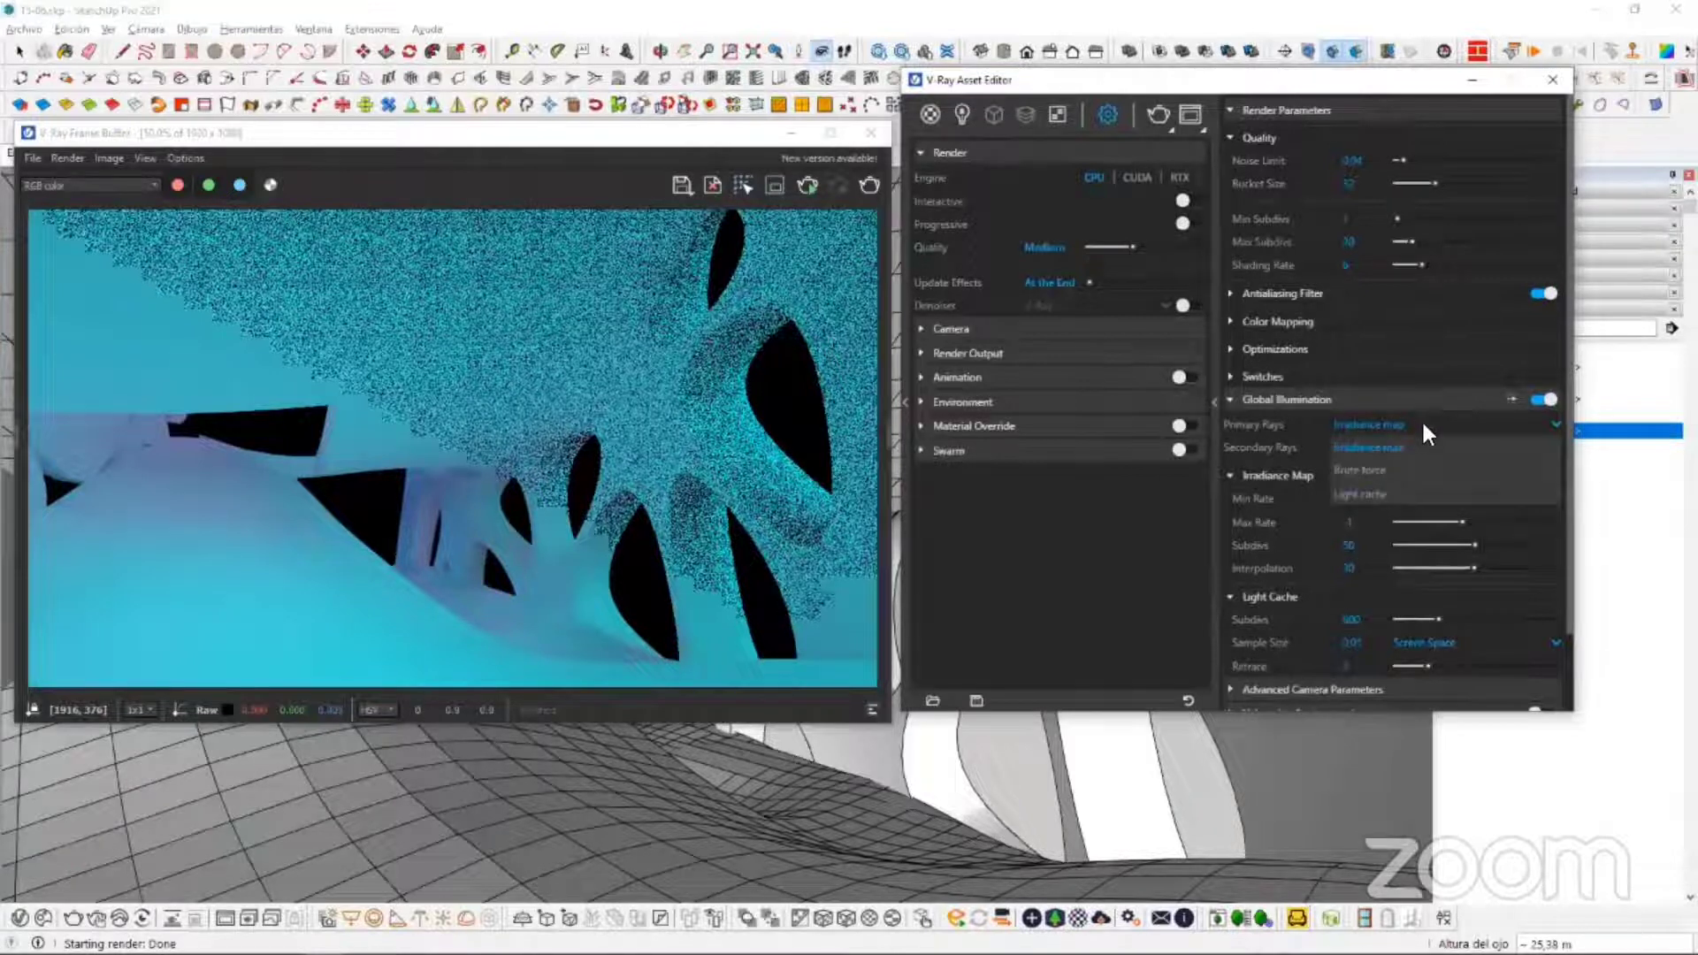
pyautogui.click(1416, 418)
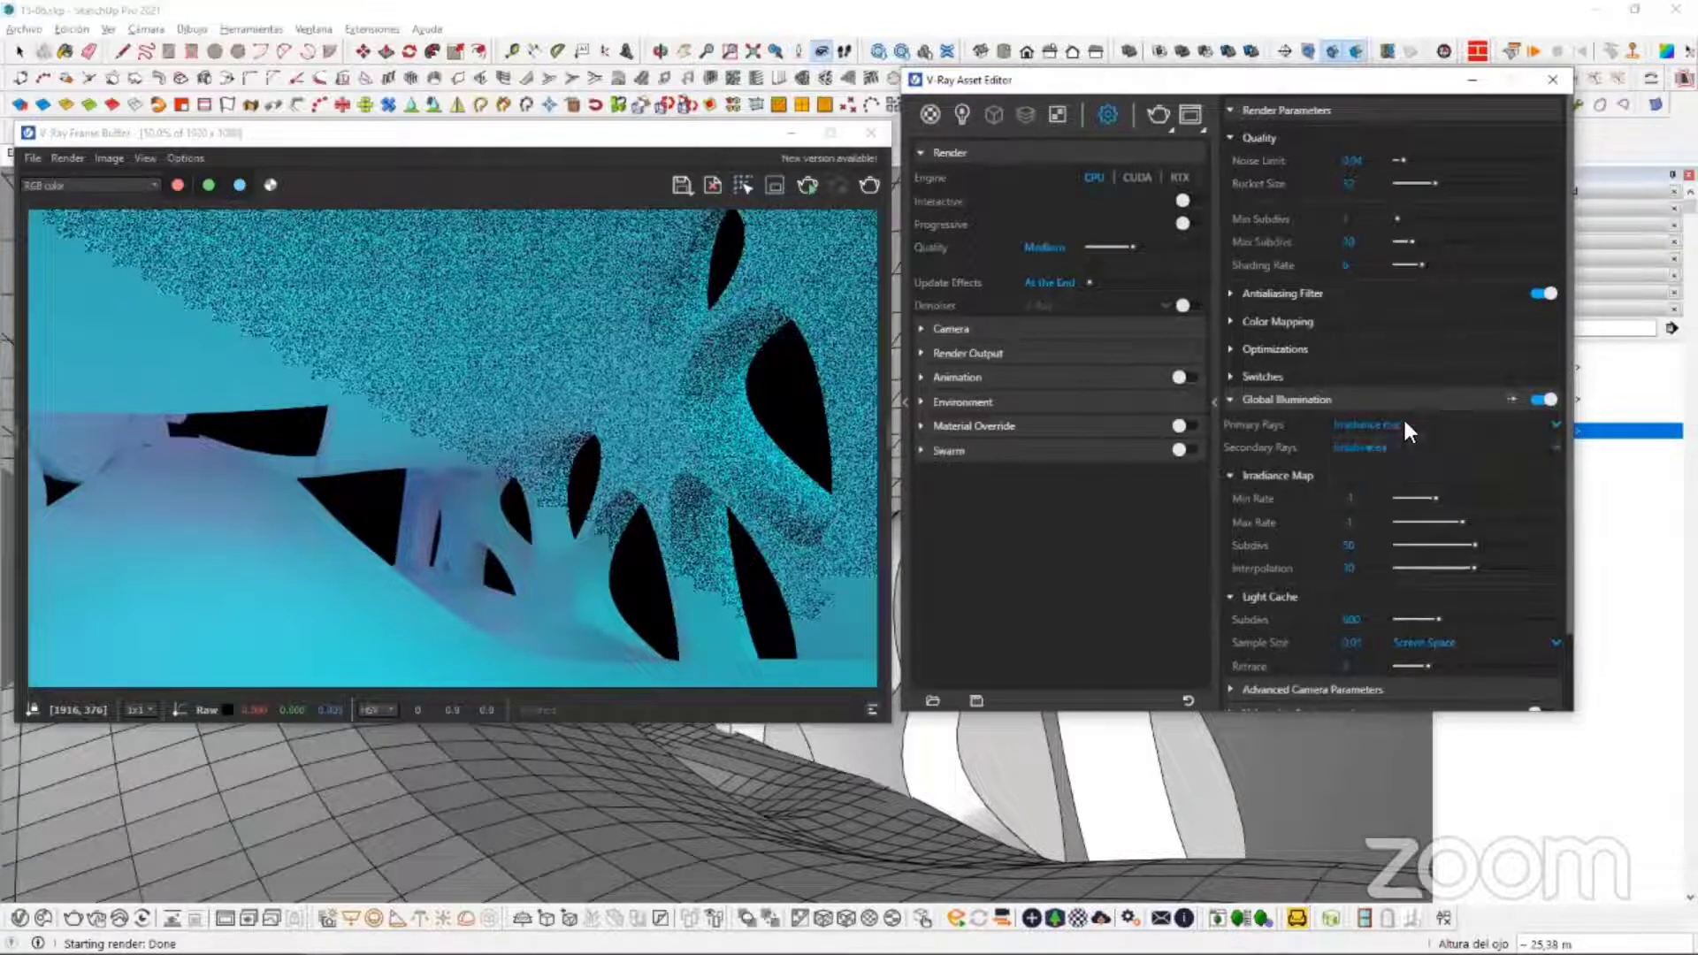
pyautogui.click(1361, 447)
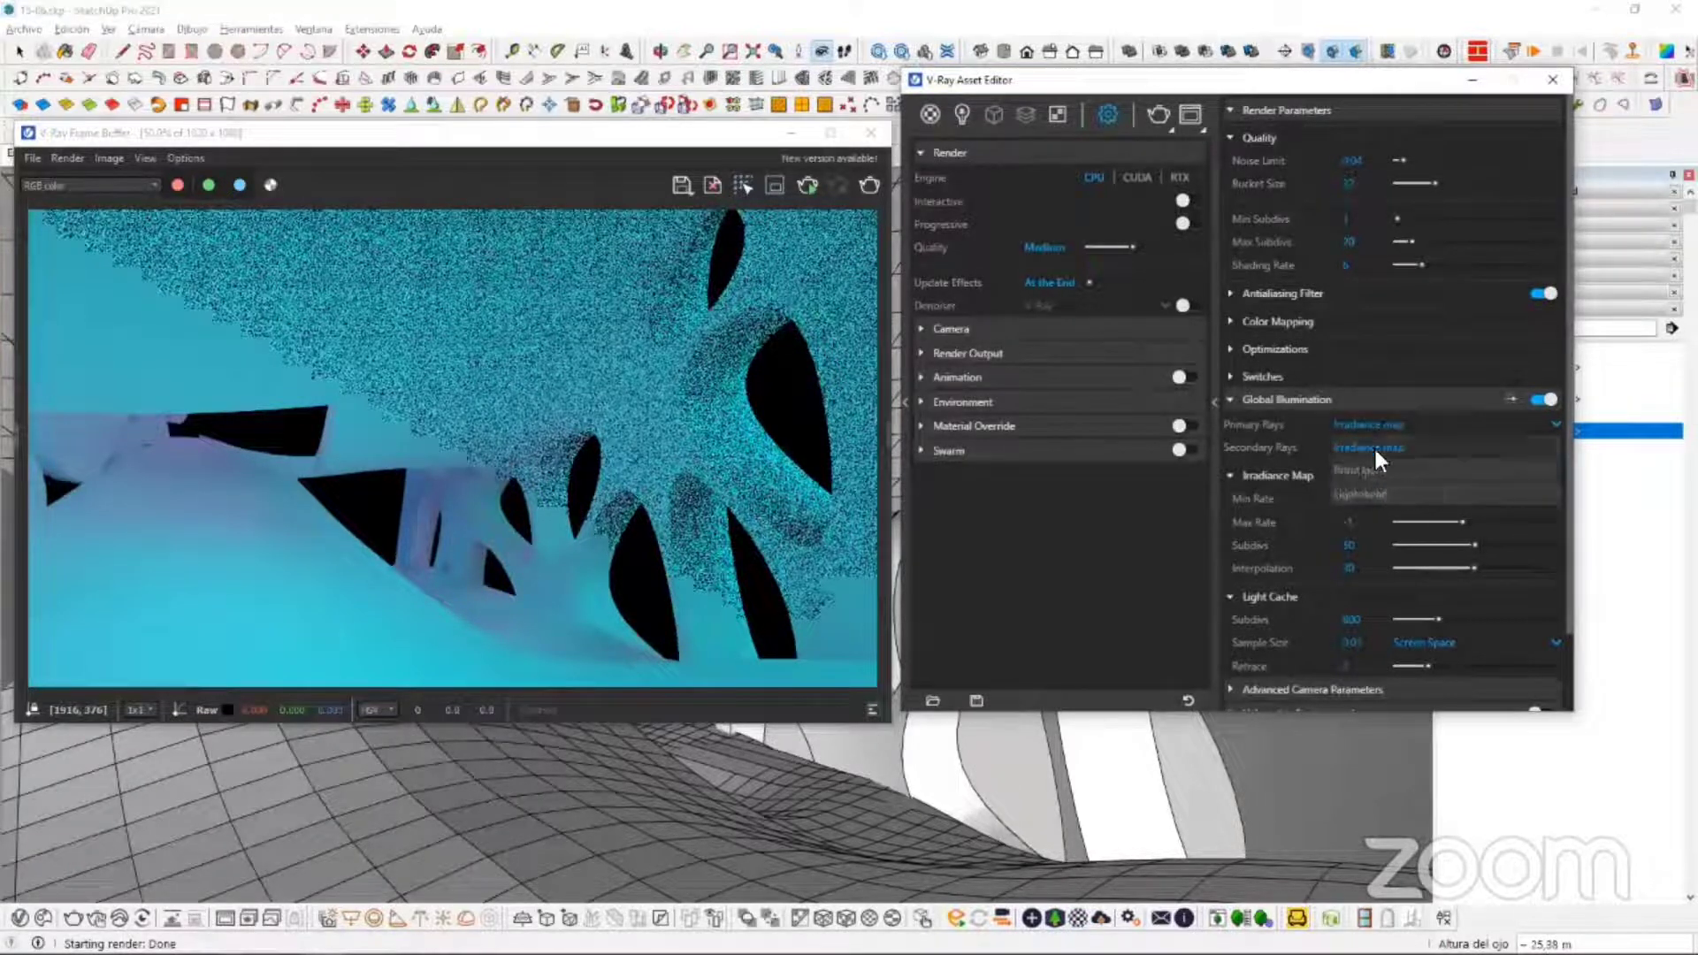
pyautogui.click(1376, 449)
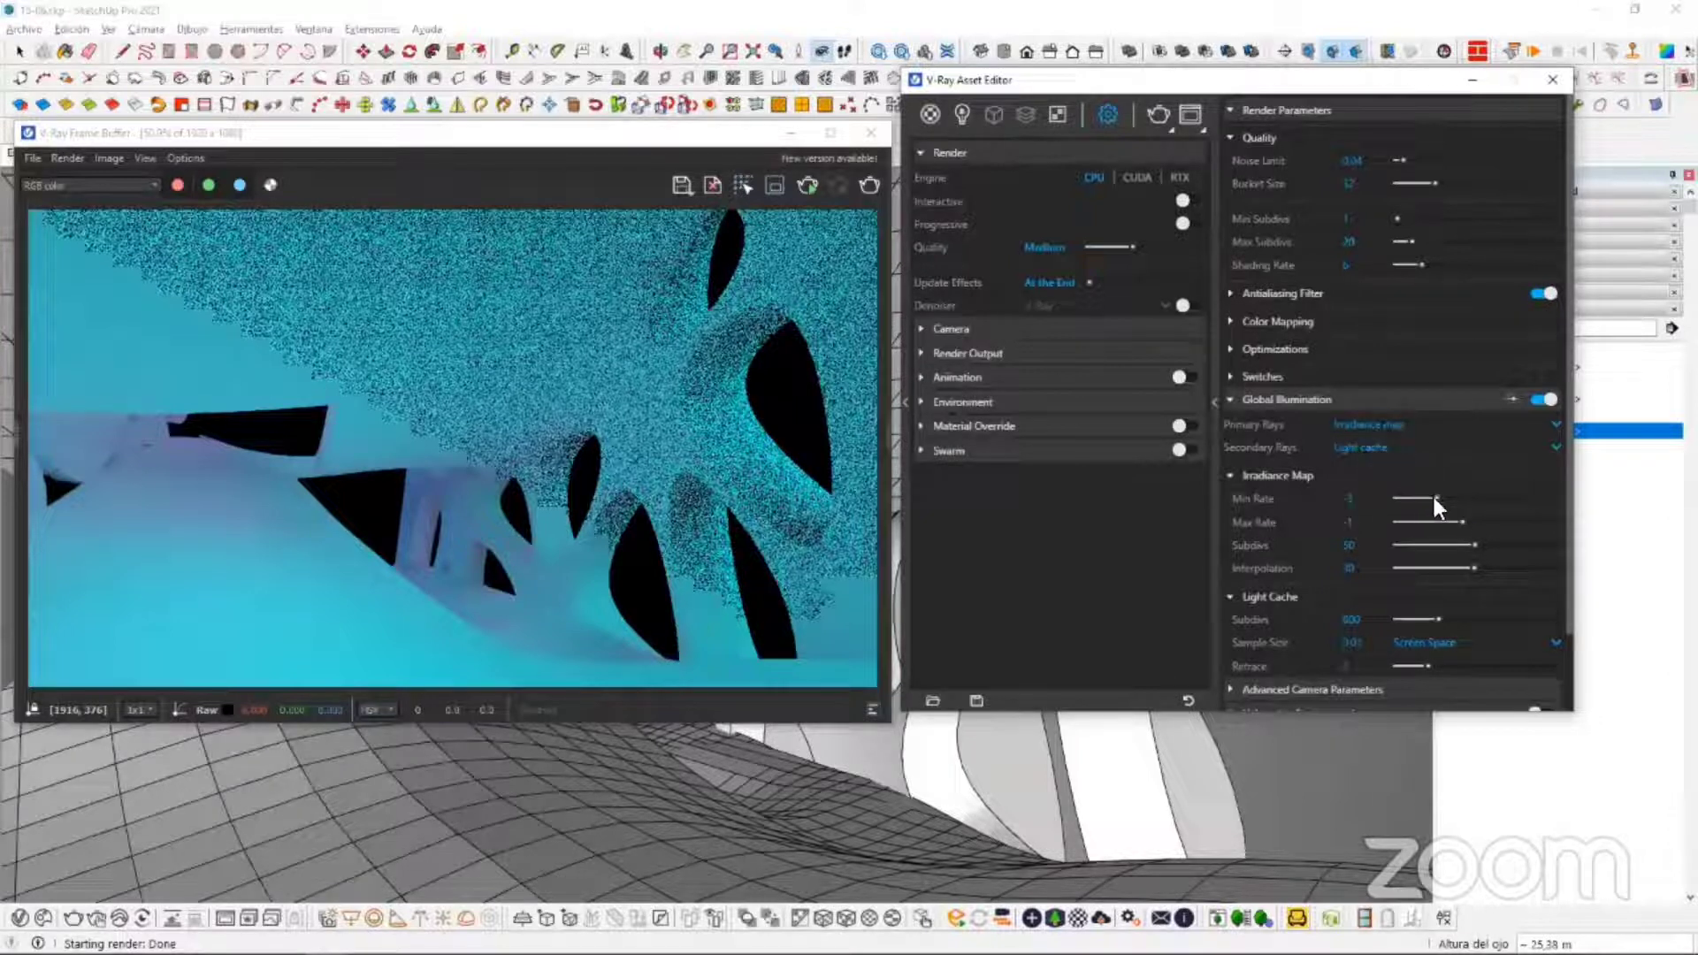
# Step: Set the irradiance map's min rate to -5 and max rate to -3, and enable ambient occlusion in the advanced global illumination settings
pyautogui.moveTo(1429, 498)
pyautogui.mouseDown()
pyautogui.moveTo(1413, 498)
pyautogui.moveTo(1435, 523)
pyautogui.mouseUp()
pyautogui.click(1511, 399)
pyautogui.scroll(-3, 1472, 407)
pyautogui.scroll(-1, 1476, 423)
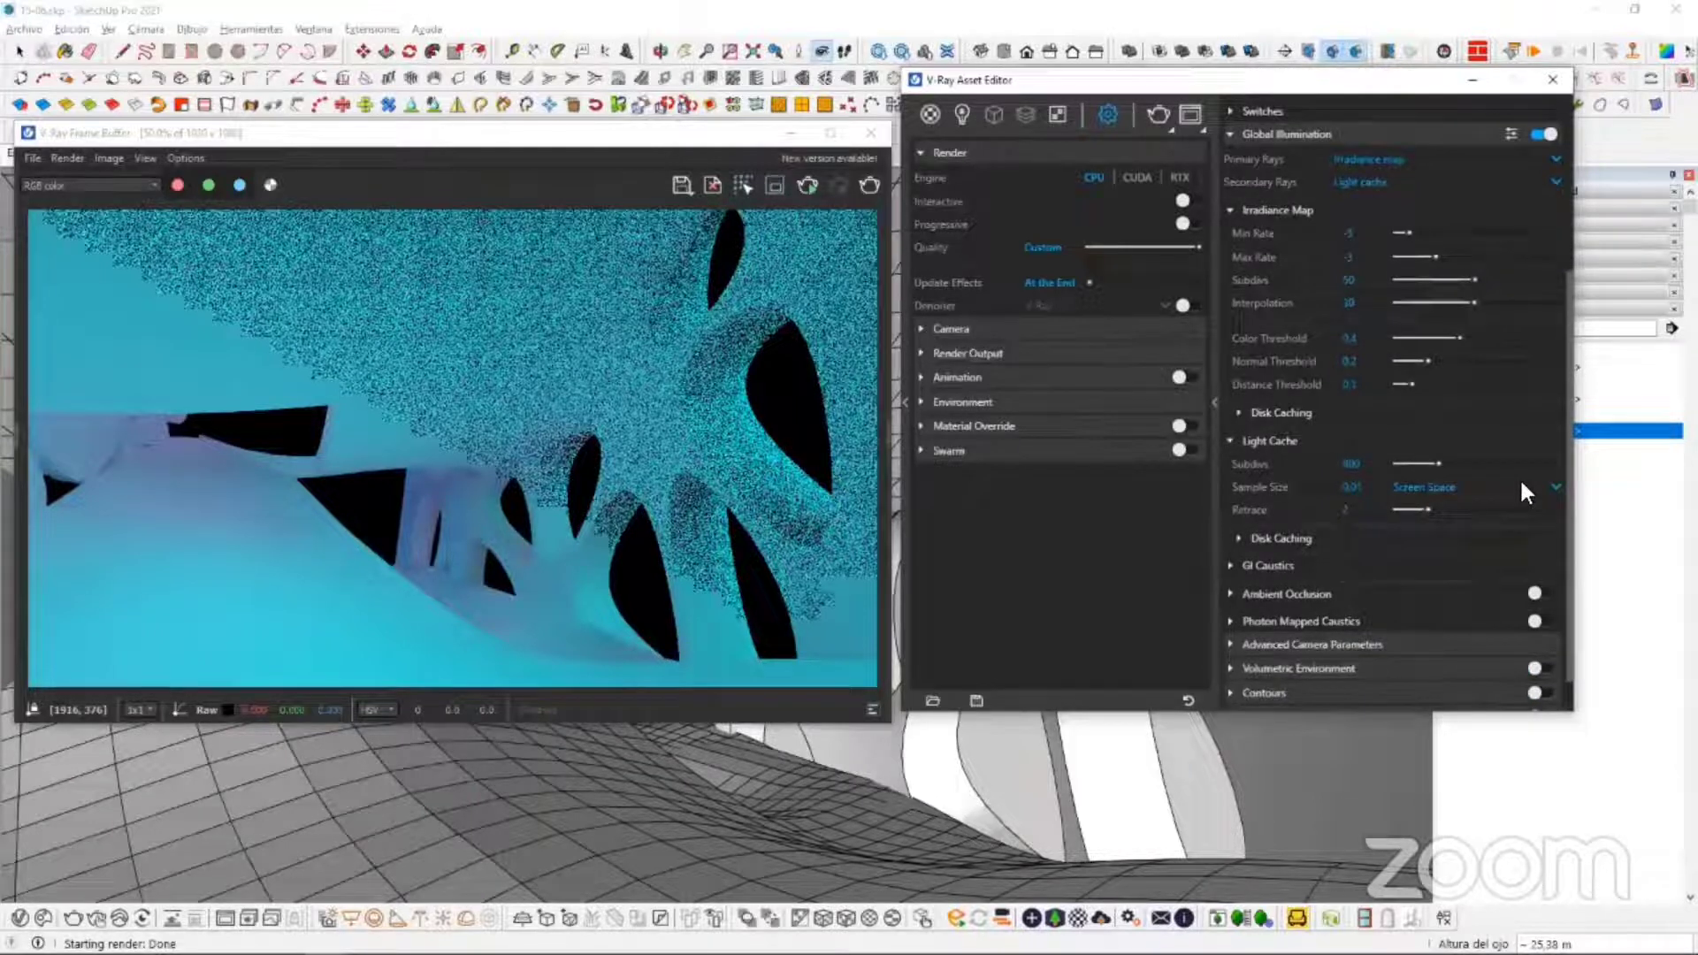
pyautogui.click(1543, 594)
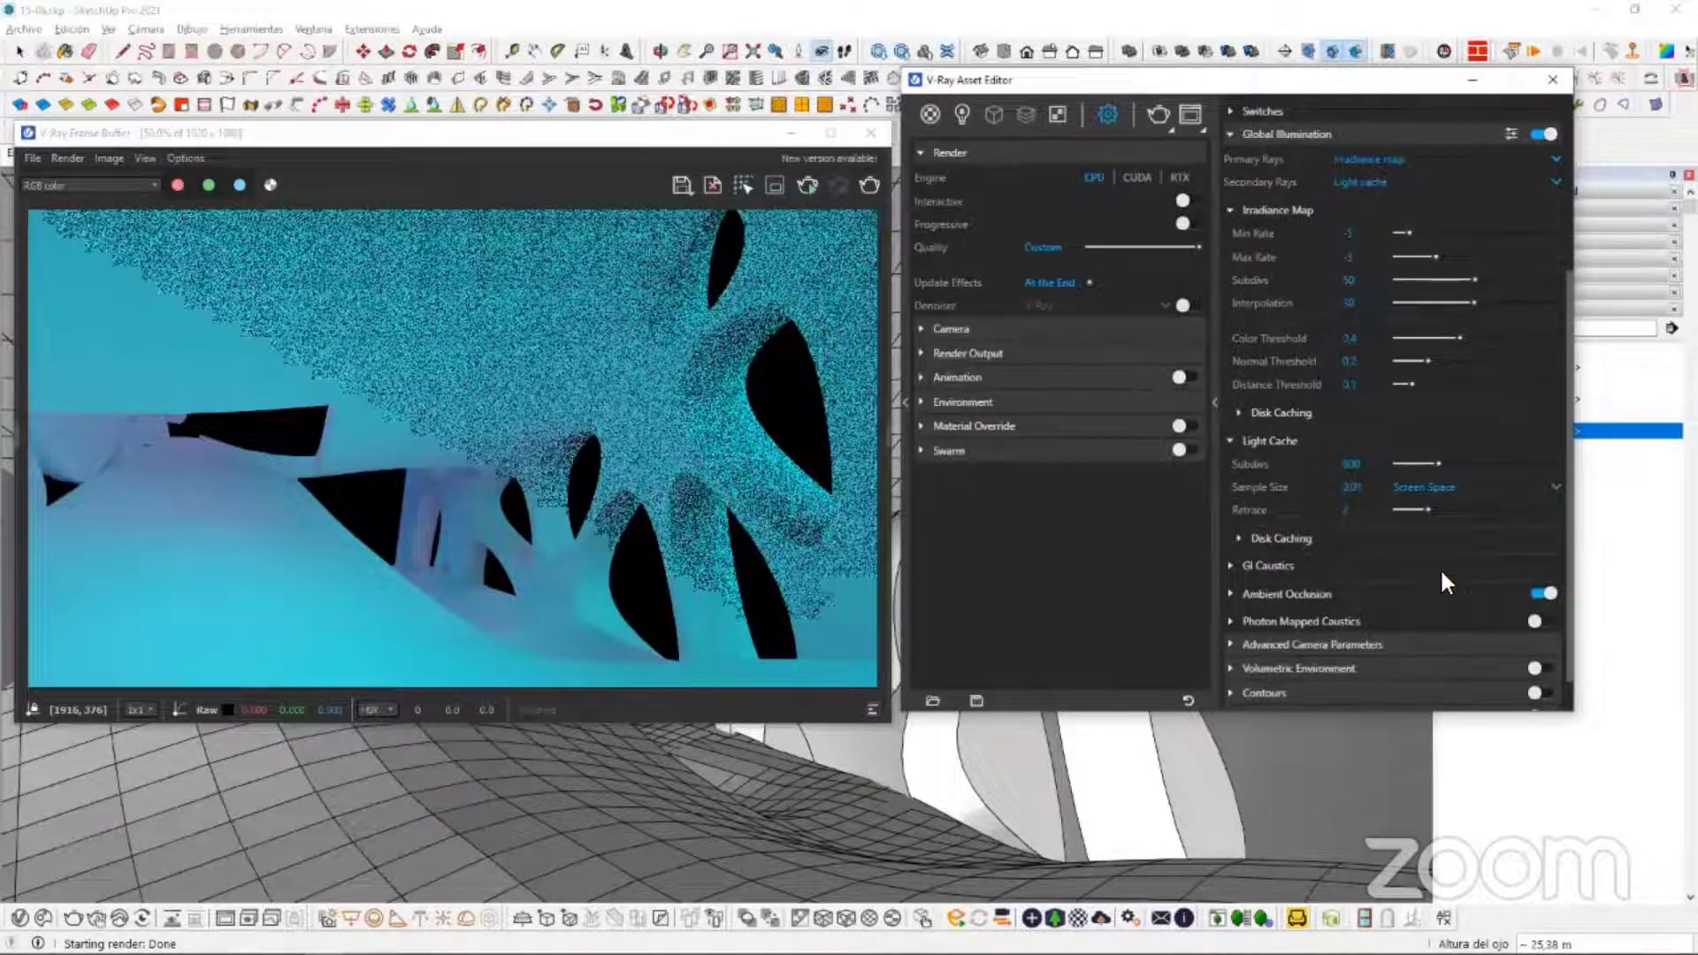
# Step: Enable the denoiser in the render settings with V-Ray Denoiser as its engine
pyautogui.scroll(3, 1355, 257)
pyautogui.click(1286, 225)
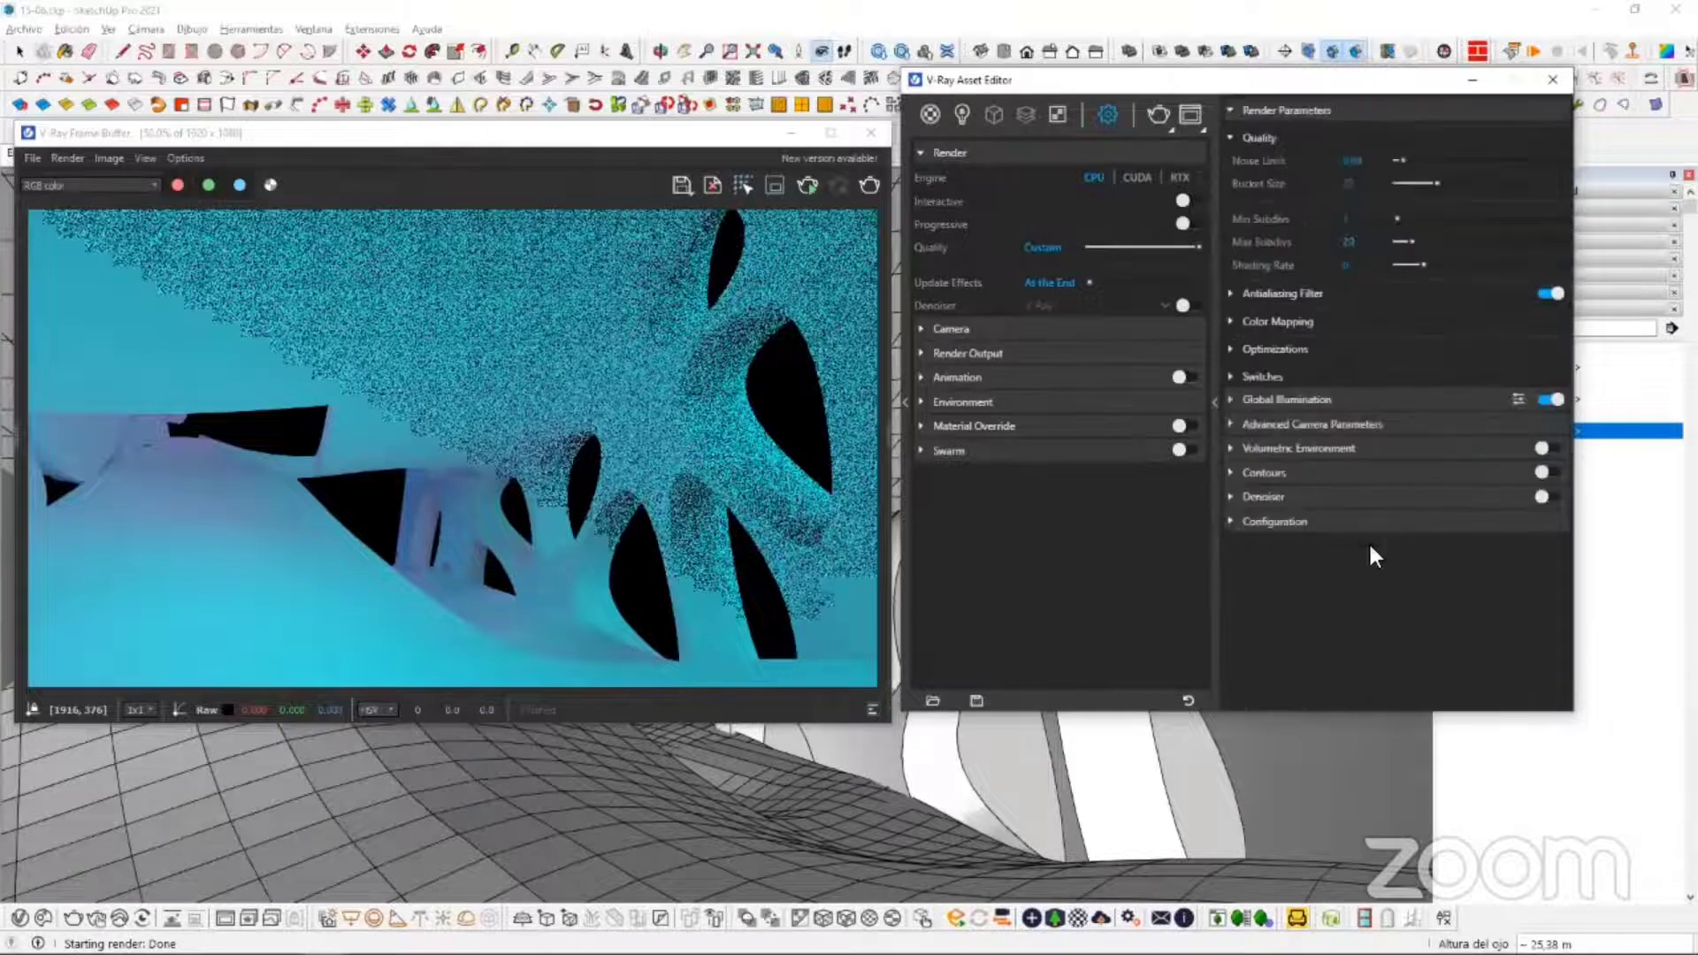
pyautogui.click(1309, 499)
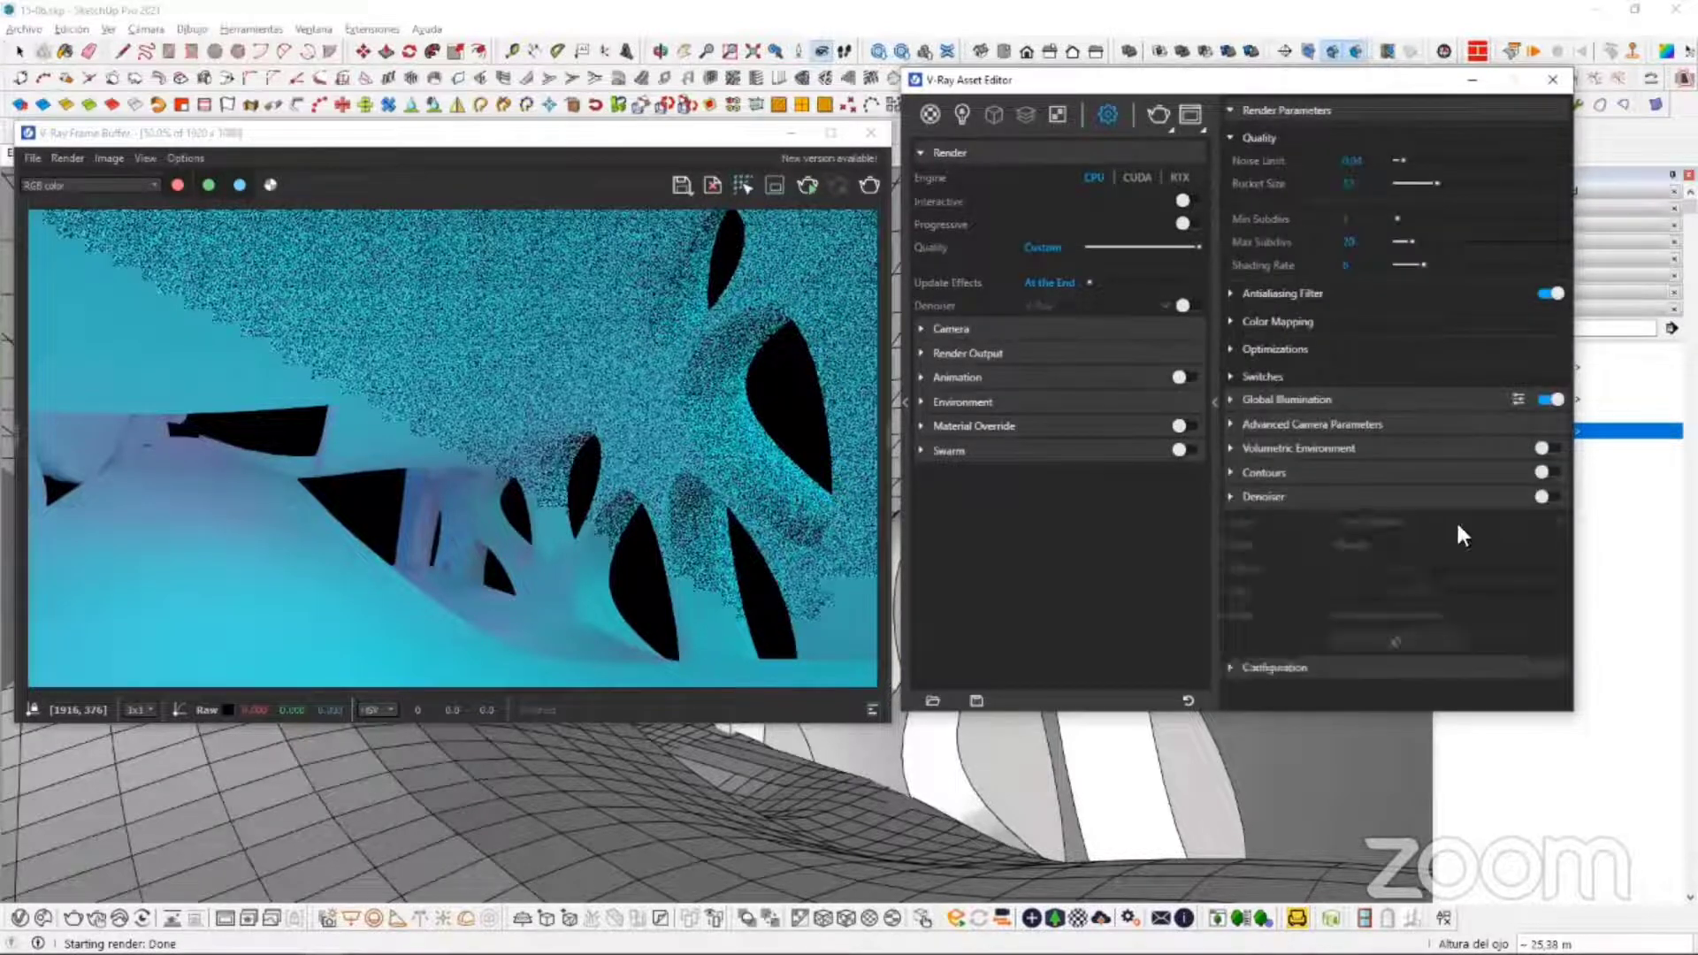
pyautogui.click(1543, 497)
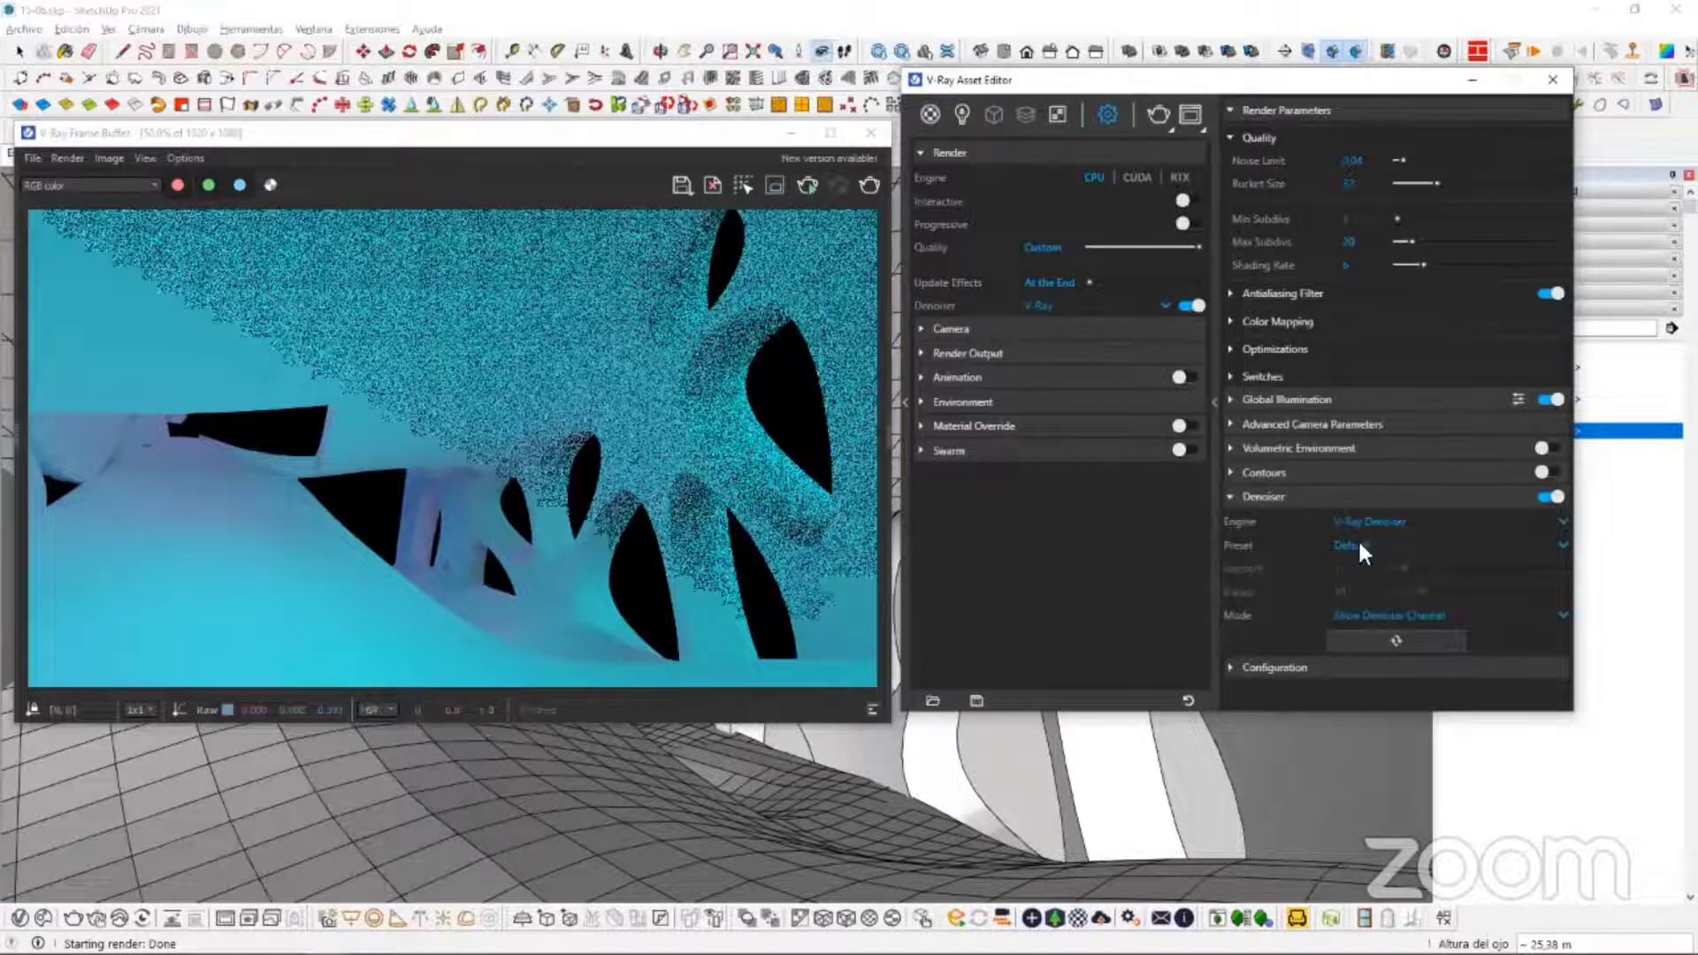
pyautogui.click(1362, 548)
pyautogui.click(1360, 566)
pyautogui.click(1355, 497)
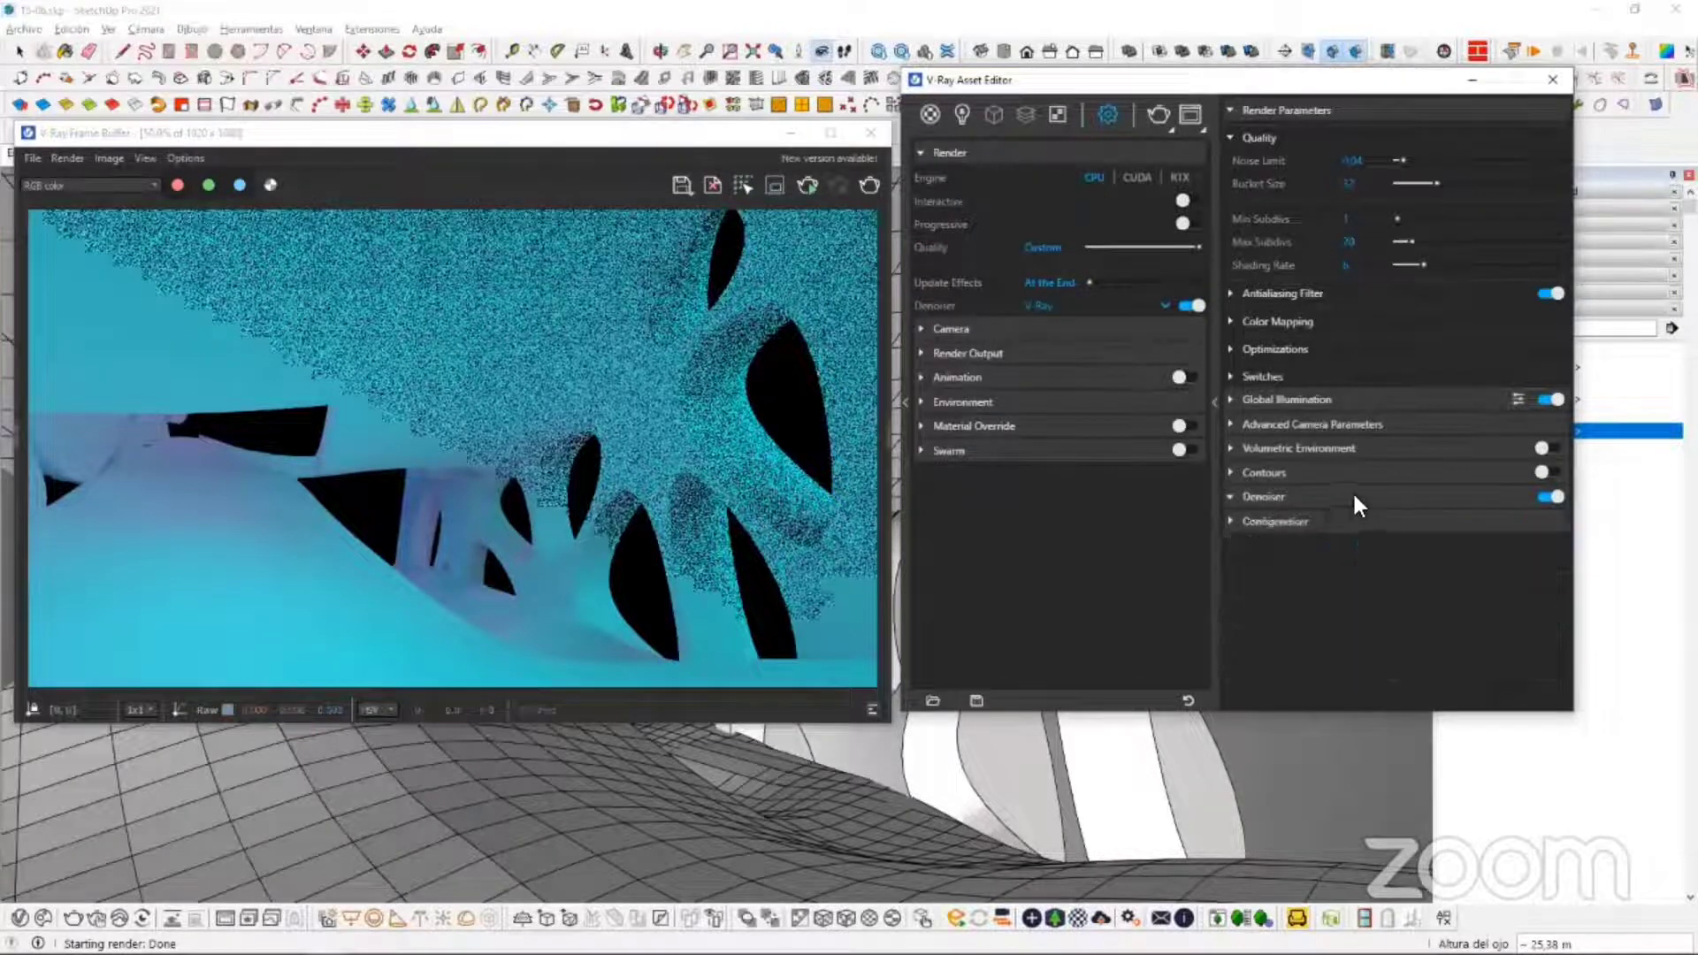
# Step: Render the interior view and save the finished image on the desktop as a PNG named "imagen 1"
pyautogui.click(1144, 119)
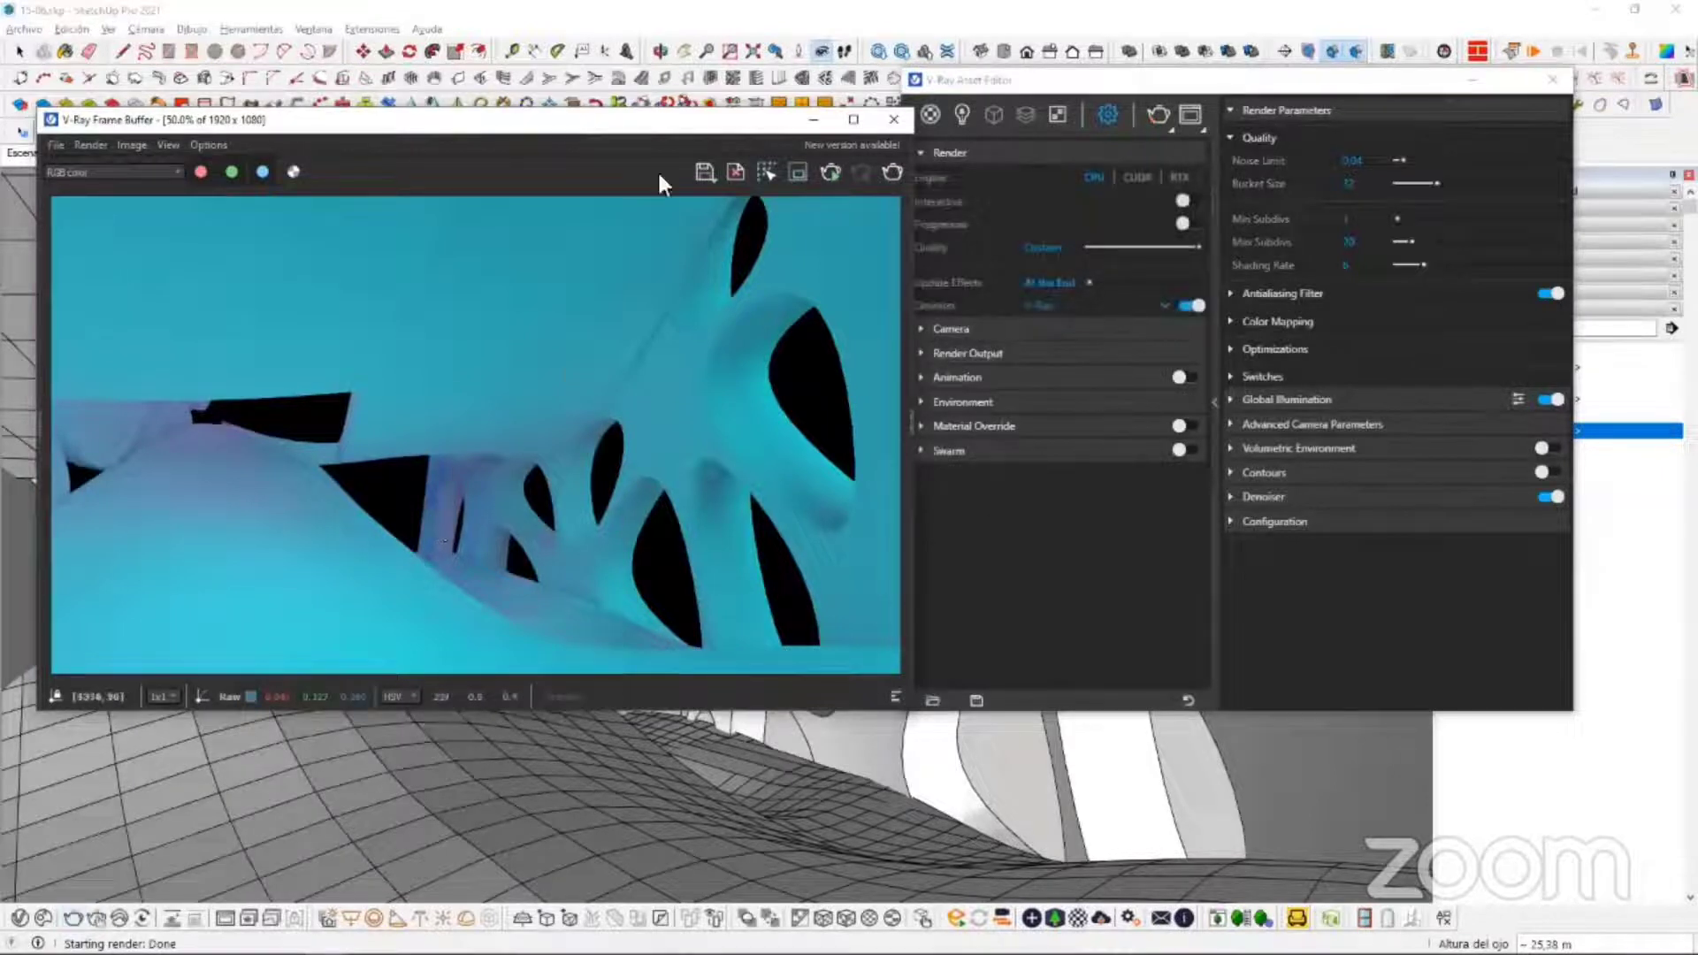
pyautogui.moveTo(602, 120); pyautogui.dragTo(644, 83)
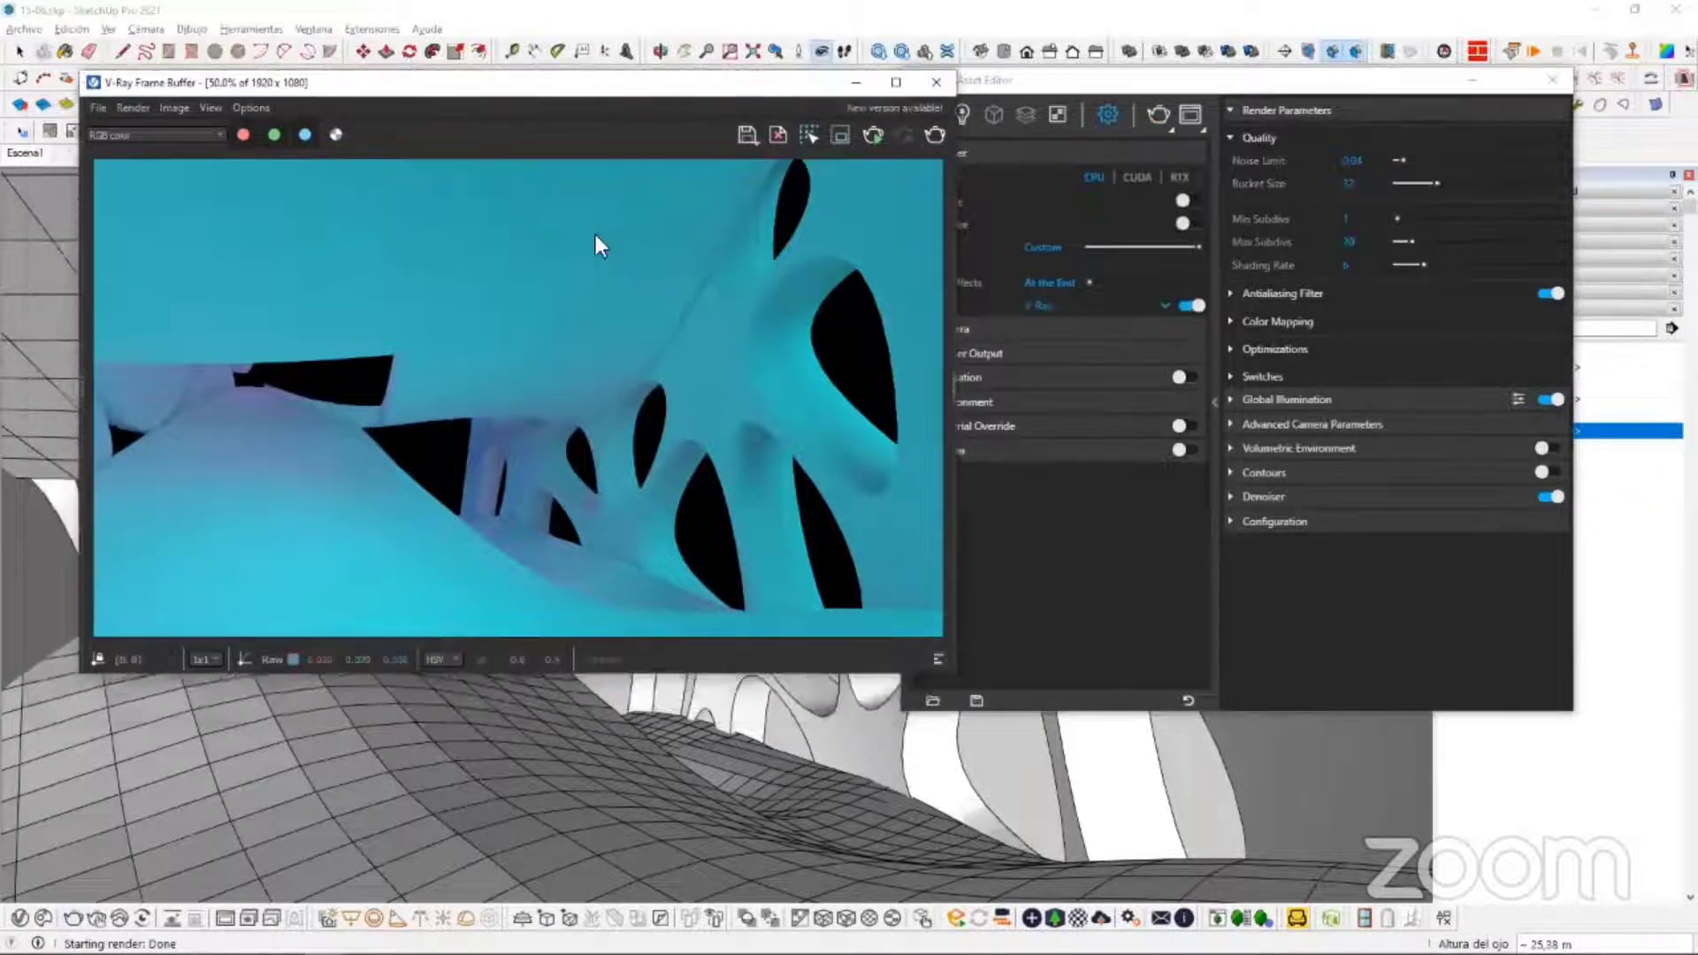
pyautogui.click(746, 134)
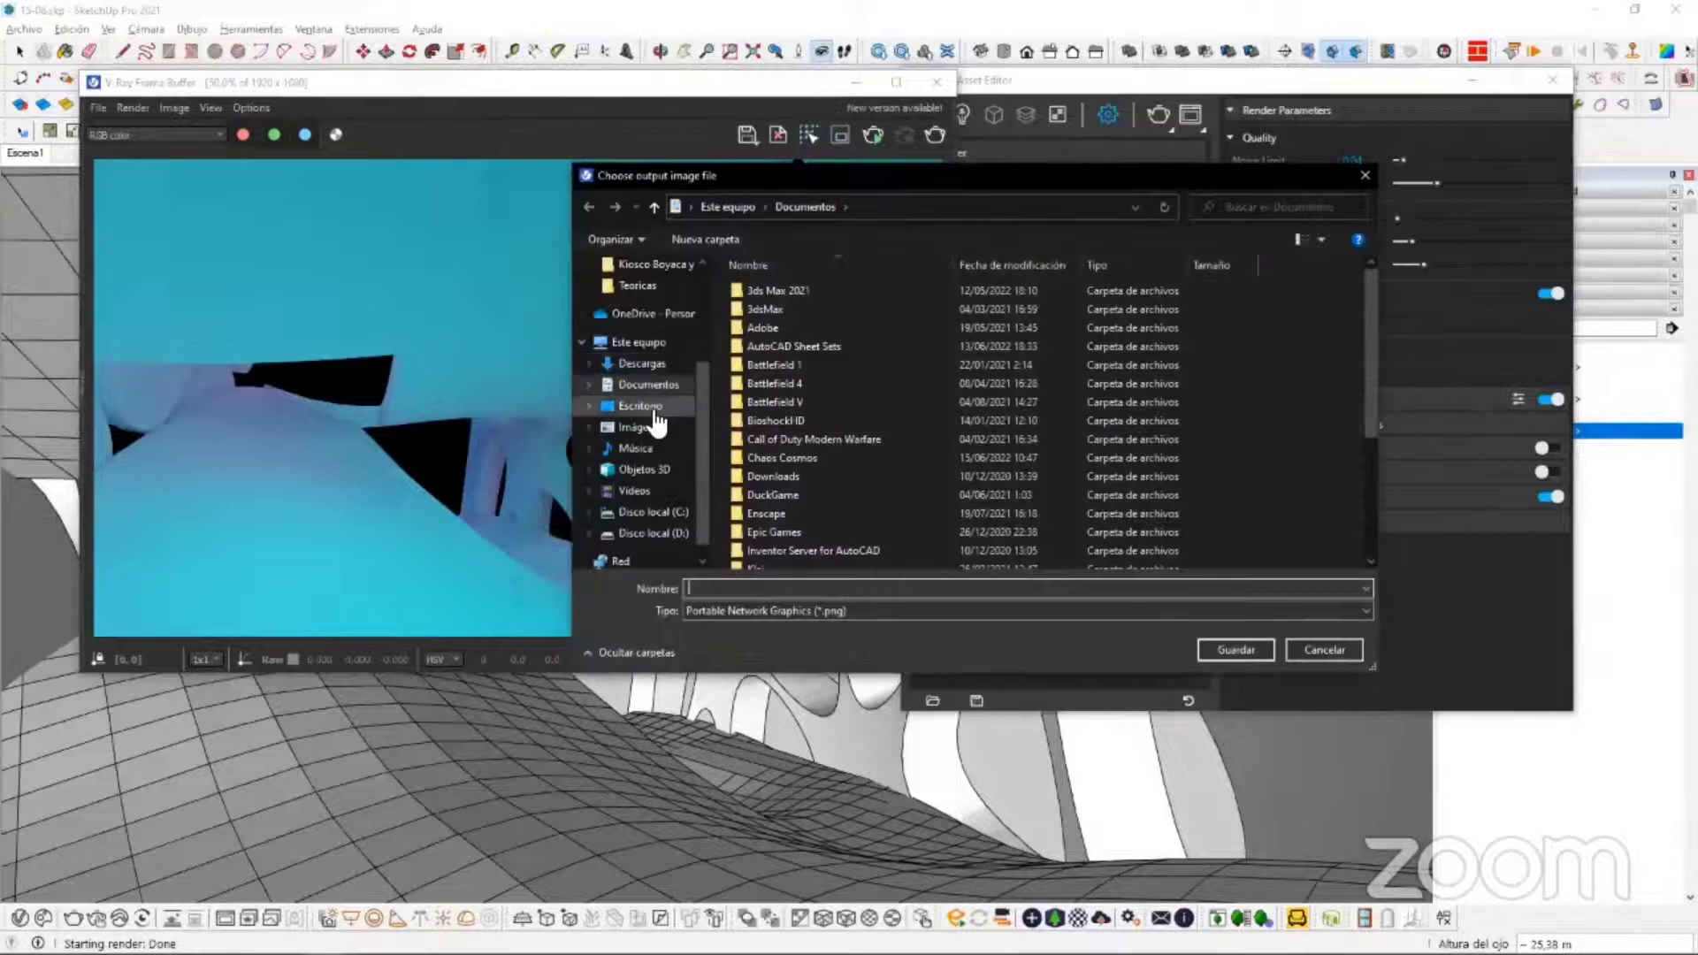
pyautogui.click(640, 406)
pyautogui.click(837, 590)
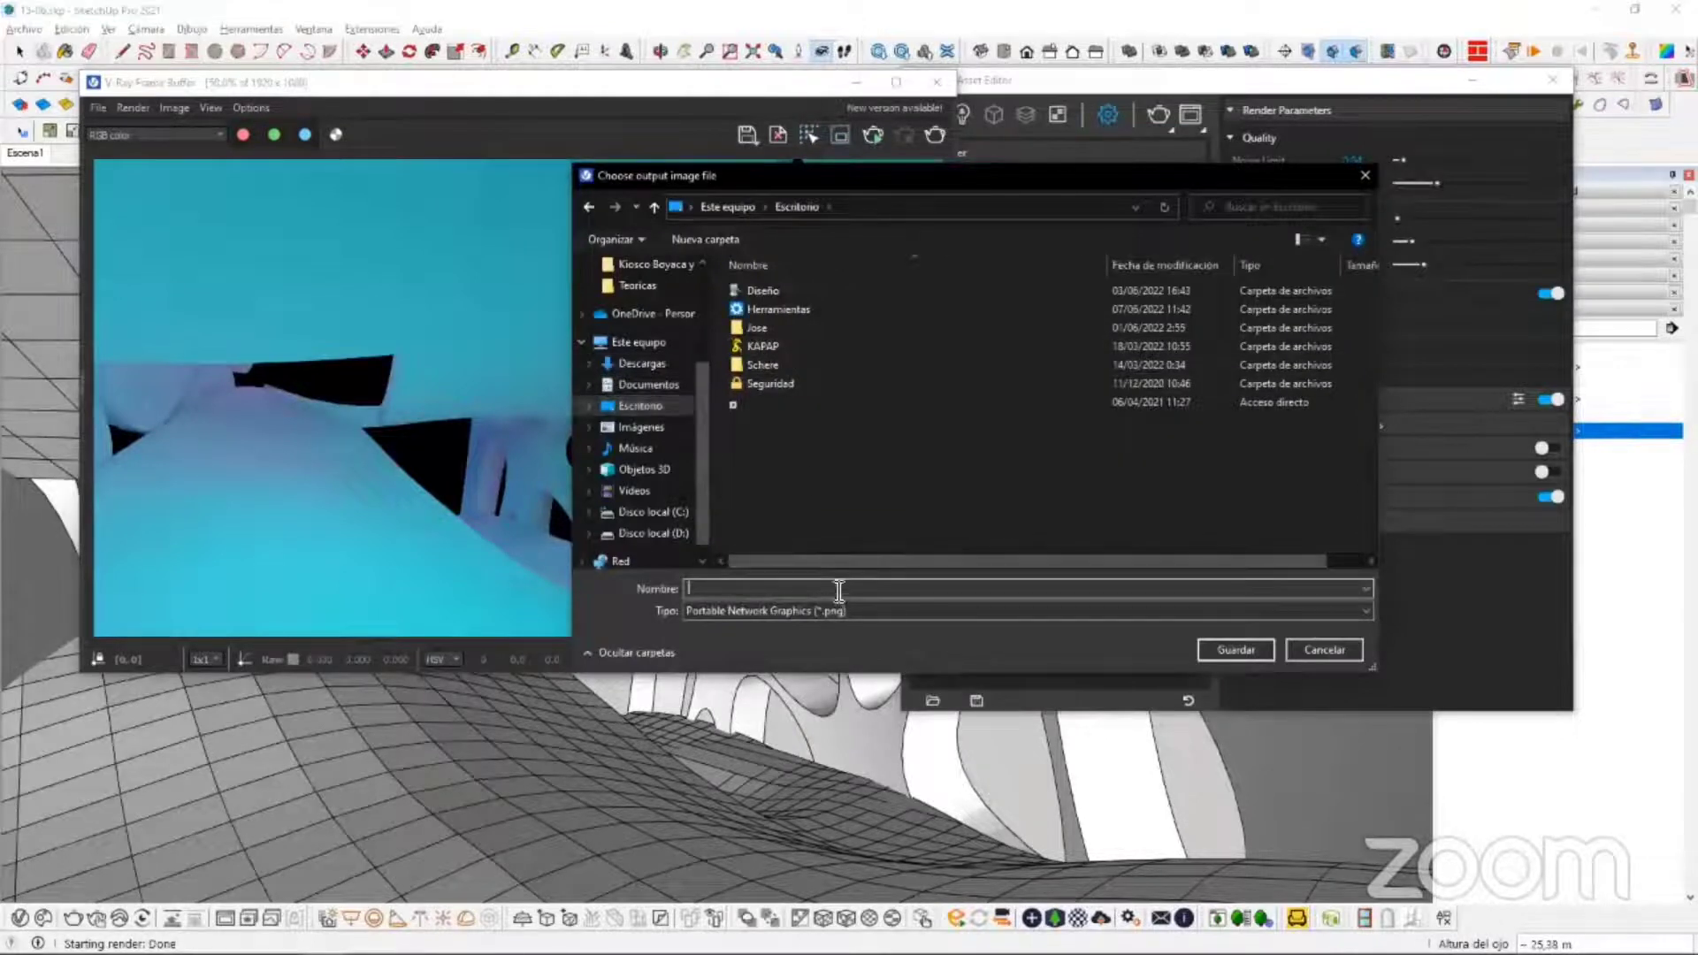
pyautogui.write('imagen 1')
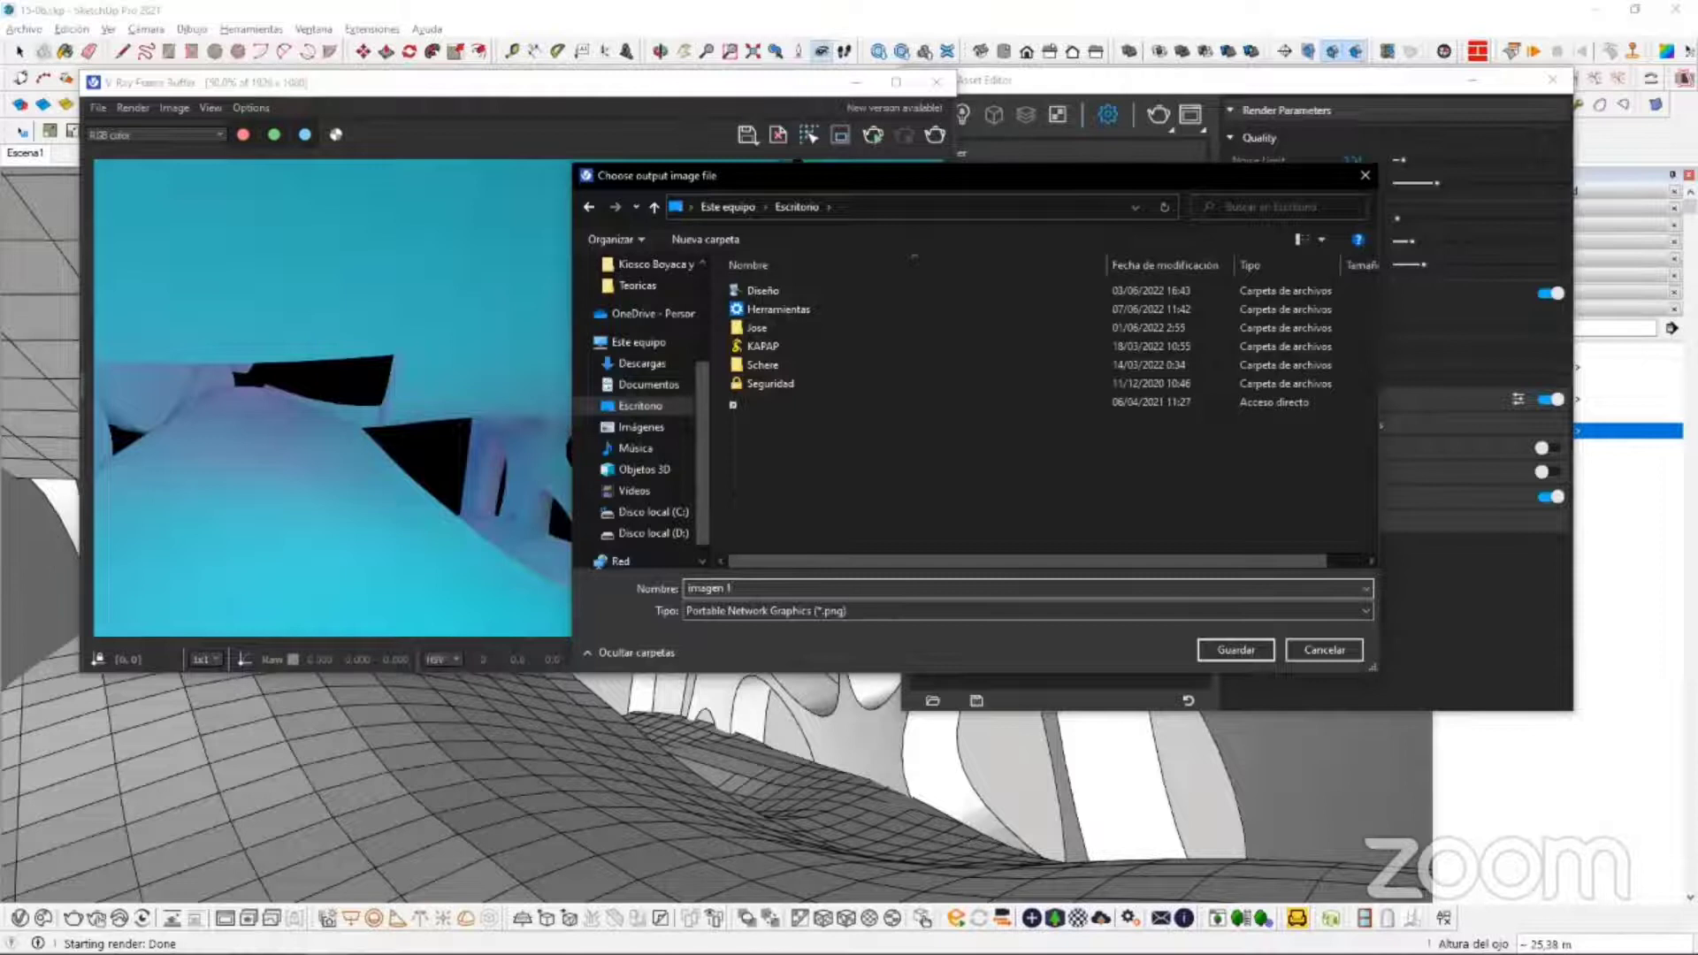
pyautogui.press('Return')
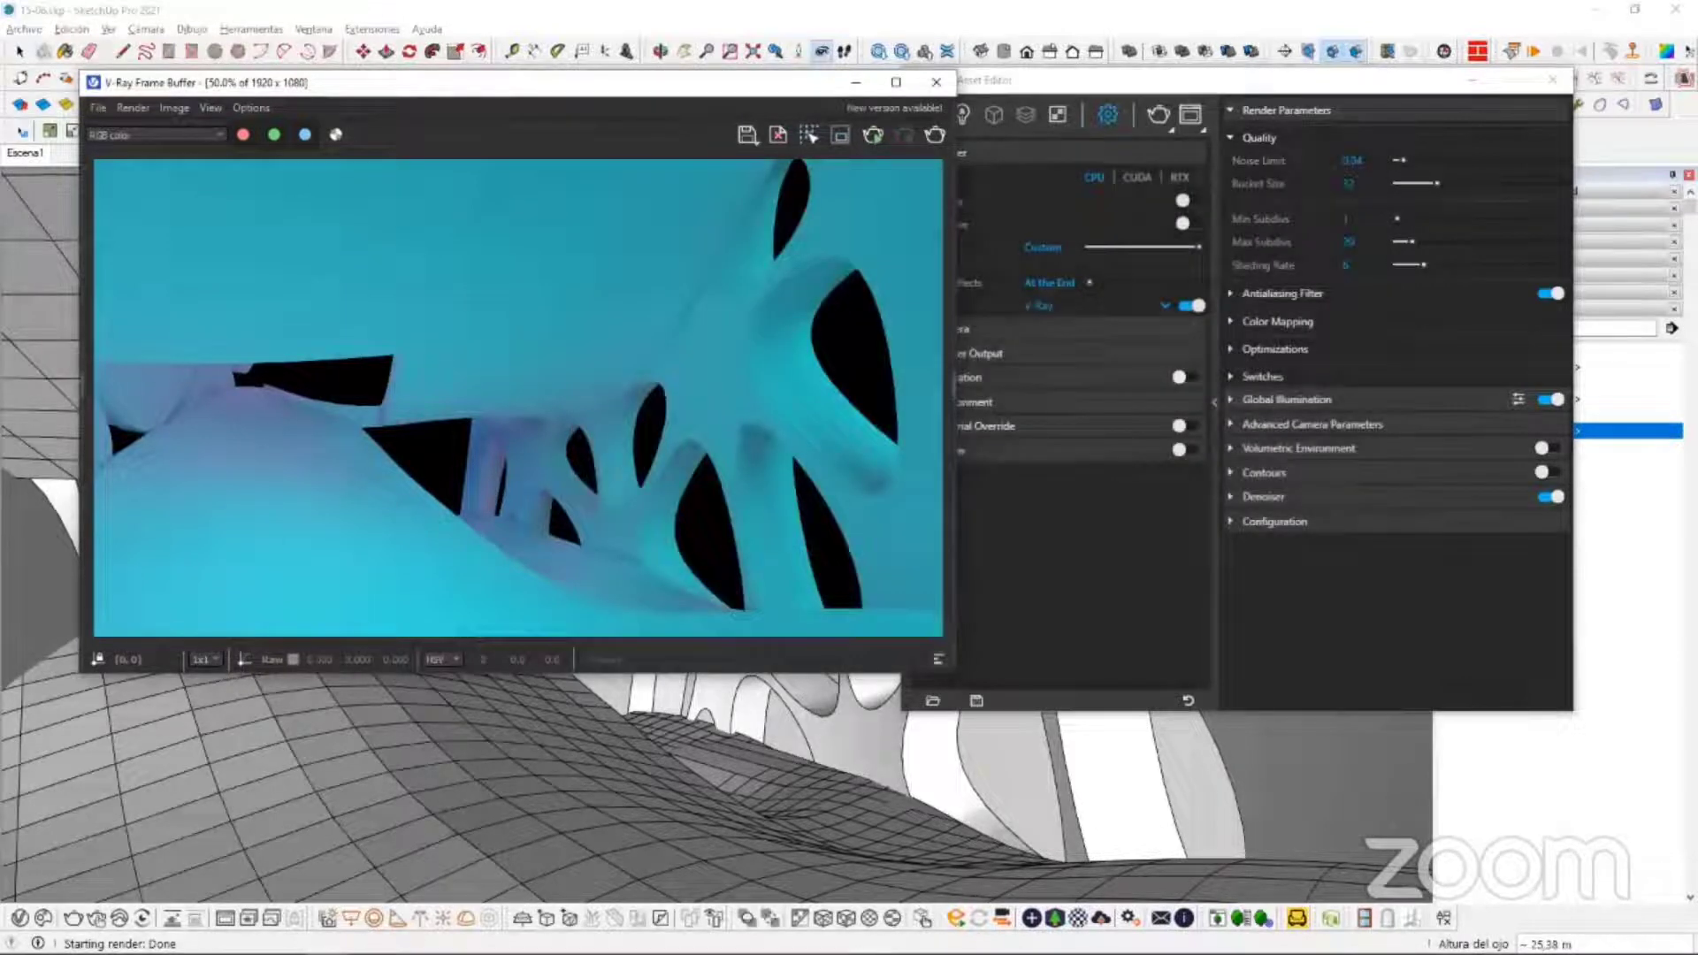
pyautogui.click(937, 81)
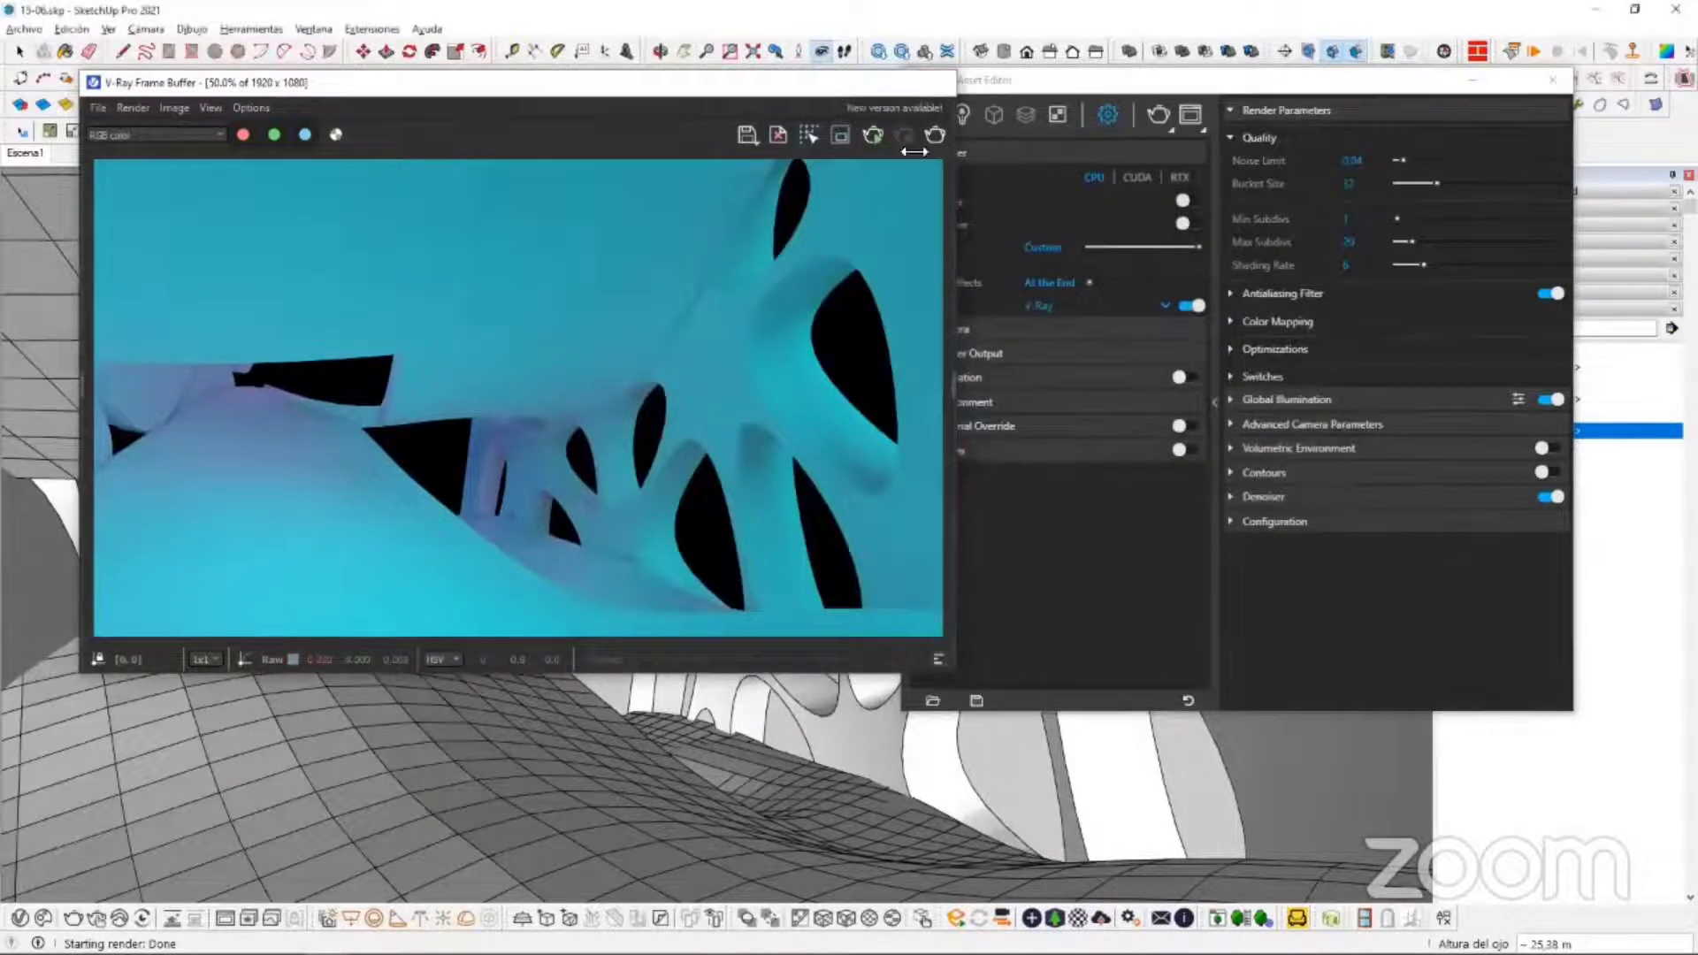
# Step: Look at the Render Output settings, including the Save Image option
pyautogui.click(968, 353)
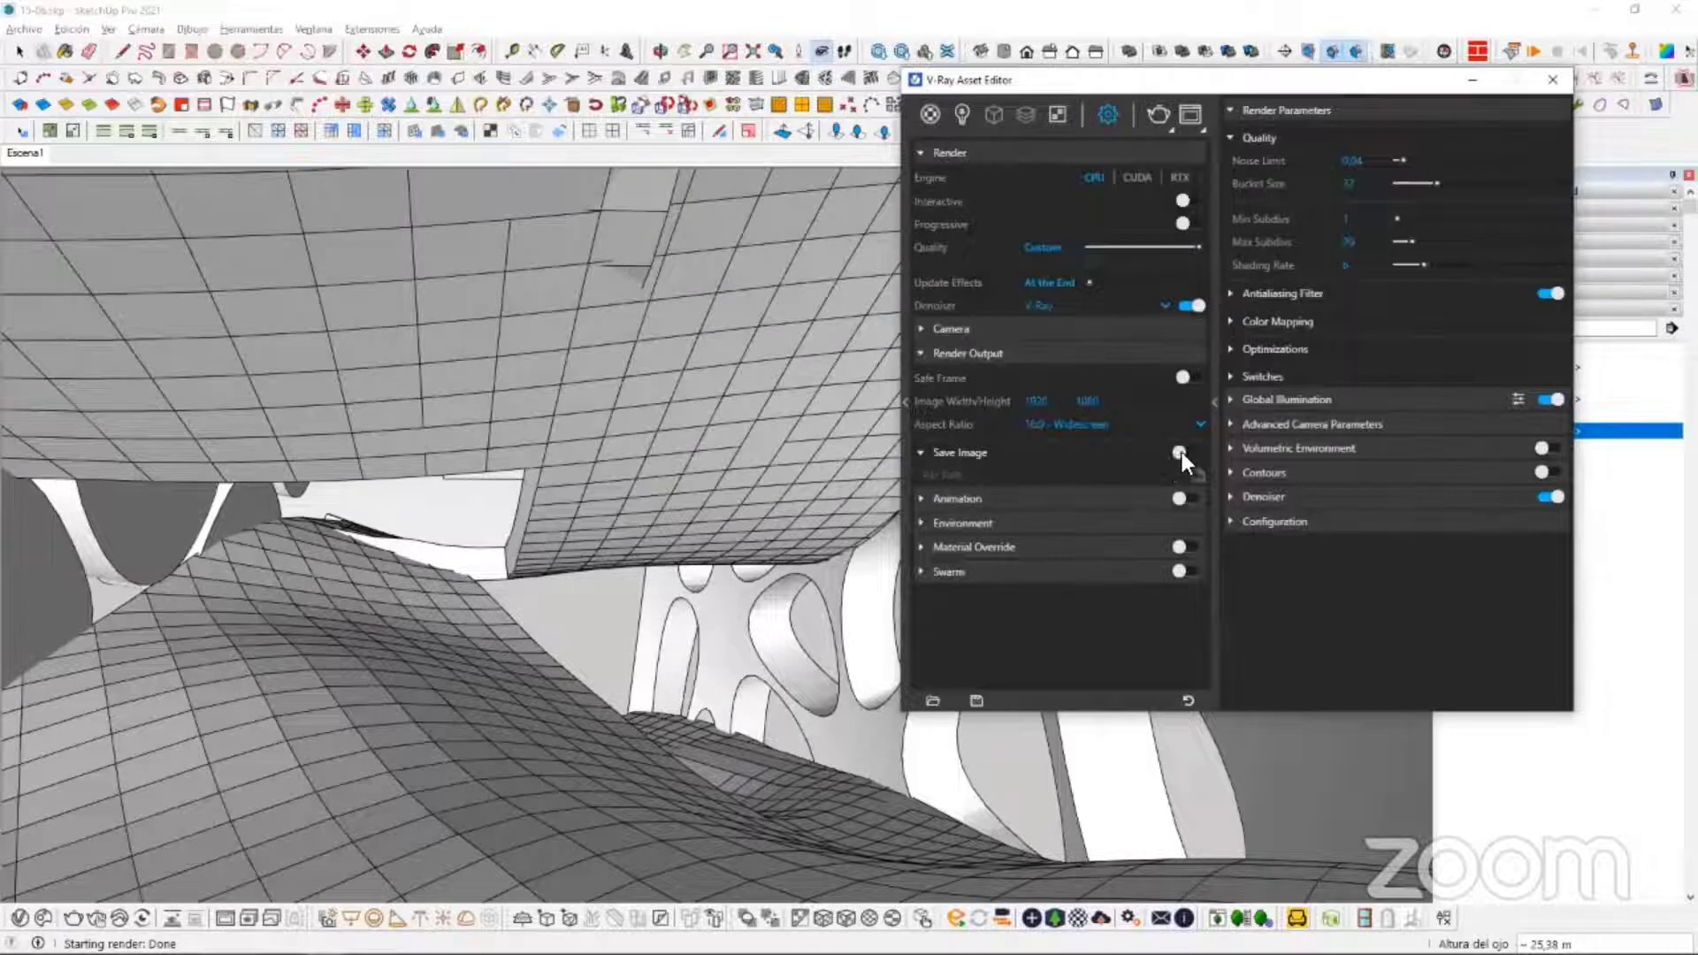
pyautogui.click(1180, 450)
pyautogui.click(968, 353)
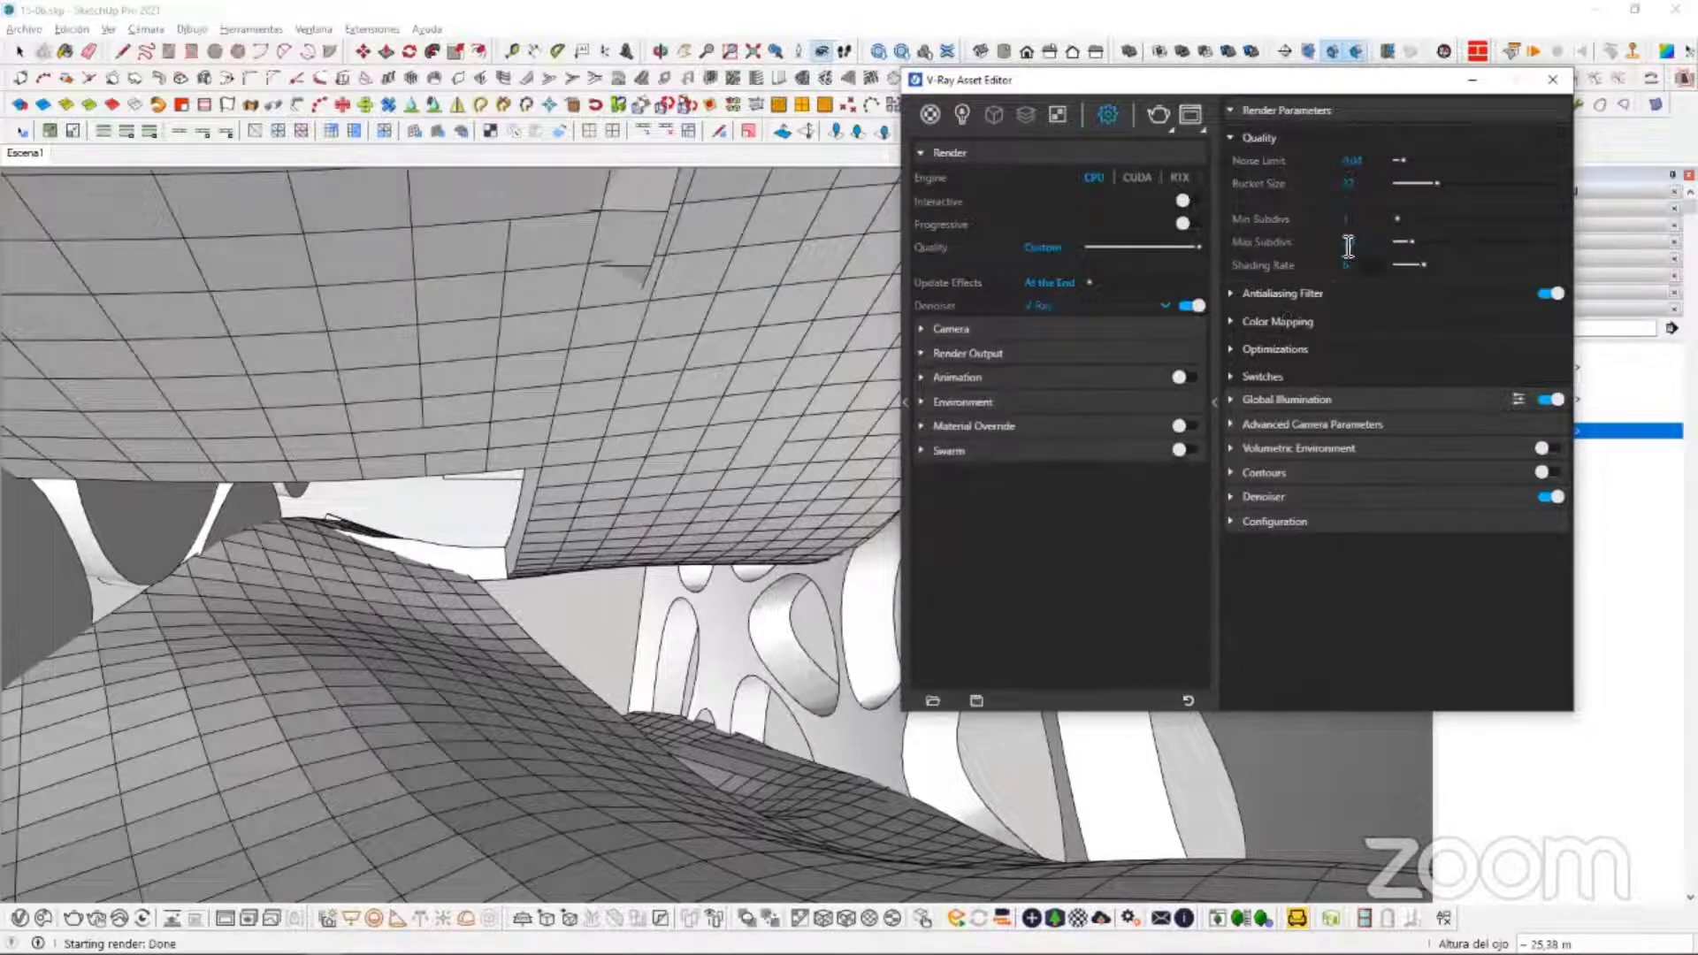
# Step: Reopen the last render in the frame buffer and inspect the whole image and its correction layers
pyautogui.click(1189, 114)
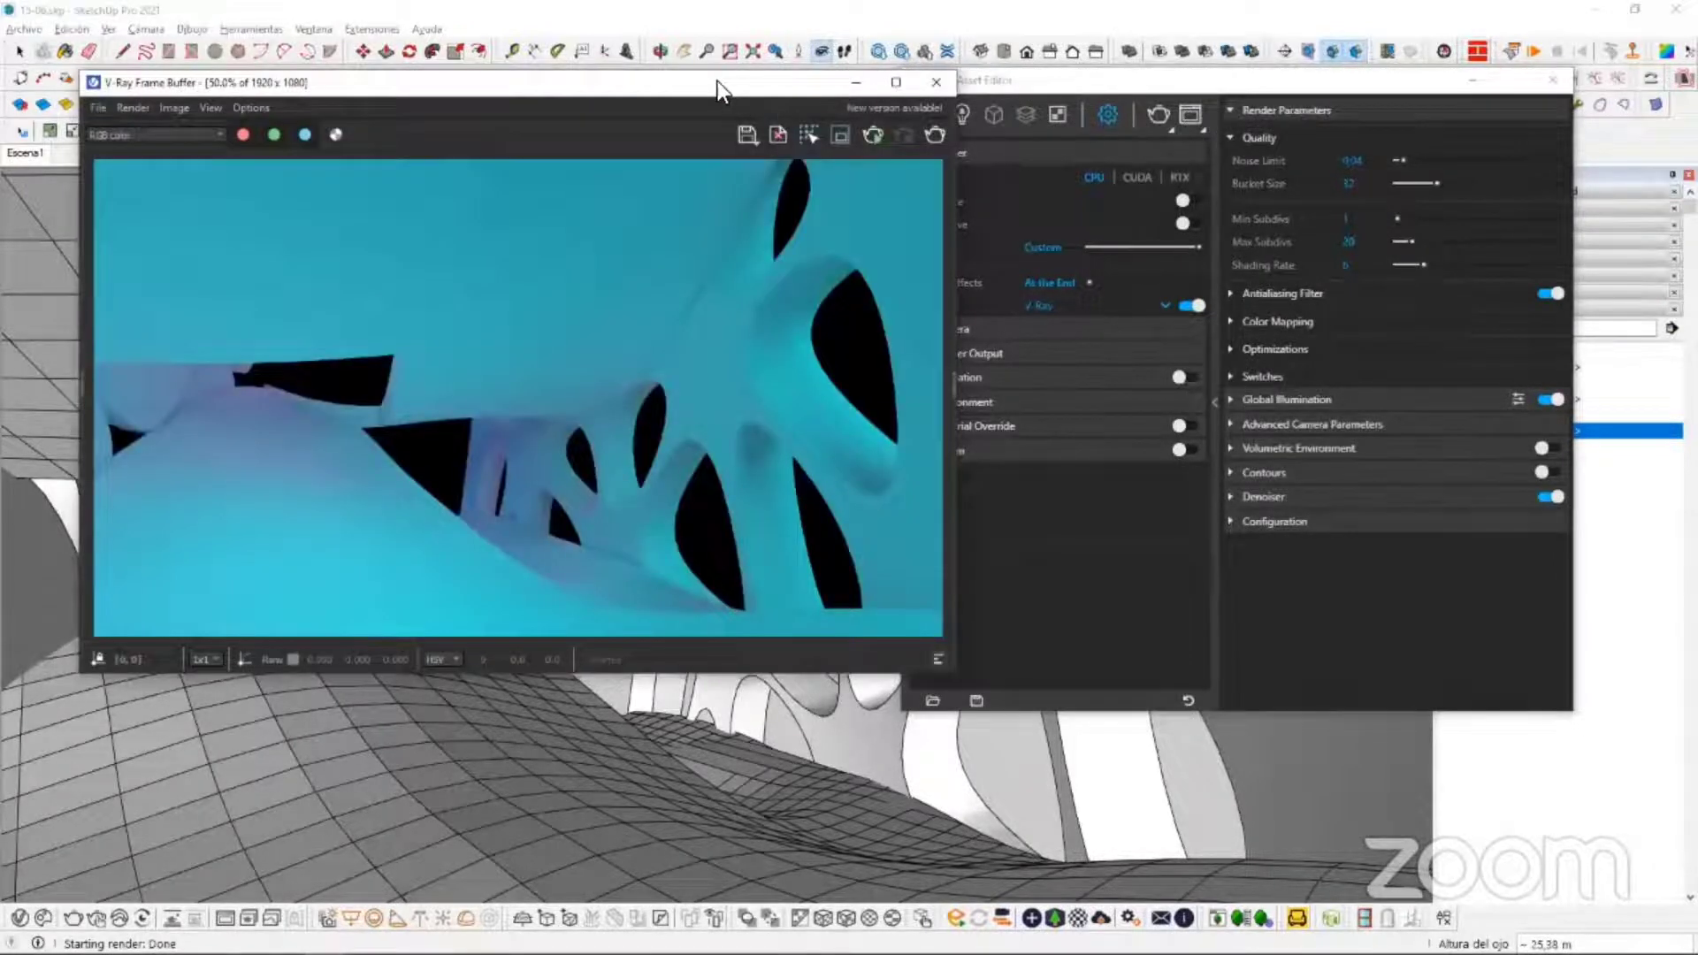
pyautogui.moveTo(718, 81); pyautogui.dragTo(988, 102)
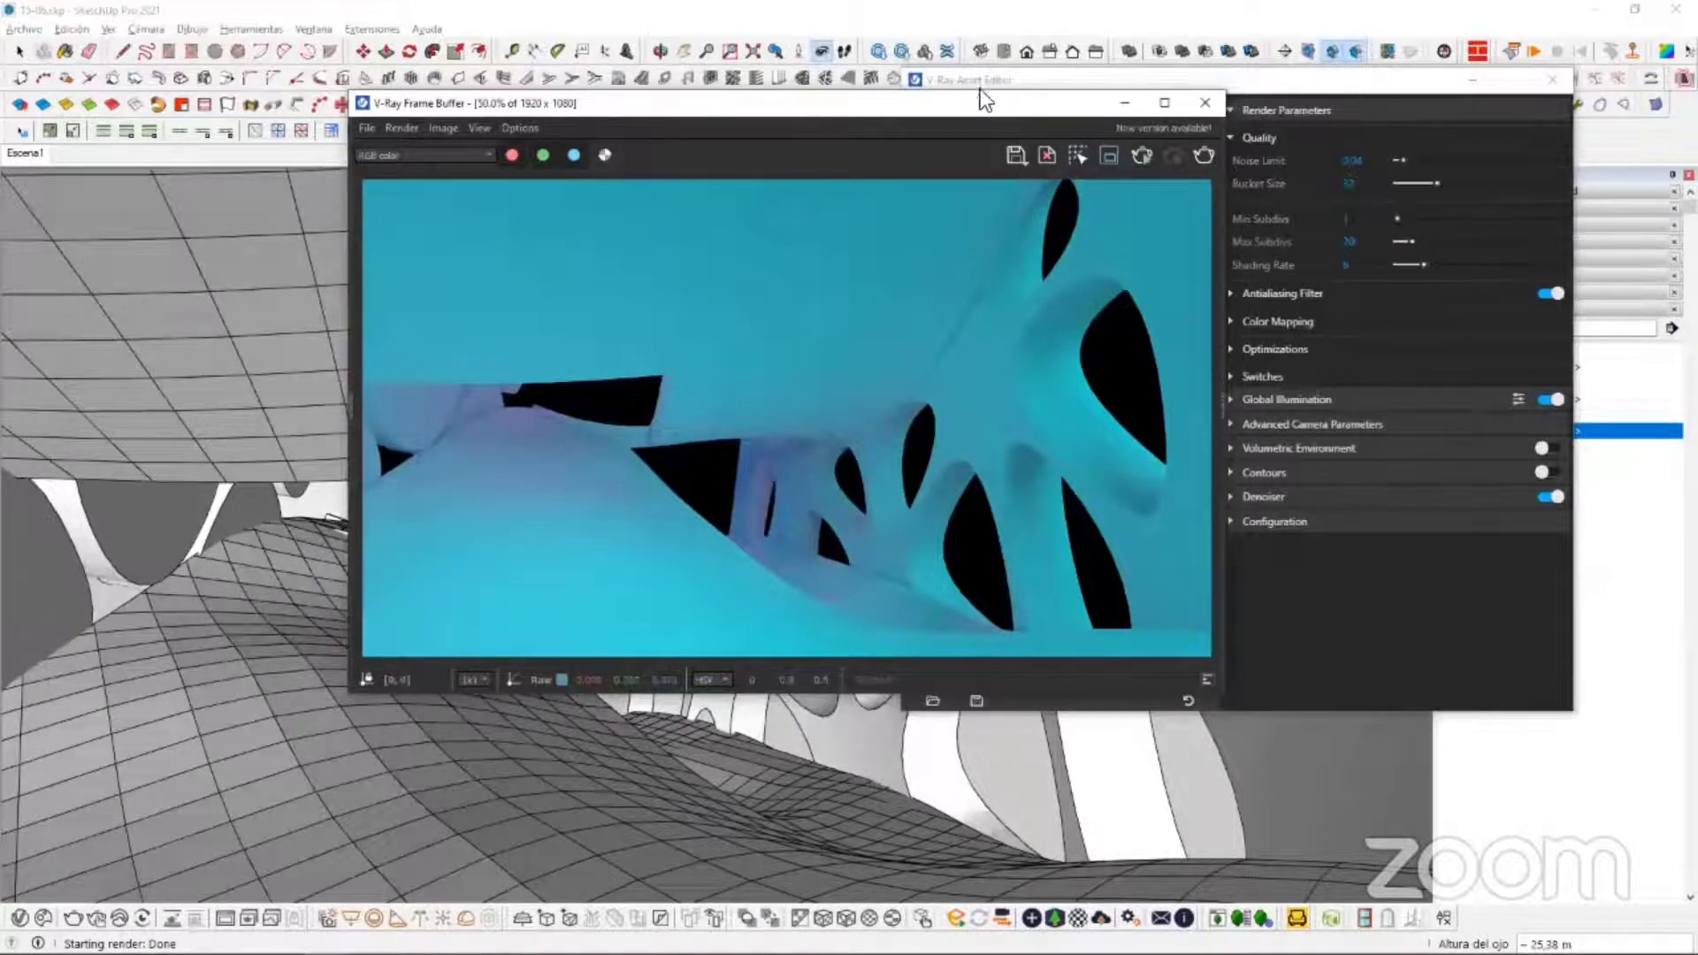
pyautogui.moveTo(883, 105)
pyautogui.mouseDown()
pyautogui.moveTo(791, 100)
pyautogui.moveTo(976, 176)
pyautogui.mouseUp()
pyautogui.click(1541, 78)
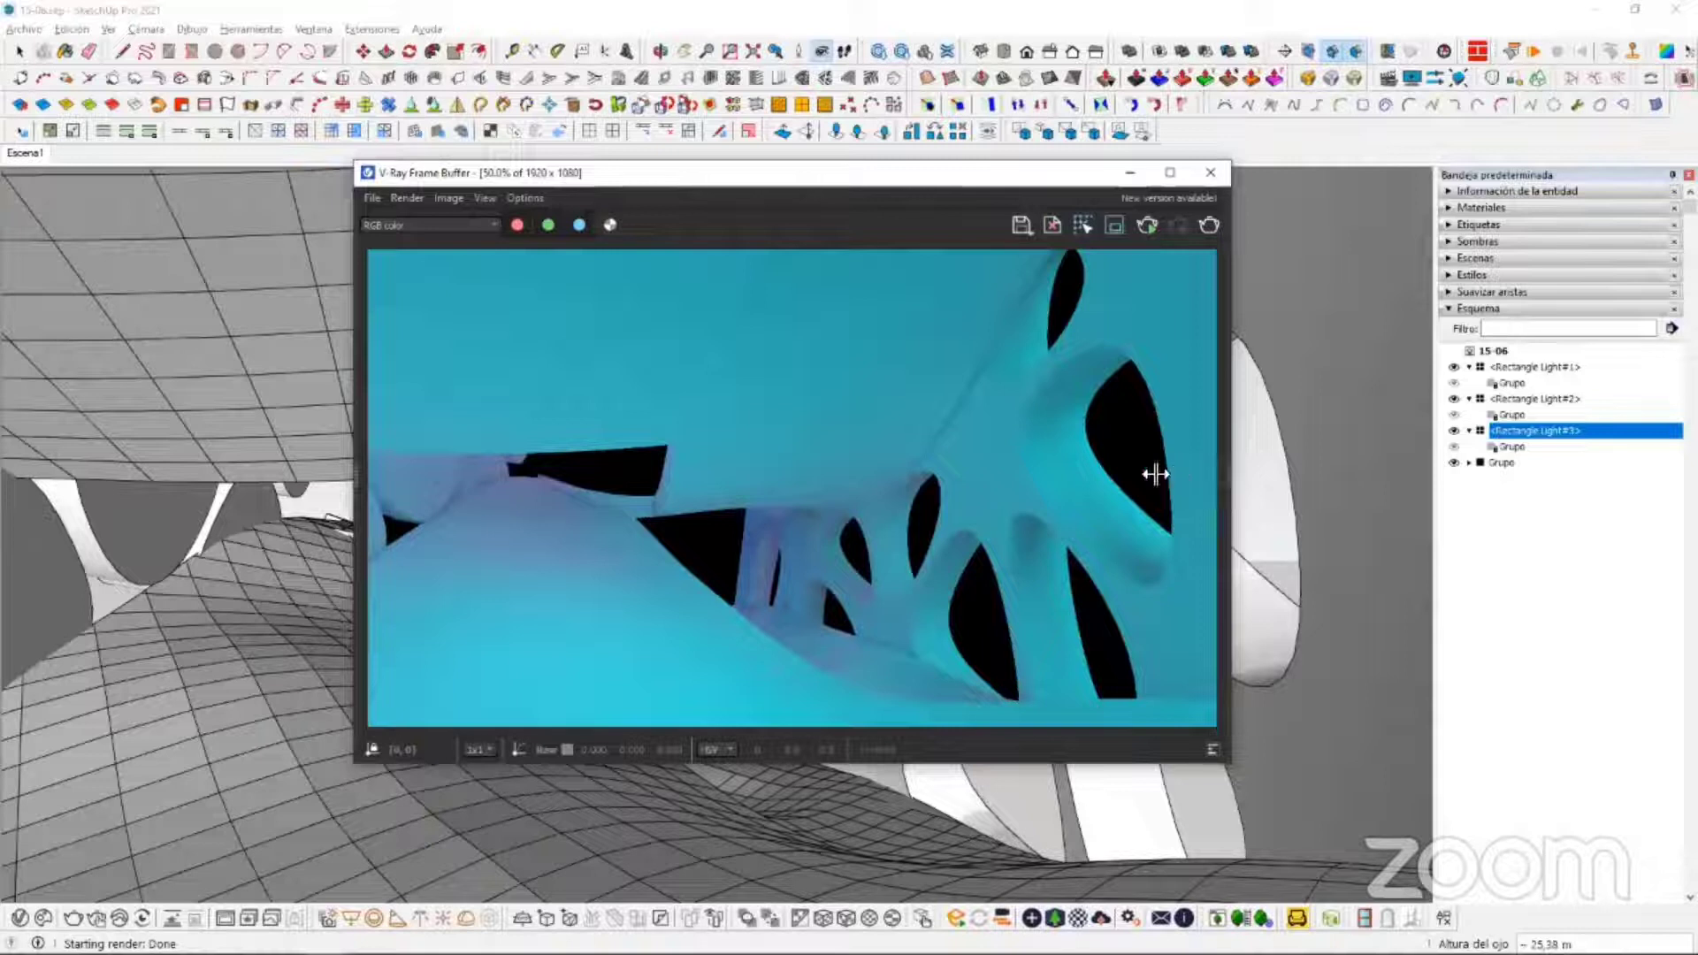
pyautogui.moveTo(1156, 474); pyautogui.dragTo(1061, 471)
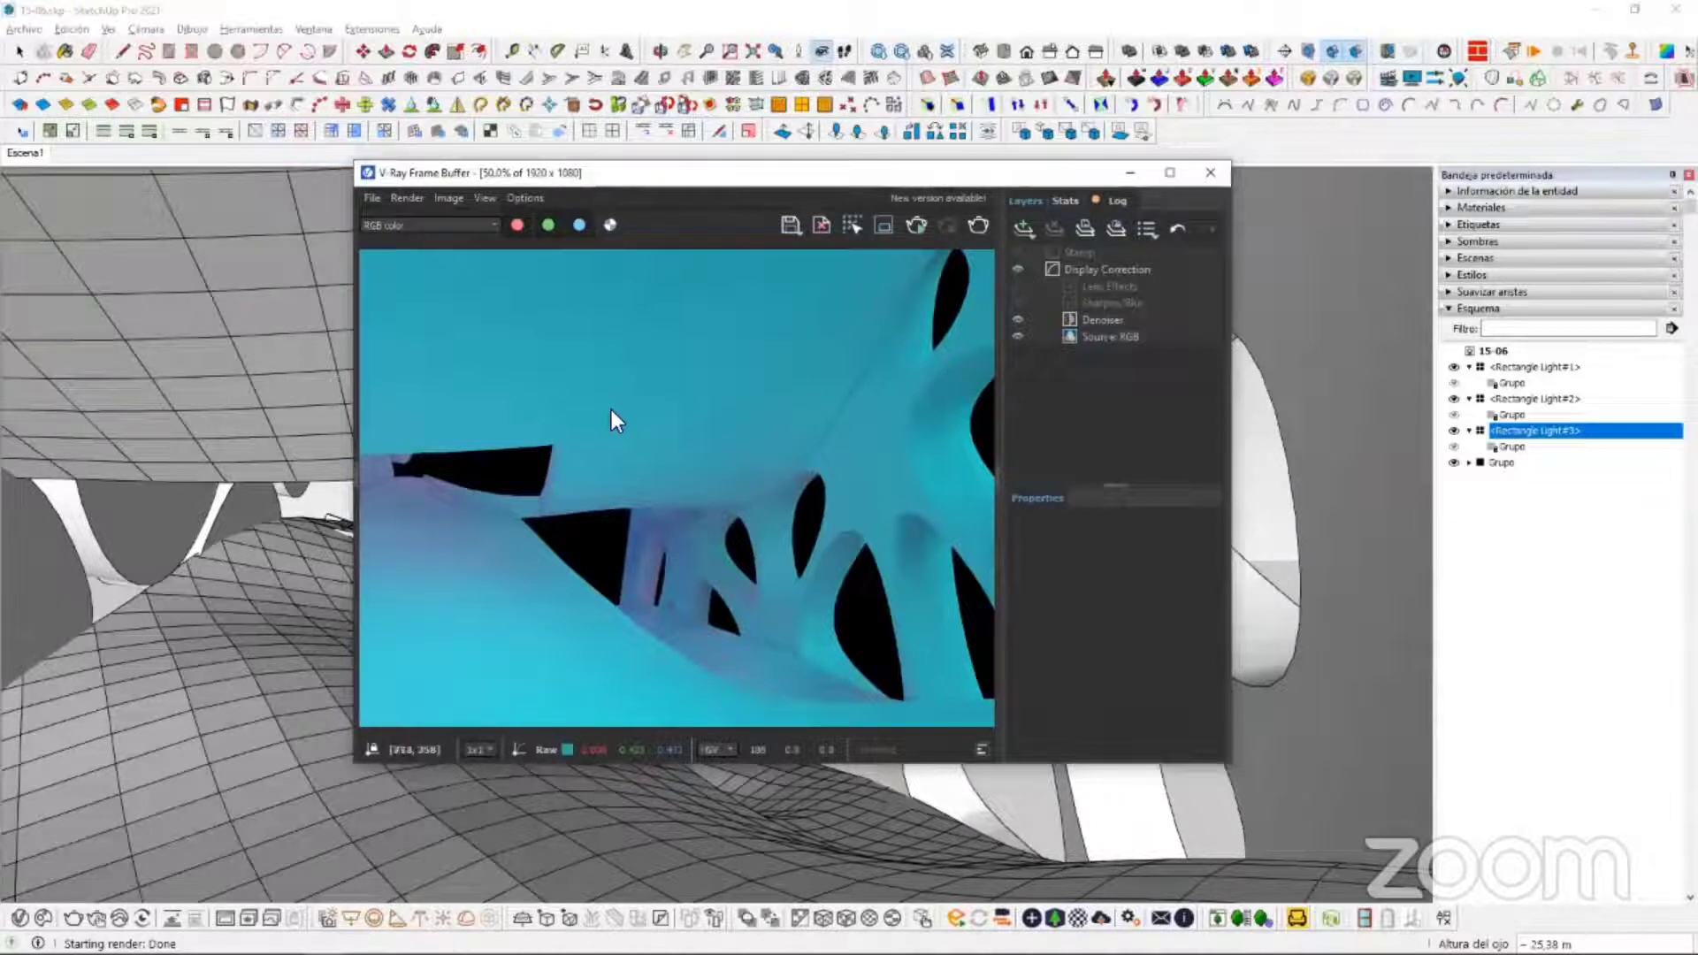
pyautogui.scroll(1, 612, 410)
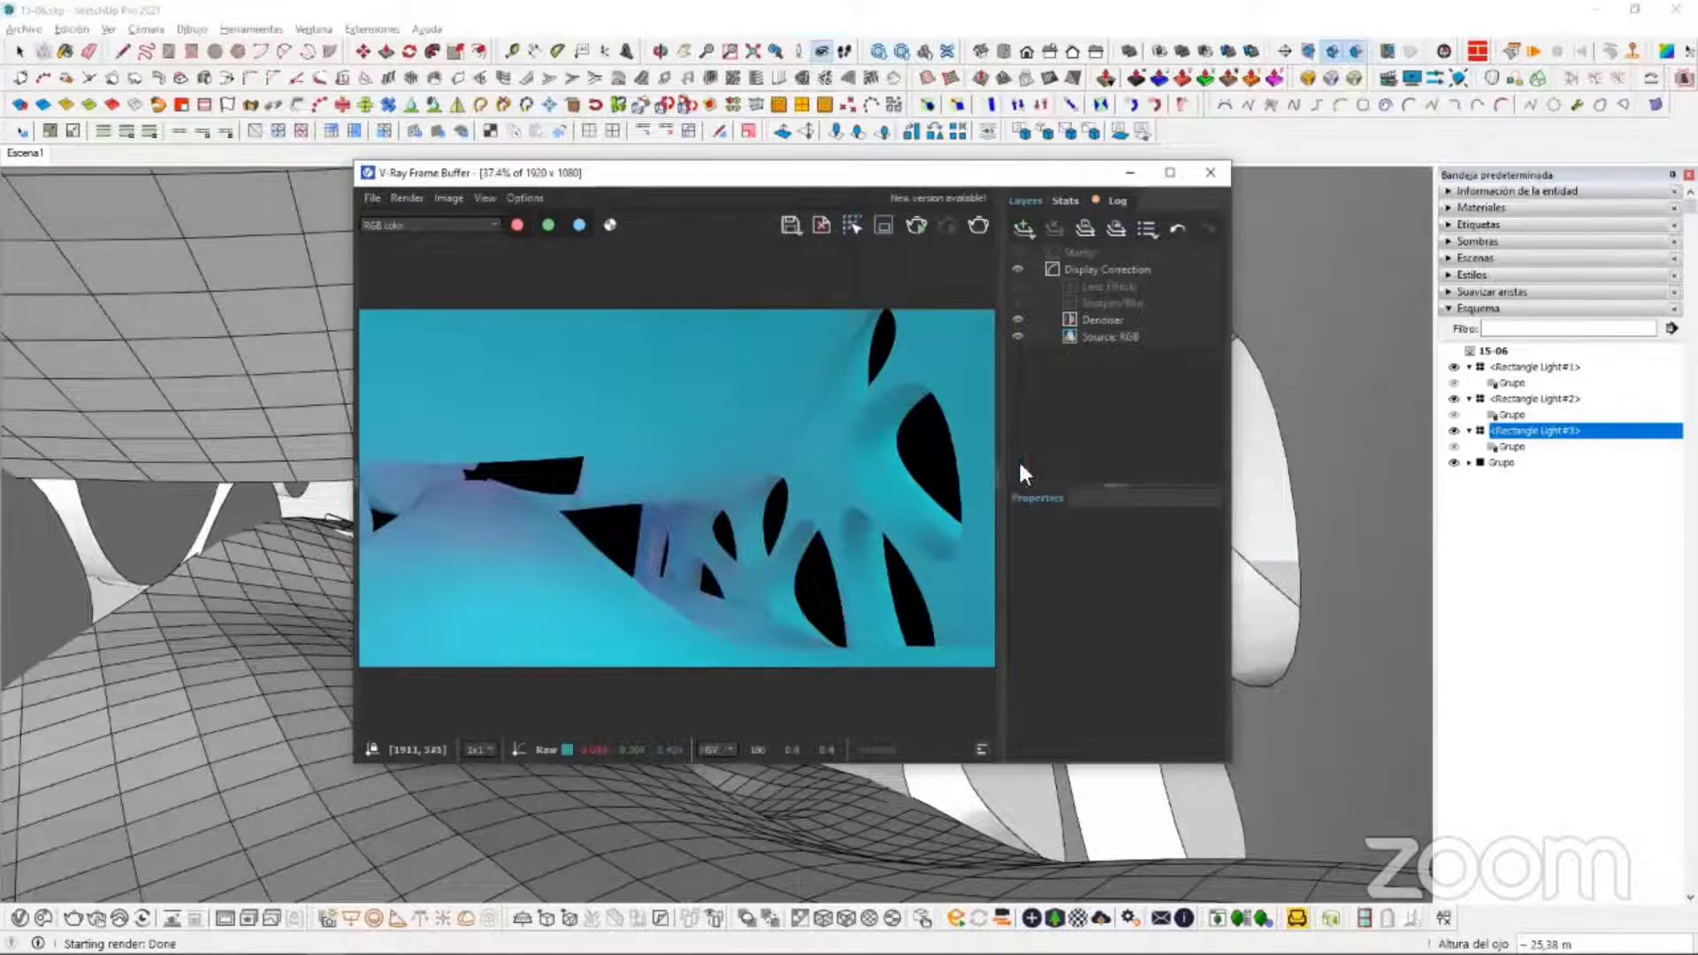
pyautogui.moveTo(1008, 477); pyautogui.dragTo(1213, 470)
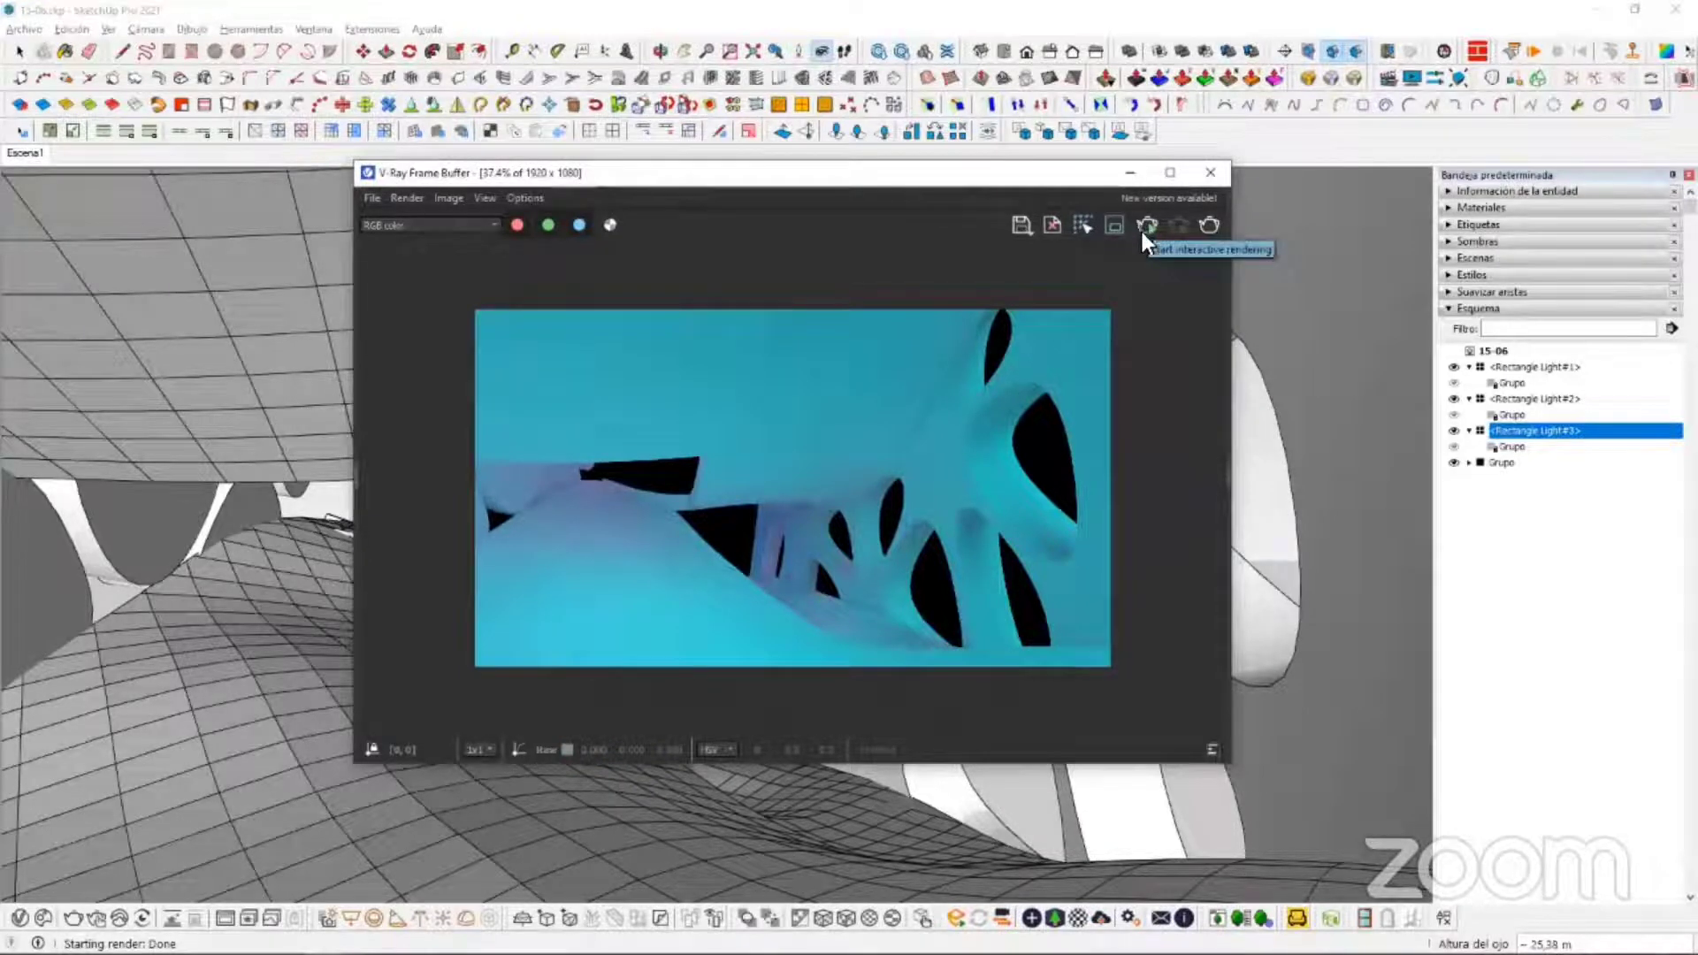
pyautogui.click(1212, 170)
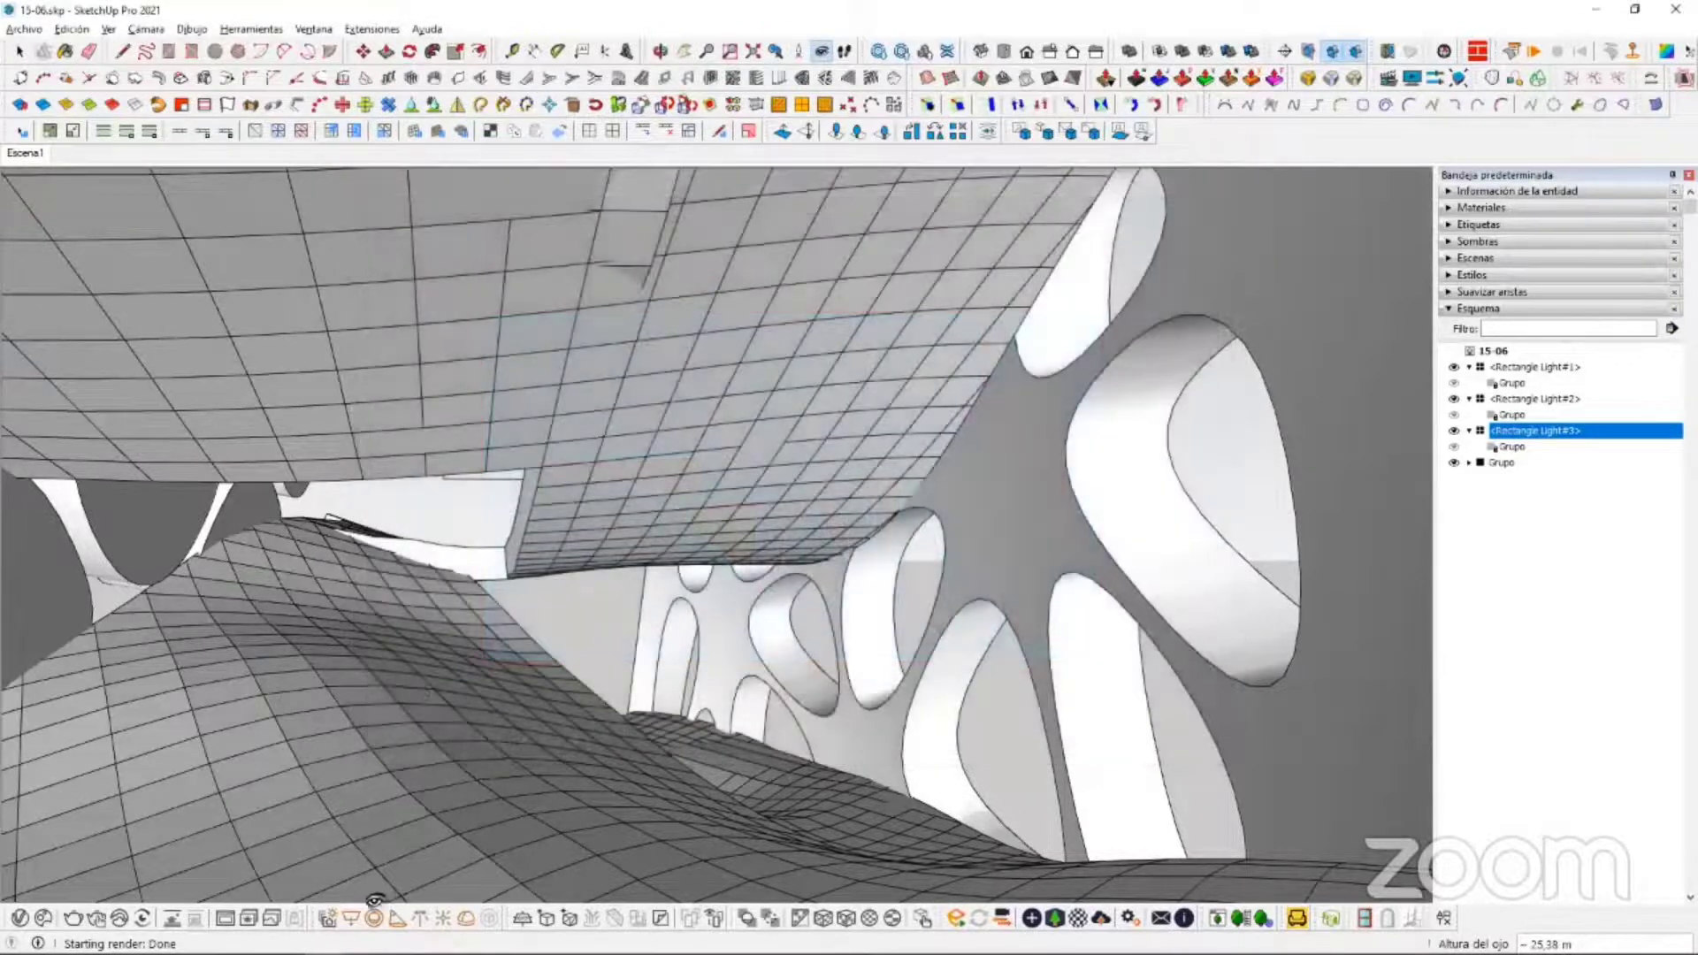
# Step: Leave the interior view and examine the perforated tower from the outside
pyautogui.moveTo(586, 711); pyautogui.dragTo(818, 663, button='middle')
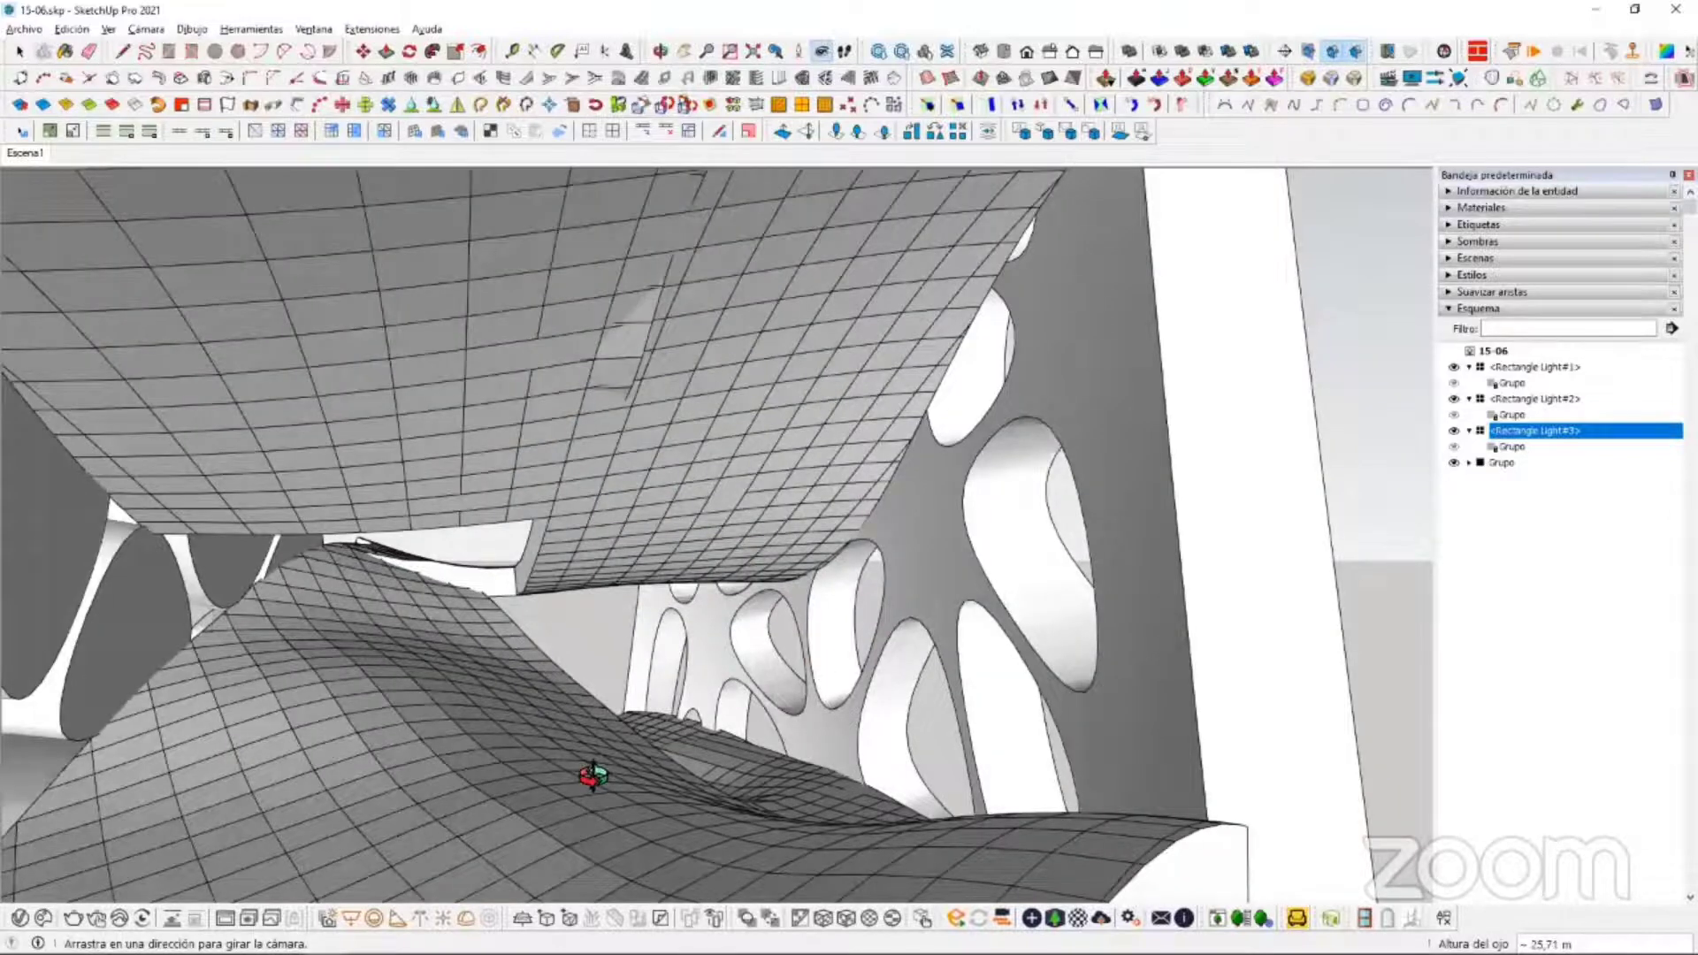
pyautogui.moveTo(592, 779); pyautogui.dragTo(690, 507, button='middle')
pyautogui.moveTo(513, 646)
pyautogui.mouseDown(button='middle')
pyautogui.moveTo(27, 820)
pyautogui.moveTo(35, 560)
pyautogui.moveTo(522, 648)
pyautogui.mouseUp(button='middle')
pyautogui.scroll(3, 522, 649)
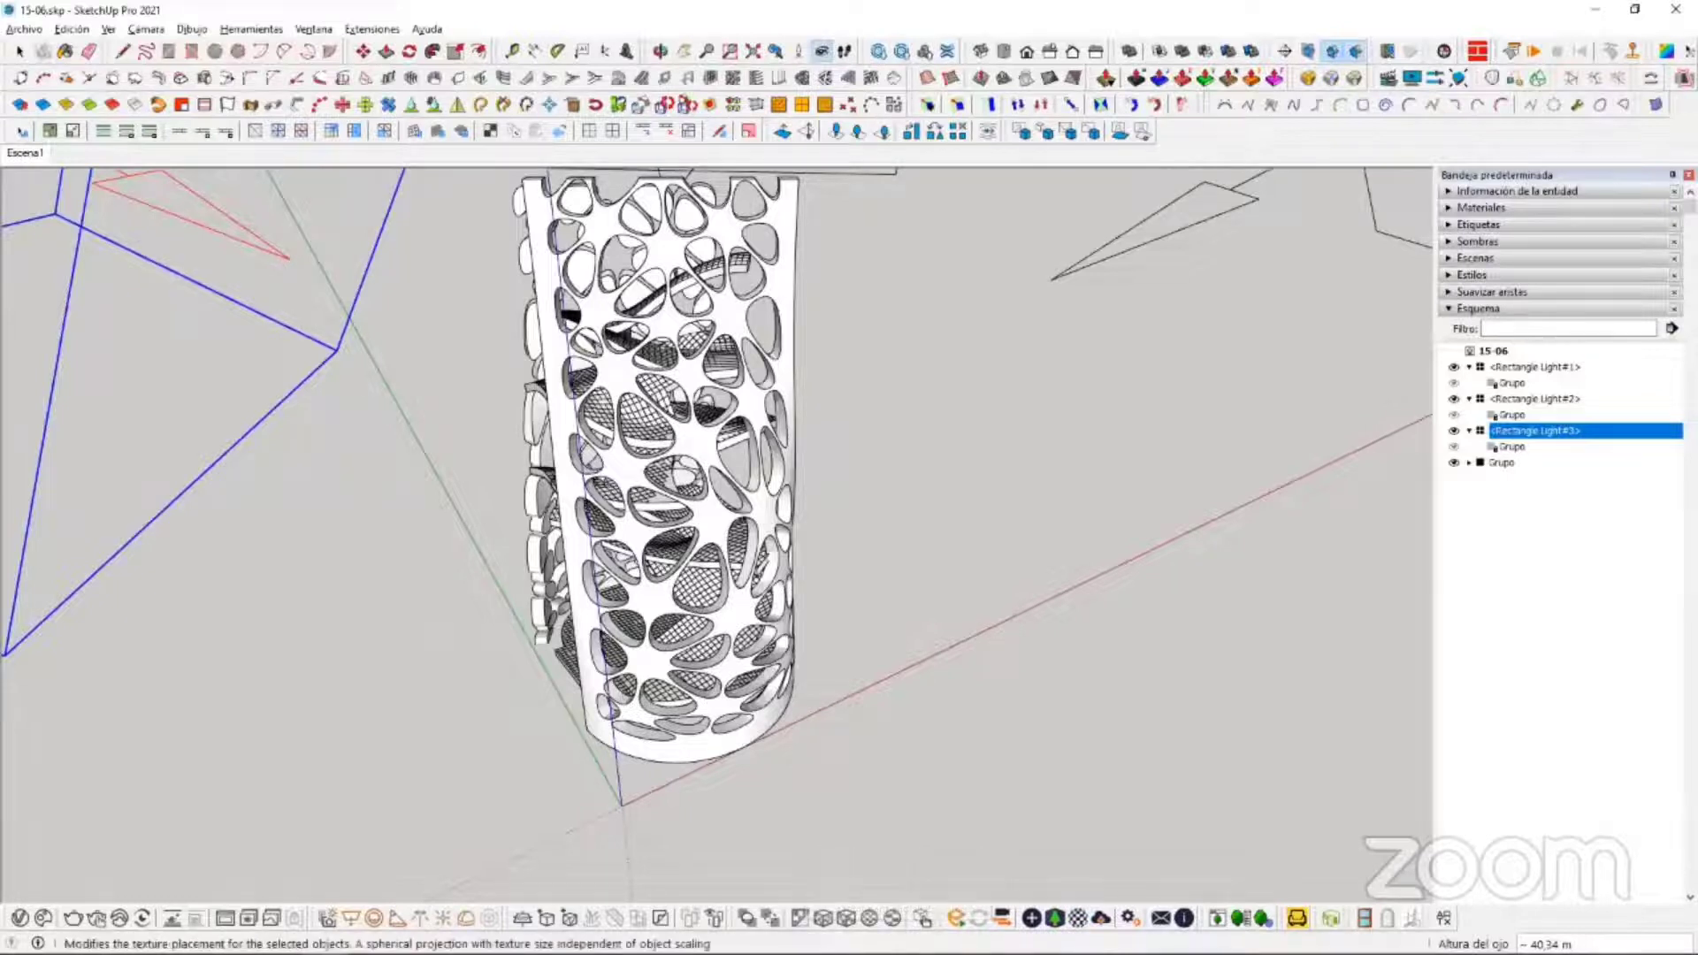
pyautogui.moveTo(831, 876); pyautogui.dragTo(864, 675, button='middle')
pyautogui.moveTo(854, 606); pyautogui.dragTo(667, 726, button='middle')
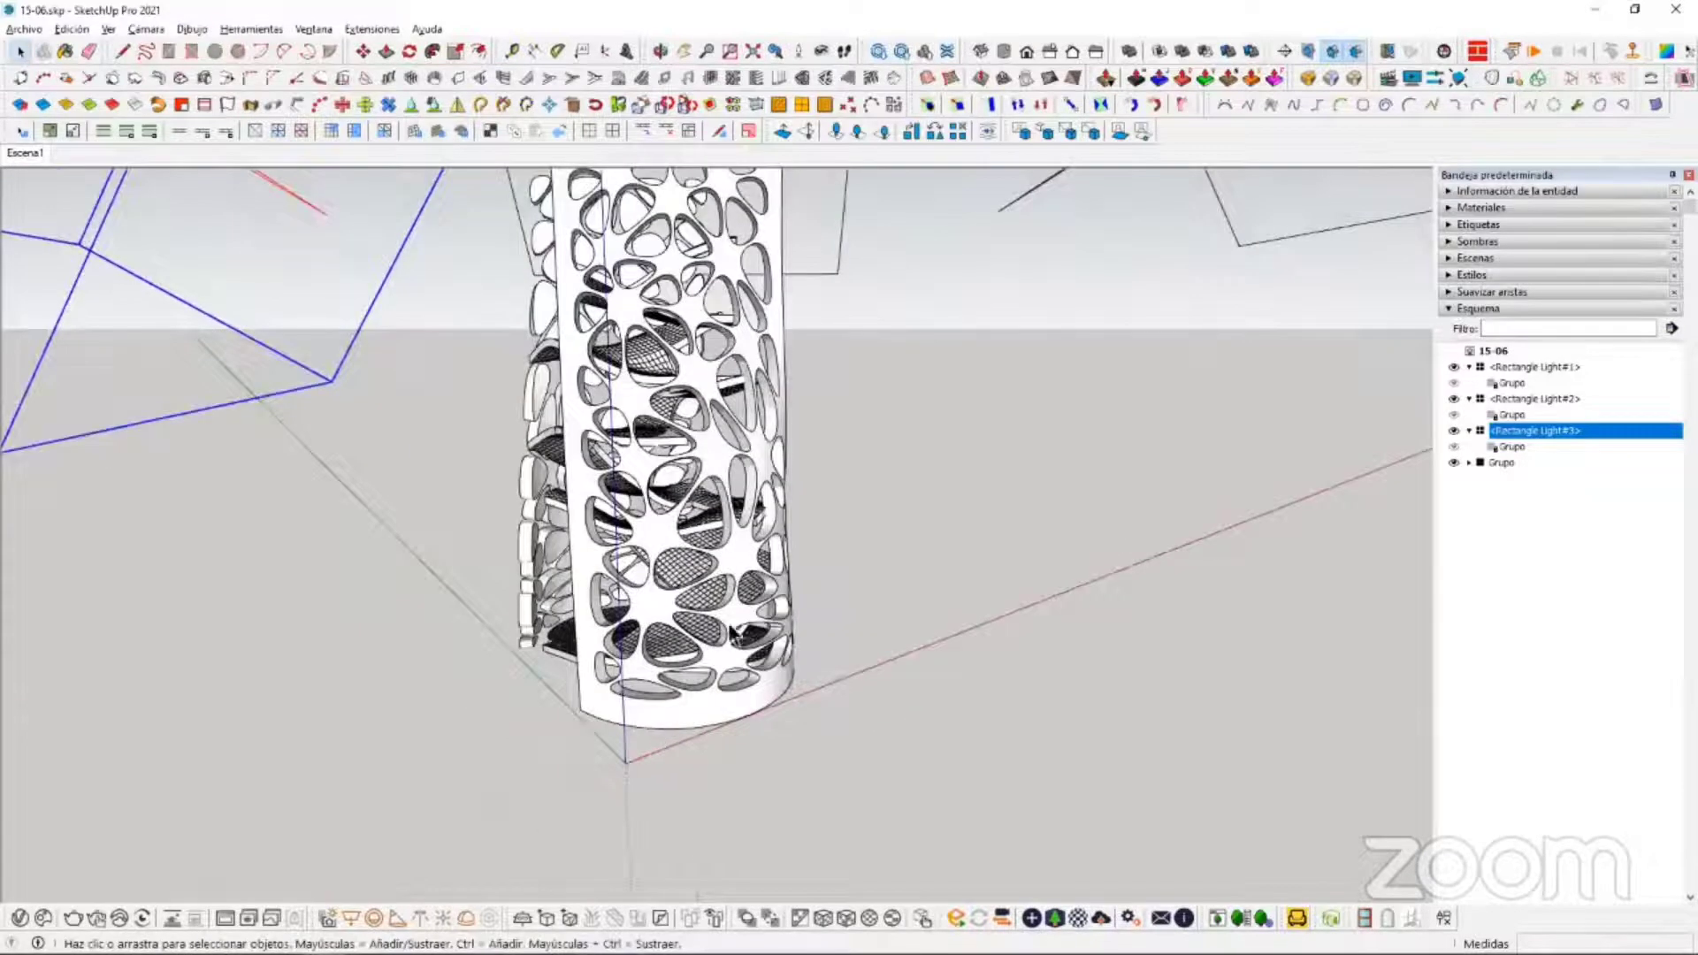
pyautogui.moveTo(723, 619); pyautogui.dragTo(867, 907, button='middle')
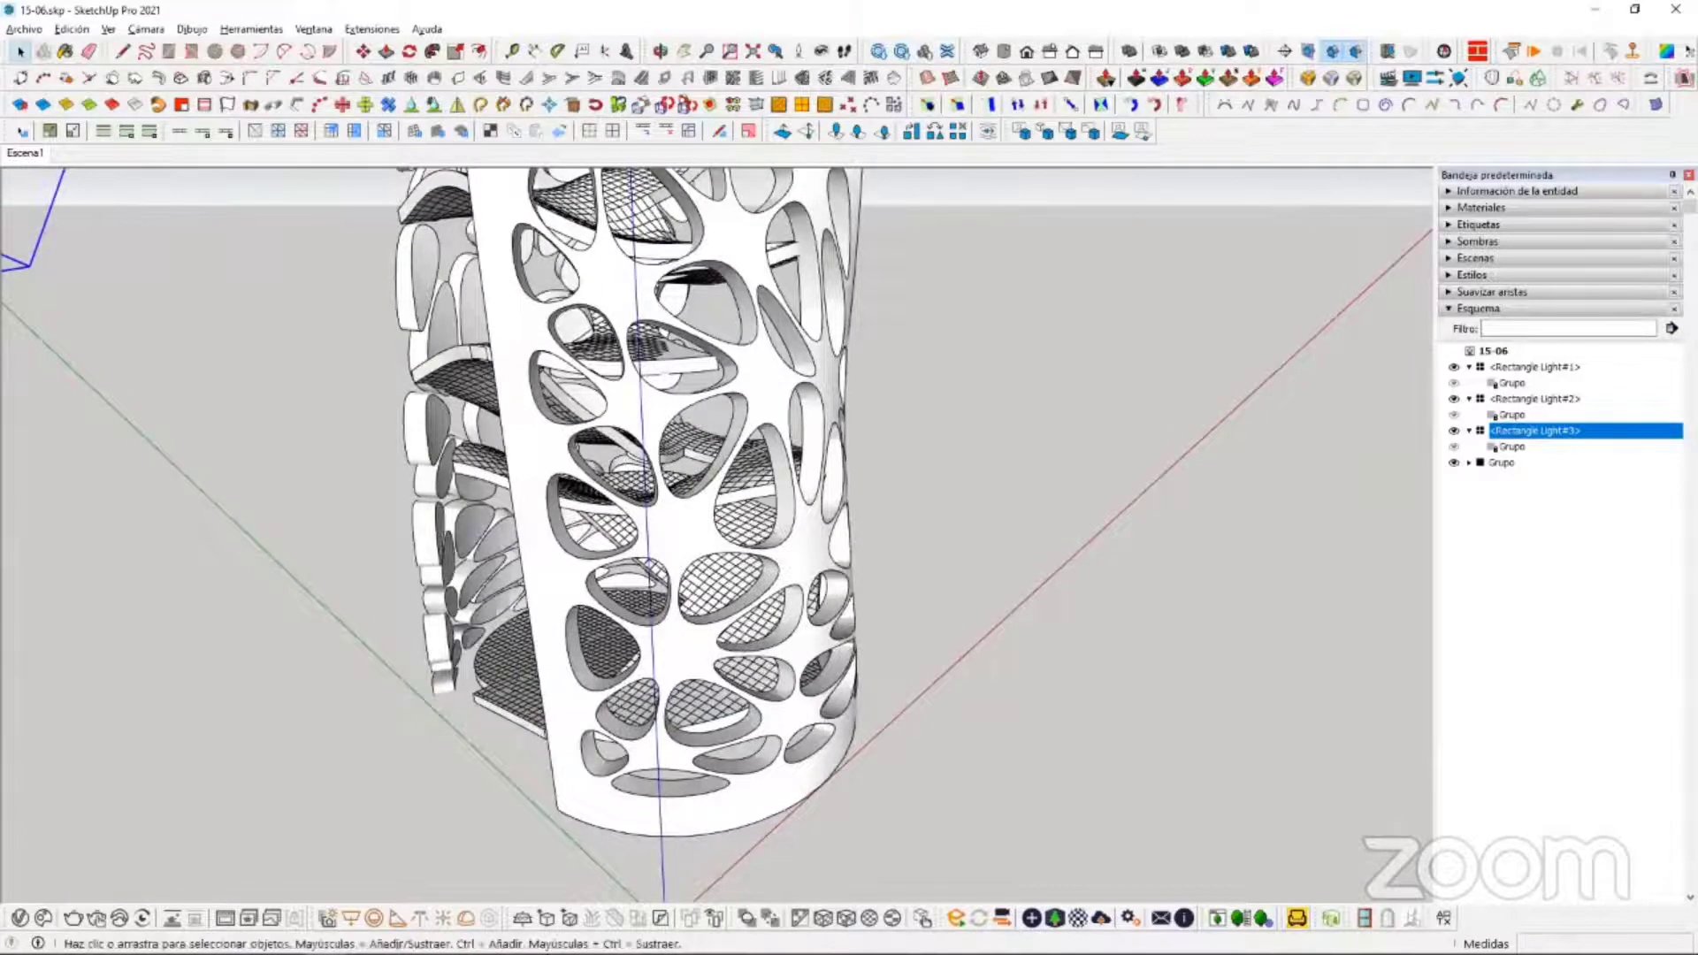
pyautogui.moveTo(789, 797); pyautogui.dragTo(774, 858, button='middle')
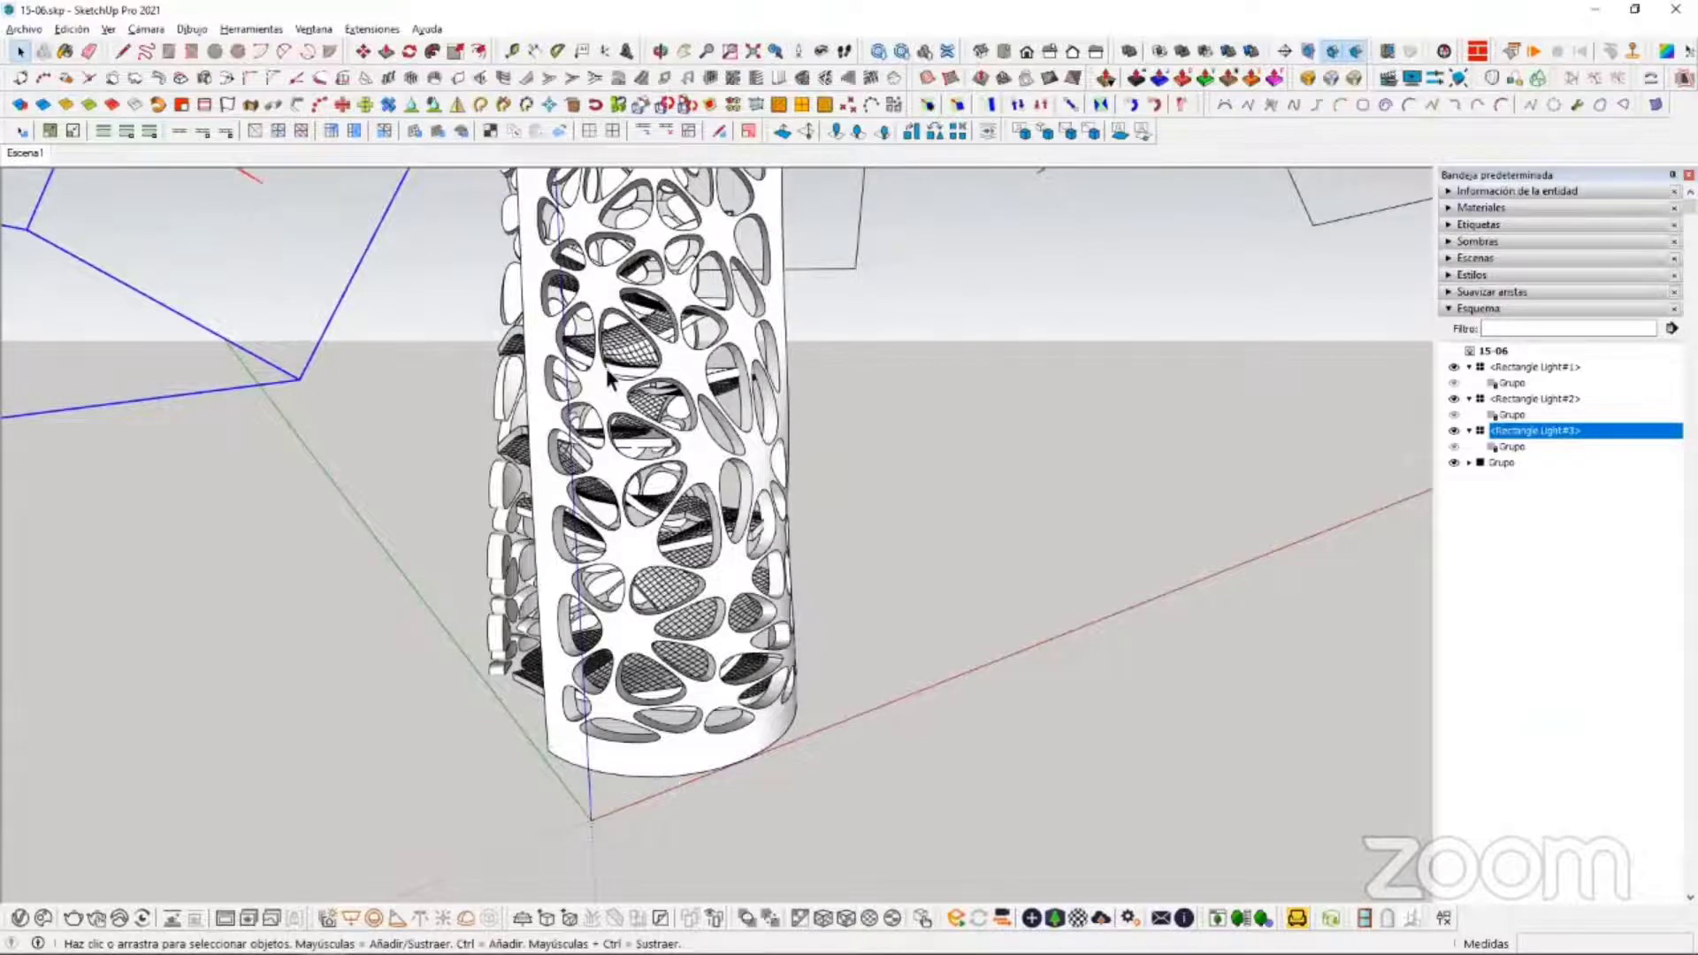
pyautogui.moveTo(657, 484); pyautogui.dragTo(984, 488, button='middle')
# Step: Change the diffuse colour of "Material" to green and apply it to the perforated outer shell inside the tower group
pyautogui.click(749, 763)
pyautogui.doubleClick(765, 756)
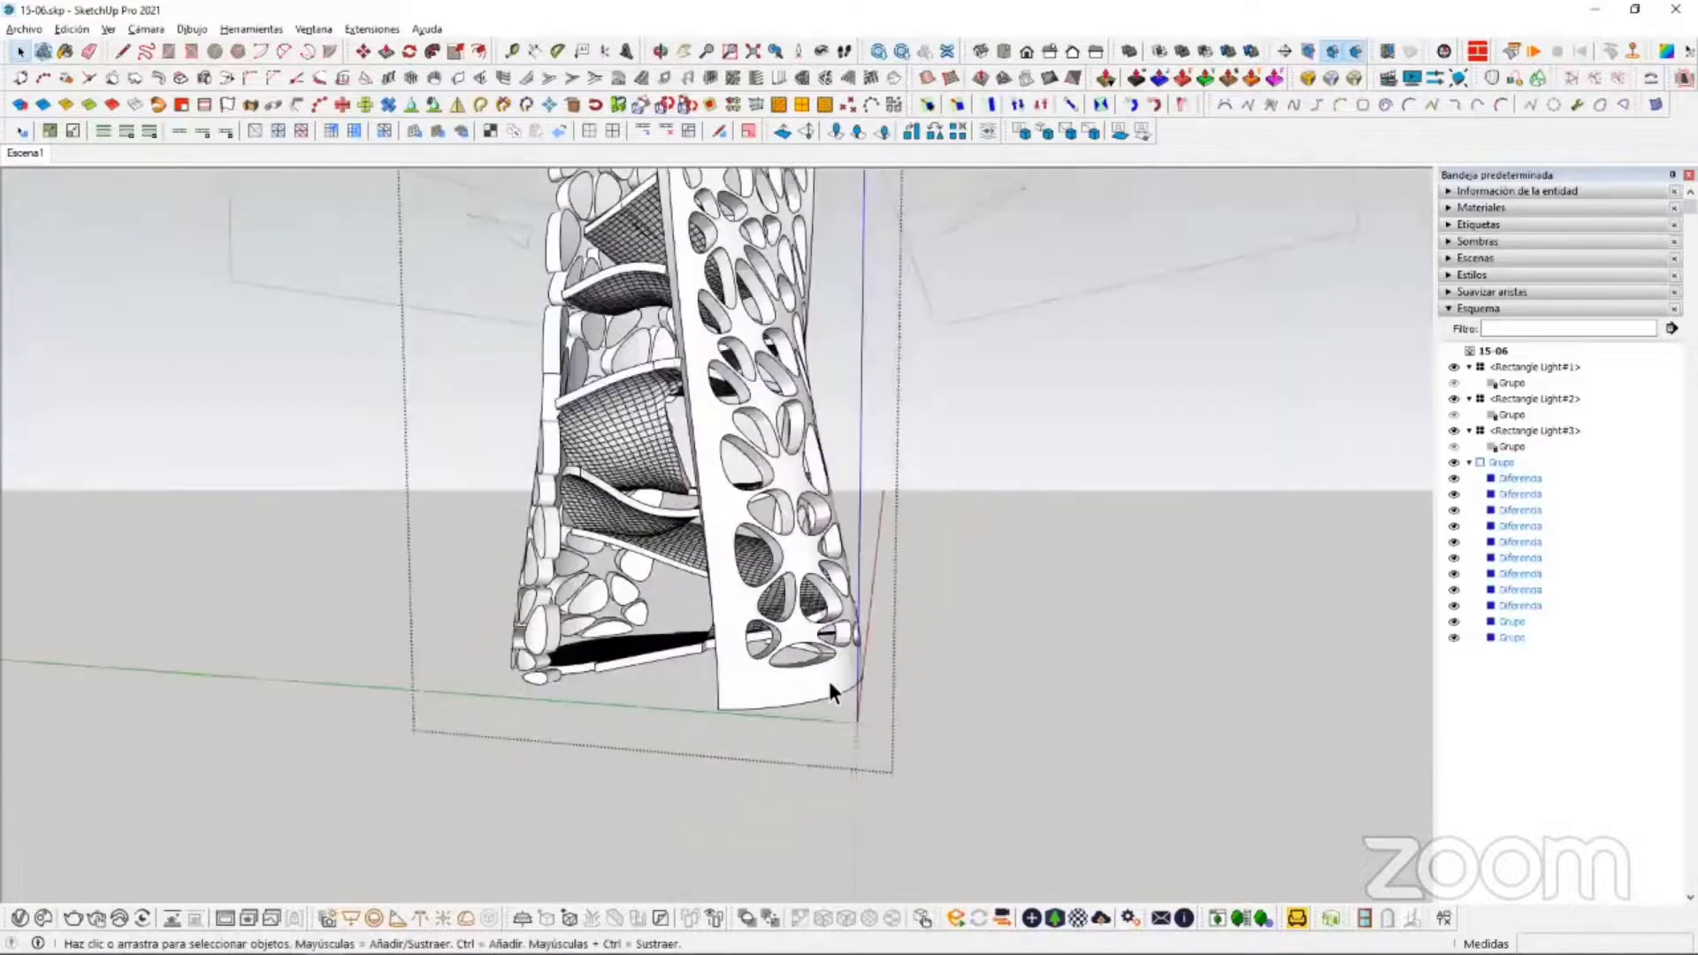
pyautogui.click(830, 682)
pyautogui.click(19, 918)
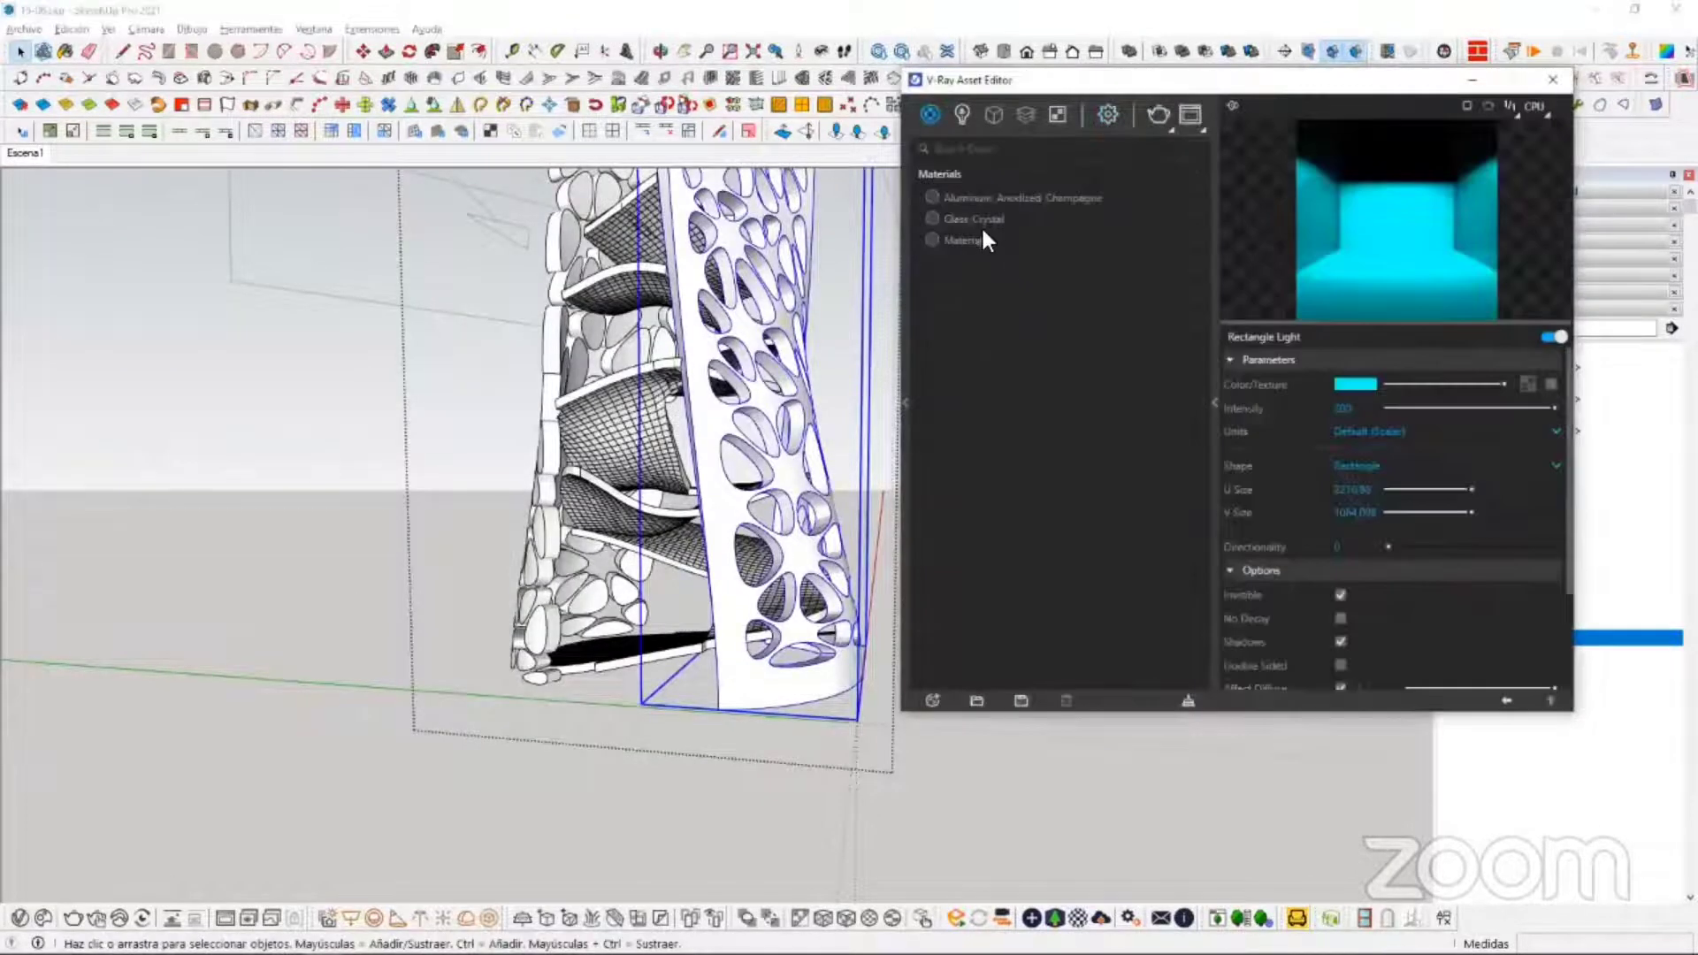
pyautogui.click(980, 232)
pyautogui.click(1366, 412)
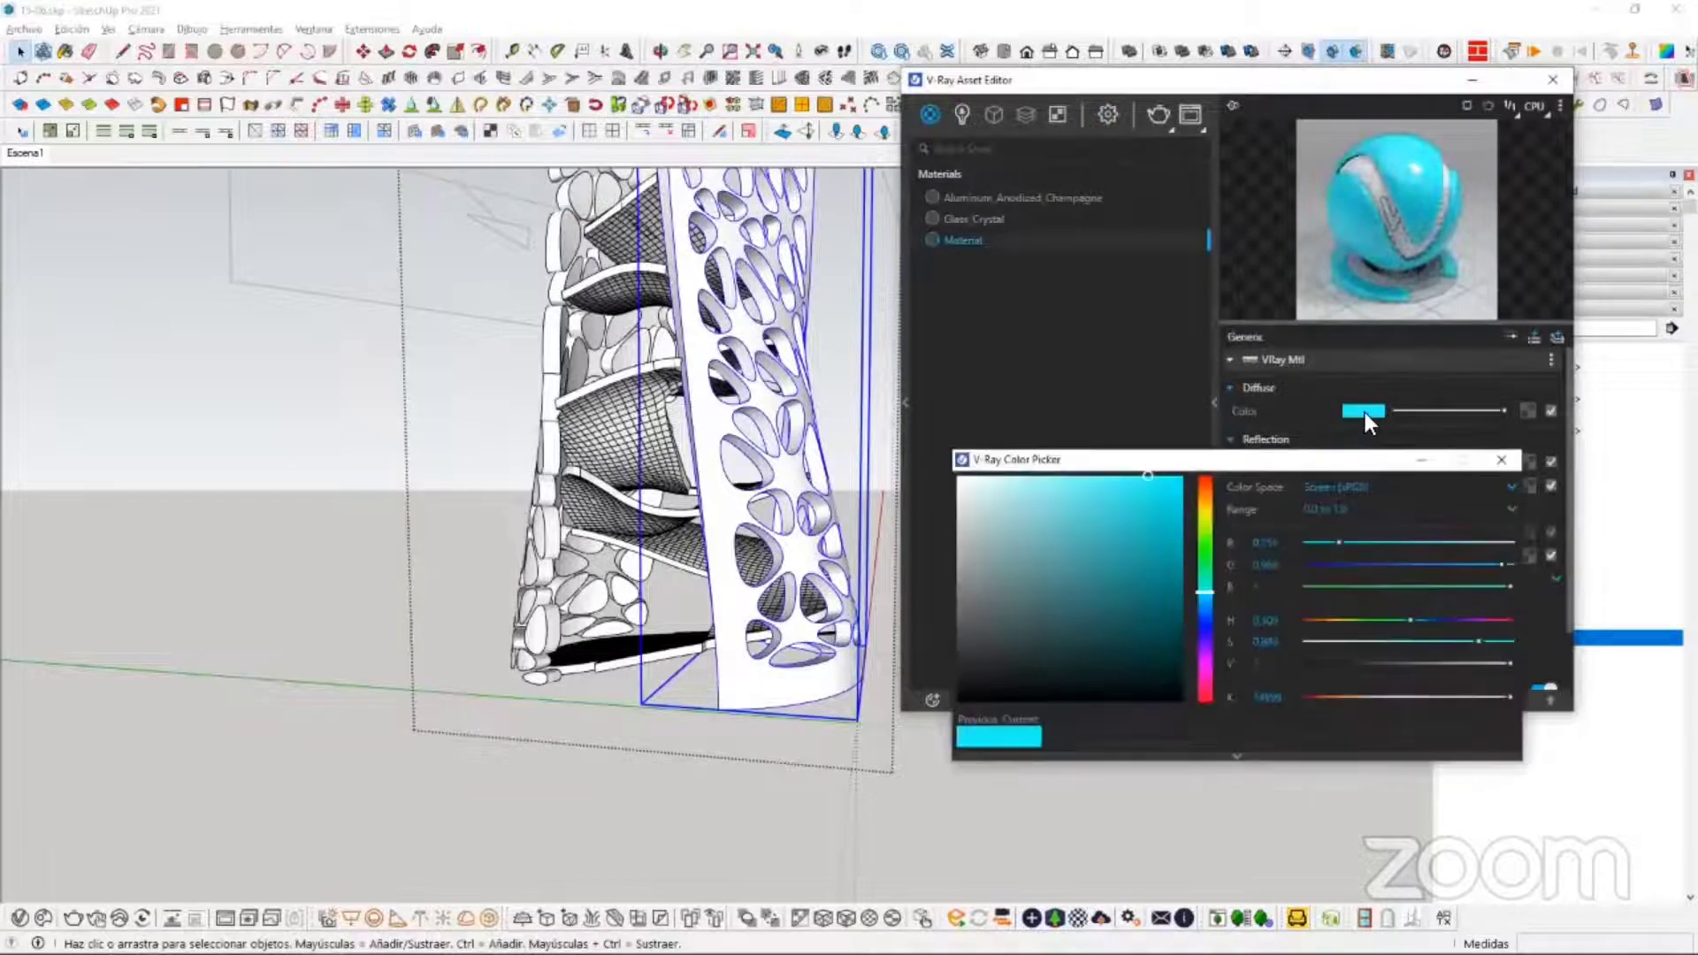
pyautogui.click(1205, 548)
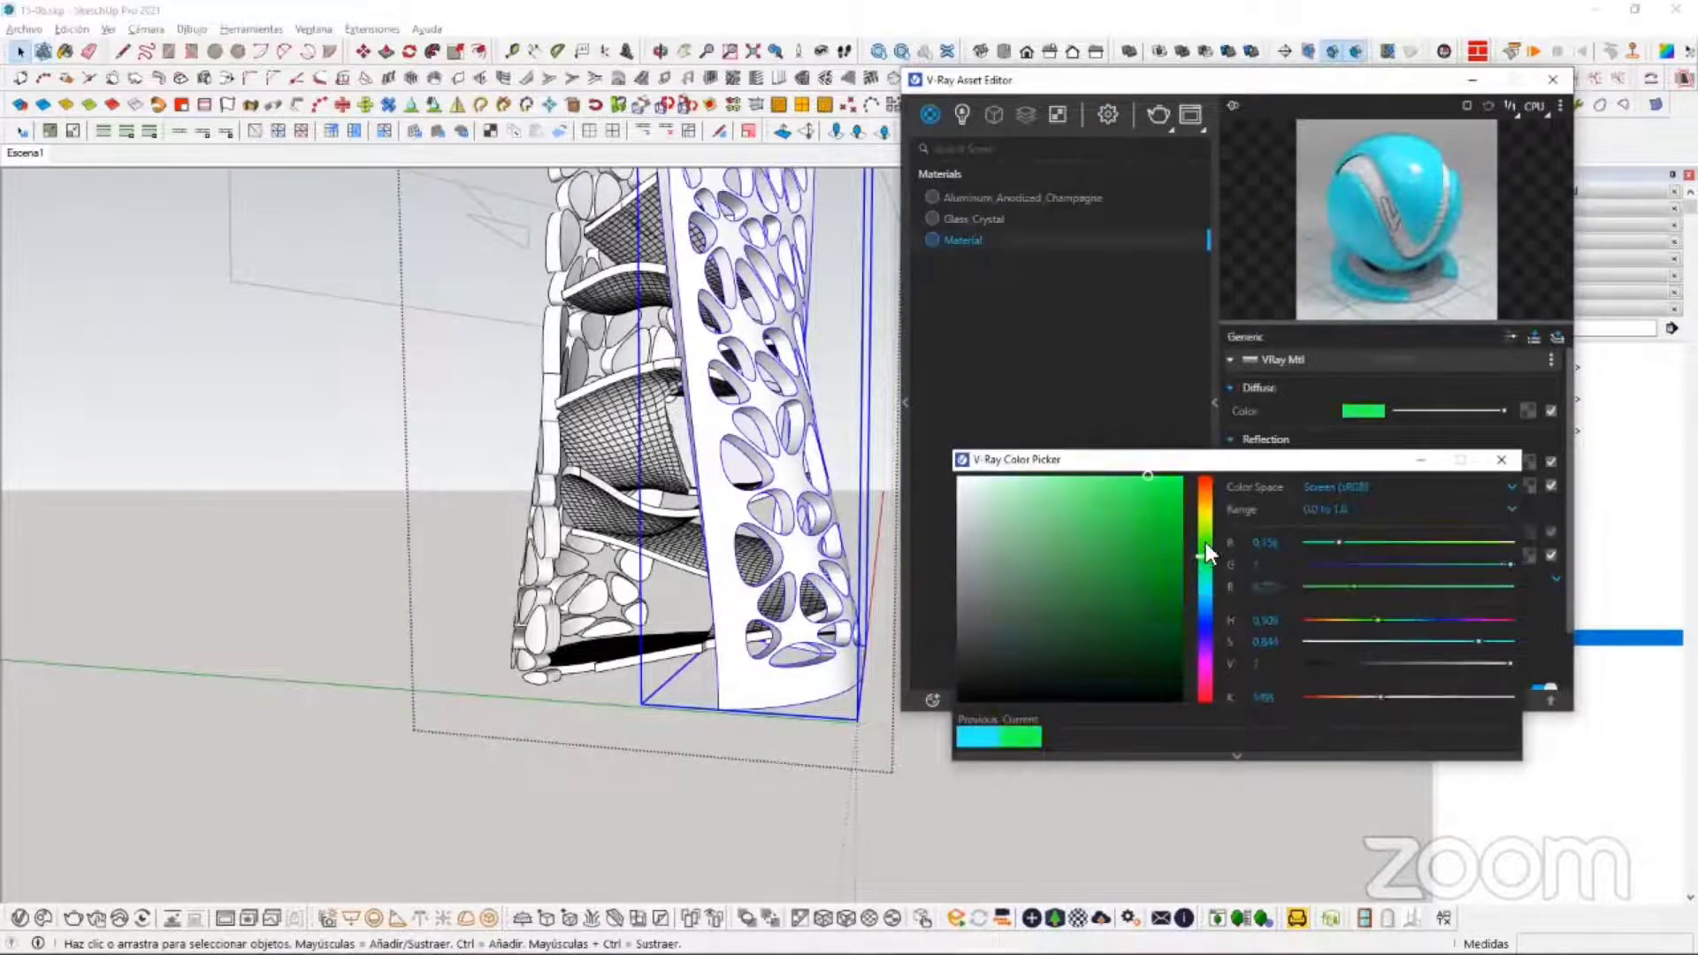
pyautogui.click(1502, 460)
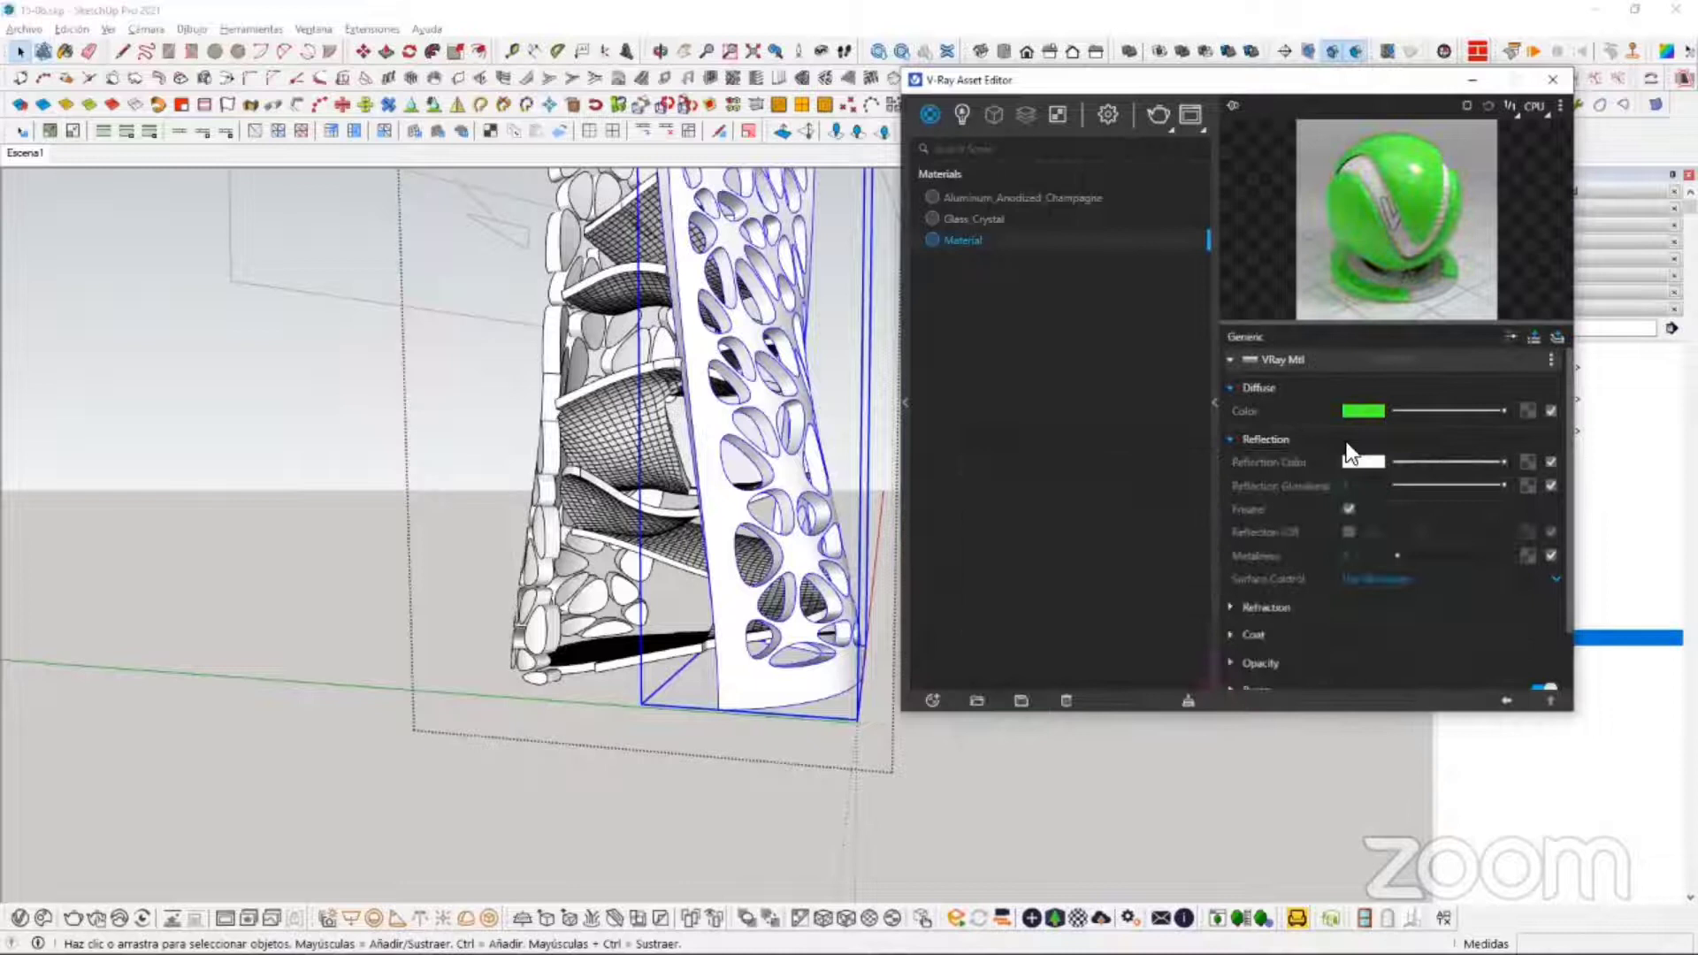
pyautogui.rightClick(973, 236)
pyautogui.click(1010, 273)
# Step: Apply the library material Bricks A02 1m to the tower's uppermost curved floor slab
pyautogui.moveTo(669, 421); pyautogui.dragTo(550, 603, button='middle')
pyautogui.scroll(3, 614, 650)
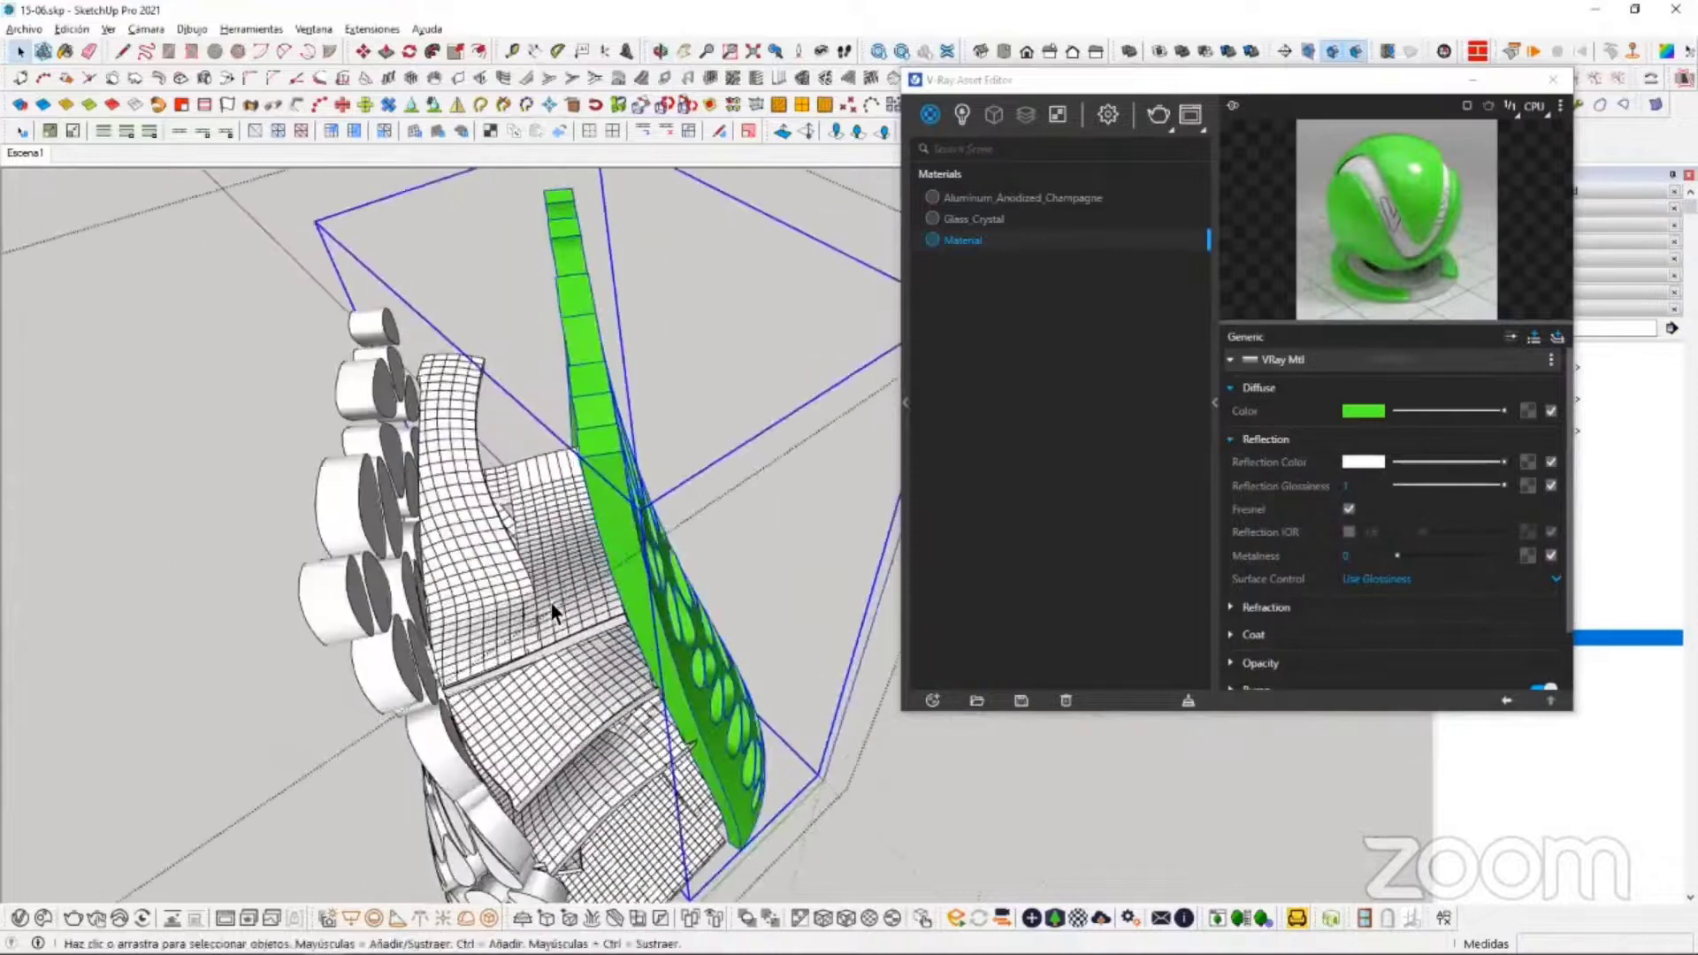
pyautogui.moveTo(541, 546); pyautogui.dragTo(480, 426, button='middle')
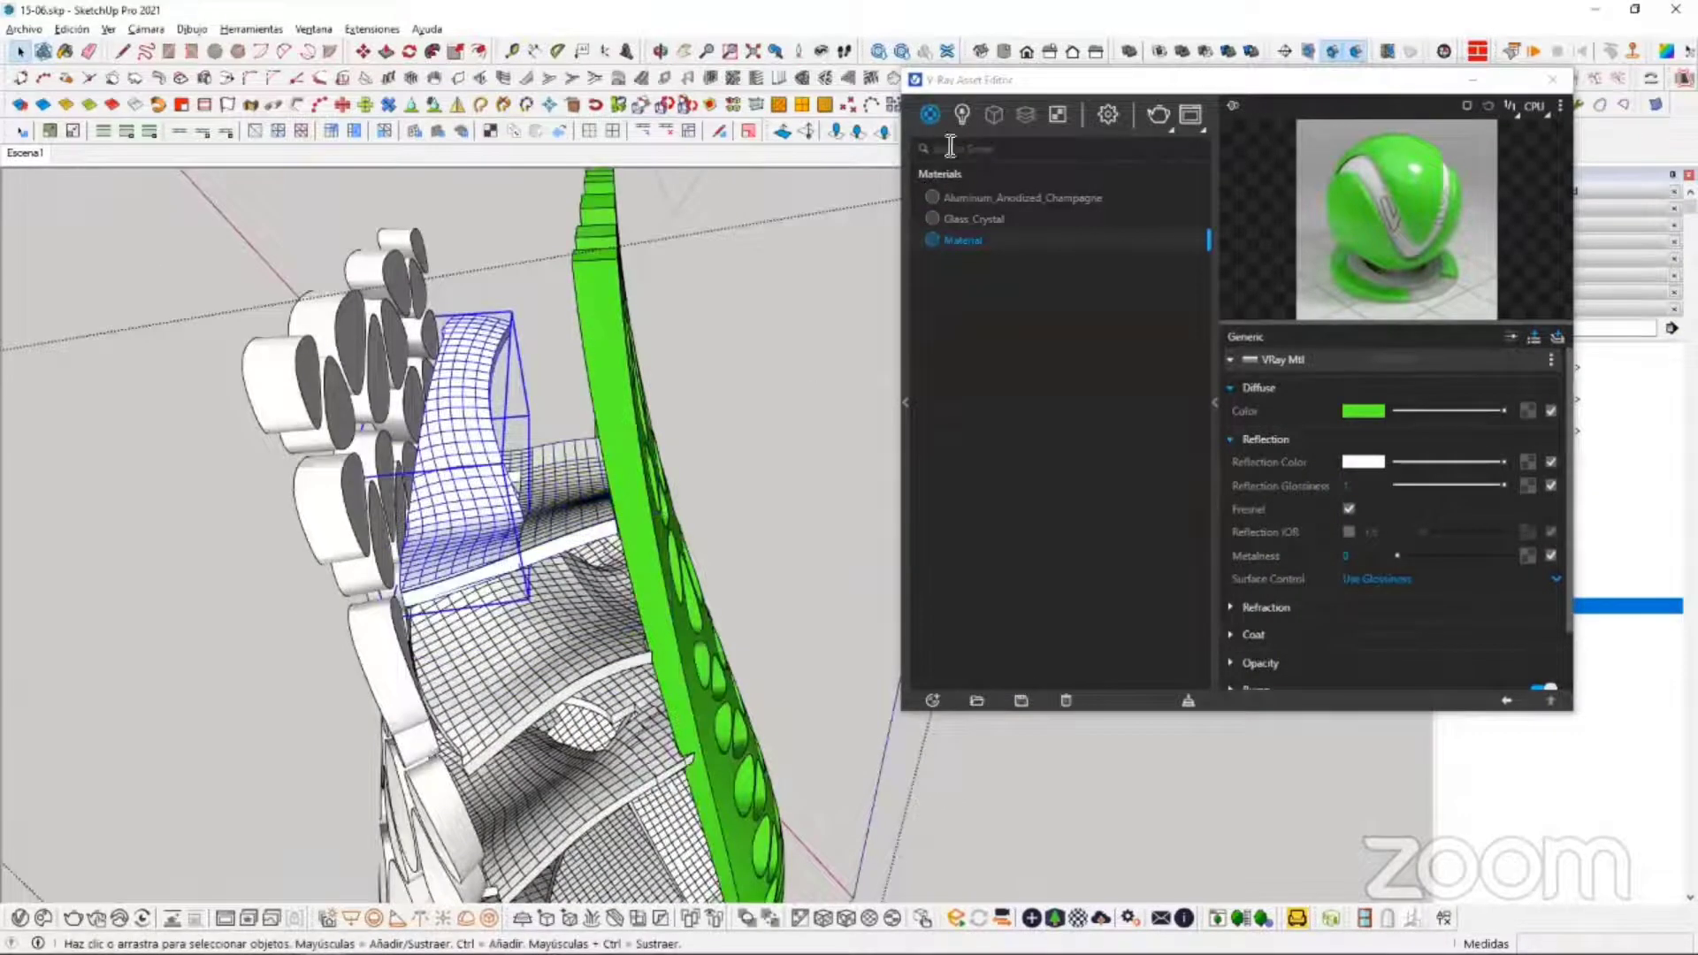
pyautogui.click(907, 175)
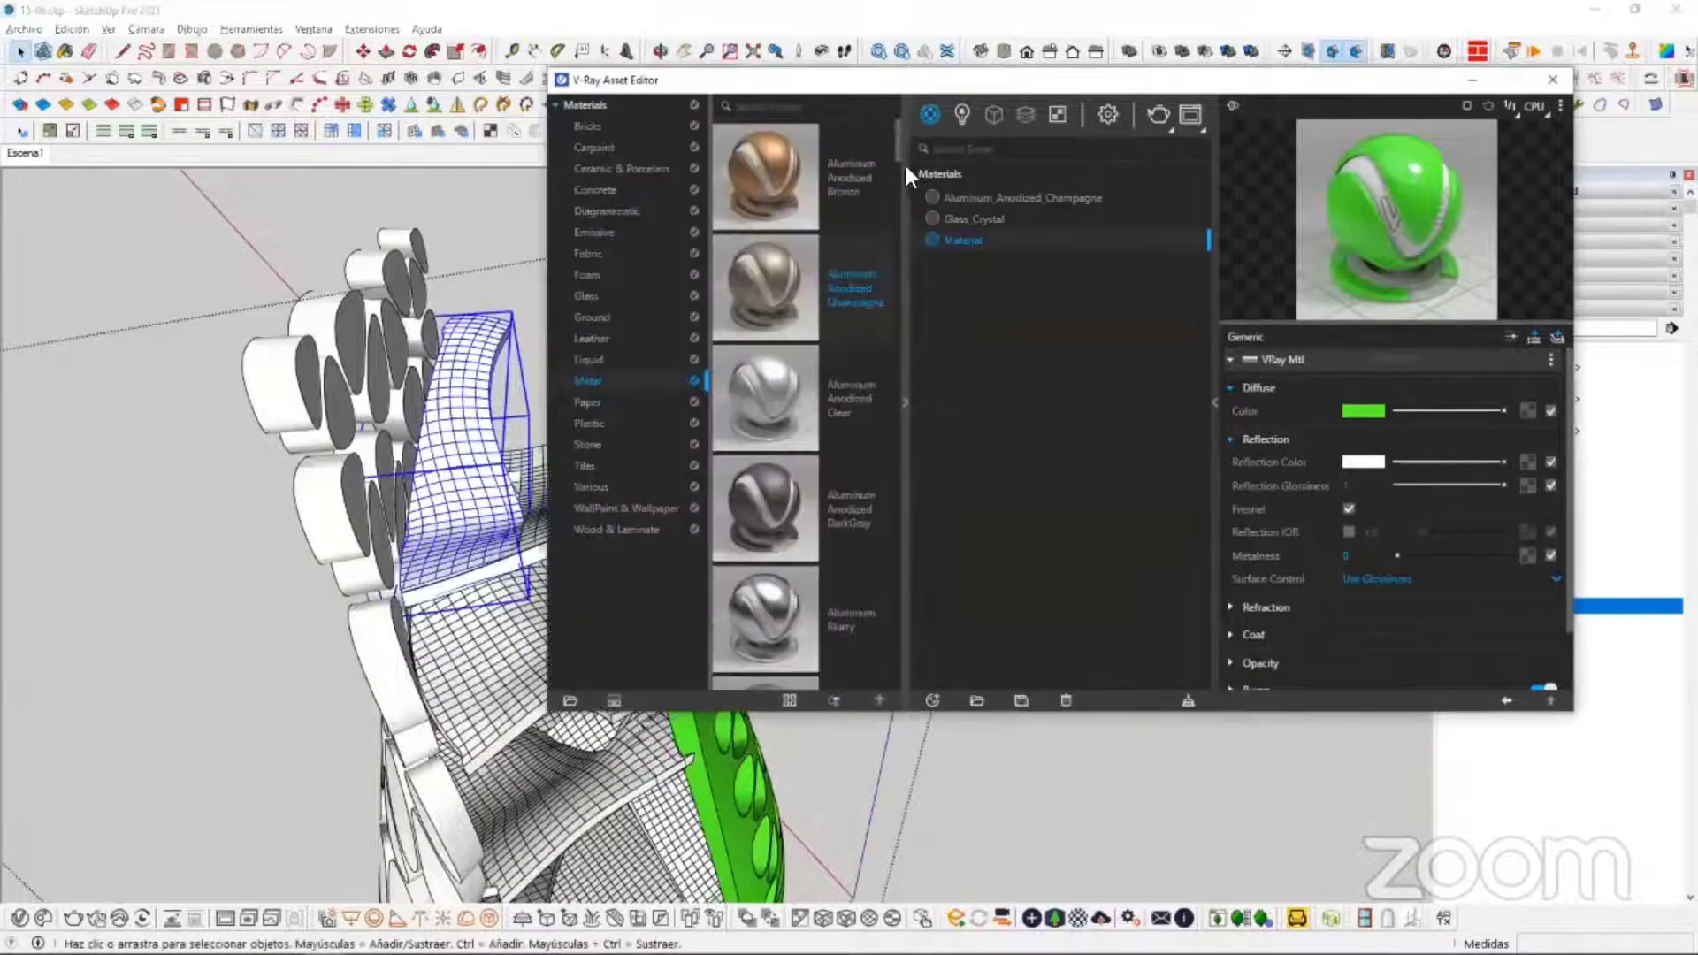
pyautogui.click(589, 127)
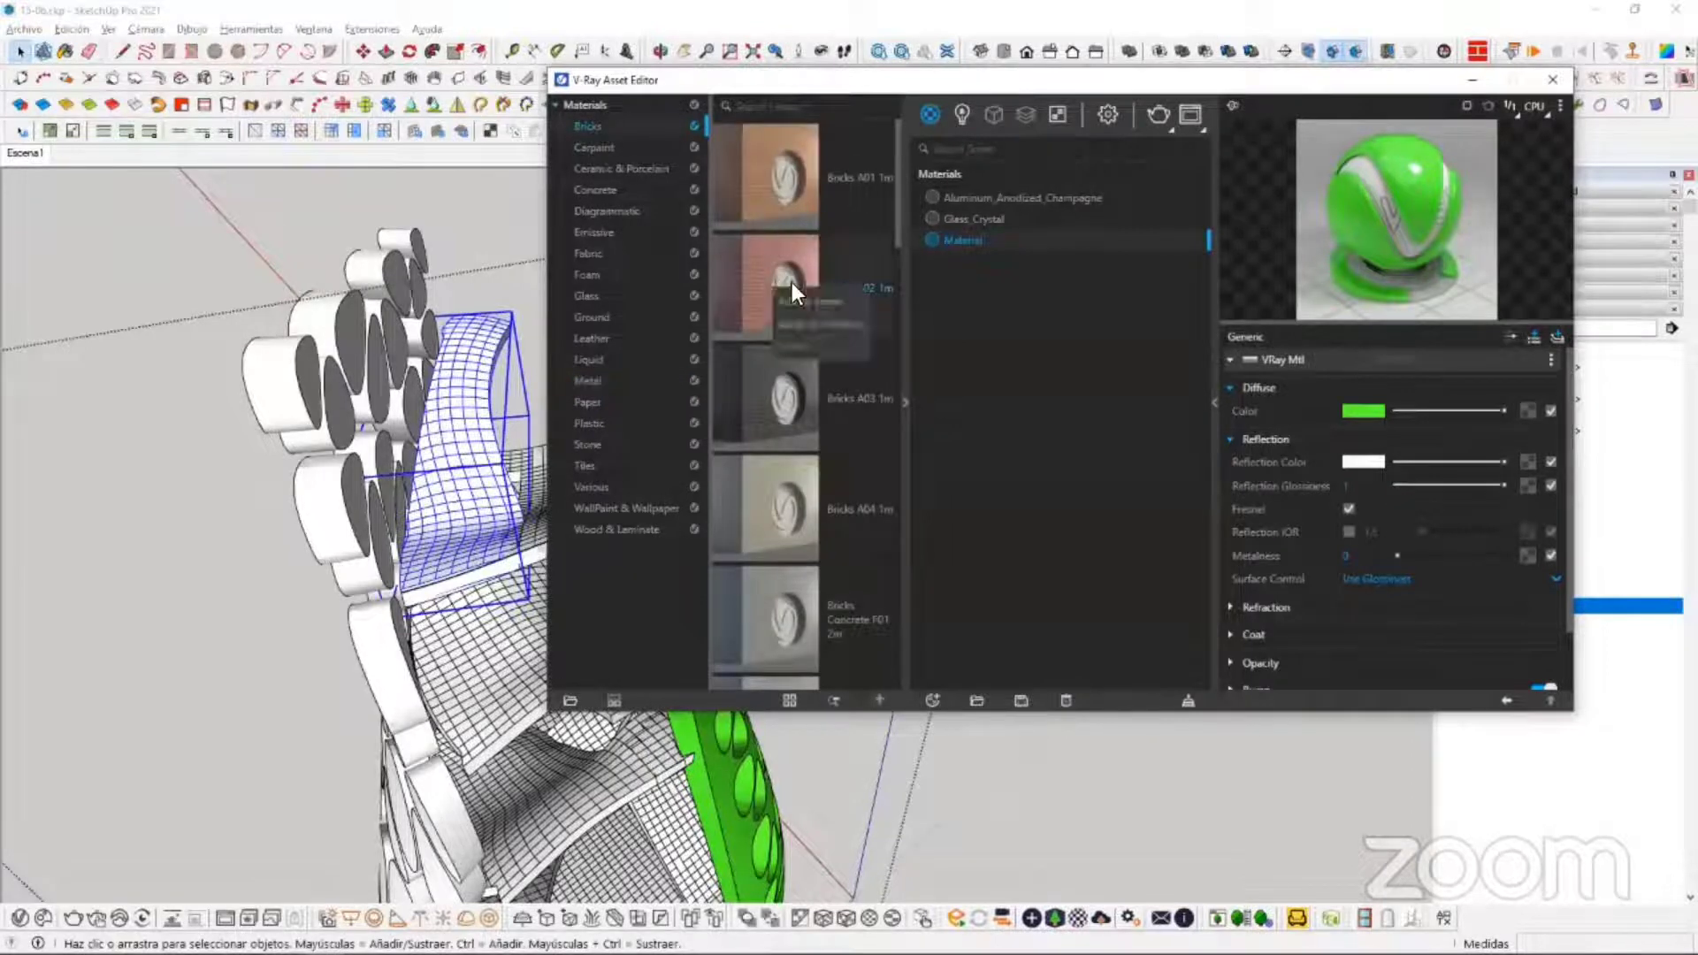
pyautogui.click(843, 323)
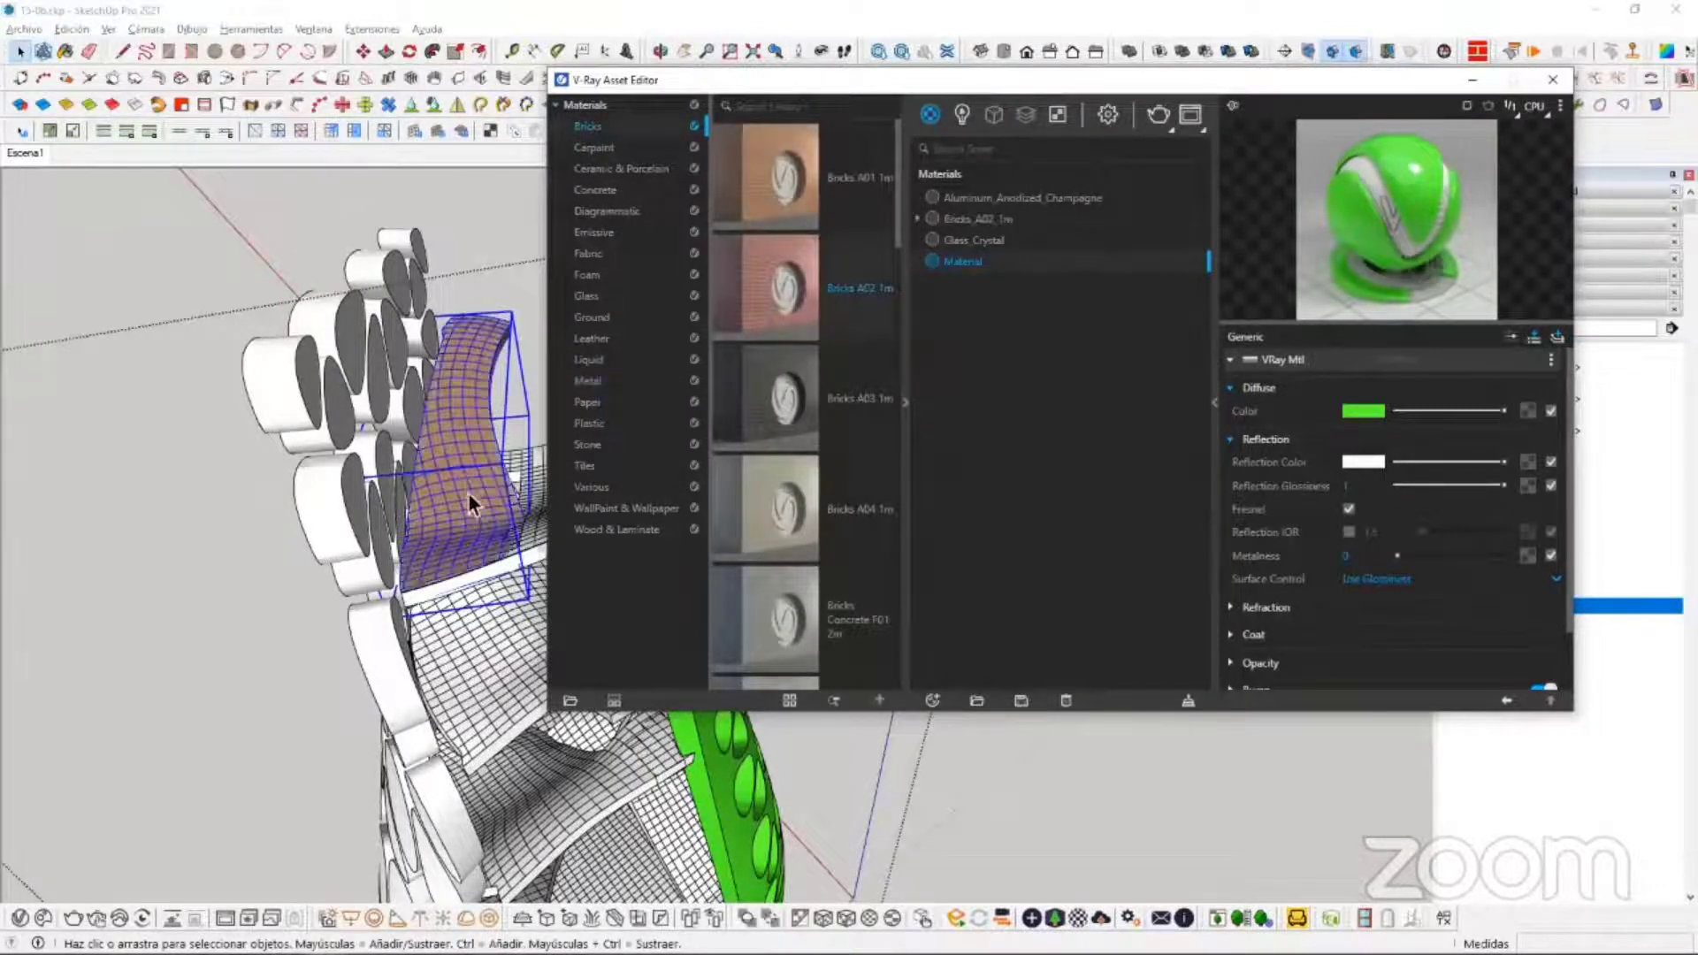
# Step: Examine the brick texture on the uppermost curved floor slab up close, and collapse the material library
pyautogui.scroll(2, 467, 482)
pyautogui.scroll(5, 466, 474)
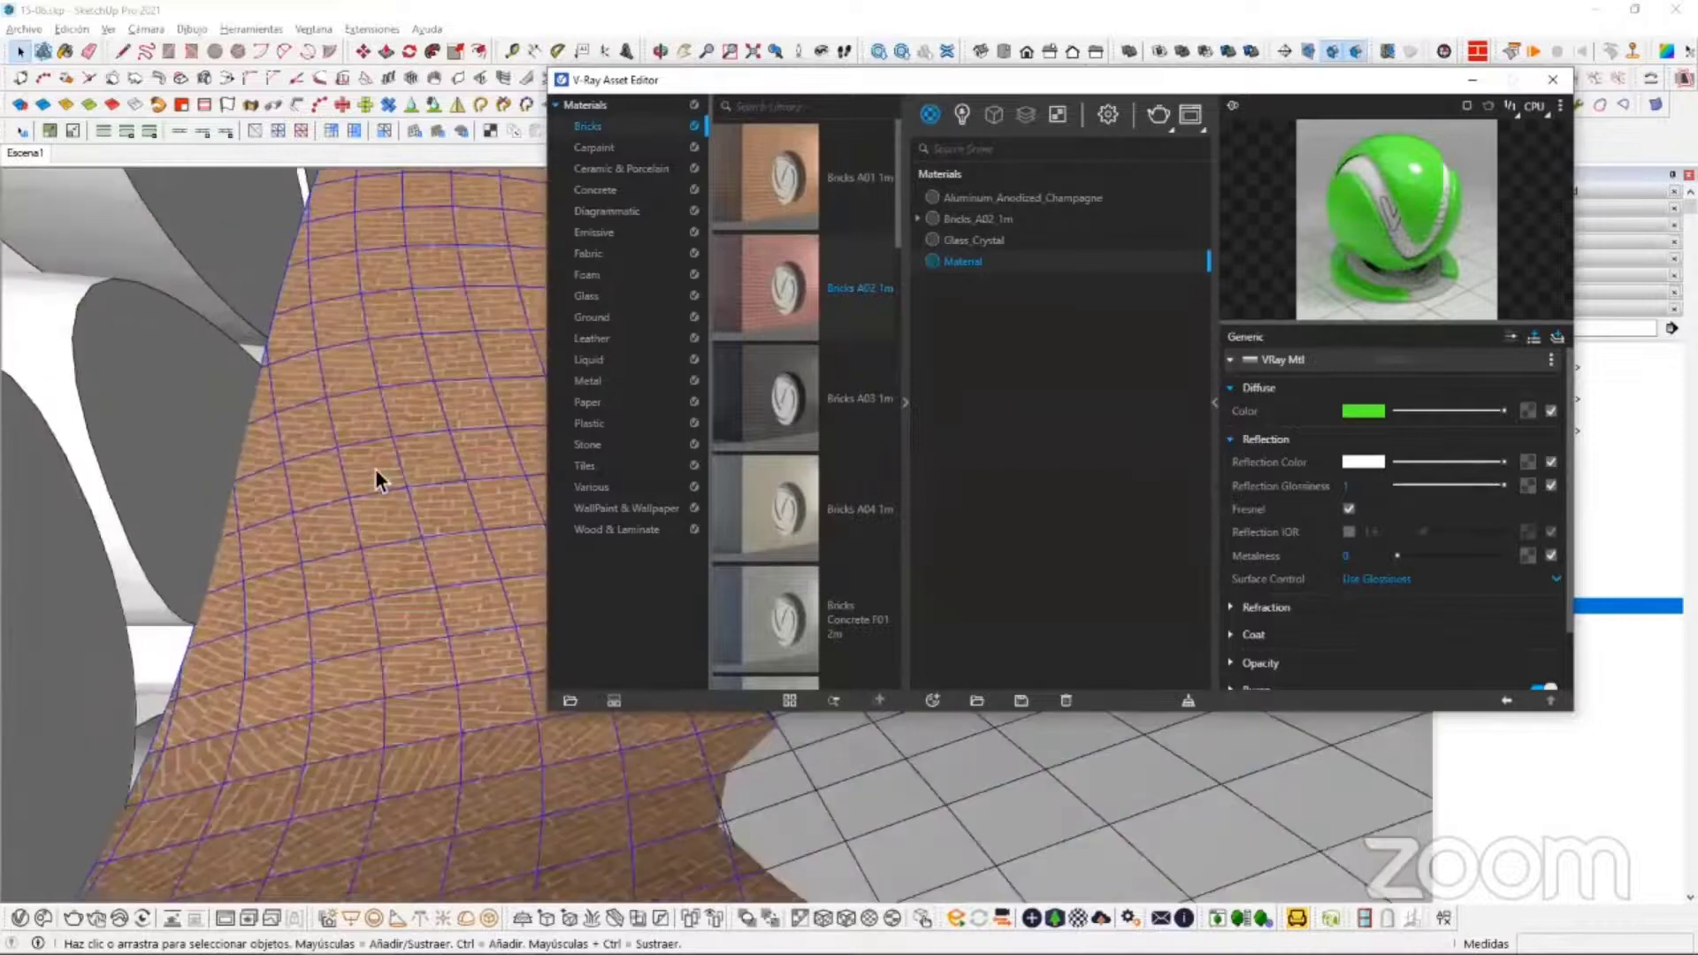
pyautogui.scroll(4, 453, 490)
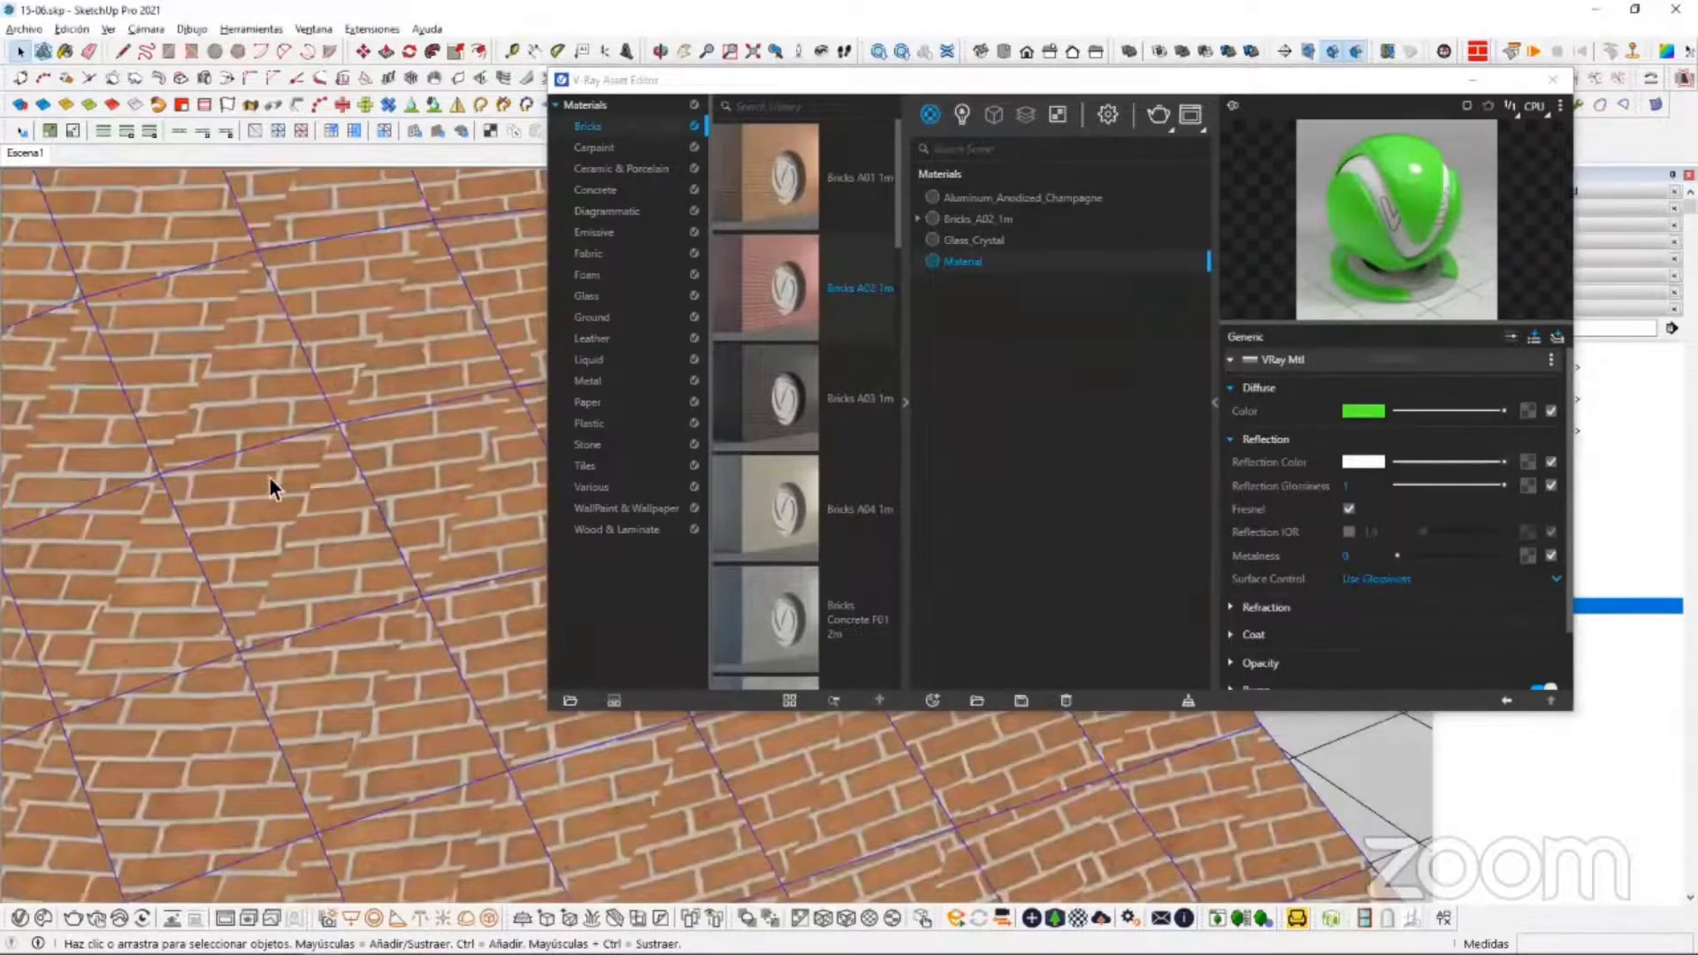
pyautogui.scroll(-5, 275, 477)
pyautogui.moveTo(287, 463)
pyautogui.mouseDown(button='middle')
pyautogui.moveTo(367, 459)
pyautogui.moveTo(260, 365)
pyautogui.moveTo(497, 447)
pyautogui.moveTo(553, 265)
pyautogui.mouseUp(button='middle')
pyautogui.scroll(-3, 272, 361)
pyautogui.scroll(-7, 288, 352)
pyautogui.click(905, 355)
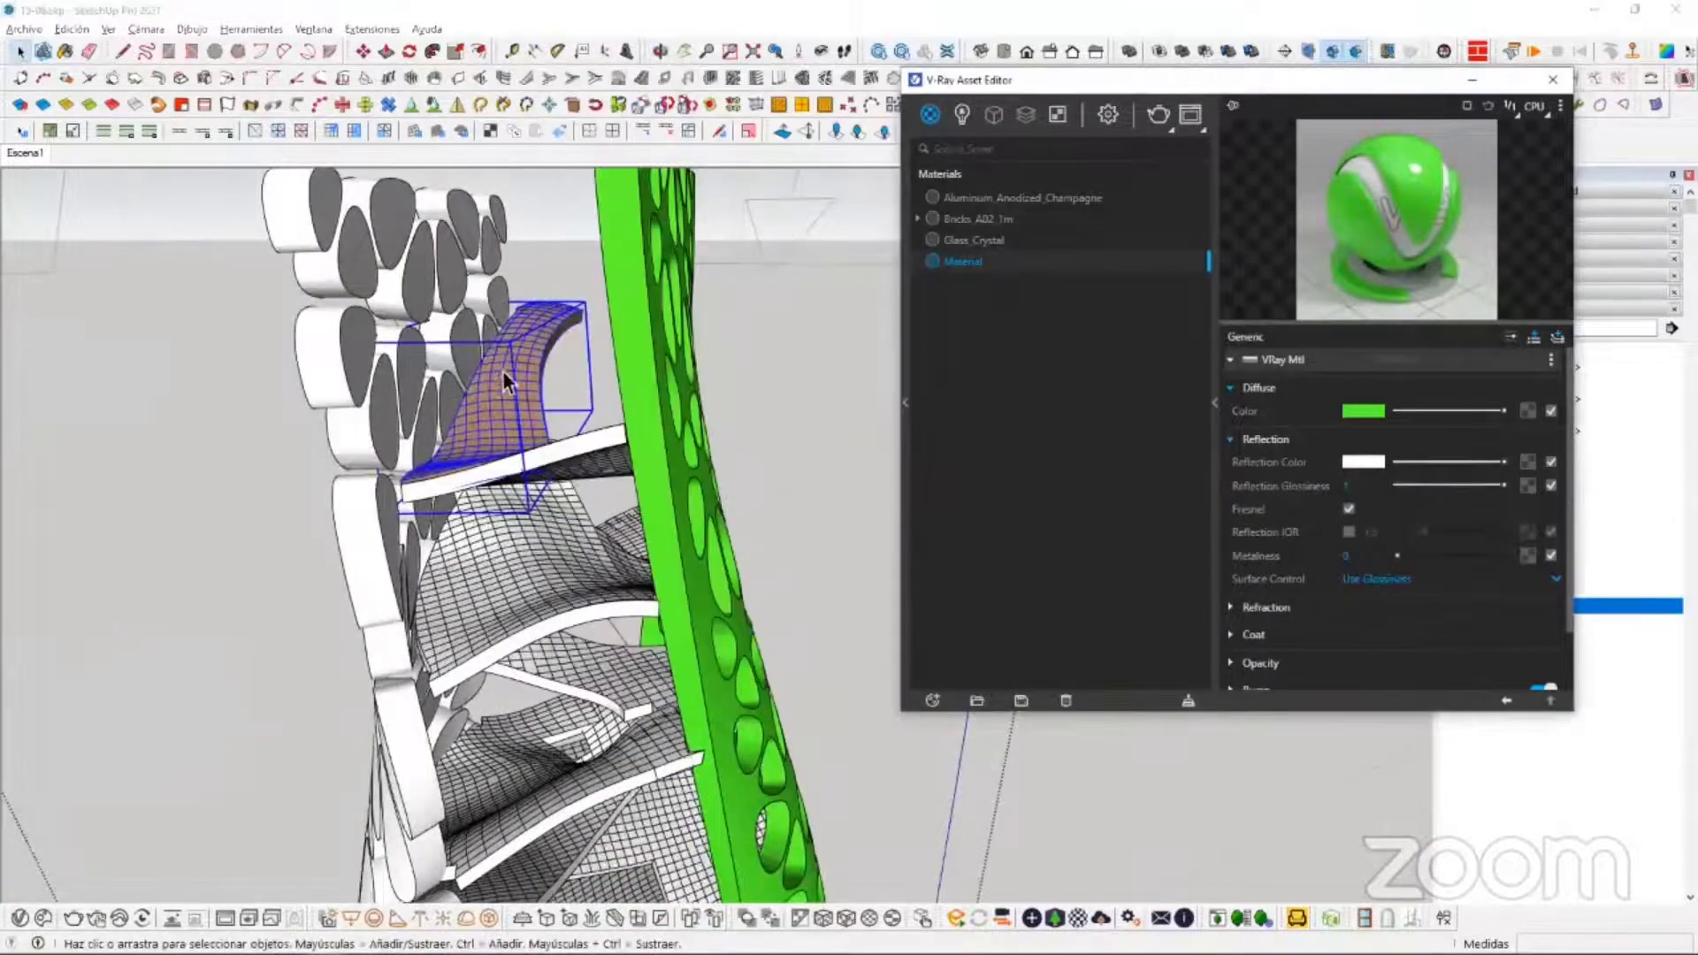
# Step: Remove the brick material from the tower's uppermost curved floor slab
pyautogui.scroll(3, 506, 373)
pyautogui.moveTo(522, 453)
pyautogui.mouseDown(button='middle')
pyautogui.moveTo(469, 485)
pyautogui.moveTo(619, 336)
pyautogui.mouseUp(button='middle')
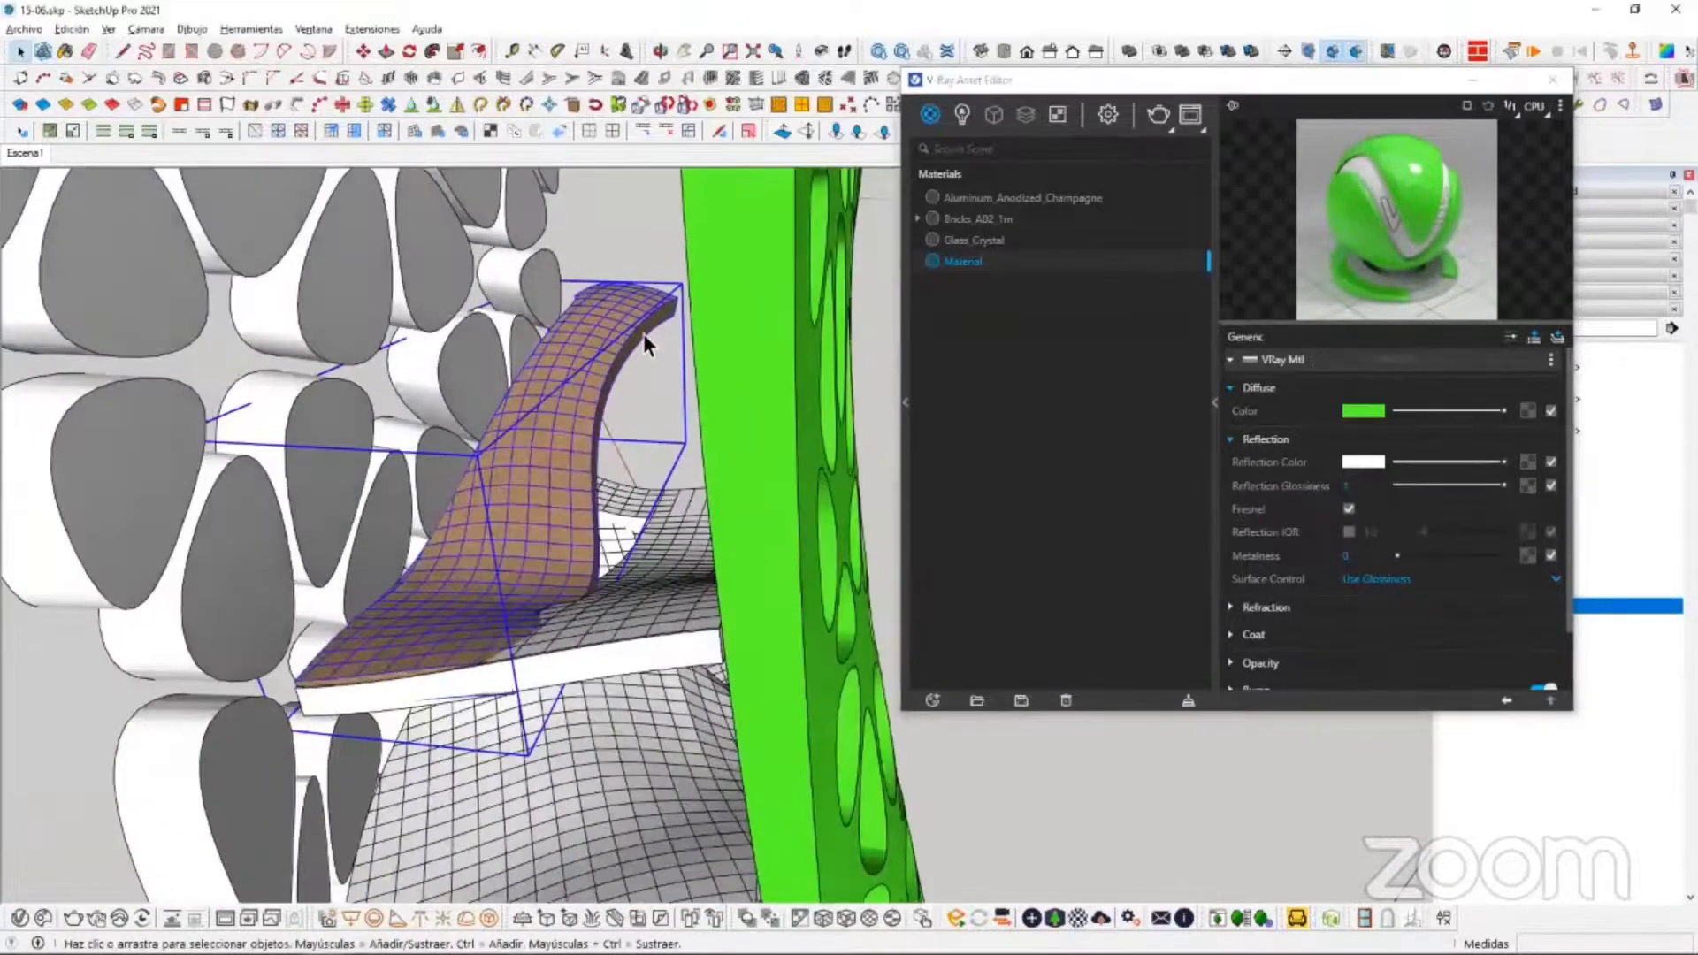
pyautogui.moveTo(607, 479)
pyautogui.mouseDown(button='middle')
pyautogui.moveTo(496, 351)
pyautogui.moveTo(473, 283)
pyautogui.mouseUp(button='middle')
pyautogui.moveTo(502, 485); pyautogui.dragTo(677, 607, button='middle')
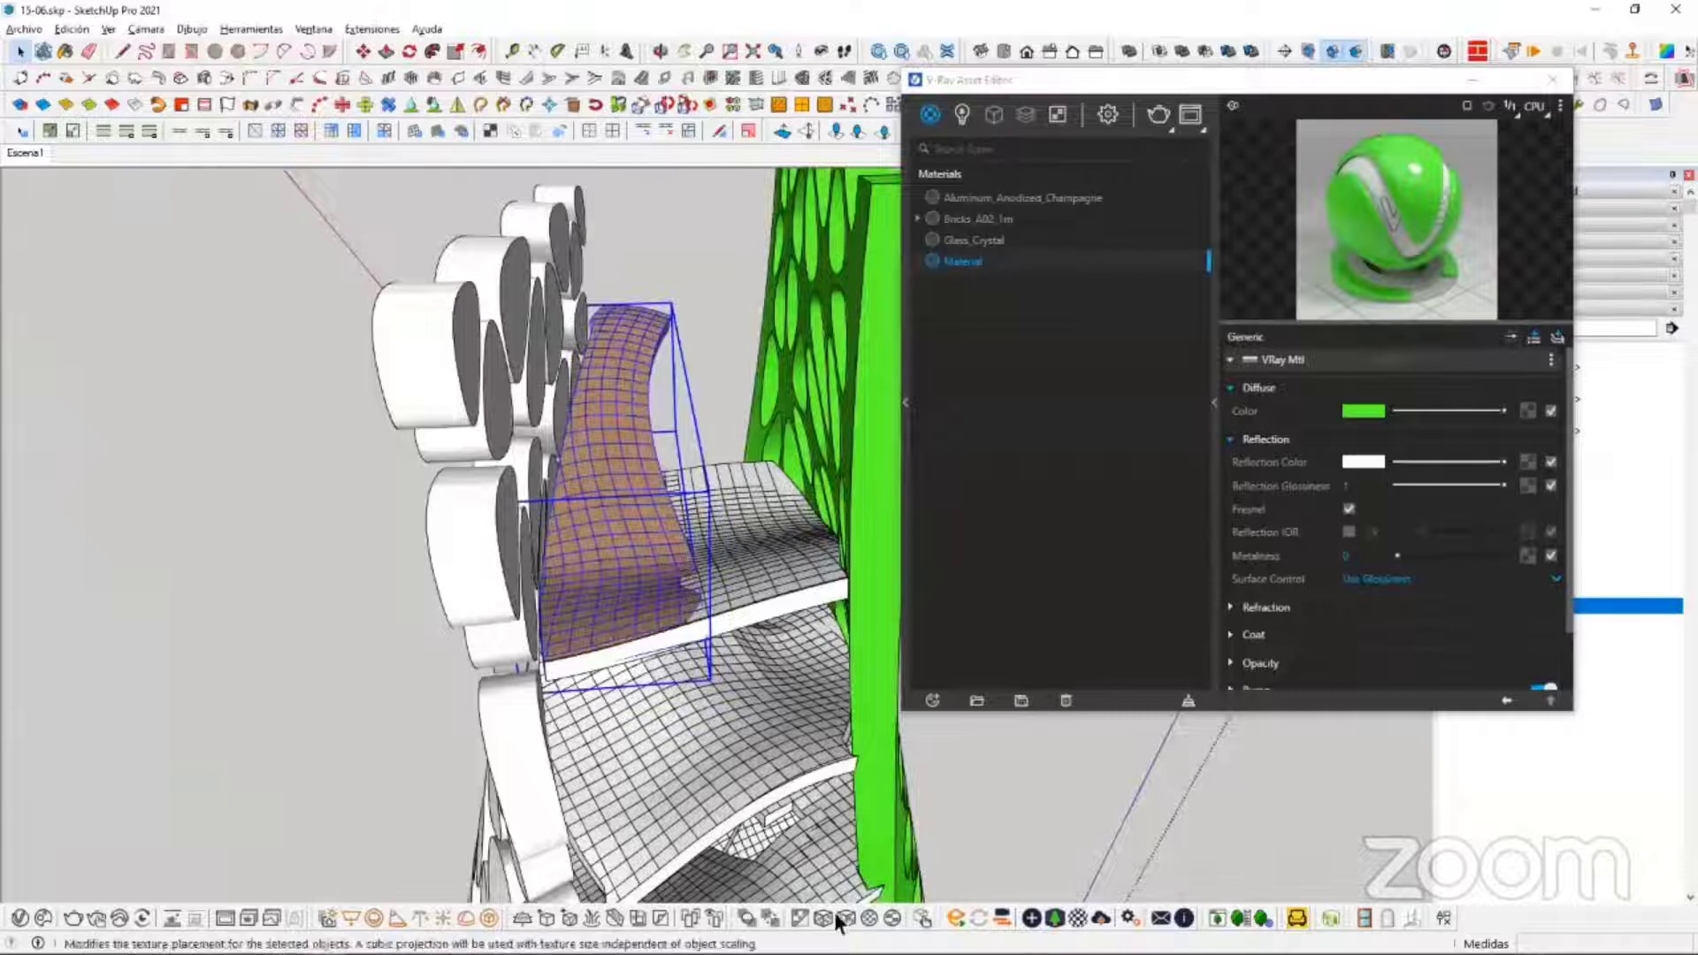
pyautogui.moveTo(798, 842)
pyautogui.mouseDown(button='middle')
pyautogui.moveTo(691, 732)
pyautogui.moveTo(799, 838)
pyautogui.mouseUp(button='middle')
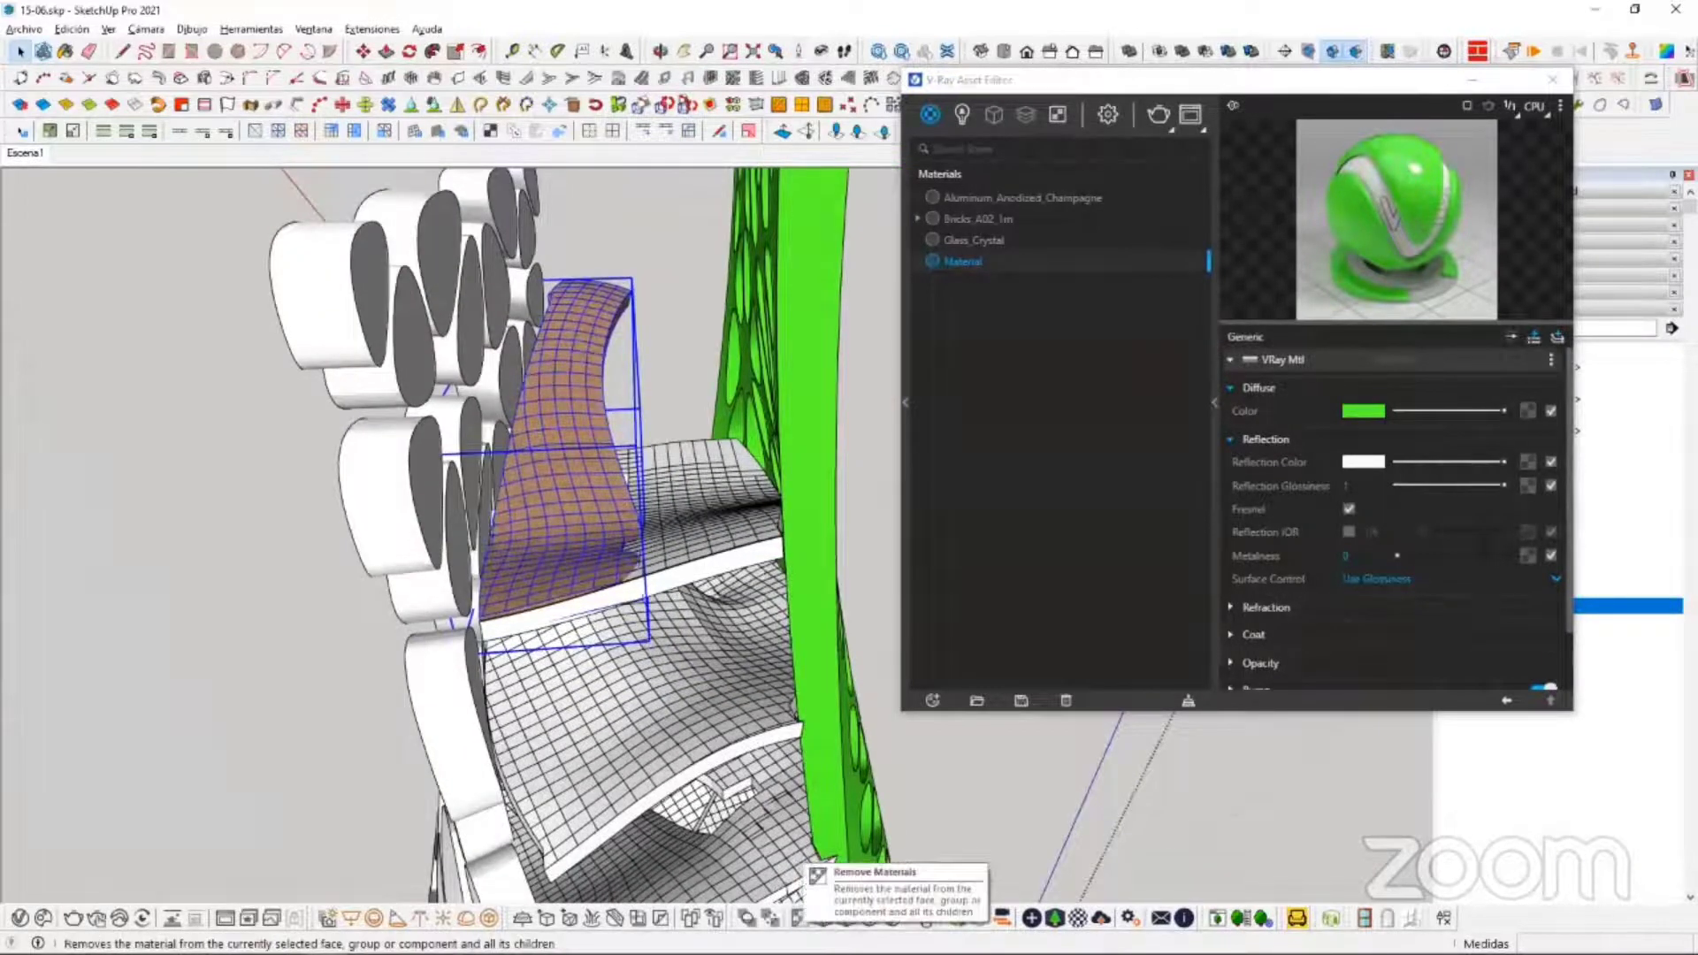
pyautogui.click(800, 918)
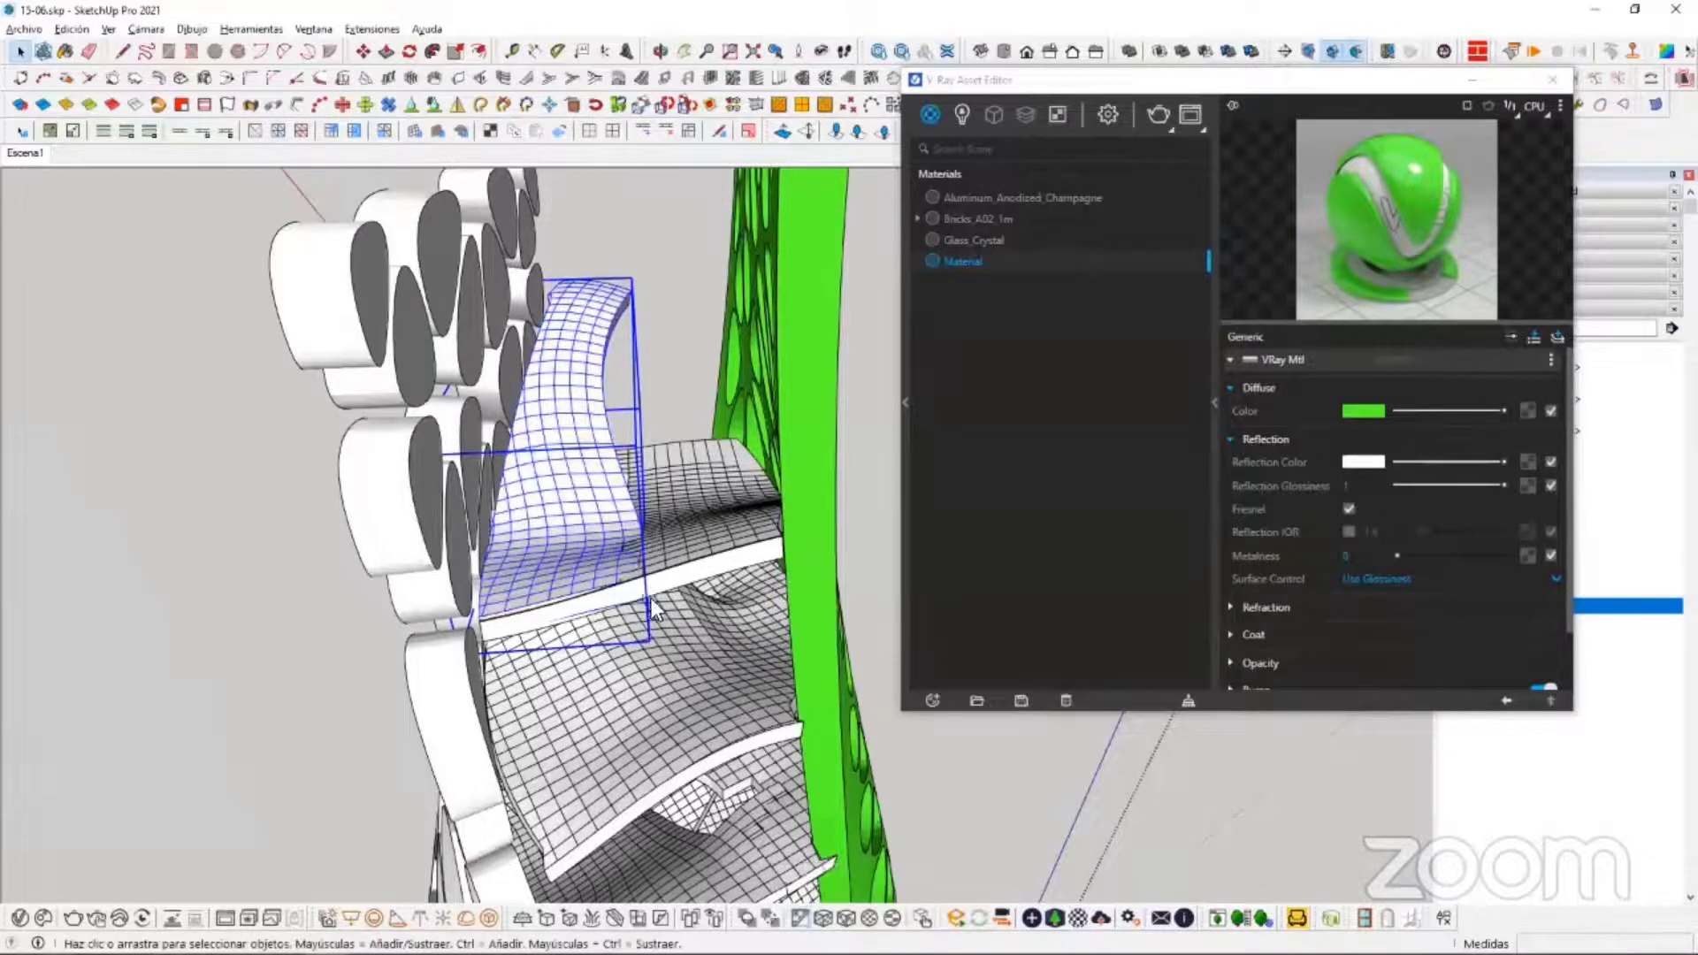
pyautogui.moveTo(651, 598)
pyautogui.mouseDown(button='middle')
pyautogui.moveTo(569, 644)
pyautogui.moveTo(587, 593)
pyautogui.moveTo(630, 582)
pyautogui.mouseUp(button='middle')
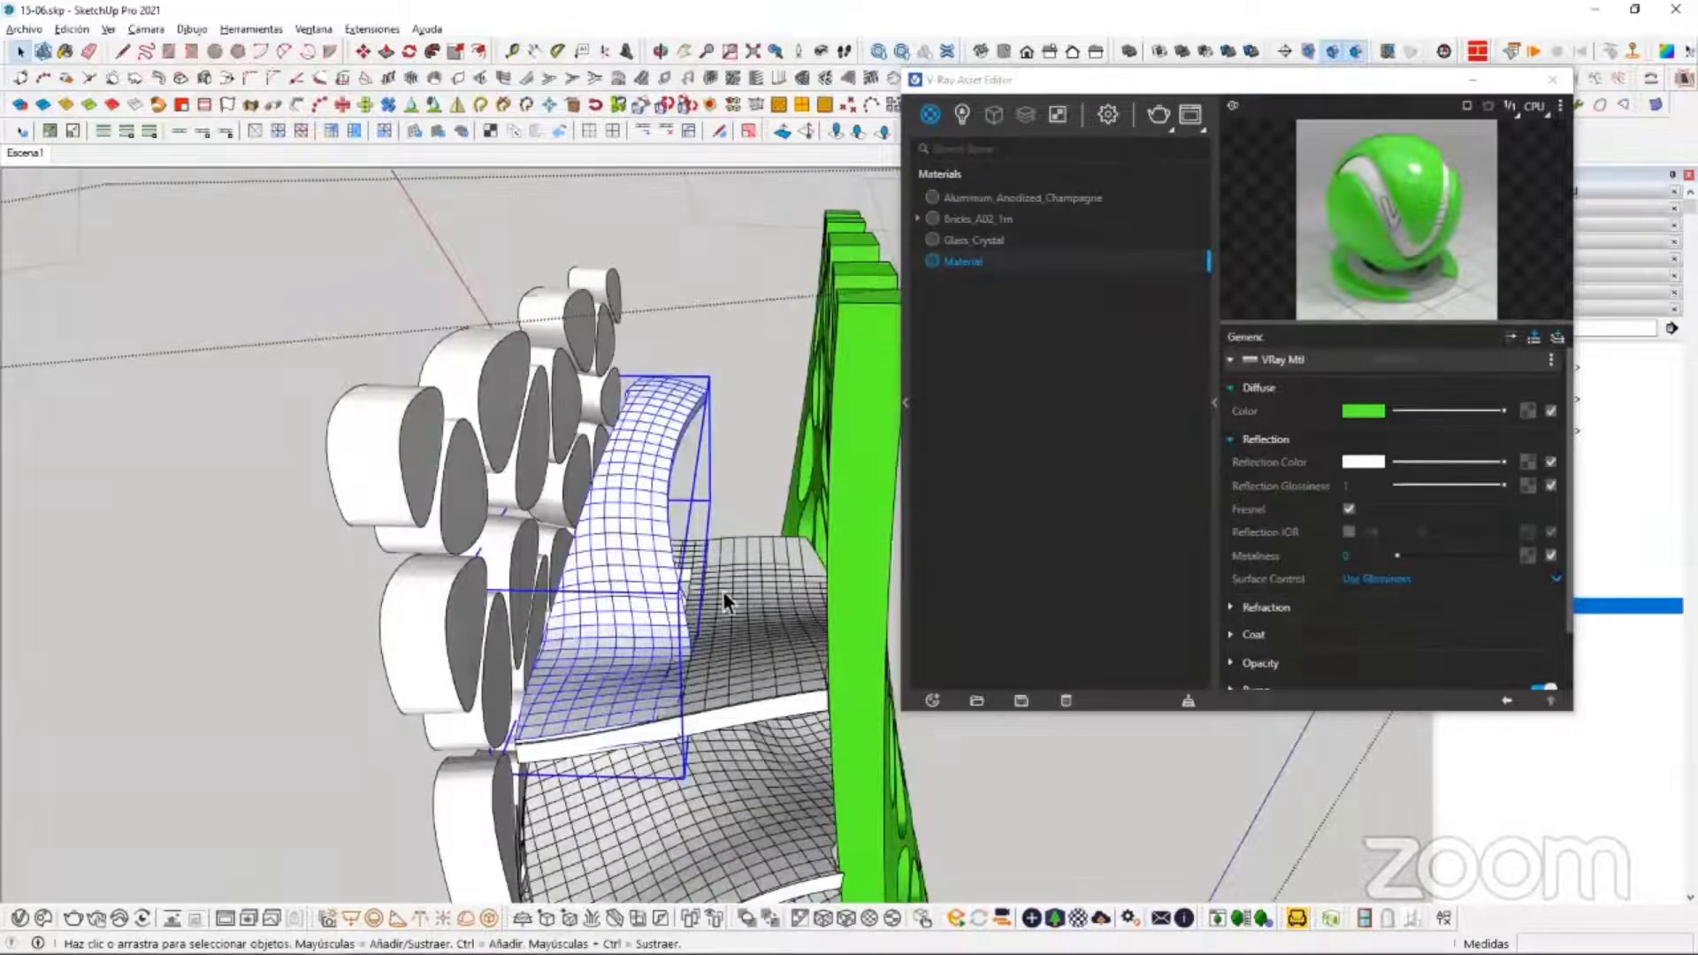
# Step: Apply the green "Material" to the selected uppermost curved floor slab
pyautogui.moveTo(758, 633)
pyautogui.mouseDown(button='middle')
pyautogui.moveTo(1012, 550)
pyautogui.moveTo(1010, 513)
pyautogui.mouseUp(button='middle')
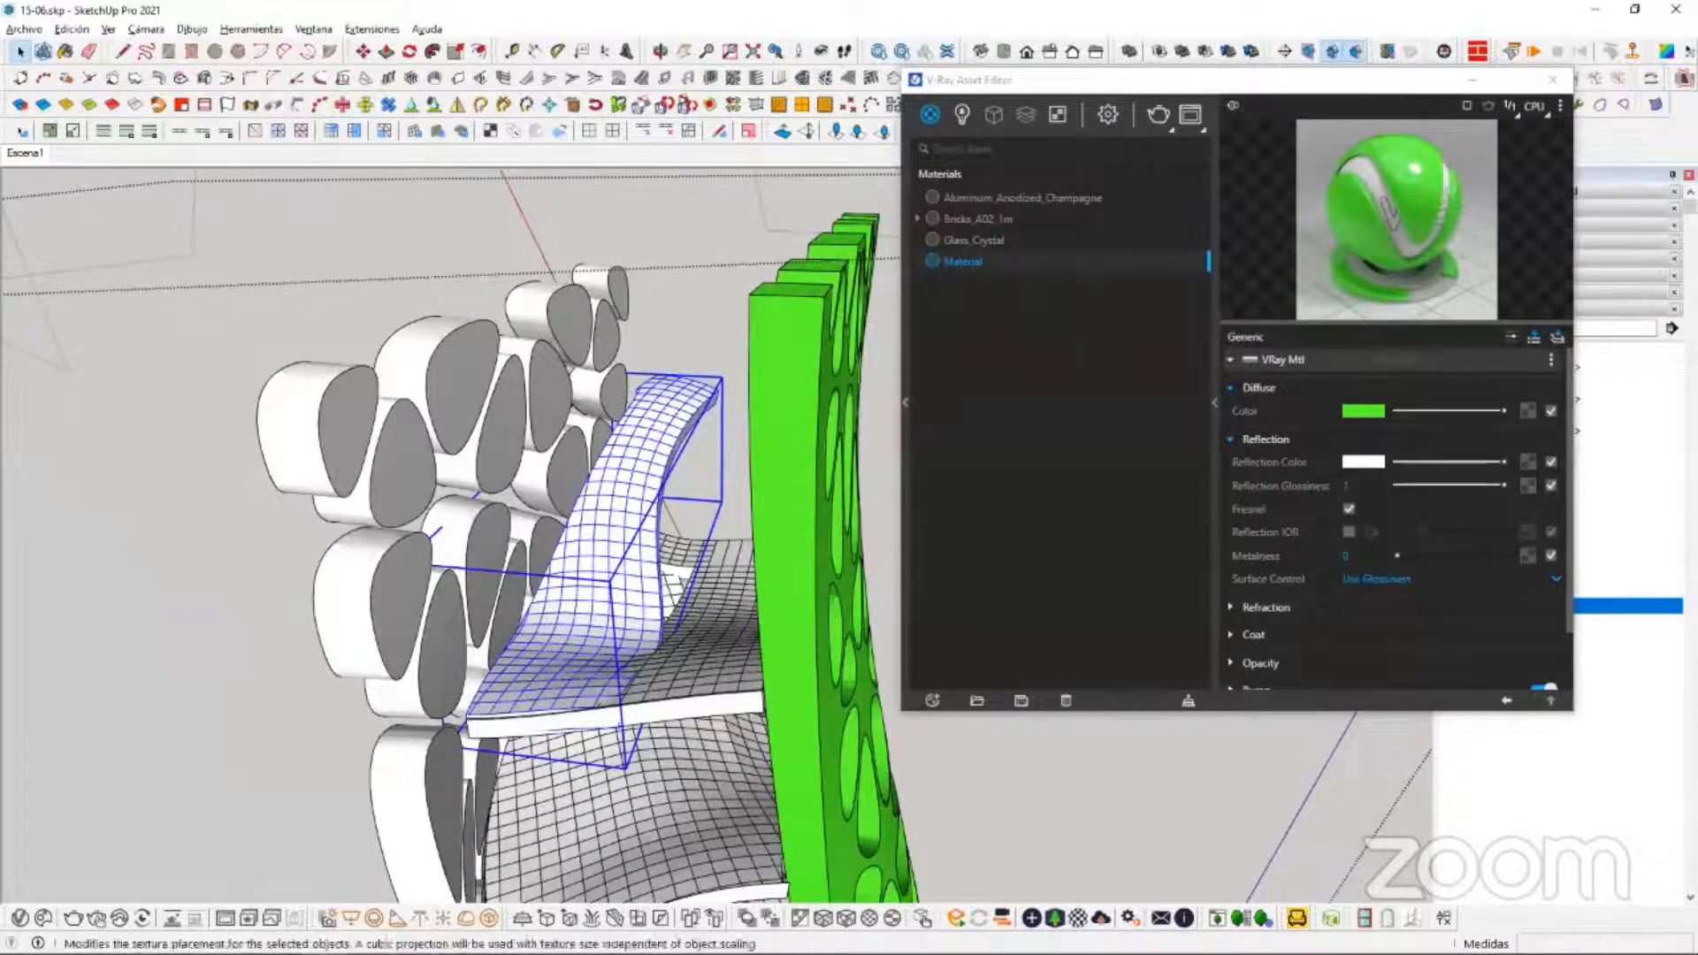
pyautogui.scroll(2, 623, 625)
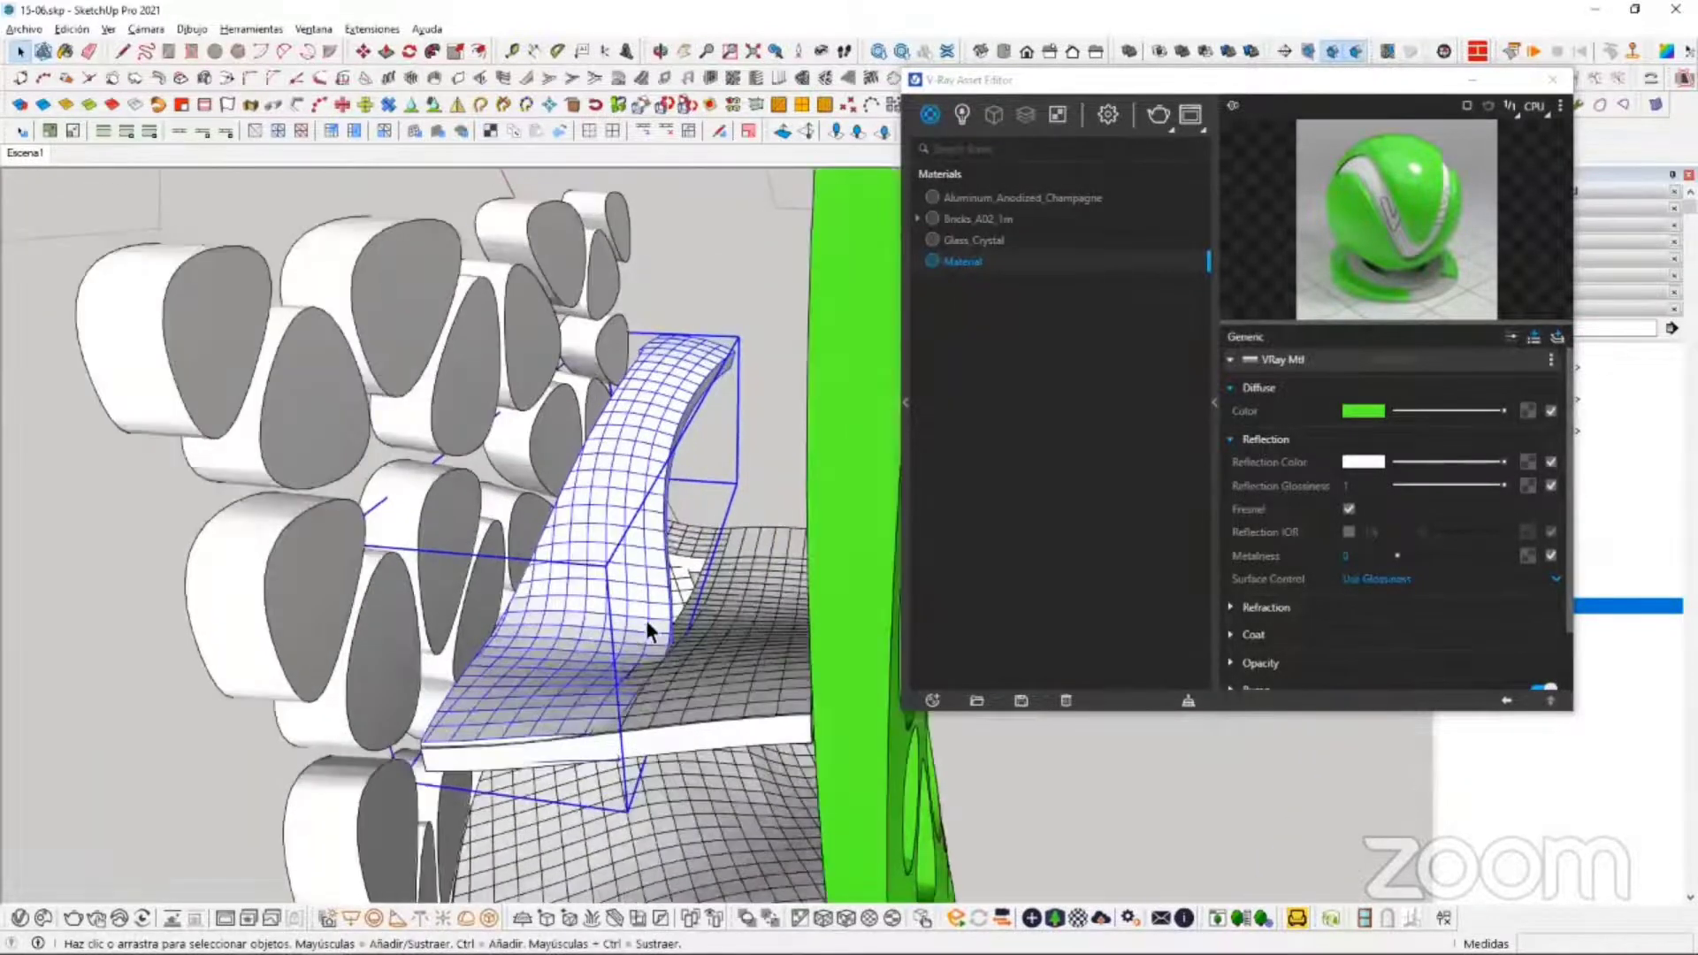
pyautogui.moveTo(625, 592)
pyautogui.mouseDown(button='middle')
pyautogui.moveTo(637, 486)
pyautogui.moveTo(665, 474)
pyautogui.moveTo(651, 465)
pyautogui.mouseUp(button='middle')
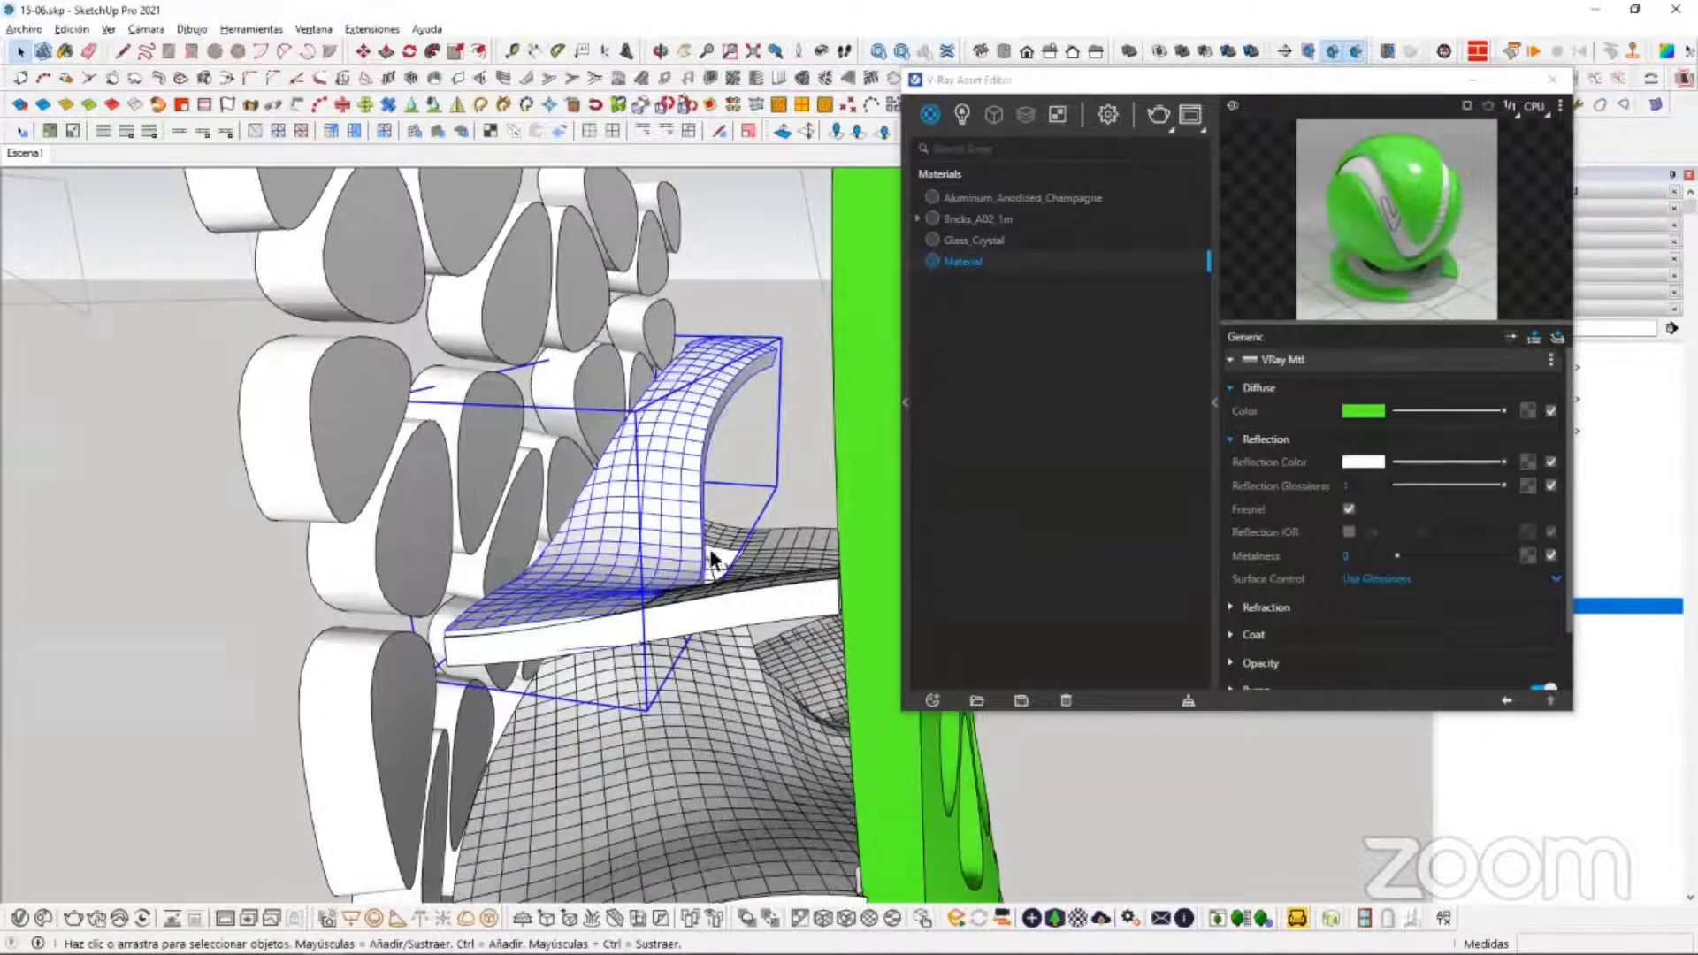
pyautogui.scroll(-3, 542, 637)
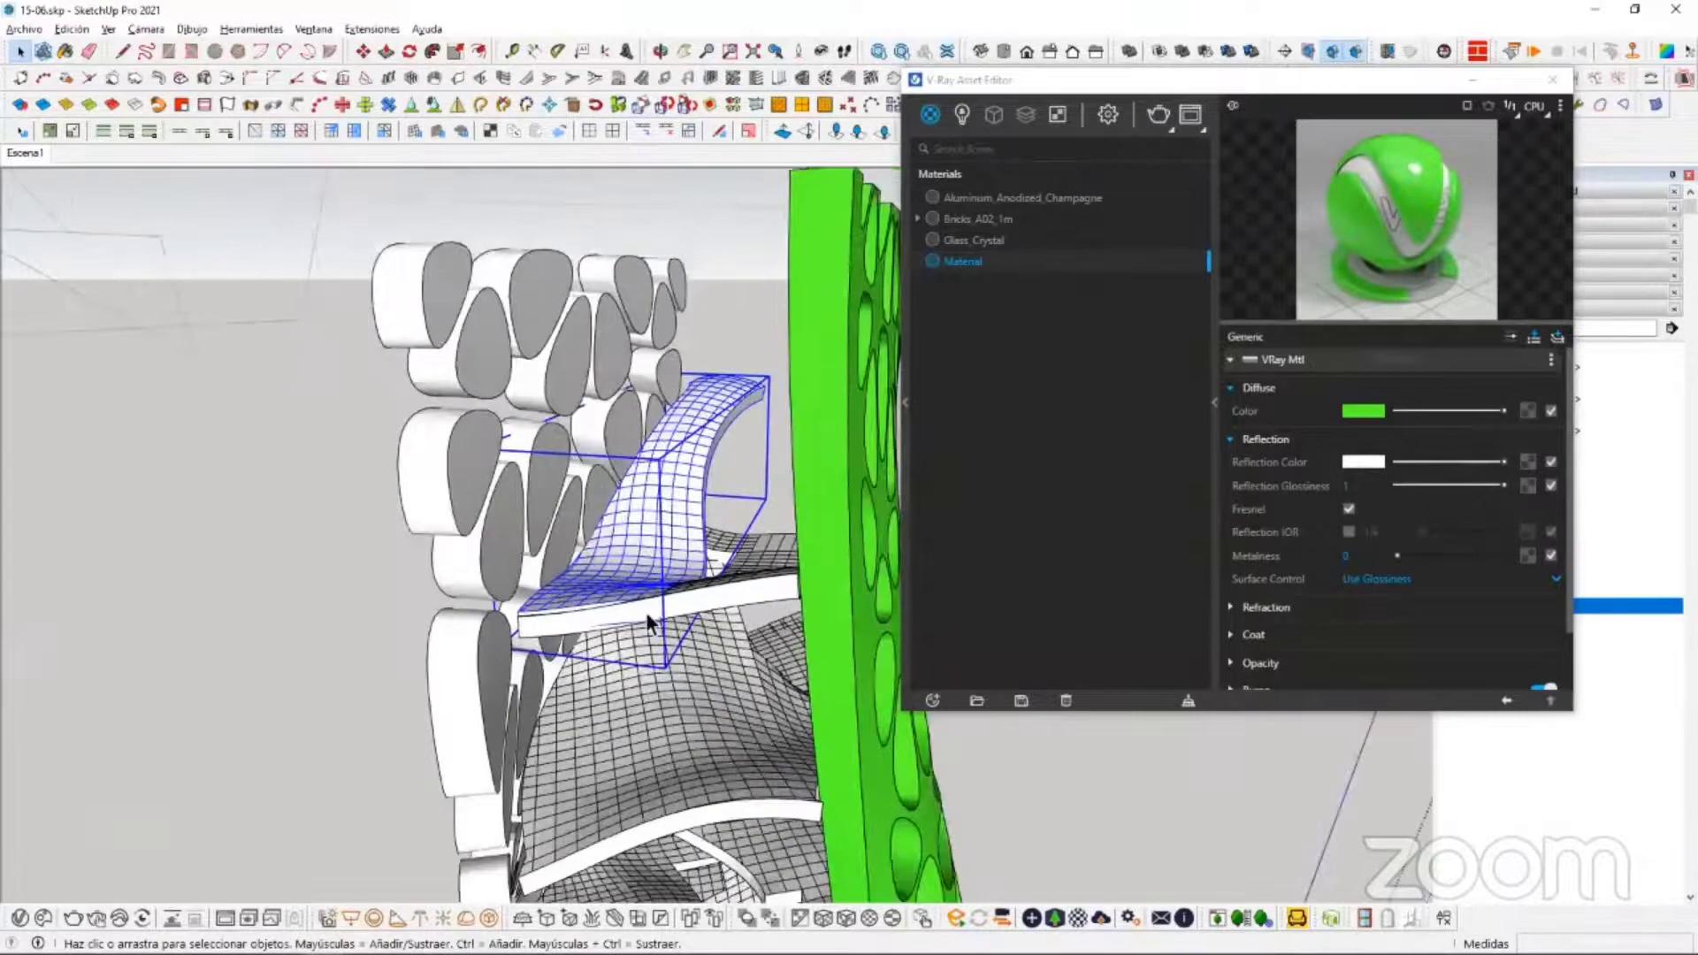
pyautogui.moveTo(646, 617); pyautogui.dragTo(925, 937, button='middle')
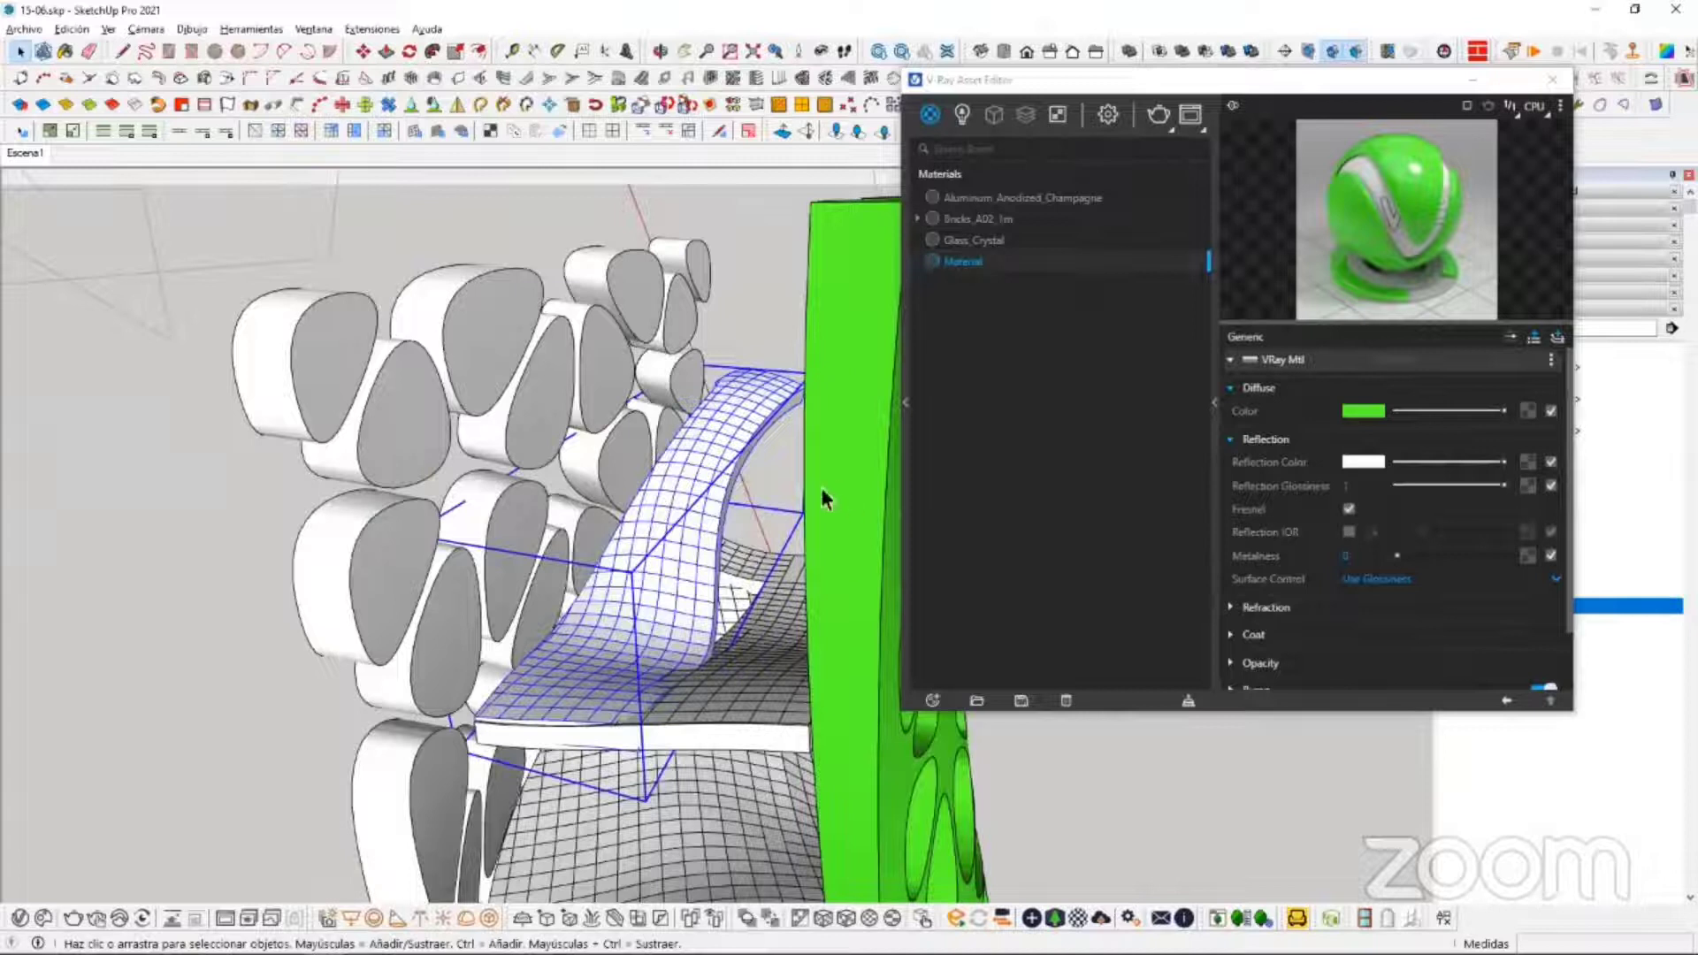
pyautogui.rightClick(964, 260)
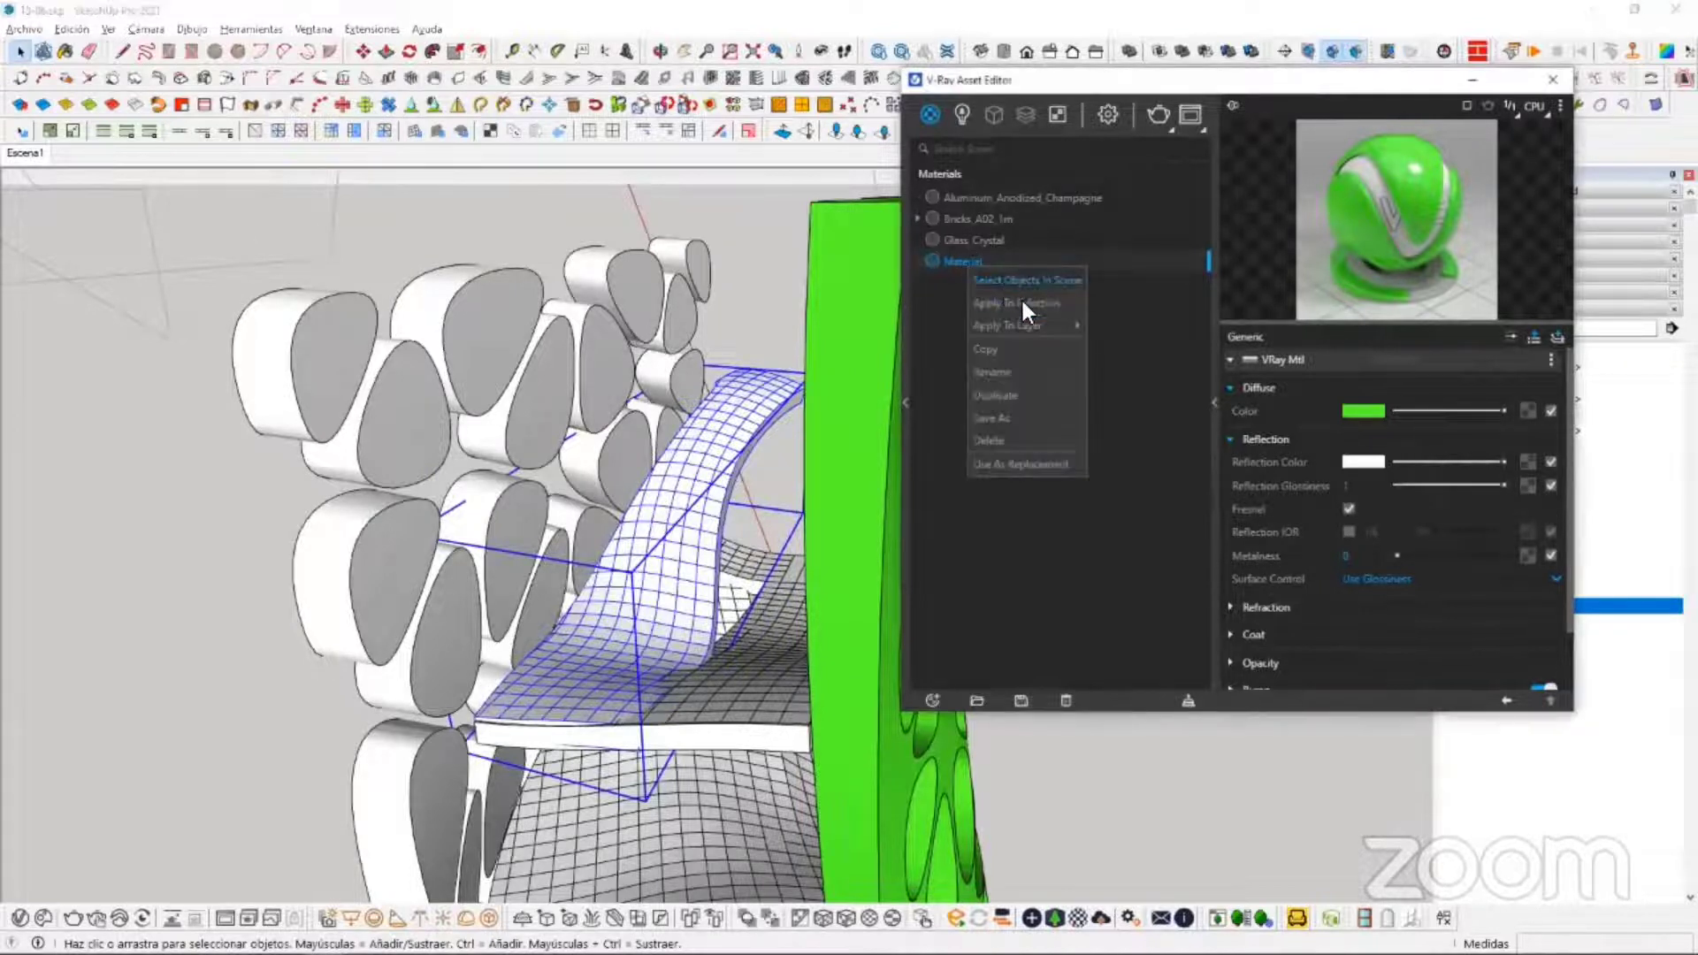
pyautogui.click(1021, 299)
pyautogui.moveTo(682, 598)
pyautogui.mouseDown(button='middle')
pyautogui.moveTo(444, 519)
pyautogui.moveTo(595, 555)
pyautogui.moveTo(514, 353)
pyautogui.moveTo(868, 306)
pyautogui.mouseUp(button='middle')
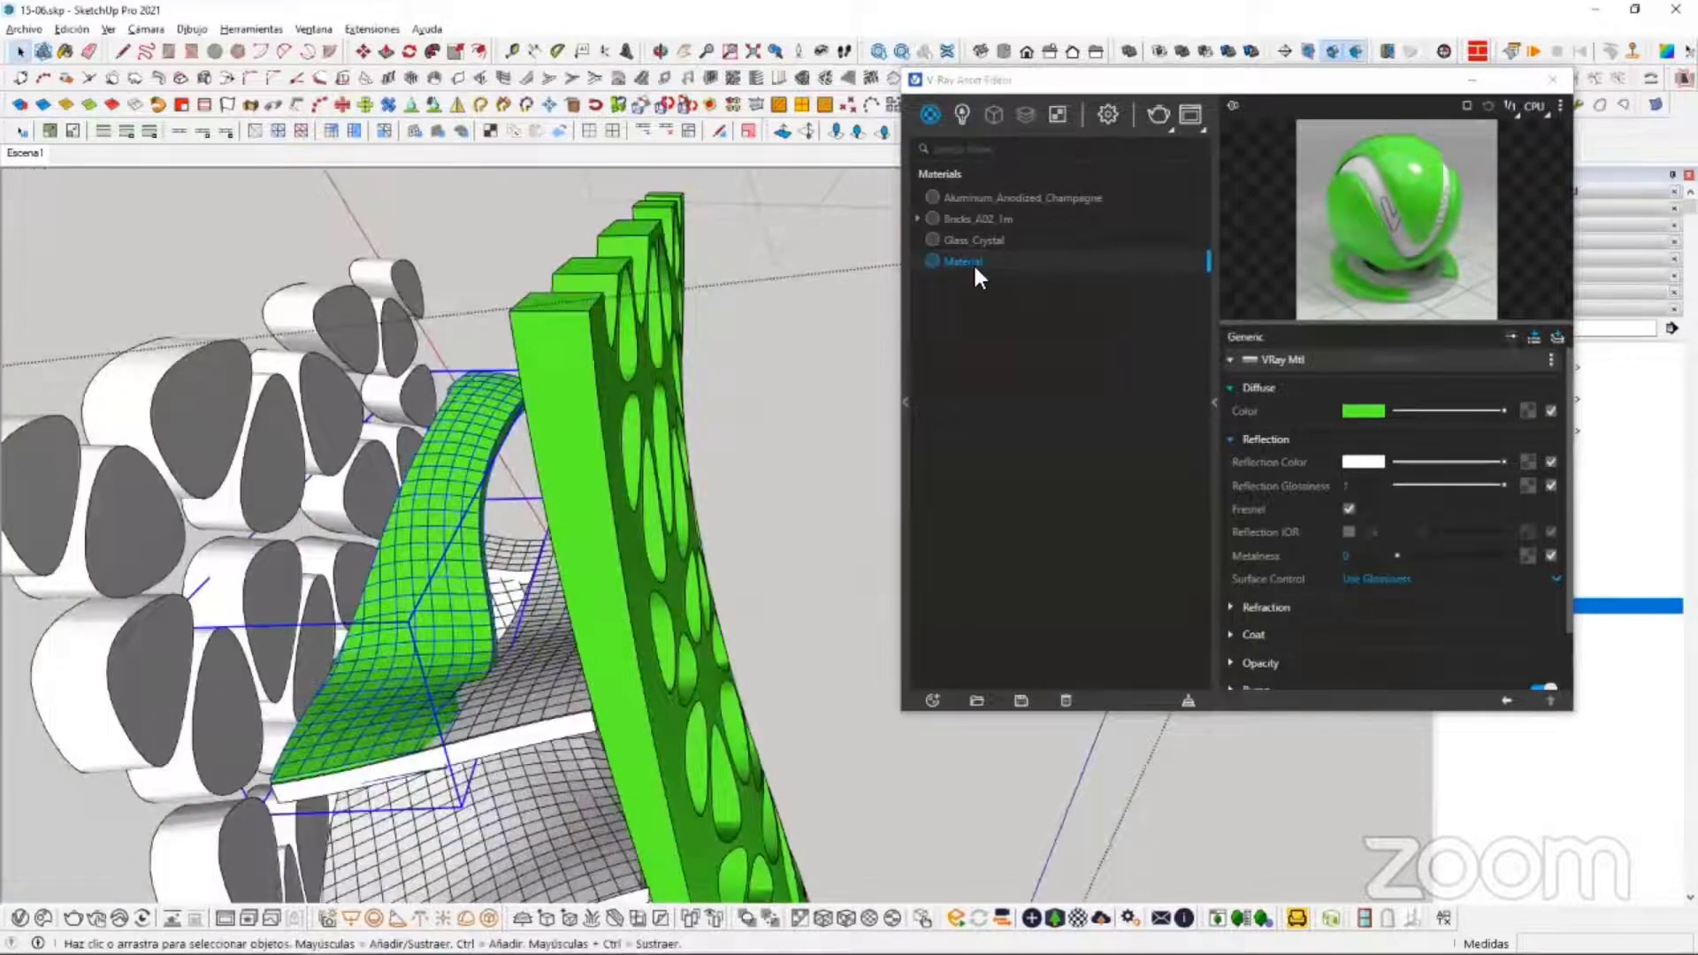
# Step: Permanently delete the green "Material" from the scene's materials
pyautogui.press('Delete')
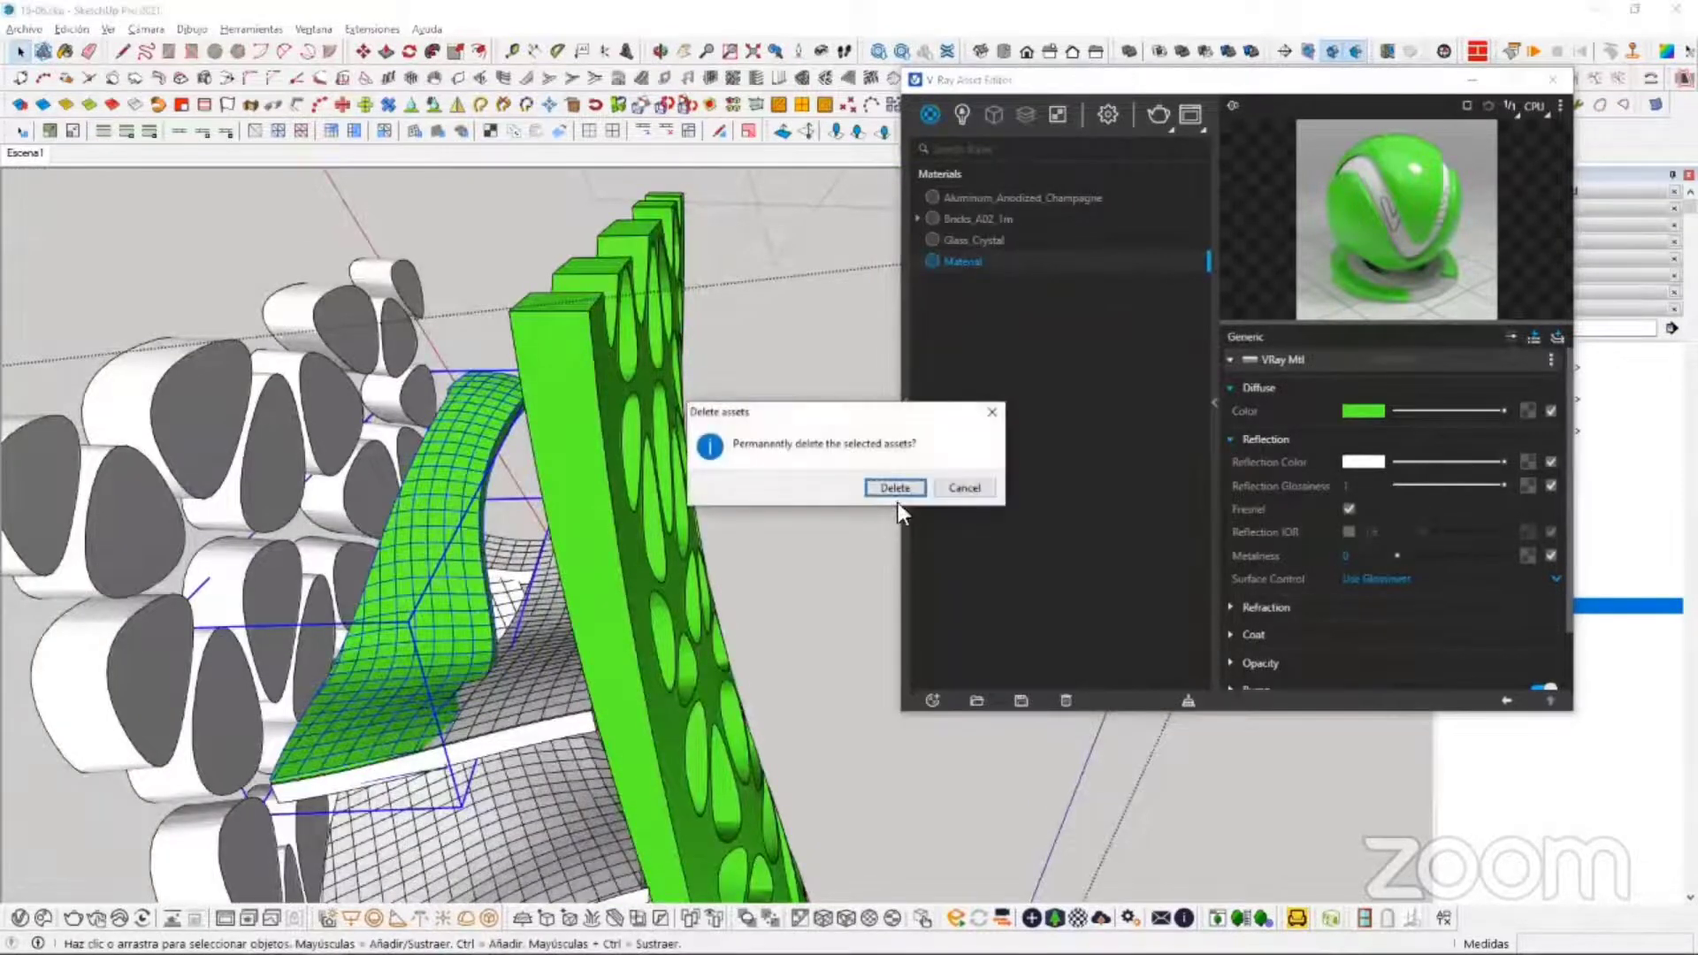
pyautogui.click(895, 487)
pyautogui.moveTo(777, 447)
pyautogui.mouseDown(button='middle')
pyautogui.moveTo(743, 482)
pyautogui.moveTo(854, 411)
pyautogui.moveTo(334, 493)
pyautogui.moveTo(569, 481)
pyautogui.mouseUp(button='middle')
pyautogui.scroll(-1, 569, 482)
pyautogui.scroll(-2, 777, 406)
pyautogui.moveTo(778, 406); pyautogui.dragTo(823, 433, button='middle')
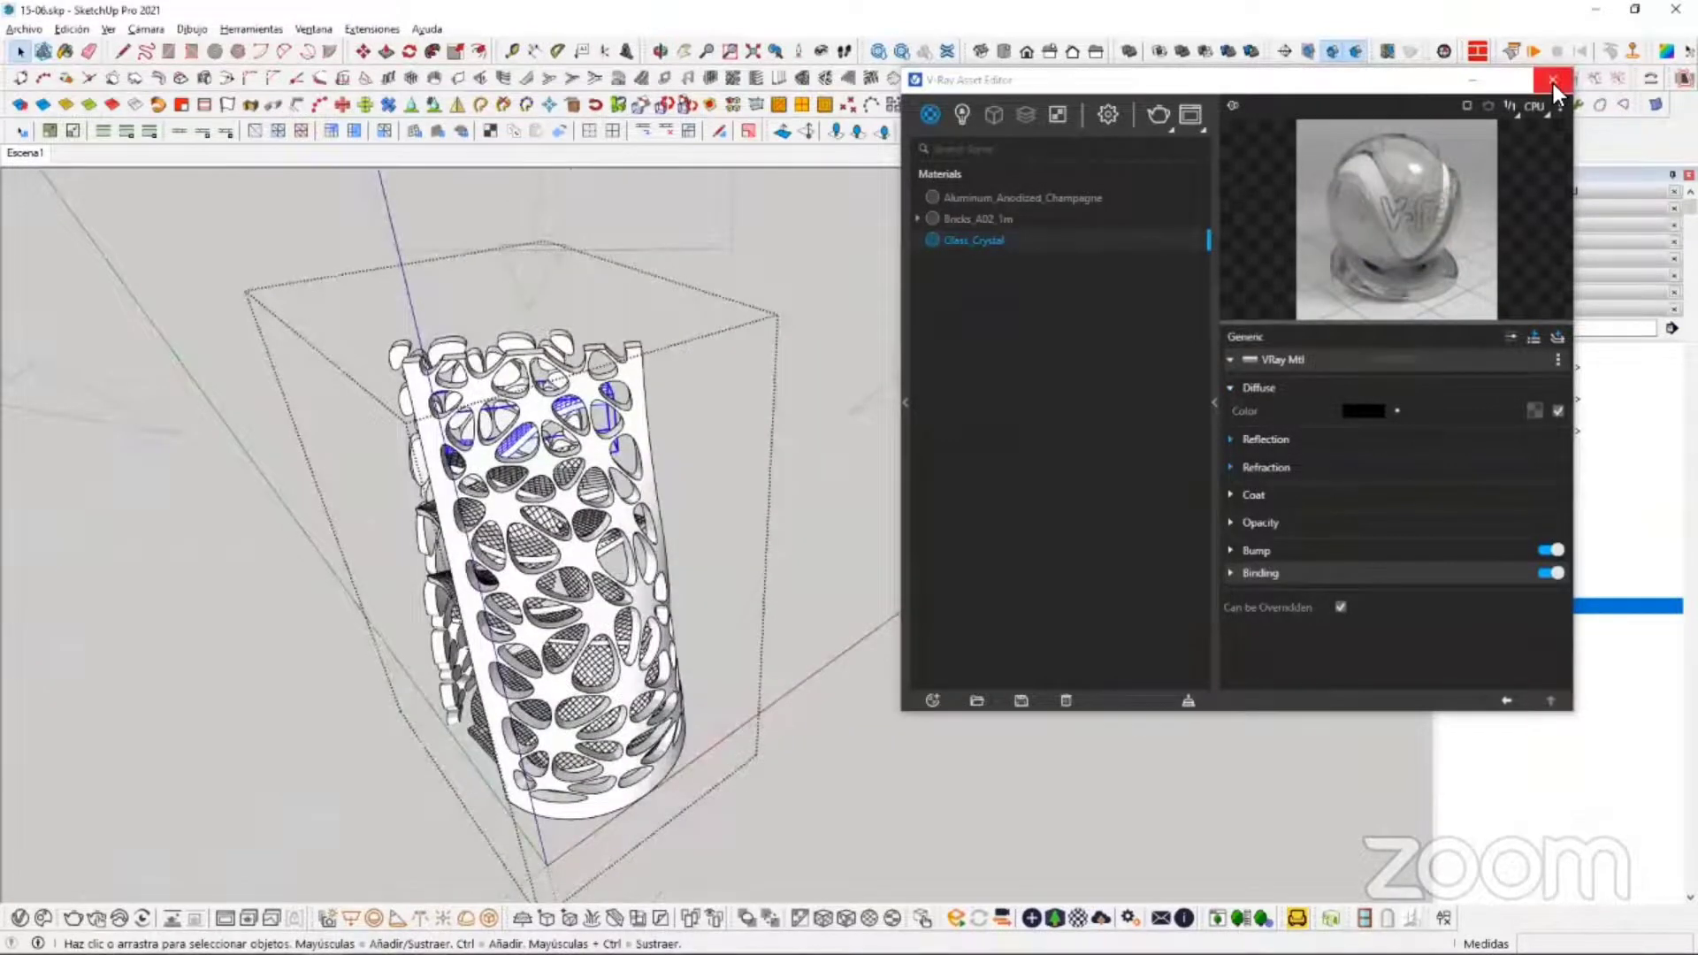
# Step: Leave the tower group and clear the selection
pyautogui.scroll(-1, 531, 557)
pyautogui.moveTo(530, 566); pyautogui.dragTo(620, 496, button='middle')
pyautogui.click(869, 577)
pyautogui.moveTo(681, 566)
pyautogui.mouseDown(button='middle')
pyautogui.moveTo(662, 485)
pyautogui.moveTo(871, 524)
pyautogui.mouseUp(button='middle')
pyautogui.scroll(1, 584, 689)
pyautogui.click(252, 735)
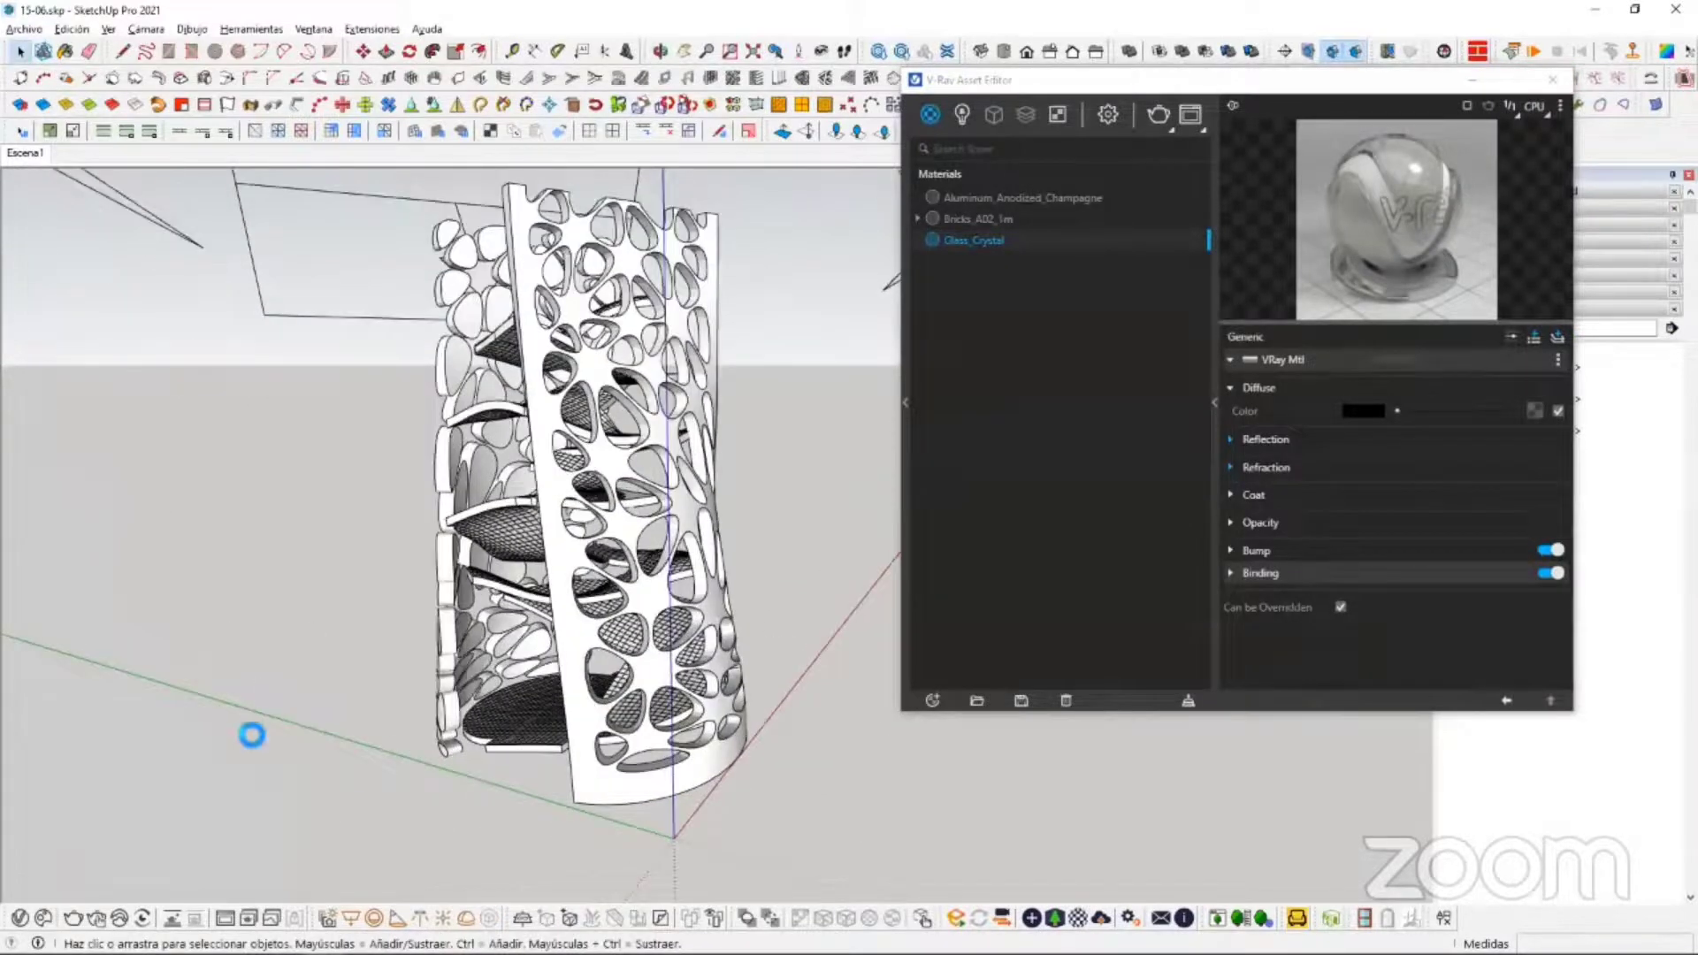
pyautogui.moveTo(323, 763); pyautogui.dragTo(301, 789, button='middle')
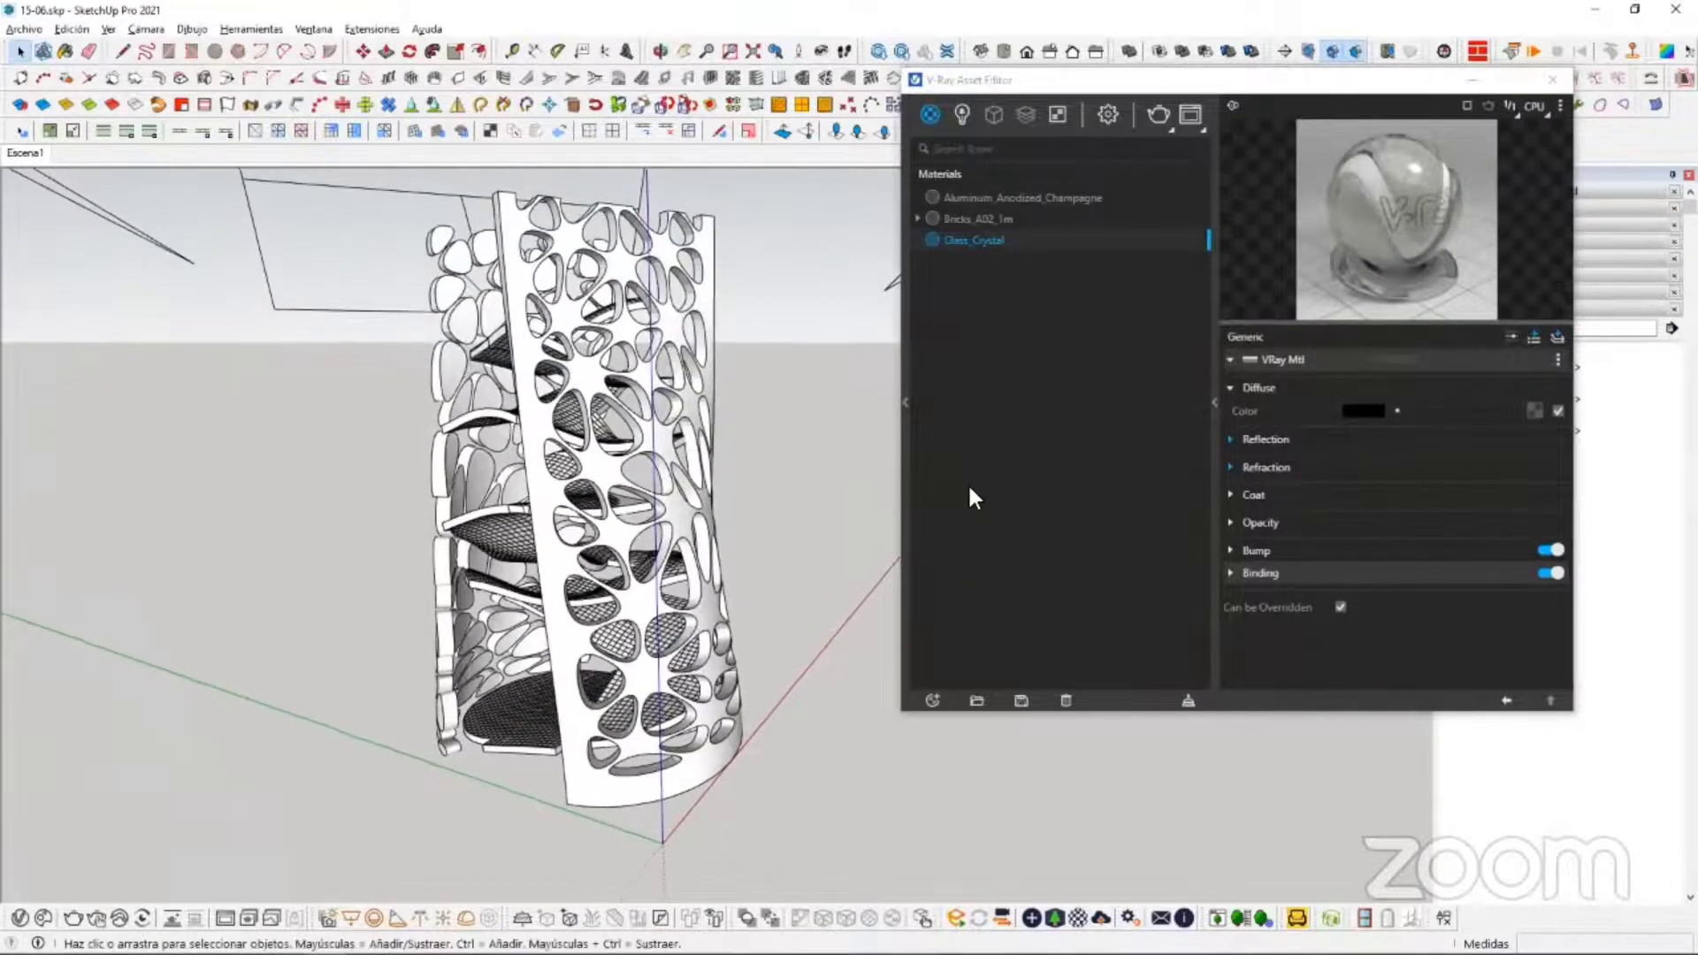
# Step: Review the V-Ray render settings, and close the Asset Editor
pyautogui.click(1104, 113)
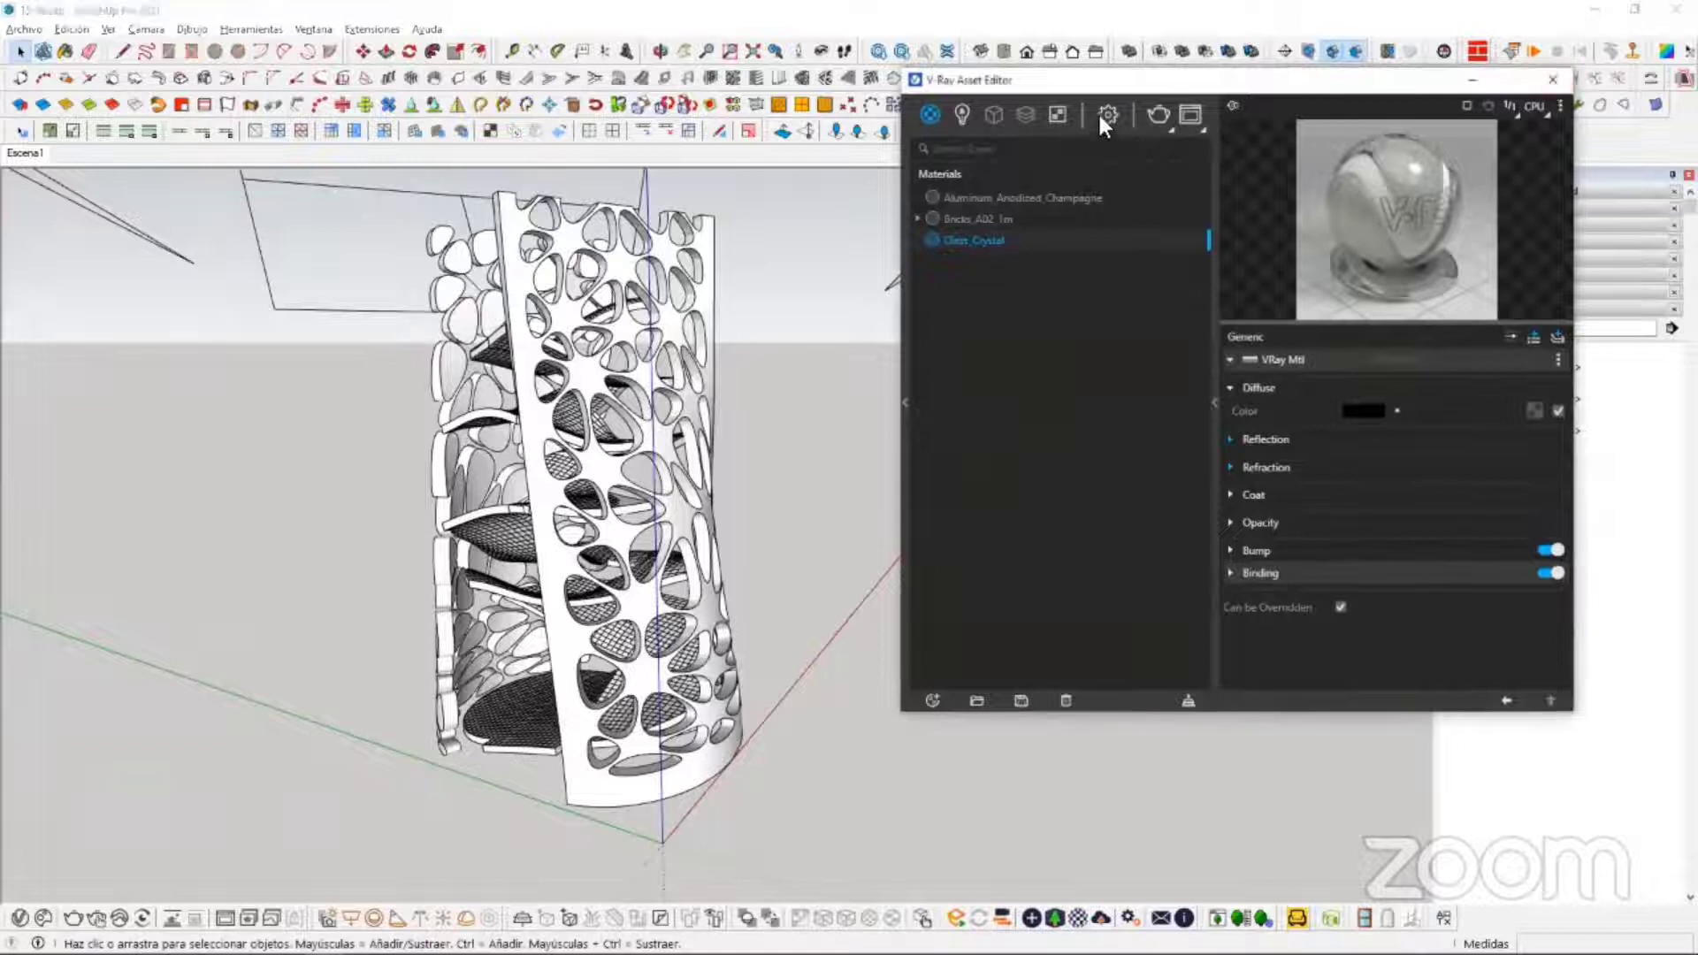
pyautogui.moveTo(678, 463)
pyautogui.mouseDown(button='middle')
pyautogui.moveTo(606, 493)
pyautogui.moveTo(652, 549)
pyautogui.moveTo(693, 530)
pyautogui.moveTo(777, 419)
pyautogui.moveTo(734, 534)
pyautogui.mouseUp(button='middle')
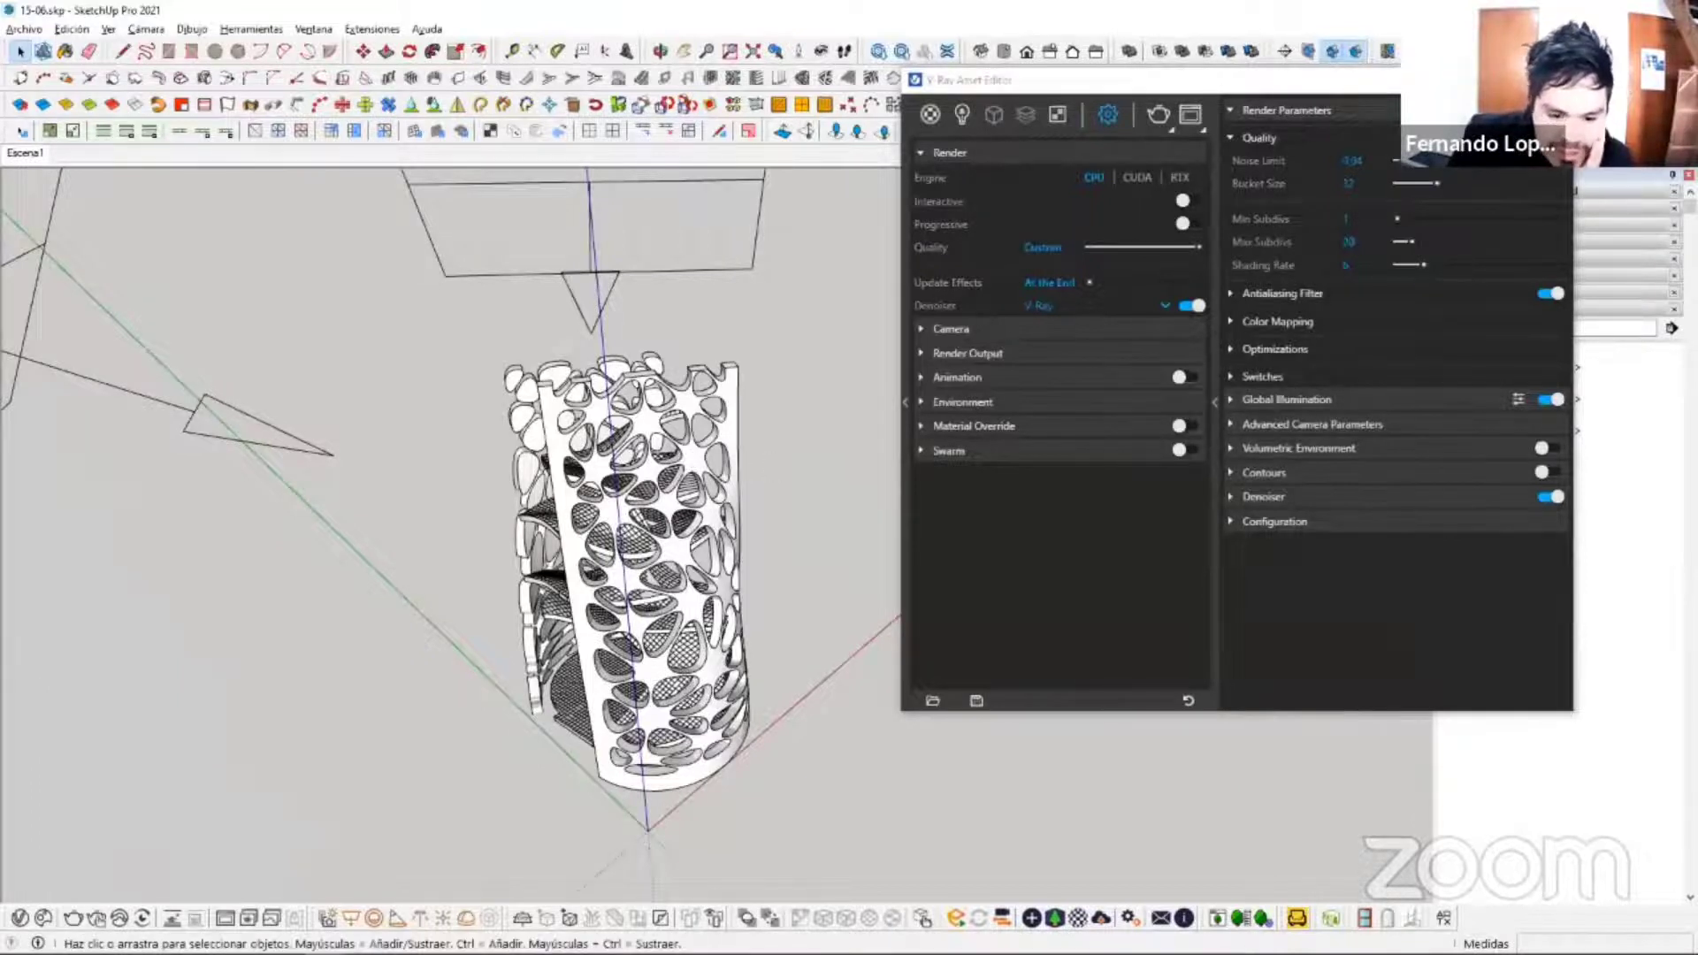
pyautogui.click(1556, 80)
pyautogui.scroll(1, 729, 550)
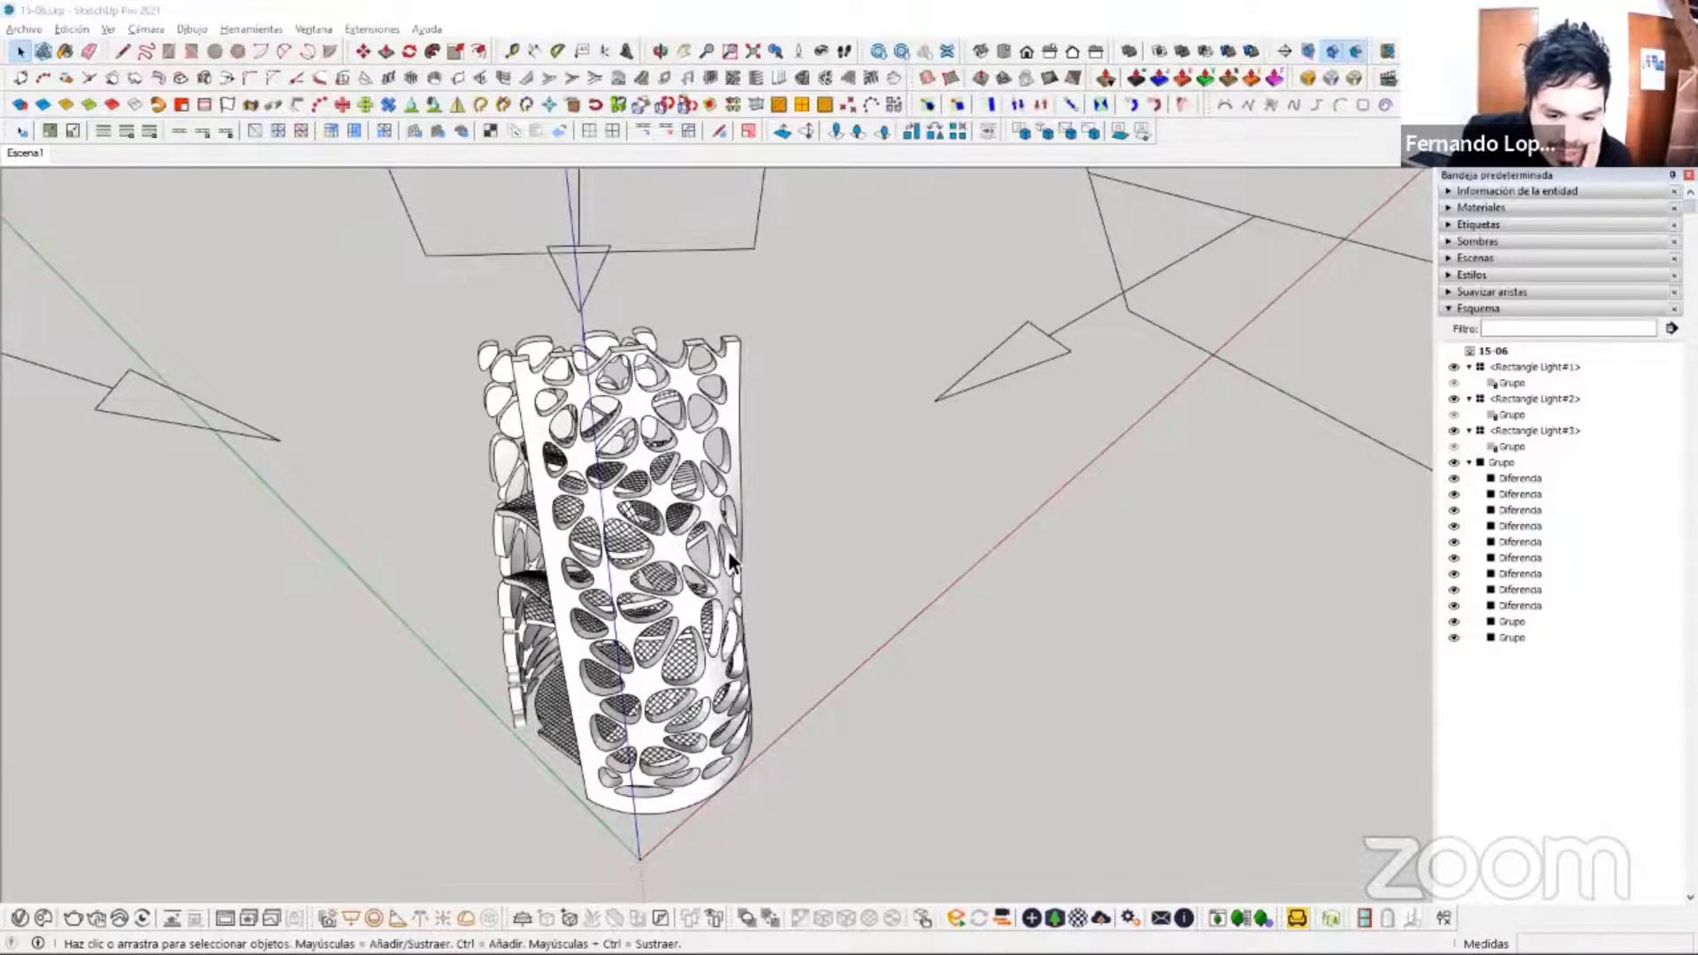
pyautogui.scroll(1, 729, 551)
pyautogui.moveTo(731, 549); pyautogui.dragTo(762, 403, button='middle')
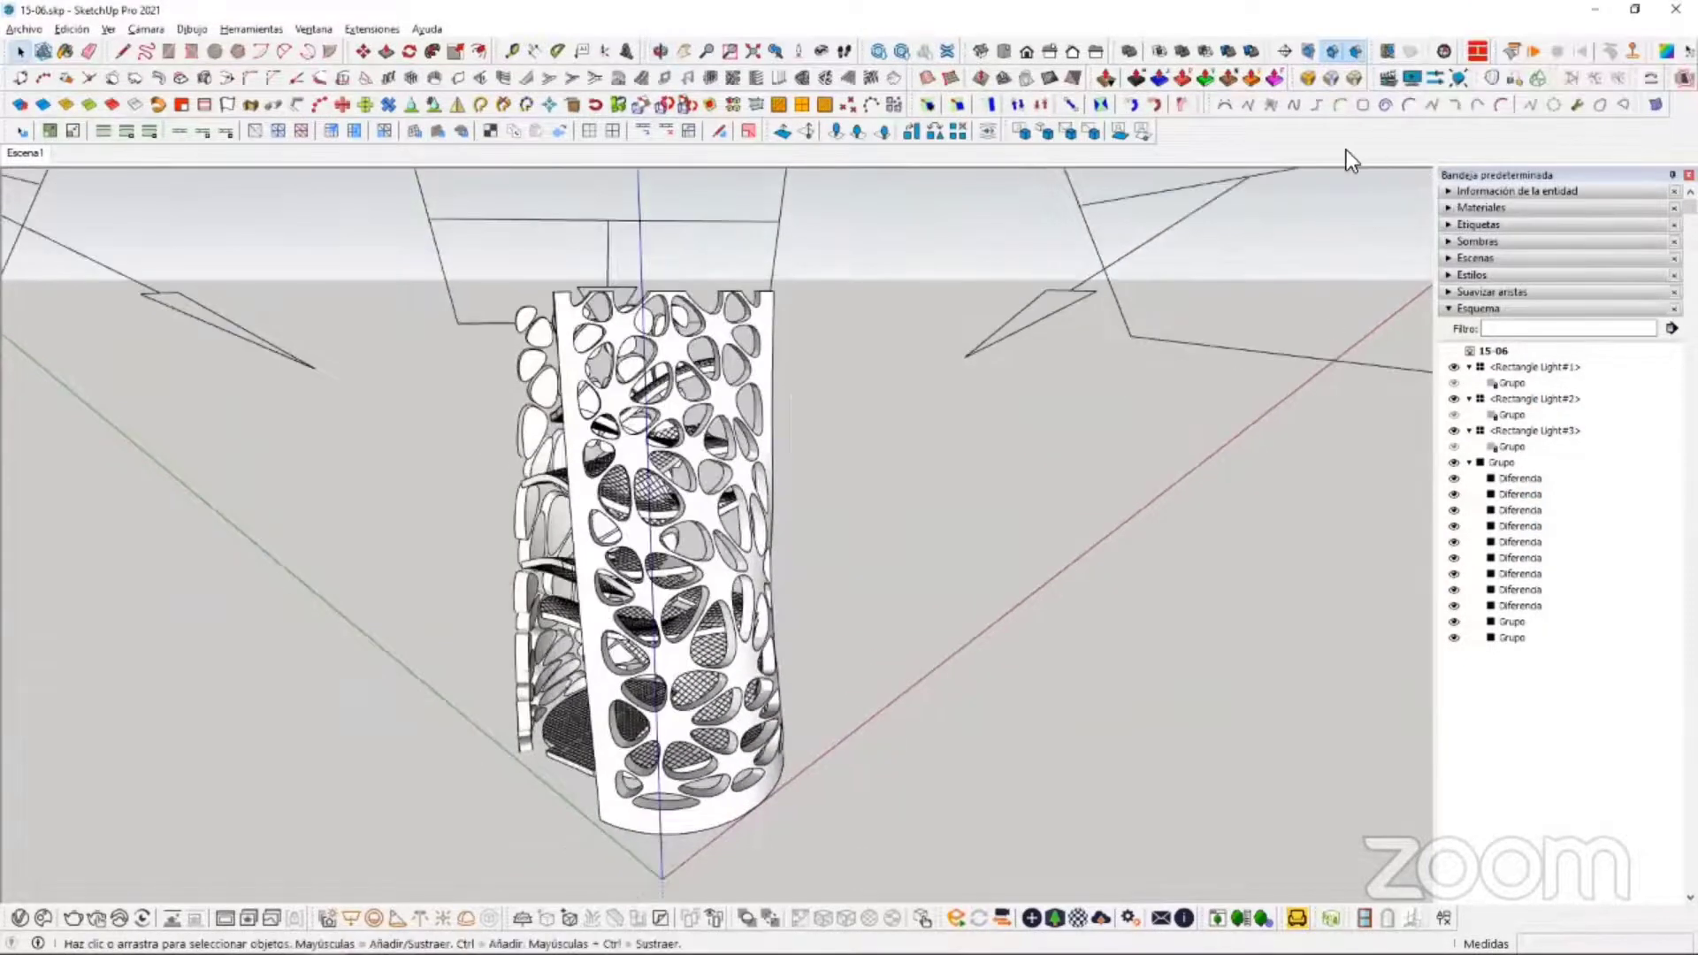
# Step: Start a new Animator film and a new object movement with the perforated outer shell group as its target
pyautogui.click(1387, 78)
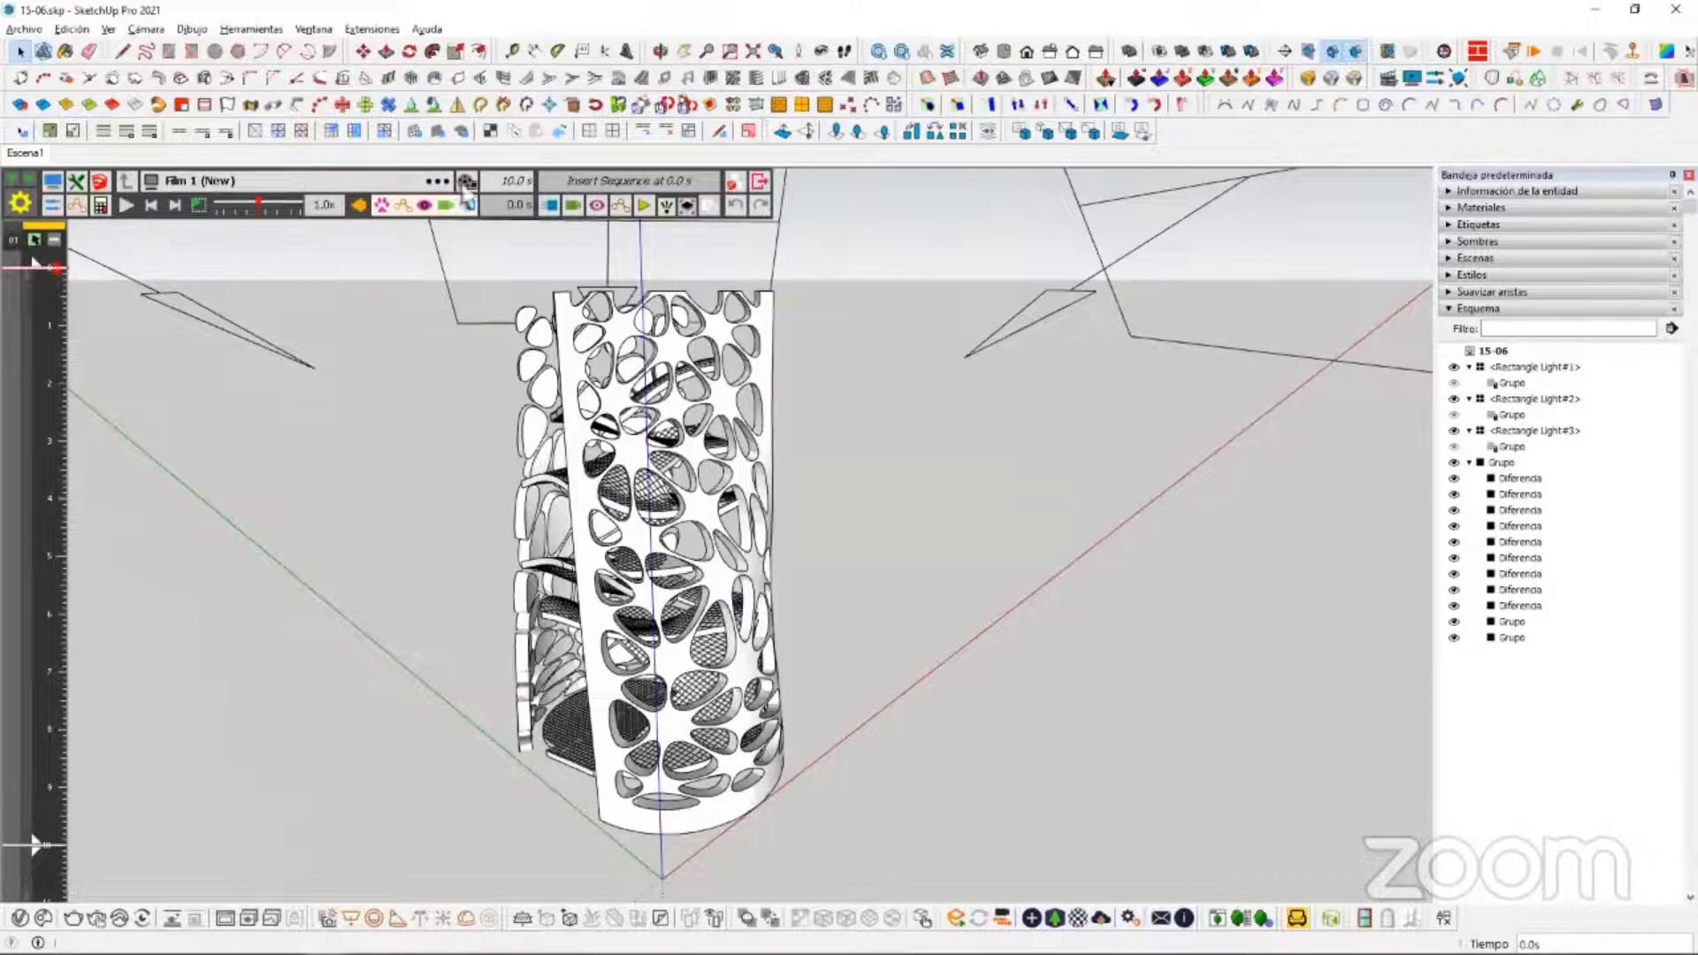
pyautogui.moveTo(591, 309); pyautogui.dragTo(794, 620, button='middle')
pyautogui.scroll(-2, 794, 623)
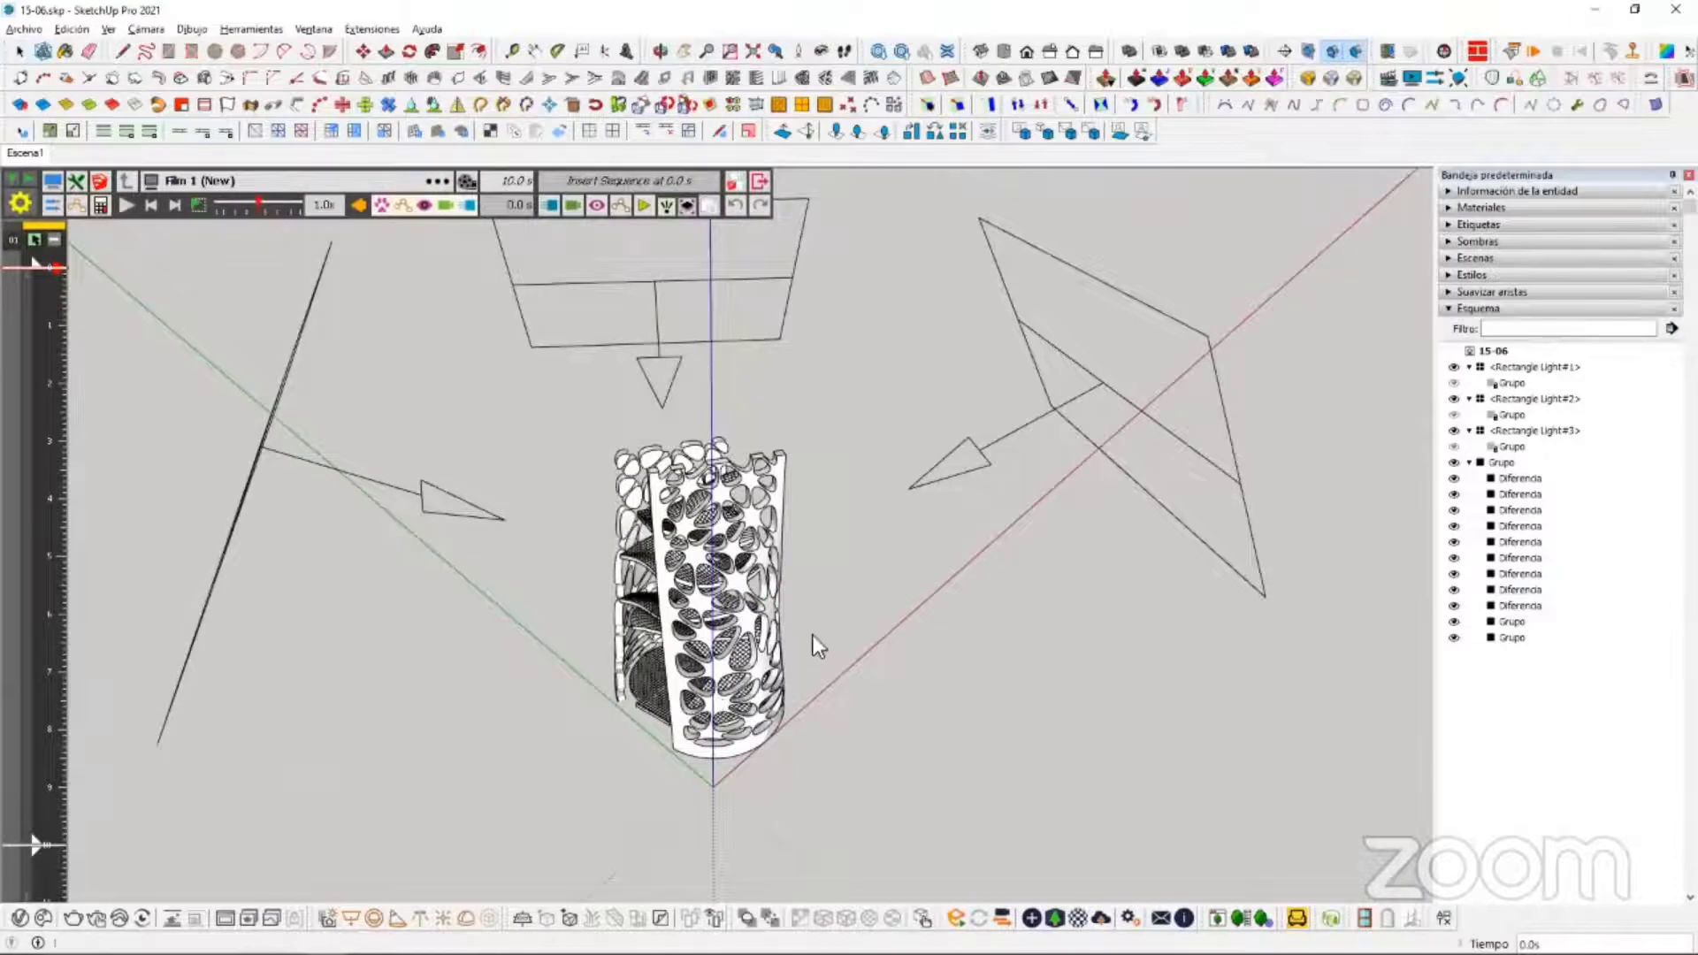
pyautogui.click(550, 205)
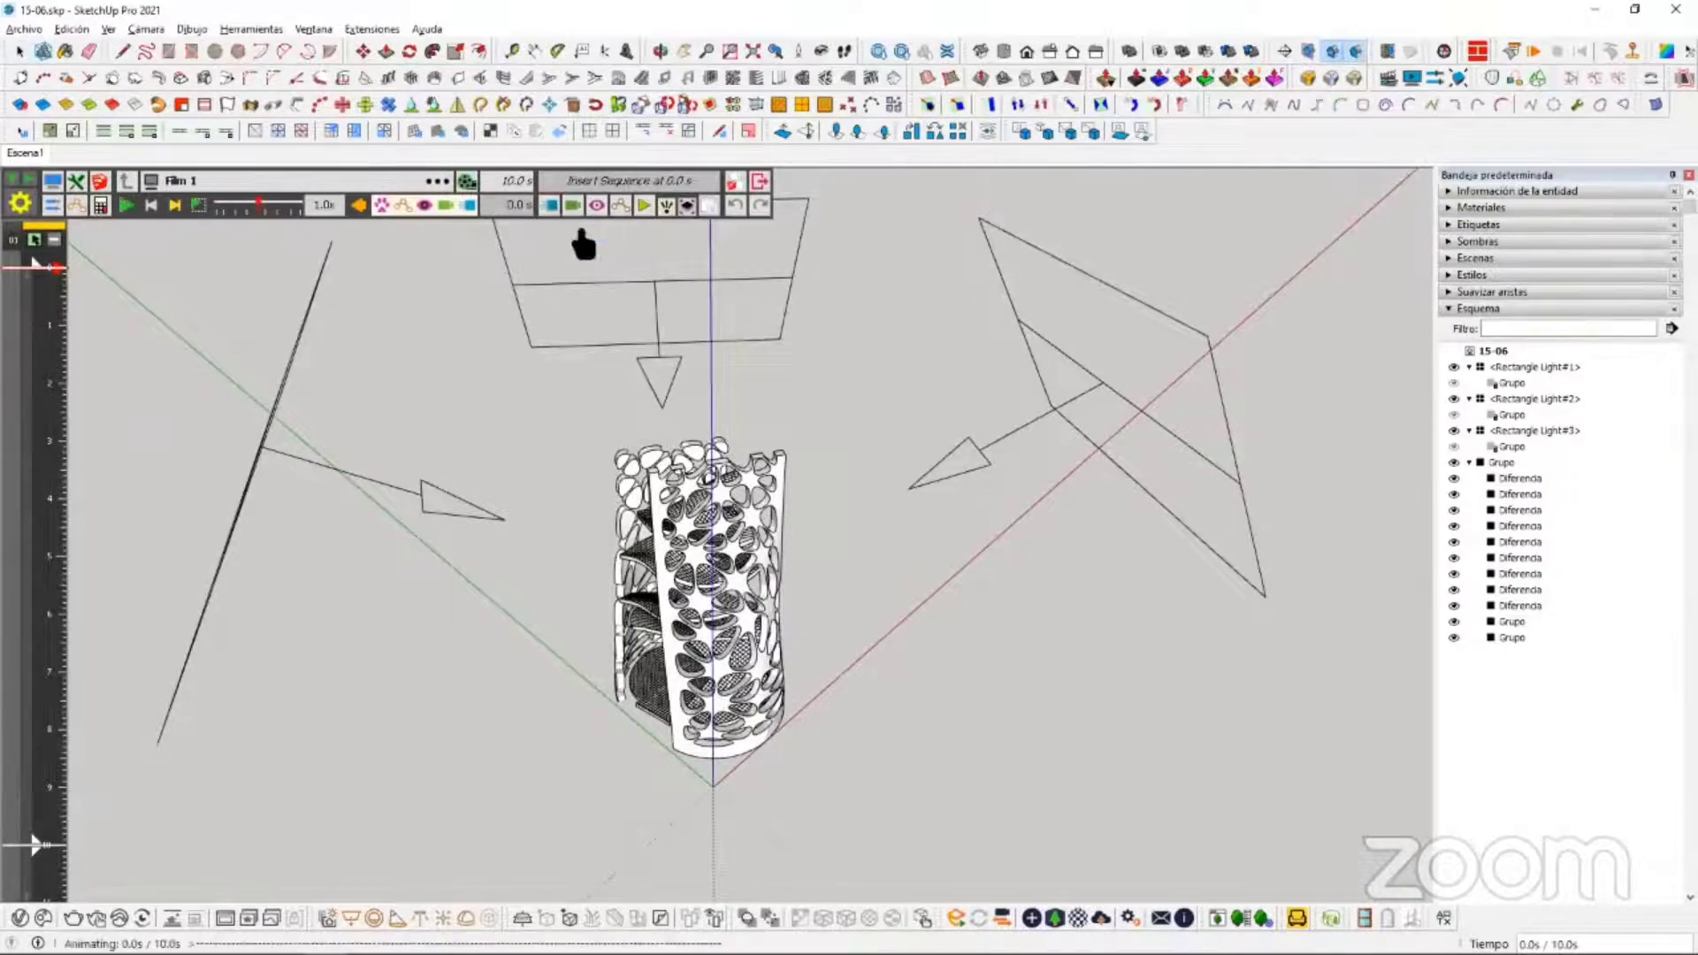
pyautogui.click(707, 686)
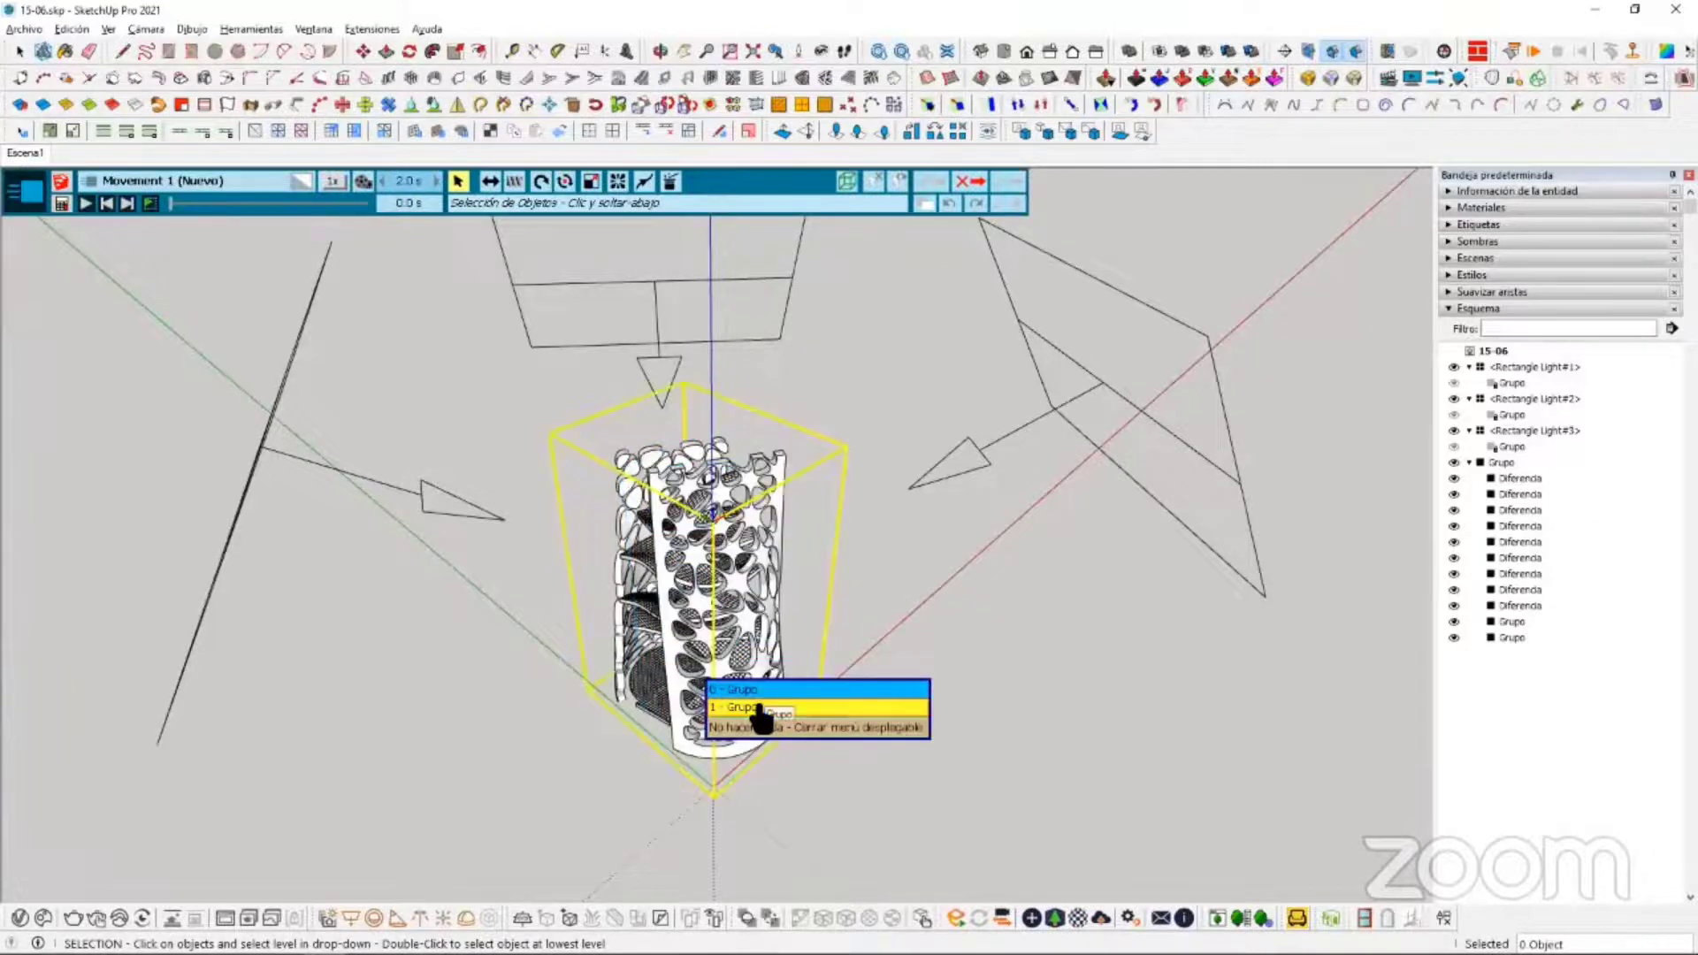
pyautogui.click(763, 689)
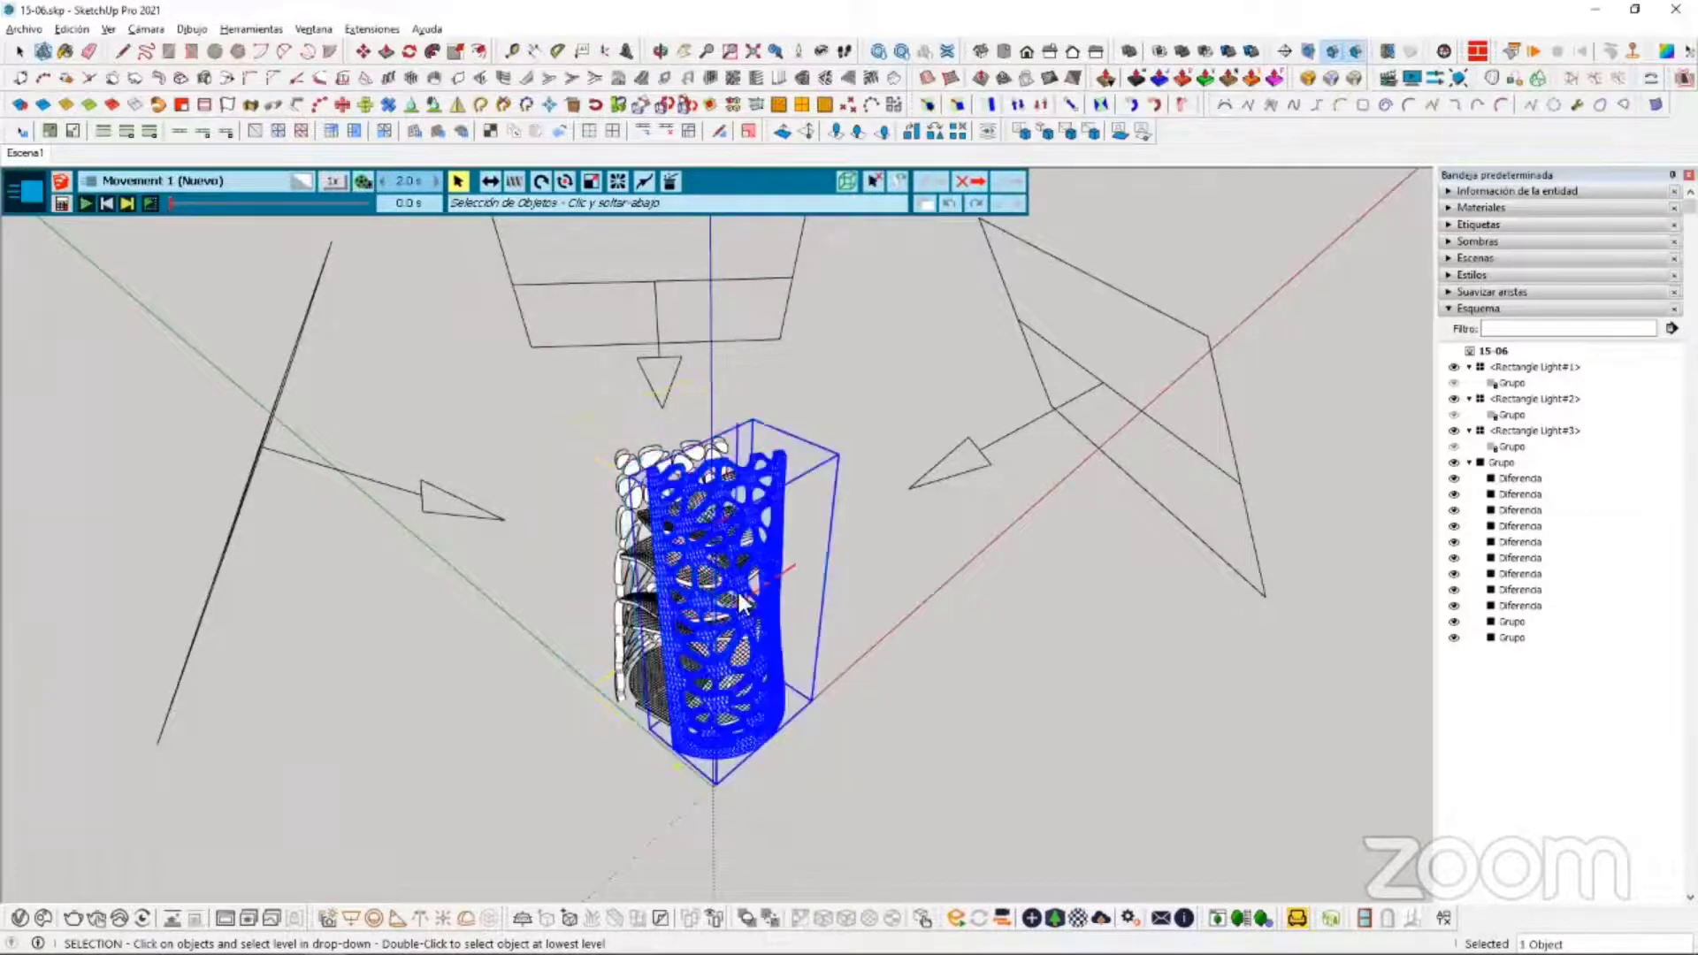
# Step: Record a translation moving the perforated shell about 13.23 m away from the floors, and play the film
pyautogui.click(490, 182)
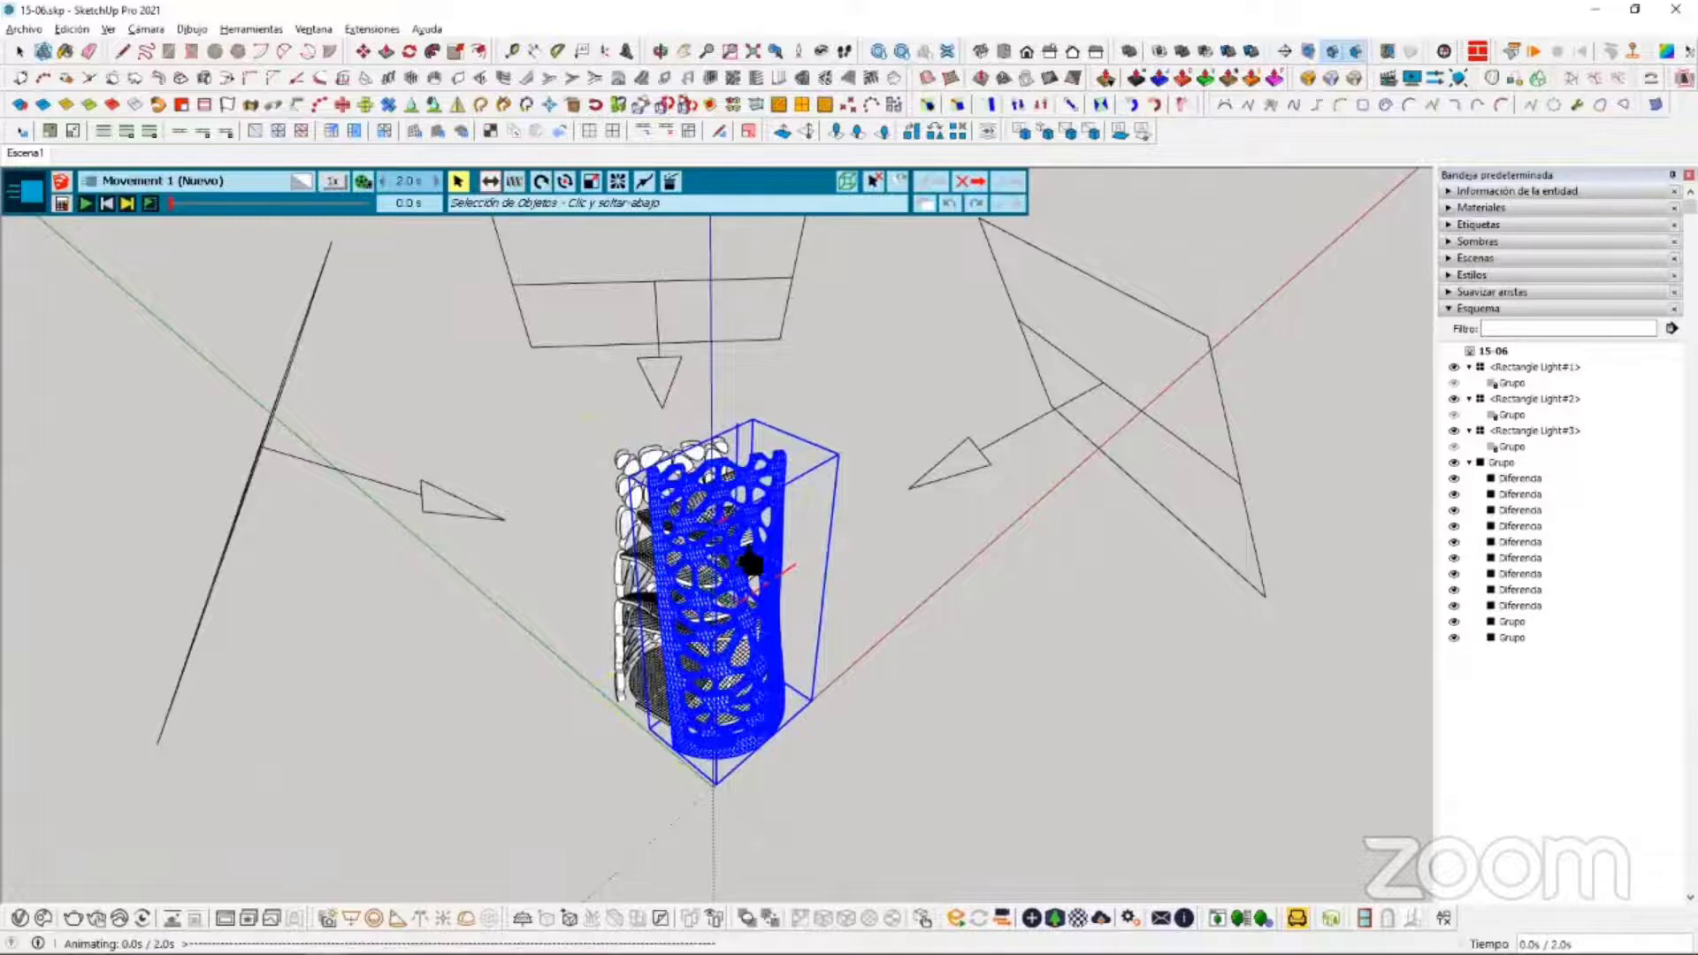
pyautogui.click(803, 699)
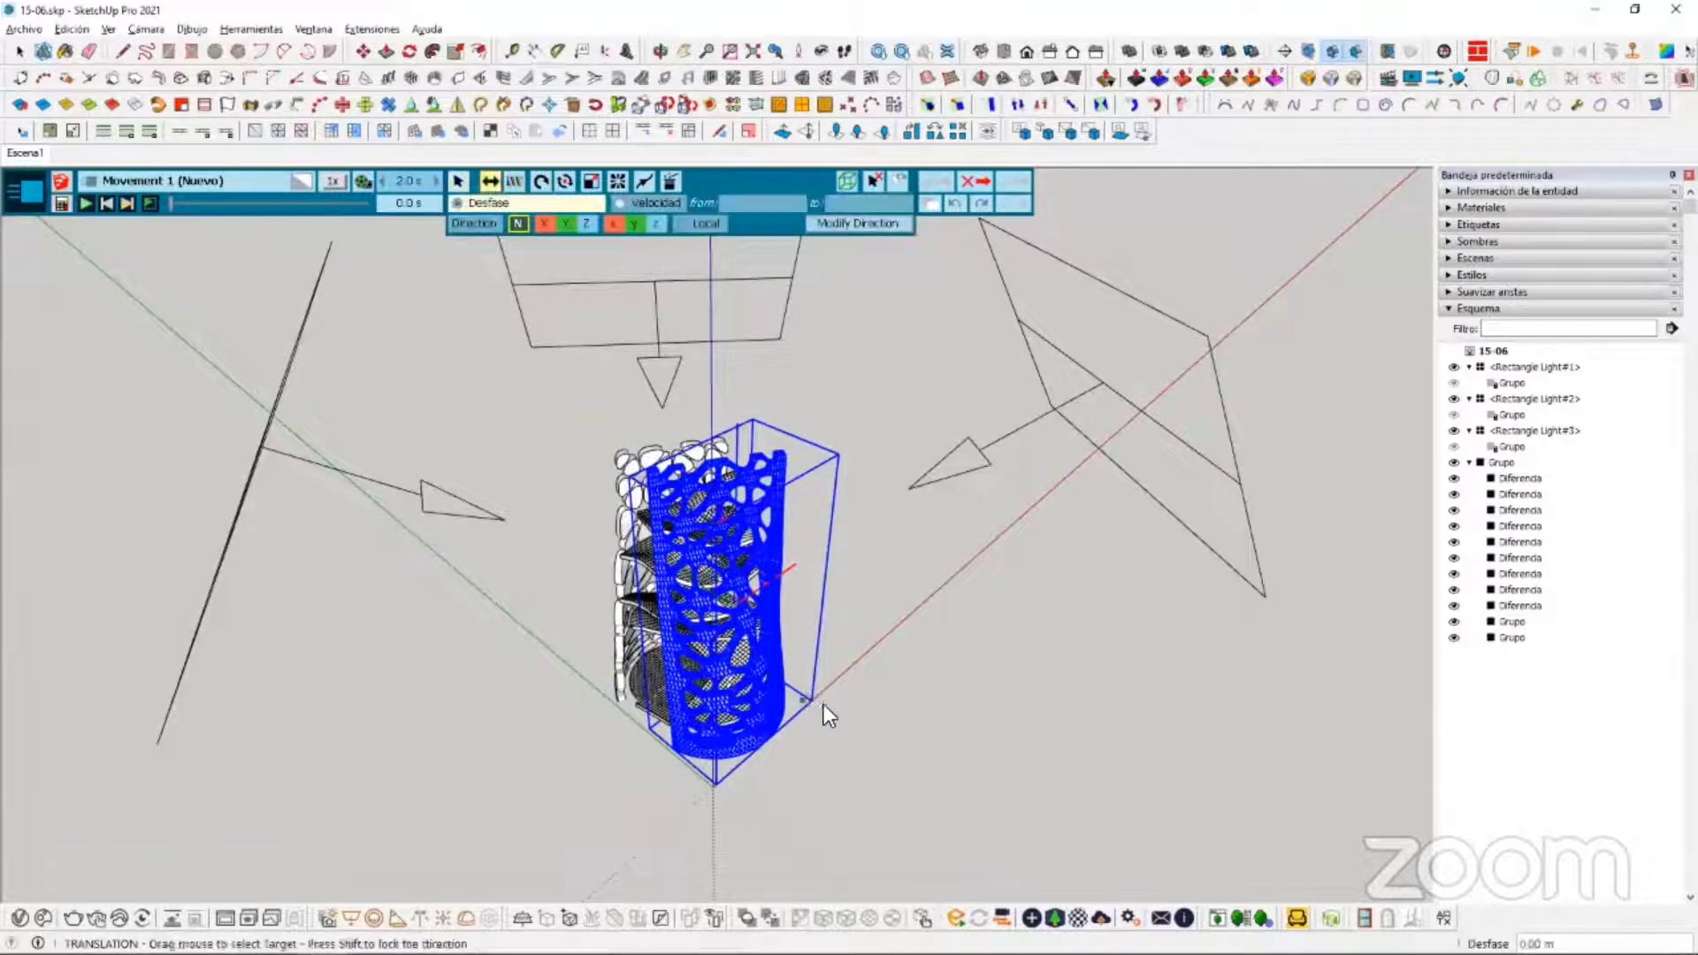
pyautogui.click(901, 743)
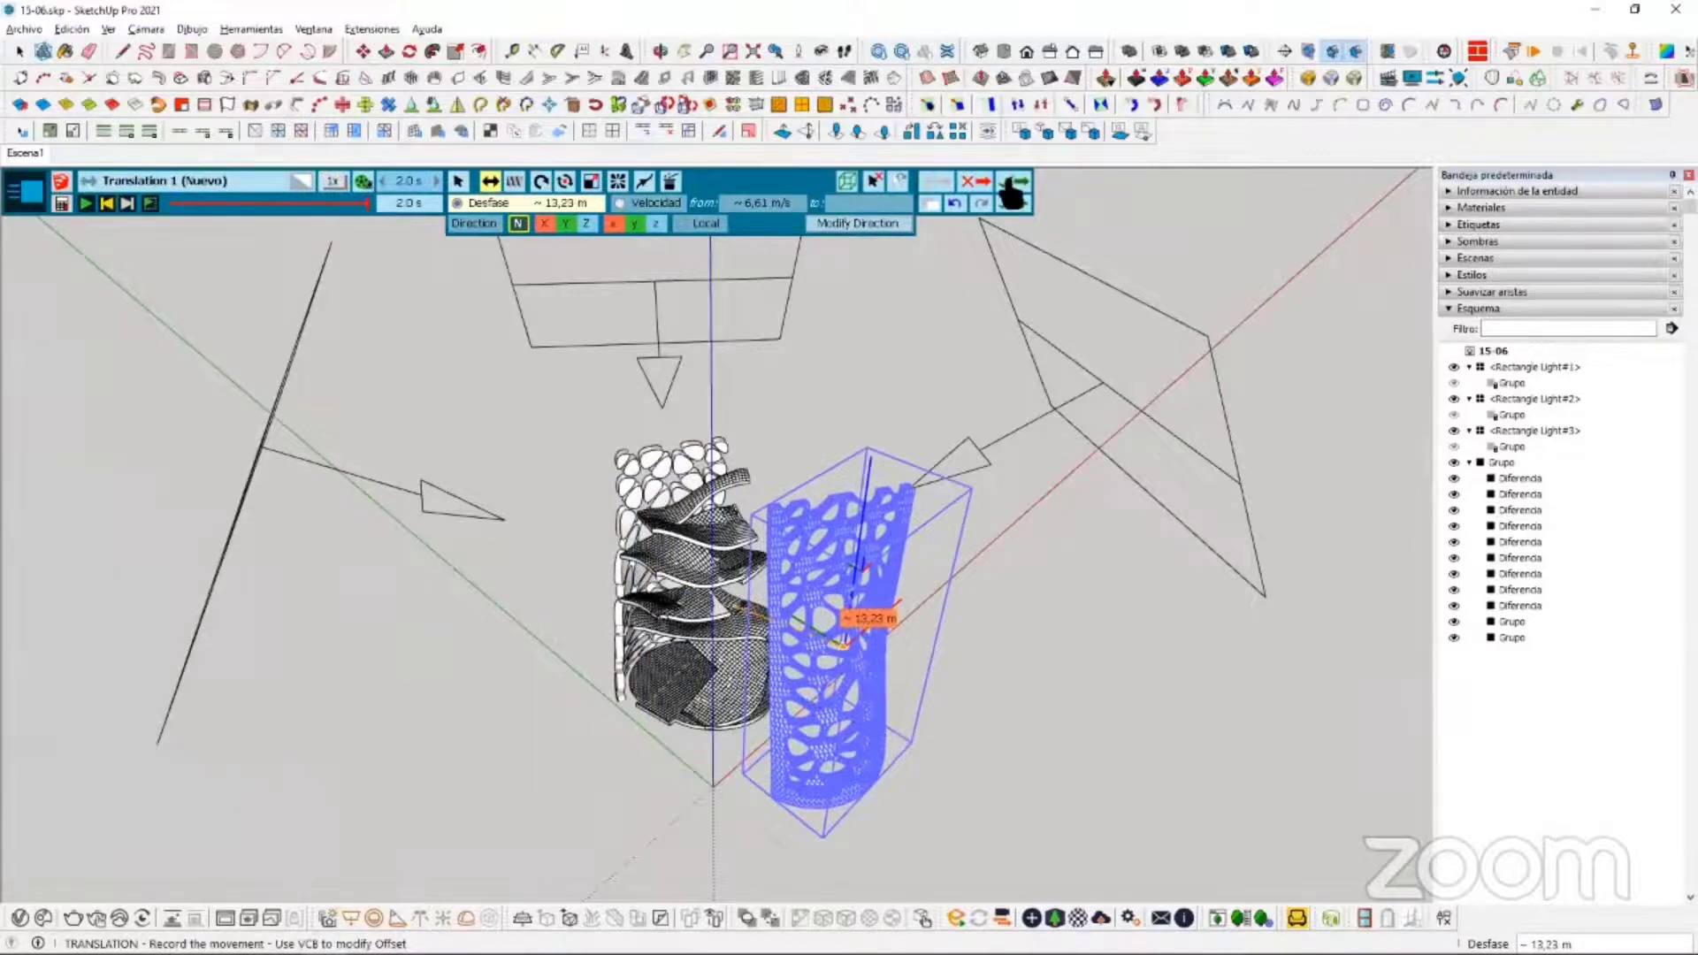
pyautogui.click(1011, 181)
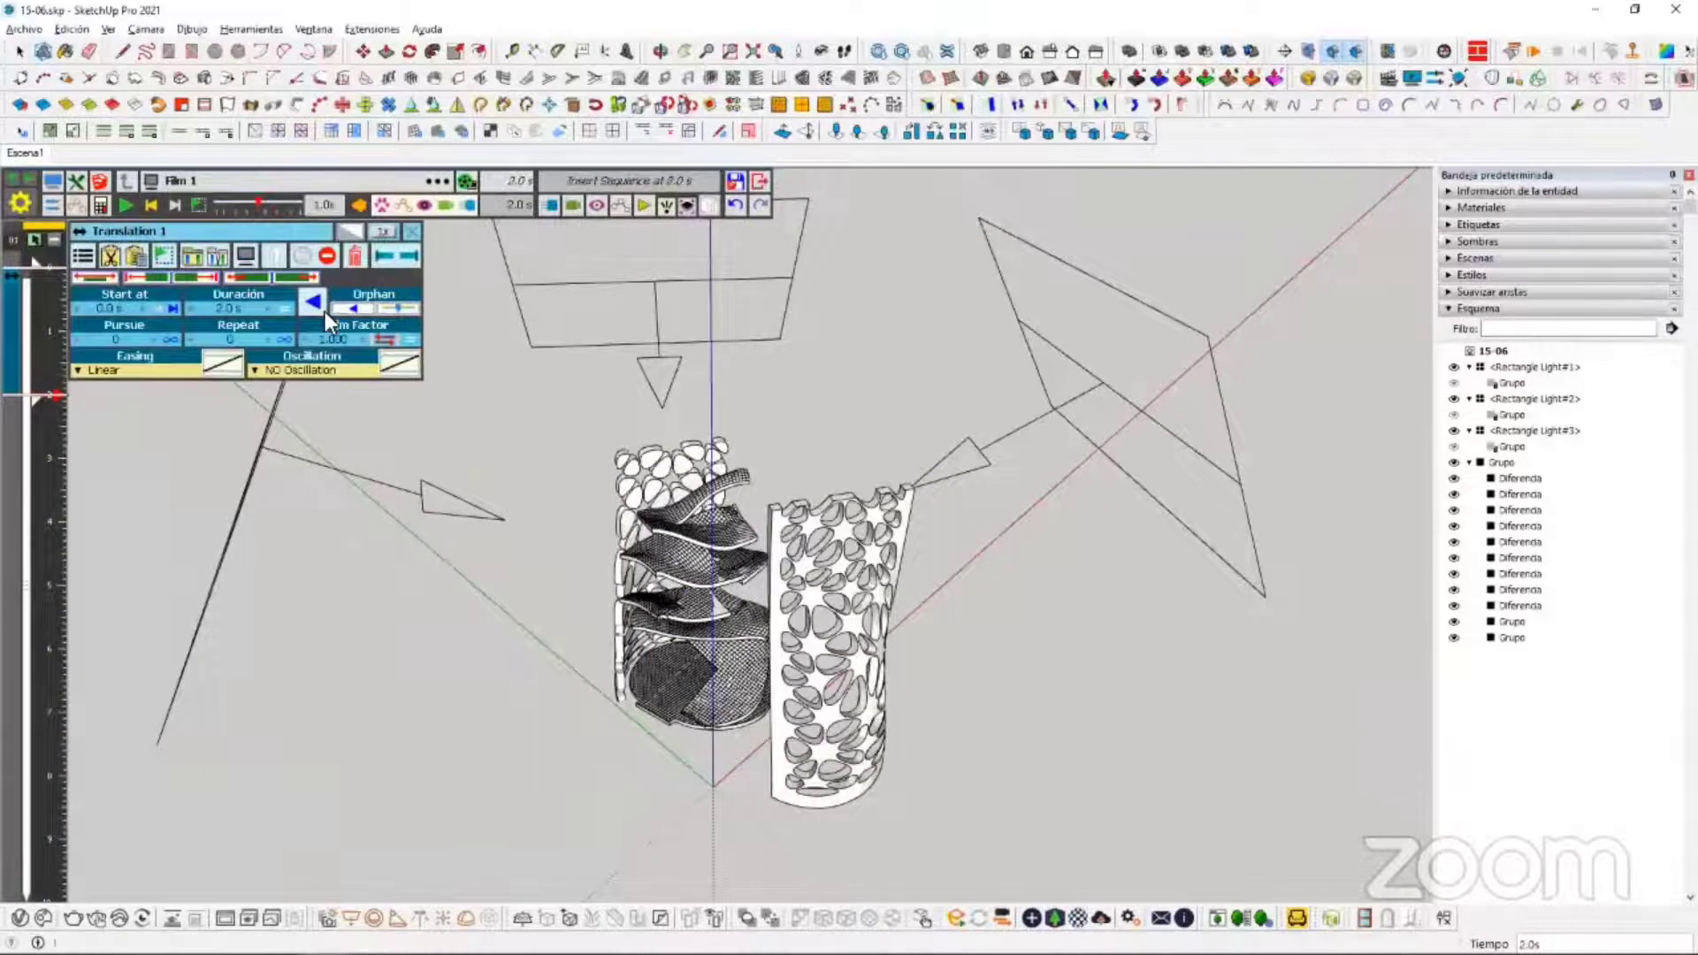
pyautogui.click(127, 206)
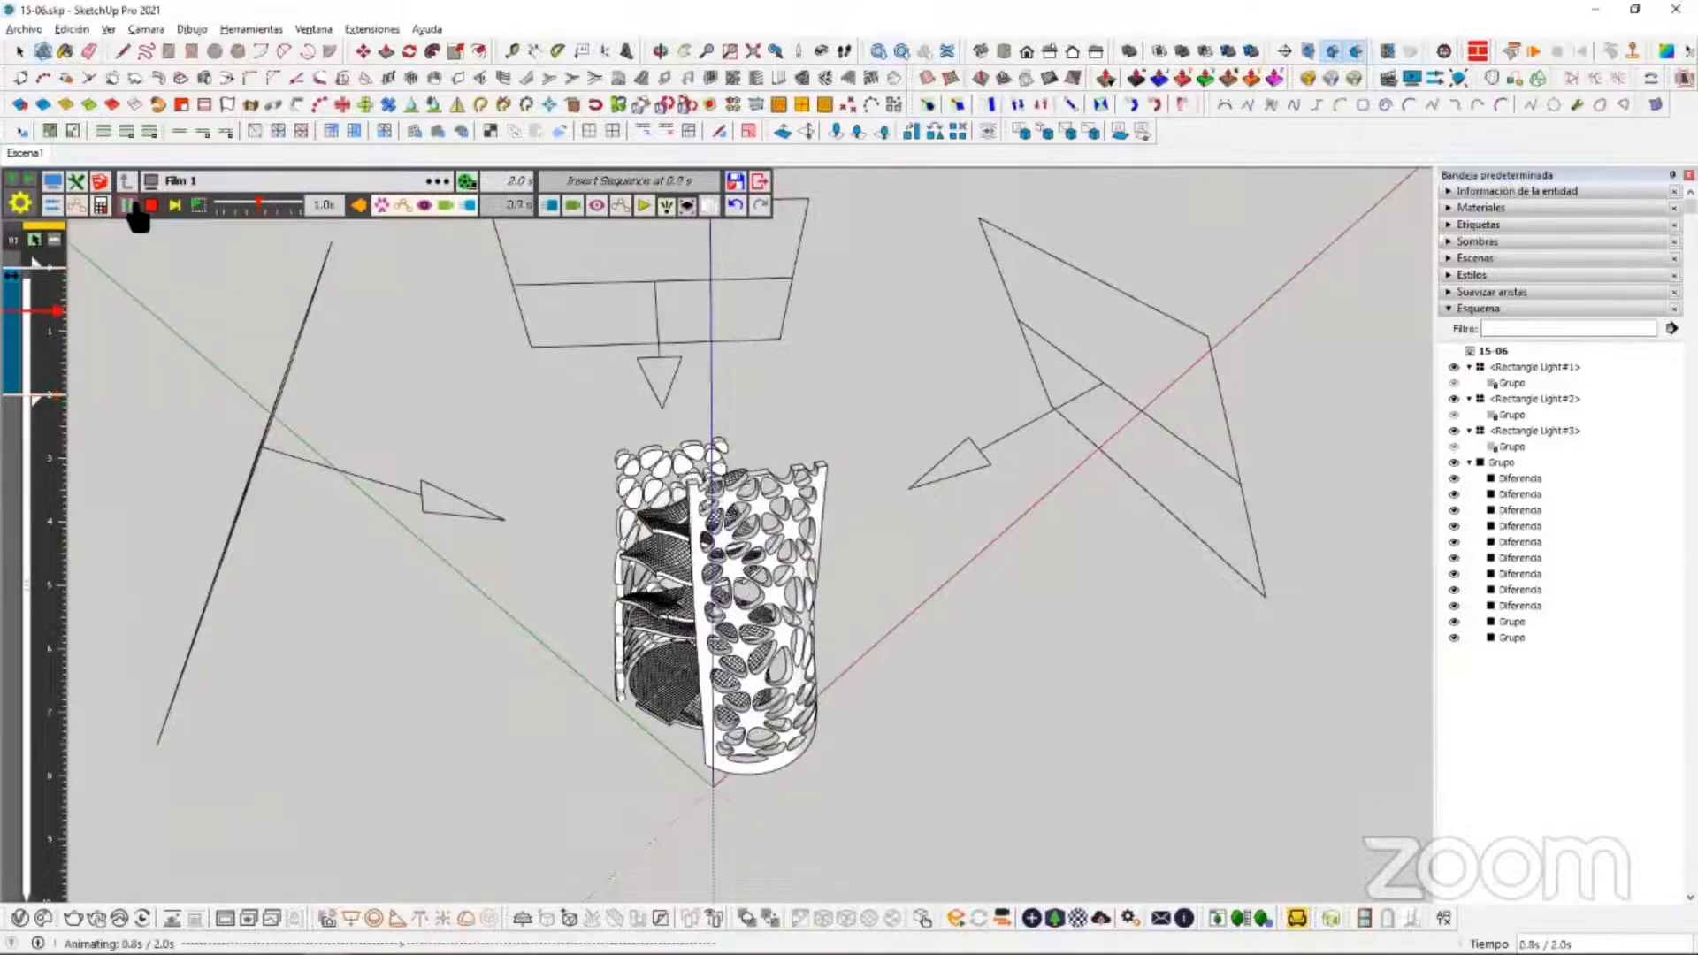
# Step: Open the video generation settings for Film 1, choose V-Ray rendering, and cancel the dialog
pyautogui.click(466, 182)
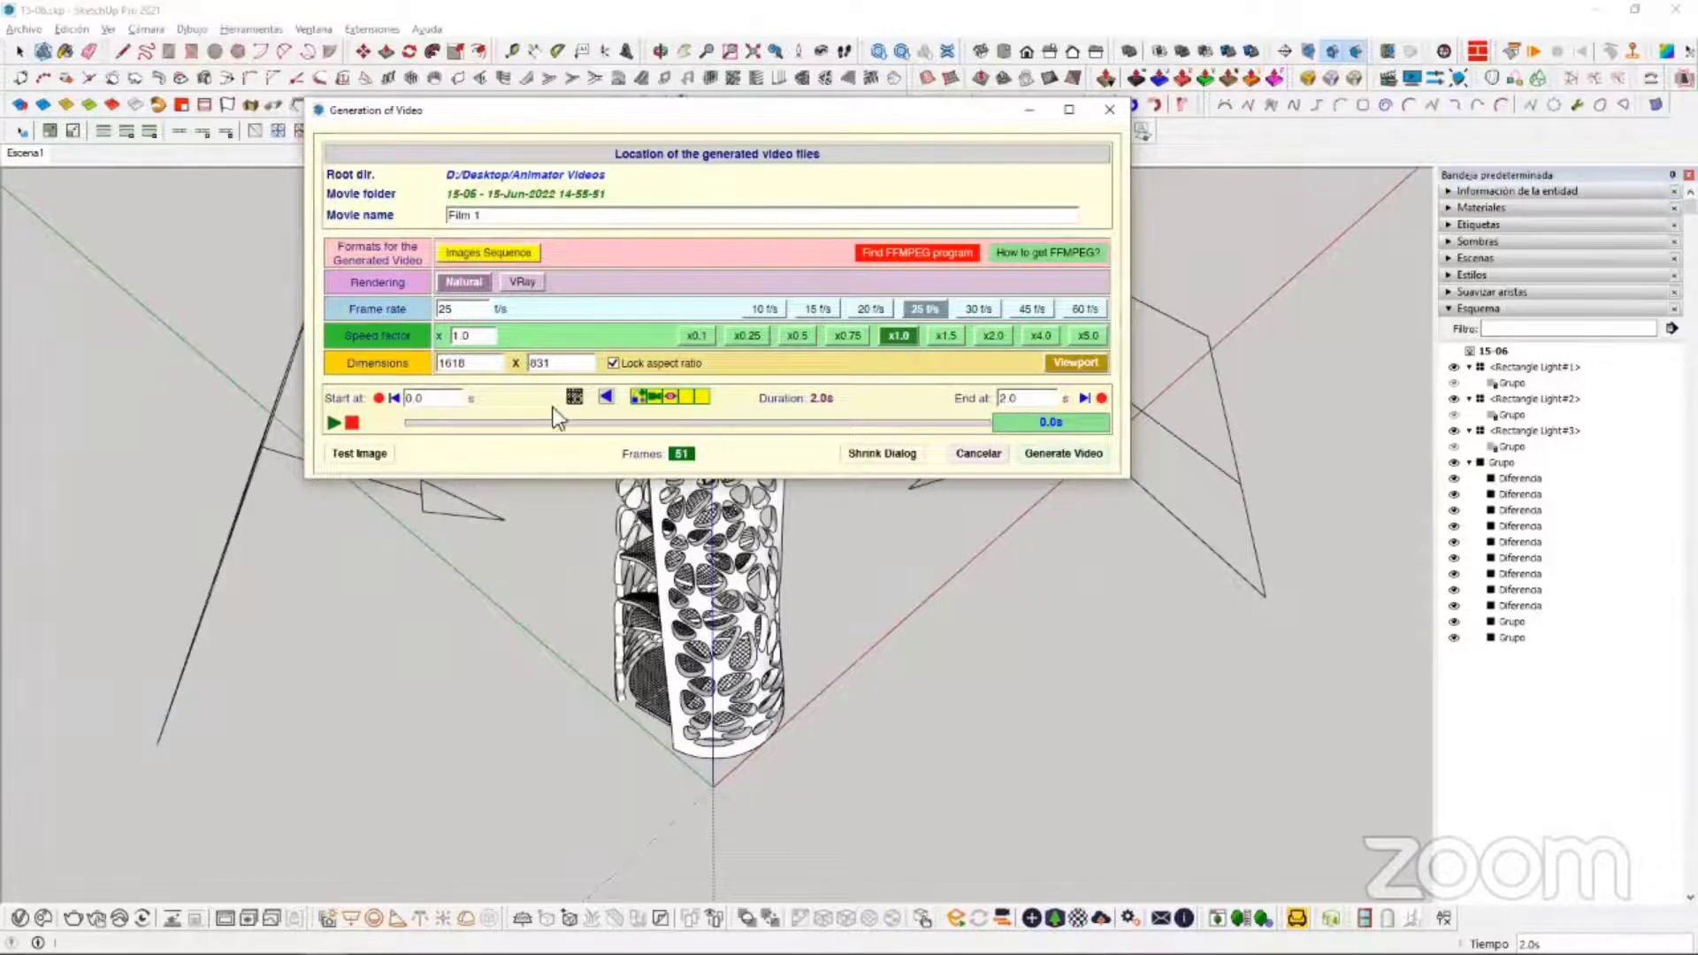
pyautogui.click(536, 284)
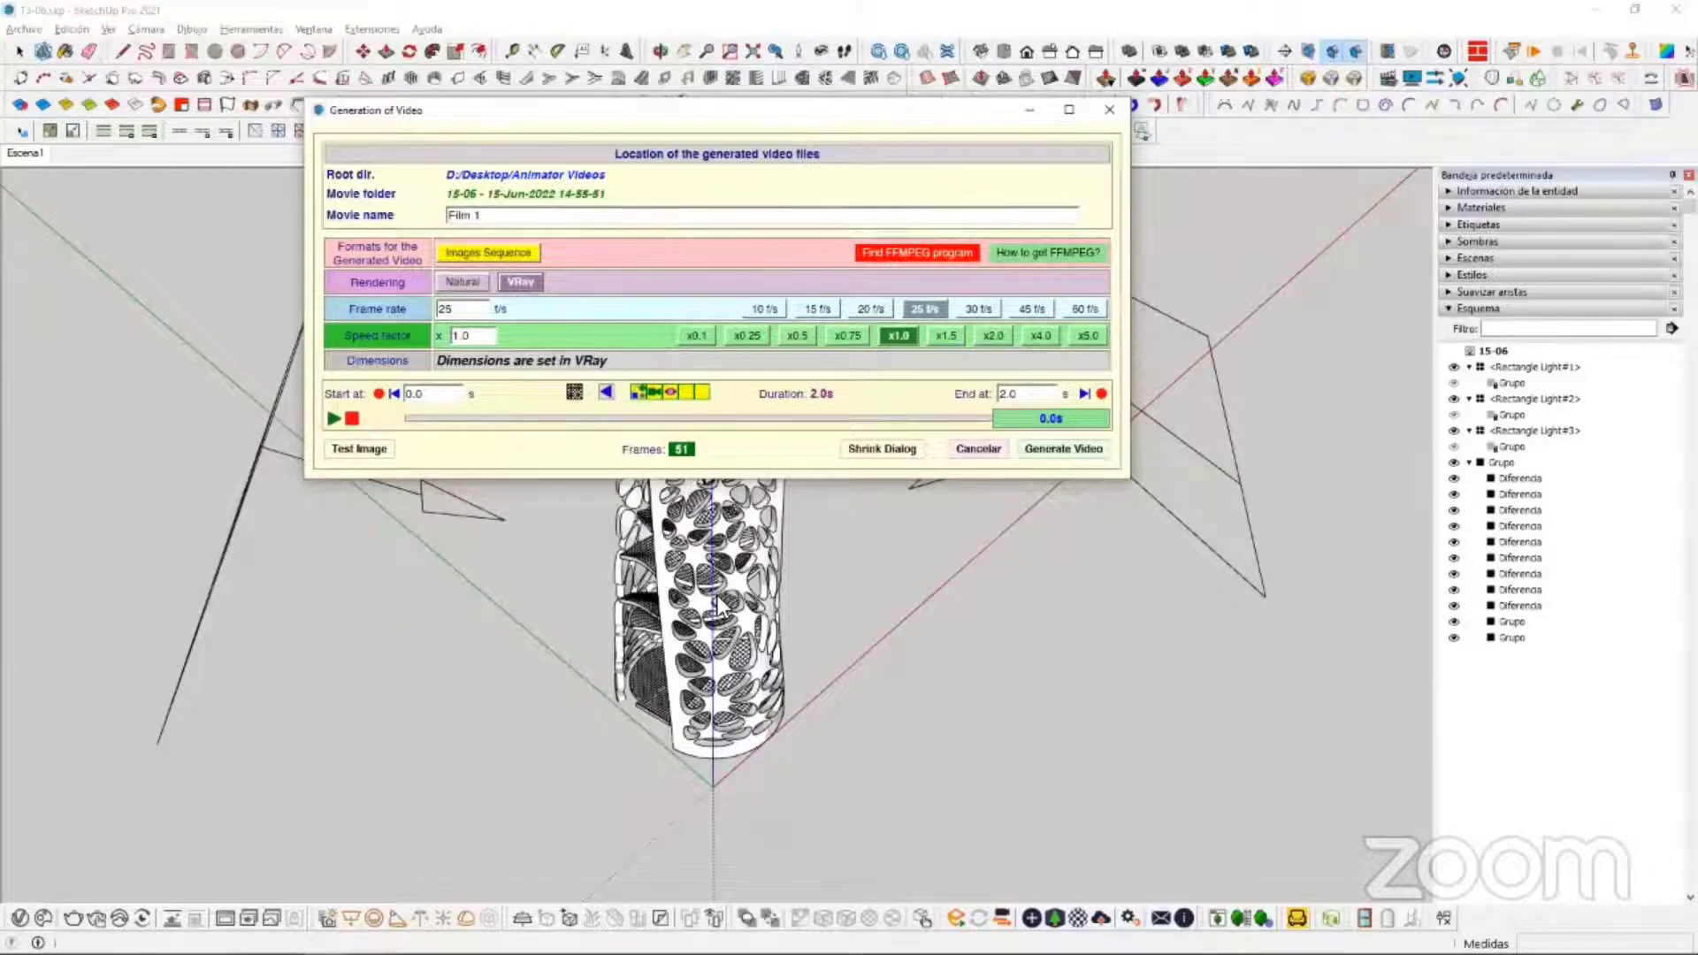
pyautogui.click(982, 450)
# Step: Exit the Animator editor for Film 1 and return to the tower model
pyautogui.moveTo(672, 654); pyautogui.dragTo(716, 610, button='middle')
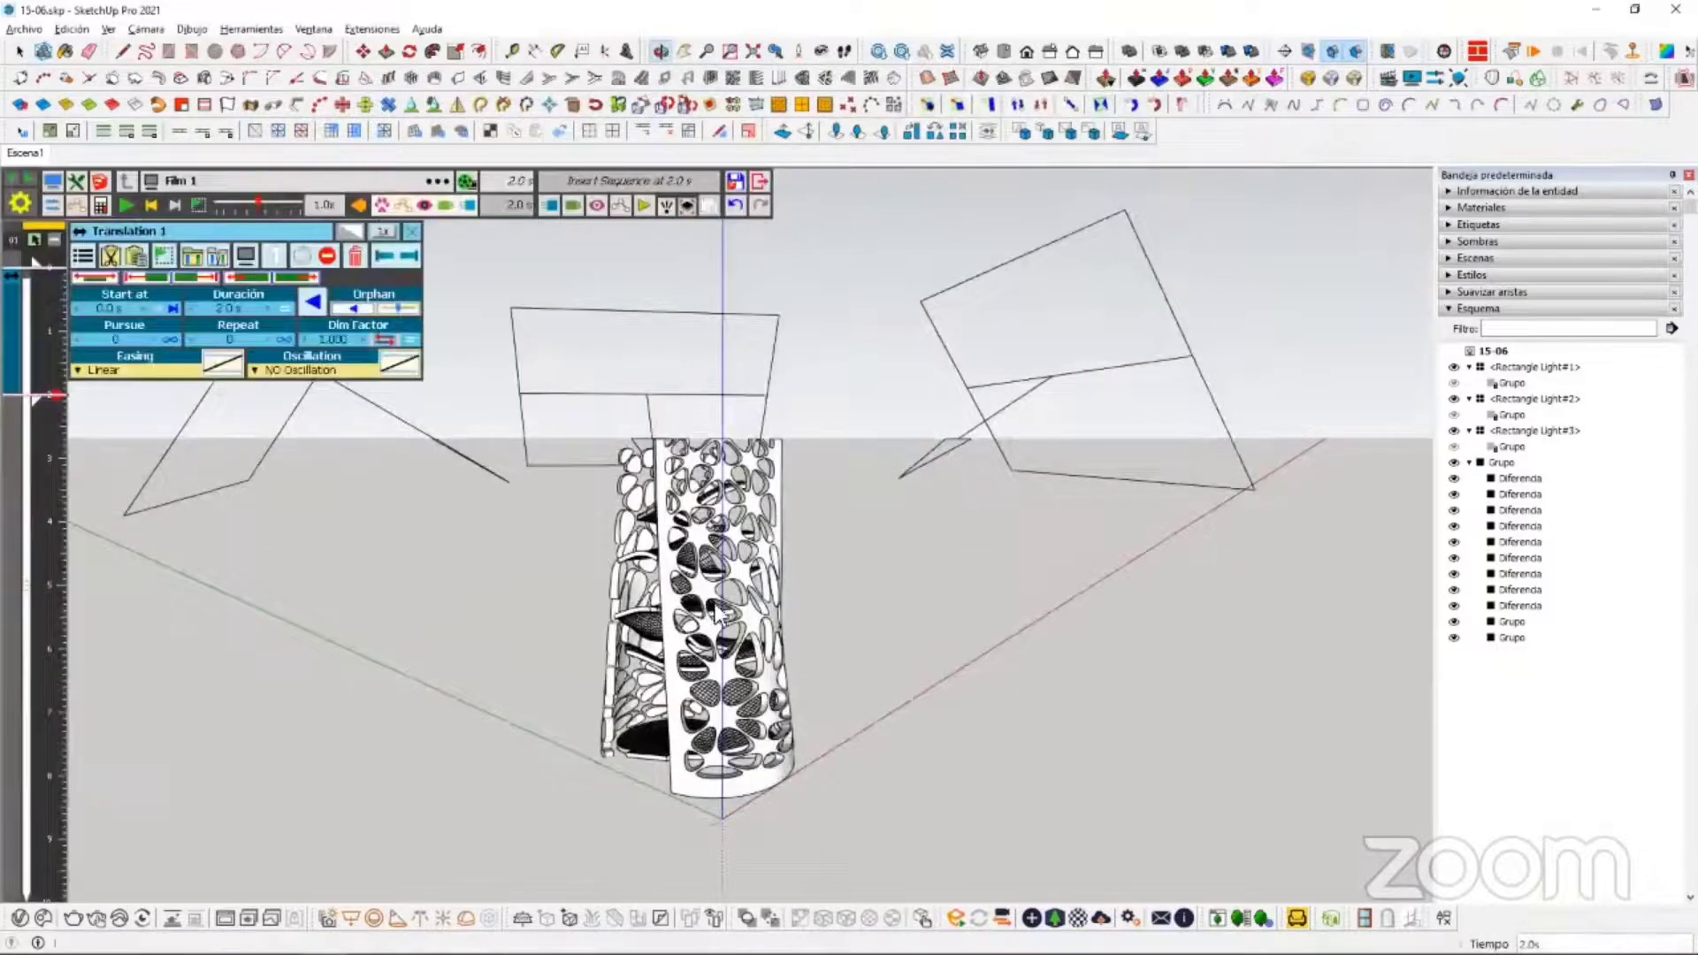
pyautogui.click(759, 182)
pyautogui.click(898, 541)
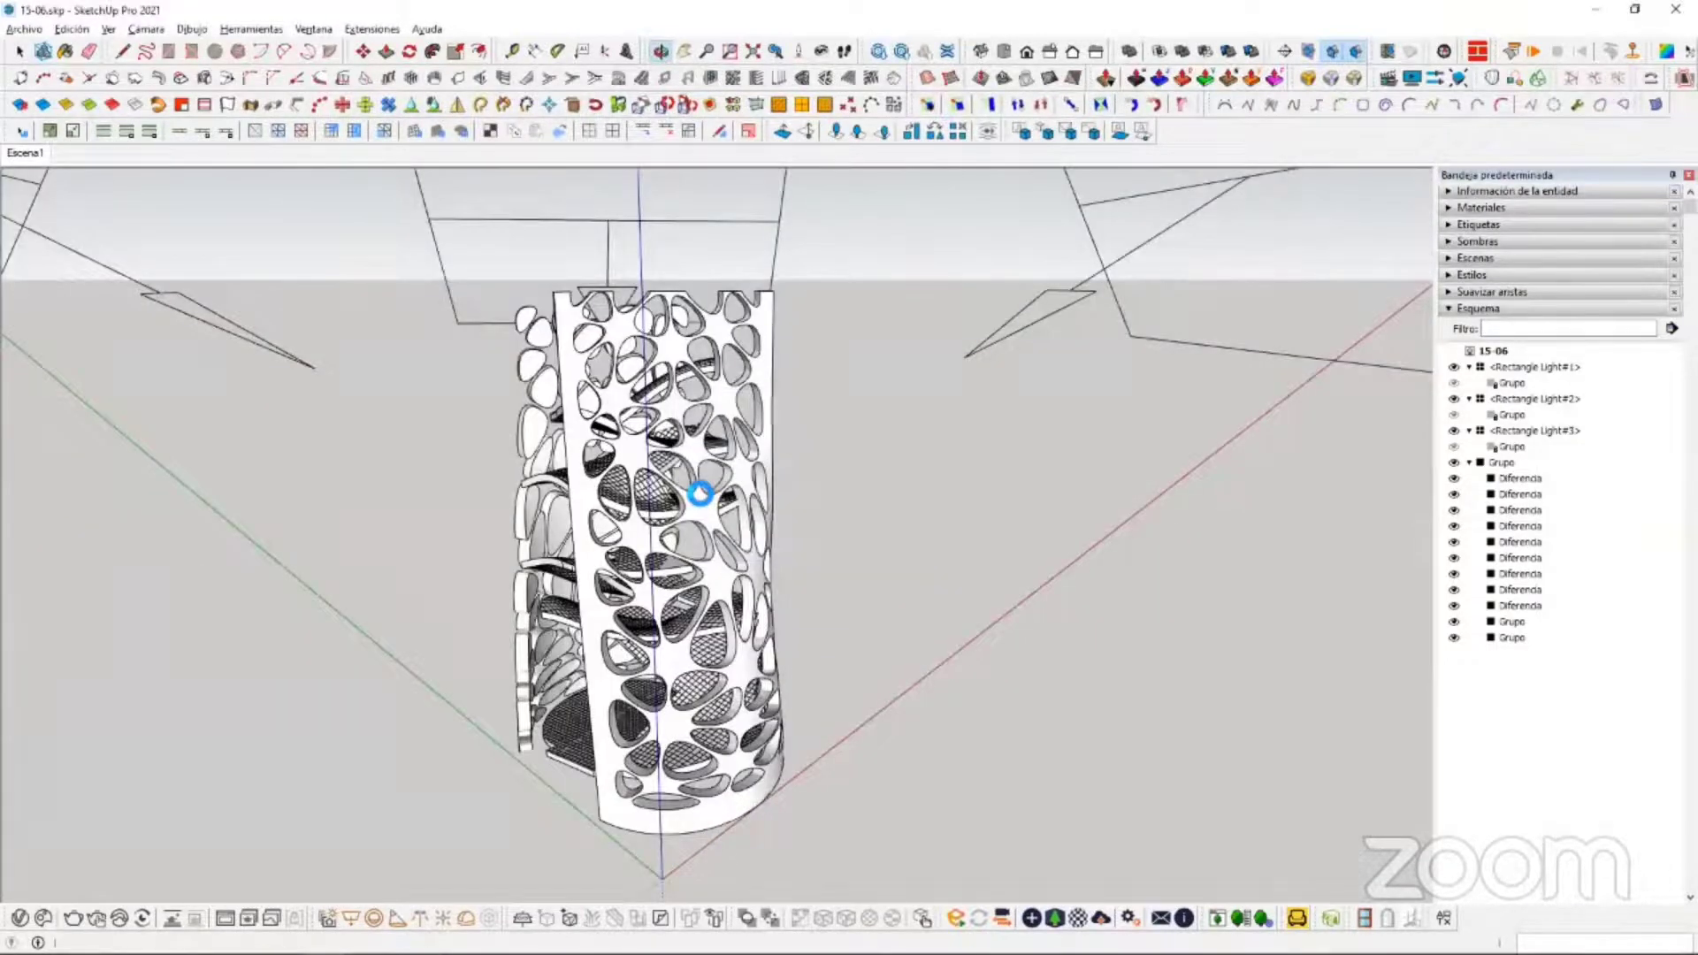
pyautogui.moveTo(704, 495); pyautogui.dragTo(584, 571, button='middle')
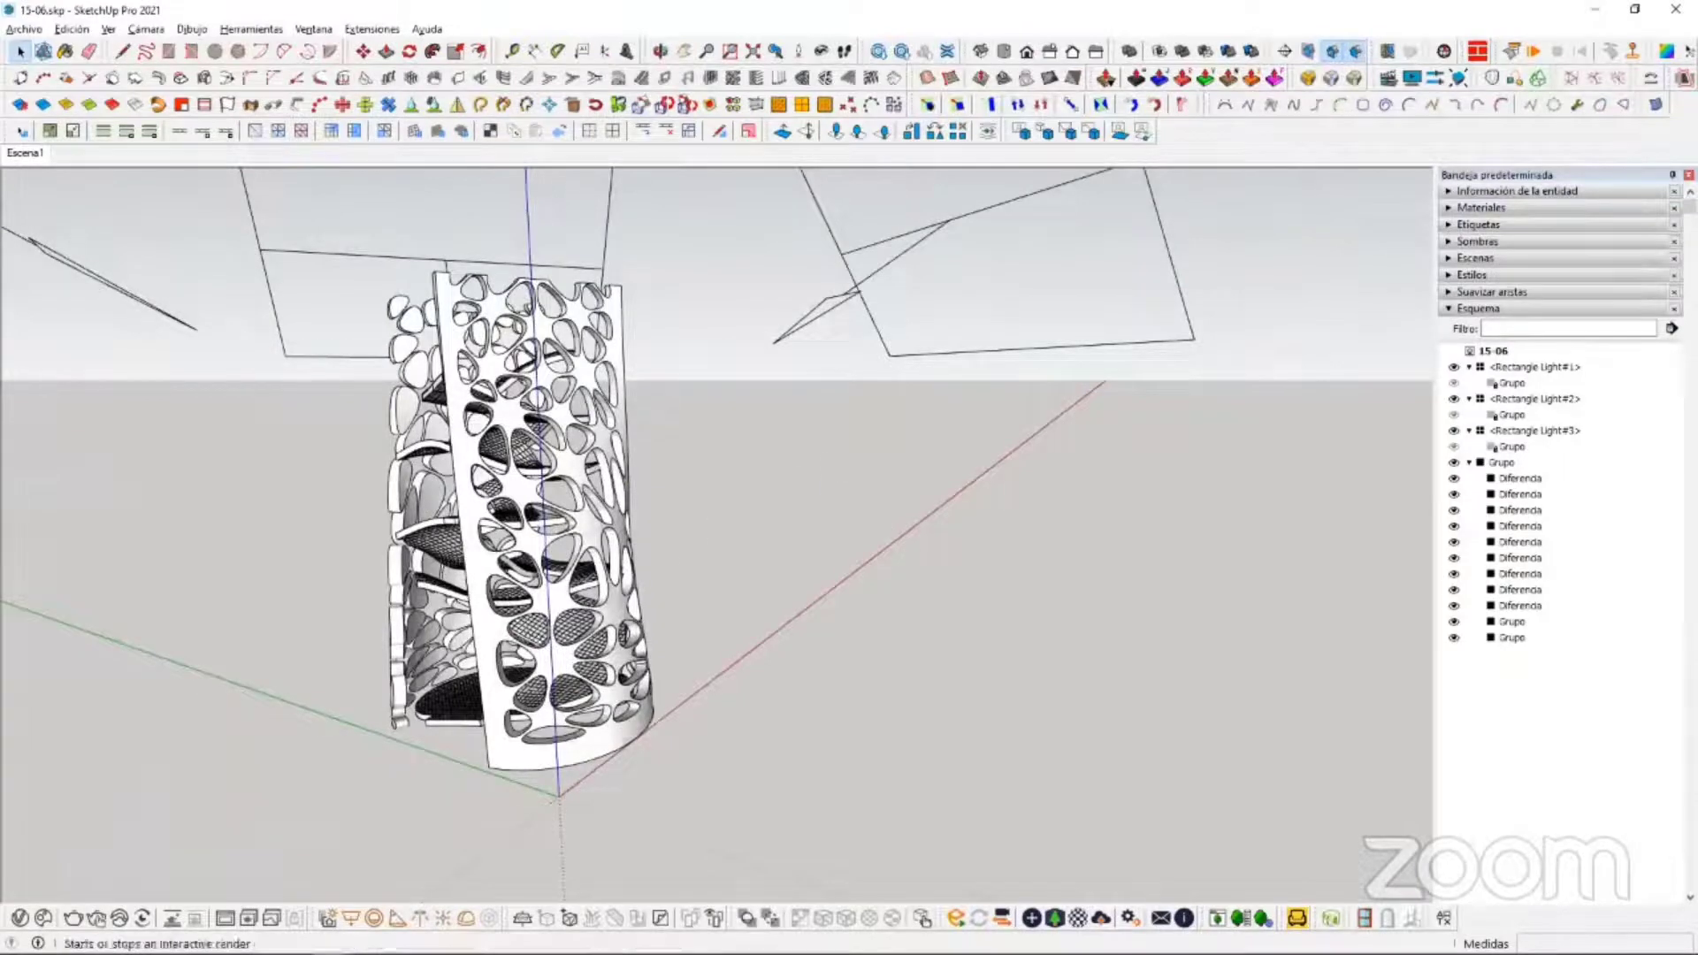
# Step: Switch V-Ray rendering to interactive mode in the Asset Editor, and close the editor
pyautogui.click(20, 918)
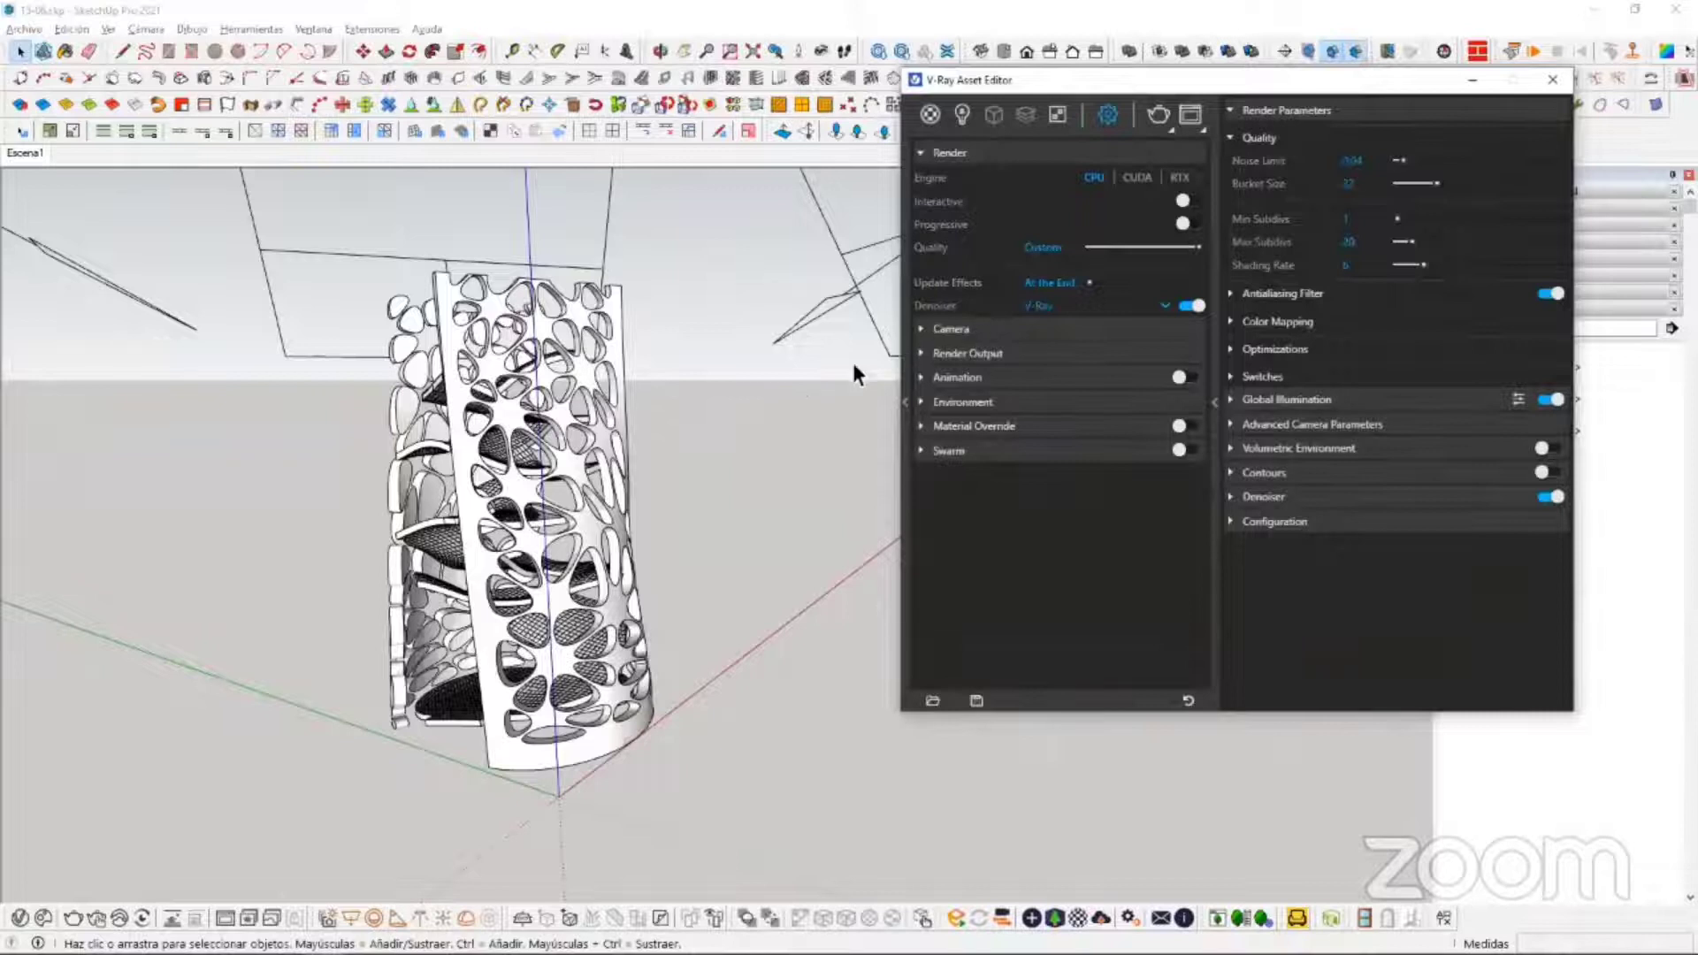
pyautogui.click(1152, 120)
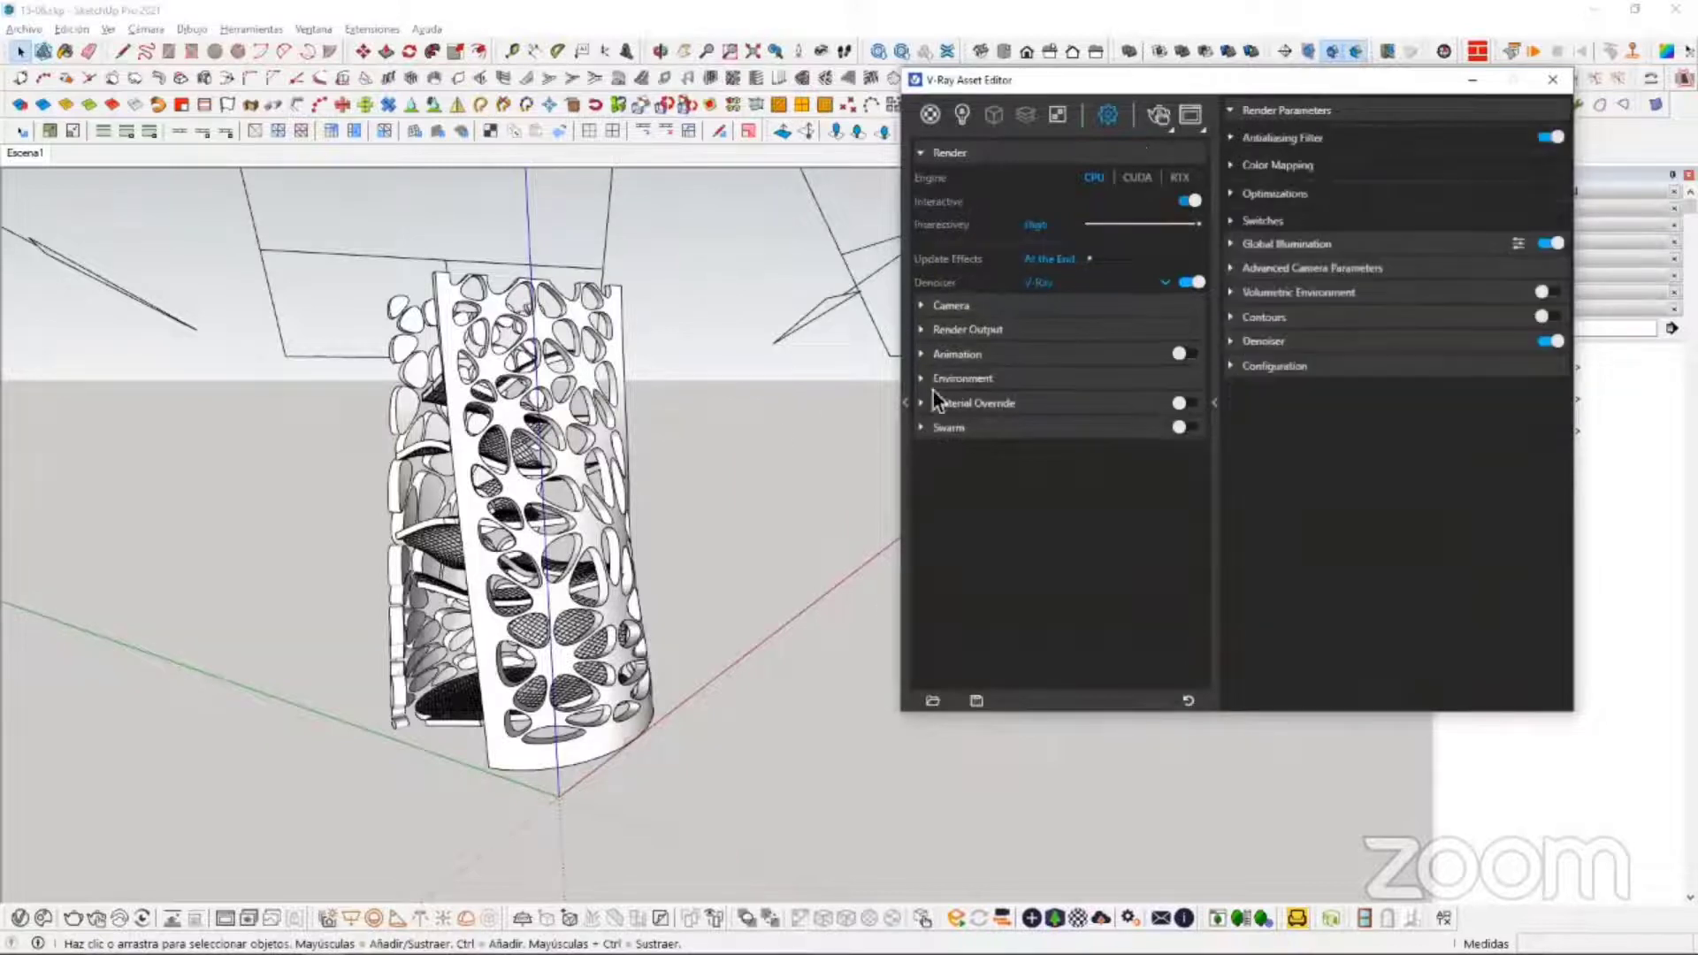
pyautogui.moveTo(715, 481)
pyautogui.mouseDown(button='middle')
pyautogui.moveTo(456, 629)
pyautogui.moveTo(469, 637)
pyautogui.mouseUp(button='middle')
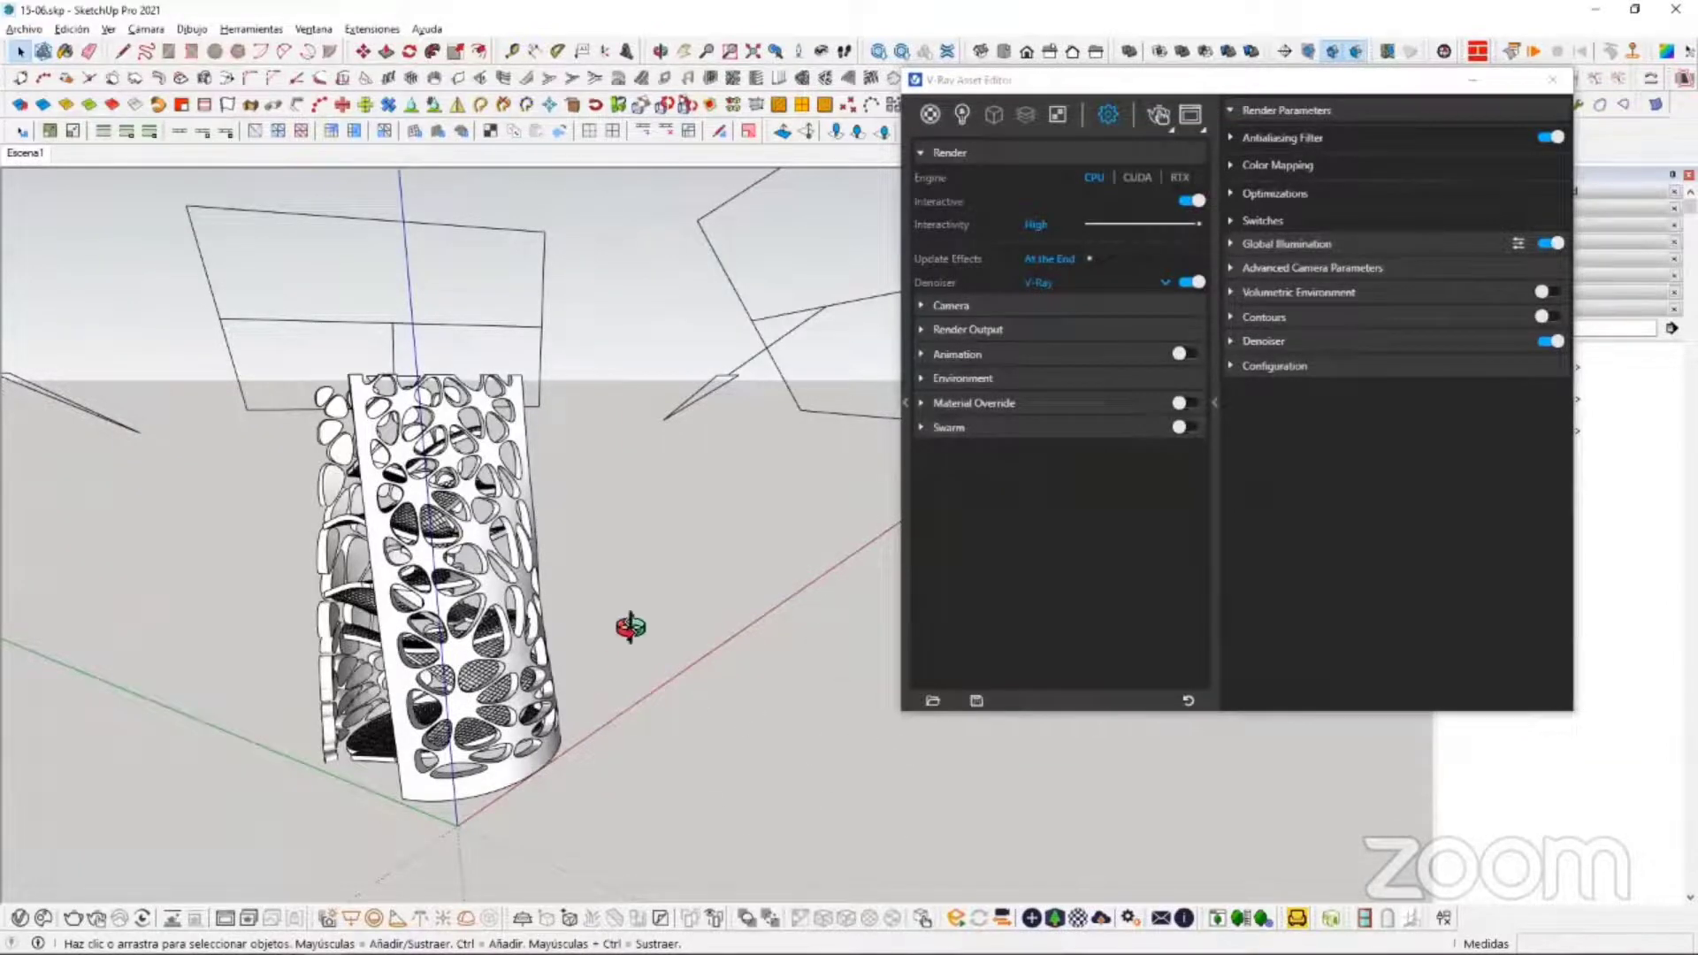
pyautogui.moveTo(630, 628)
pyautogui.mouseDown(button='middle')
pyautogui.moveTo(591, 540)
pyautogui.moveTo(637, 445)
pyautogui.moveTo(539, 663)
pyautogui.mouseUp(button='middle')
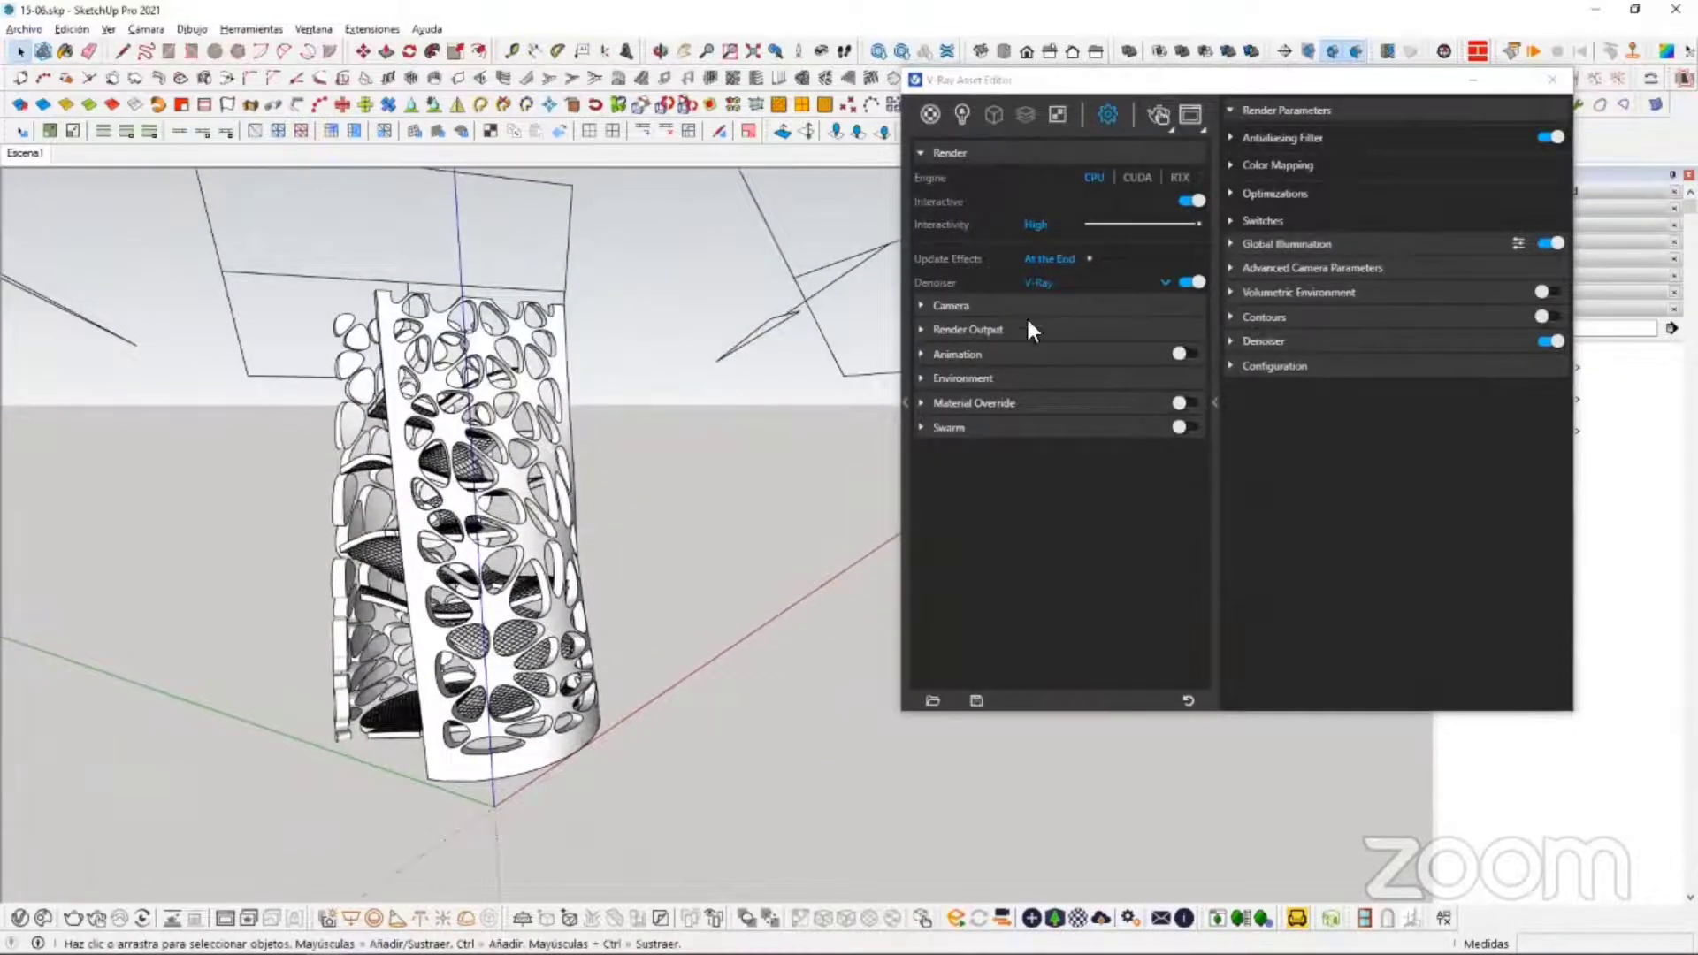
pyautogui.click(1546, 81)
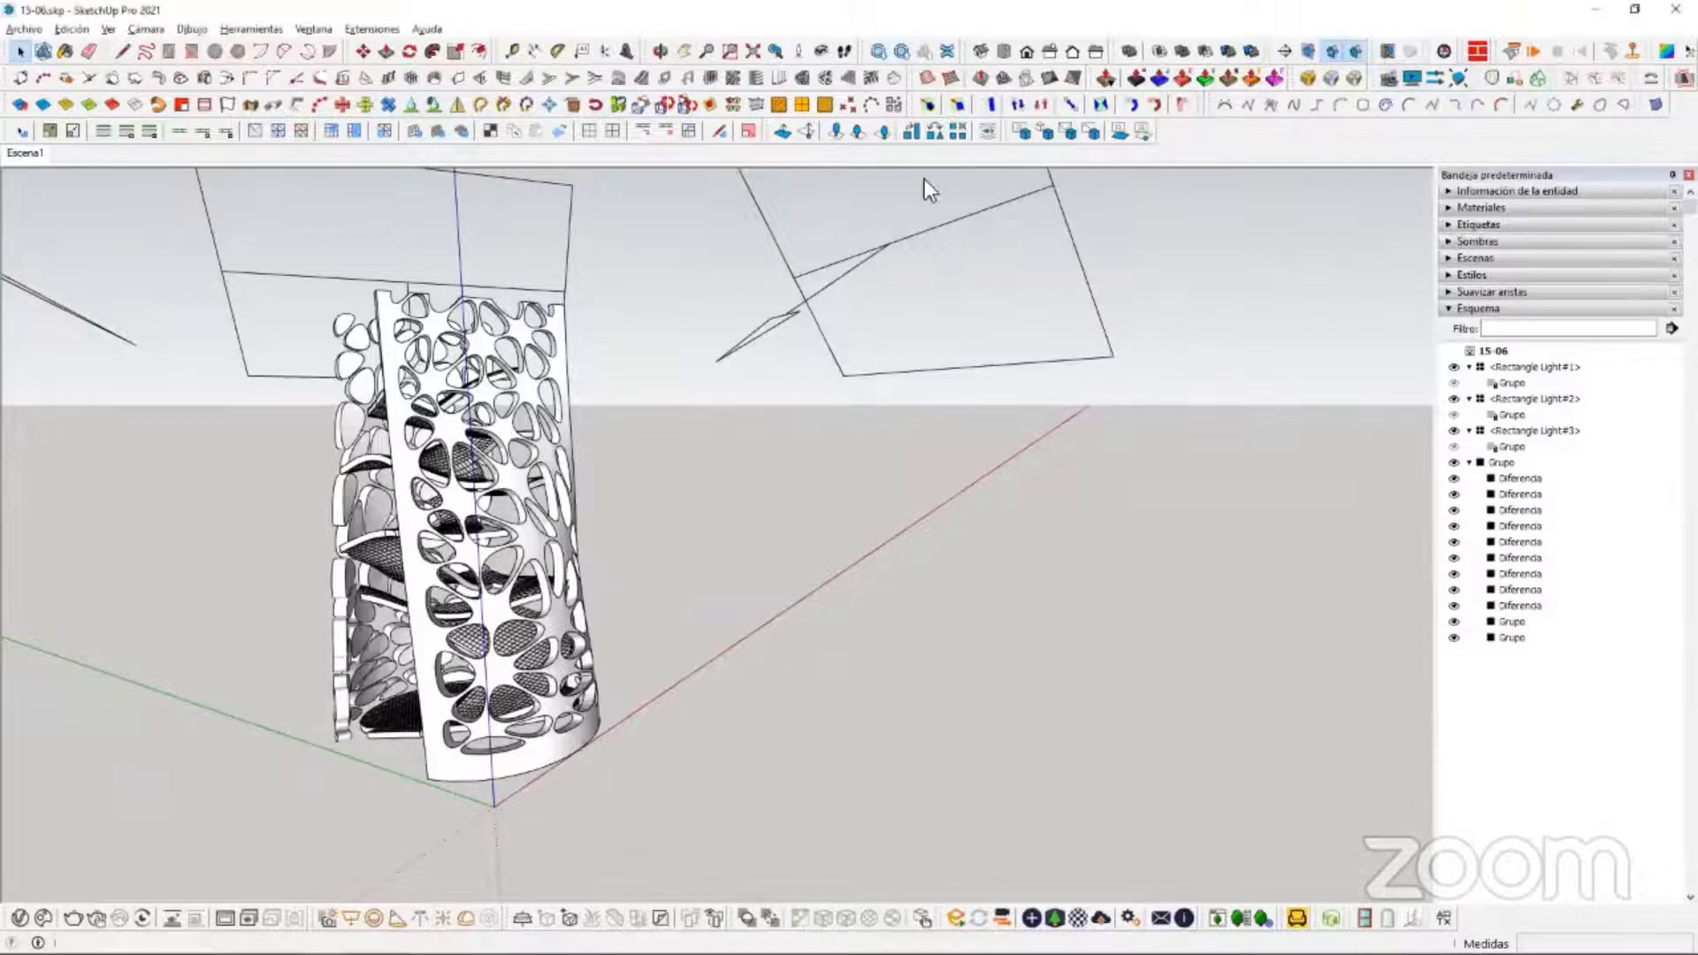
# Step: Try V-Ray rendering at 30 f/s in Film 1's video generation settings, cancel the dialog, and exit Animator
pyautogui.click(471, 183)
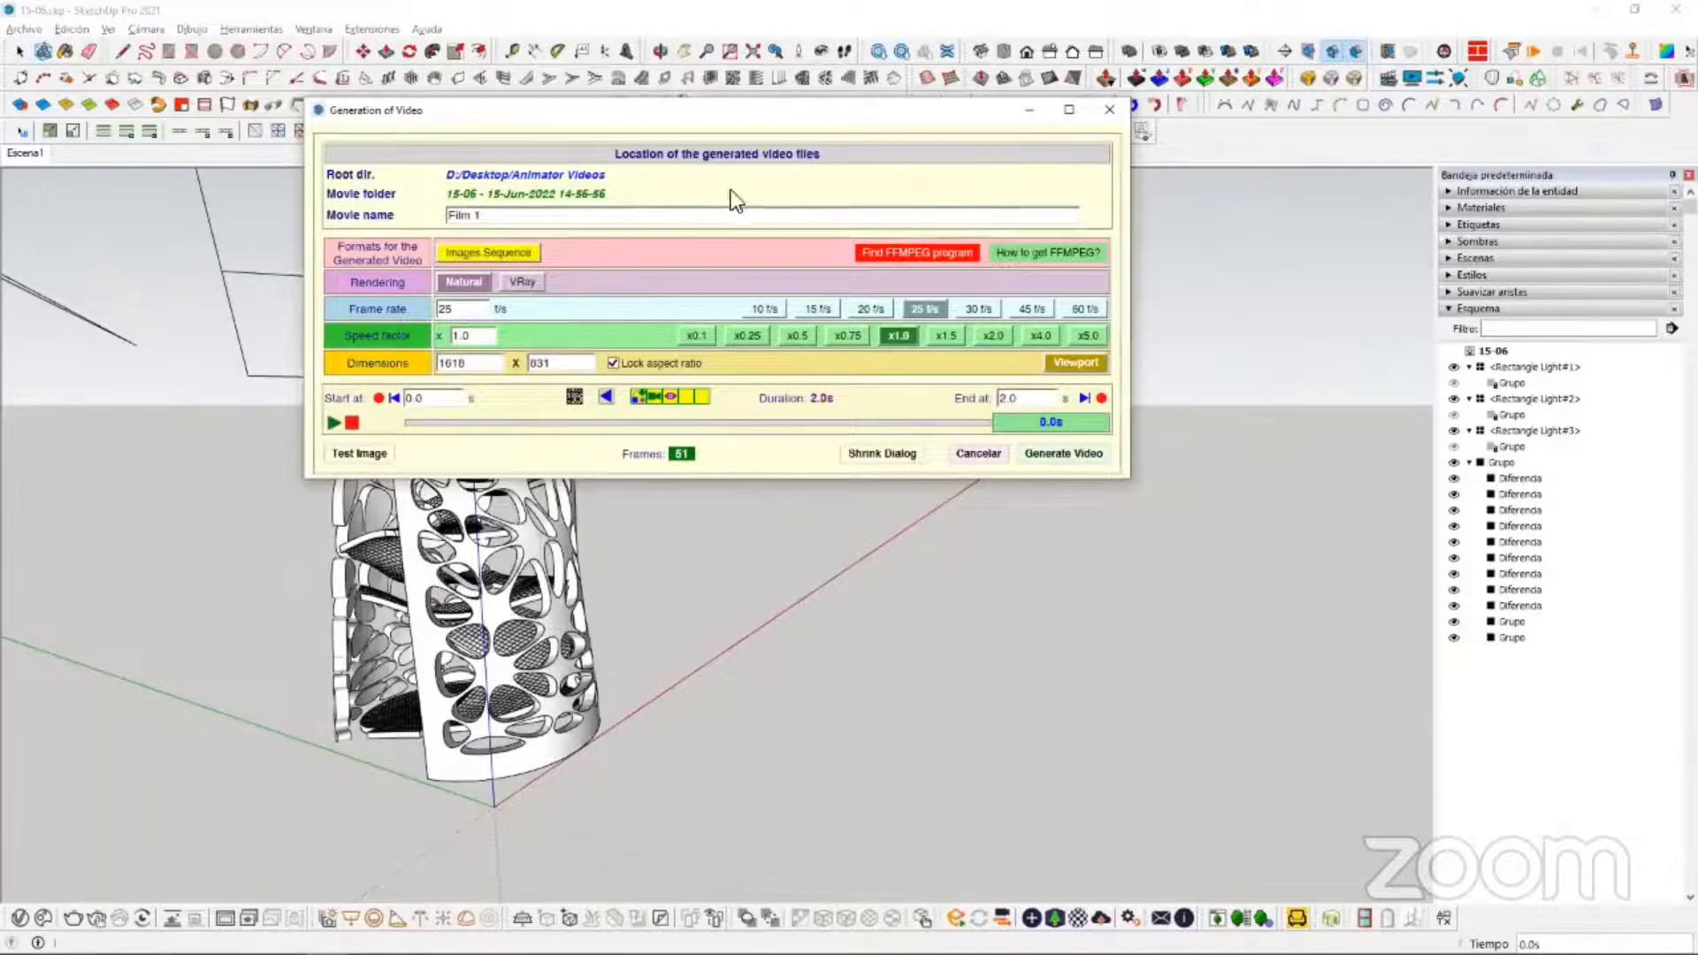
pyautogui.moveTo(768, 110); pyautogui.dragTo(1054, 274)
pyautogui.click(806, 446)
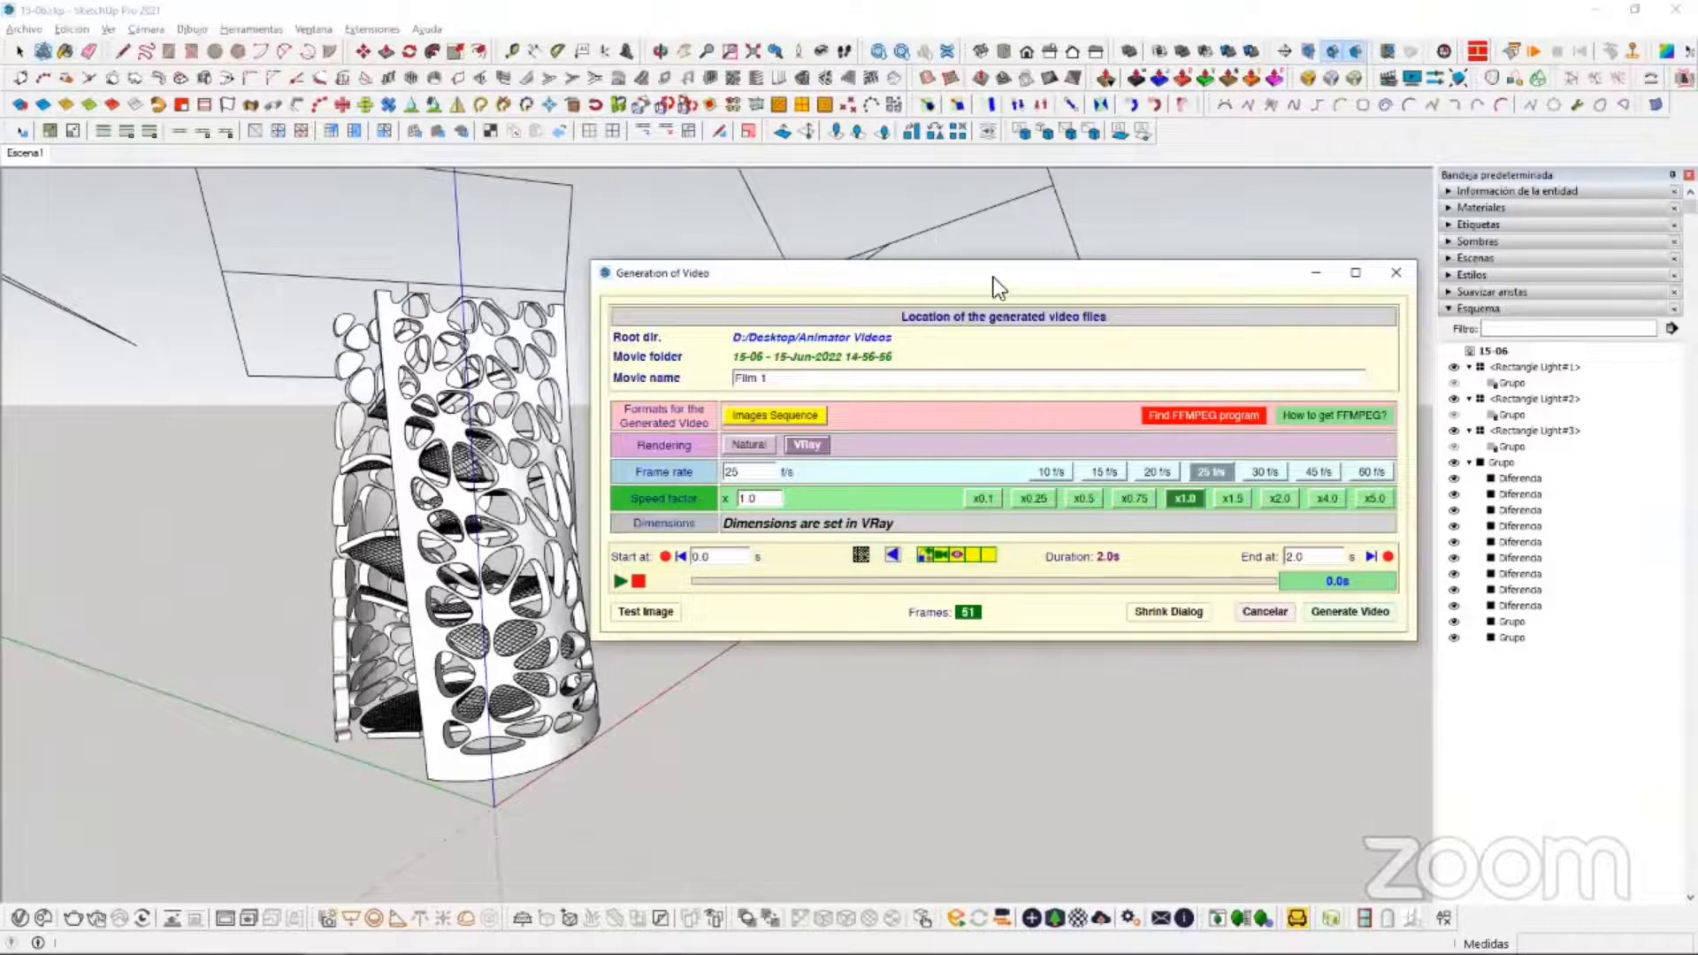
pyautogui.moveTo(993, 278); pyautogui.dragTo(1006, 187)
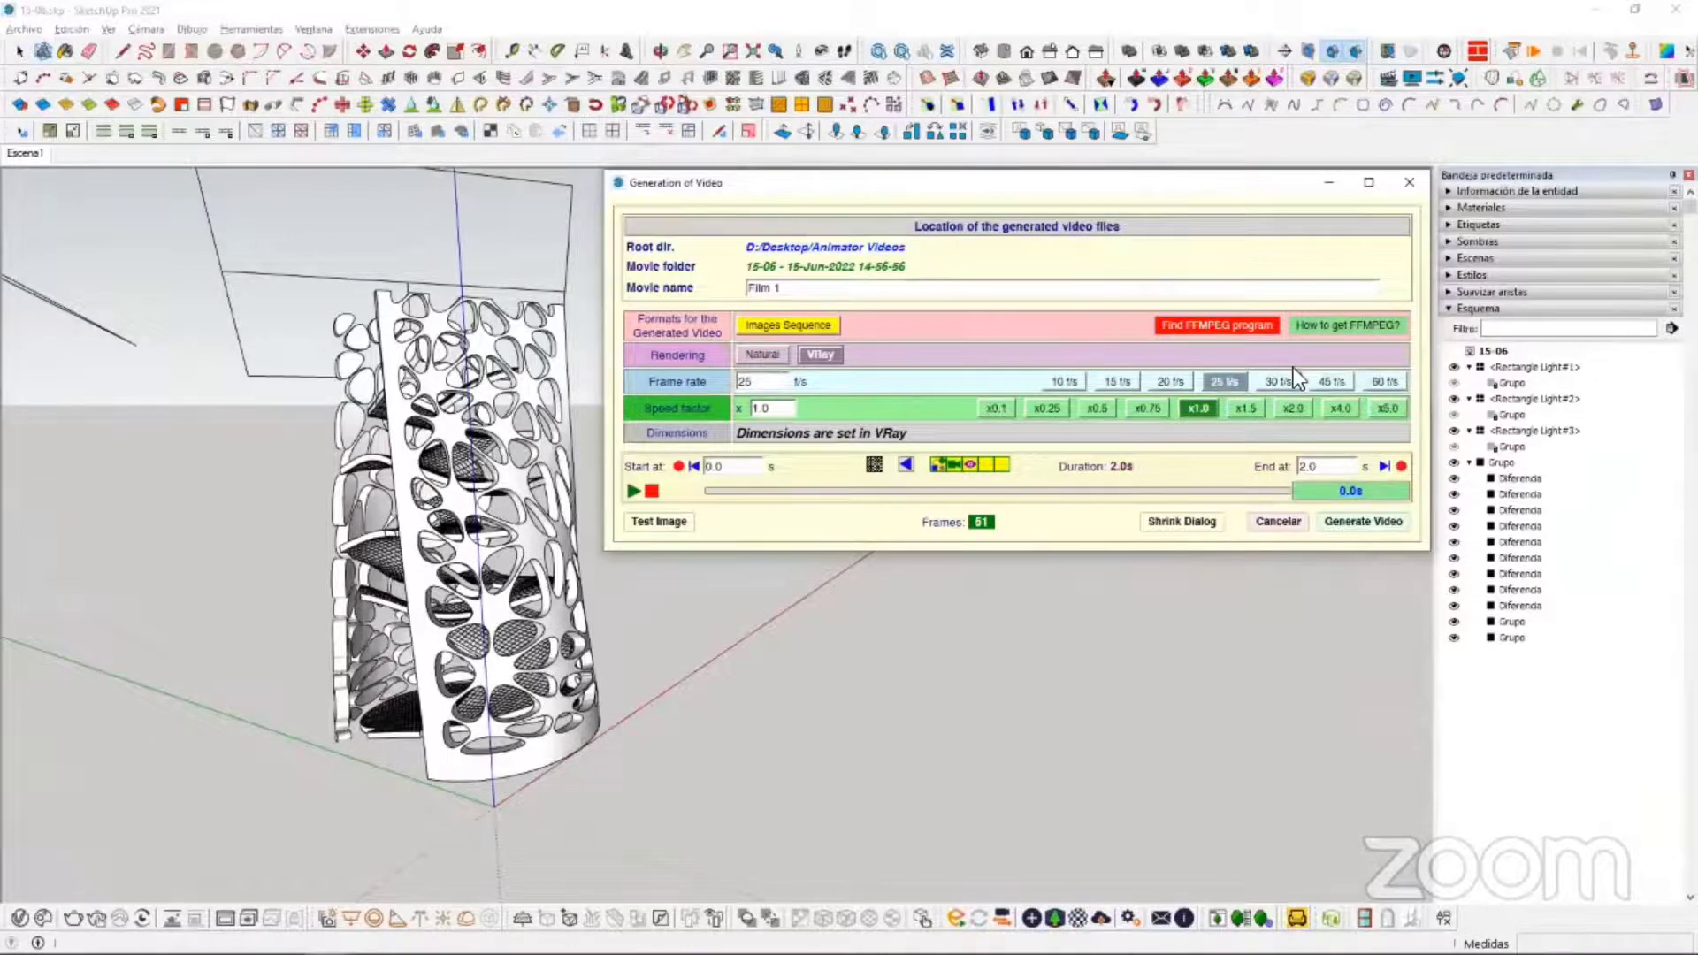
pyautogui.click(1278, 383)
pyautogui.click(1299, 526)
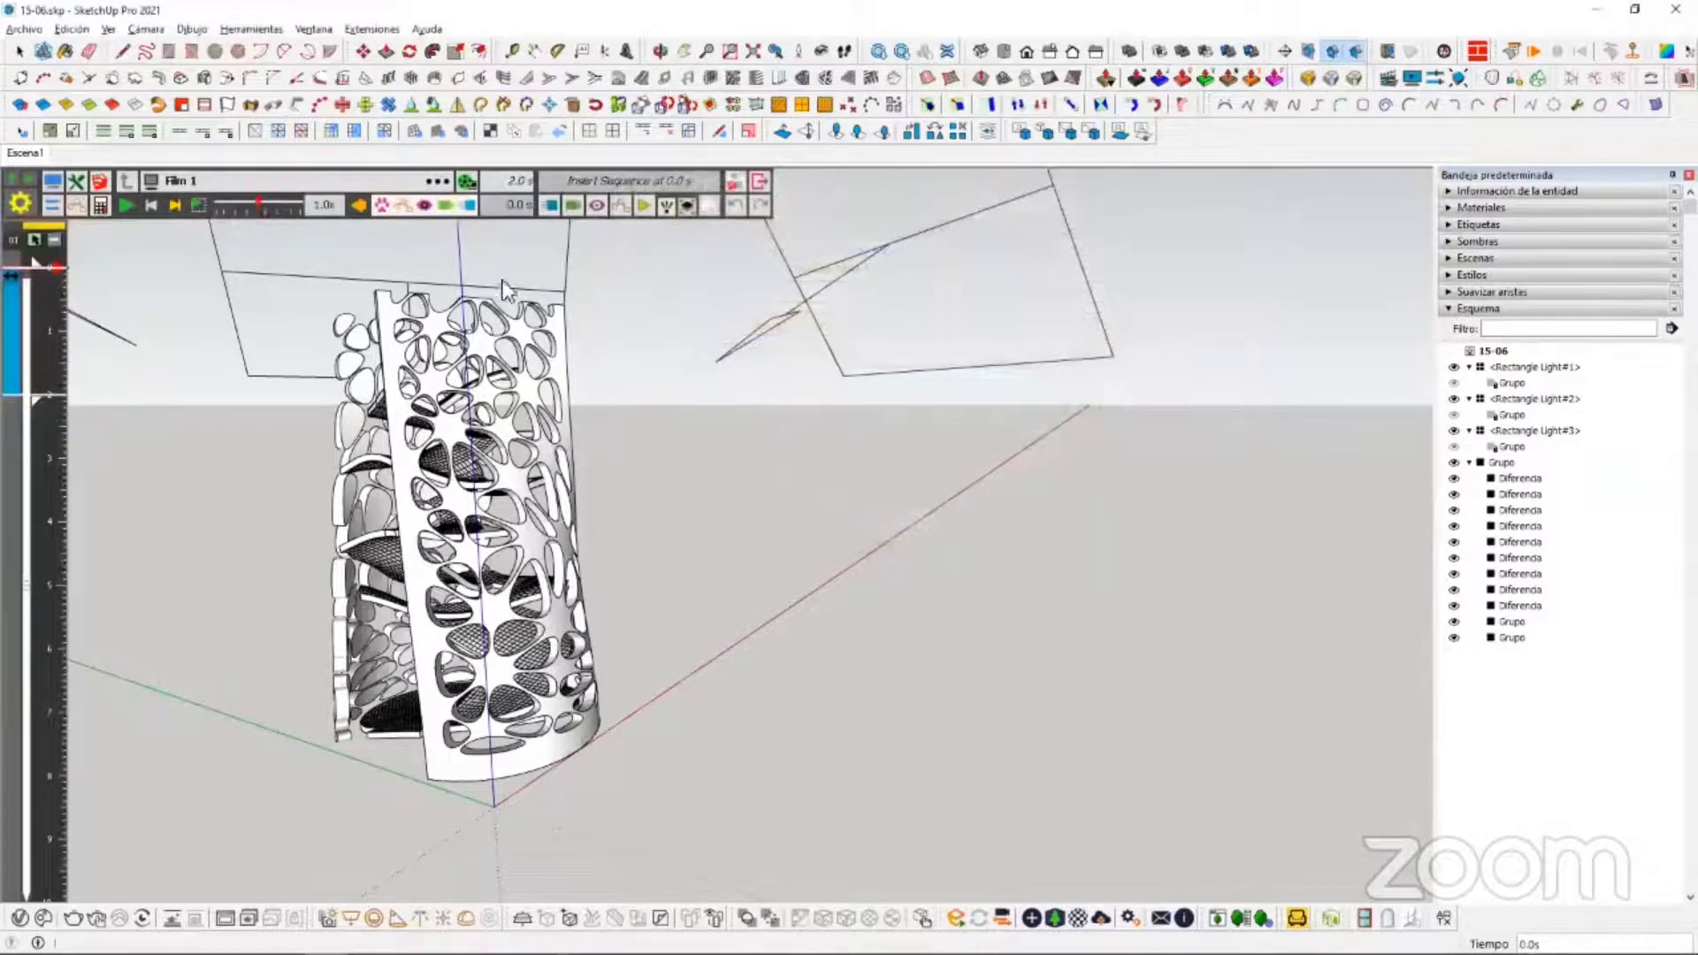
pyautogui.click(762, 182)
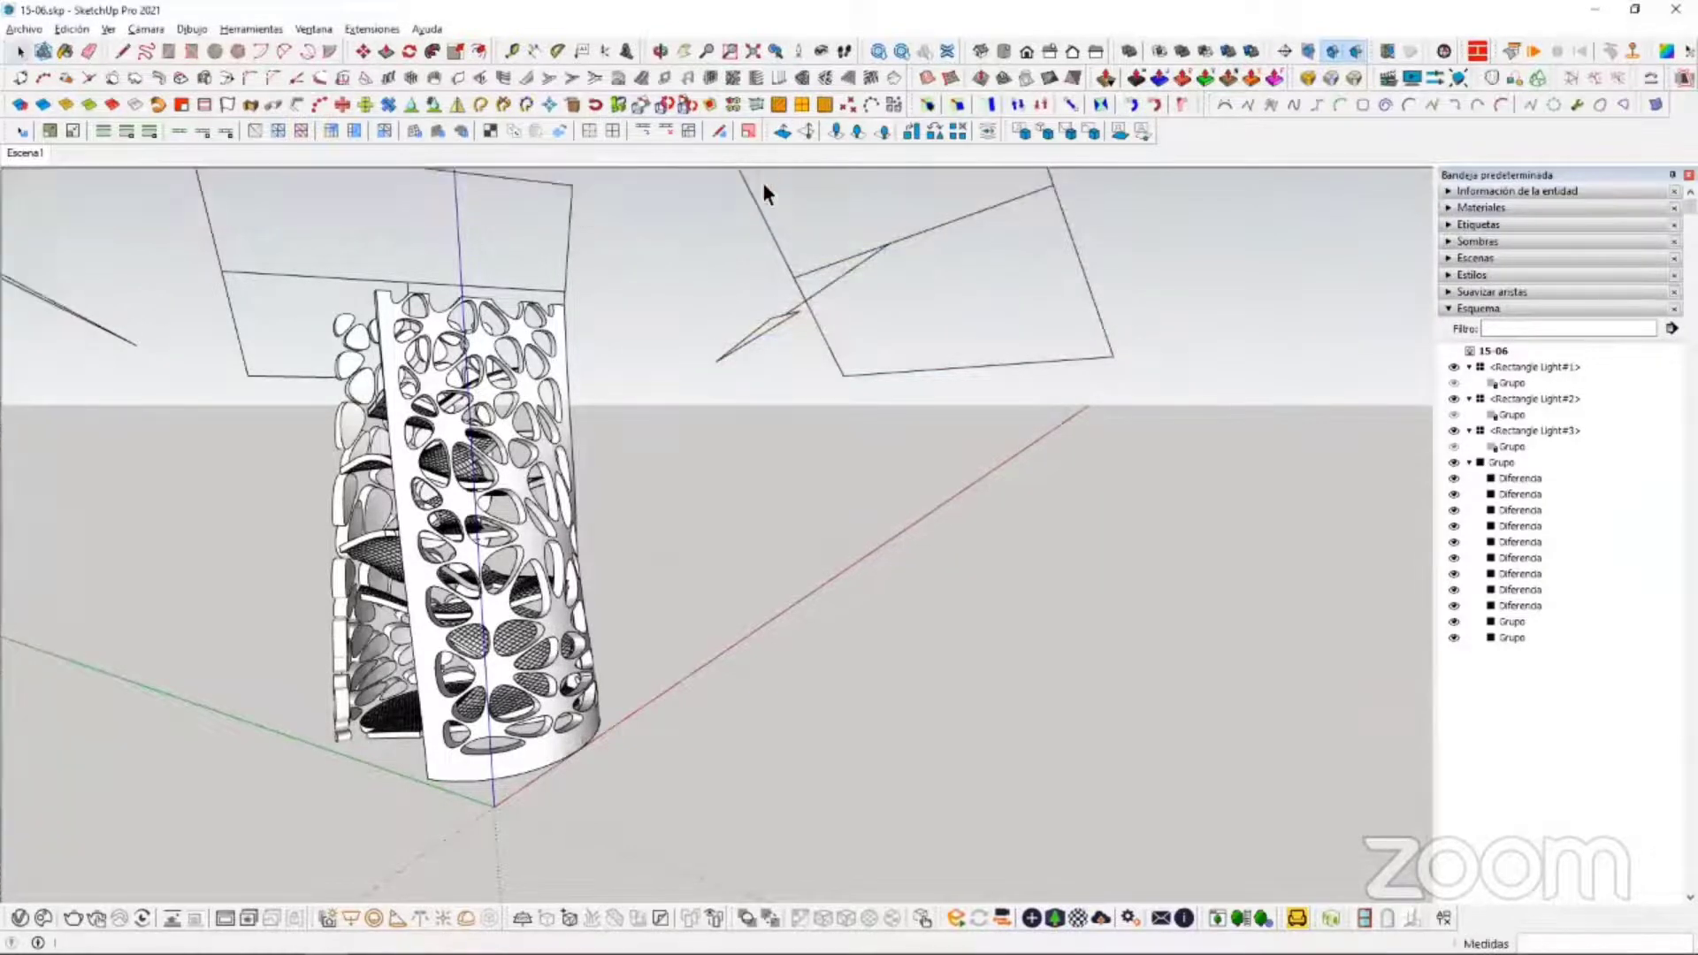
# Step: Add a second scene from a raised view of the whole tower, and switch between Escena1 and Escena2
pyautogui.moveTo(646, 361); pyautogui.dragTo(329, 310, button='middle')
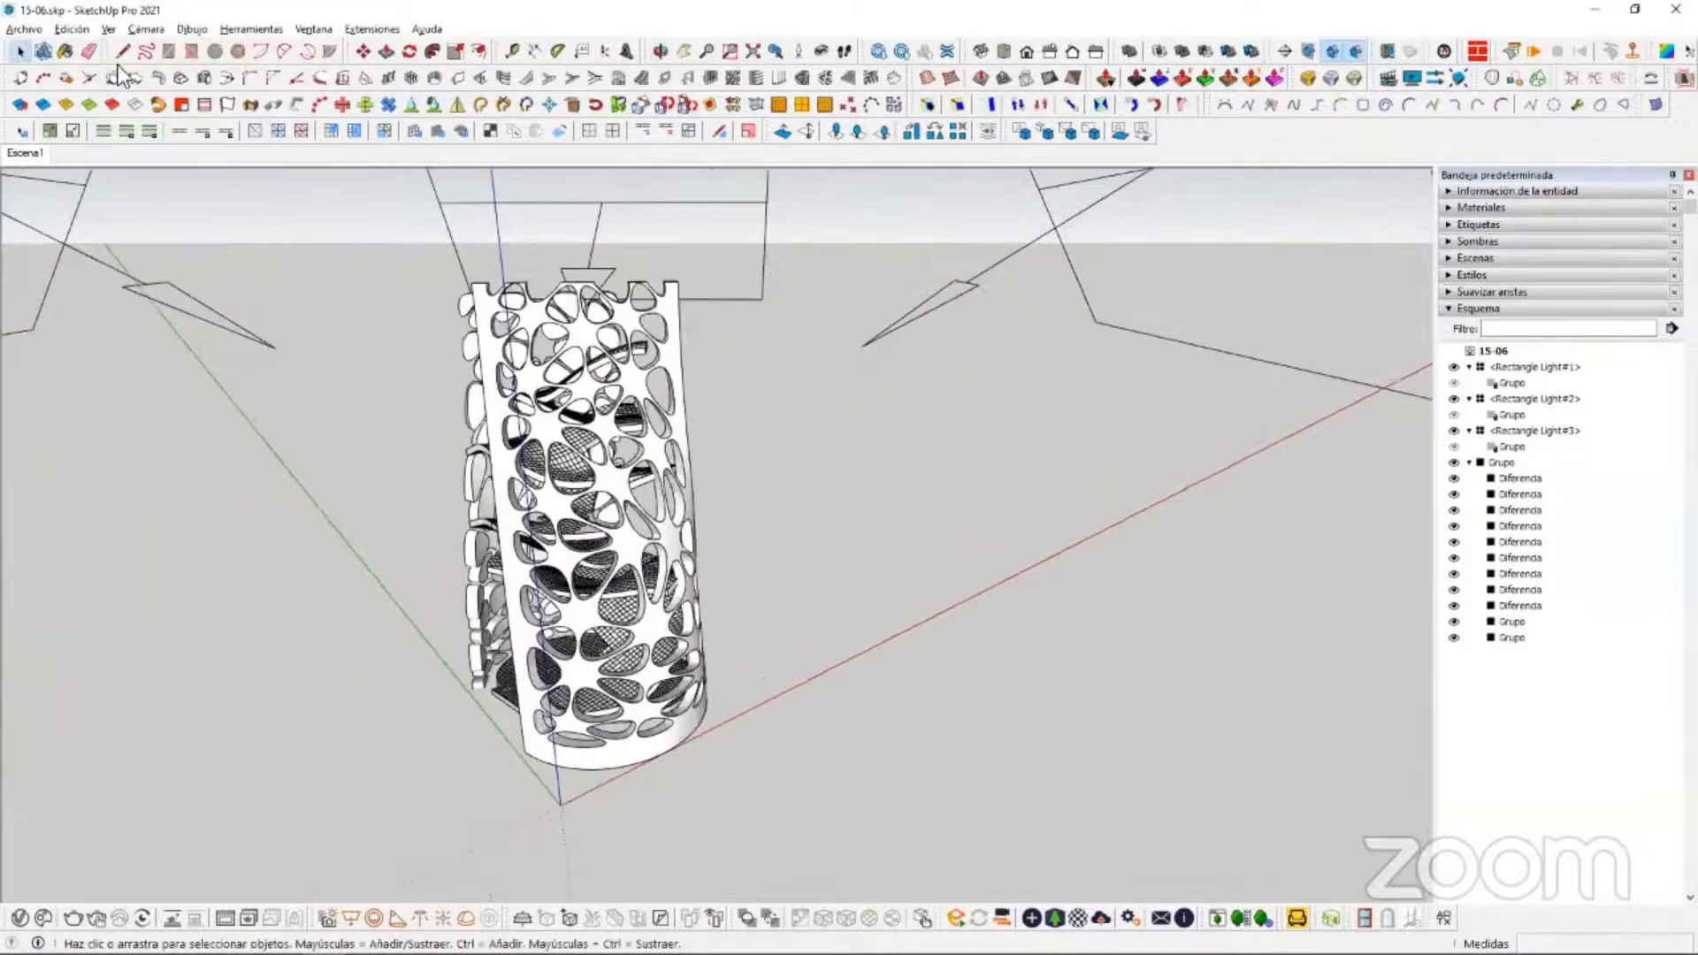
pyautogui.click(108, 28)
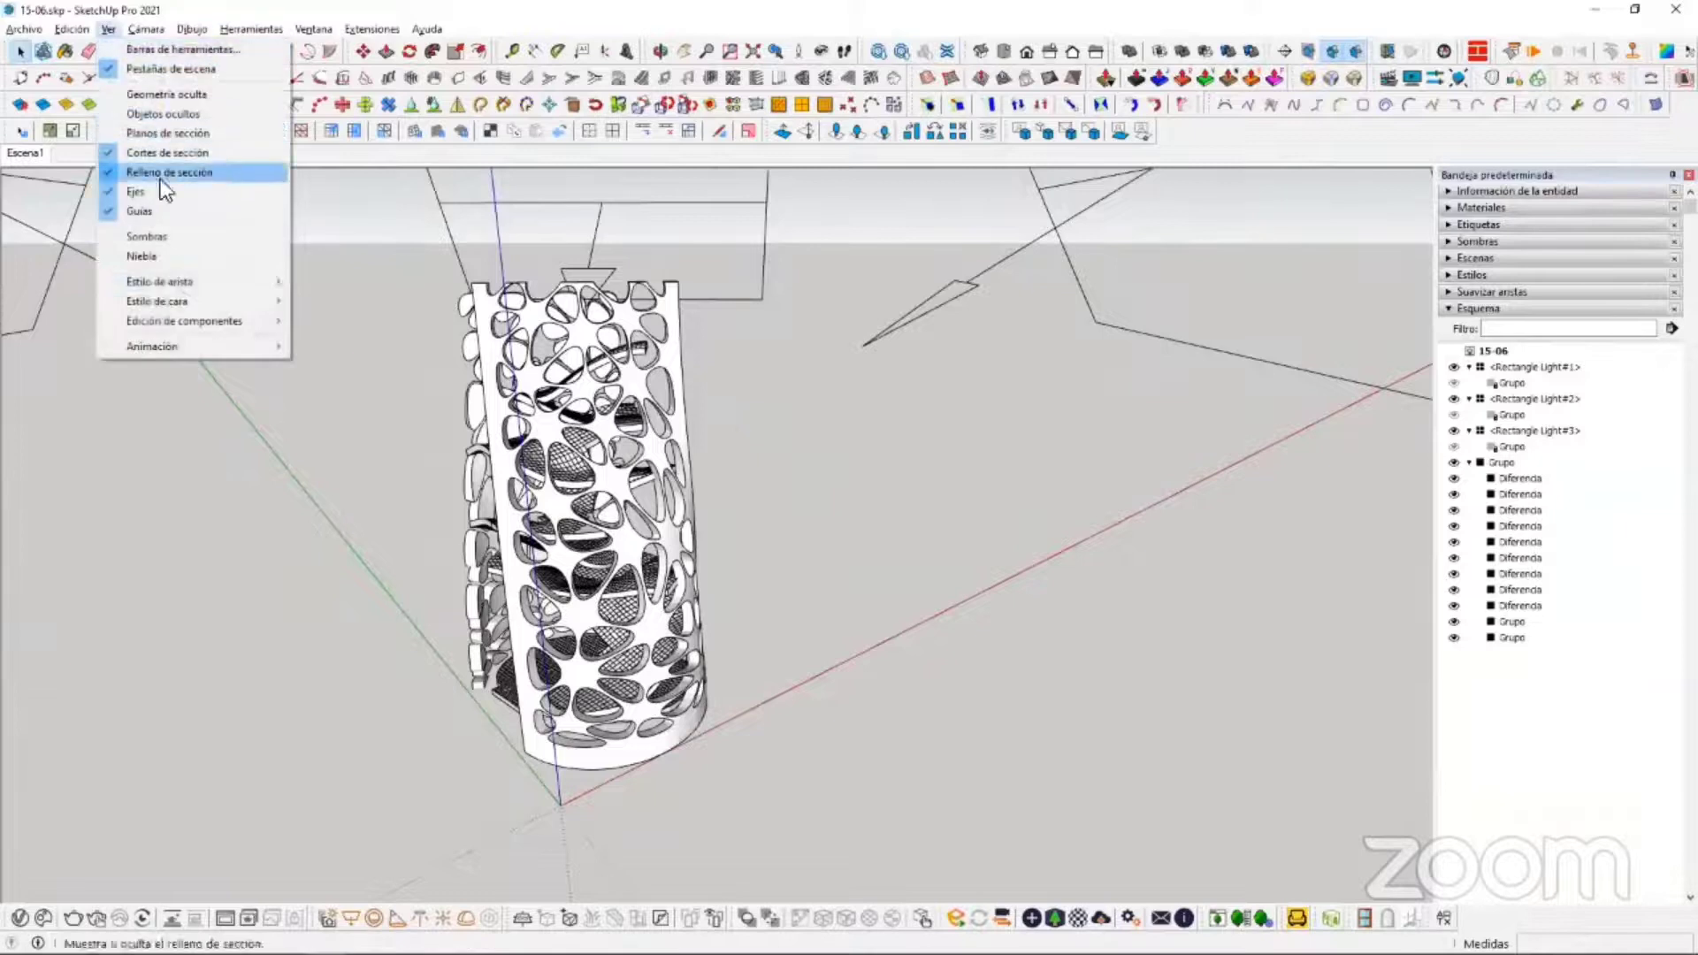
pyautogui.moveTo(218, 345)
pyautogui.click(343, 347)
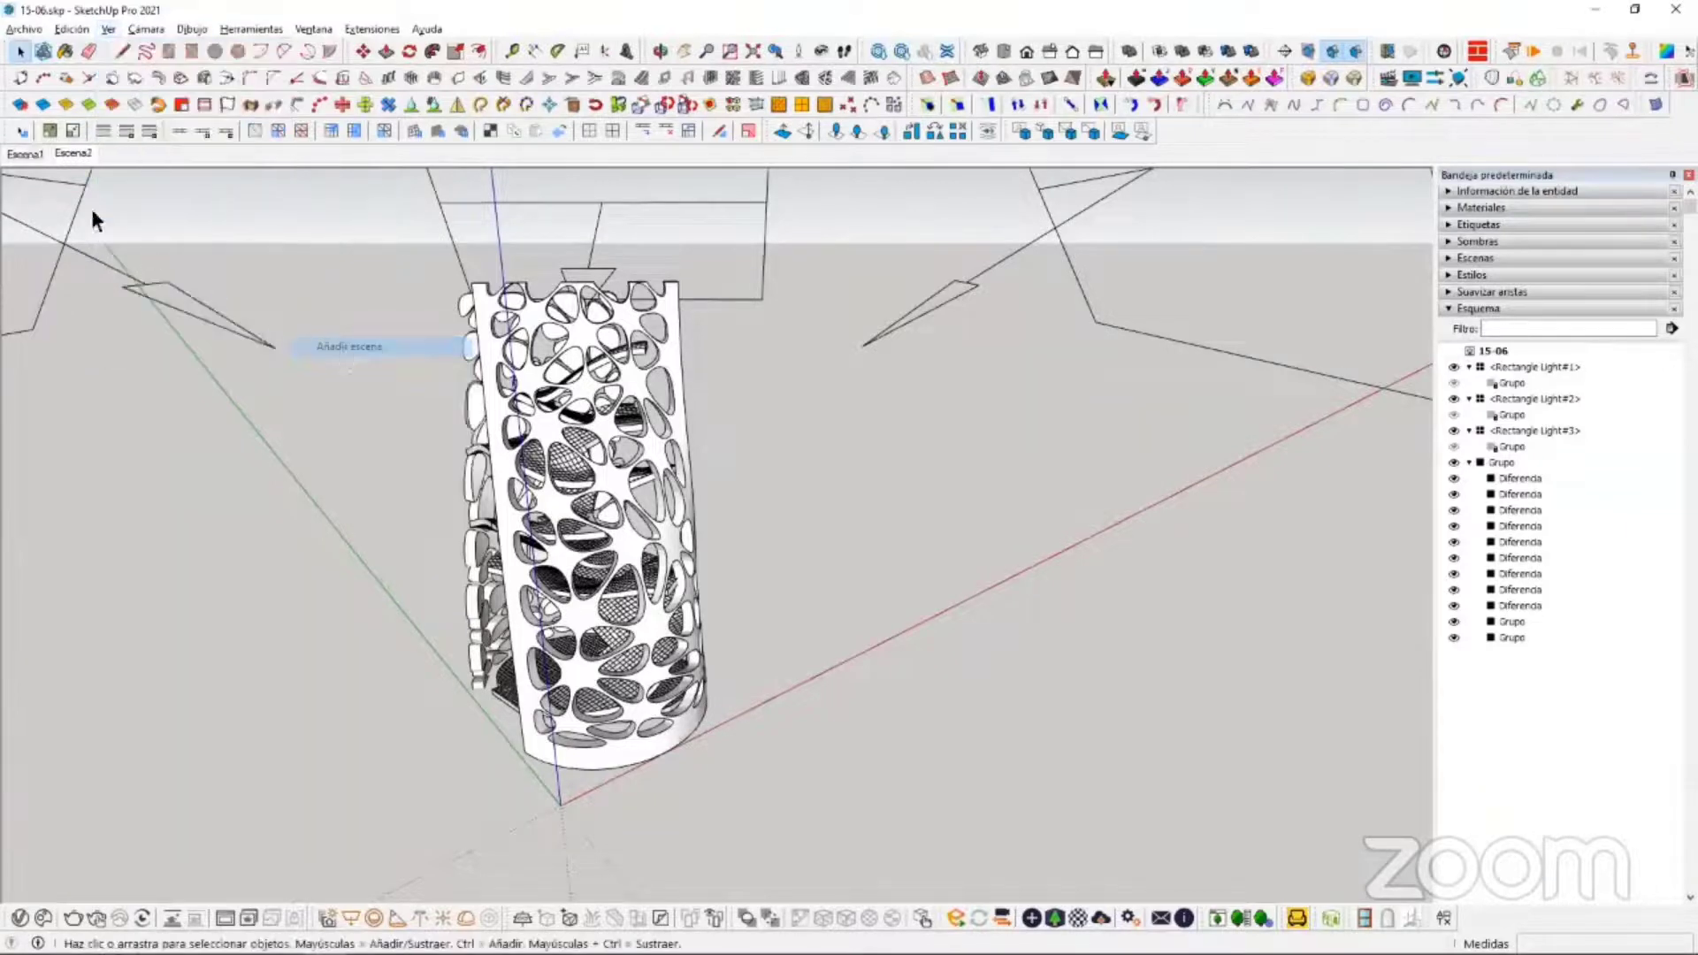
pyautogui.click(28, 158)
pyautogui.click(81, 156)
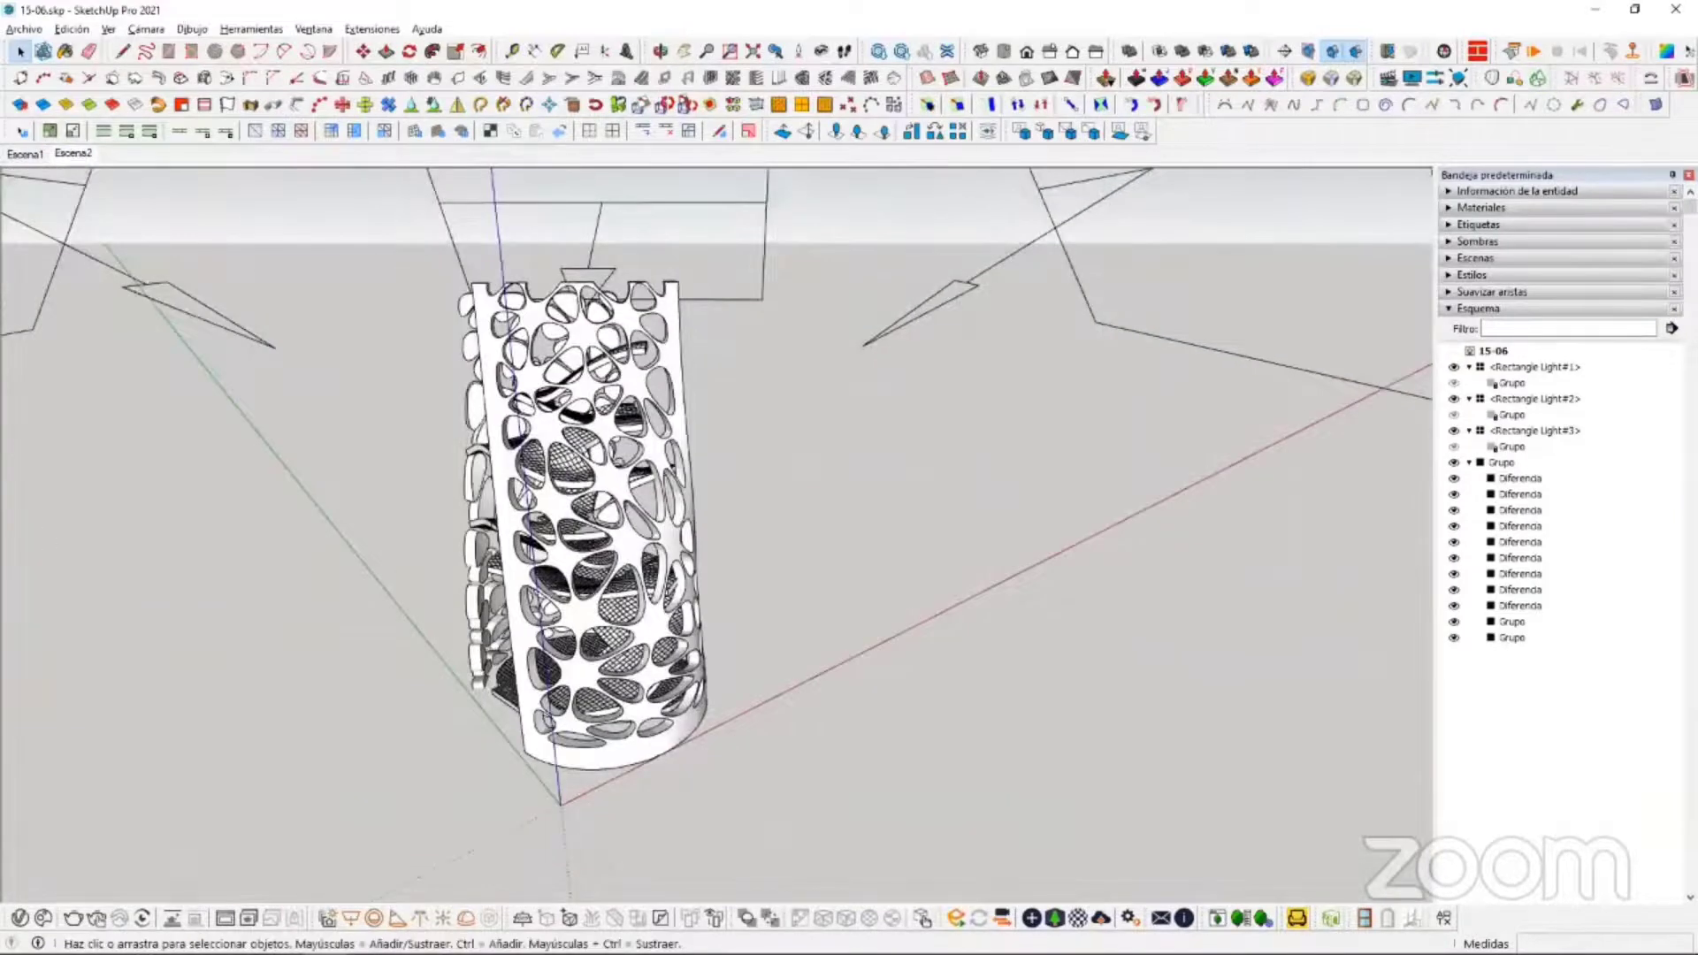
# Step: Enable animation in the V-Ray render settings, try the Frame Range time segment, and set it back to Entire Animation
pyautogui.click(19, 919)
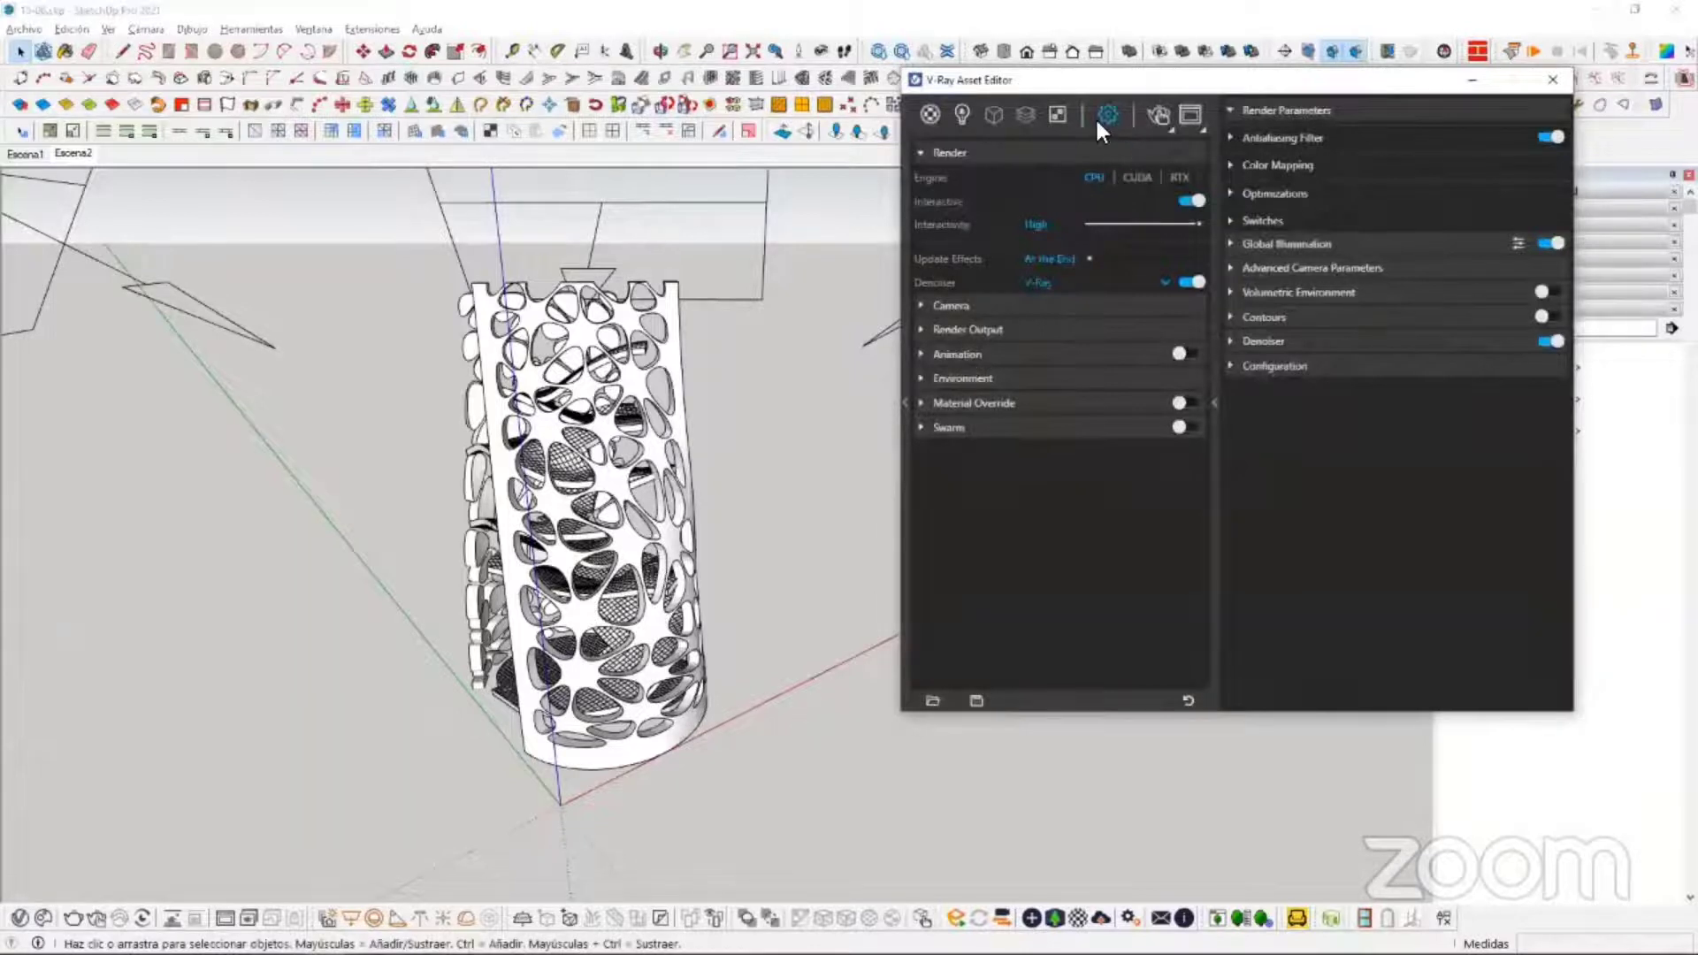
pyautogui.click(968, 356)
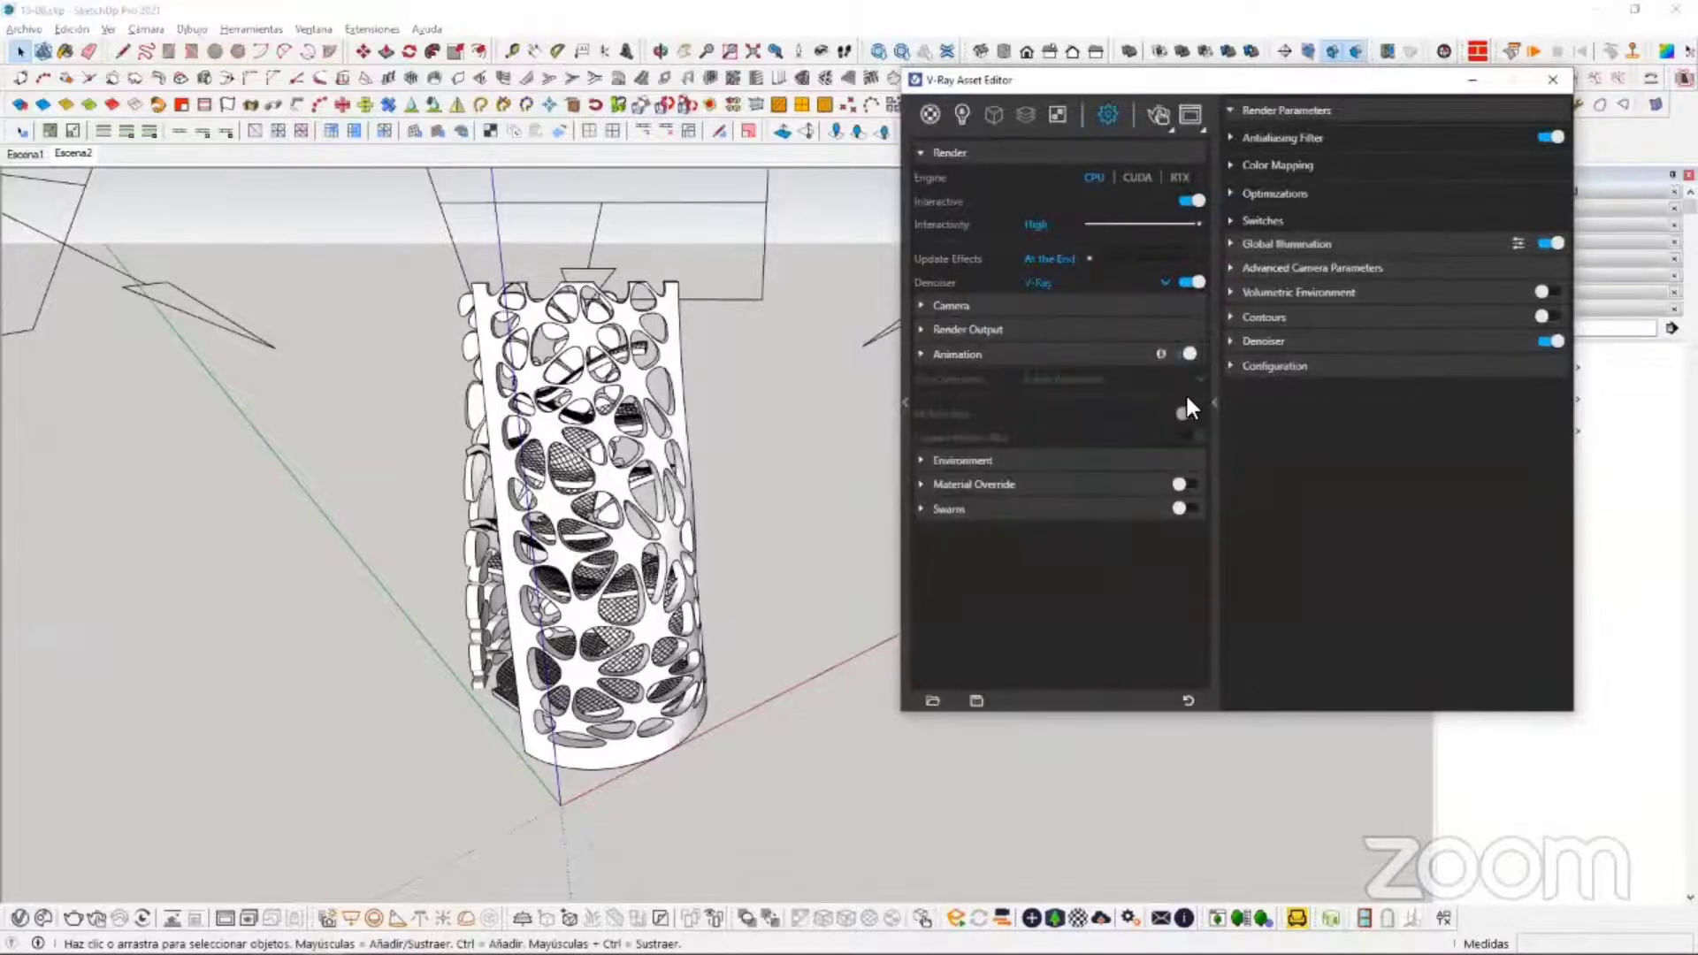
pyautogui.click(1189, 354)
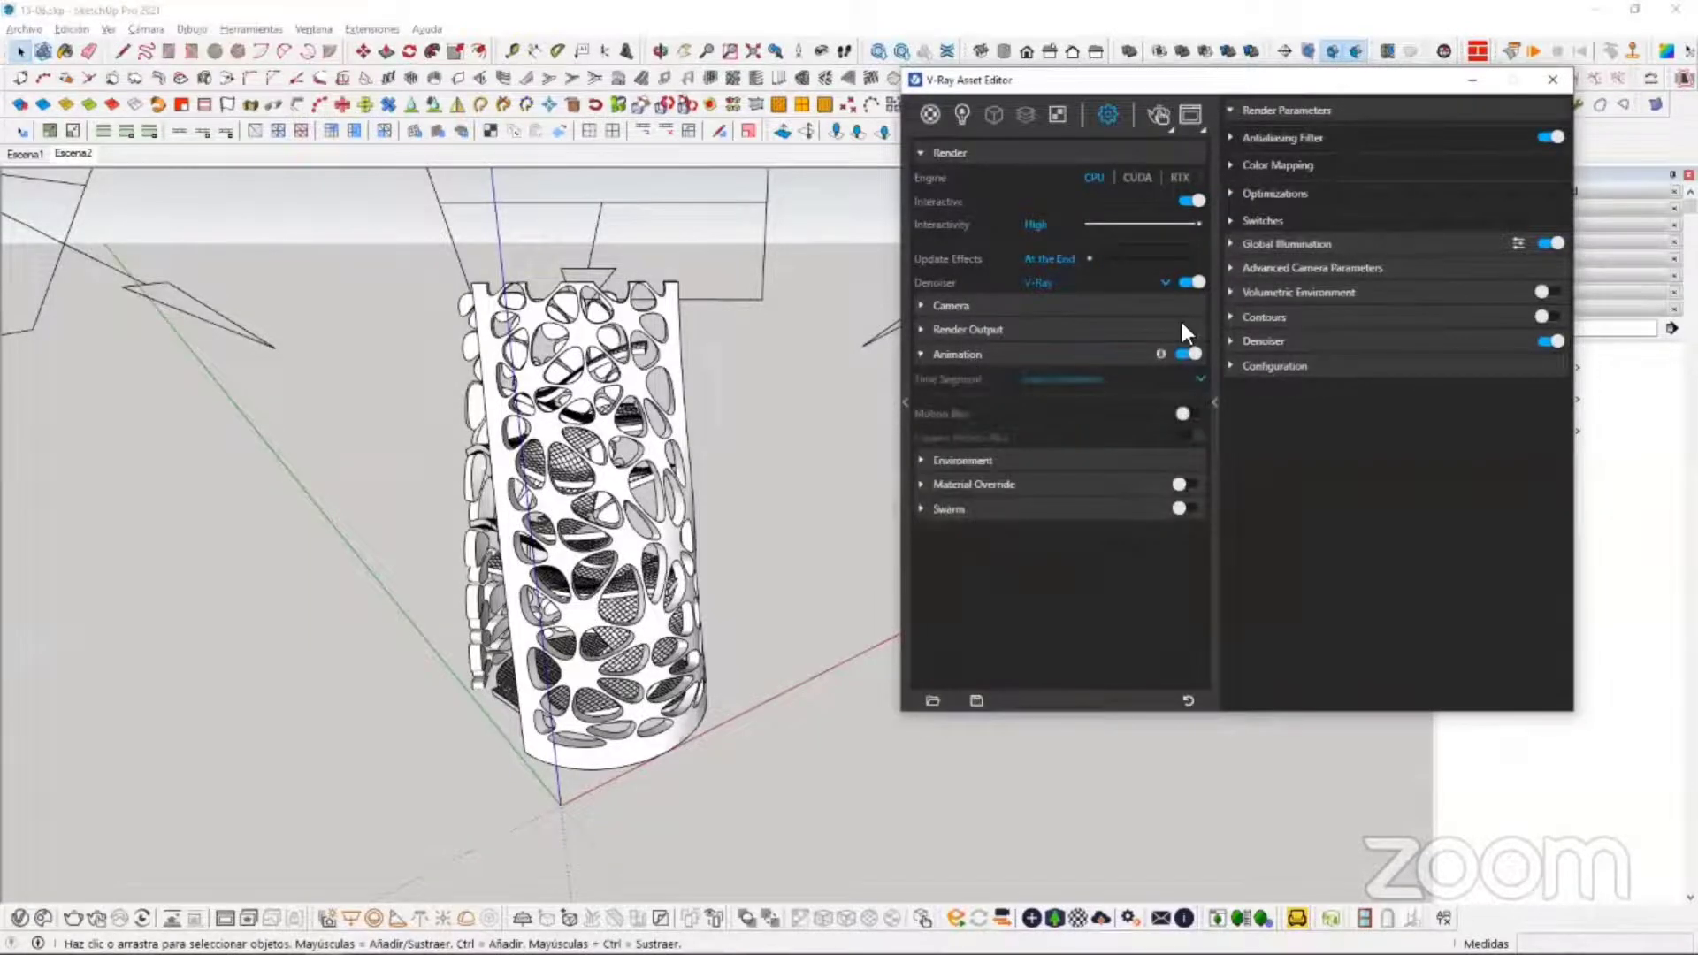
pyautogui.click(1067, 379)
pyautogui.click(1079, 375)
pyautogui.click(1102, 370)
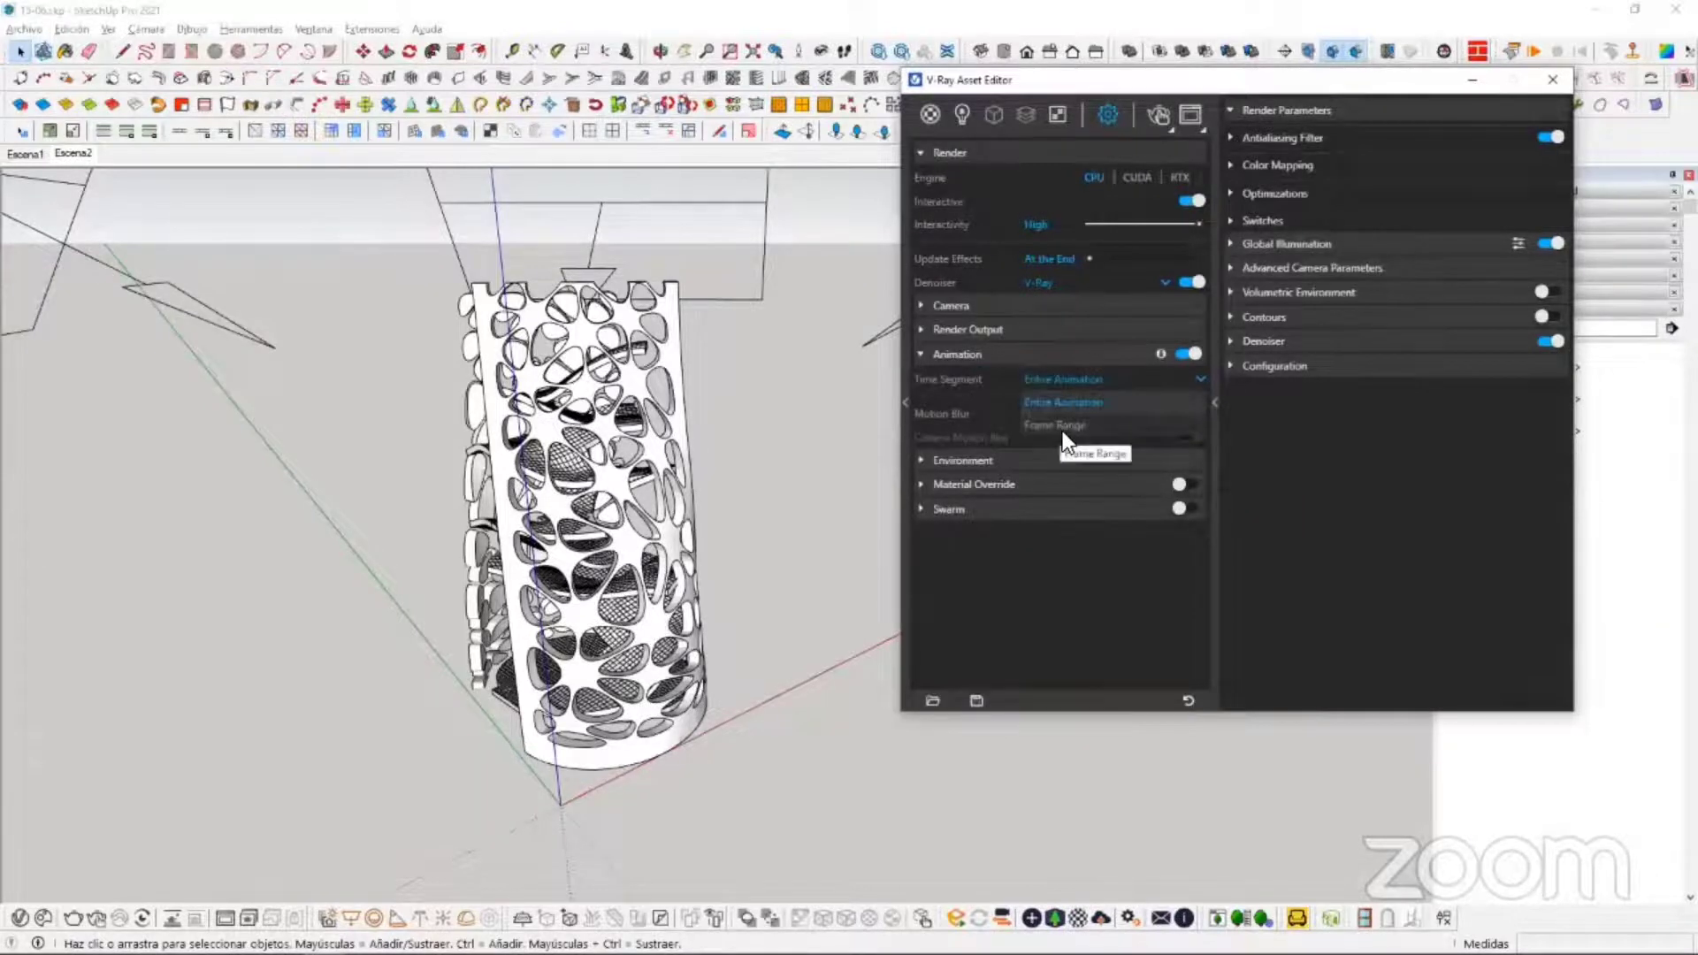
pyautogui.click(1066, 425)
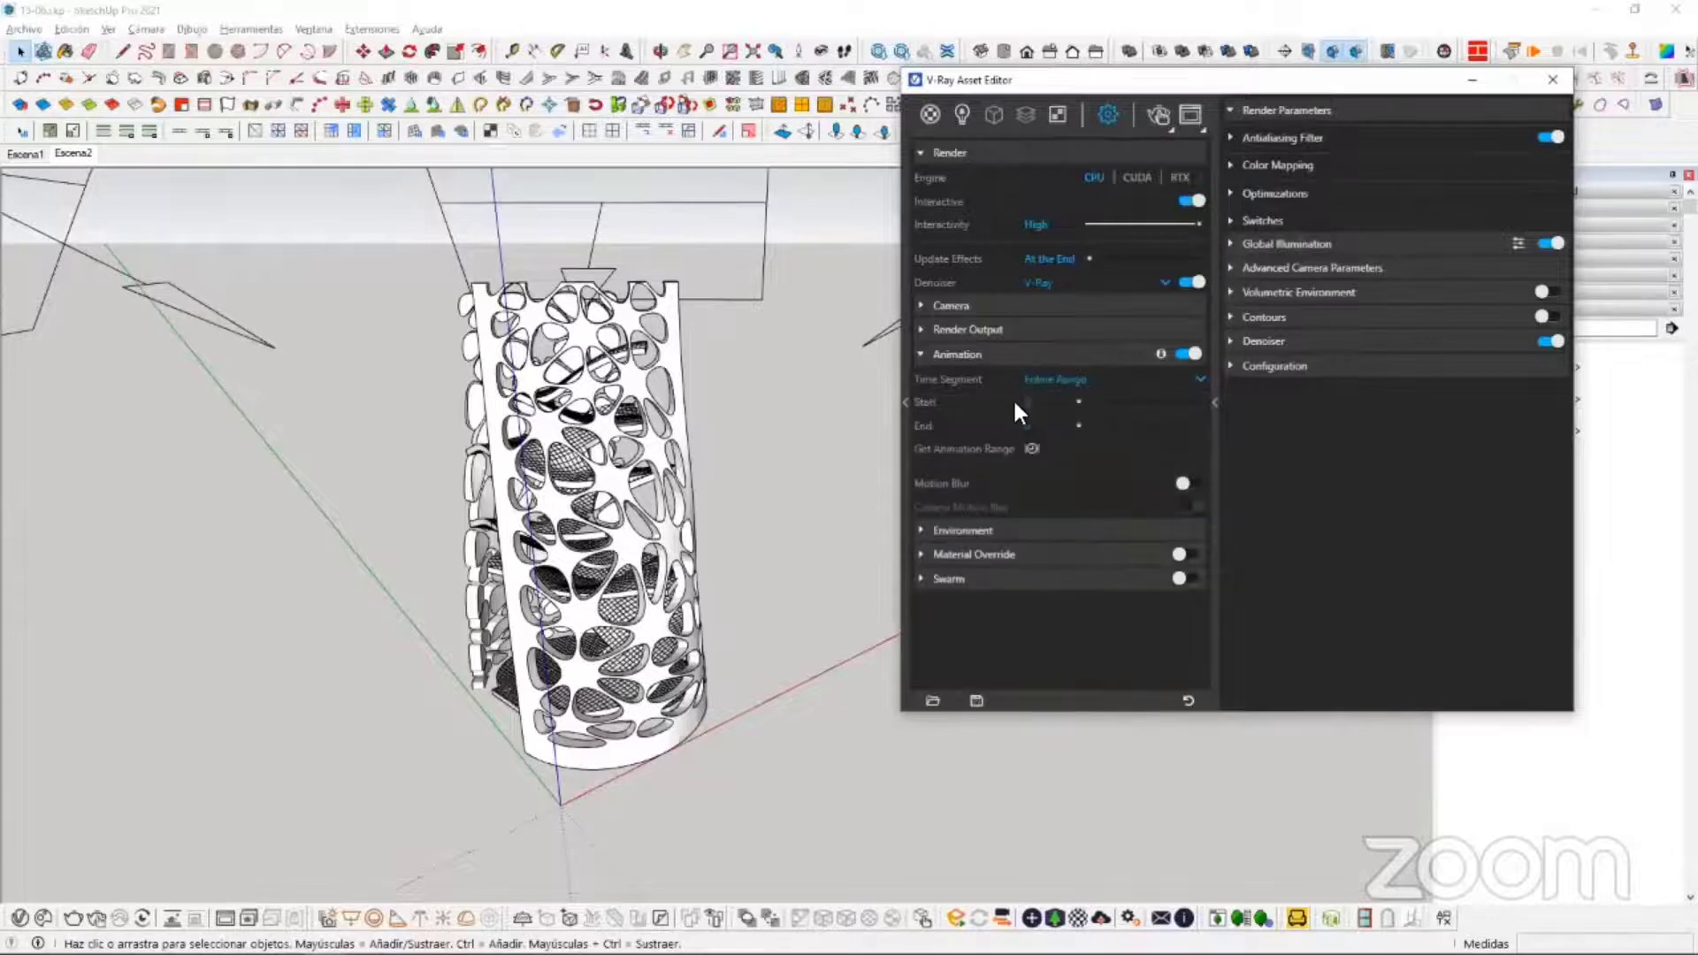
pyautogui.click(1092, 375)
pyautogui.click(1086, 398)
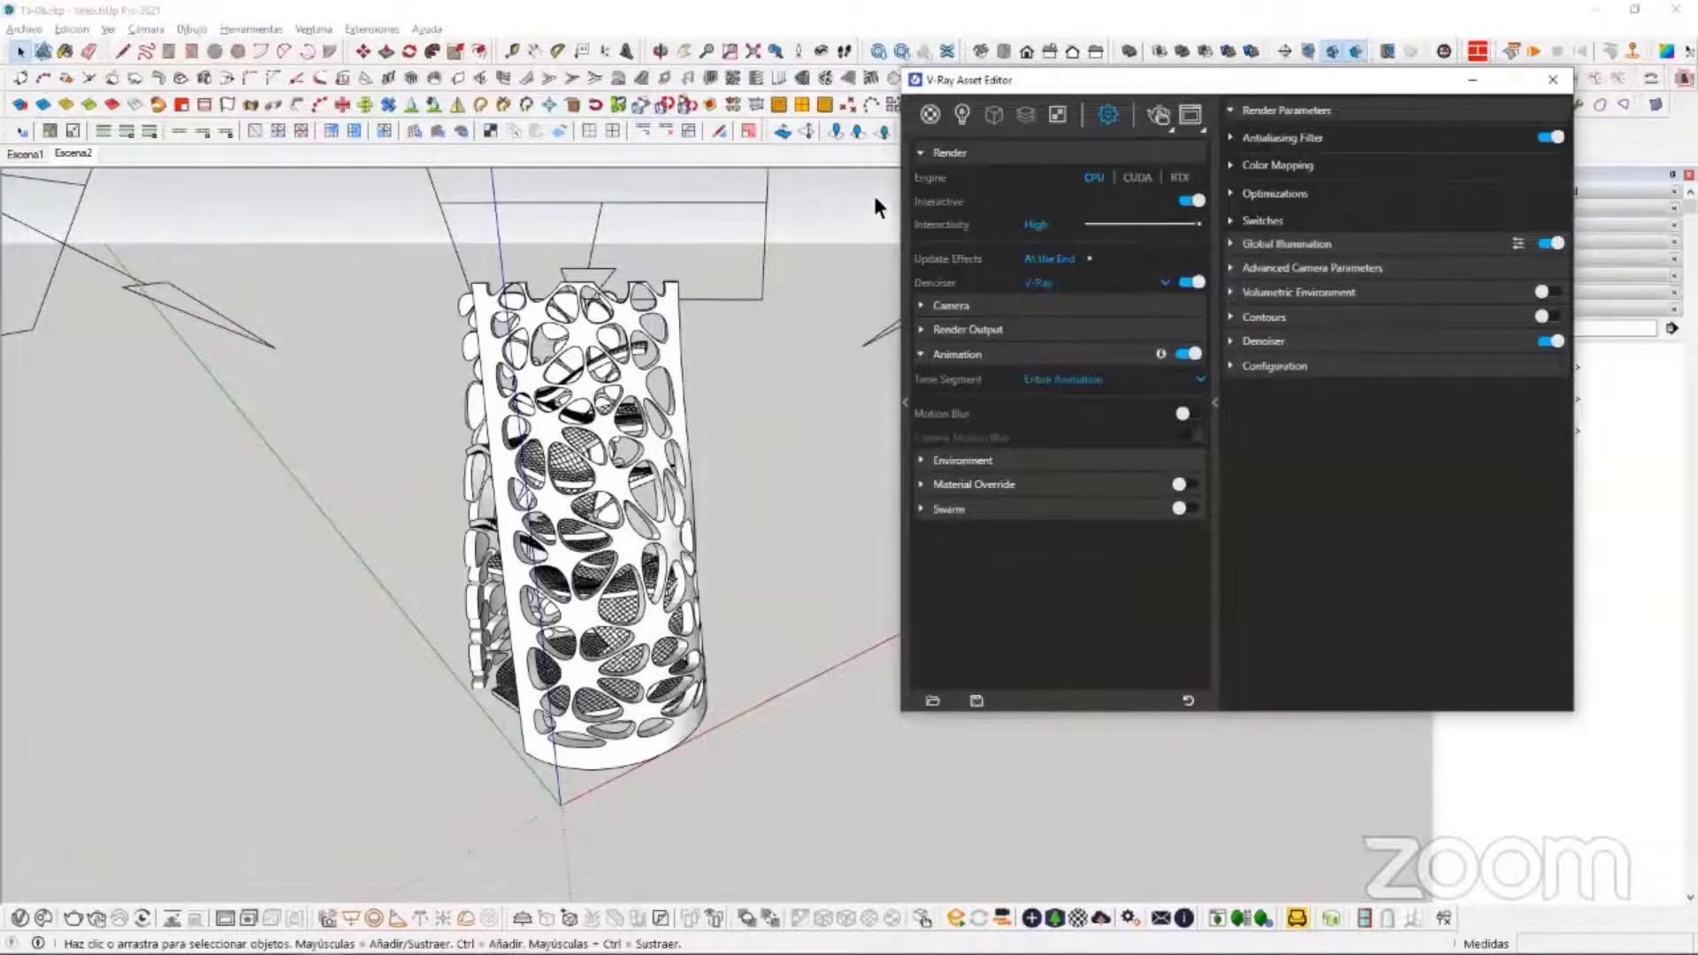
# Step: Switch to Escena1 and back to Escena2, turn off V-Ray animation, and close the Asset Editor
pyautogui.click(39, 152)
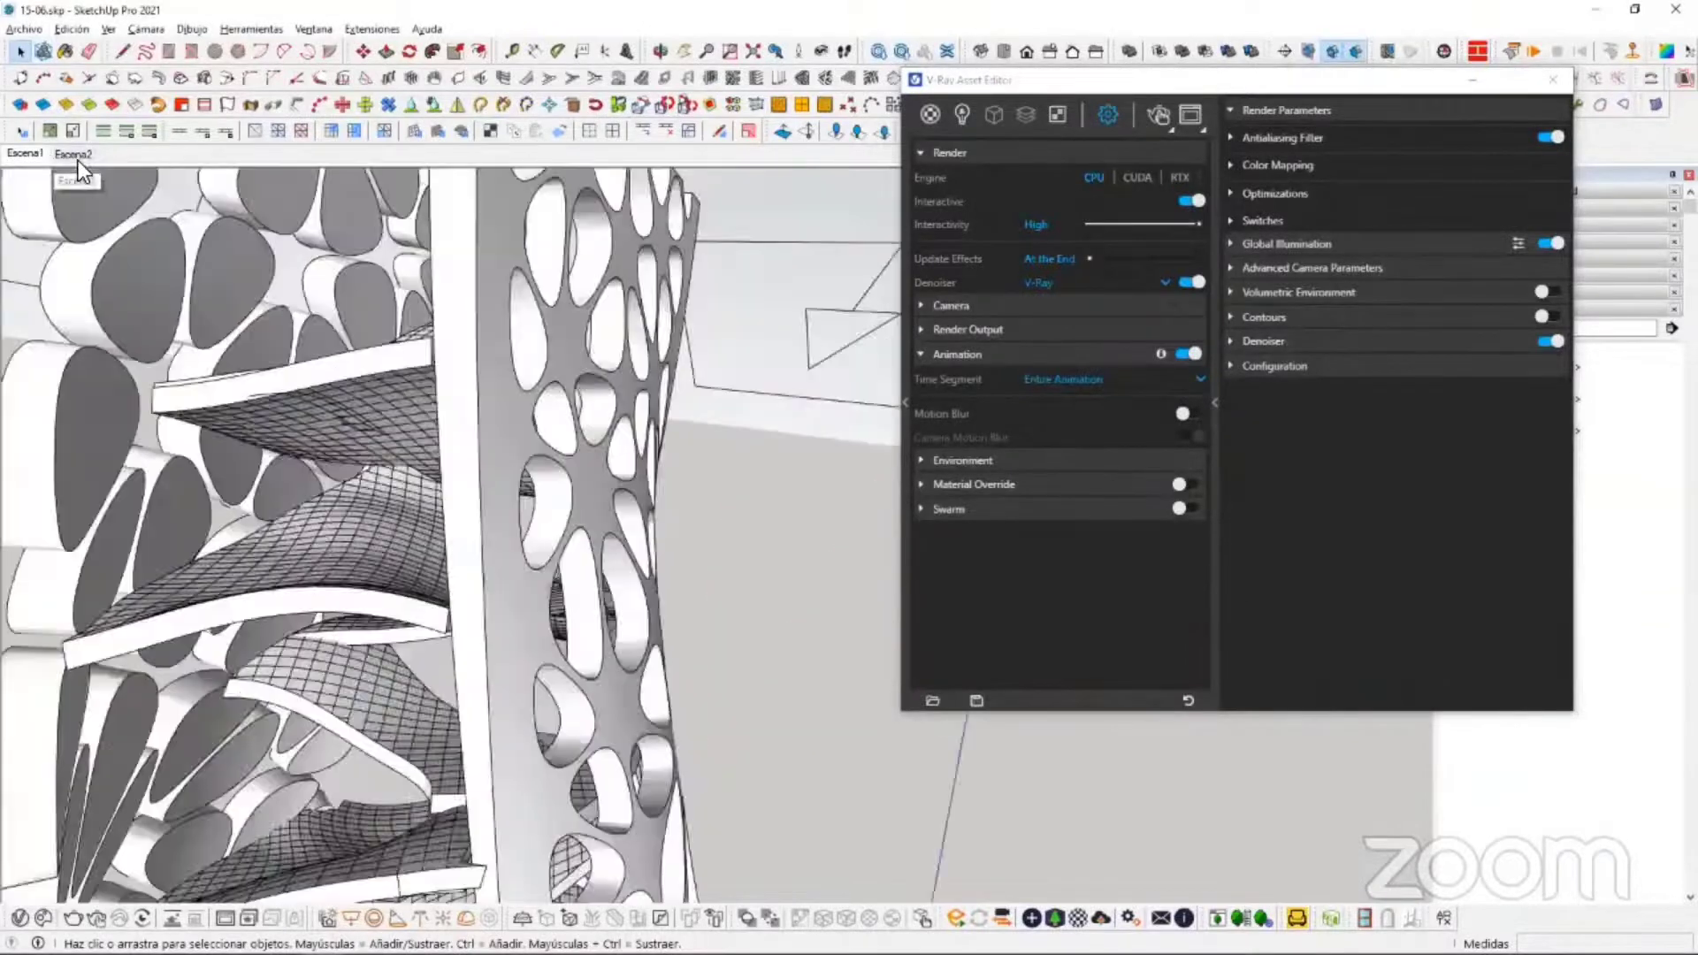
pyautogui.click(78, 161)
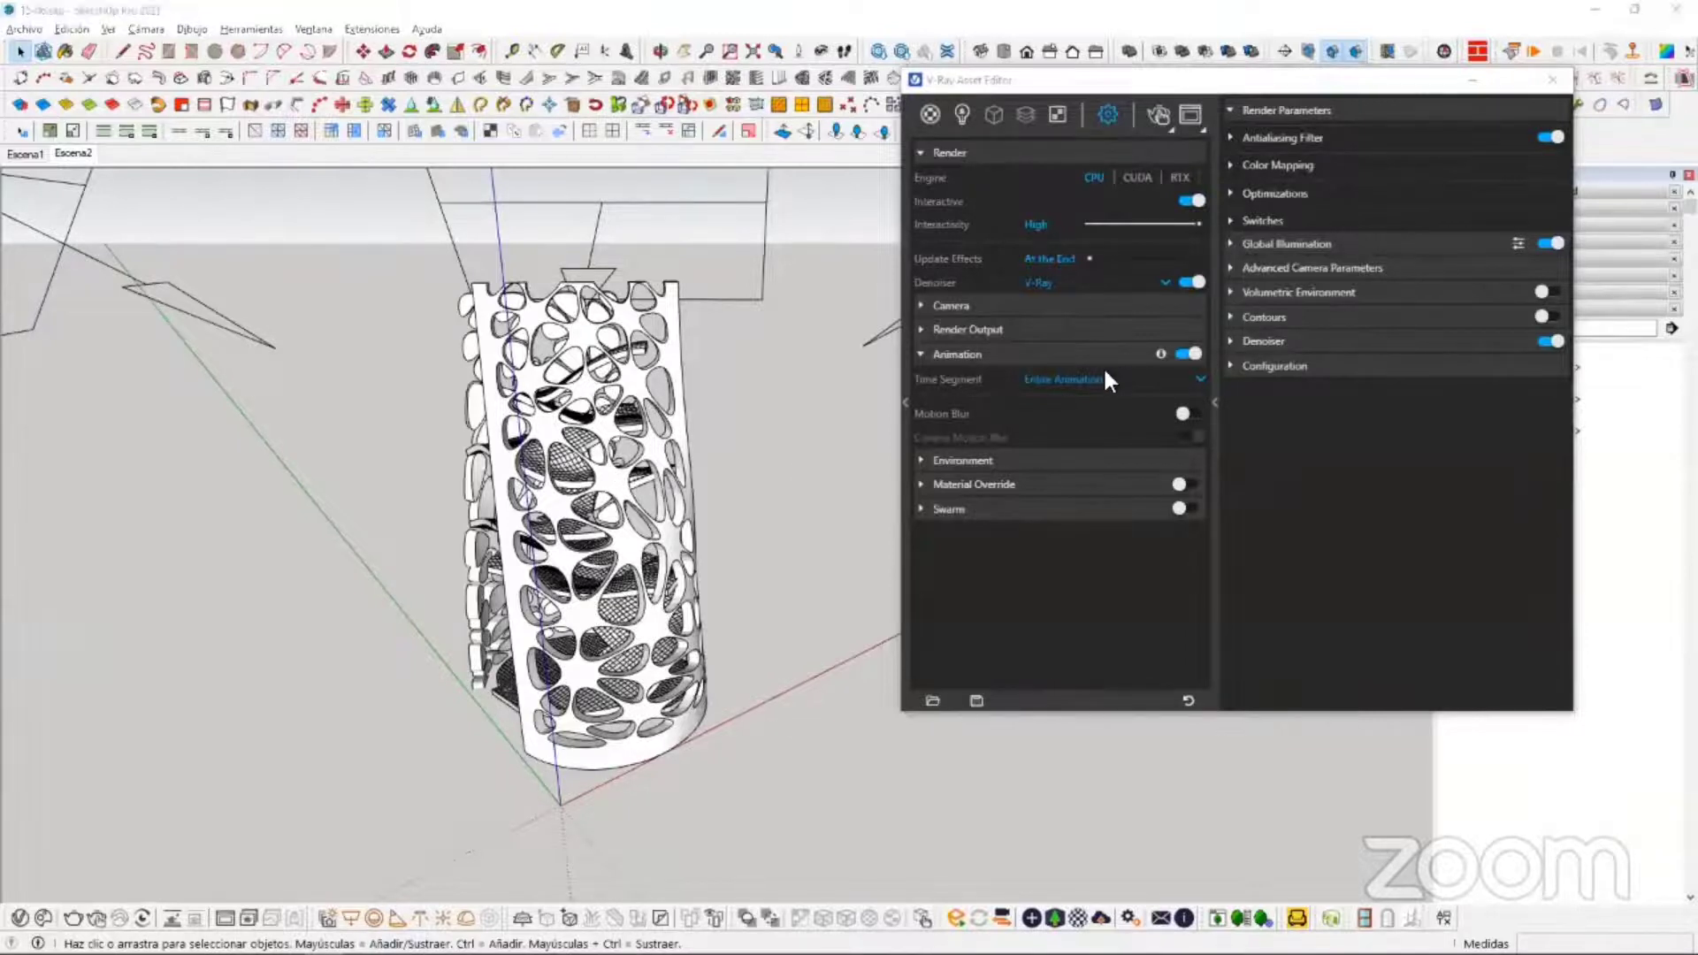
pyautogui.click(1189, 354)
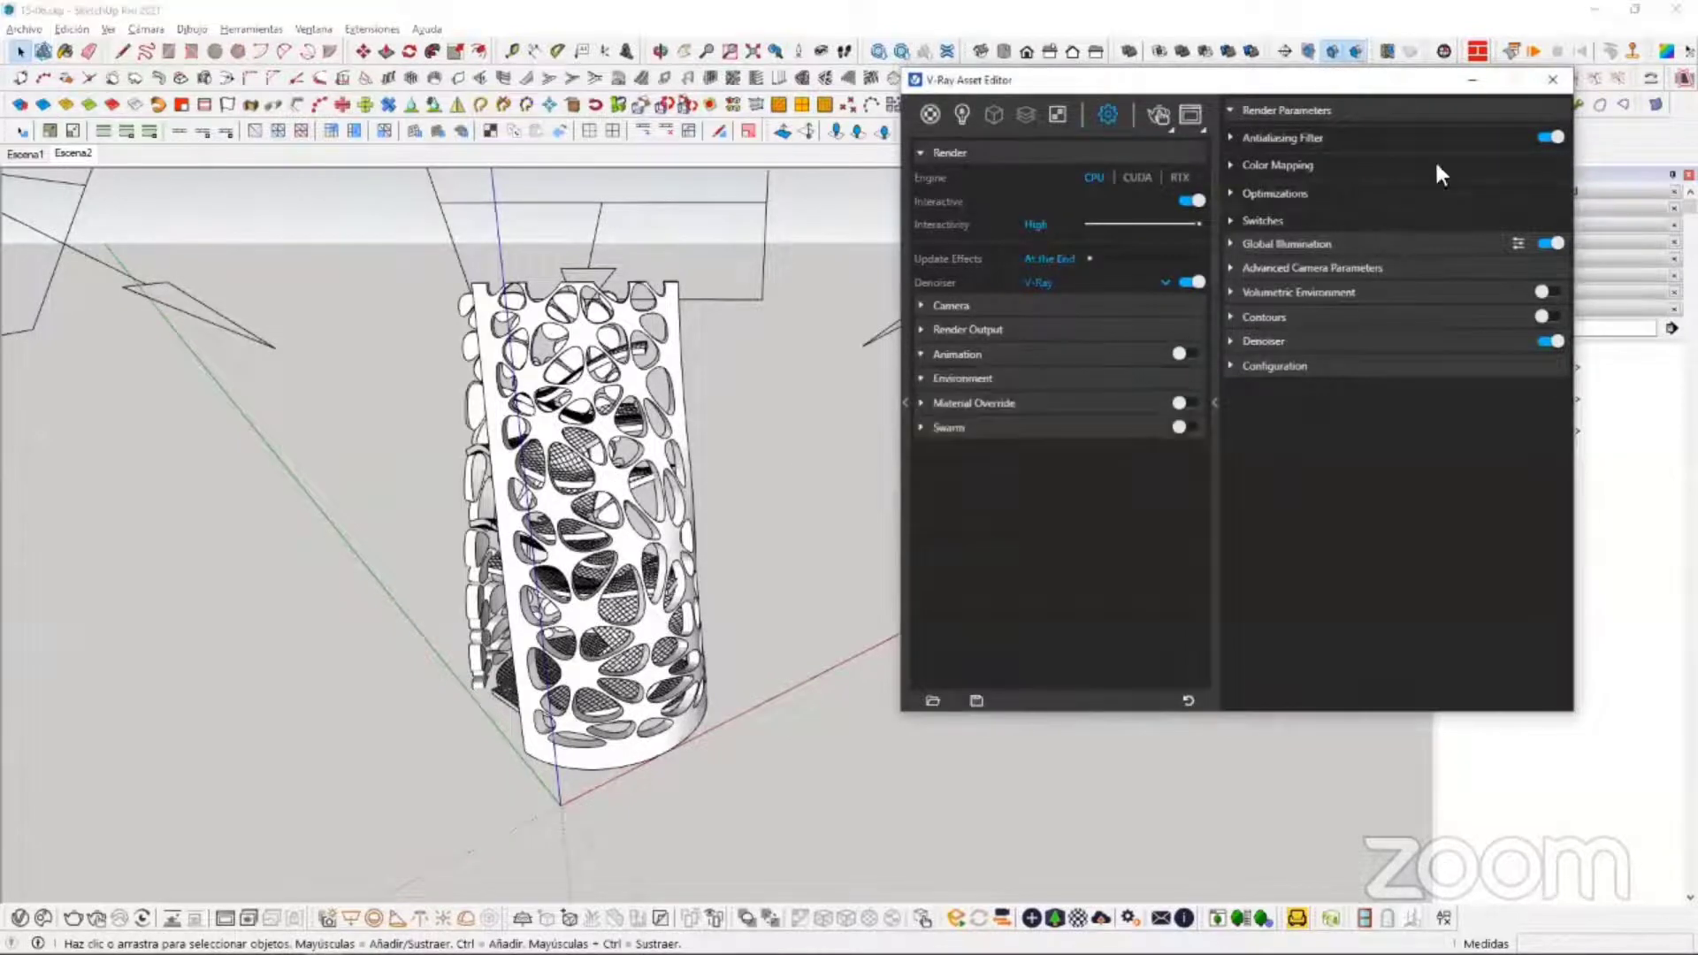
pyautogui.click(1548, 76)
# Step: Reopen Film 1 in Animator to view its timeline, and exit the editor
pyautogui.moveTo(494, 570); pyautogui.dragTo(501, 557, button='middle')
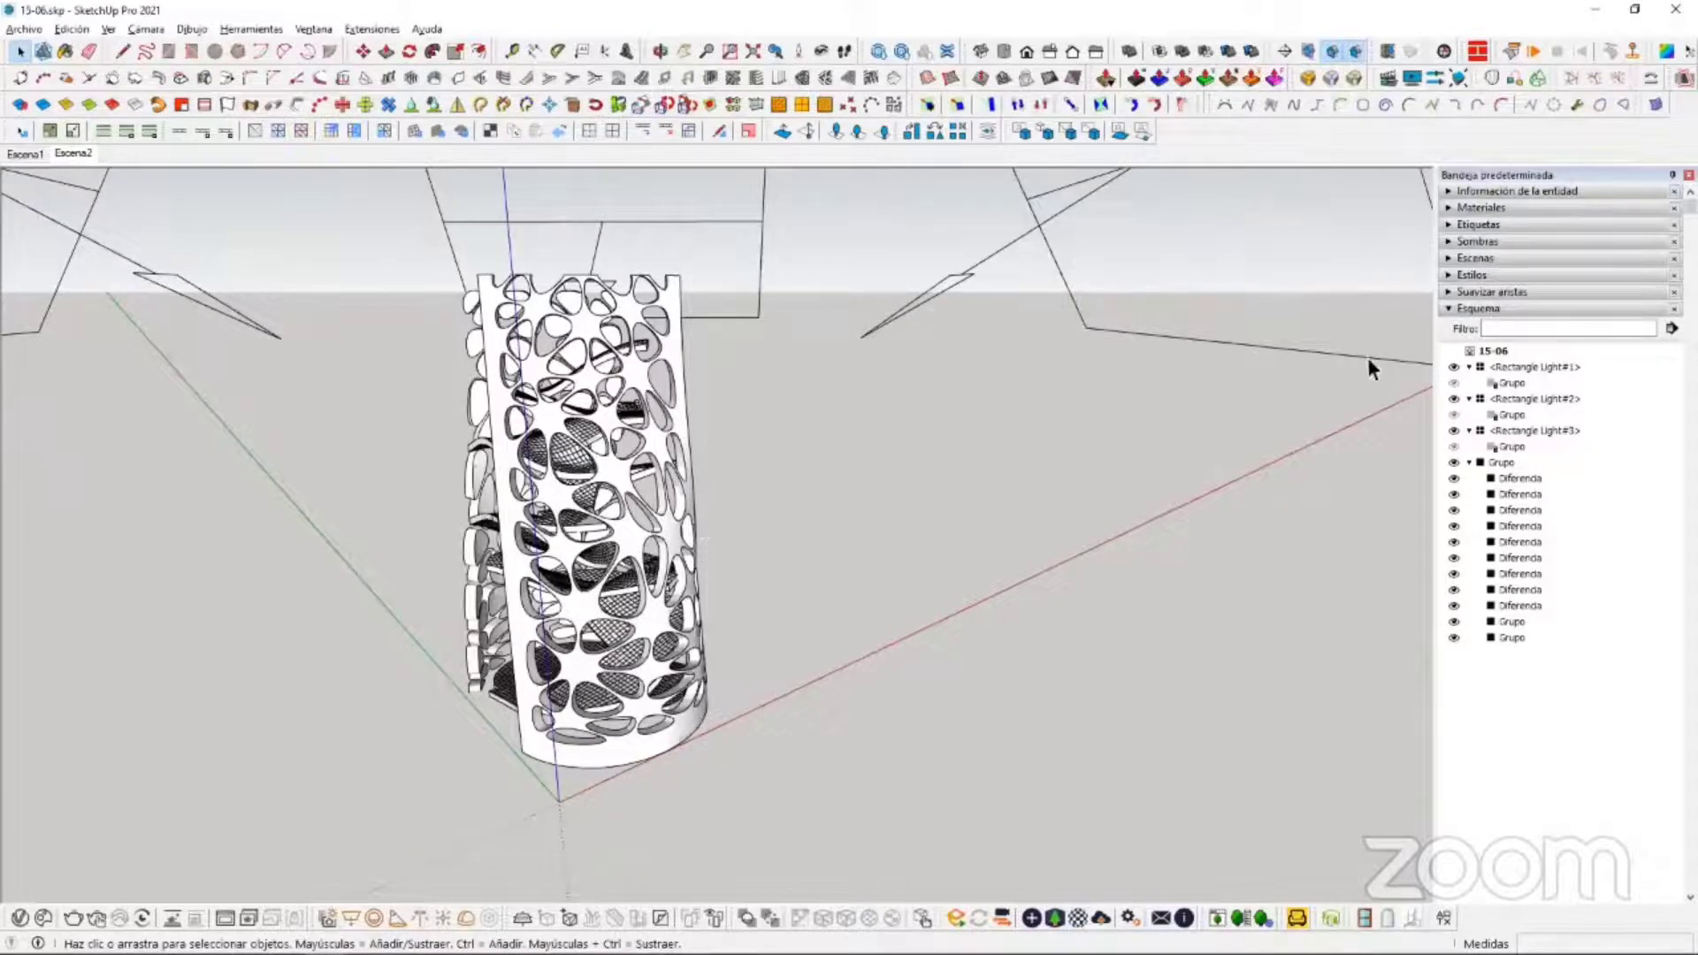
pyautogui.click(1387, 78)
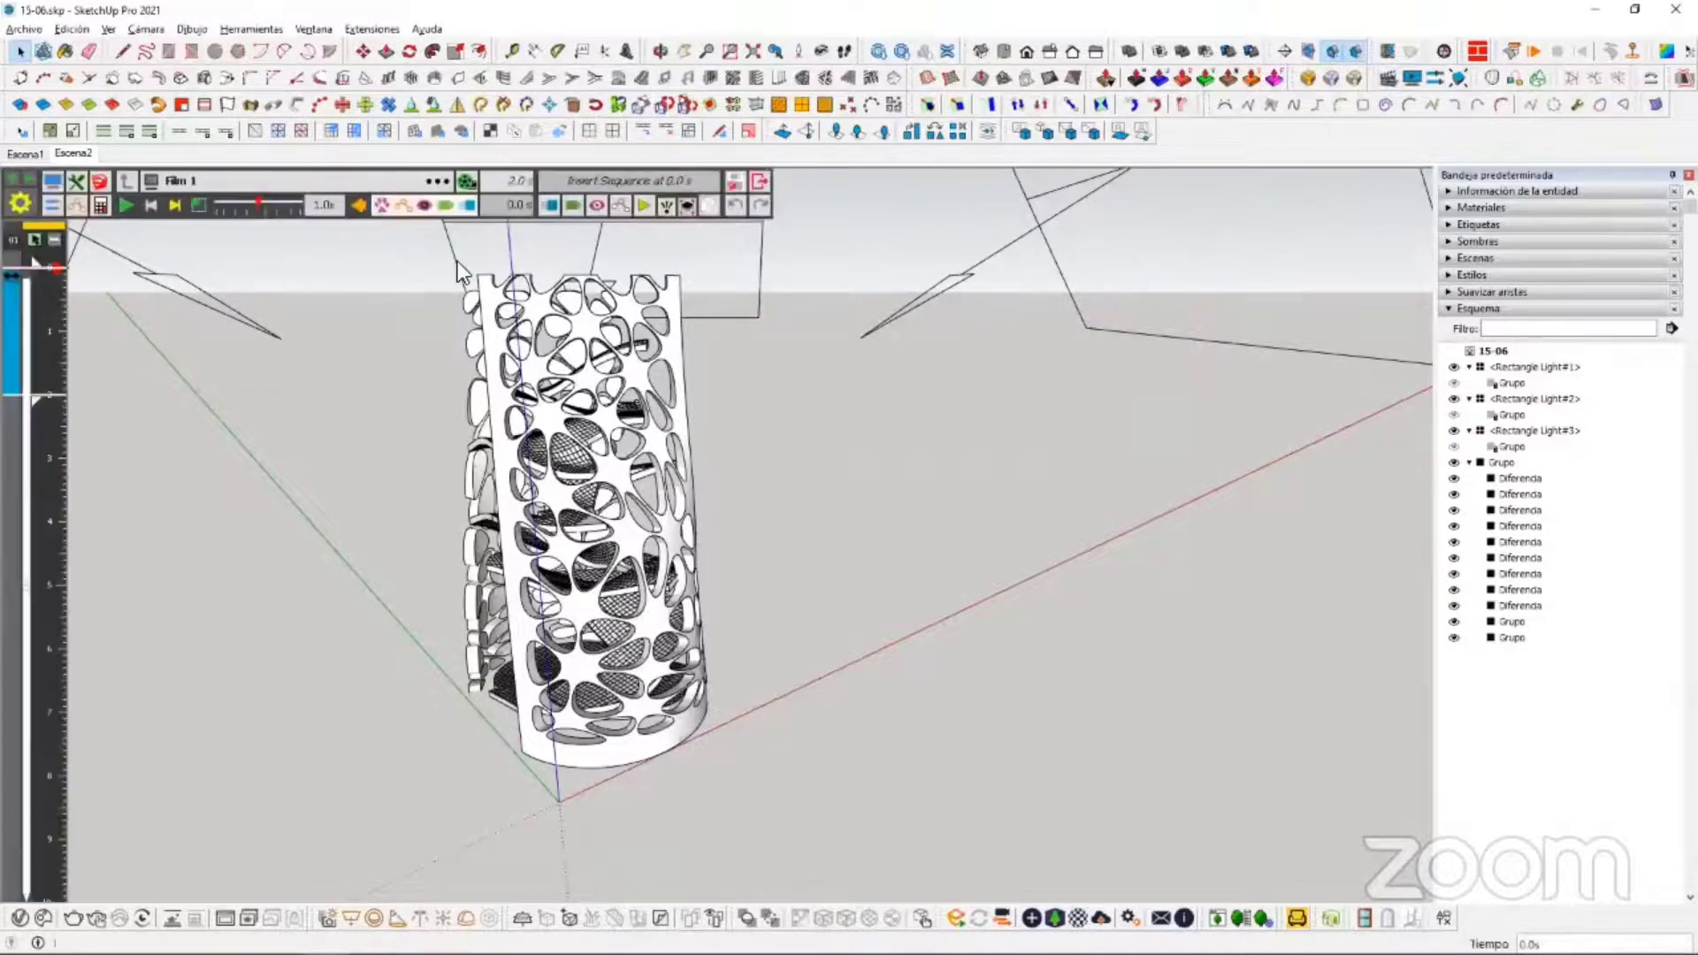
pyautogui.click(759, 182)
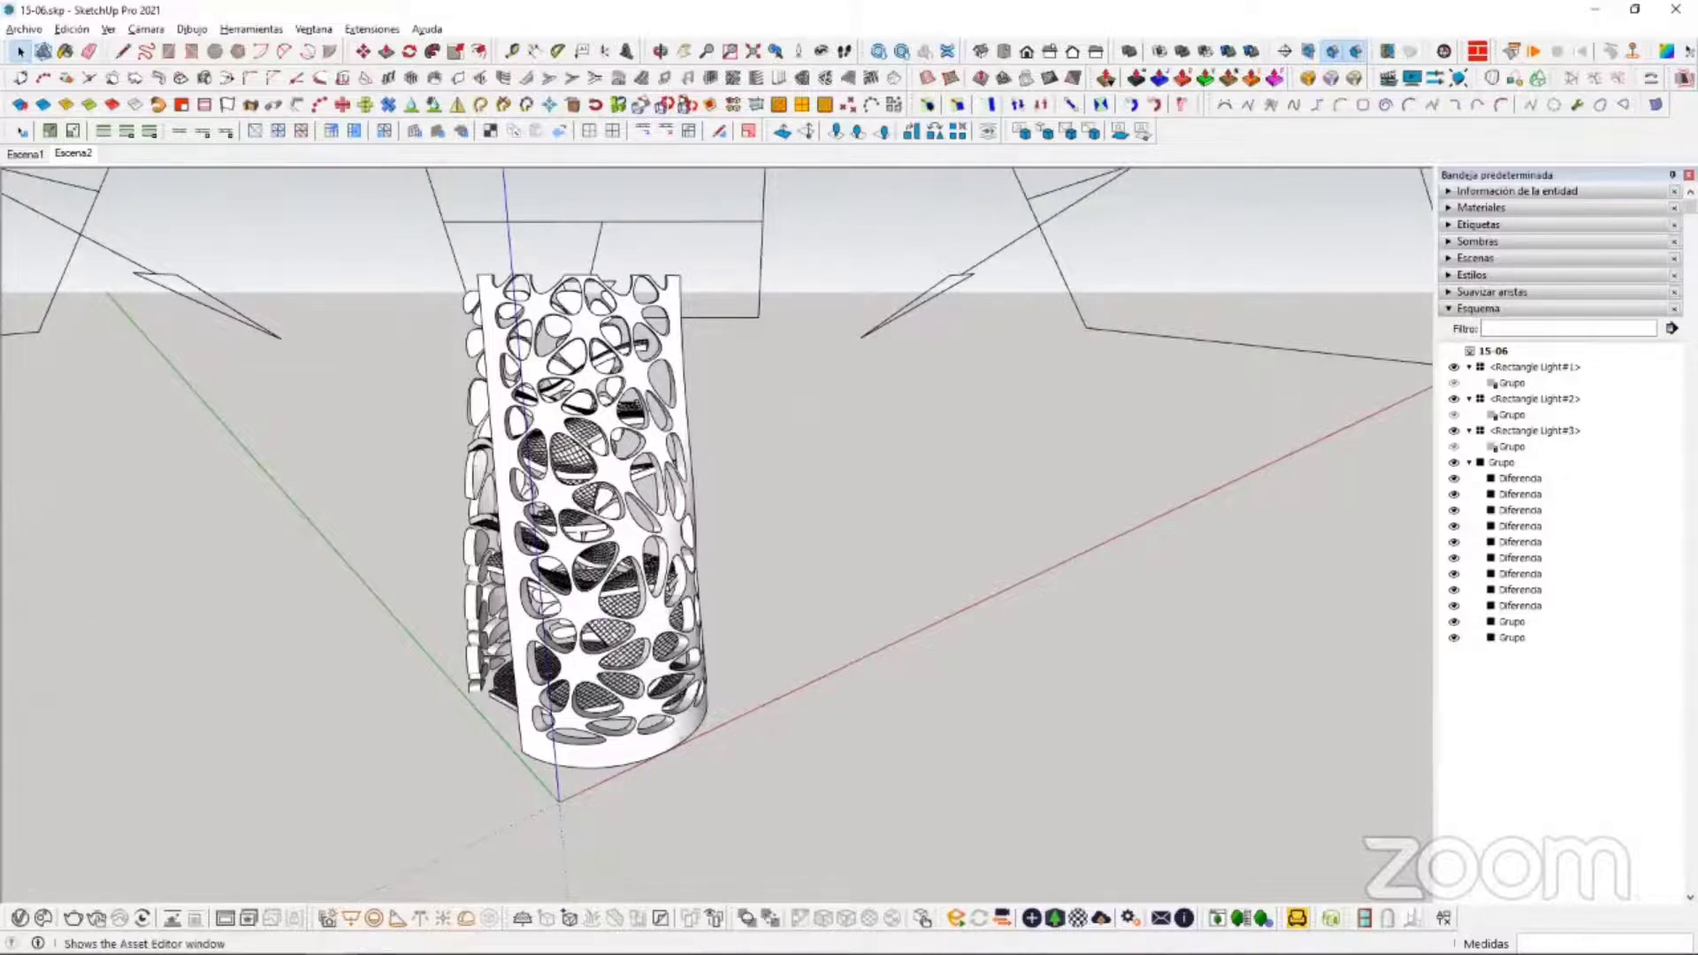
# Step: Review the collapsed V-Ray render settings beside the tower, and close the Asset Editor
pyautogui.click(20, 918)
pyautogui.moveTo(1194, 80); pyautogui.dragTo(1011, 148)
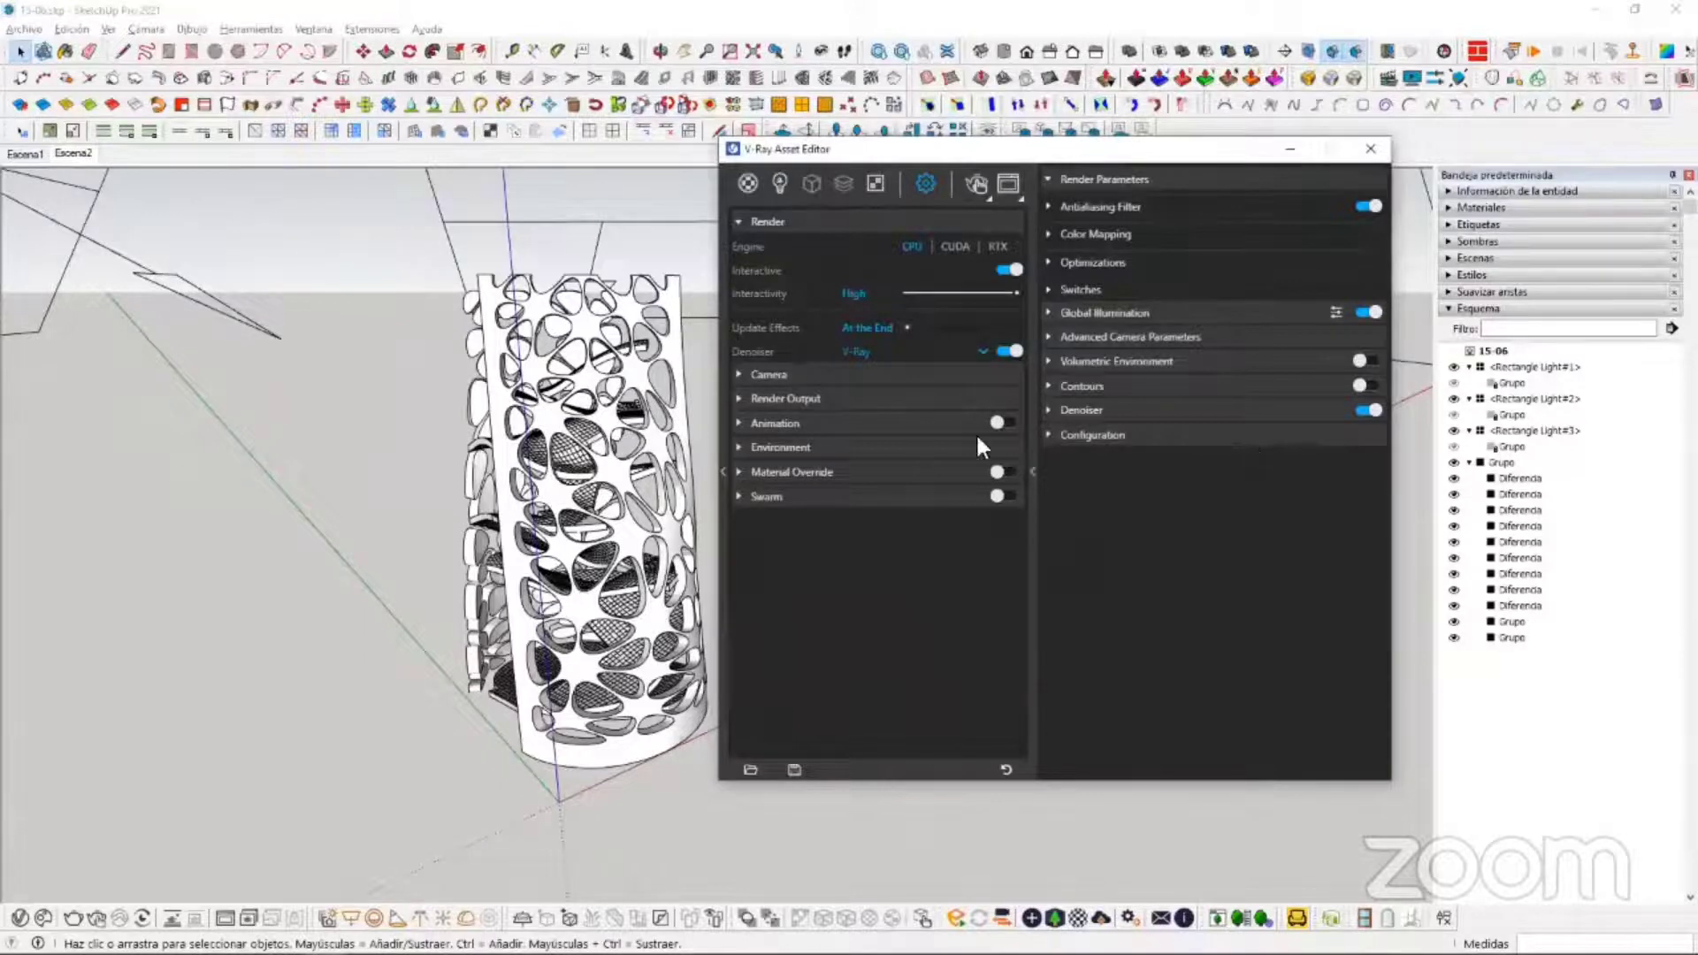
pyautogui.moveTo(1345, 149); pyautogui.dragTo(1378, 184)
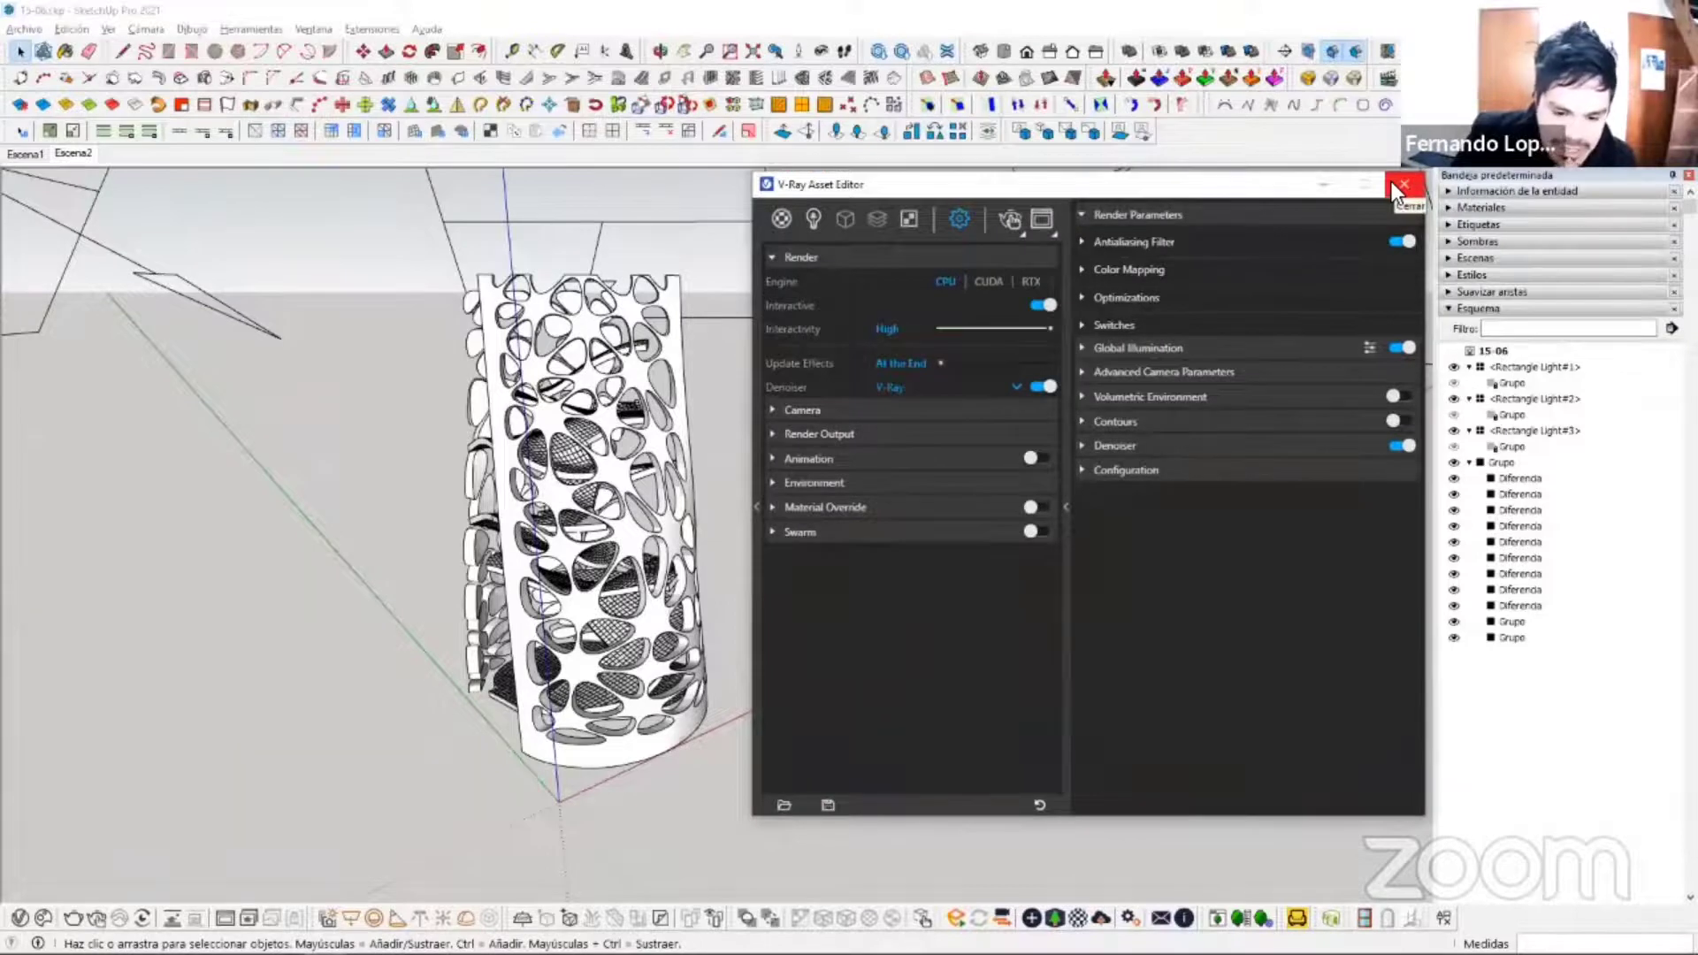
pyautogui.click(1394, 184)
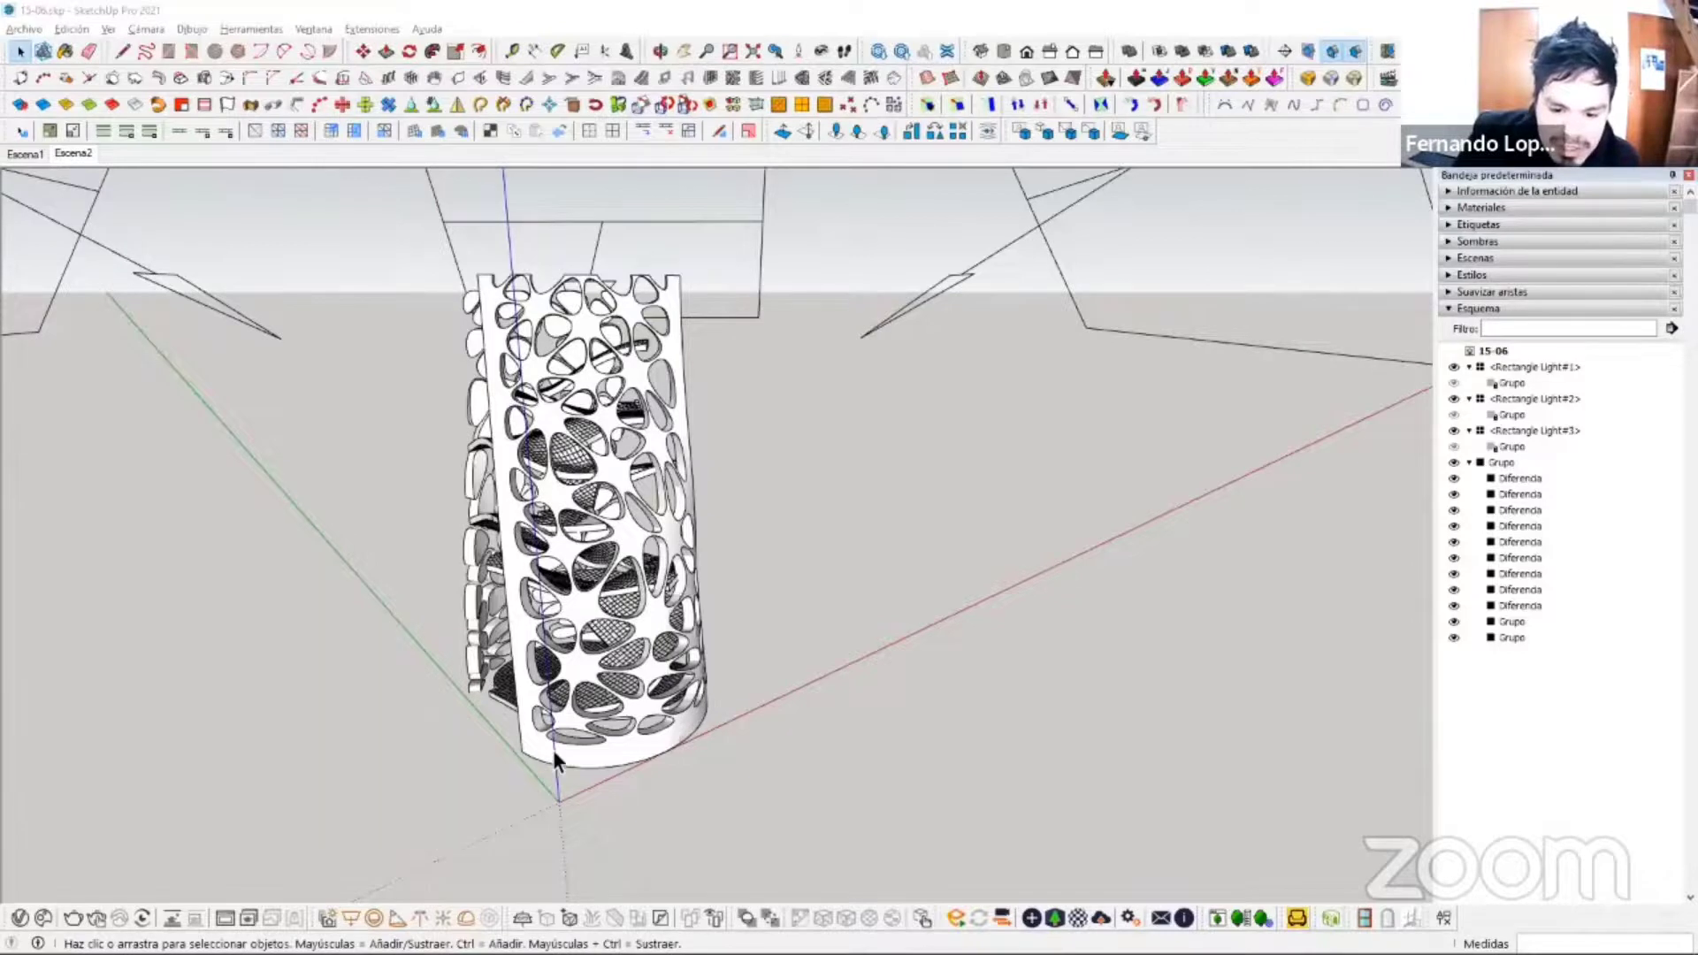
pyautogui.moveTo(557, 746); pyautogui.dragTo(467, 812, button='middle')
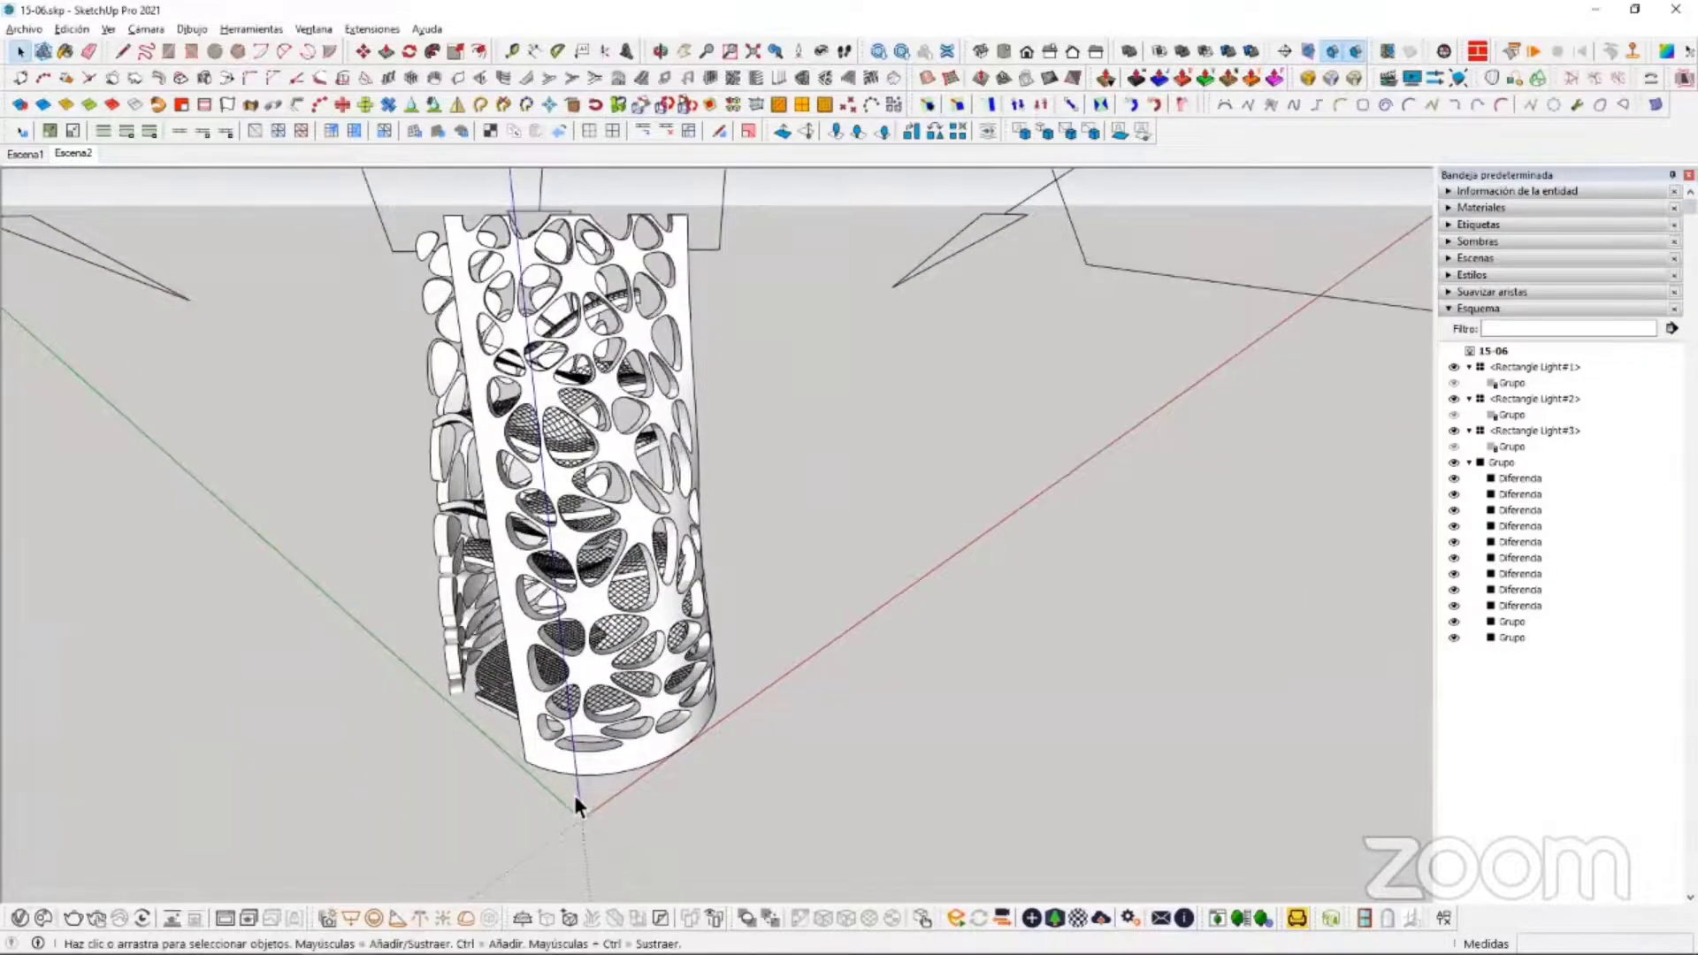
# Step: Convert the front perforated shell inside the tower group into a V-Ray mesh light and leave the group
pyautogui.click(607, 768)
pyautogui.moveTo(778, 713); pyautogui.dragTo(849, 747, button='middle')
pyautogui.doubleClick(726, 759)
pyautogui.click(726, 759)
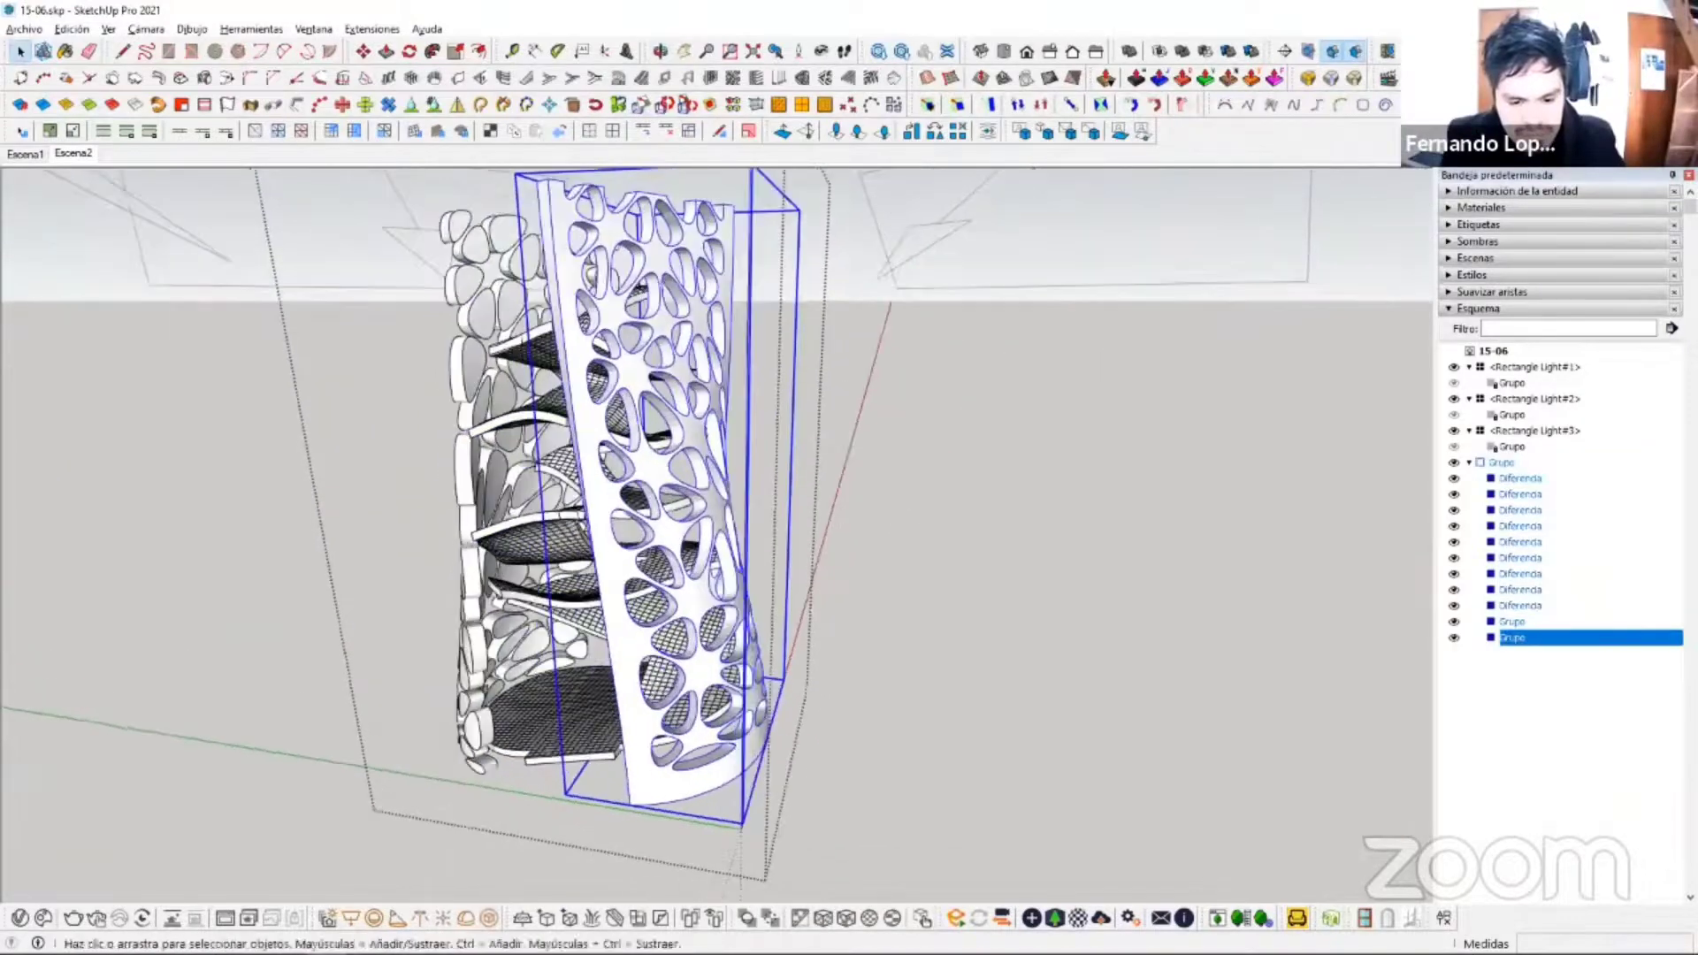
pyautogui.moveTo(652, 686); pyautogui.dragTo(630, 801, button='middle')
pyautogui.click(490, 918)
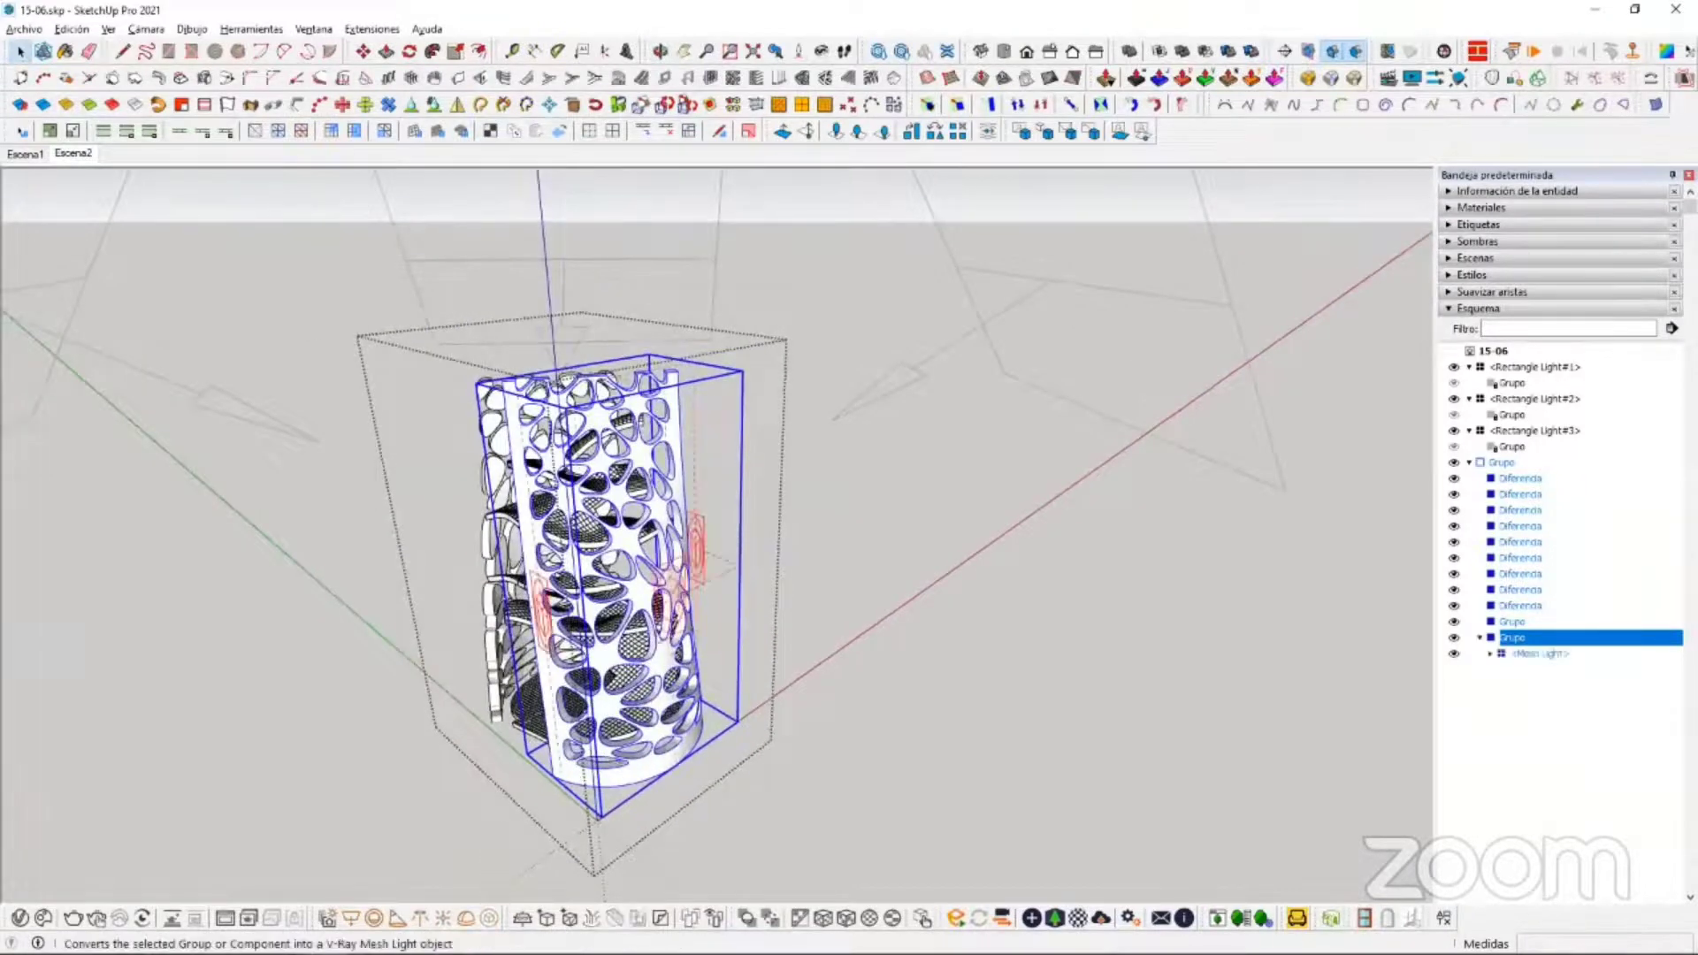
pyautogui.click(782, 671)
pyautogui.moveTo(782, 671); pyautogui.dragTo(428, 690, button='middle')
pyautogui.scroll(-4, 853, 524)
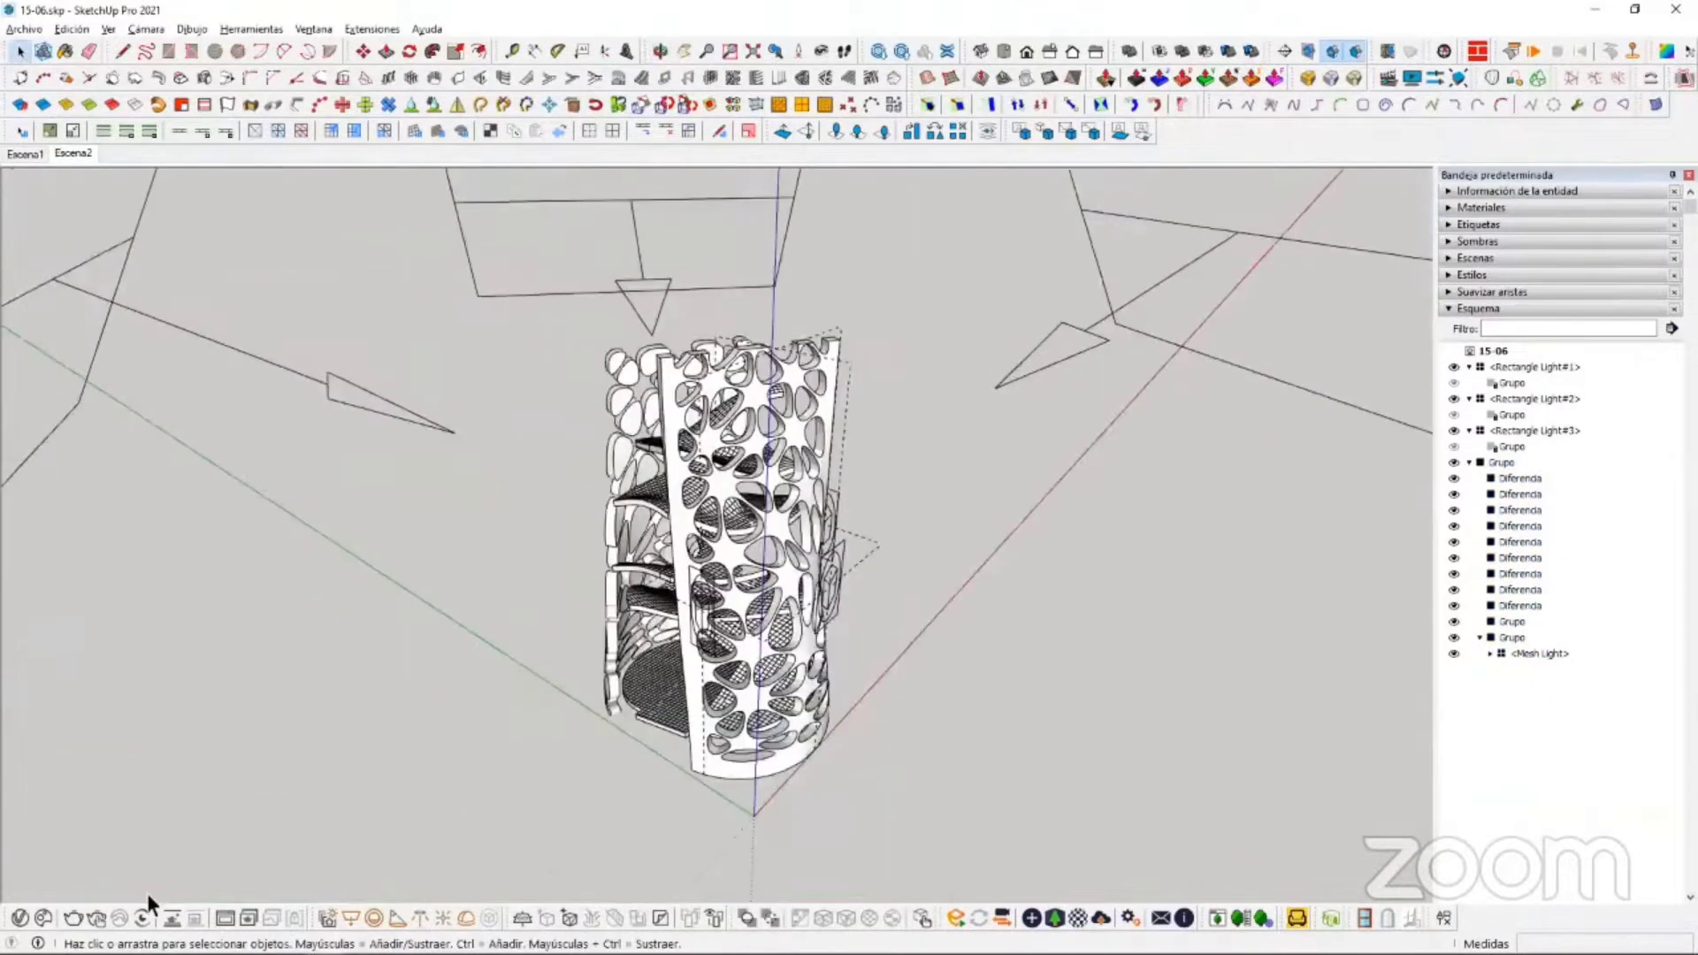
# Step: Open the Mesh Light's settings, start an interactive V-Ray render, and arrange the render and Asset Editor windows apart
pyautogui.click(20, 918)
pyautogui.click(813, 221)
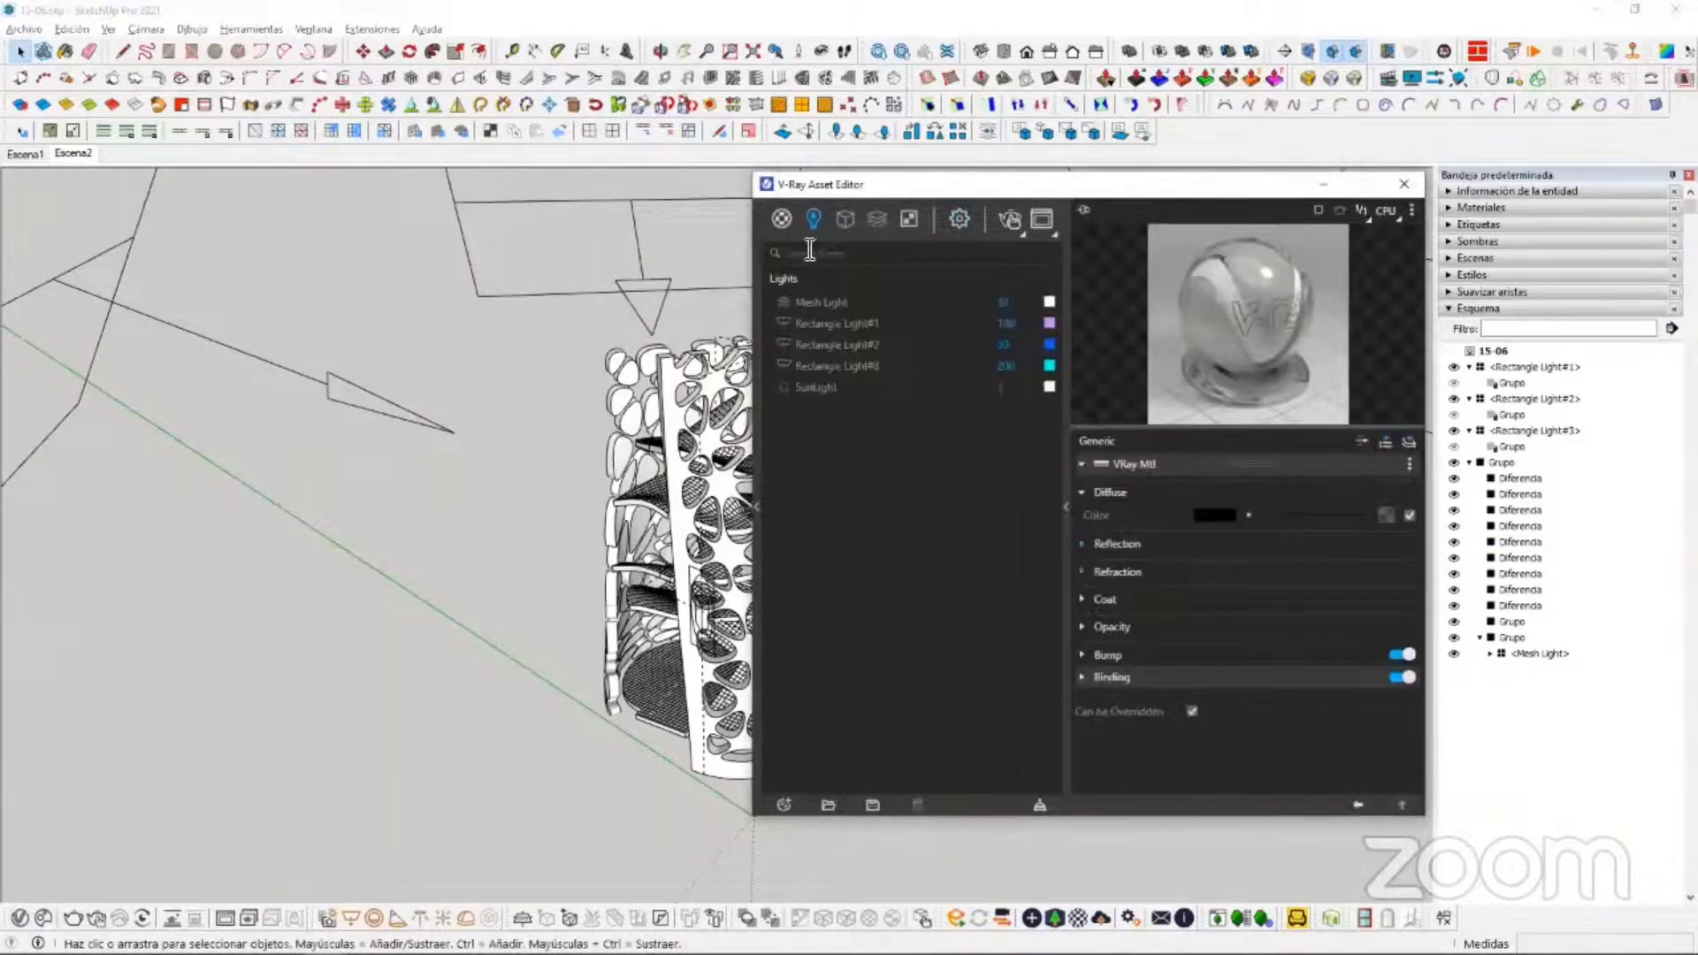
pyautogui.click(836, 302)
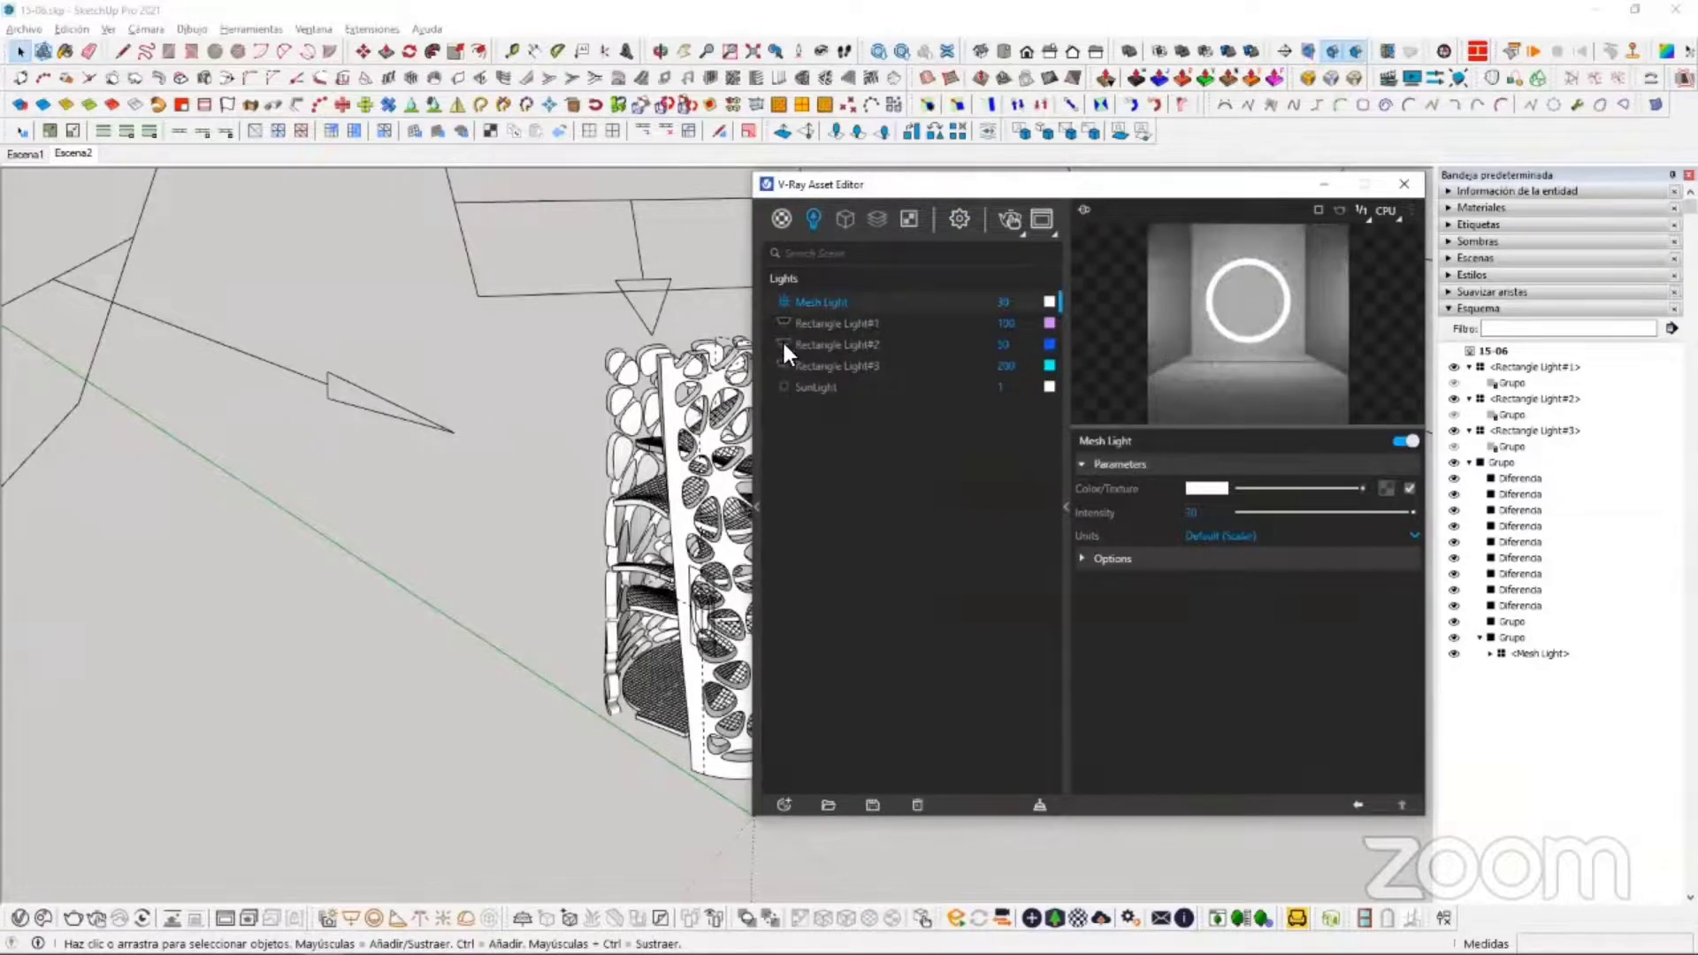
pyautogui.moveTo(632, 567)
pyautogui.mouseDown(button='middle')
pyautogui.moveTo(624, 529)
pyautogui.moveTo(584, 504)
pyautogui.mouseUp(button='middle')
pyautogui.click(1009, 219)
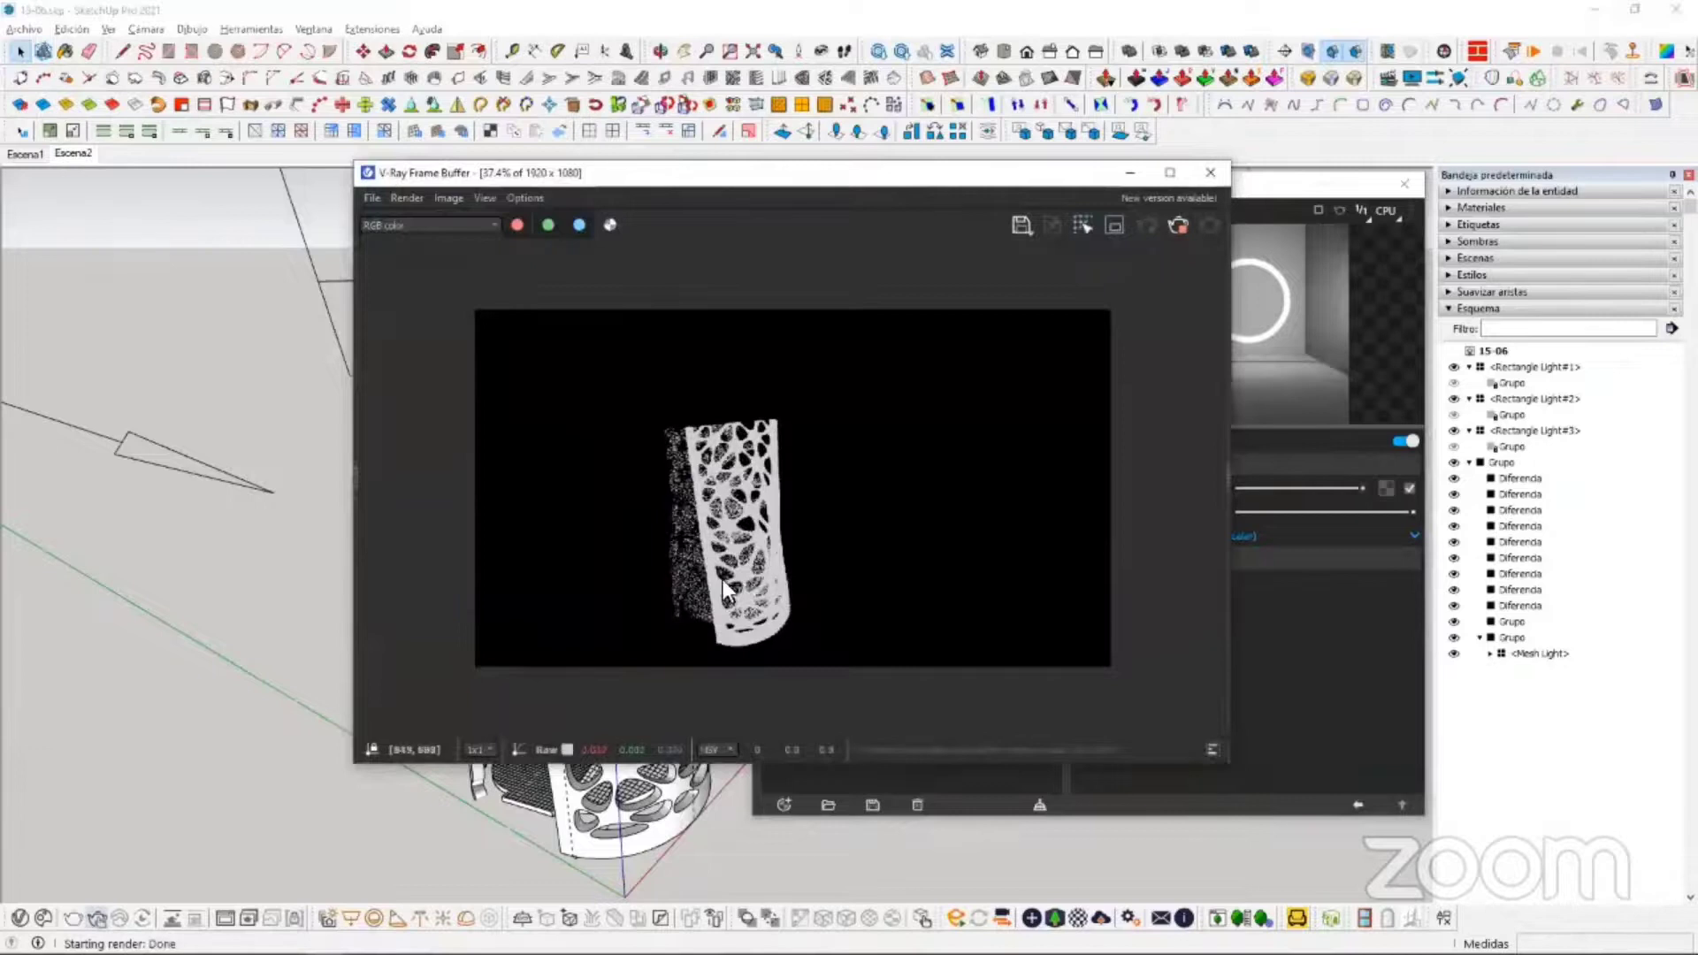
pyautogui.moveTo(835, 173); pyautogui.dragTo(570, 105)
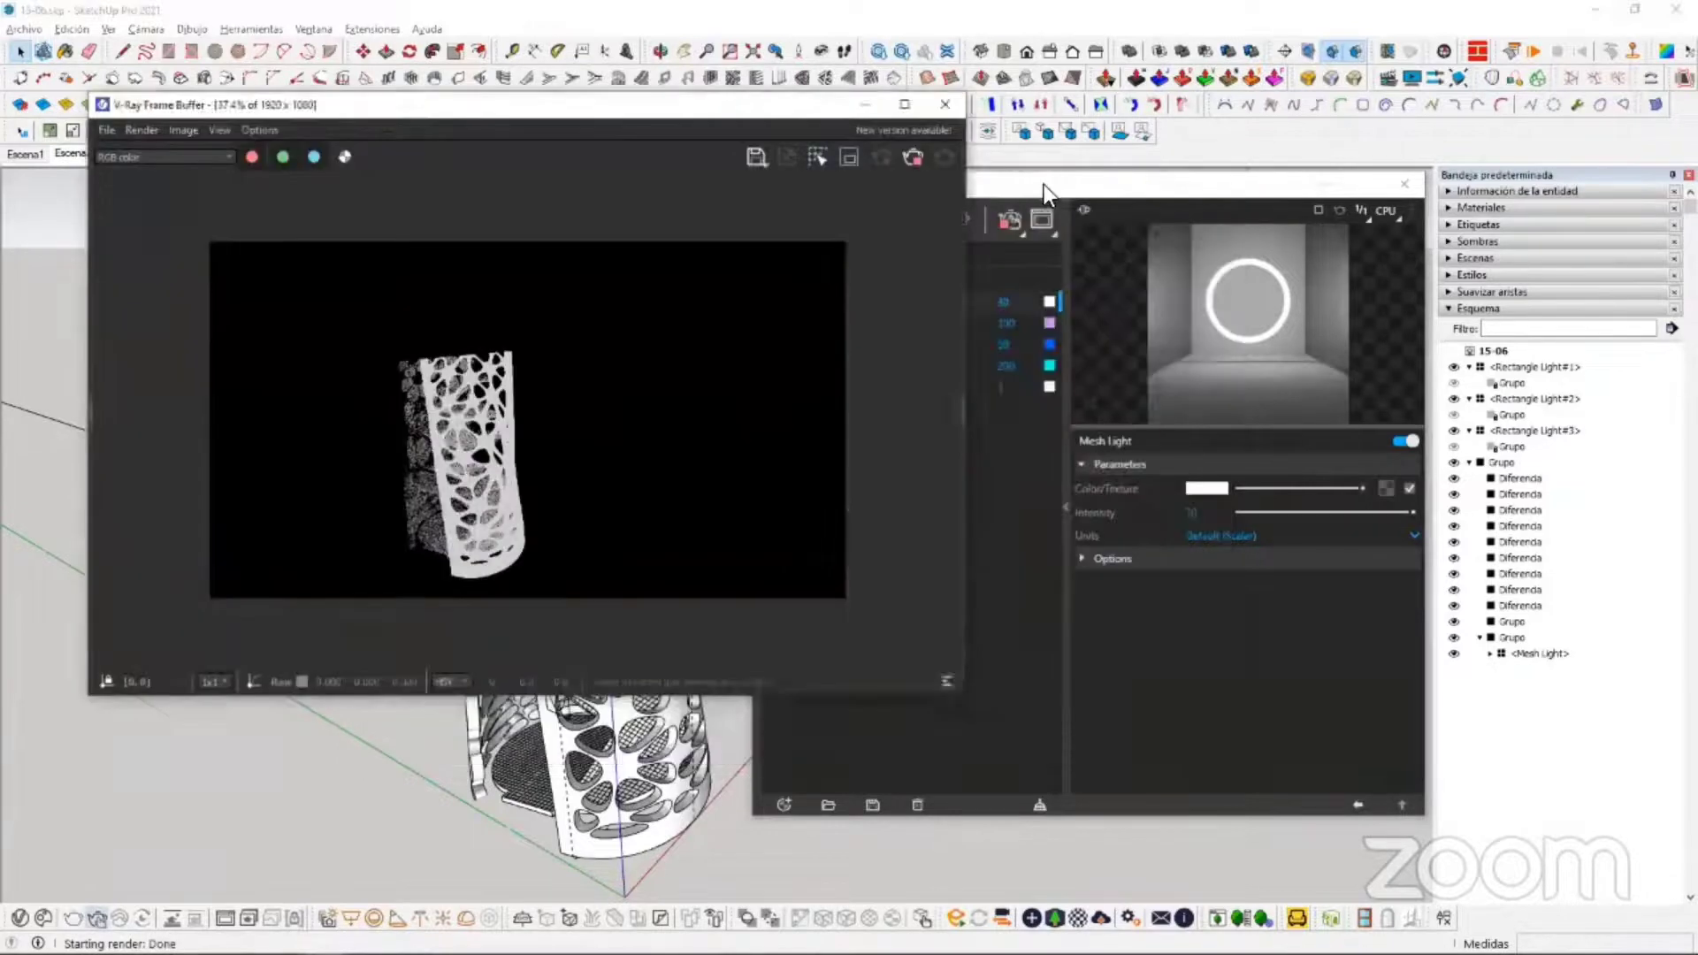
pyautogui.moveTo(1043, 184); pyautogui.dragTo(1308, 149)
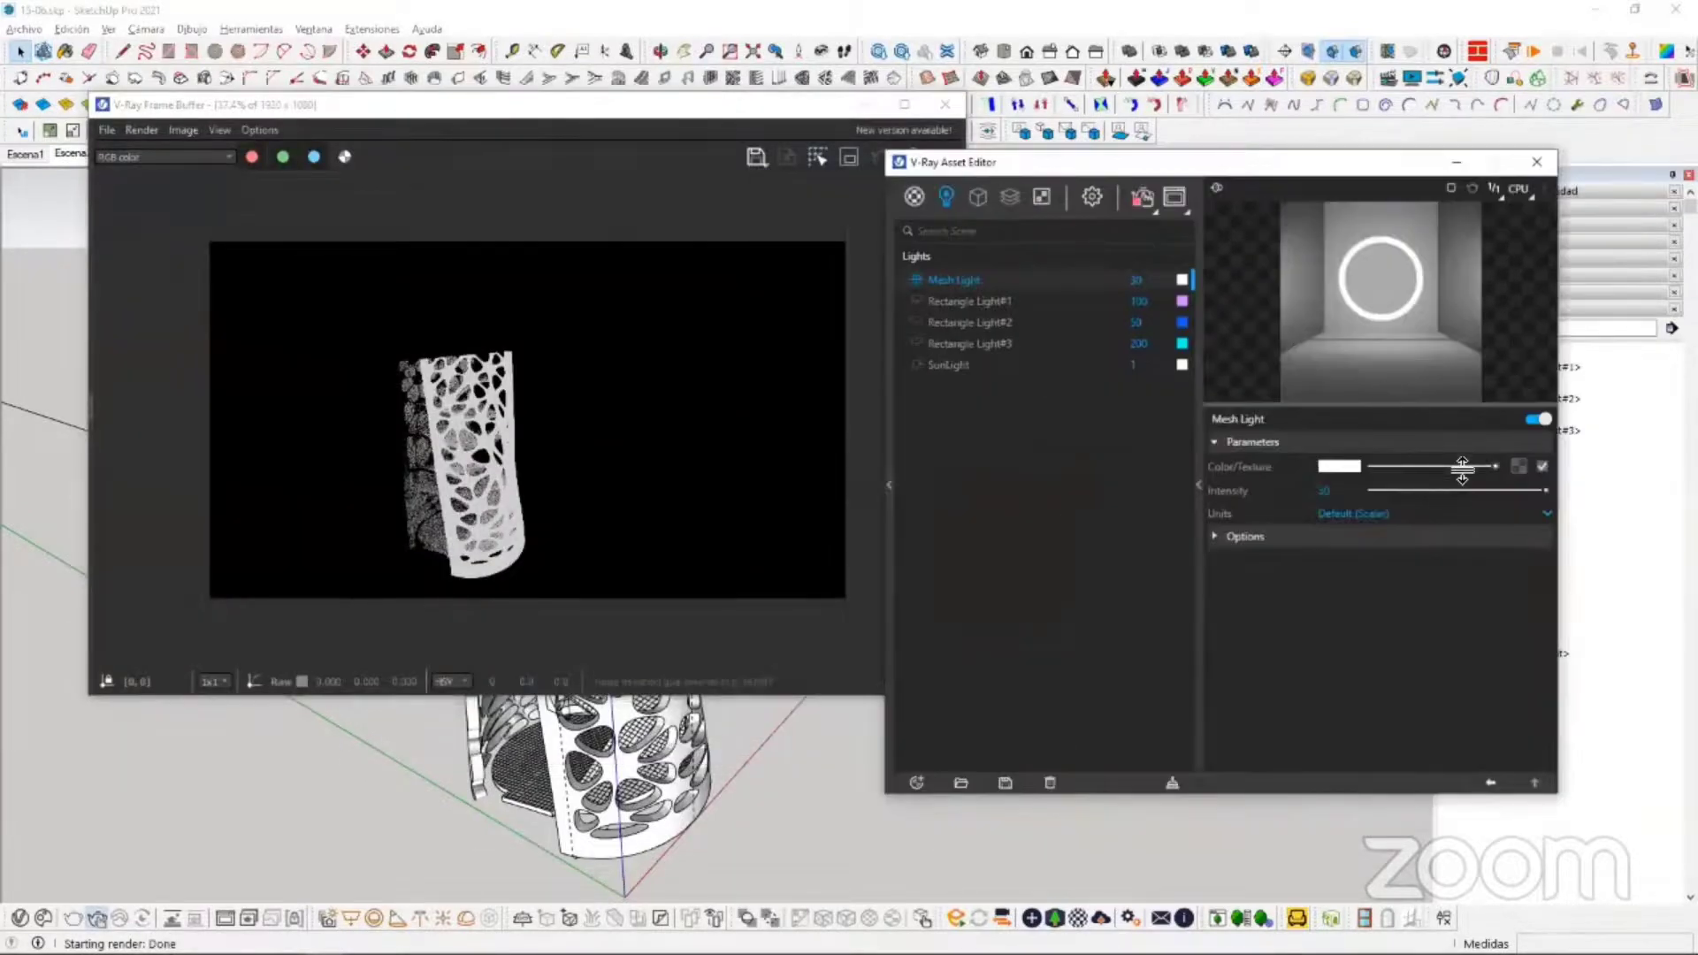
# Step: Set the mesh light's color to red and its intensity to 9.4, and close the Asset Editor and the render
pyautogui.click(1351, 471)
pyautogui.click(1180, 476)
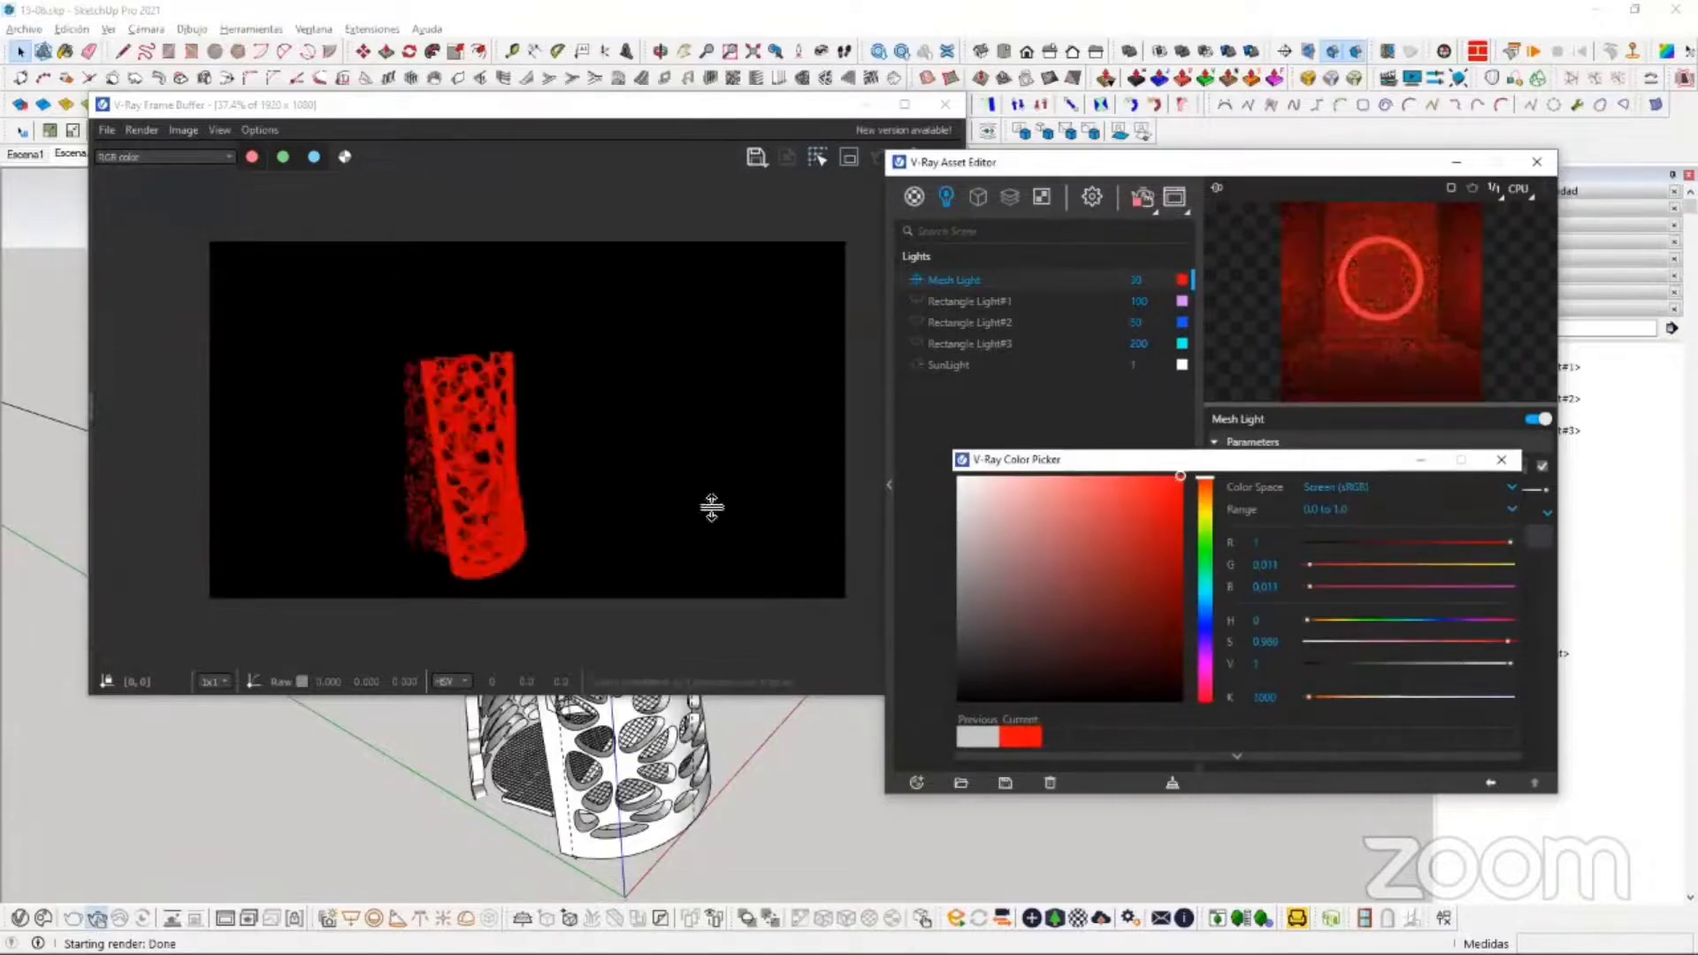
pyautogui.click(1507, 461)
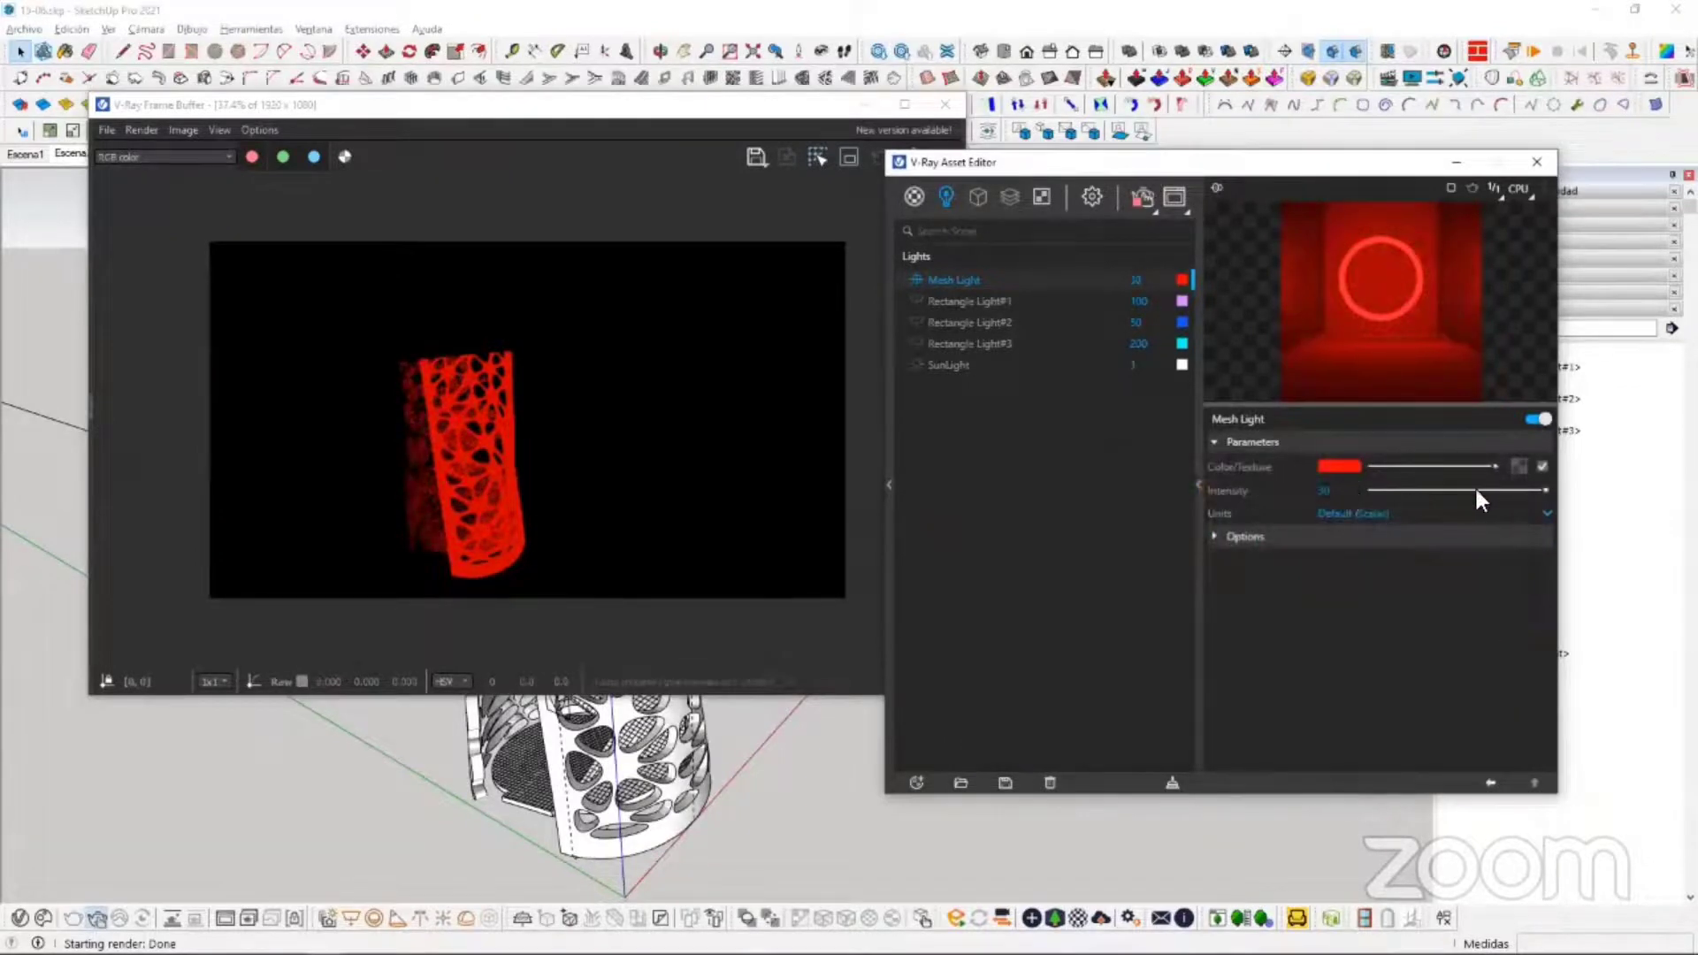
pyautogui.moveTo(1477, 492); pyautogui.dragTo(1419, 498)
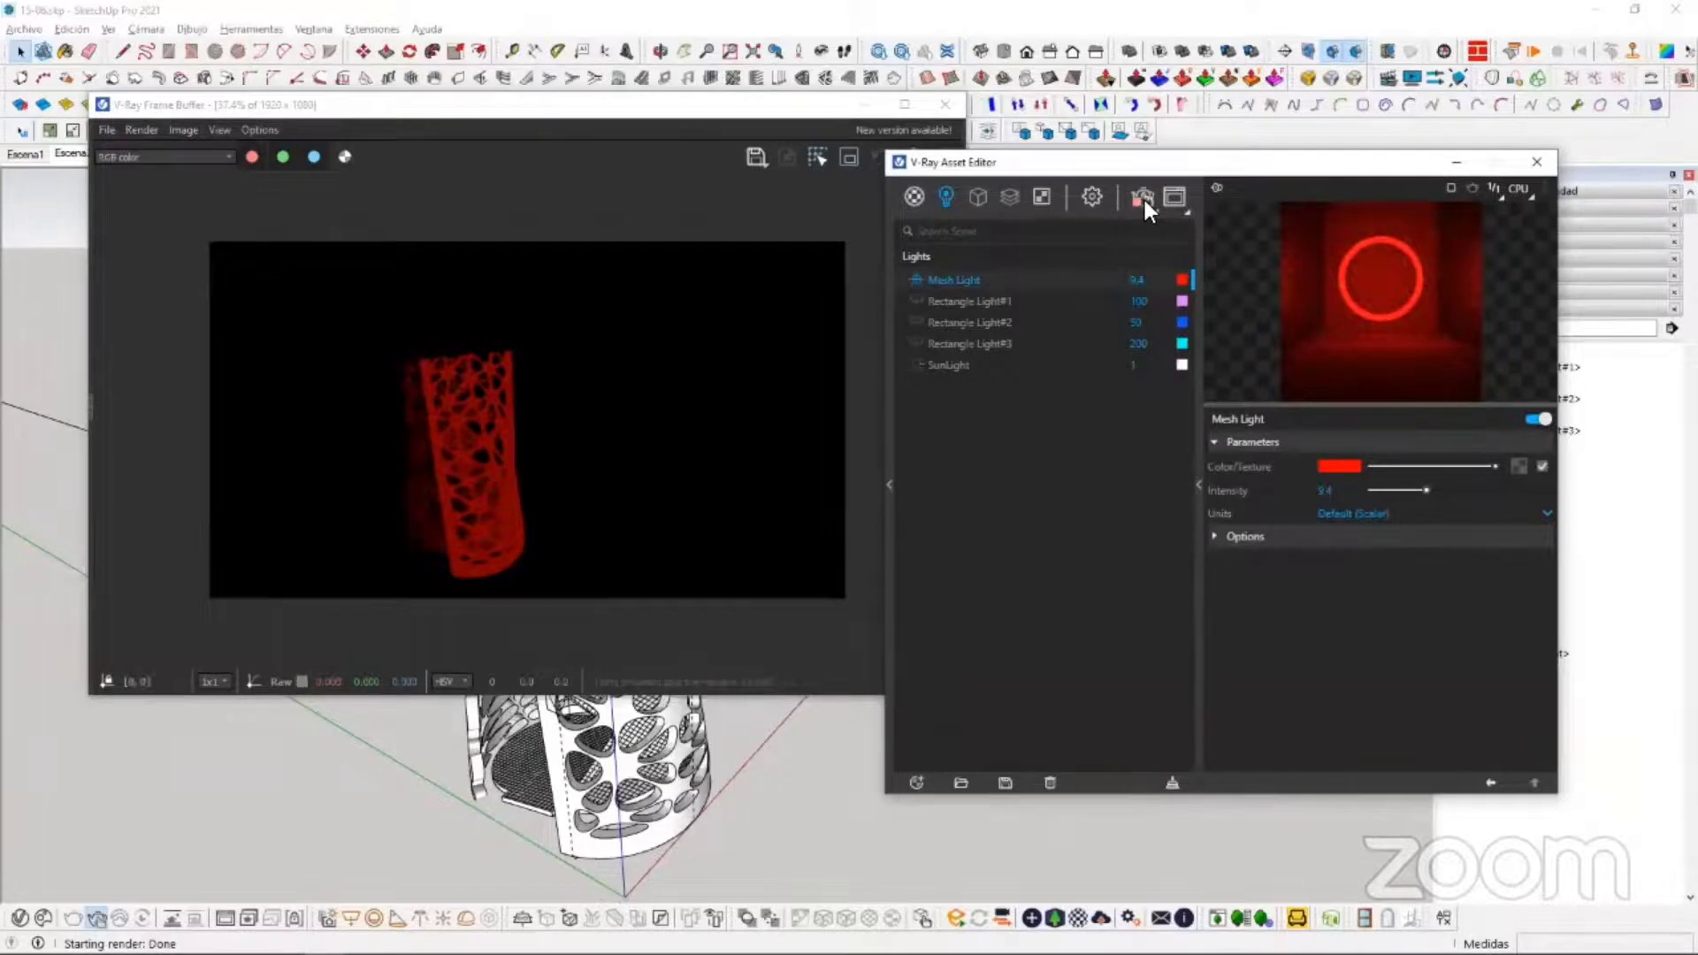
pyautogui.click(1540, 162)
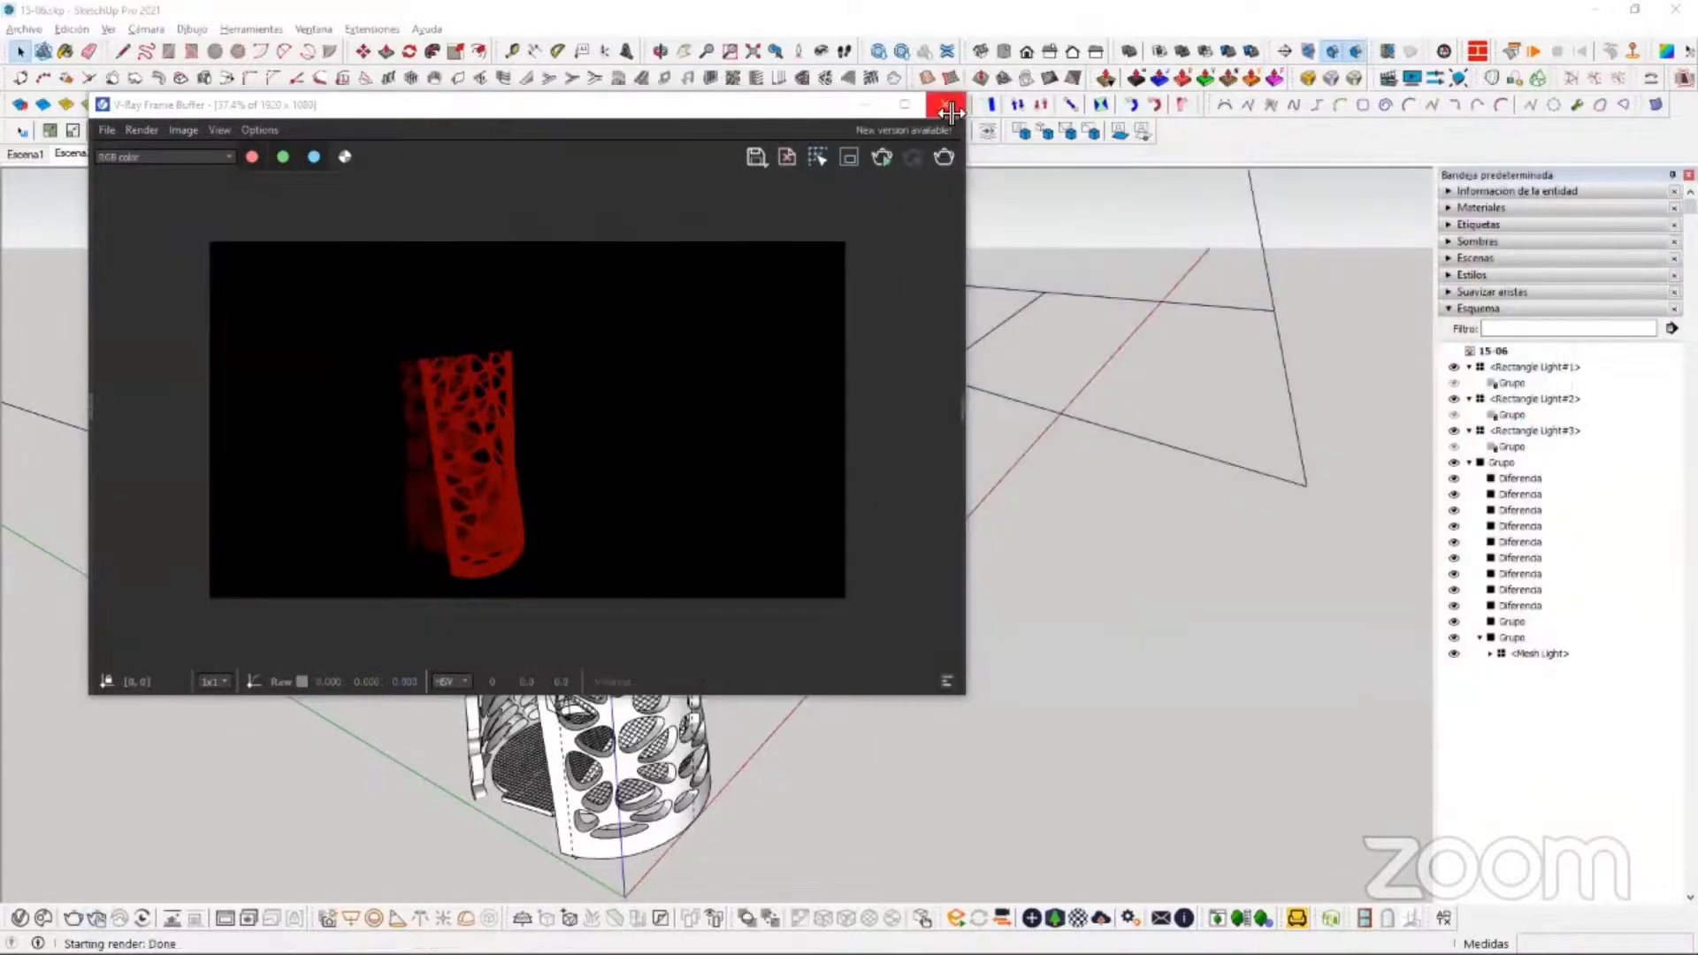
pyautogui.click(945, 105)
# Step: Select the rear shell of rounded cells inside the tower group and open the V-Ray material library
pyautogui.moveTo(979, 302); pyautogui.dragTo(871, 430, button='middle')
pyautogui.click(889, 425)
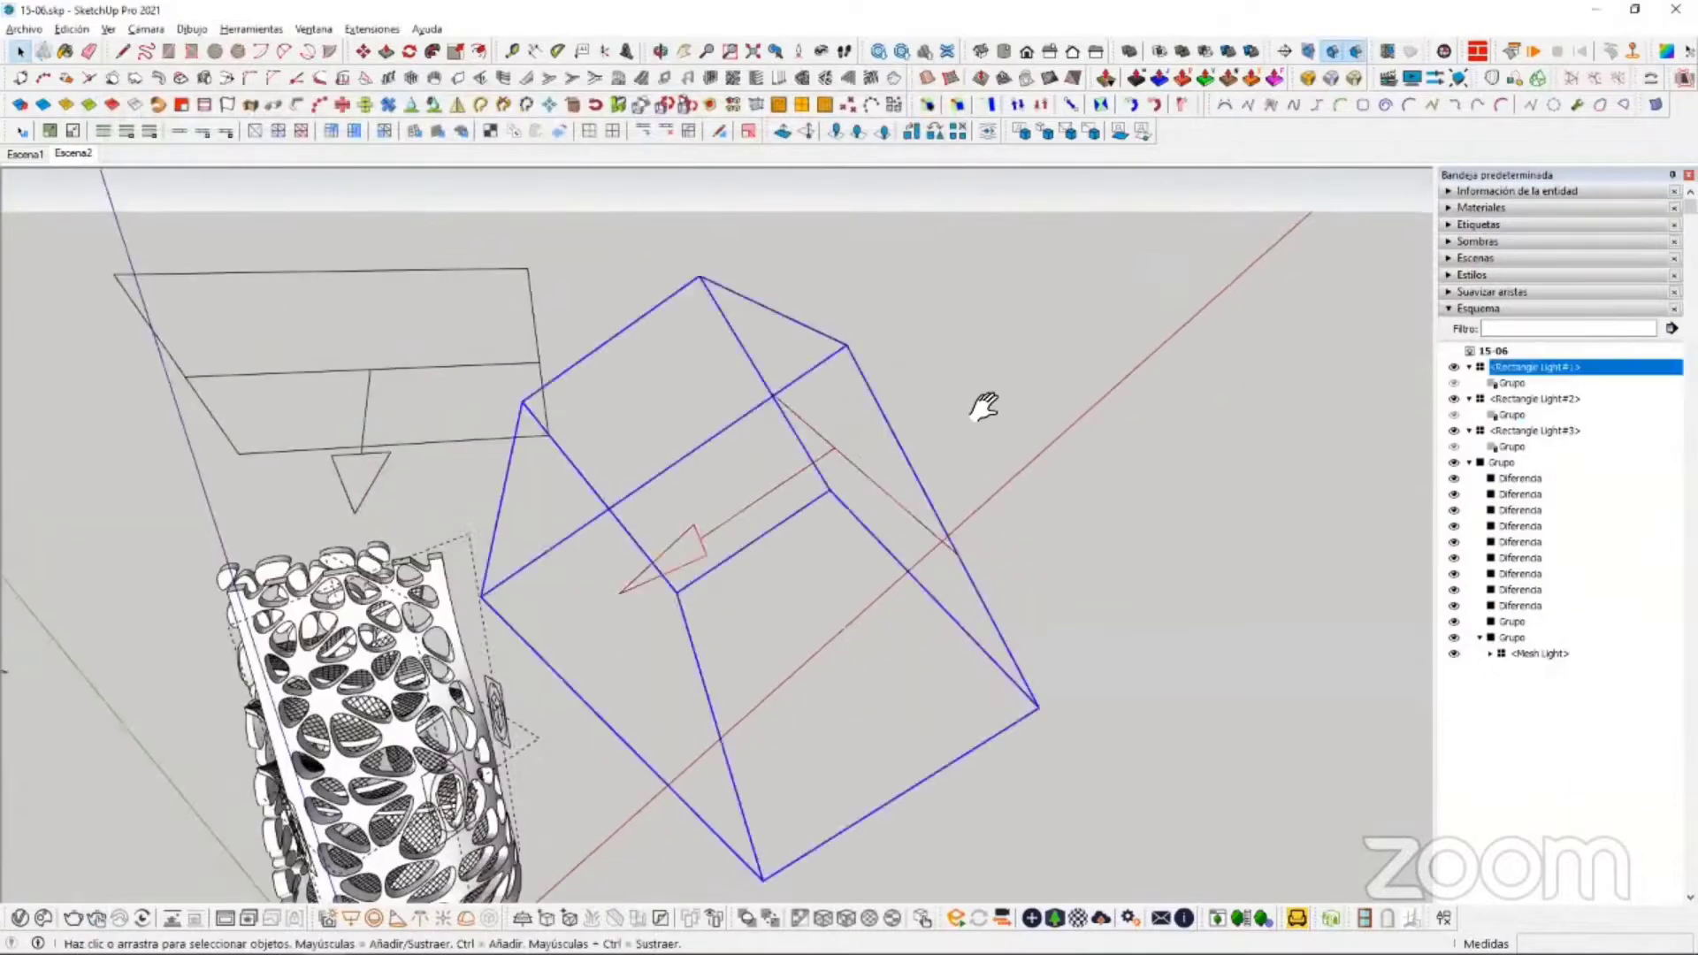
pyautogui.click(984, 410)
pyautogui.moveTo(610, 477); pyautogui.dragTo(623, 476, button='middle')
pyautogui.moveTo(548, 520); pyautogui.dragTo(681, 591, button='middle')
pyautogui.click(593, 596)
pyautogui.doubleClick(679, 584)
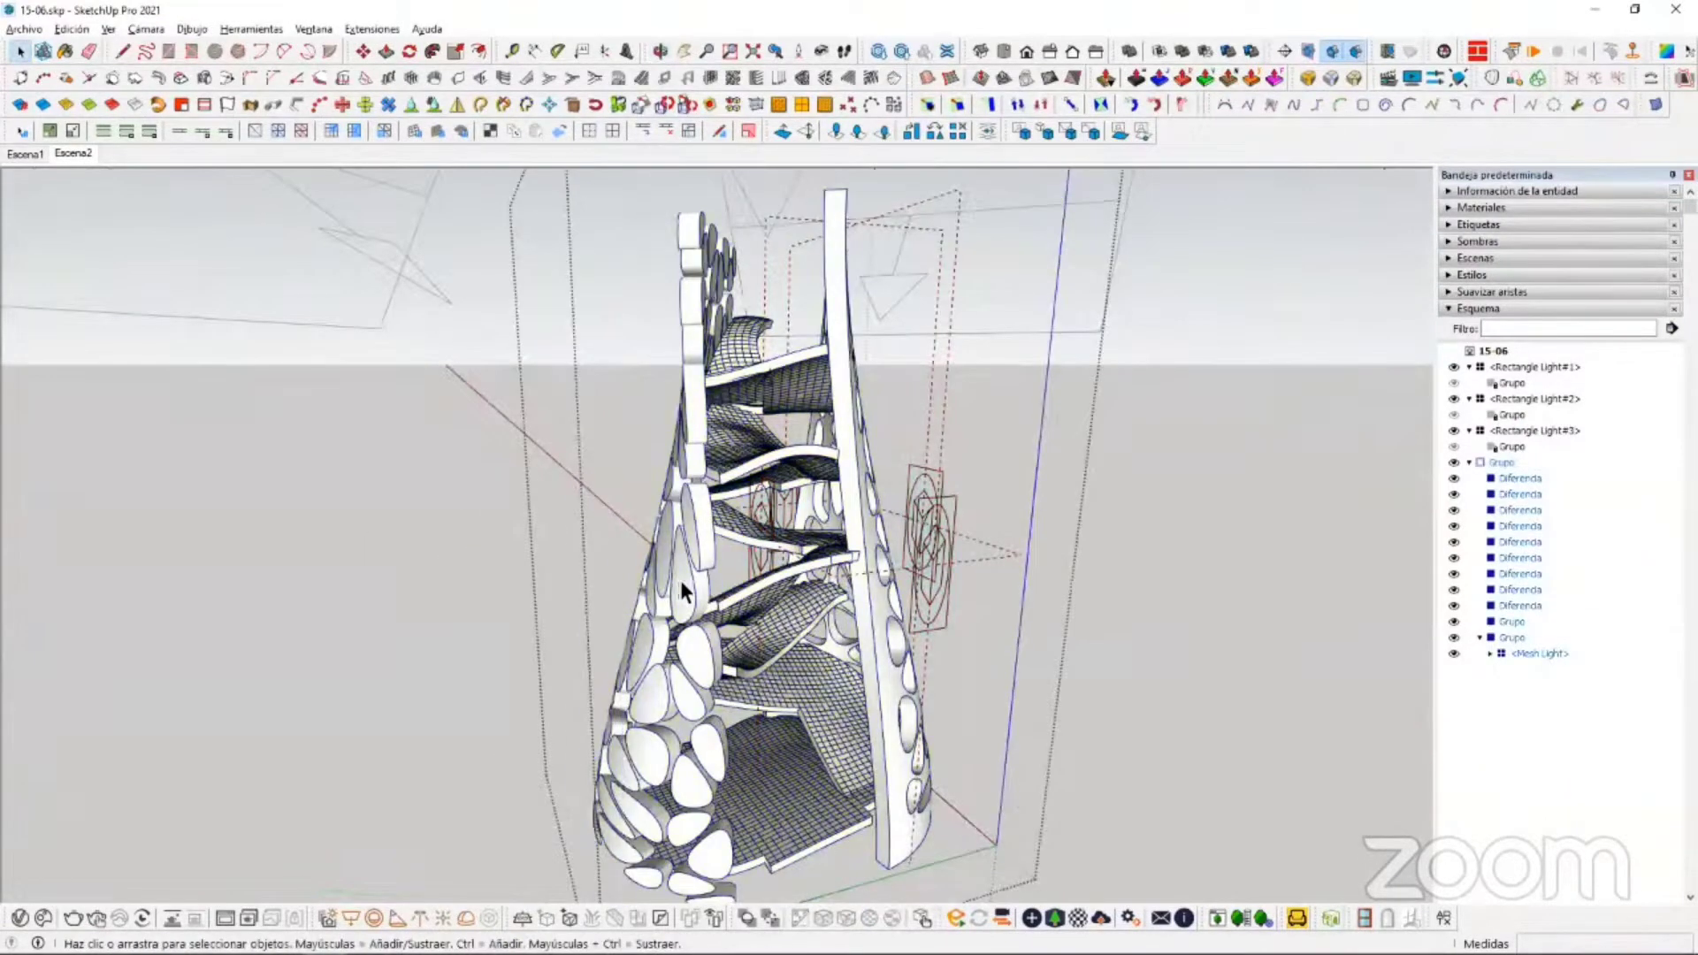
pyautogui.click(678, 586)
pyautogui.scroll(-2, 655, 655)
pyautogui.click(20, 918)
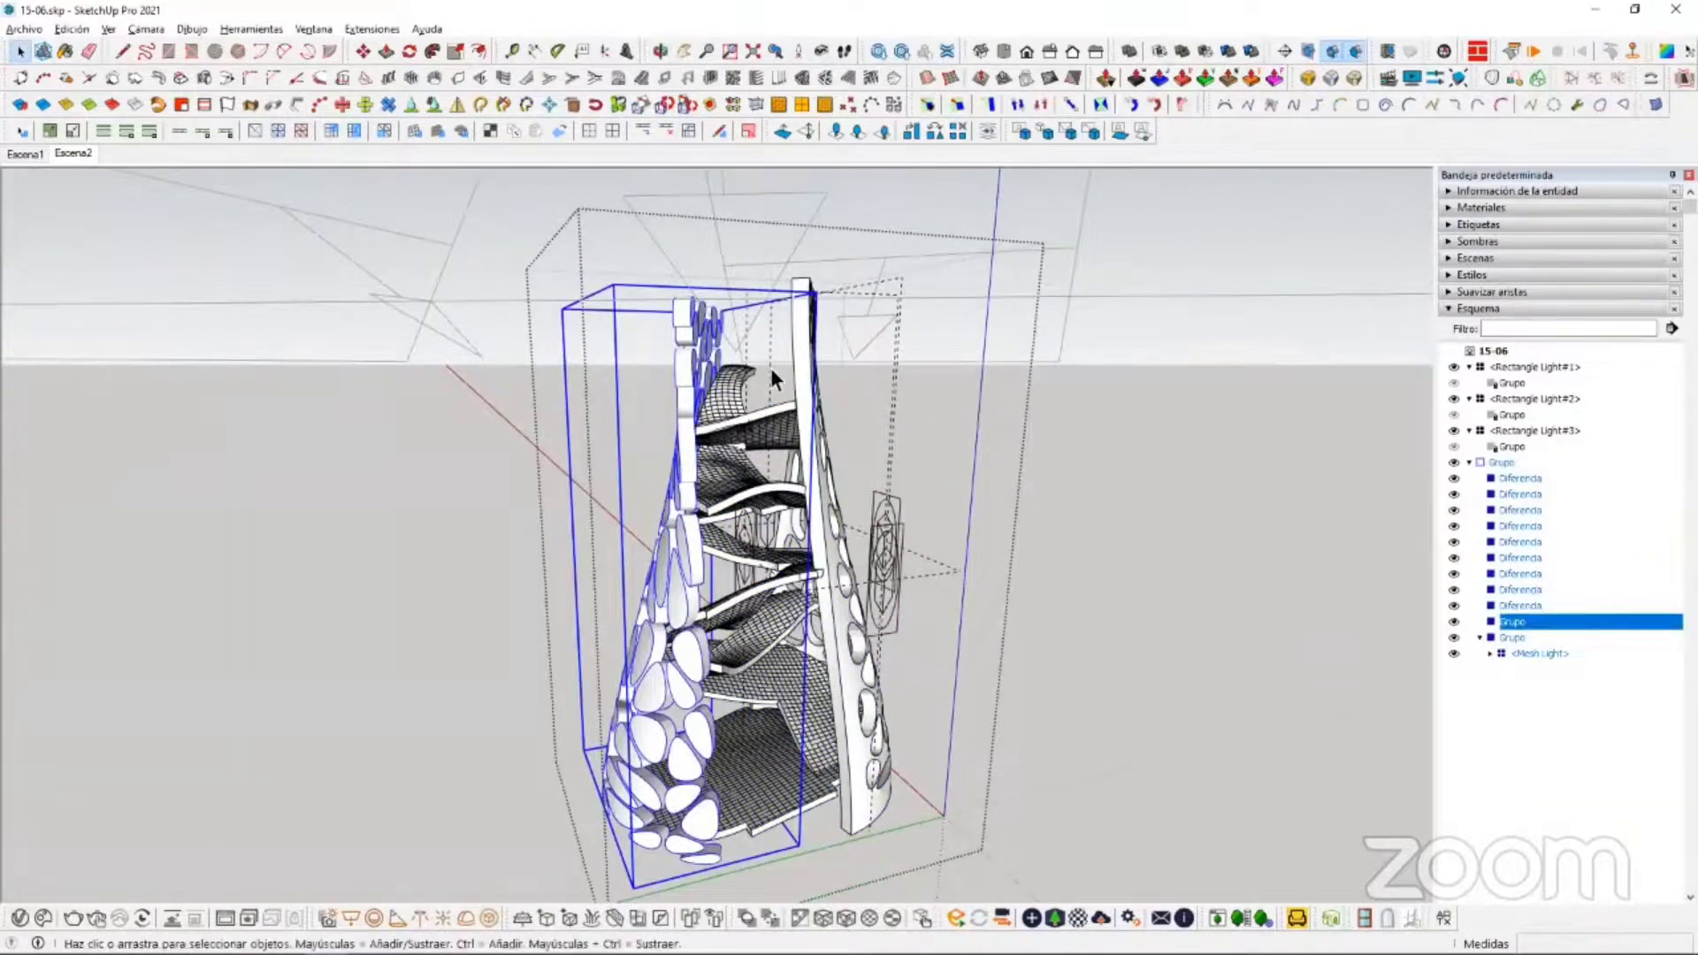
pyautogui.click(932, 299)
pyautogui.click(891, 319)
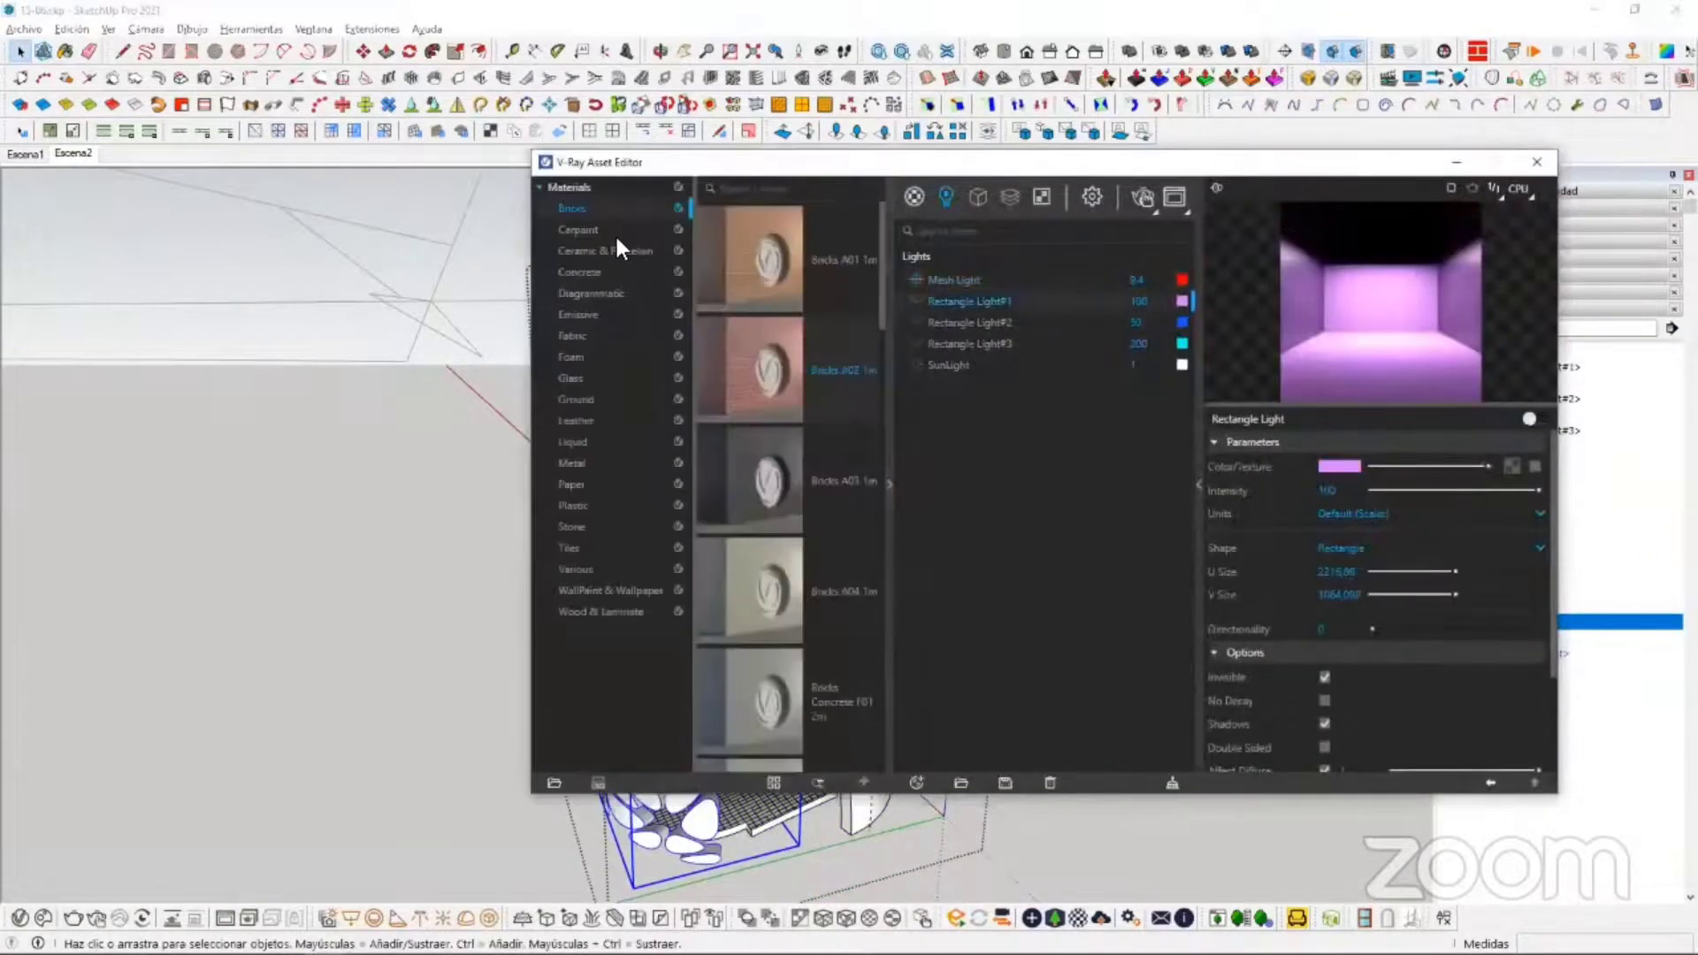
# Step: Apply the LED SuperBlue material from the Emissive category to the selected rear shell
pyautogui.click(579, 315)
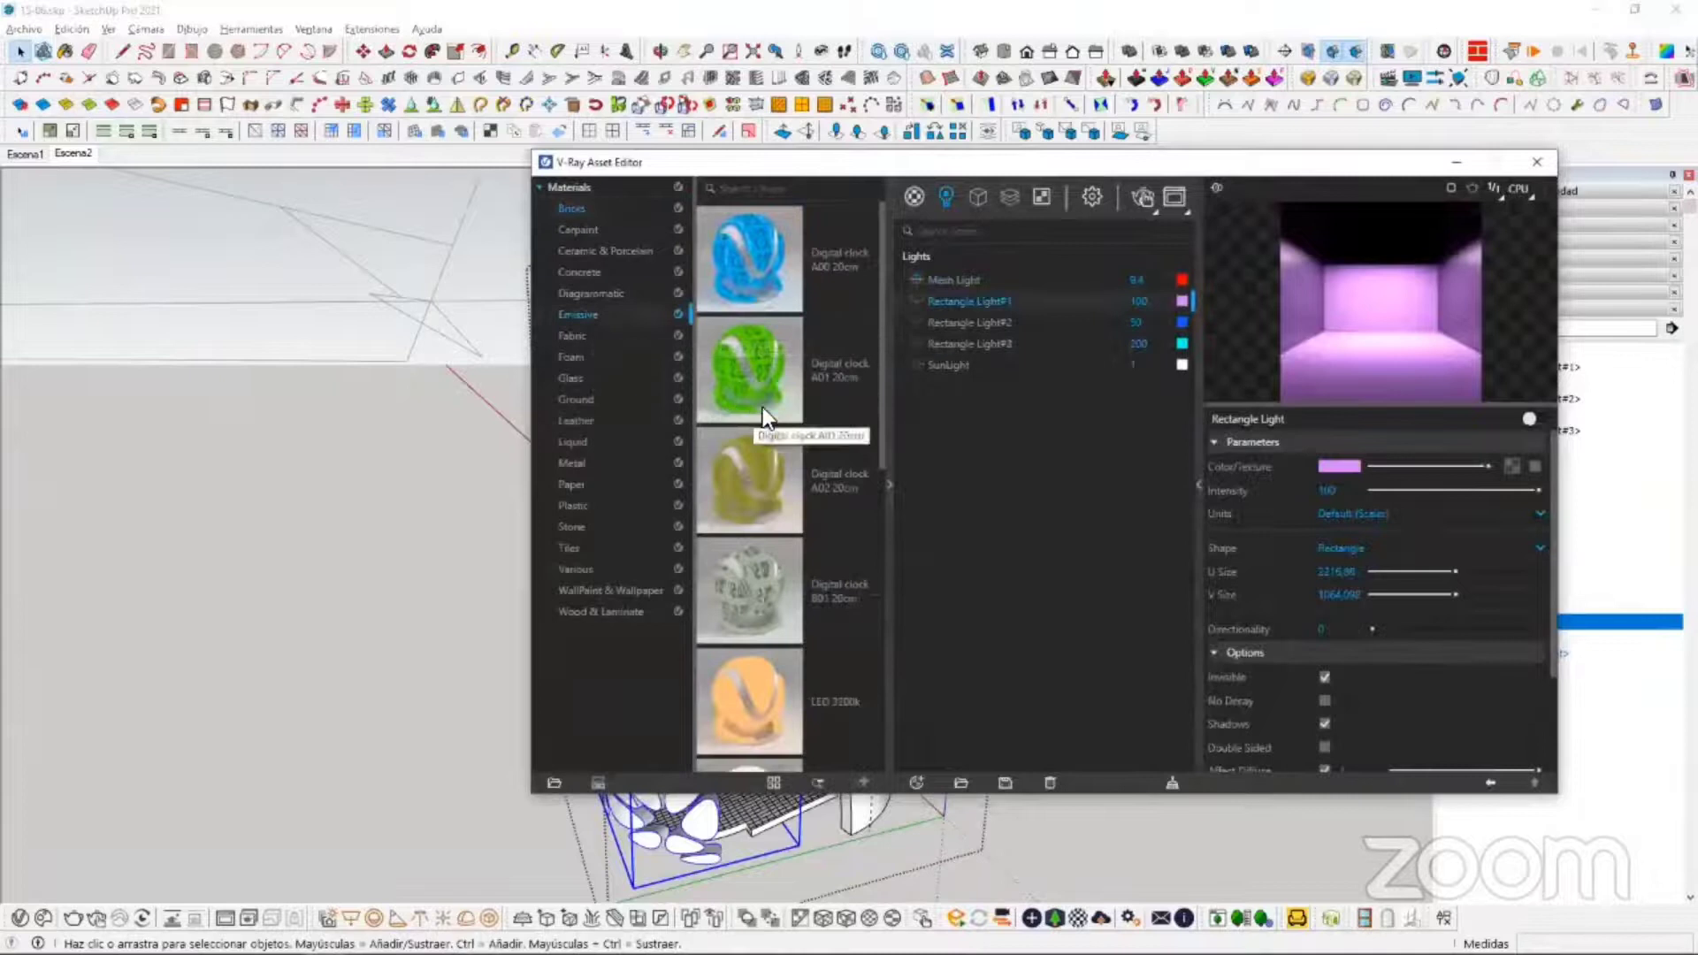
pyautogui.scroll(-5, 763, 407)
pyautogui.scroll(-4, 779, 407)
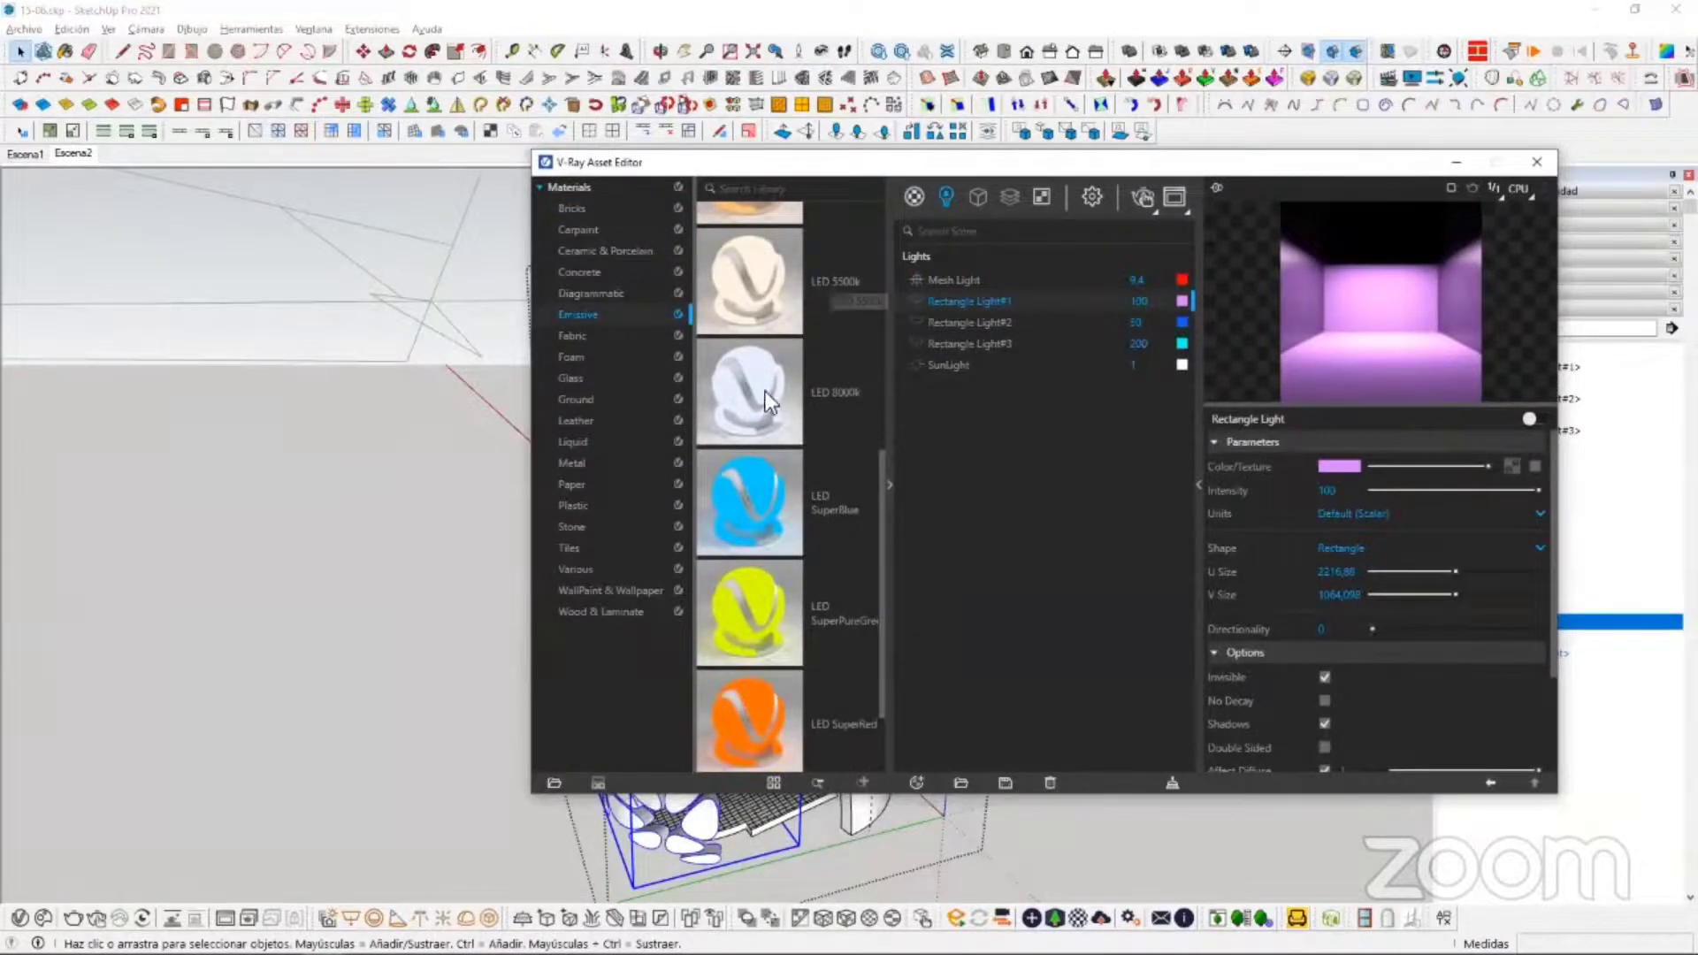
pyautogui.scroll(-1, 770, 575)
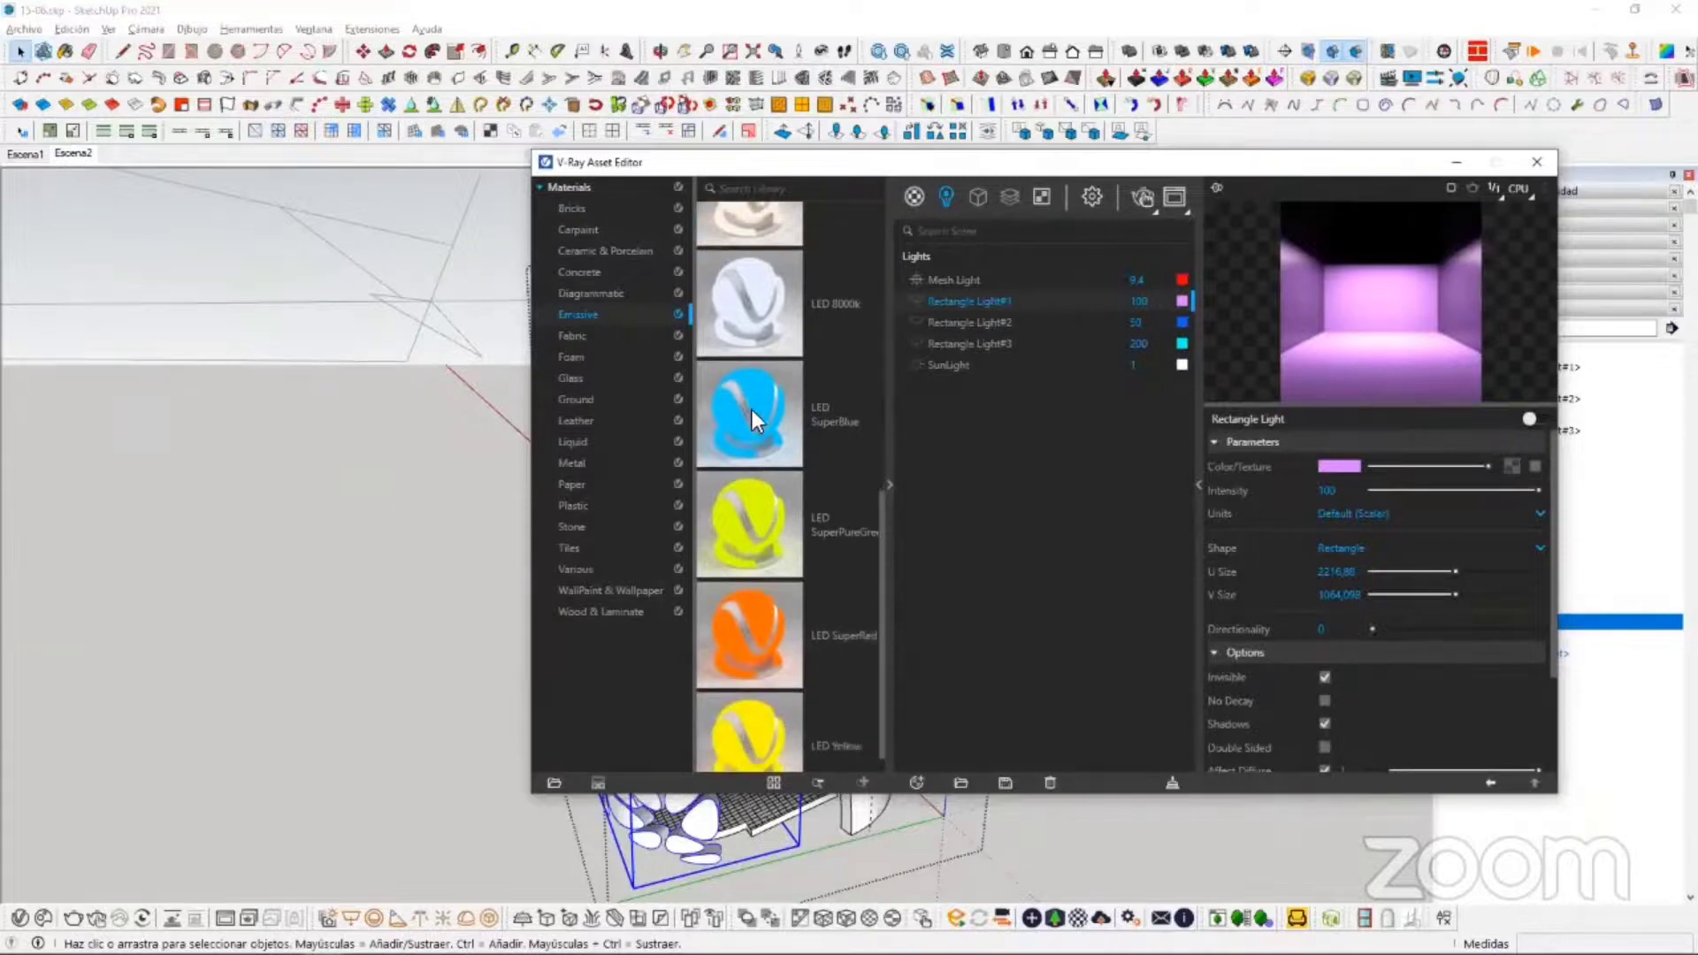
pyautogui.scroll(1, 764, 451)
pyautogui.rightClick(770, 520)
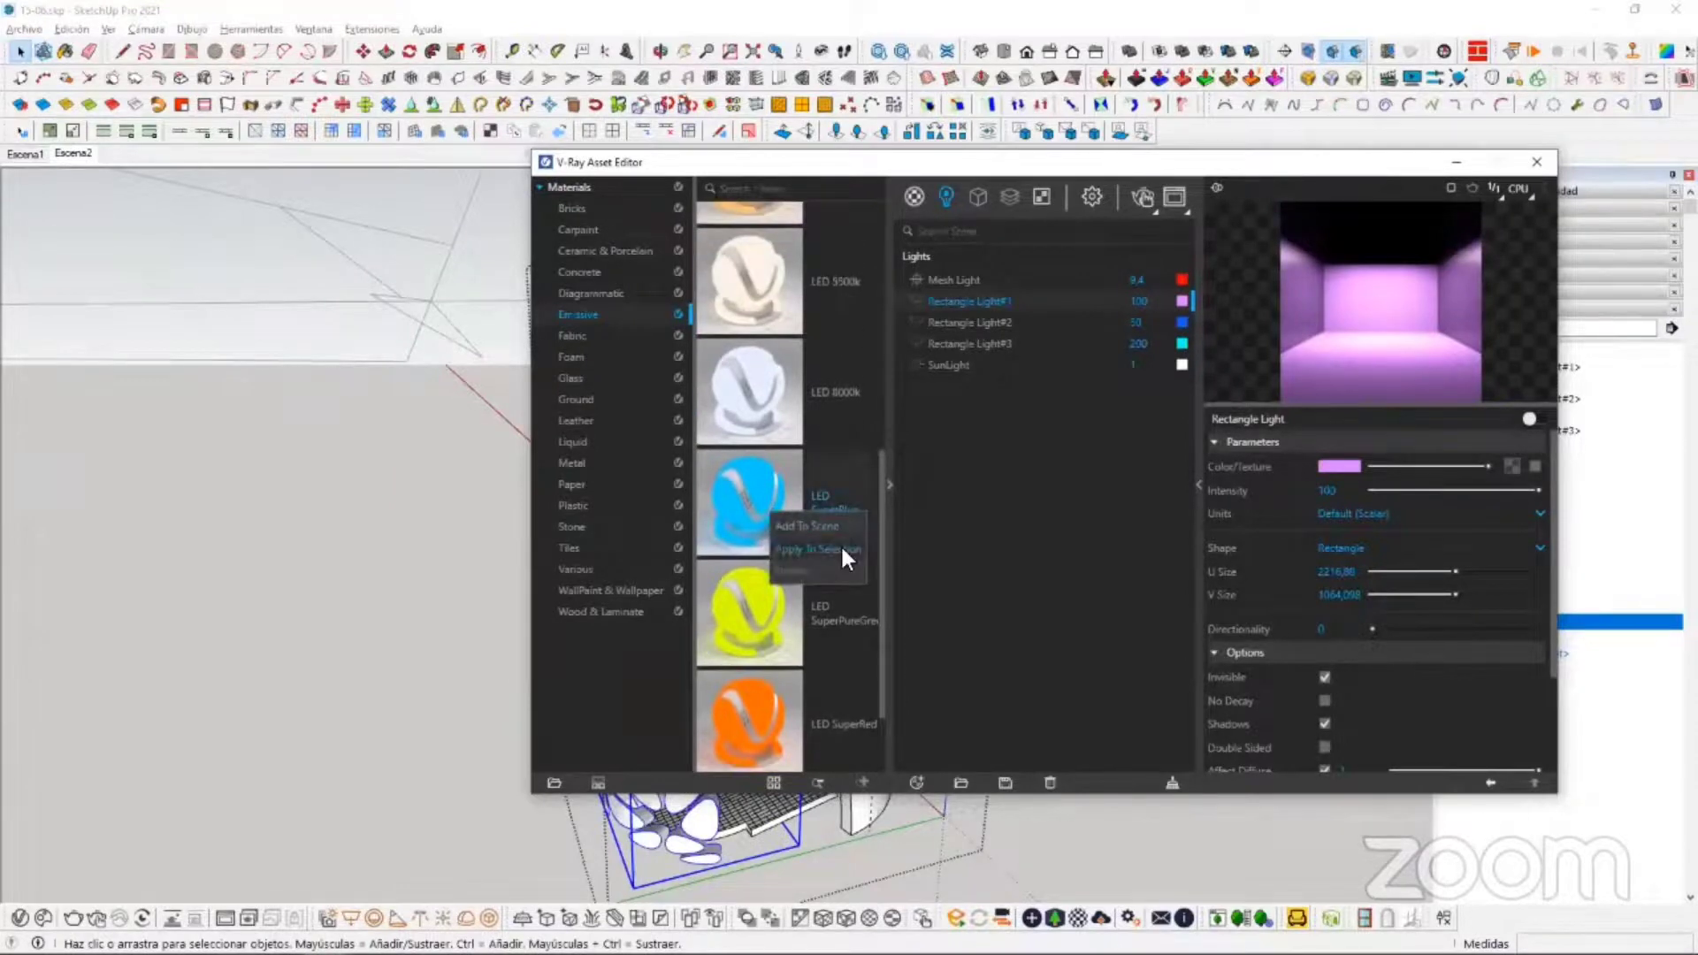
pyautogui.click(841, 544)
pyautogui.click(882, 455)
pyautogui.moveTo(683, 721)
pyautogui.mouseDown(button='middle')
pyautogui.moveTo(568, 683)
pyautogui.moveTo(539, 416)
pyautogui.mouseUp(button='middle')
# Step: Open the LED_SuperBlue material's settings and start an interactive render of the tower
pyautogui.click(918, 193)
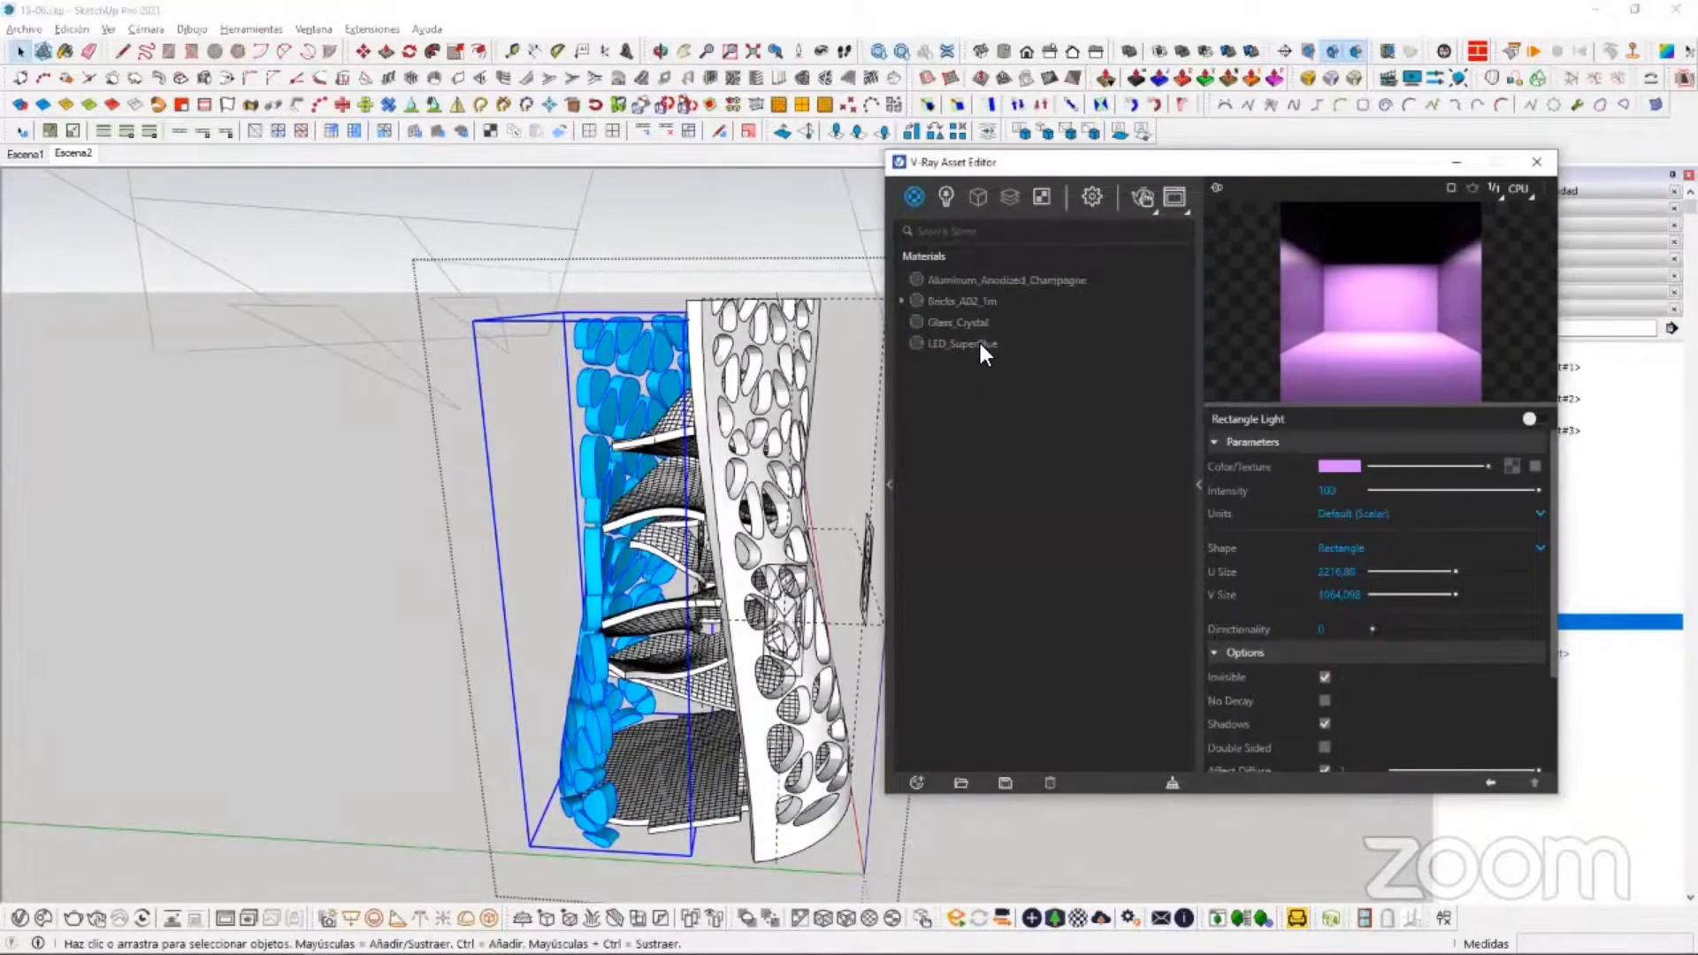
pyautogui.moveTo(591, 498)
pyautogui.mouseDown(button='middle')
pyautogui.moveTo(587, 536)
pyautogui.moveTo(550, 557)
pyautogui.mouseUp(button='middle')
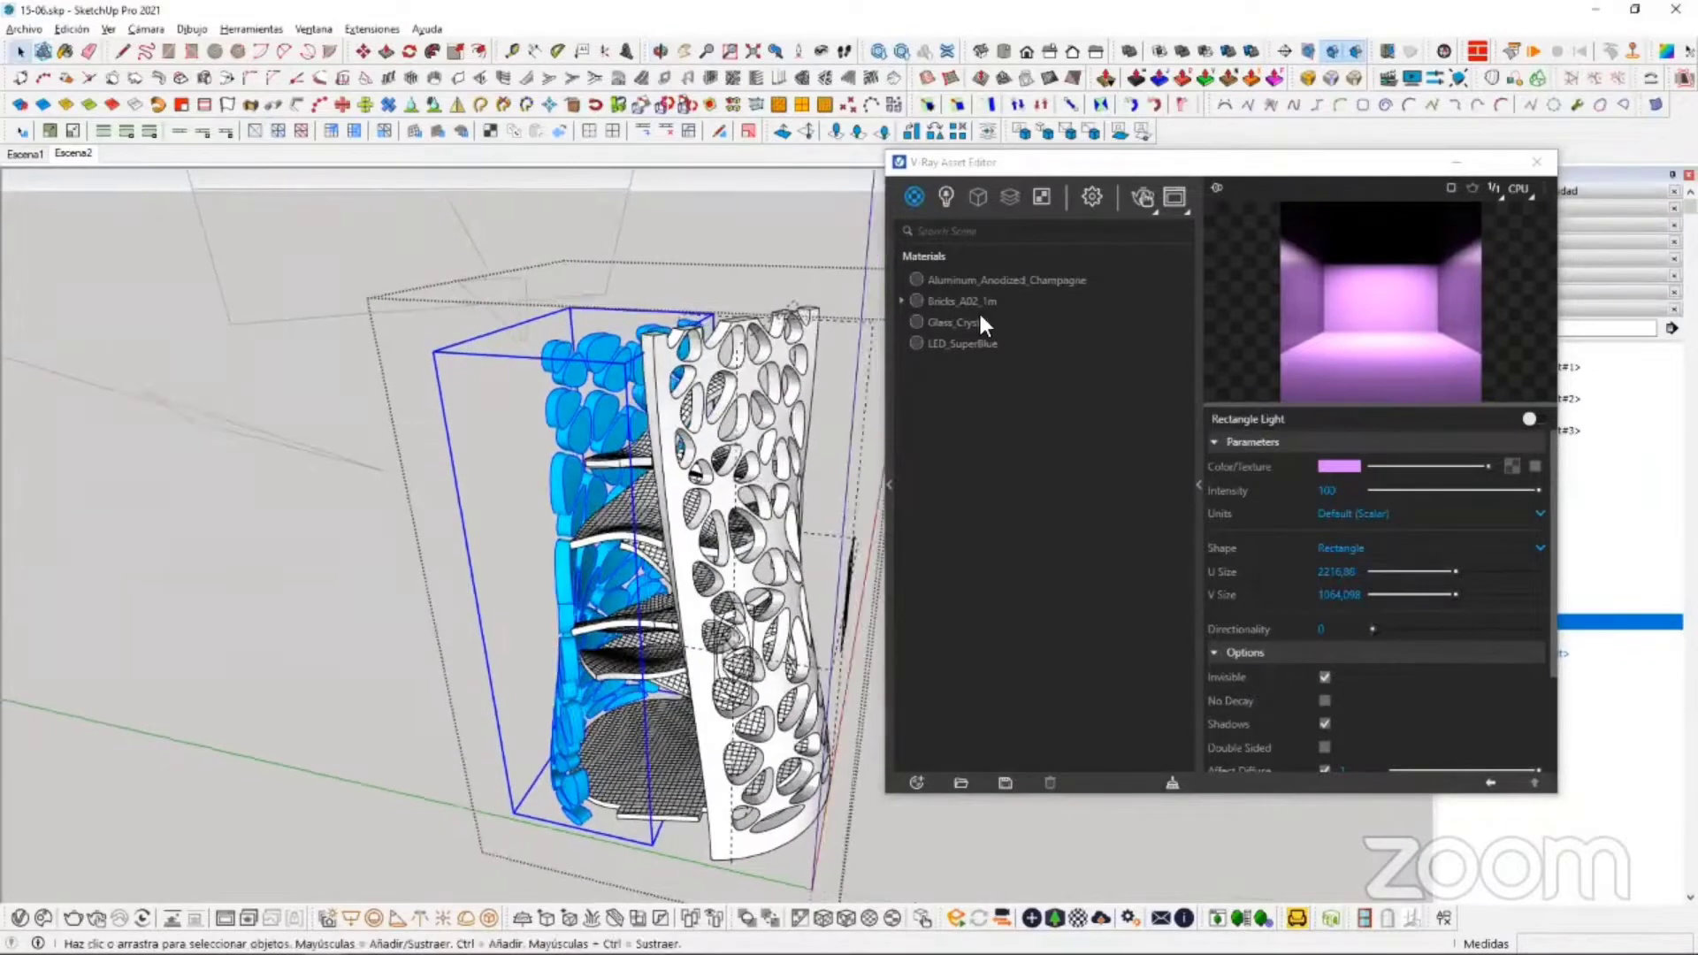
pyautogui.click(952, 343)
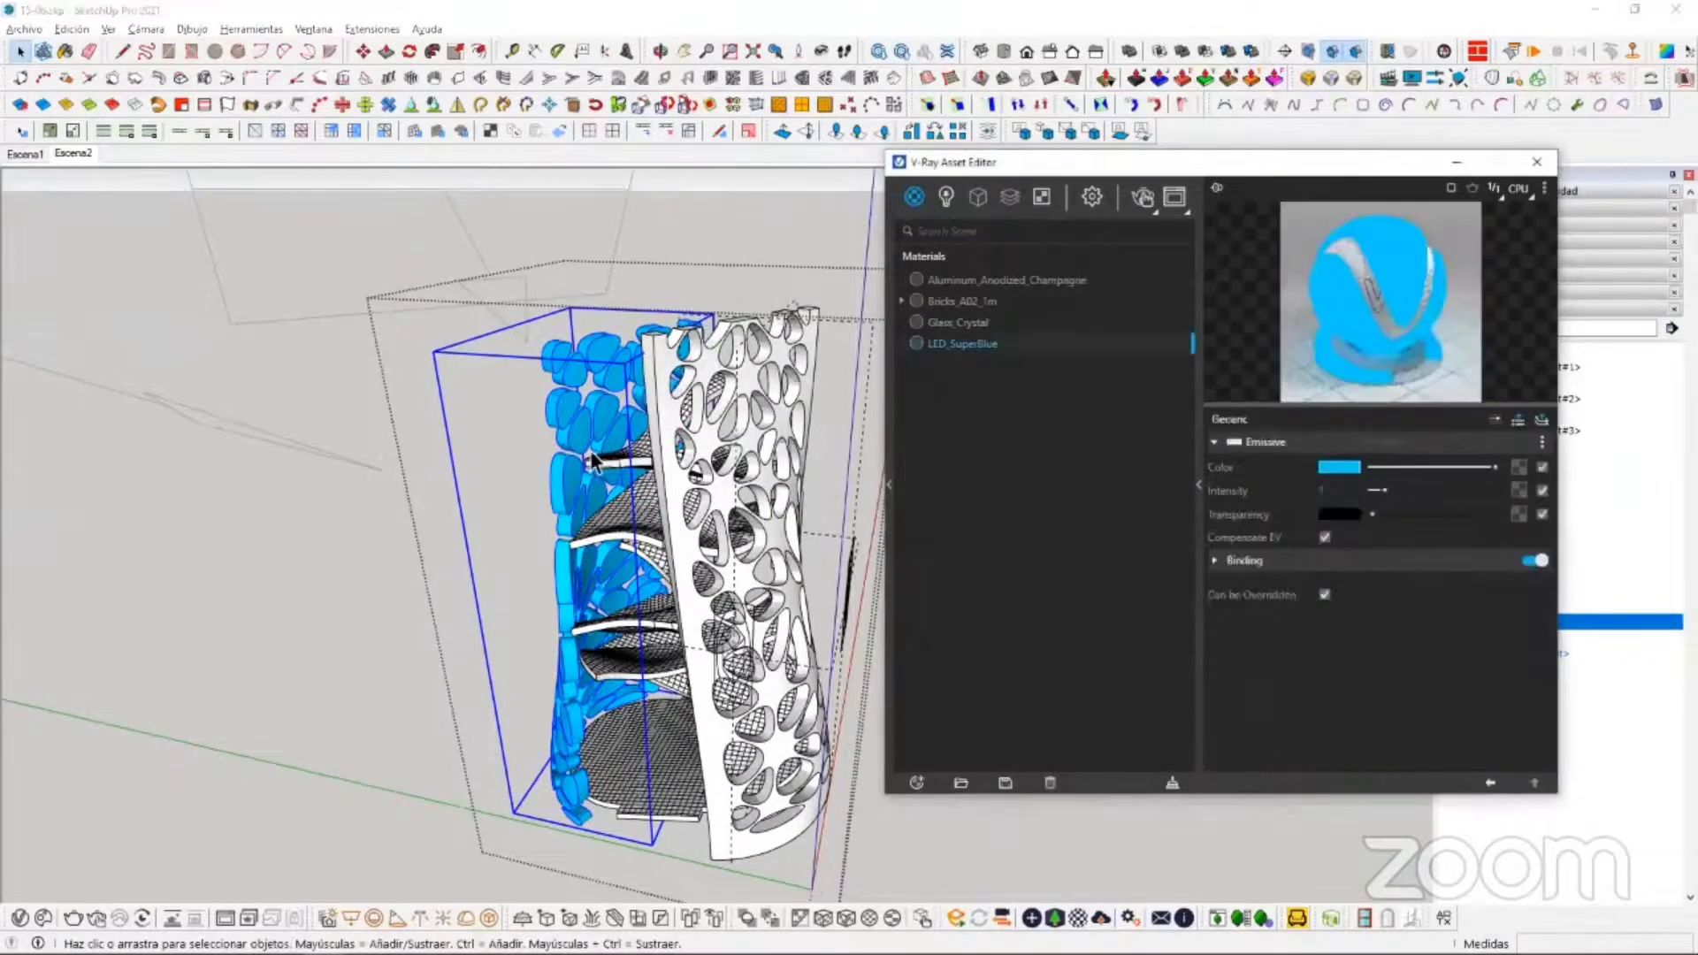
pyautogui.scroll(2, 591, 458)
pyautogui.click(1139, 199)
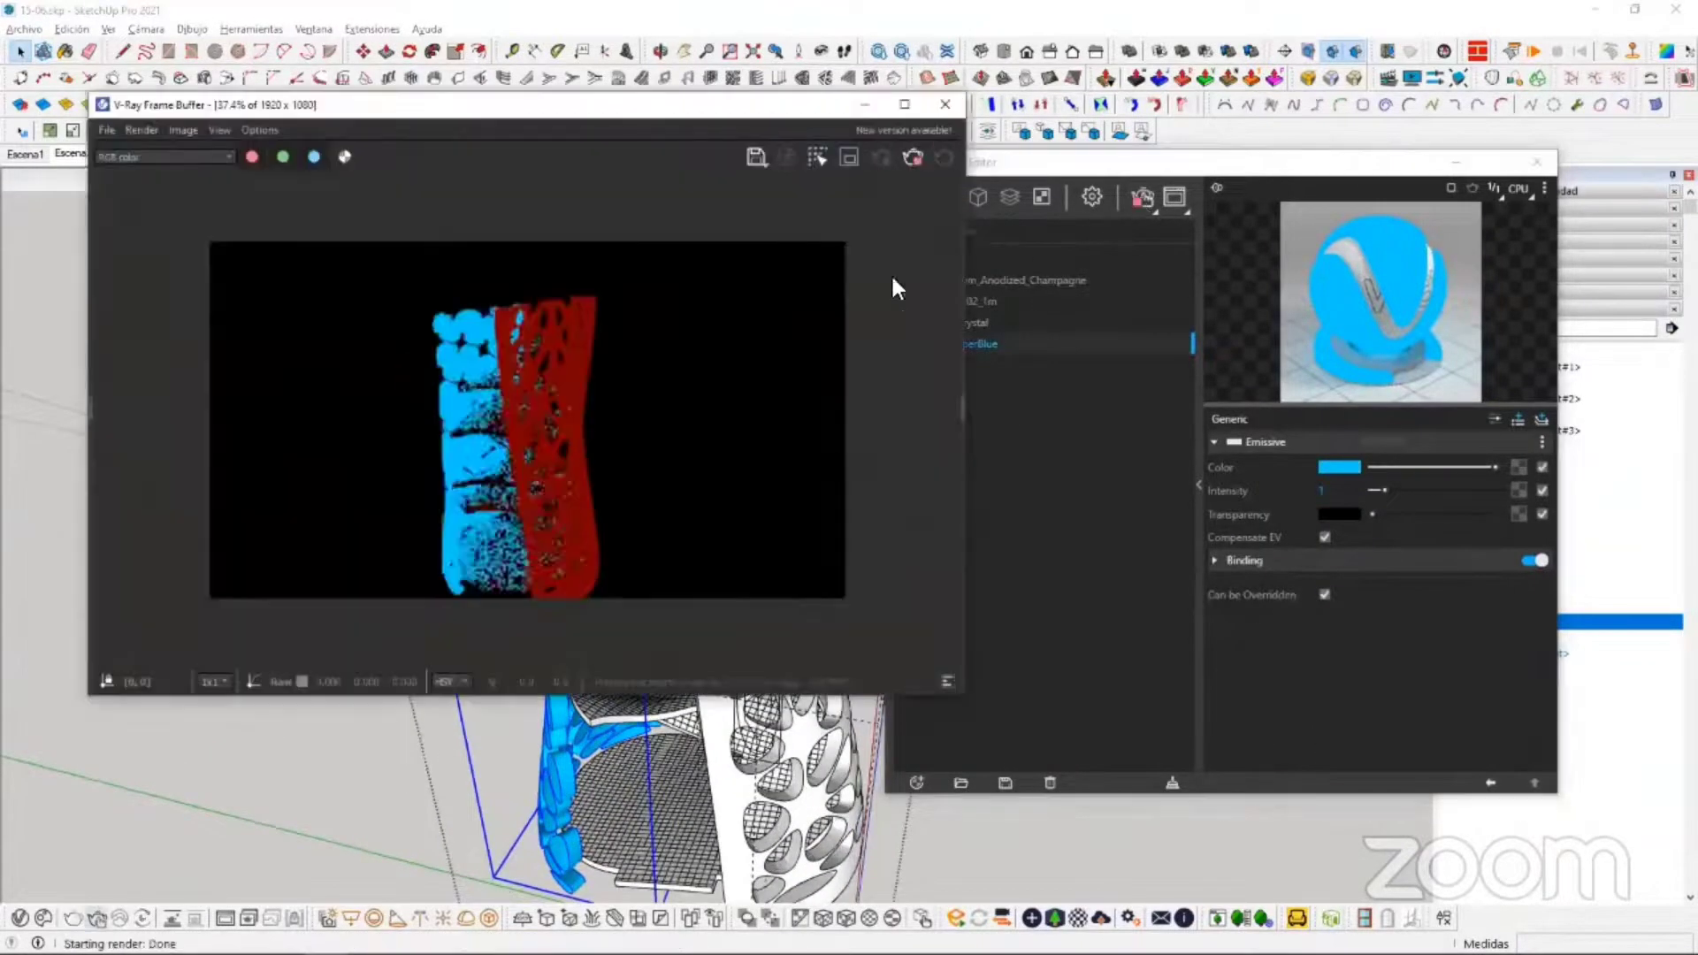
# Step: Turn off the mesh light and examine the blue shell's glow on the floors close up in the render
pyautogui.click(1207, 177)
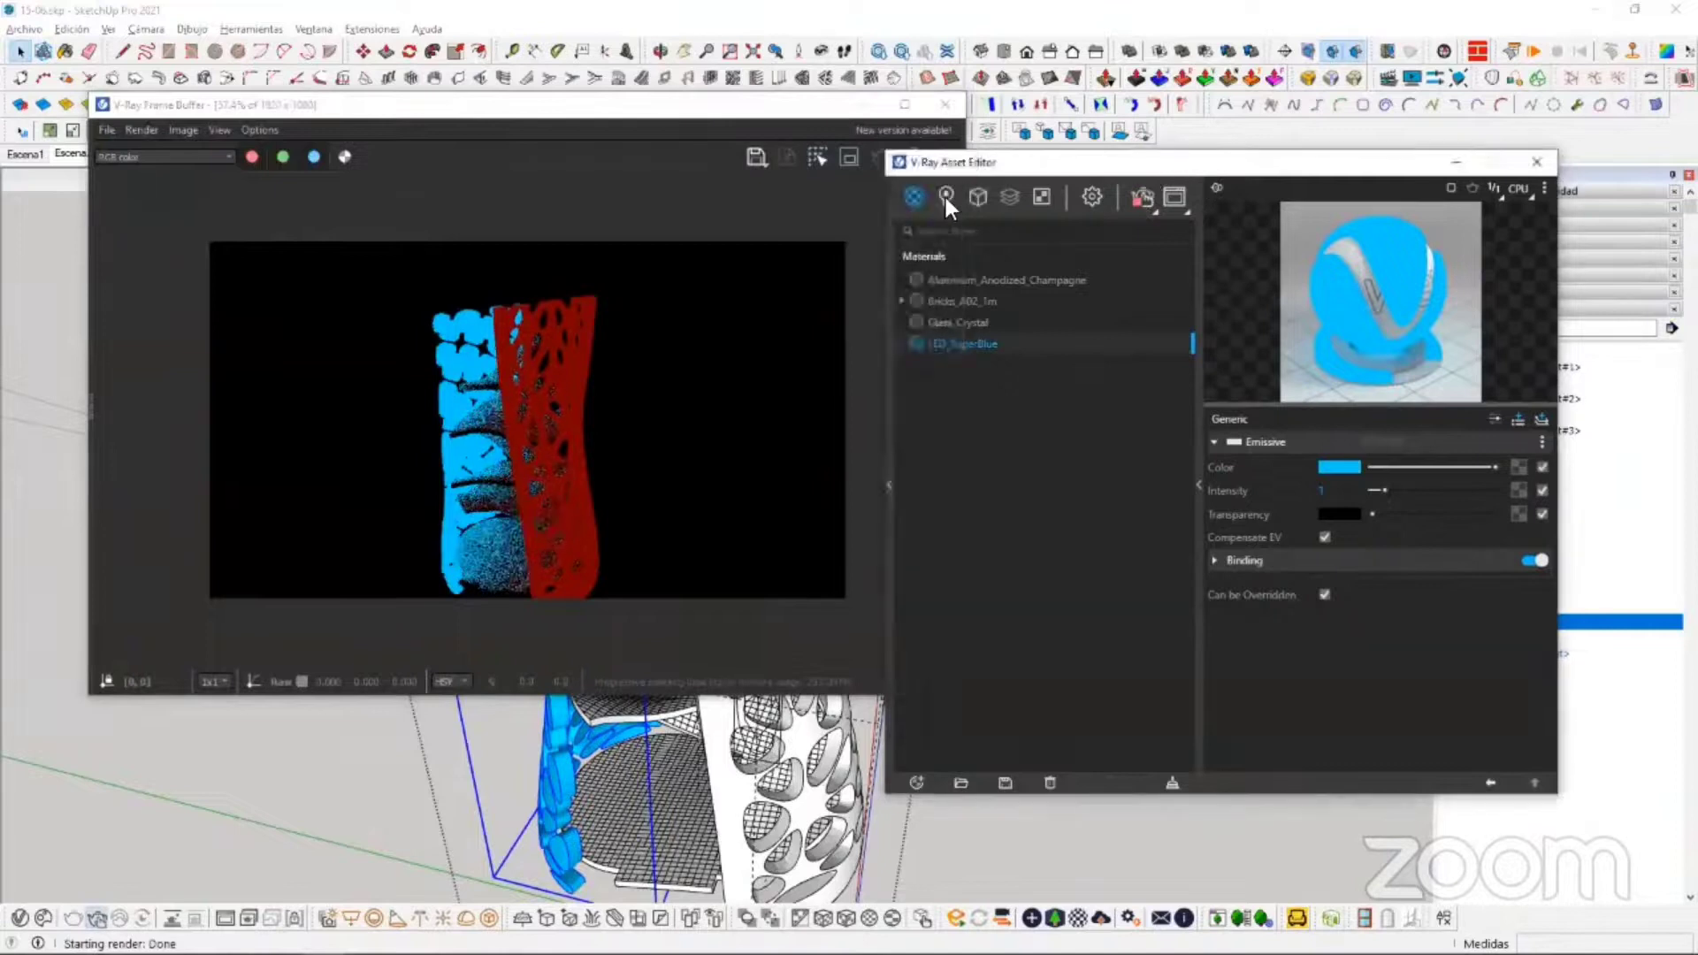
pyautogui.click(947, 197)
pyautogui.click(917, 279)
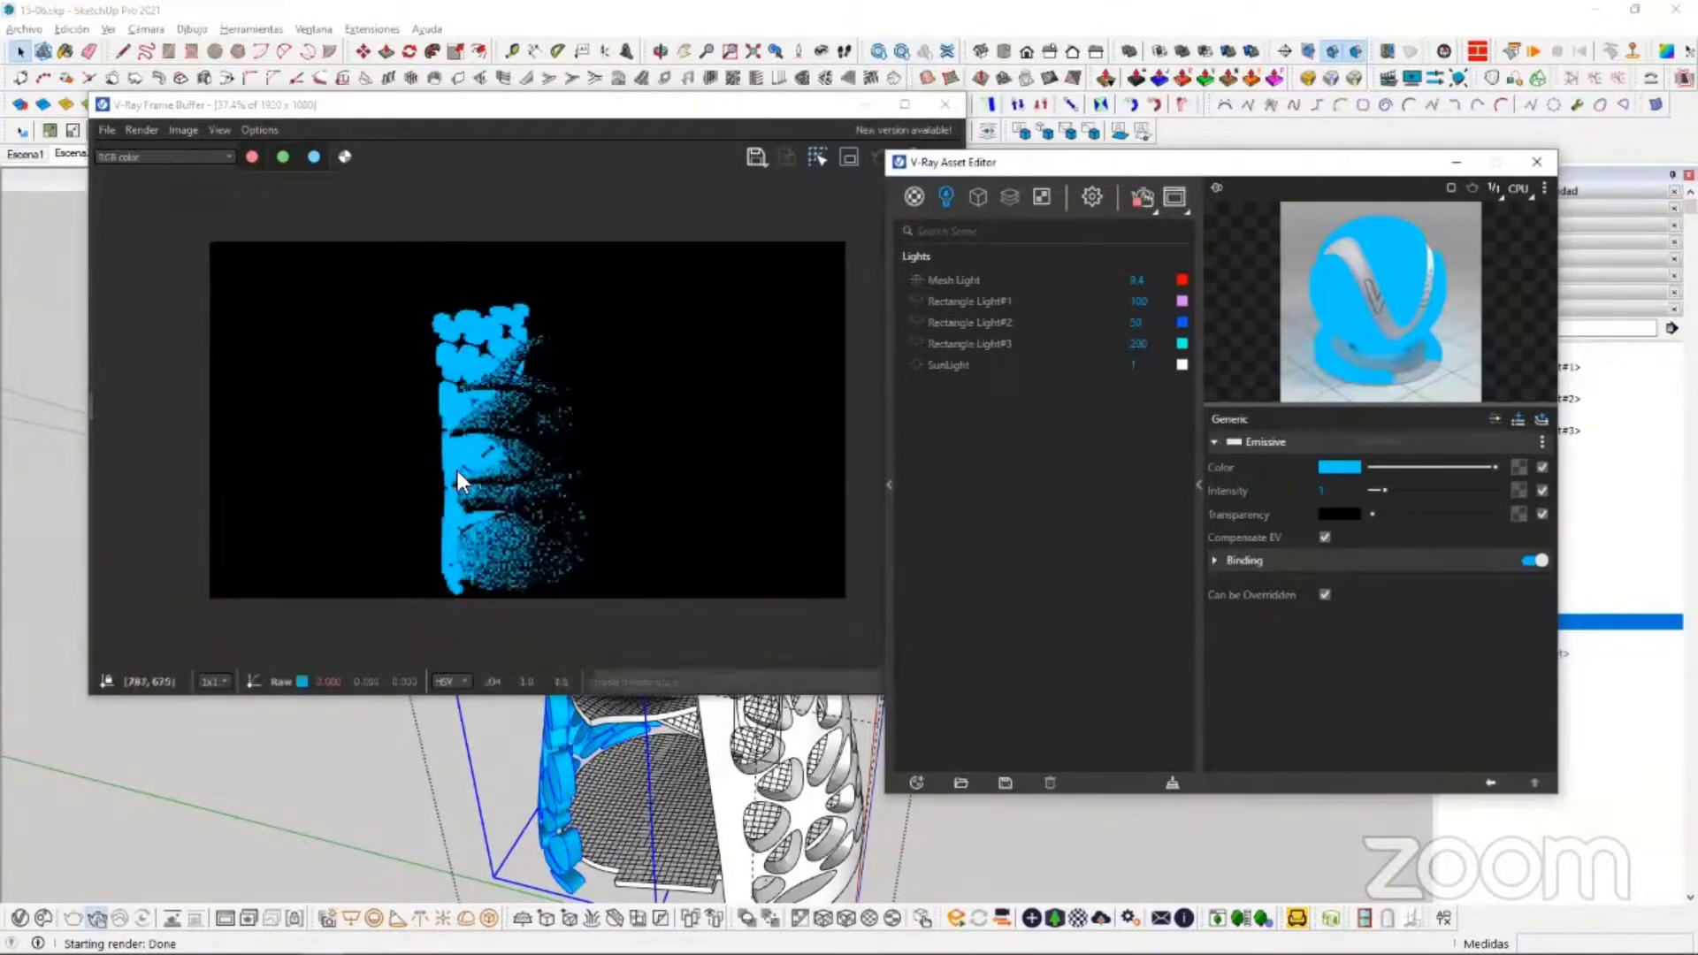
pyautogui.scroll(3, 444, 443)
pyautogui.scroll(-3, 418, 446)
pyautogui.scroll(2, 528, 760)
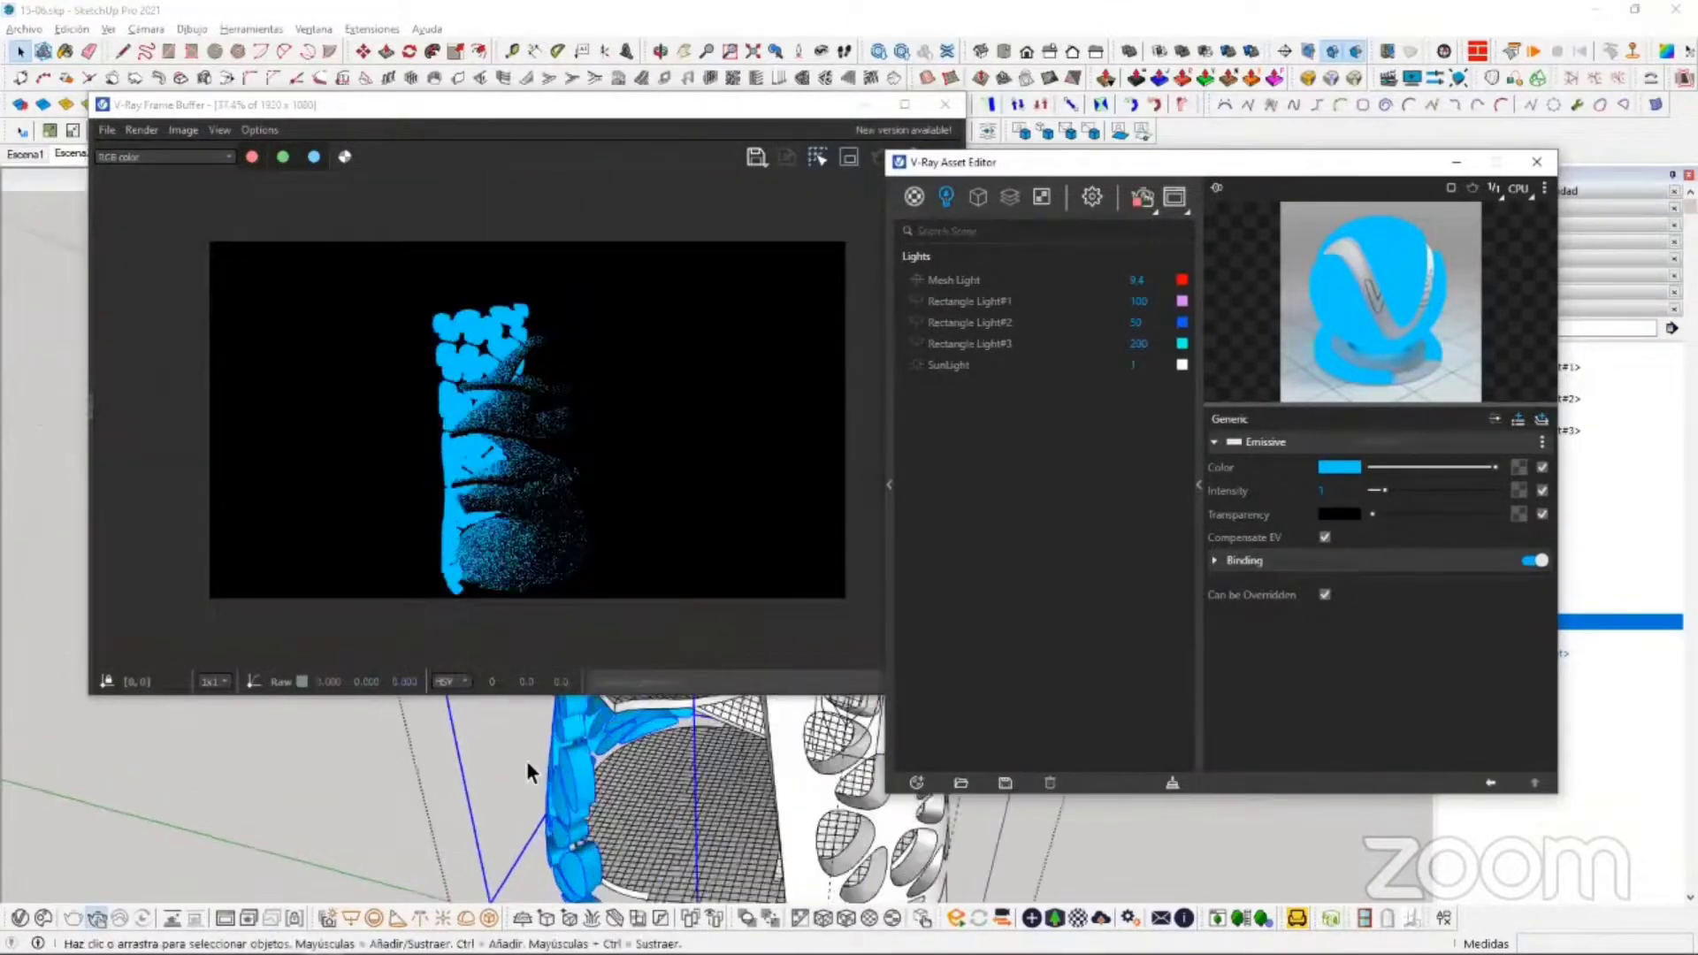
pyautogui.click(421, 630)
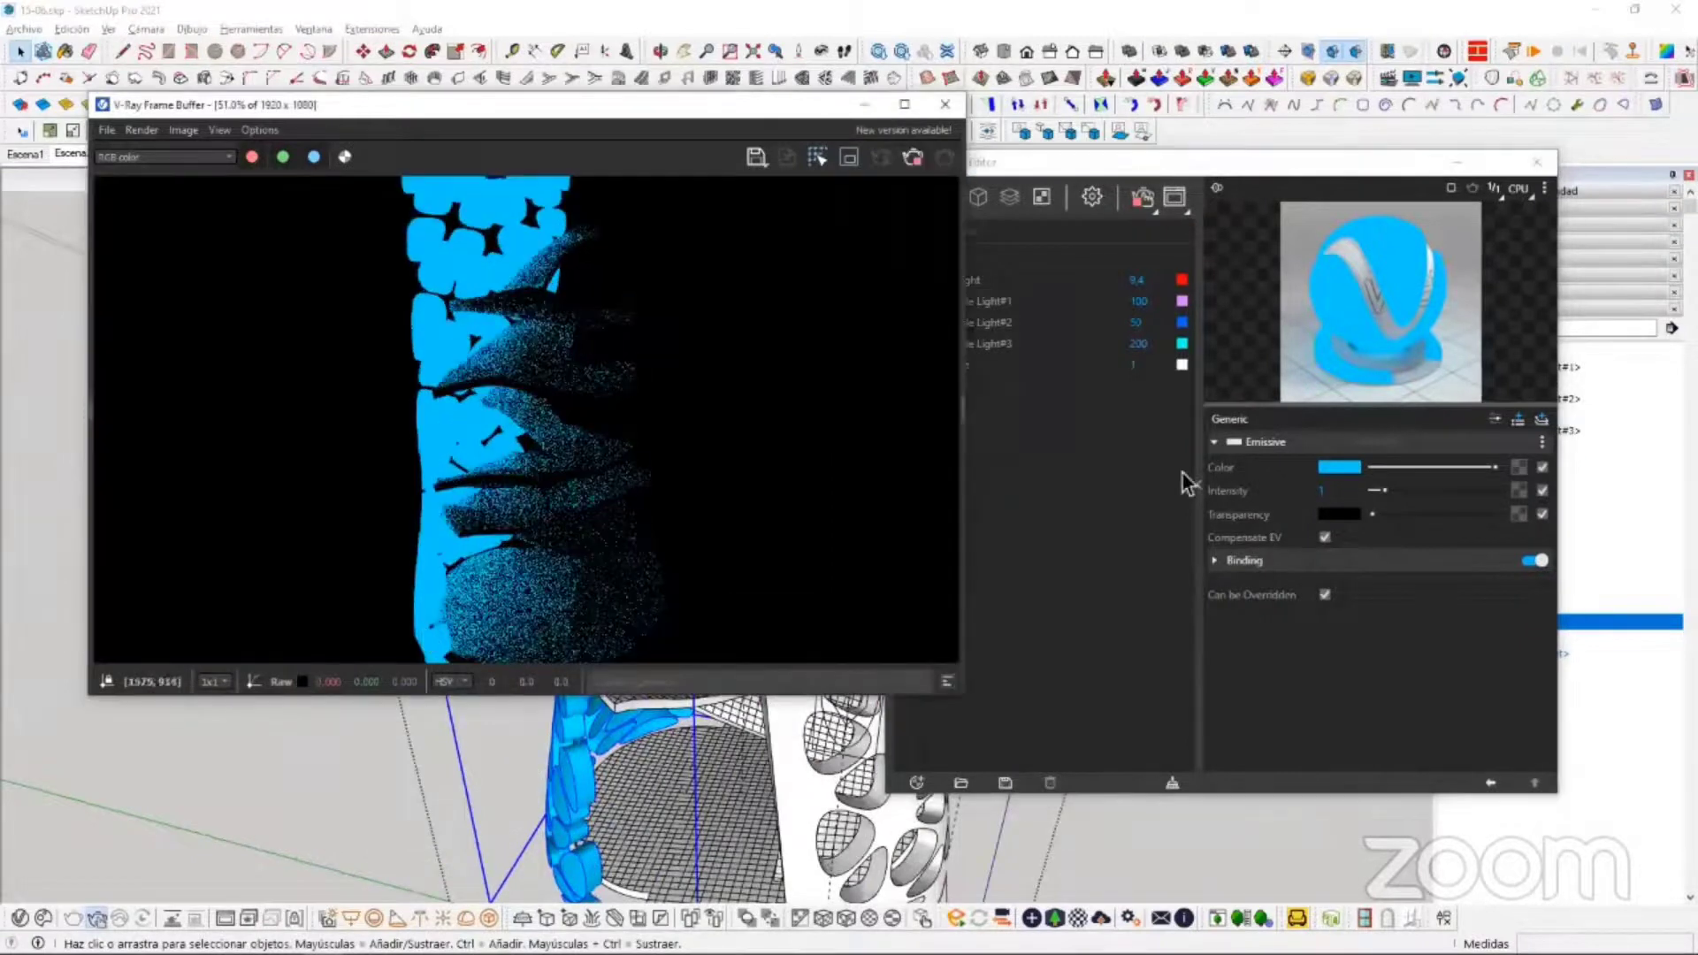
# Step: Set the LED_SuperBlue material's emissive intensity to 0.2, and close the Asset Editor and the render
pyautogui.click(1378, 500)
pyautogui.moveTo(1376, 499); pyautogui.dragTo(1372, 491)
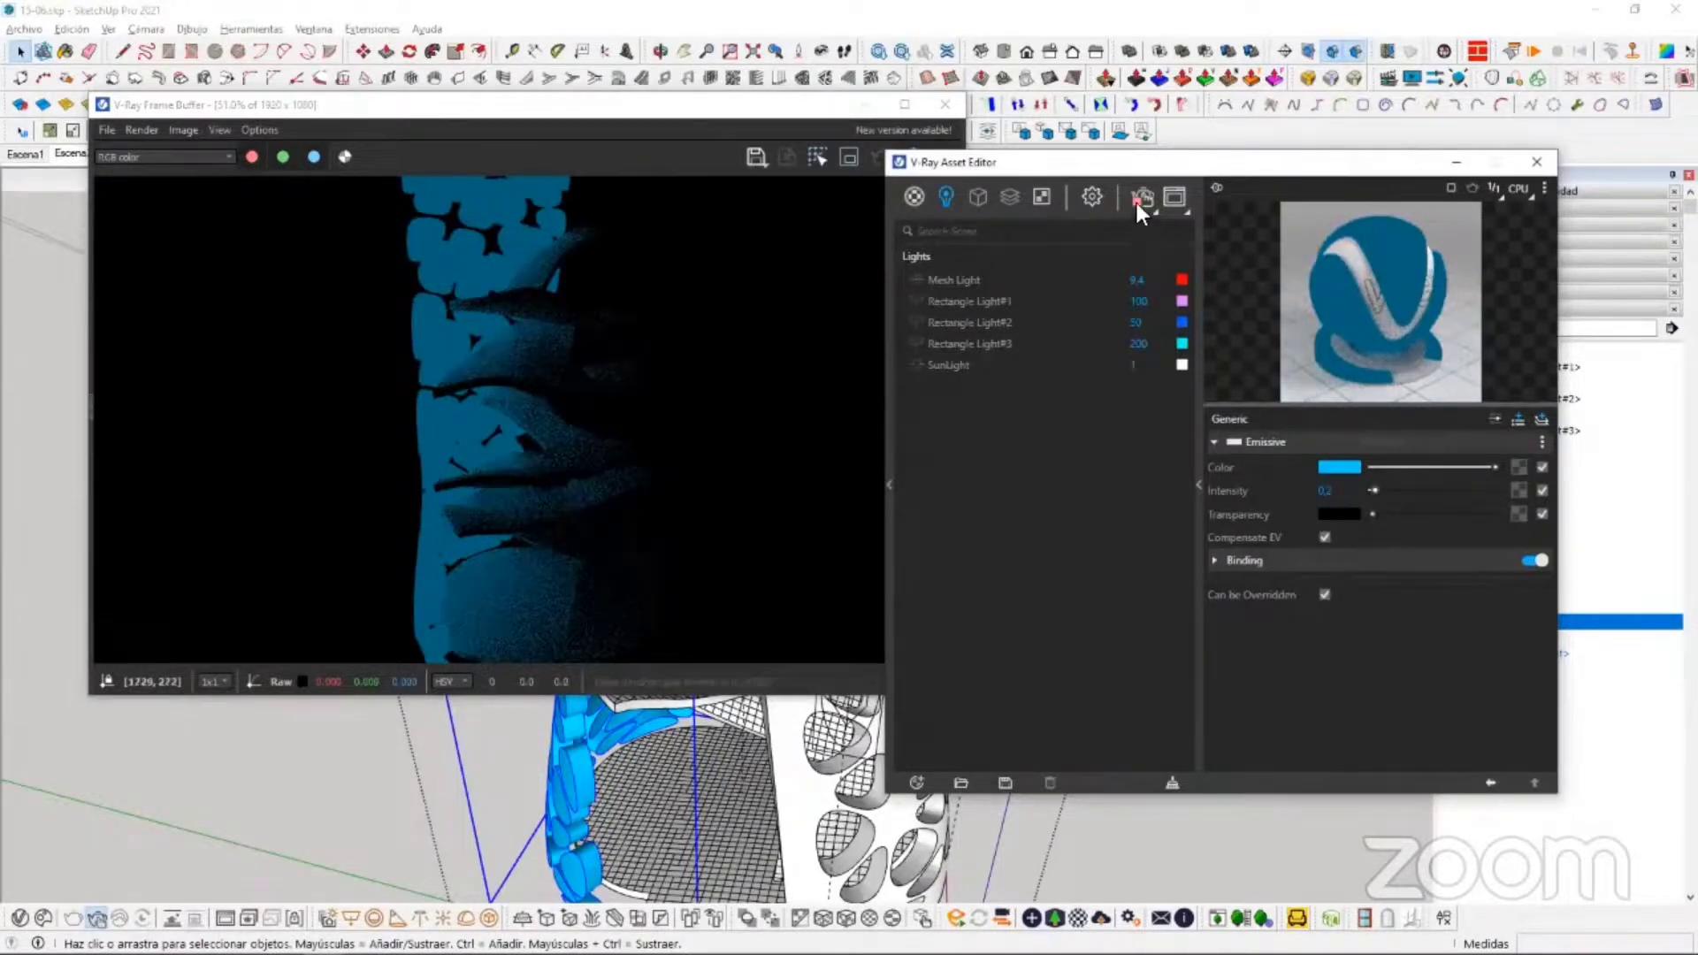
pyautogui.click(1537, 162)
pyautogui.scroll(-4, 559, 444)
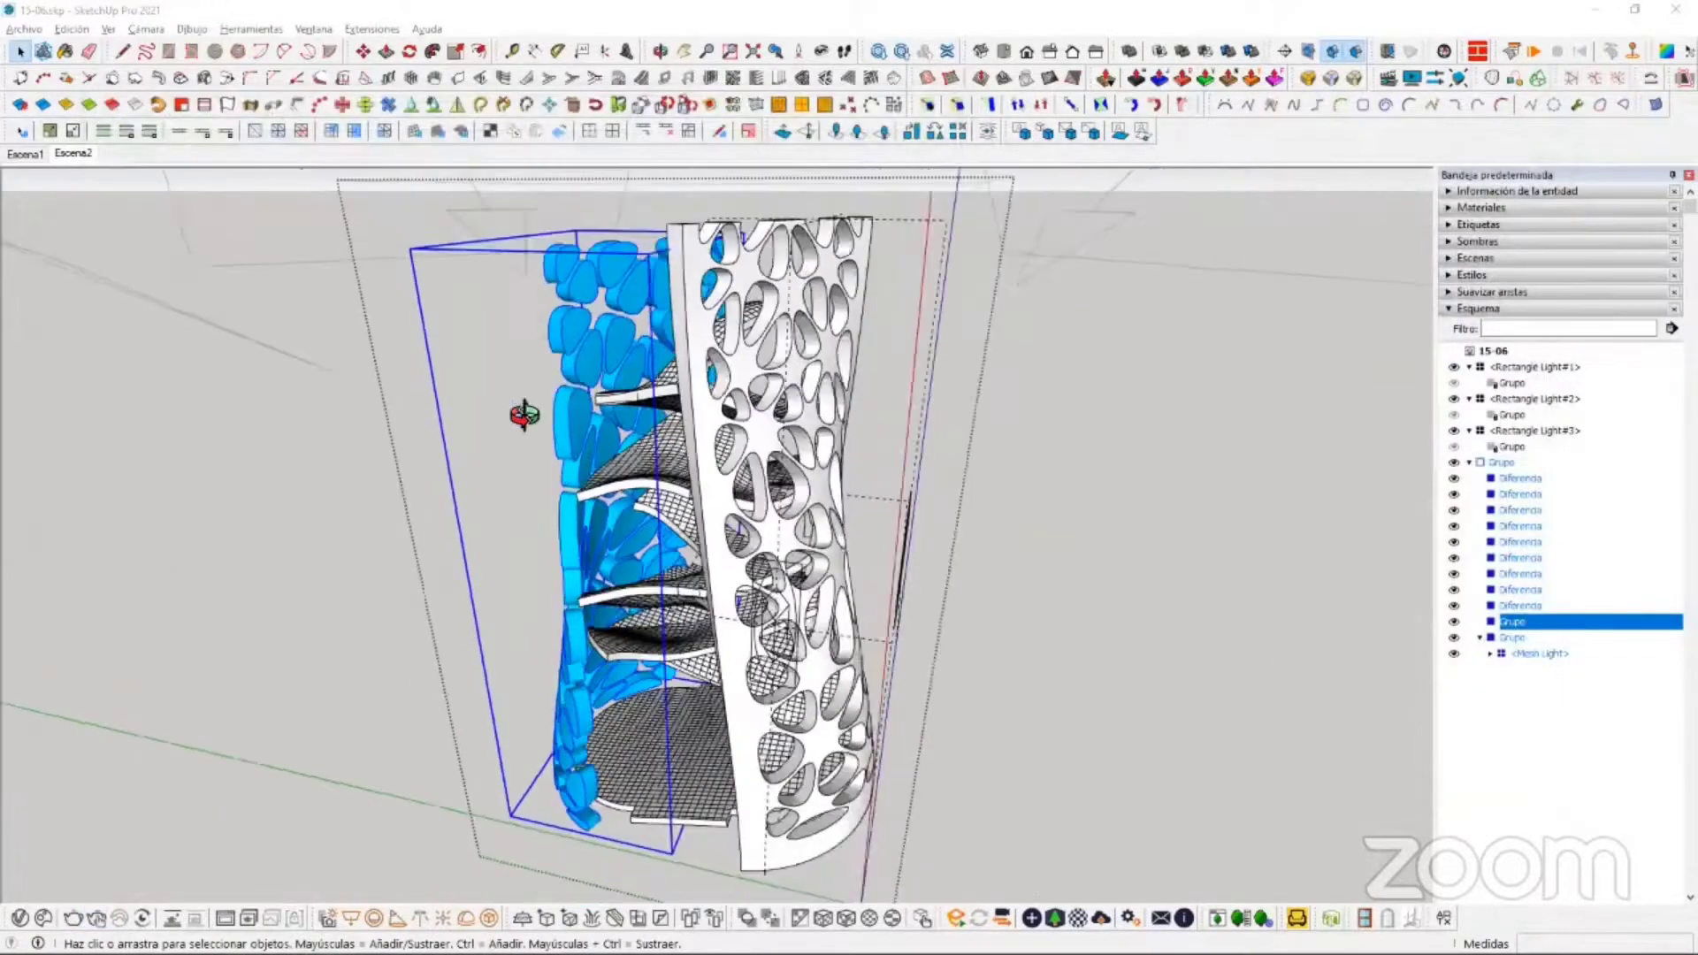
# Step: Leave the tower group and examine the tower with its blue rear shell from several sides
pyautogui.moveTo(531, 417)
pyautogui.mouseDown(button='middle')
pyautogui.moveTo(533, 439)
pyautogui.moveTo(581, 415)
pyautogui.mouseUp(button='middle')
pyautogui.click(522, 850)
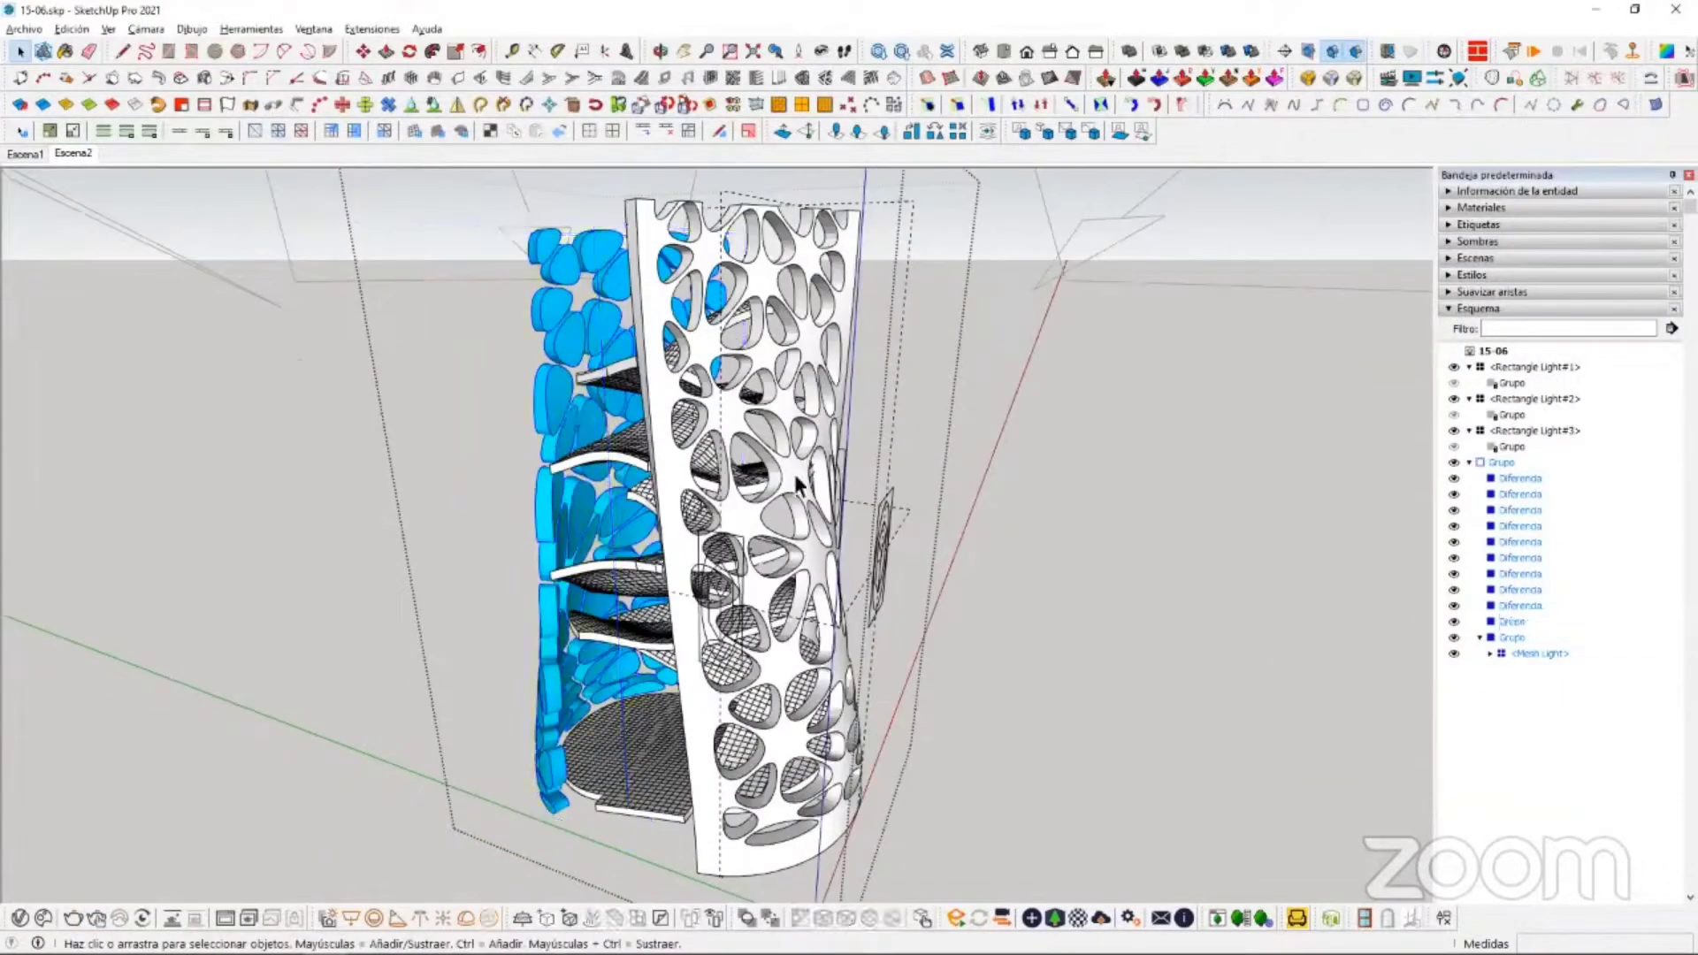
pyautogui.press('o')
pyautogui.moveTo(755, 697); pyautogui.dragTo(612, 410)
pyautogui.press('space')
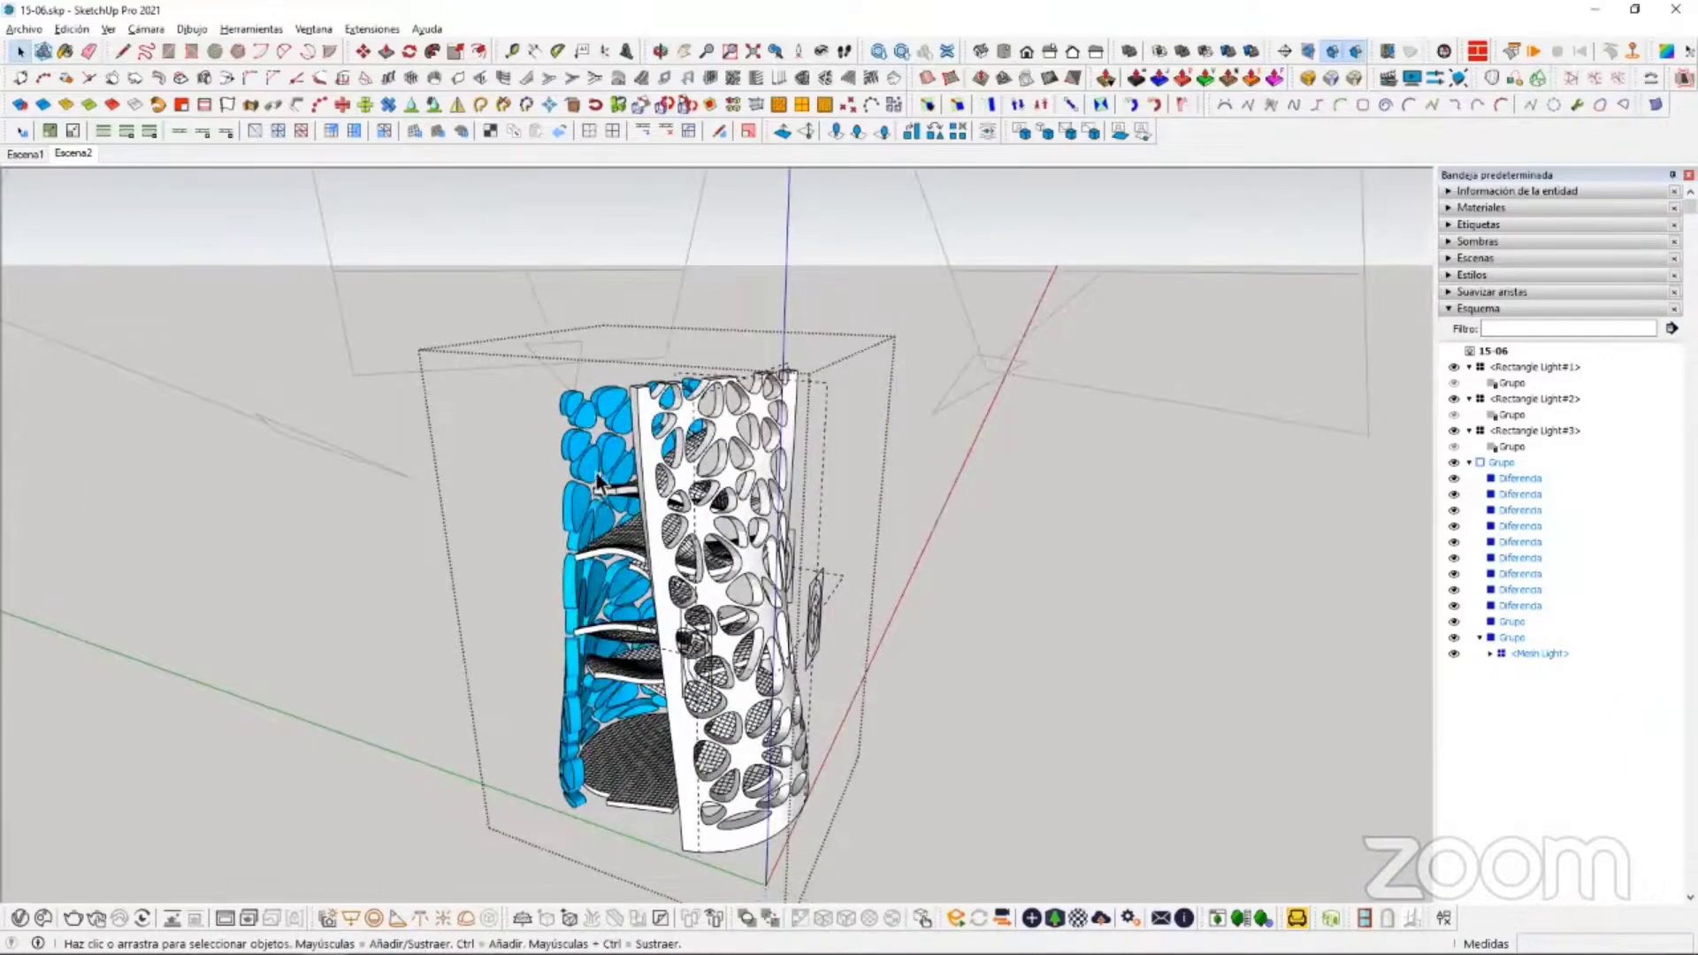
pyautogui.moveTo(626, 445); pyautogui.dragTo(571, 531, button='middle')
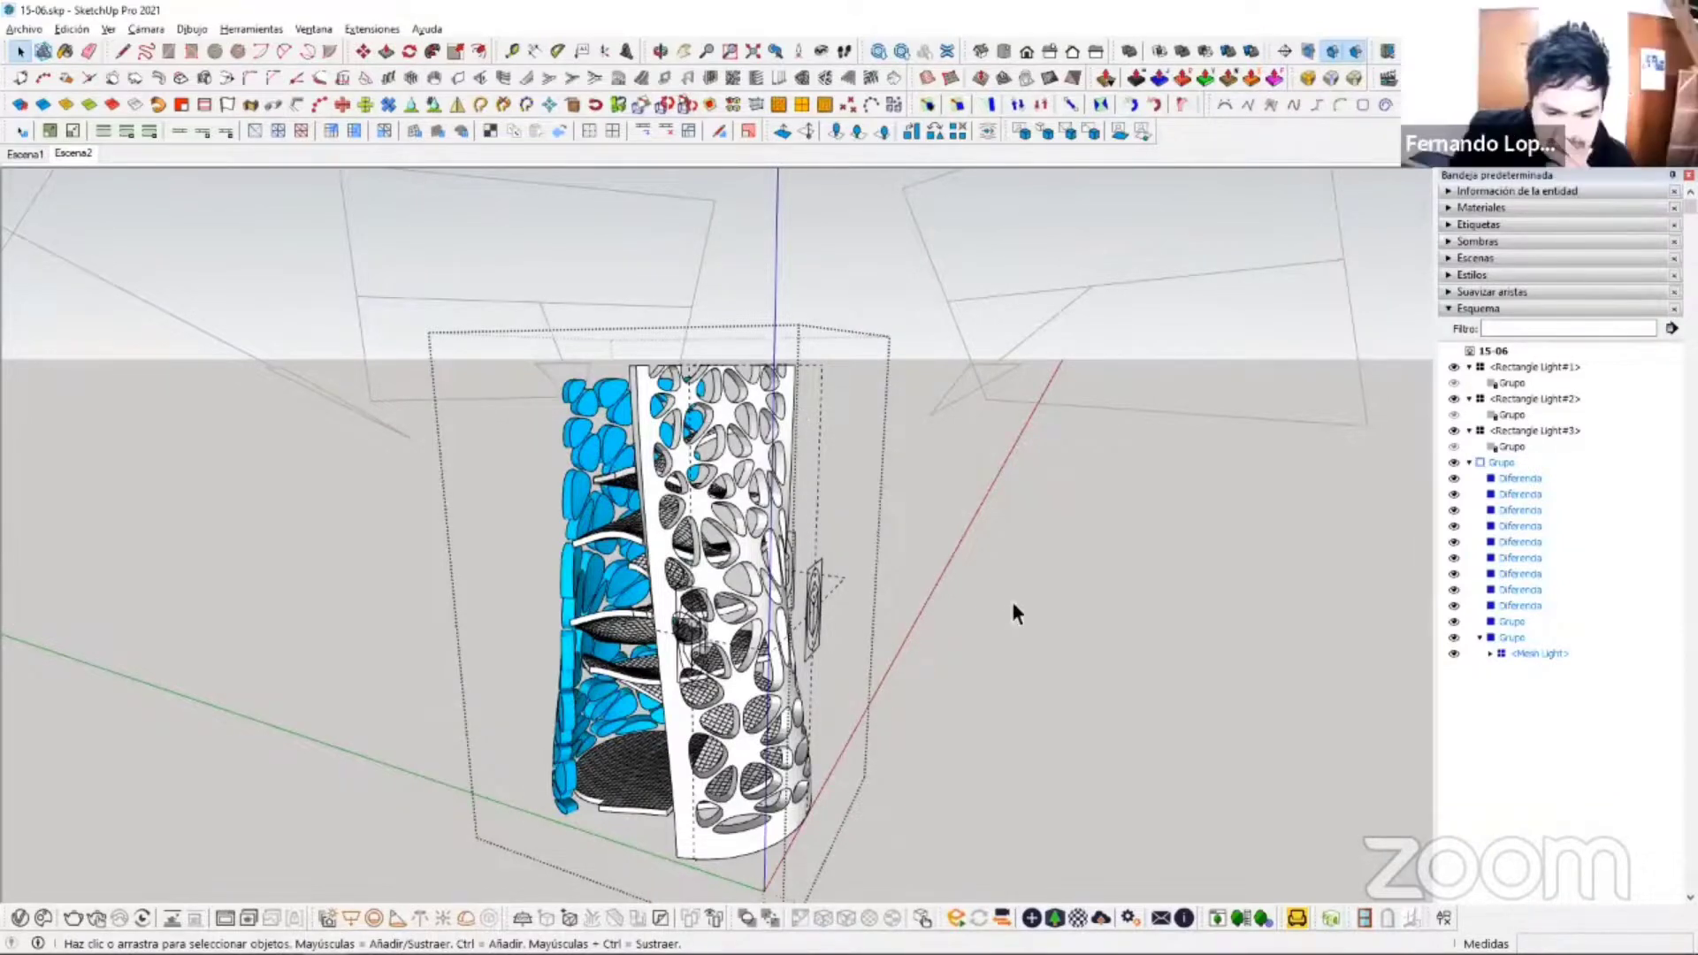
pyautogui.moveTo(1014, 607); pyautogui.dragTo(832, 626, button='middle')
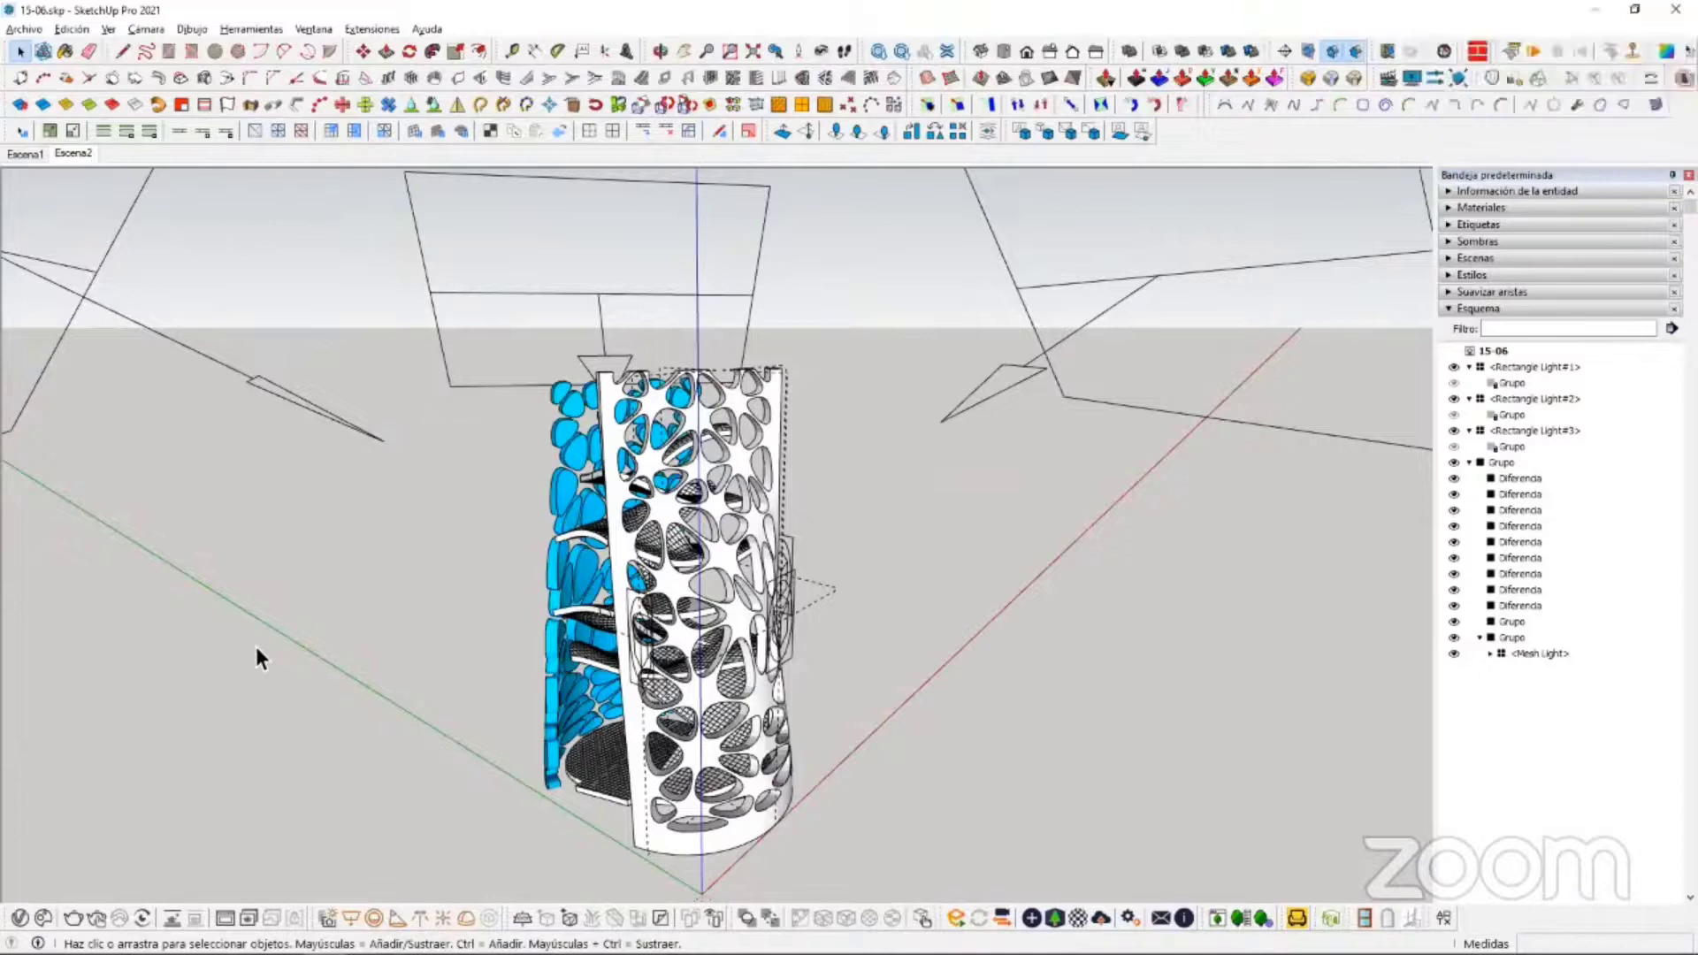
pyautogui.moveTo(788, 661); pyautogui.dragTo(639, 688, button='middle')
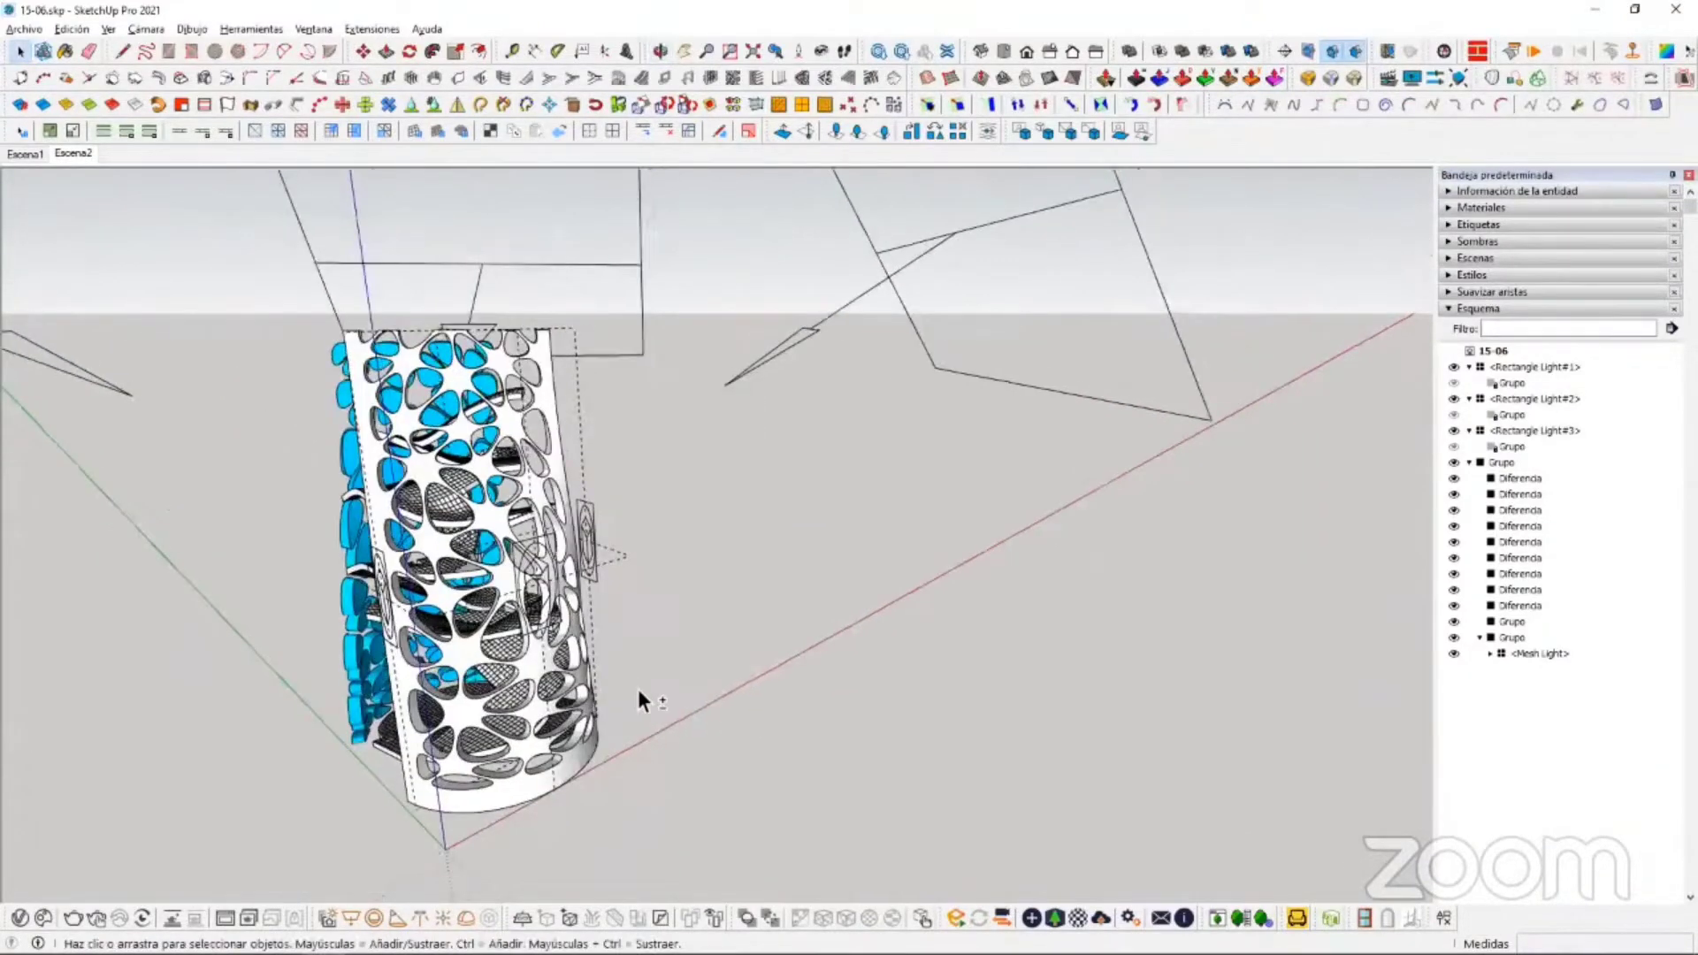
# Step: Draw a short straight line on the ground beside the tower, roughly parallel to the red axis
pyautogui.press('l')
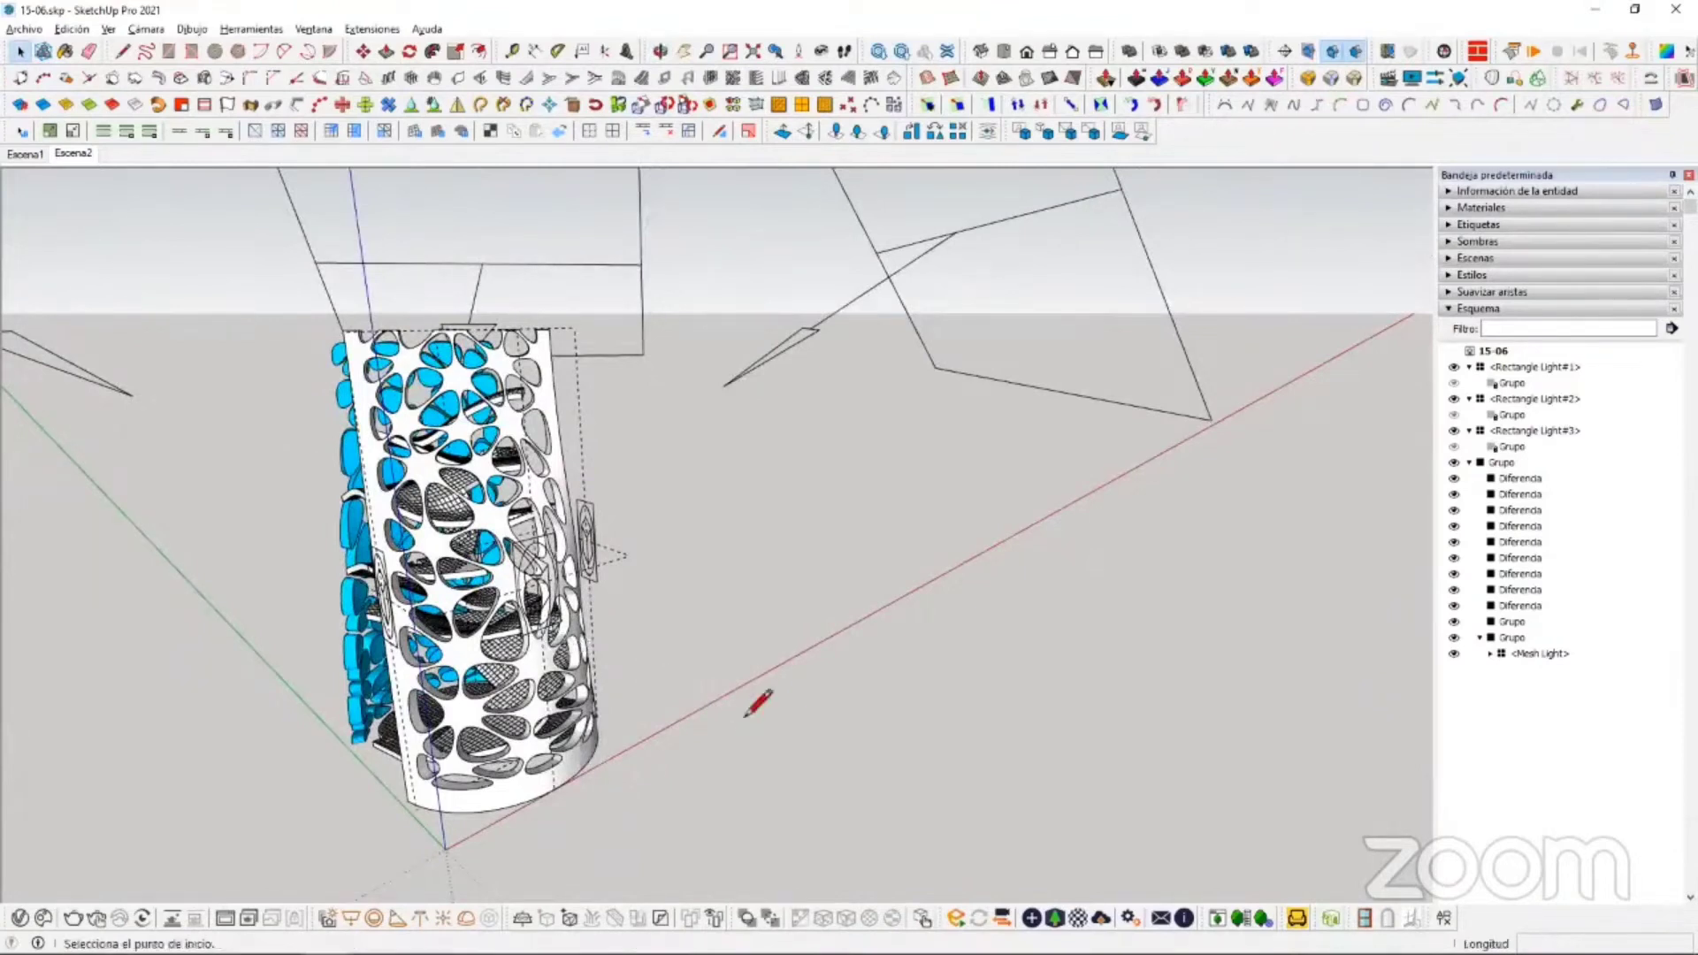
pyautogui.click(745, 708)
pyautogui.scroll(6, 823, 696)
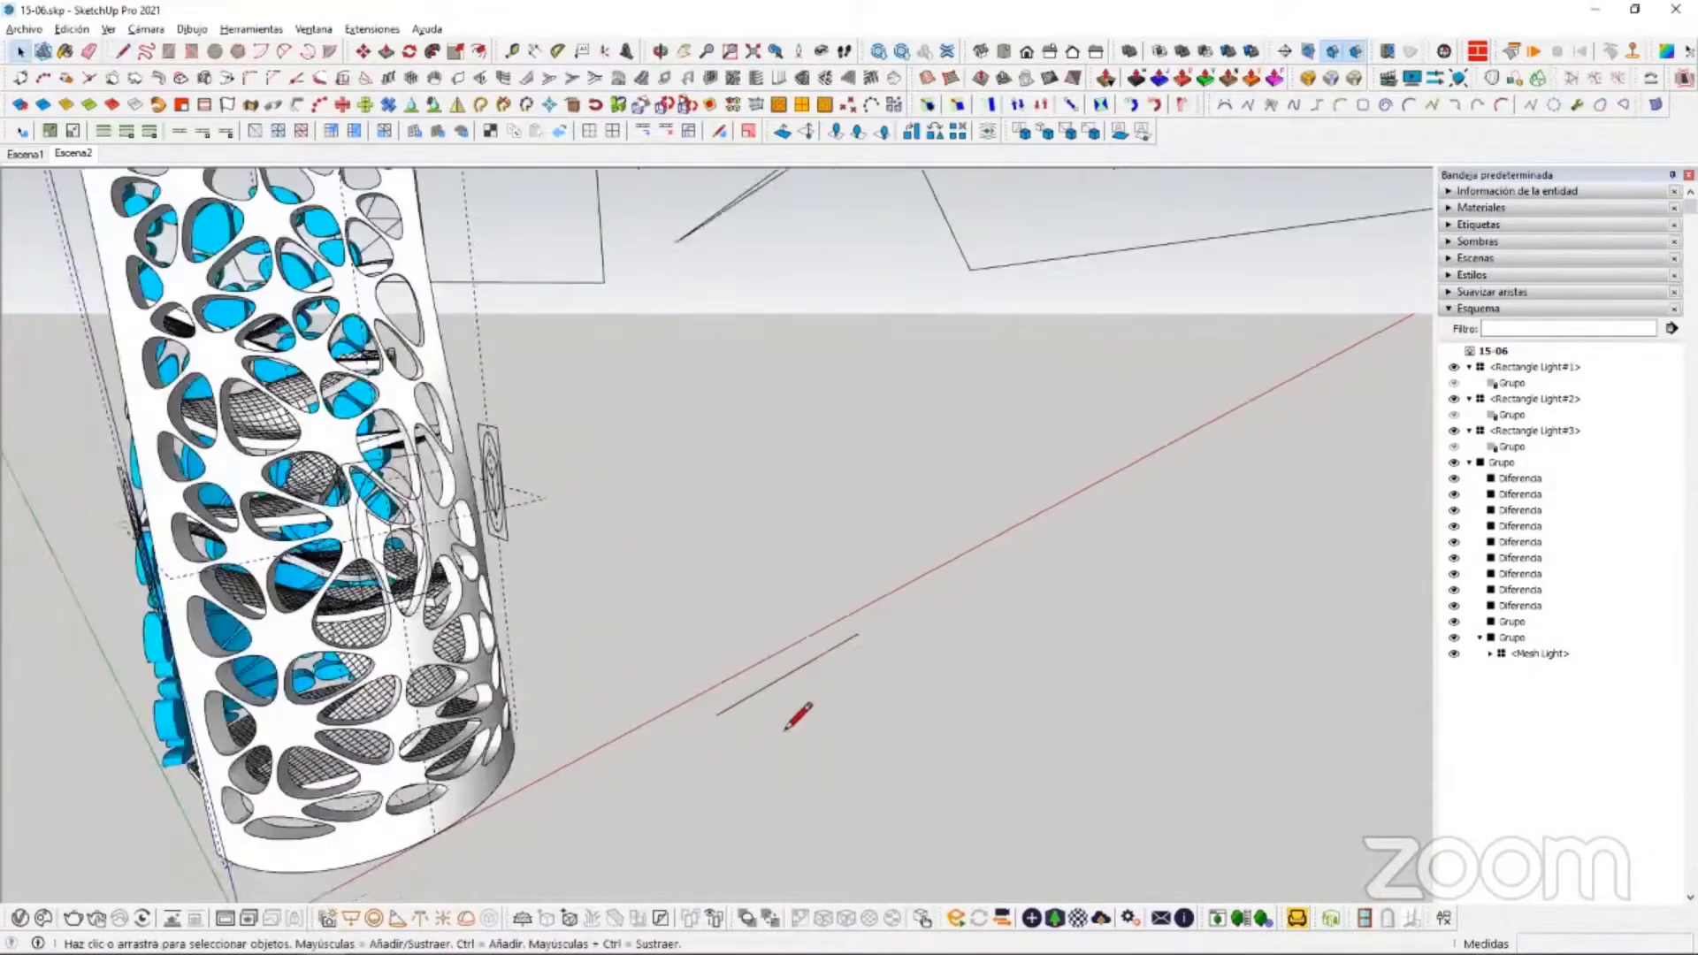
pyautogui.moveTo(814, 706); pyautogui.dragTo(199, 659, button='middle')
pyautogui.moveTo(683, 719); pyautogui.dragTo(572, 676, button='middle')
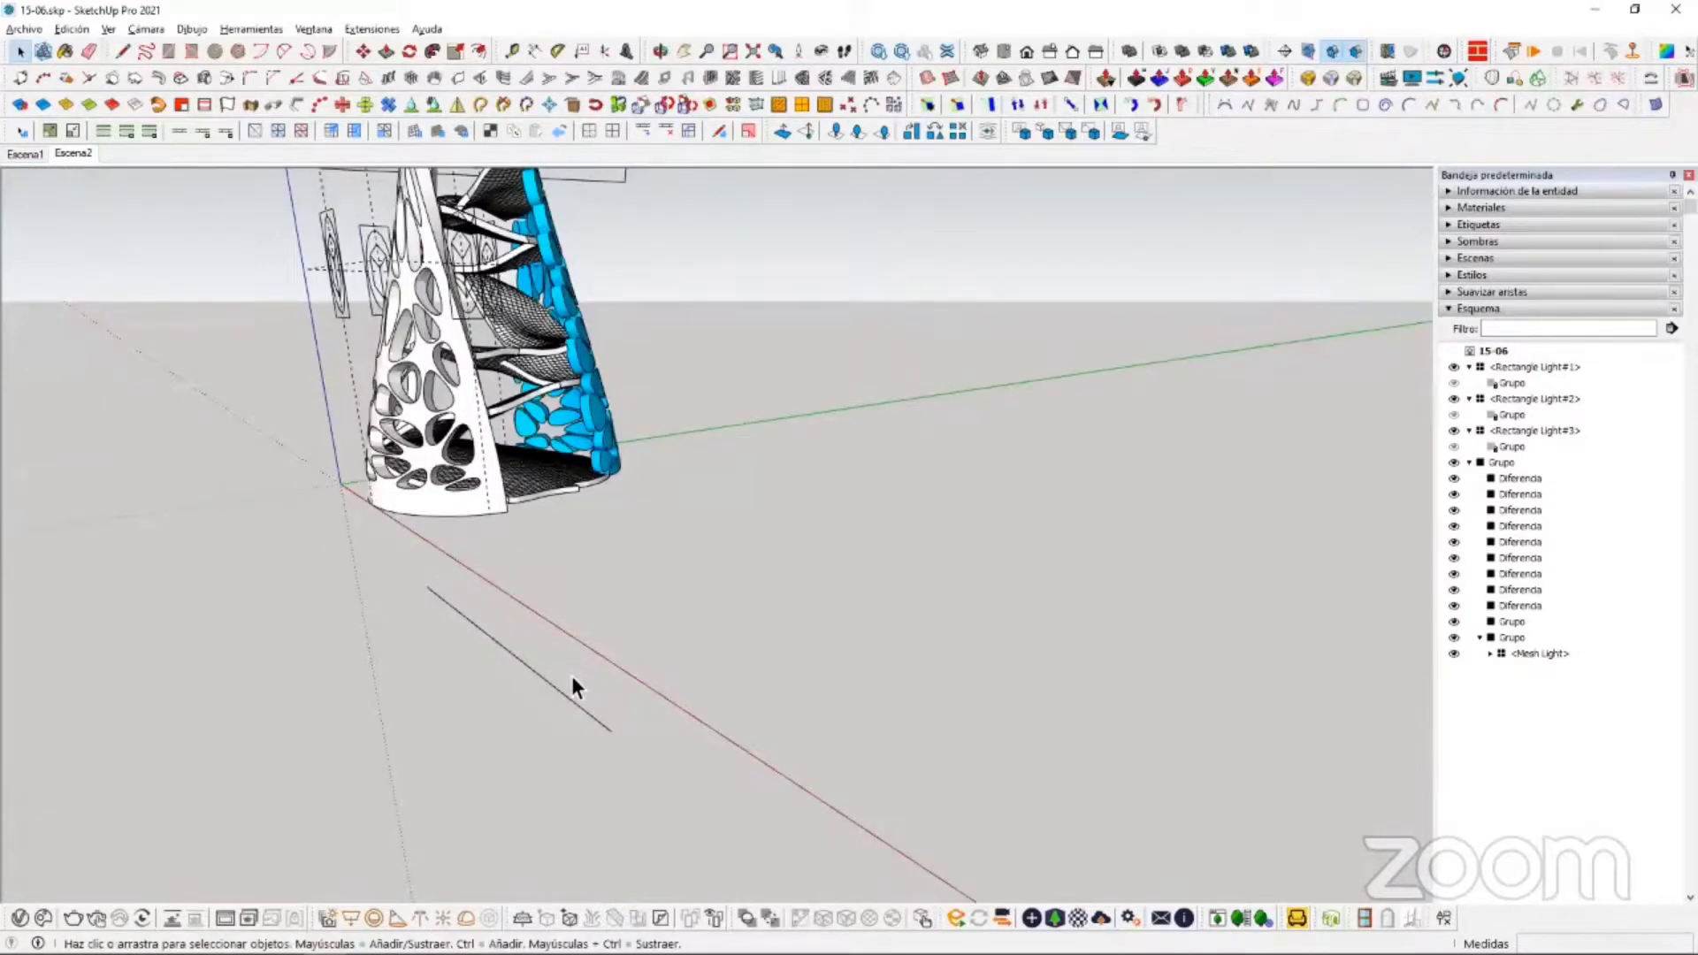
# Step: Select the loose line on the ground in front of the tower and delete it
pyautogui.moveTo(572, 676)
pyautogui.mouseDown(button='middle')
pyautogui.moveTo(549, 672)
pyautogui.moveTo(591, 728)
pyautogui.moveTo(618, 622)
pyautogui.moveTo(580, 534)
pyautogui.moveTo(478, 523)
pyautogui.mouseUp(button='middle')
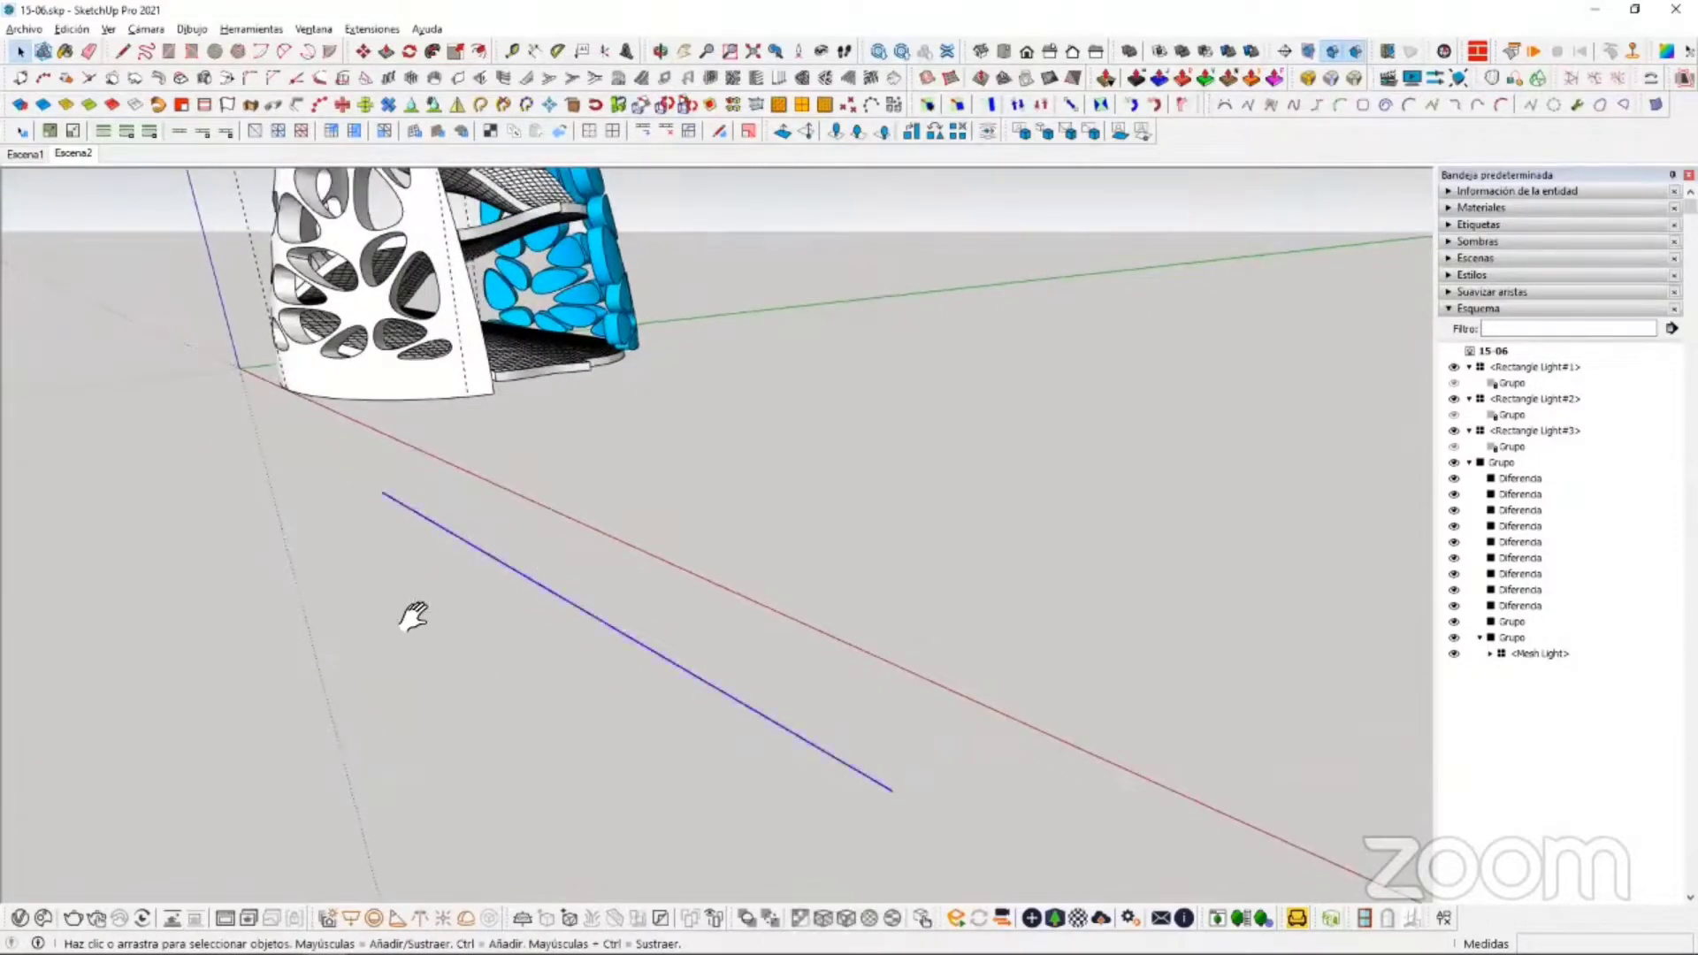
pyautogui.moveTo(518, 570); pyautogui.dragTo(315, 561, button='middle')
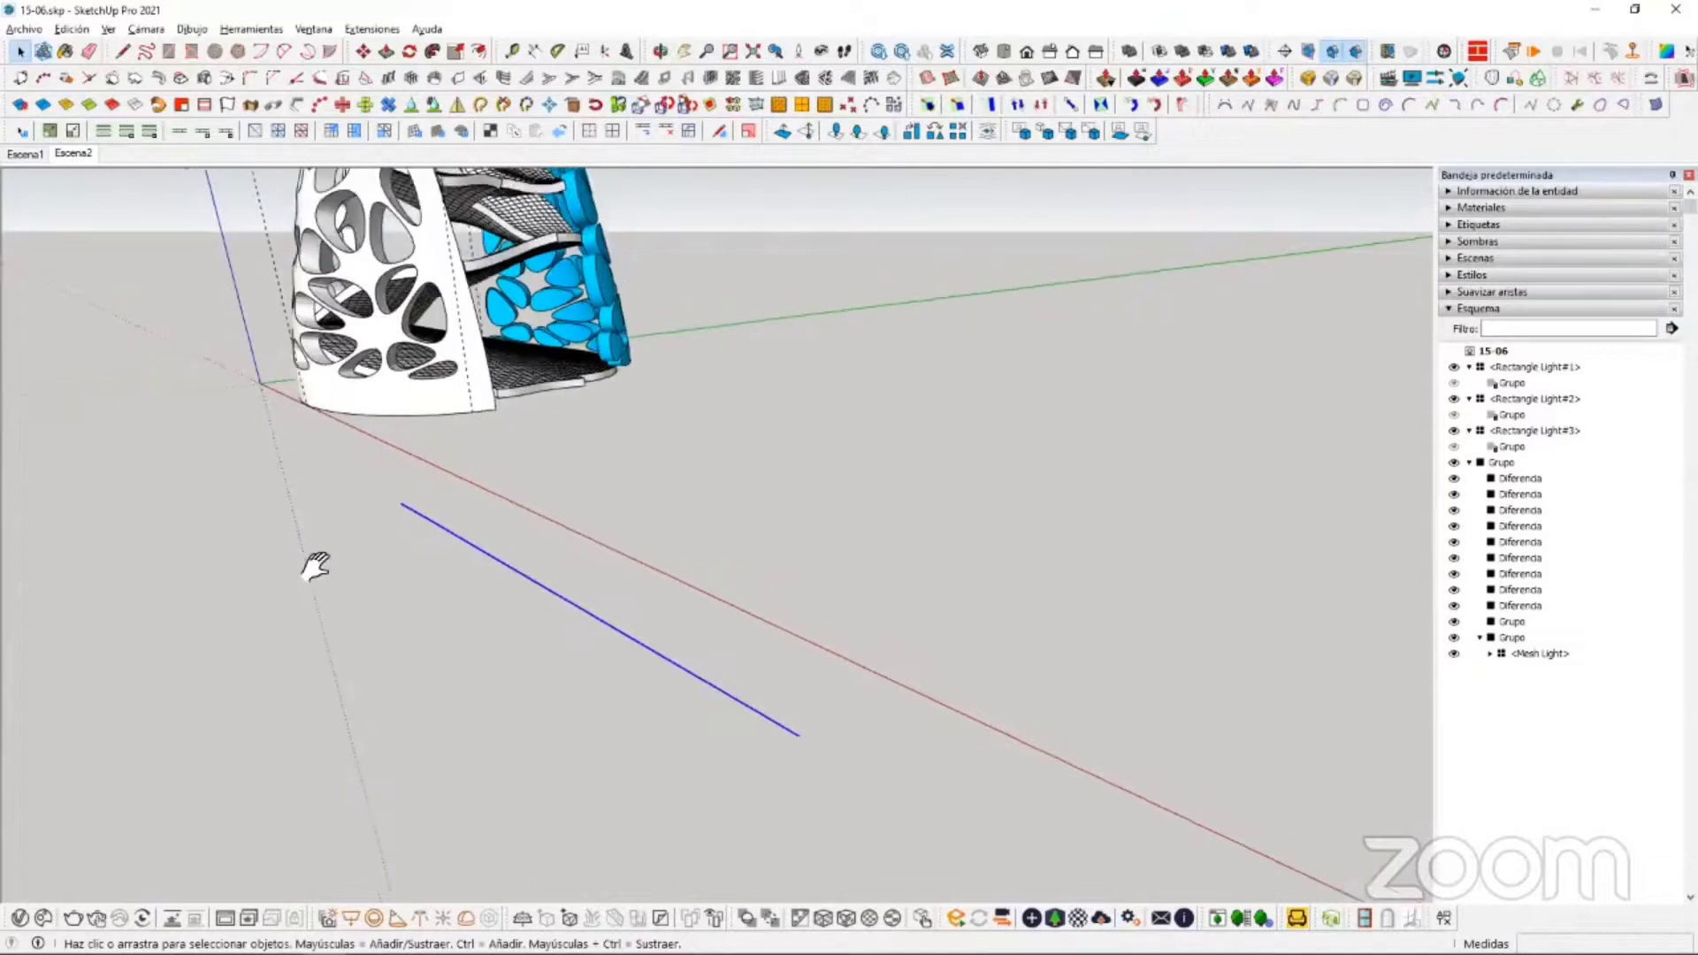
pyautogui.moveTo(675, 618); pyautogui.dragTo(496, 624, button='middle')
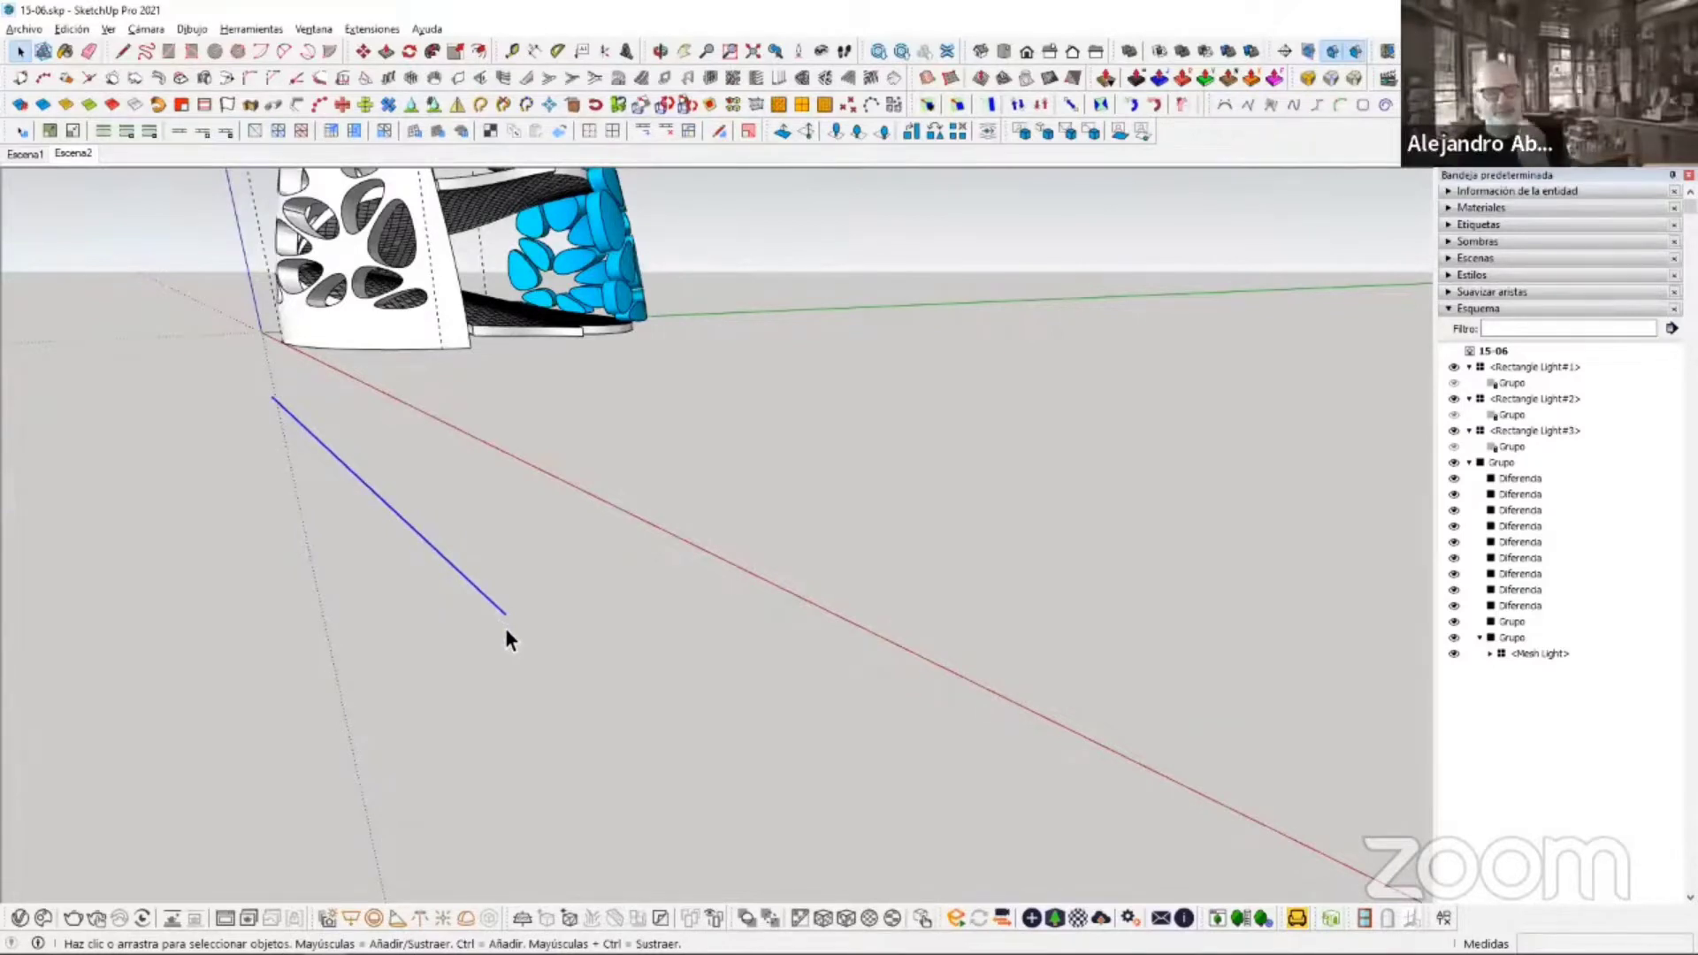
pyautogui.scroll(-5, 506, 625)
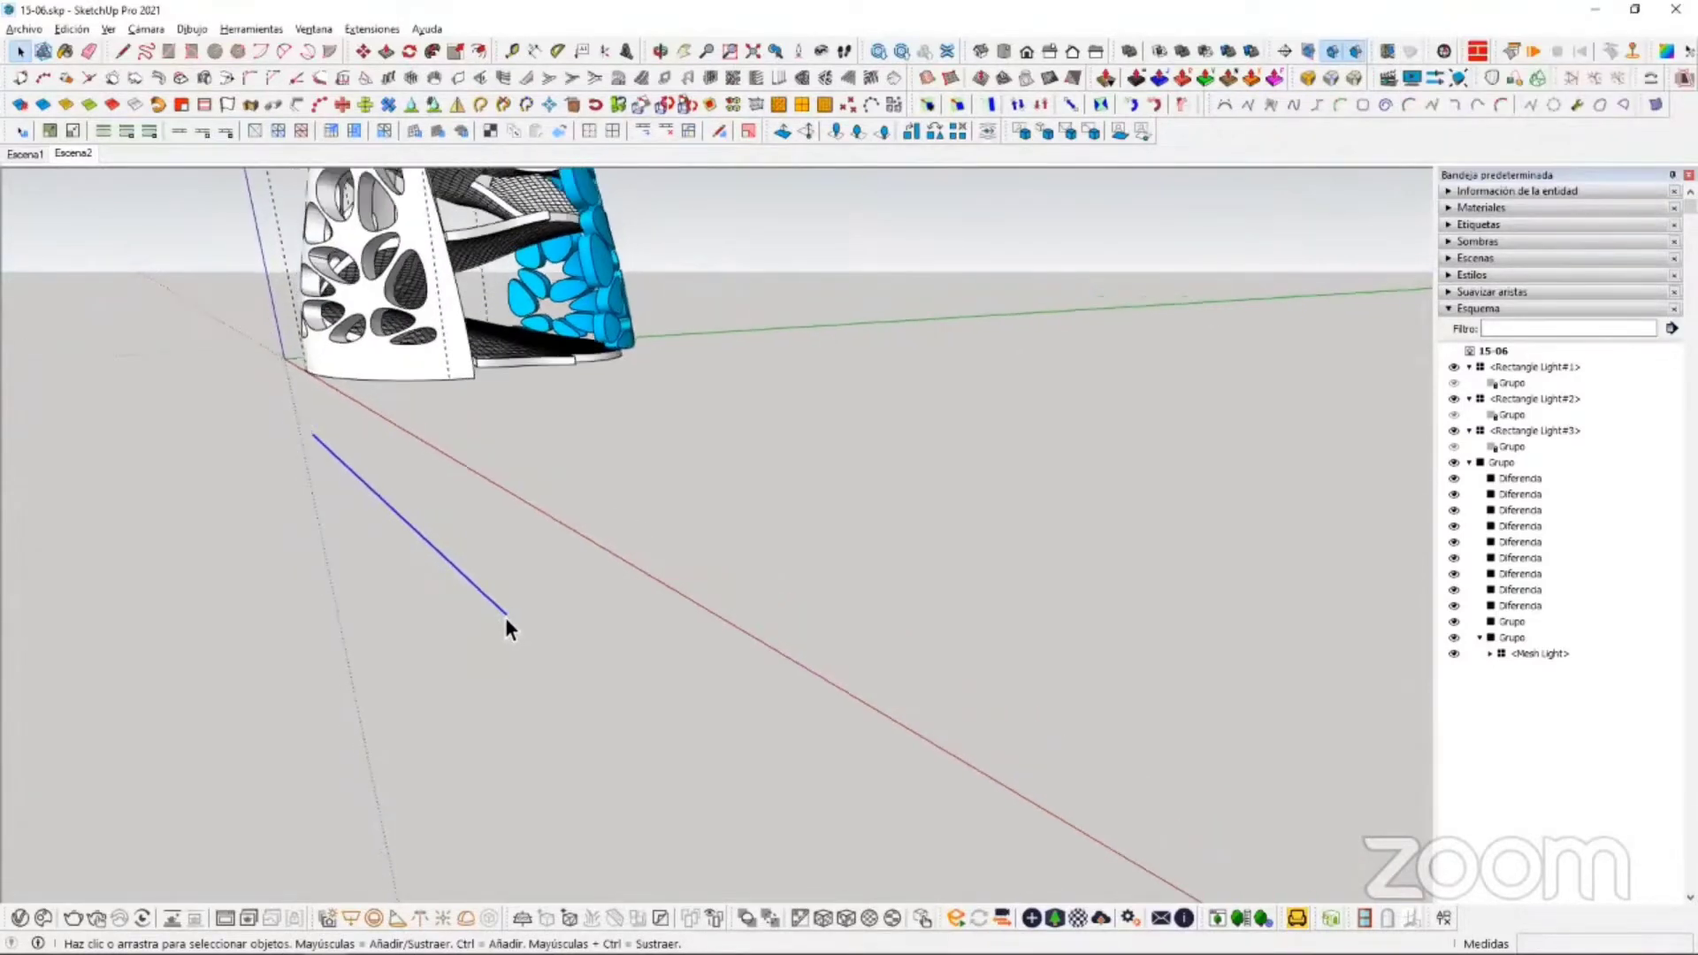
pyautogui.press('Delete')
pyautogui.moveTo(299, 390); pyautogui.dragTo(824, 624, button='middle')
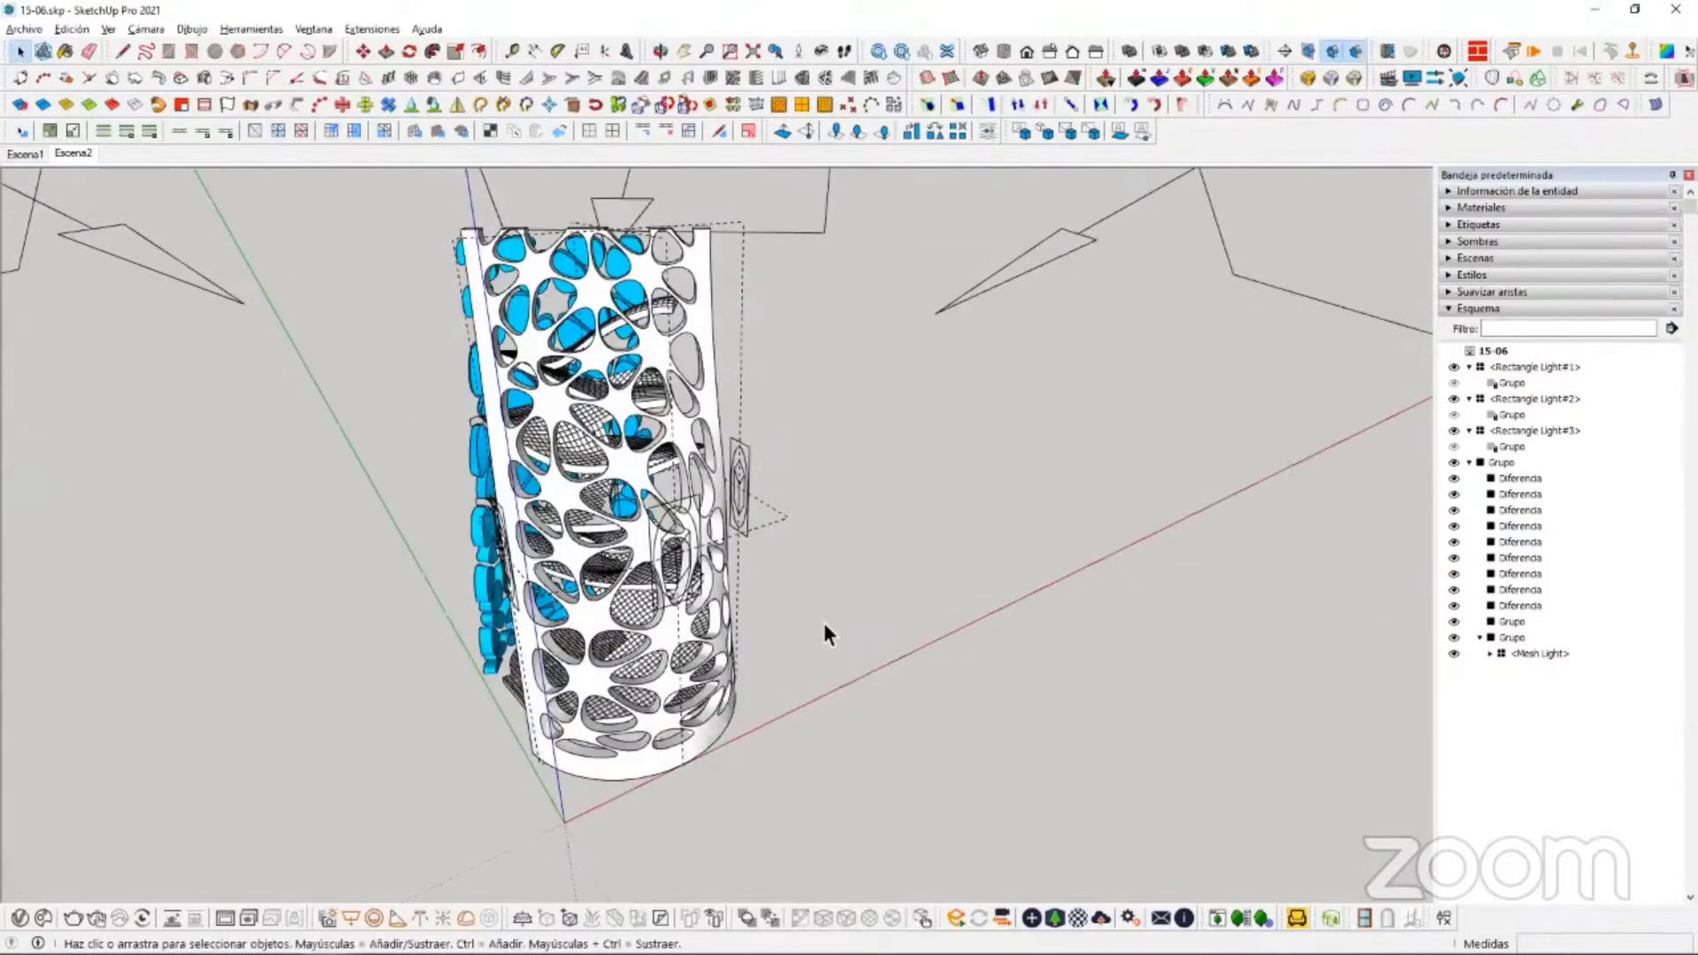